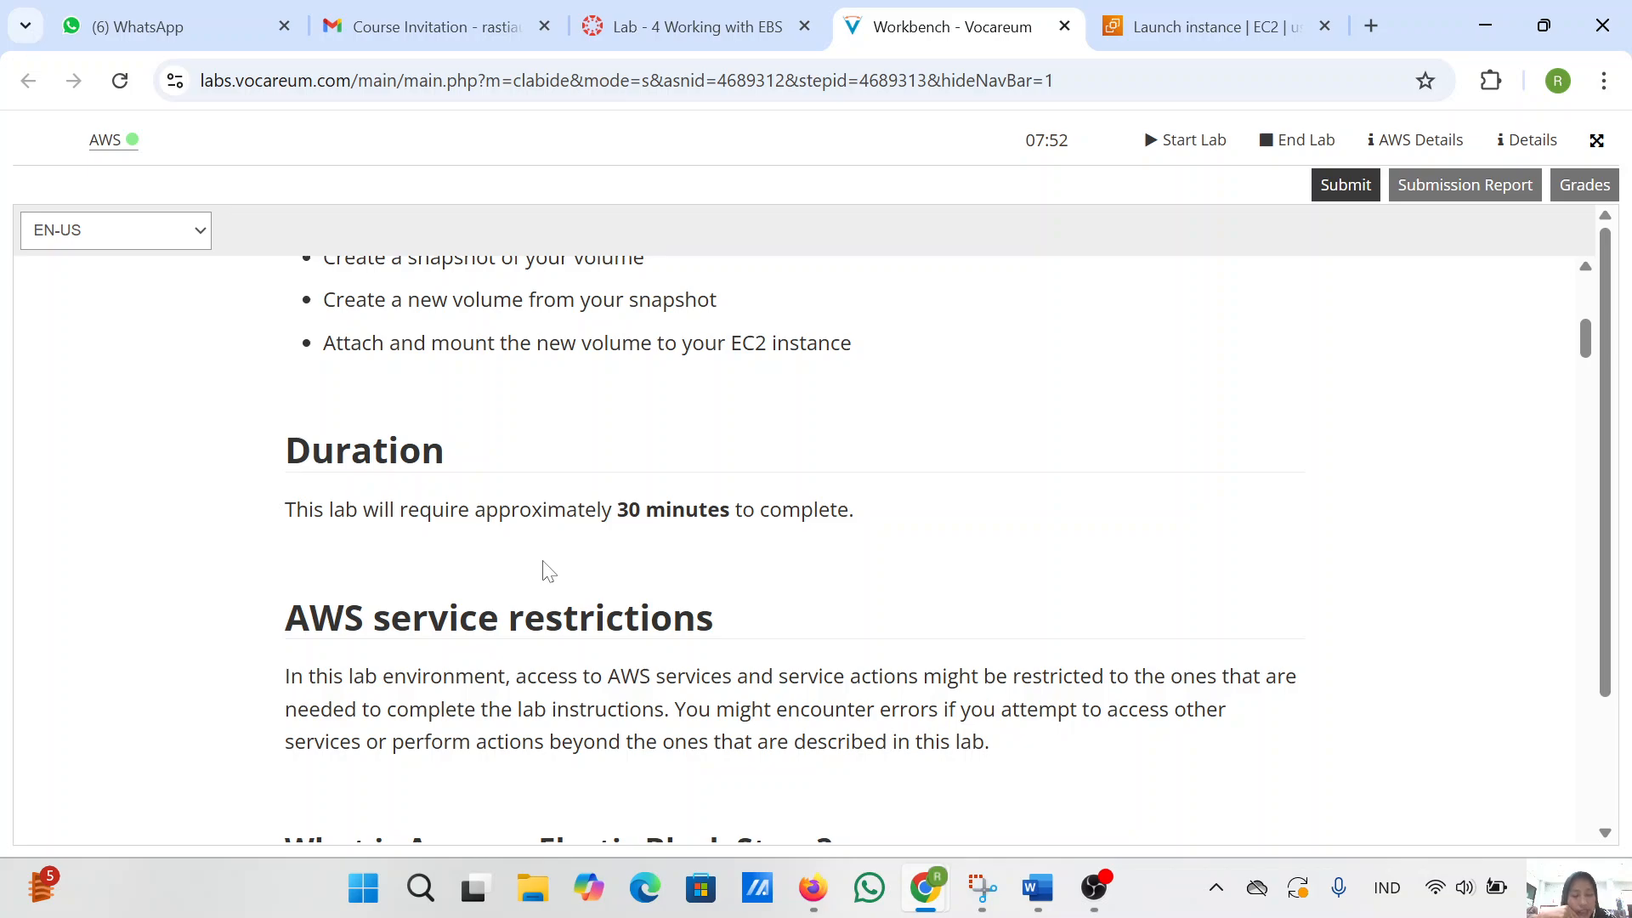
# - Read the lab guide from the duration and Amazon EBS overview through the first steps of Task 1: Create a New EBS Volume
pyautogui.scroll(-5, 549, 569)
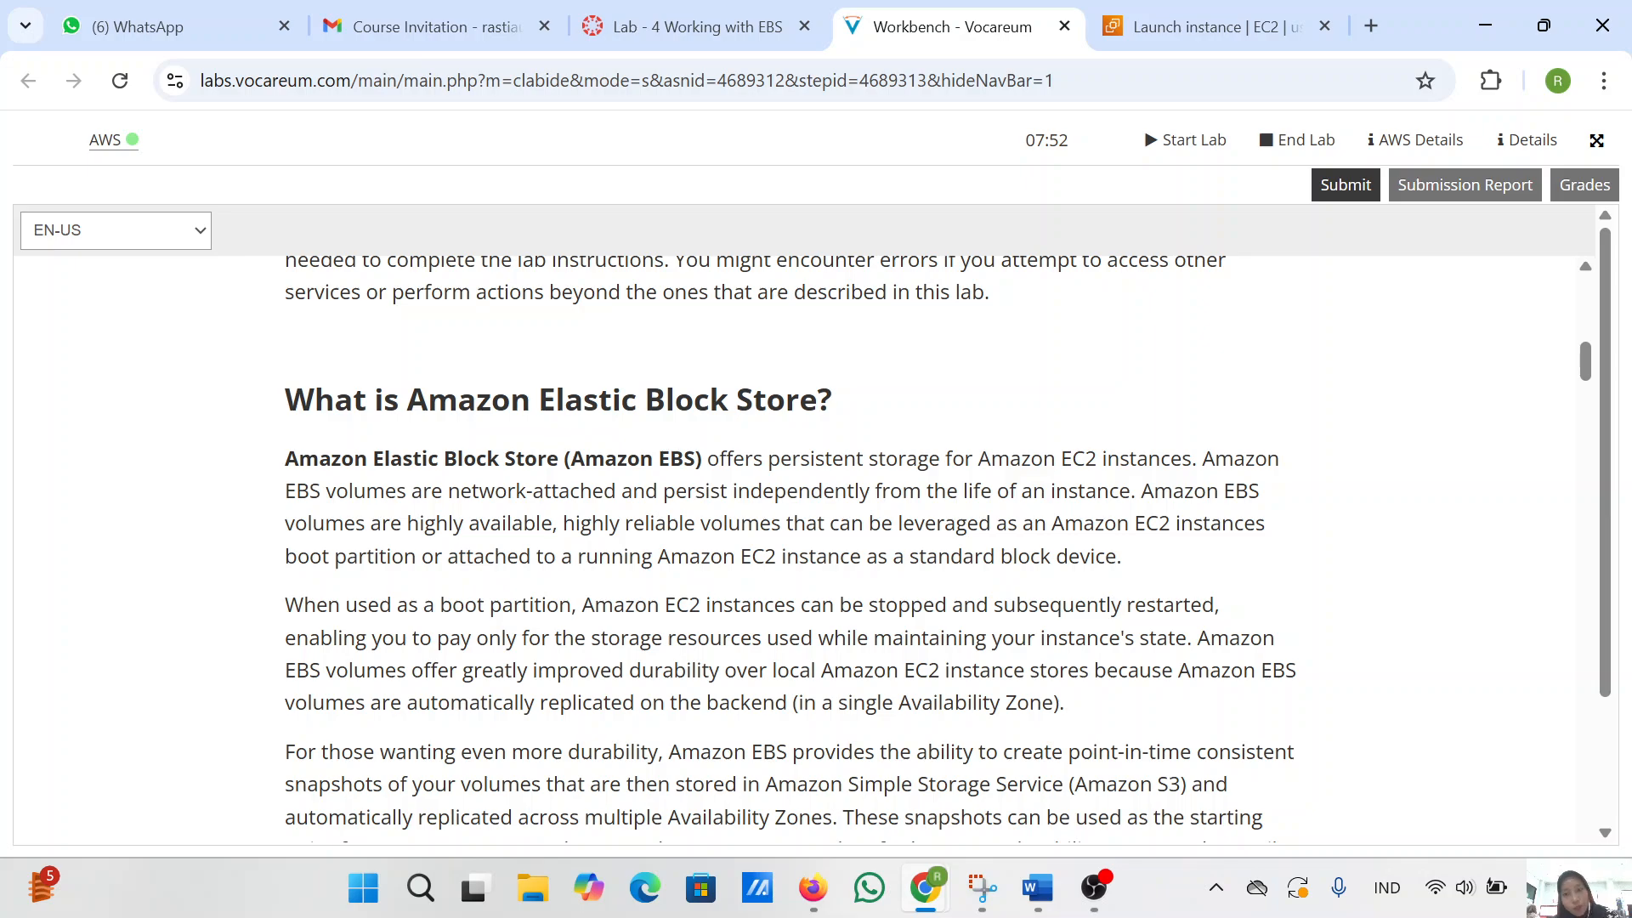
pyautogui.scroll(-2, 791, 545)
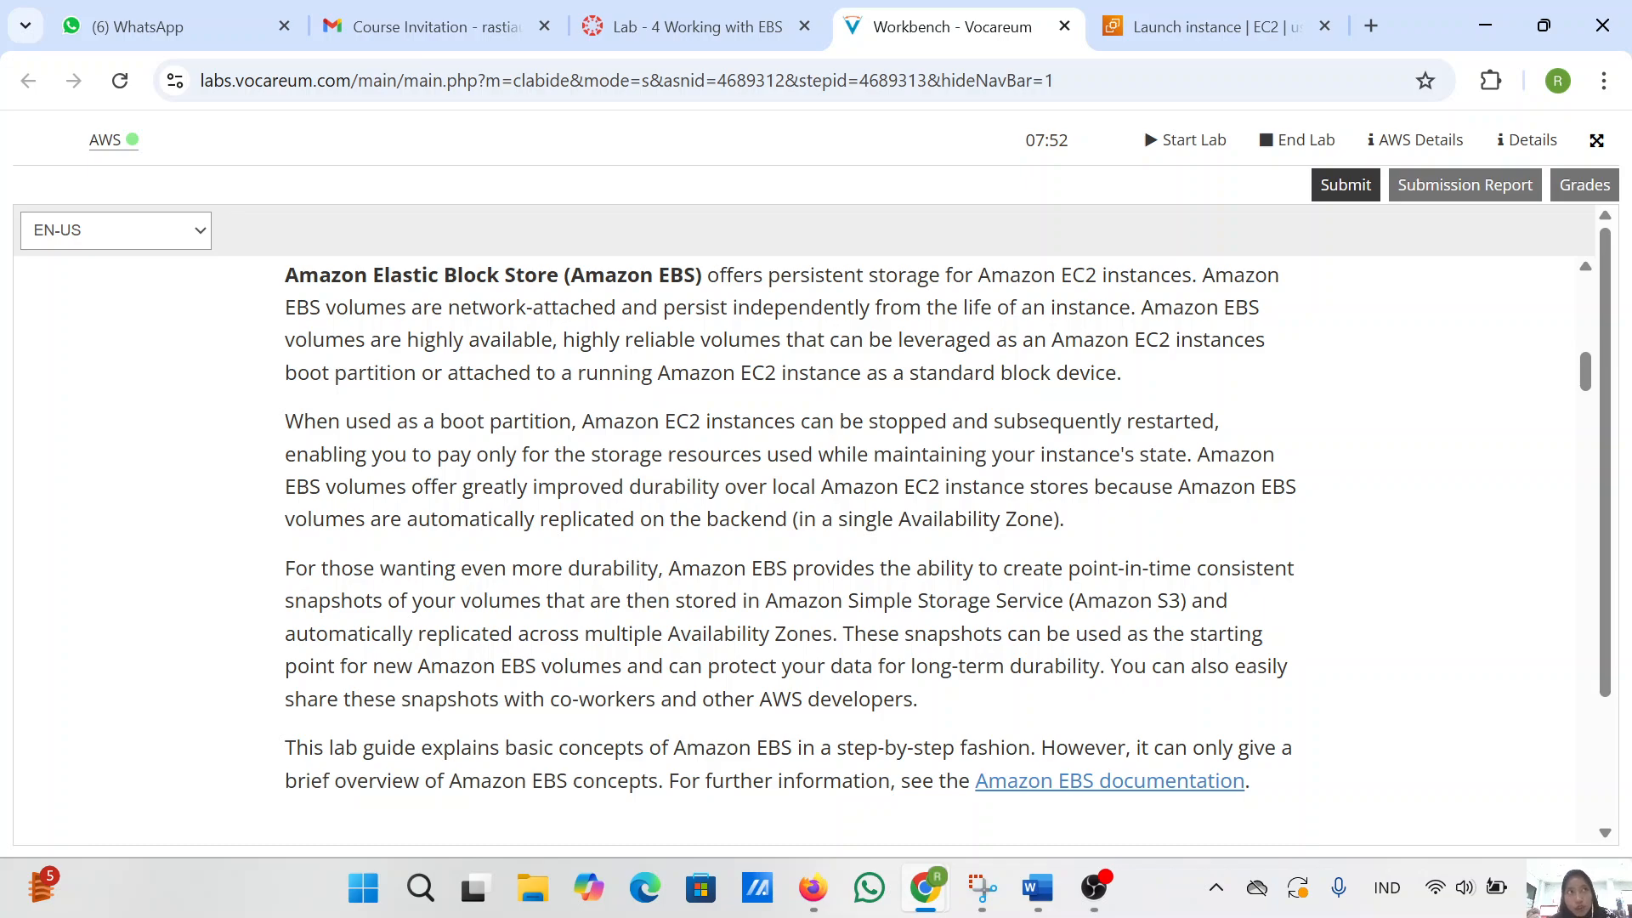
pyautogui.scroll(-7, 547, 571)
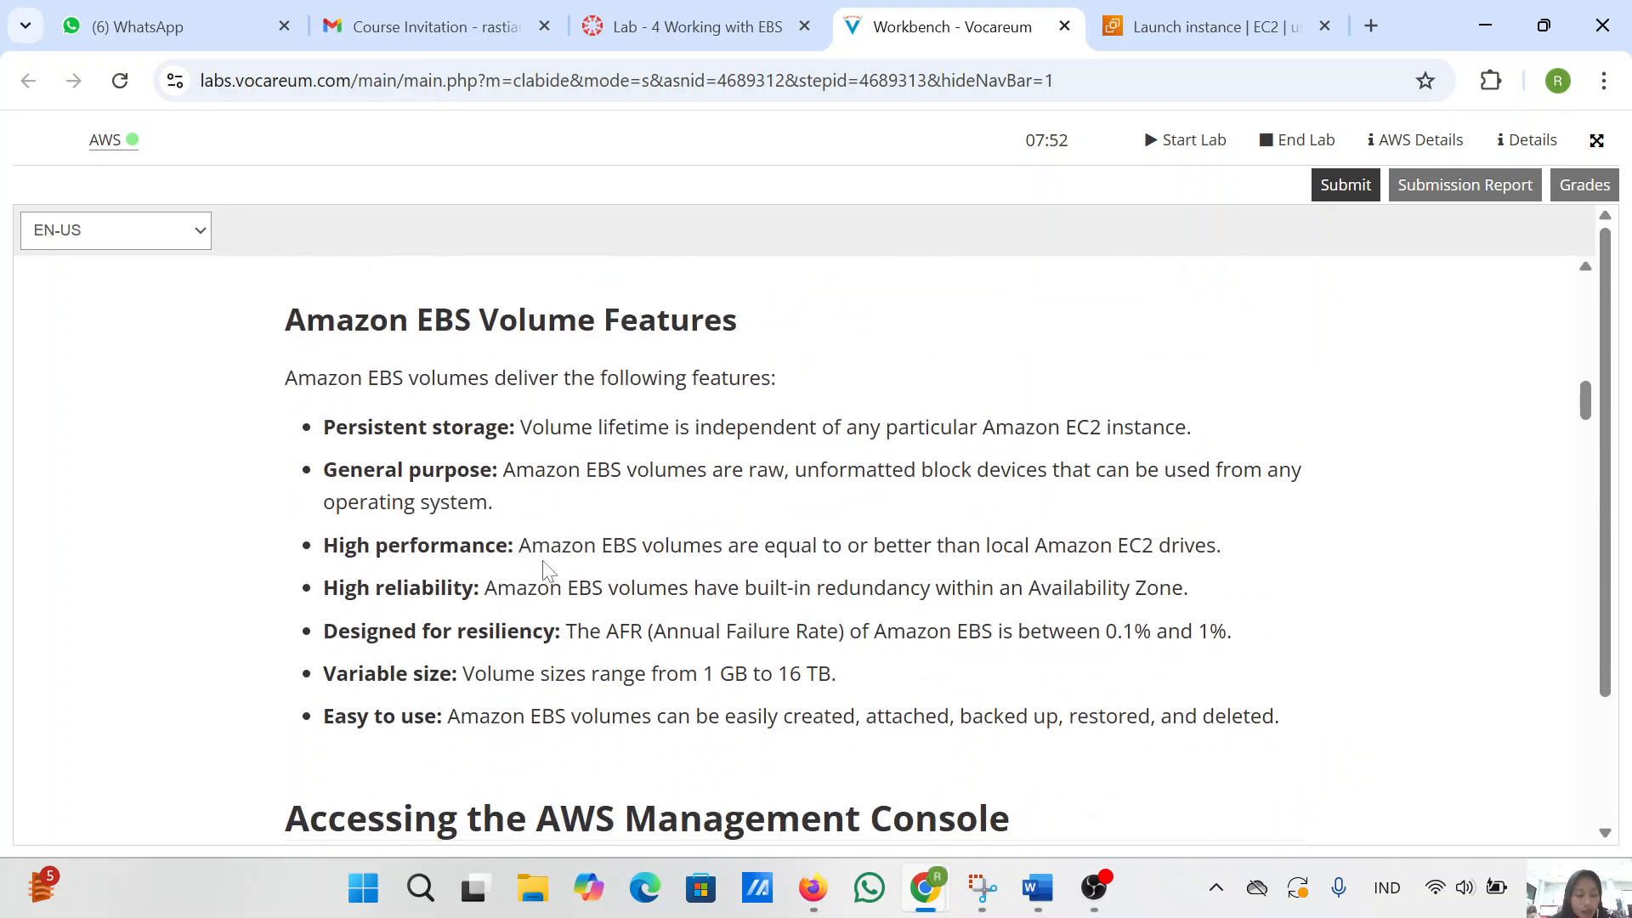
pyautogui.scroll(-1, 795, 549)
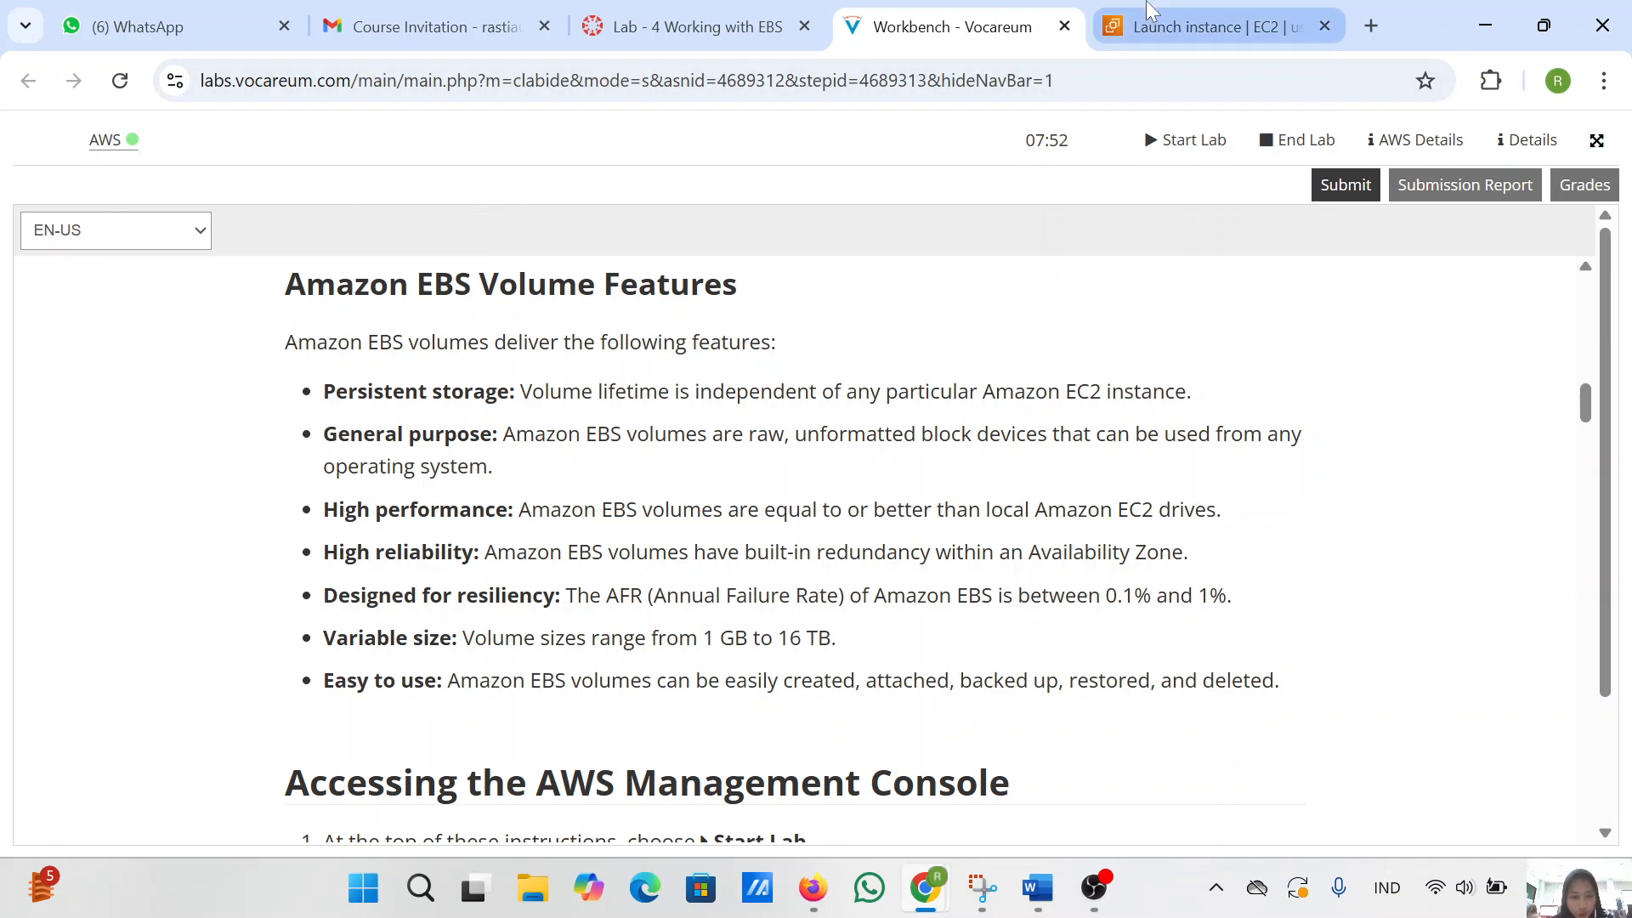
pyautogui.scroll(-10, 714, 688)
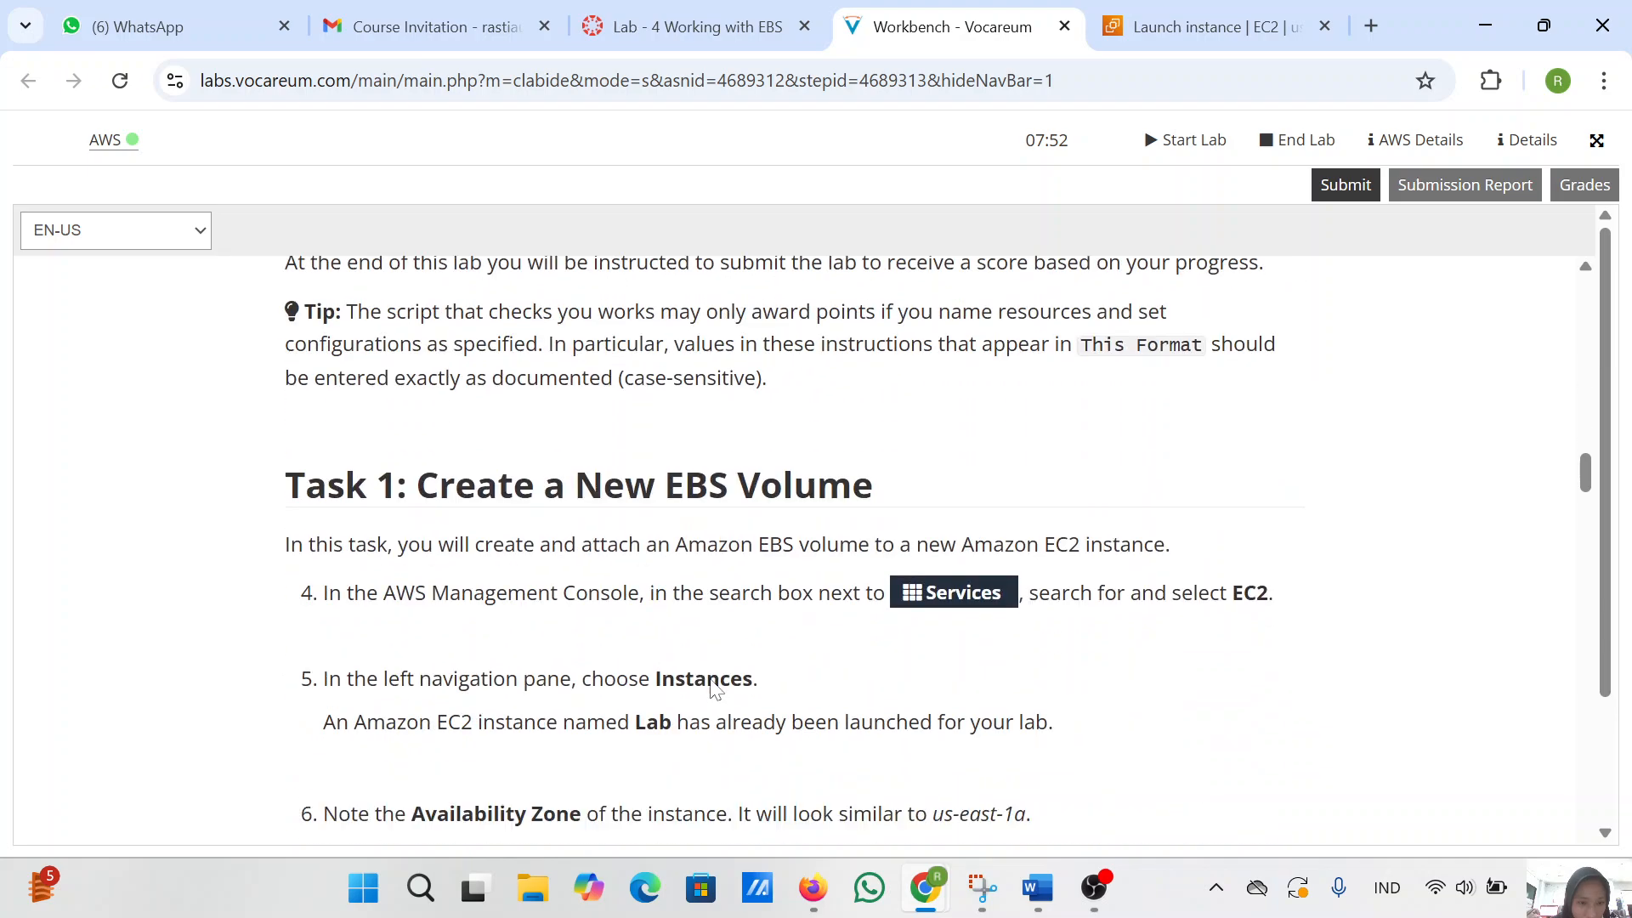
pyautogui.scroll(1, 714, 689)
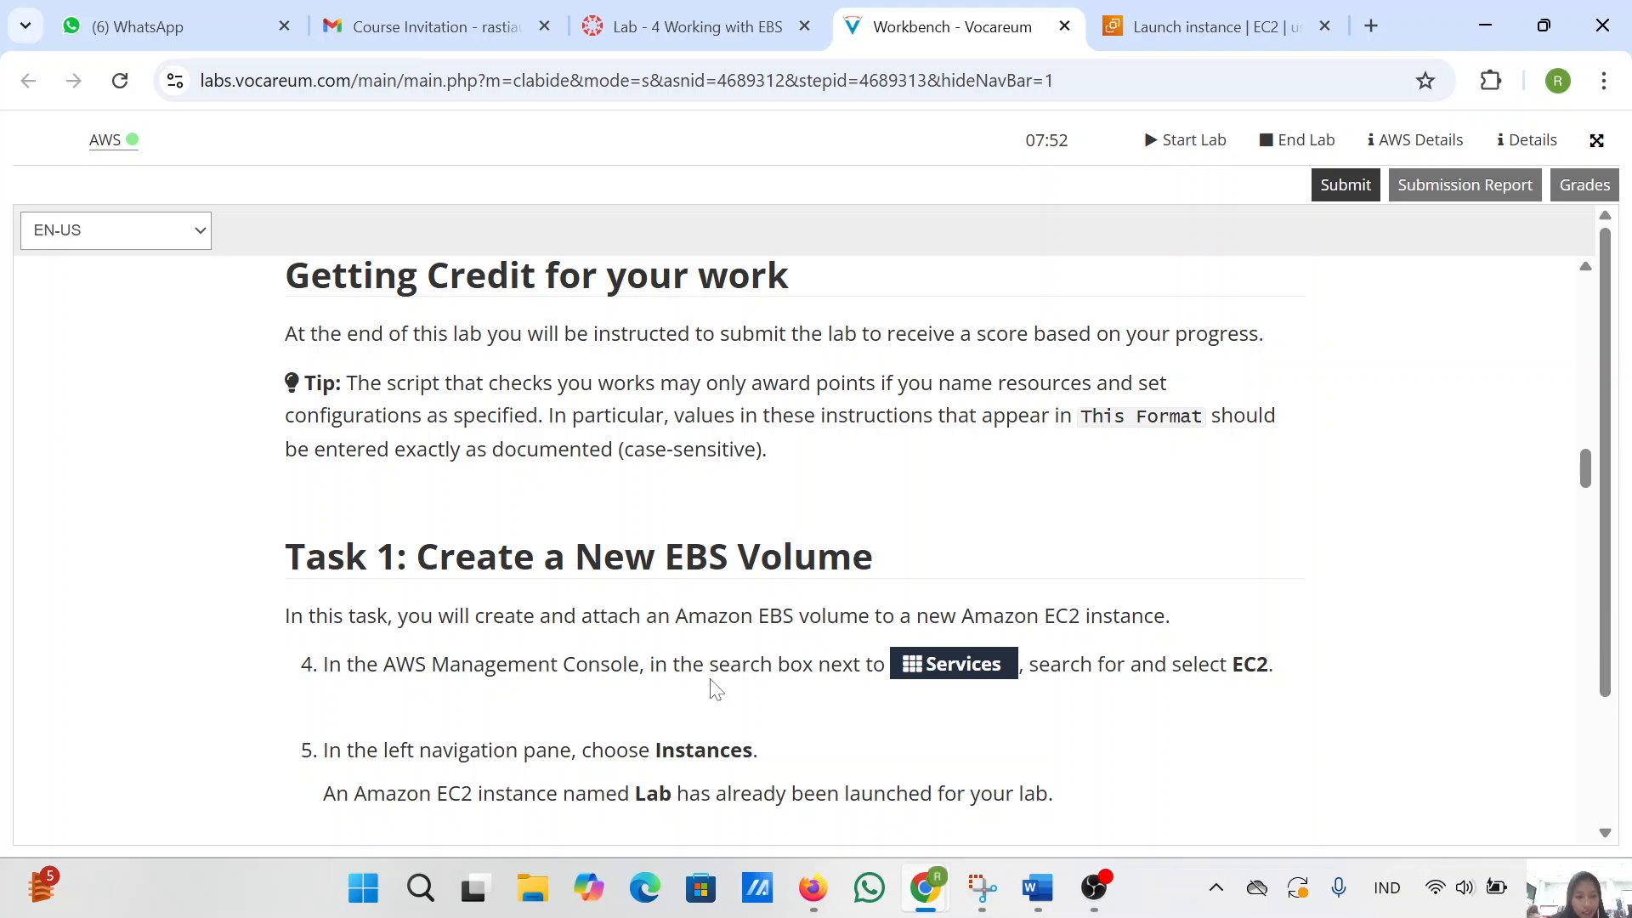
pyautogui.scroll(-2, 714, 689)
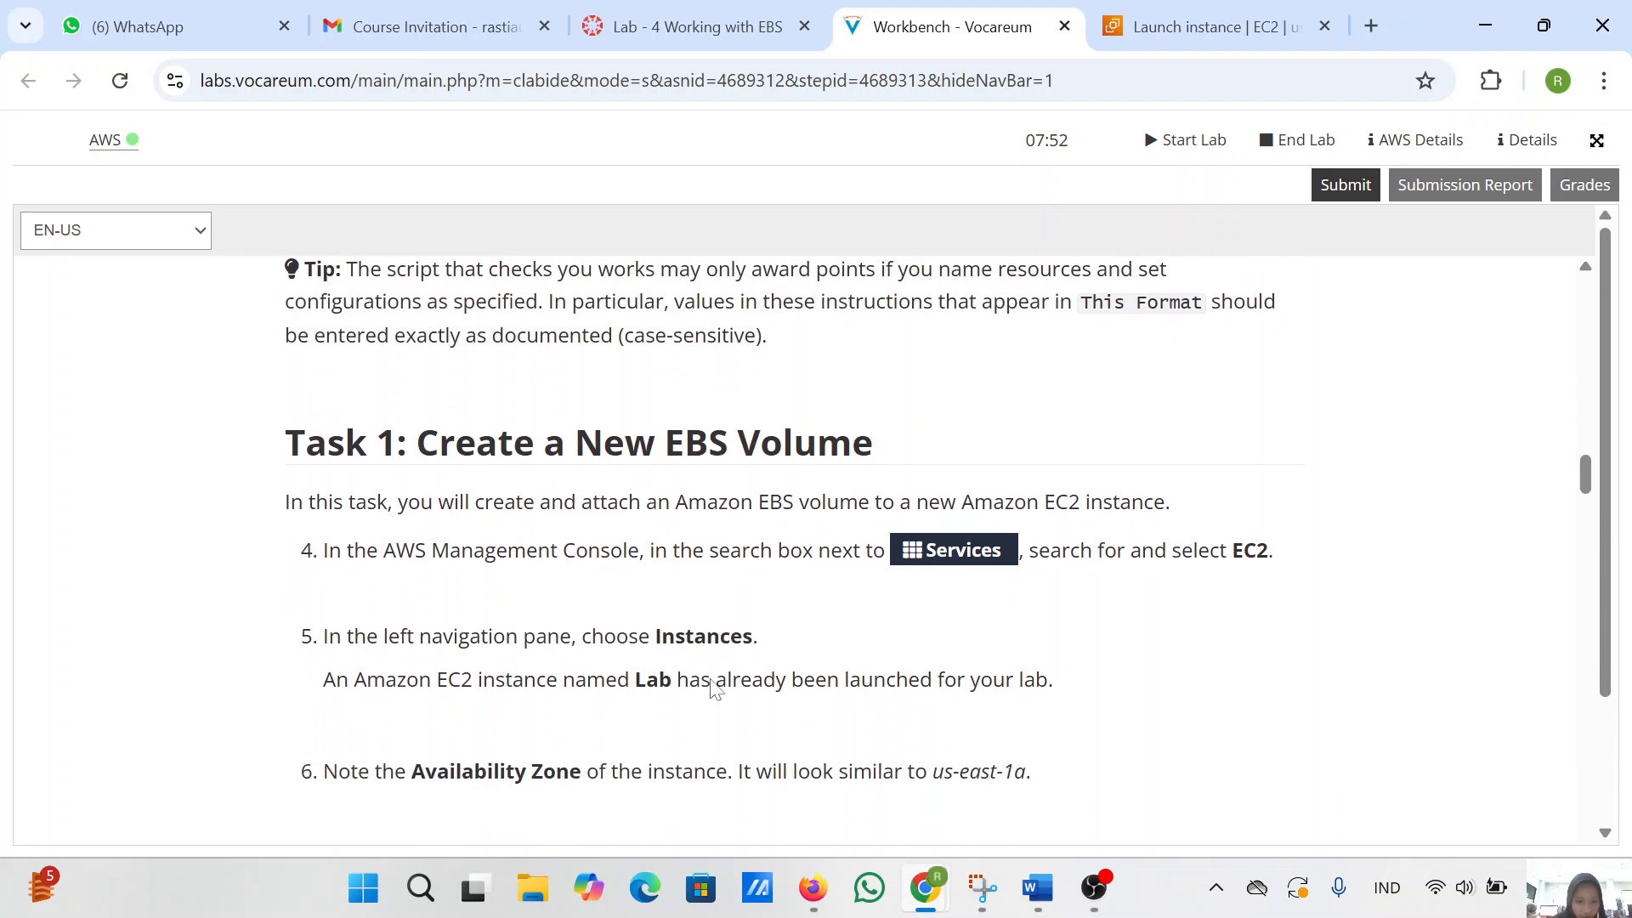
pyautogui.scroll(-1, 711, 680)
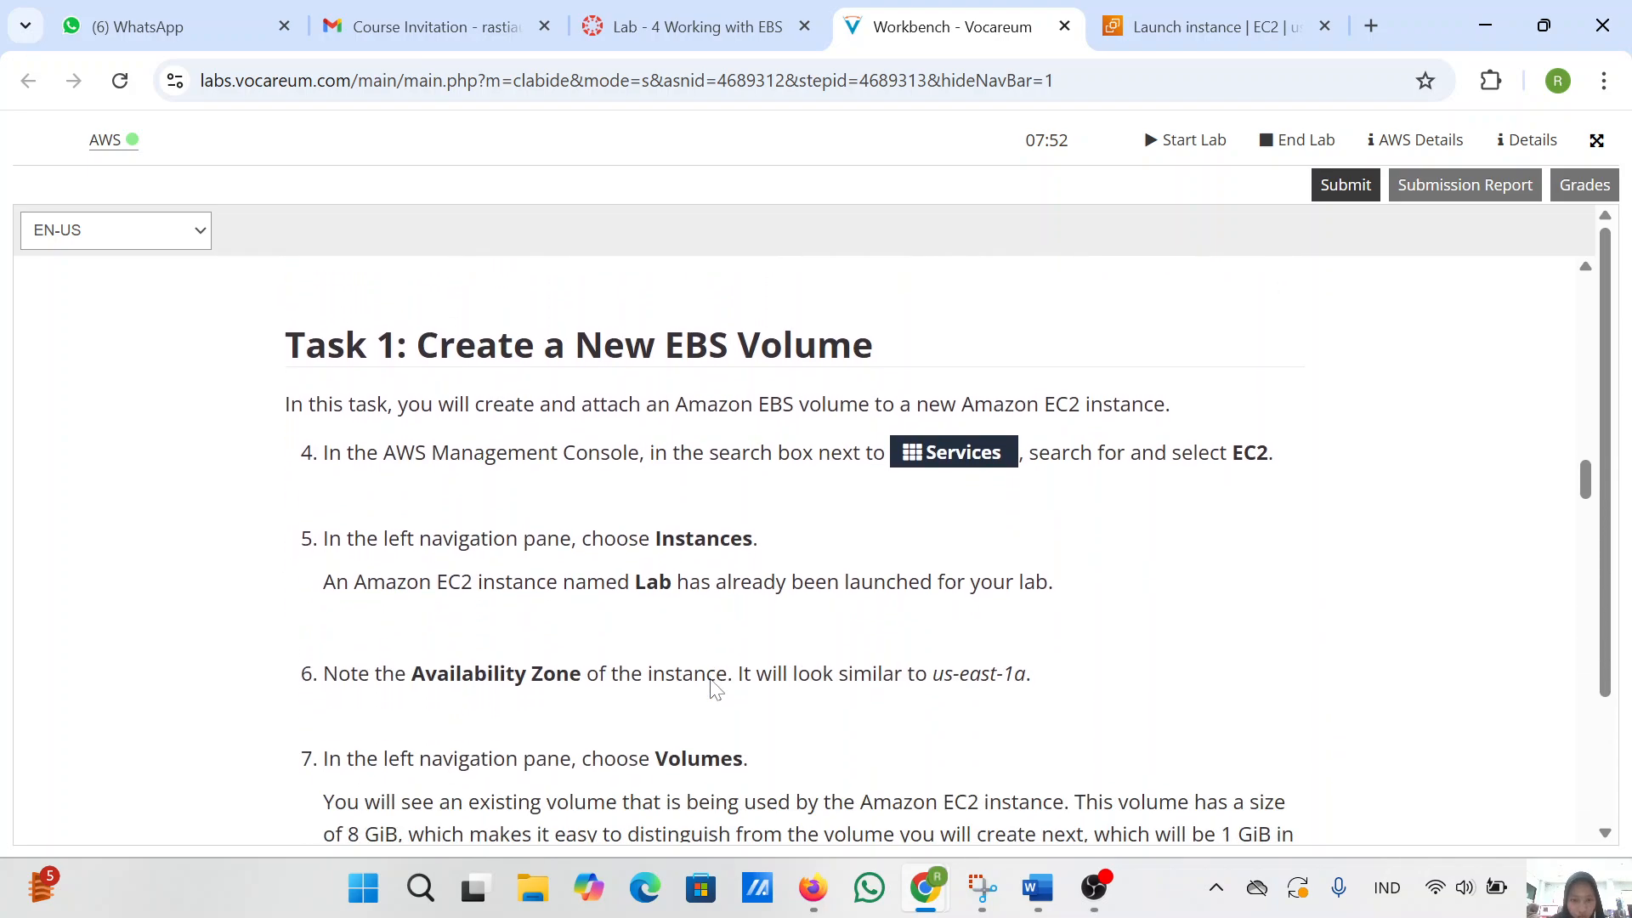
# - Switch to the AWS console and open the list of EC2 instances
pyautogui.click(1239, 27)
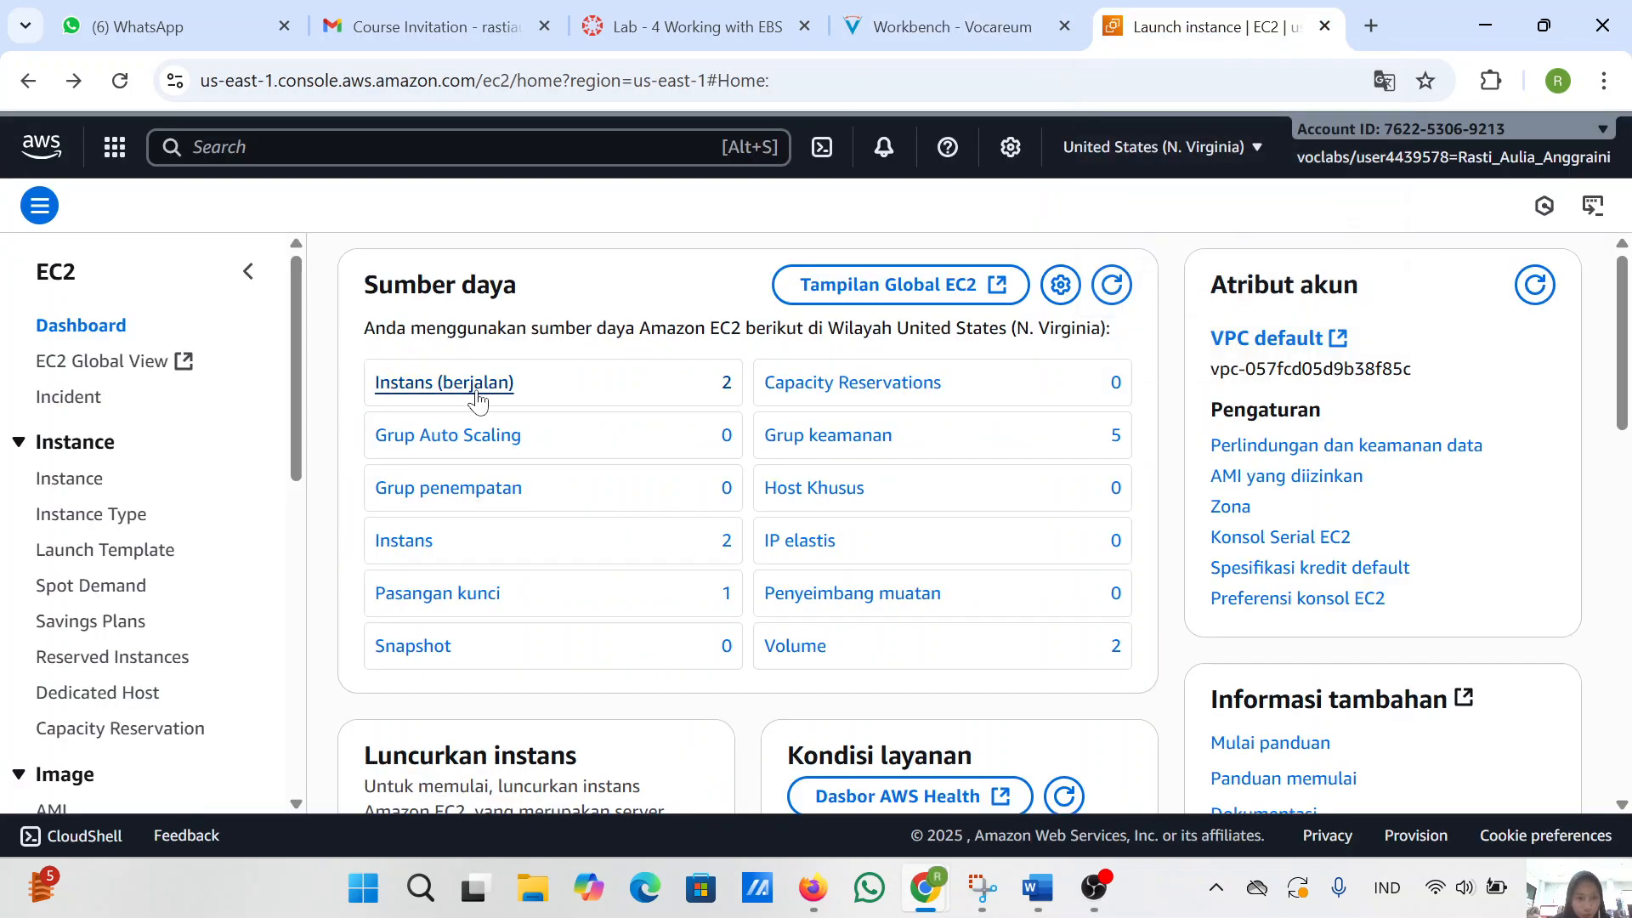
pyautogui.scroll(-3, 510, 612)
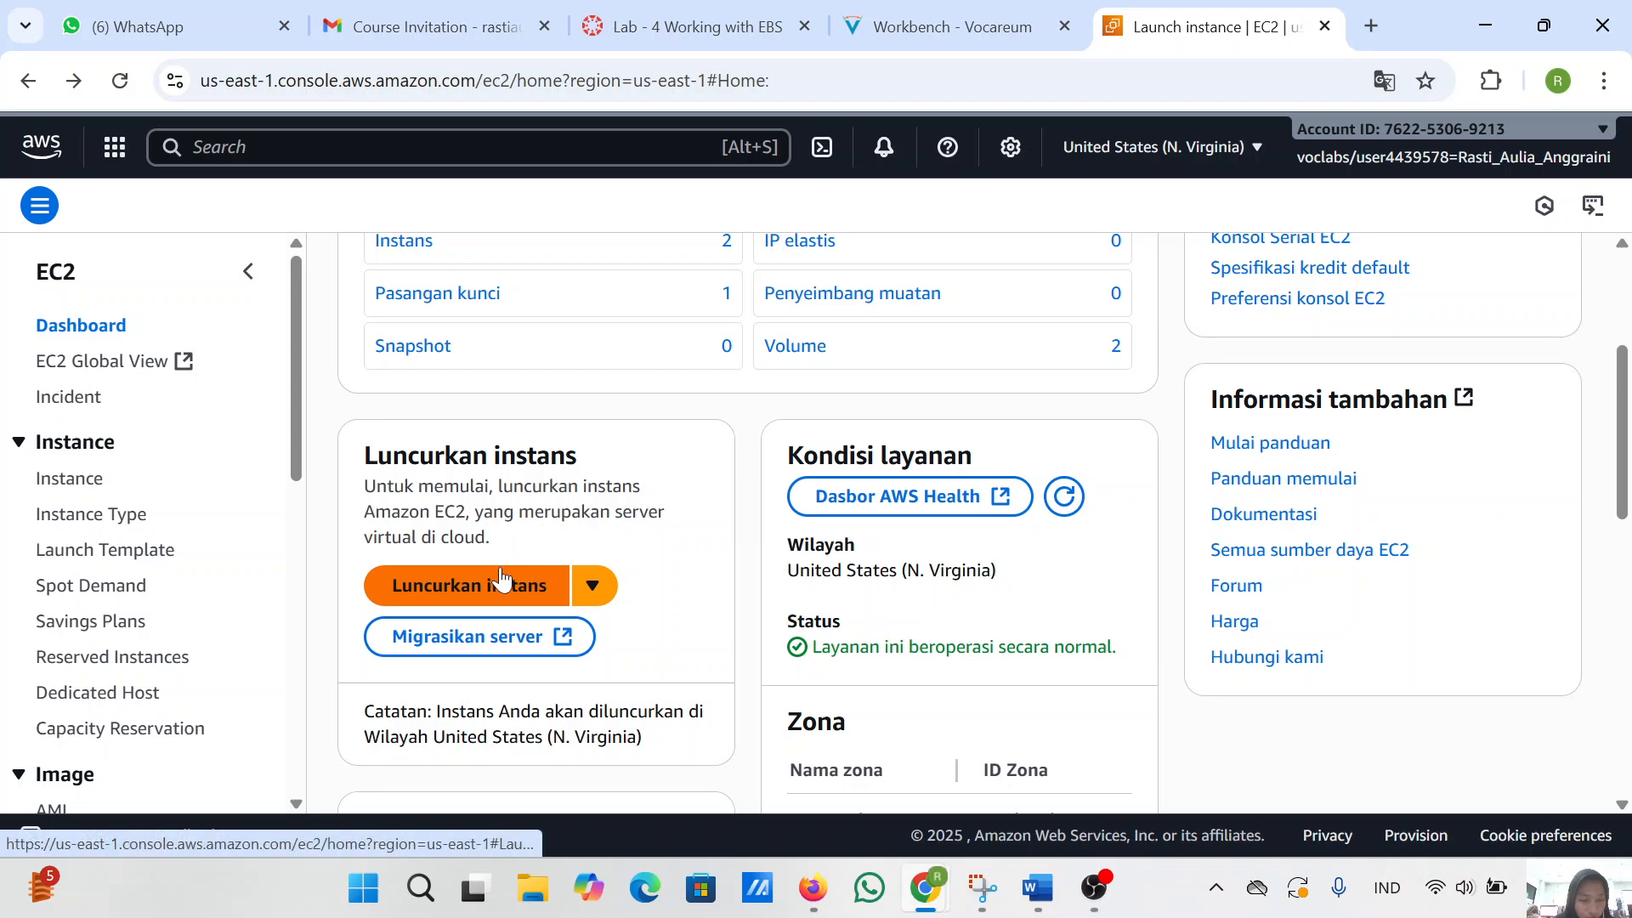
pyautogui.click(70, 489)
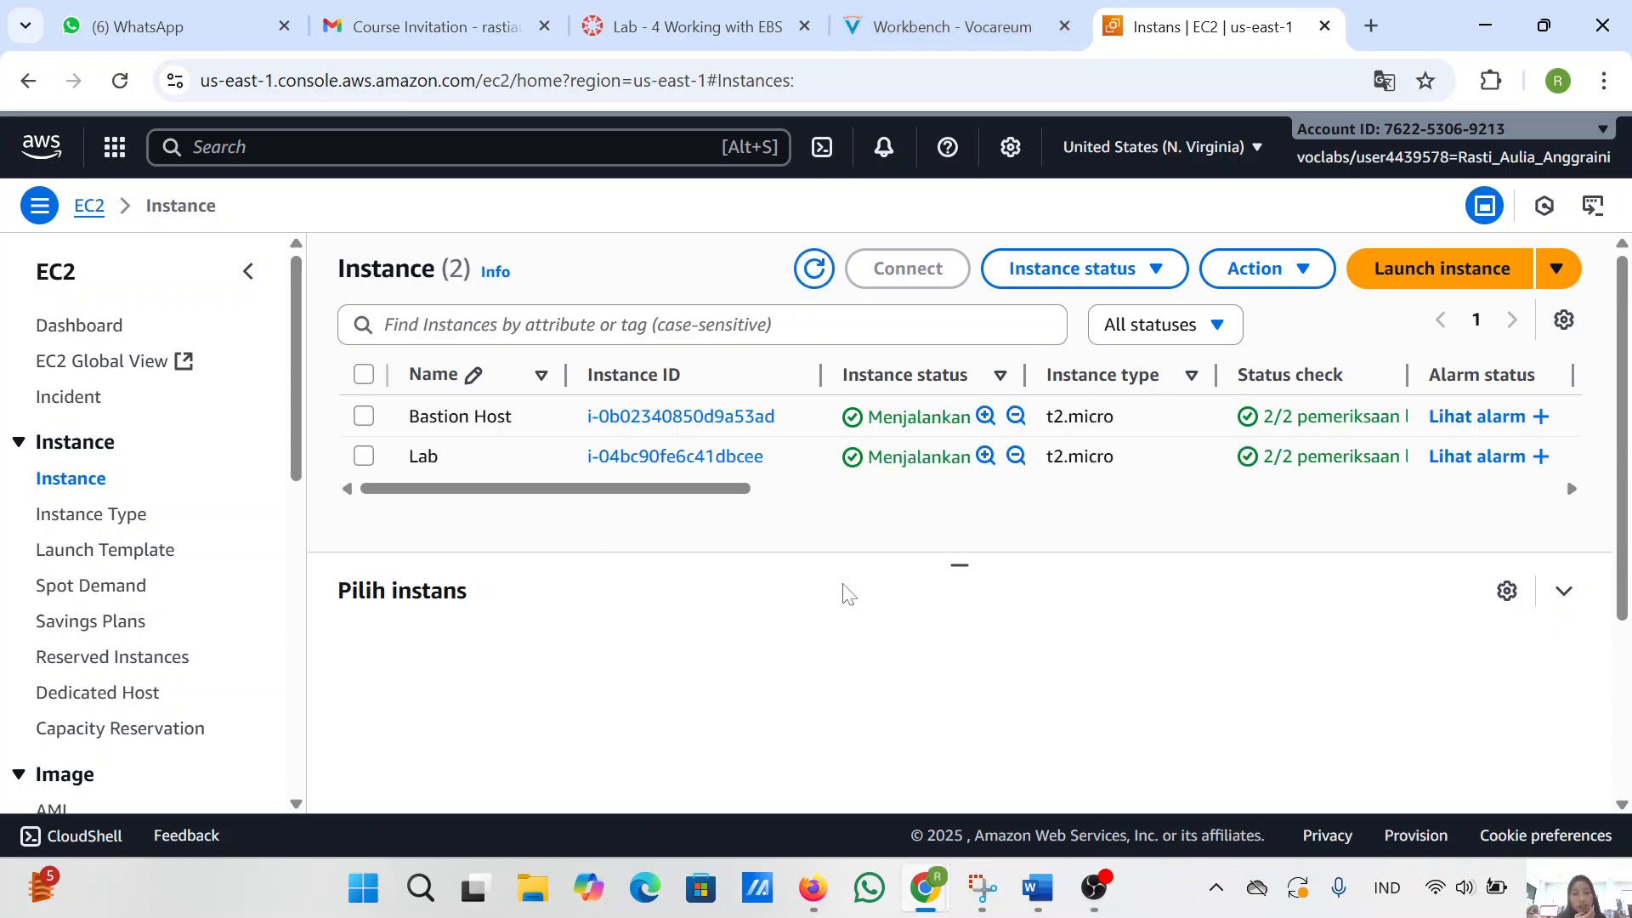
# - Check Task 1 steps 5 to 8 in the lab guide, and select the Lab instance in the EC2 instance list
pyautogui.click(952, 25)
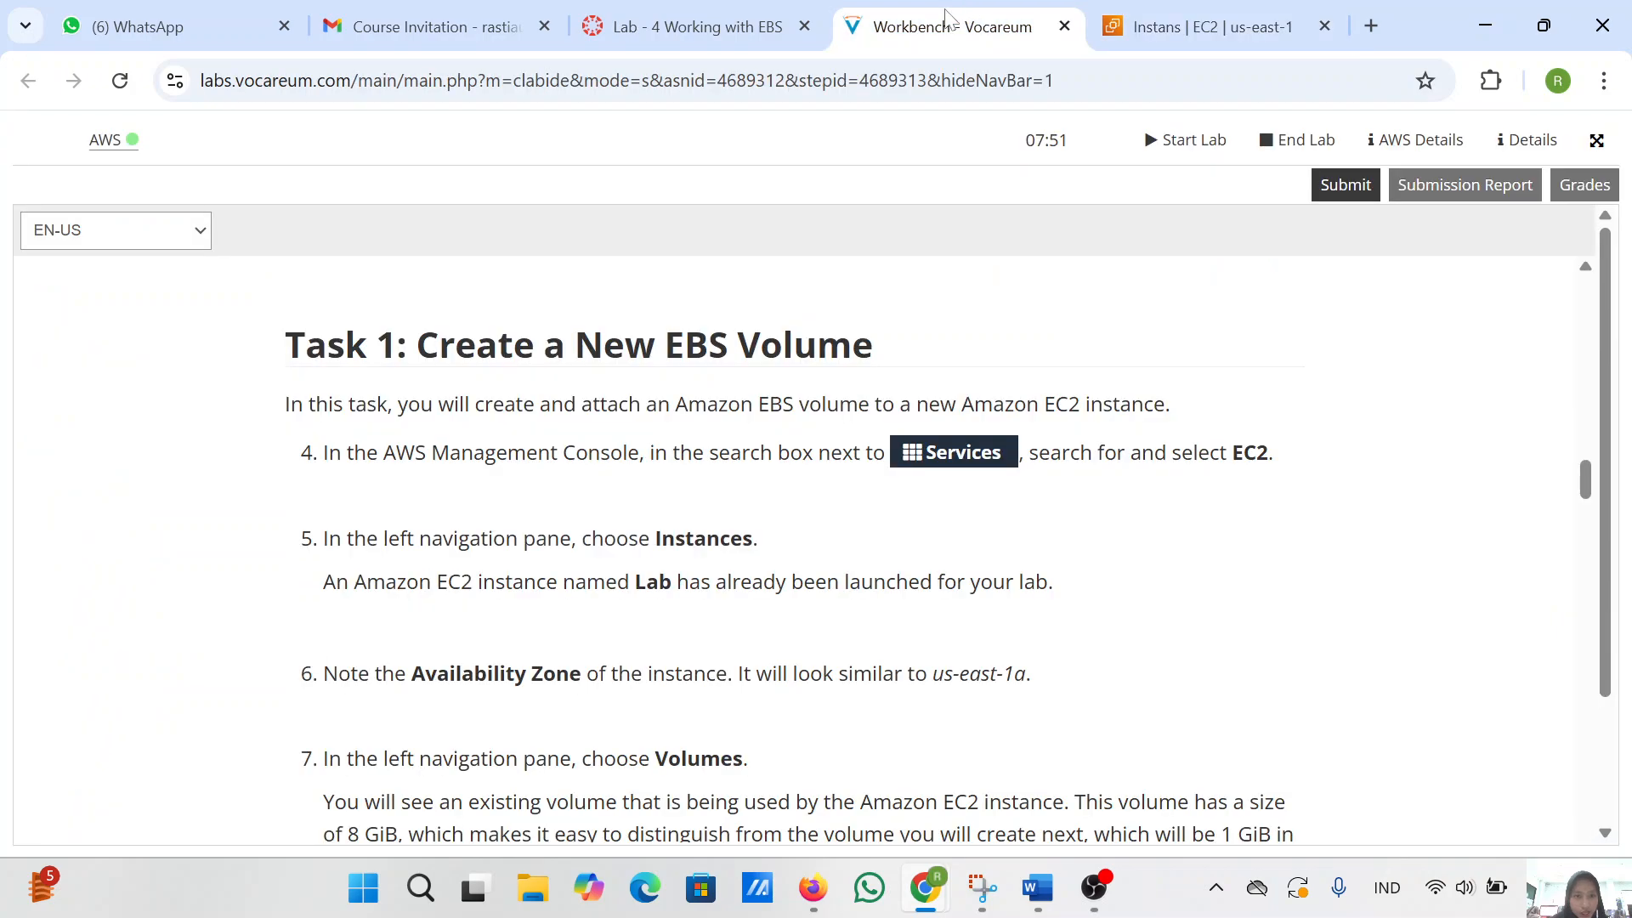
pyautogui.scroll(-1, 622, 646)
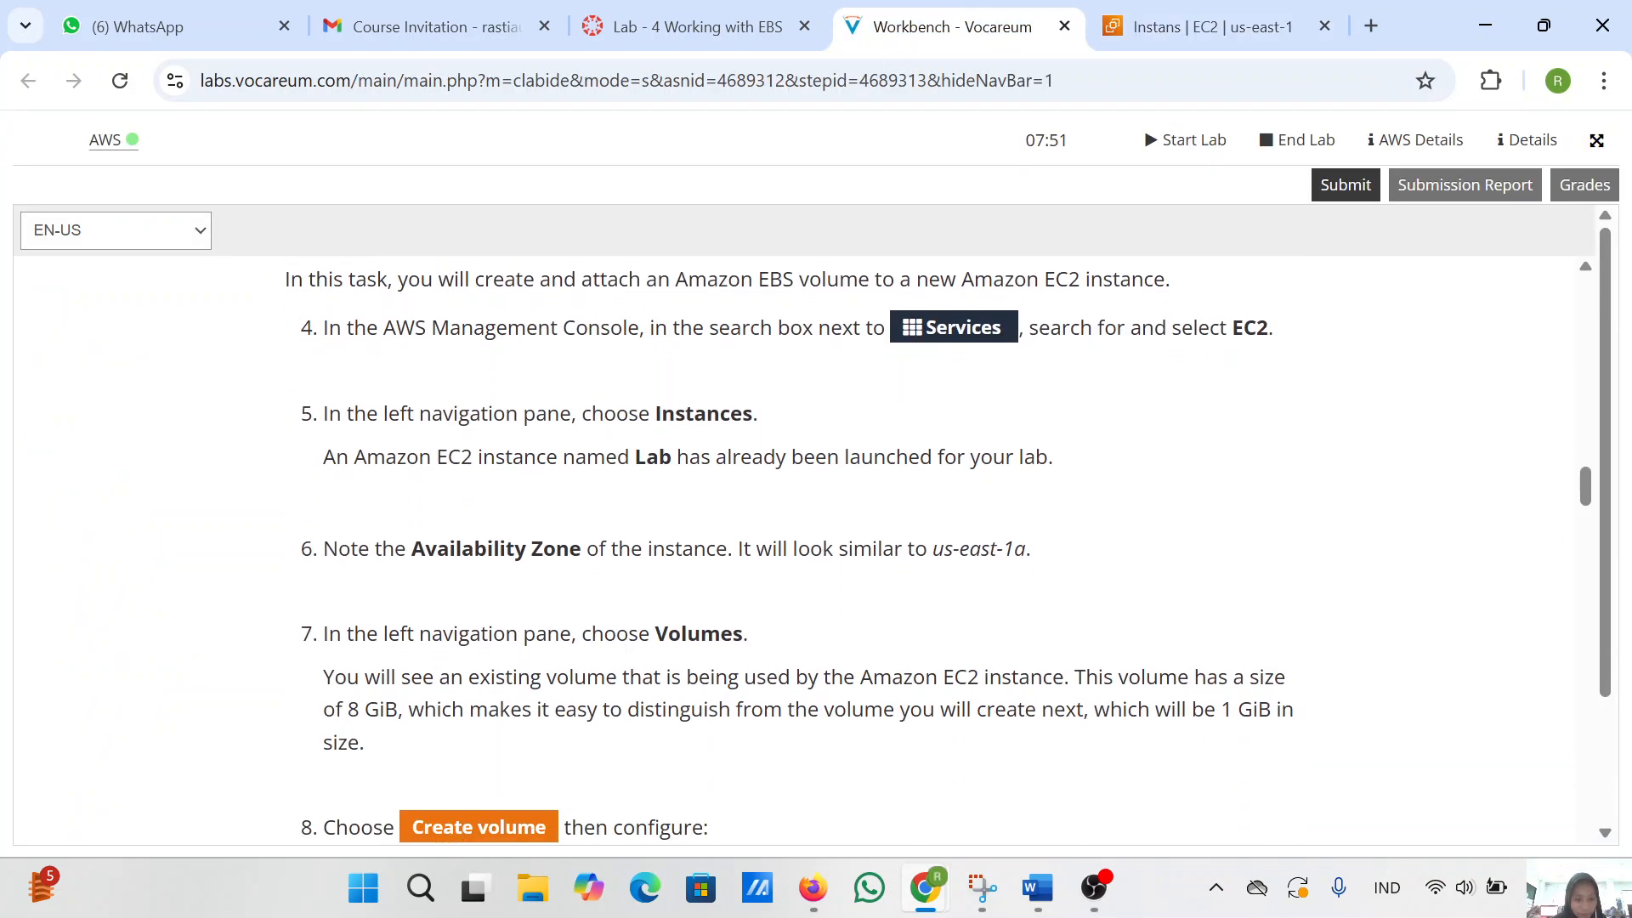
pyautogui.scroll(-1, 733, 595)
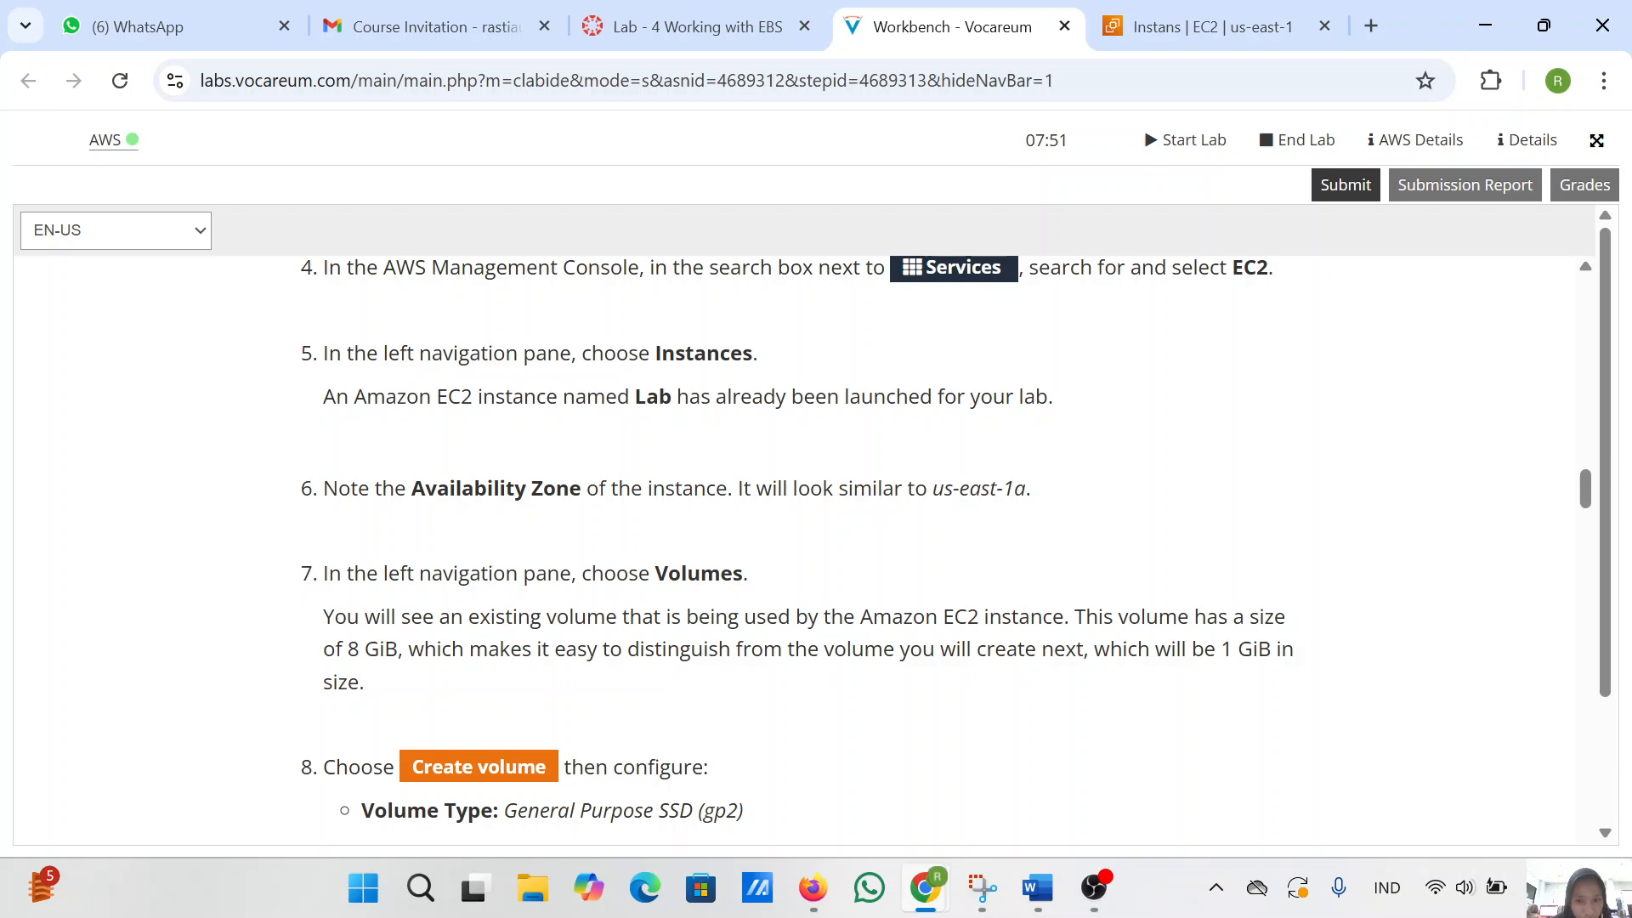
pyautogui.scroll(-1, 797, 544)
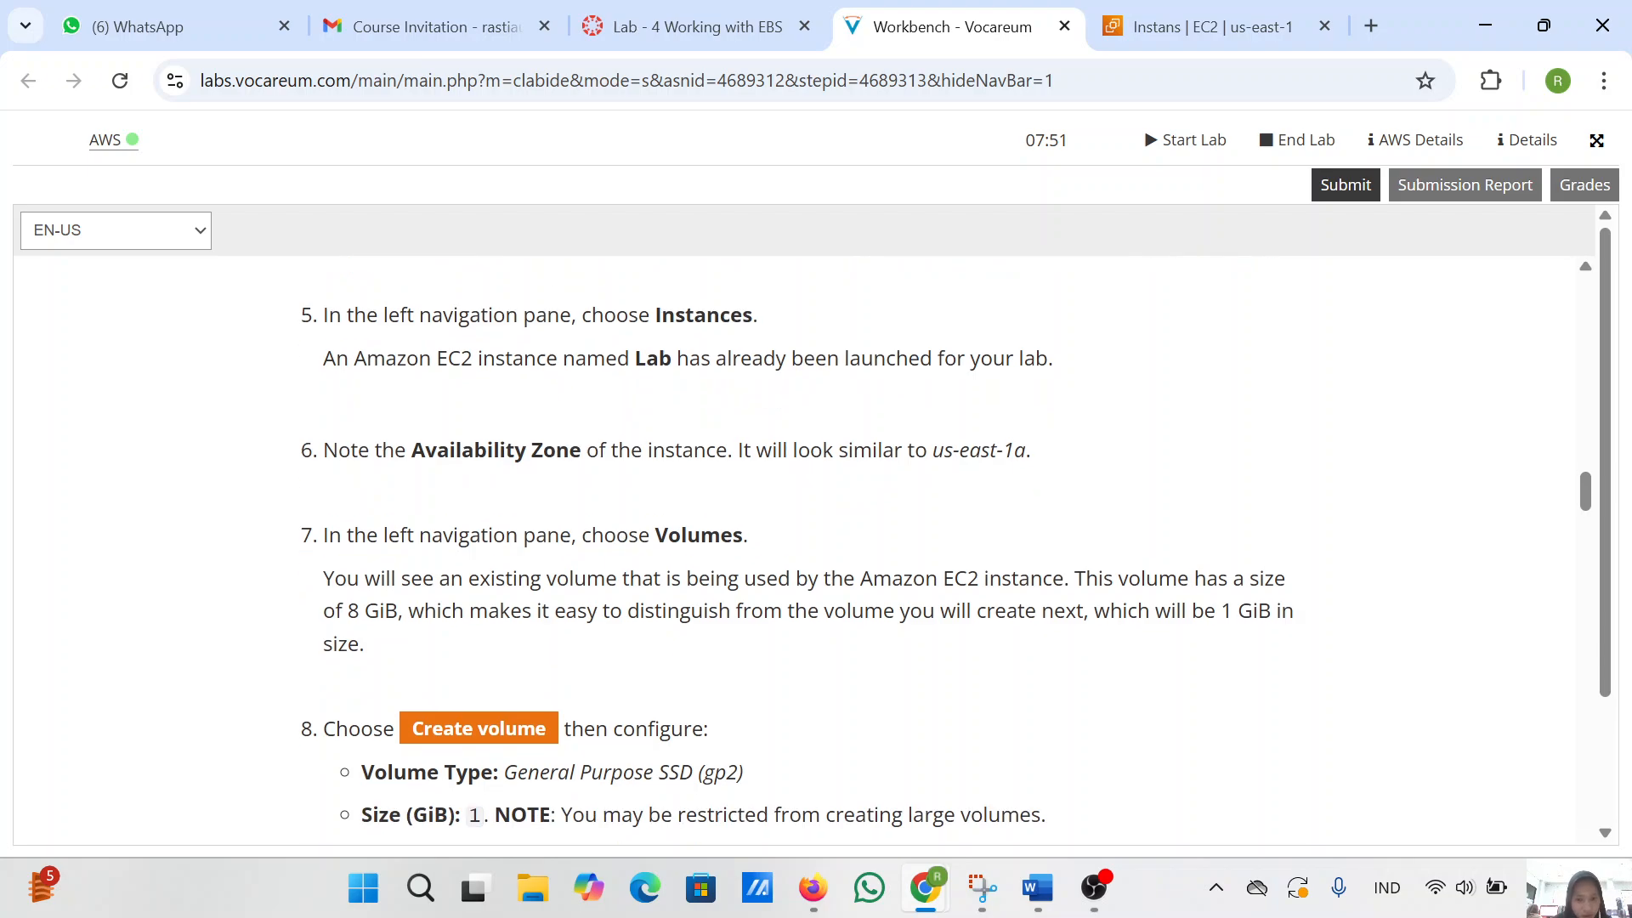
pyautogui.click(1151, 34)
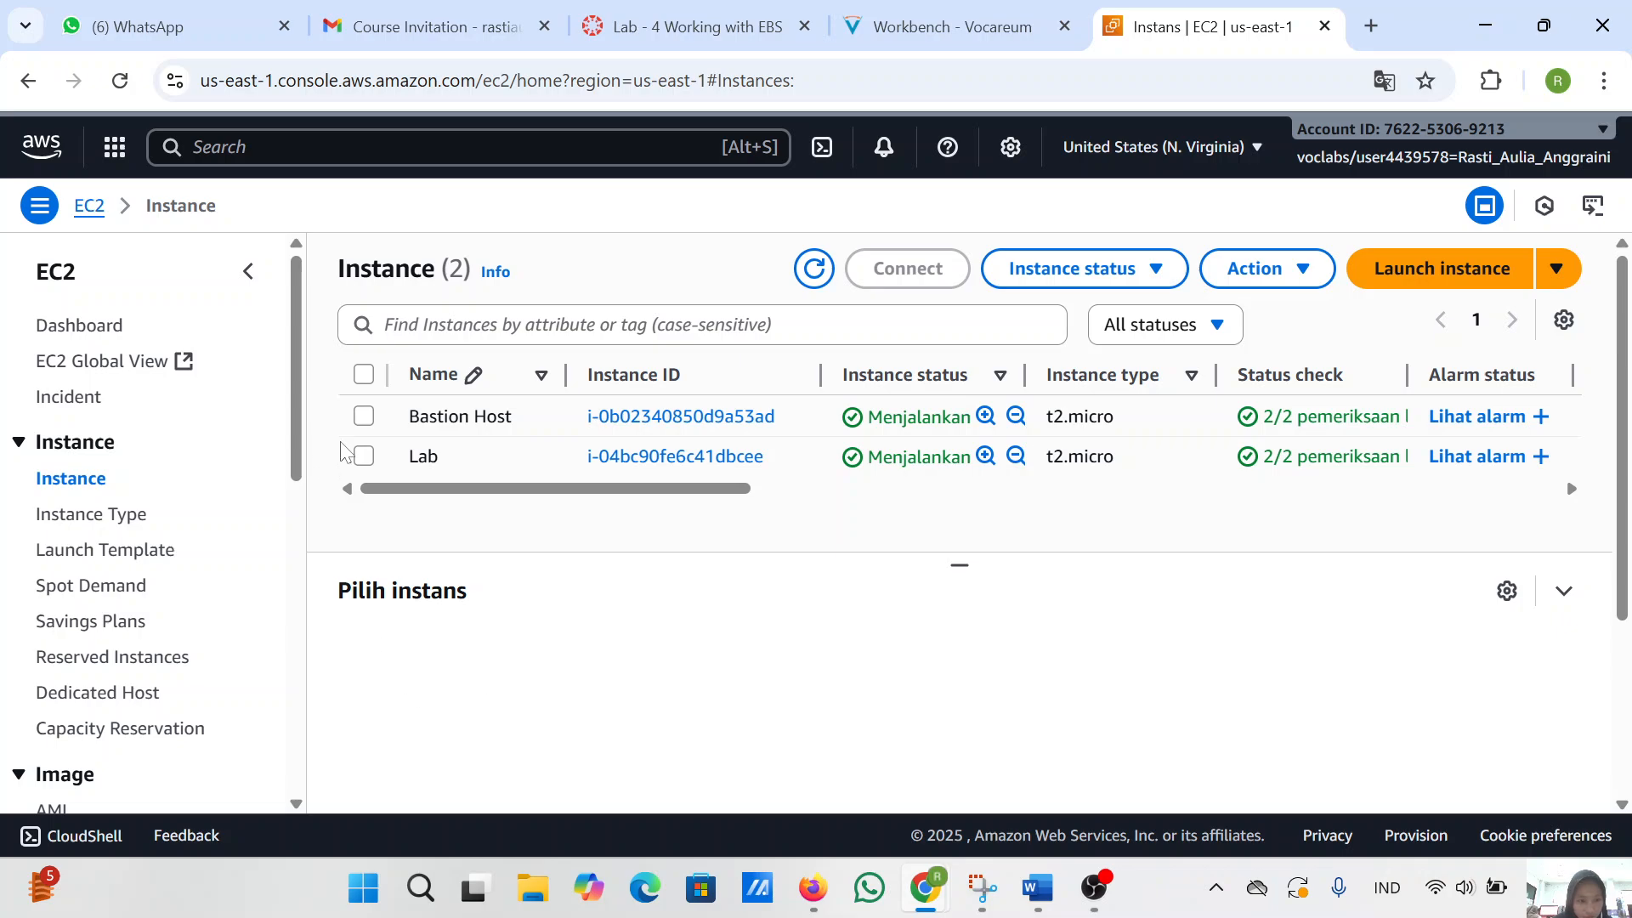
pyautogui.click(364, 457)
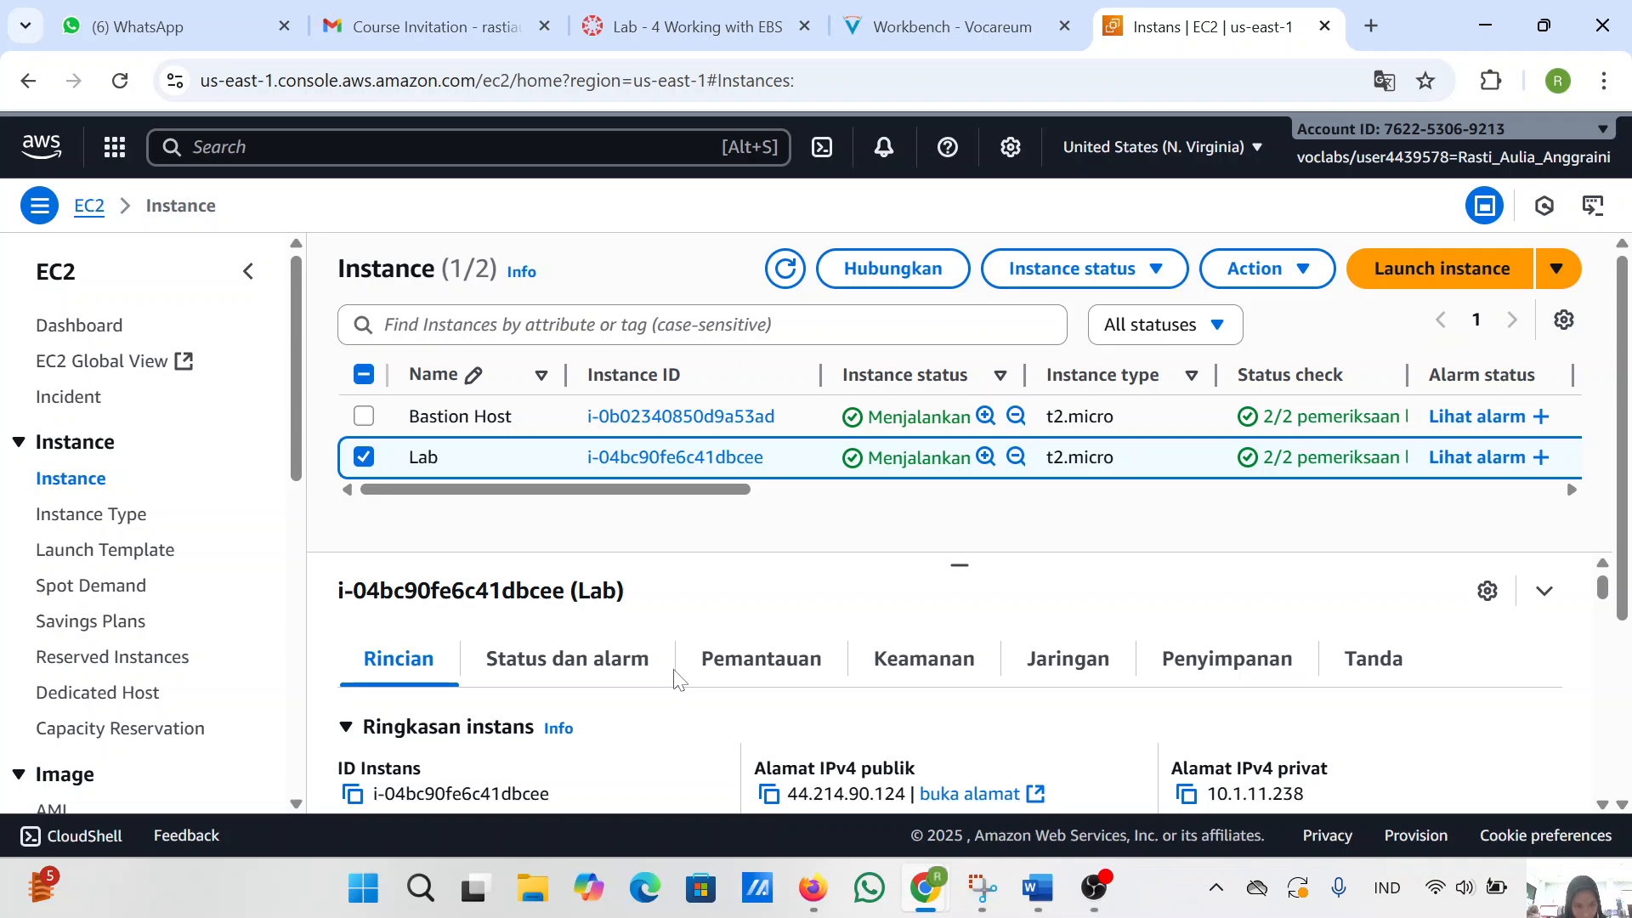
pyautogui.scroll(-3, 167, 593)
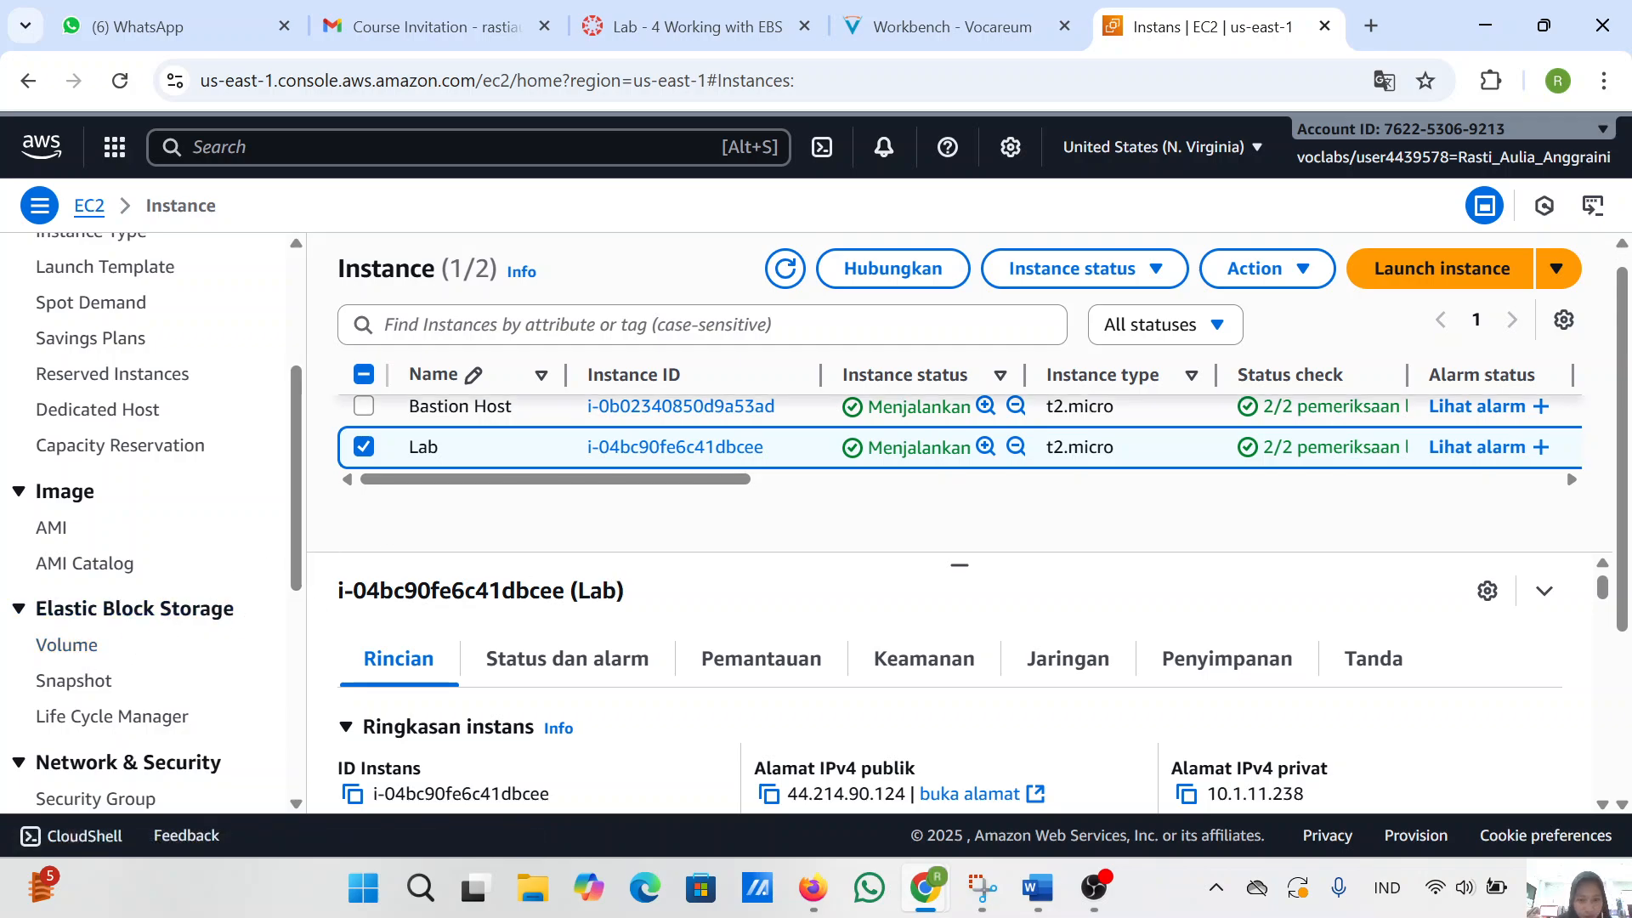
# - Capture the instance list and Lab instance details with the Snipping Tool and paste the screenshot into the Word document
pyautogui.click(996, 882)
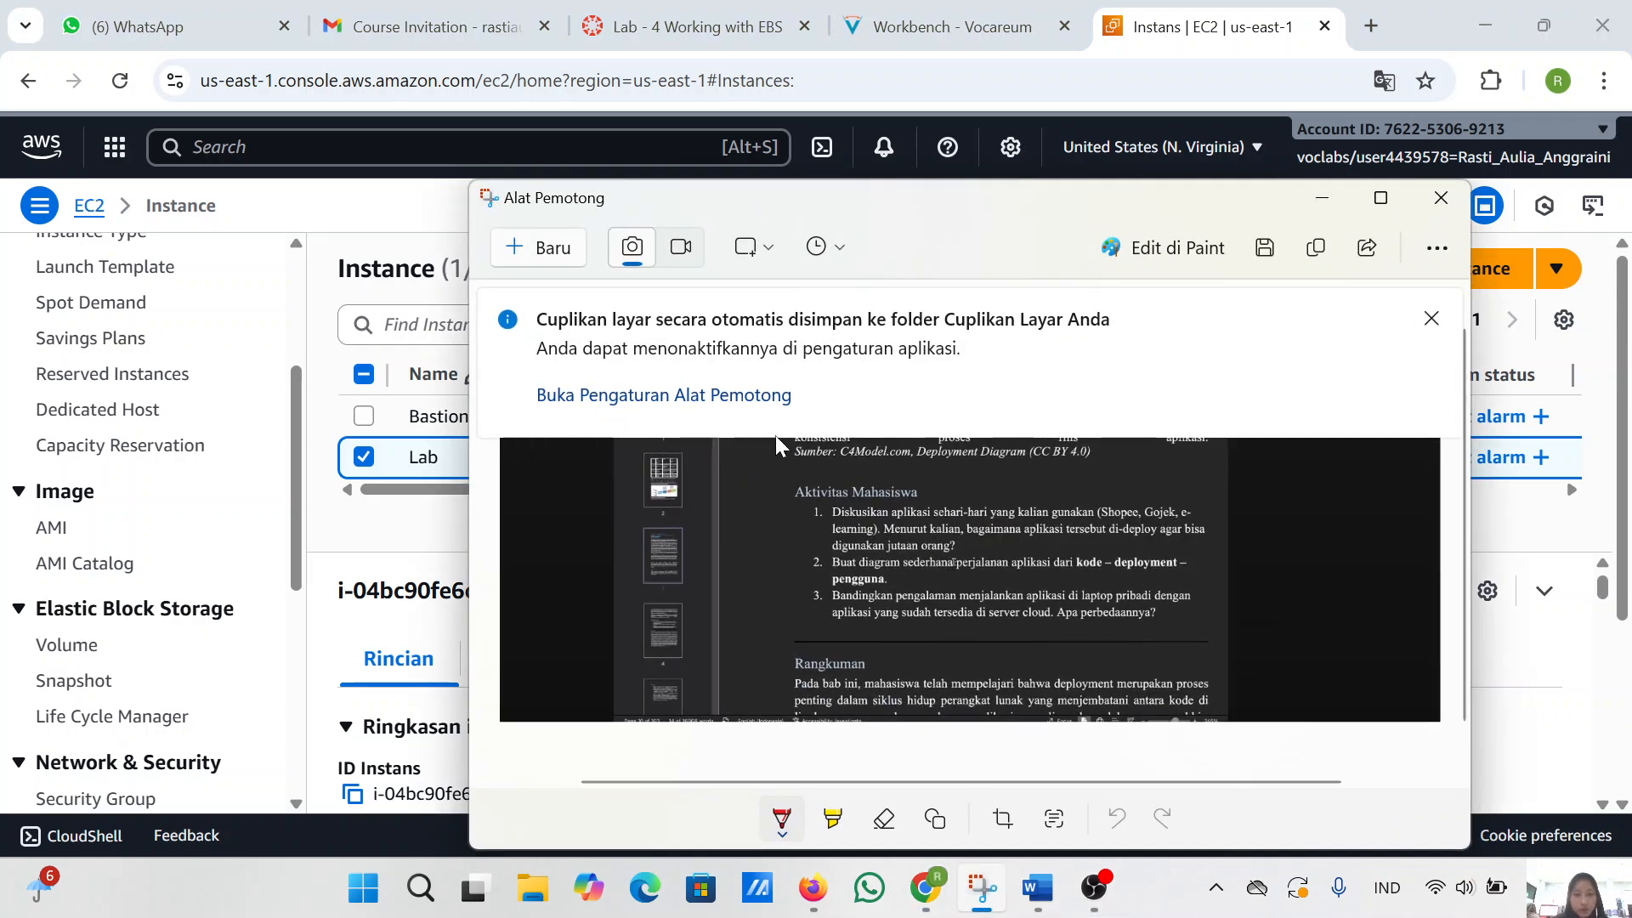
pyautogui.click(544, 247)
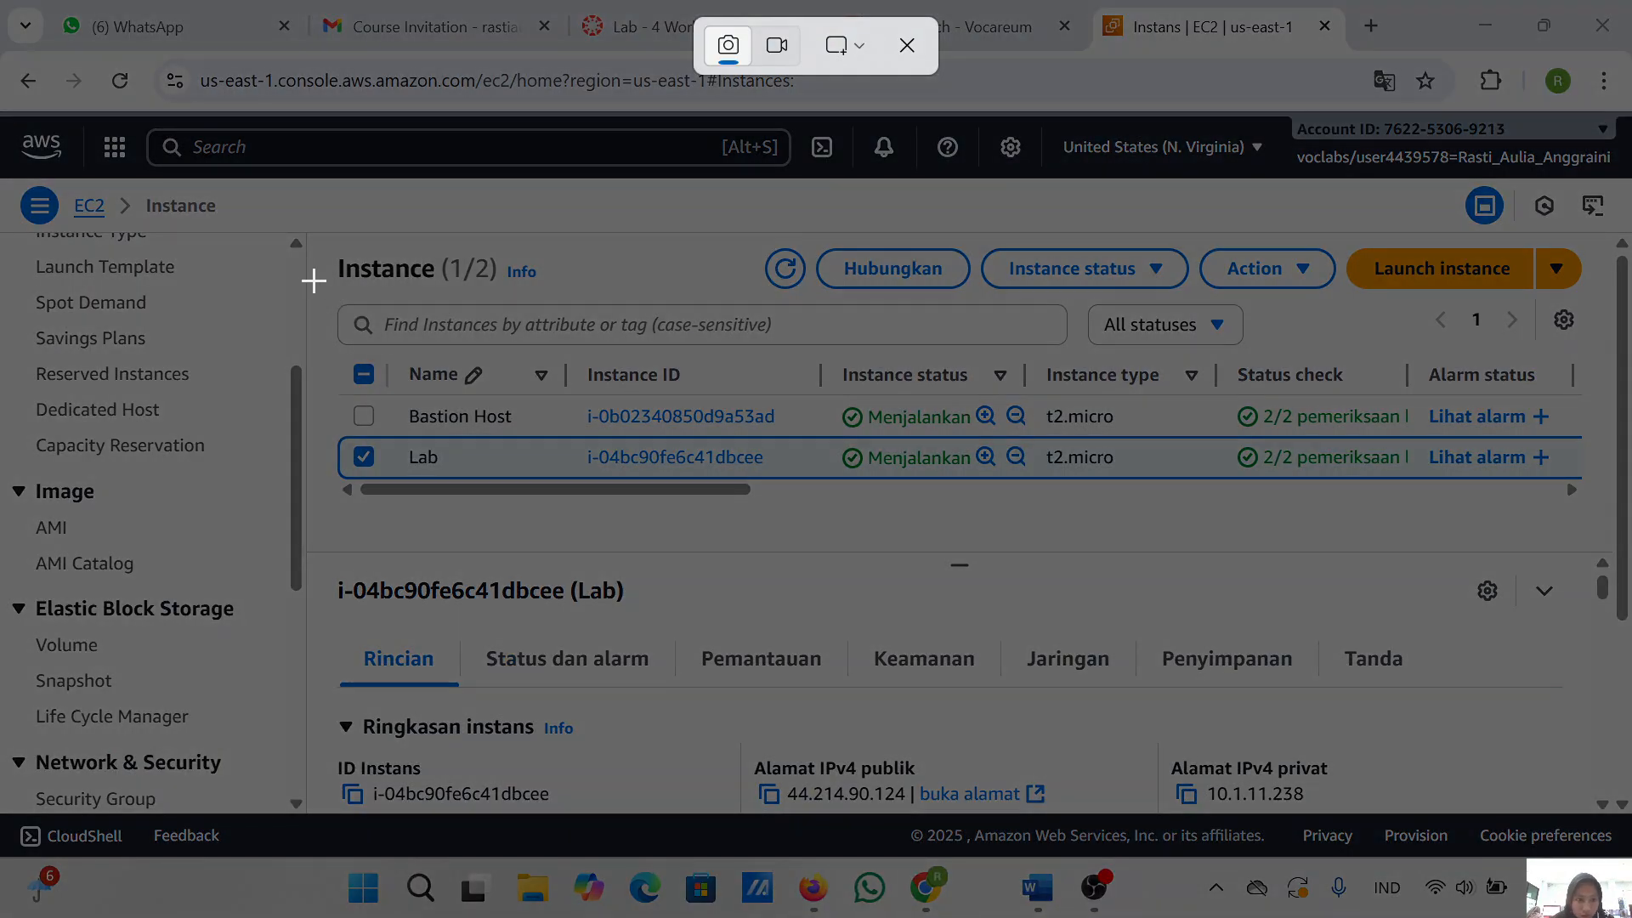
pyautogui.moveTo(318, 235); pyautogui.dragTo(1573, 792)
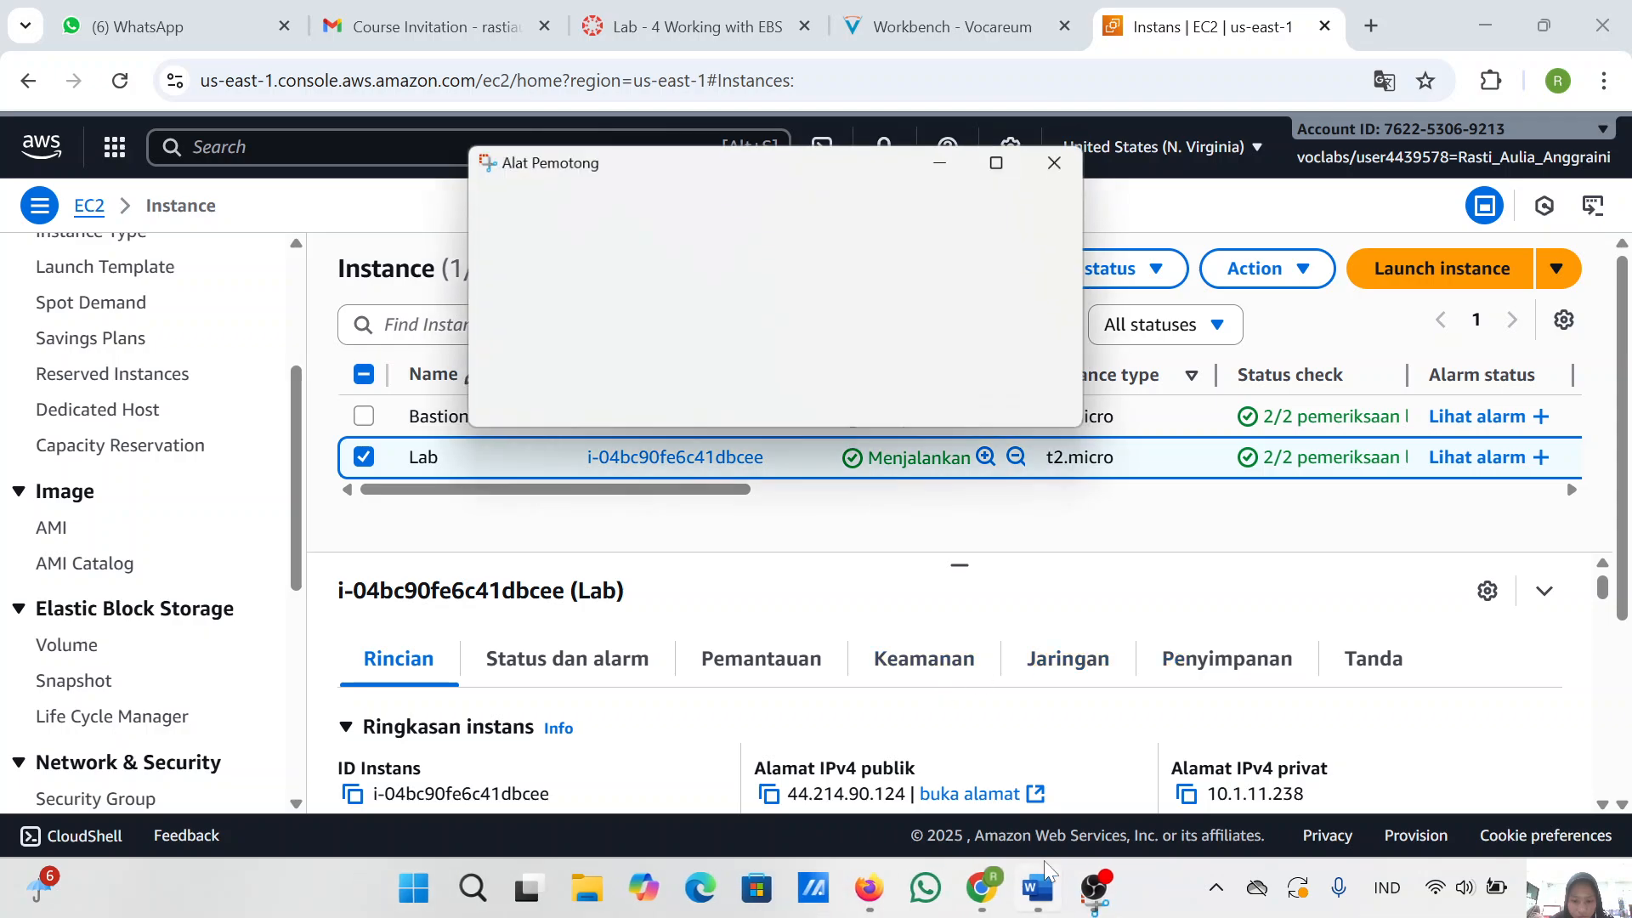
pyautogui.click(979, 901)
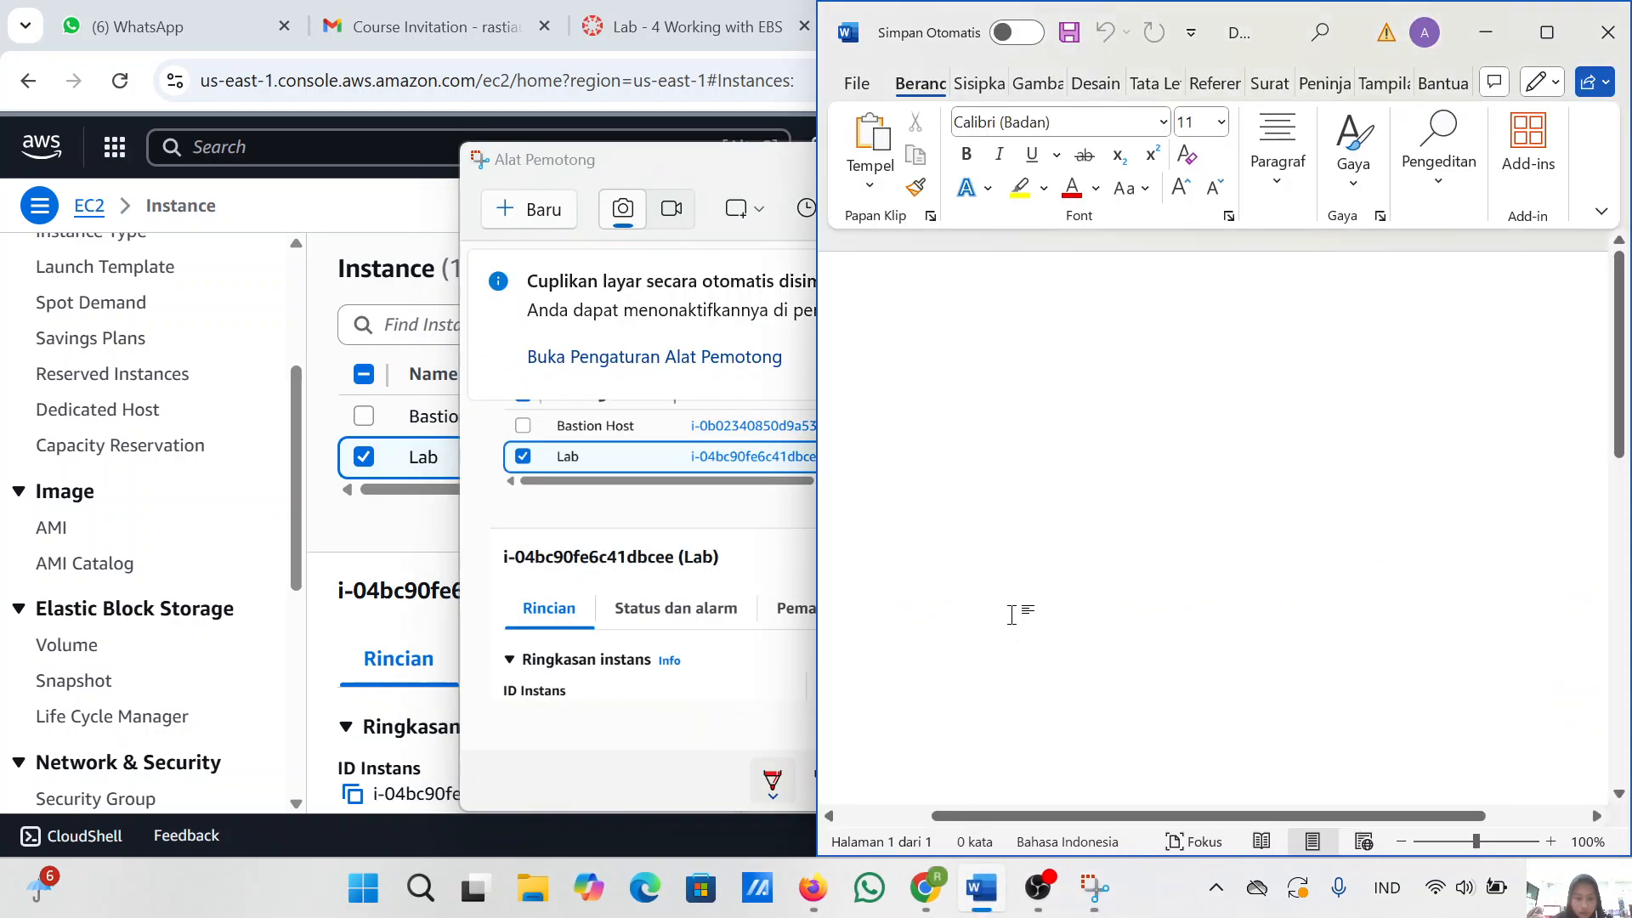
pyautogui.hotkey('ctrl', 'v')
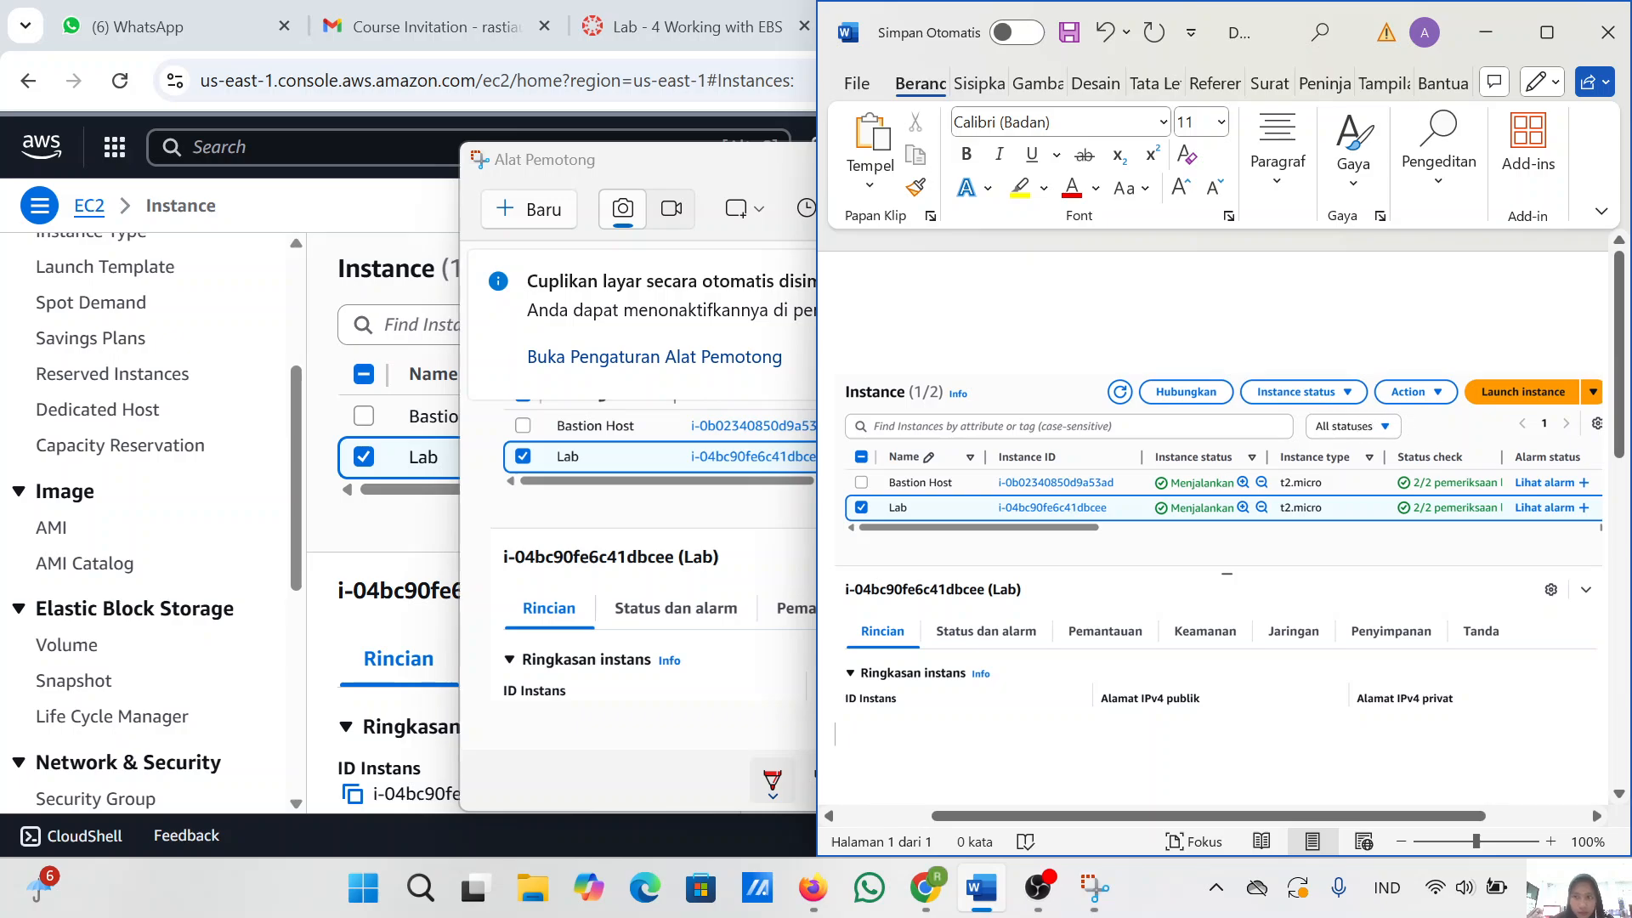
pyautogui.click(1487, 29)
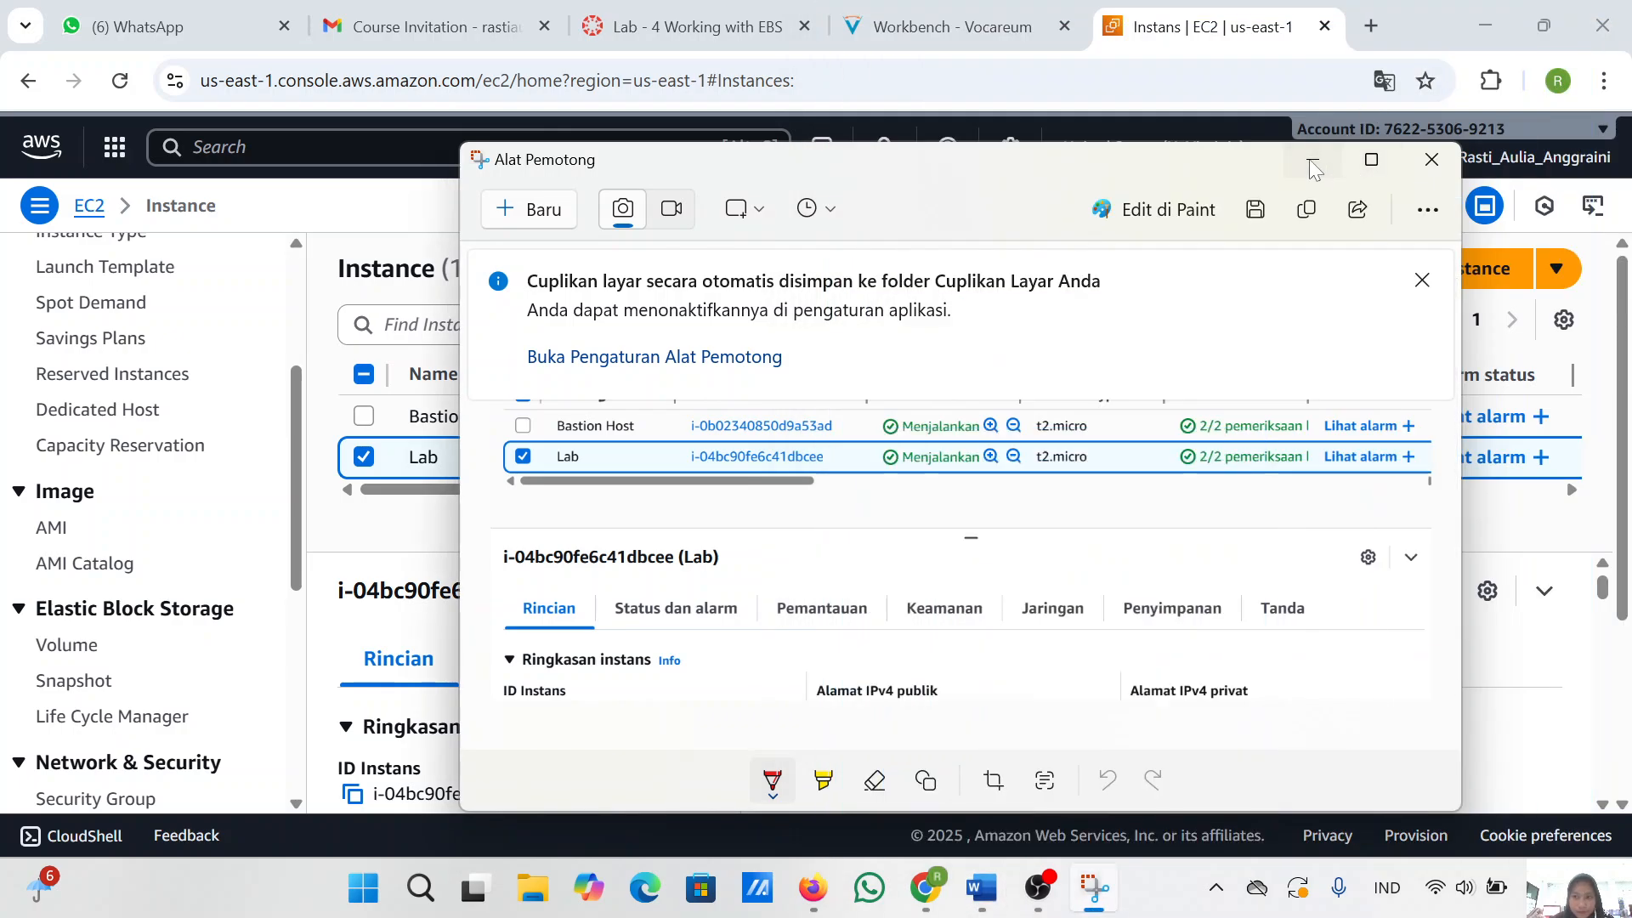
pyautogui.click(1312, 159)
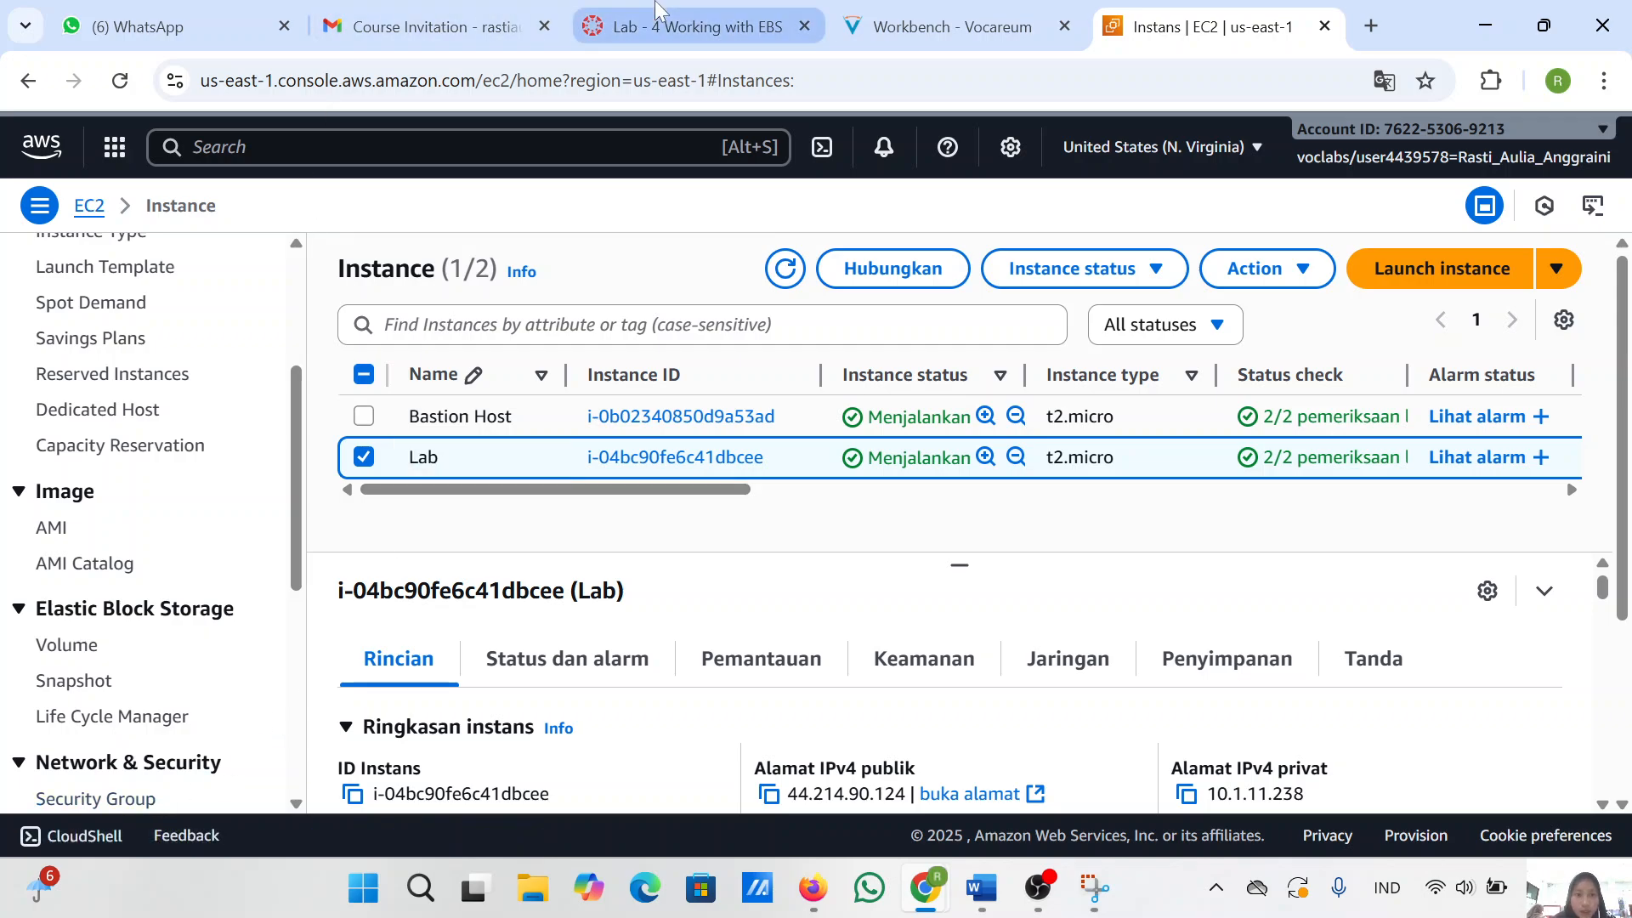
# - Review the volume settings in step 8 of the lab guide, and open the Elastic Block Storage volume list in the AWS console
pyautogui.click(689, 27)
pyautogui.click(864, 38)
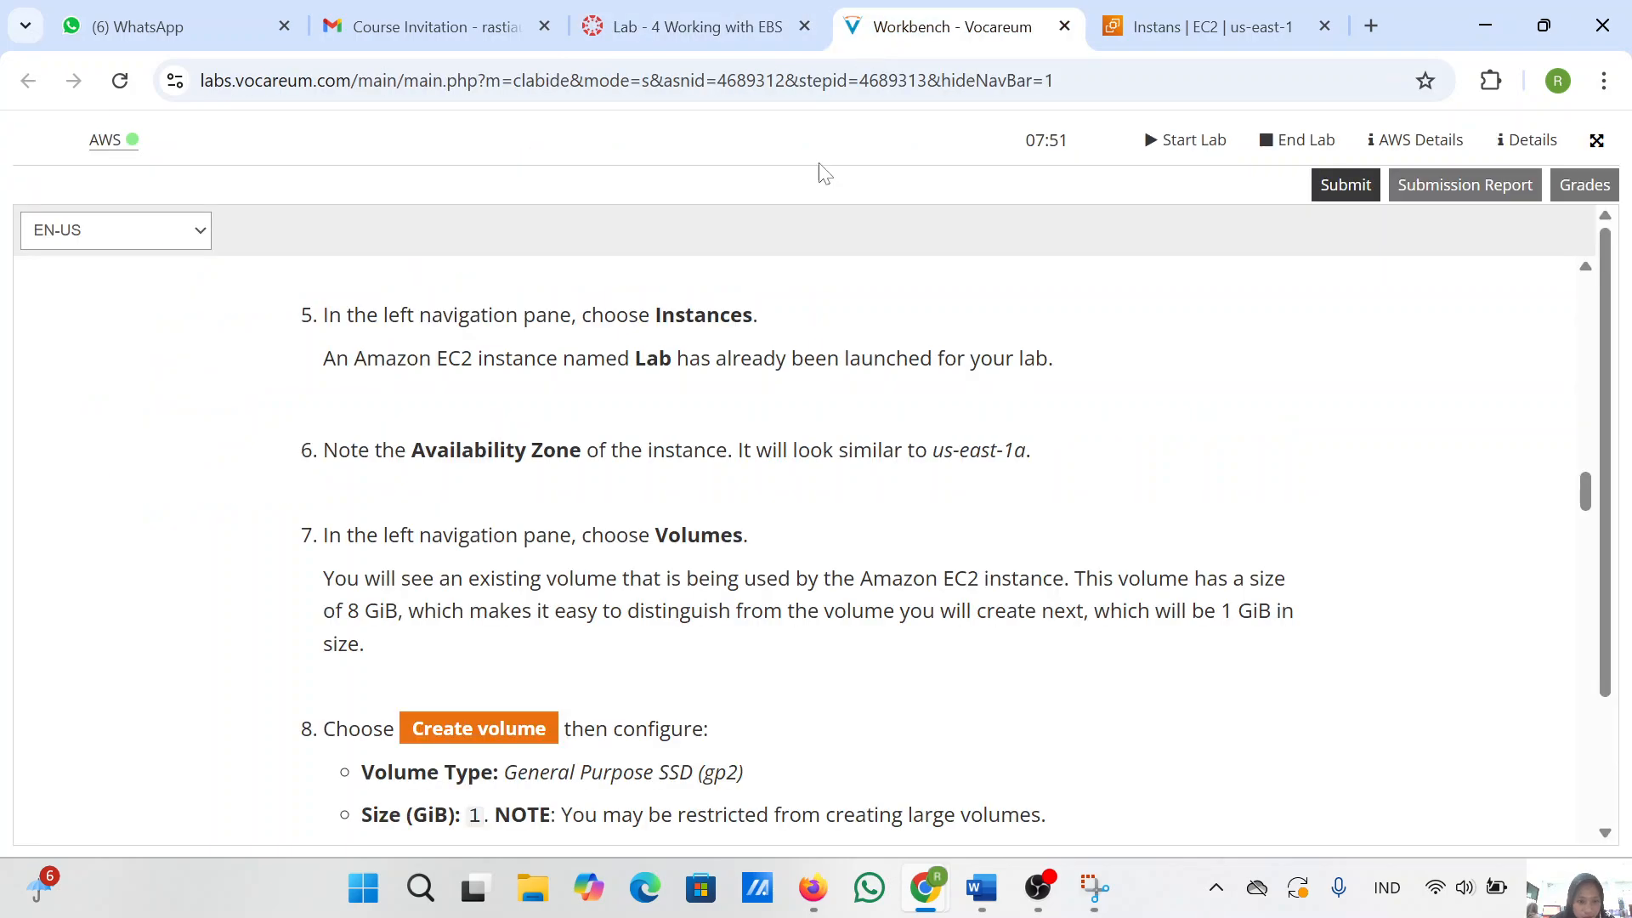
pyautogui.scroll(-1, 829, 510)
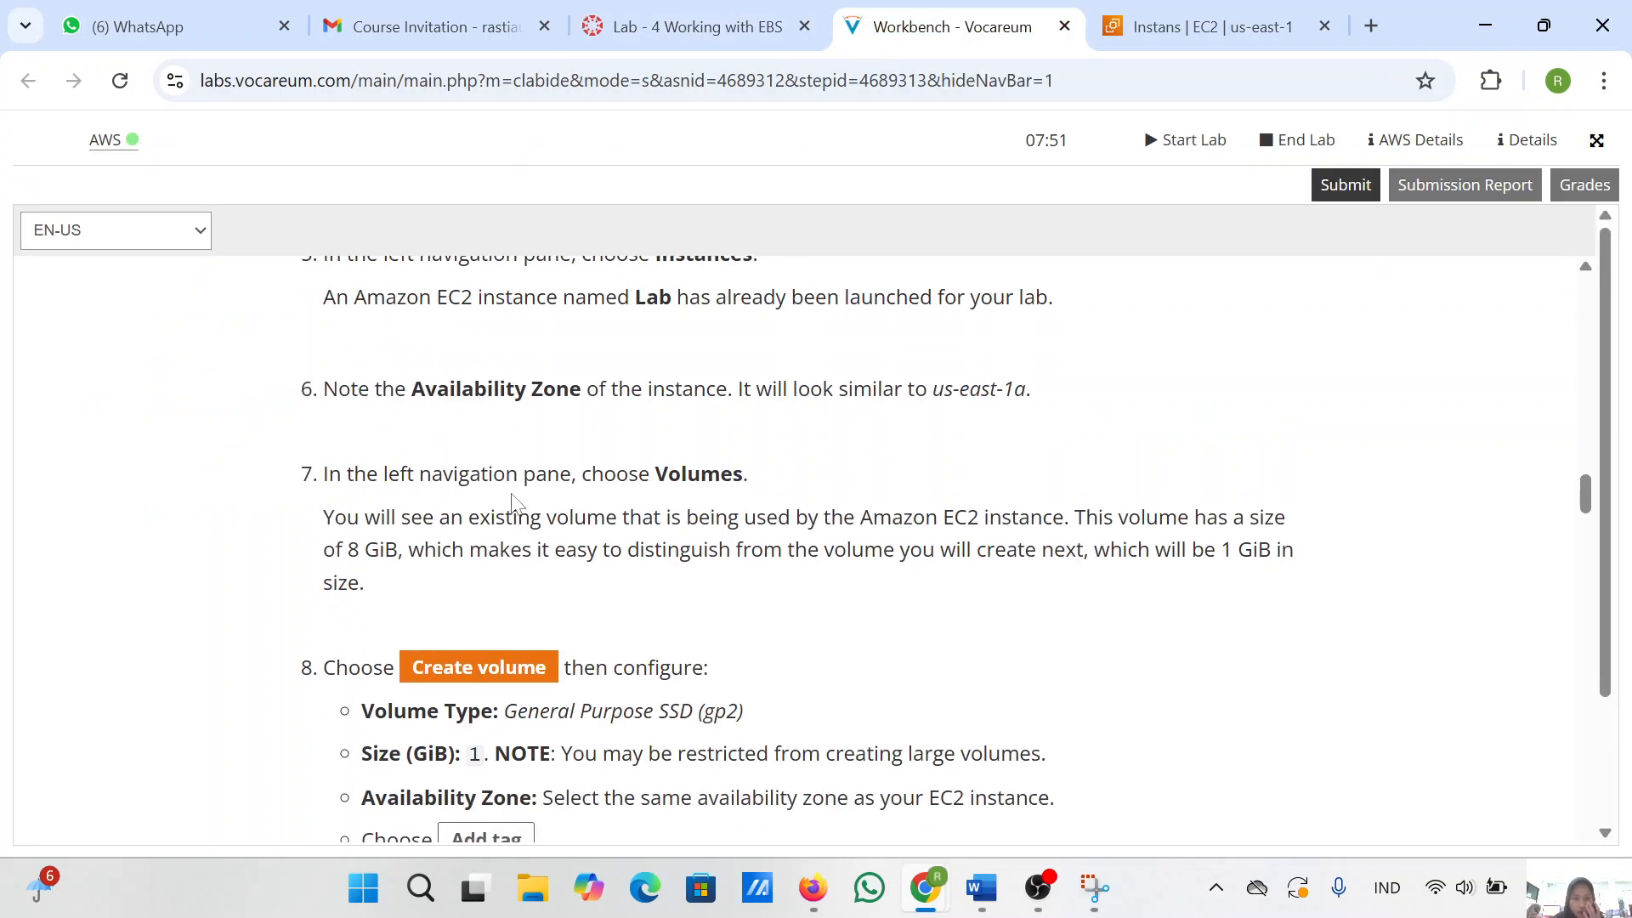
pyautogui.scroll(-4, 795, 426)
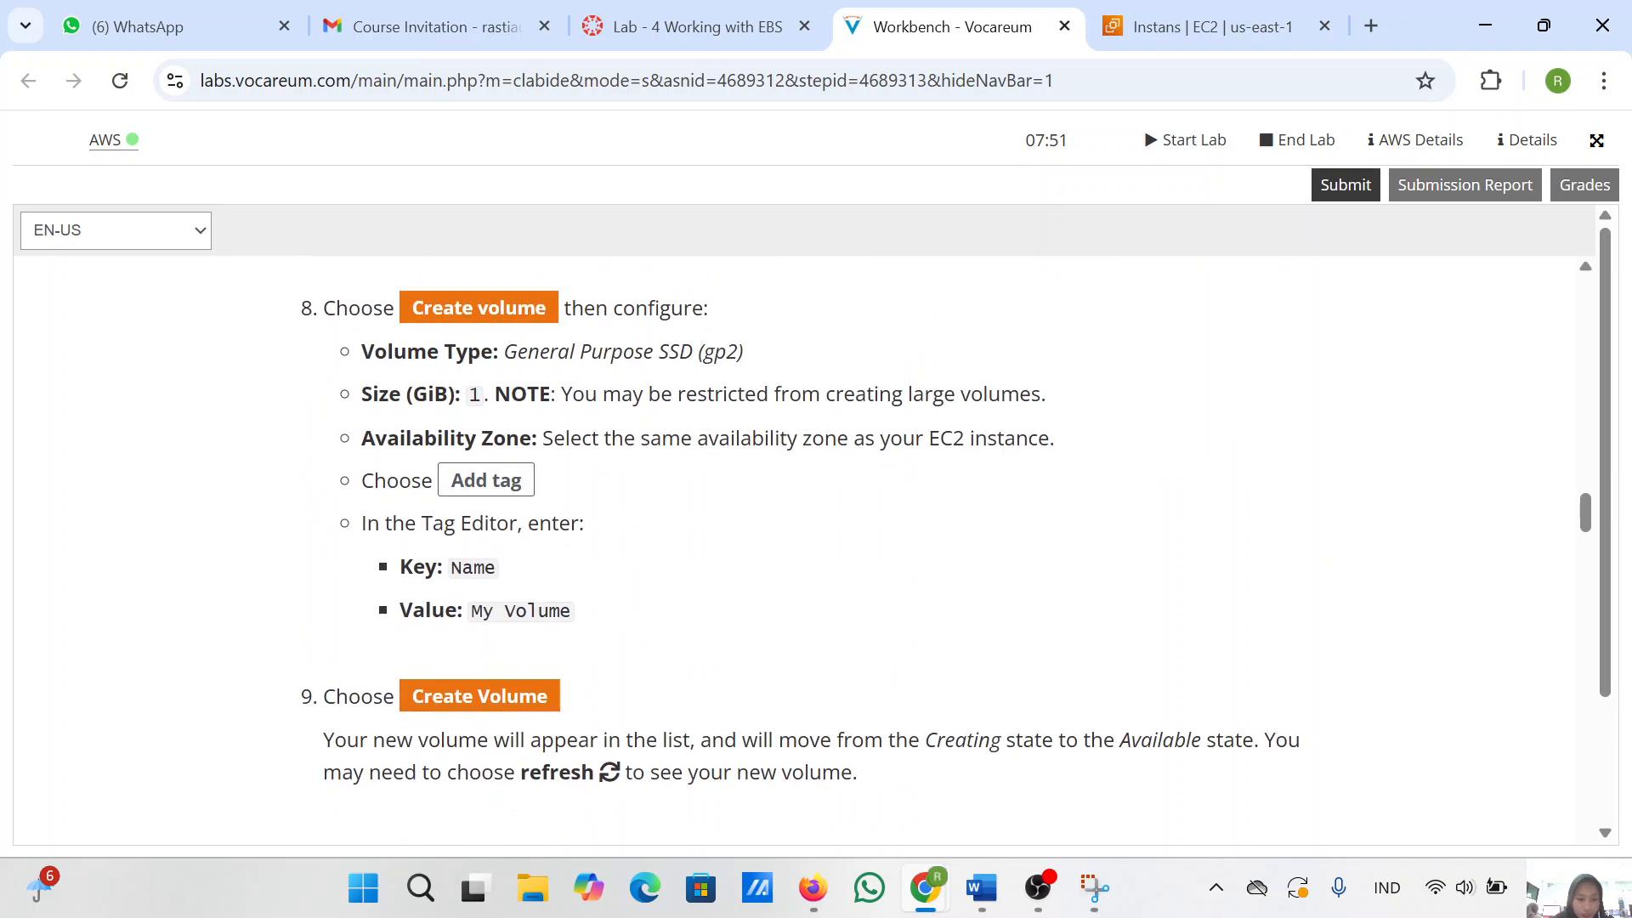
pyautogui.click(1199, 27)
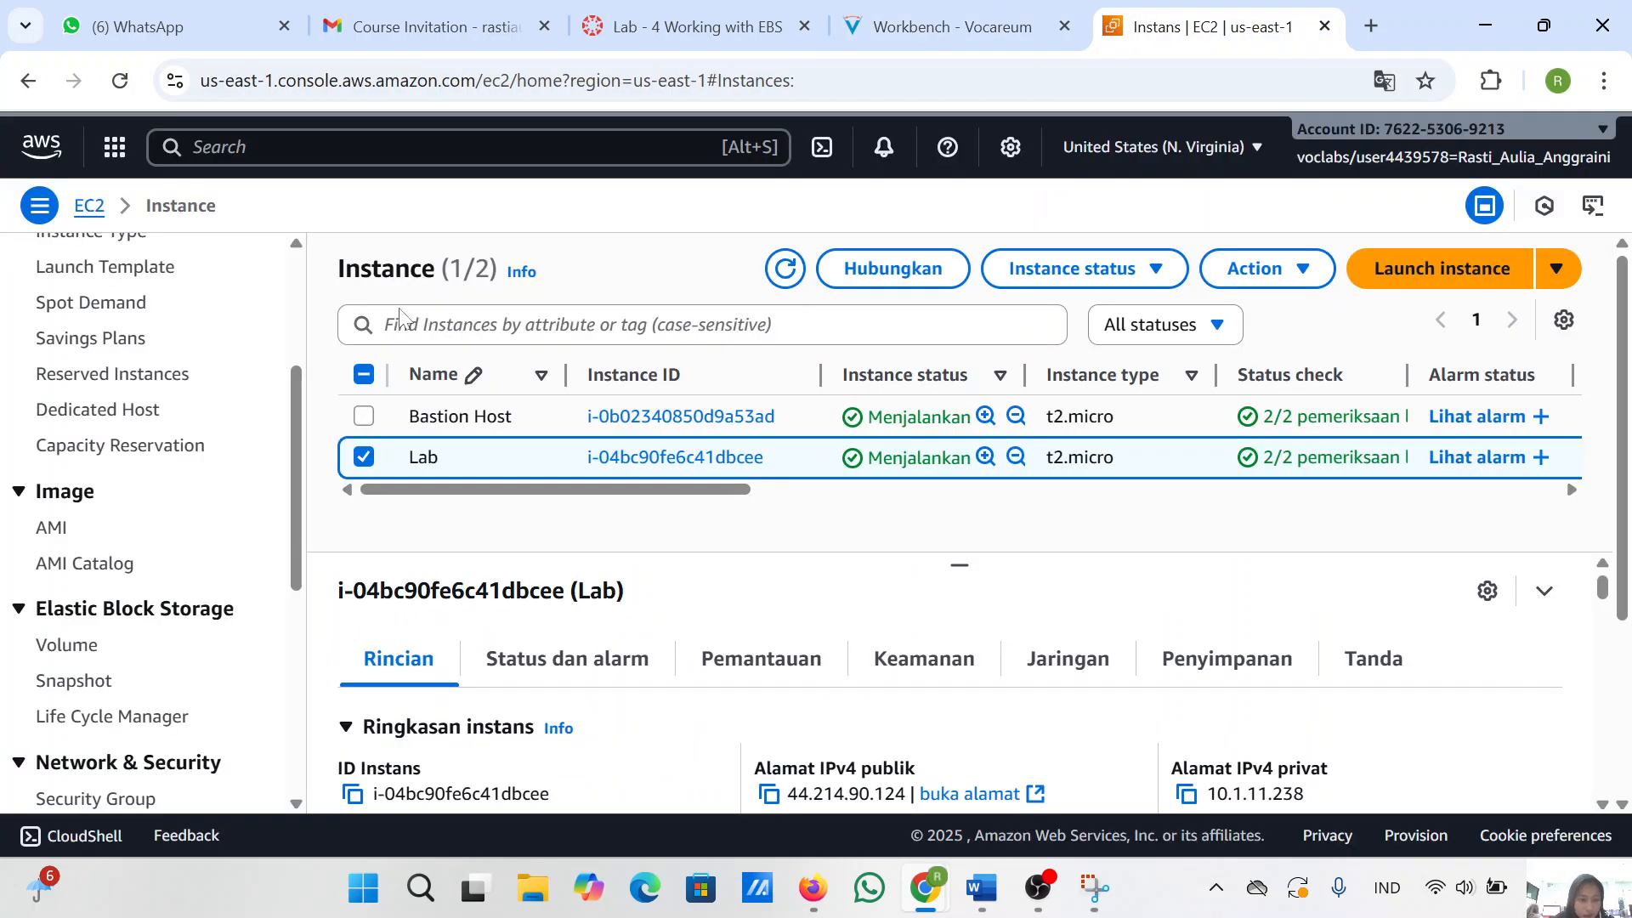
pyautogui.click(75, 646)
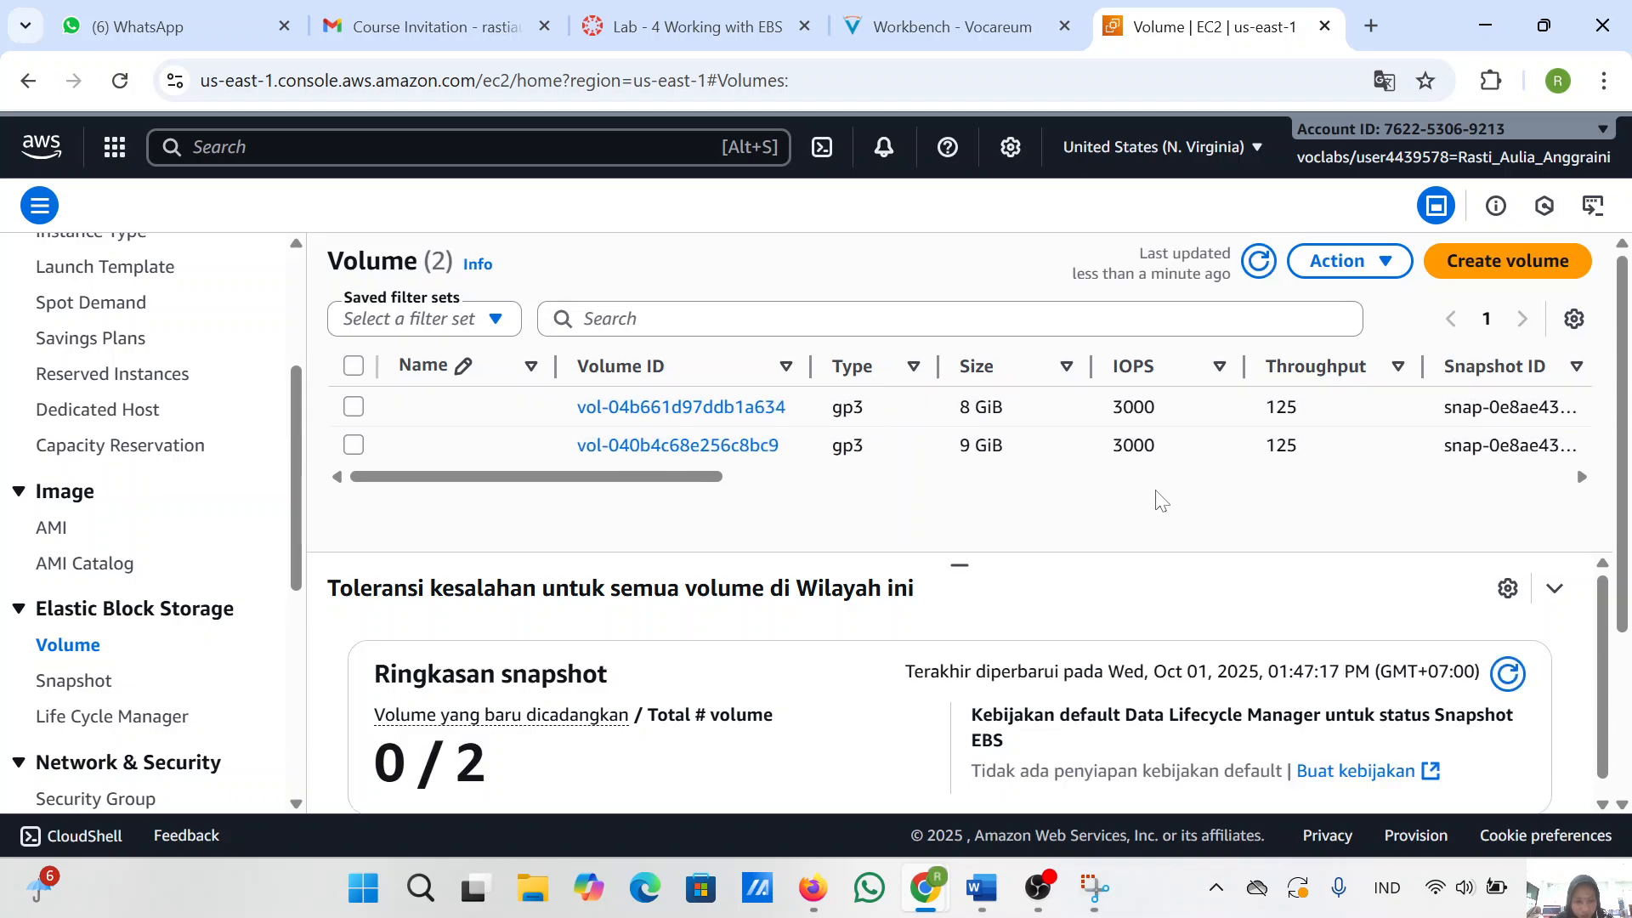
# - Recheck the required volume settings in the lab guide, and open the form for creating a new EBS volume
pyautogui.click(956, 33)
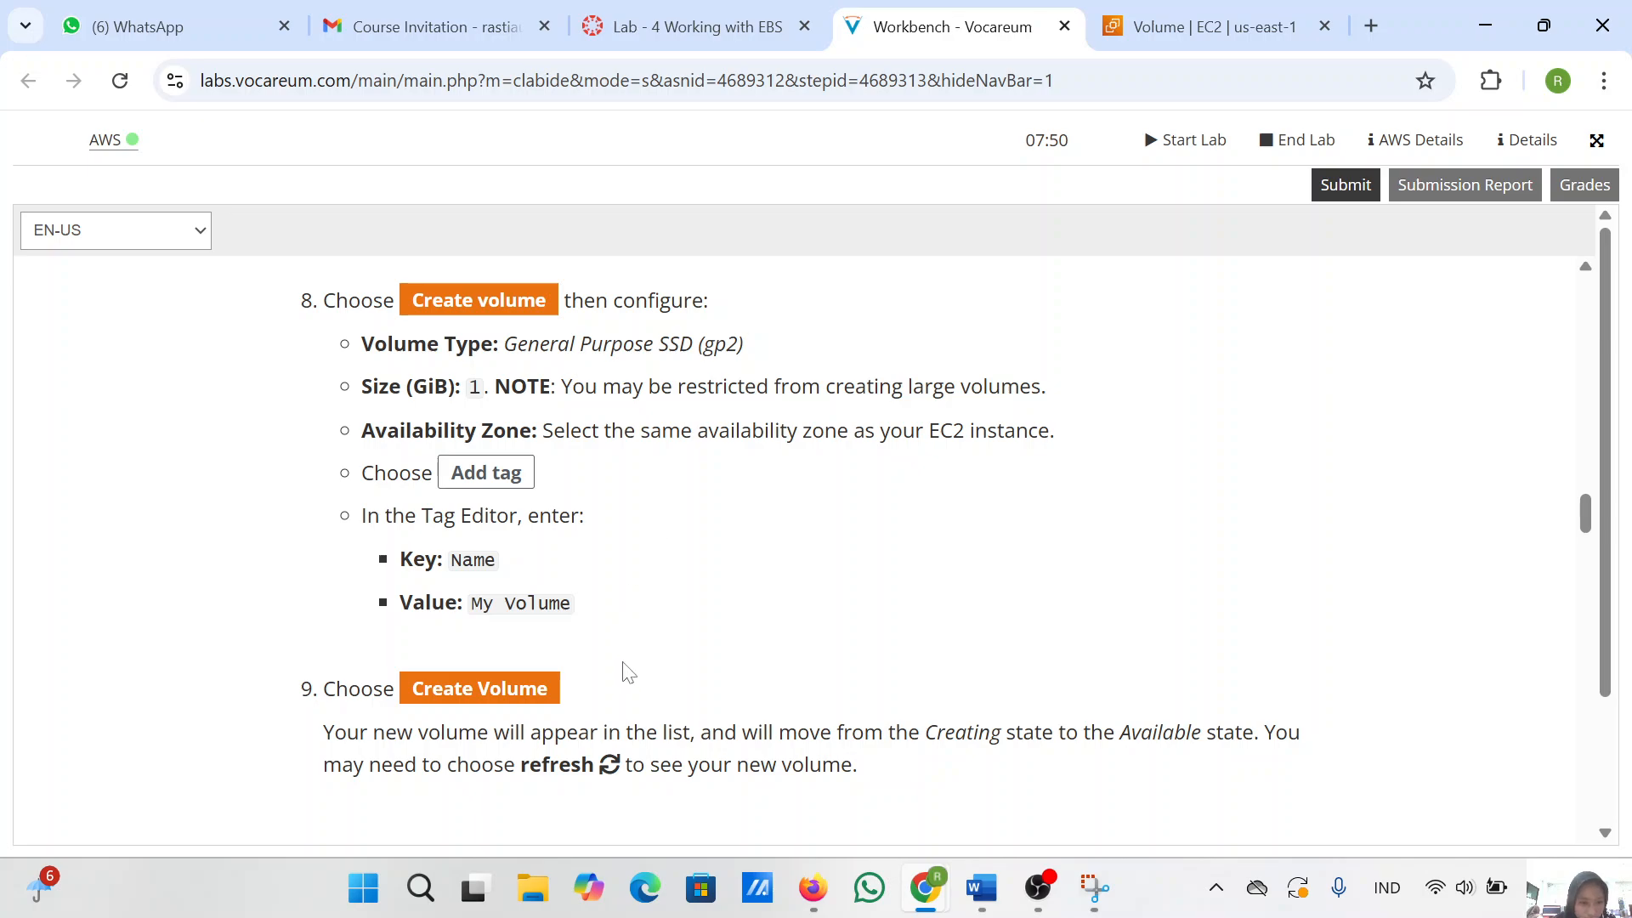
pyautogui.scroll(-1, 615, 587)
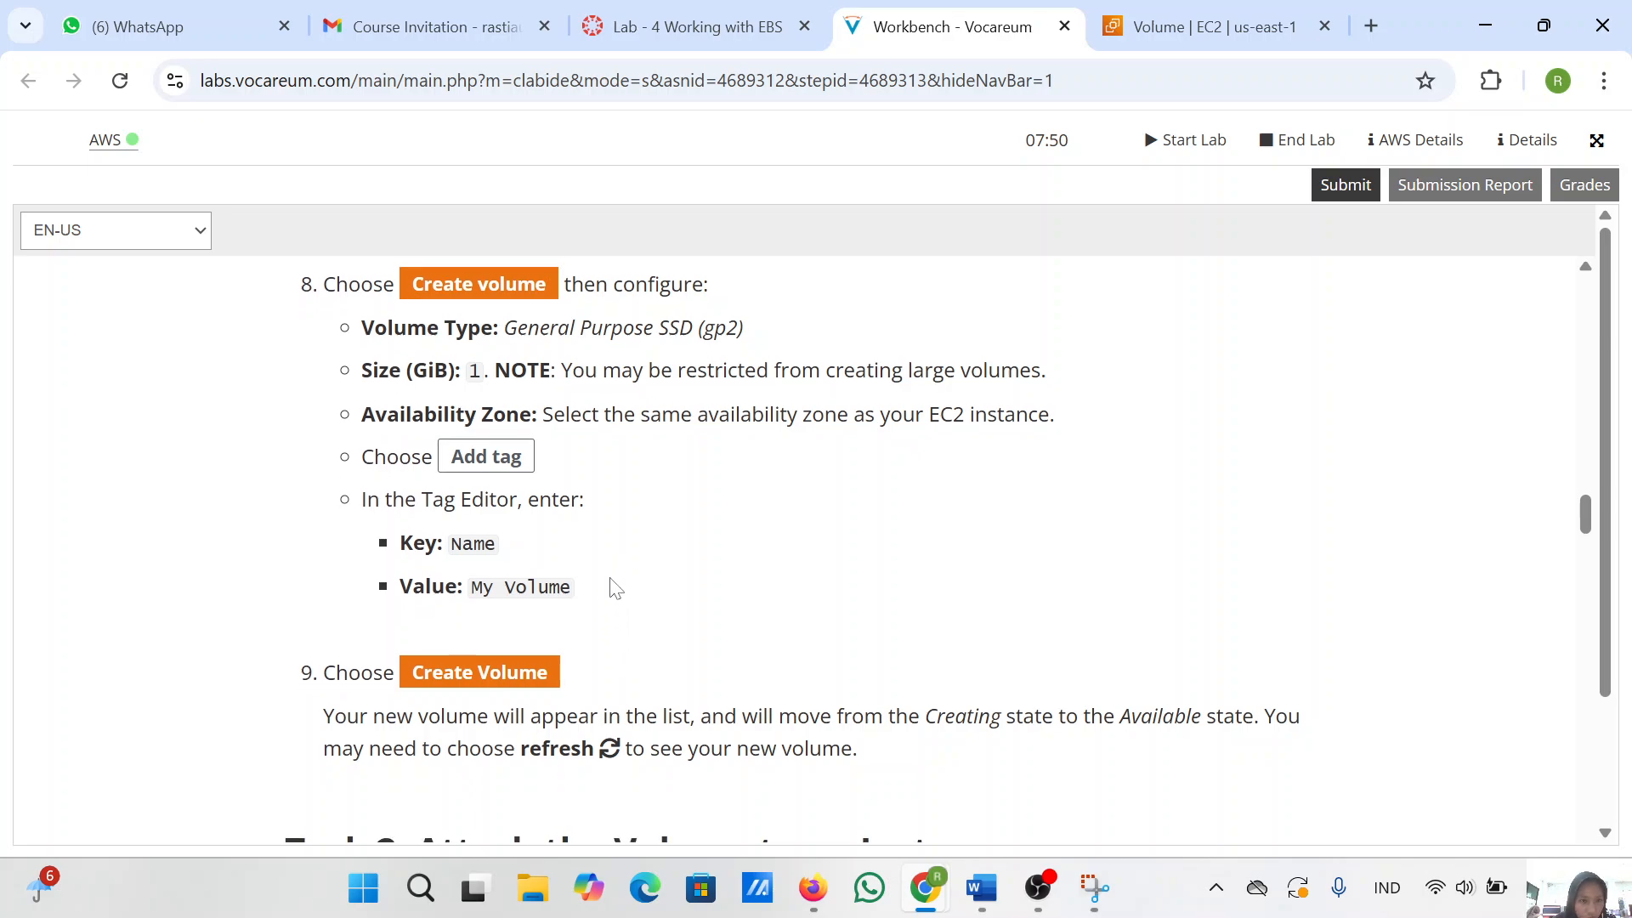
pyautogui.click(1179, 10)
pyautogui.click(1558, 266)
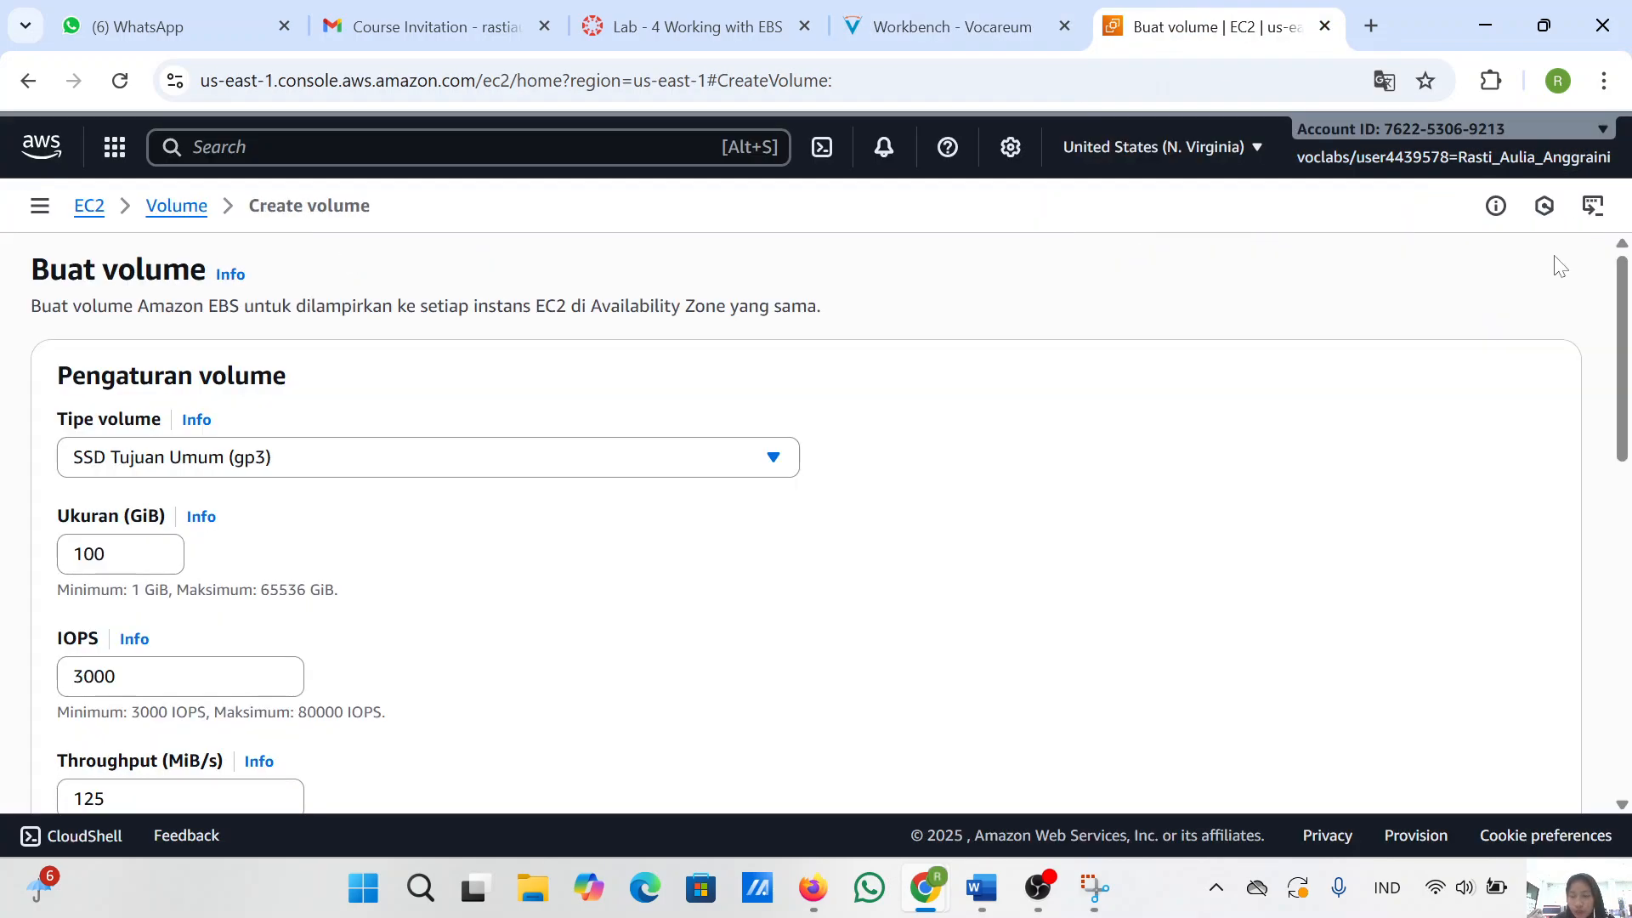
pyautogui.scroll(-1, 259, 528)
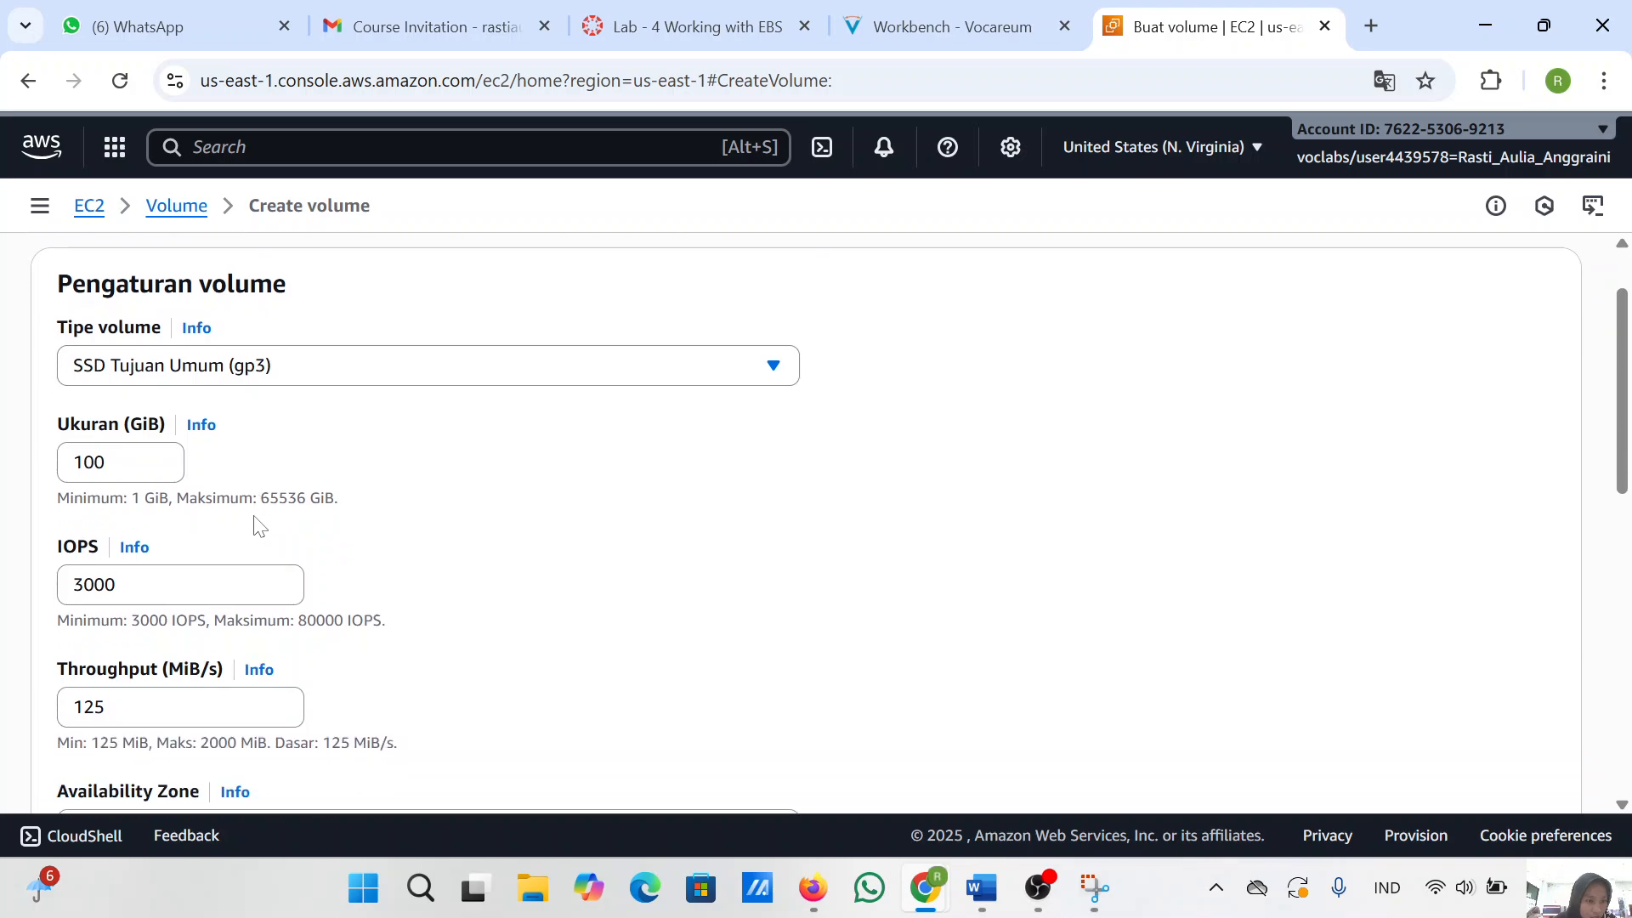
pyautogui.scroll(1, 259, 527)
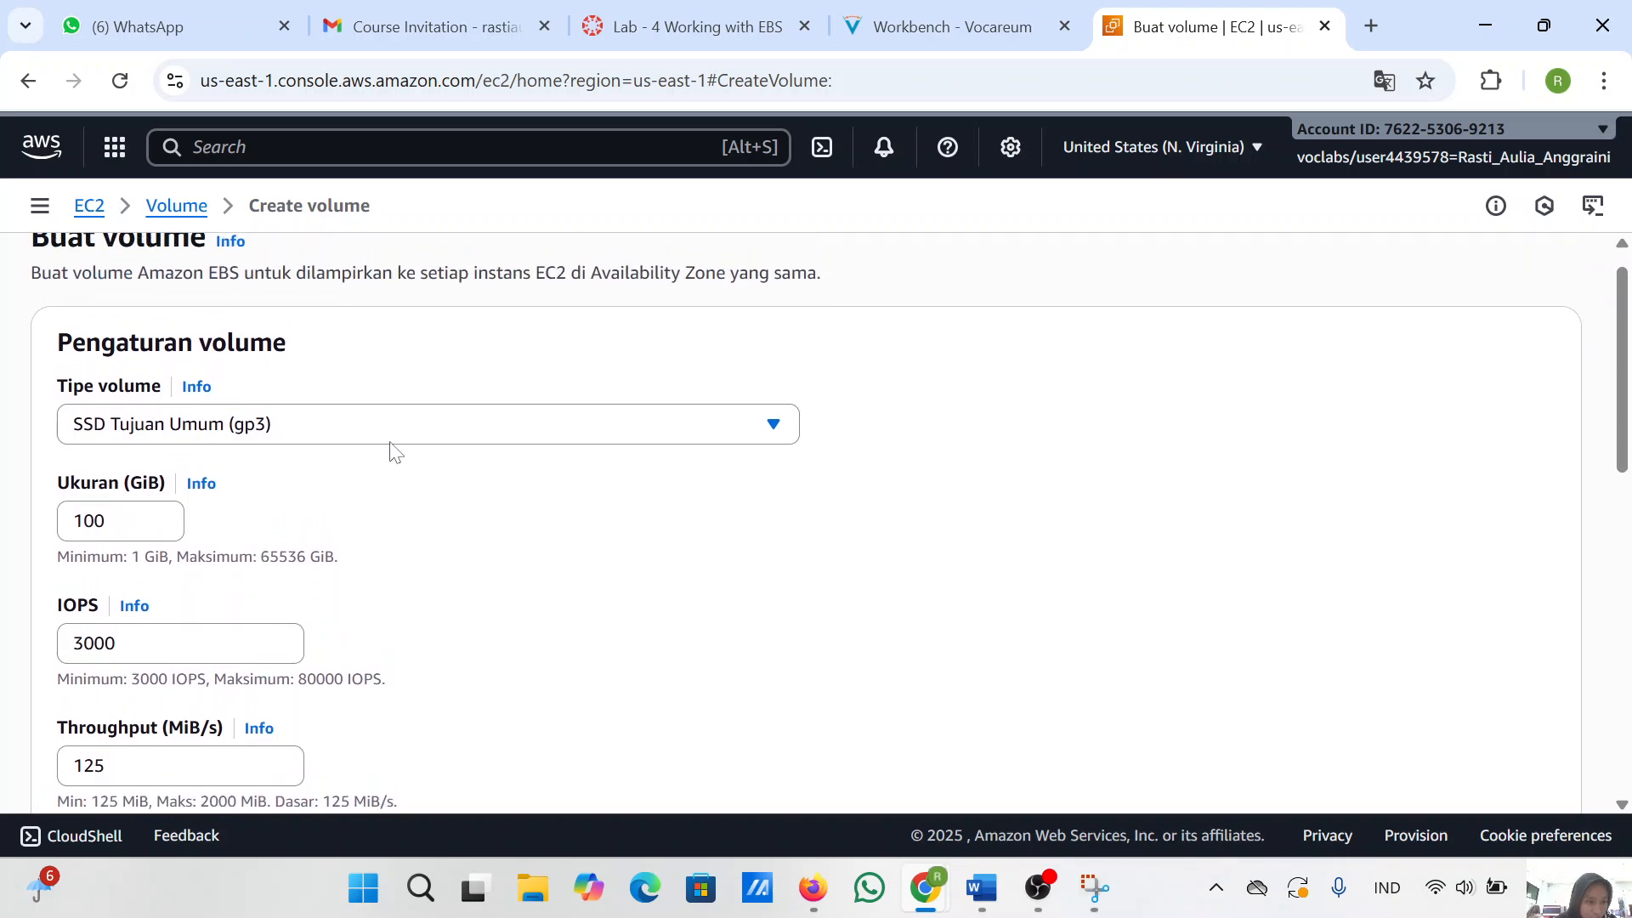
# - Check the required volume type in the lab guide, and set the new volume's type to General Purpose SSD (gp2)
pyautogui.click(899, 7)
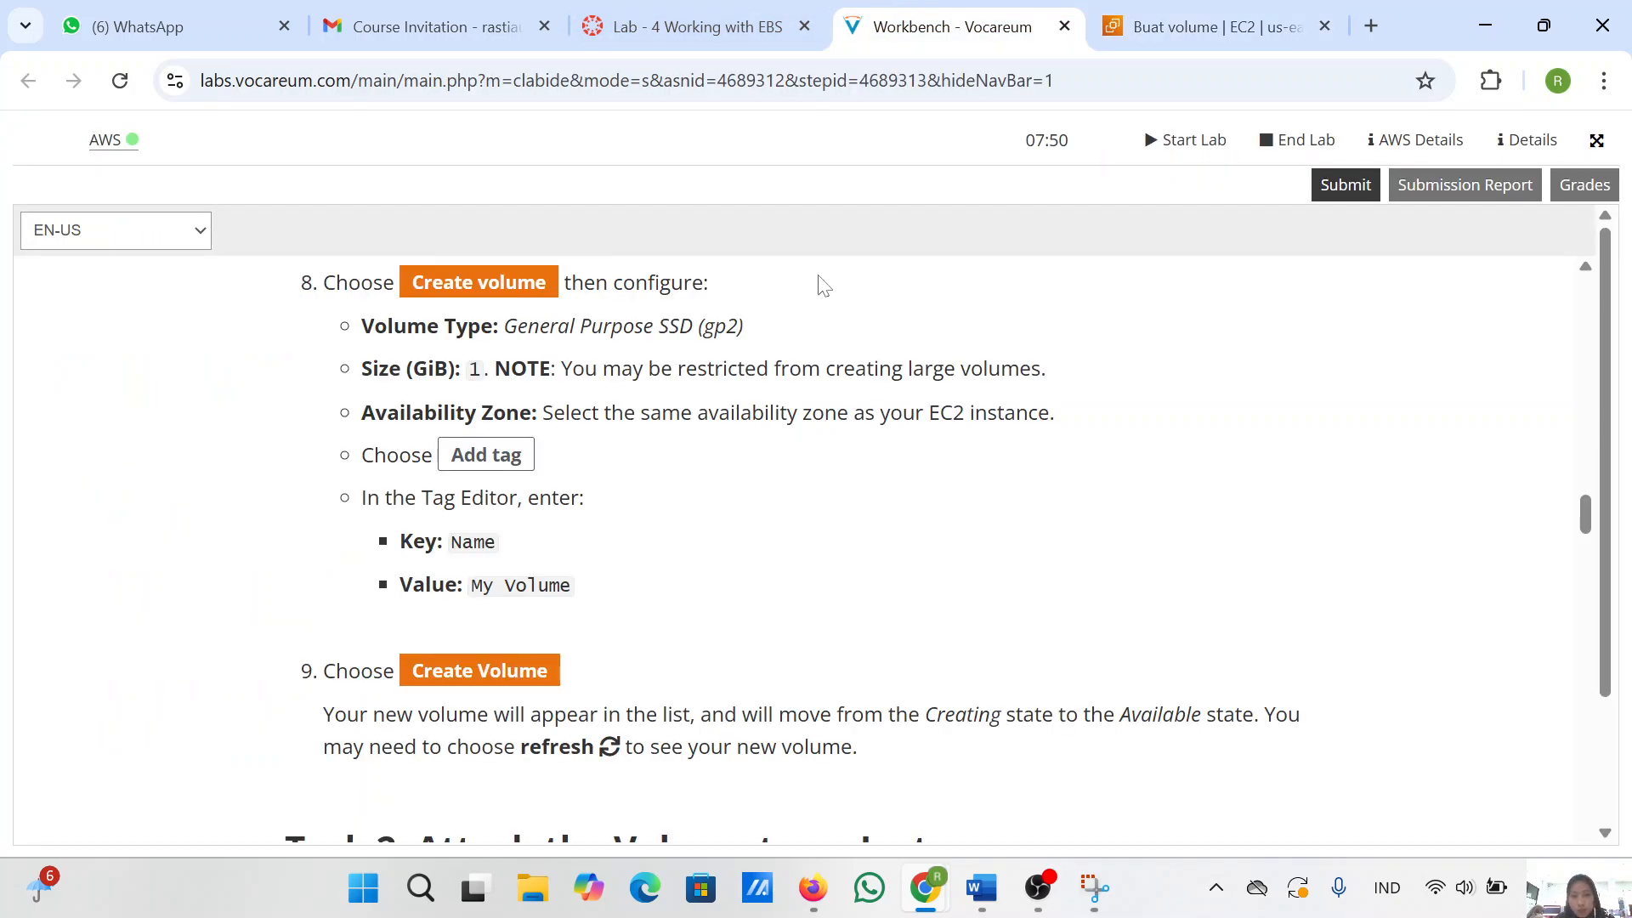
pyautogui.click(1181, 38)
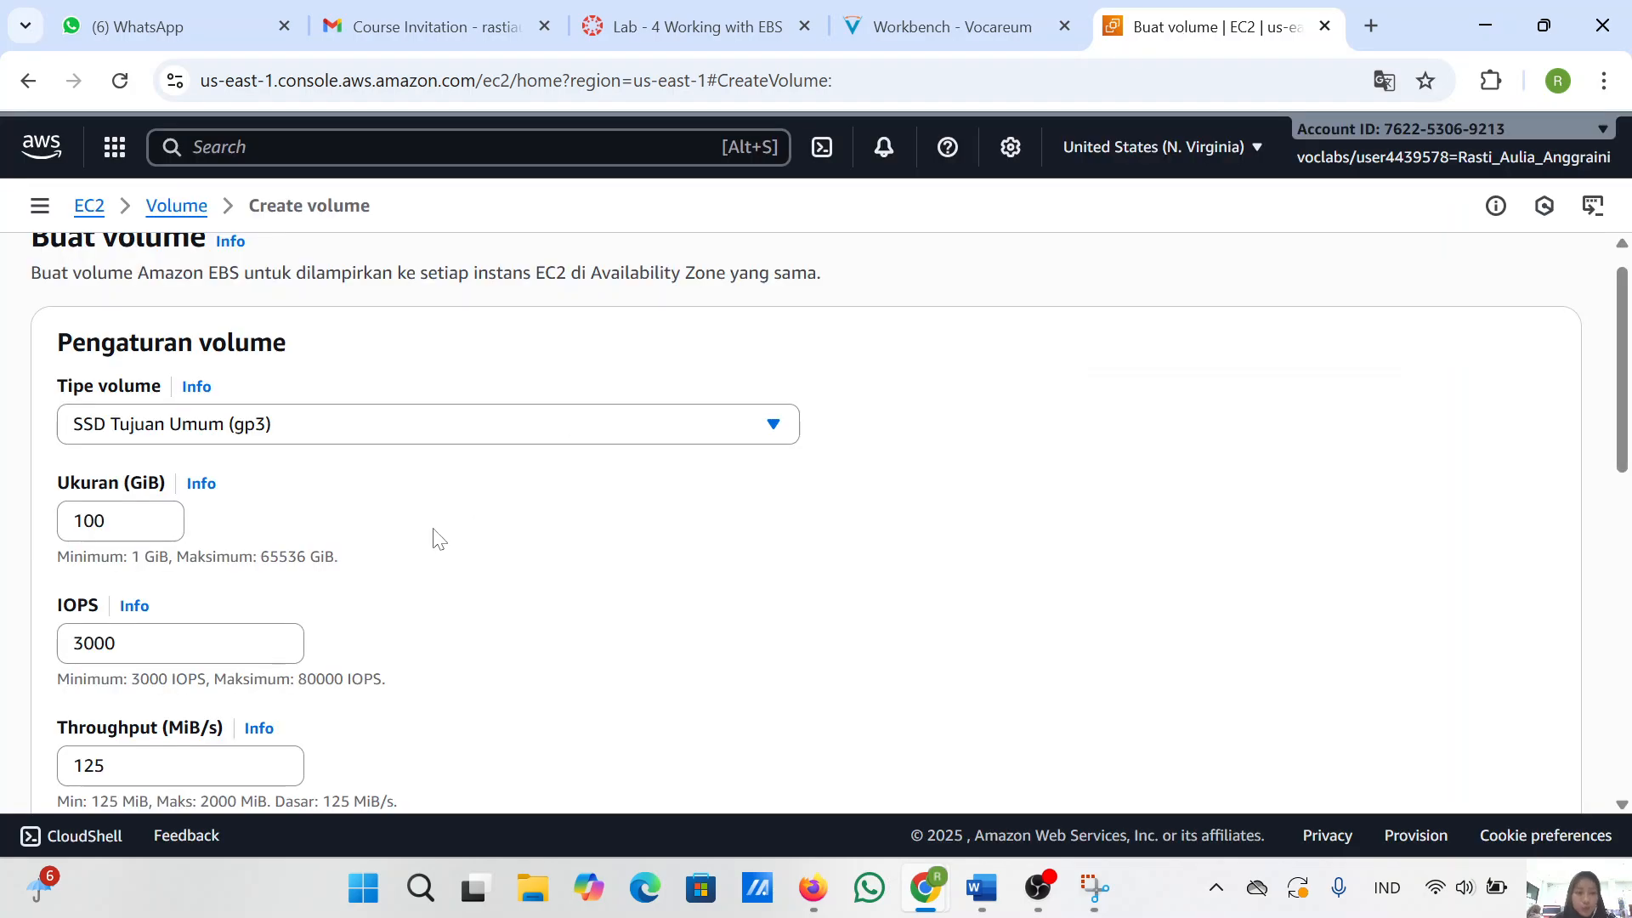
pyautogui.click(414, 420)
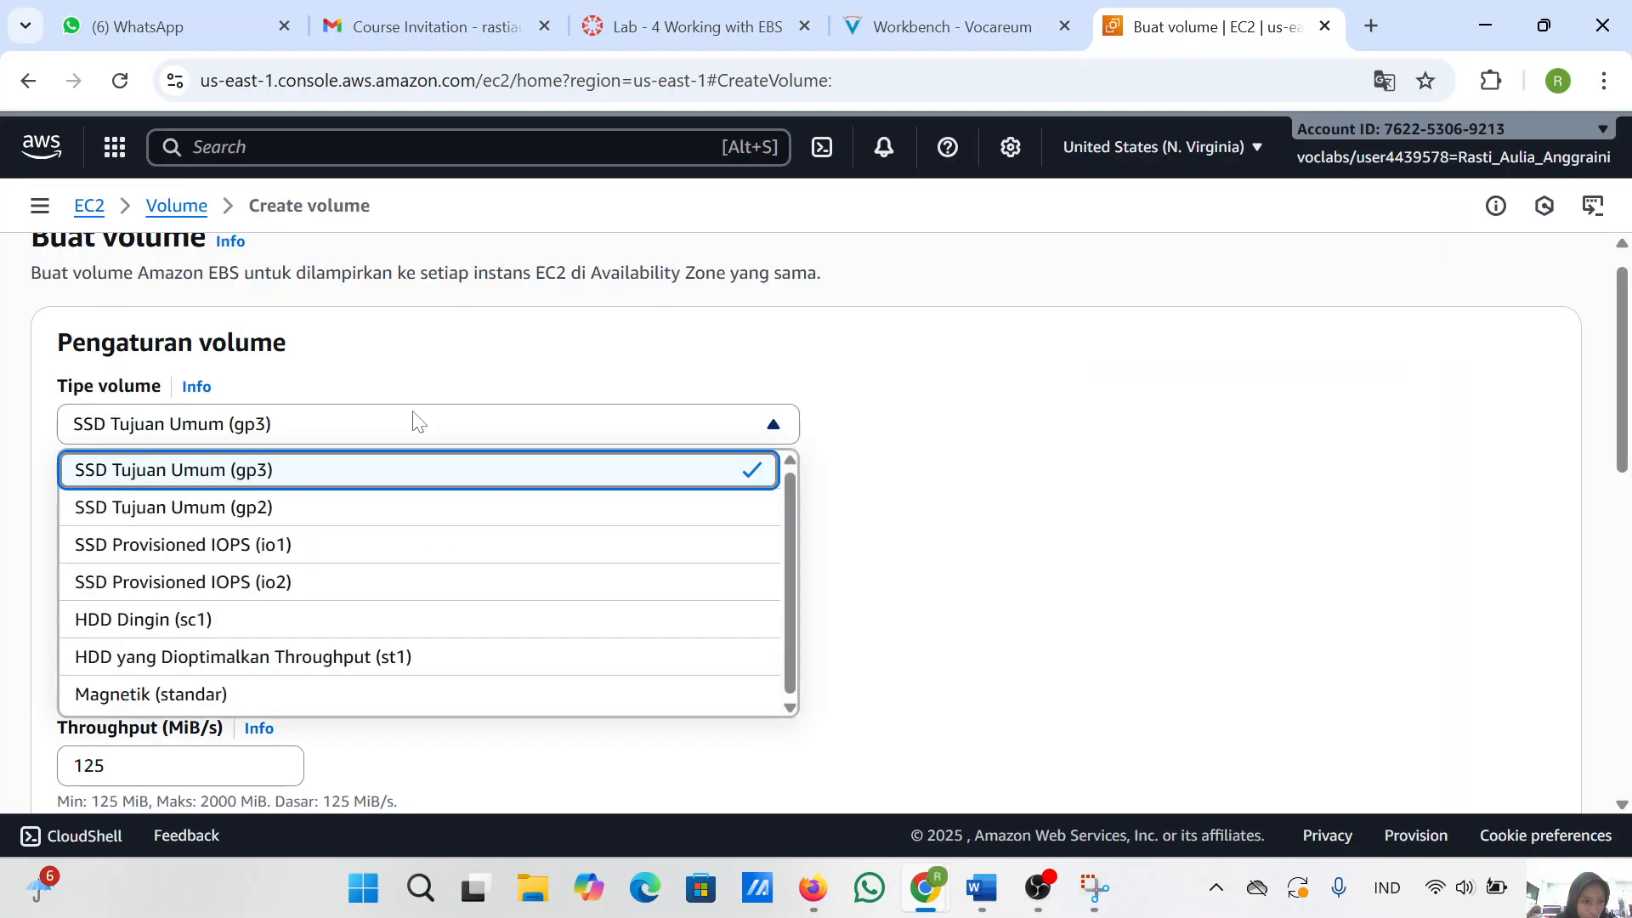
pyautogui.click(385, 507)
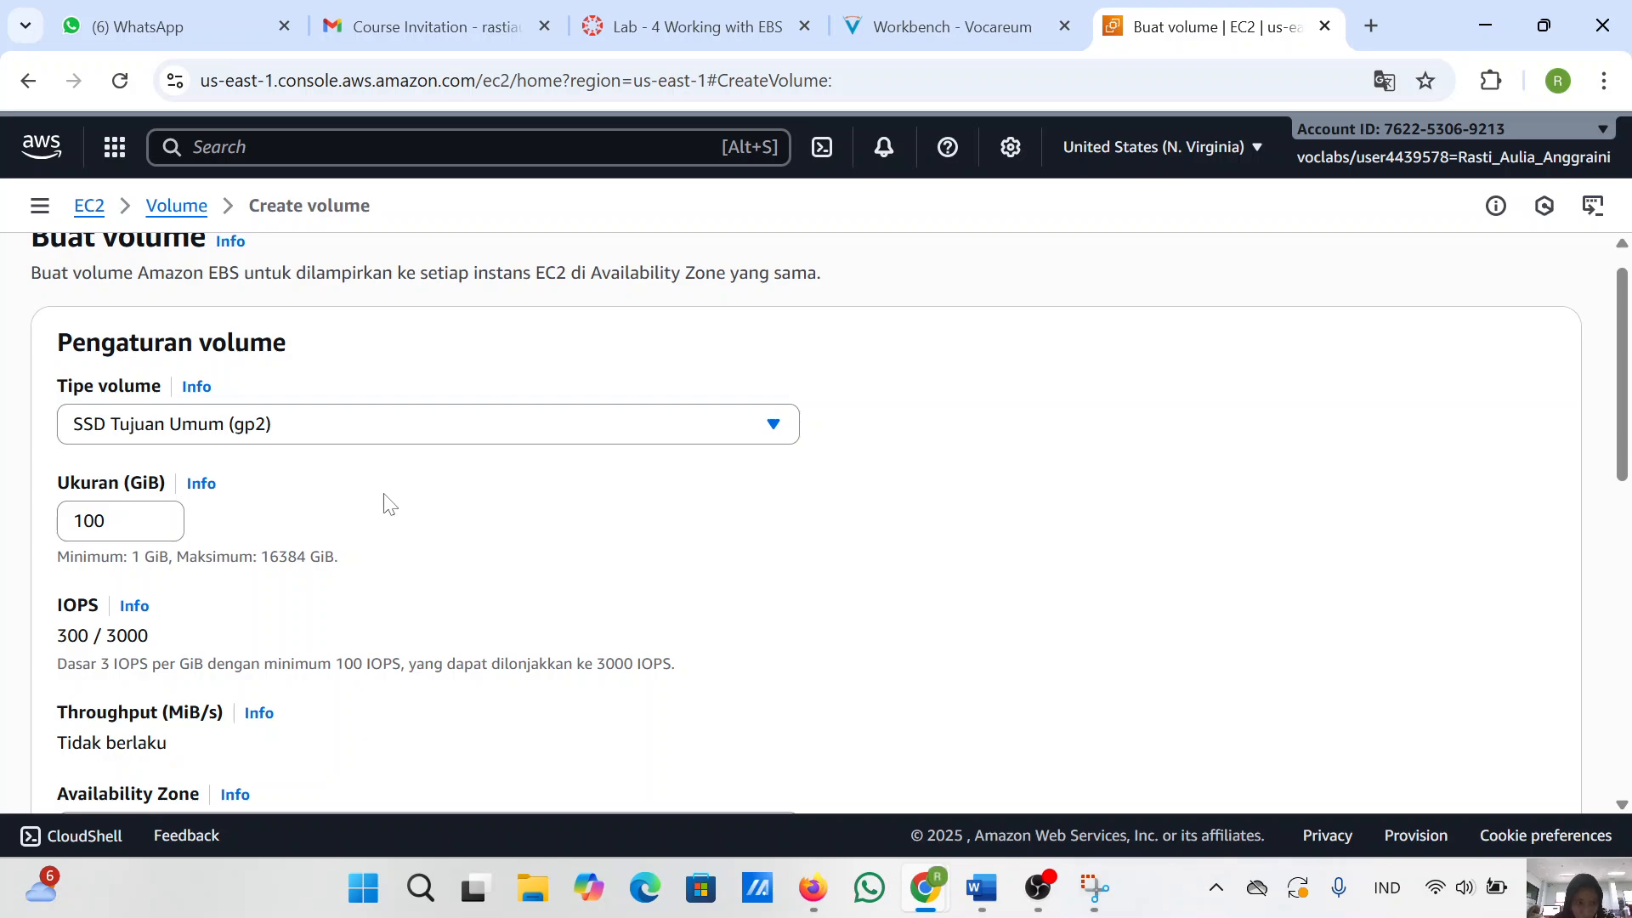
# - Recheck step 8 of the lab guide, and verify that gp2 is the volume type chosen in the form
pyautogui.click(683, 12)
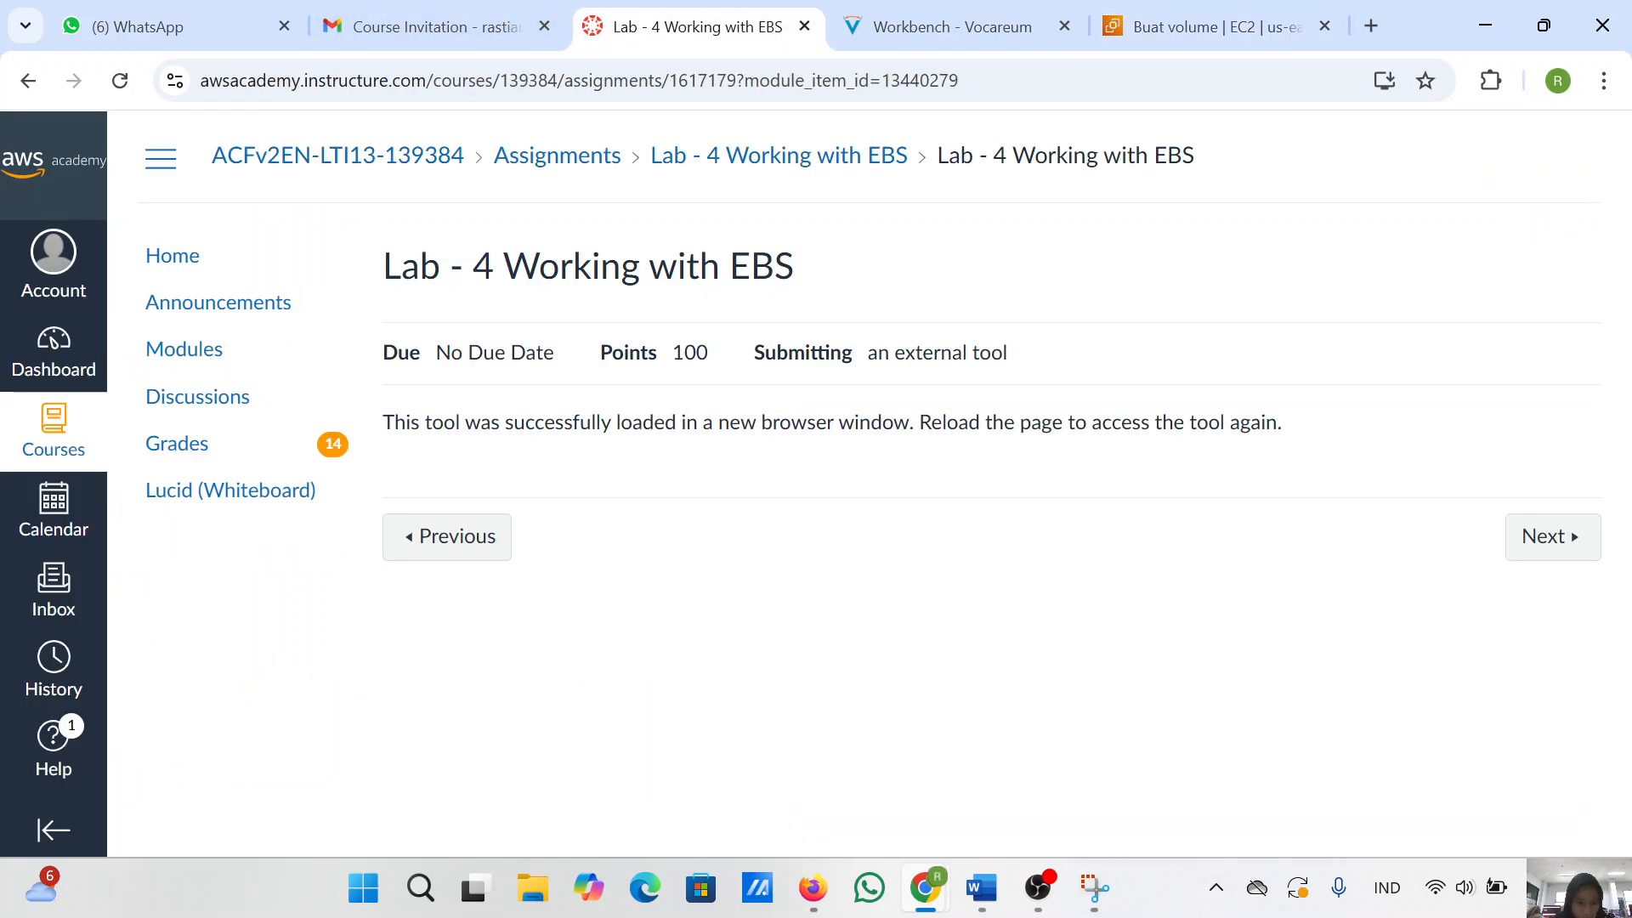
pyautogui.click(895, 12)
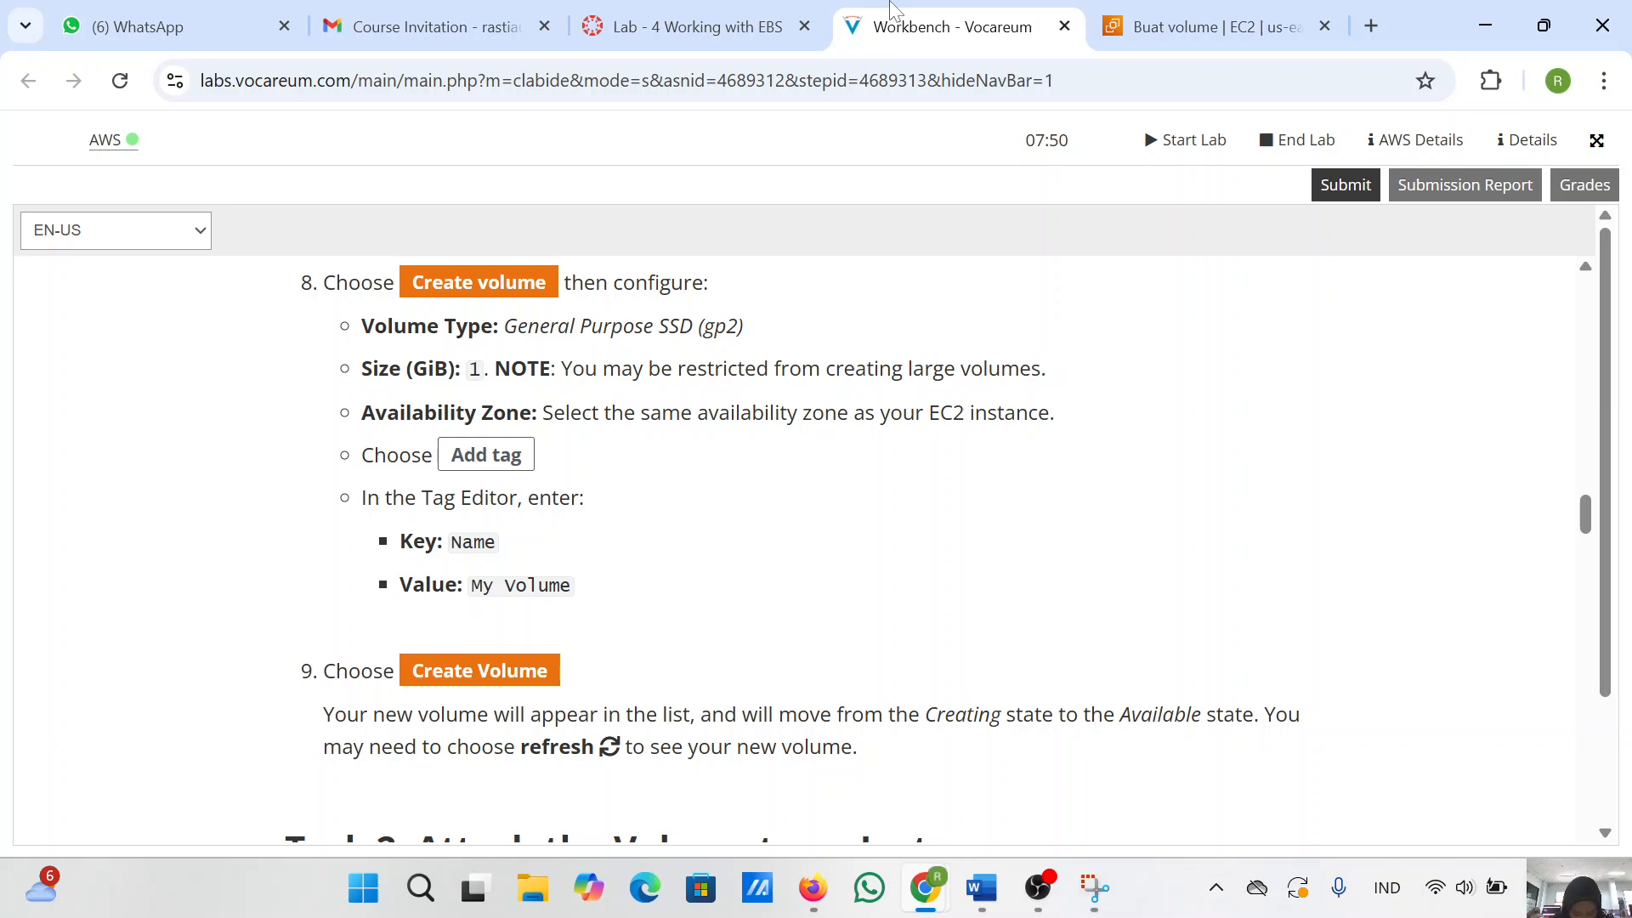
pyautogui.scroll(-1, 824, 578)
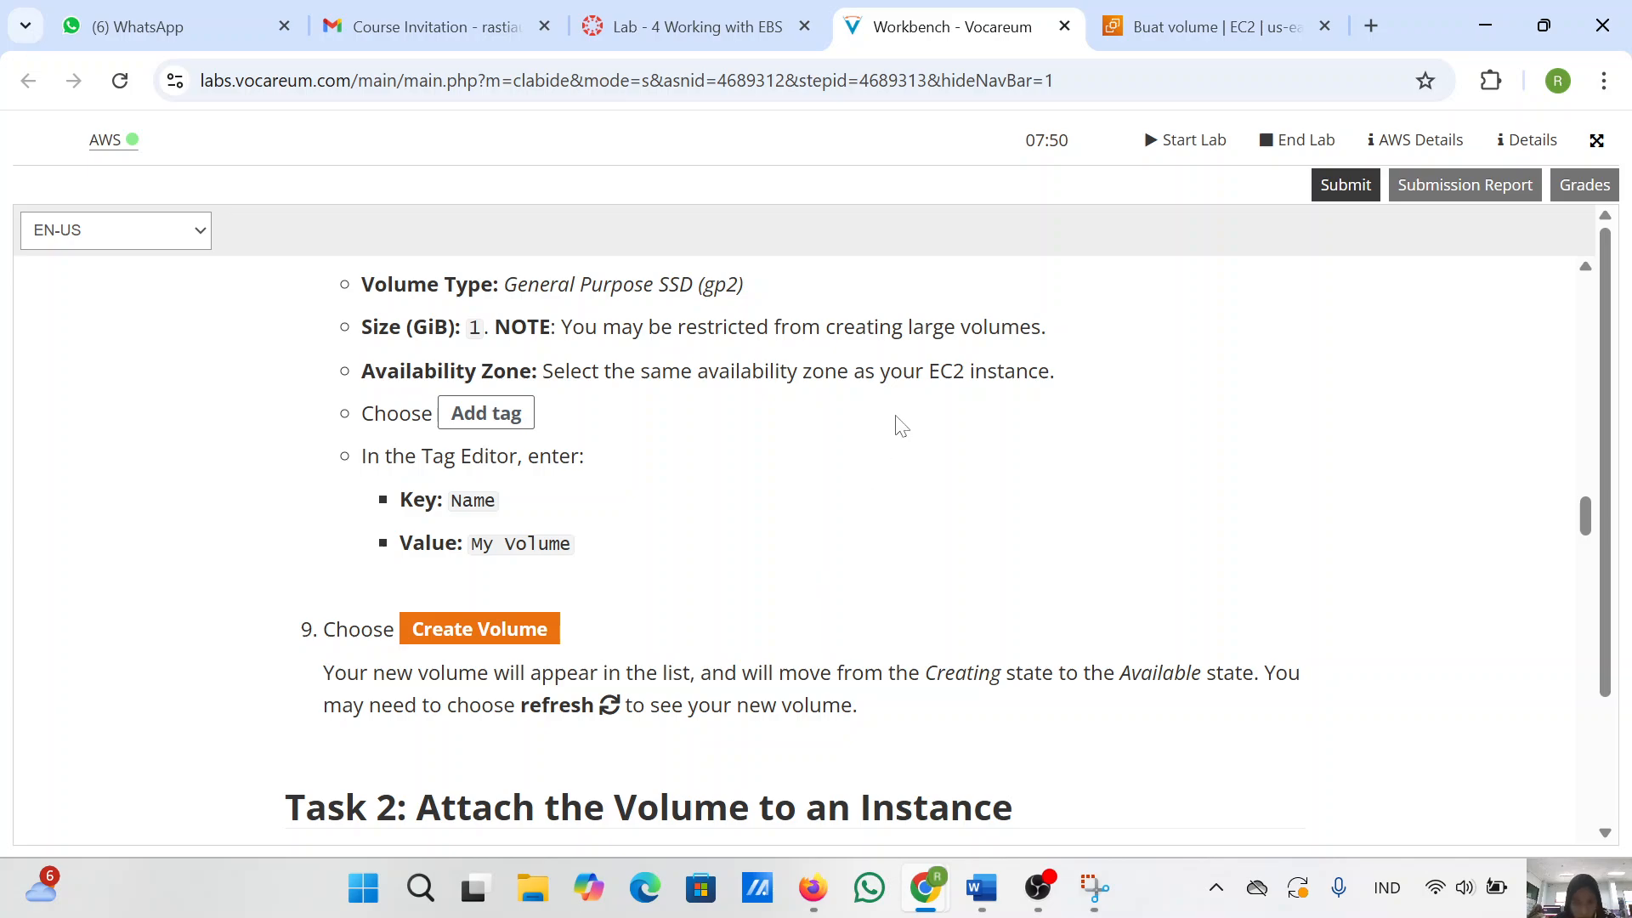
pyautogui.click(1184, 24)
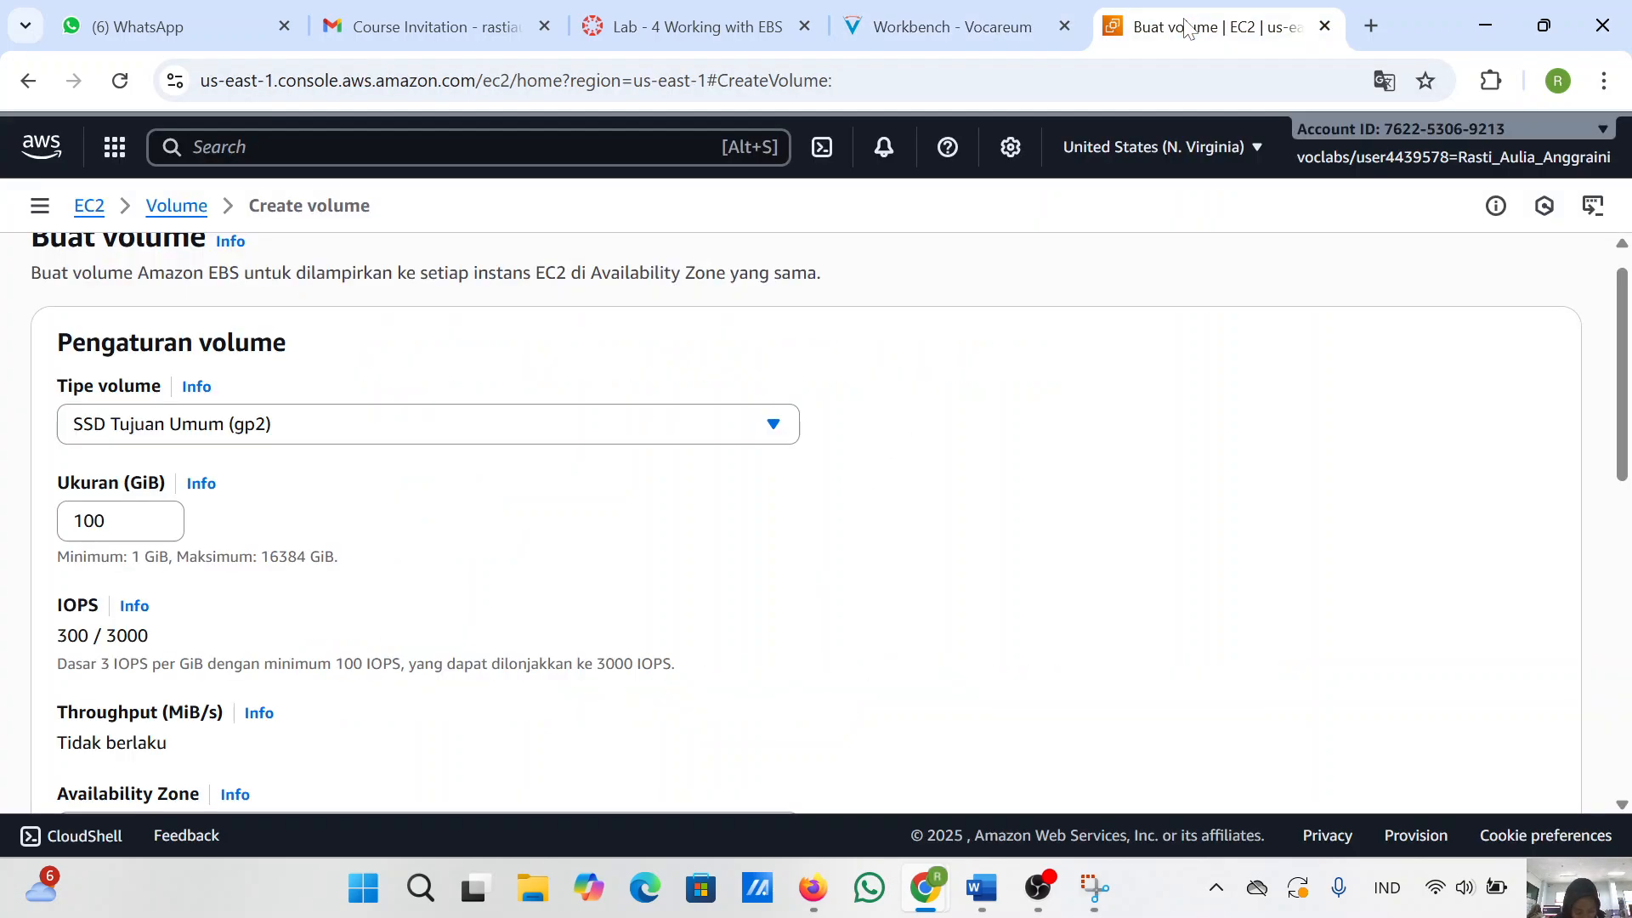
pyautogui.click(702, 426)
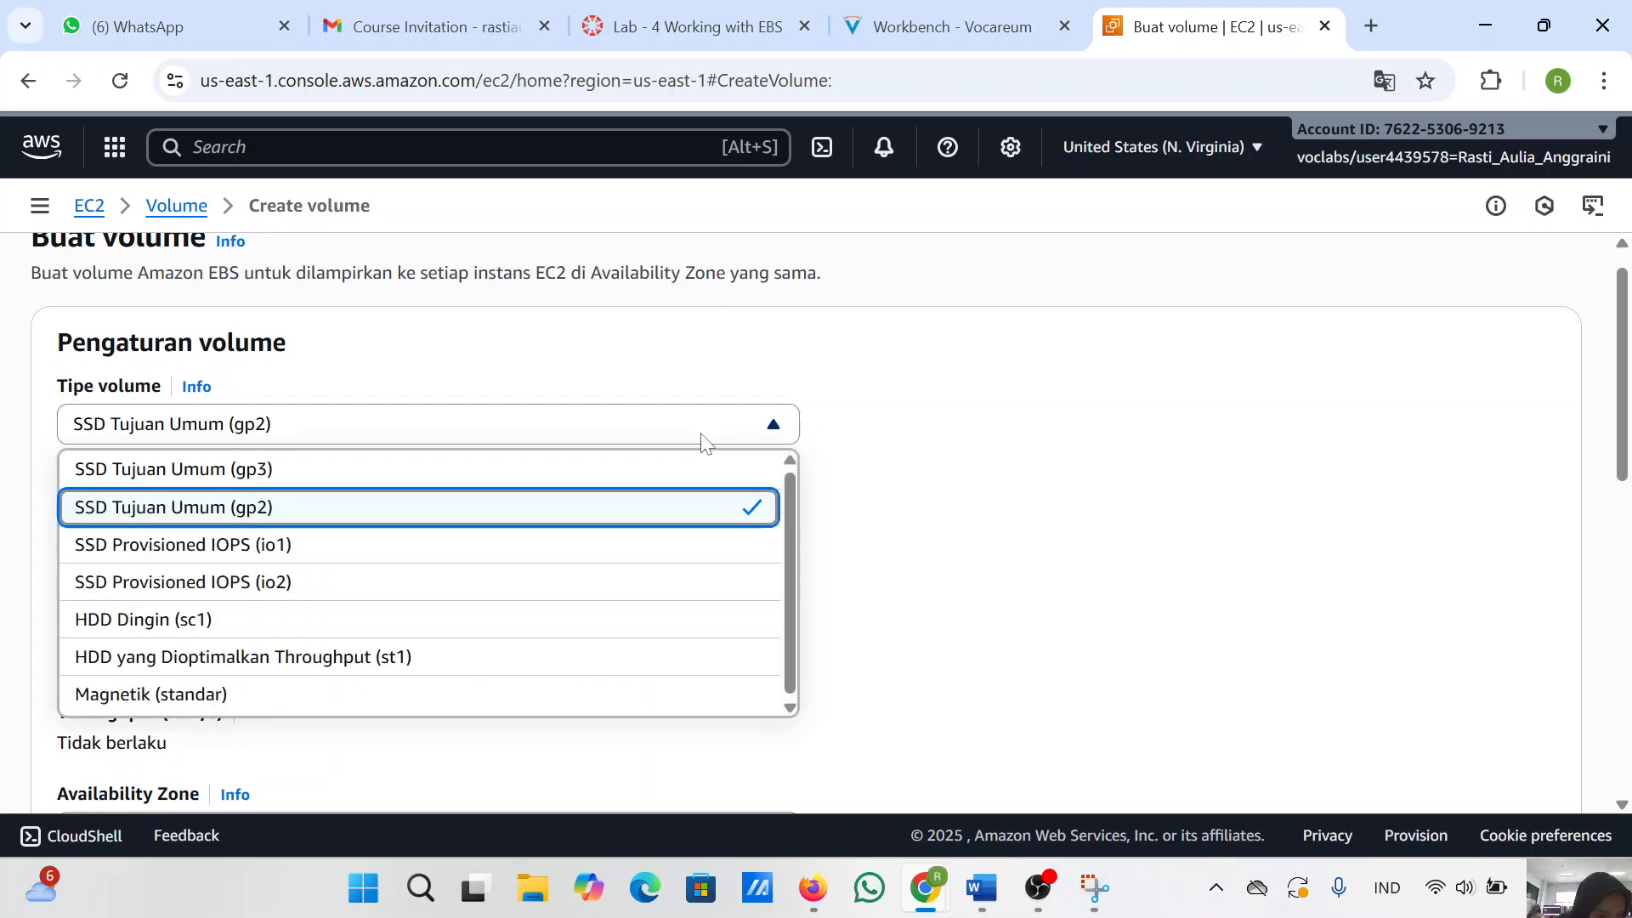
pyautogui.click(359, 505)
# - Confirm the required size in step 8 of the lab guide, and set the volume size to 1 GiB
pyautogui.scroll(-2, 521, 524)
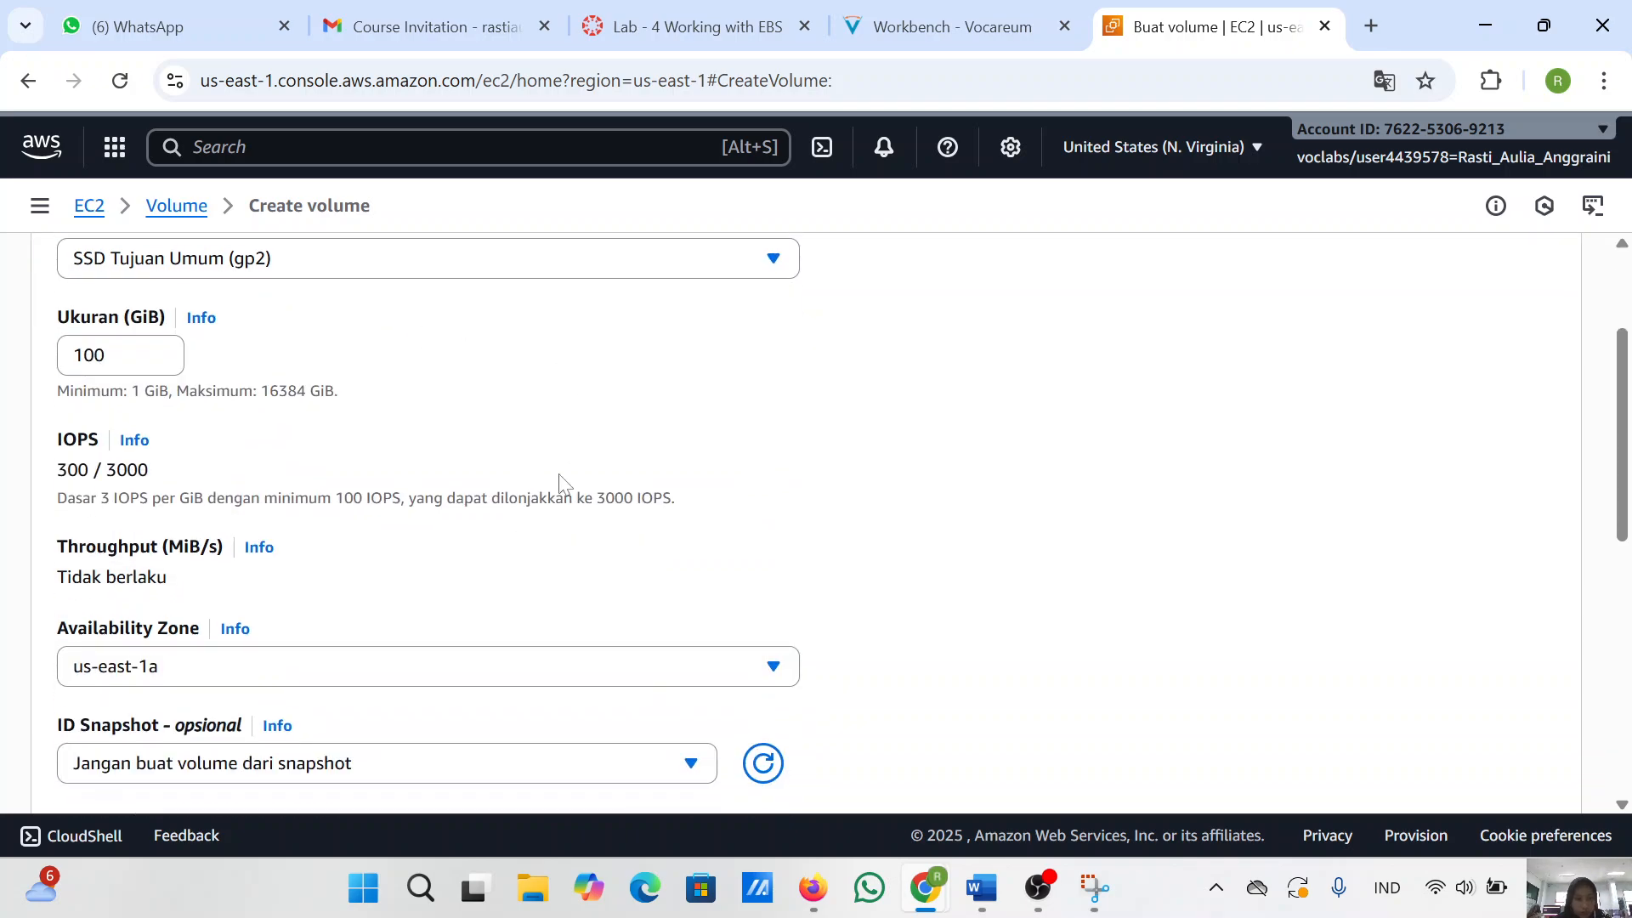
pyautogui.scroll(-1, 539, 574)
pyautogui.click(918, 12)
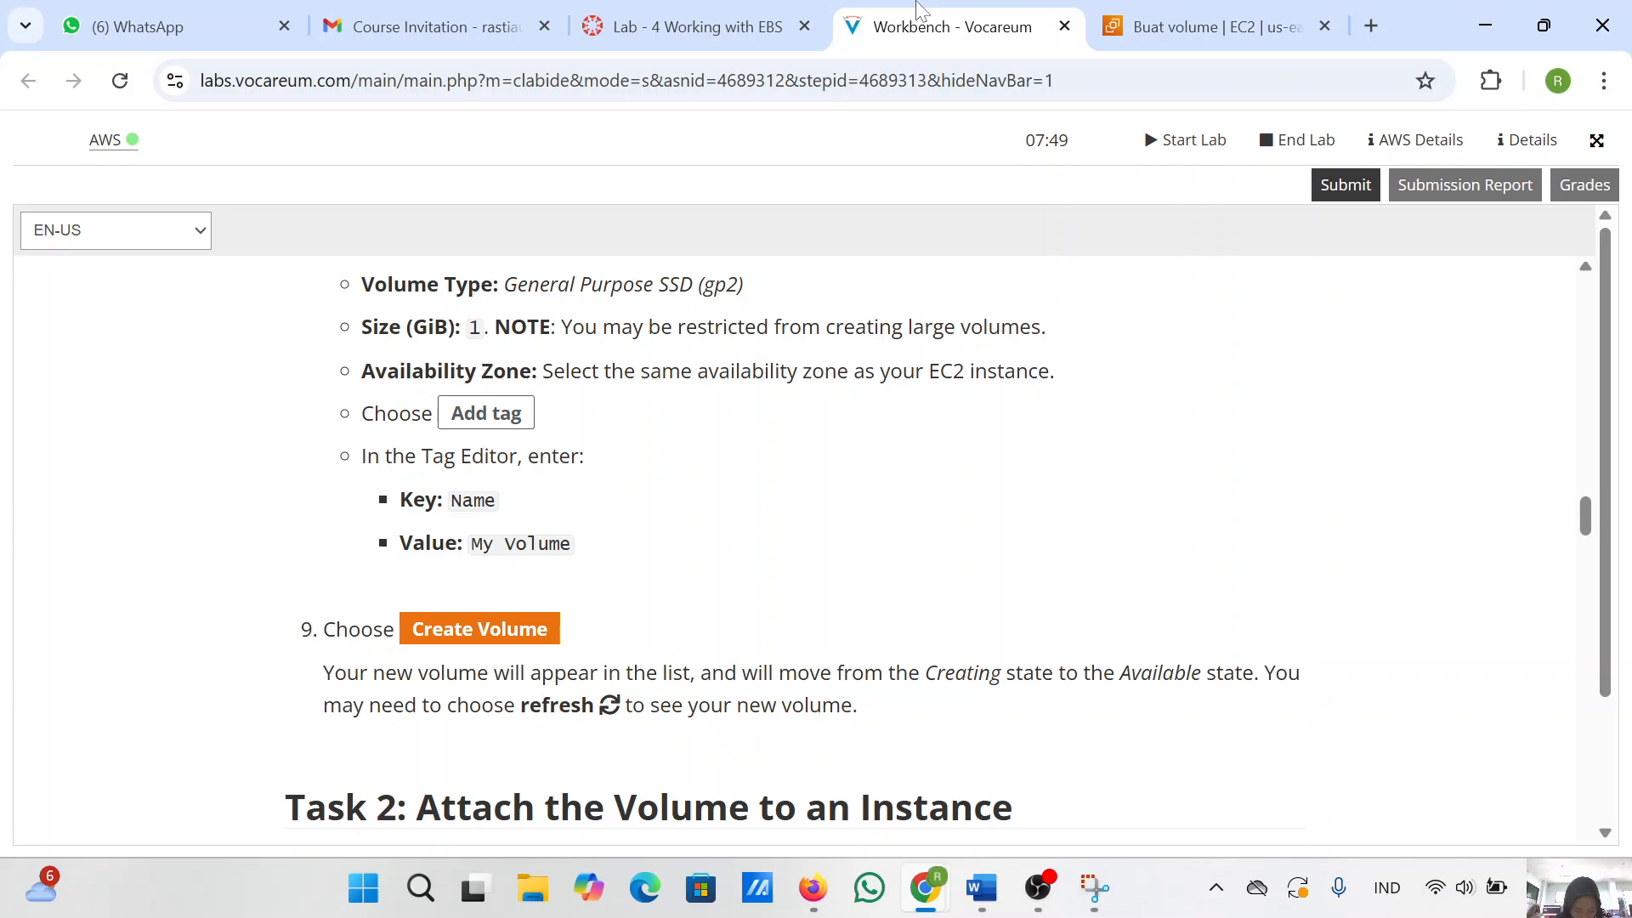
pyautogui.scroll(-1, 721, 485)
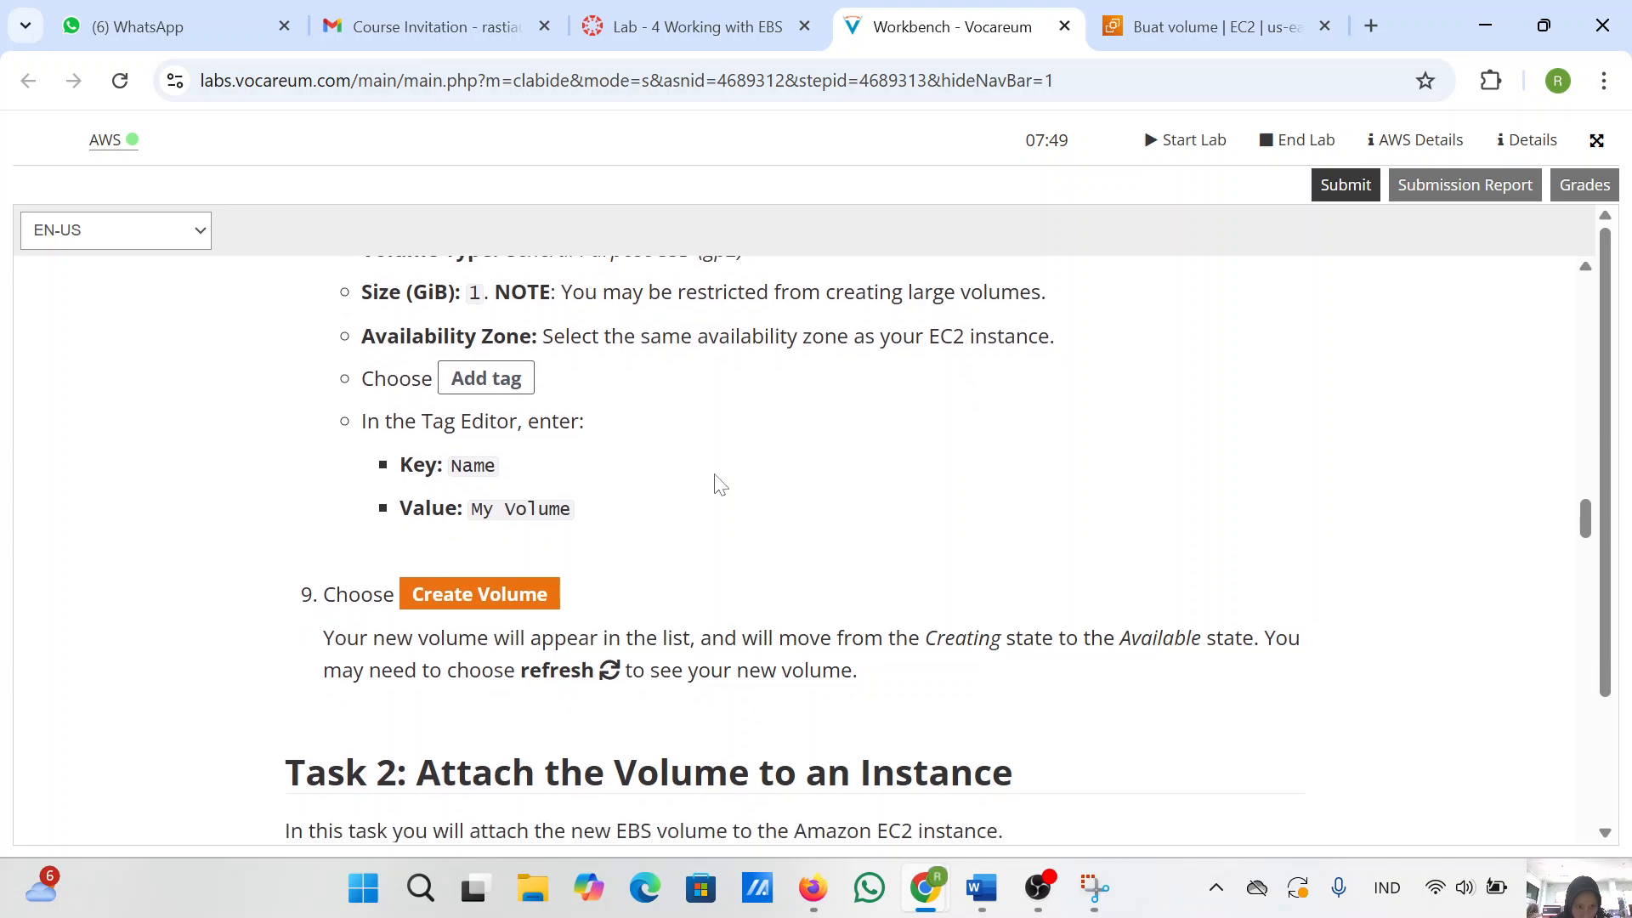
pyautogui.scroll(1, 721, 484)
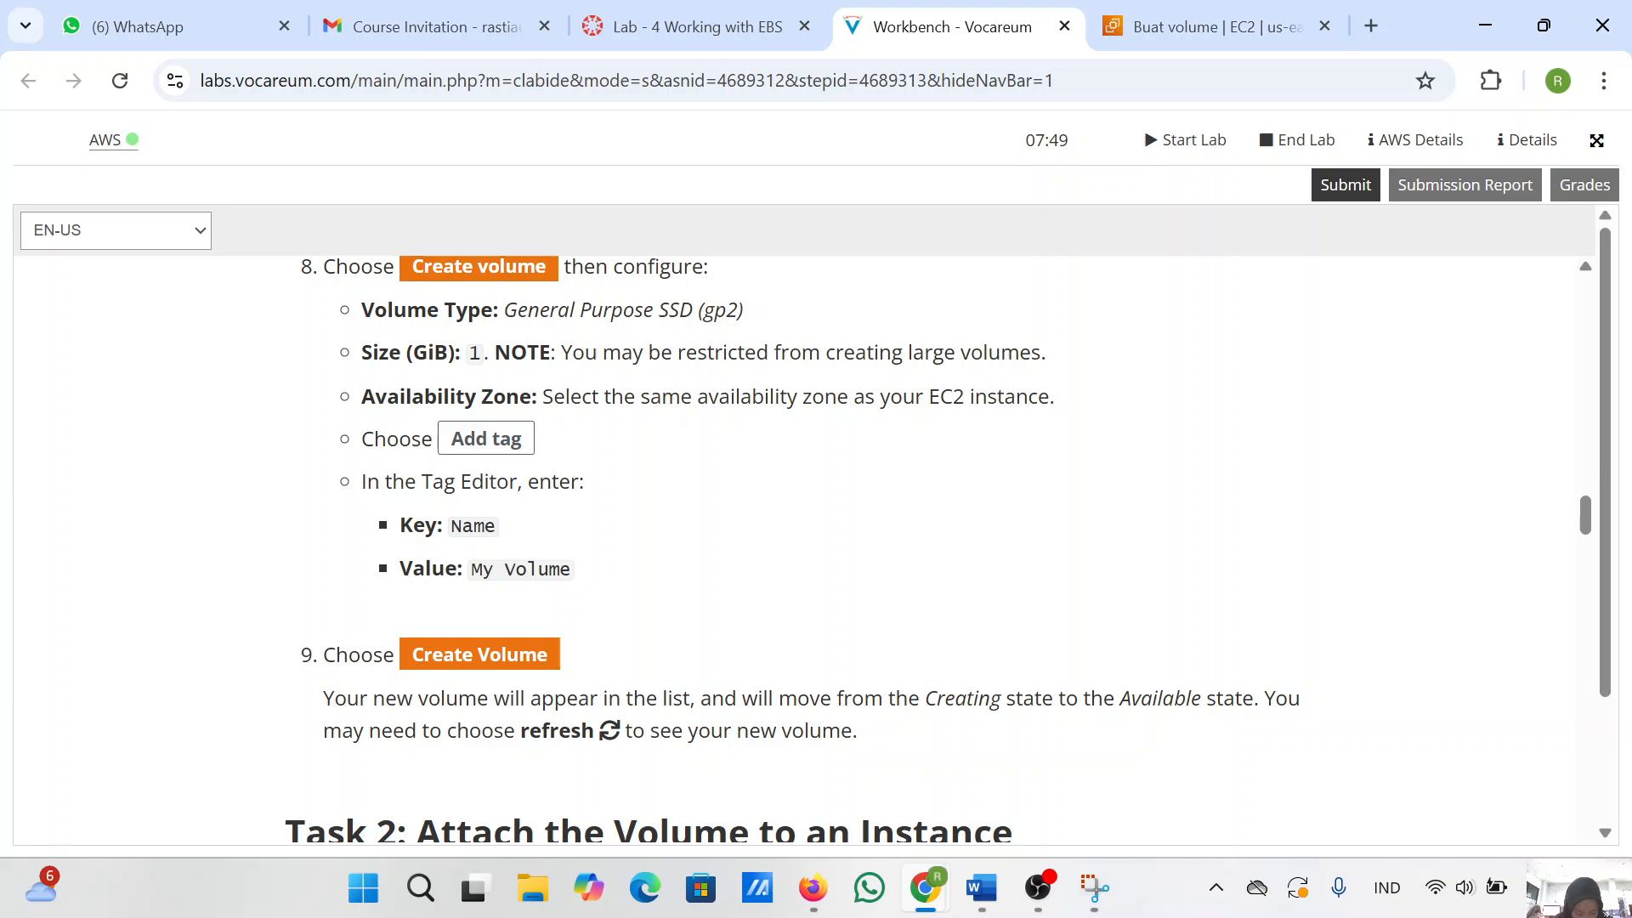
pyautogui.scroll(-1, 721, 485)
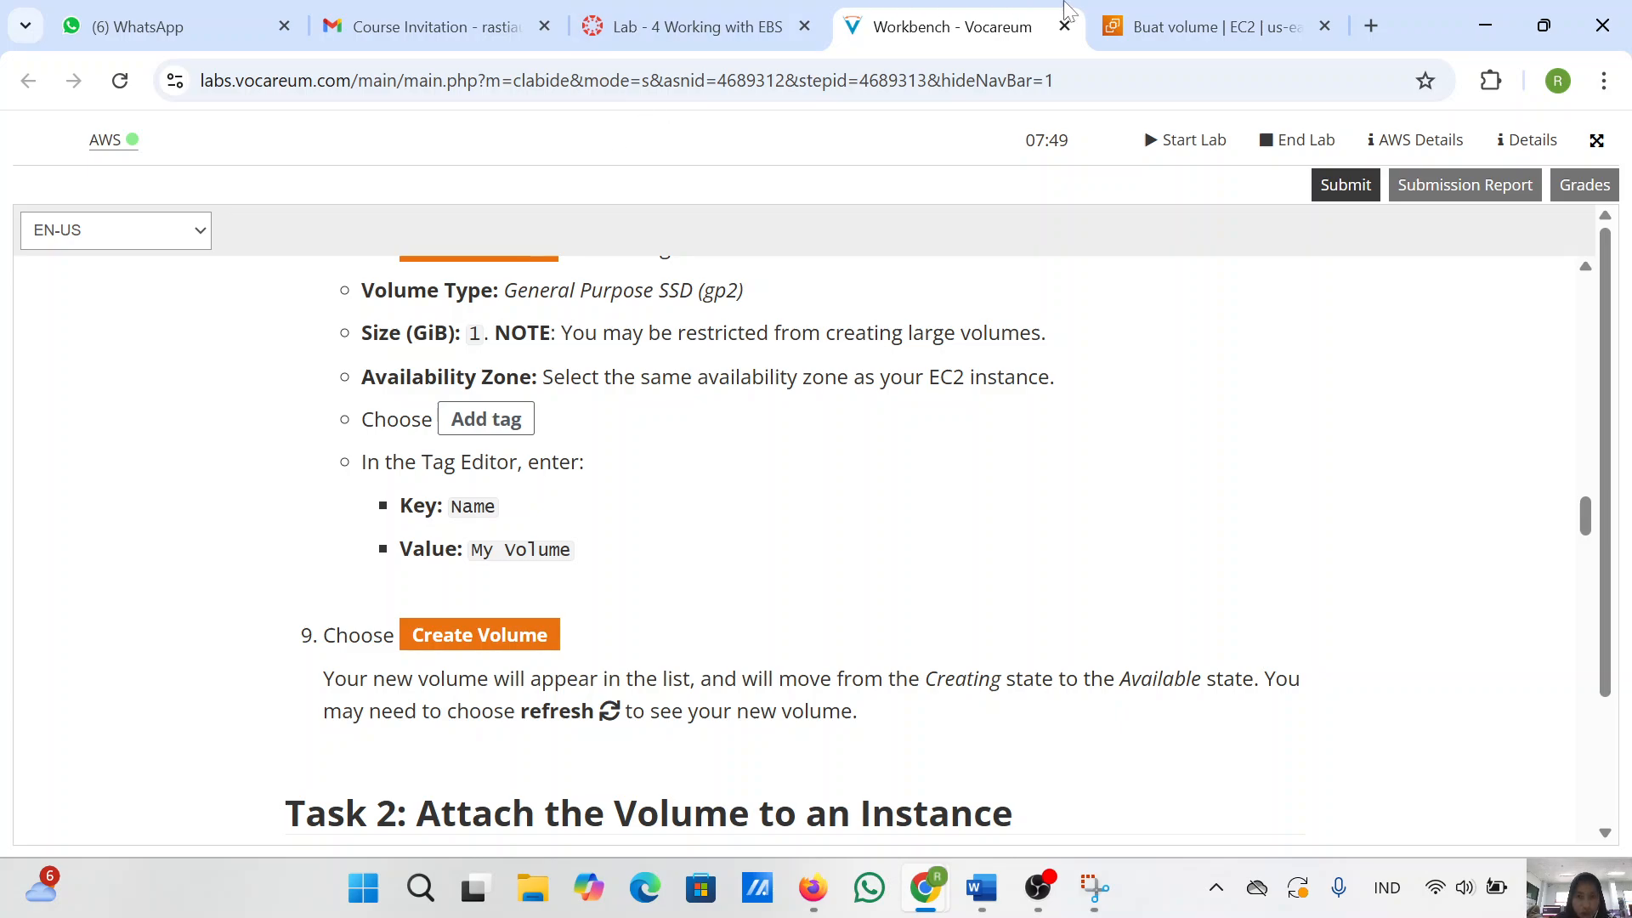
pyautogui.click(1207, 27)
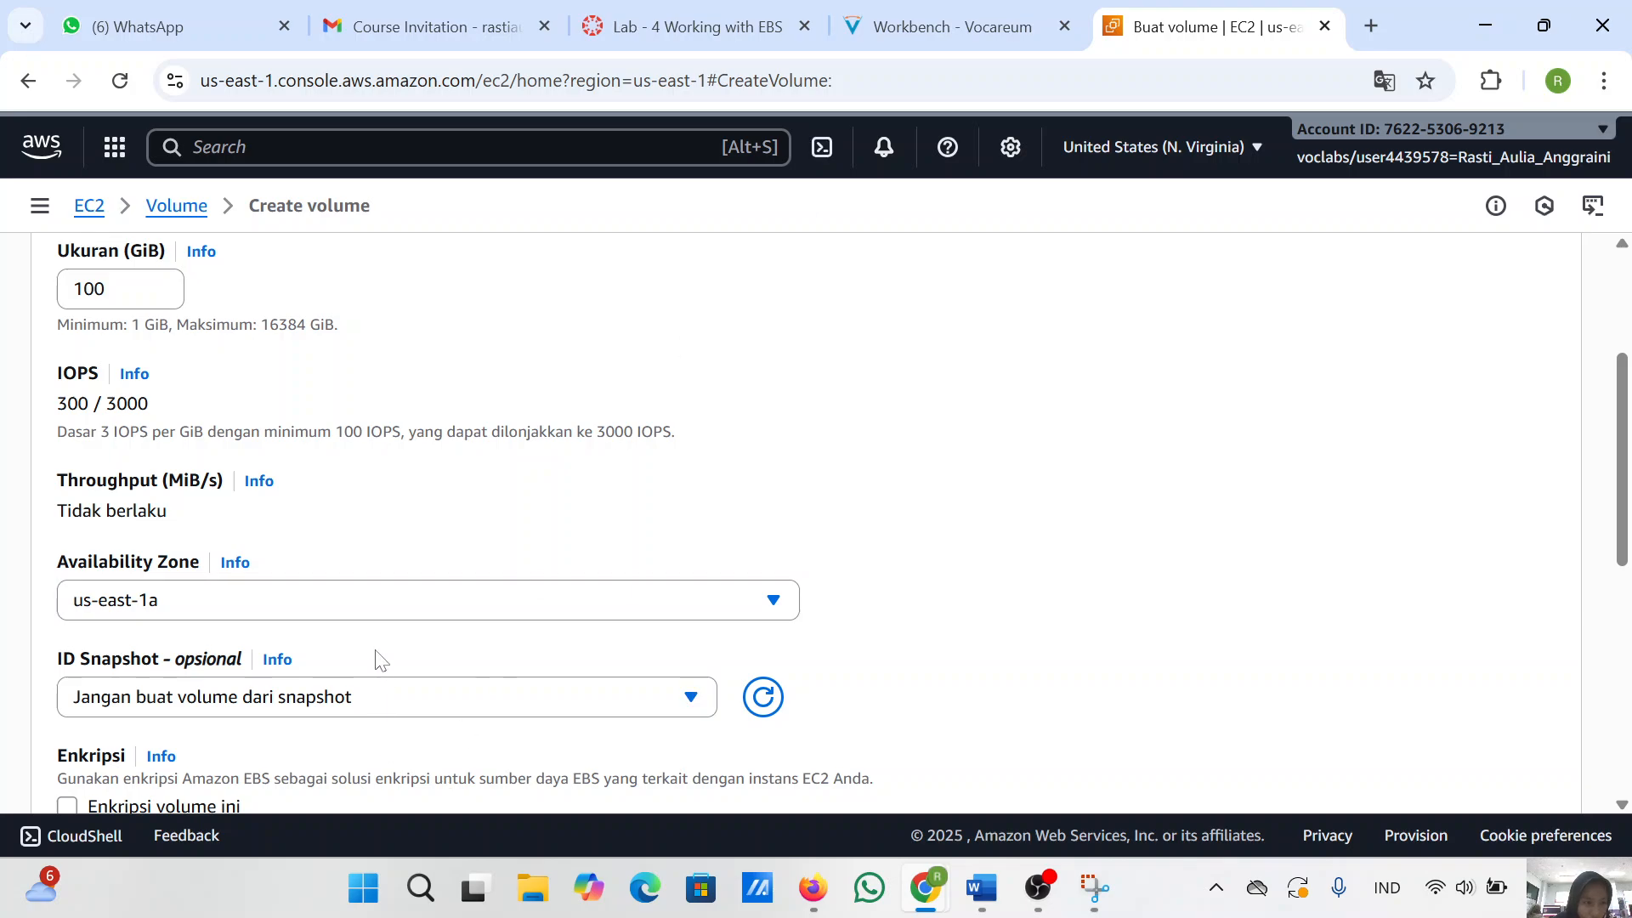
pyautogui.click(128, 289)
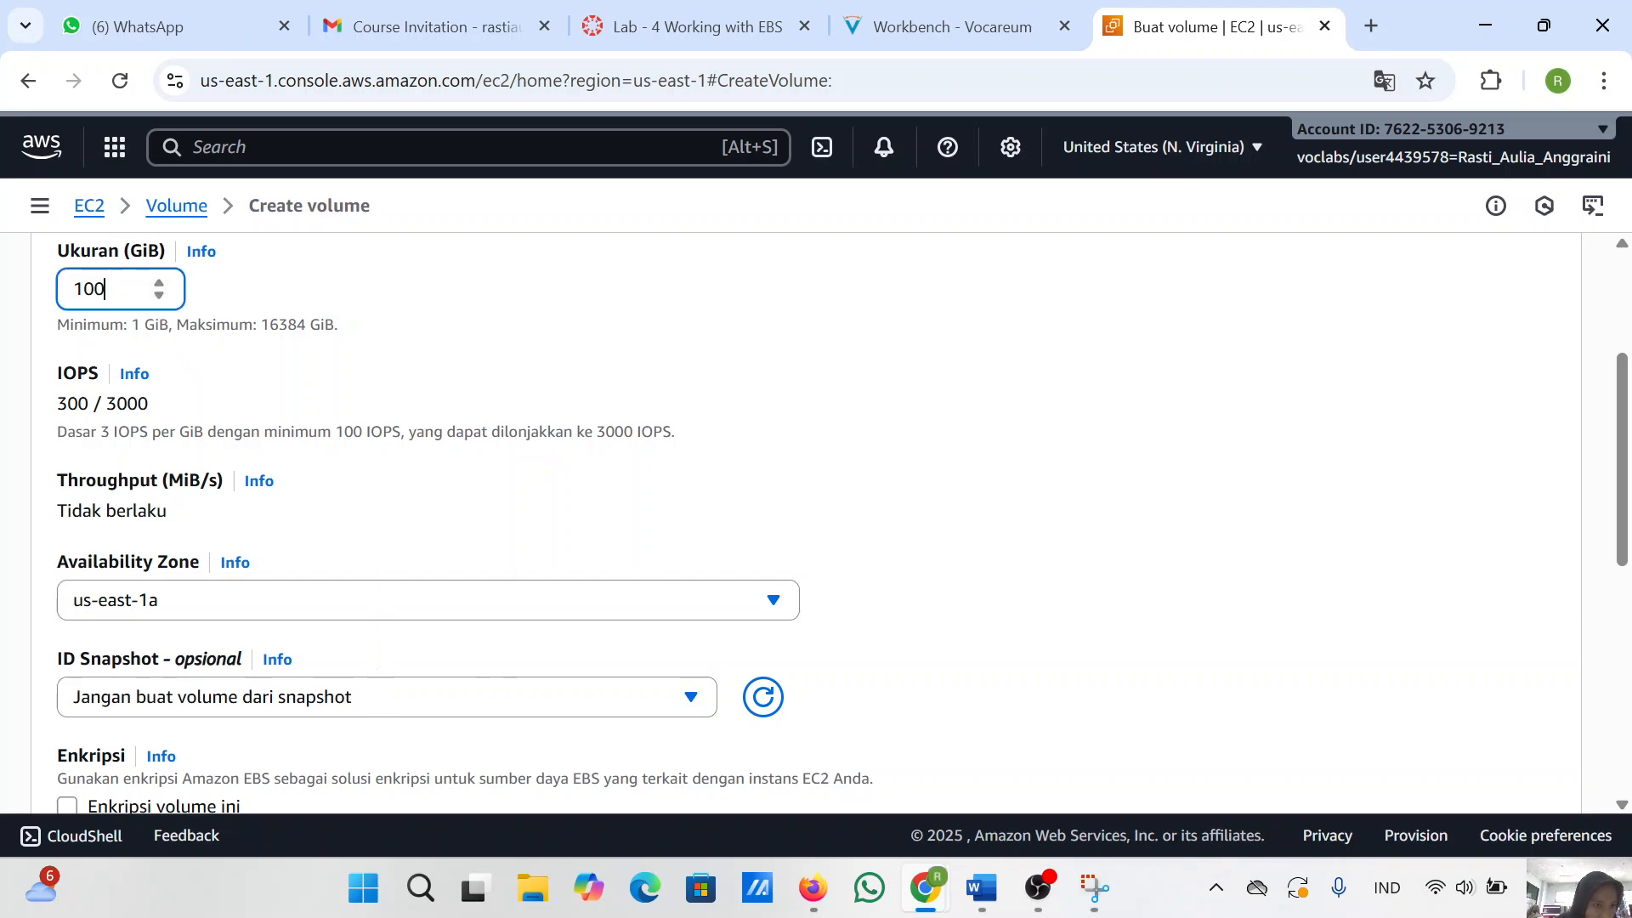
pyautogui.click(867, 10)
pyautogui.scroll(1, 604, 484)
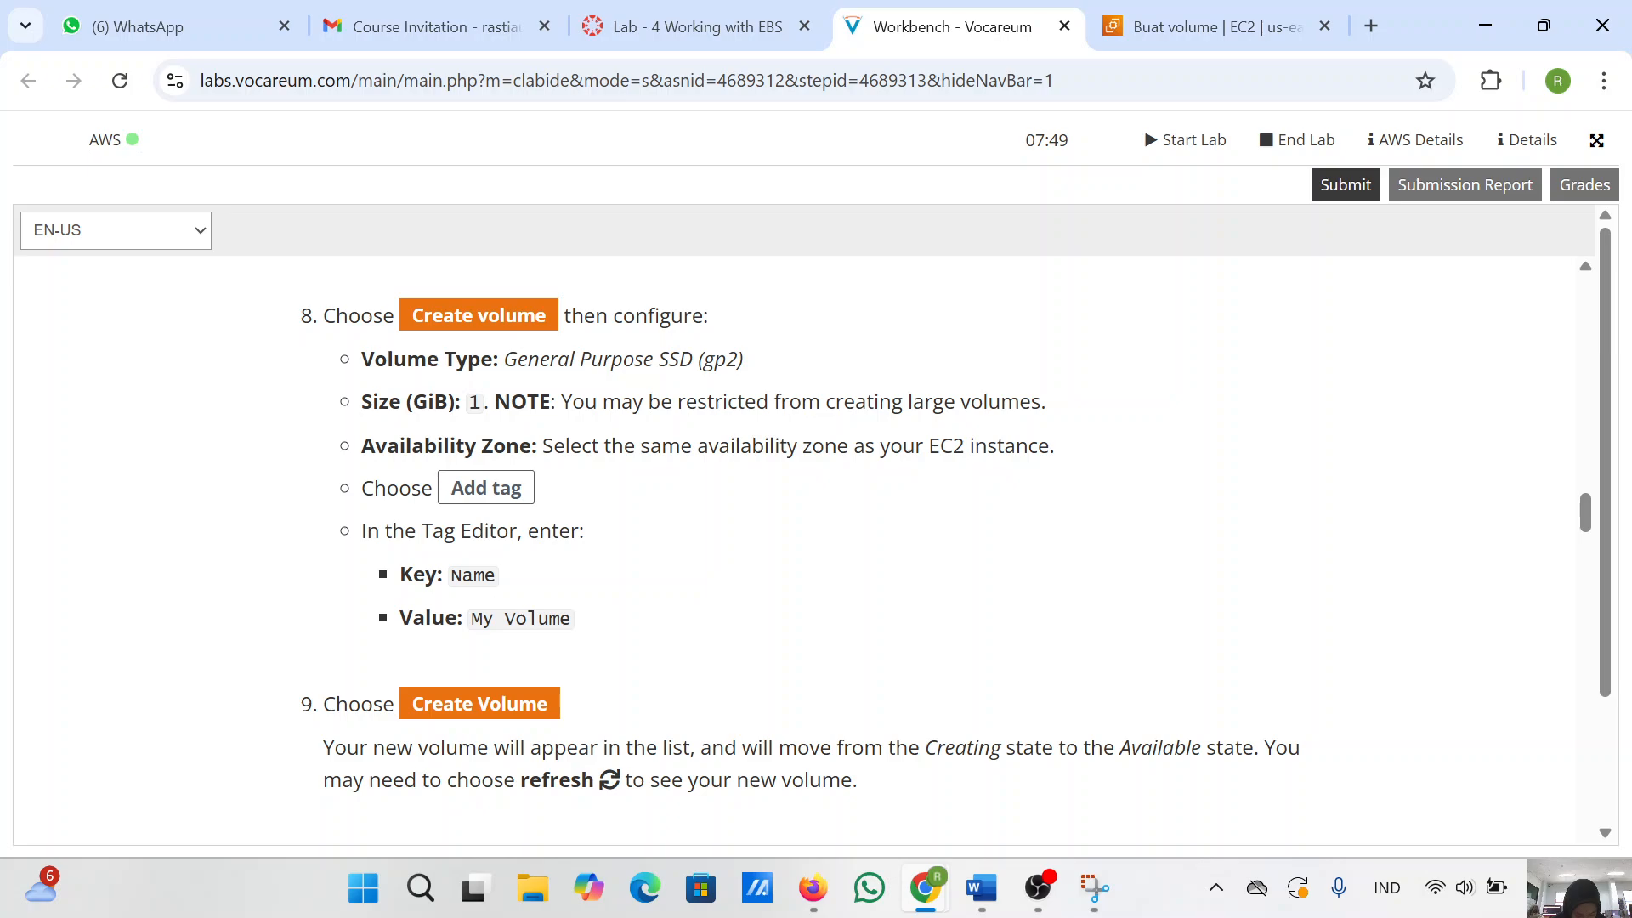
pyautogui.click(1148, 22)
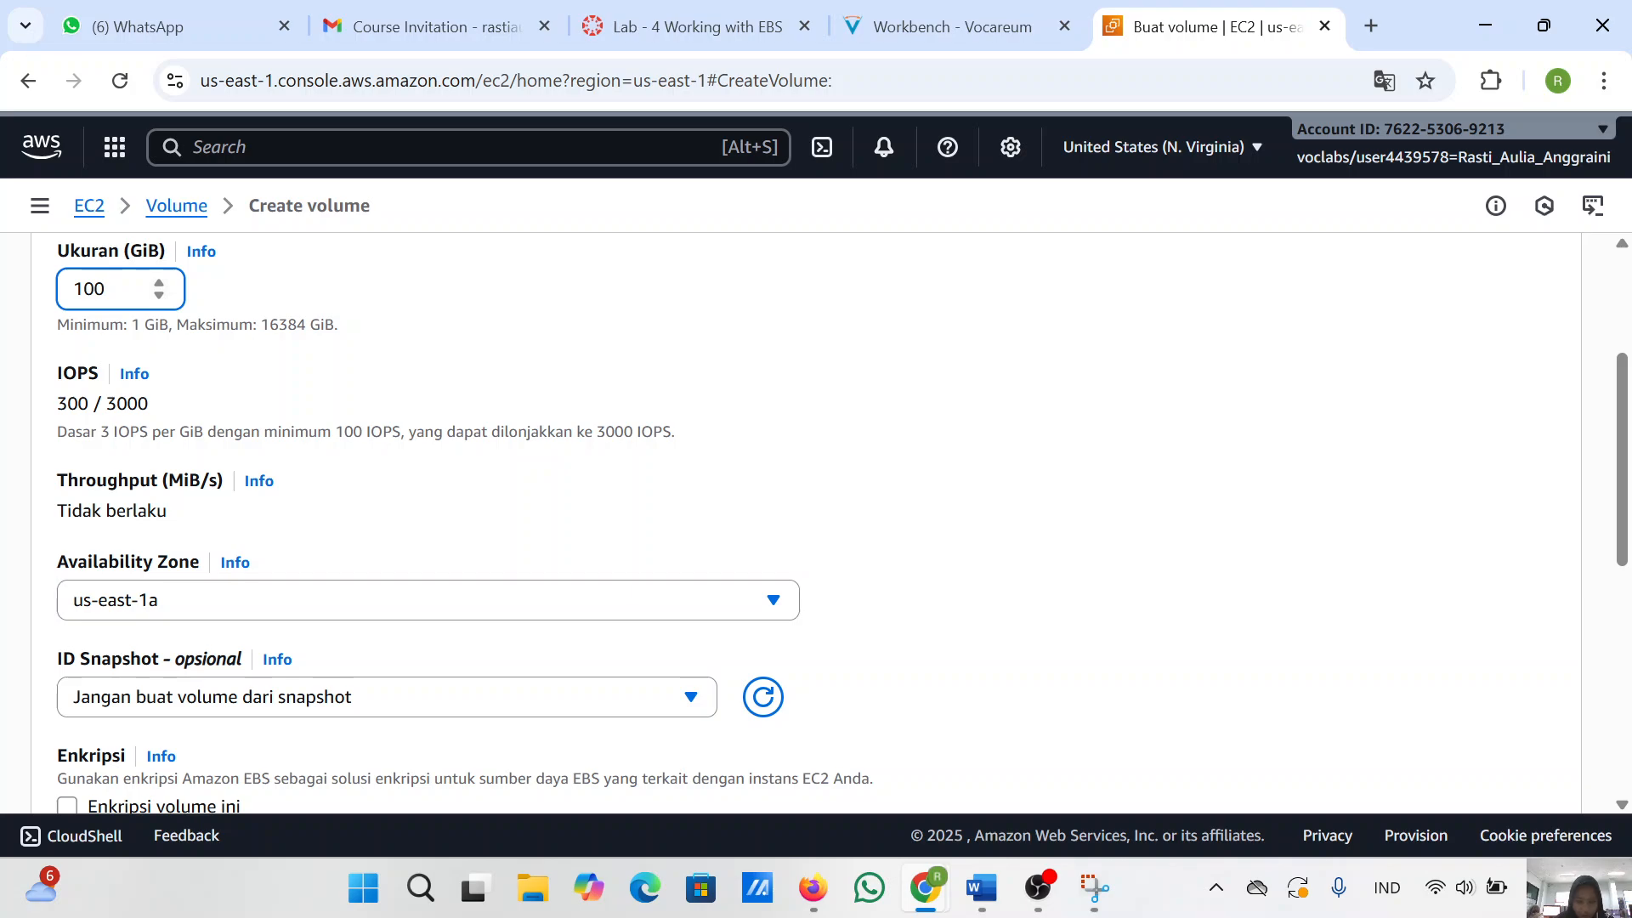
pyautogui.press('BackSpace')
pyautogui.press('BackSpace')
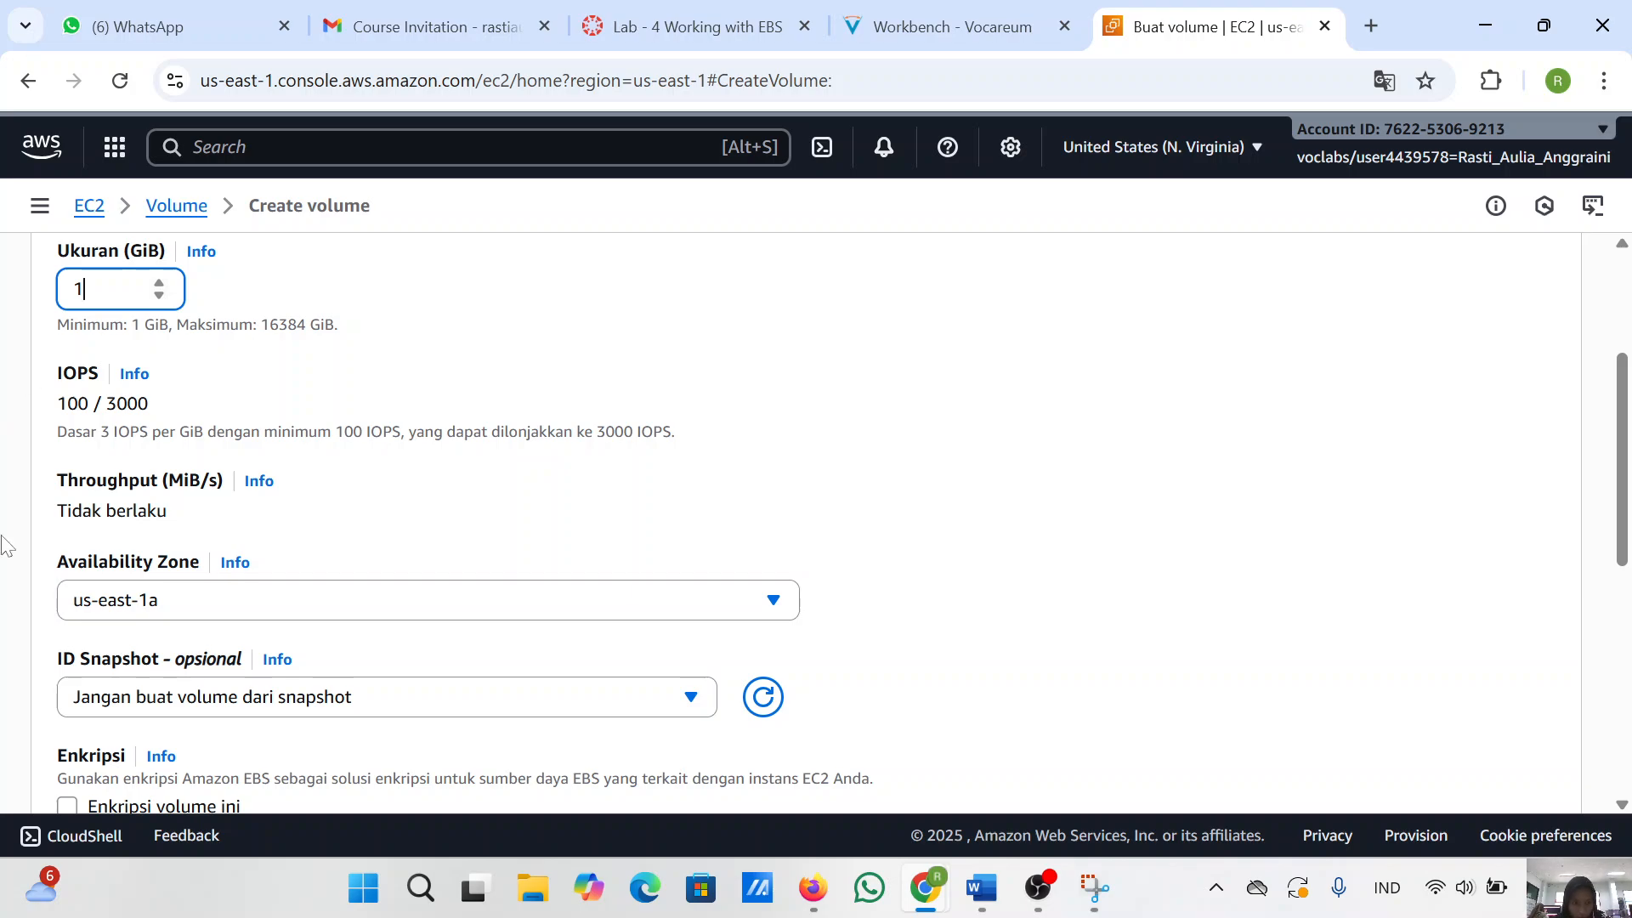
# - Check the Availability Zone requirement in the lab guide, and choose us-east-1a for the volume
pyautogui.scroll(-1, 489, 418)
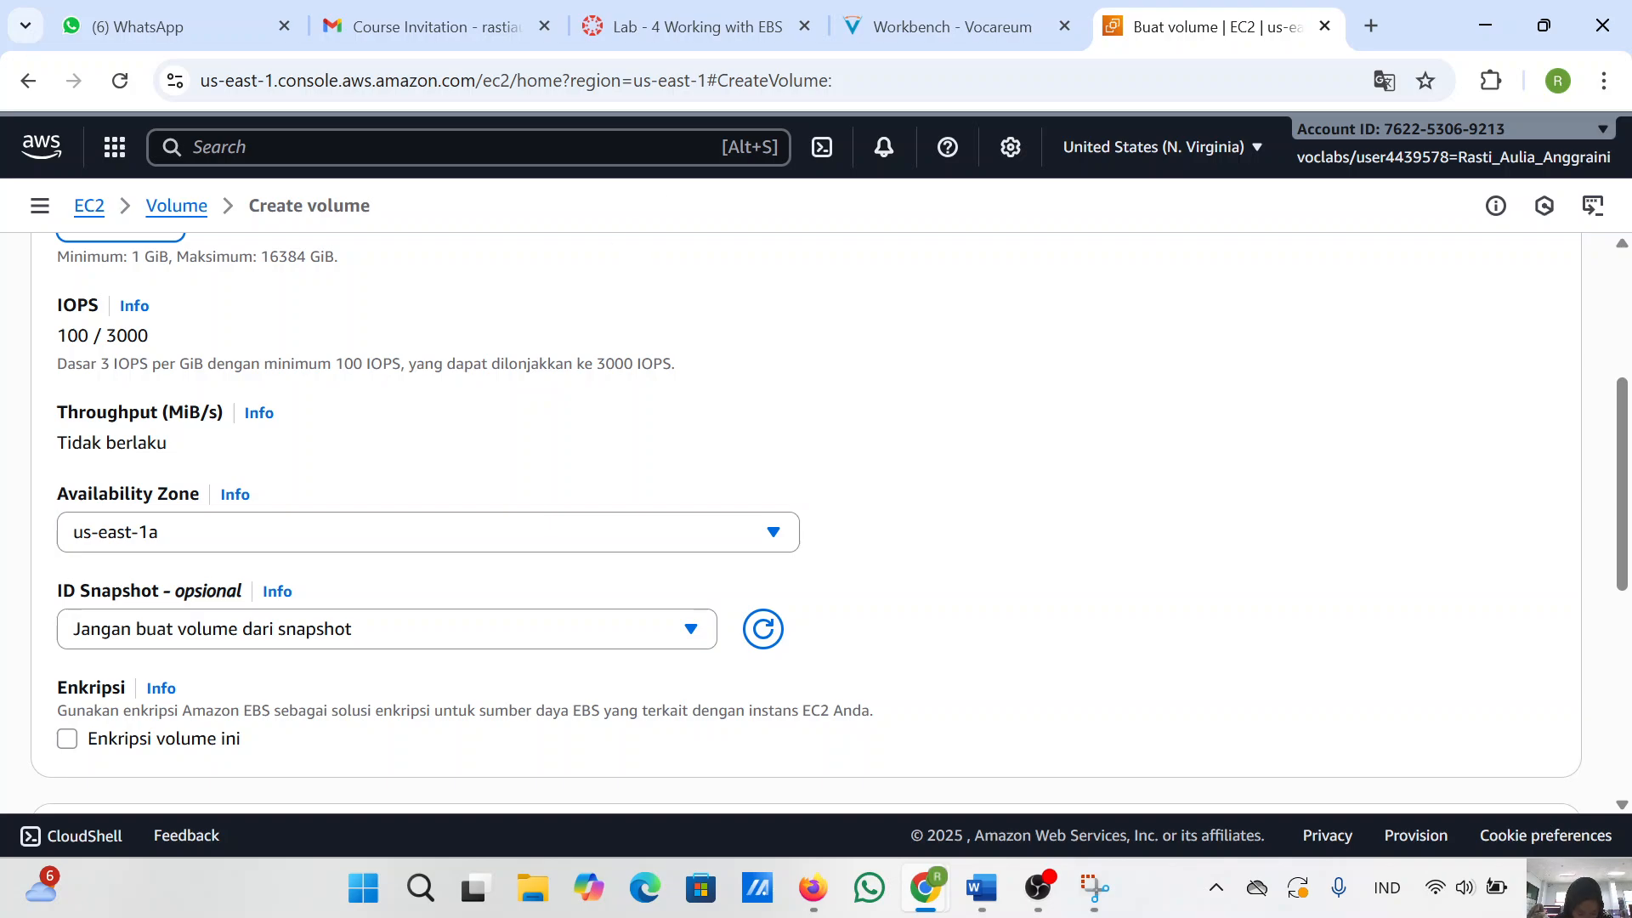
pyautogui.click(941, 12)
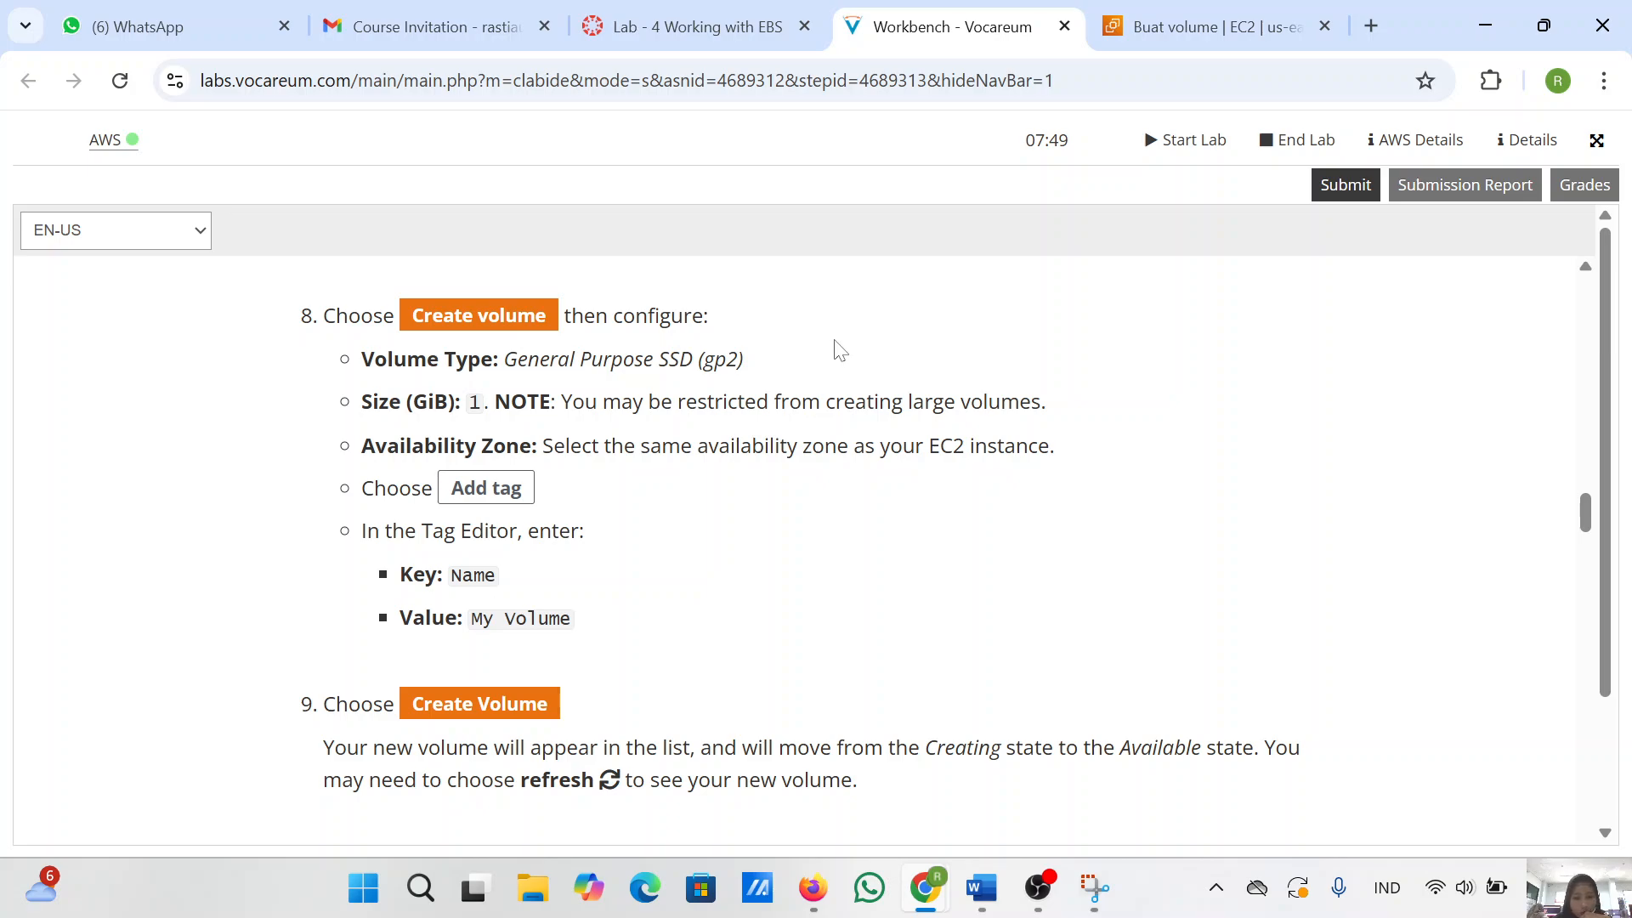
pyautogui.click(1136, 18)
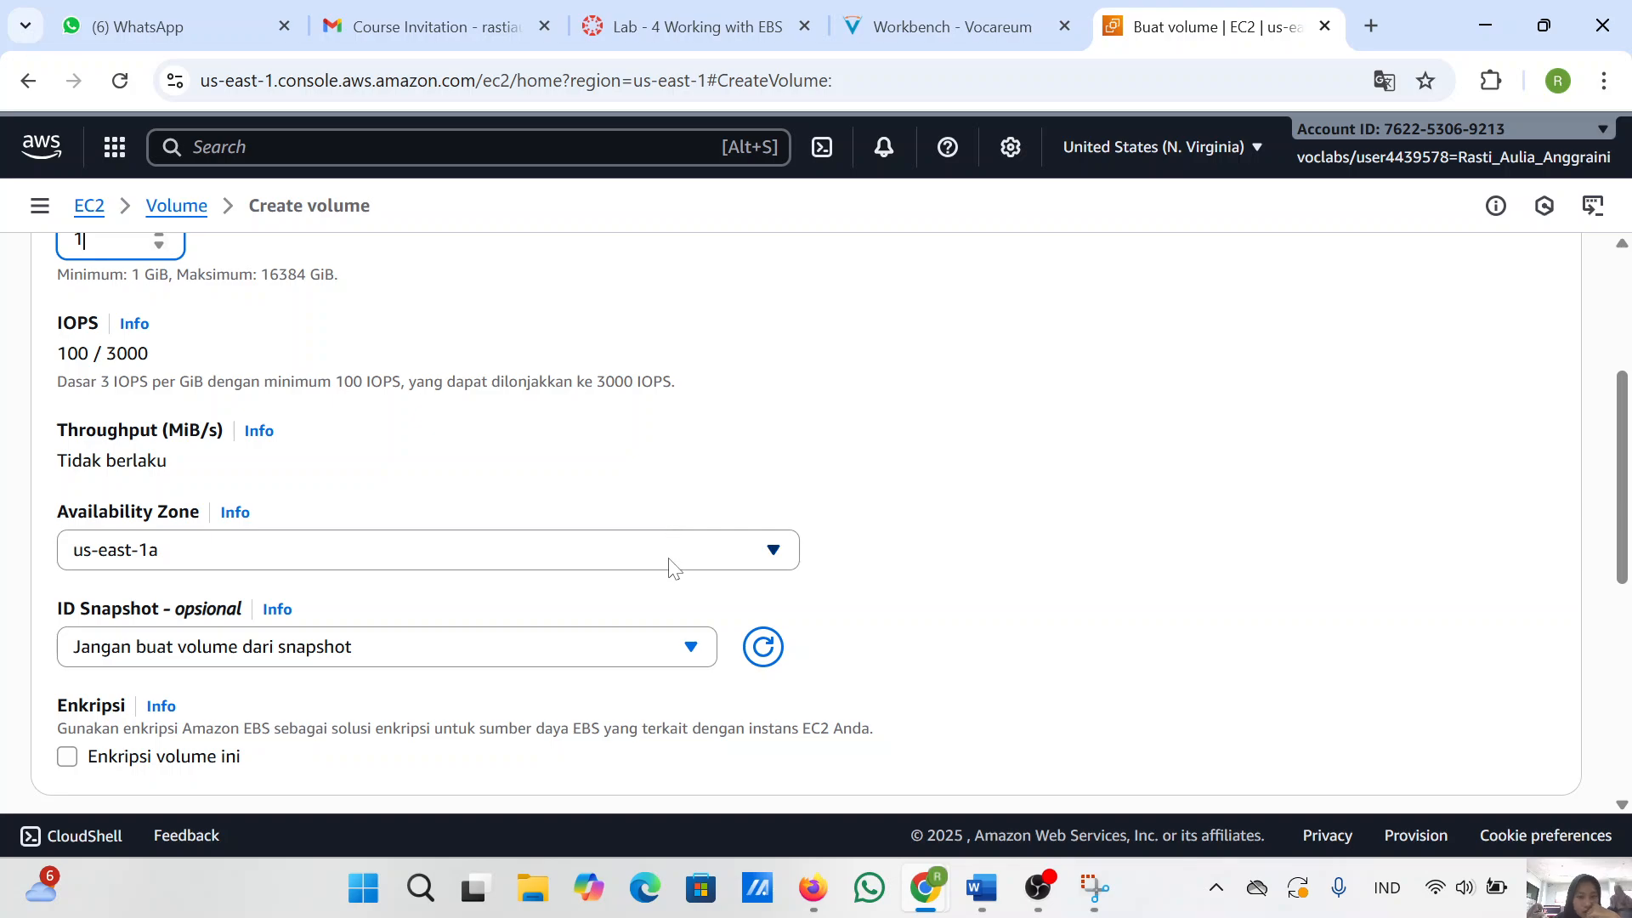
pyautogui.click(672, 564)
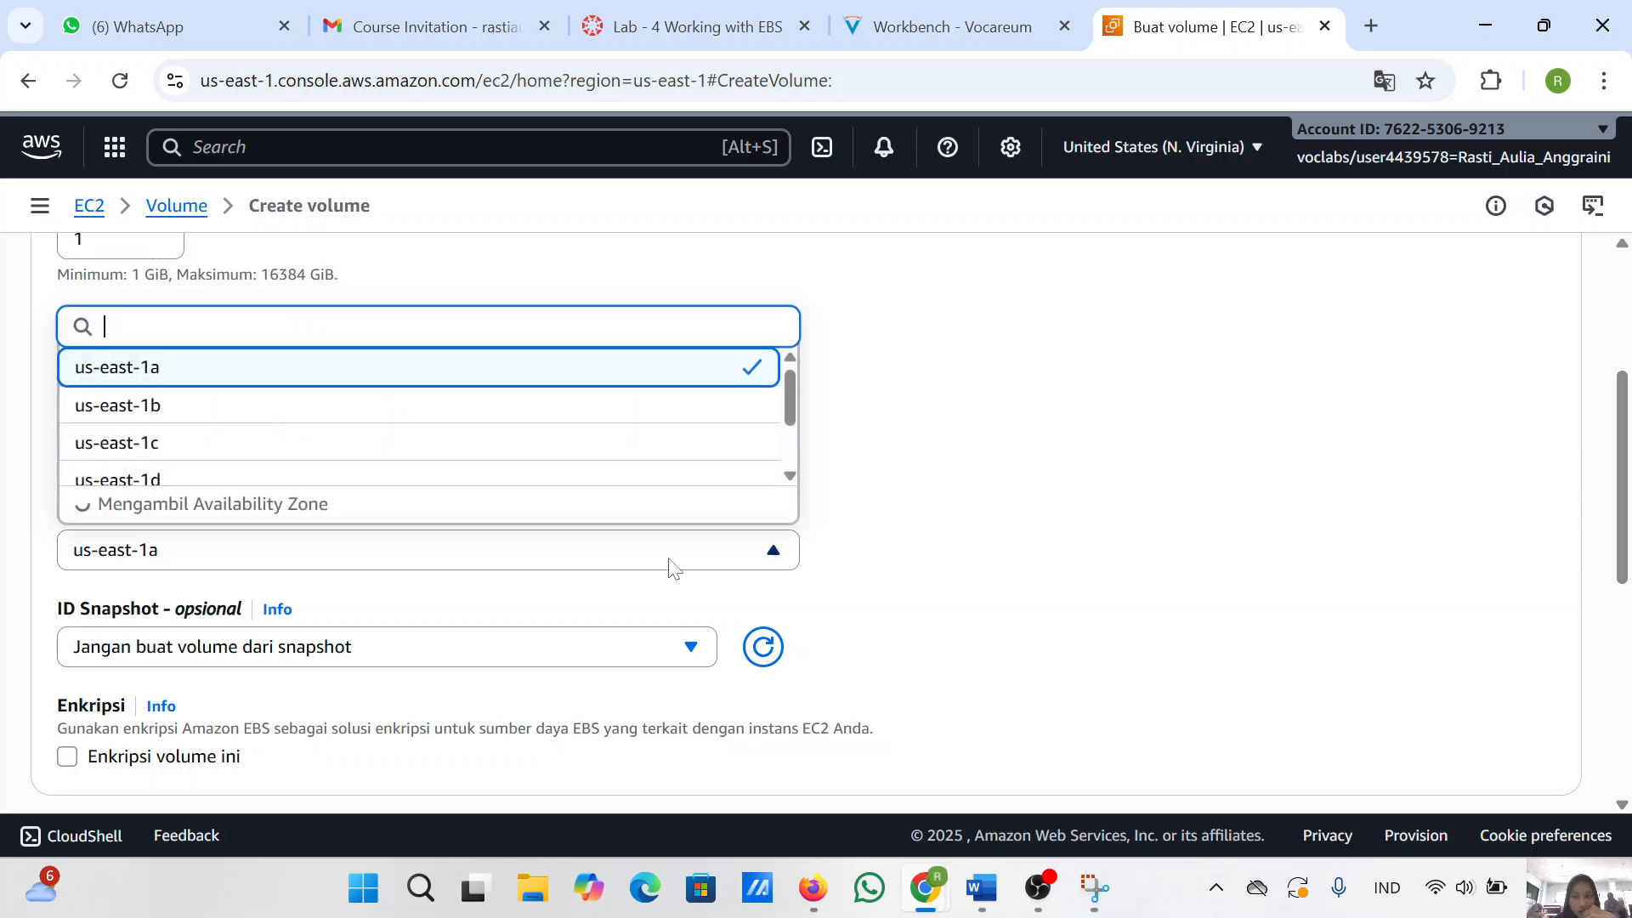
pyautogui.click(420, 378)
# - Compare the remaining sections of the volume form with the tag instructions in step 8 of the lab guide
pyautogui.scroll(-2, 548, 467)
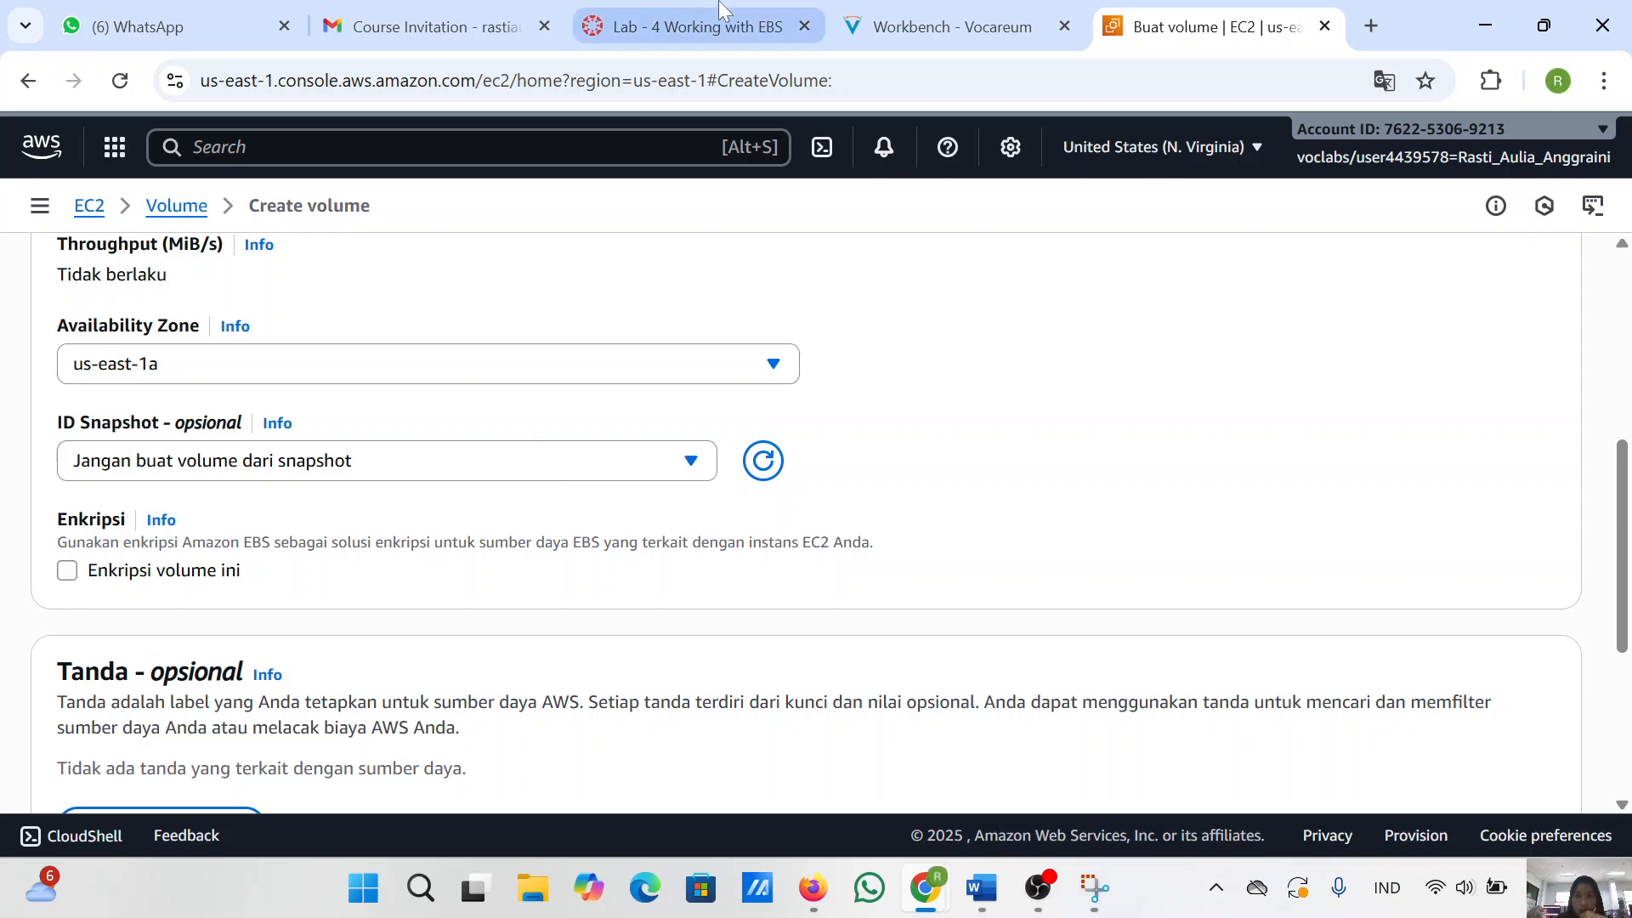
pyautogui.click(952, 26)
pyautogui.scroll(-1, 515, 642)
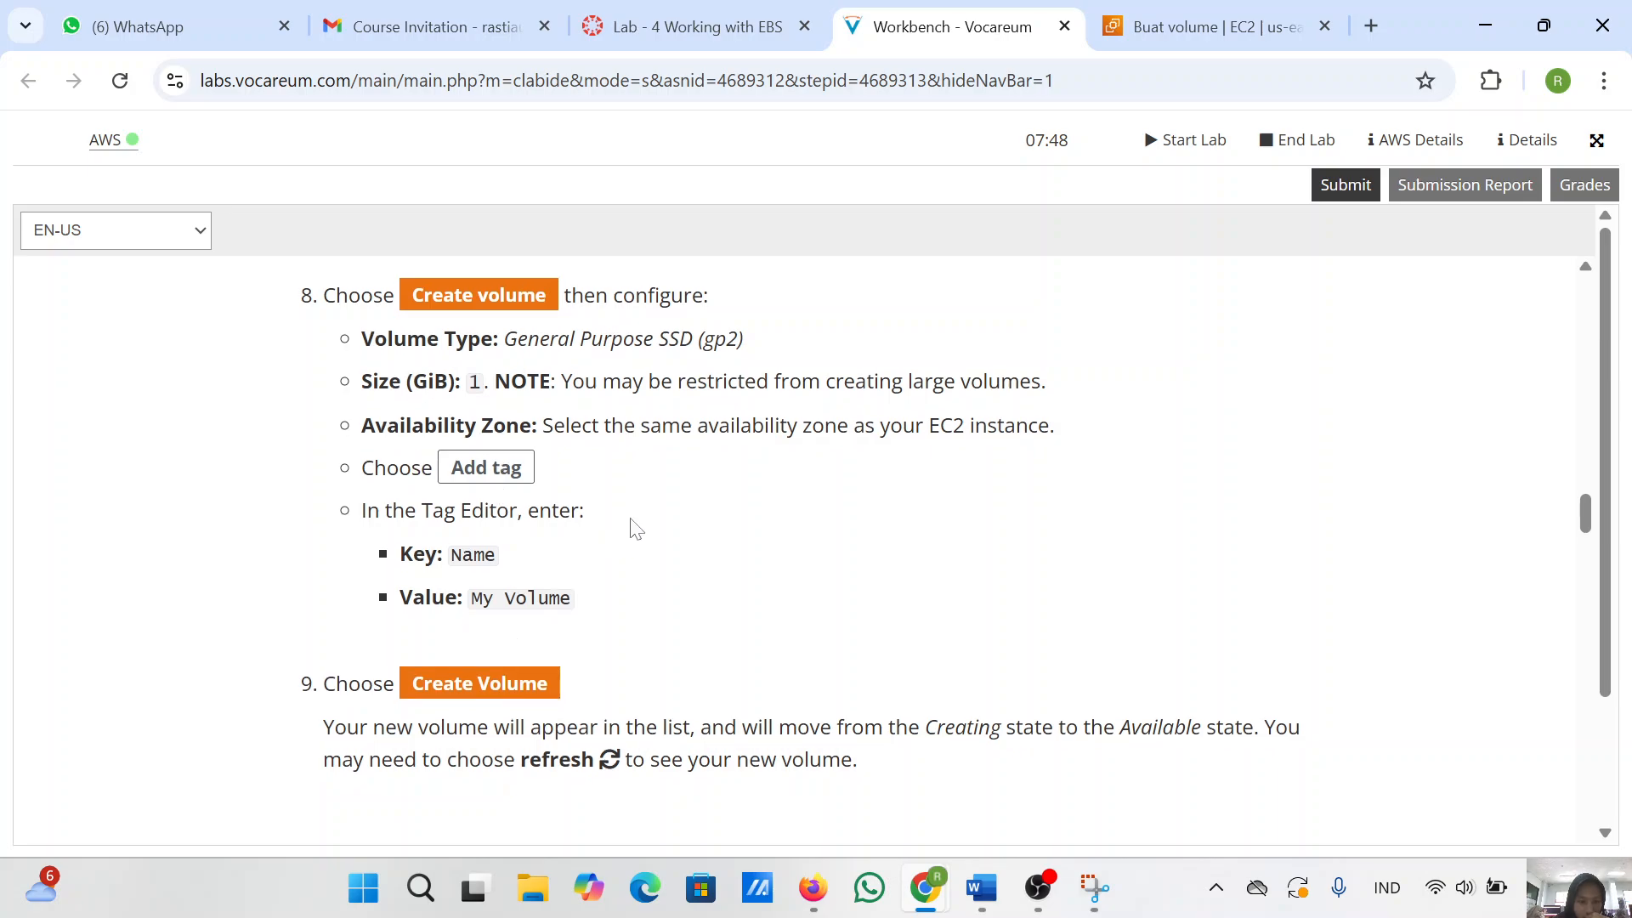
pyautogui.click(1265, 21)
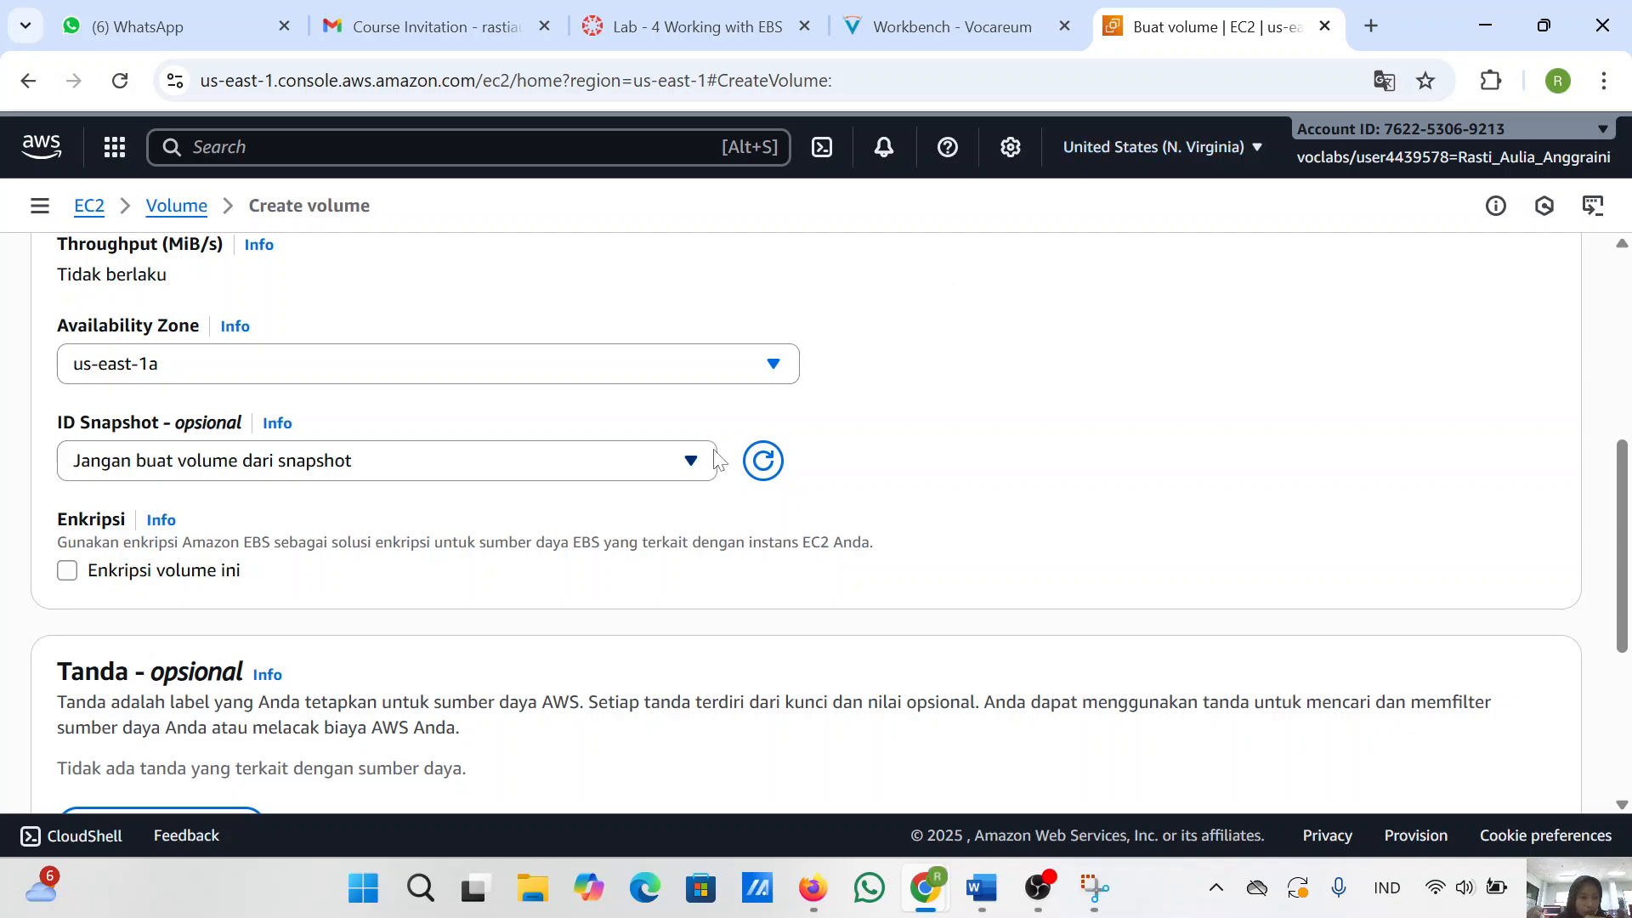
# - Capture the volume settings form with the Snipping Tool and paste the screenshot below the previous one in the Word document
pyautogui.scroll(3, 890, 467)
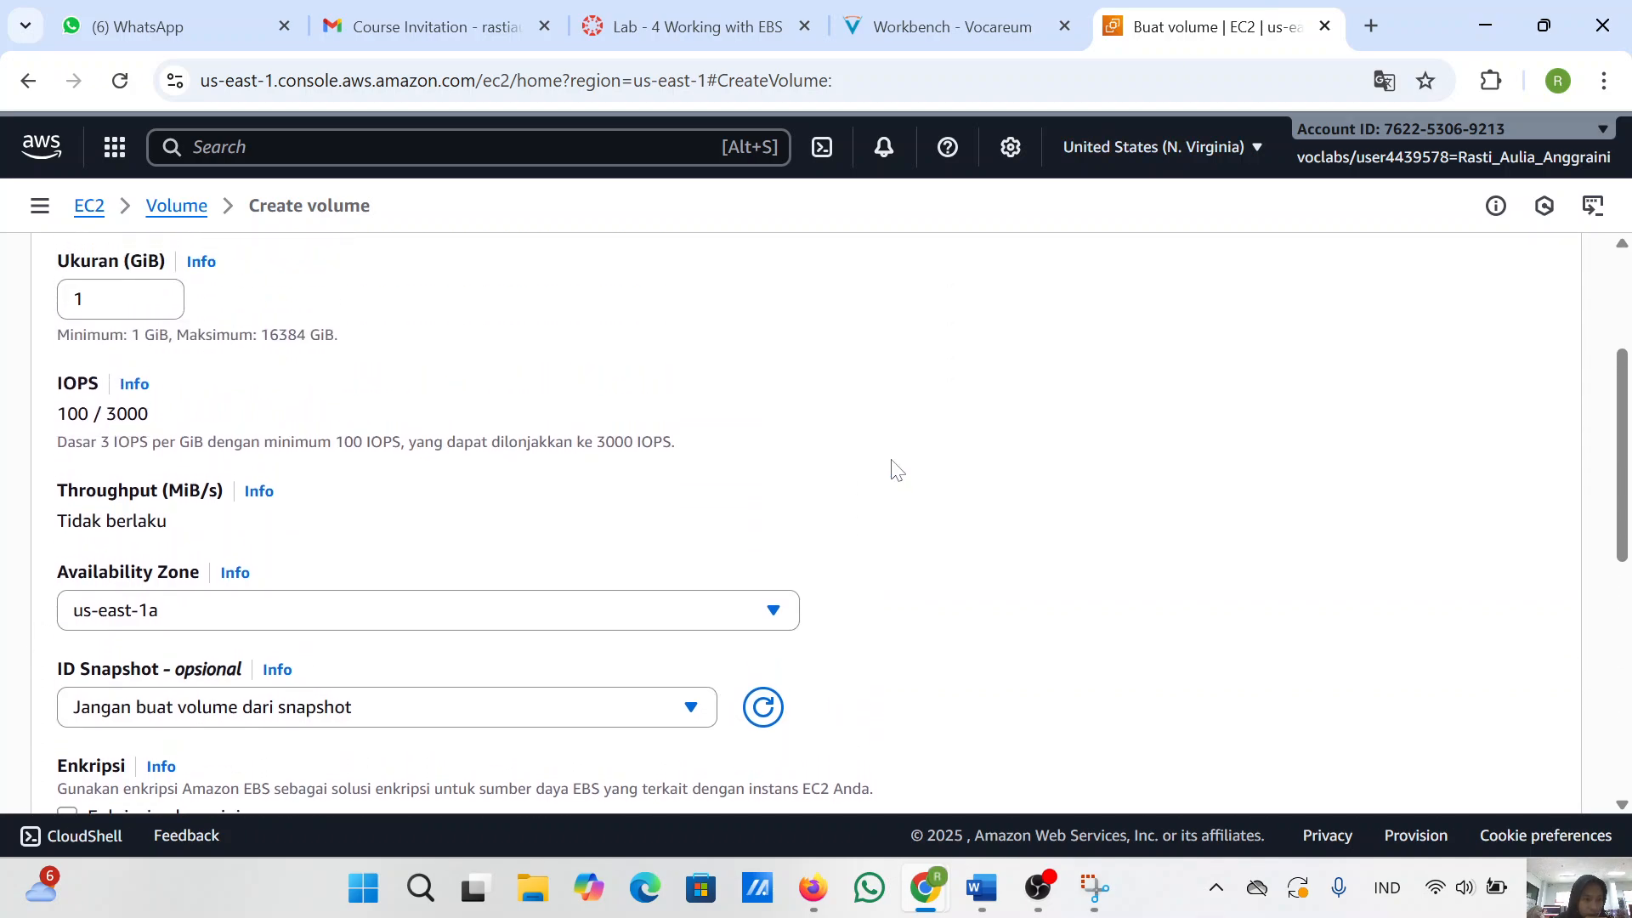
pyautogui.scroll(2, 897, 470)
pyautogui.scroll(-1, 897, 470)
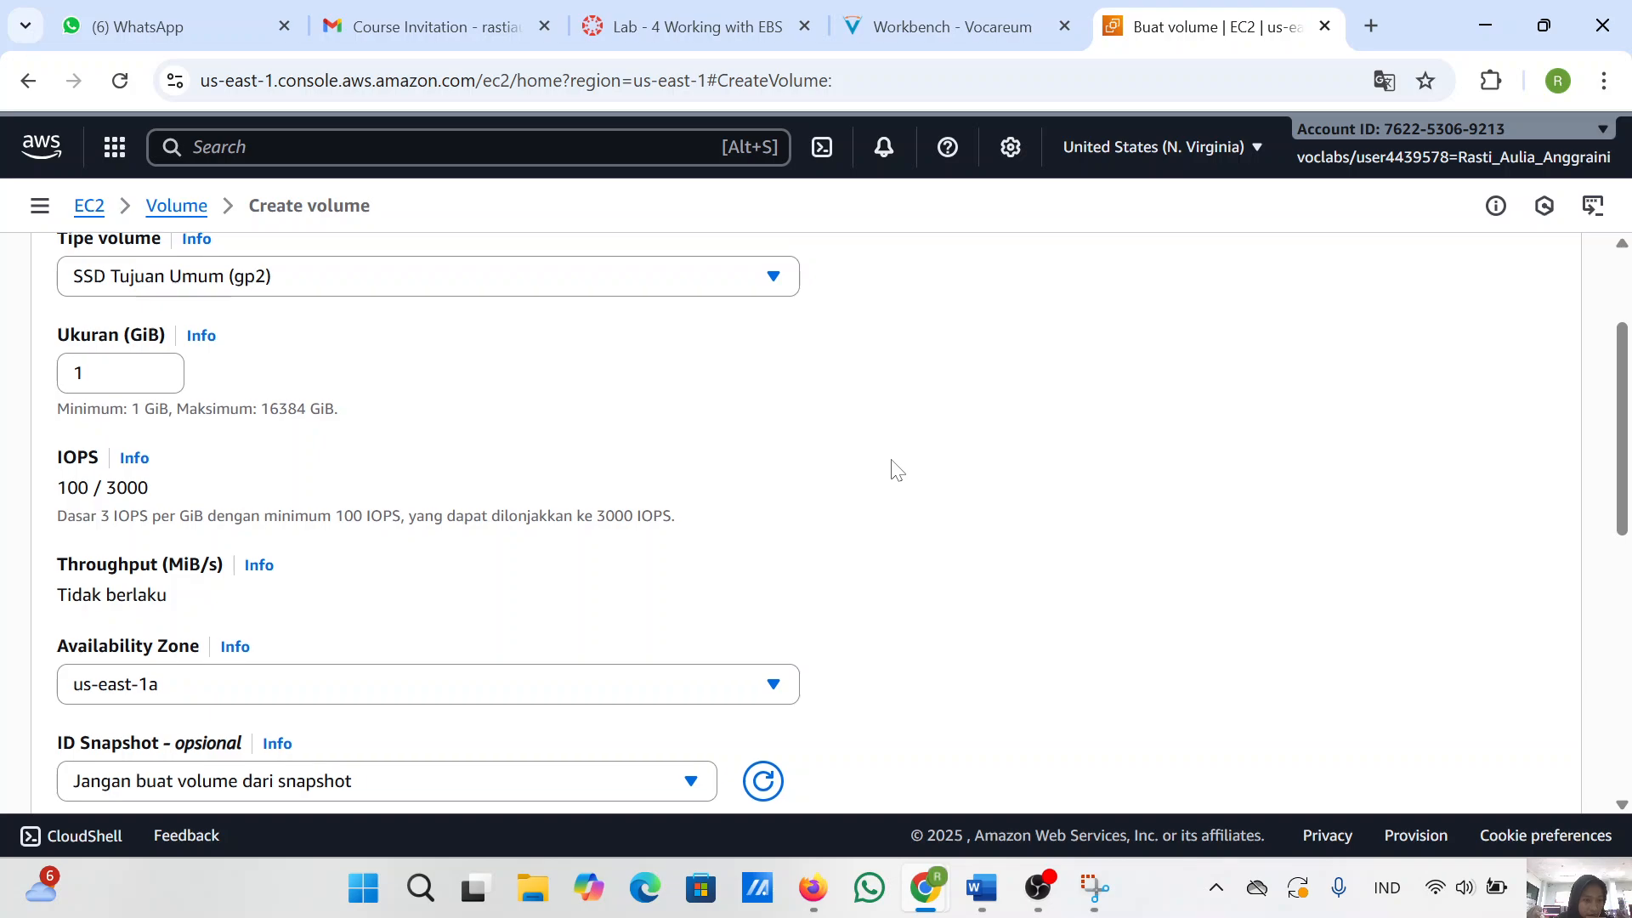
pyautogui.click(1096, 893)
pyautogui.click(557, 204)
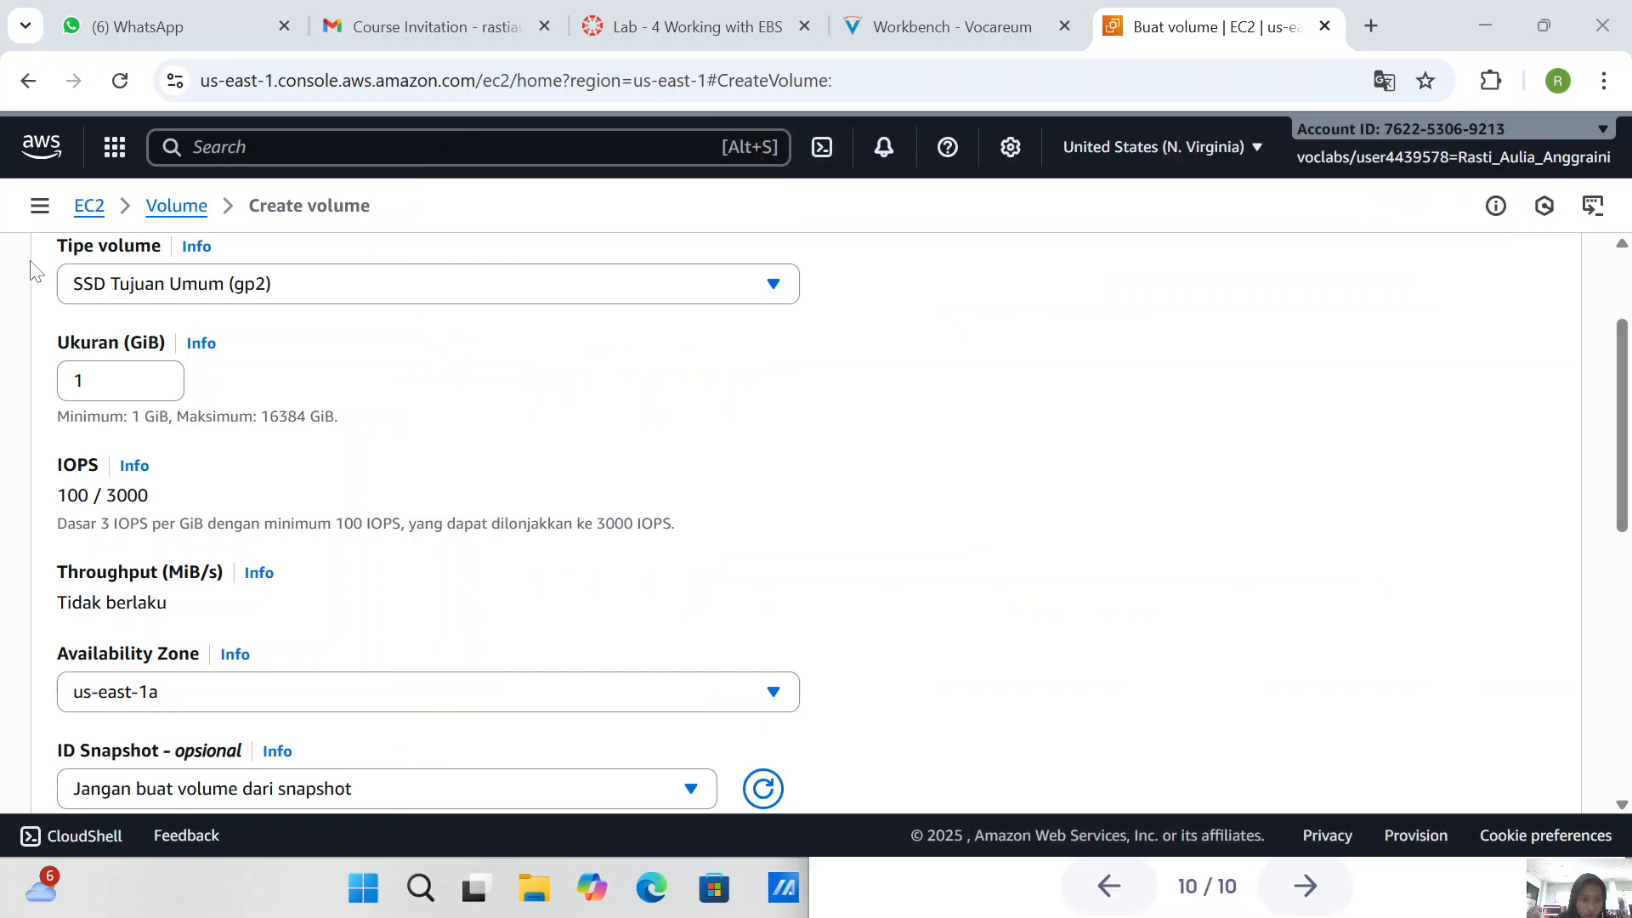
pyautogui.moveTo(7, 174); pyautogui.dragTo(1603, 804)
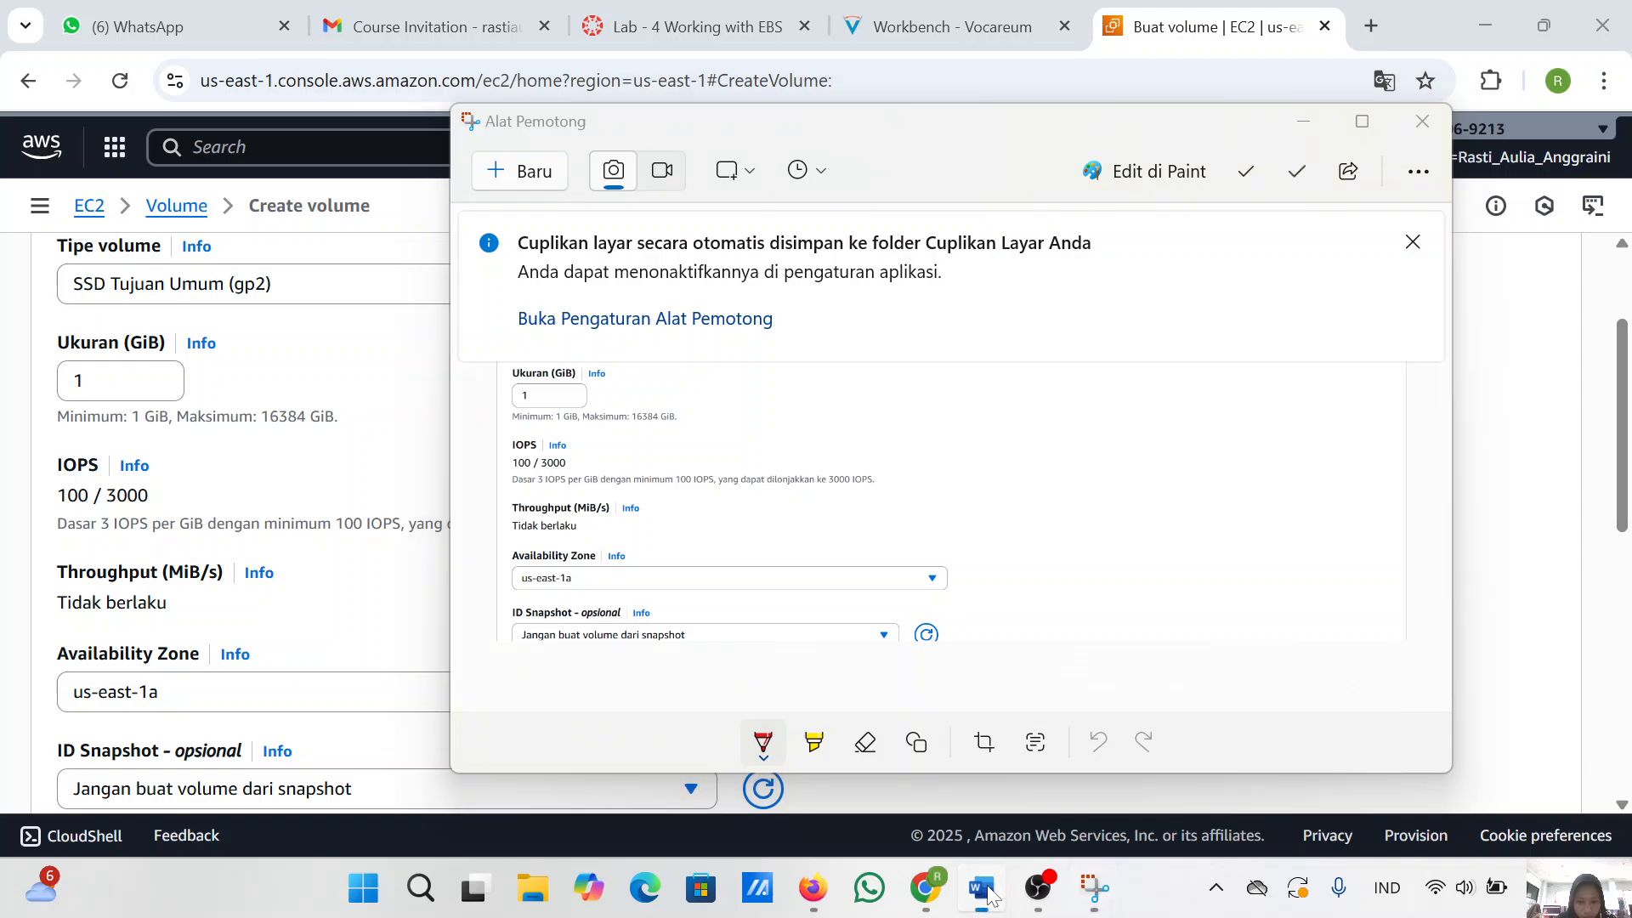
pyautogui.click(983, 888)
pyautogui.press('Return')
pyautogui.hotkey('ctrl', 'v')
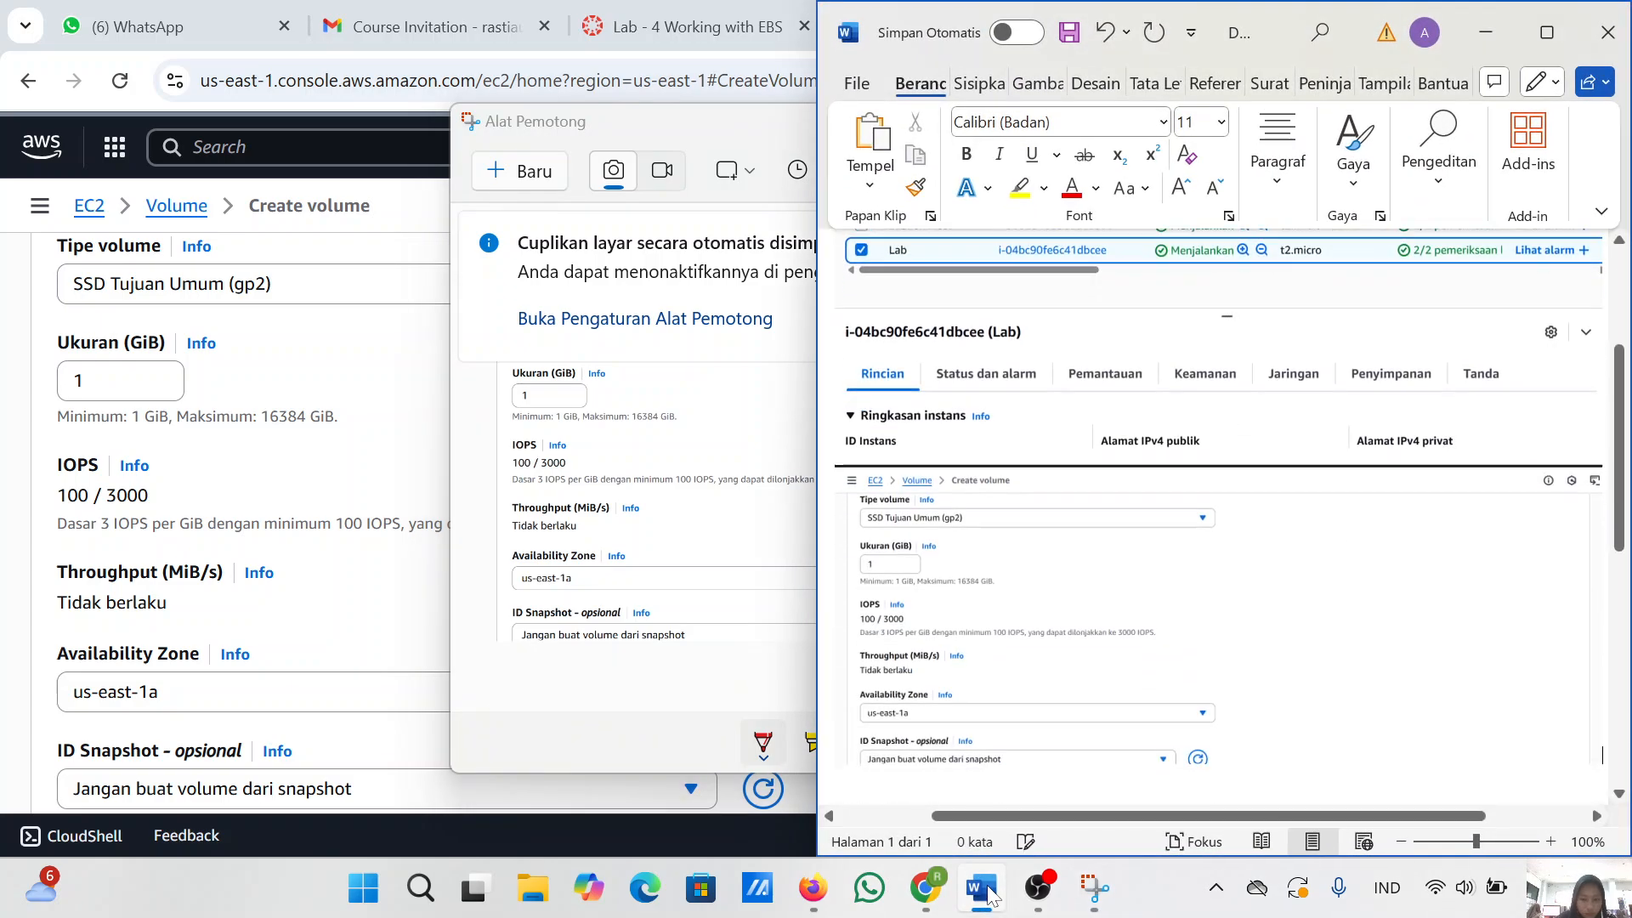
pyautogui.press('Return')
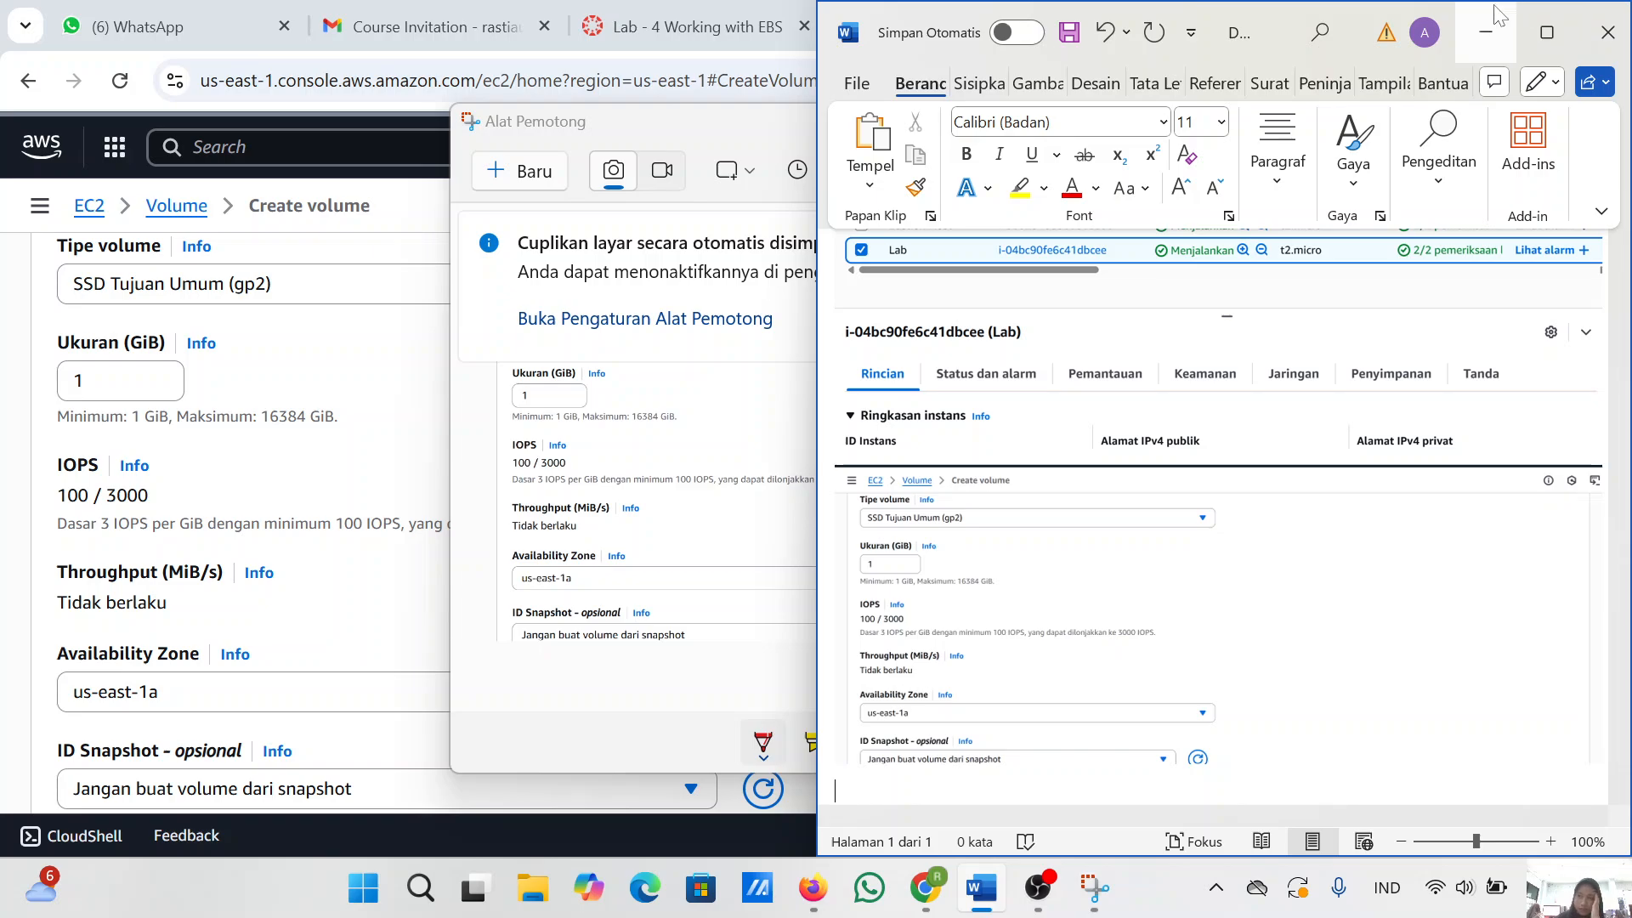
pyautogui.click(1491, 40)
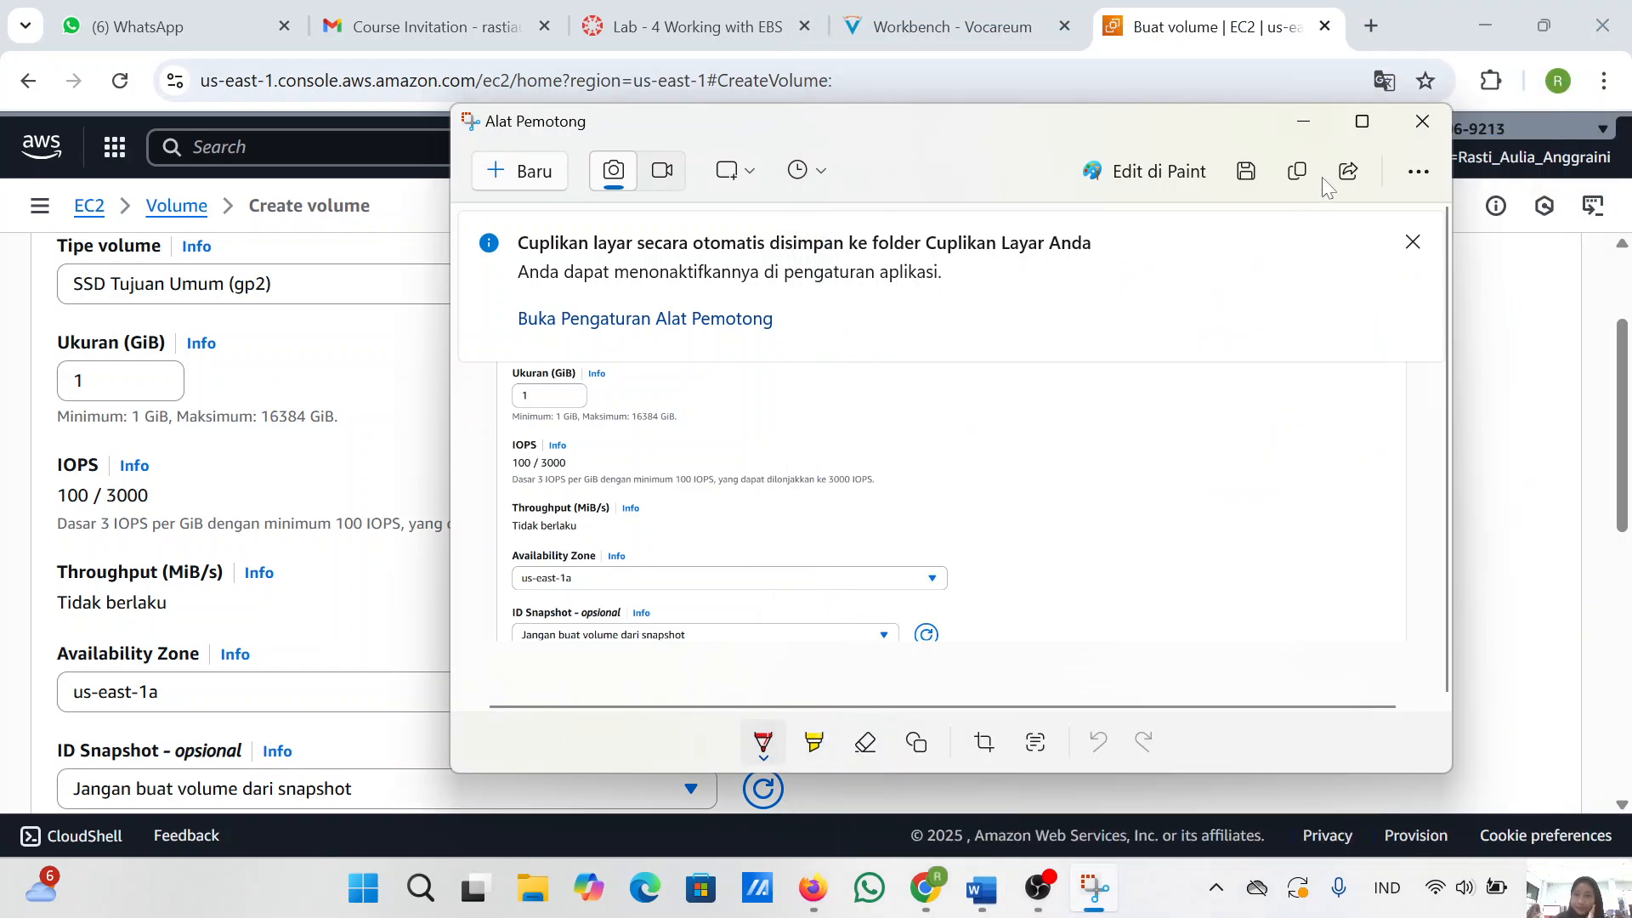
pyautogui.click(1301, 119)
# - Check the tag instructions in step 8 of the lab guide, and add a tag with the key Name to the volume
pyautogui.click(1000, 11)
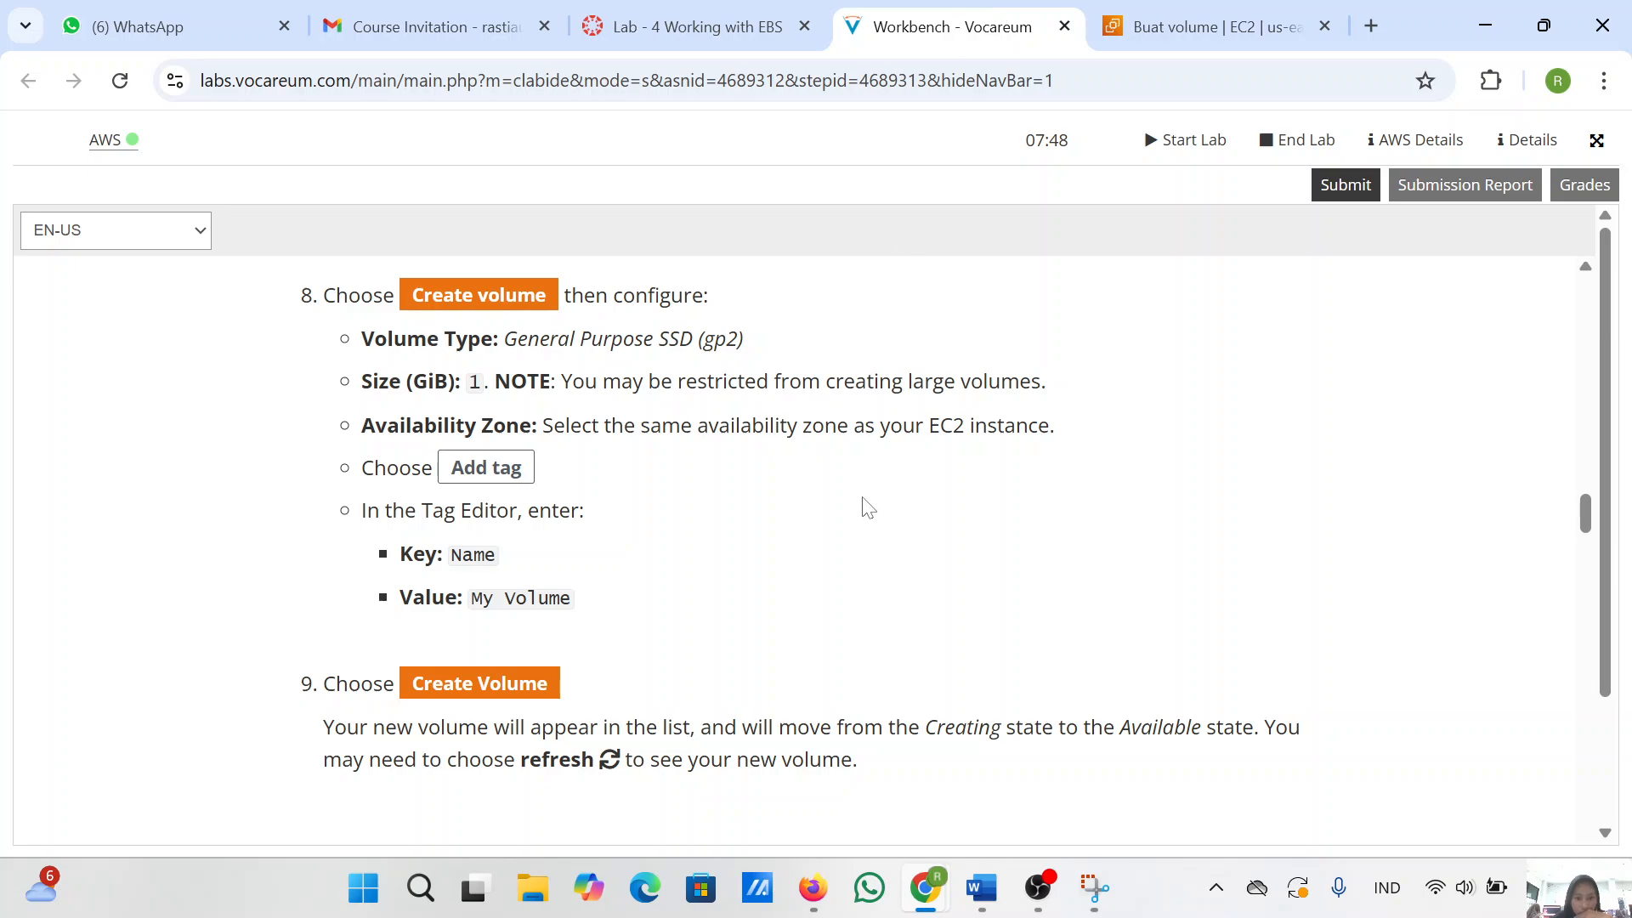
pyautogui.scroll(-1, 867, 508)
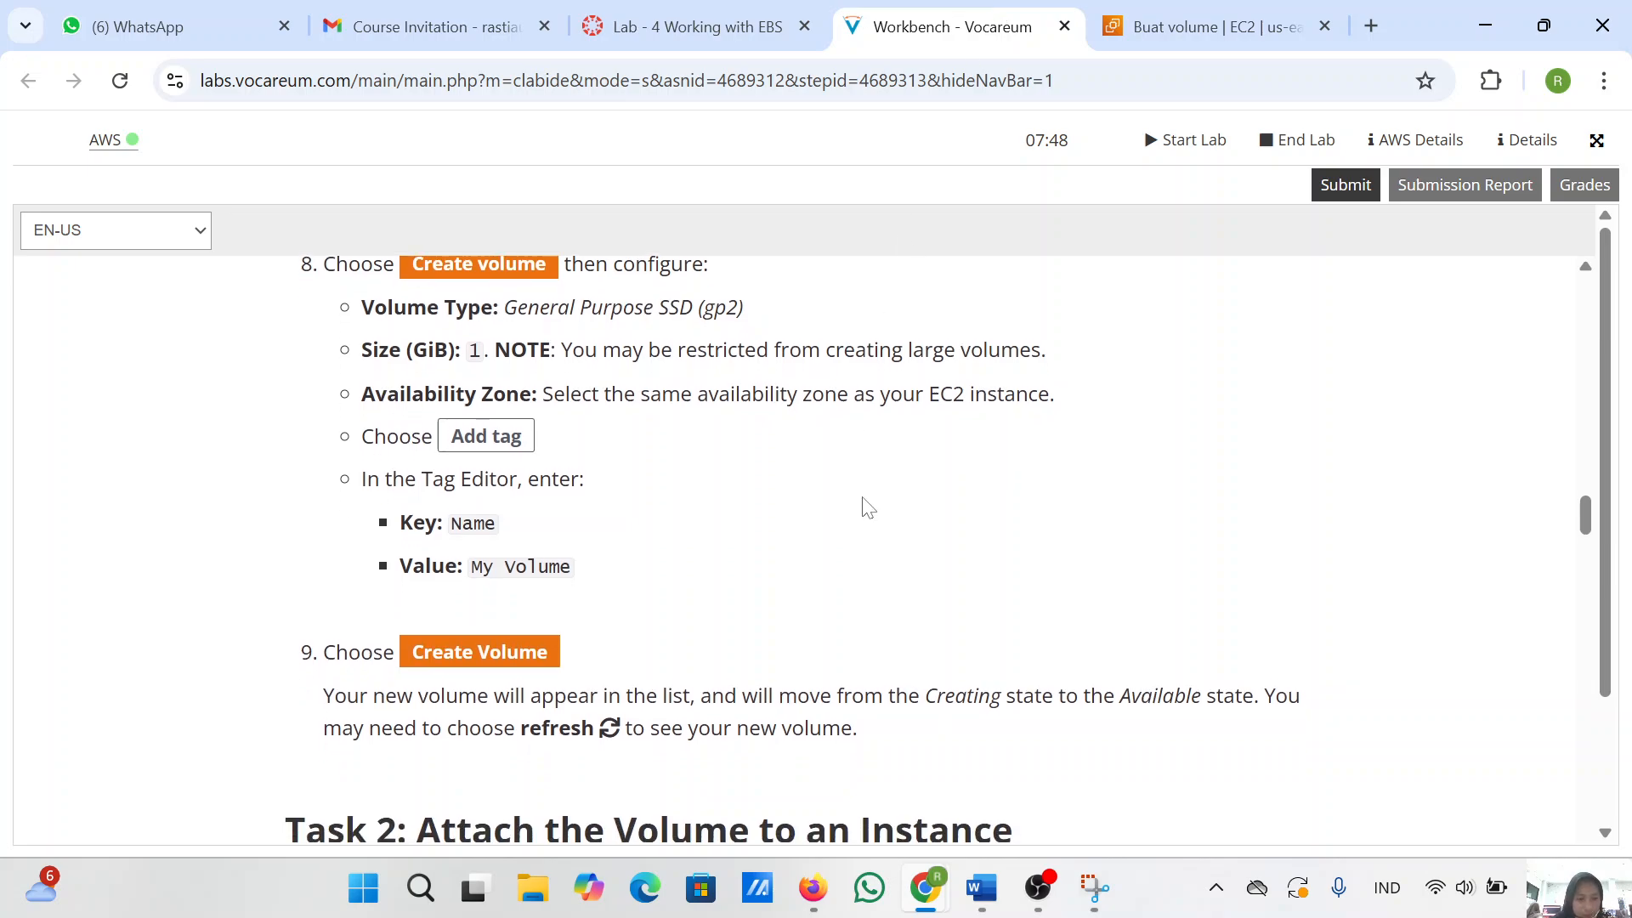
pyautogui.click(1180, 19)
pyautogui.scroll(-7, 731, 493)
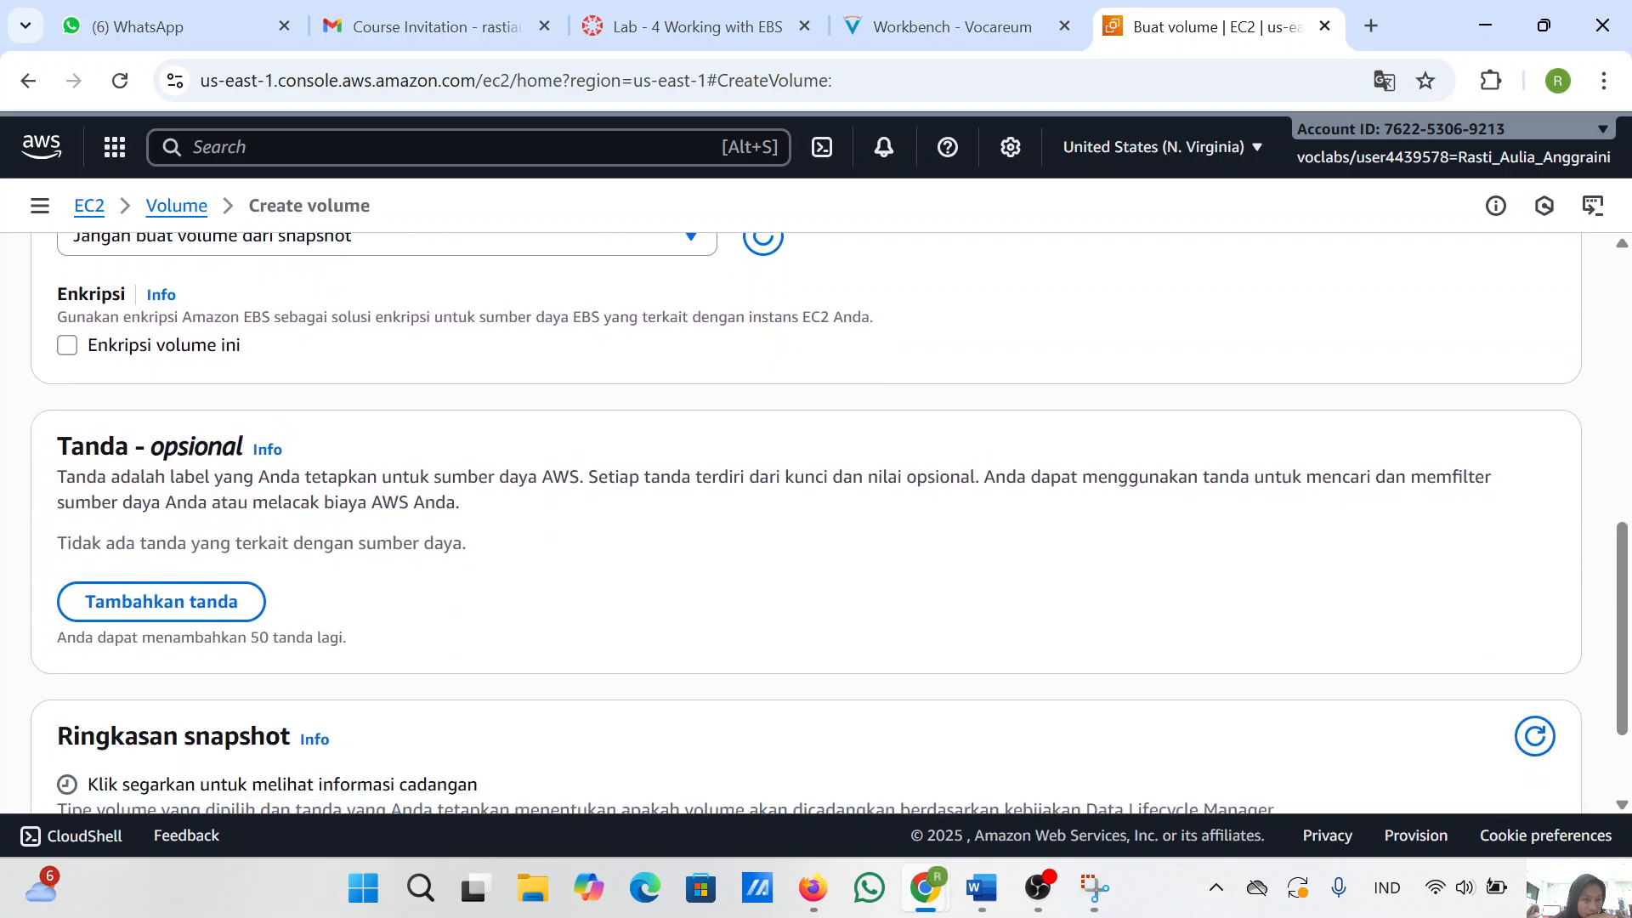
pyautogui.click(193, 610)
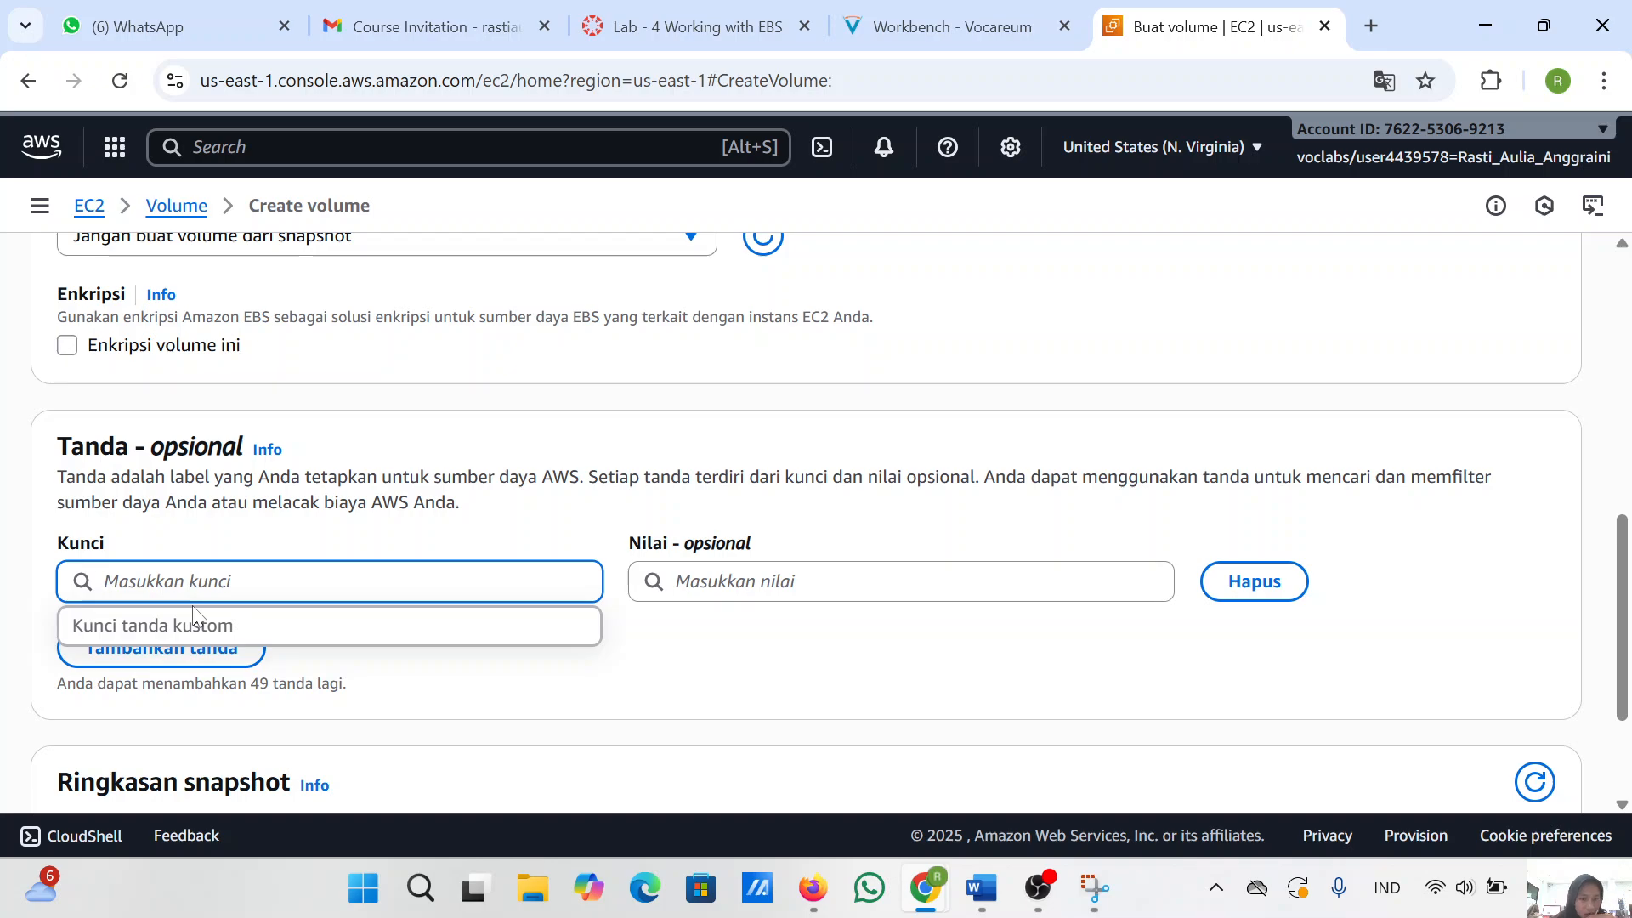
pyautogui.click(913, 6)
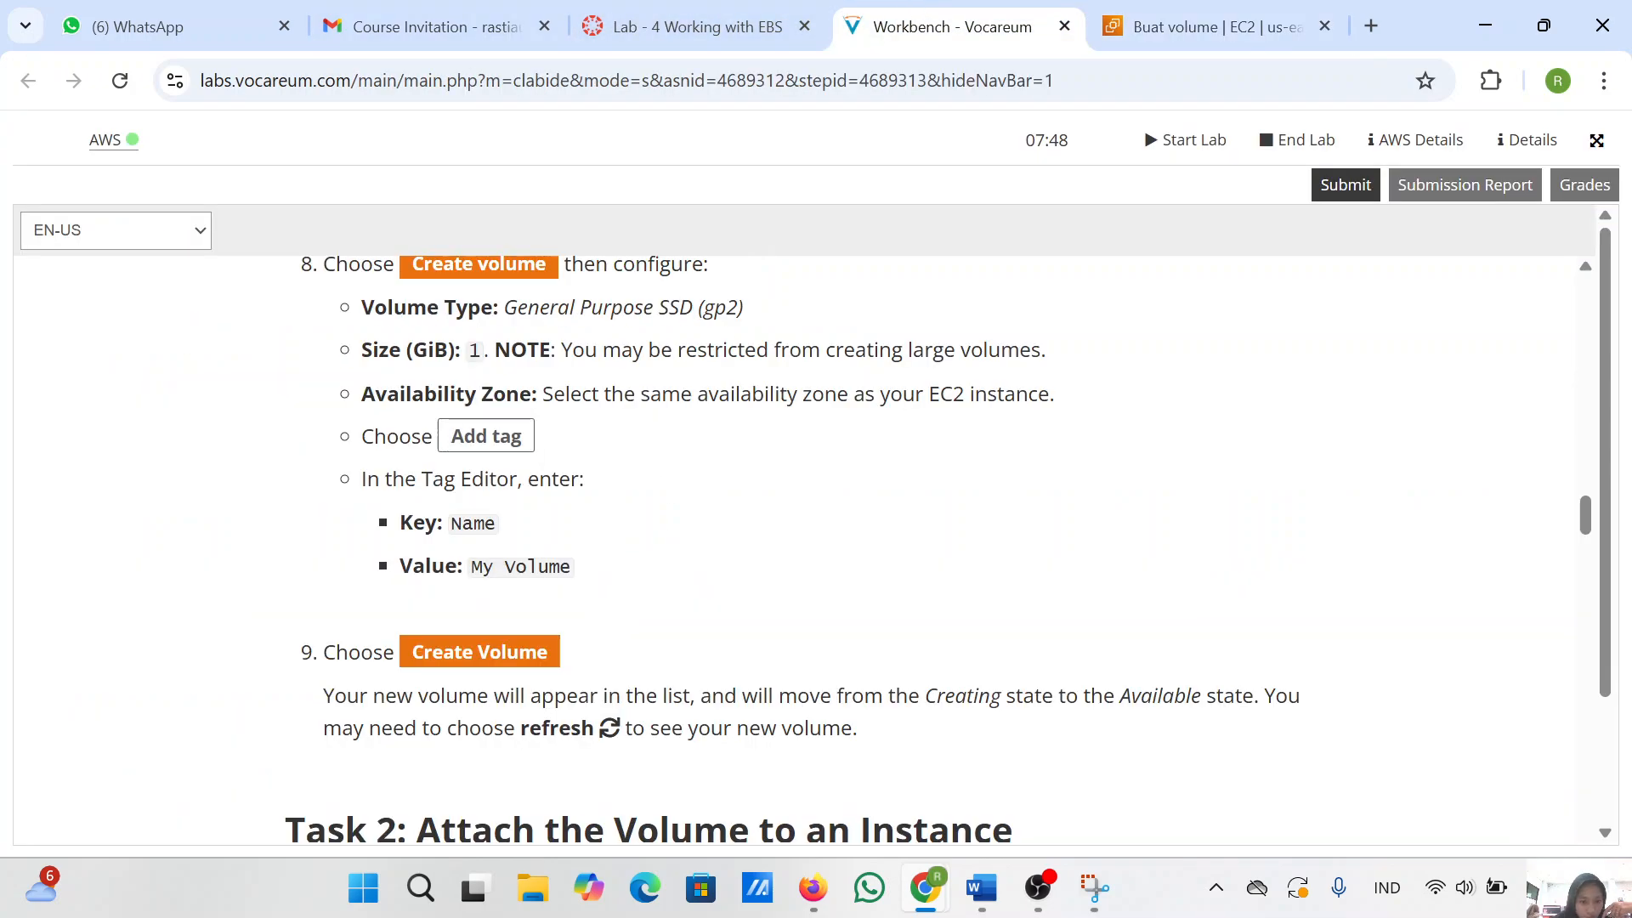
pyautogui.click(1207, 26)
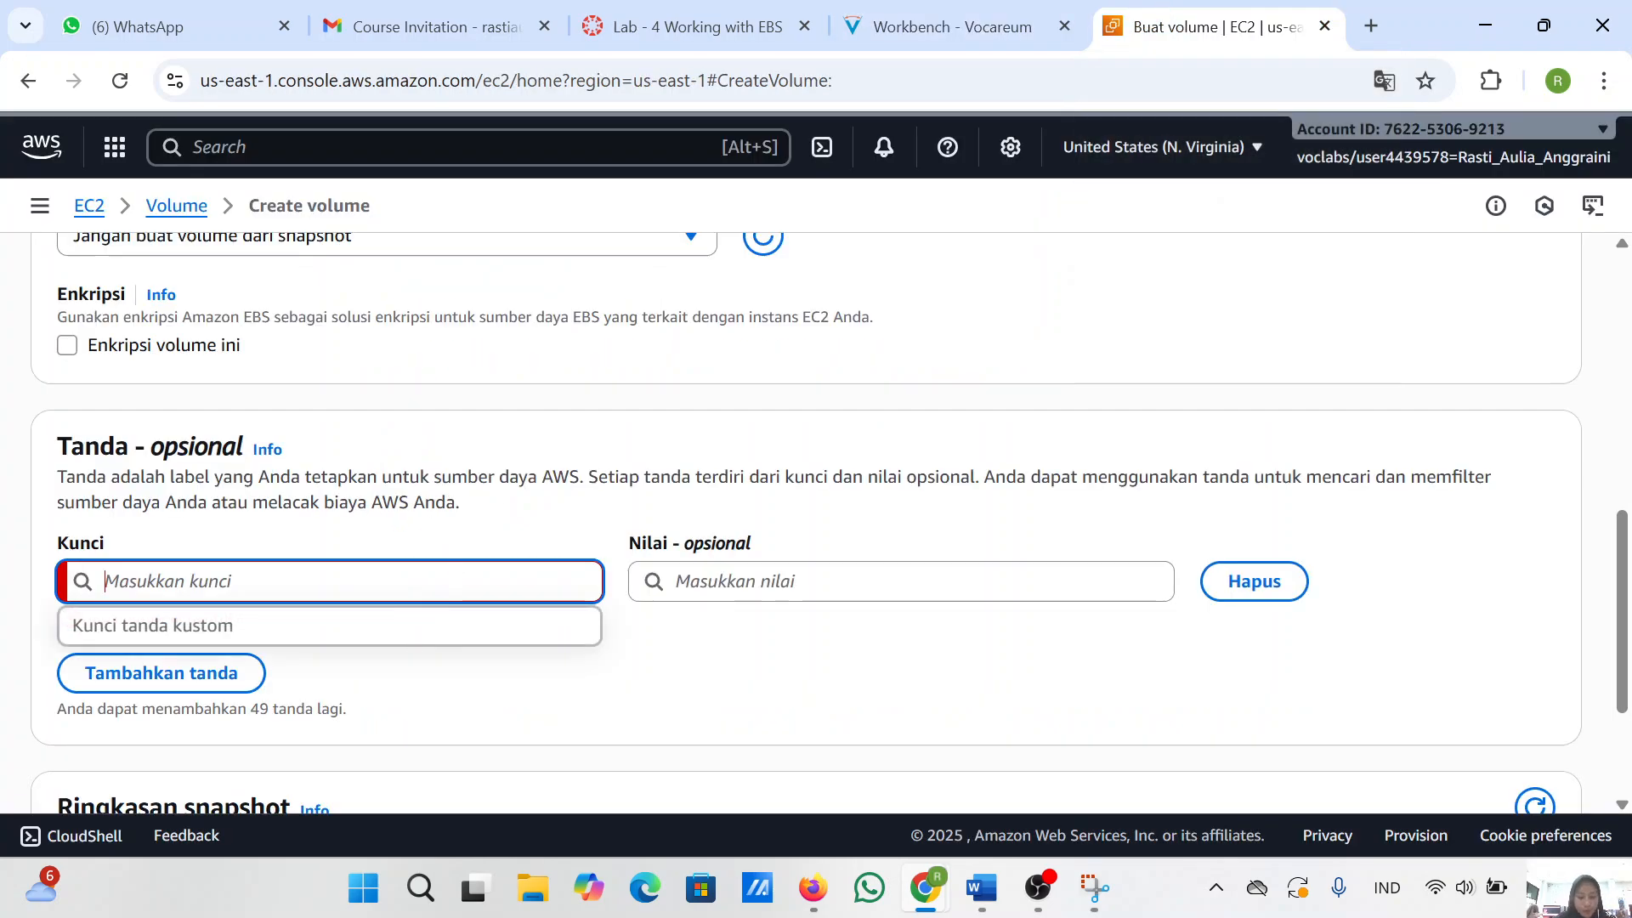
pyautogui.write('nA')
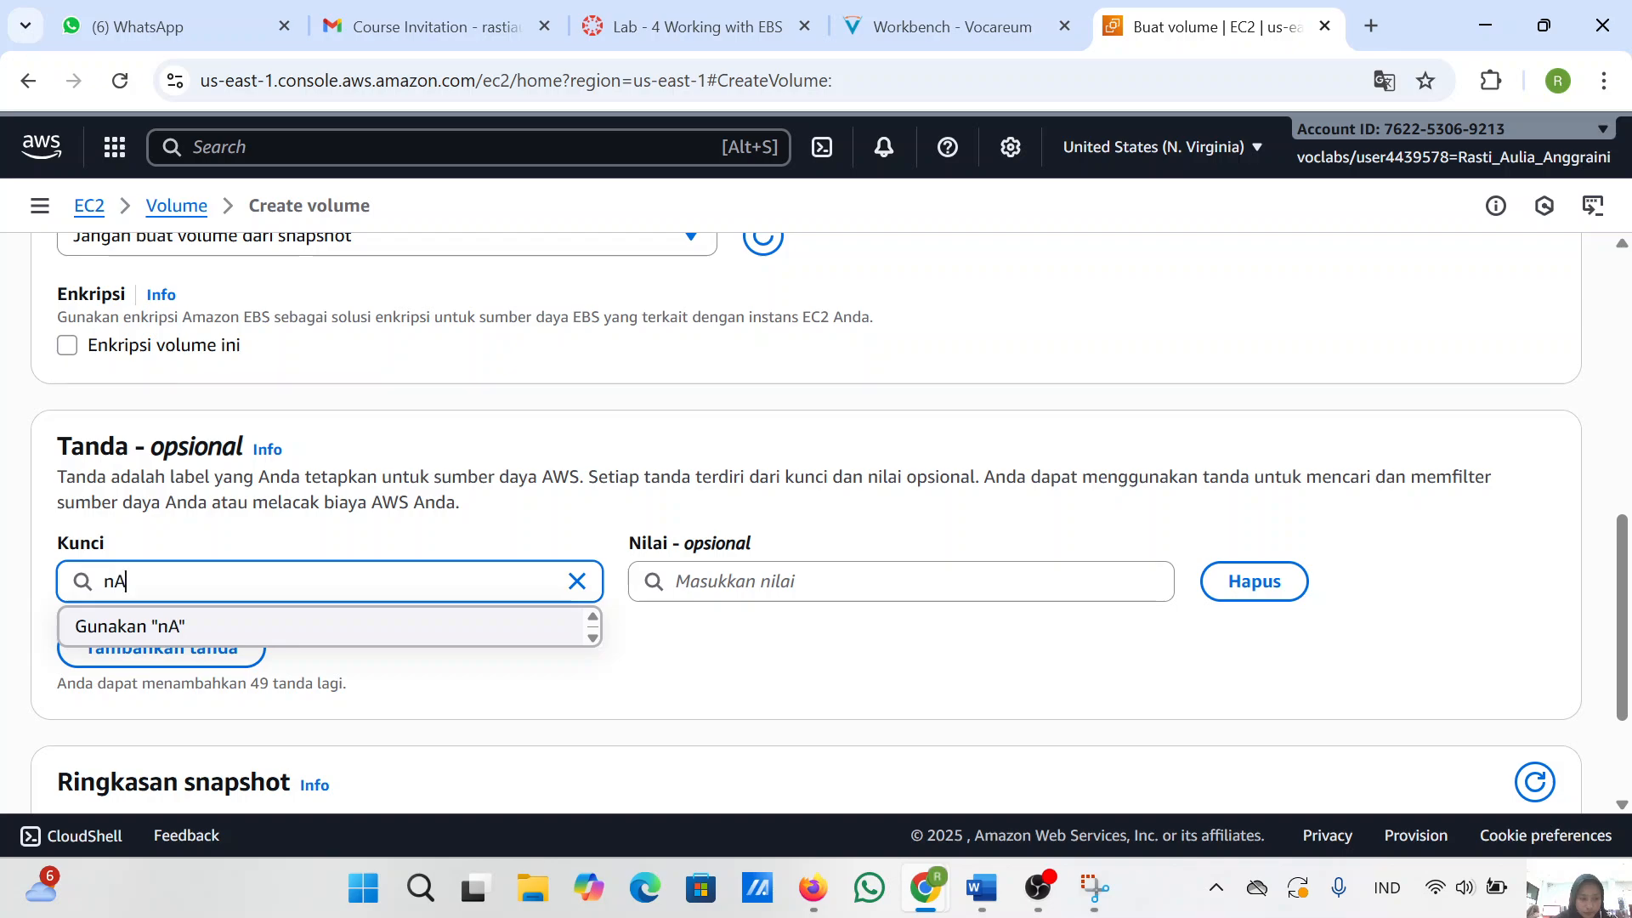
pyautogui.press('BackSpace')
pyautogui.write('Name')
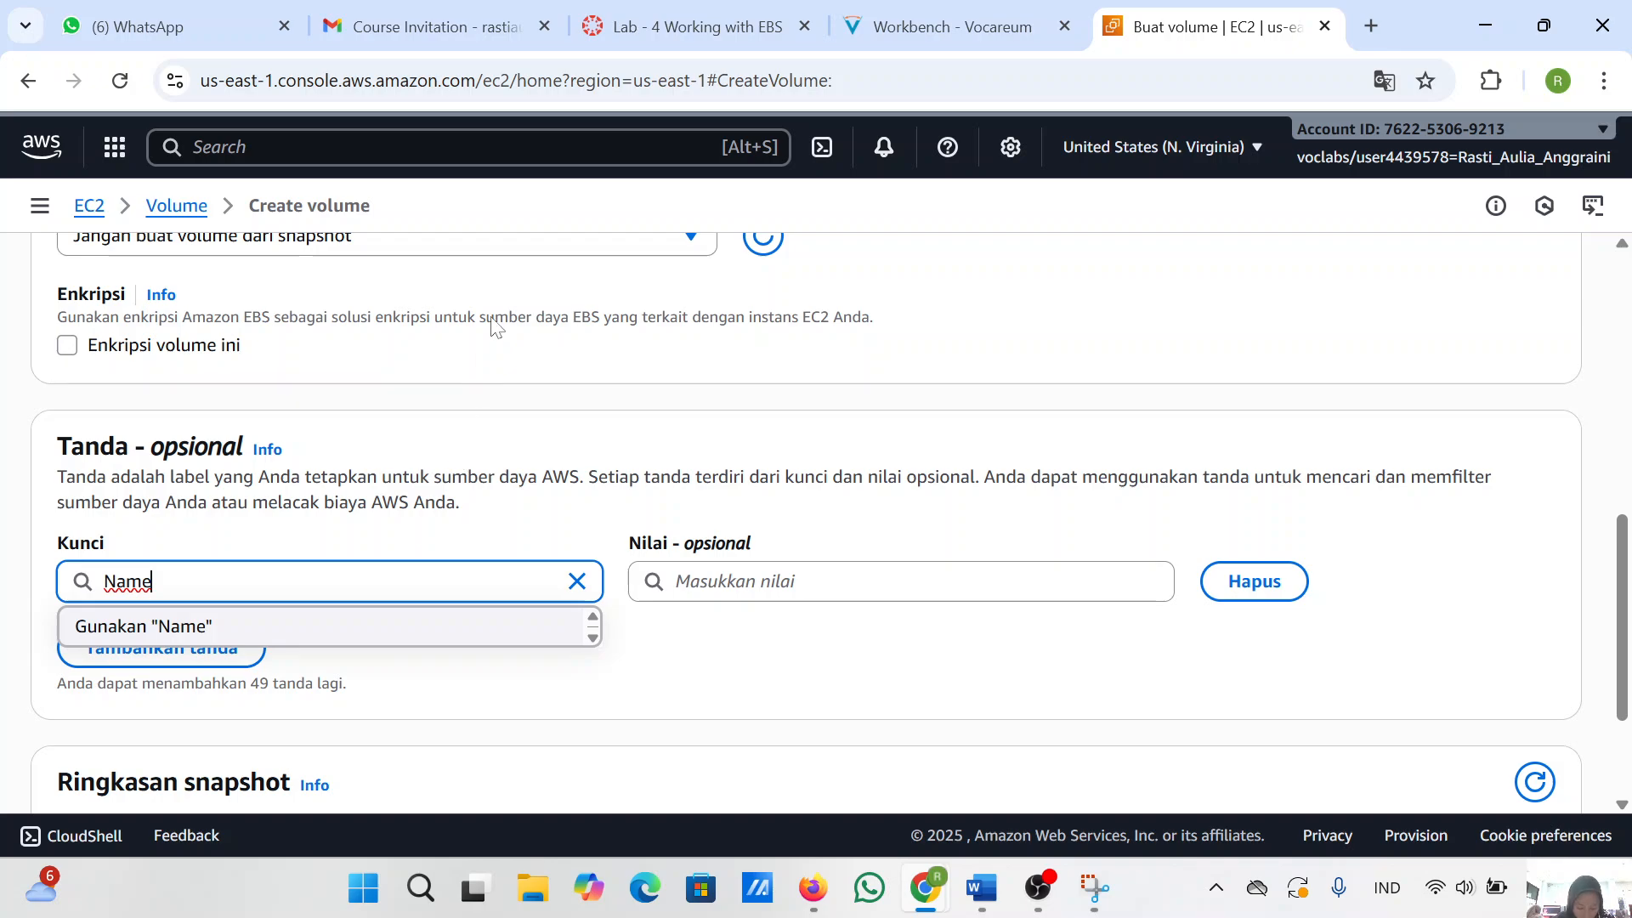
# - Check the required tag value in the lab guide, and set the Name tag's value to My Volume
pyautogui.click(947, 16)
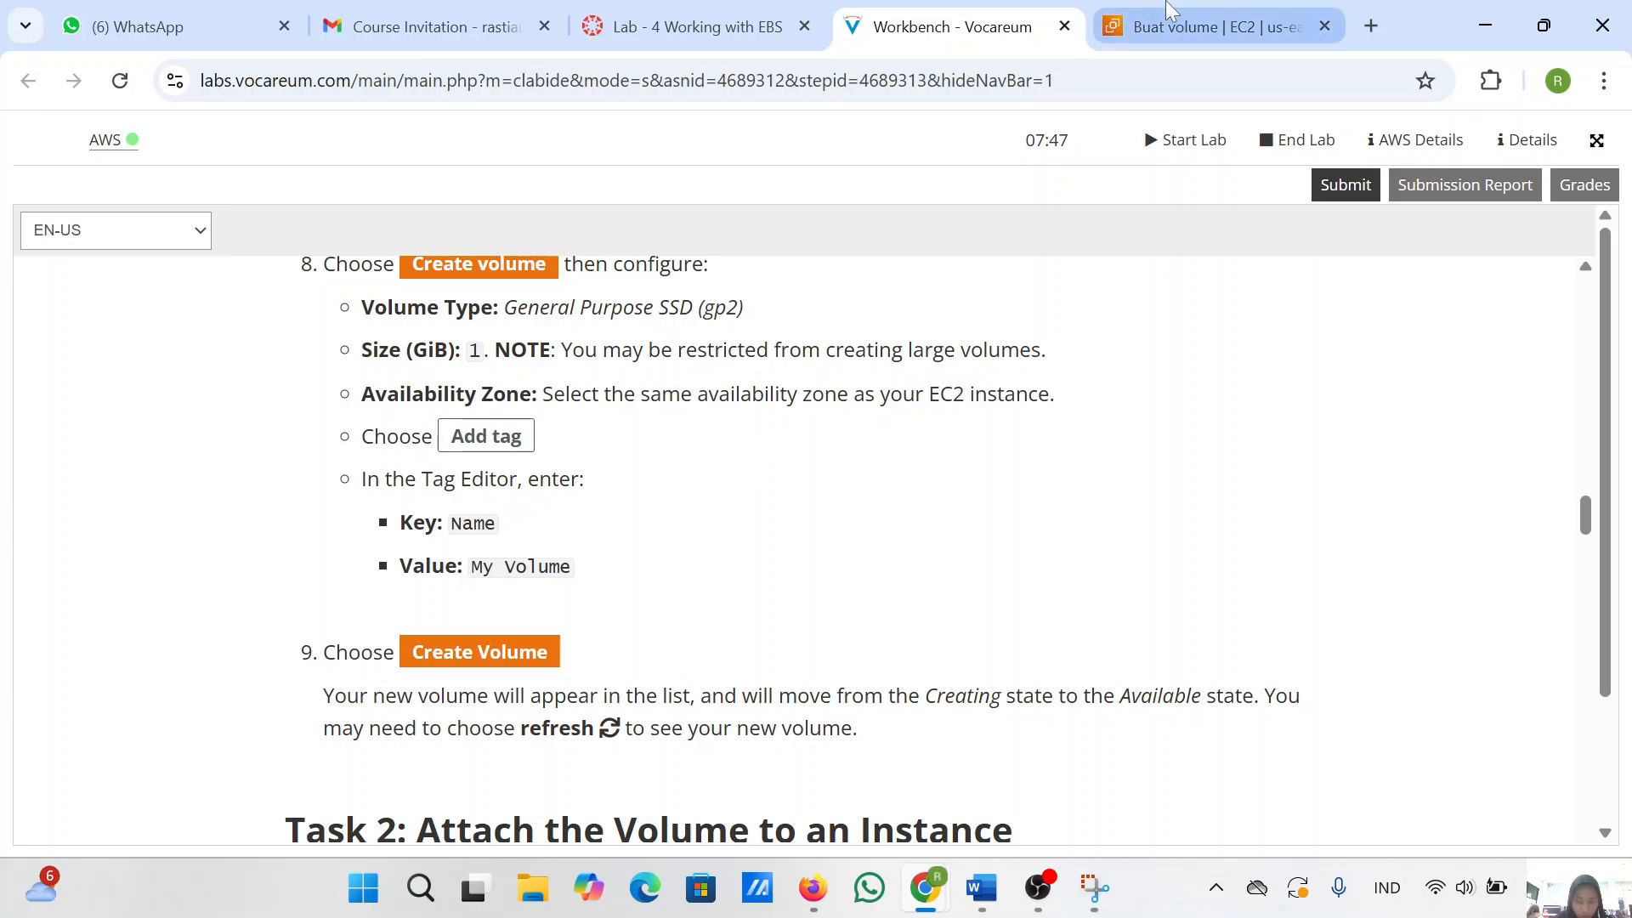
pyautogui.click(1216, 26)
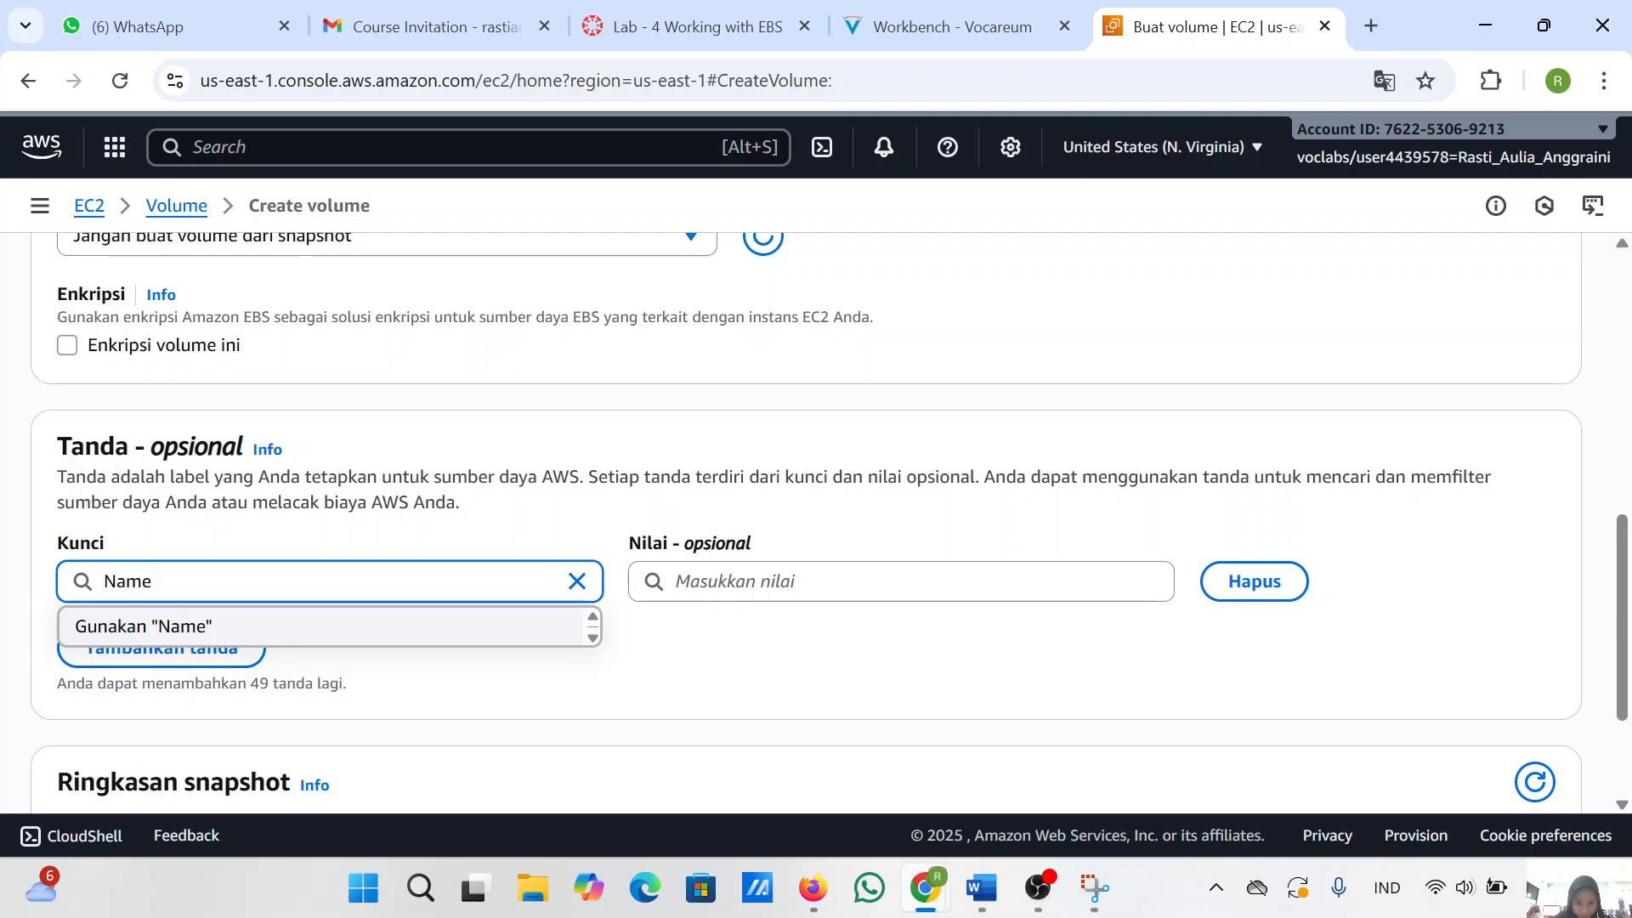
pyautogui.click(869, 581)
pyautogui.write('My ')
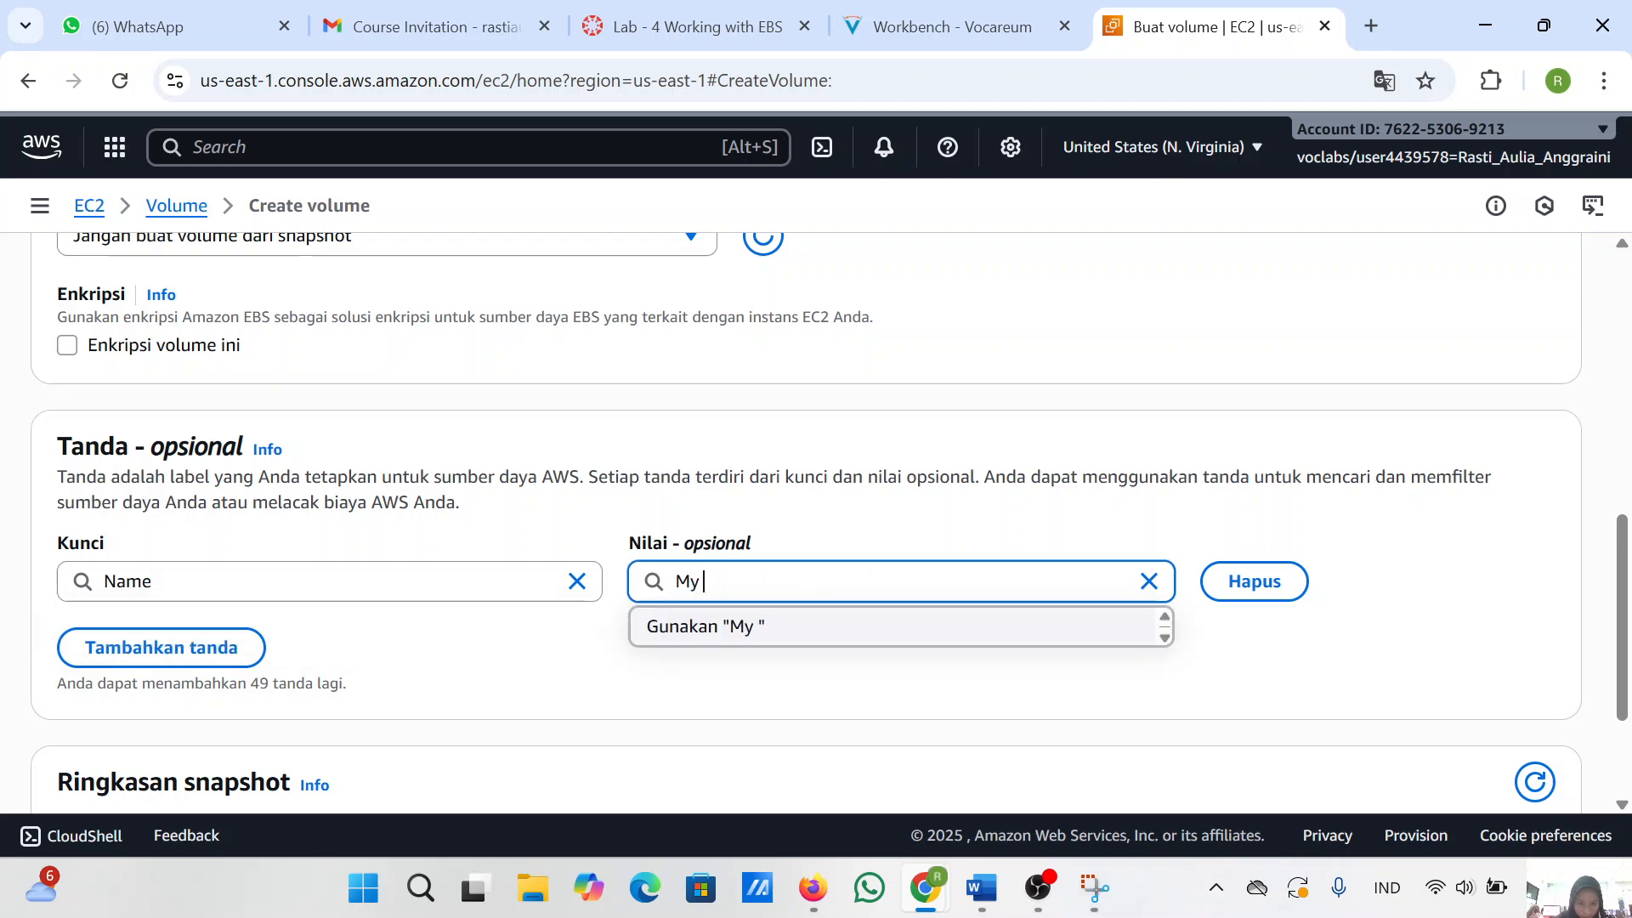
pyautogui.write('Volume')
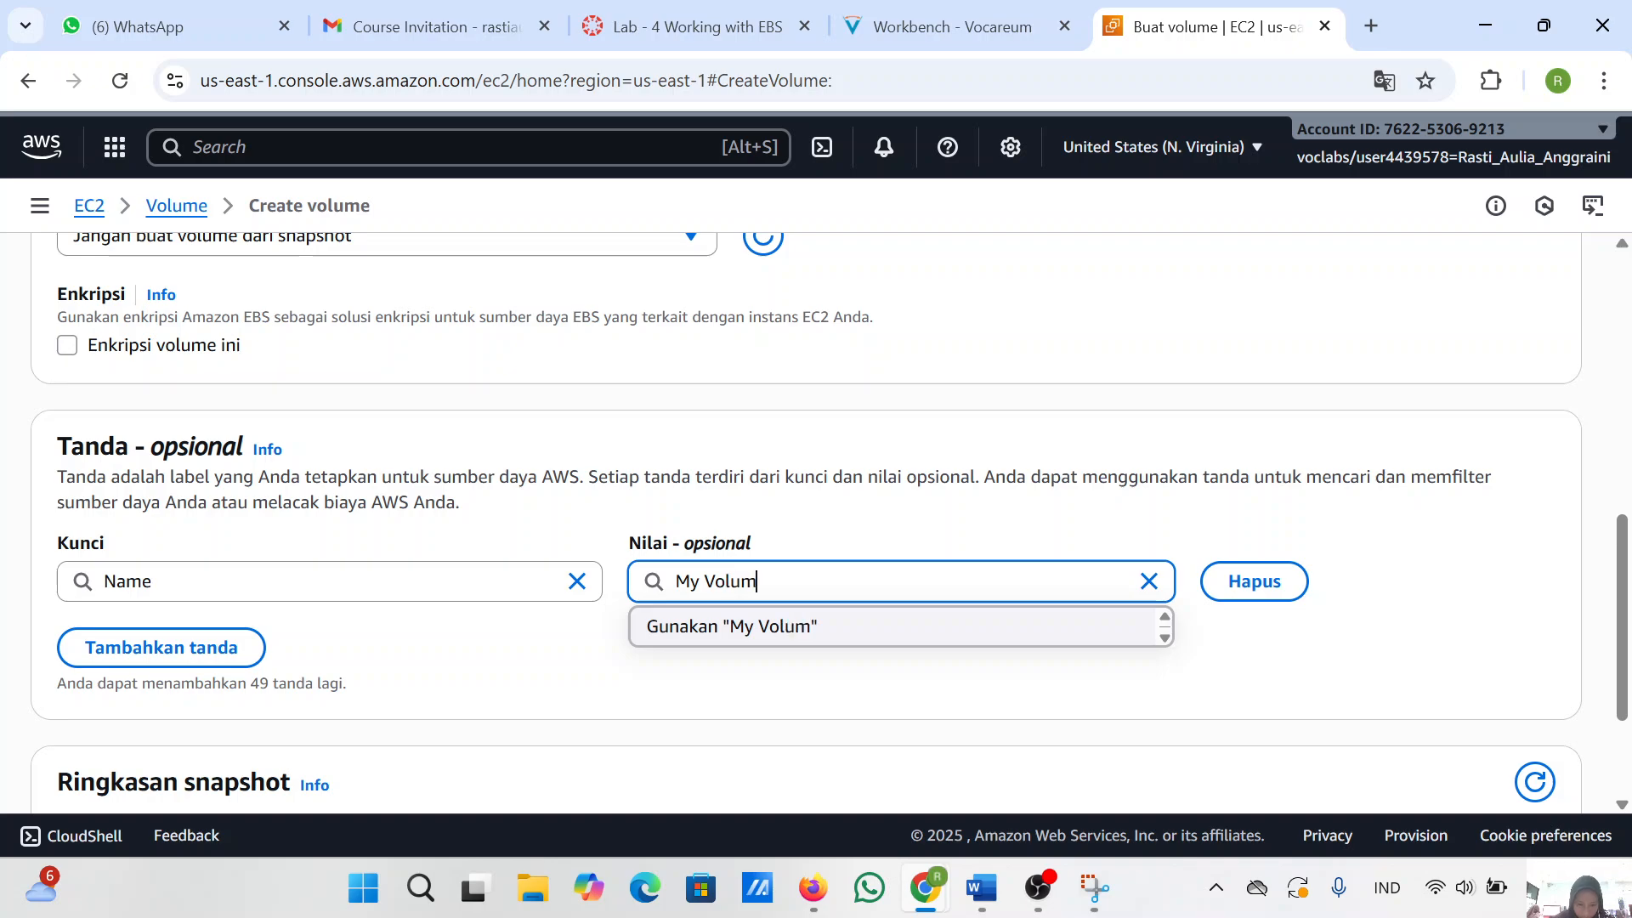
pyautogui.click(969, 707)
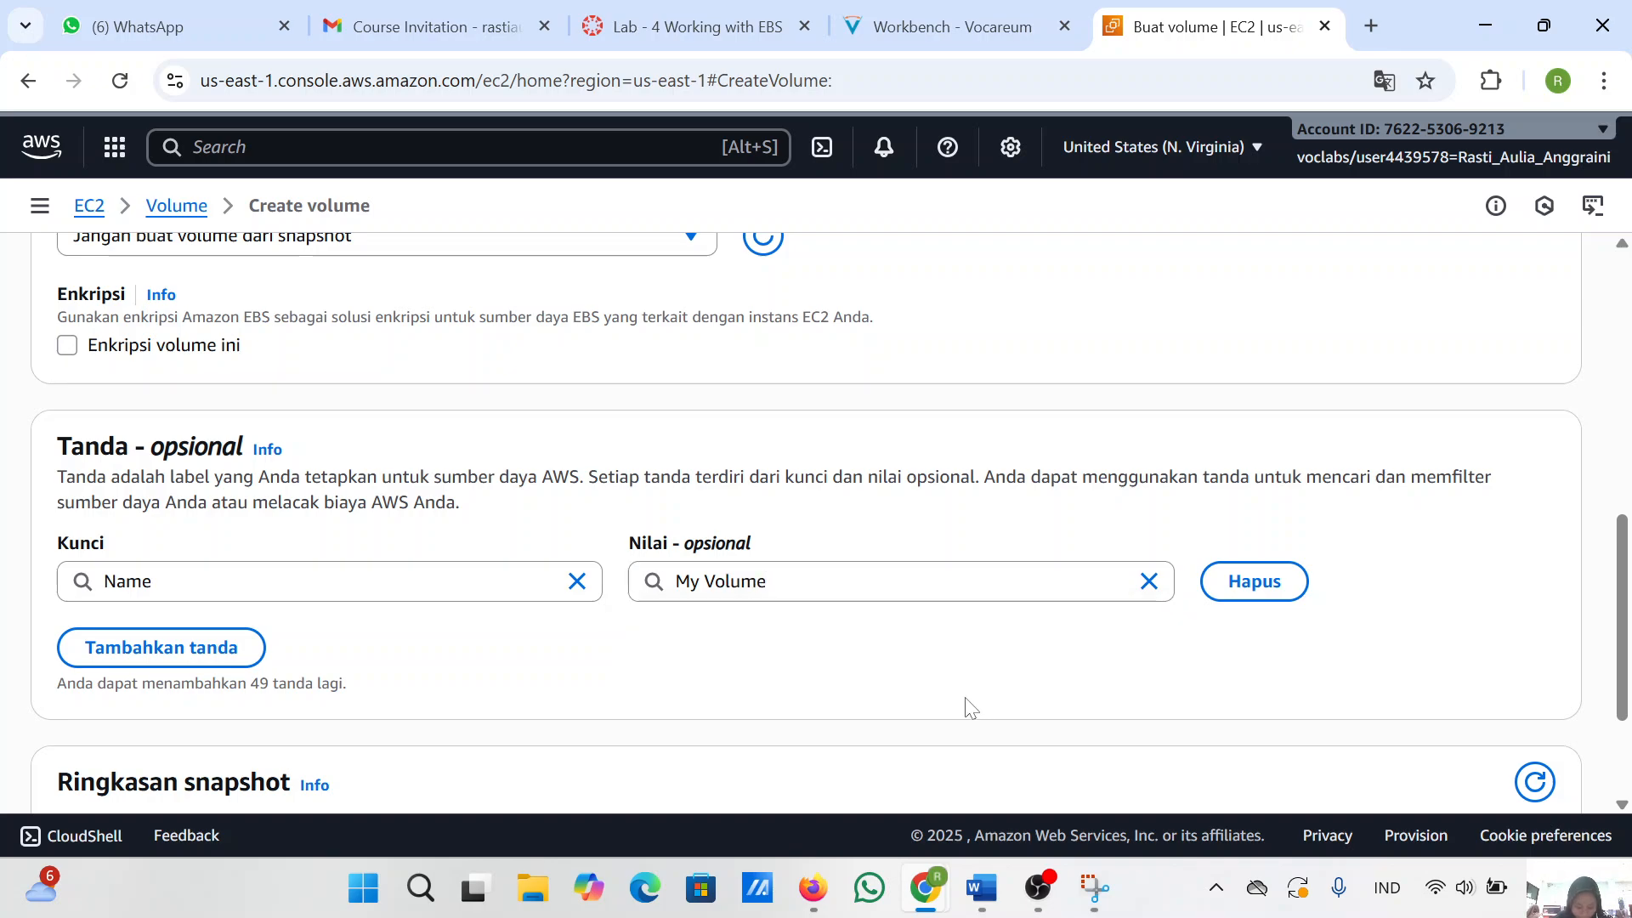
# - Review step 9 of the lab guide, then capture the completed tag section with the Snipping Tool and paste it into the Word document
pyautogui.scroll(-2, 970, 707)
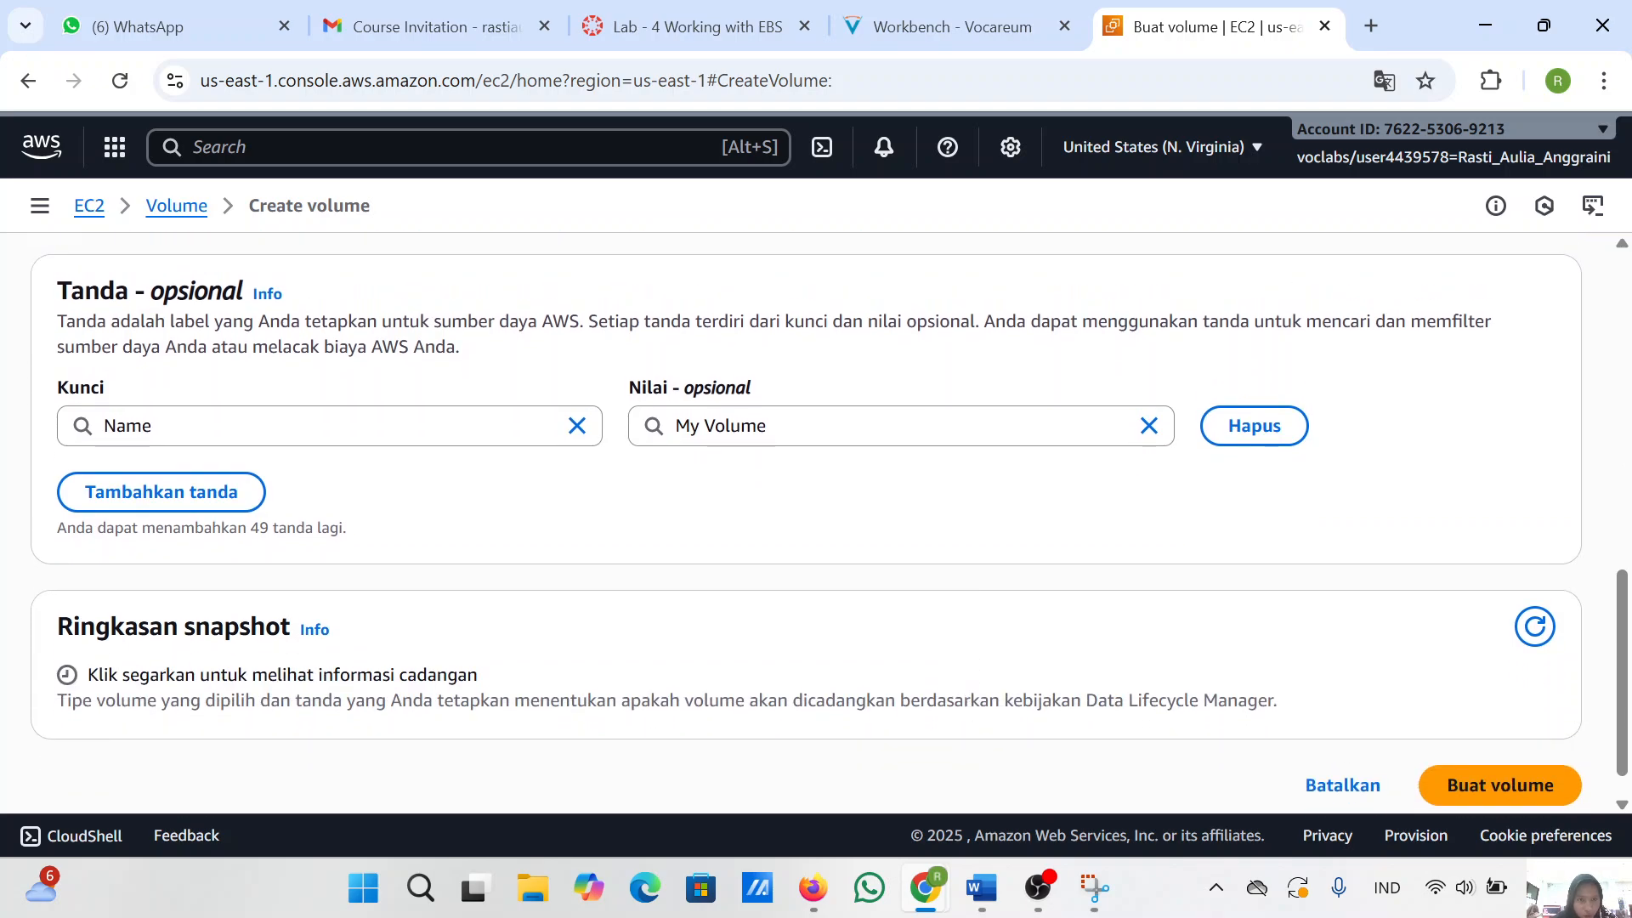
pyautogui.click(944, 26)
pyautogui.scroll(1, 583, 655)
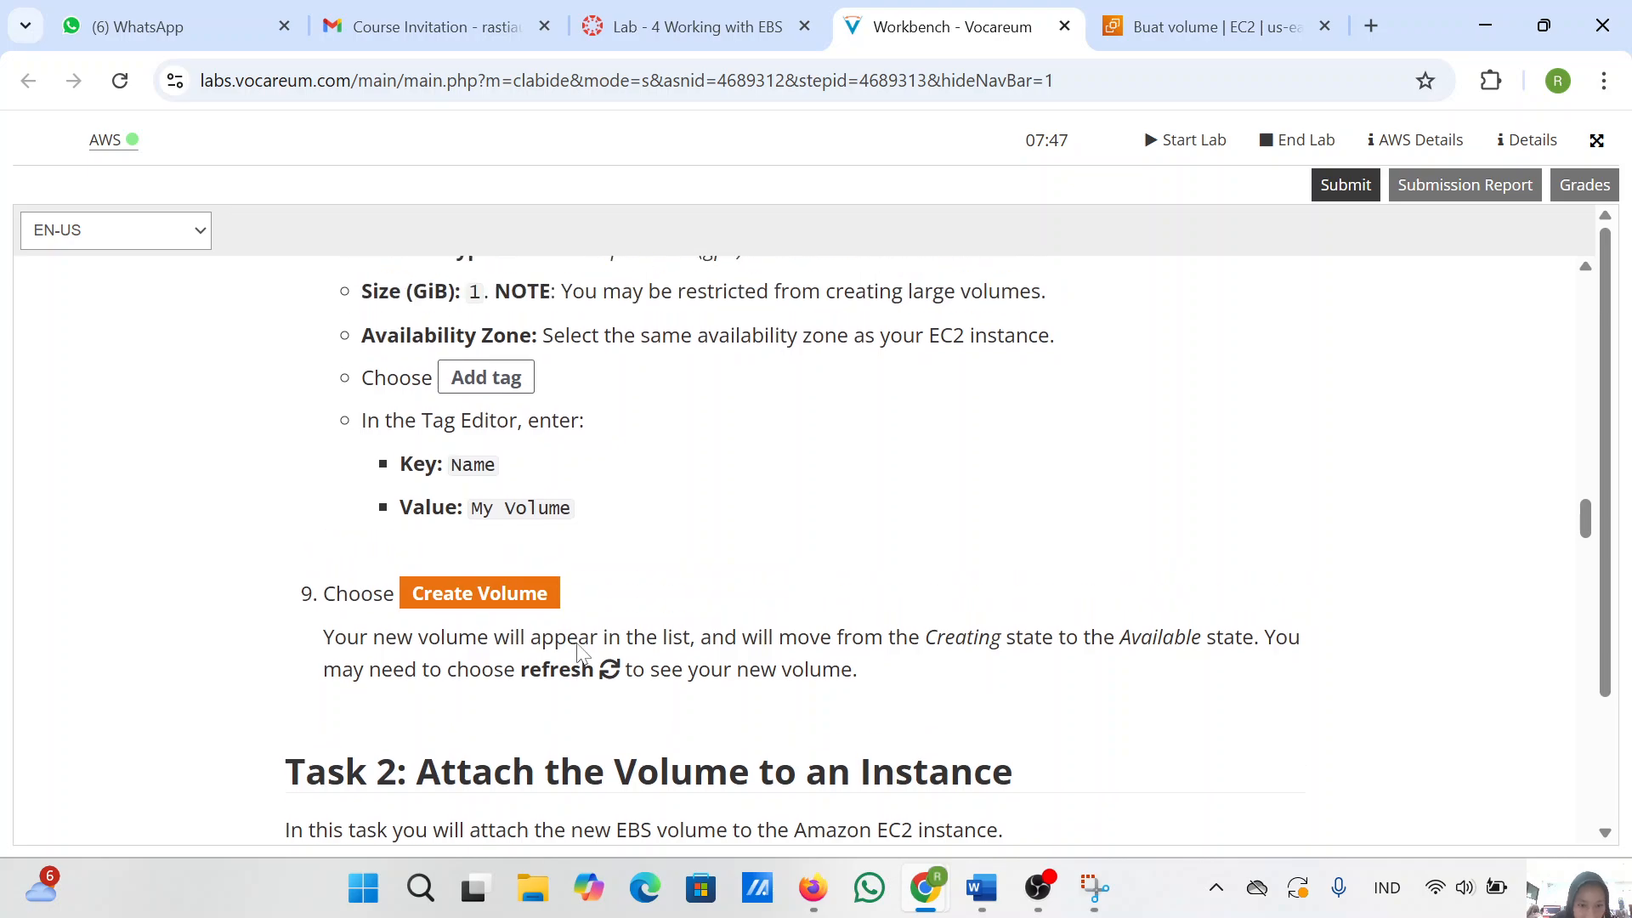
pyautogui.click(1141, 18)
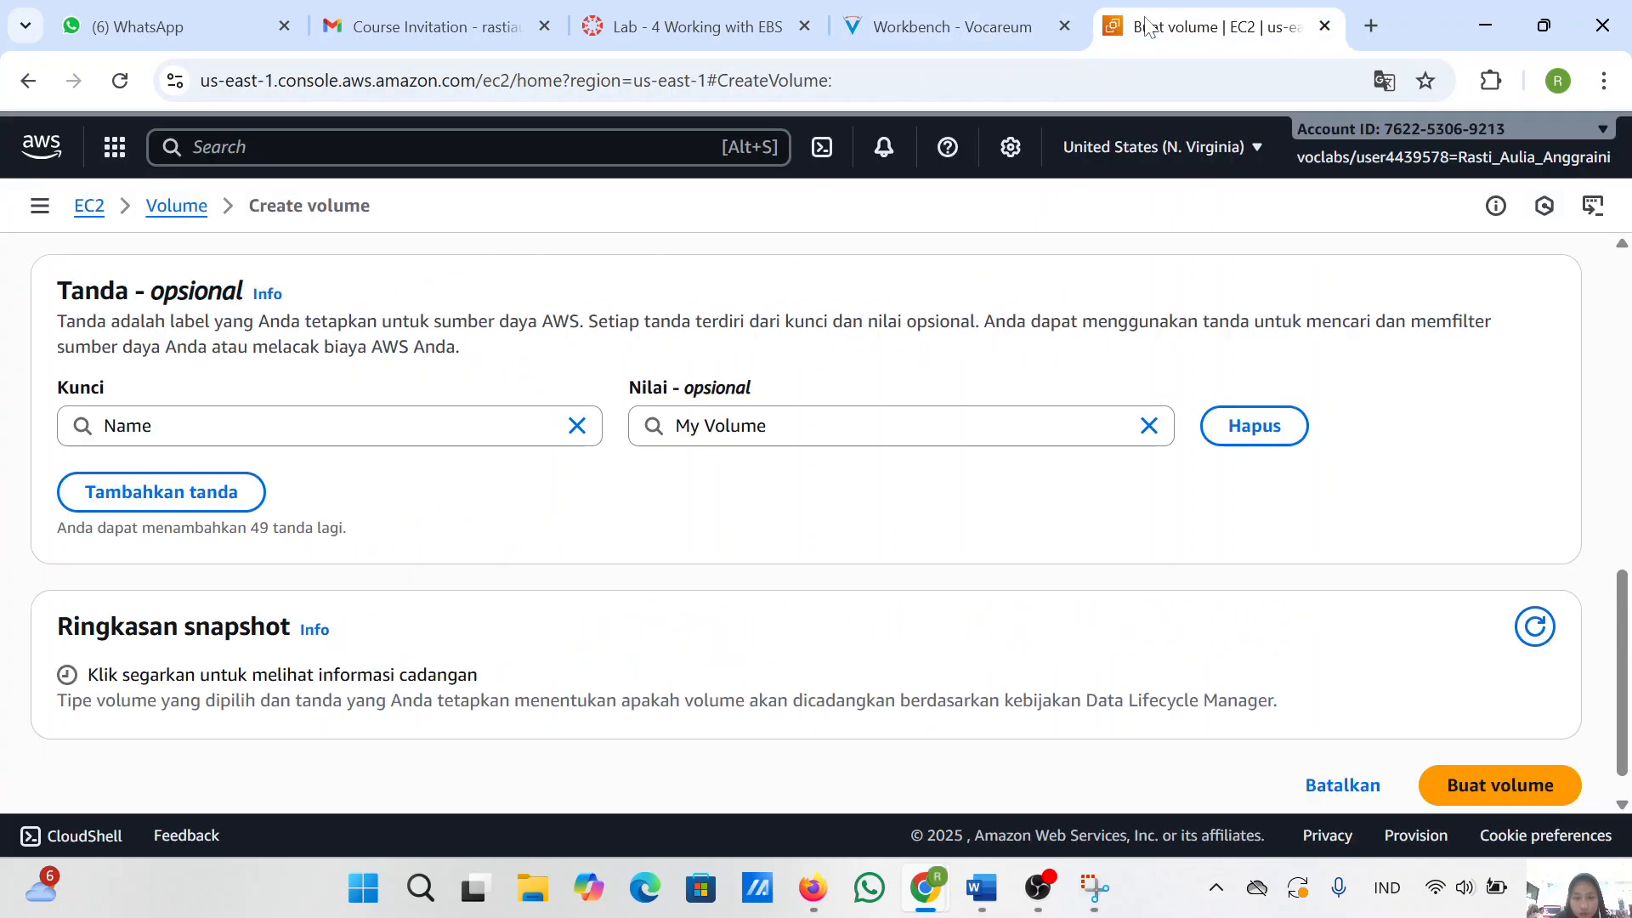
pyautogui.click(1095, 888)
pyautogui.click(529, 178)
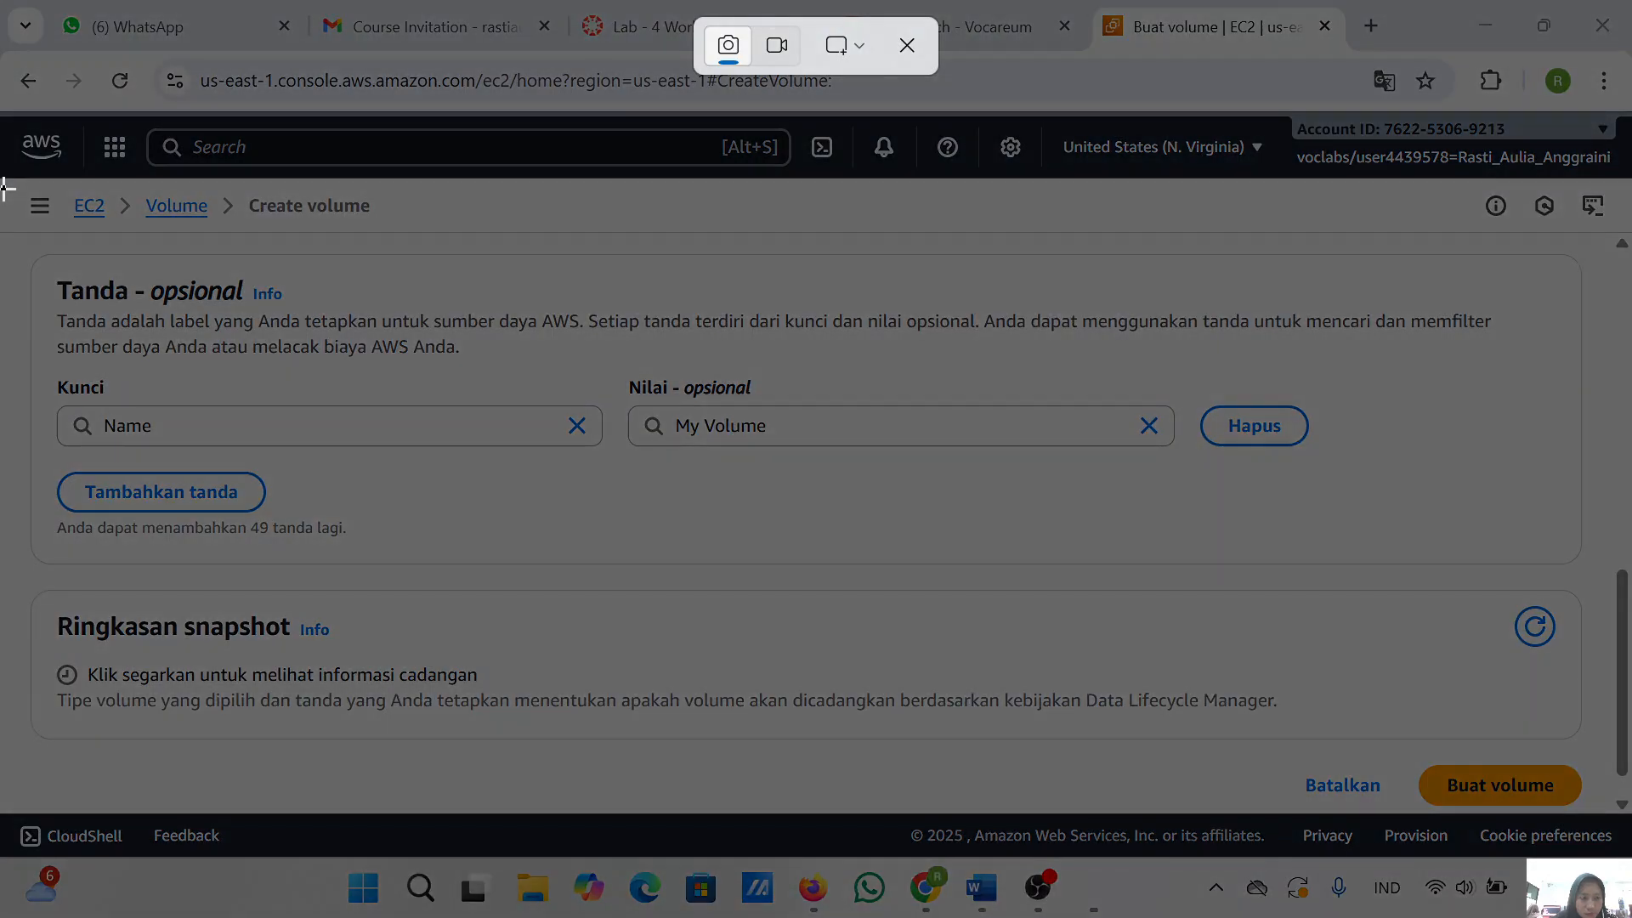
pyautogui.moveTo(3, 183); pyautogui.dragTo(1602, 815)
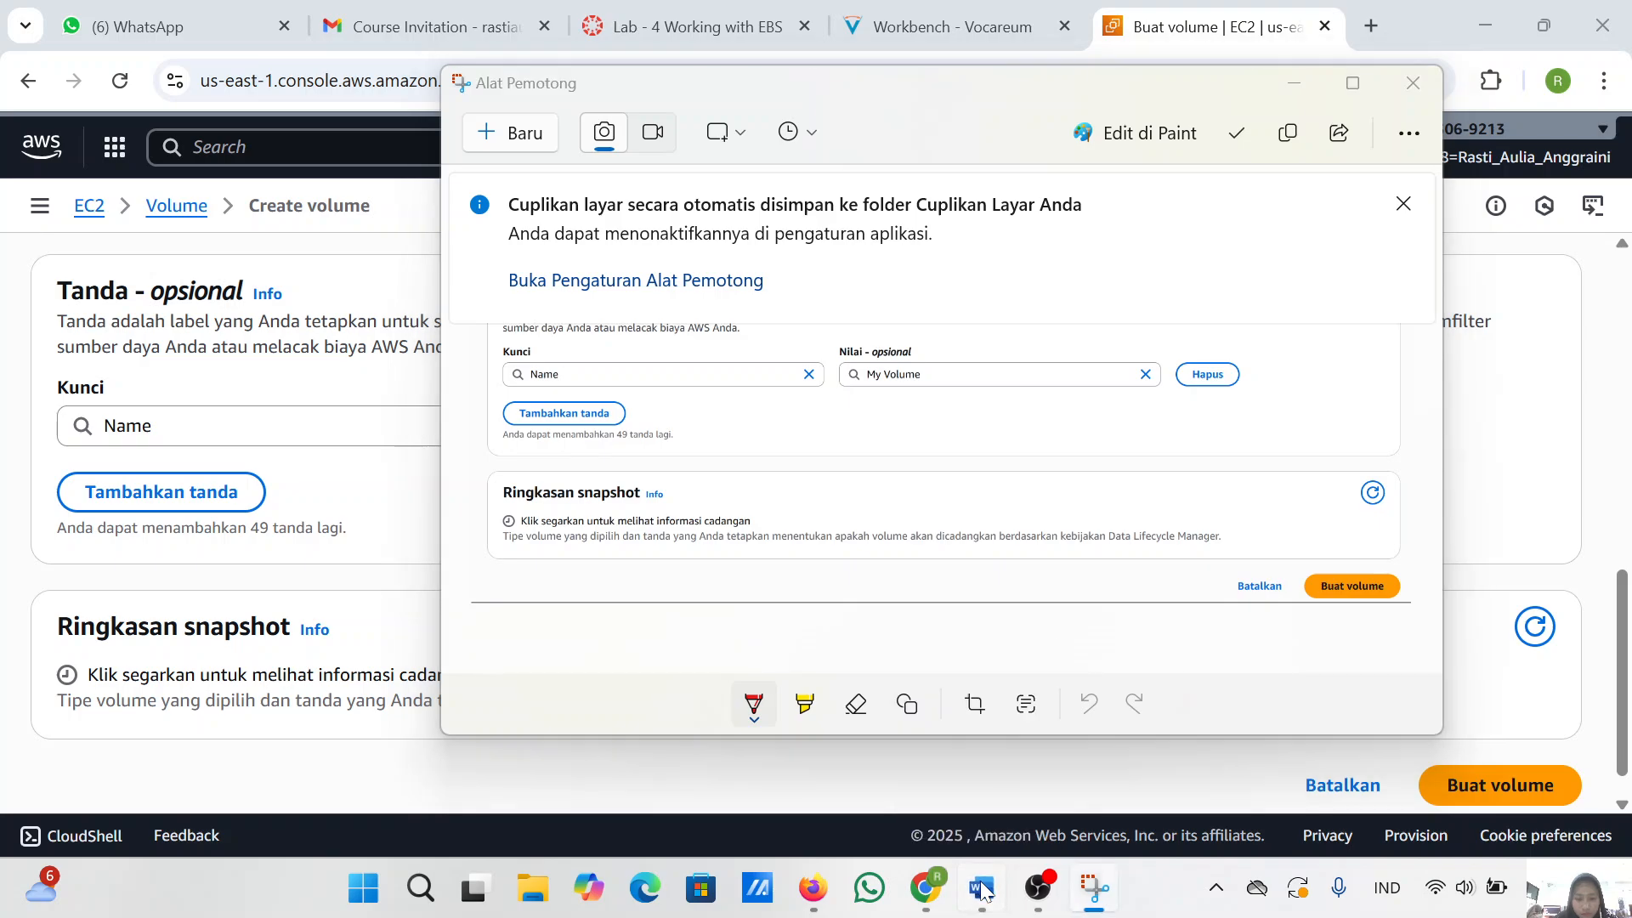
pyautogui.click(982, 889)
pyautogui.hotkey('ctrl', 'v')
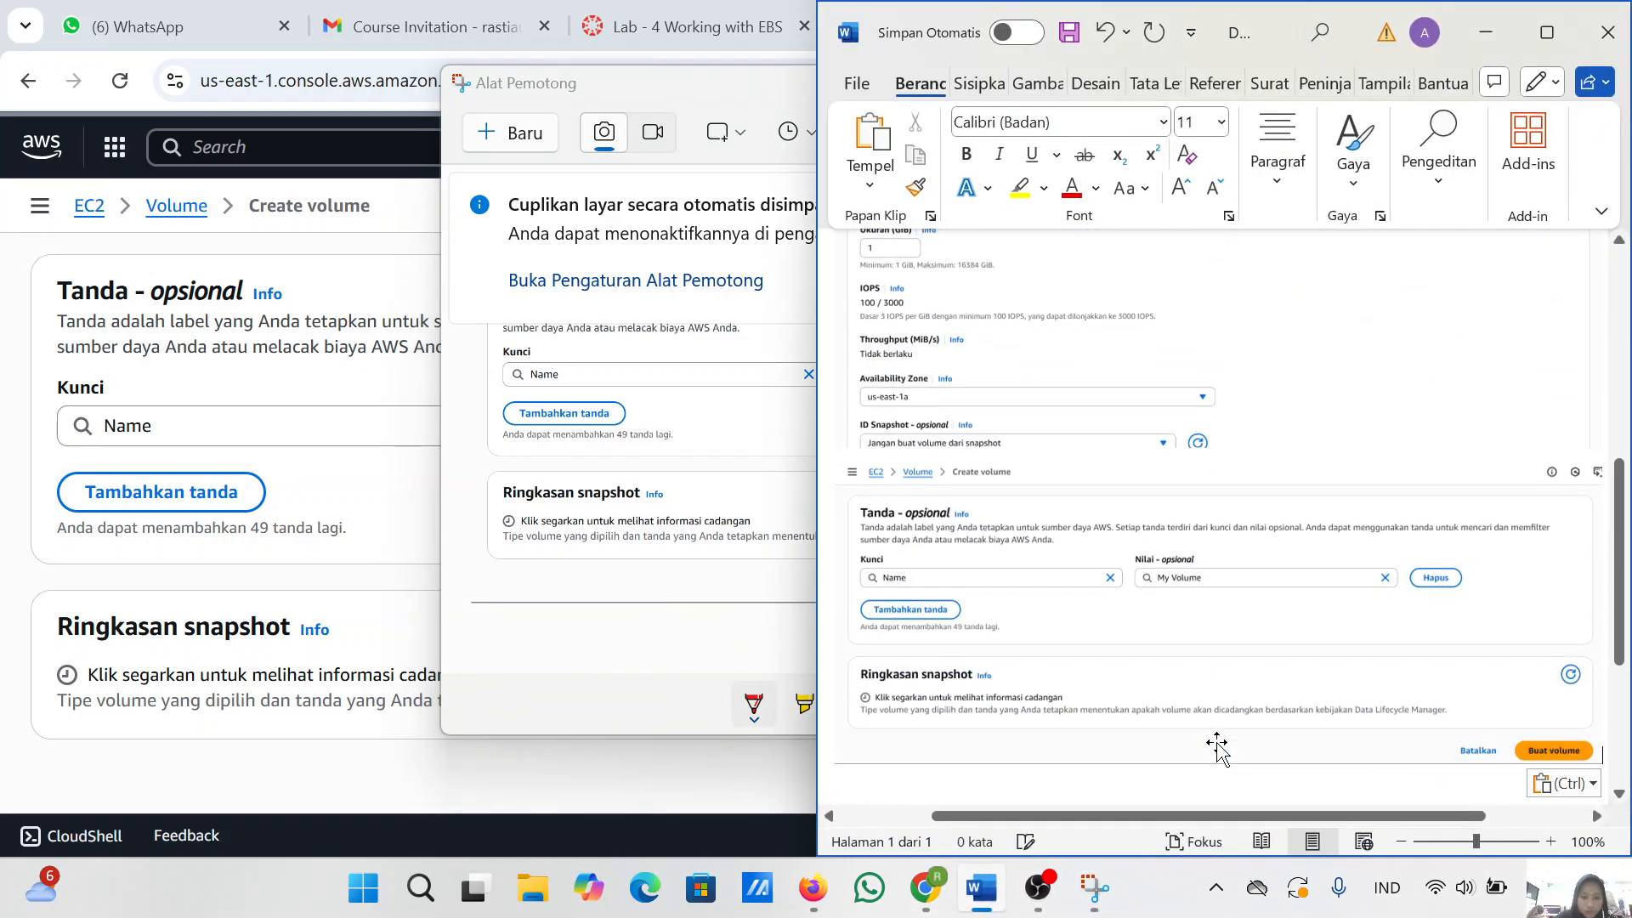
# - Return to the AWS console and create the volume with the configured settings
pyautogui.click(94, 749)
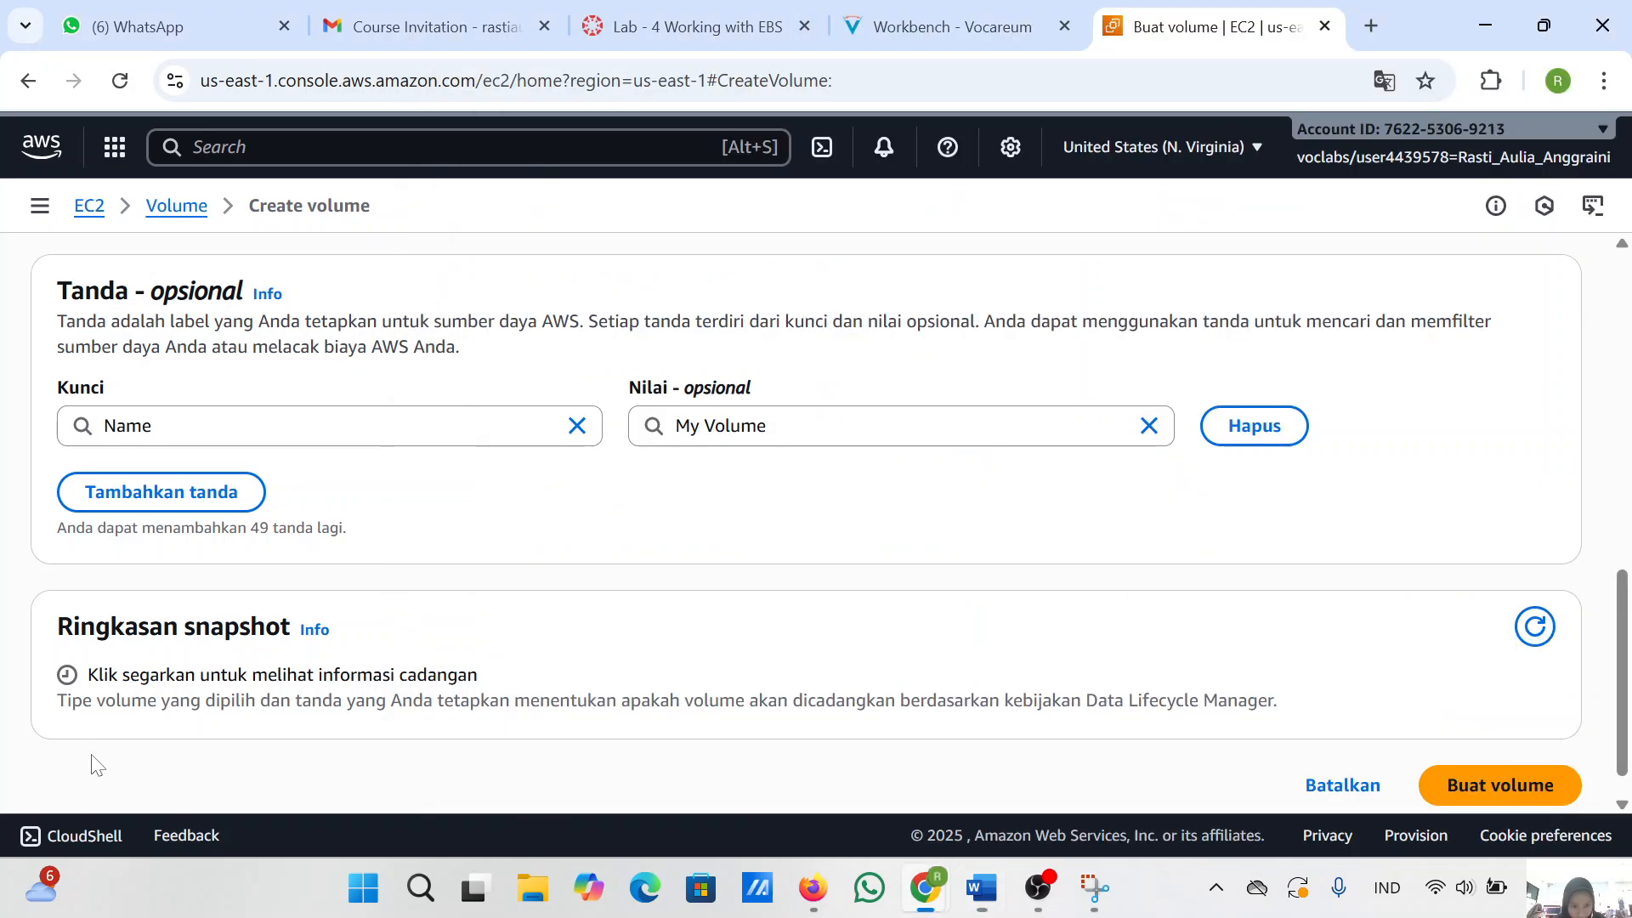
pyautogui.click(1466, 786)
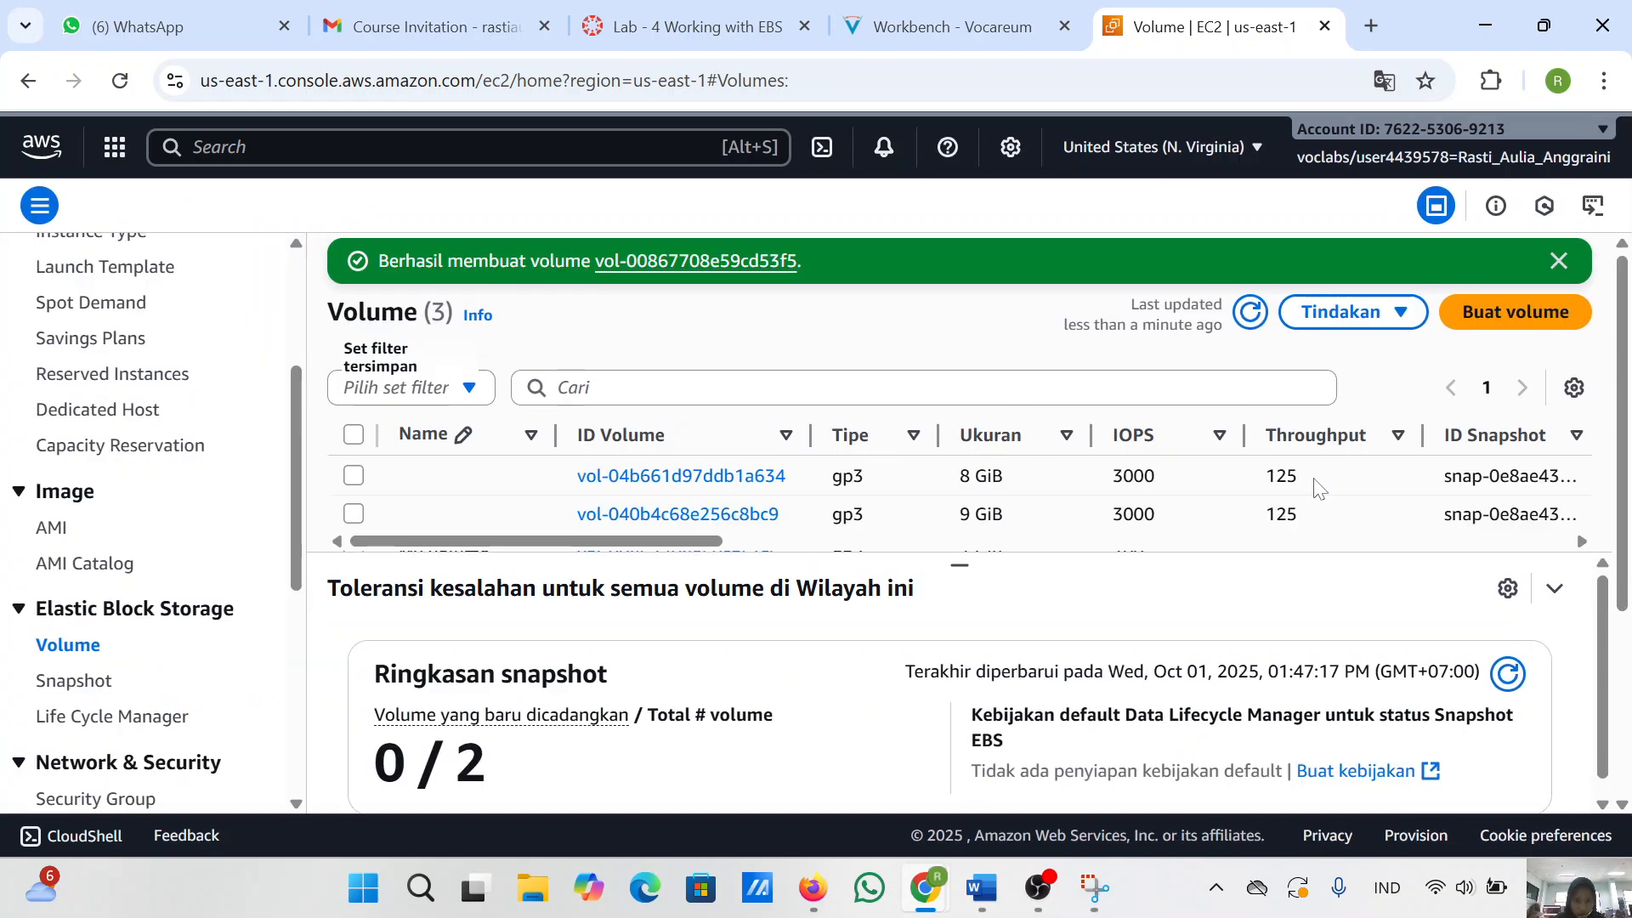
# - Capture the EC2 volume list with the Snipping Tool and paste it below the tag screenshot in the Word document
pyautogui.click(1108, 906)
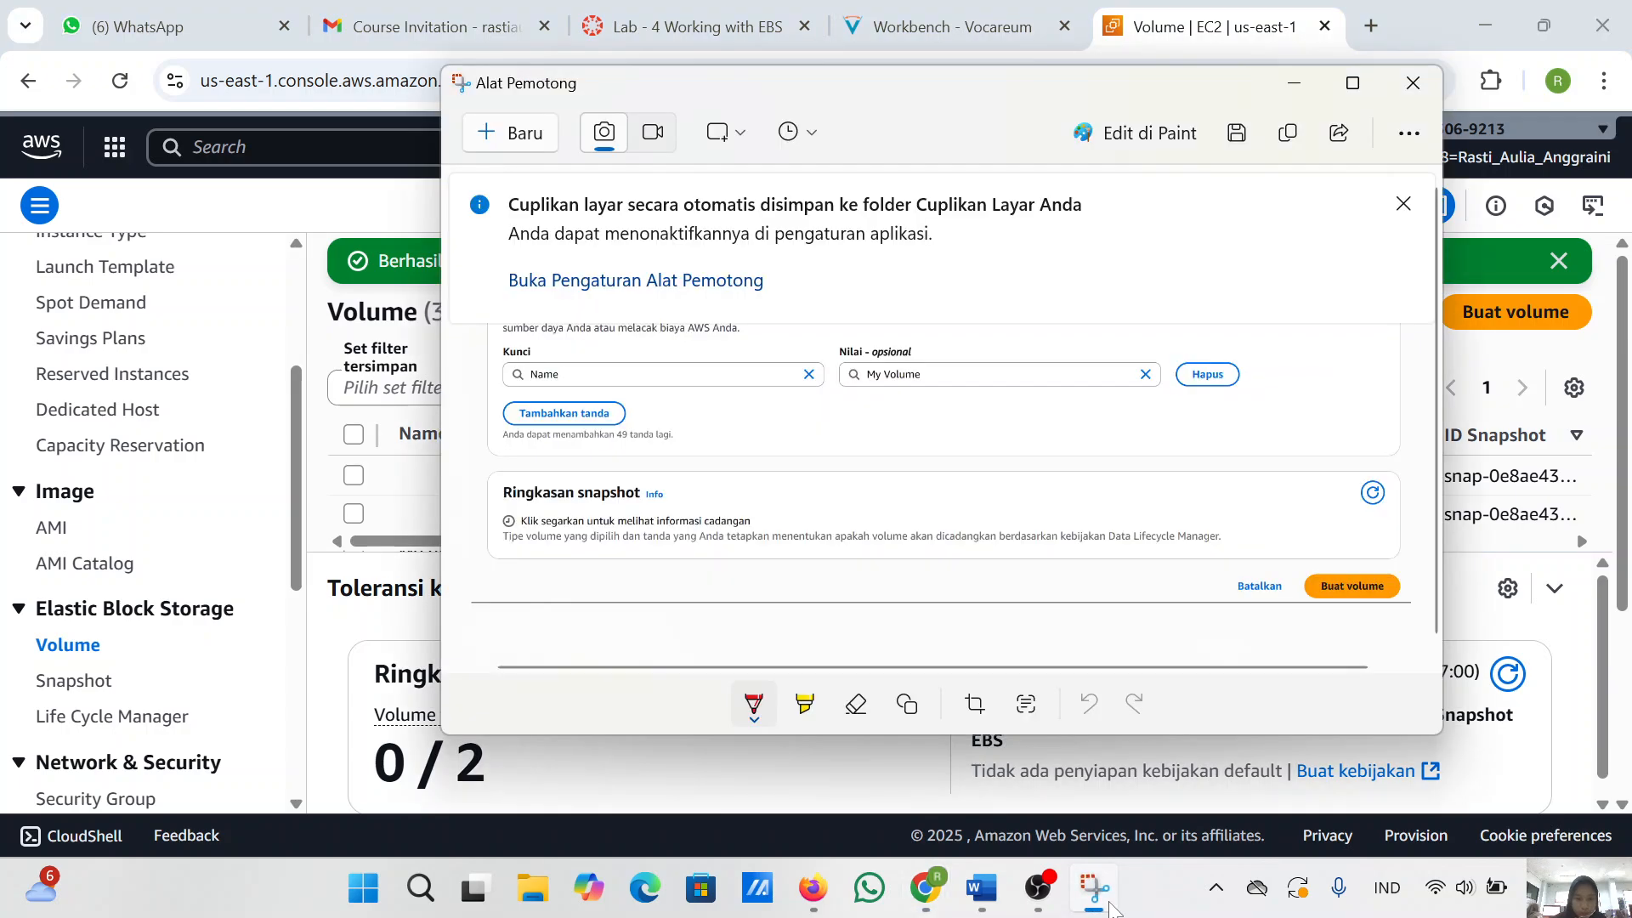
pyautogui.click(508, 132)
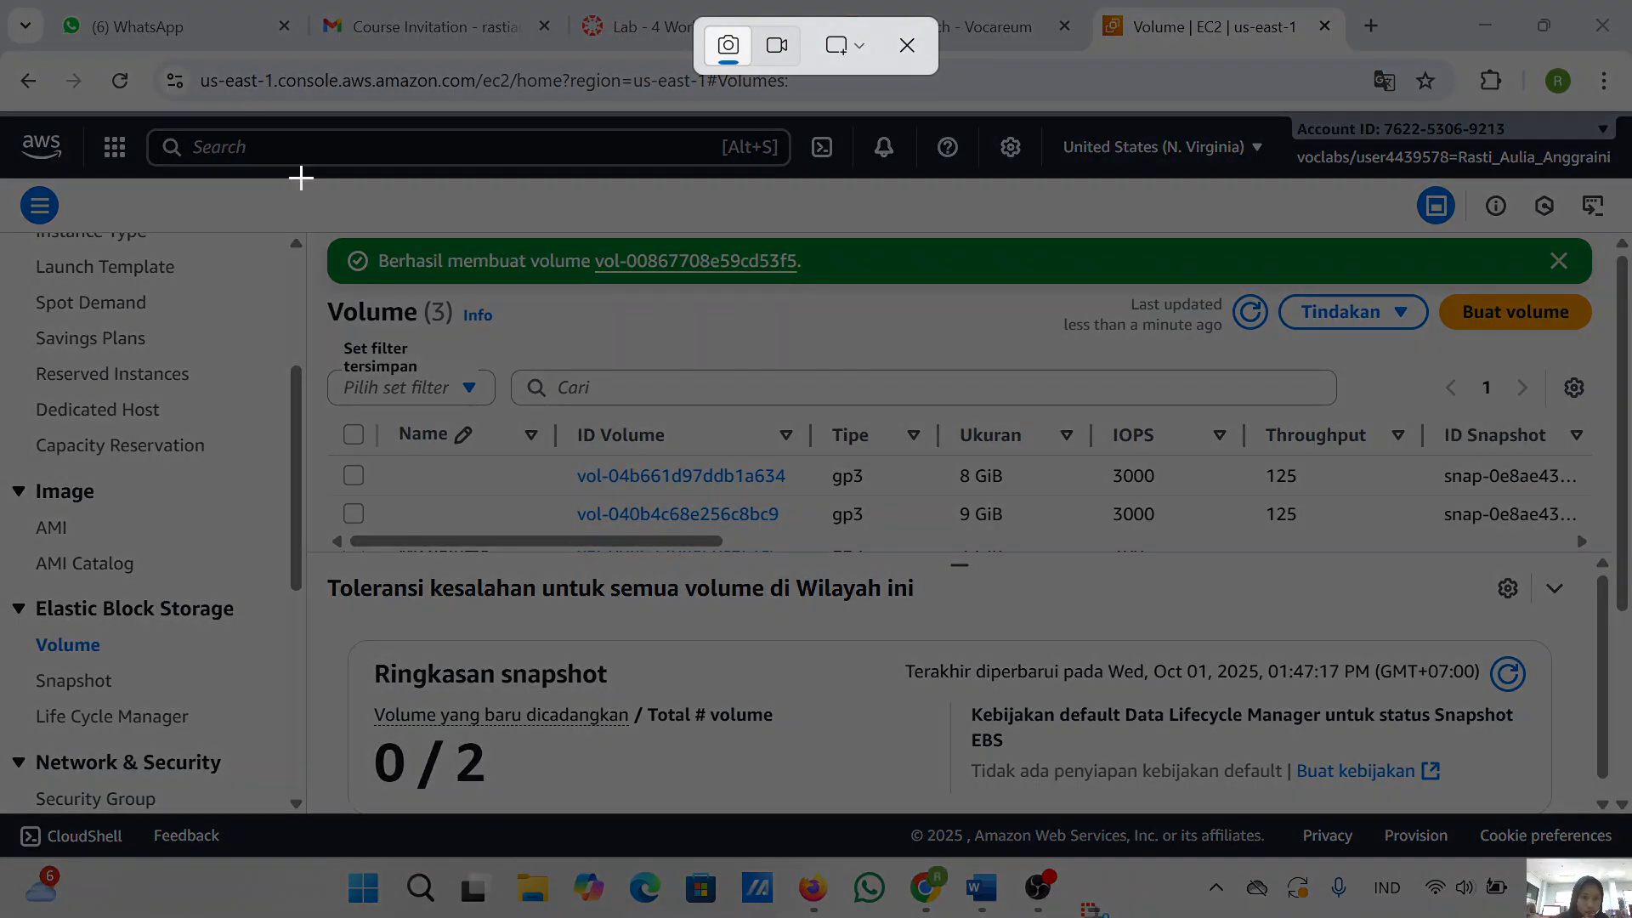
pyautogui.moveTo(301, 178); pyautogui.dragTo(1591, 797)
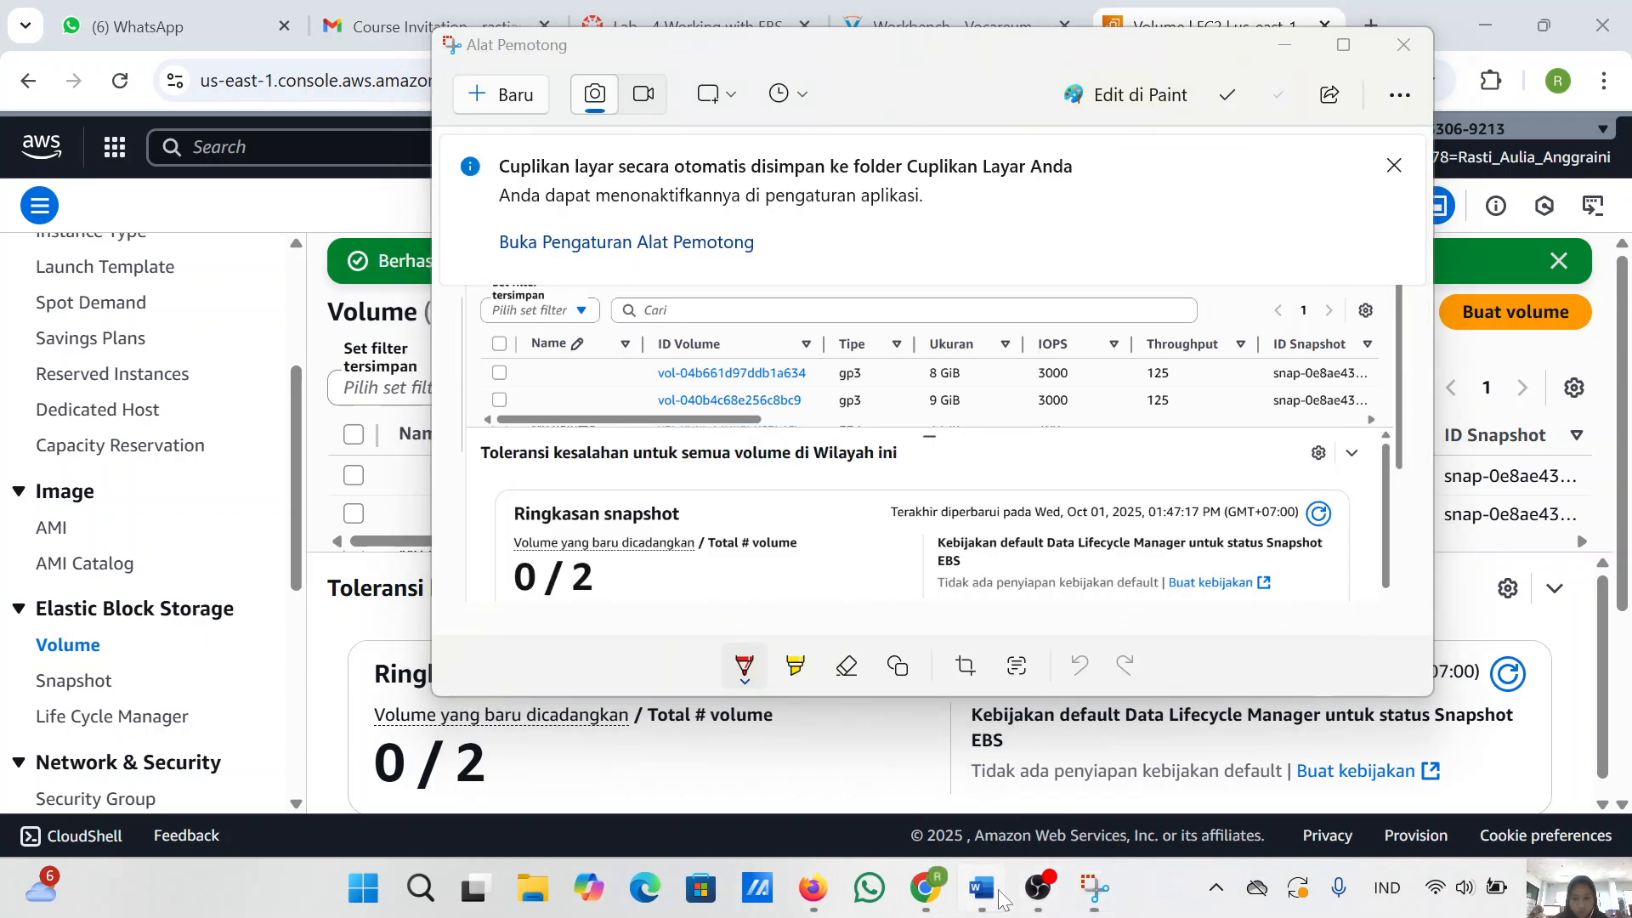
pyautogui.click(996, 895)
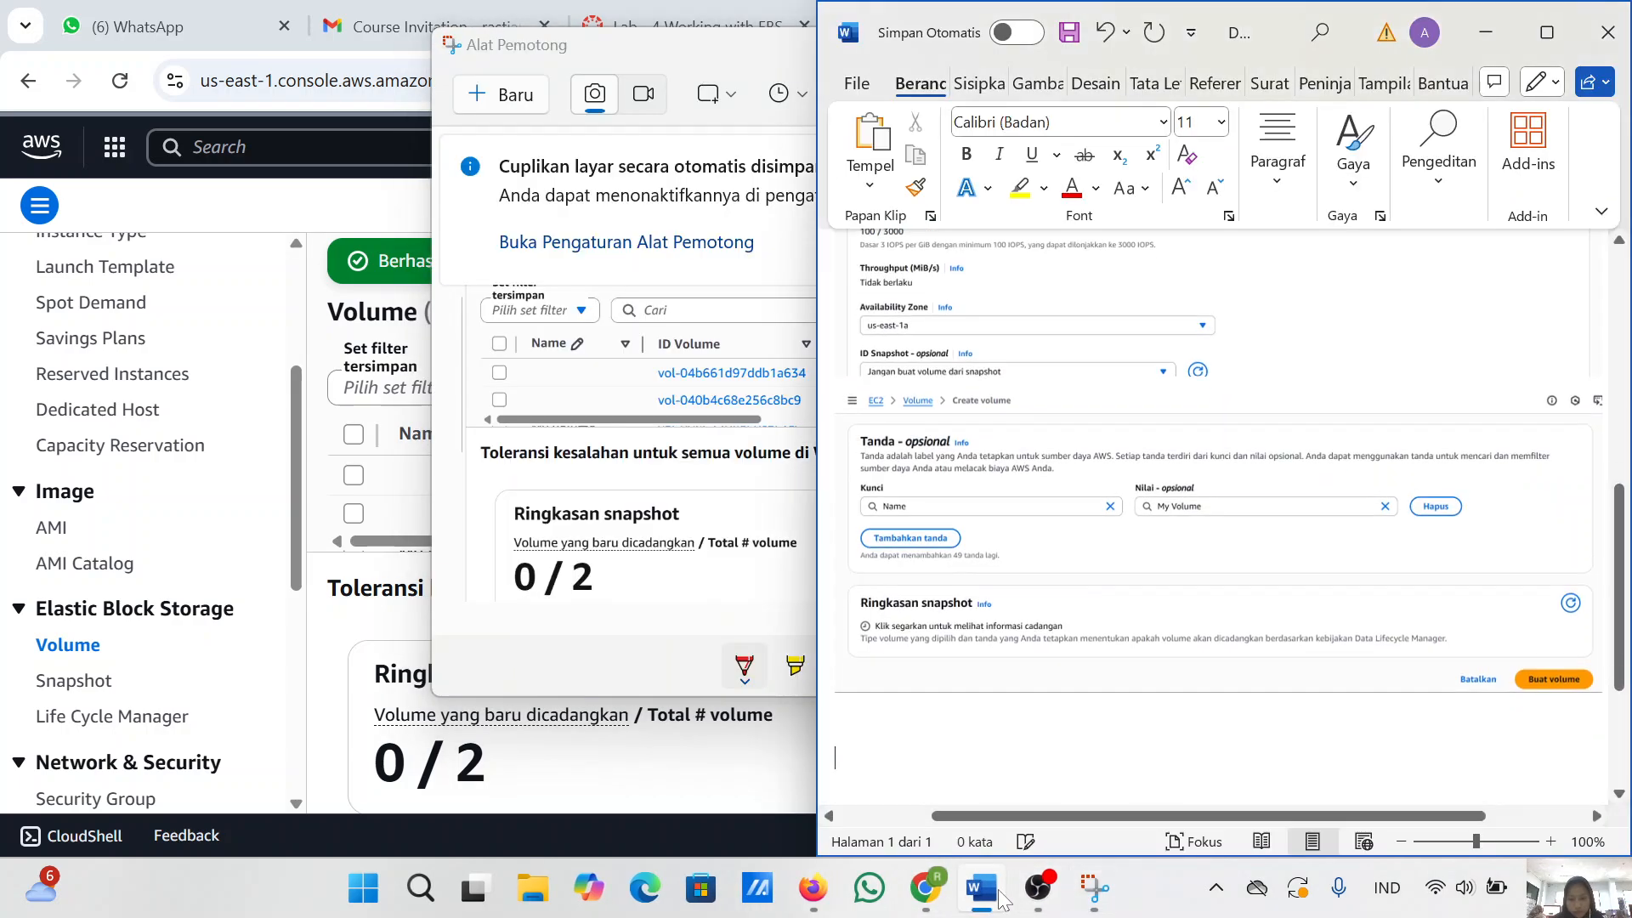
pyautogui.hotkey('ctrl', 'v')
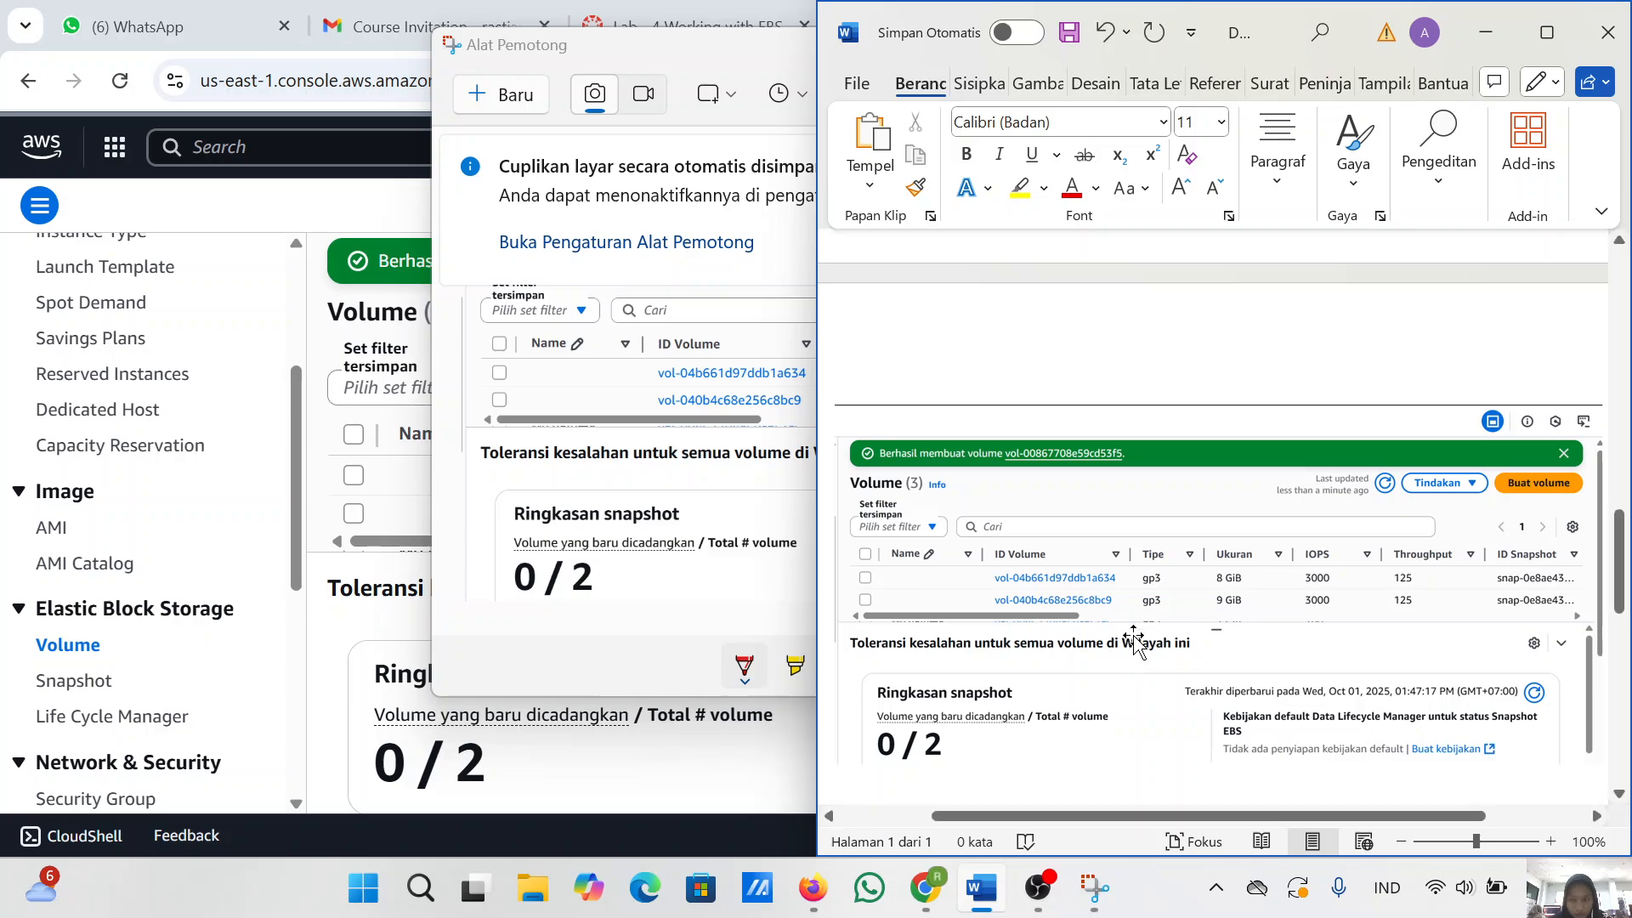
pyautogui.click(1486, 32)
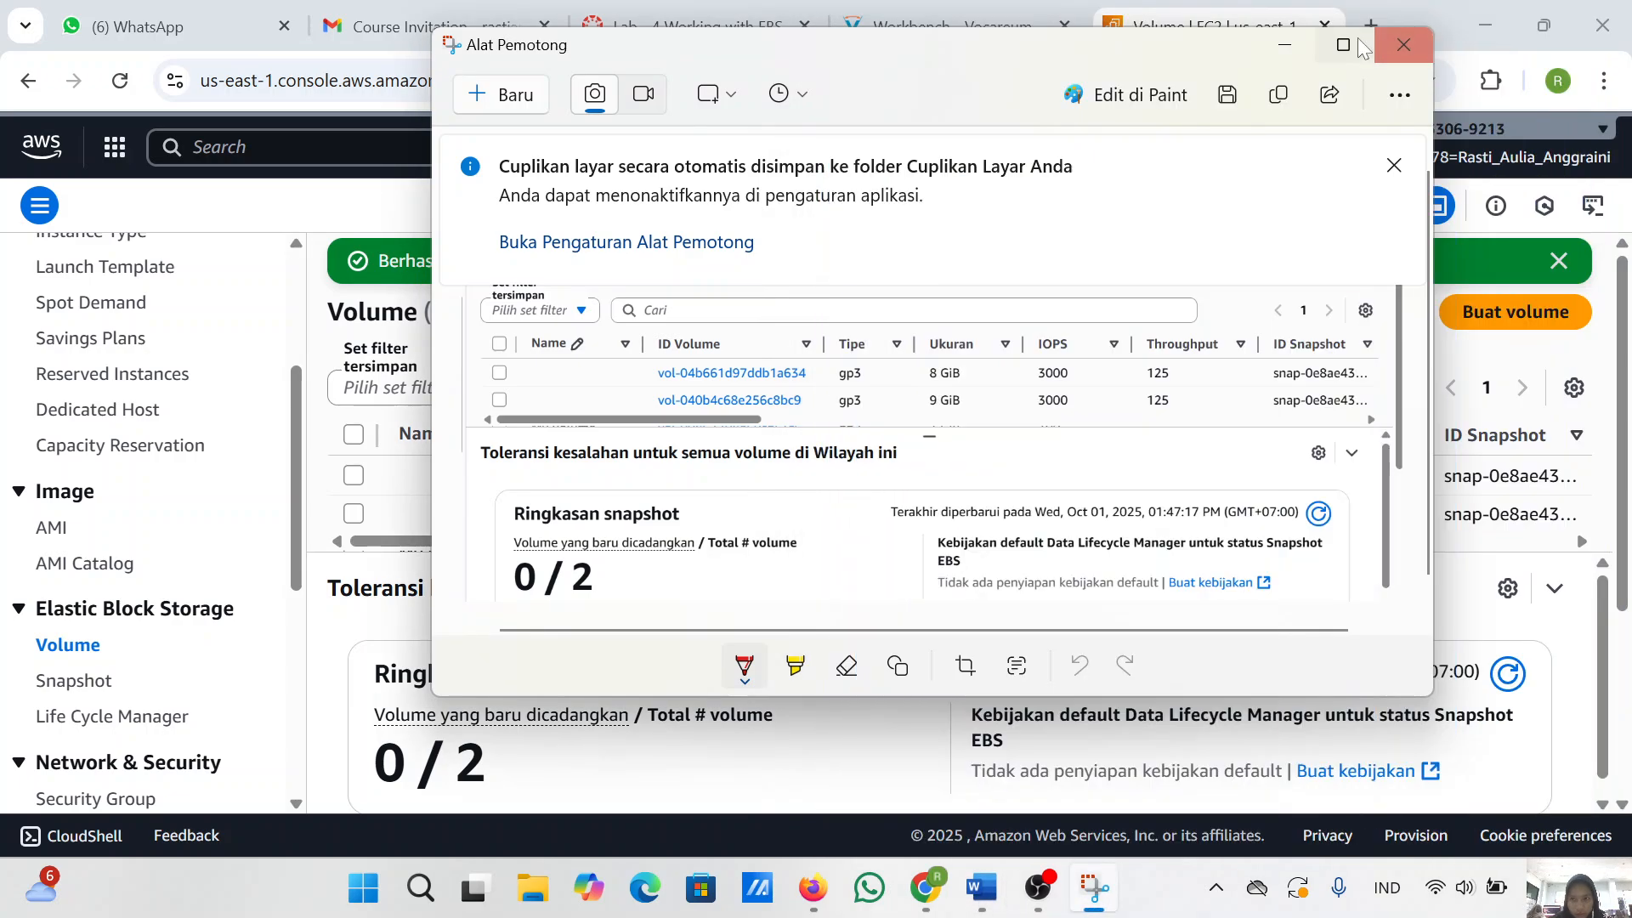
pyautogui.click(1292, 43)
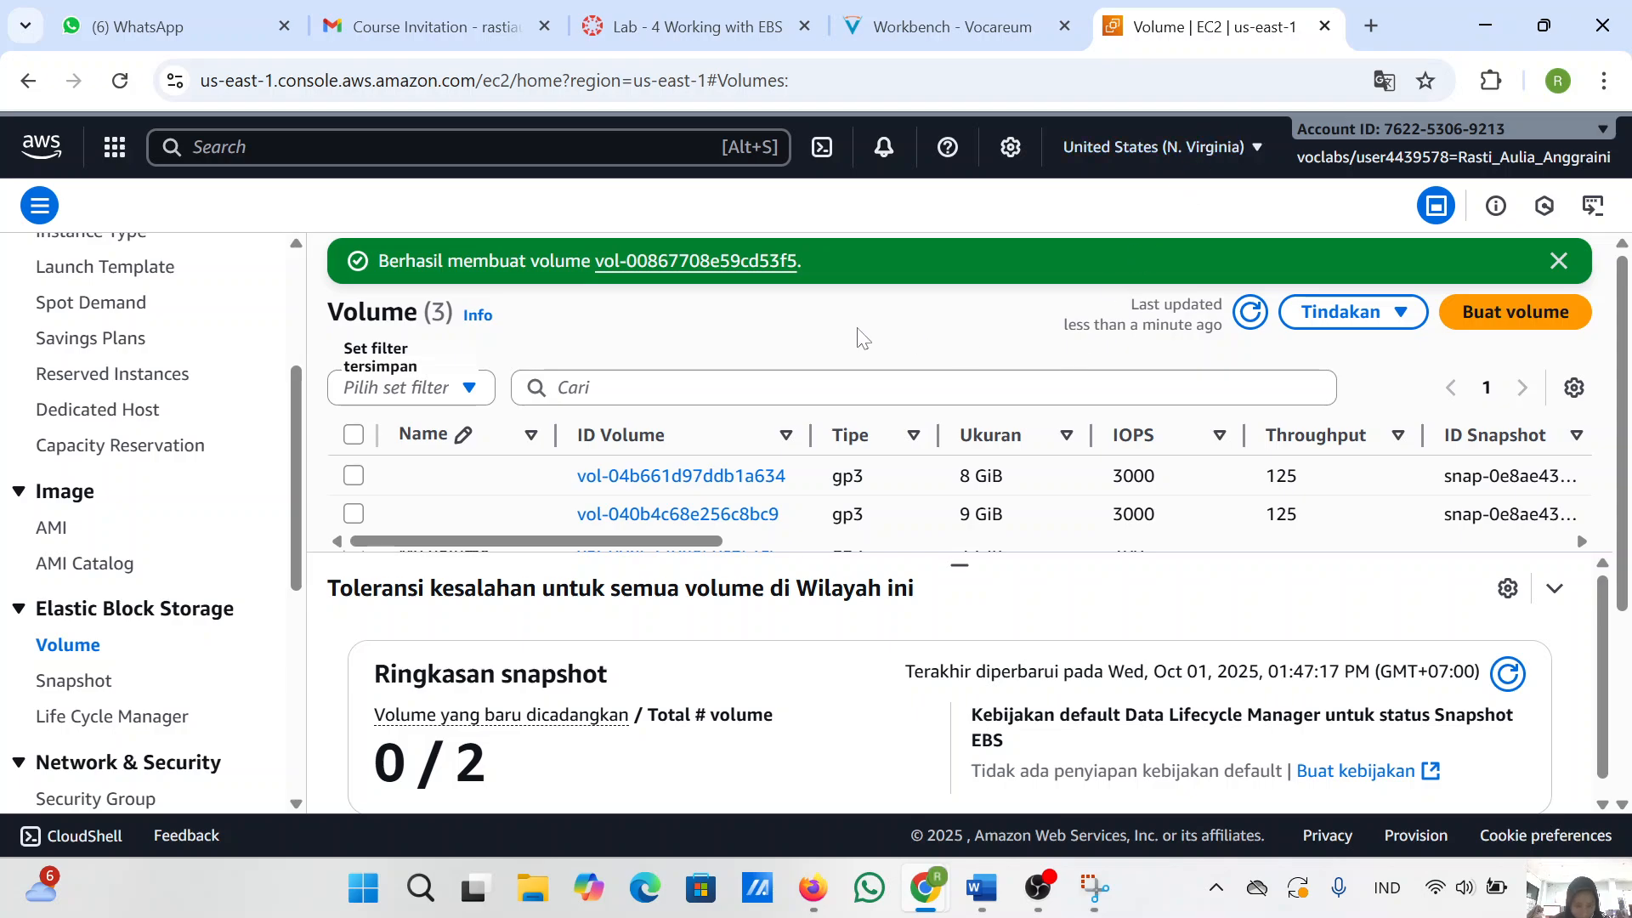
# - Read steps 10 to 13 of Task 2 in the lab guide on attaching the volume to an instance
pyautogui.click(950, 26)
pyautogui.scroll(-4, 486, 778)
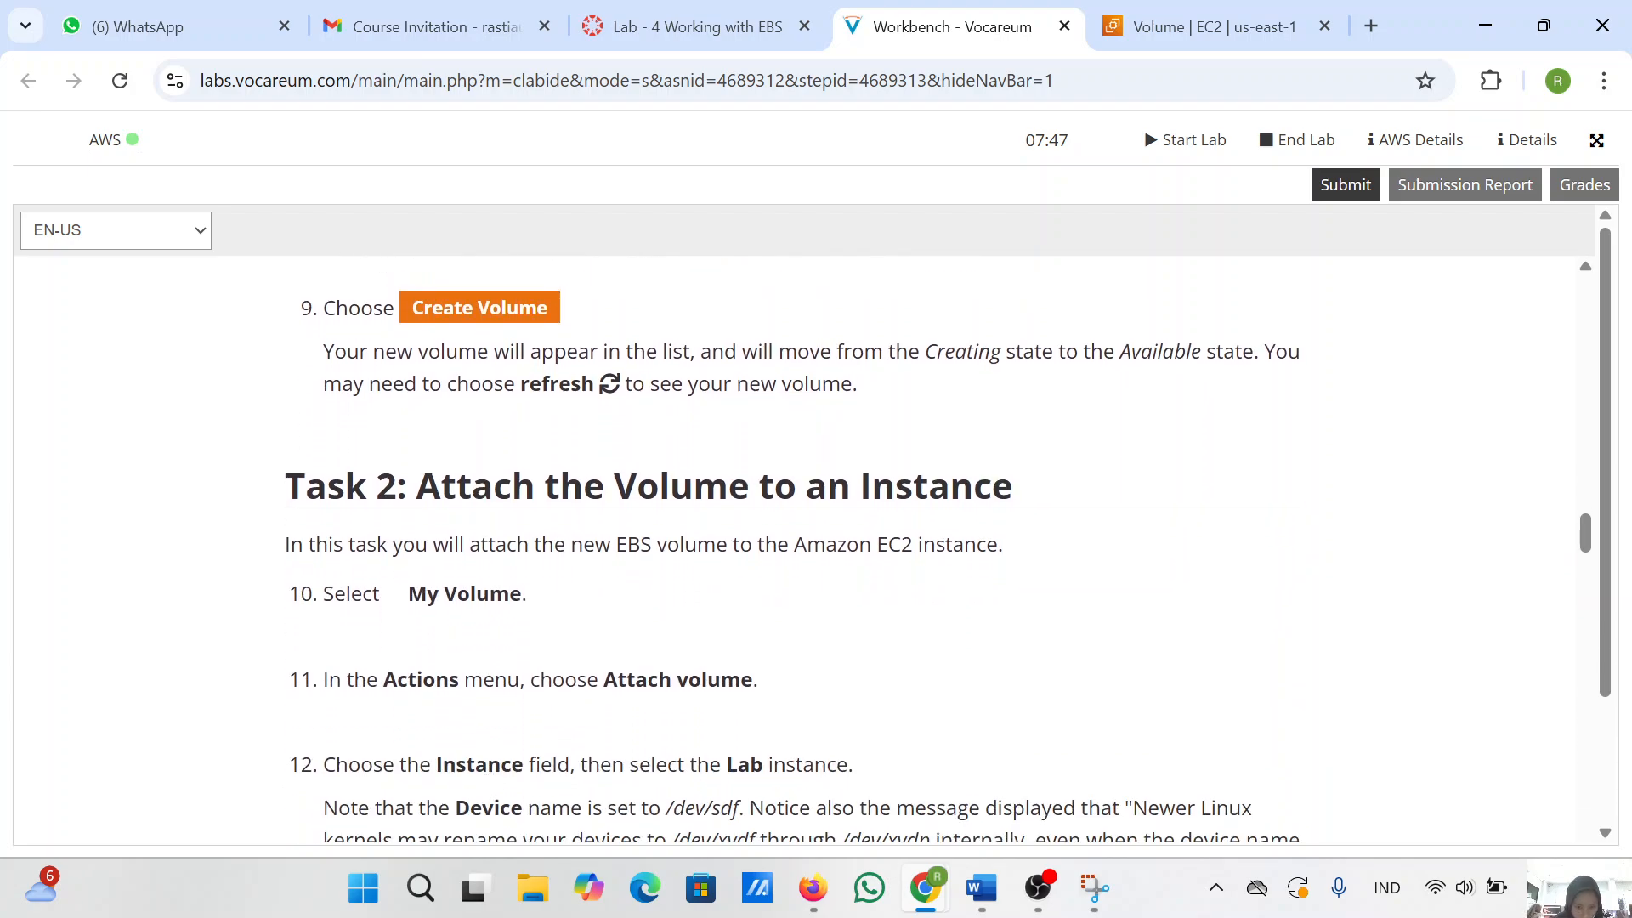
pyautogui.scroll(-1, 935, 553)
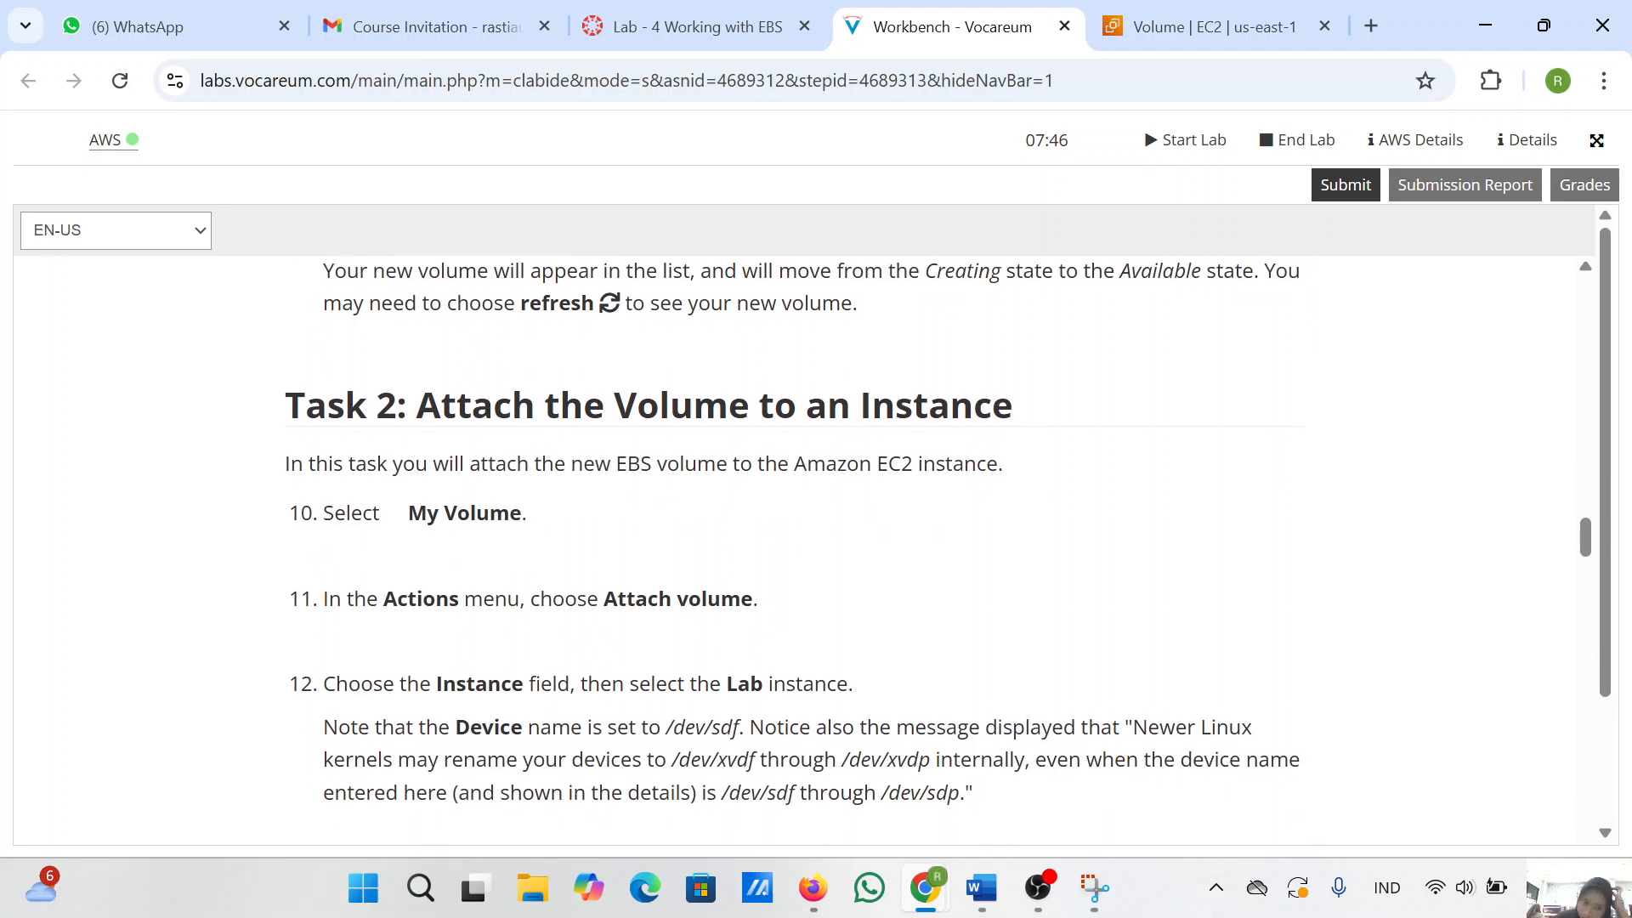
pyautogui.scroll(-1, 544, 778)
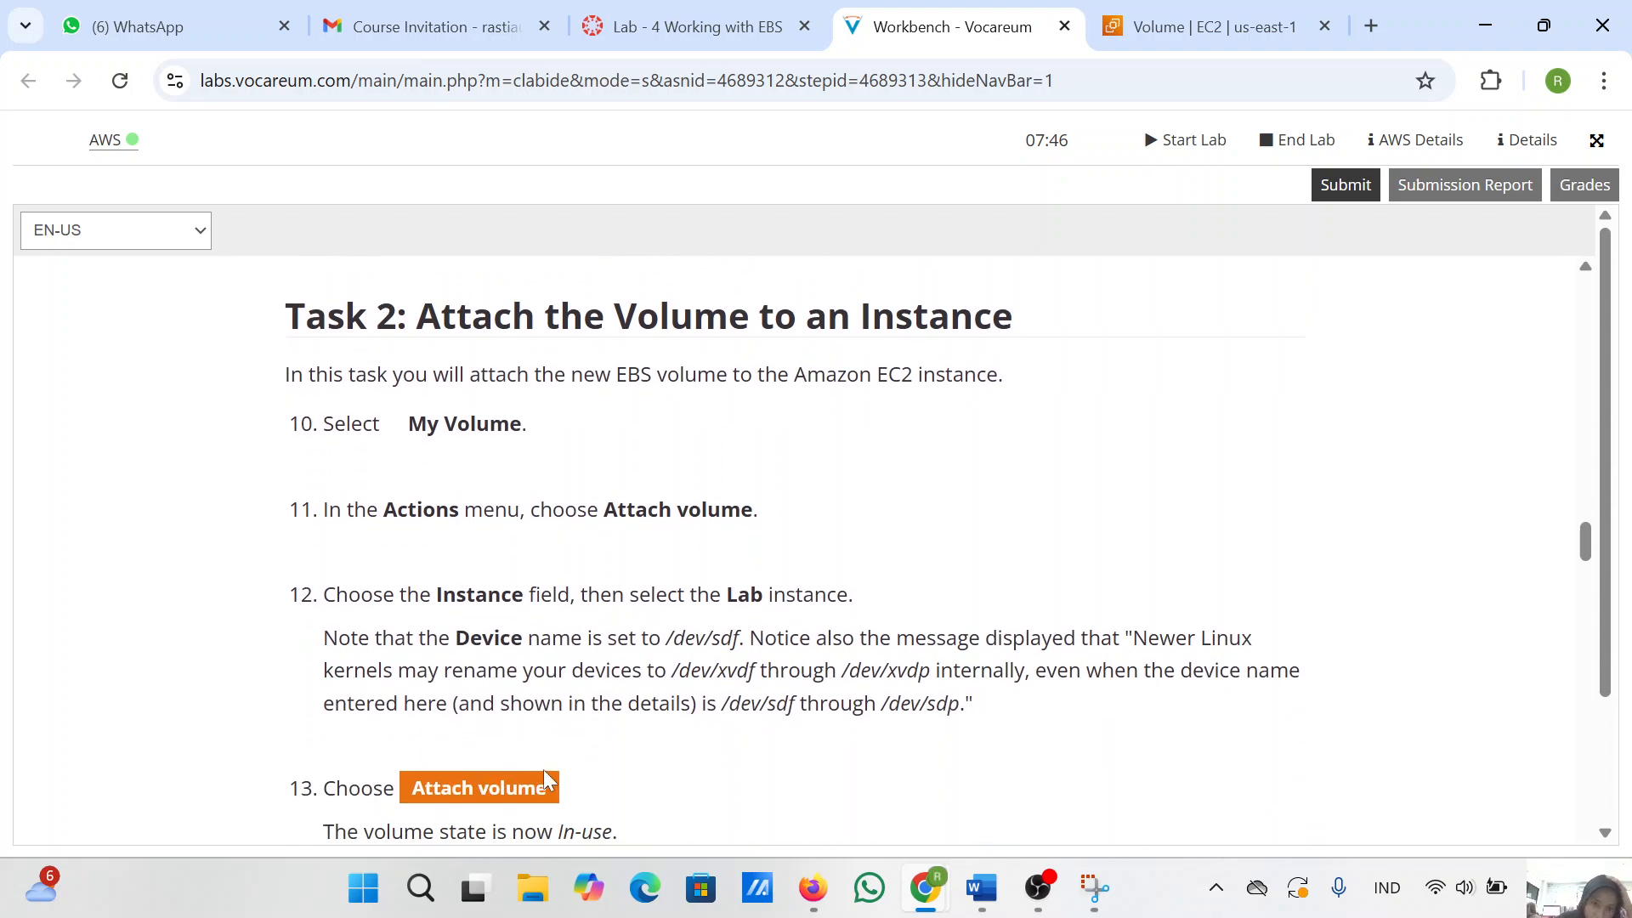
# - Refresh the EC2 volume list, locate My Volume, and recheck the Task 2 instructions in the lab guide
pyautogui.click(1177, 21)
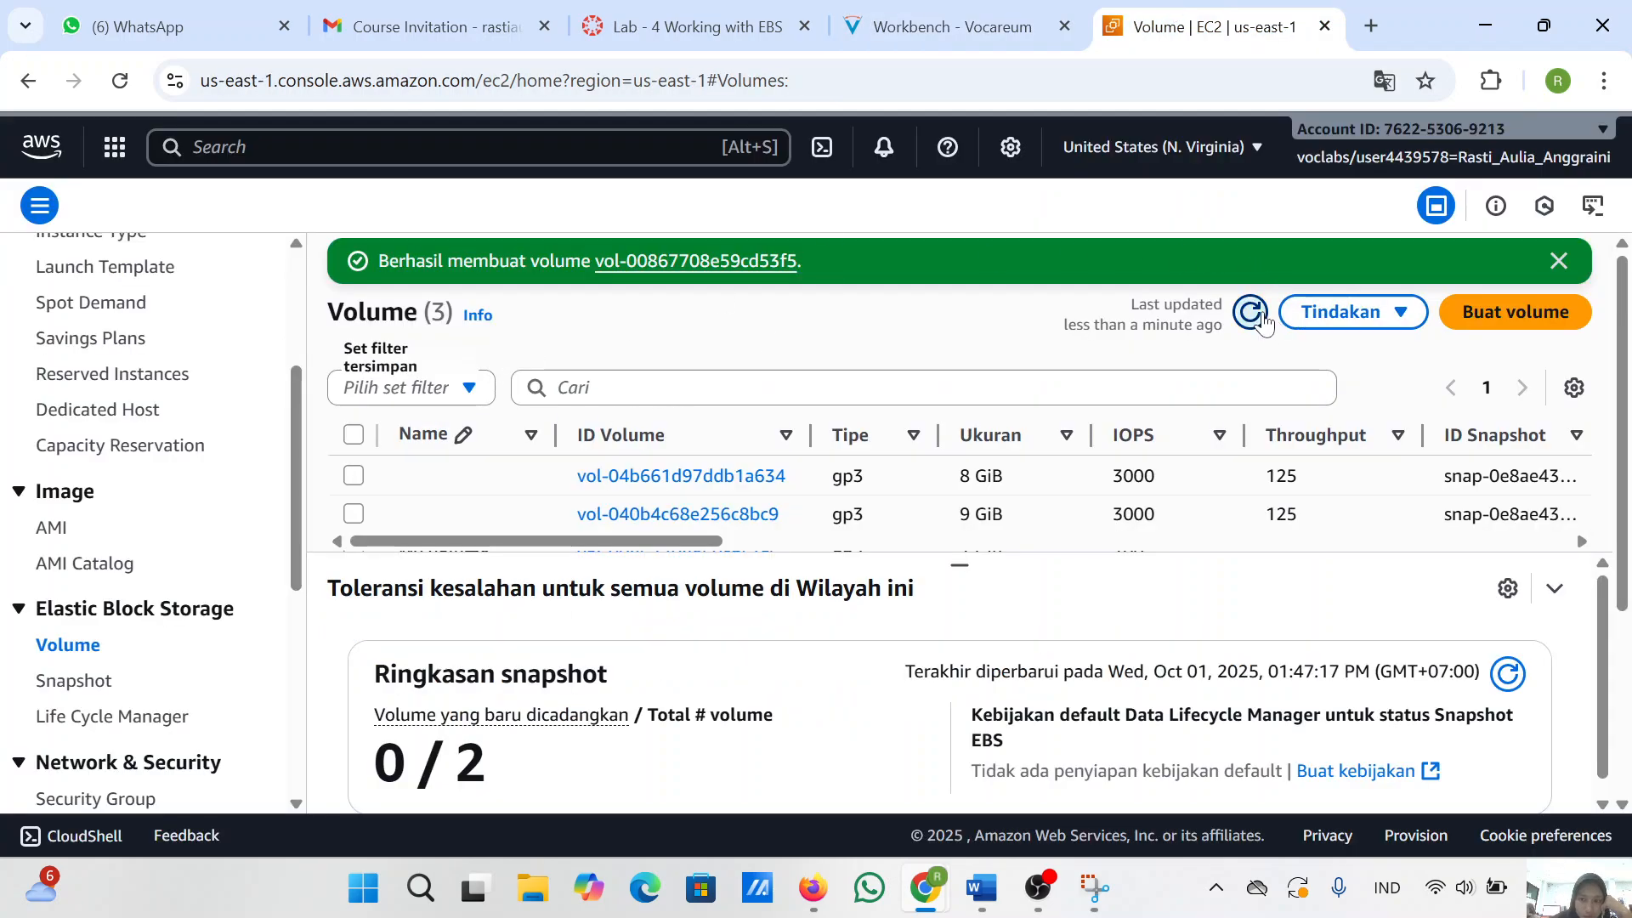
pyautogui.click(1250, 312)
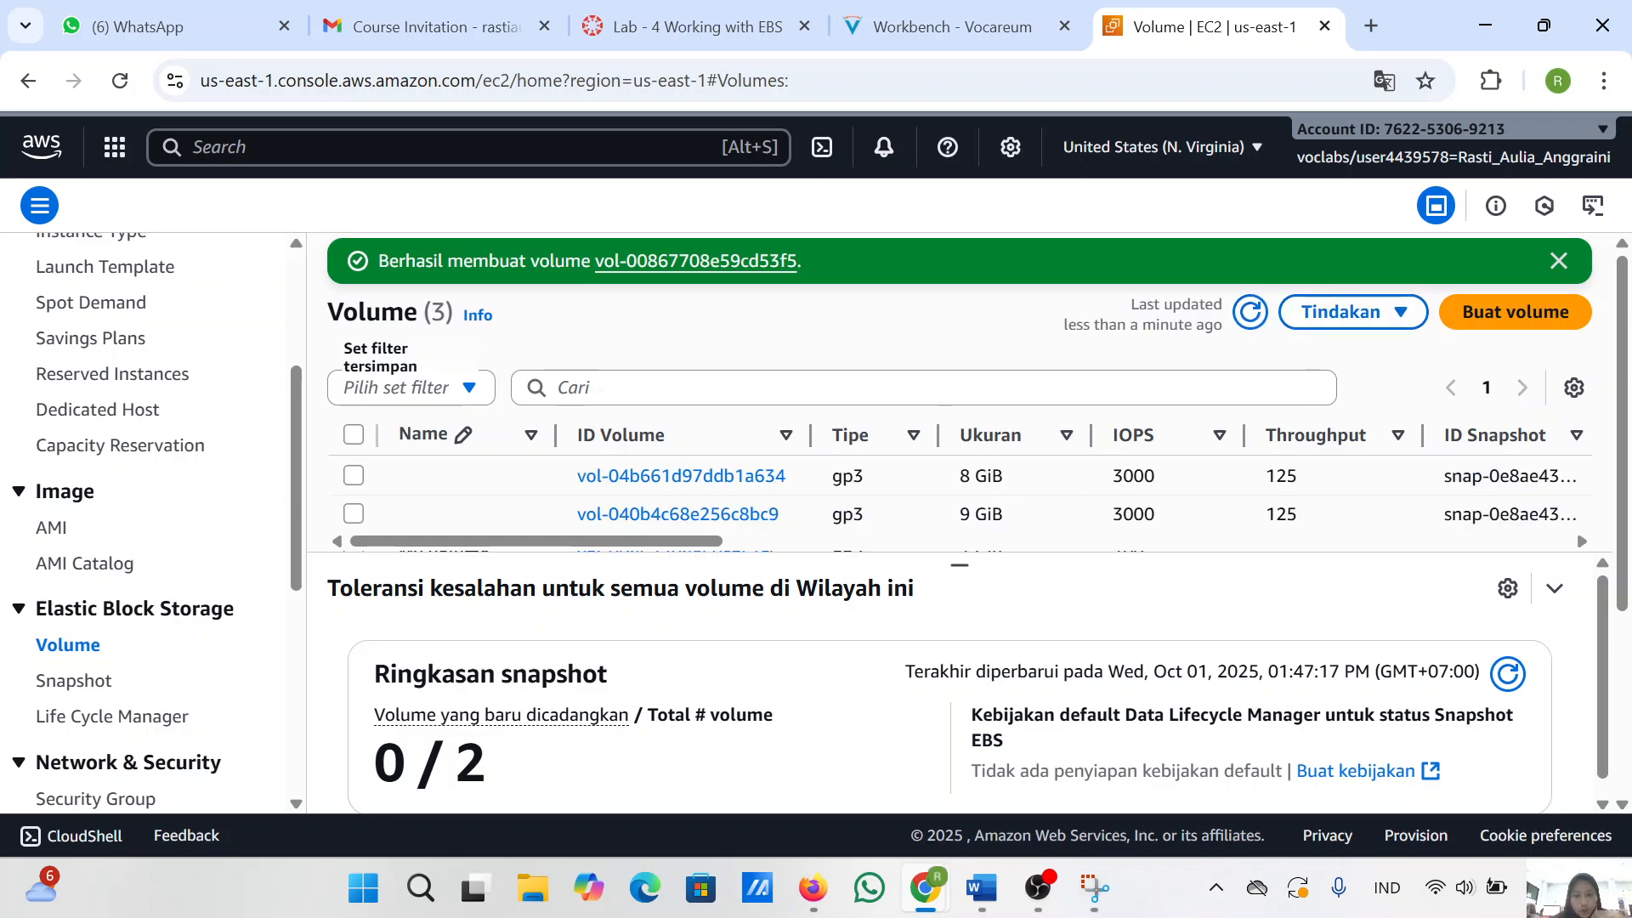
pyautogui.scroll(-2, 414, 477)
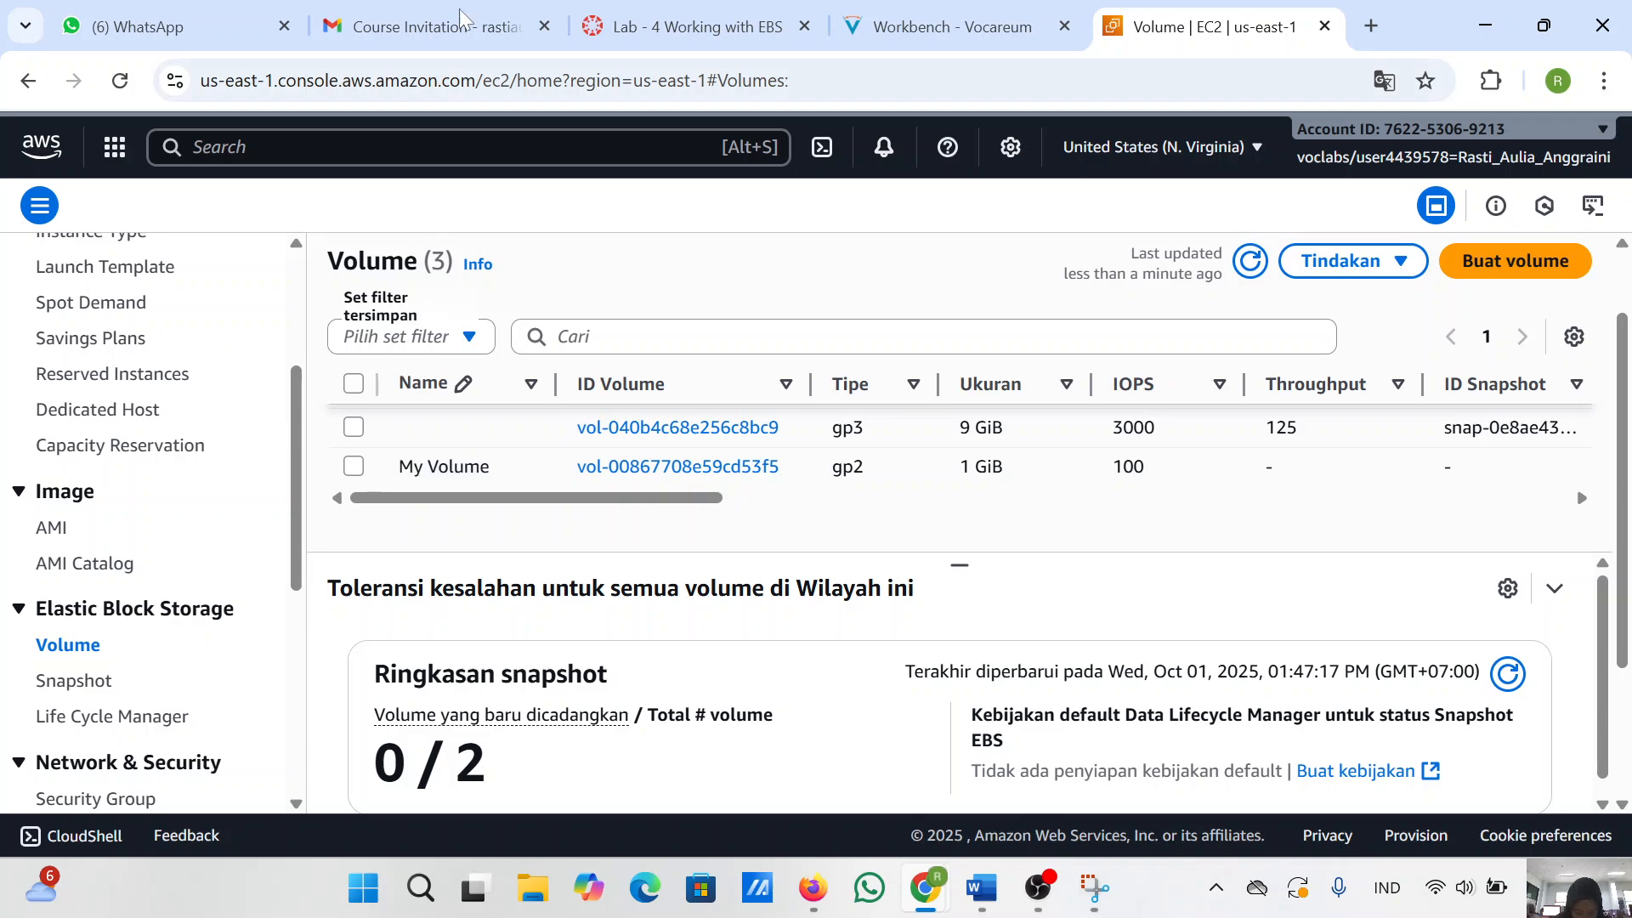
pyautogui.click(921, 10)
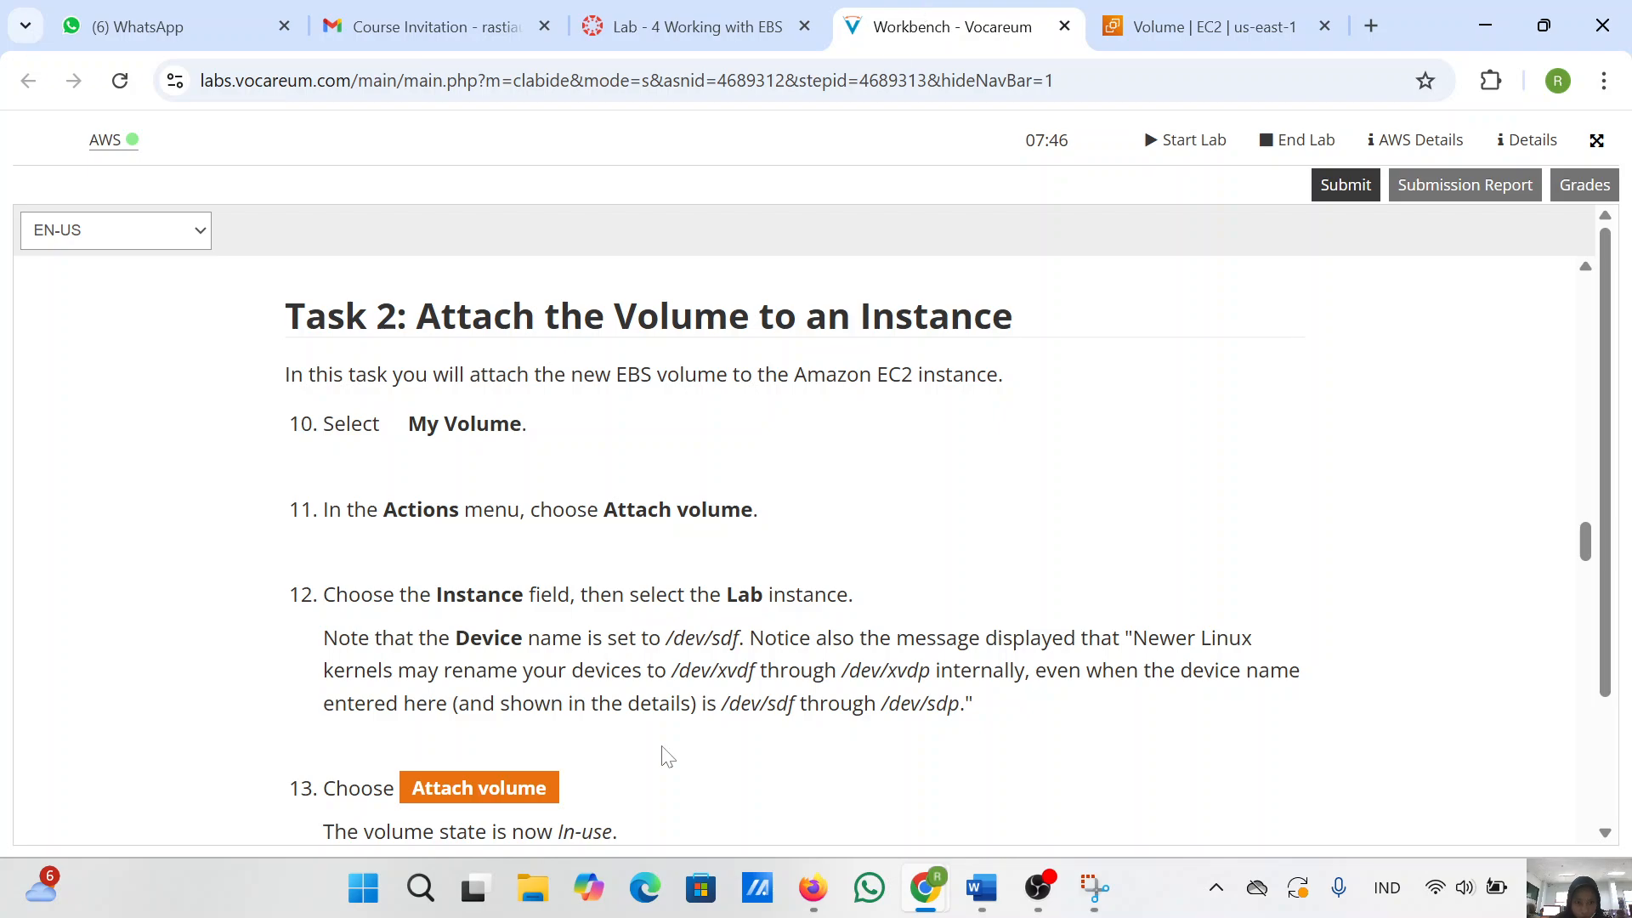
# - Review Task 2 in the lab guide and select My Volume in the EC2 volume list
pyautogui.scroll(-1, 667, 756)
pyautogui.scroll(1, 667, 756)
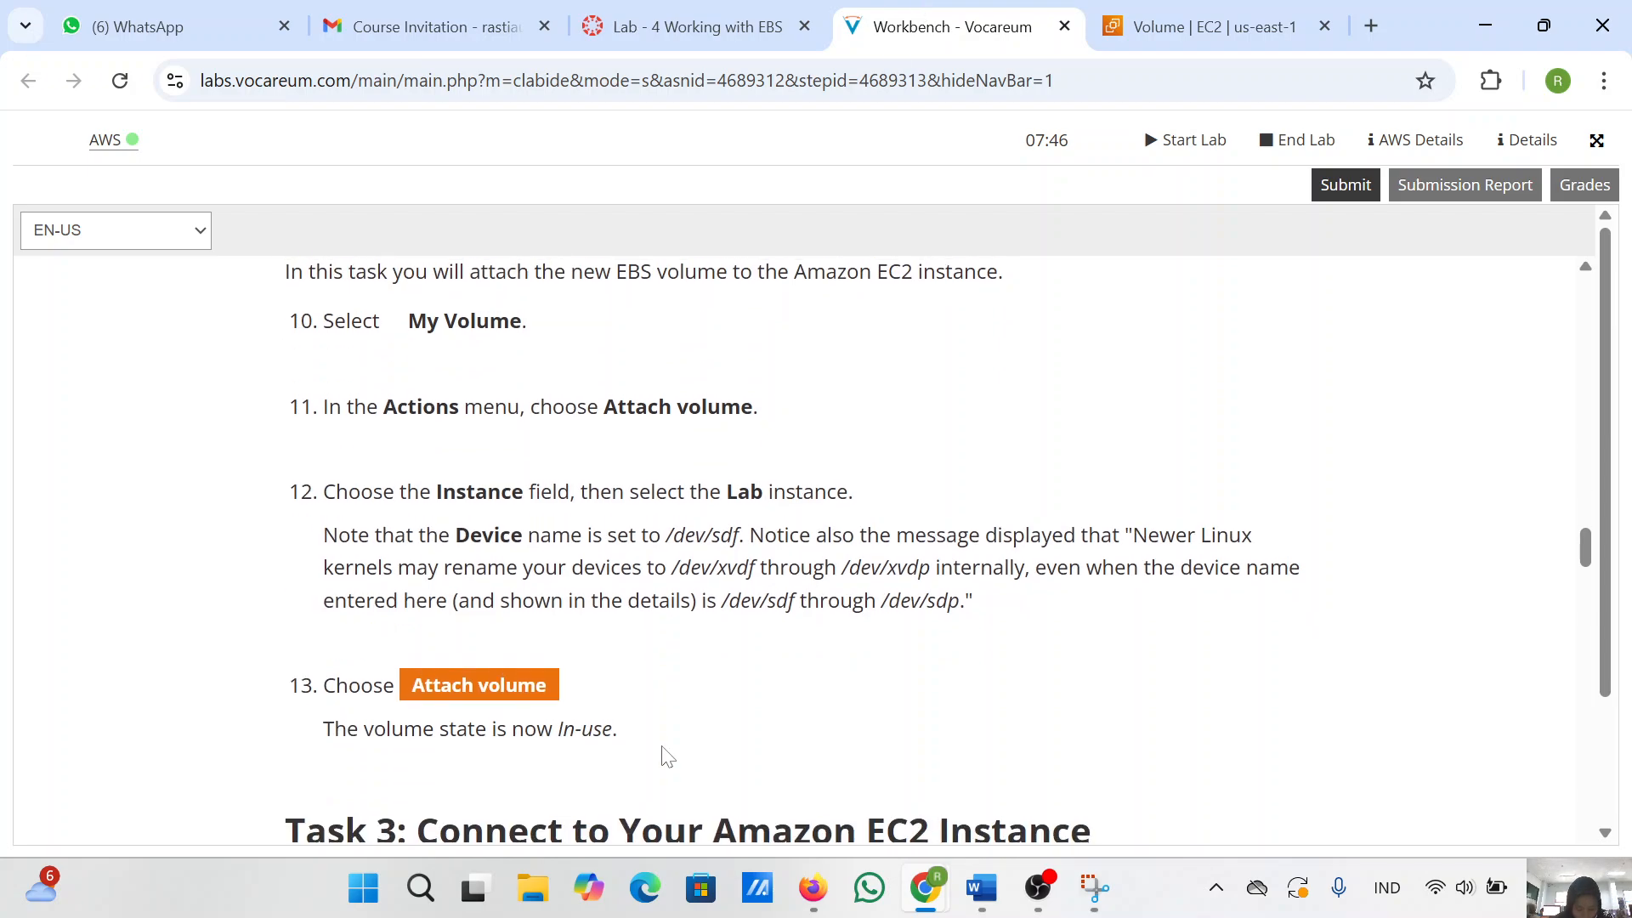
pyautogui.scroll(-1, 667, 756)
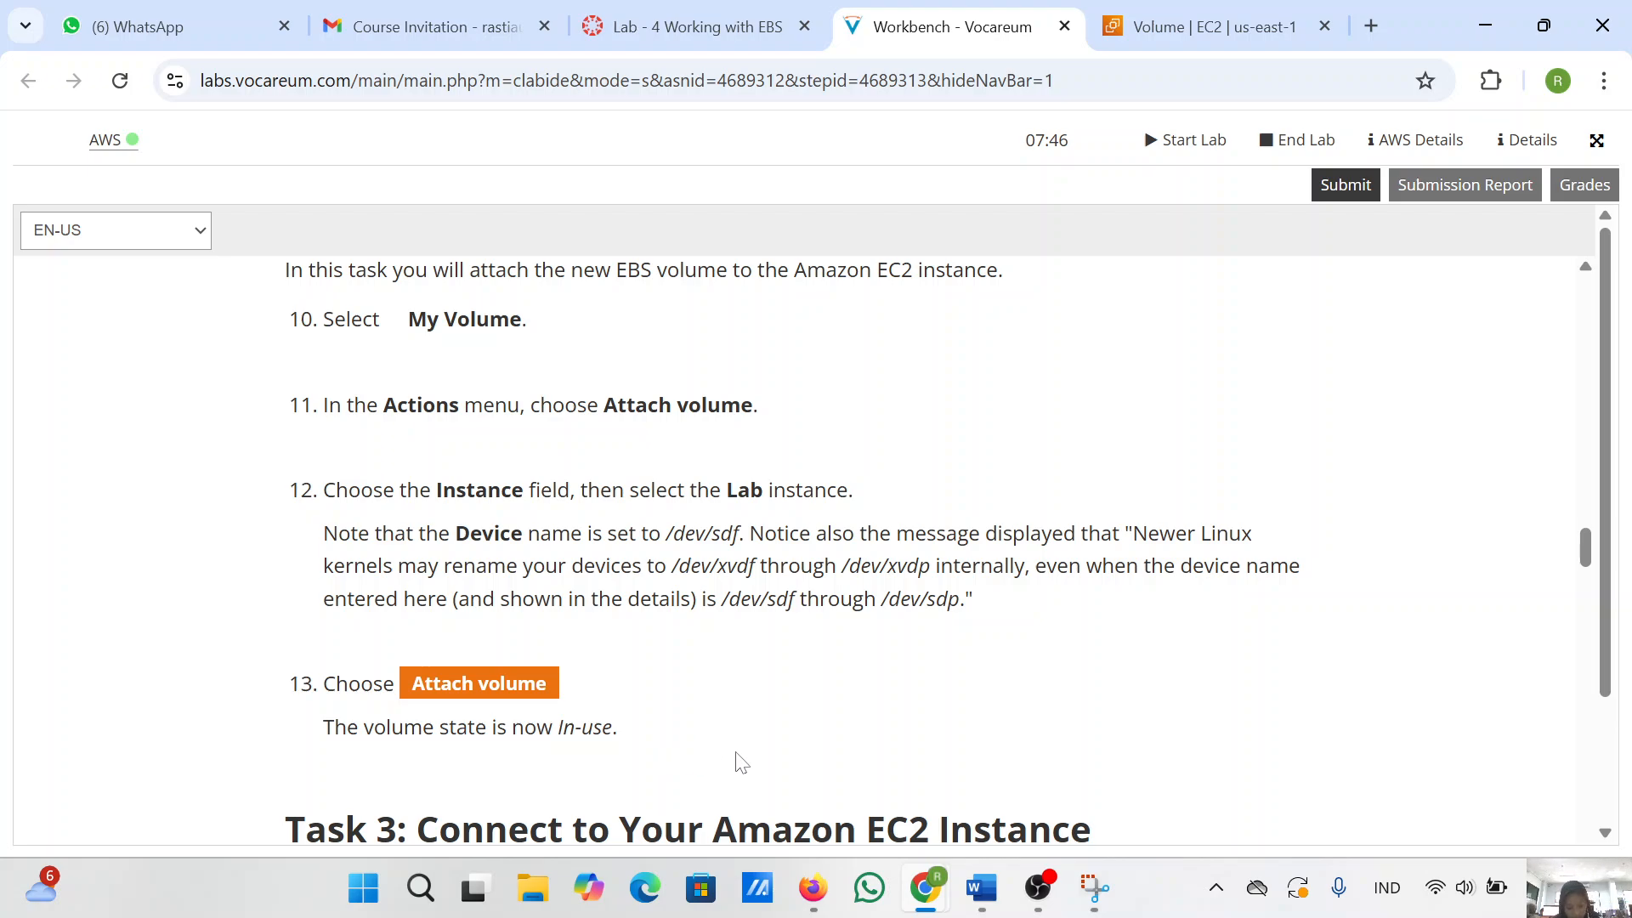
pyautogui.click(1192, 27)
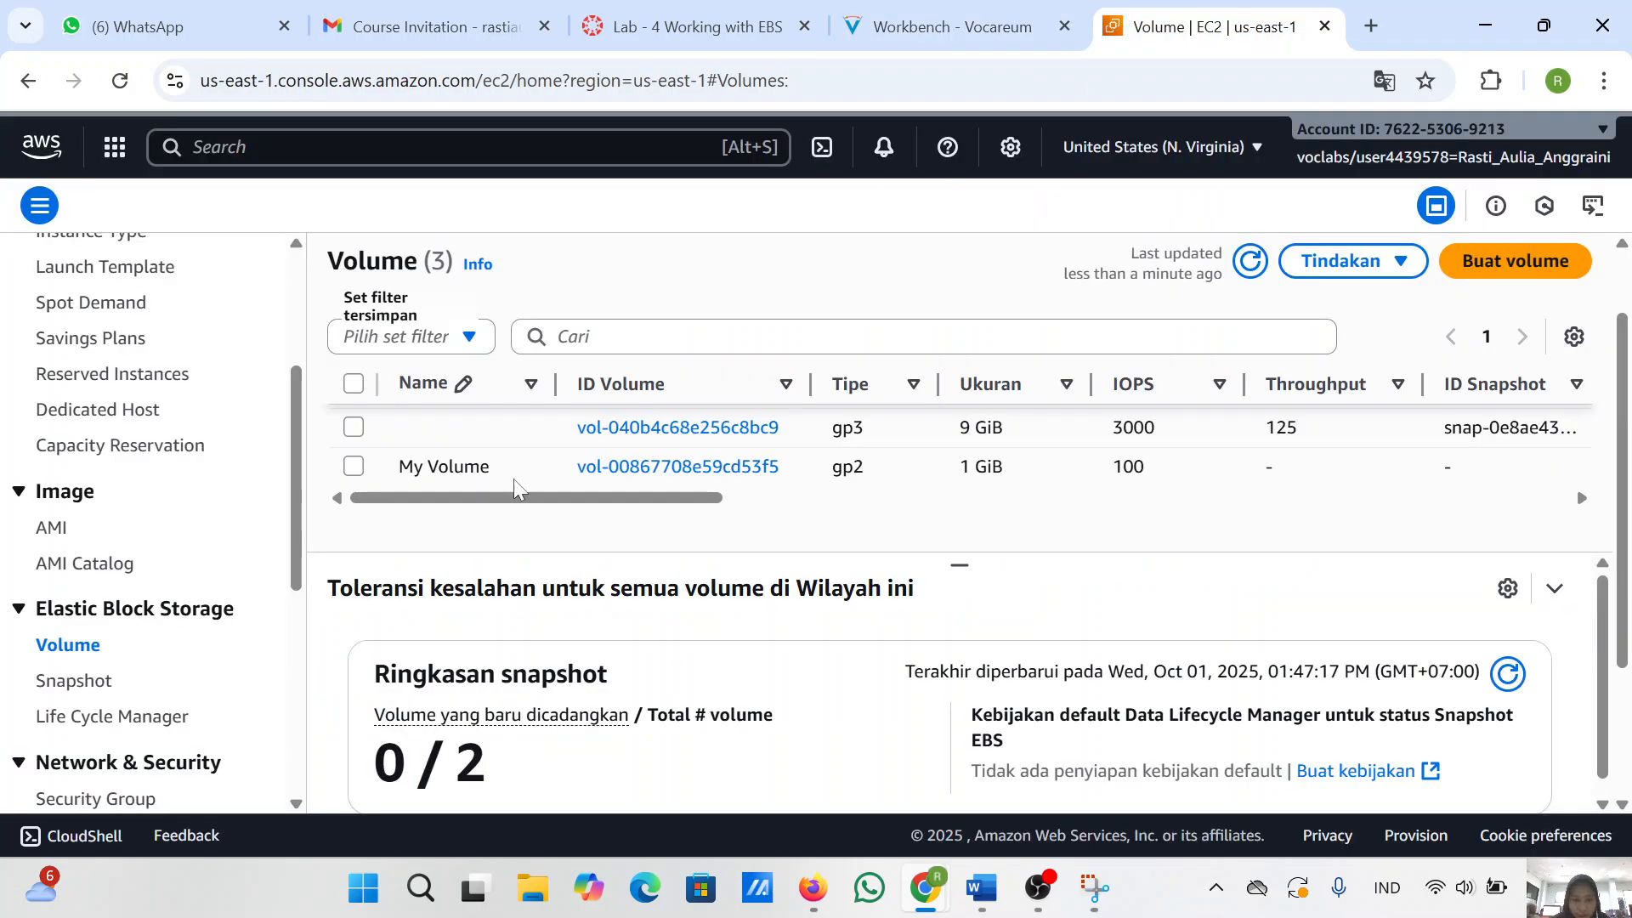
pyautogui.click(354, 468)
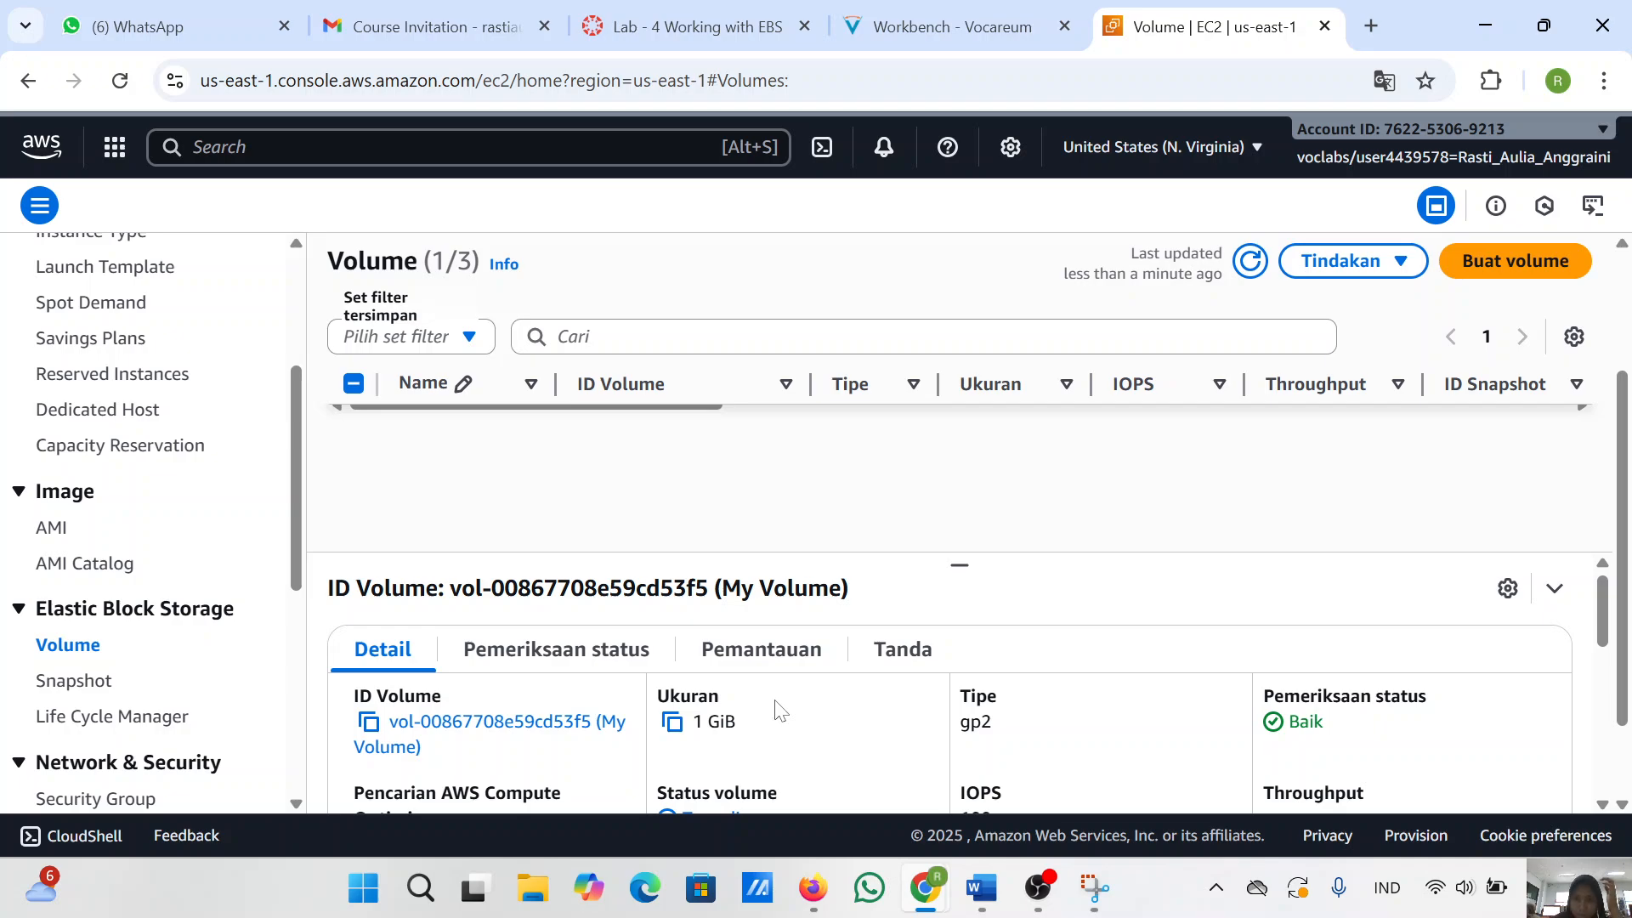
# - Recheck step 11 in the lab guide and display the available actions for My Volume
pyautogui.click(937, 19)
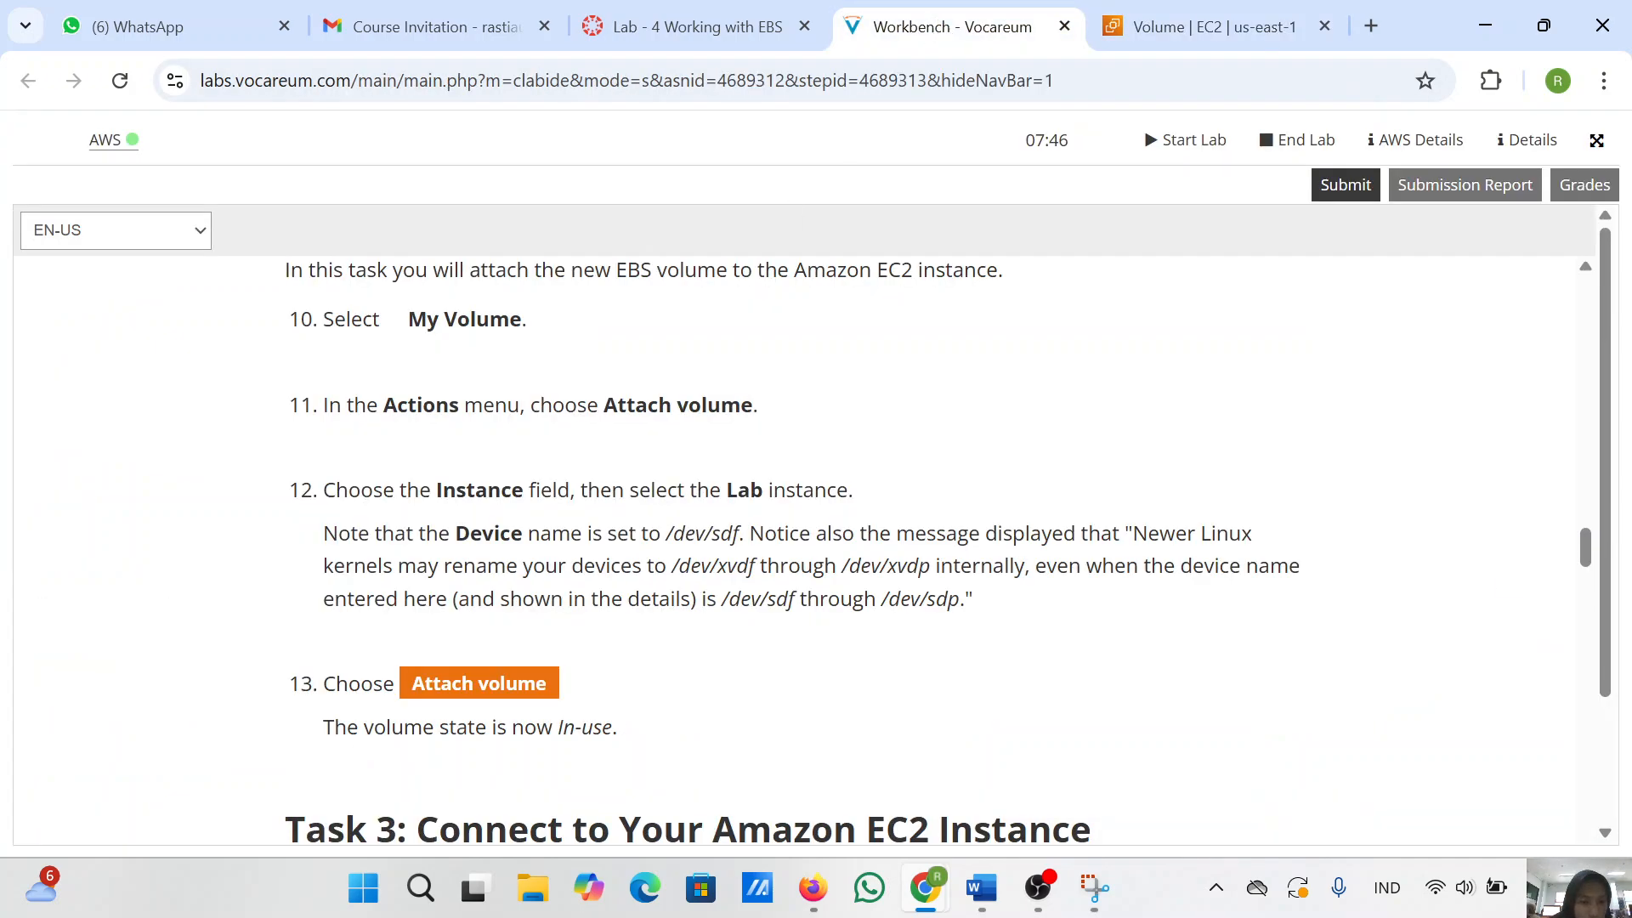
pyautogui.scroll(-1, 544, 450)
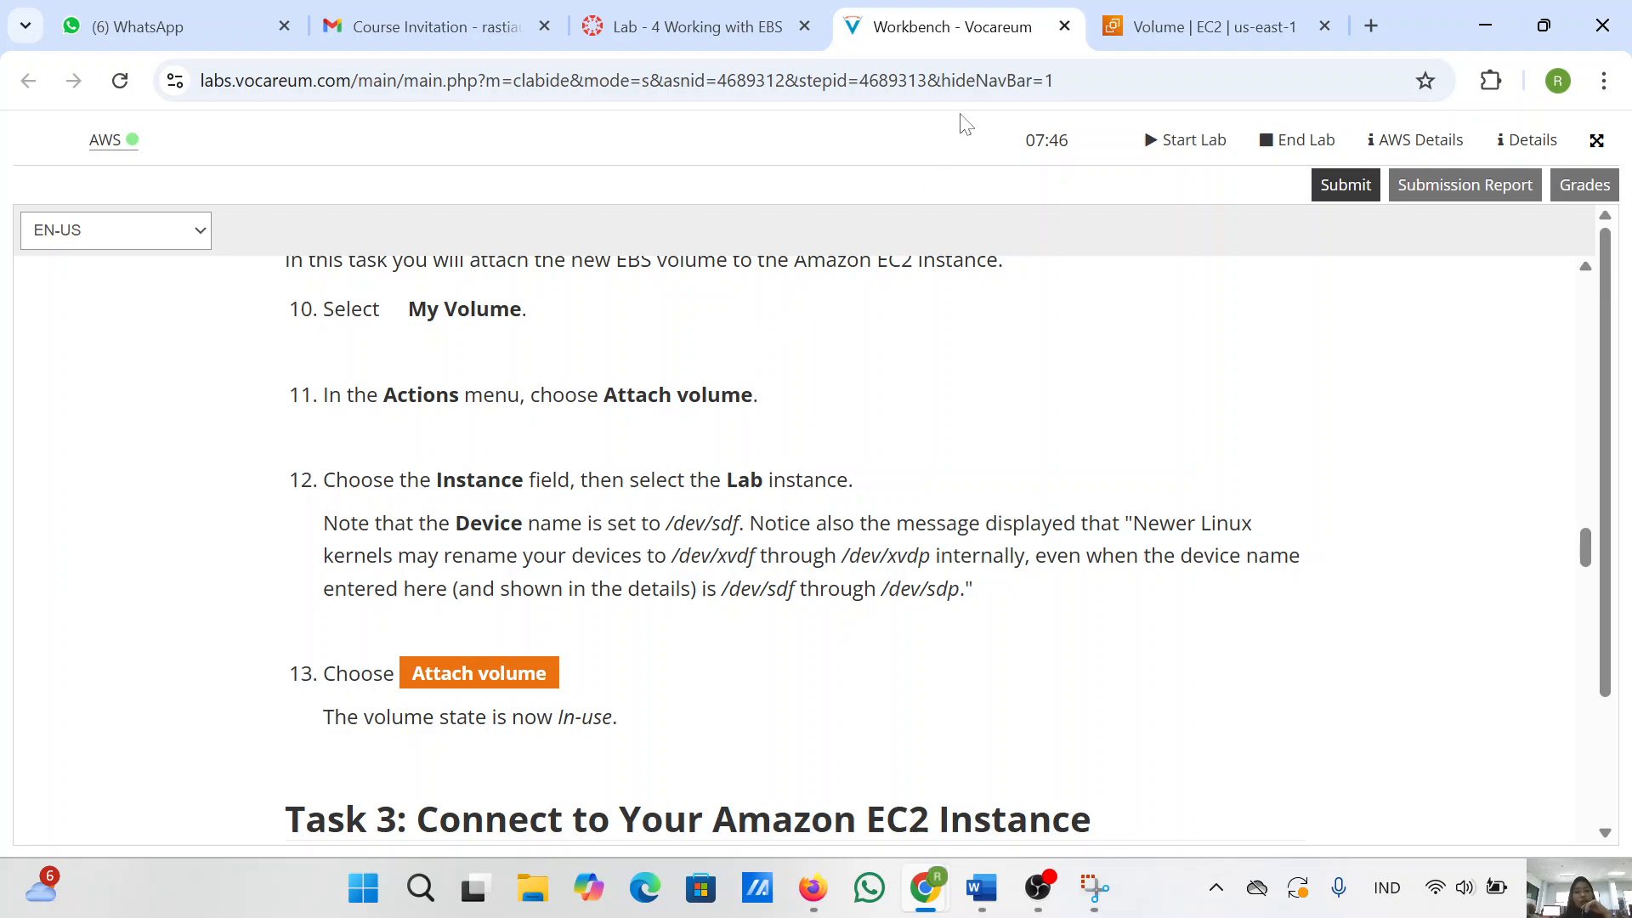
pyautogui.click(1140, 8)
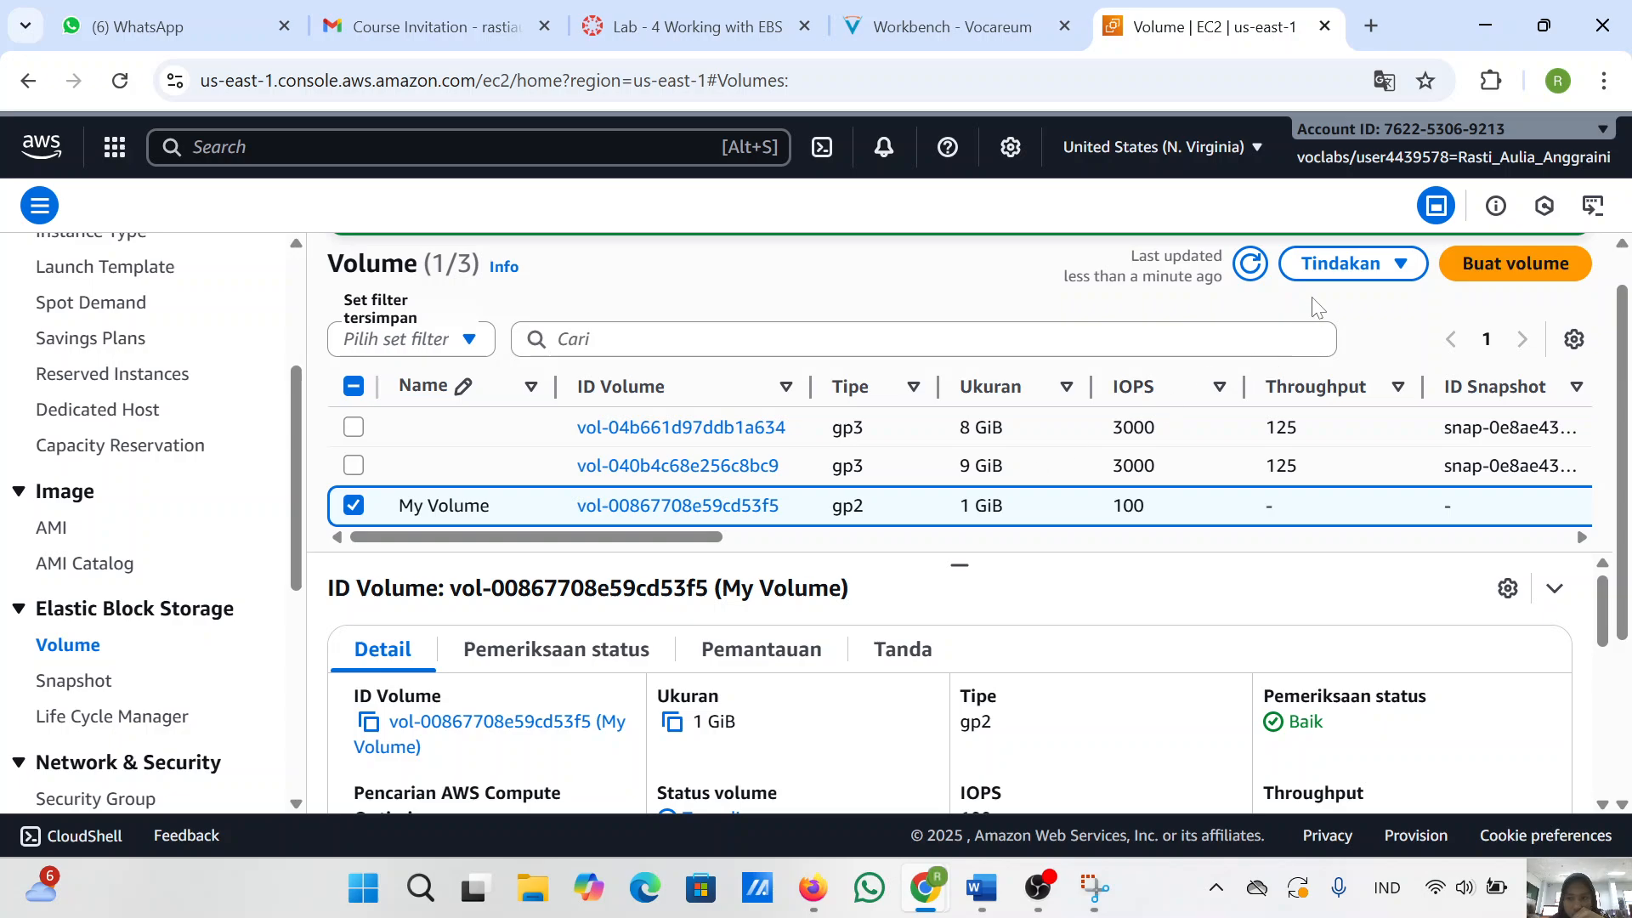
pyautogui.click(1331, 270)
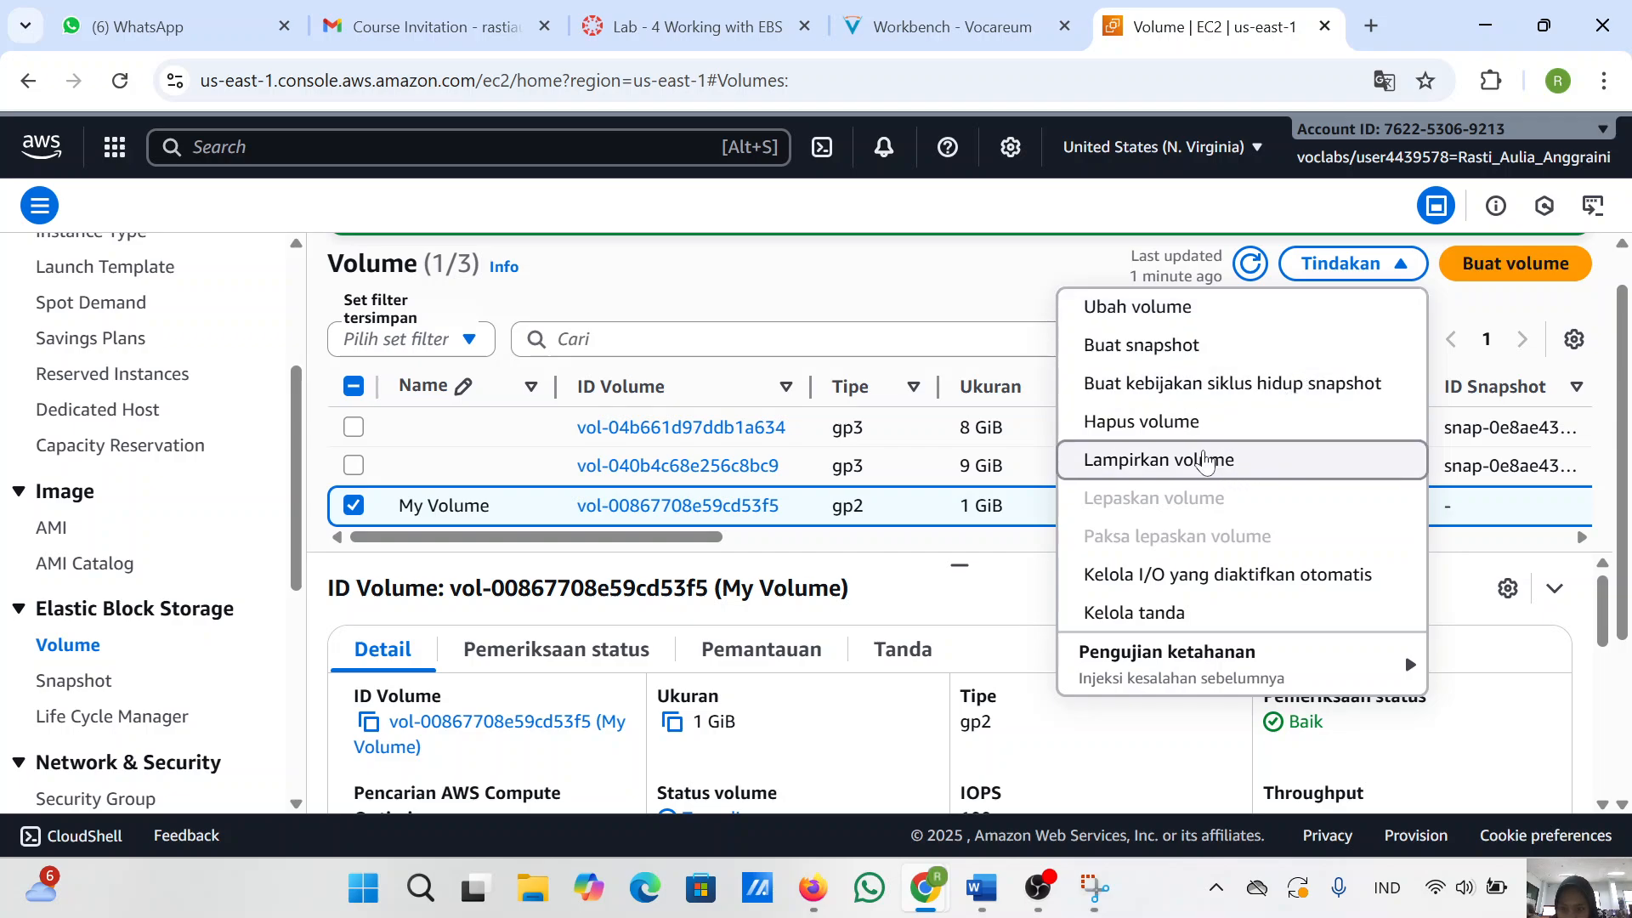
# - Translate the EC2 volume page into English with Google Translate and dismiss the translation prompt
pyautogui.click(1605, 80)
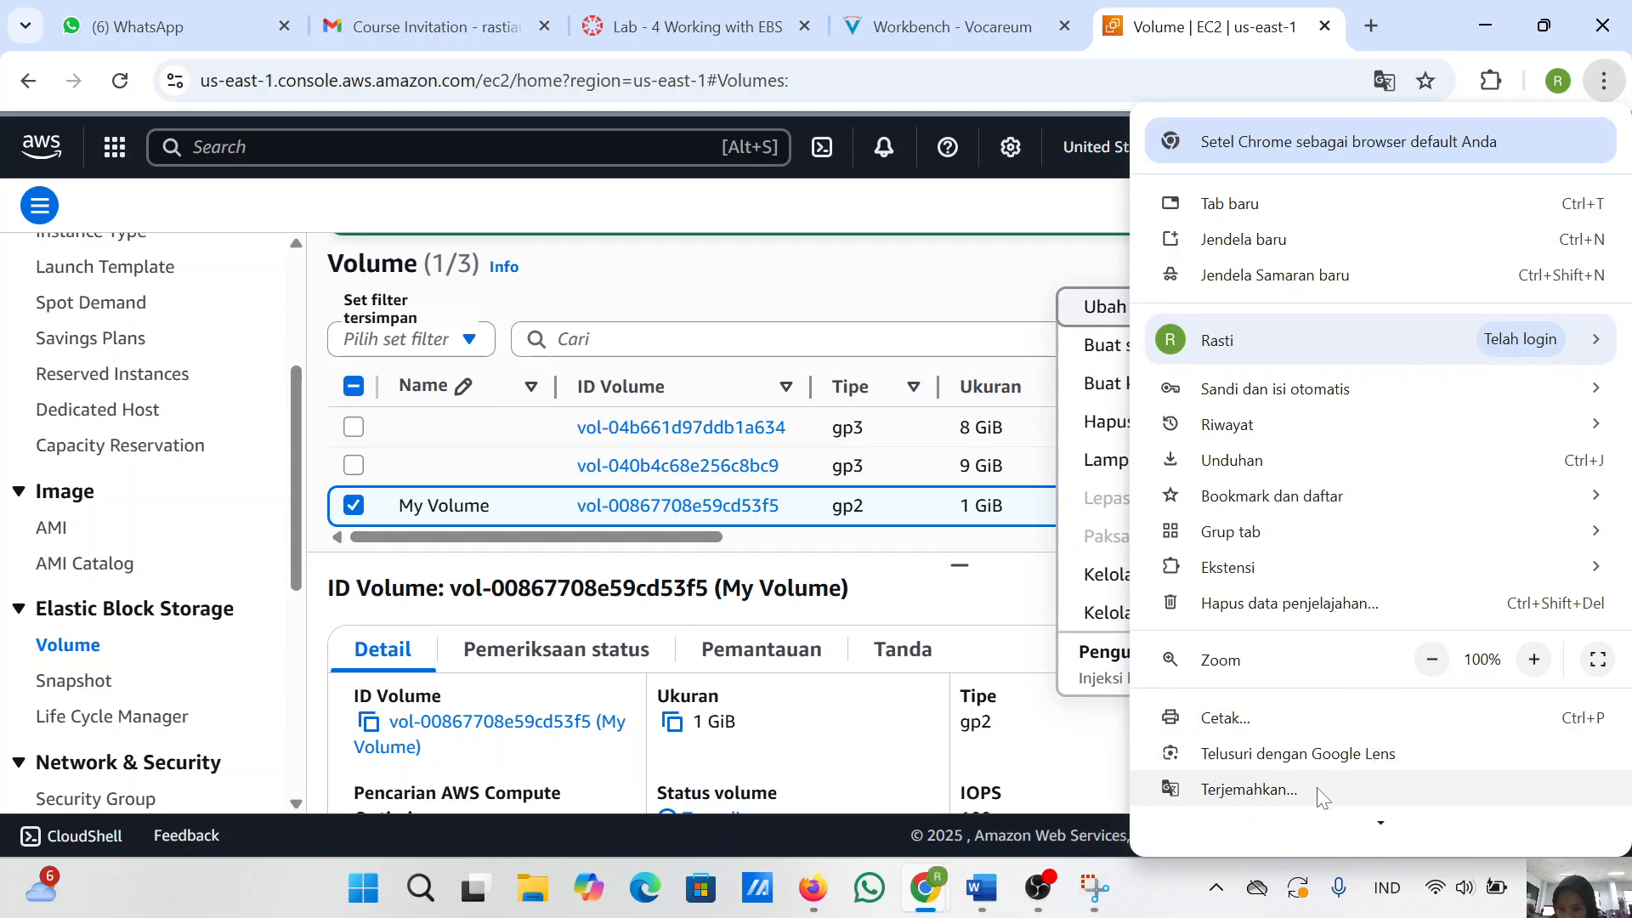
pyautogui.click(1314, 789)
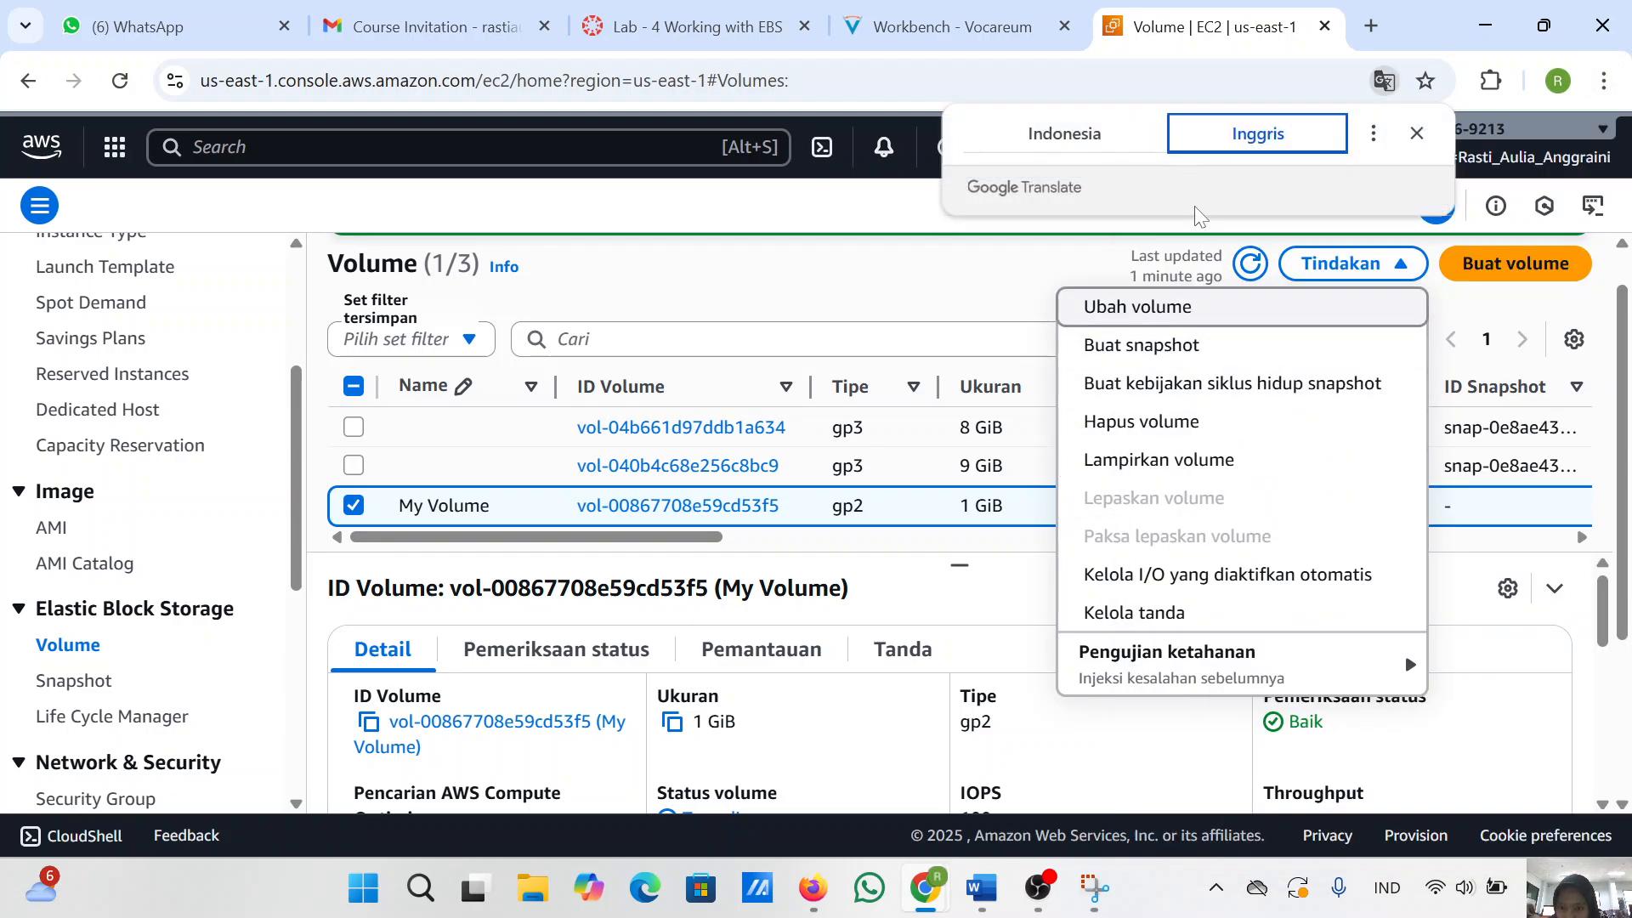
pyautogui.click(1153, 138)
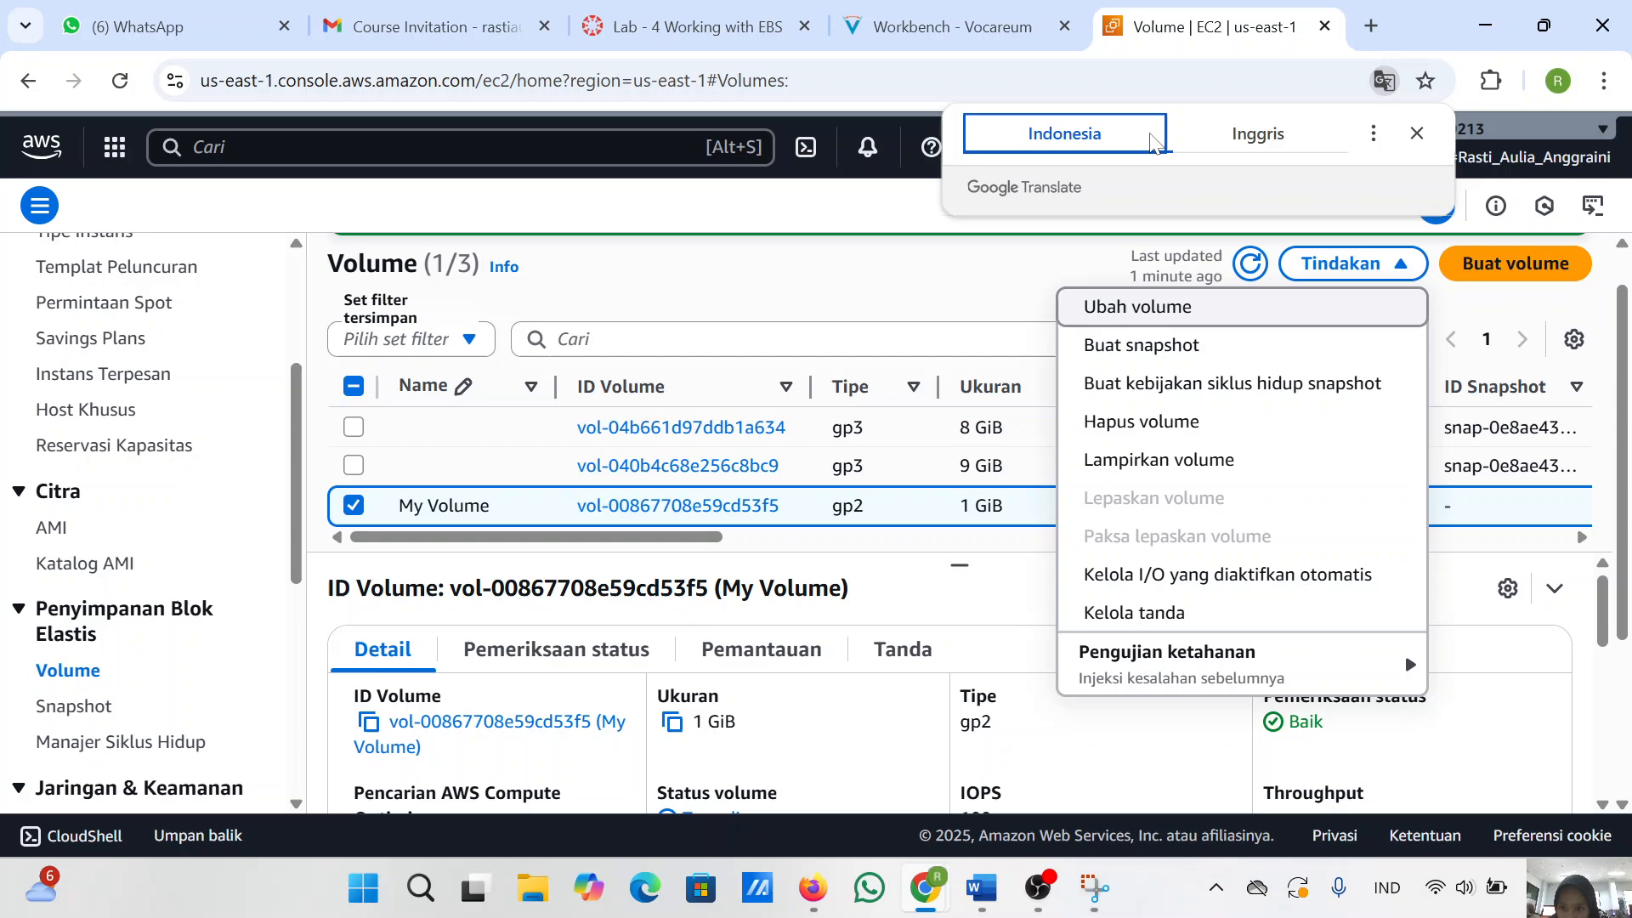
pyautogui.click(1243, 134)
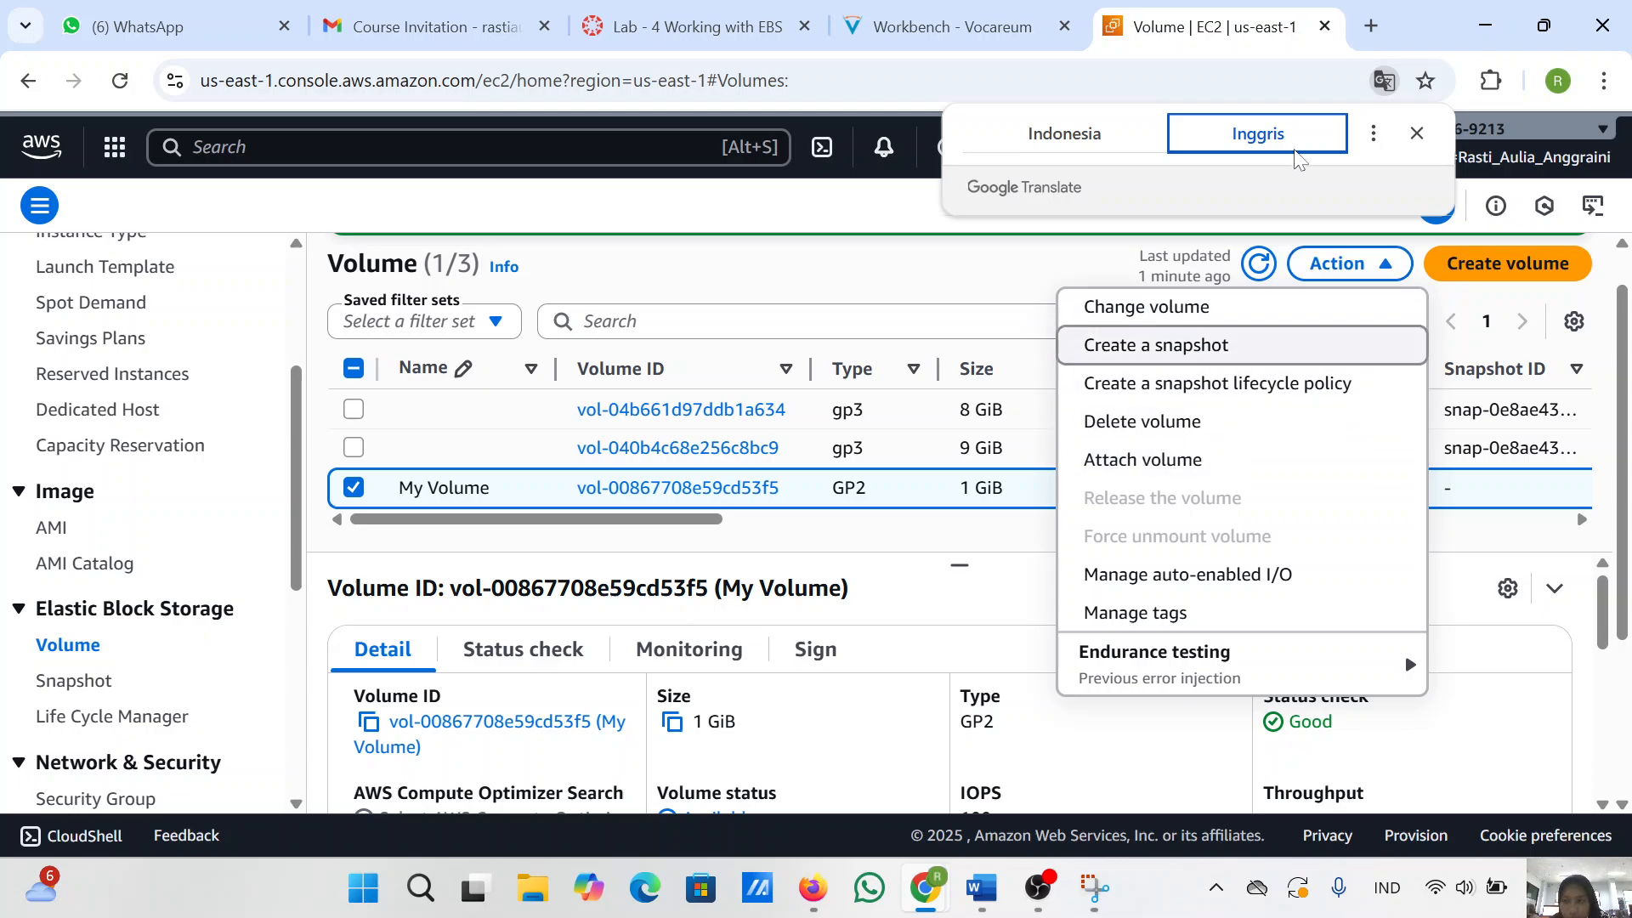
pyautogui.click(1417, 134)
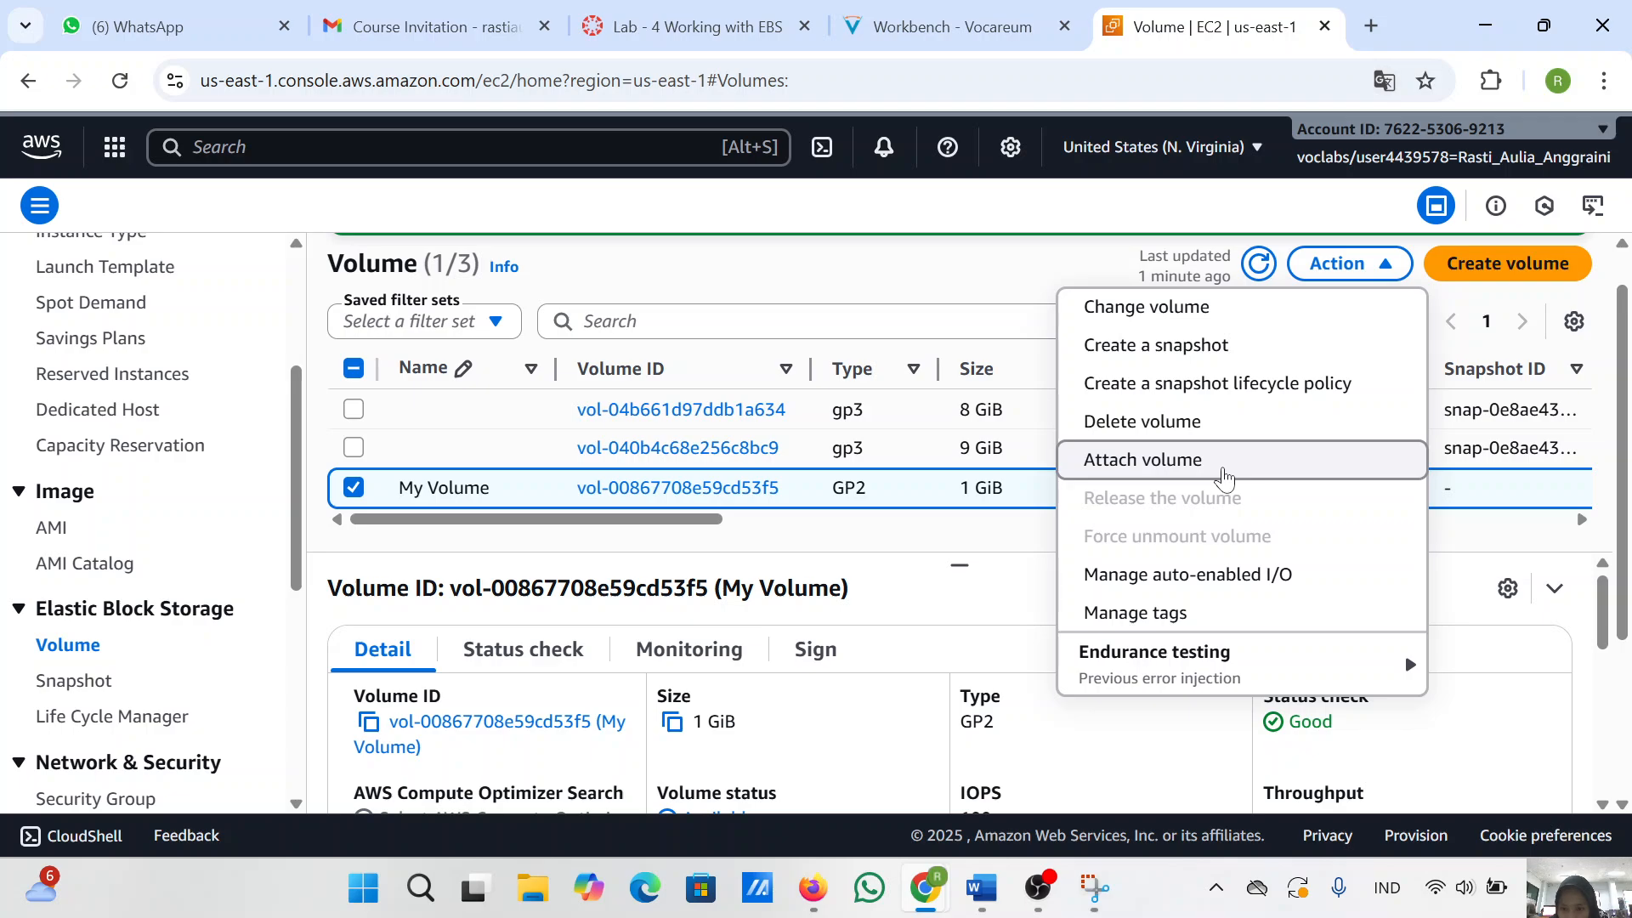
# - Capture the selected My Volume with its open action list using the Snipping Tool and paste it below the previous screenshot in the Word document
pyautogui.moveTo(1063, 893)
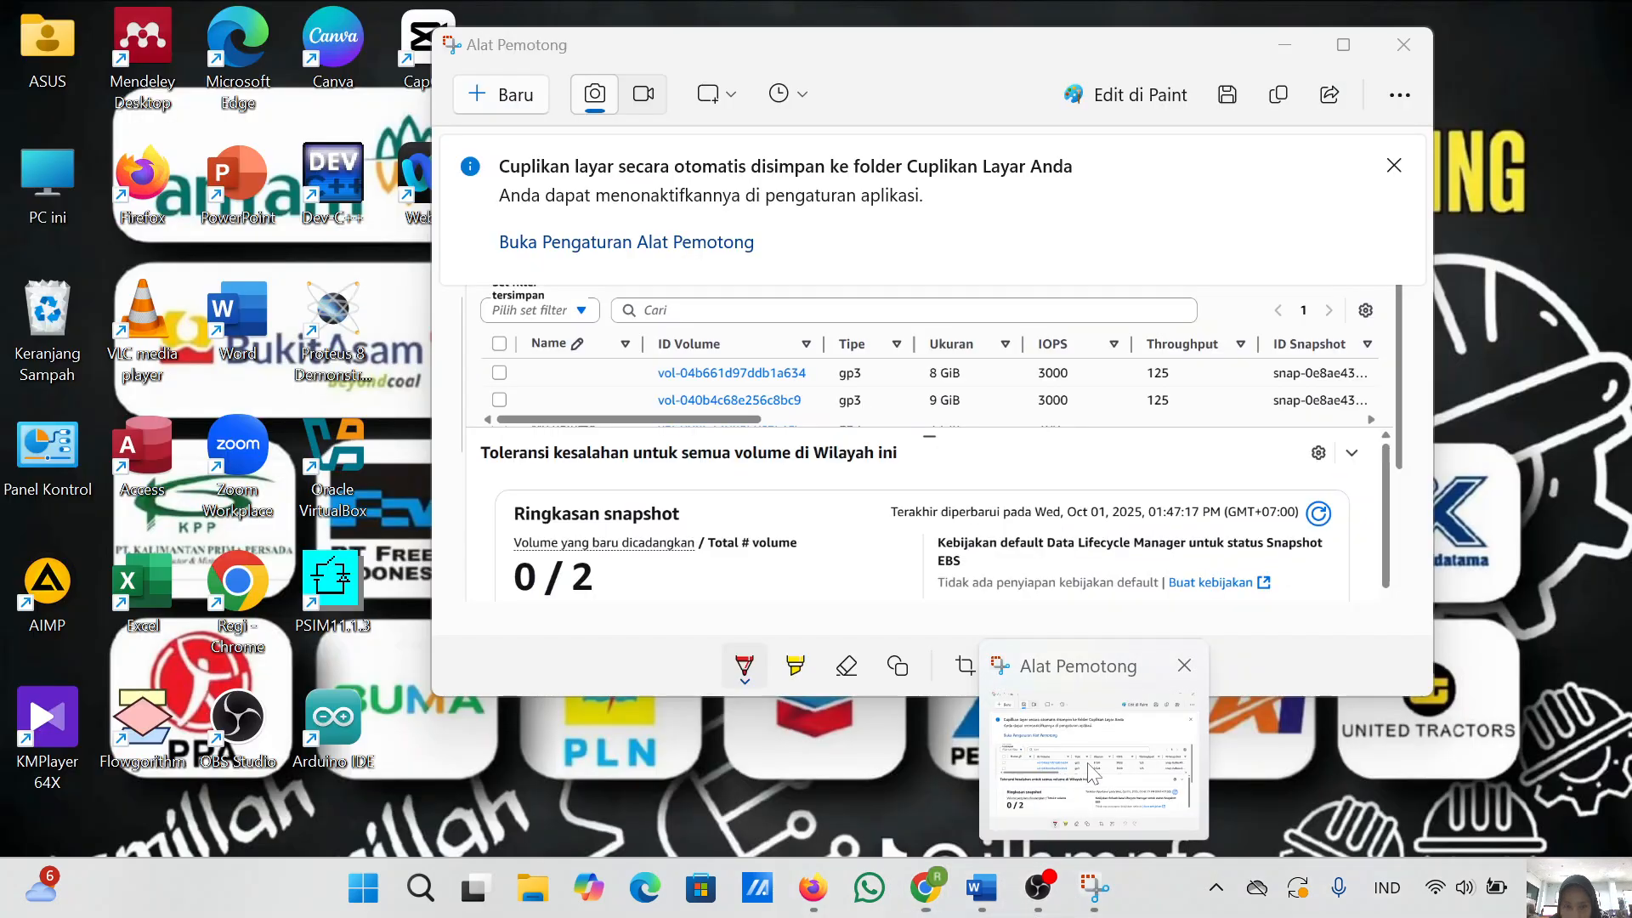
pyautogui.click(1105, 766)
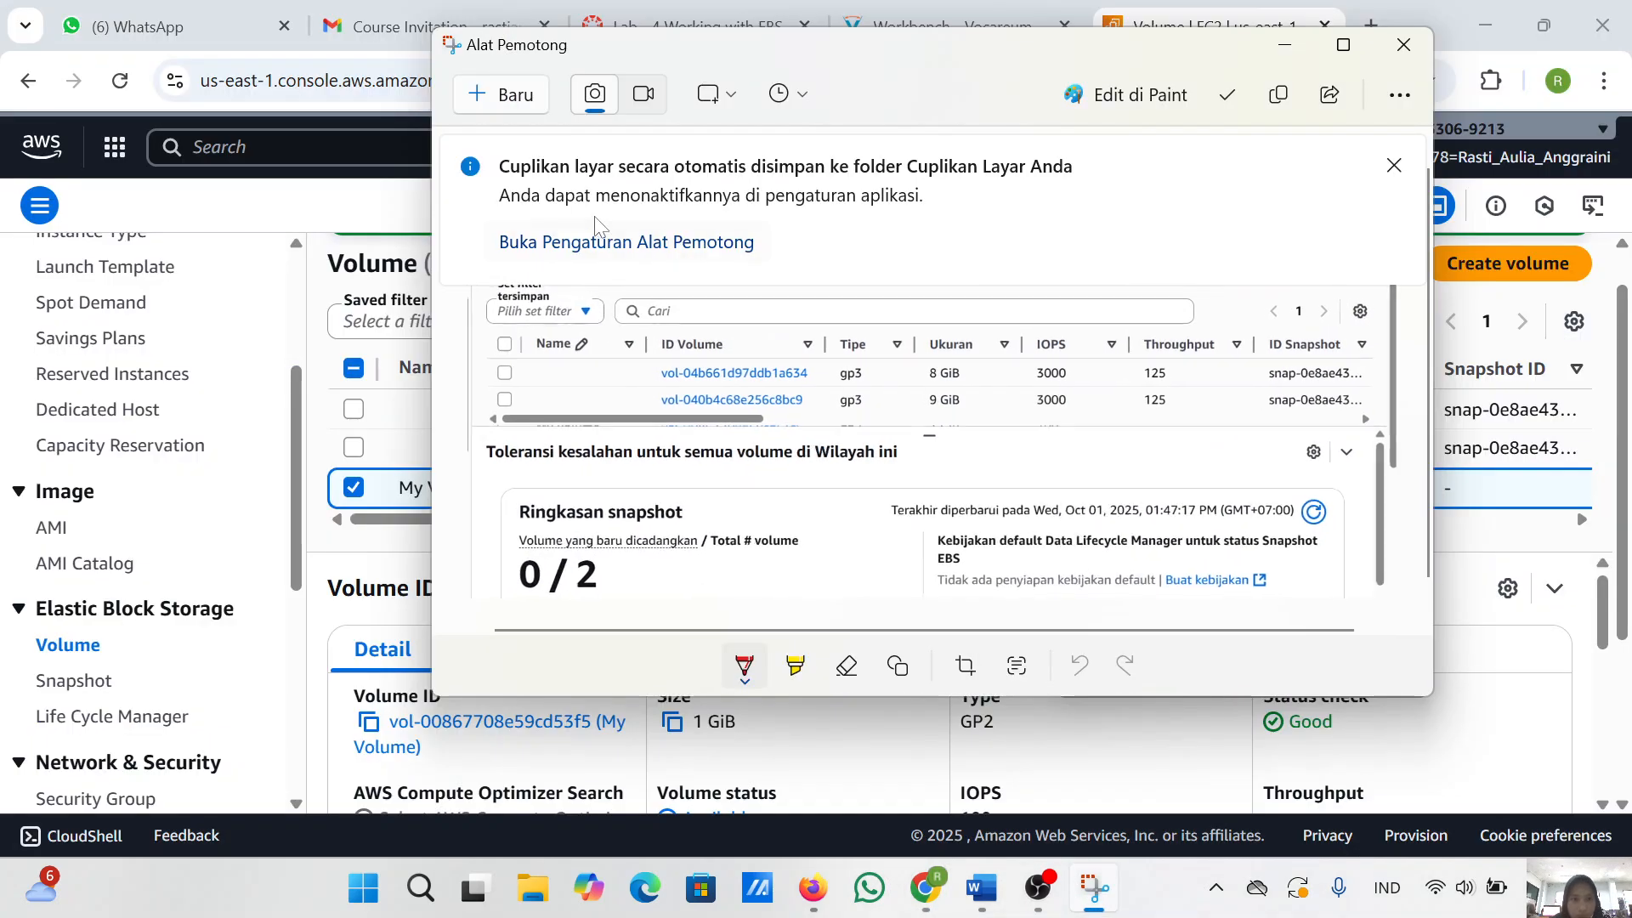
pyautogui.click(502, 109)
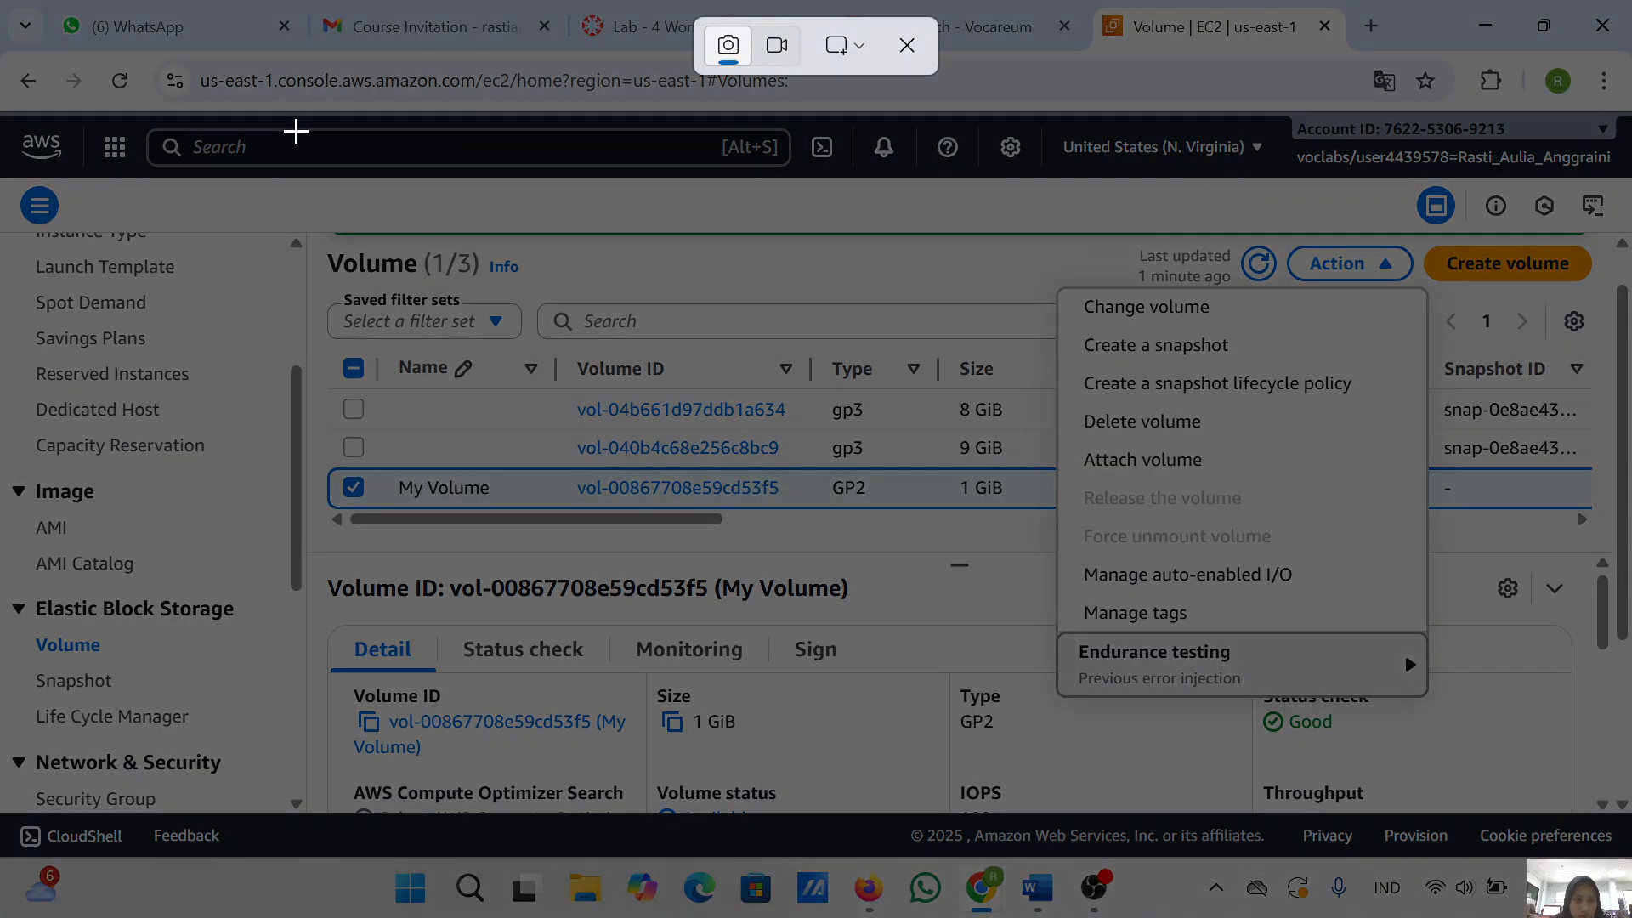
pyautogui.moveTo(293, 136); pyautogui.dragTo(1609, 800)
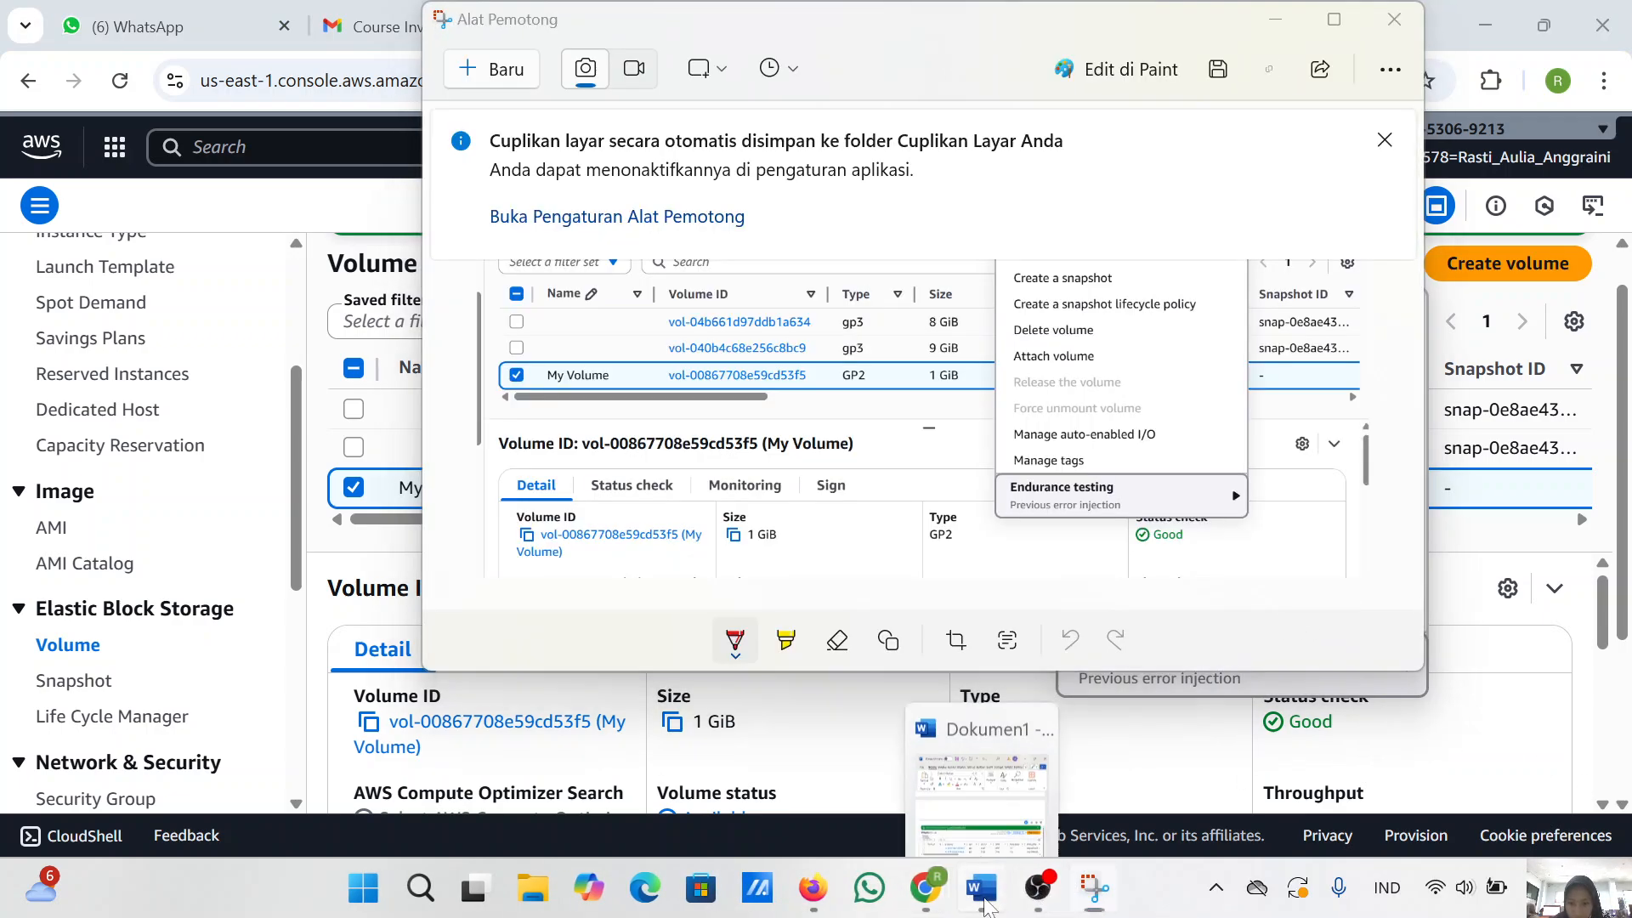
pyautogui.click(1003, 775)
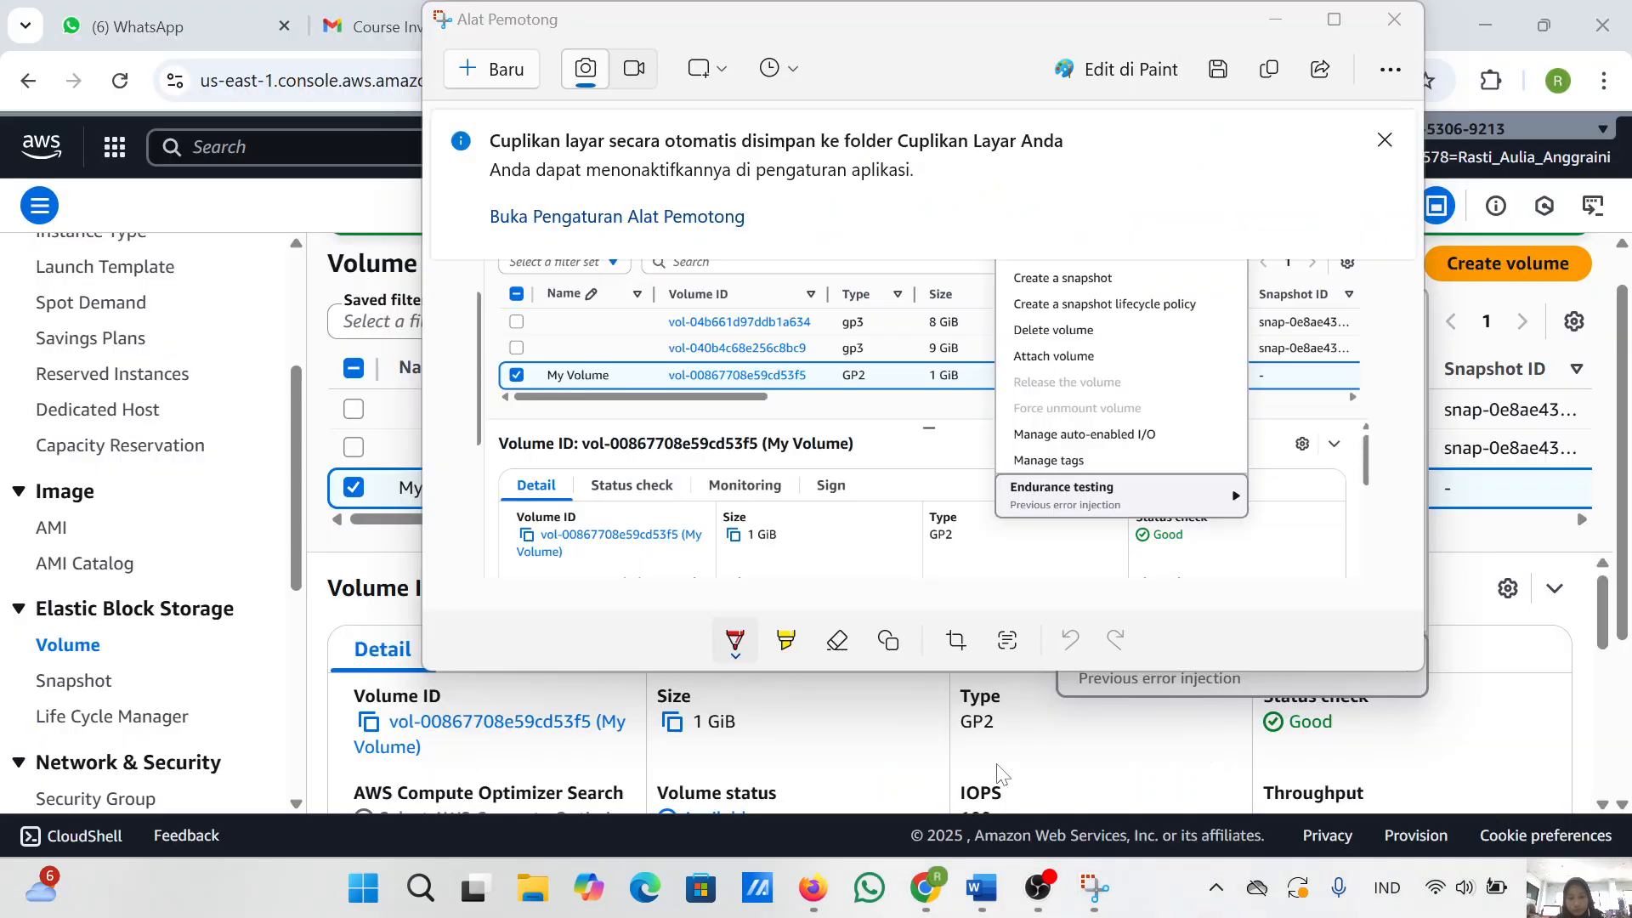
pyautogui.click(995, 887)
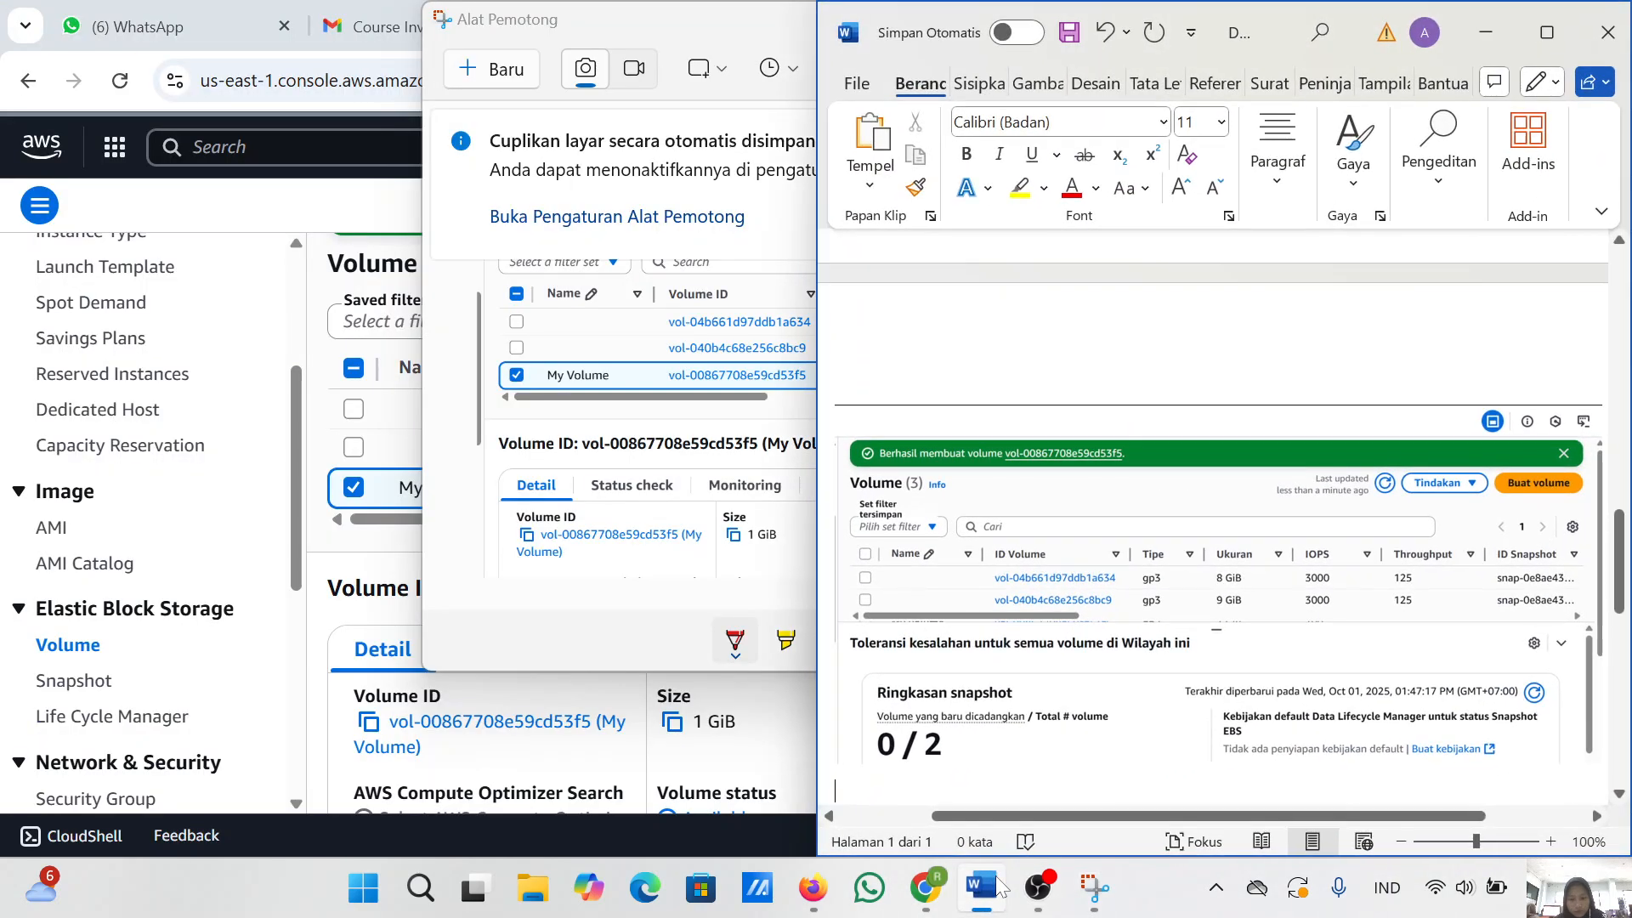
pyautogui.hotkey('ctrl', 'v')
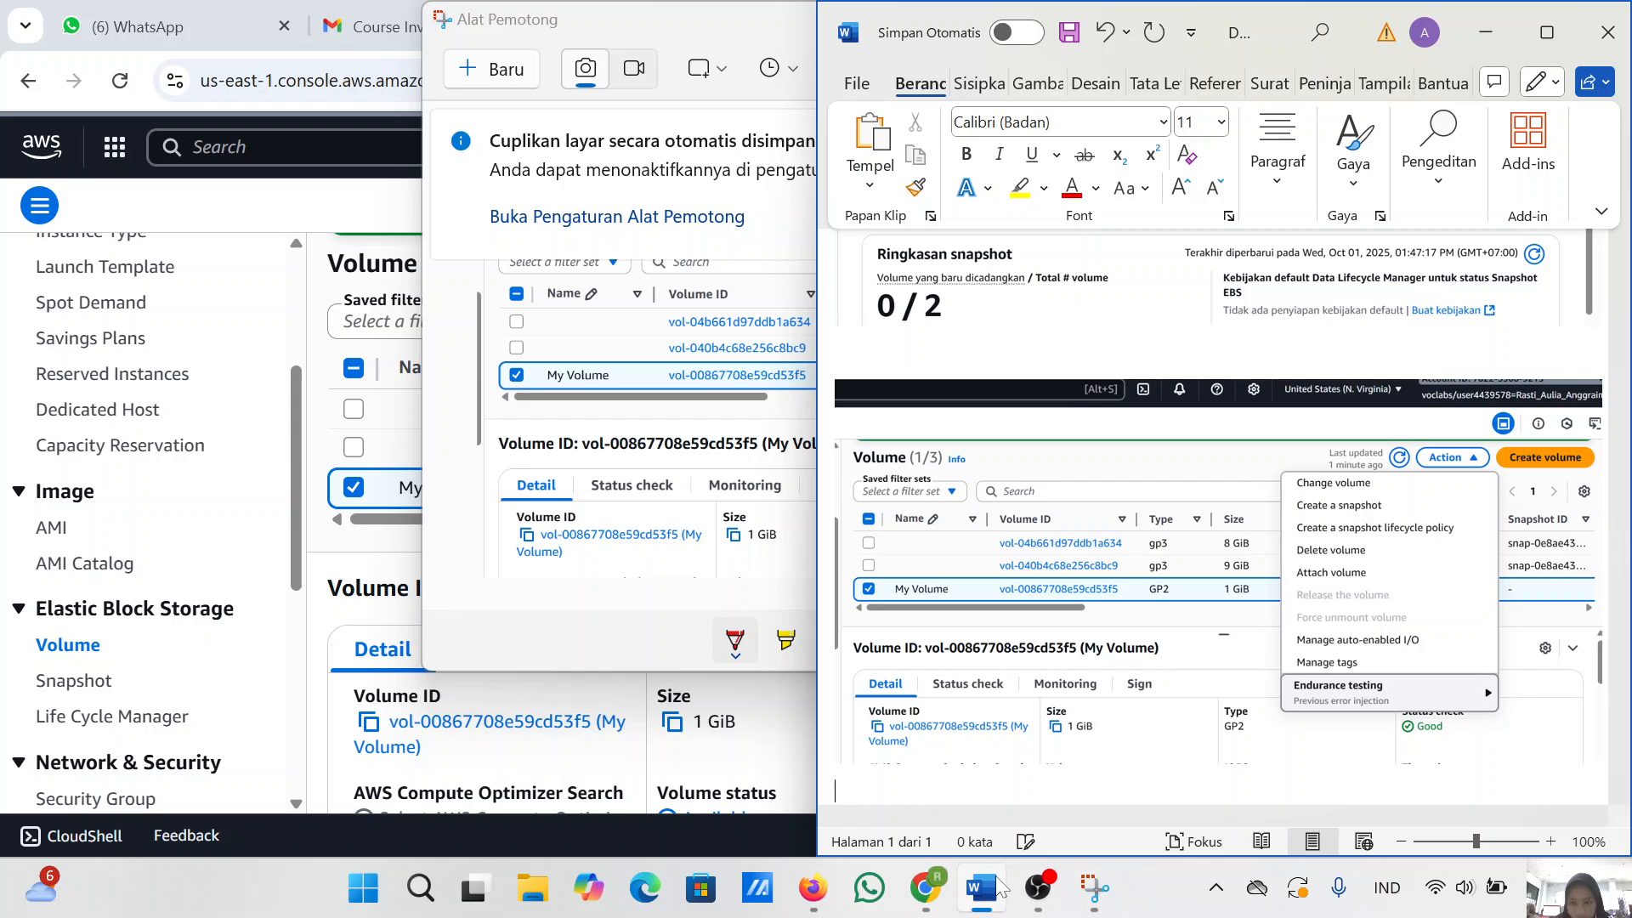
pyautogui.click(1484, 32)
pyautogui.click(1277, 26)
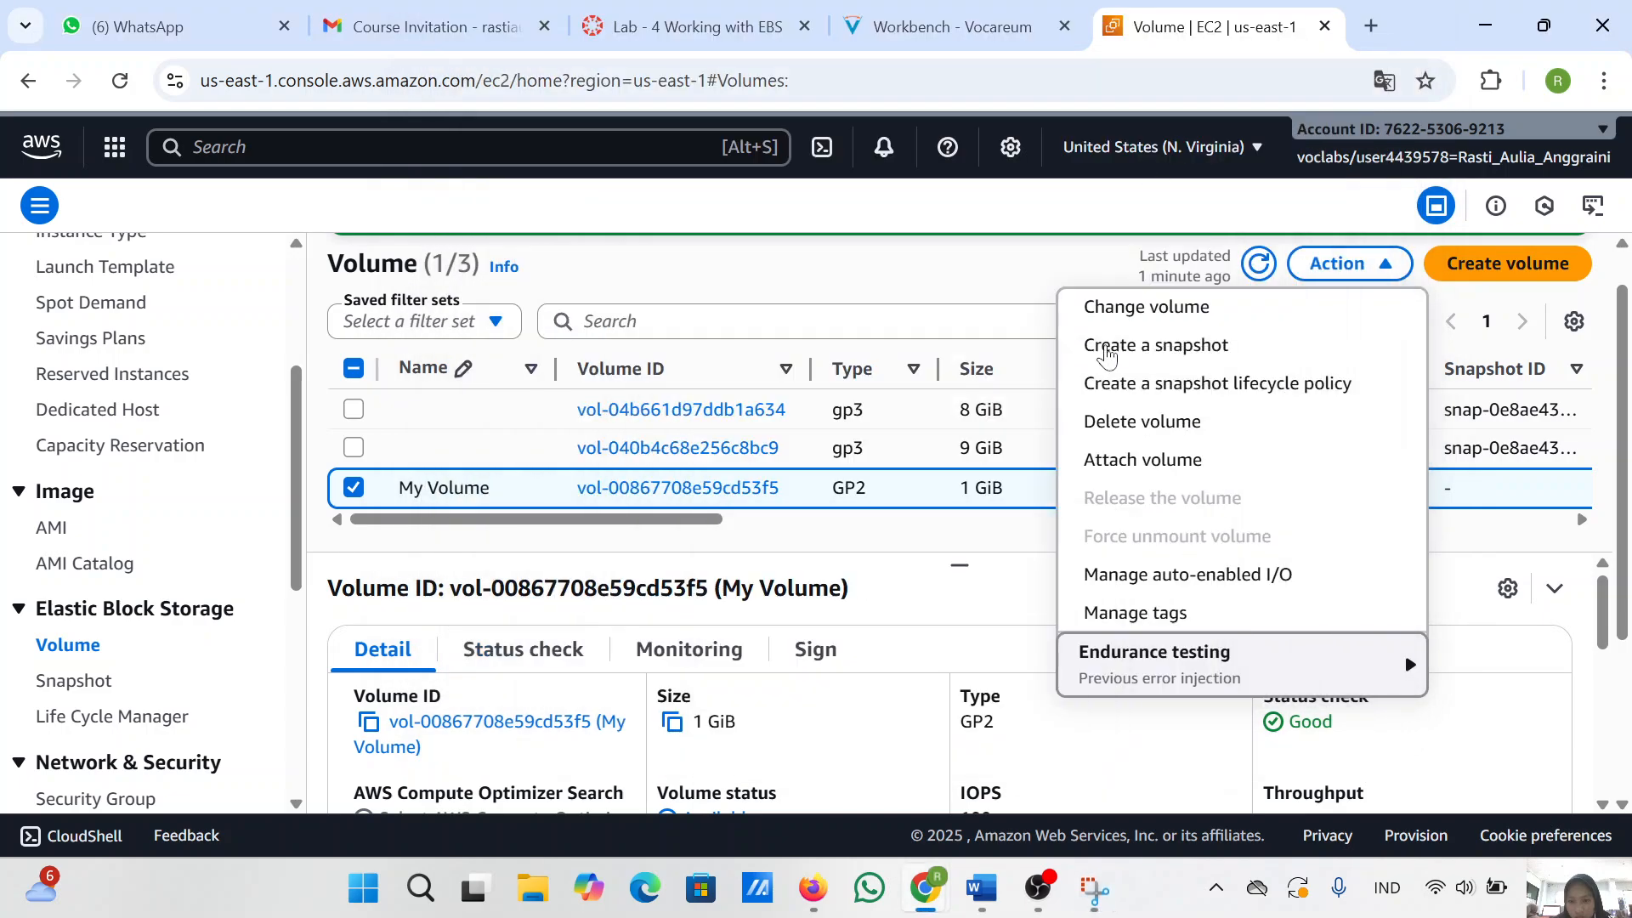
# - Open the Attach volume form for My Volume and check step 12 of the lab guide
pyautogui.click(1190, 465)
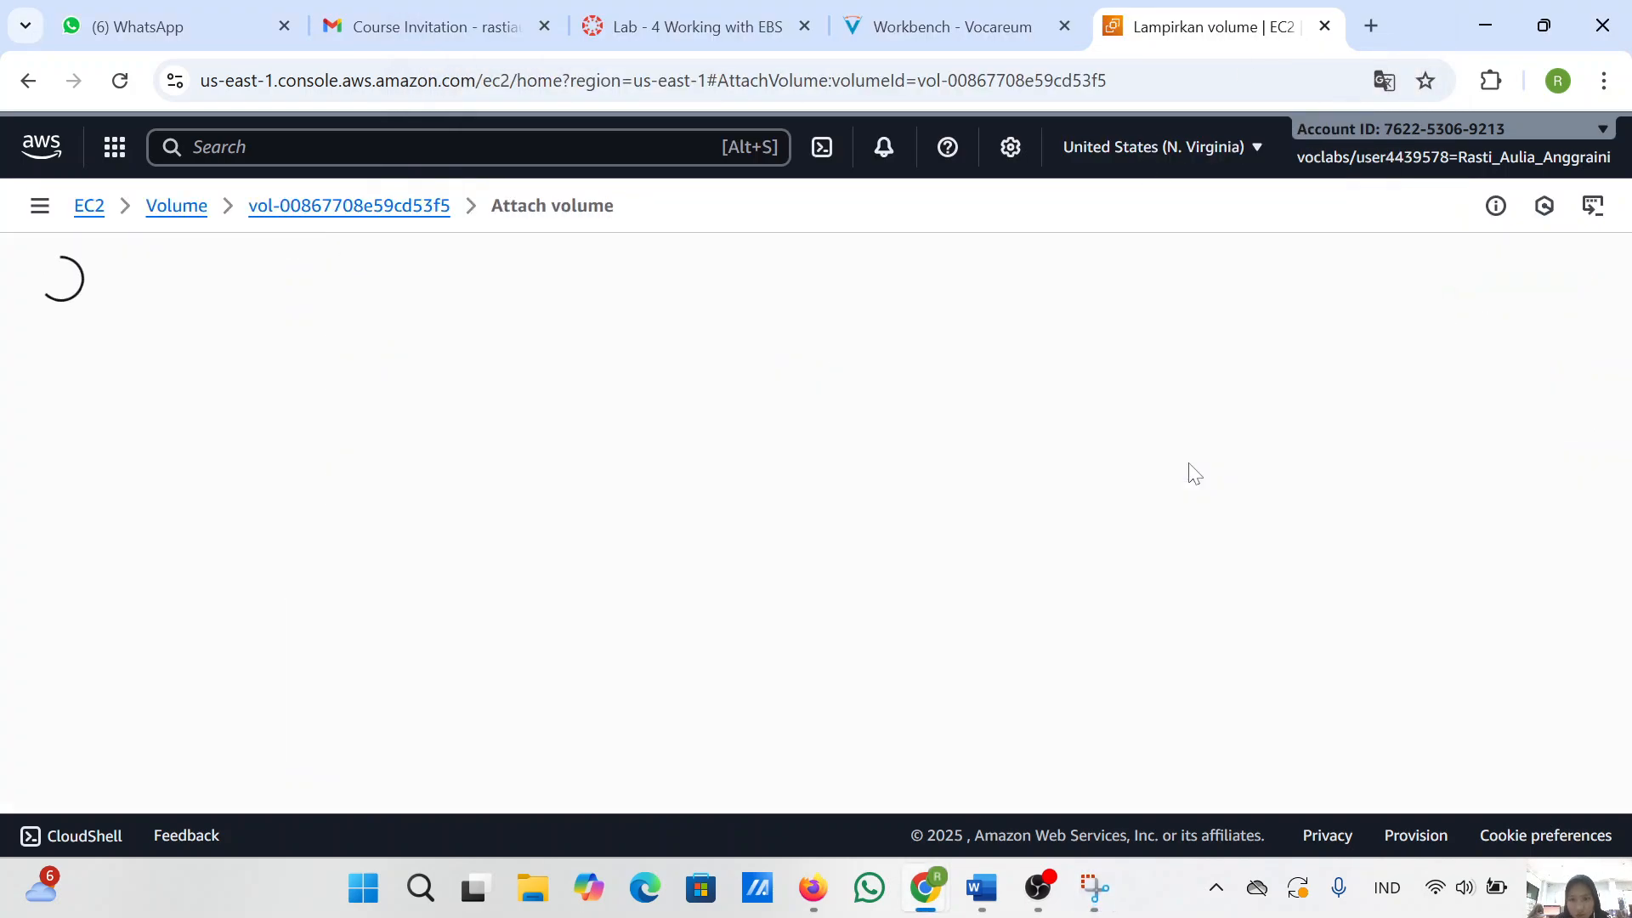
pyautogui.click(989, 10)
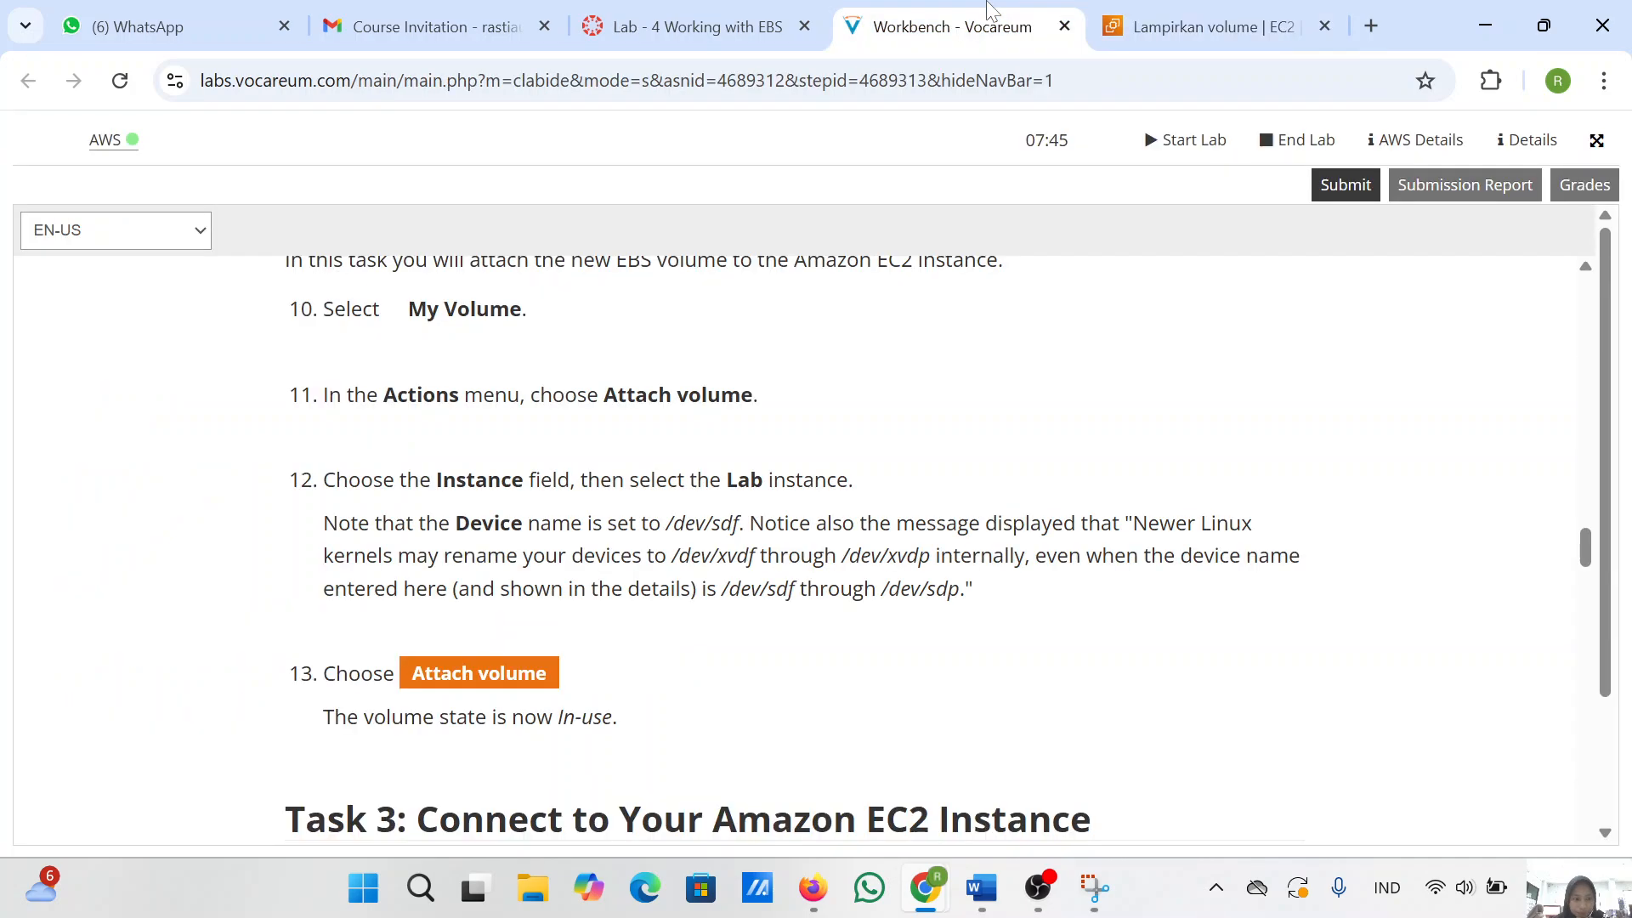
pyautogui.scroll(-1, 657, 630)
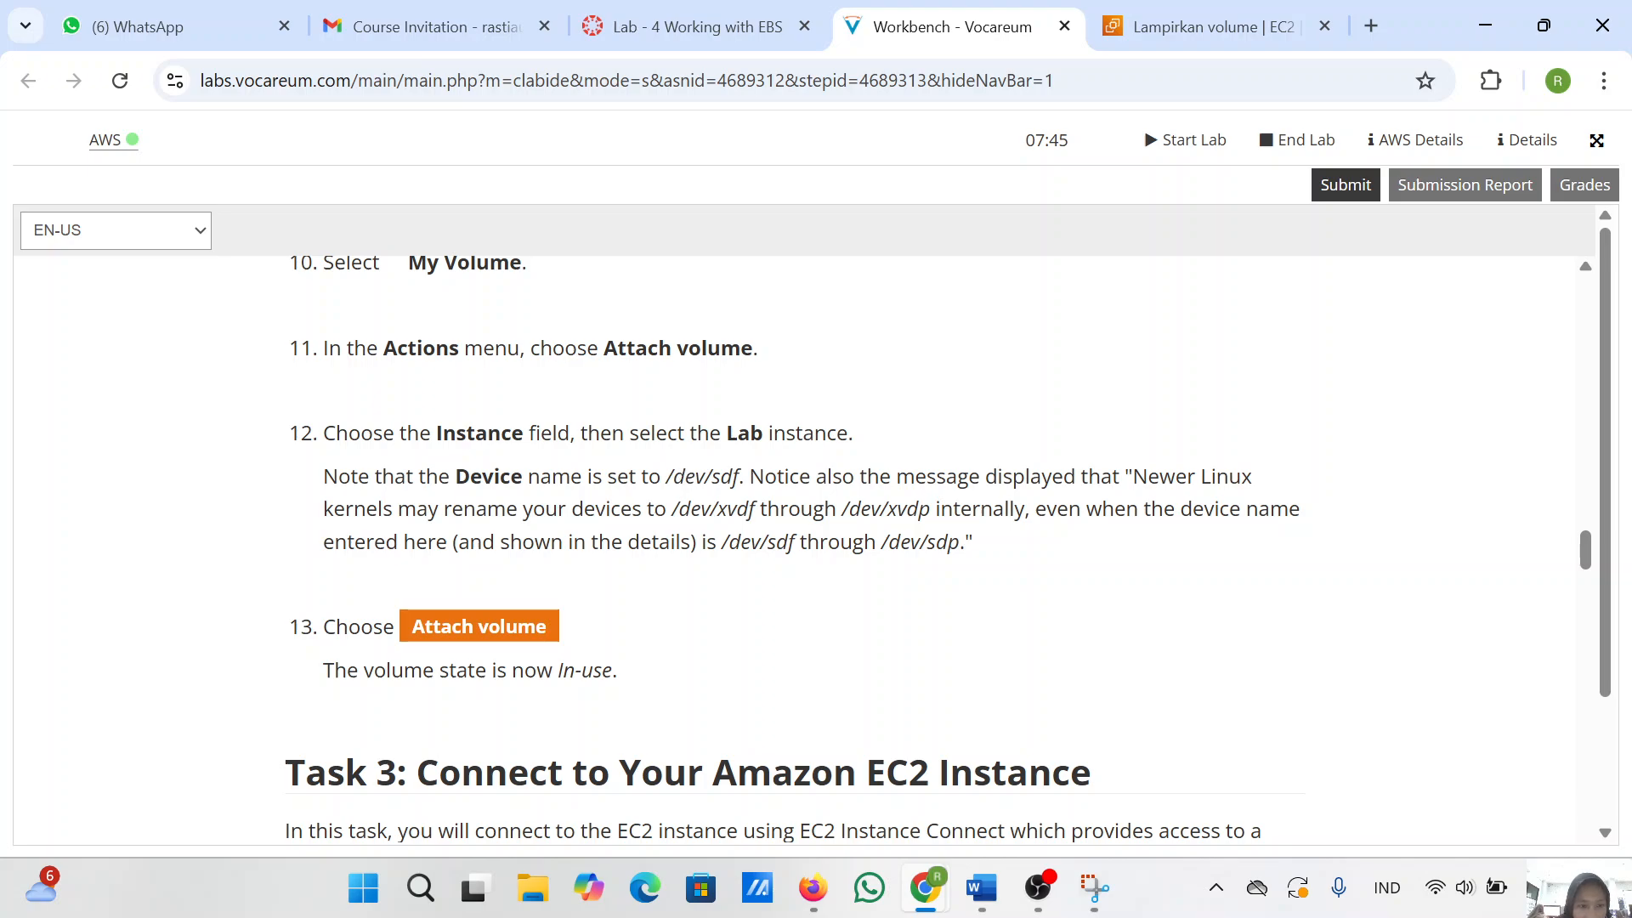
pyautogui.click(1195, 10)
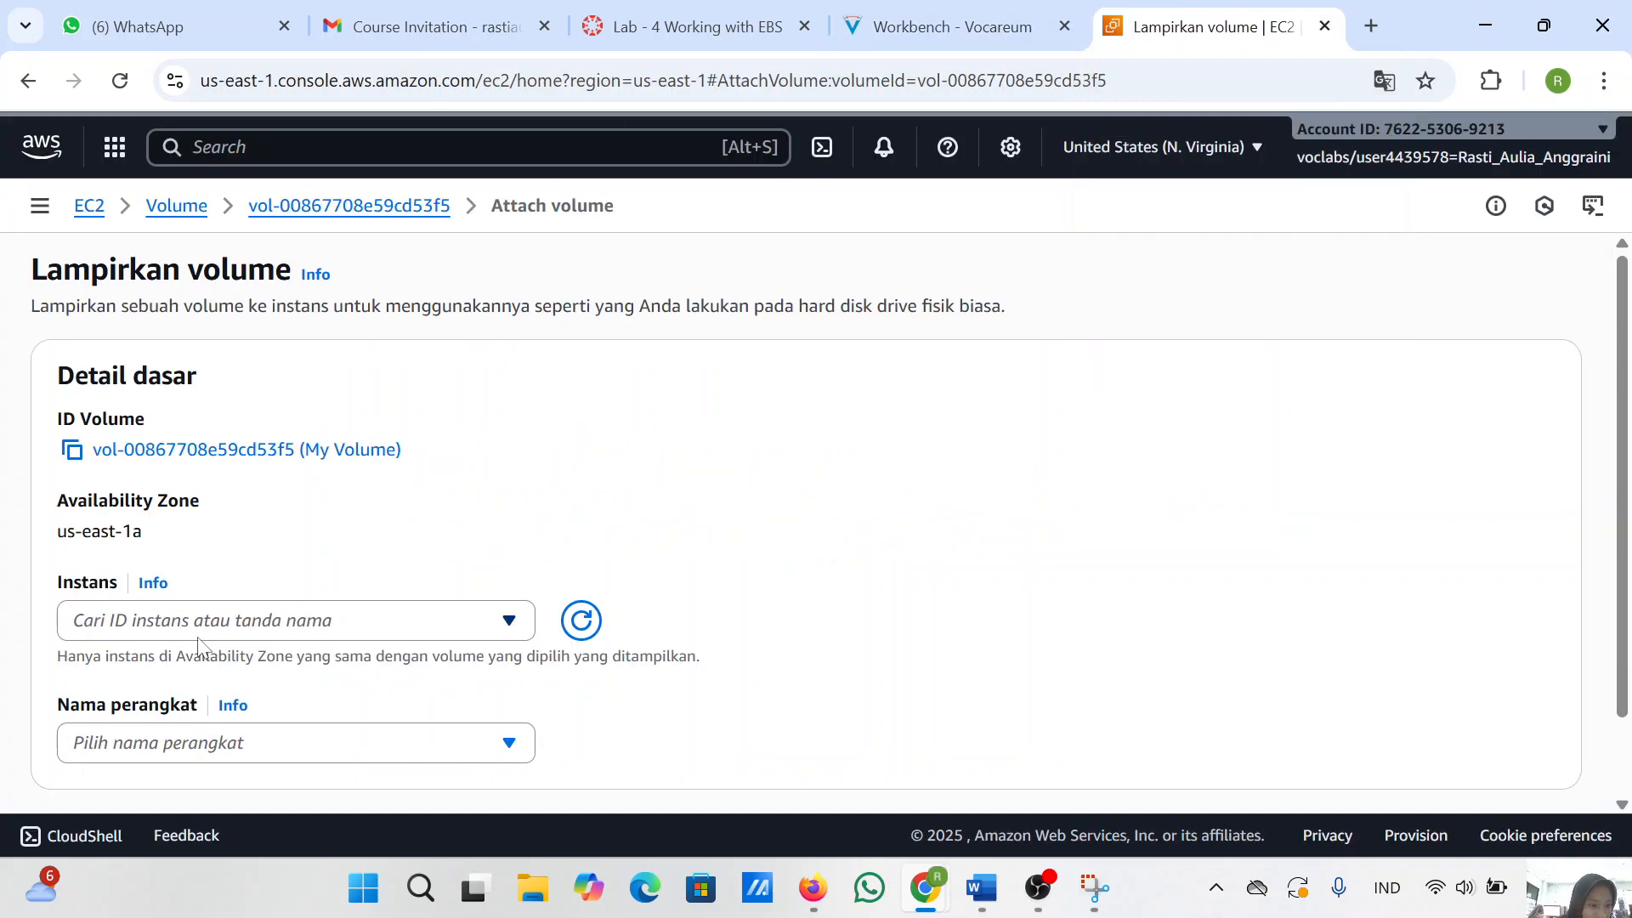
# - Recheck the guide, refresh the instance choices in the attachment form, and choose the running Lab instance
pyautogui.click(925, 10)
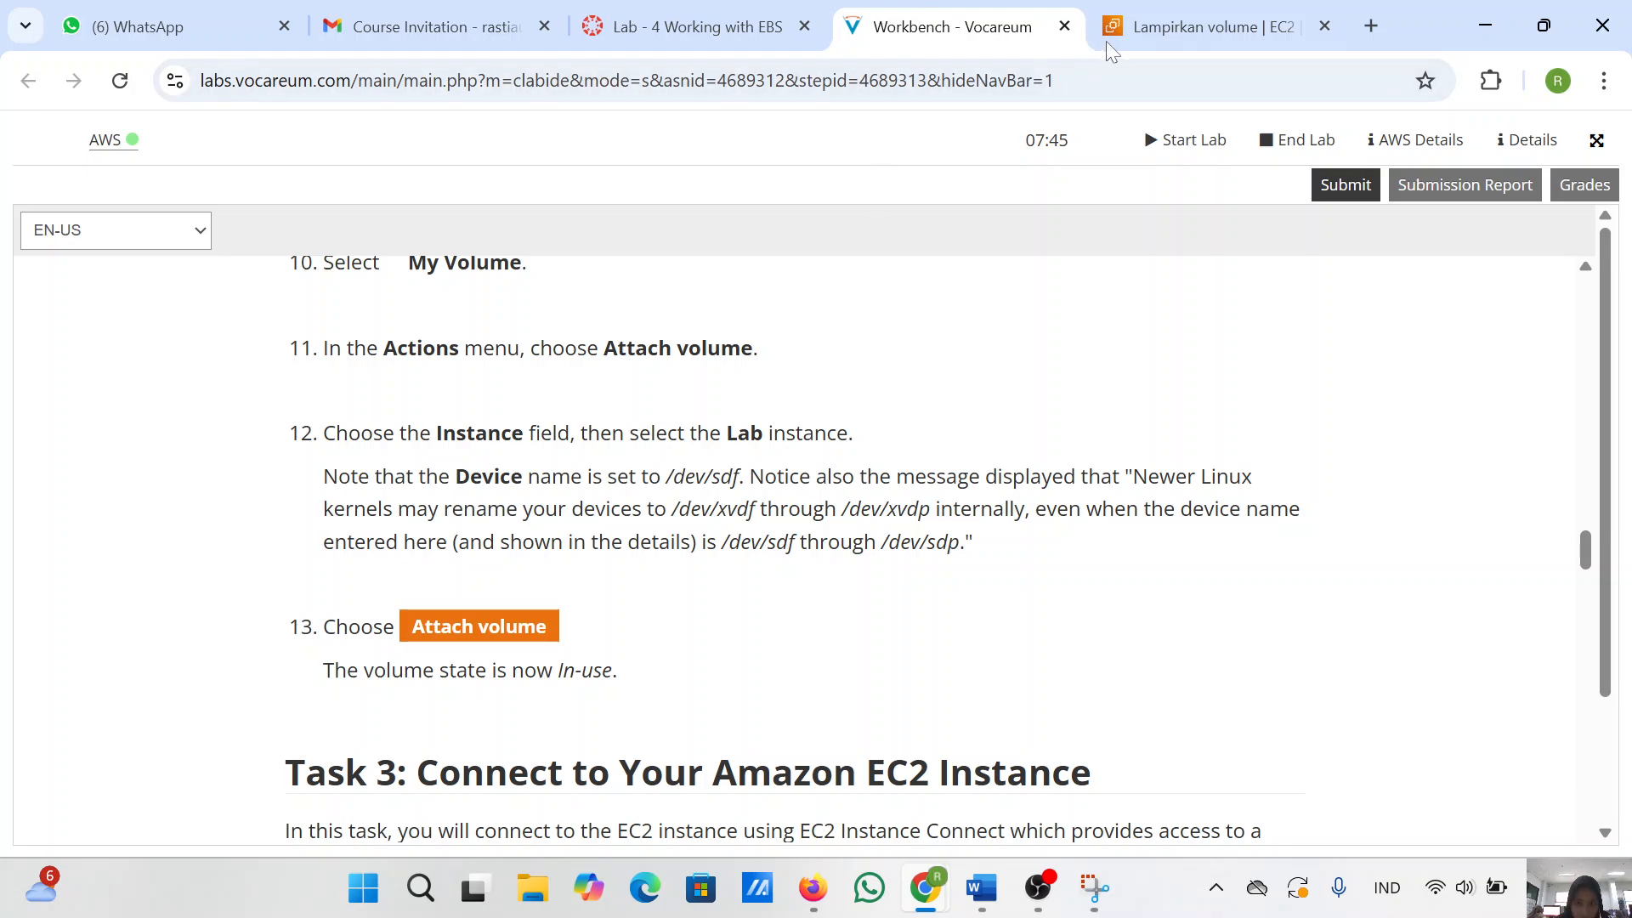
pyautogui.click(1167, 21)
pyautogui.click(501, 636)
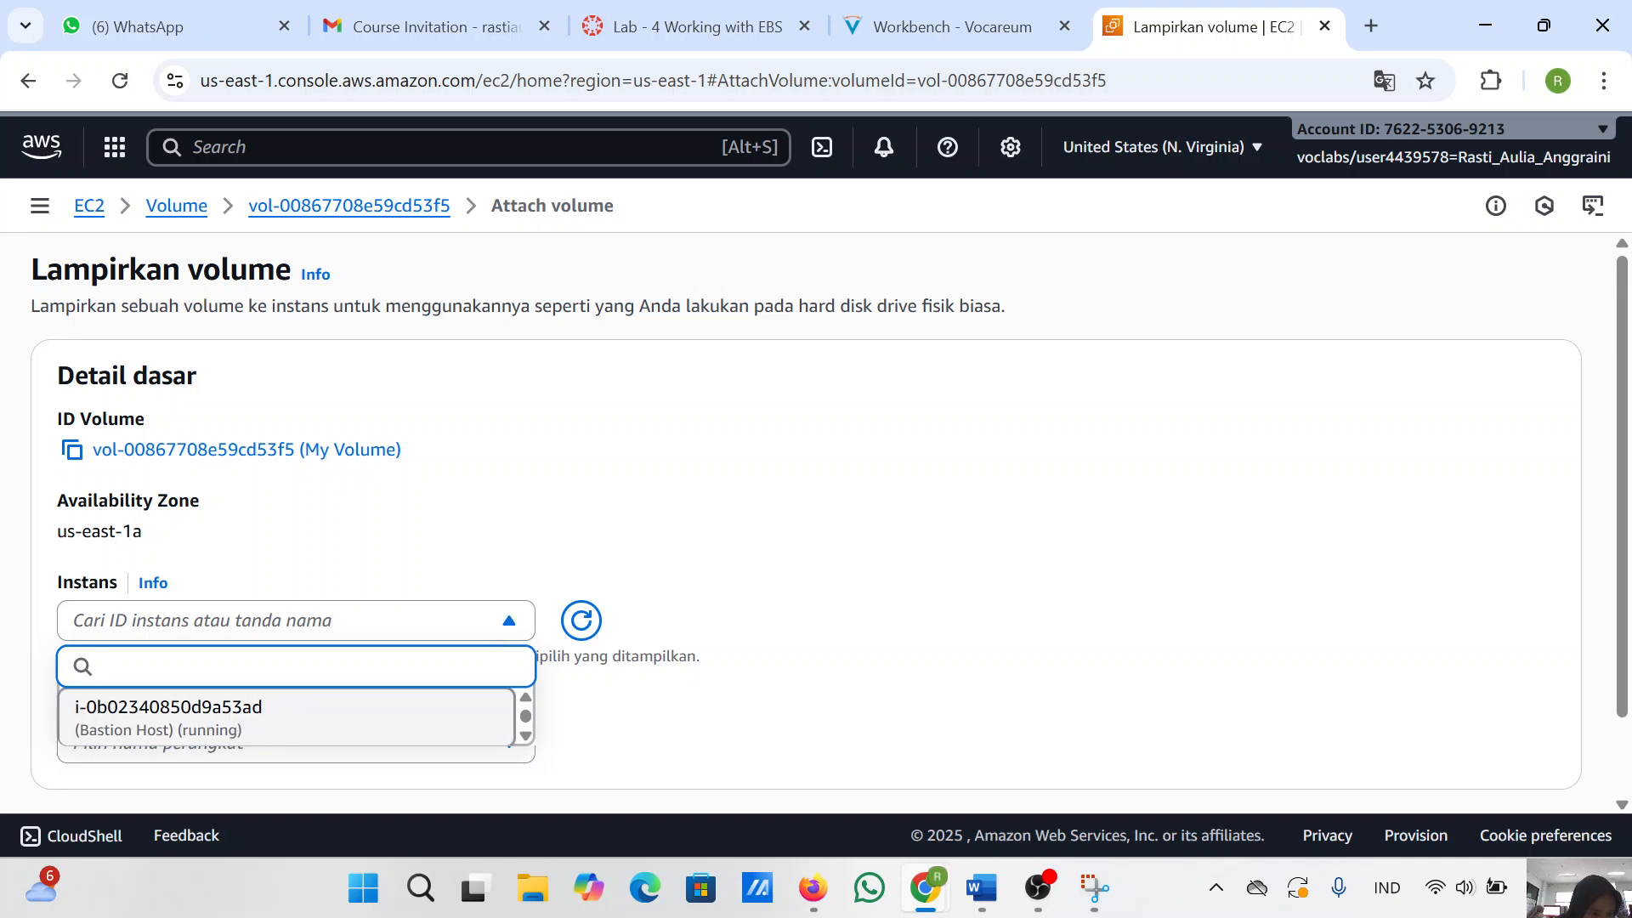
pyautogui.scroll(-1, 500, 645)
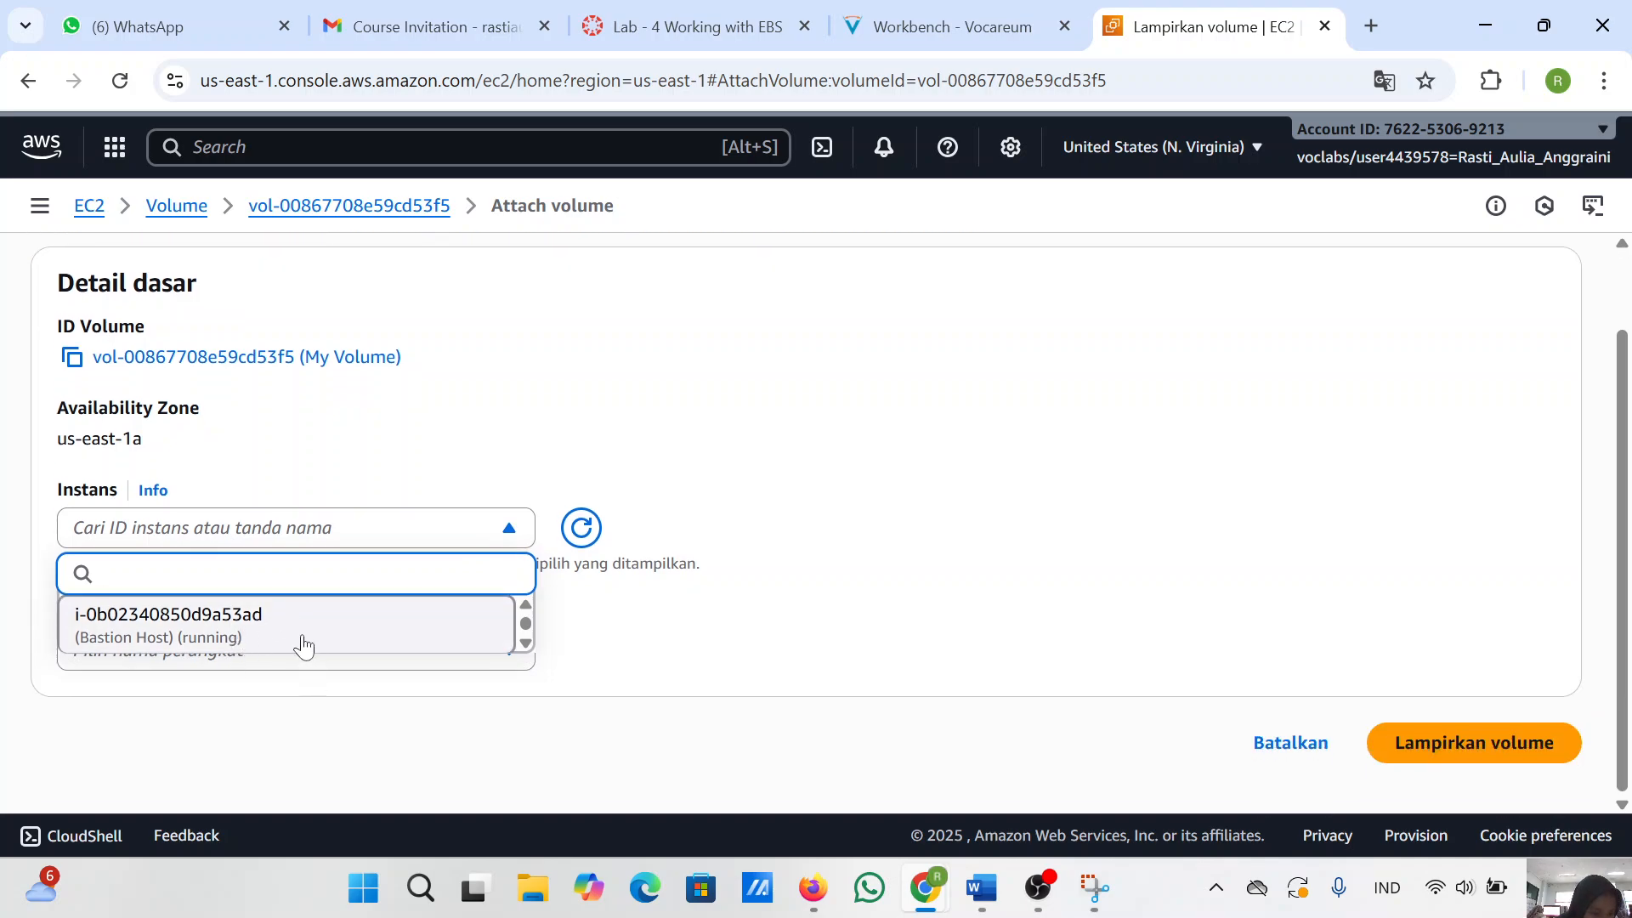
pyautogui.click(508, 528)
pyautogui.scroll(1, 705, 470)
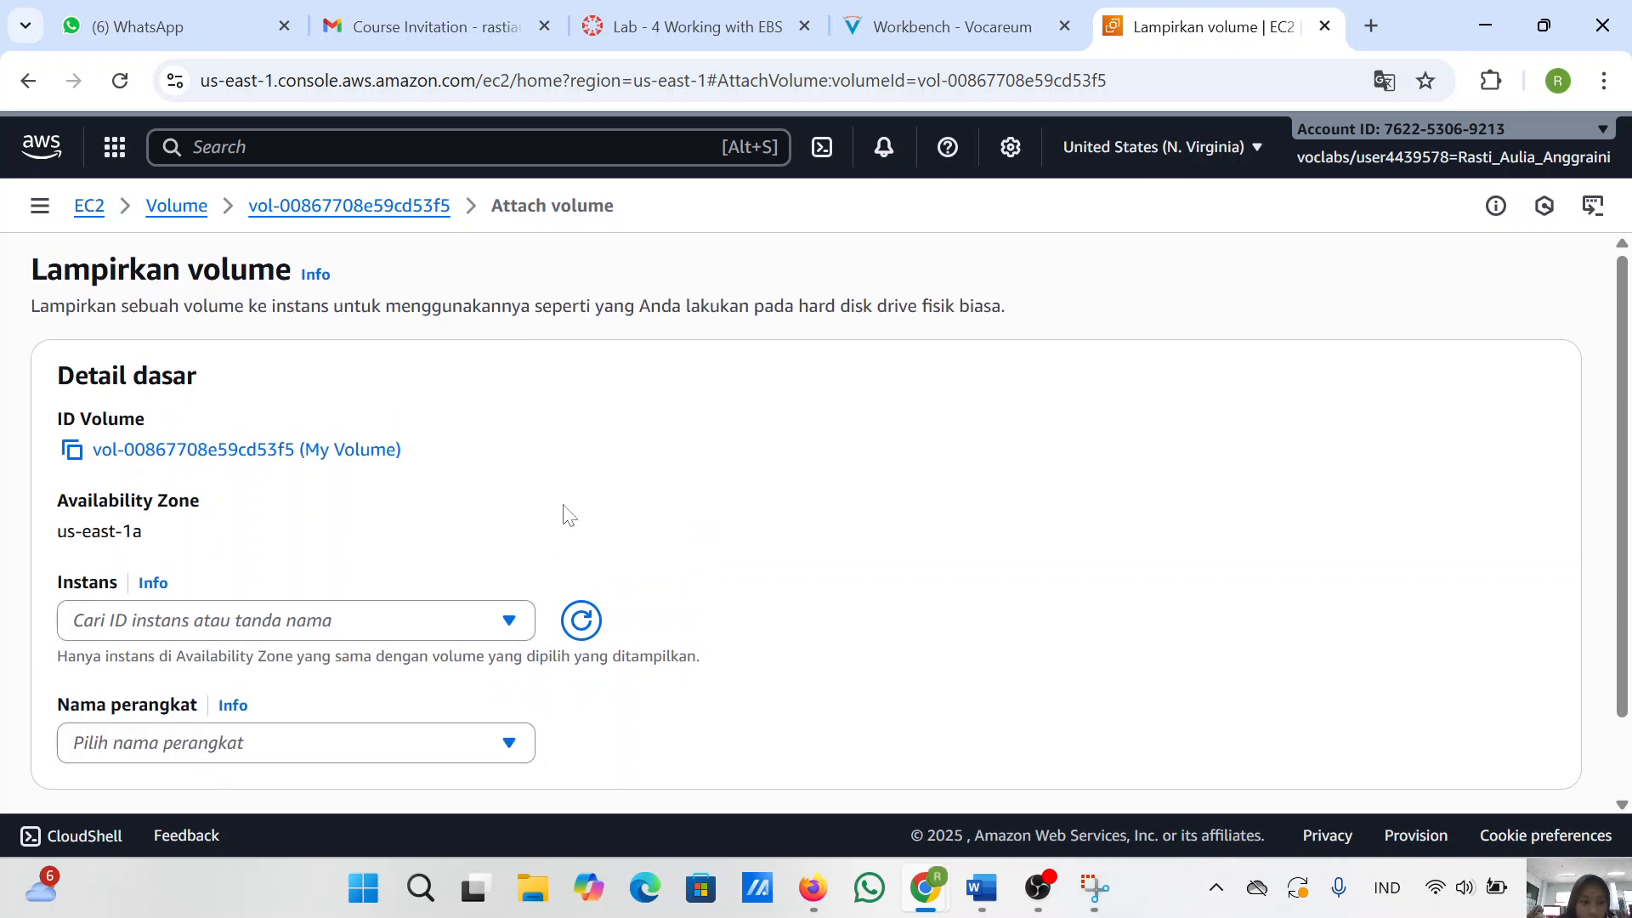
pyautogui.click(581, 624)
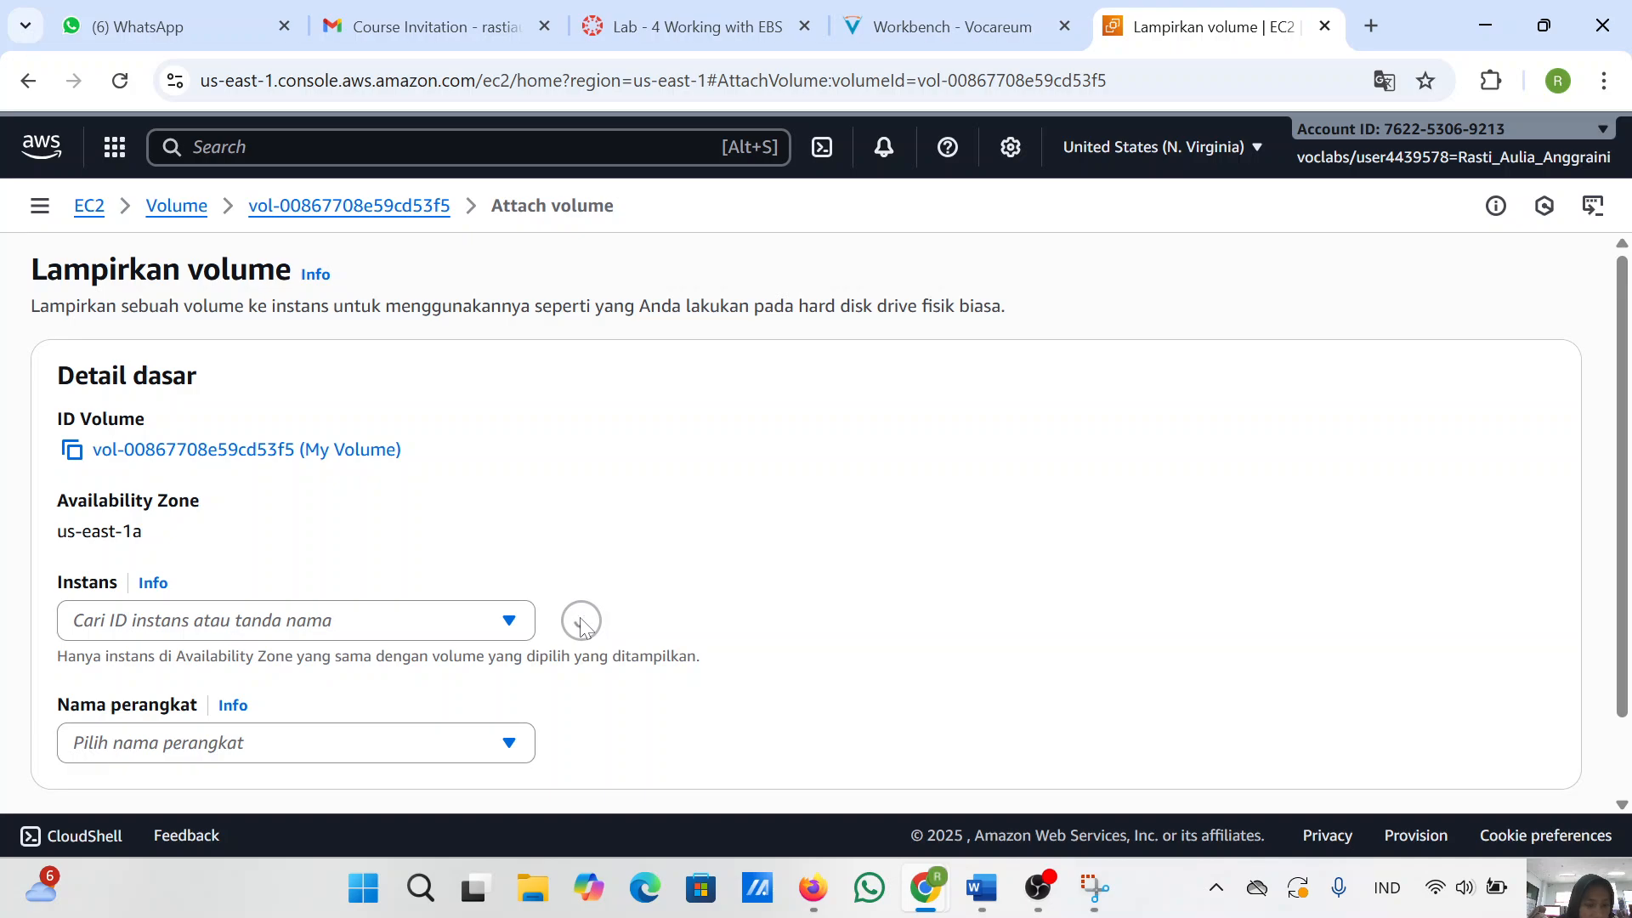
pyautogui.click(517, 628)
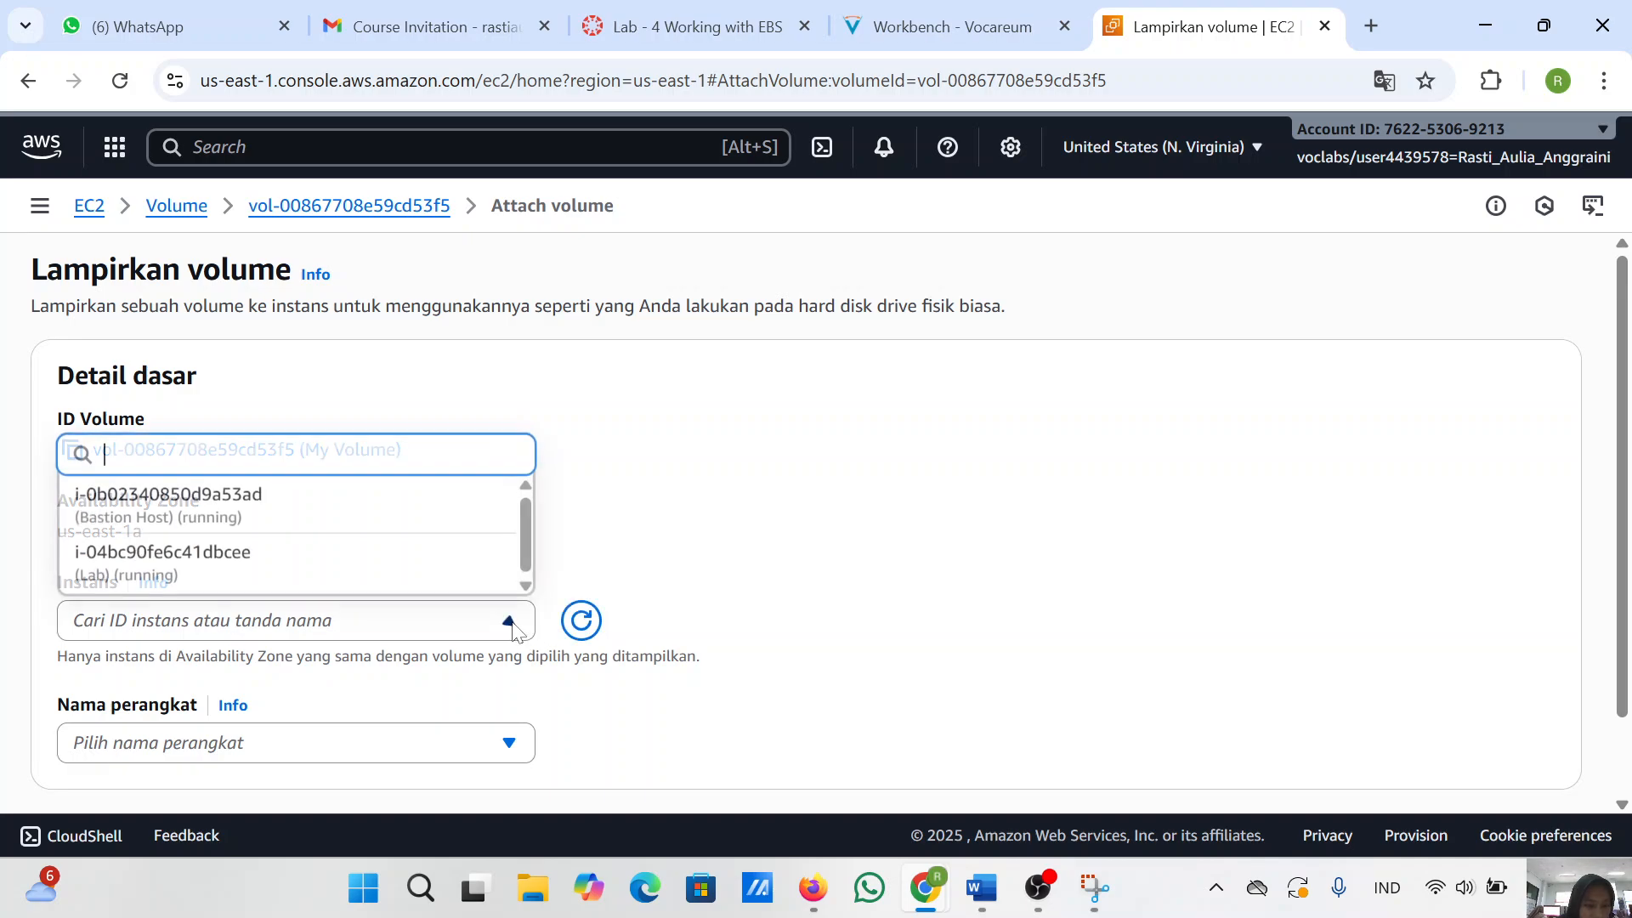
pyautogui.click(311, 583)
# - Check steps 12 and 13 of the lab guide for the device name and review the device names offered in the attachment form
pyautogui.scroll(-1, 413, 590)
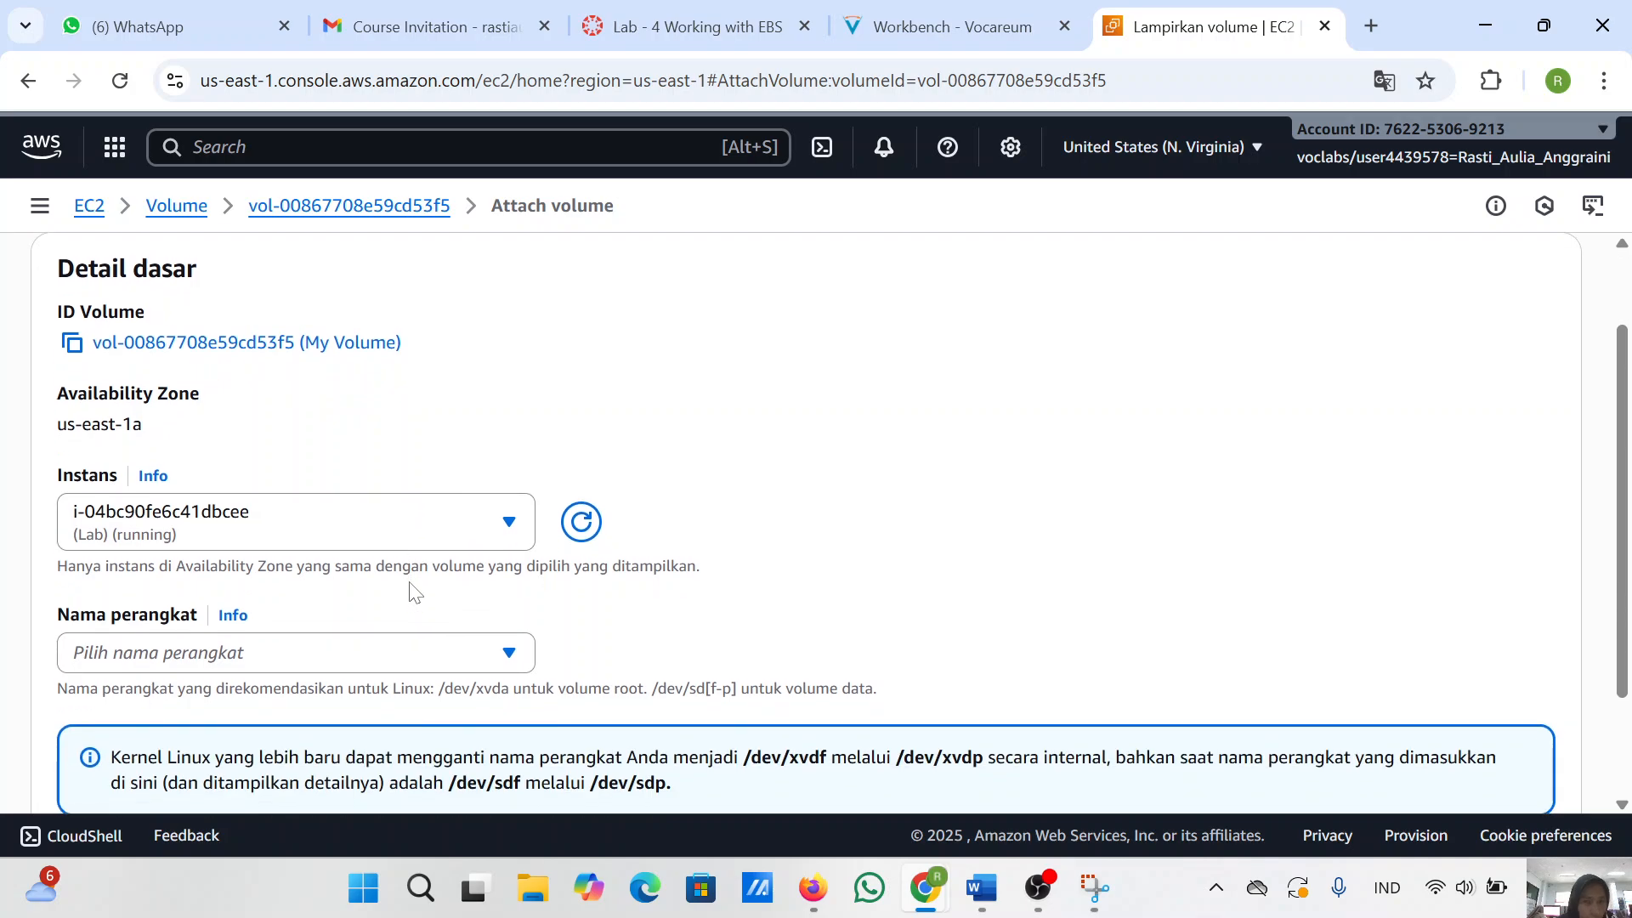
pyautogui.click(952, 27)
pyautogui.scroll(-1, 710, 586)
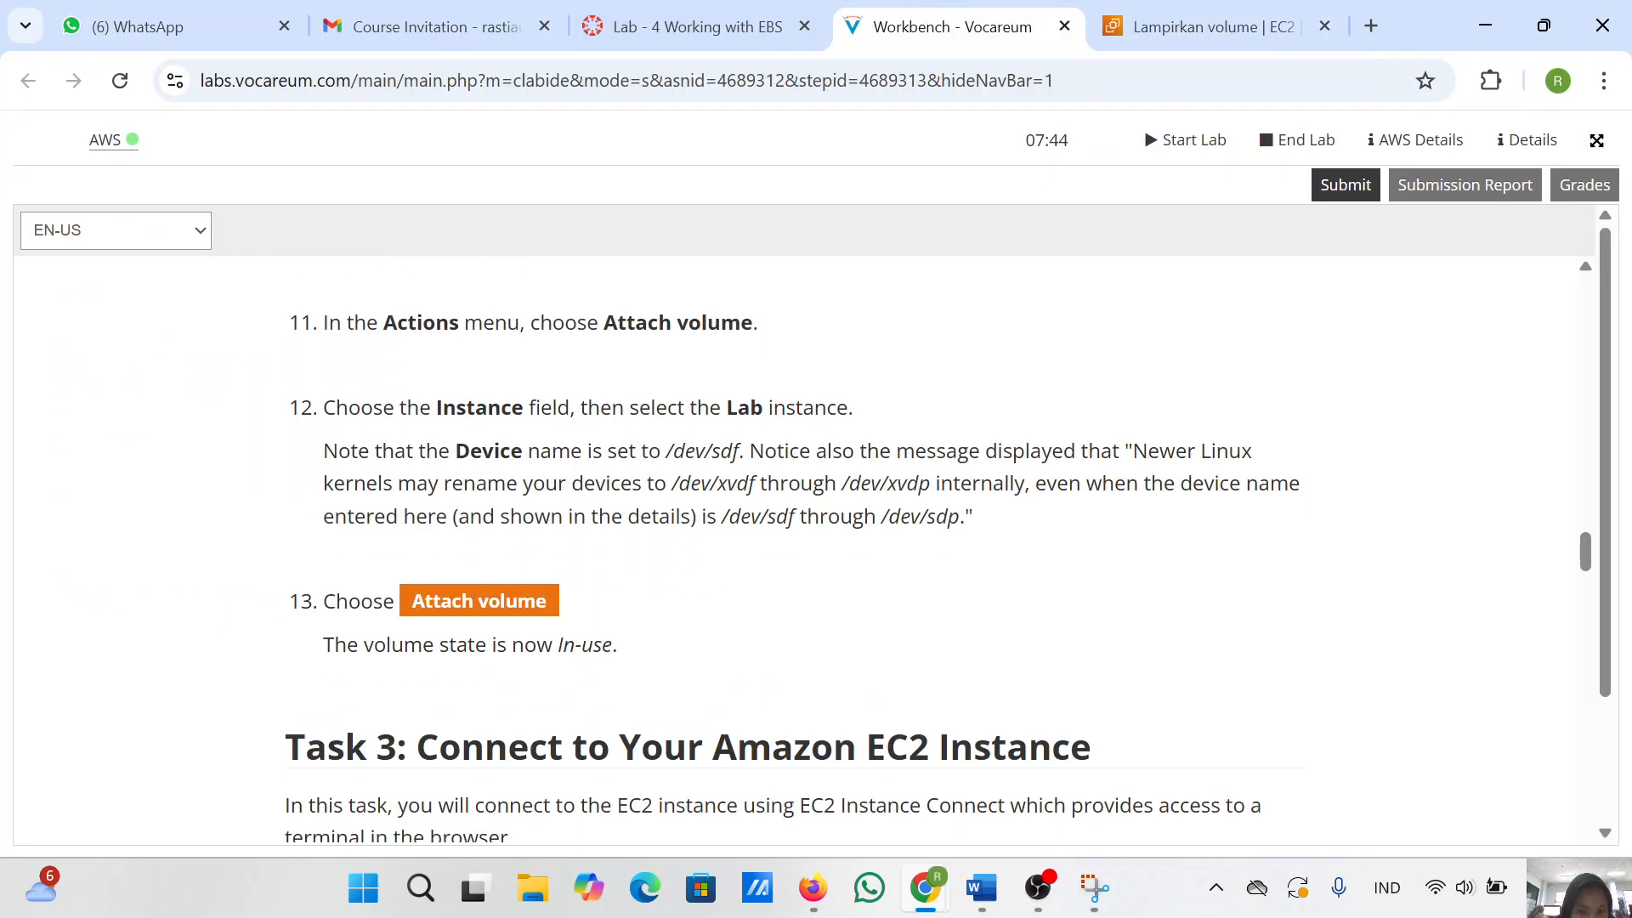
pyautogui.click(1149, 34)
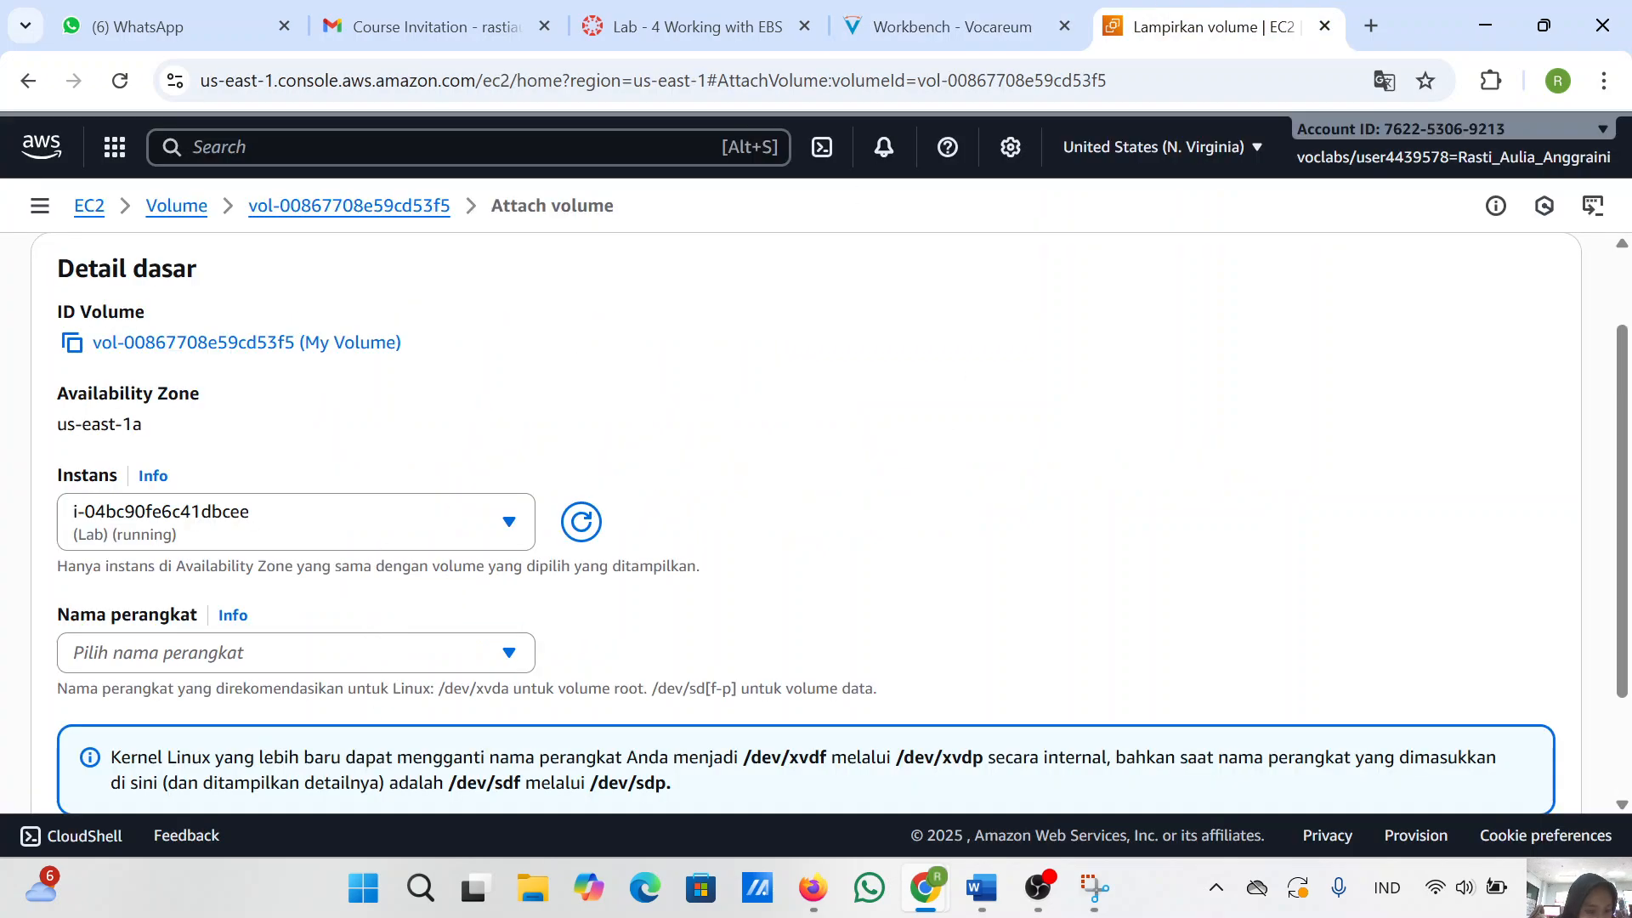
pyautogui.click(473, 663)
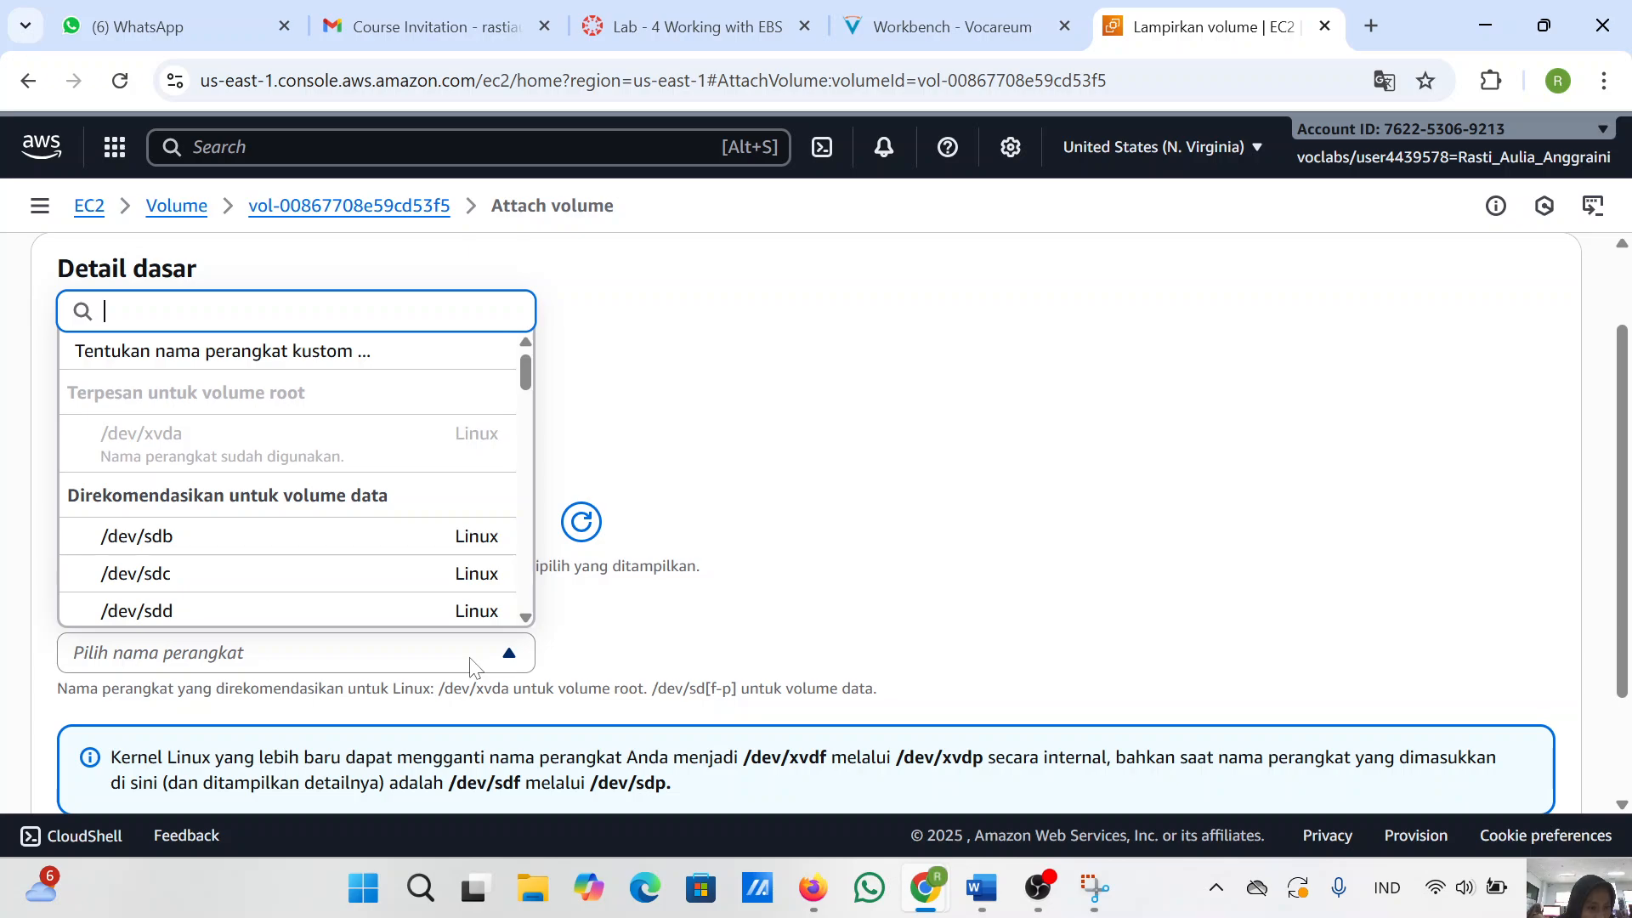
pyautogui.click(901, 23)
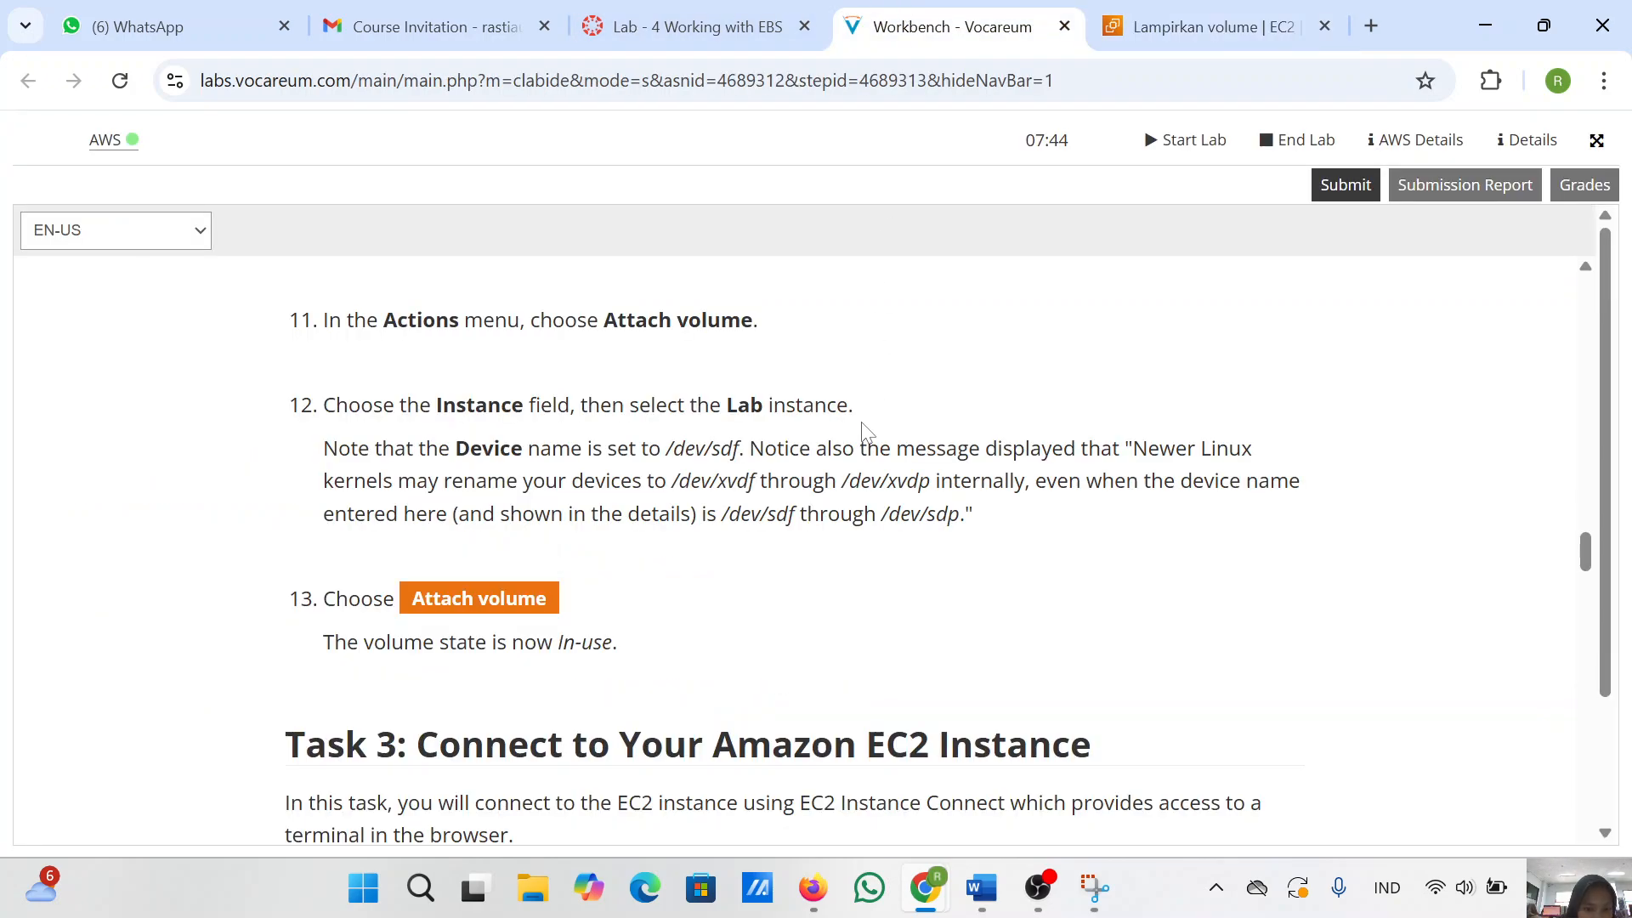
pyautogui.click(1169, 28)
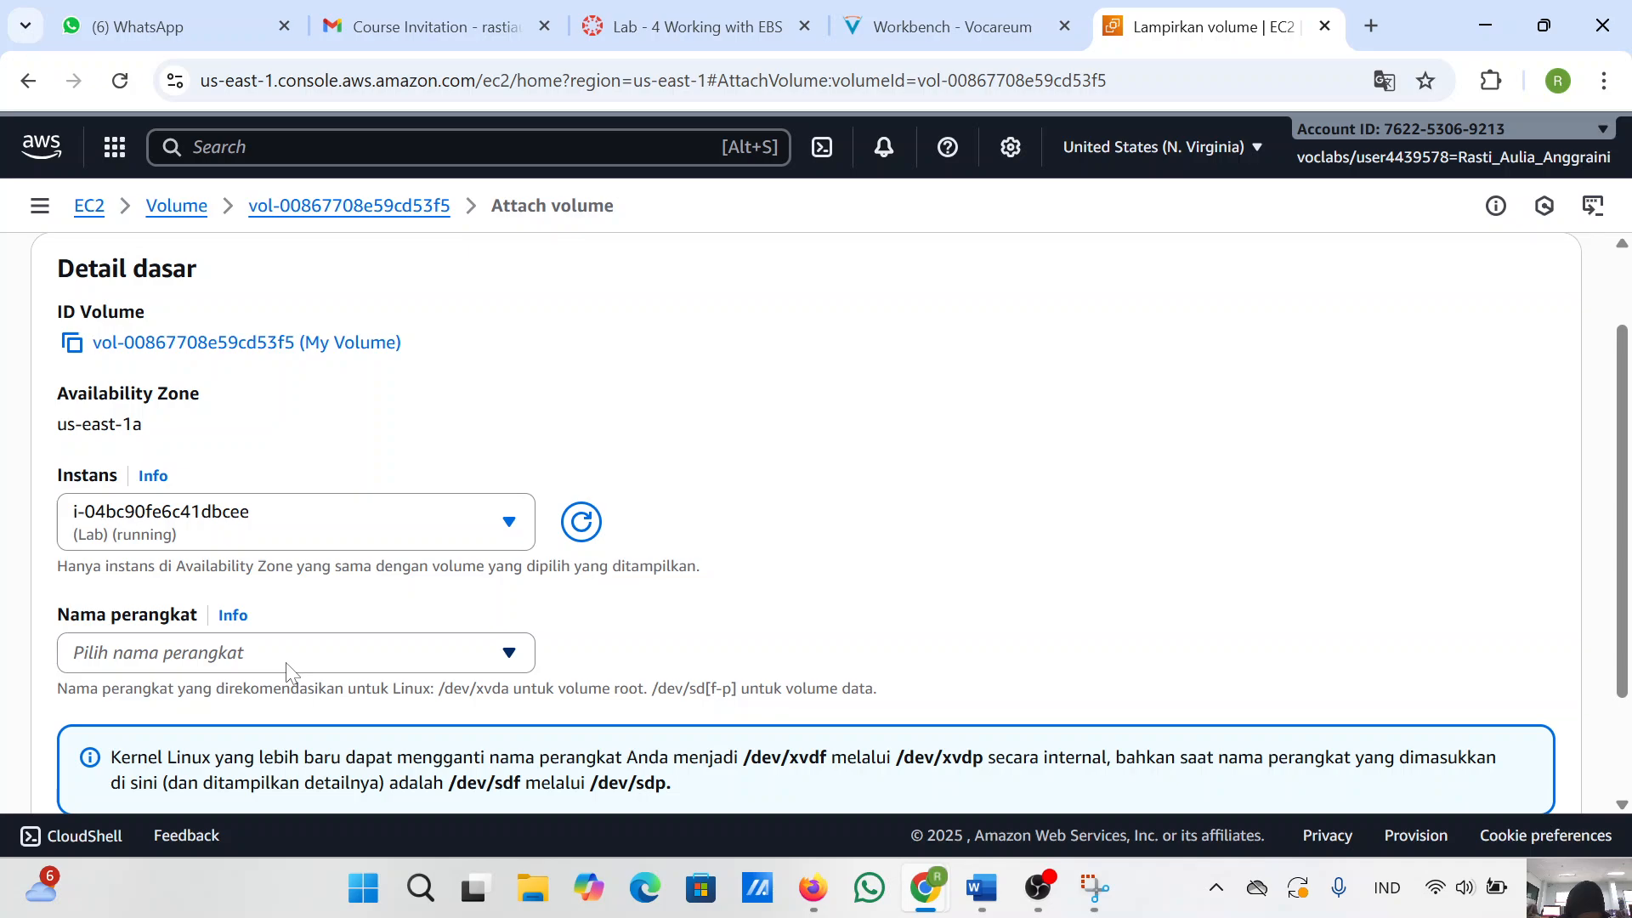
# - Set the device name to /dev/sdf for attaching My Volume, as given in step 12 of the lab guide
pyautogui.click(412, 651)
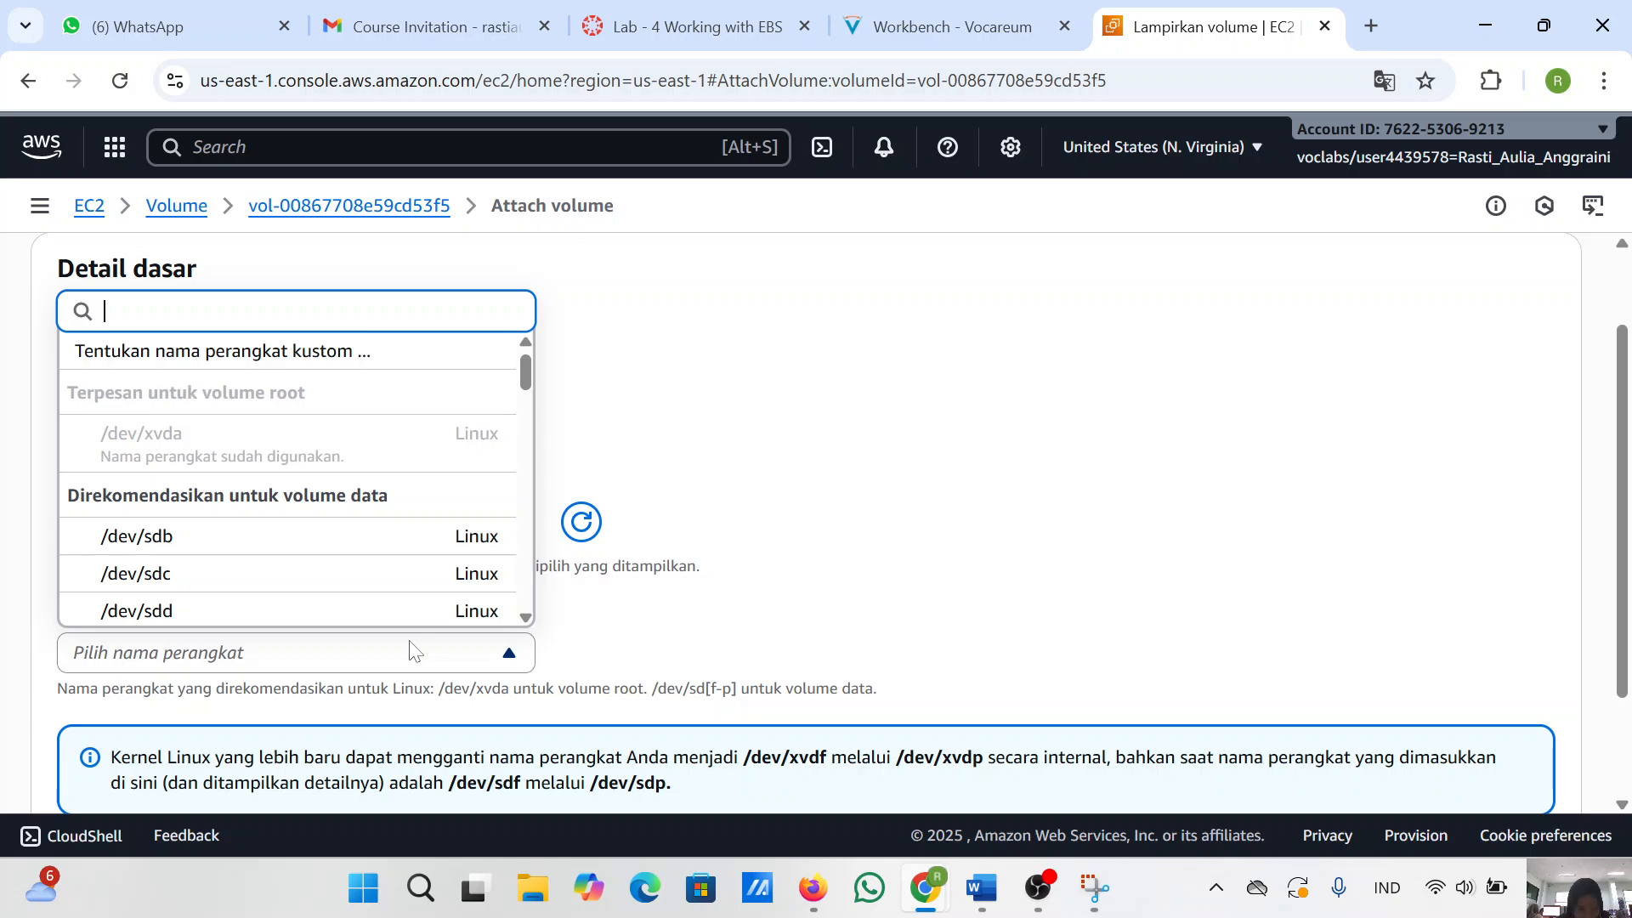
pyautogui.write('def')
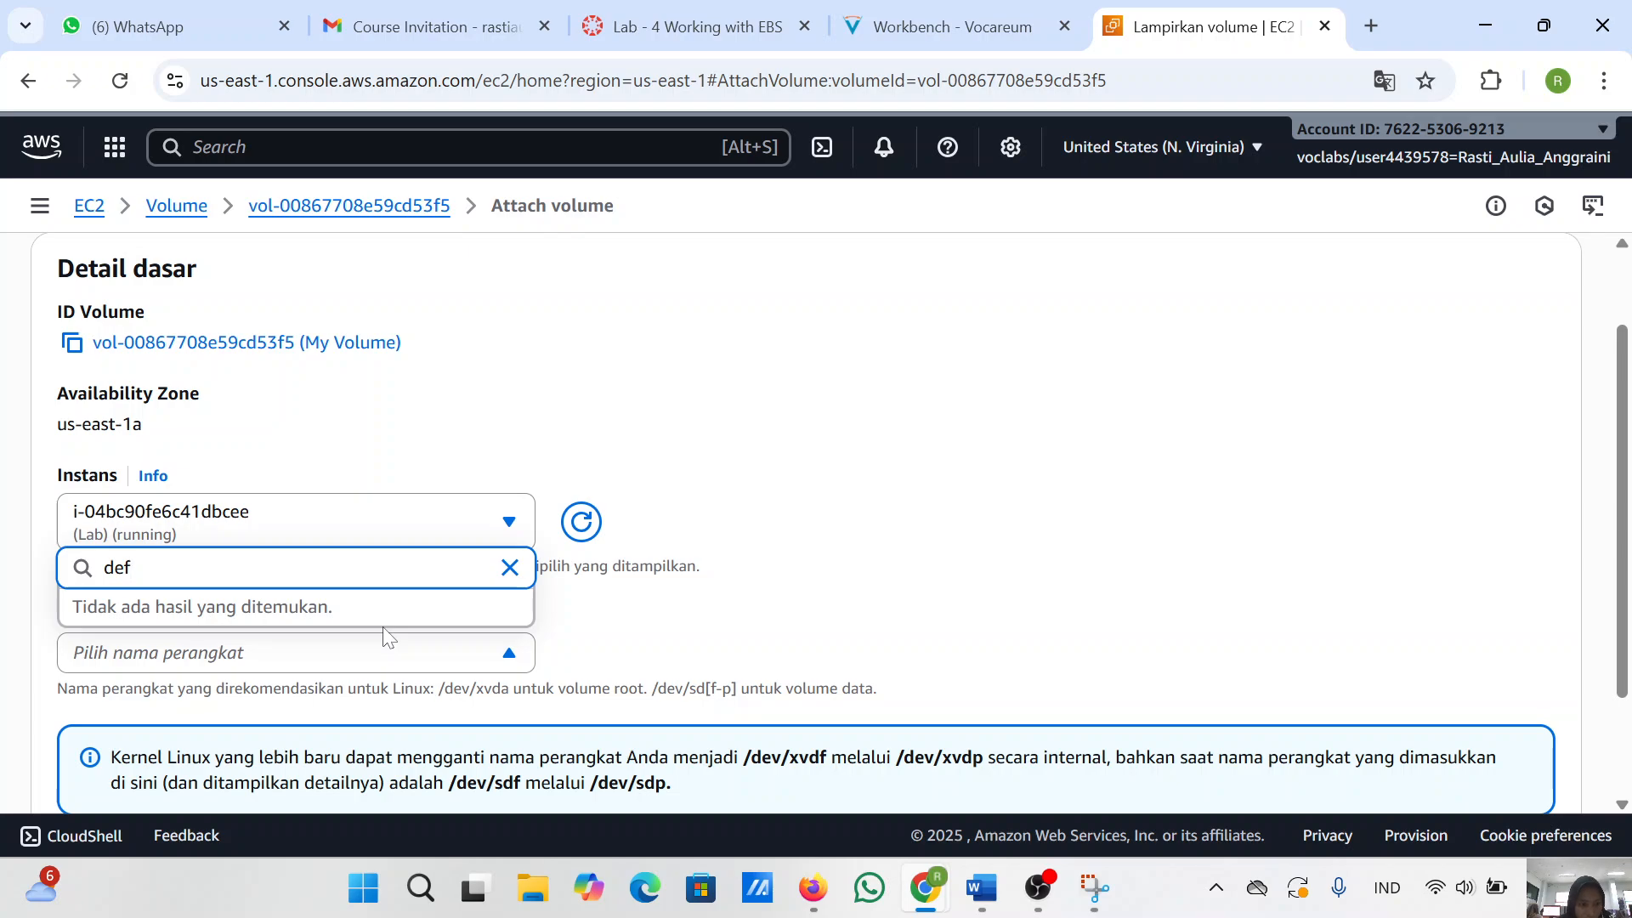
pyautogui.click(918, 7)
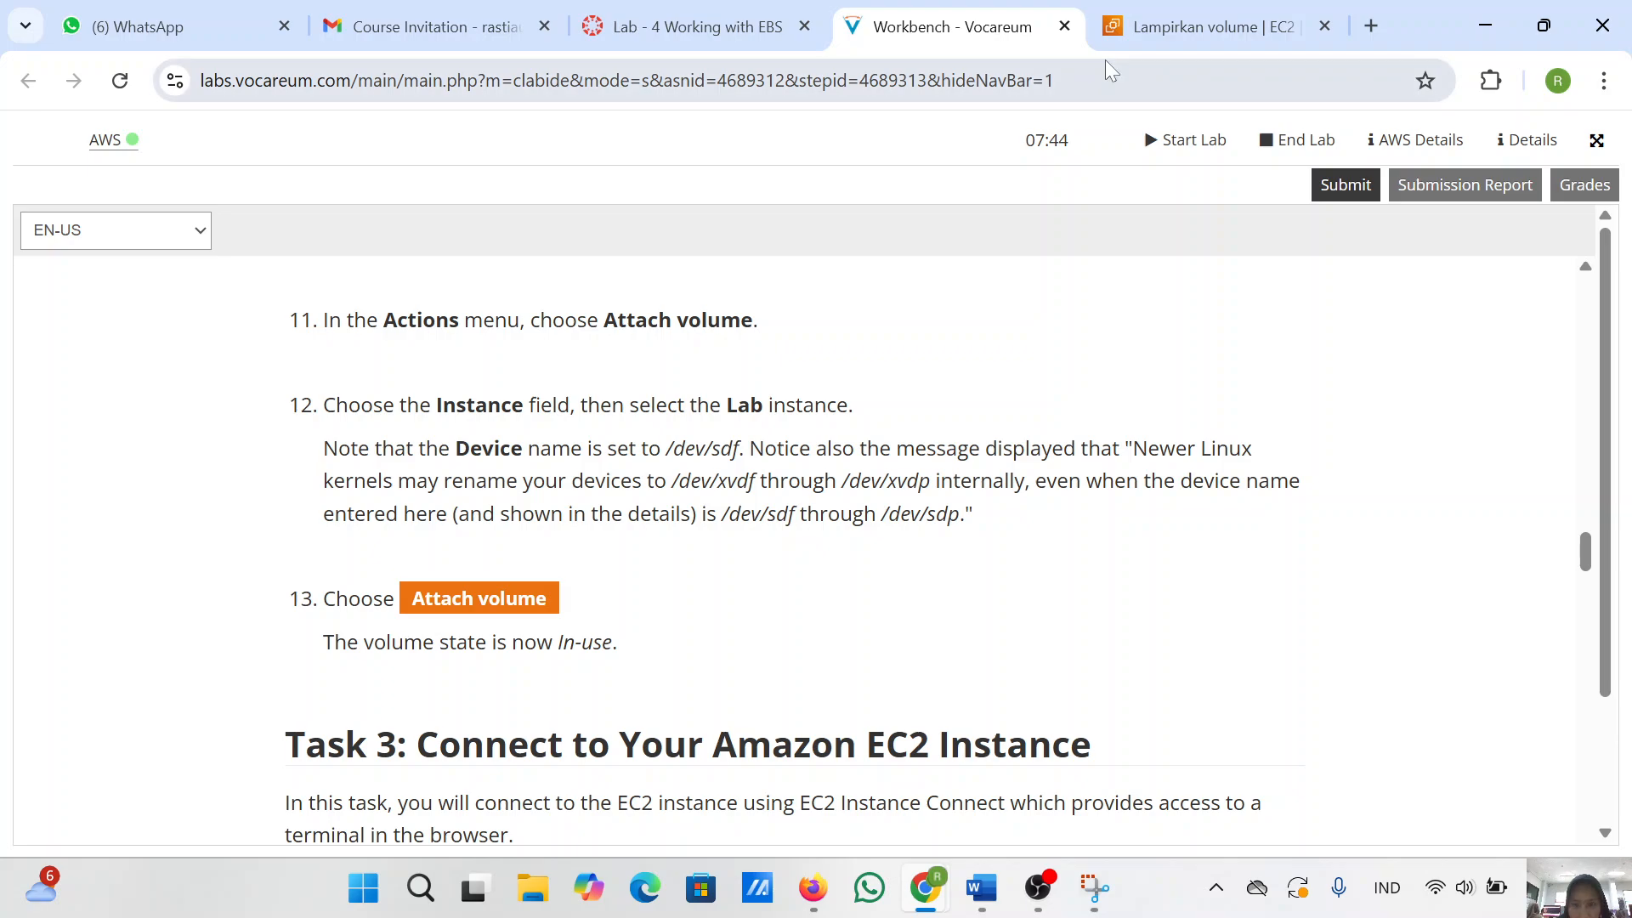
pyautogui.click(1158, 15)
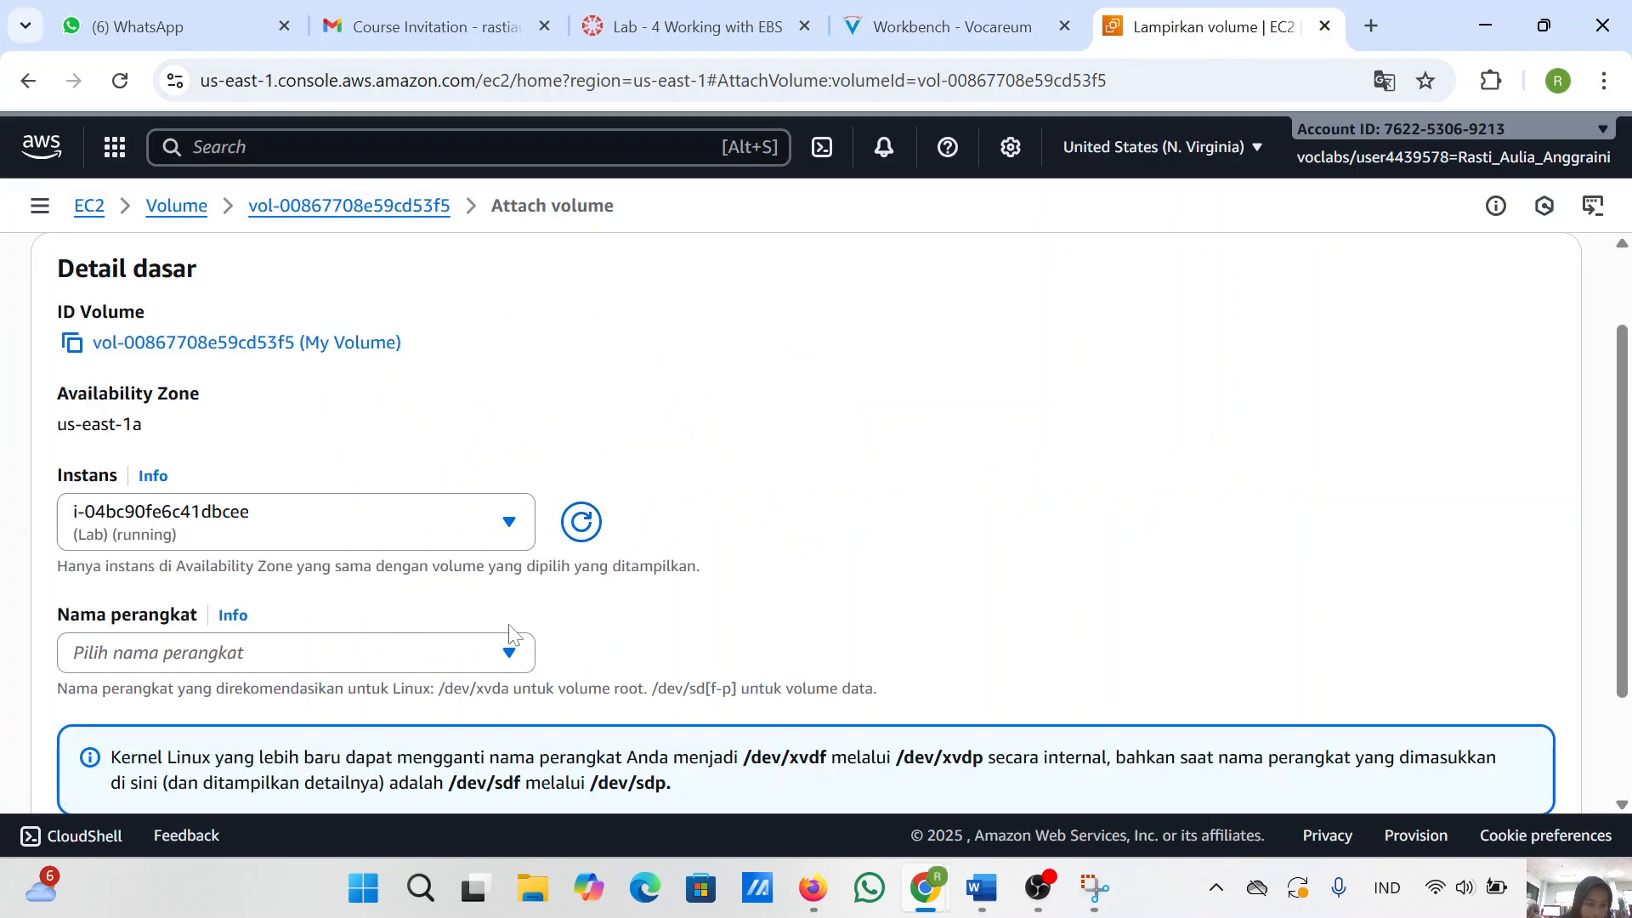
pyautogui.click(509, 654)
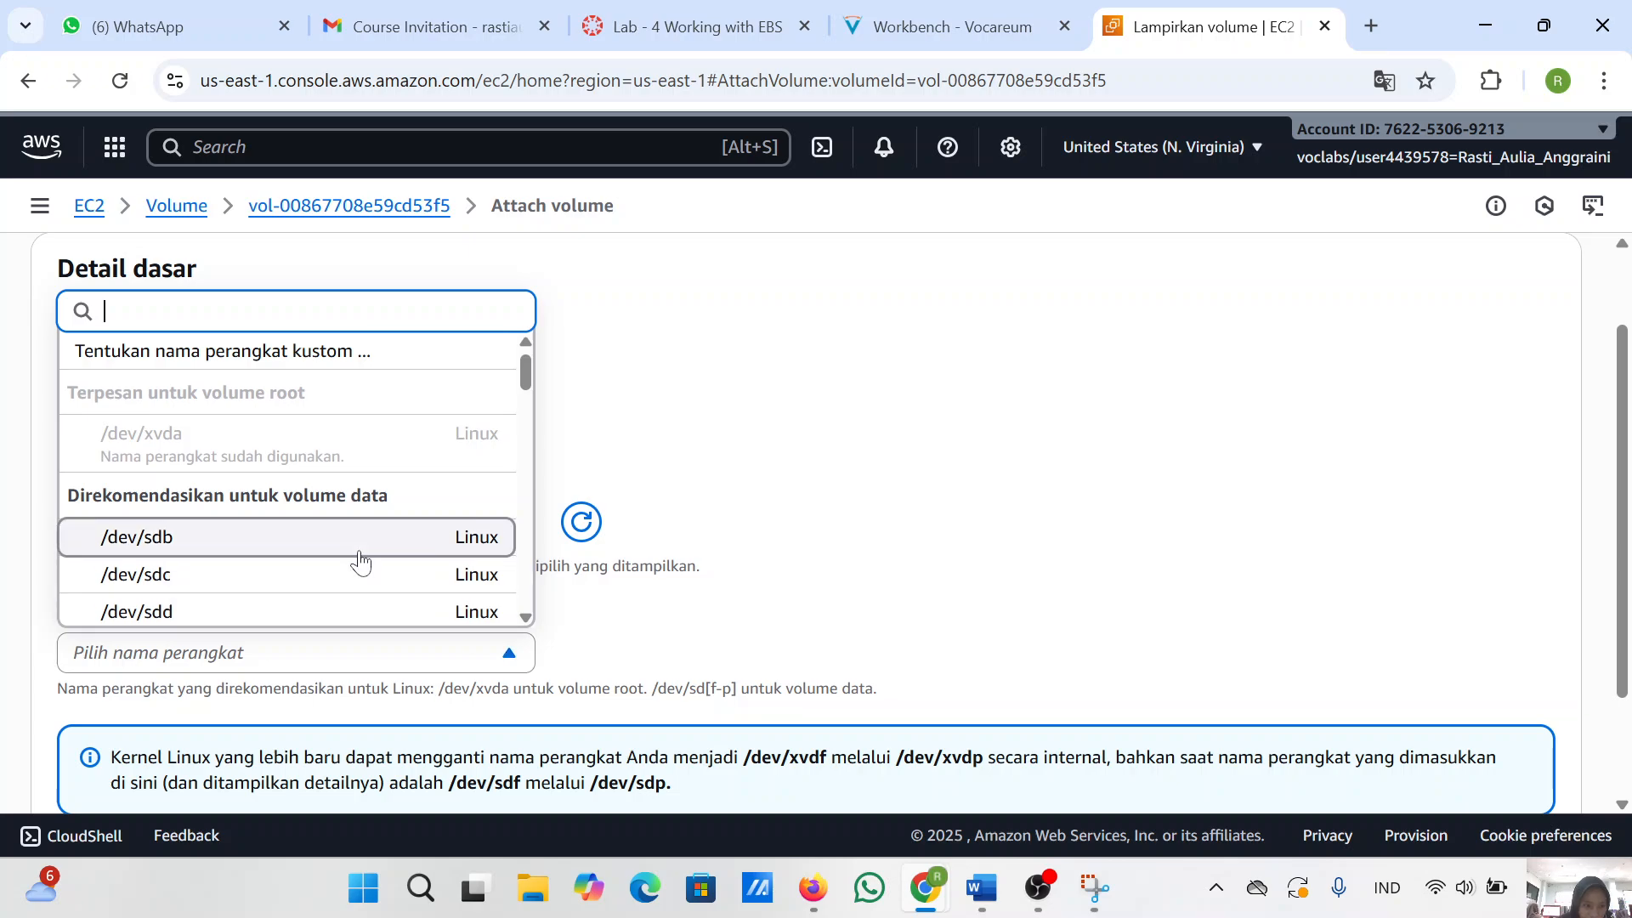
pyautogui.scroll(-2, 357, 561)
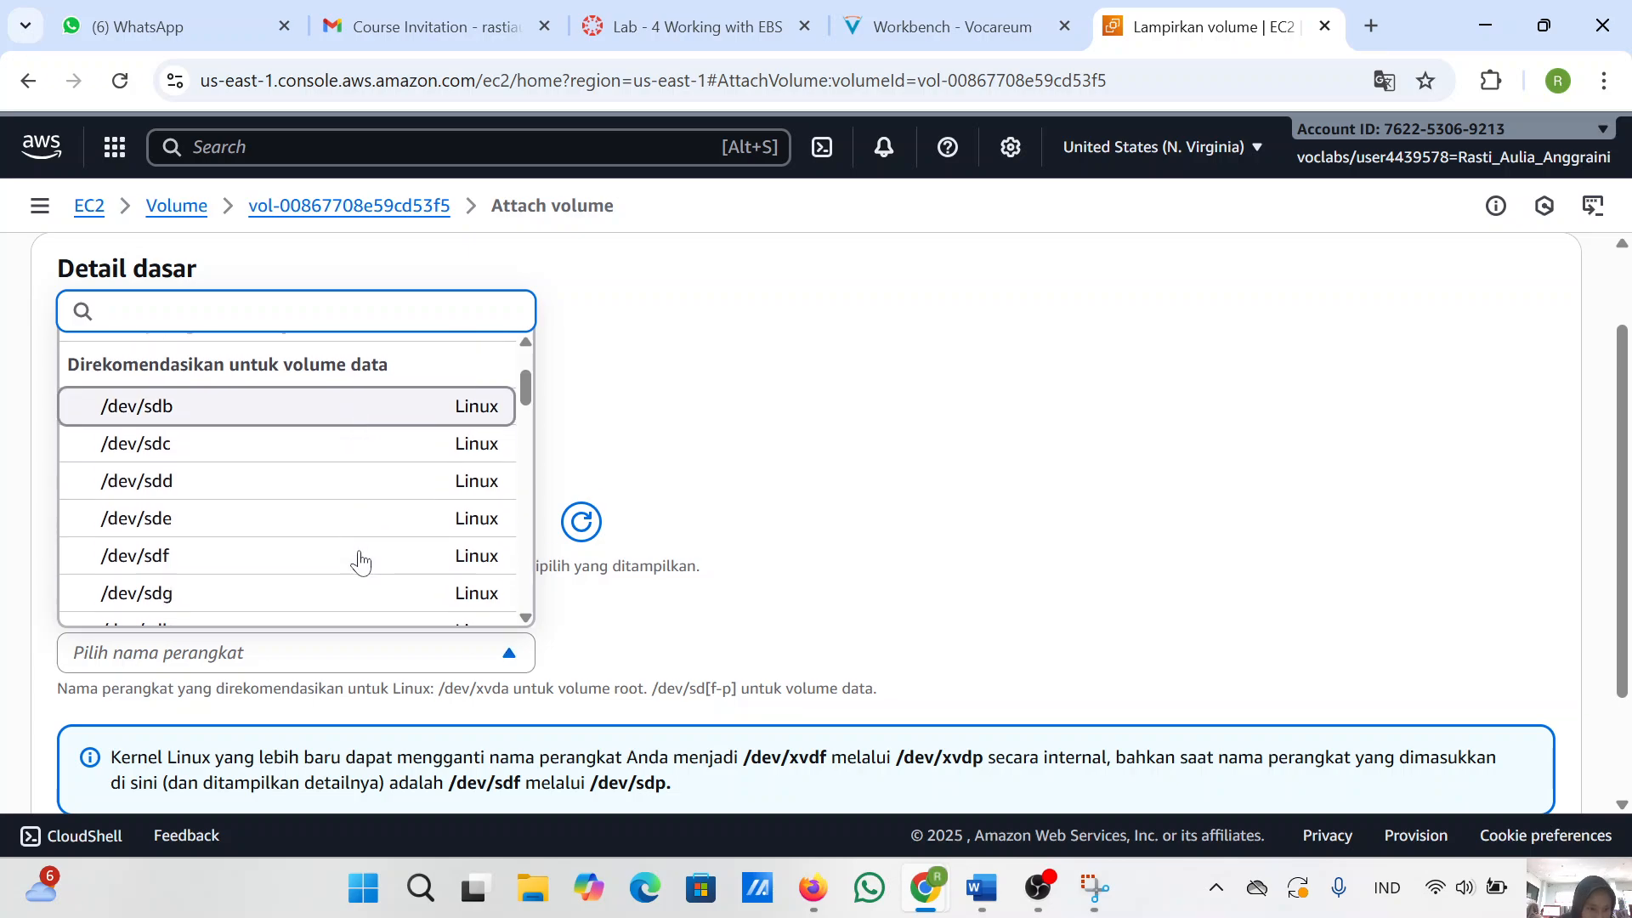
pyautogui.click(298, 552)
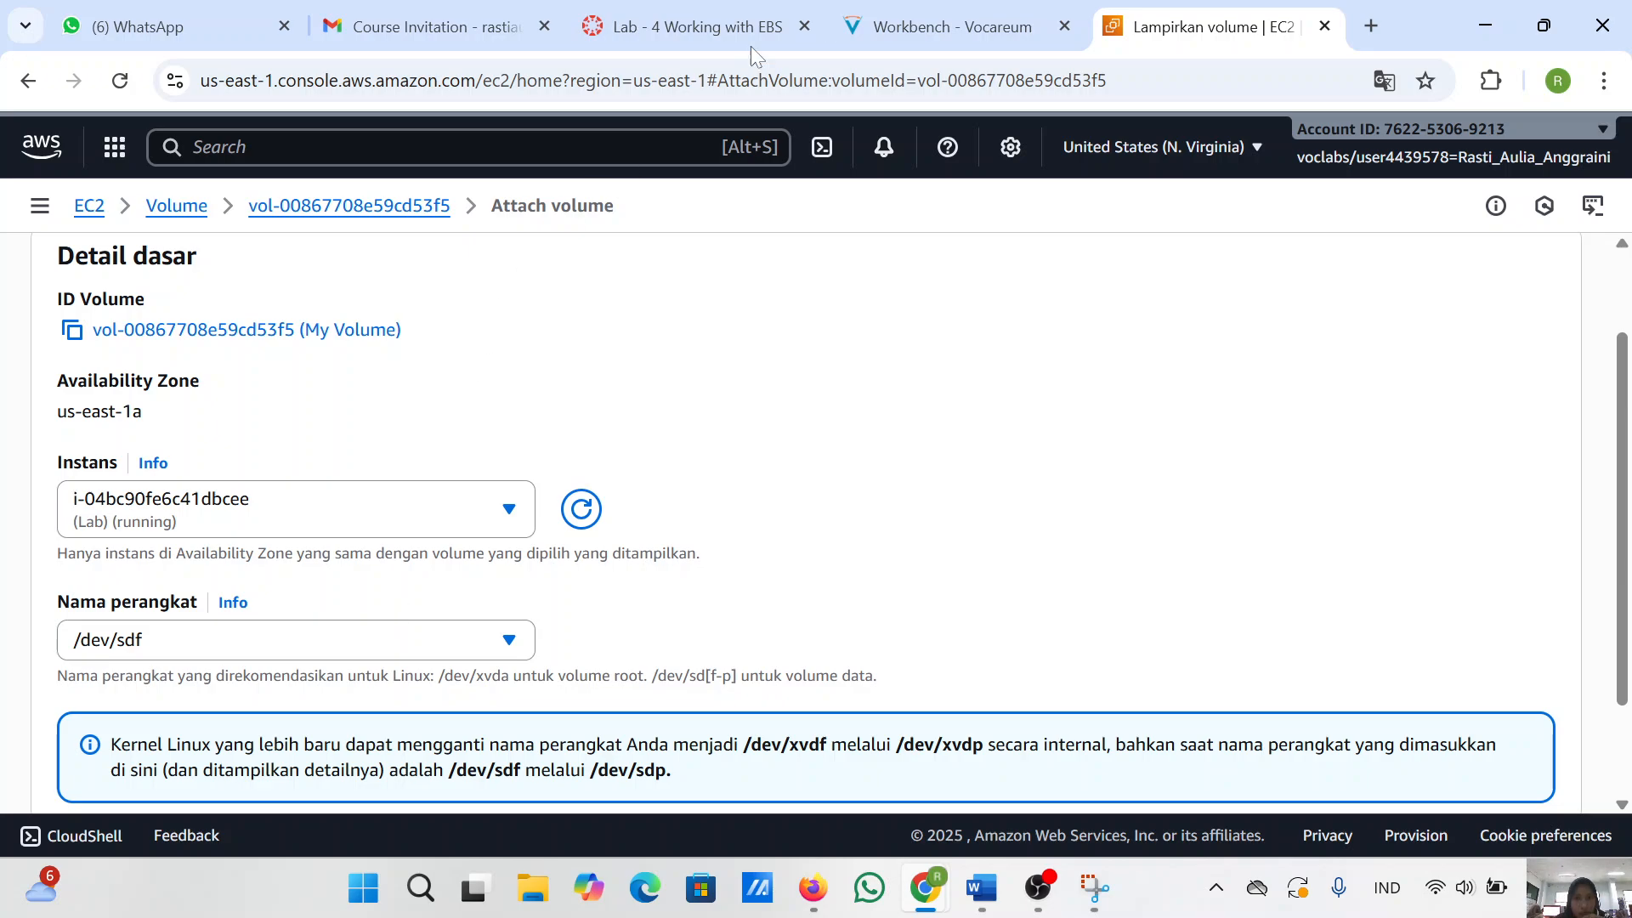
# - Check step 13 of the lab guide and review the completed attachment form
pyautogui.click(868, 26)
pyautogui.scroll(-1, 596, 554)
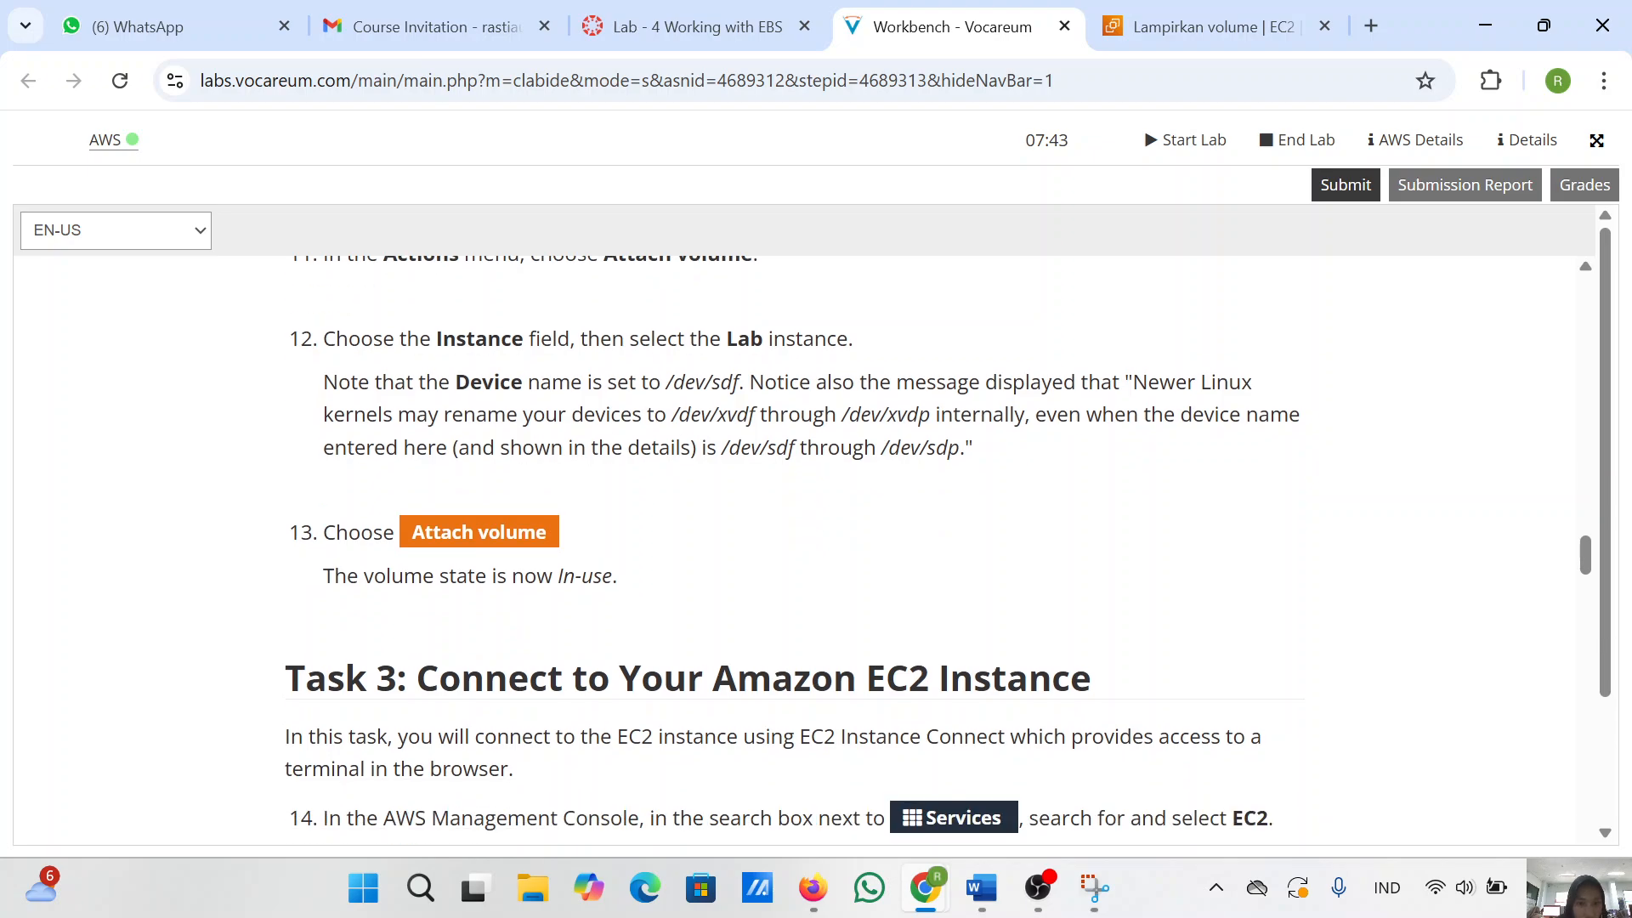
pyautogui.click(1148, 27)
pyautogui.scroll(-1, 945, 508)
pyautogui.scroll(1, 945, 509)
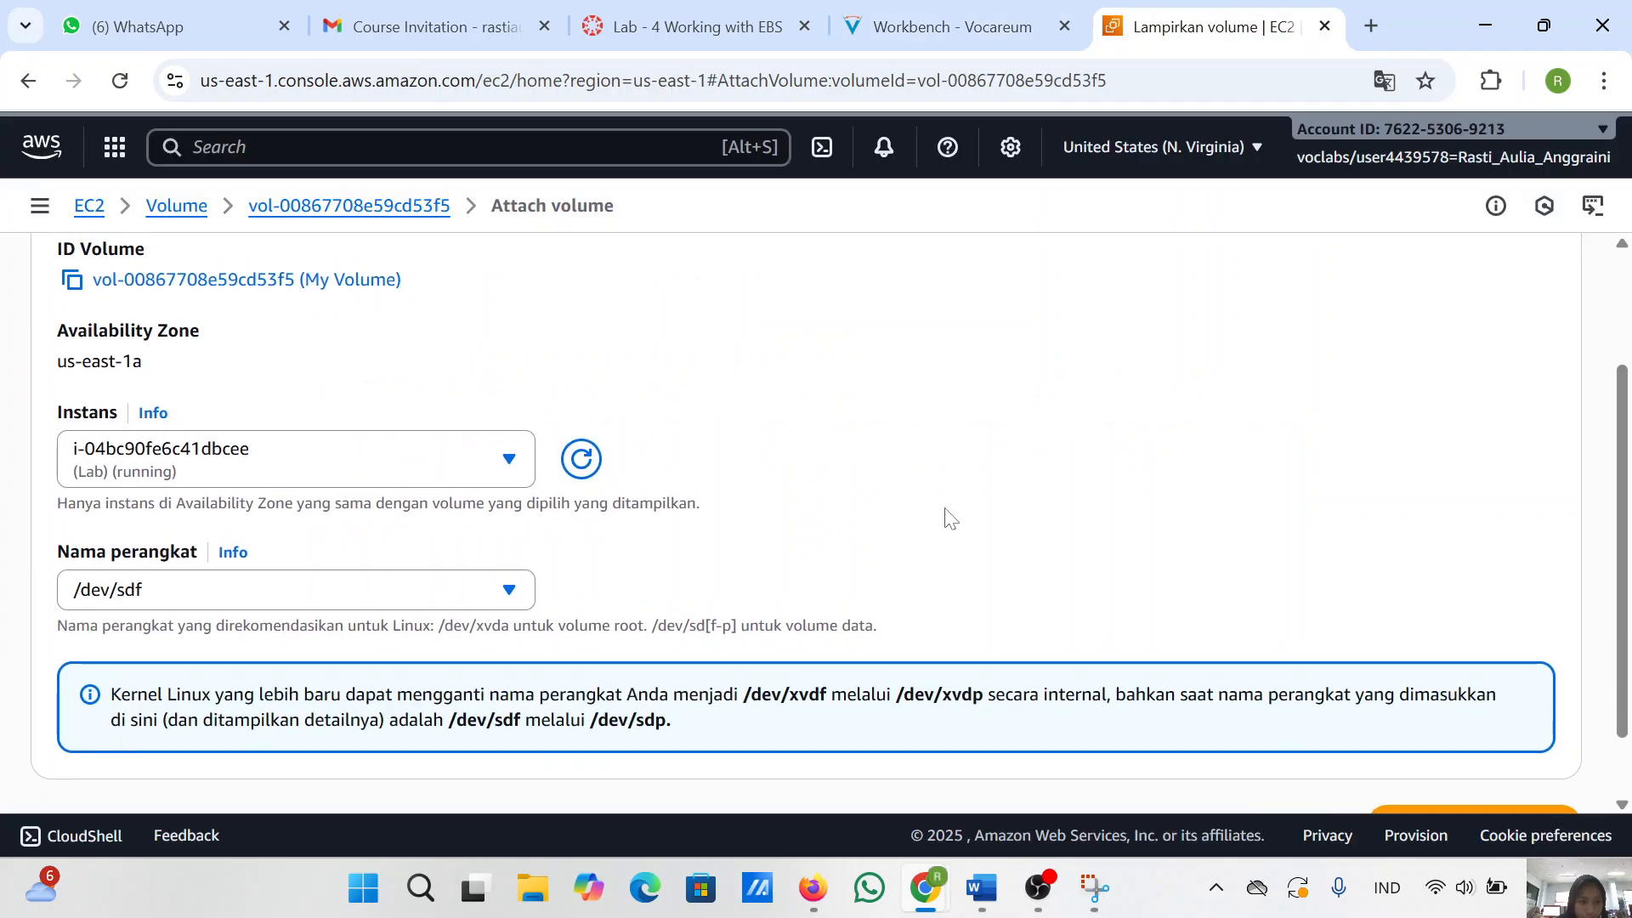
# - Capture the completed Attach volume form with the Snipping Tool and paste it below the previous screenshot in the Word document
pyautogui.click(1096, 900)
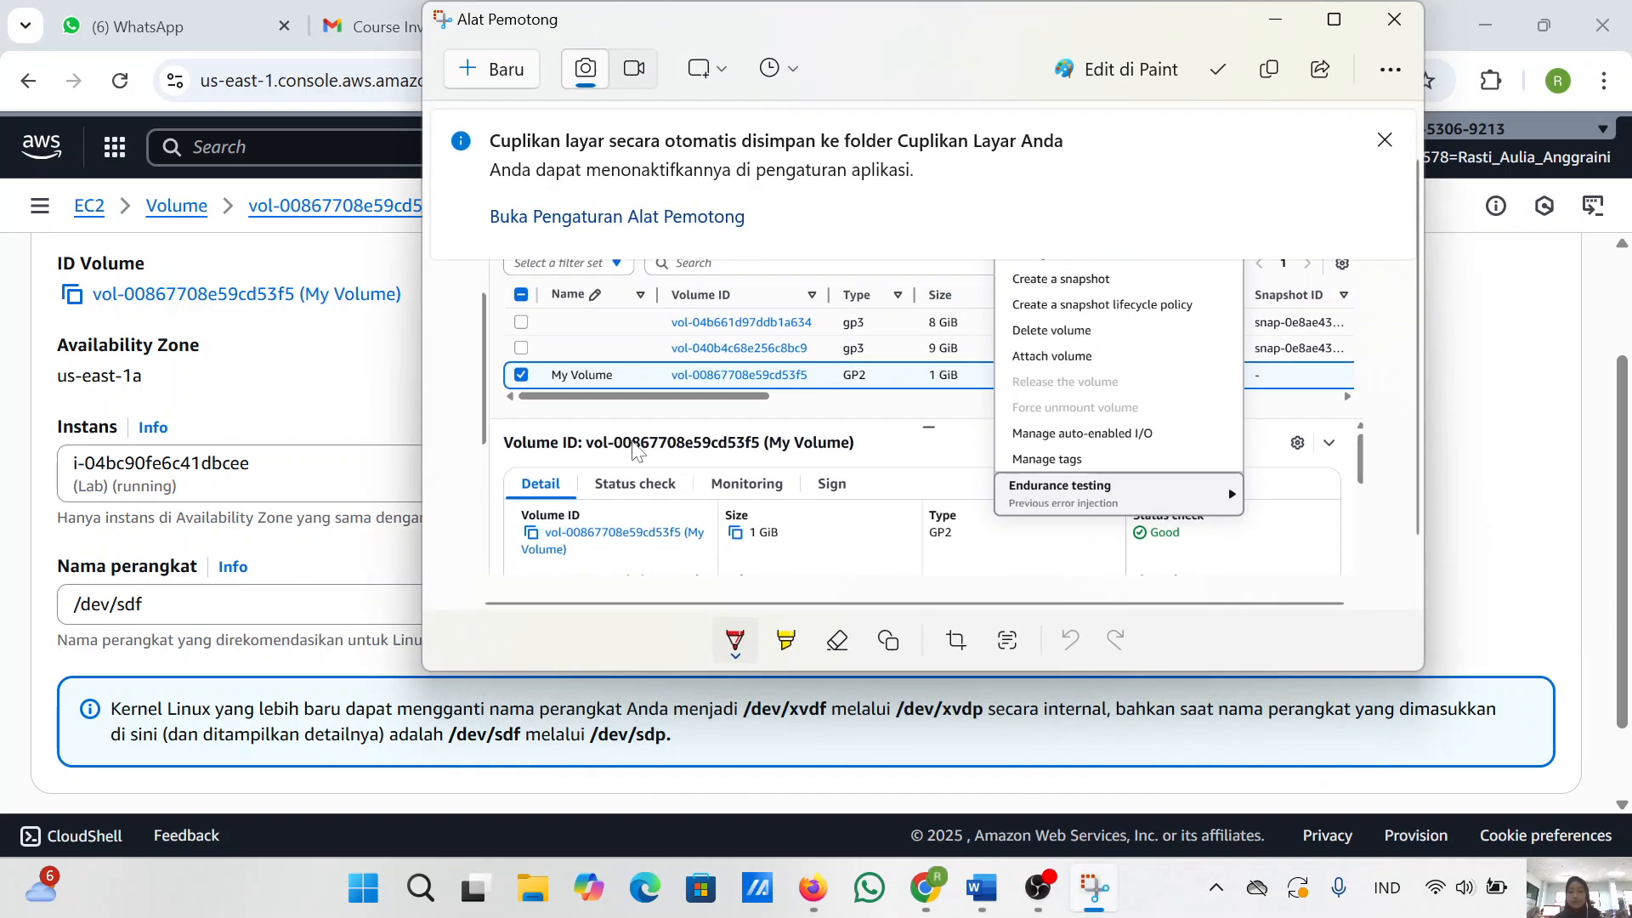
pyautogui.click(502, 76)
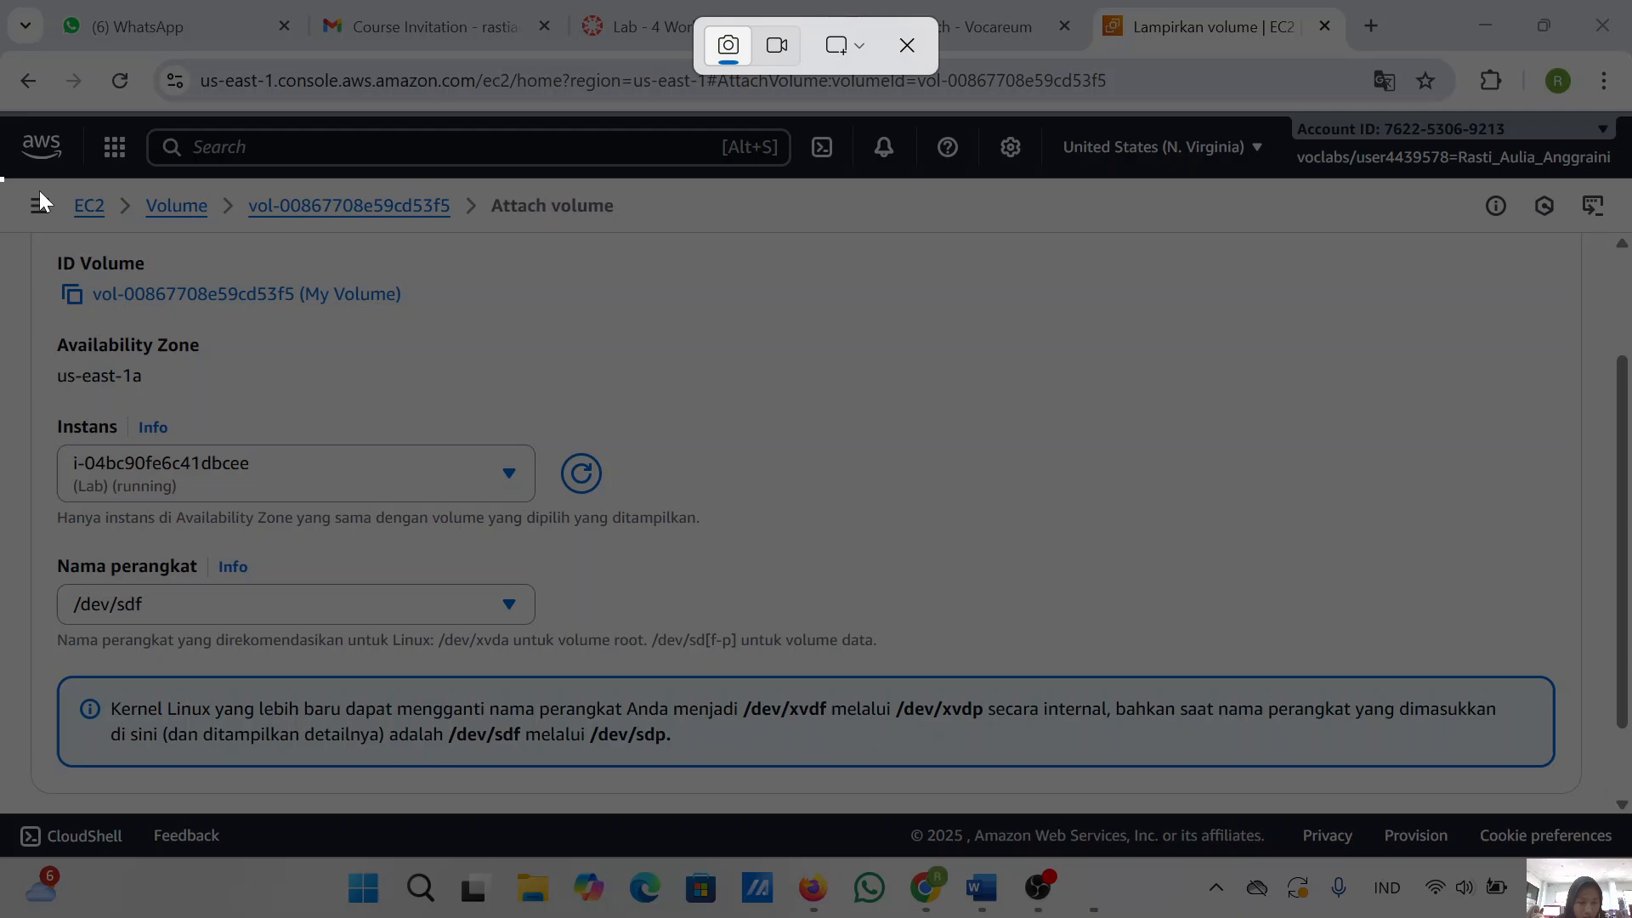
pyautogui.moveTo(39, 190); pyautogui.dragTo(1620, 793)
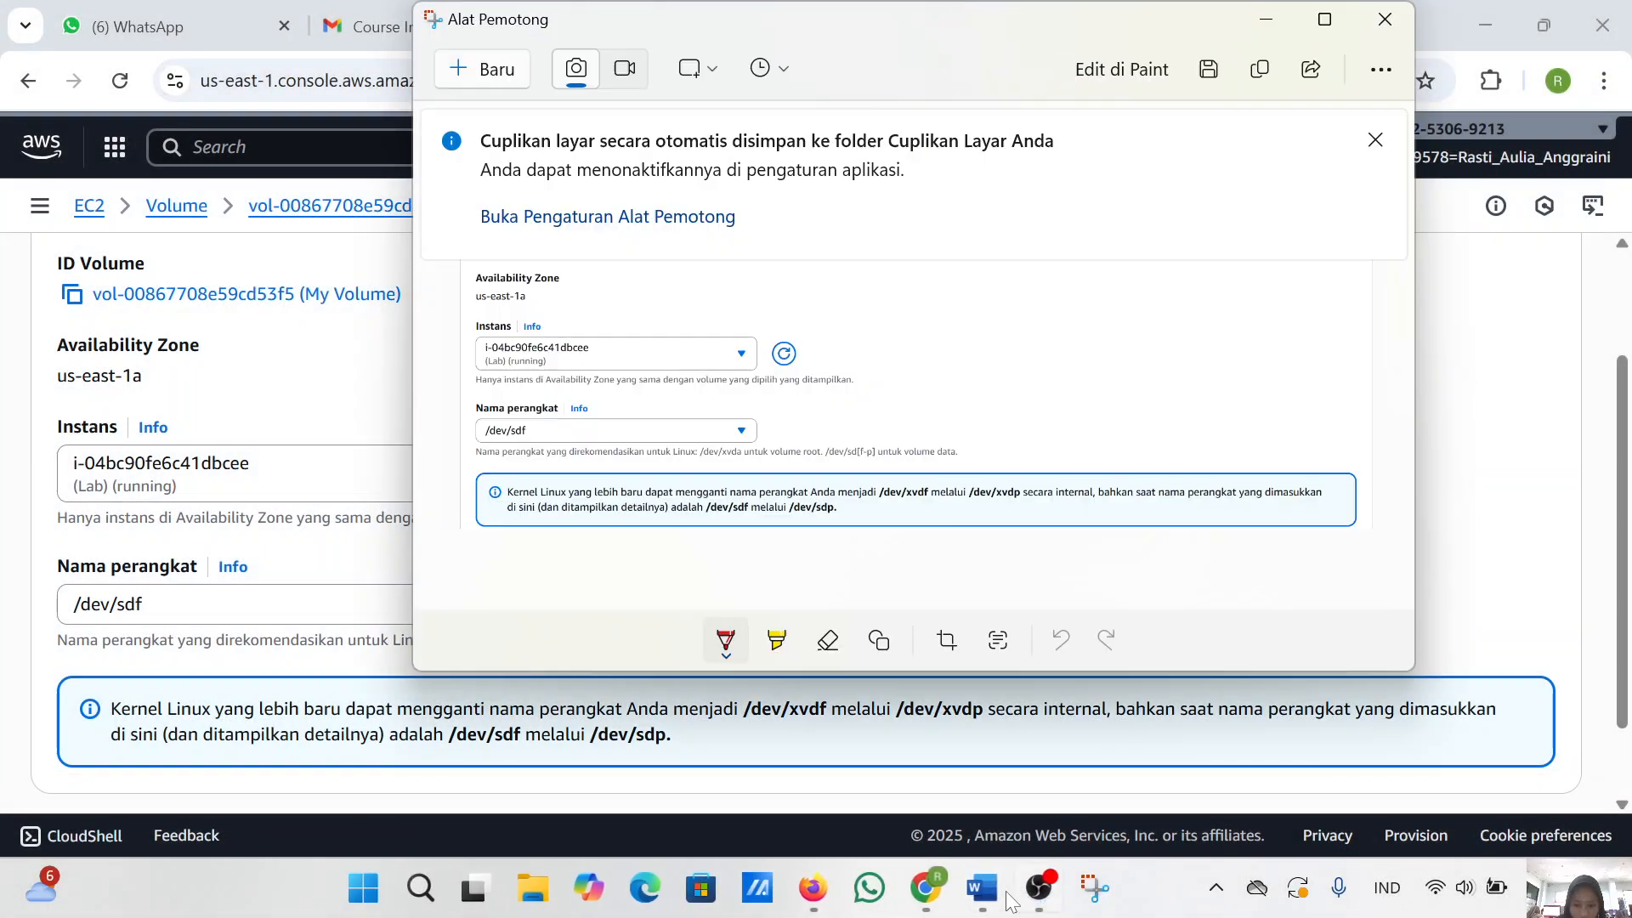
pyautogui.click(976, 893)
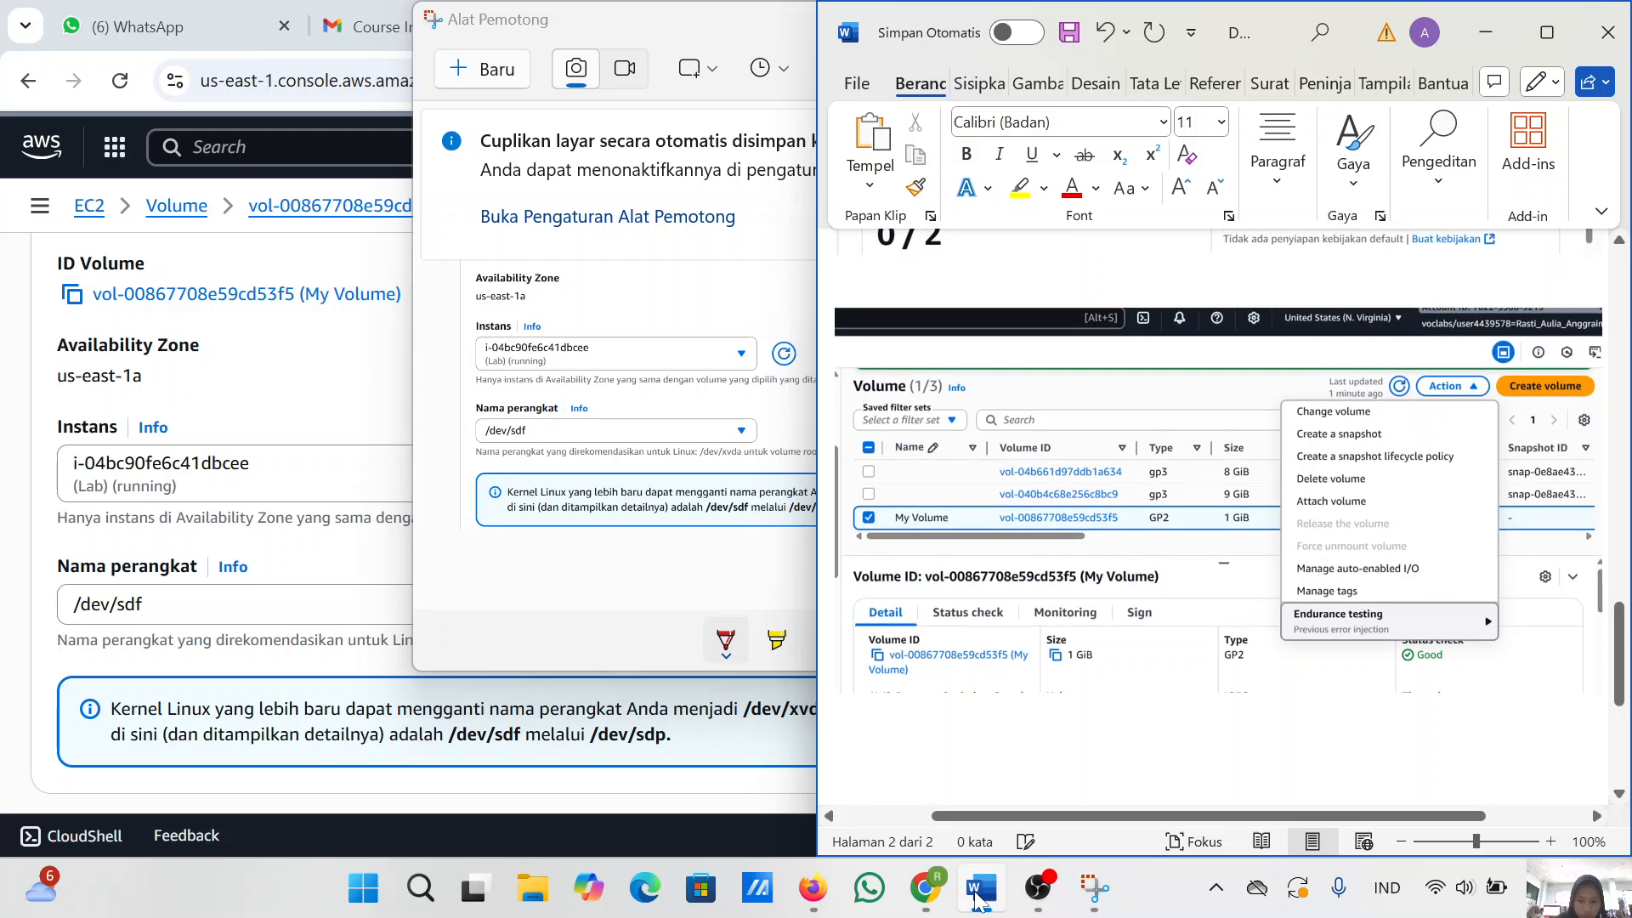
pyautogui.hotkey('ctrl', 'v')
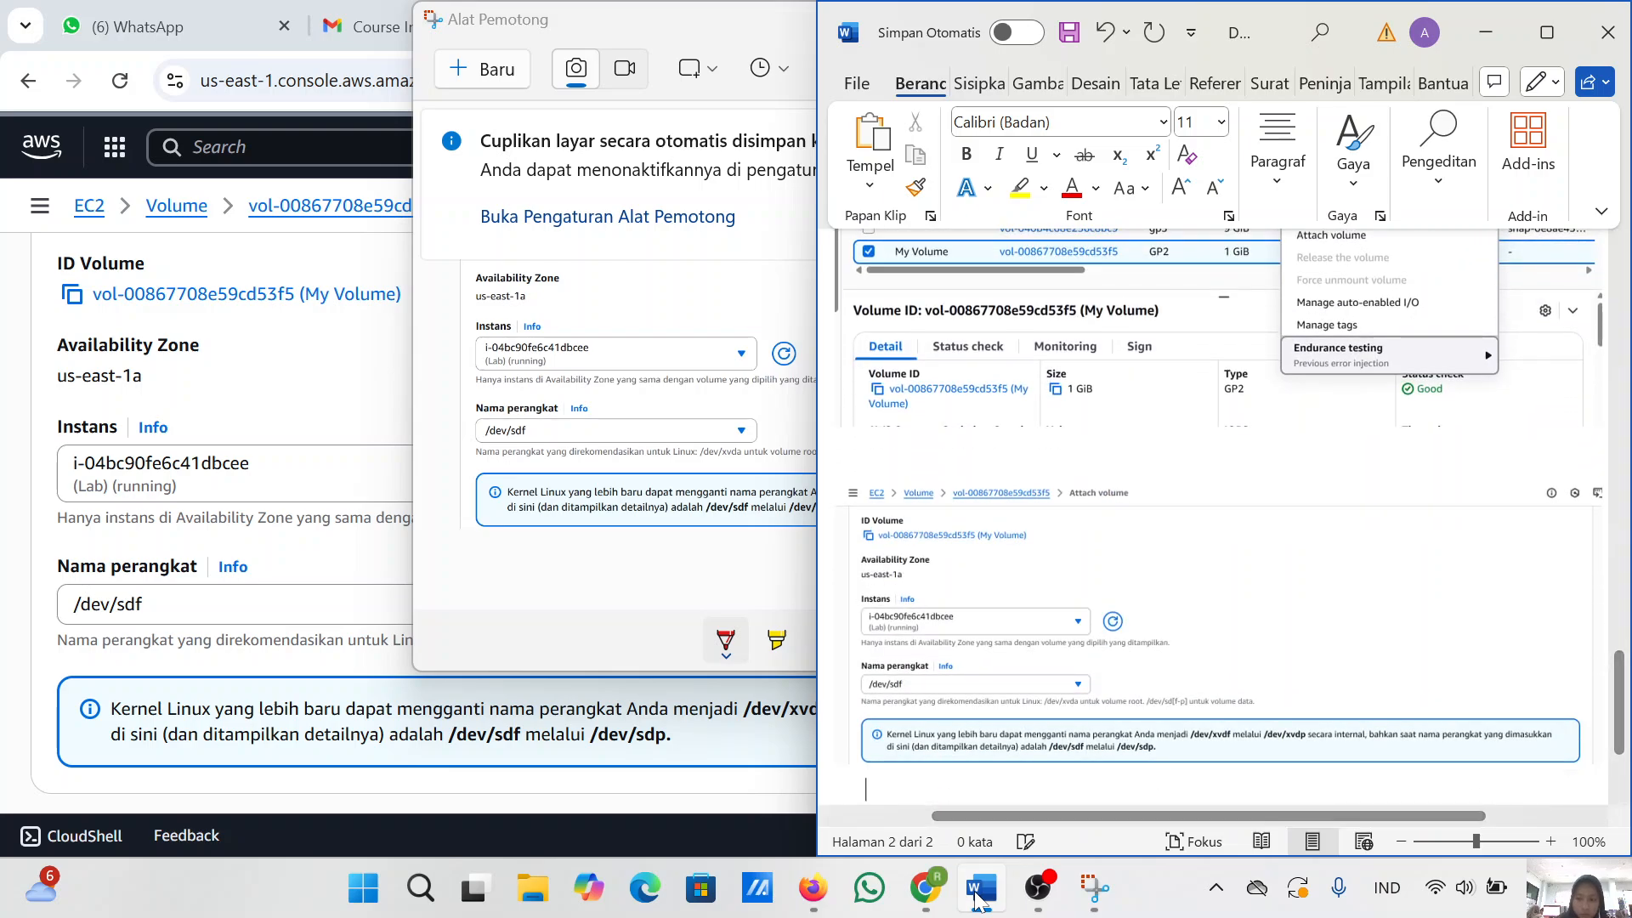
pyautogui.click(1486, 32)
pyautogui.click(1275, 23)
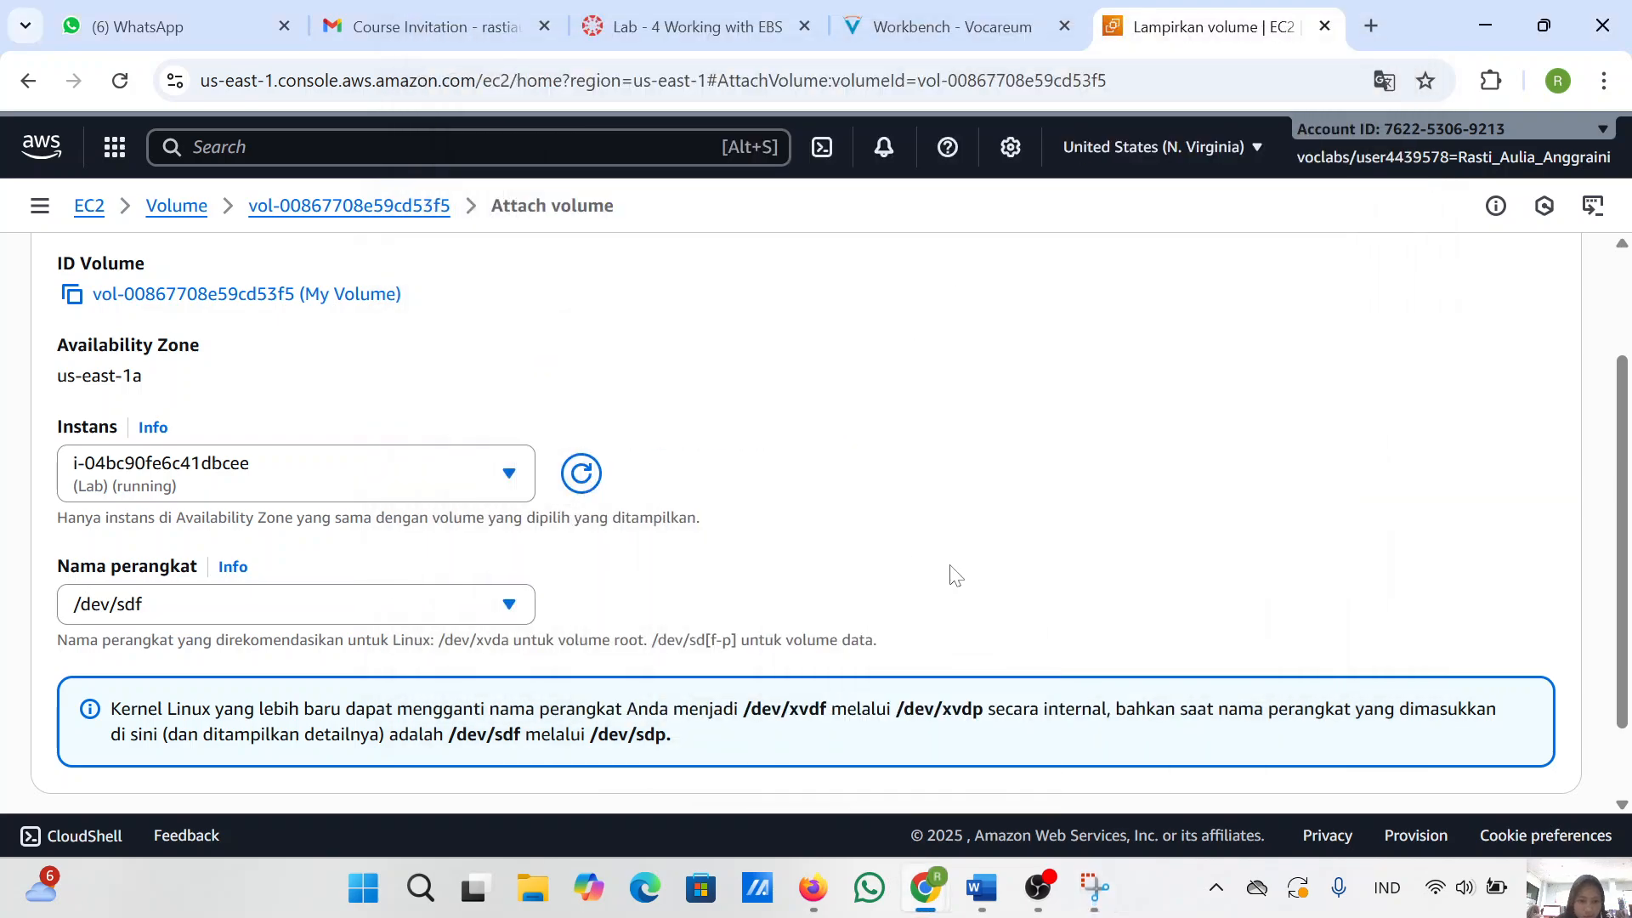
# - Attach My Volume to the Lab instance and refresh the volume list
pyautogui.scroll(-2, 951, 572)
pyautogui.click(1452, 744)
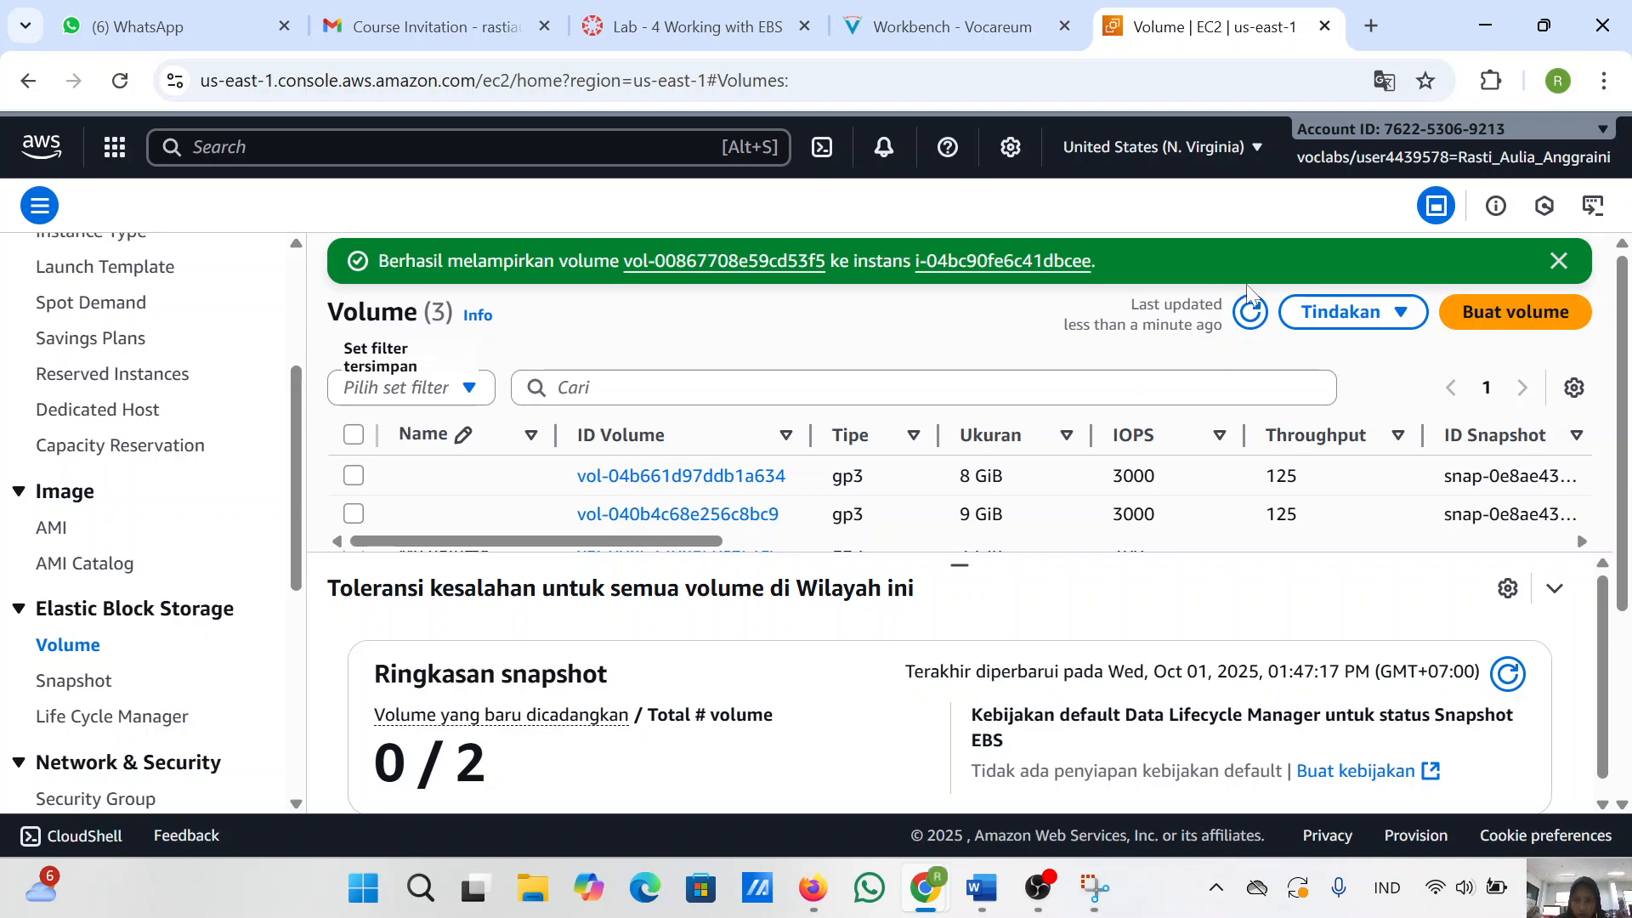
pyautogui.click(1250, 312)
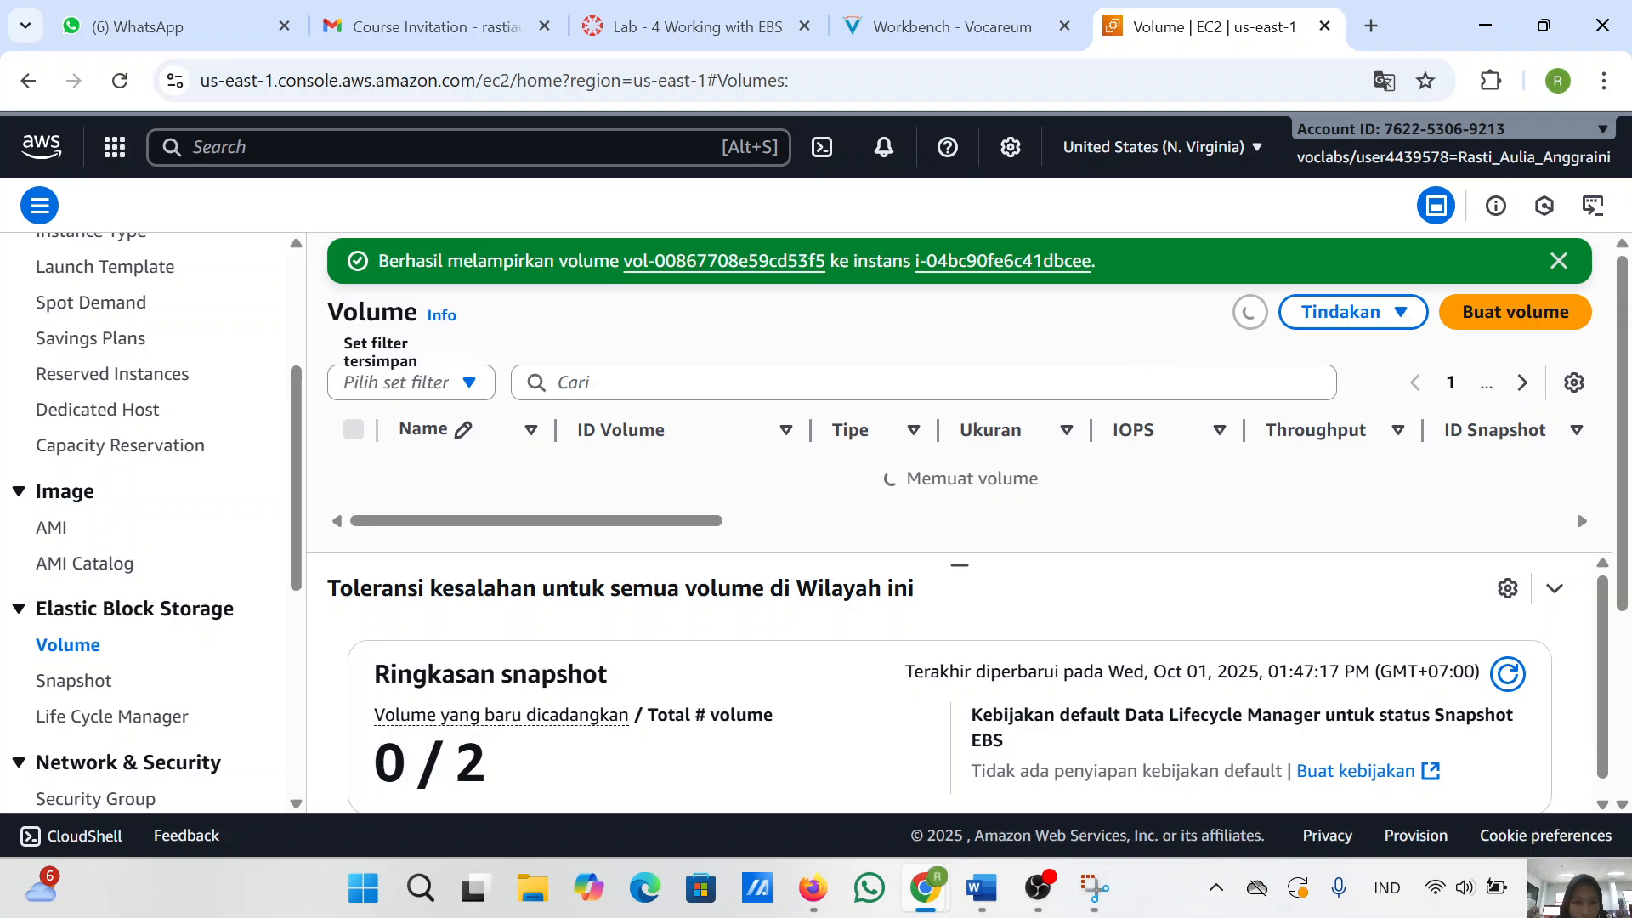
# - Examine the volume list for My Volume's entry, volume state and attached resource
pyautogui.scroll(-1, 1088, 521)
pyautogui.scroll(-1, 1087, 521)
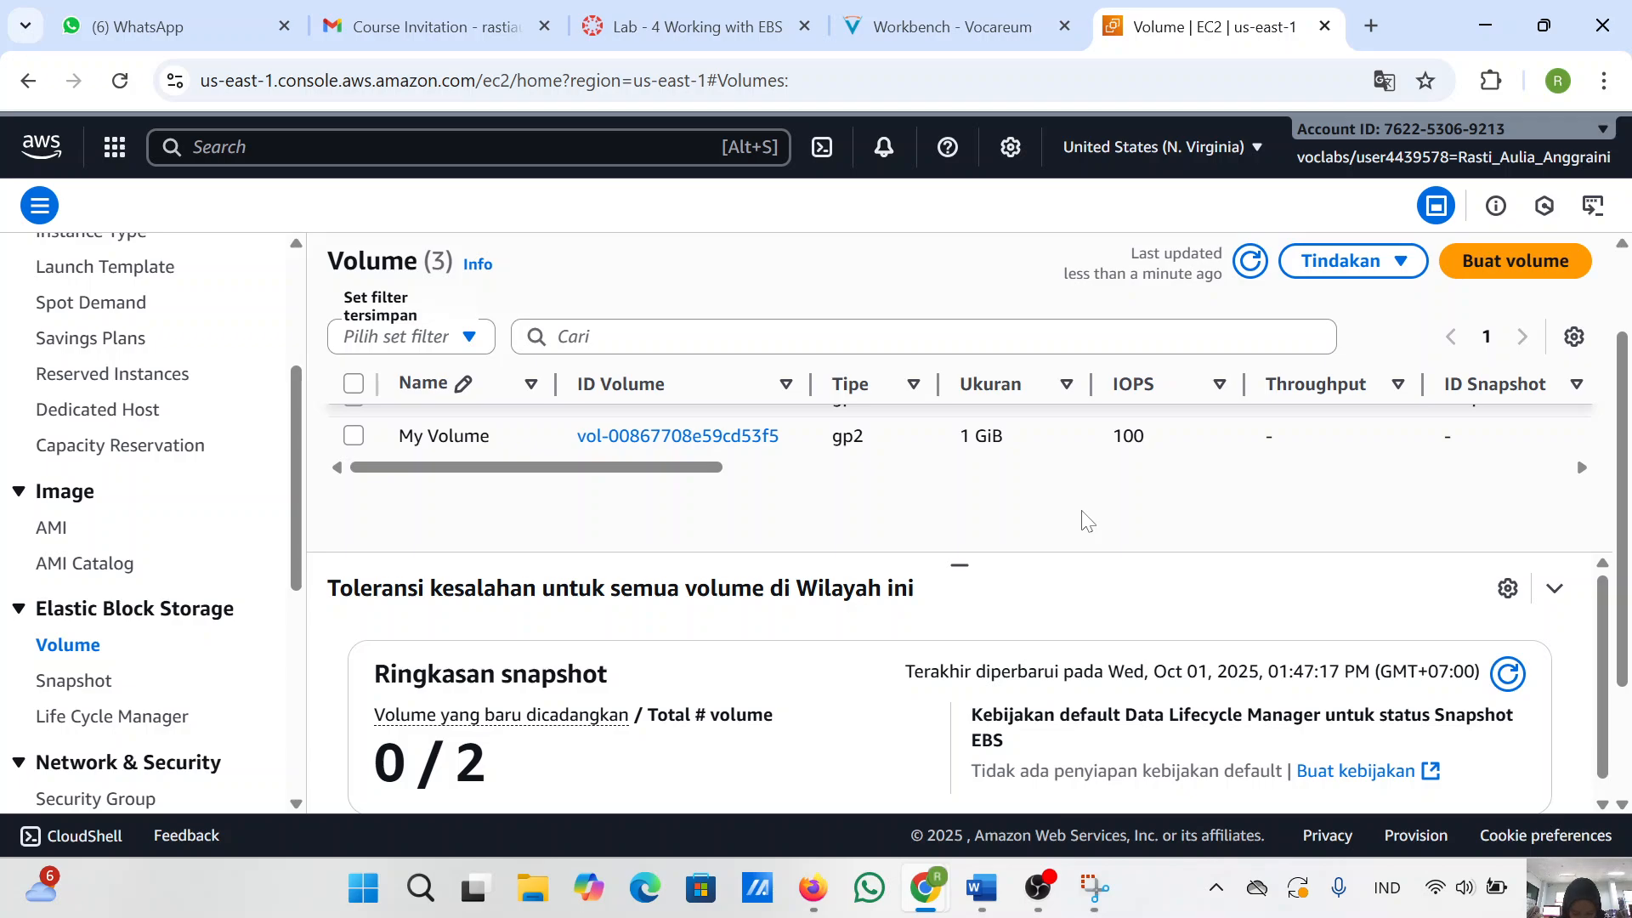
pyautogui.scroll(2, 1140, 522)
pyautogui.hscroll(3, 1143, 523)
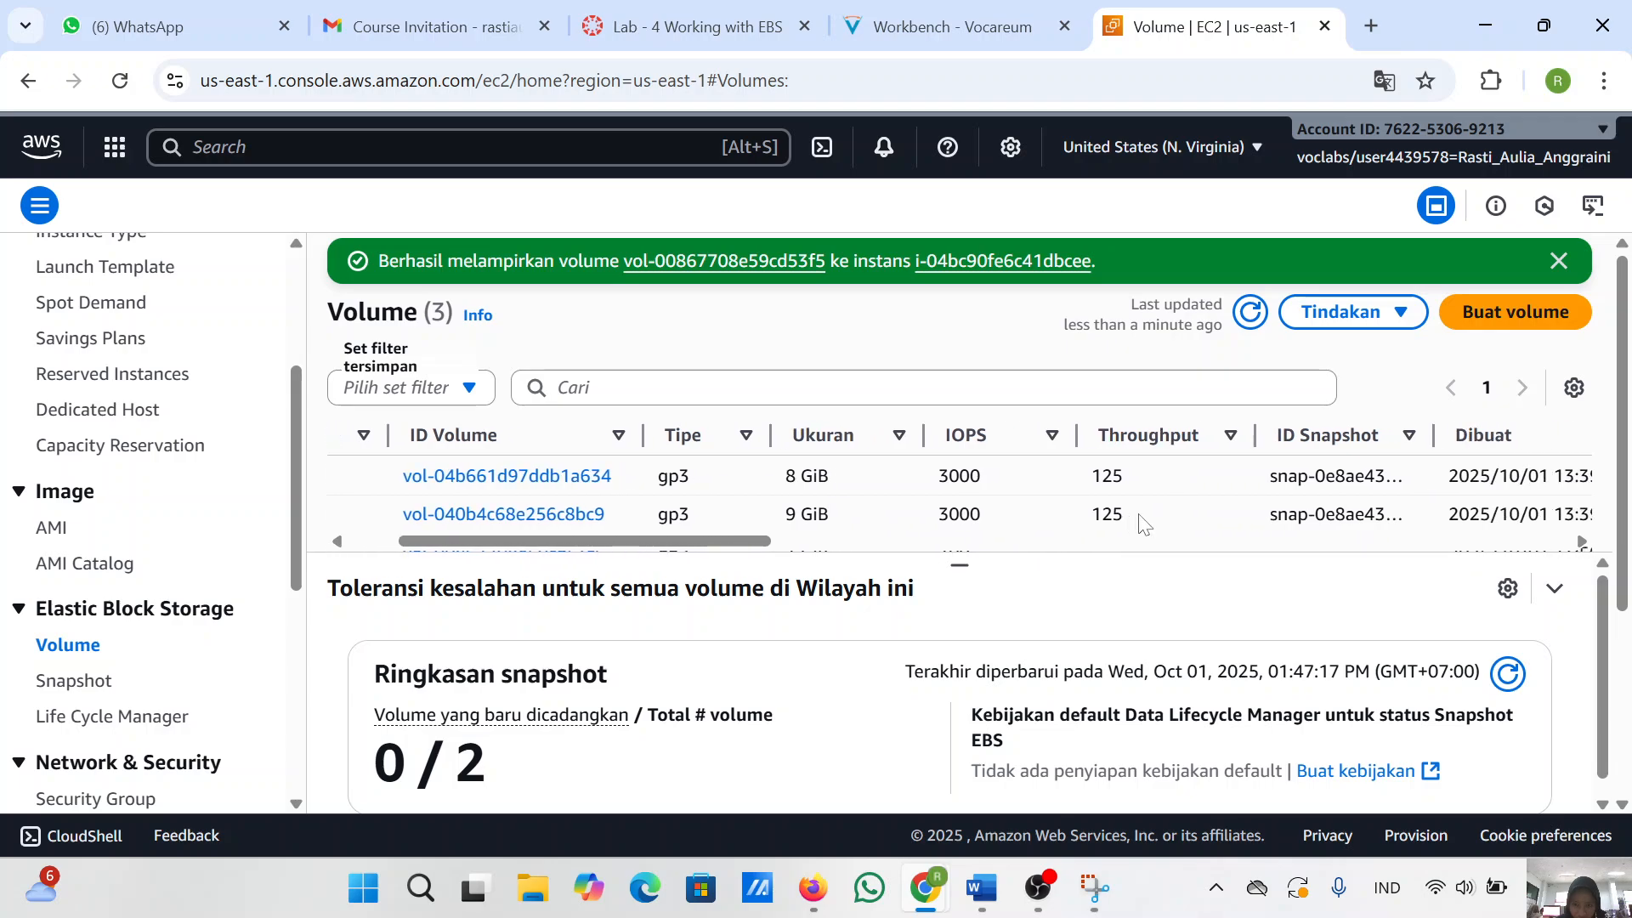
pyautogui.hscroll(5, 1144, 523)
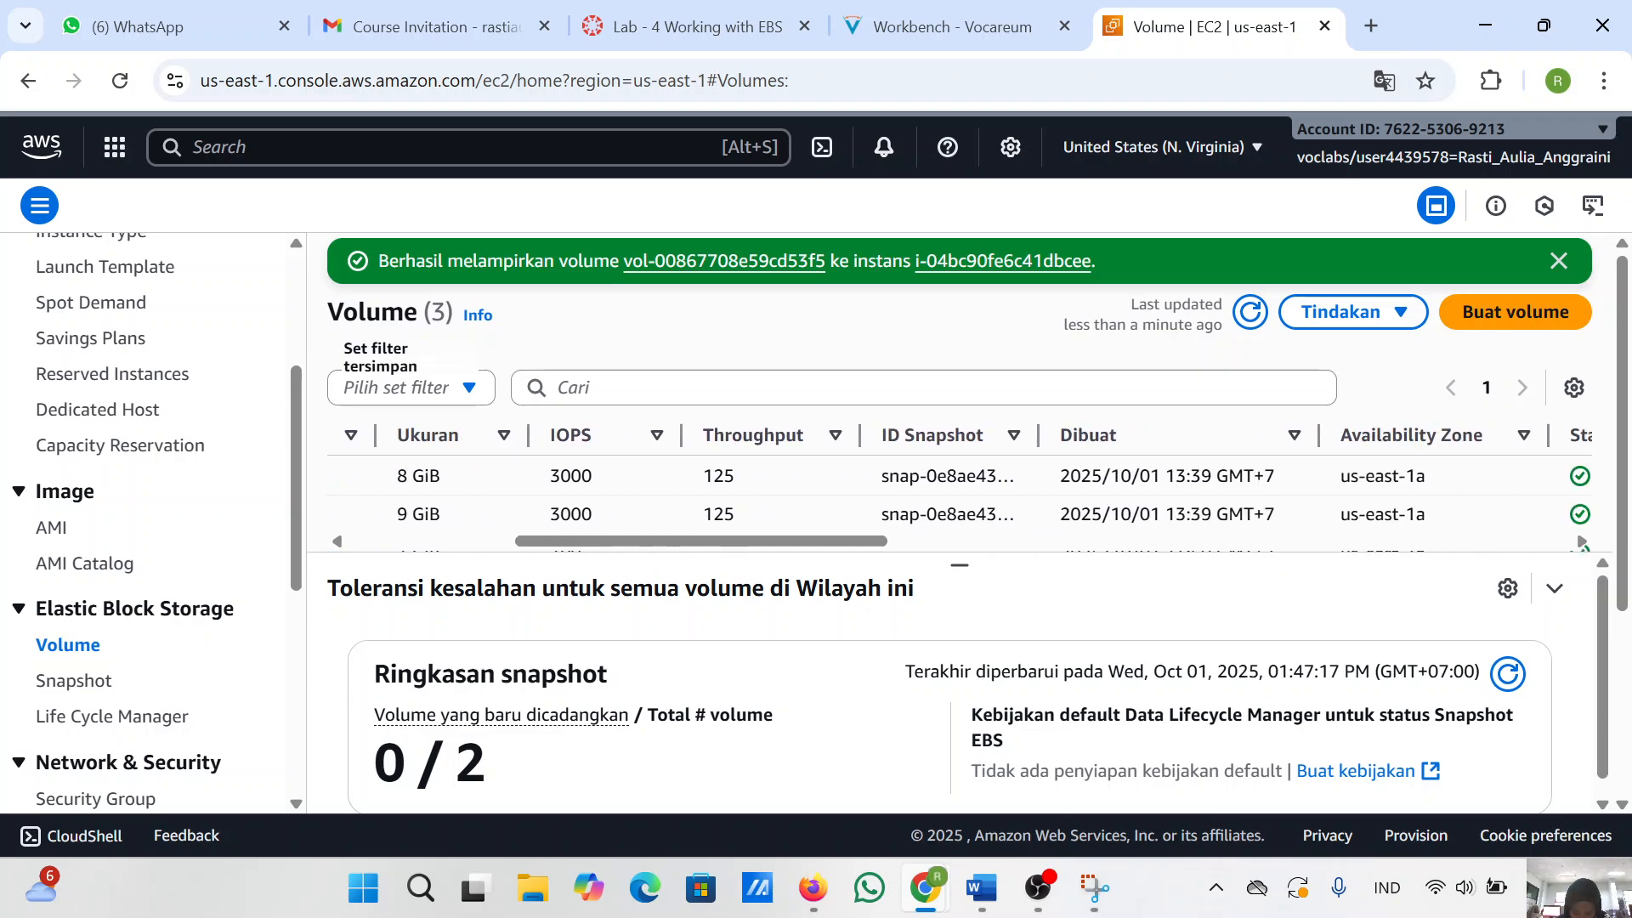
pyautogui.hscroll(1, 967, 488)
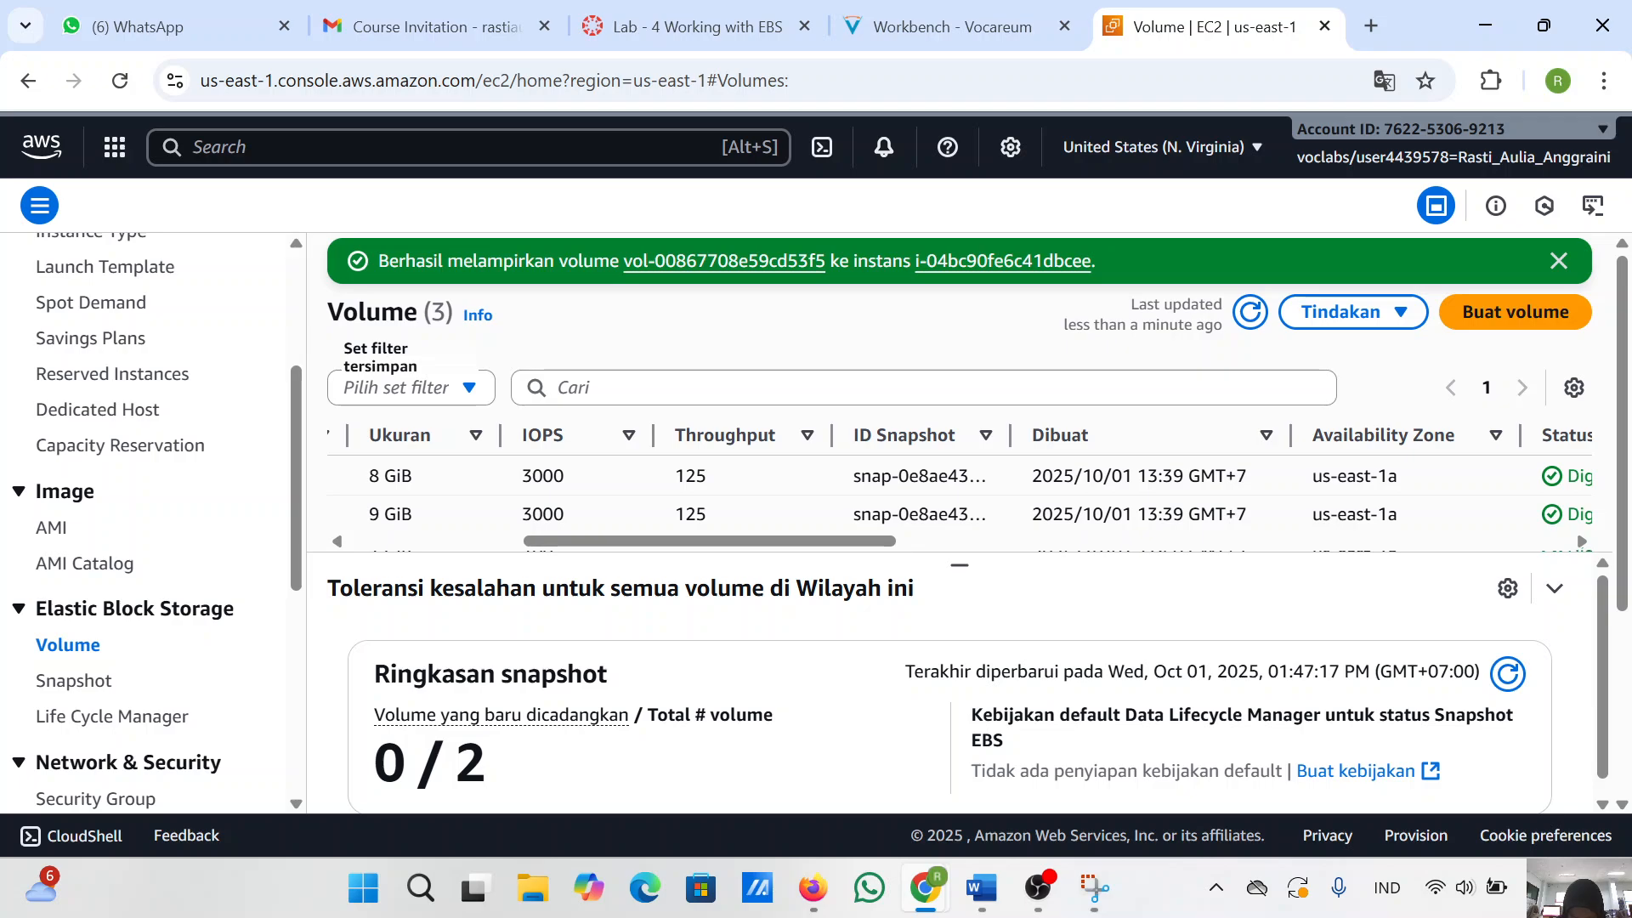
pyautogui.hscroll(2, 960, 489)
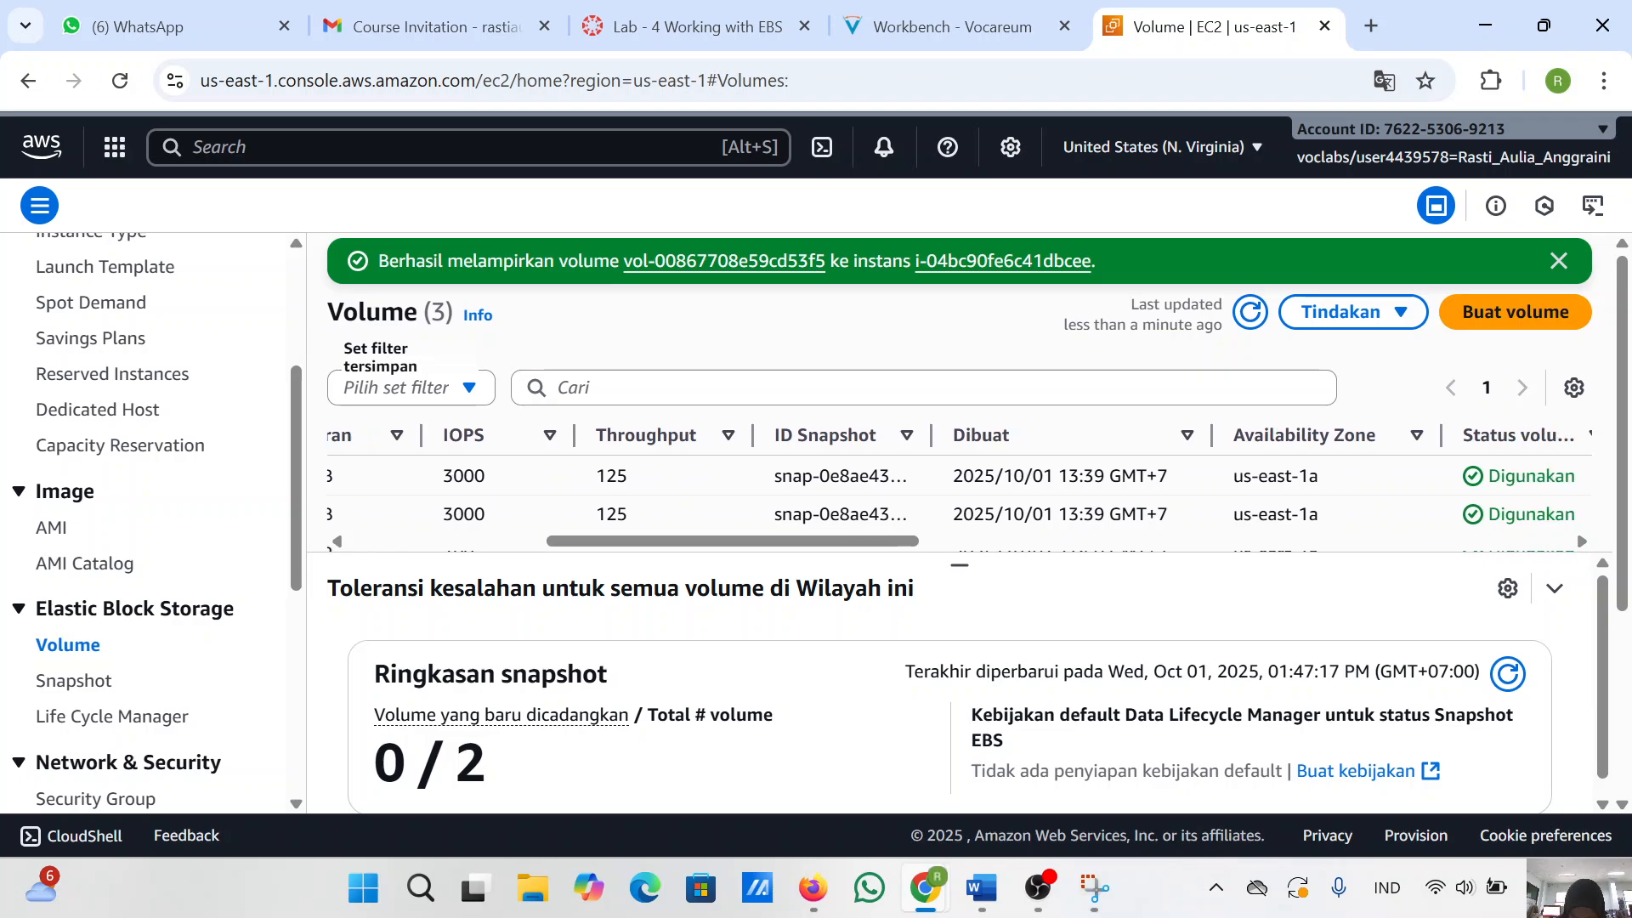
pyautogui.hscroll(3, 961, 489)
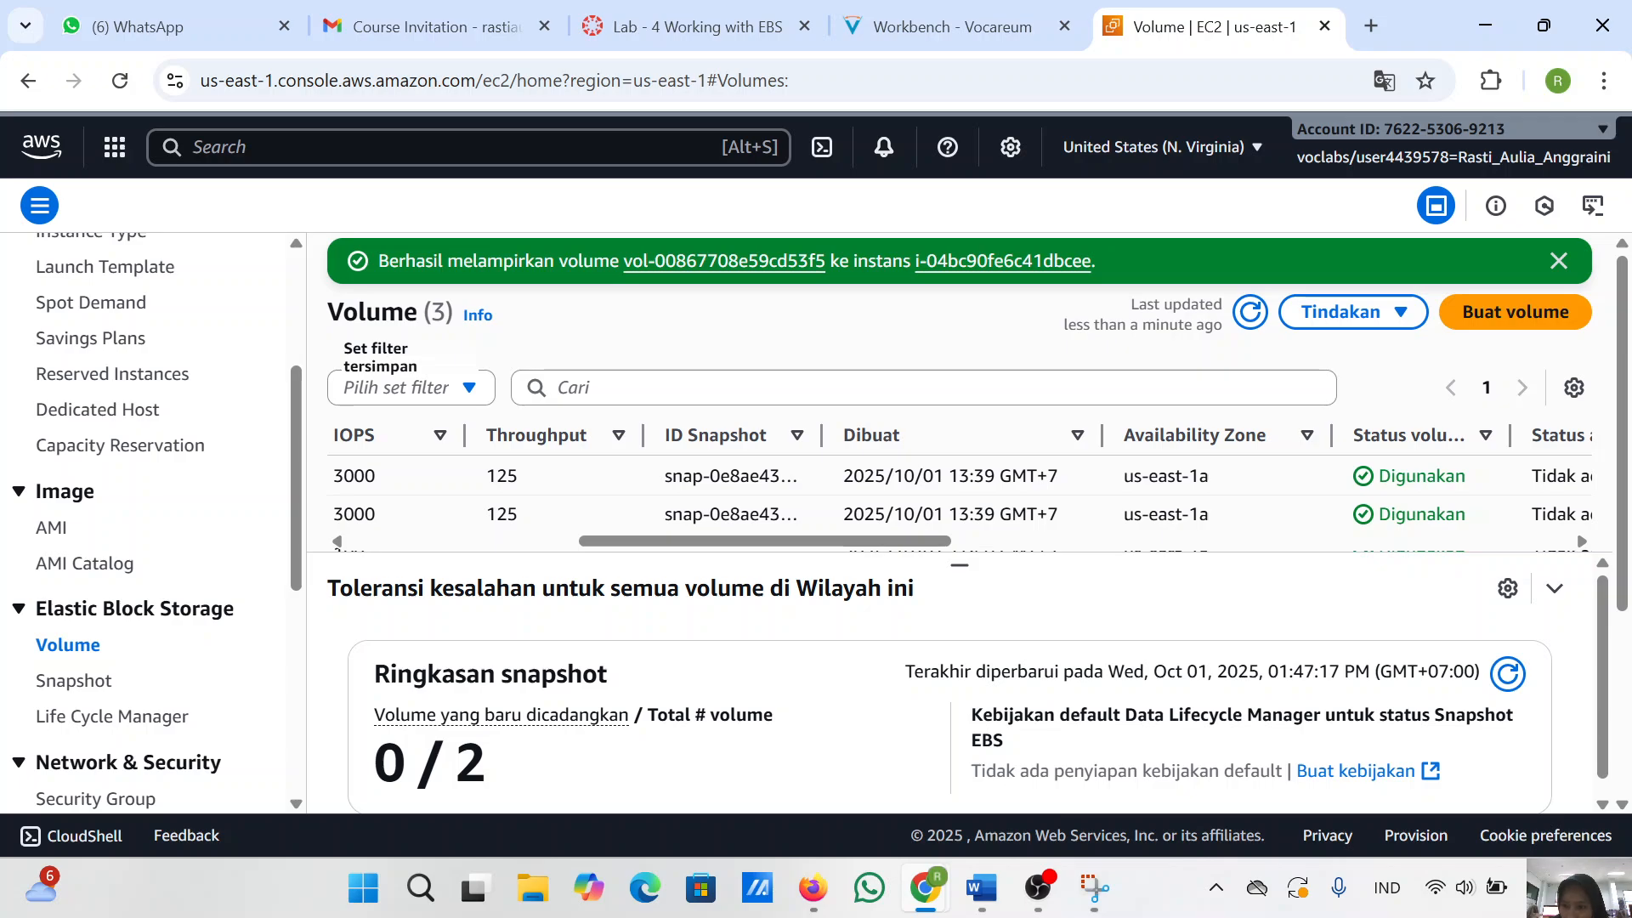
pyautogui.hscroll(10, 1479, 537)
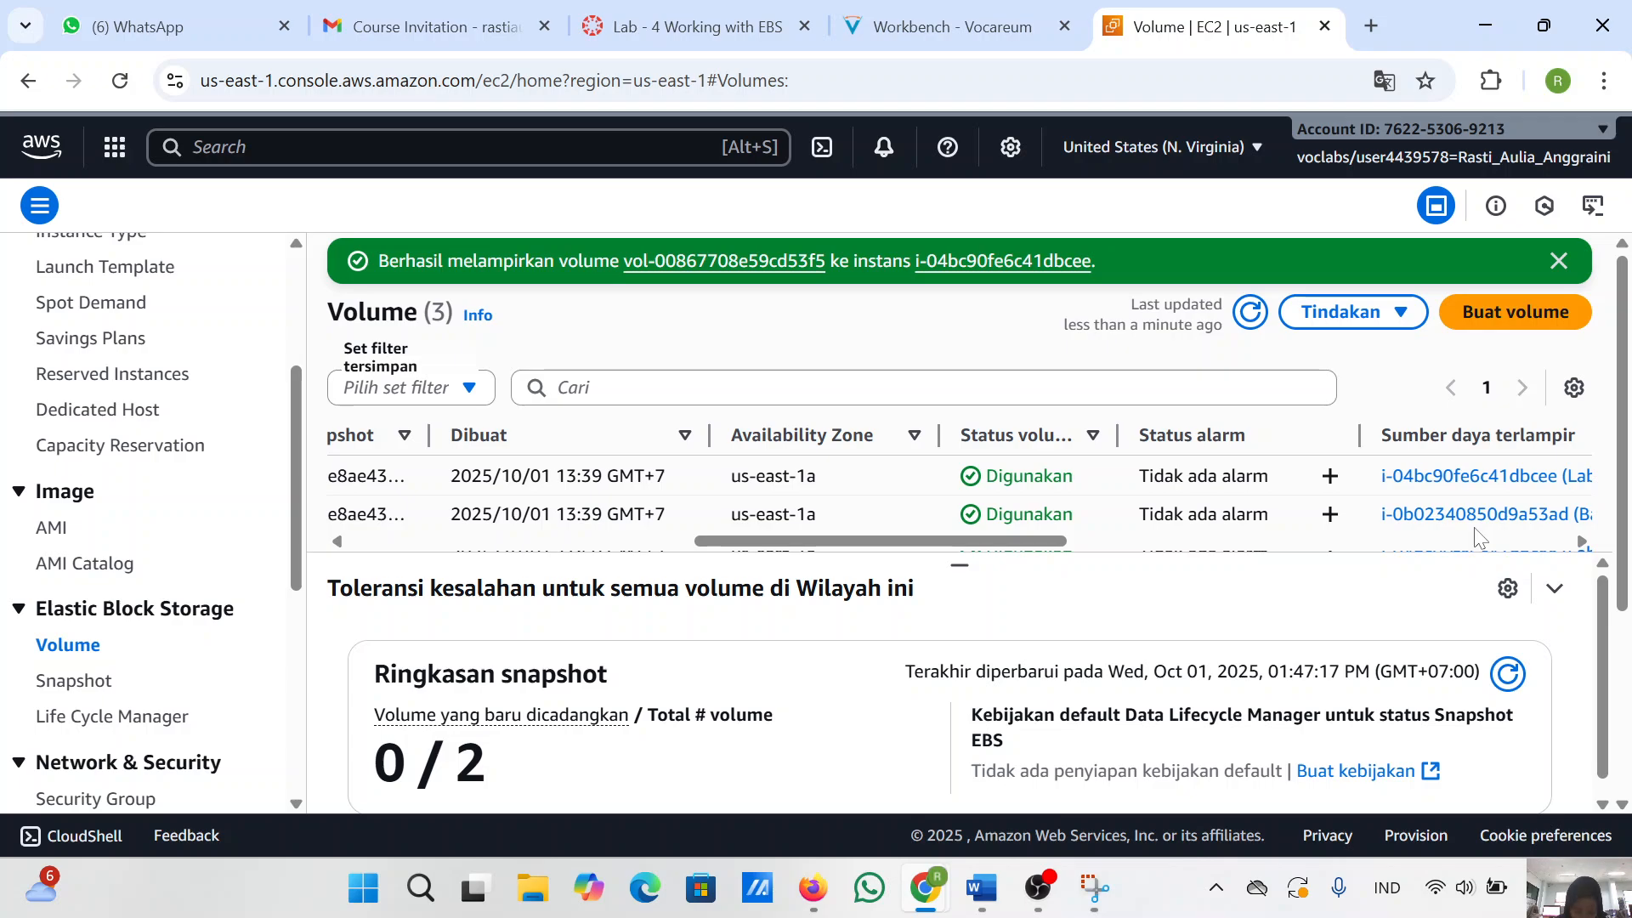
# - Compare the expected volume state in step 13 of the lab guide and read the first steps of Task 3
pyautogui.click(1054, 12)
pyautogui.scroll(-2, 759, 504)
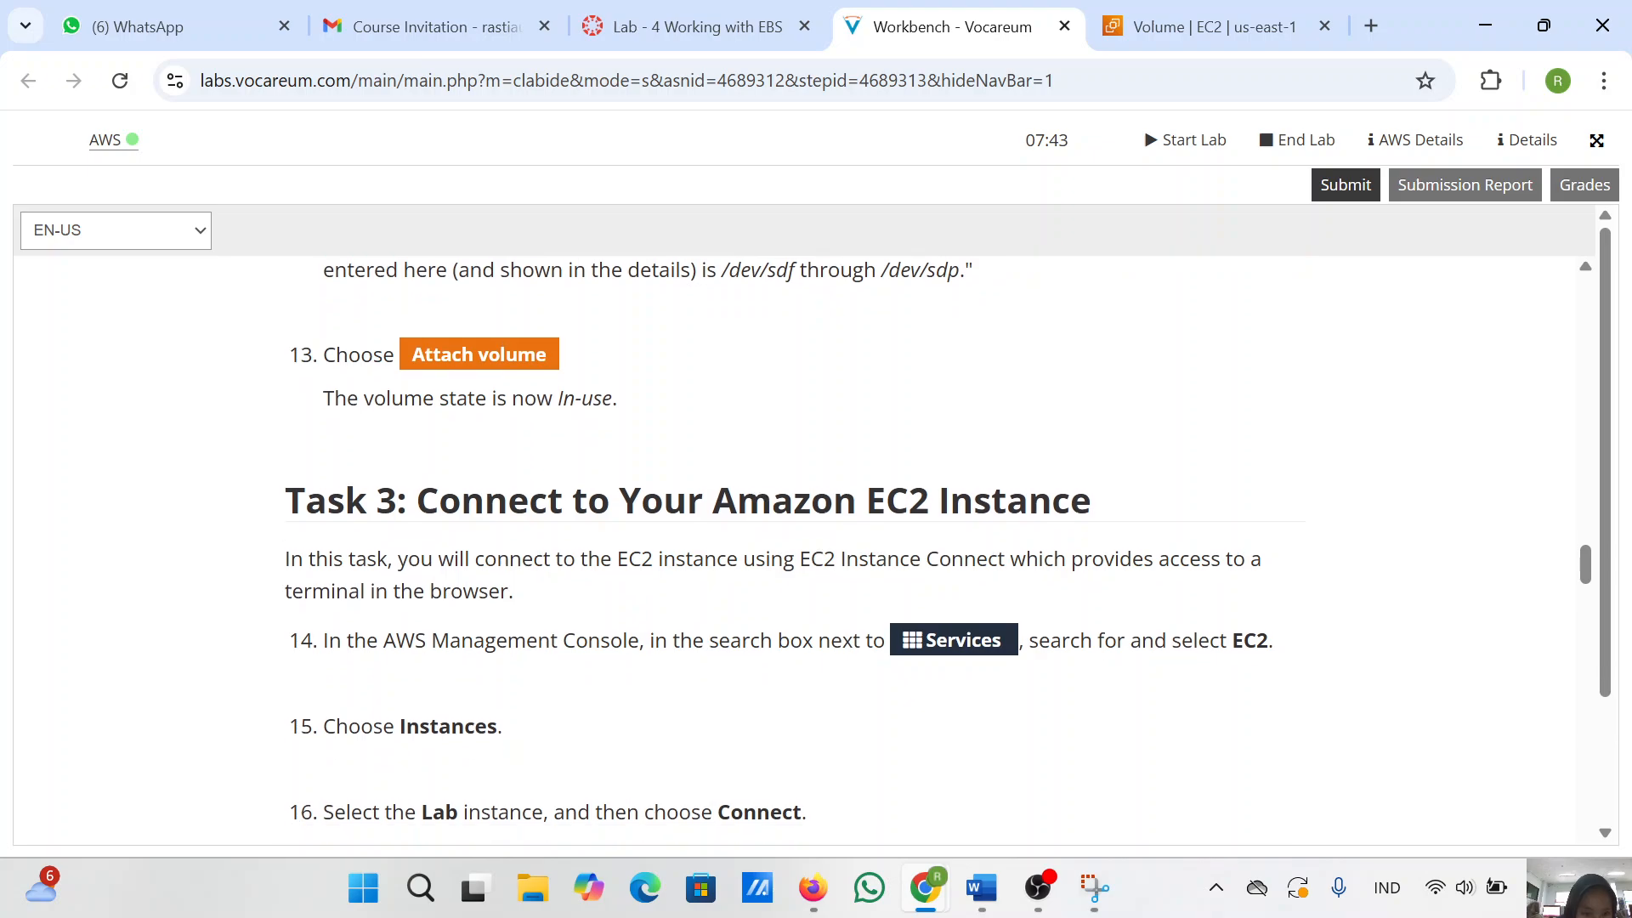
pyautogui.scroll(-1, 759, 504)
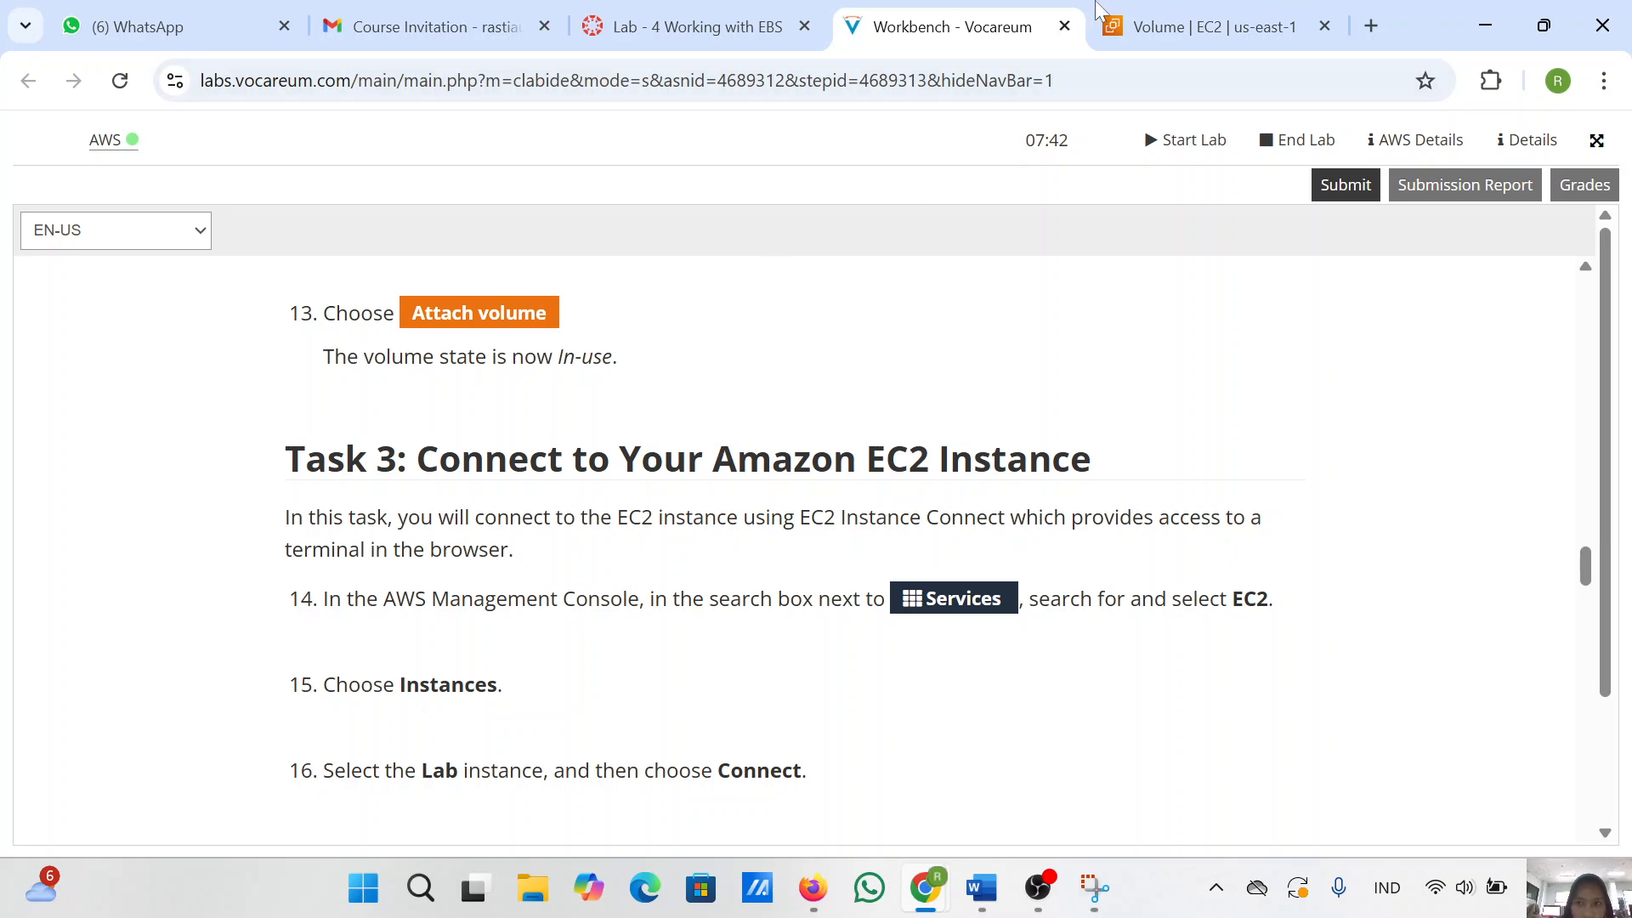
# - Check My Volume's state and attached resource in the EC2 volume list against step 13 of the lab guide
pyautogui.click(1147, 12)
pyautogui.hscroll(-5, 837, 476)
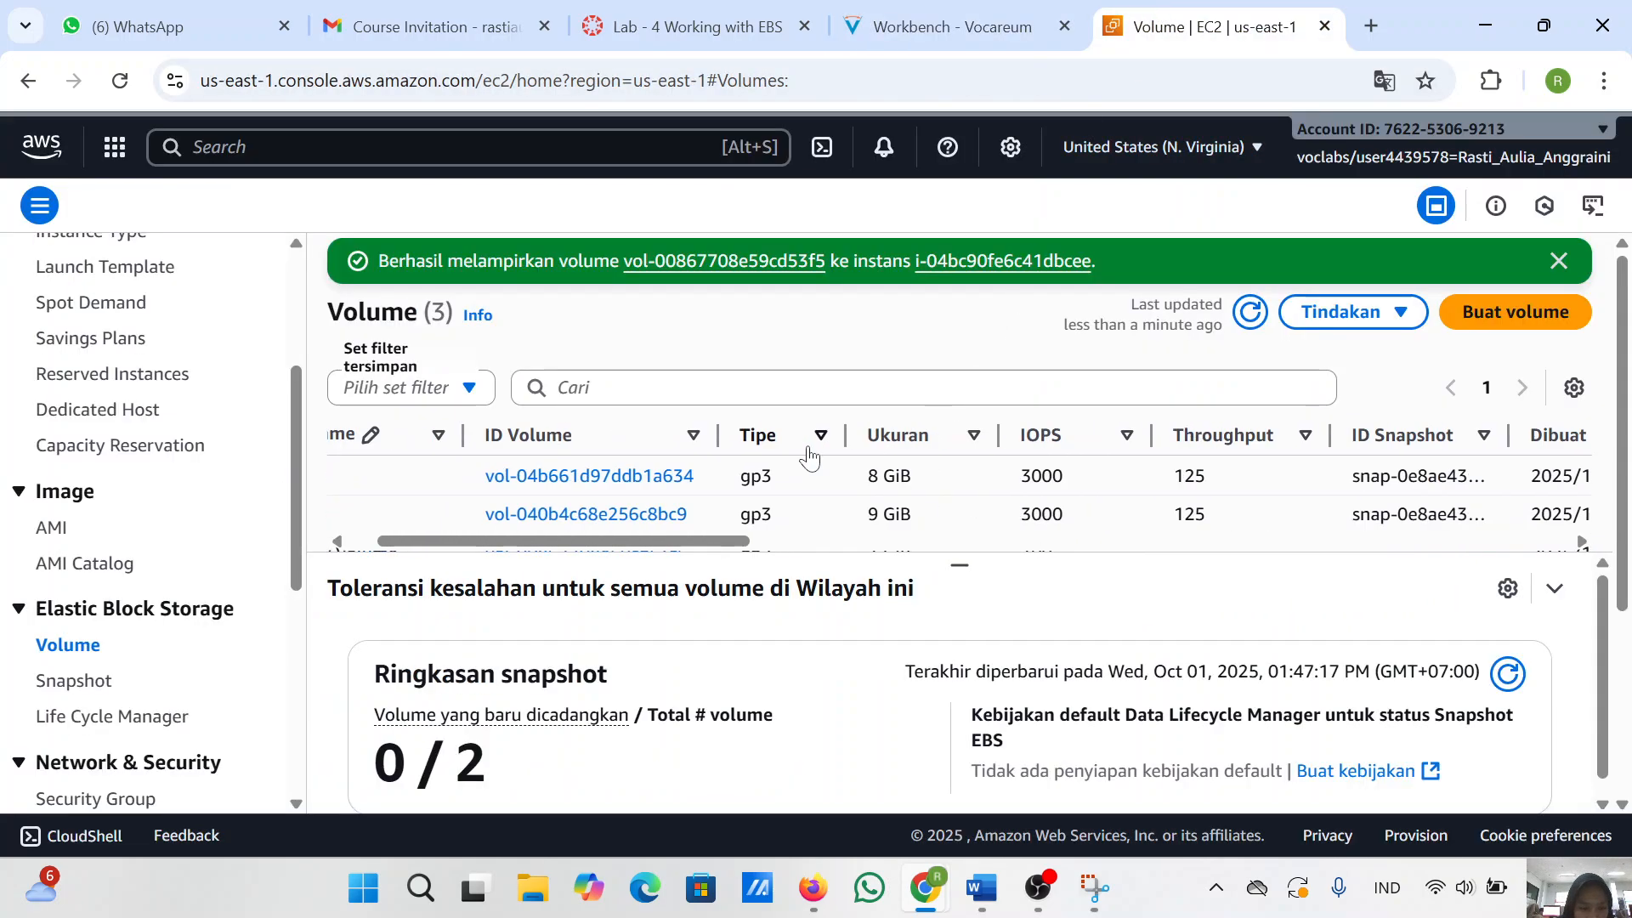
pyautogui.scroll(-2, 814, 456)
pyautogui.scroll(2, 814, 457)
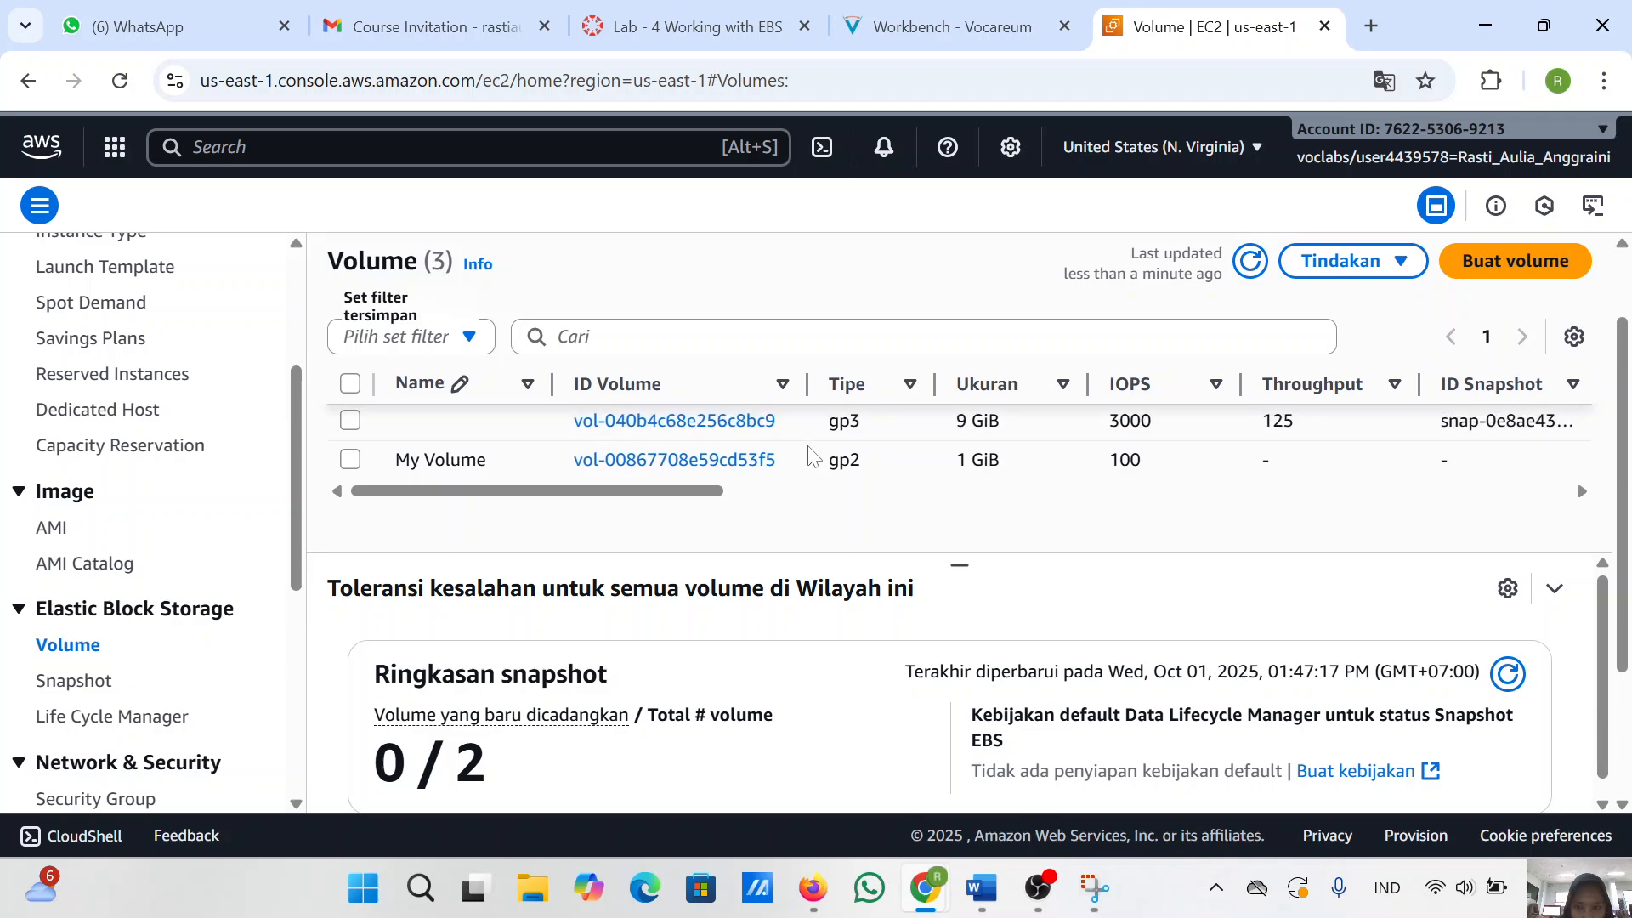
pyautogui.hscroll(5, 812, 457)
pyautogui.hscroll(1, 812, 457)
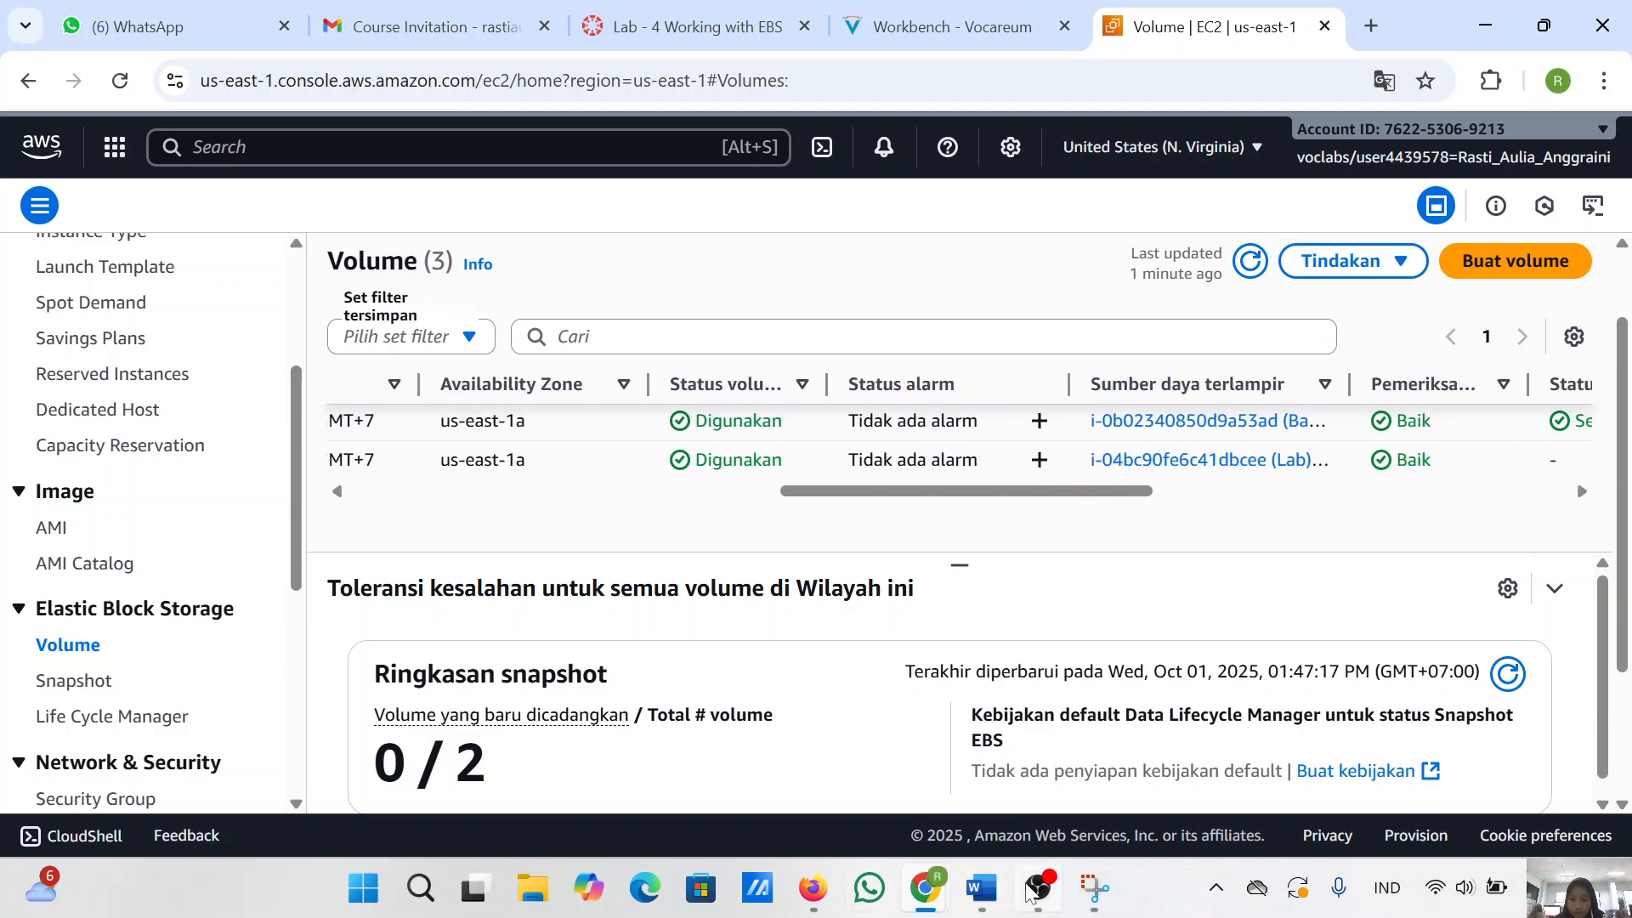
pyautogui.click(1038, 889)
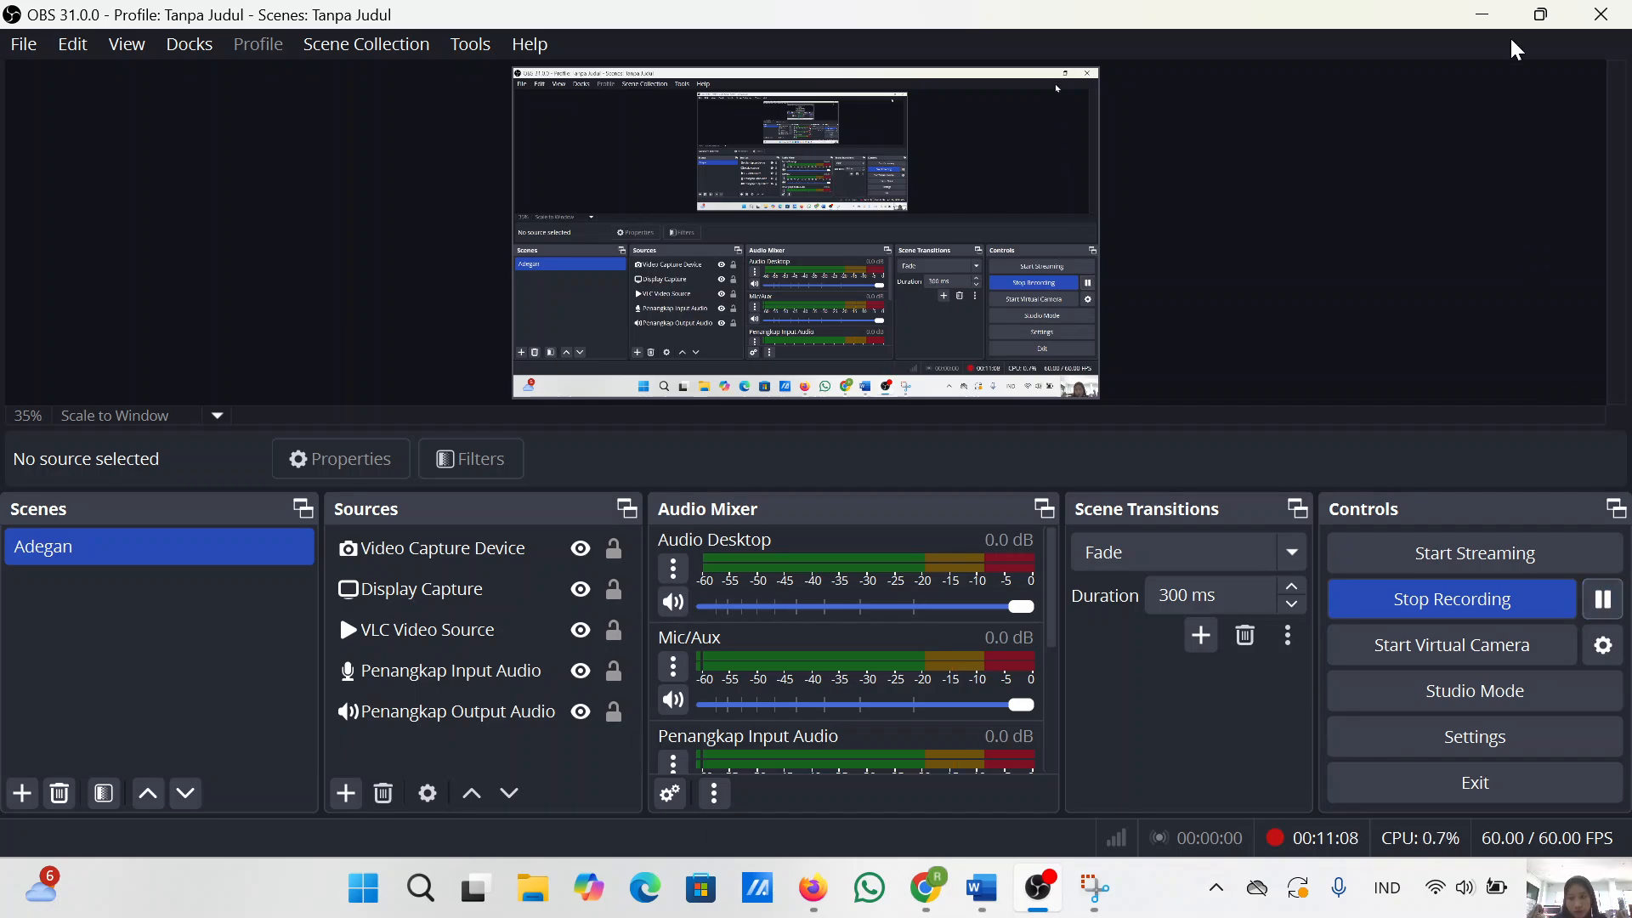
pyautogui.click(1483, 14)
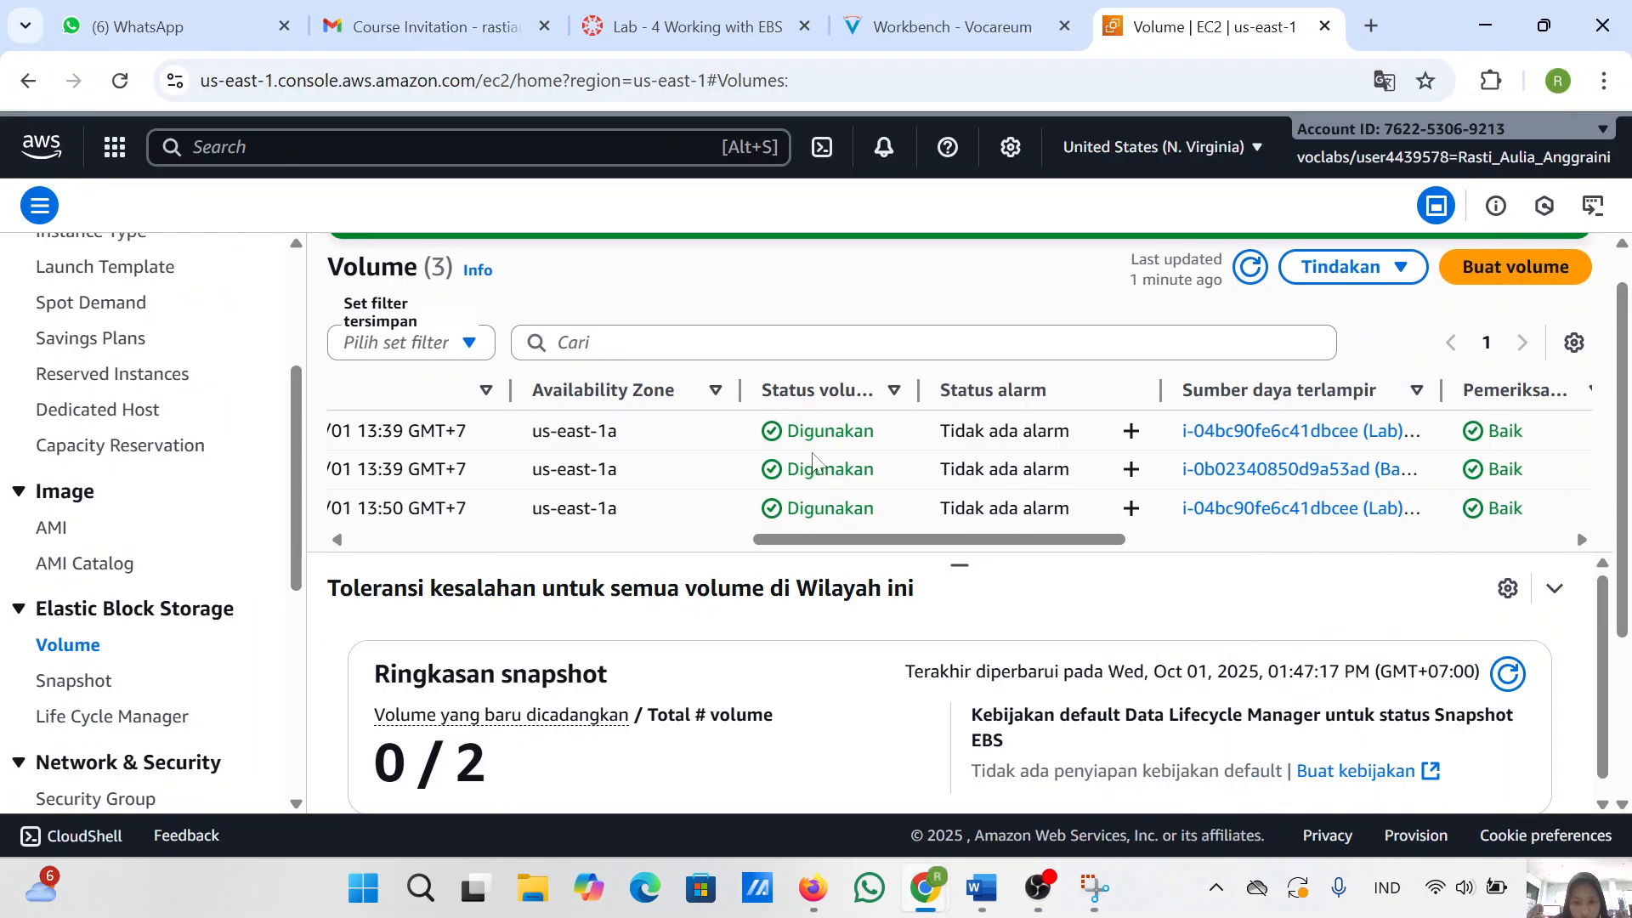
pyautogui.click(1096, 890)
pyautogui.click(463, 82)
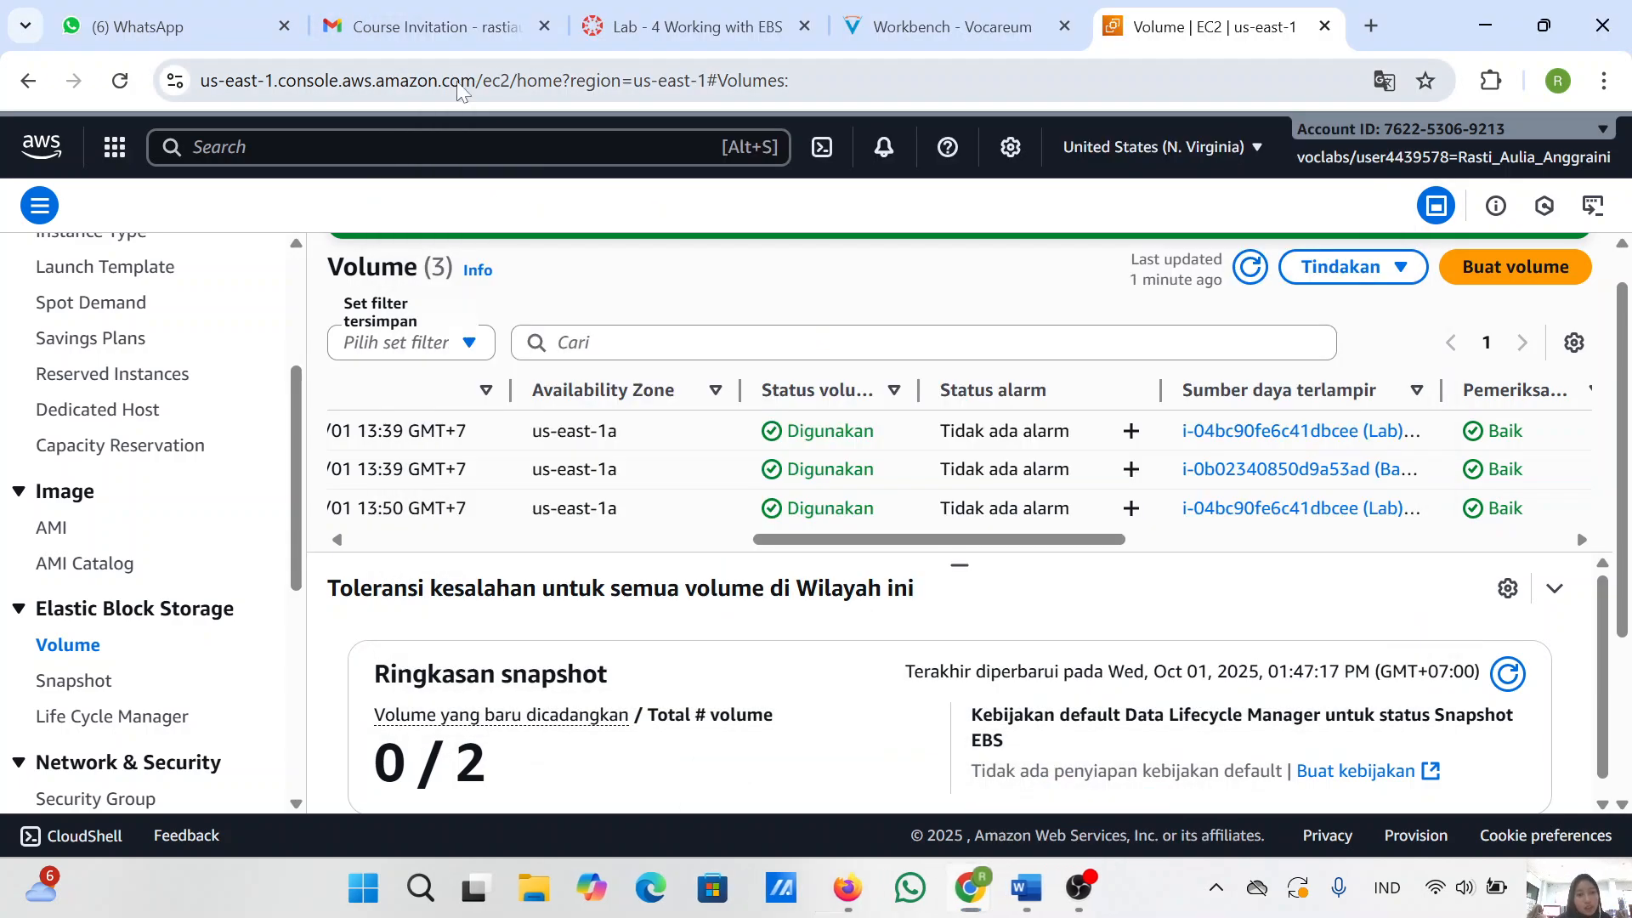
pyautogui.click(906, 45)
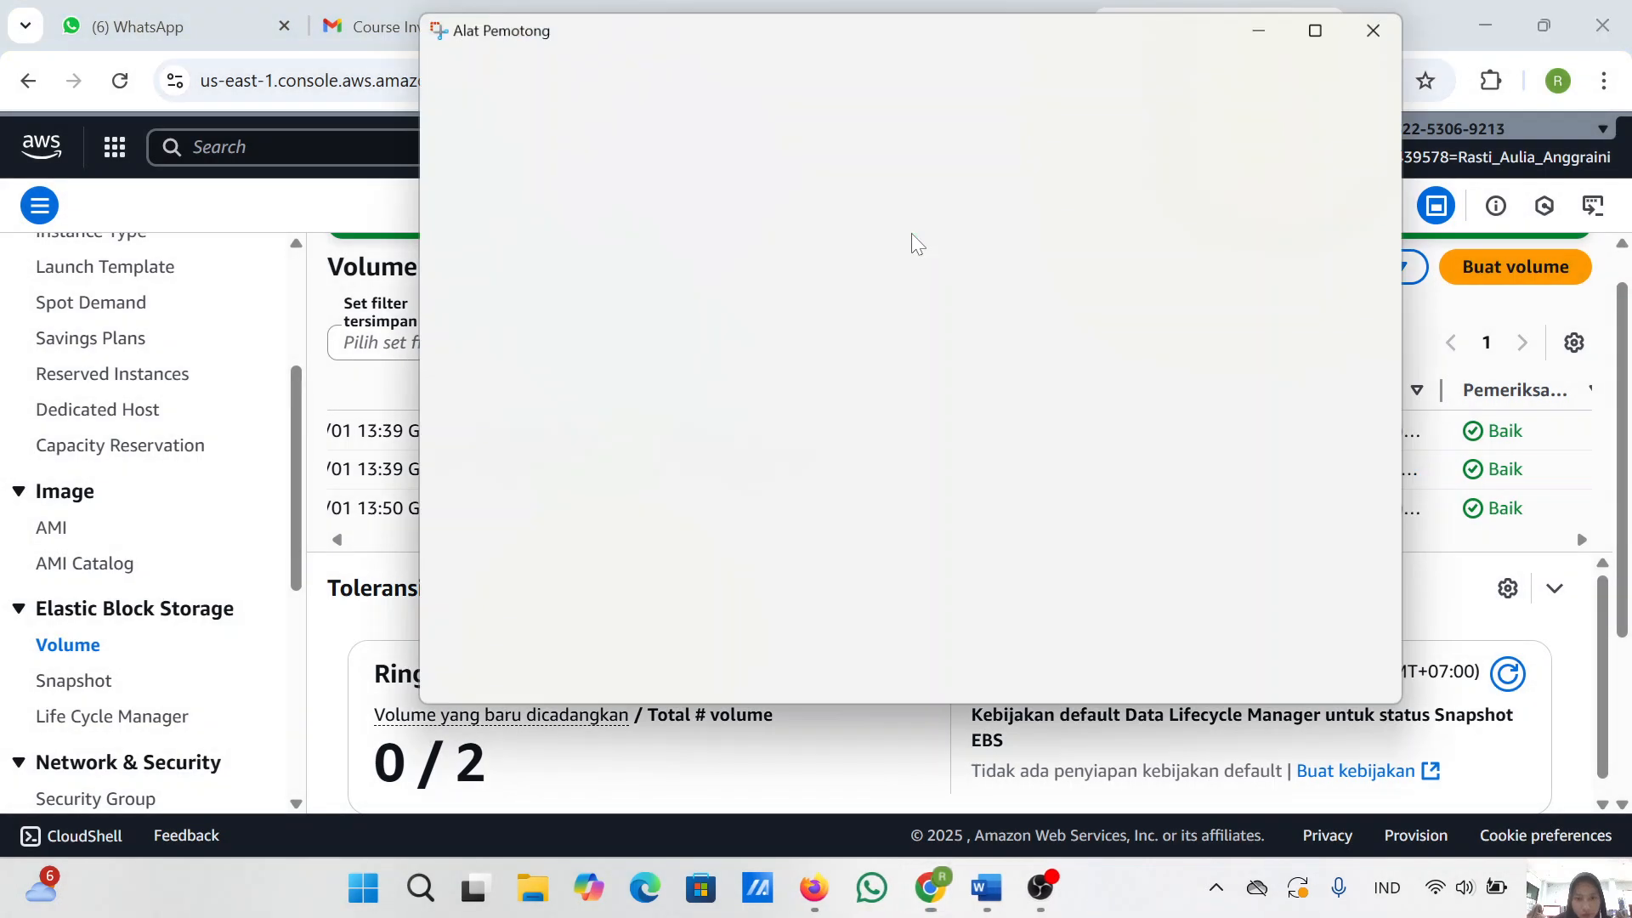
pyautogui.click(1277, 18)
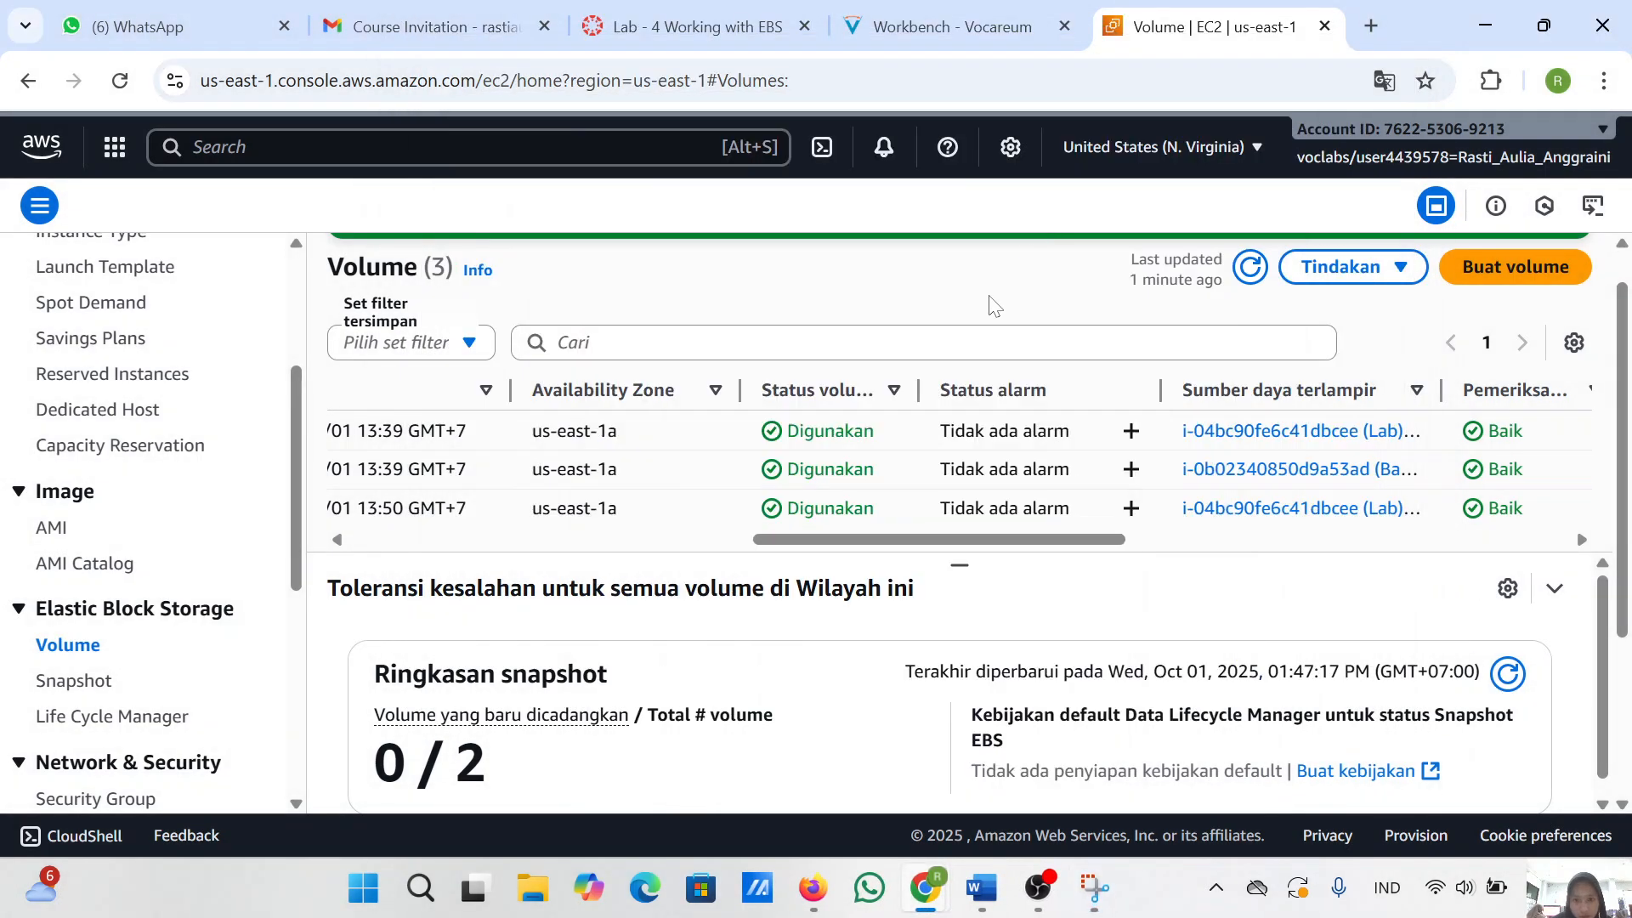
# - Capture the volume list showing the volume status and attached resources, and paste it below the Attach volume screenshot in the Word document
pyautogui.scroll(1, 995, 304)
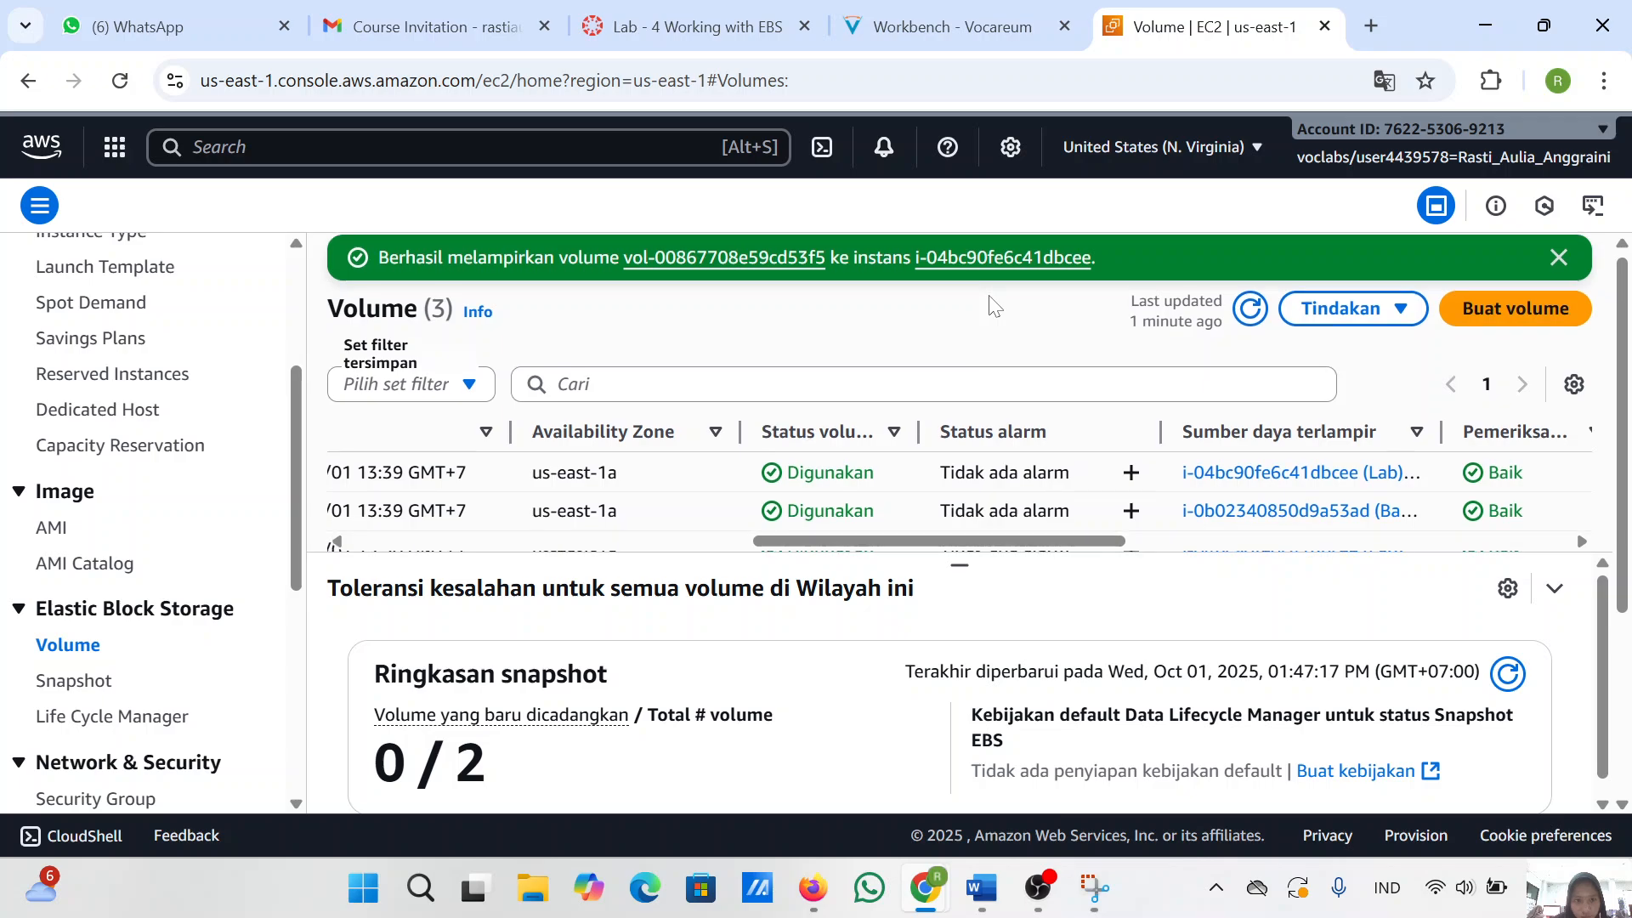
pyautogui.scroll(-1, 995, 306)
pyautogui.scroll(1, 995, 306)
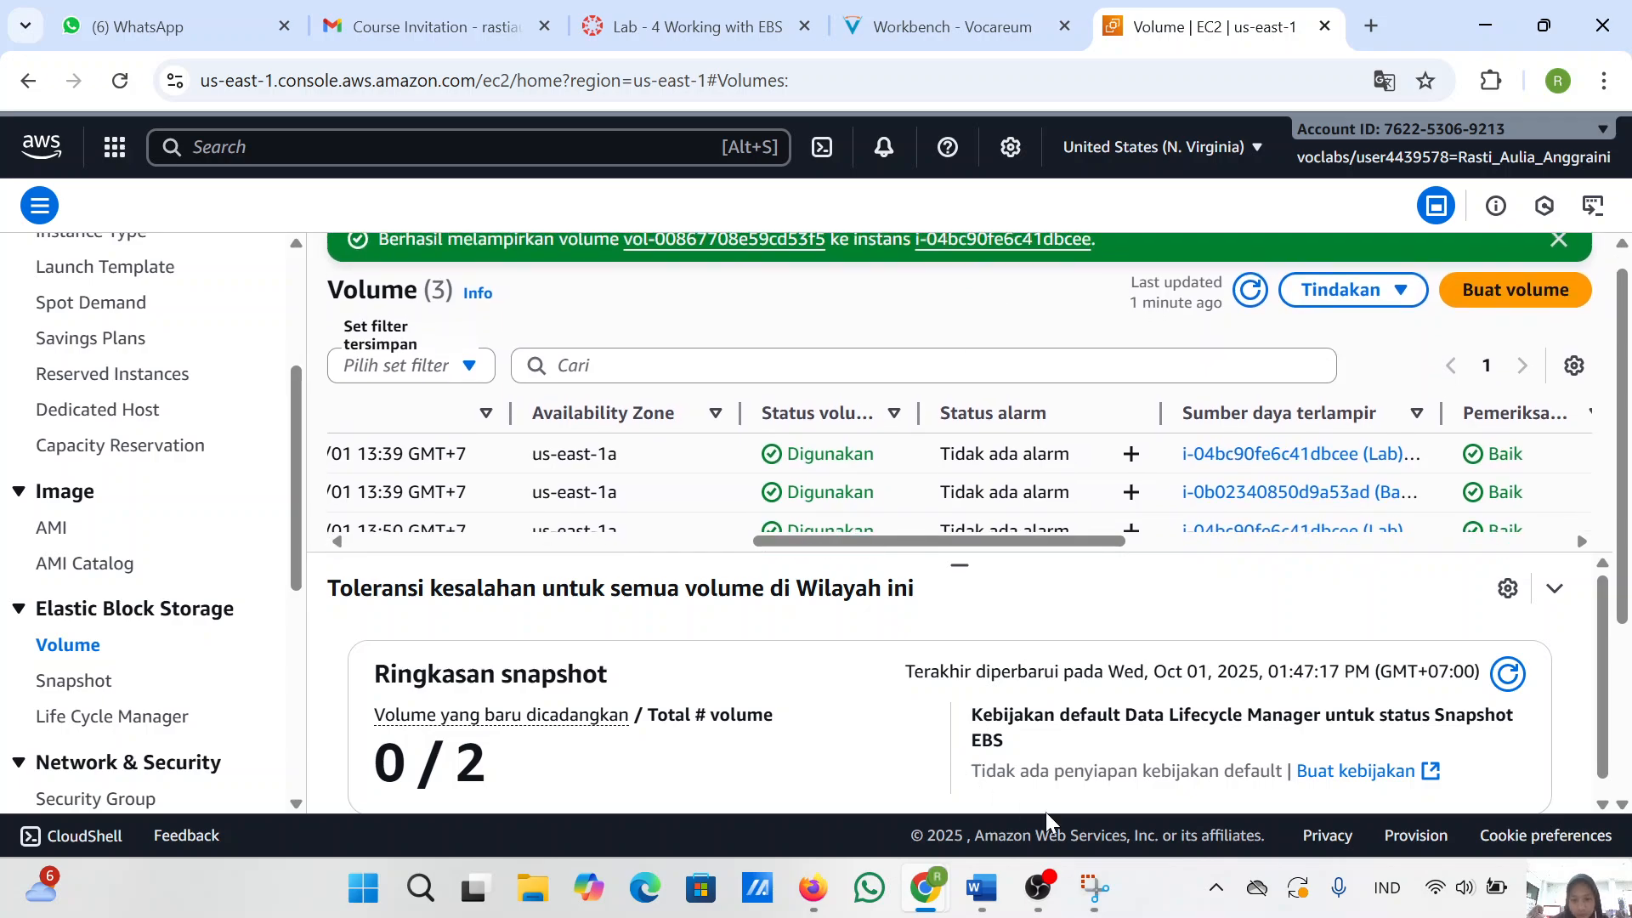
pyautogui.click(1105, 884)
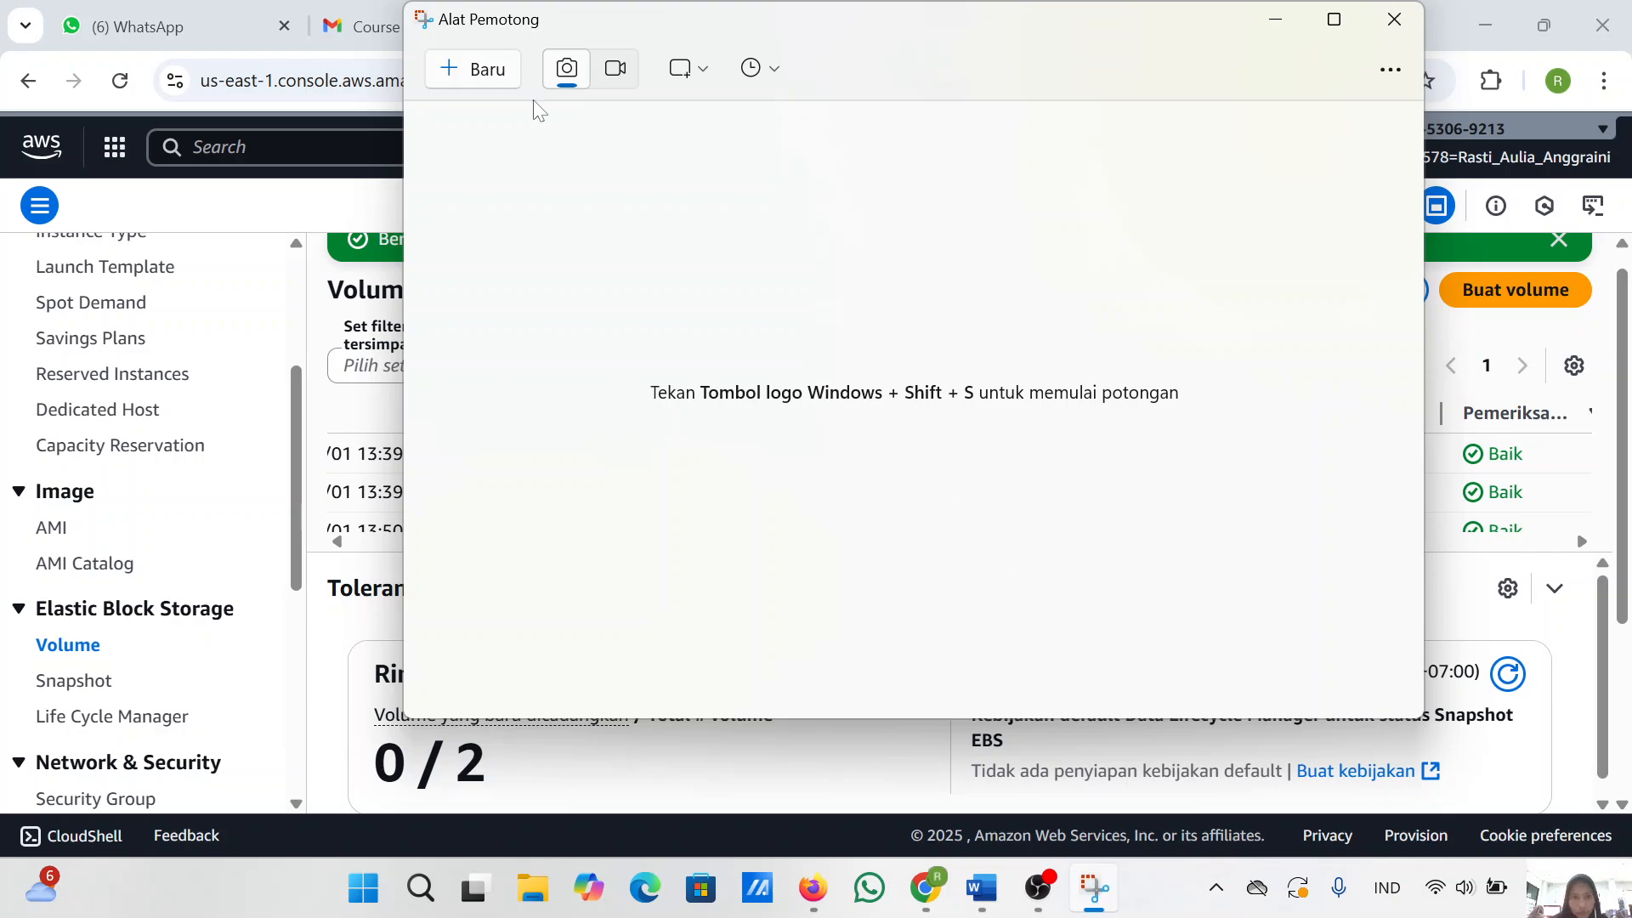
pyautogui.click(498, 75)
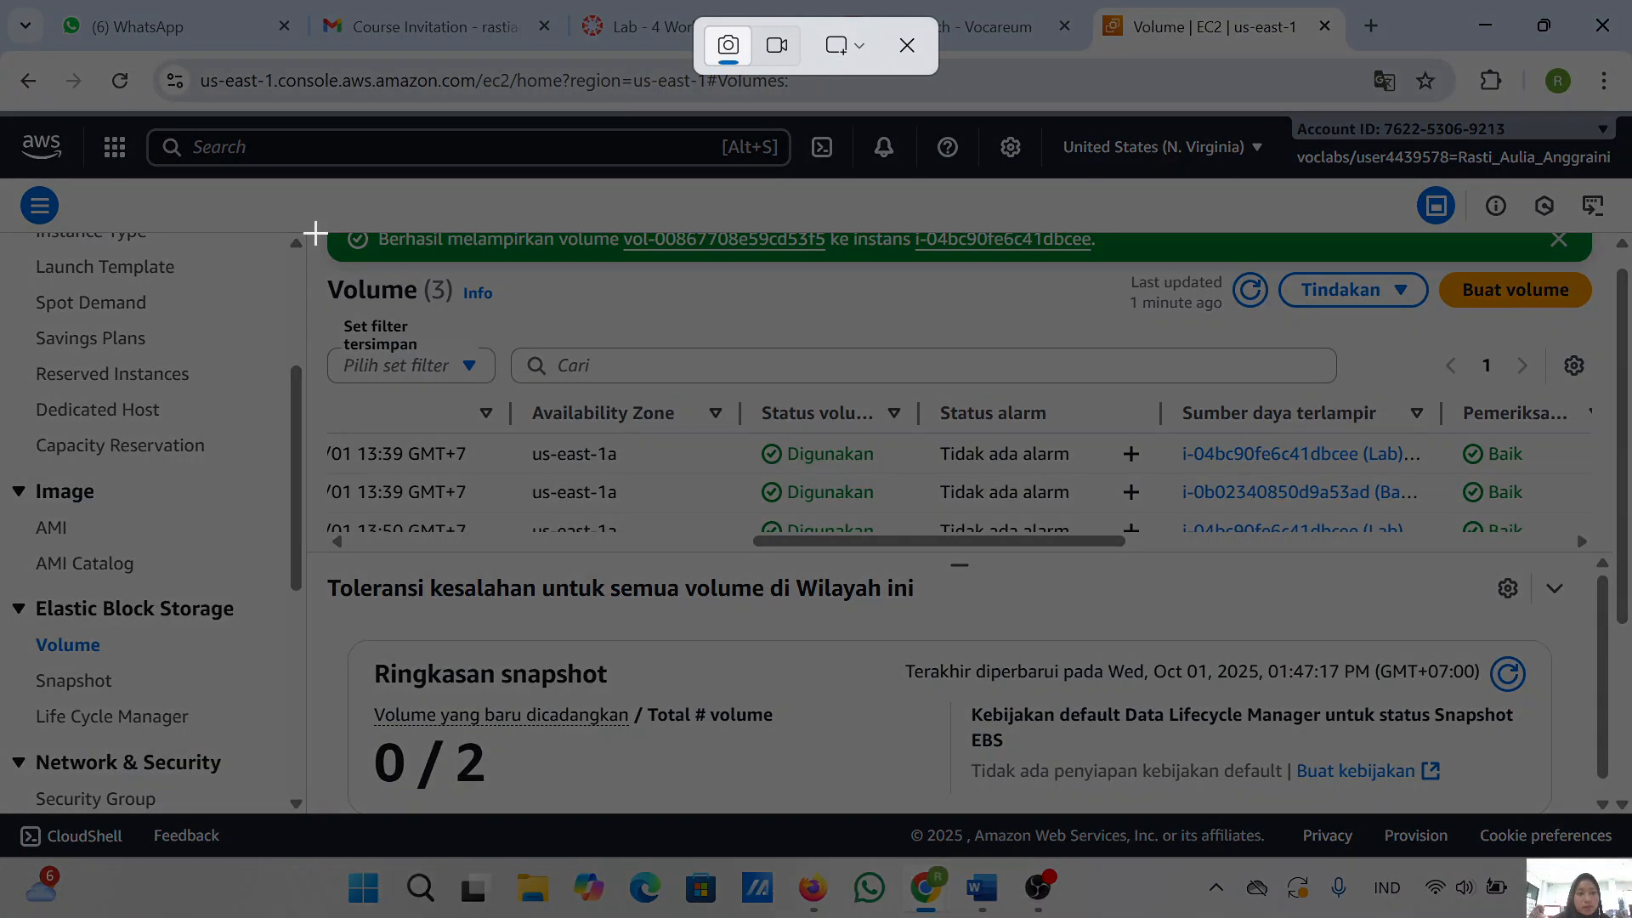
pyautogui.moveTo(315, 232); pyautogui.dragTo(1476, 792)
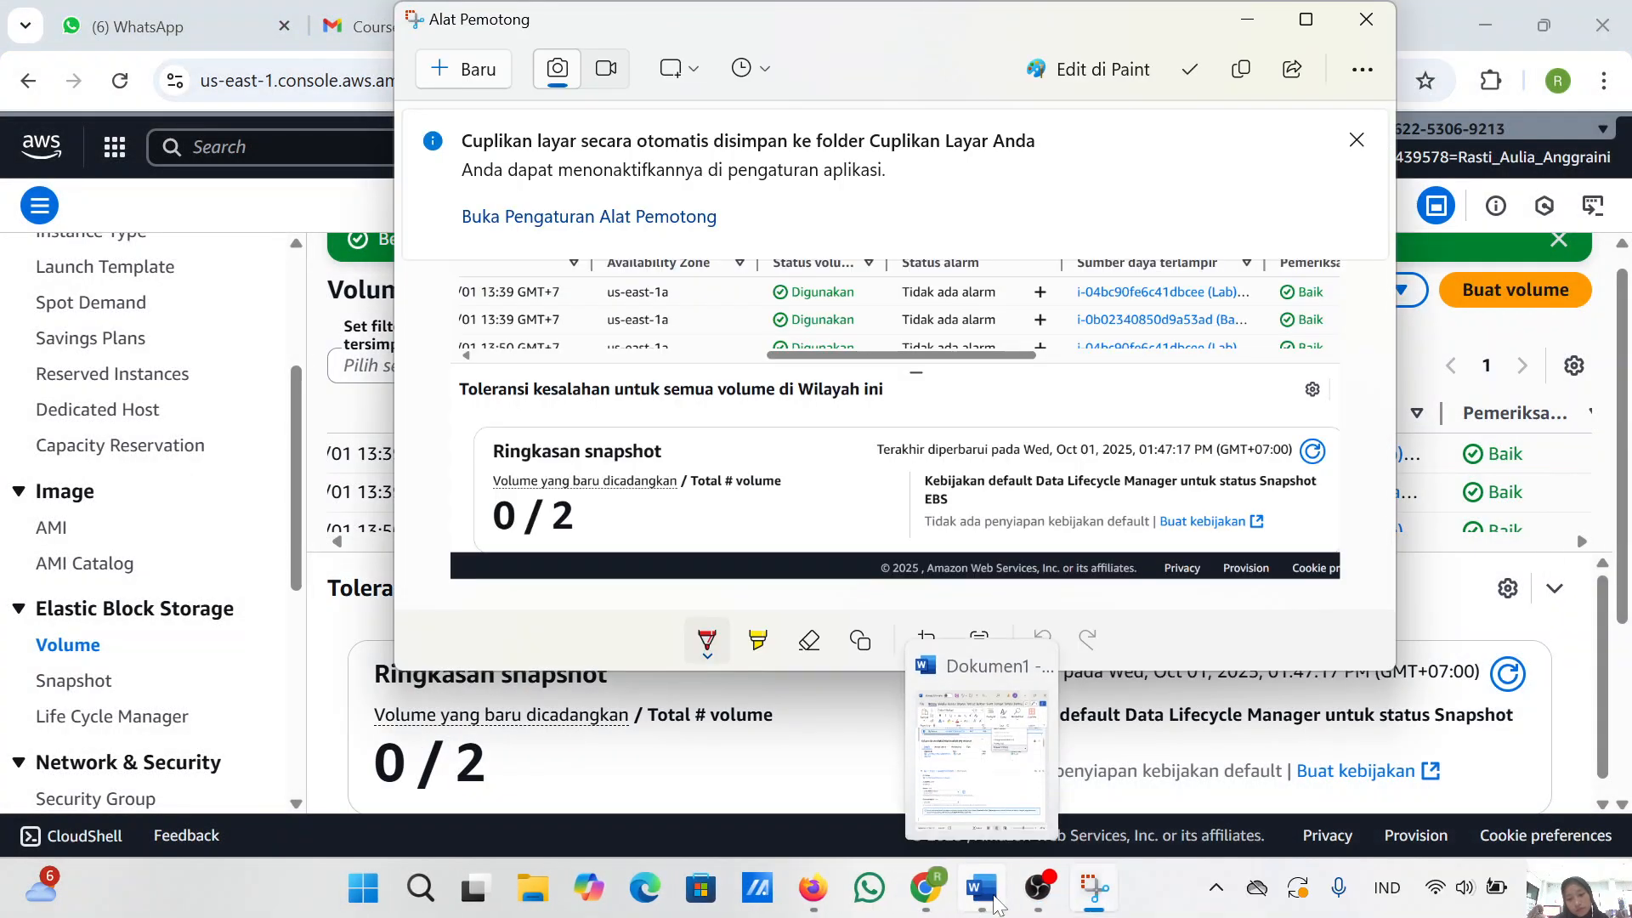
pyautogui.click(984, 890)
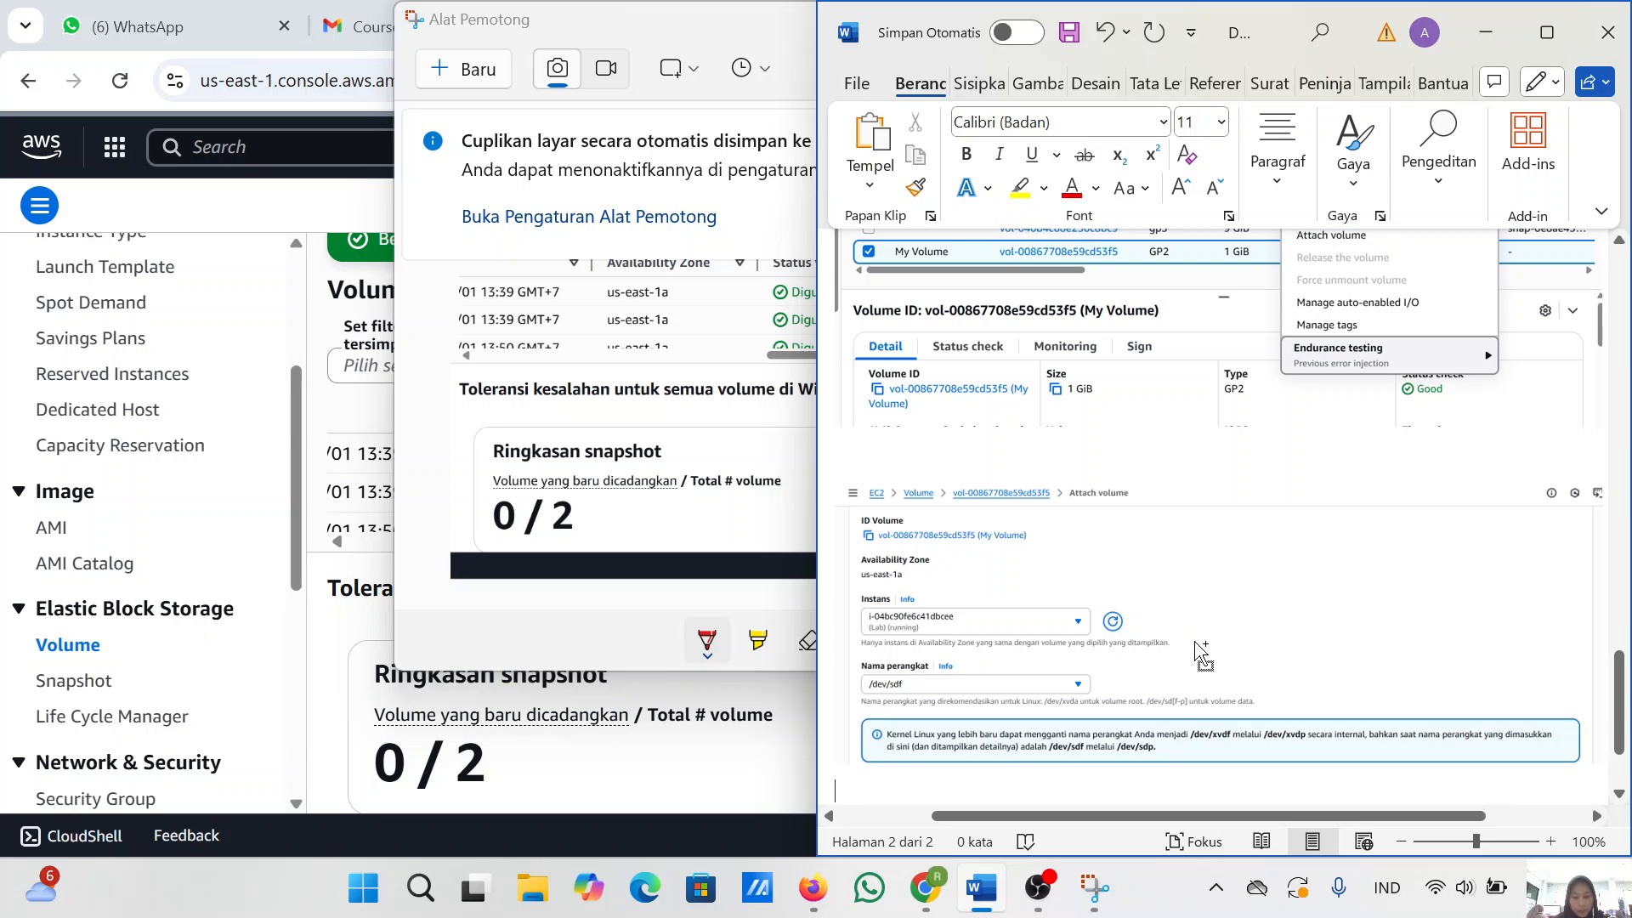
pyautogui.hotkey('ctrl', 'v')
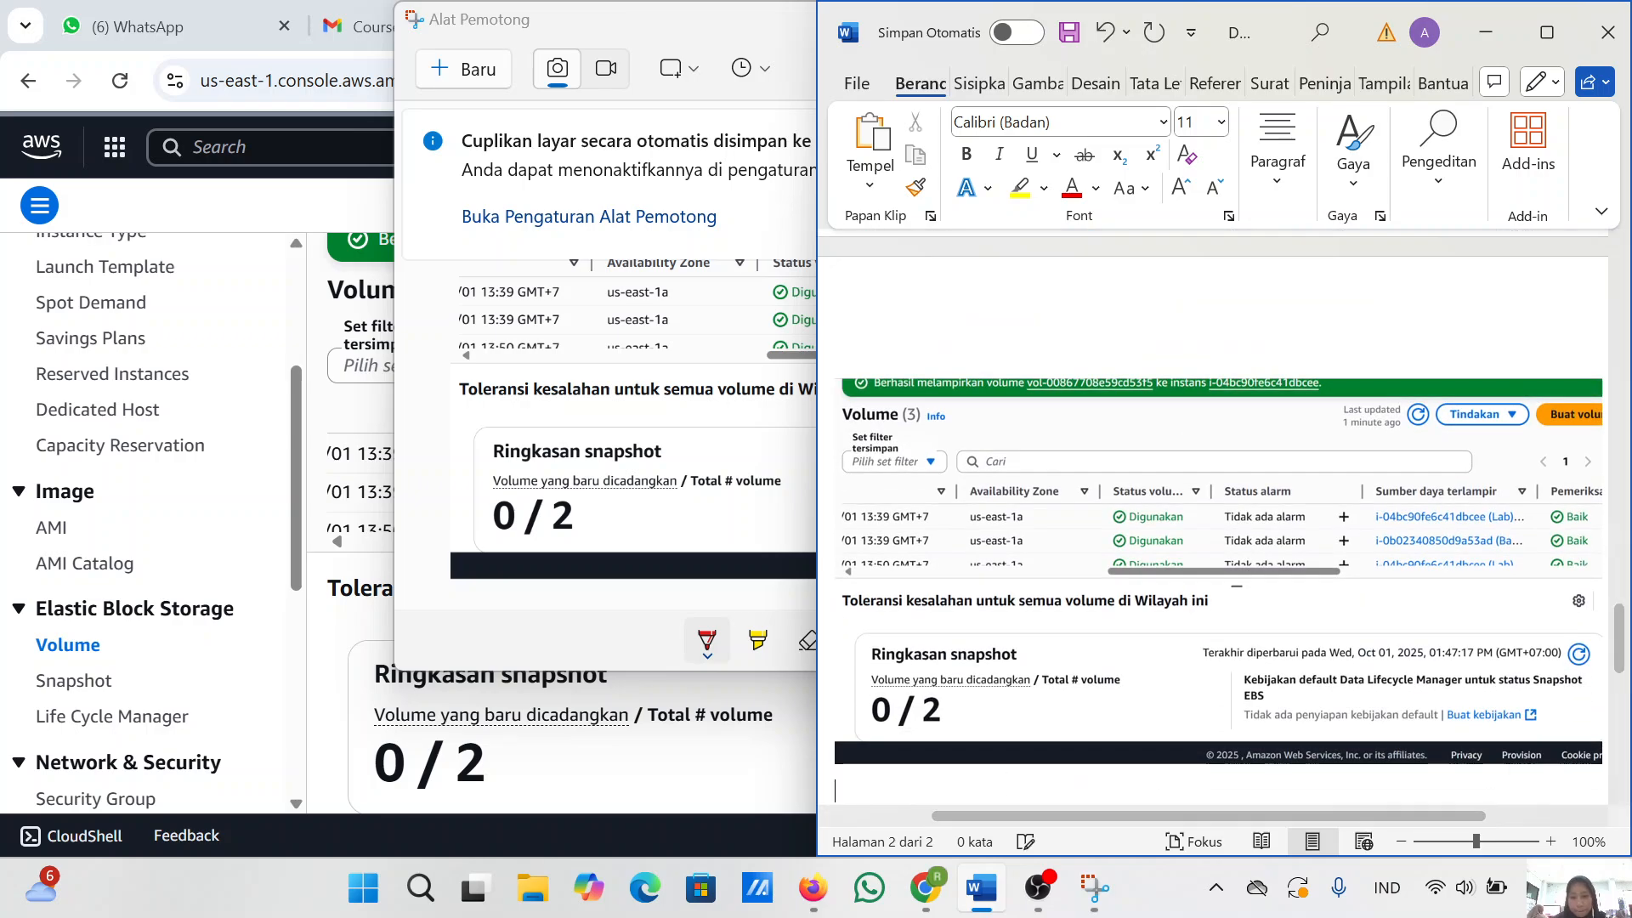
pyautogui.click(1484, 36)
pyautogui.click(1243, 19)
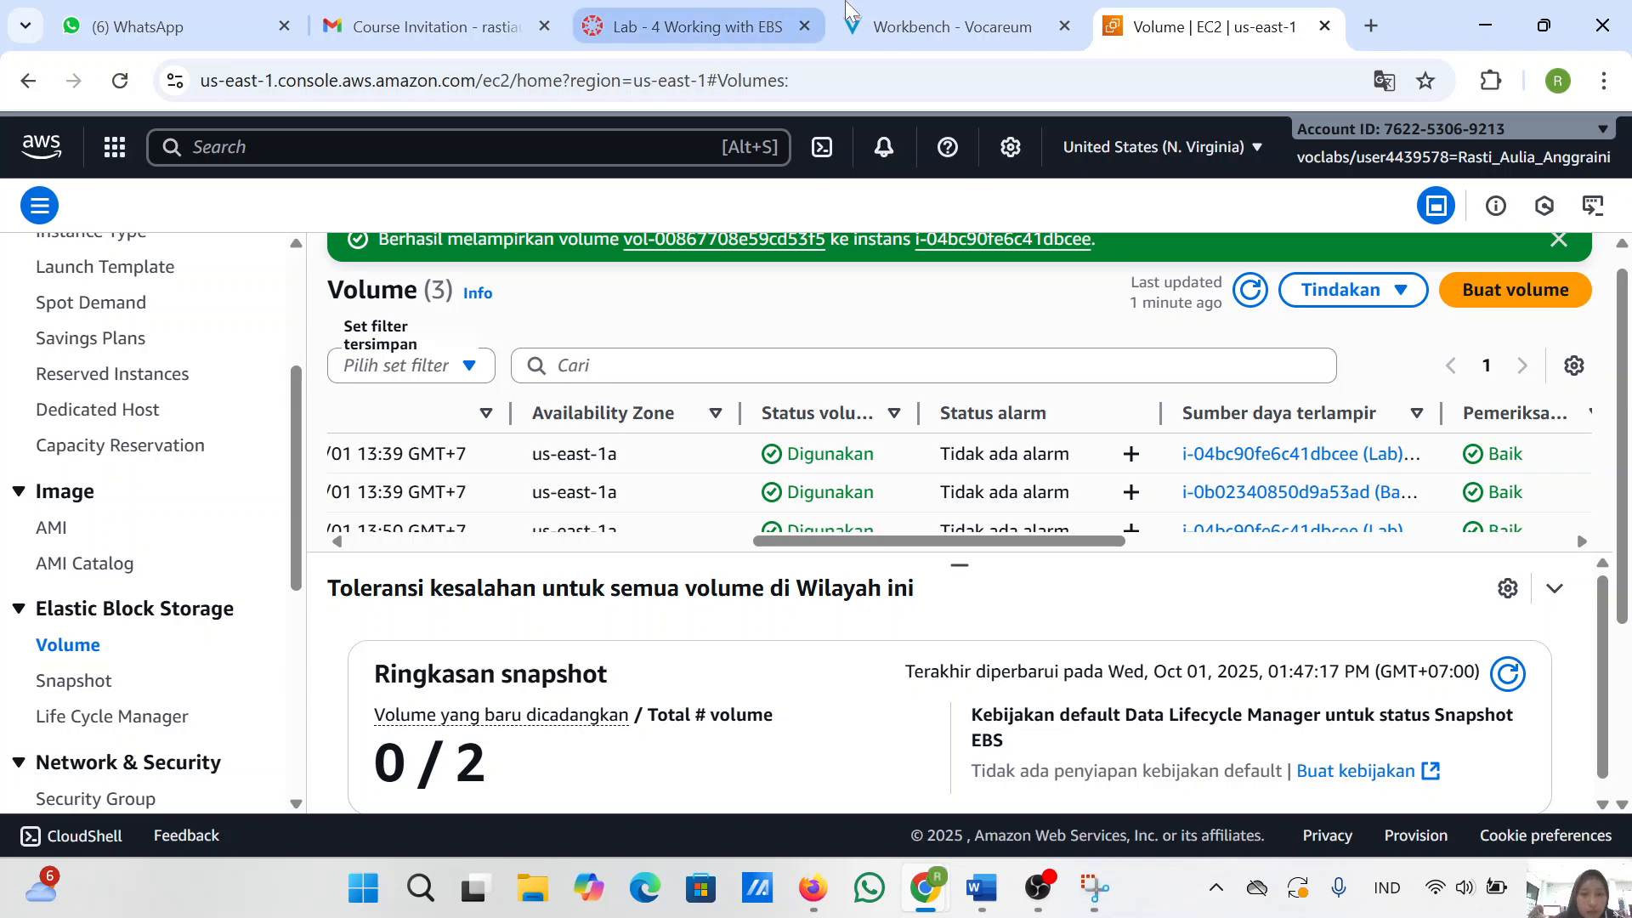
# - Read the Task 3 instructions in the lab guide and open the EC2 dashboard in the AWS console as step 14 directs
pyautogui.click(918, 26)
pyautogui.scroll(-1, 857, 595)
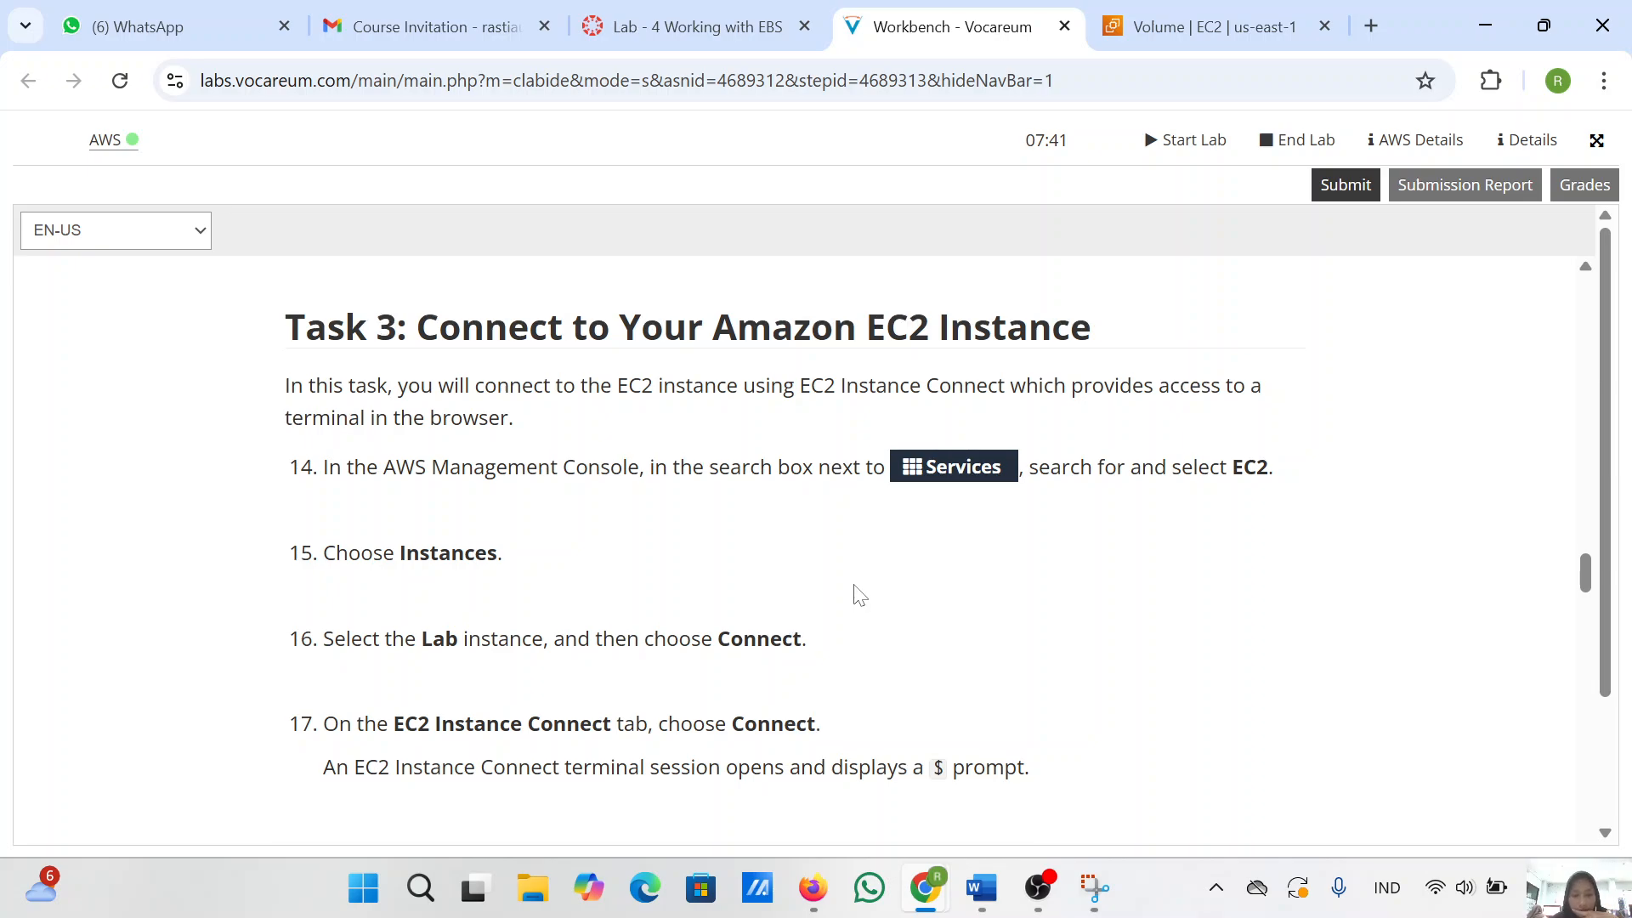
pyautogui.scroll(-1, 857, 595)
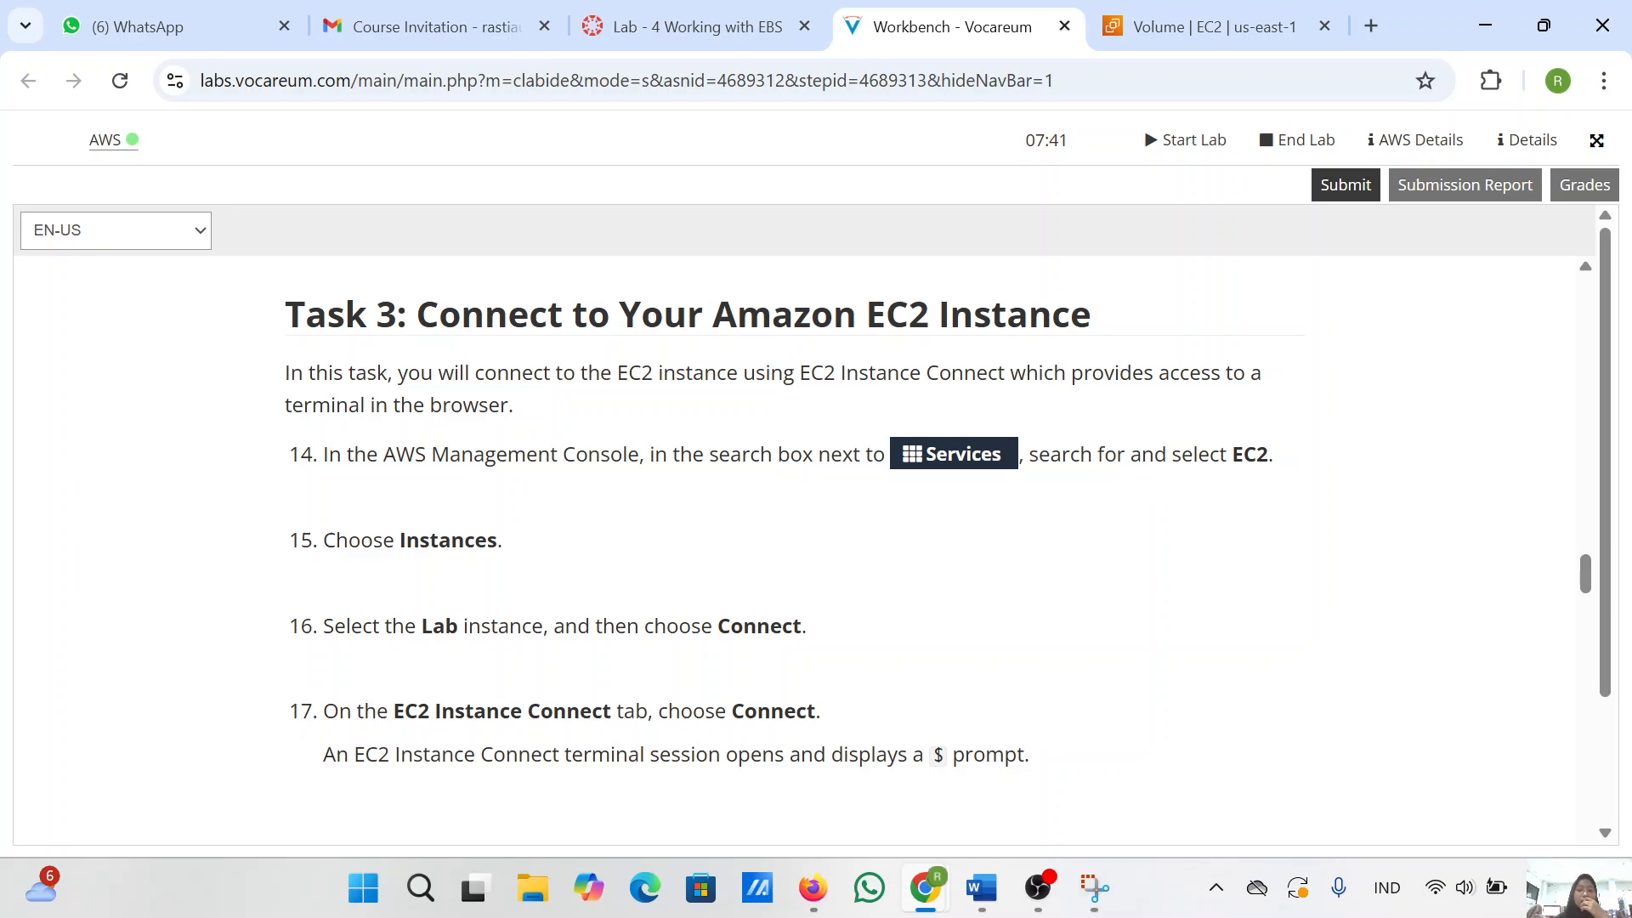
pyautogui.scroll(-1, 857, 595)
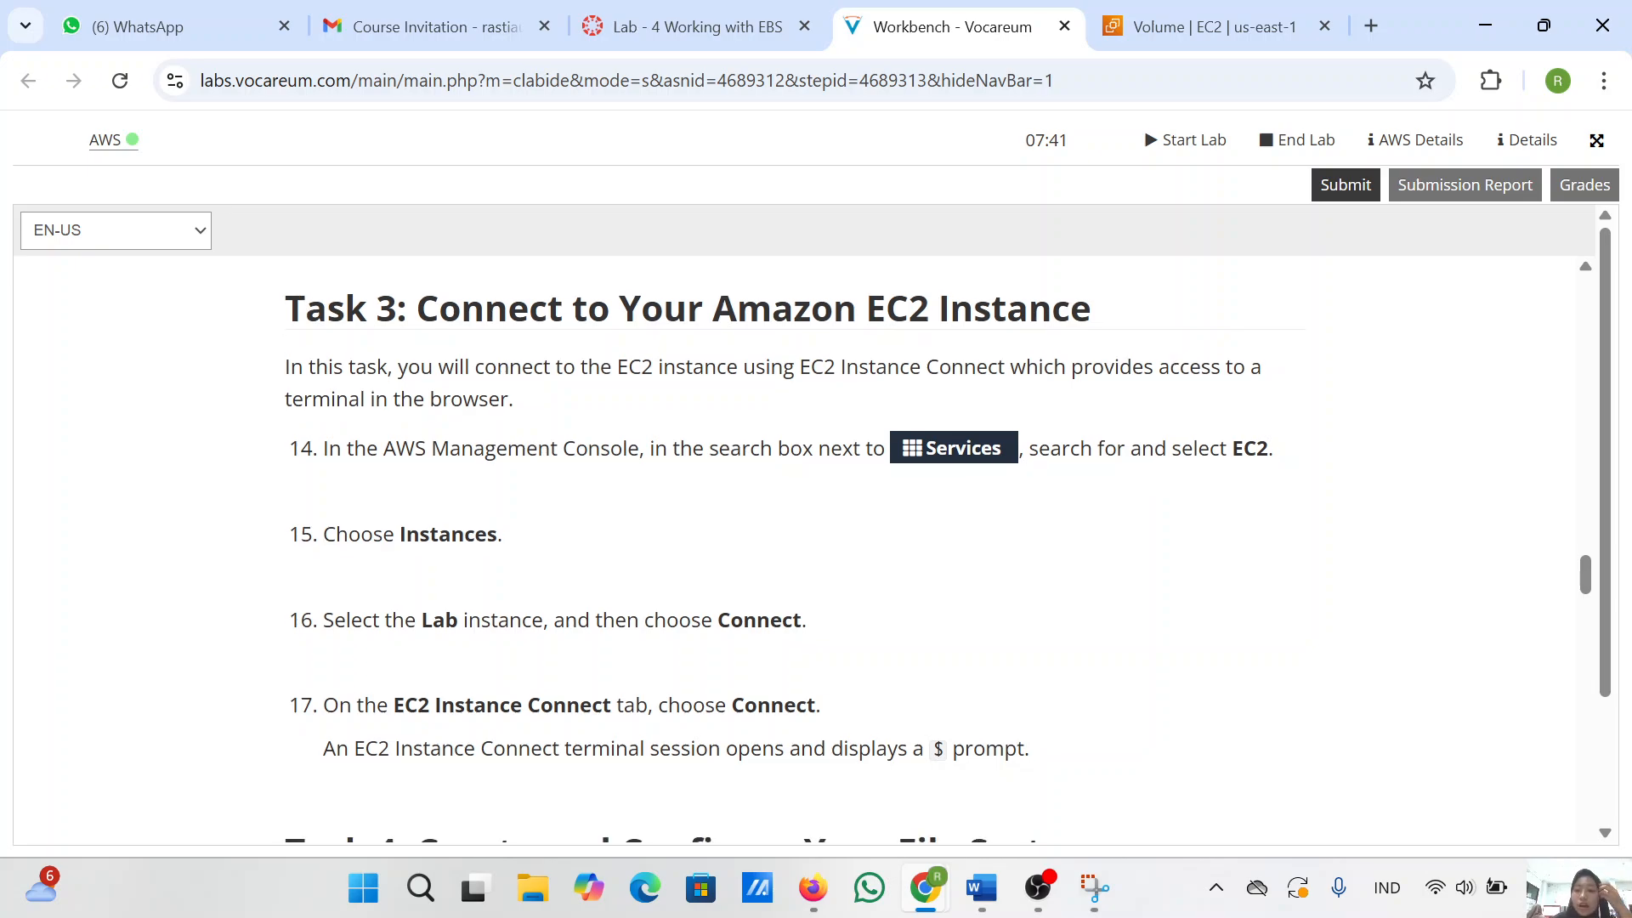
pyautogui.click(1243, 39)
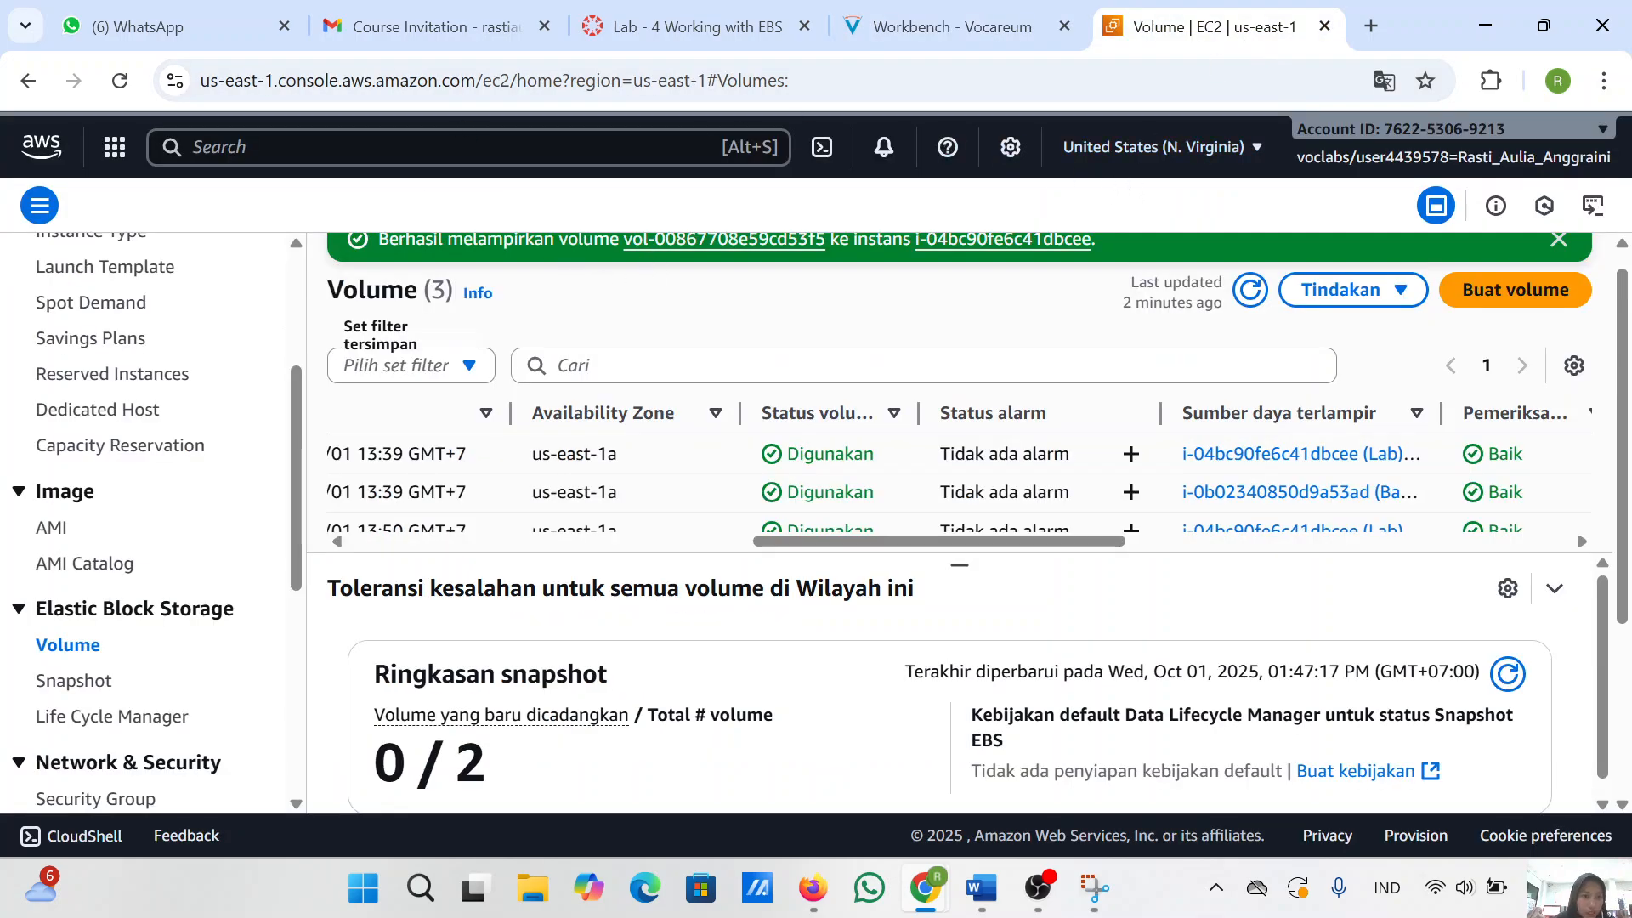
pyautogui.click(457, 147)
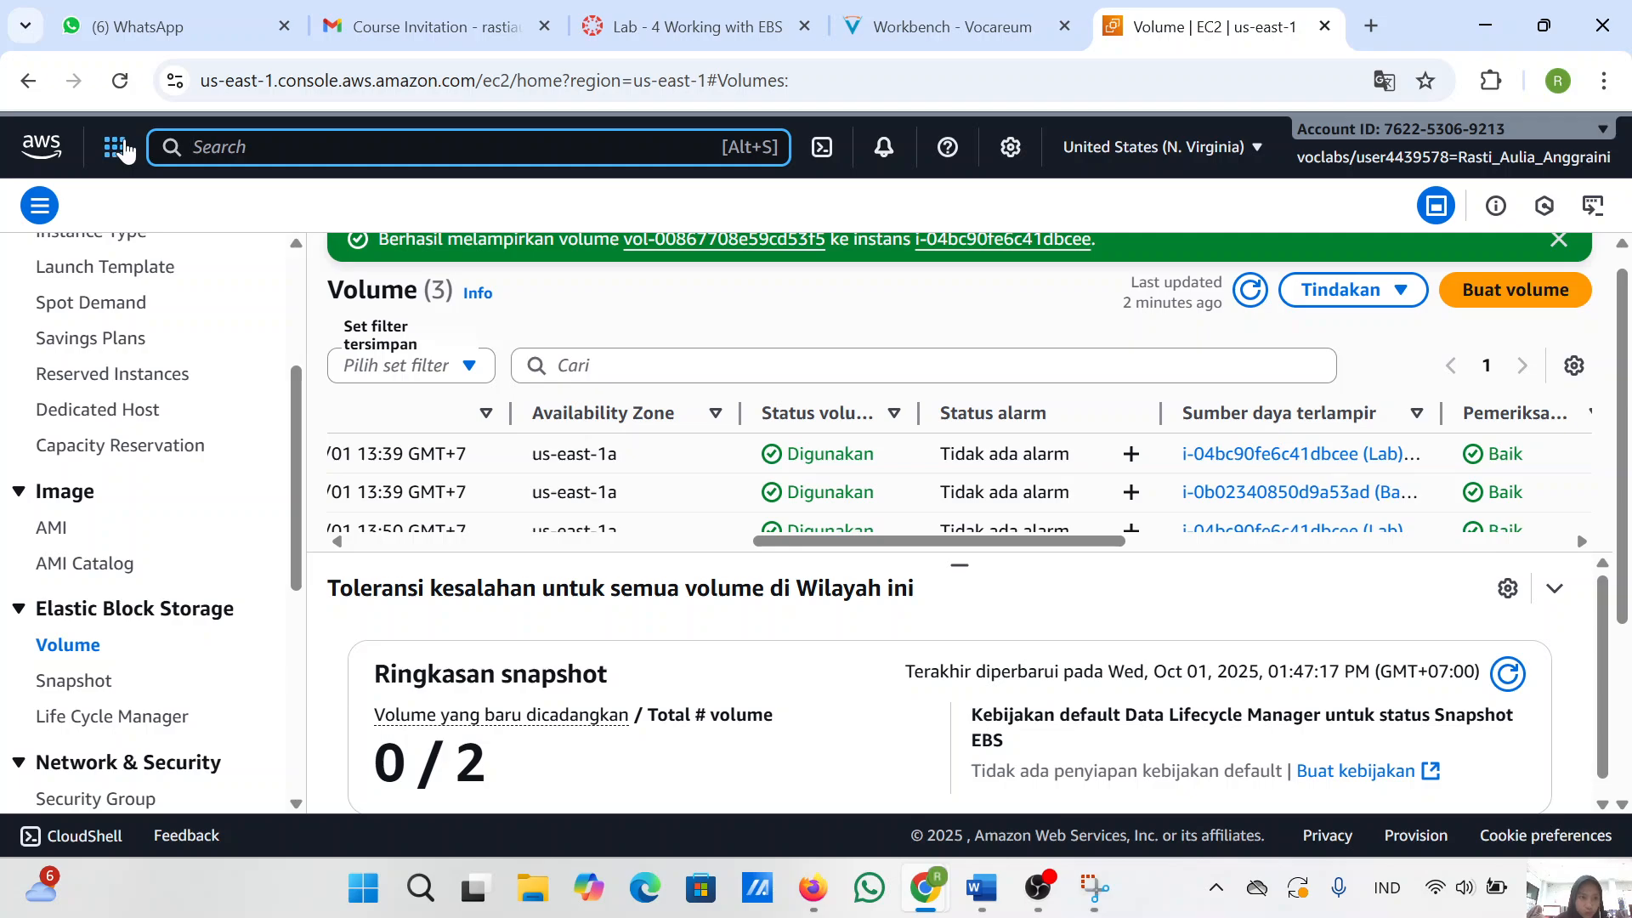
pyautogui.click(123, 150)
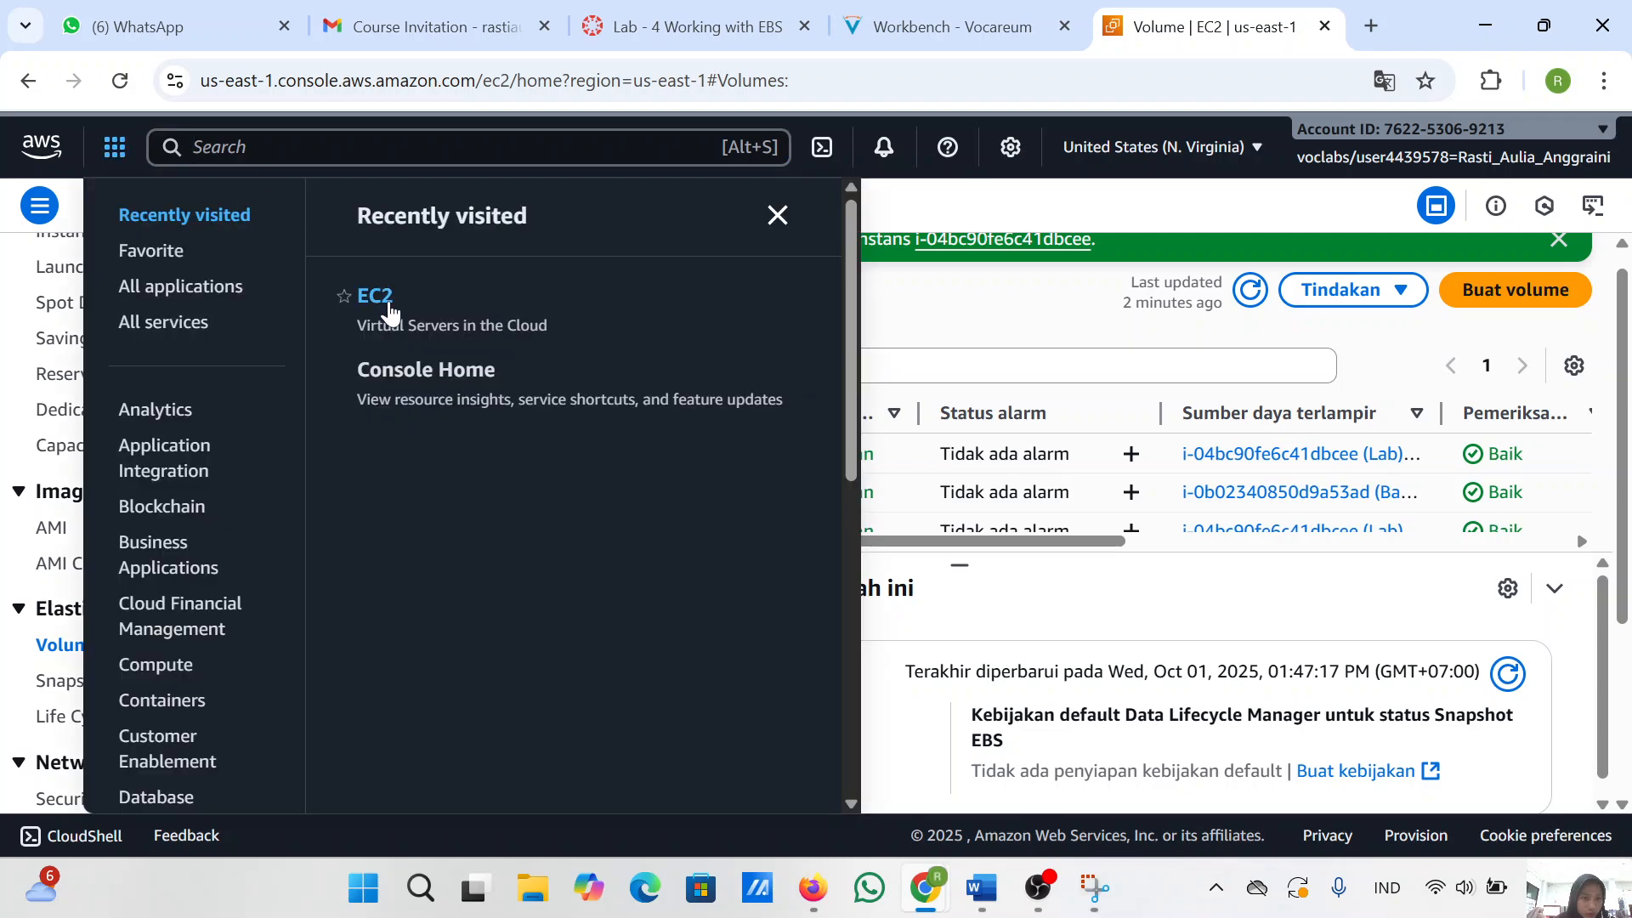
pyautogui.click(384, 308)
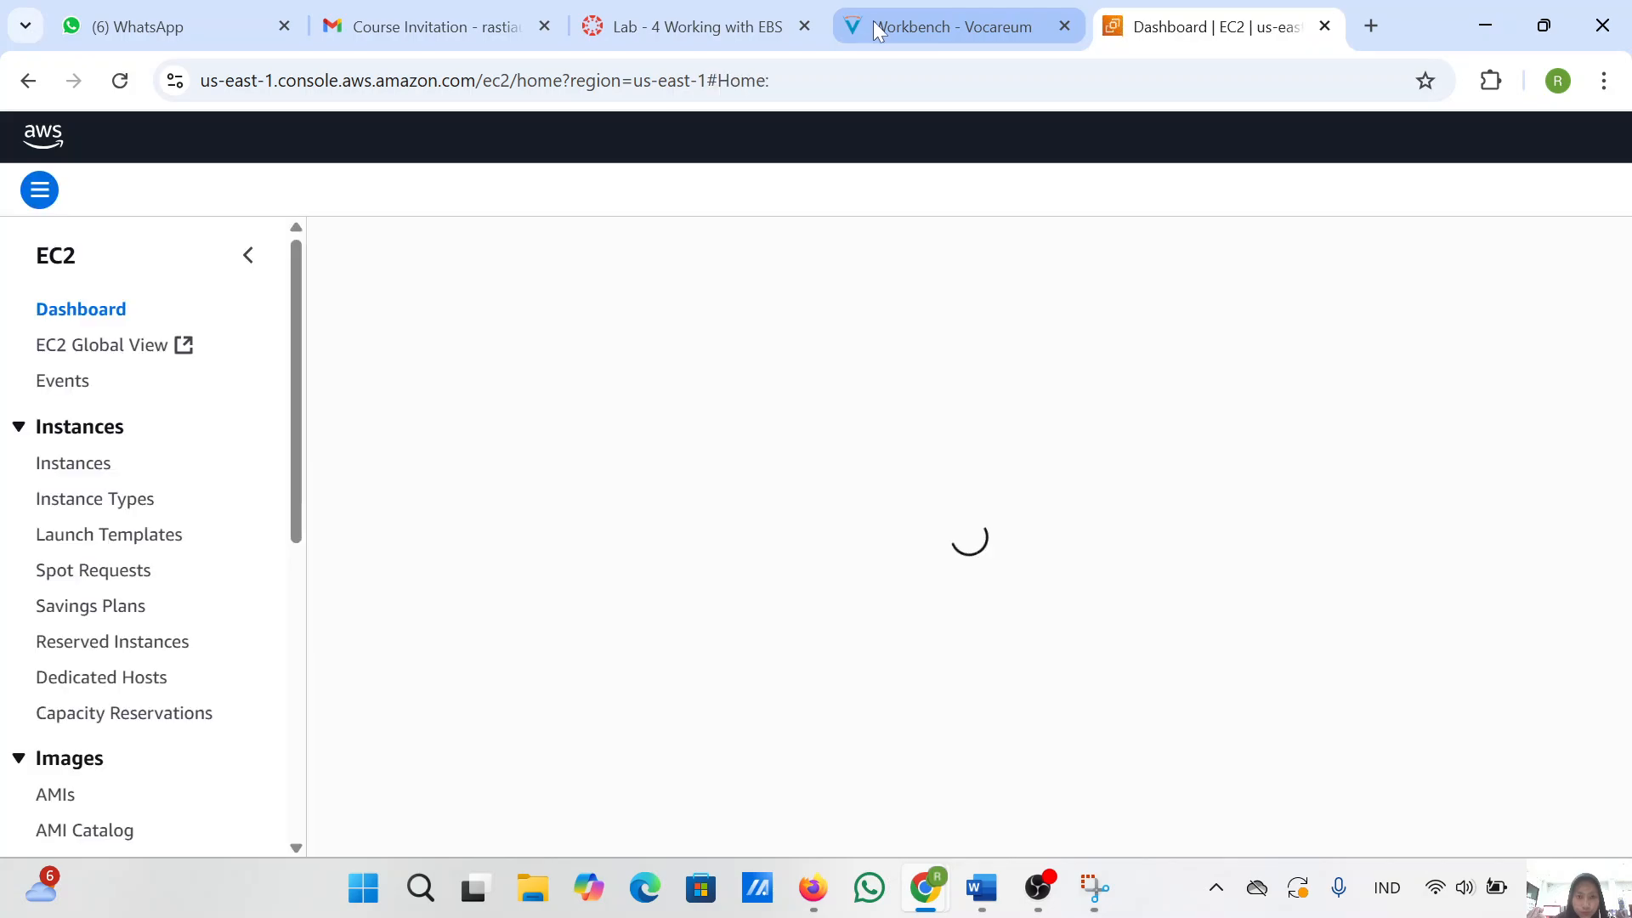
# - Follow steps 15 and 16 of the lab guide to open the EC2 instances list and select the Lab instance
pyautogui.click(874, 21)
pyautogui.scroll(-1, 721, 502)
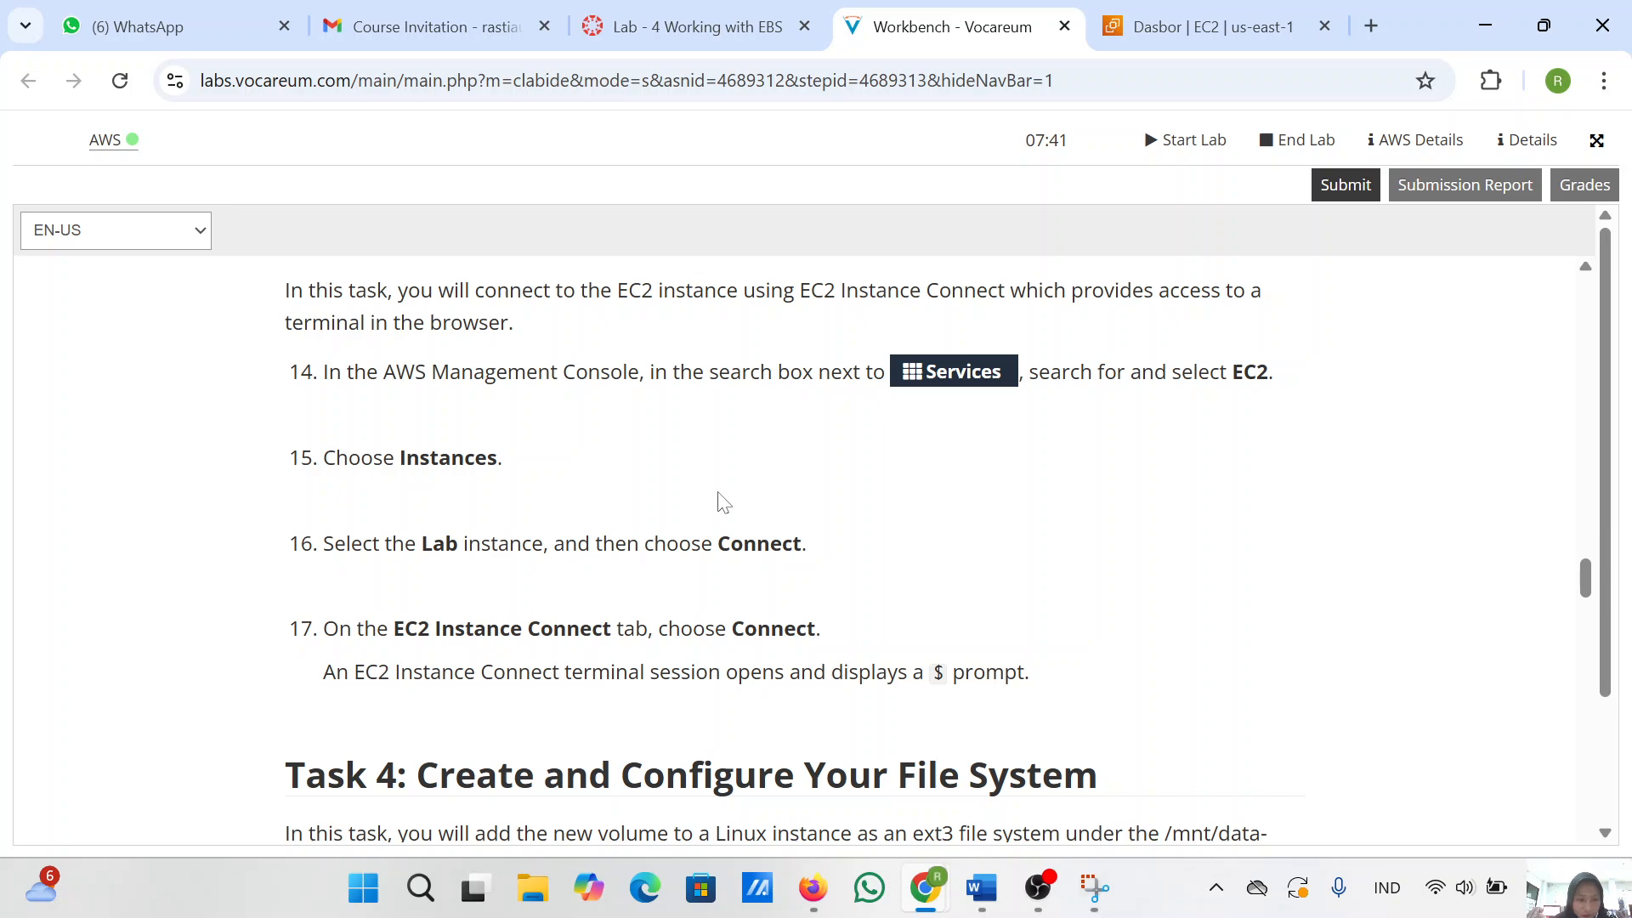
pyautogui.scroll(-1, 724, 502)
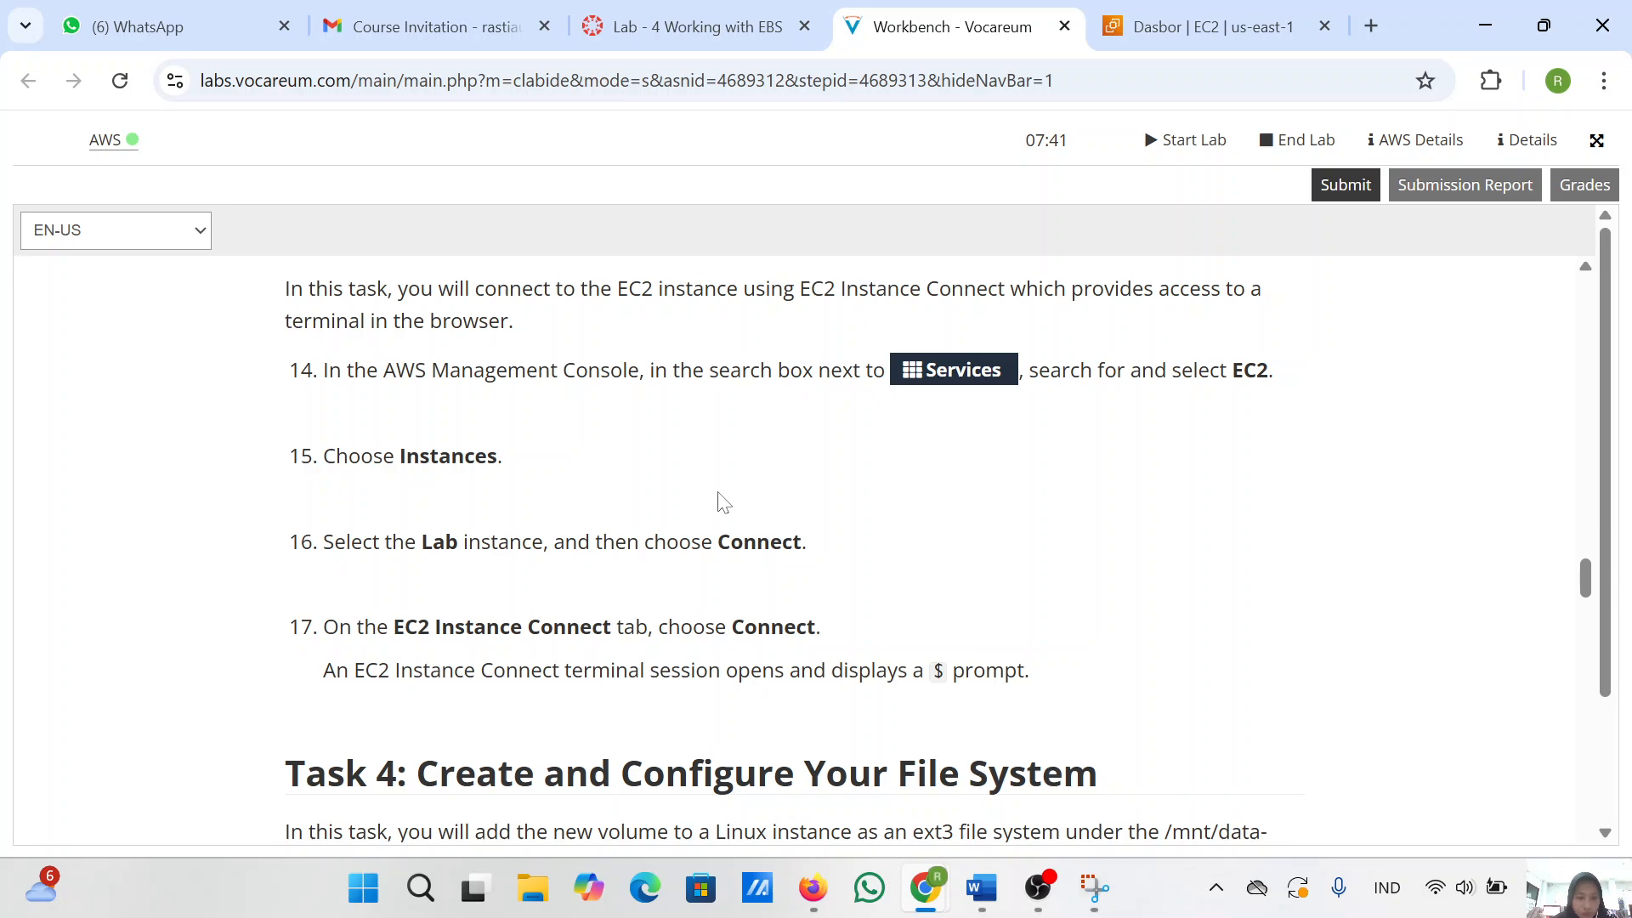
pyautogui.click(1173, 26)
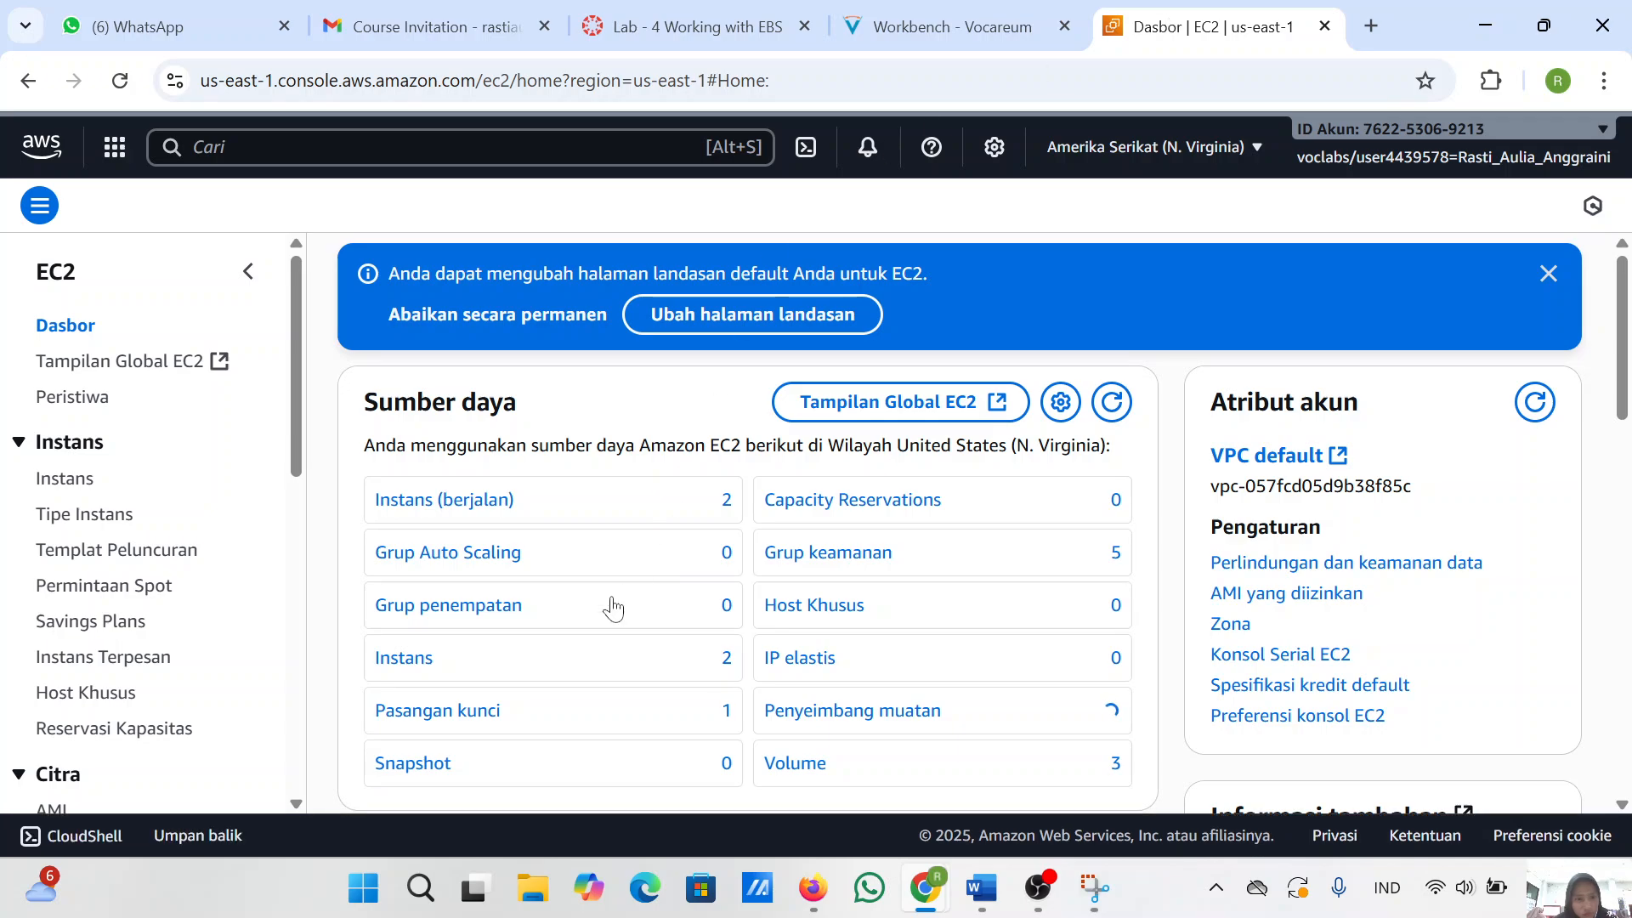
pyautogui.click(71, 485)
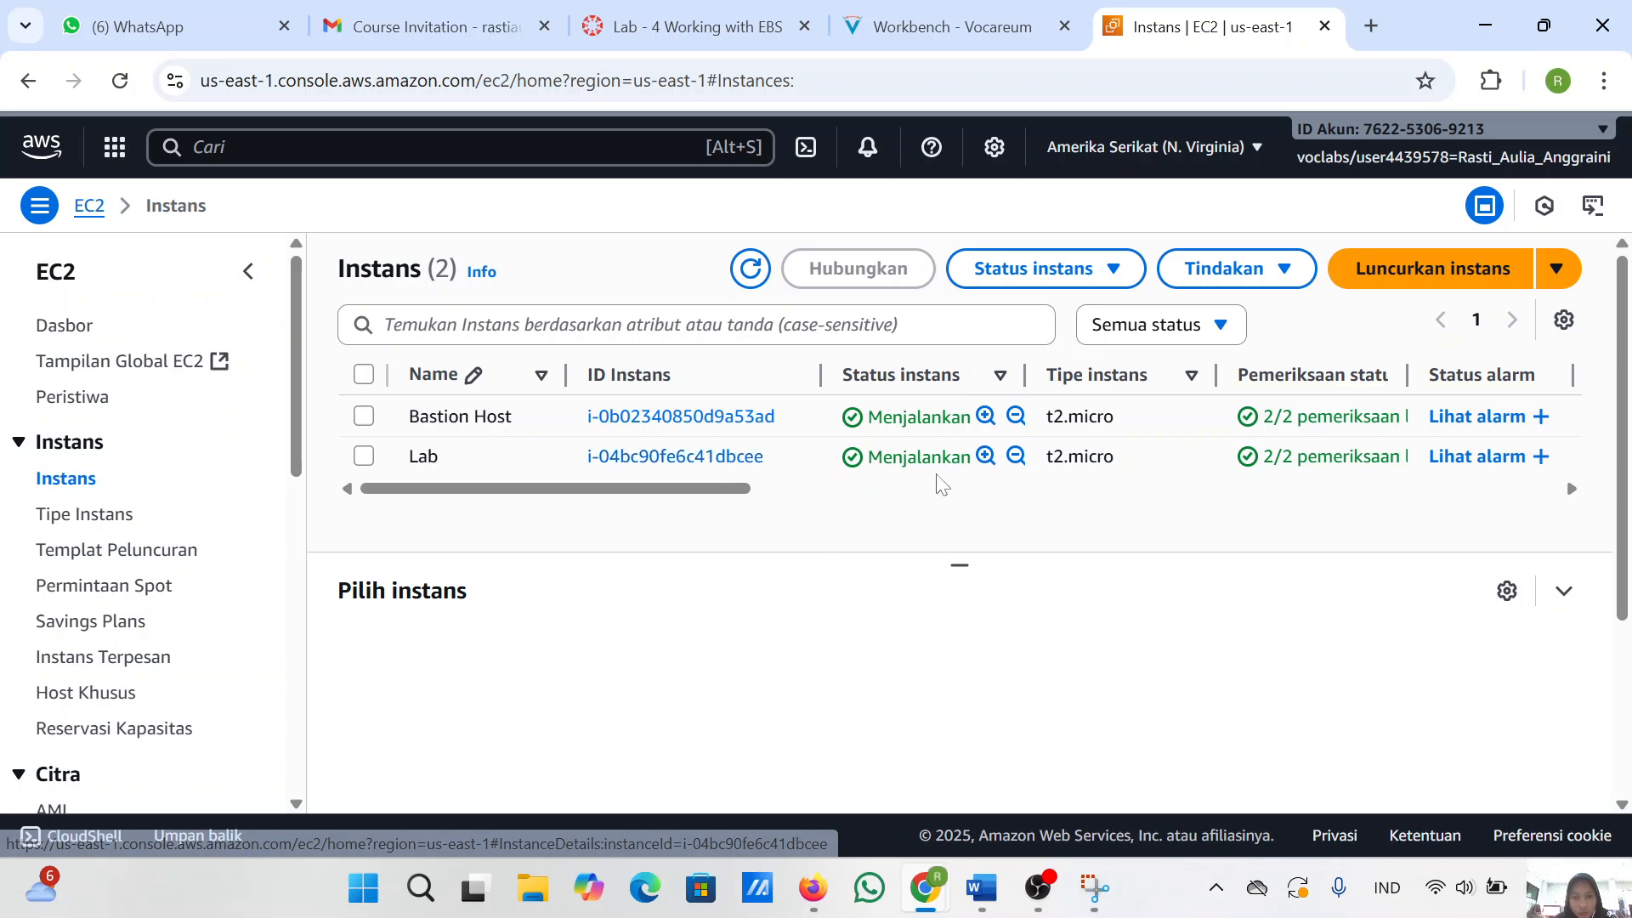
pyautogui.click(364, 458)
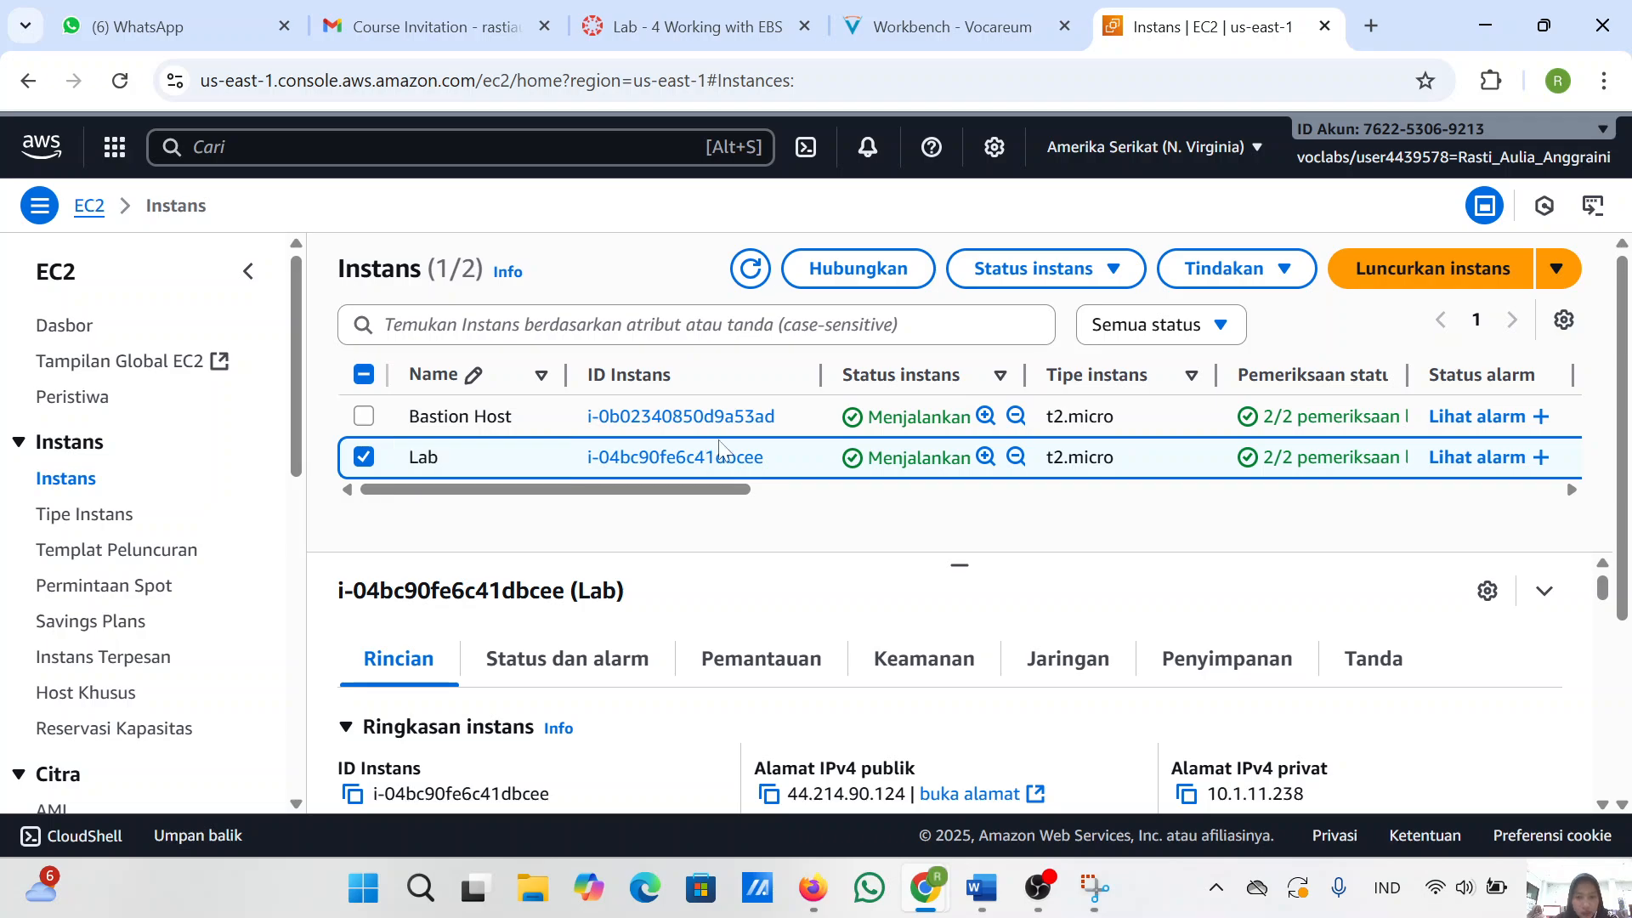
# - View the Lab instance's connection page and instance summary, and return to the refreshed instances list
pyautogui.scroll(-2, 722, 448)
pyautogui.click(858, 263)
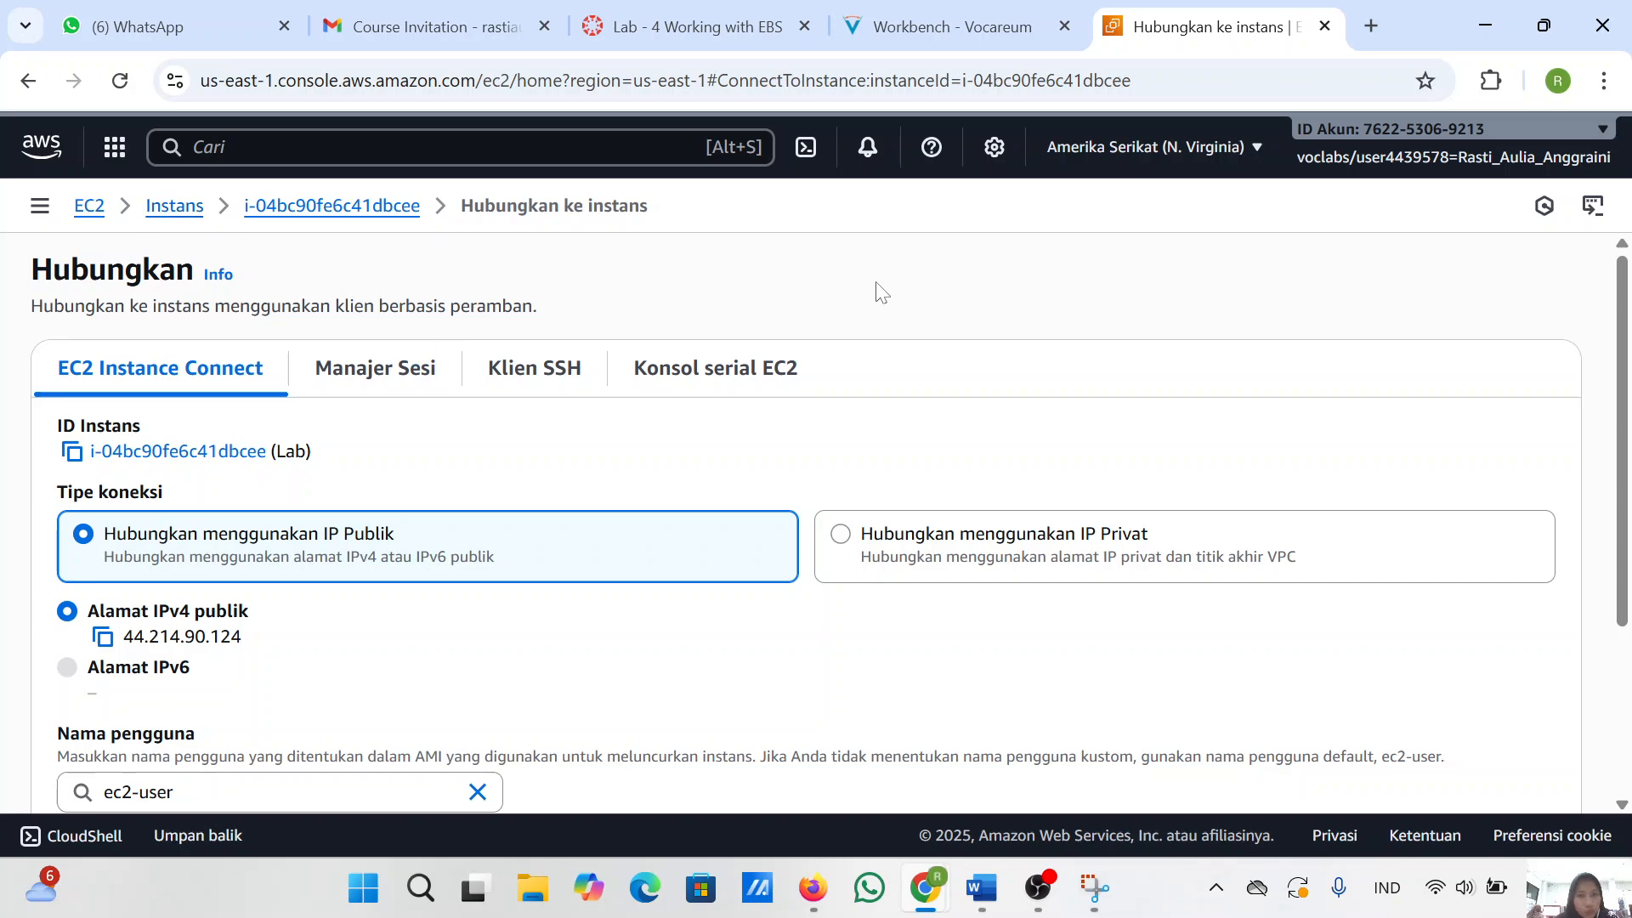
pyautogui.click(378, 207)
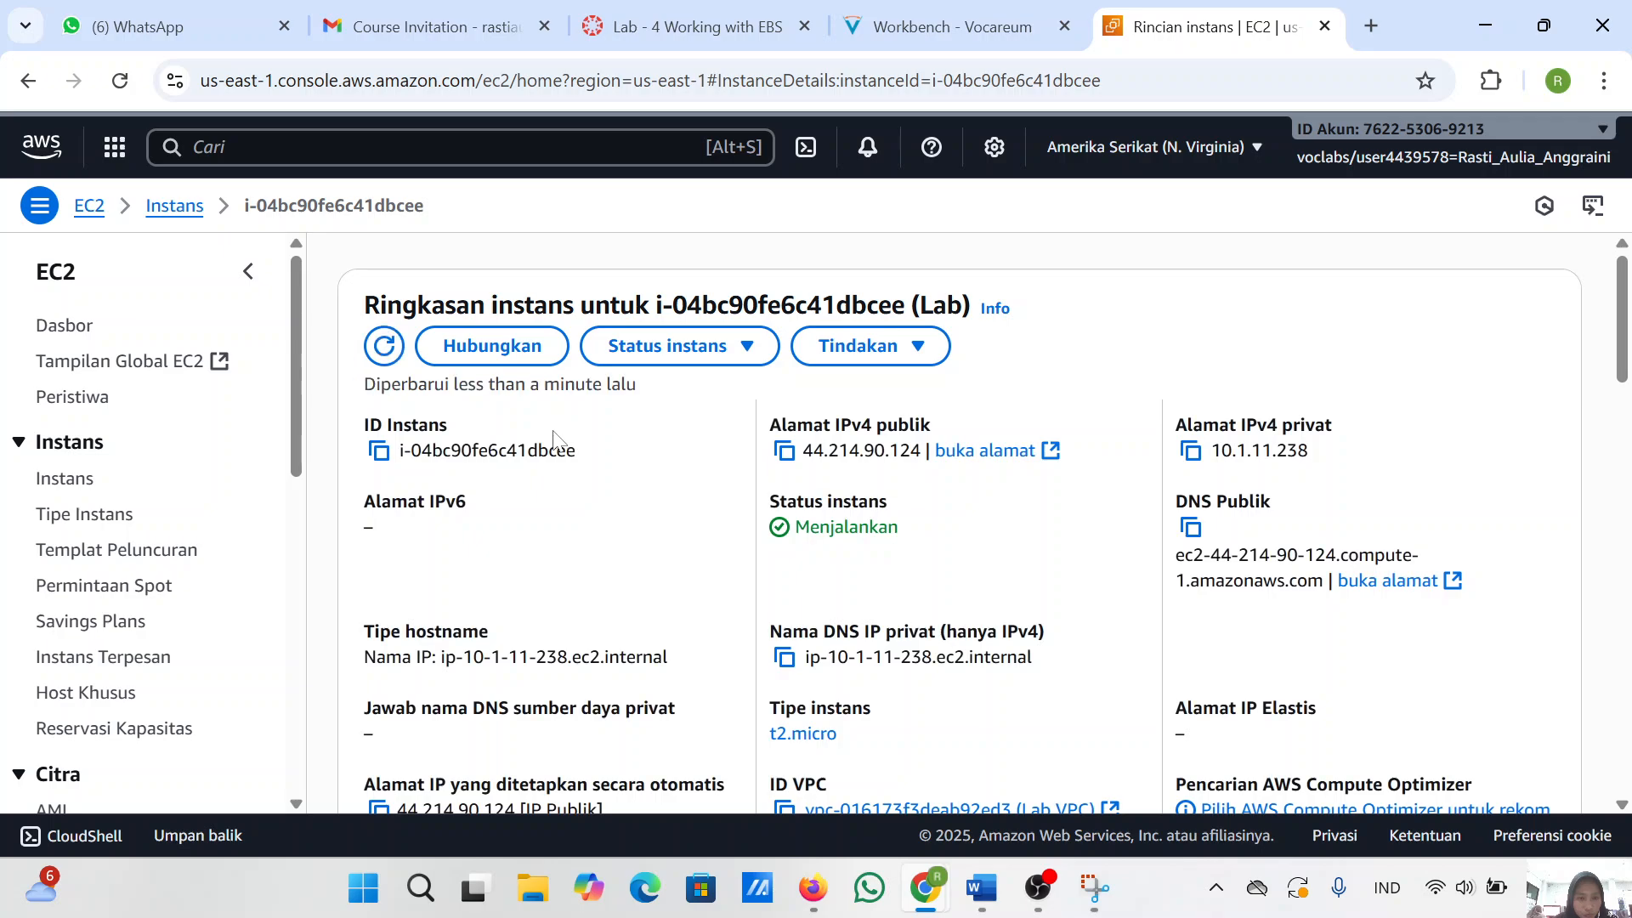
pyautogui.scroll(-1, 554, 440)
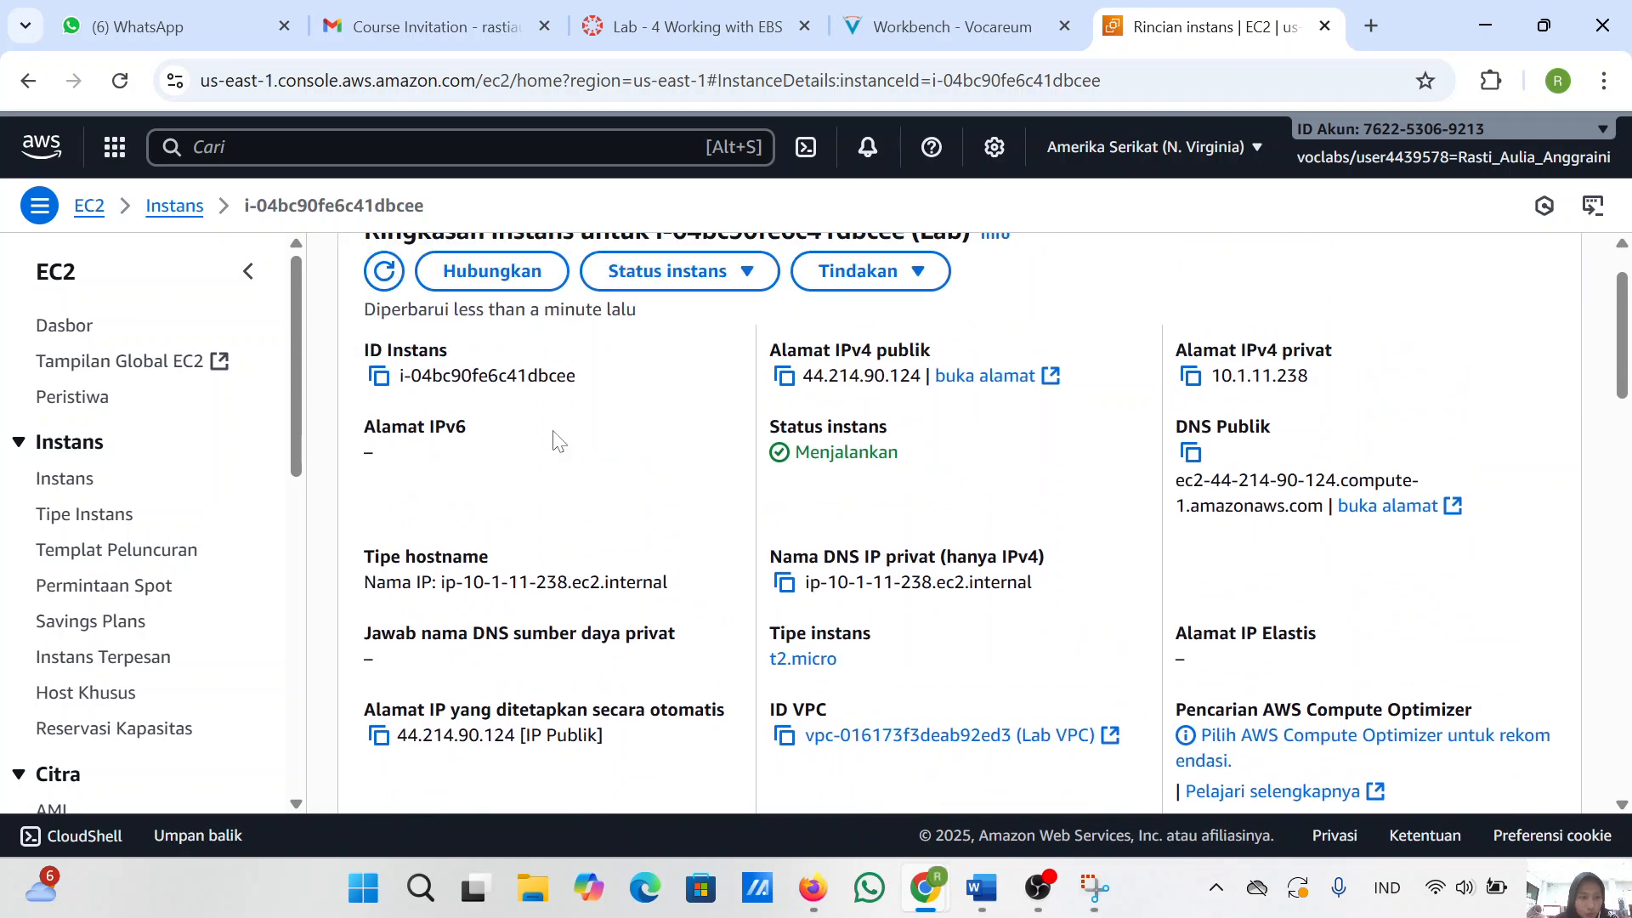
pyautogui.doubleClick(81, 494)
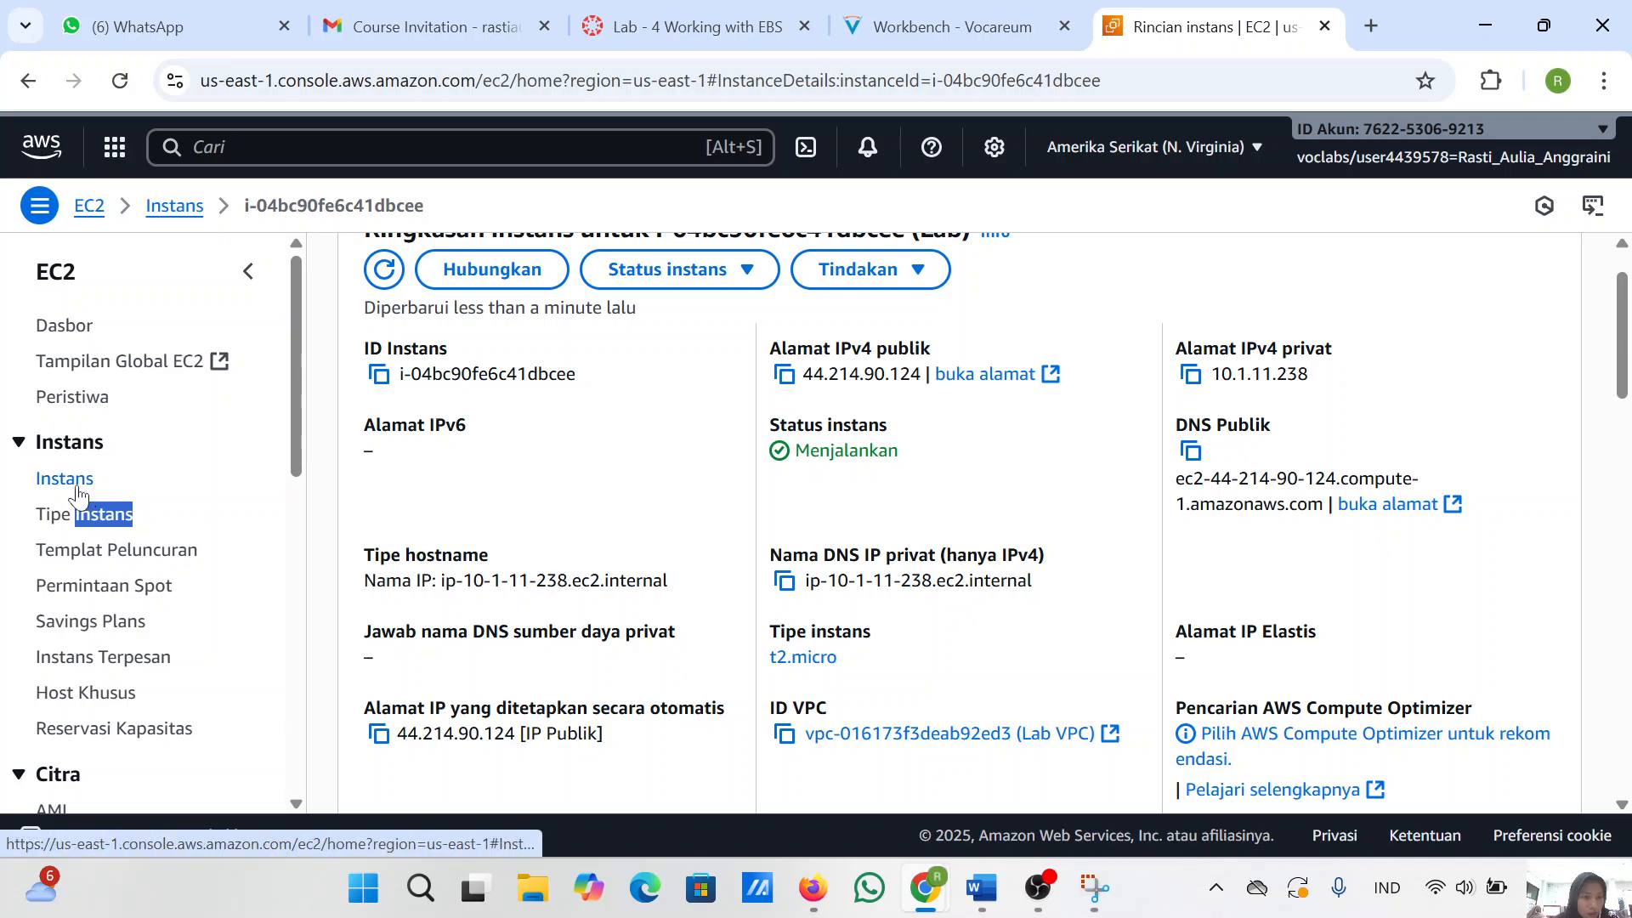
pyautogui.click(76, 486)
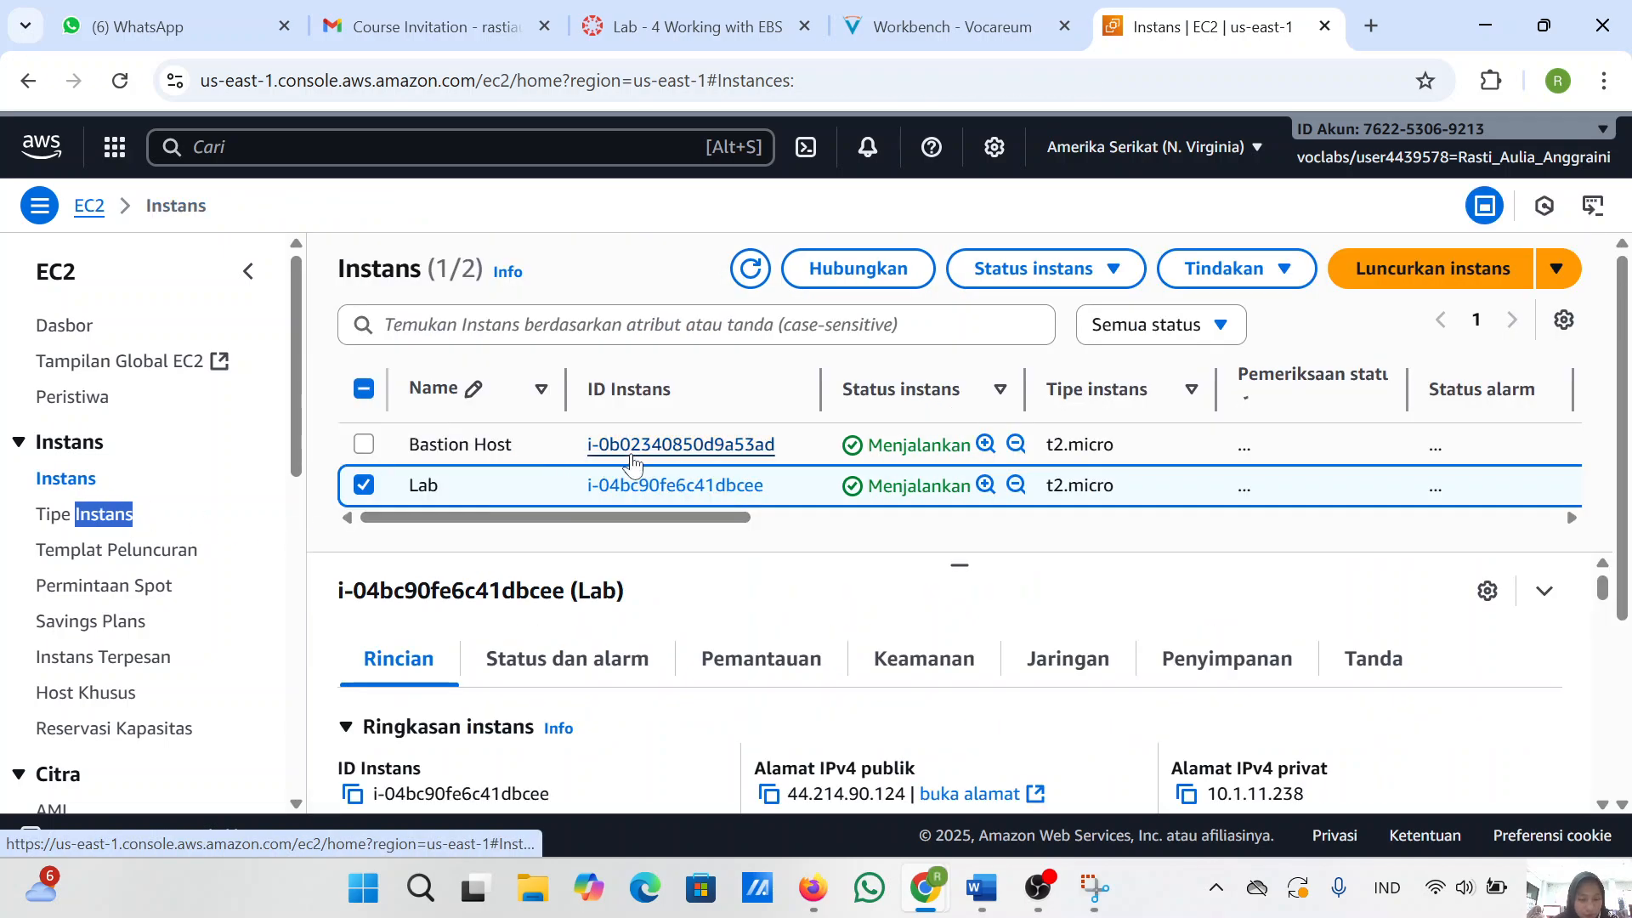
pyautogui.click(756, 270)
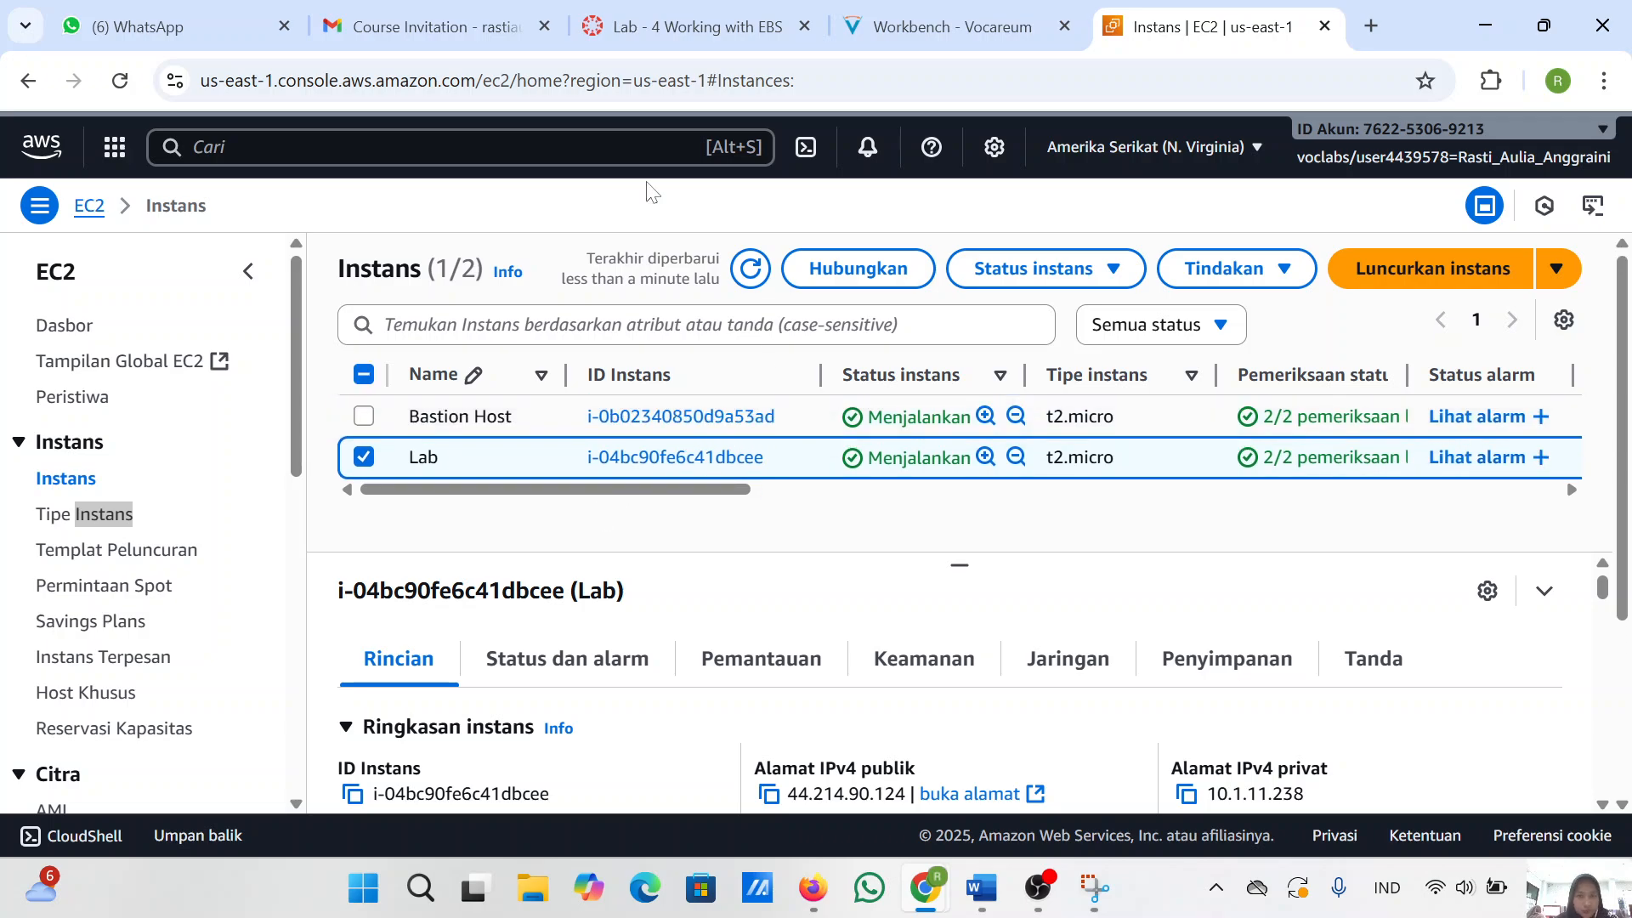
# - Check step 16 of the lab guide and translate the EC2 instances page from Indonesian into English
pyautogui.click(942, 18)
pyautogui.scroll(-1, 678, 609)
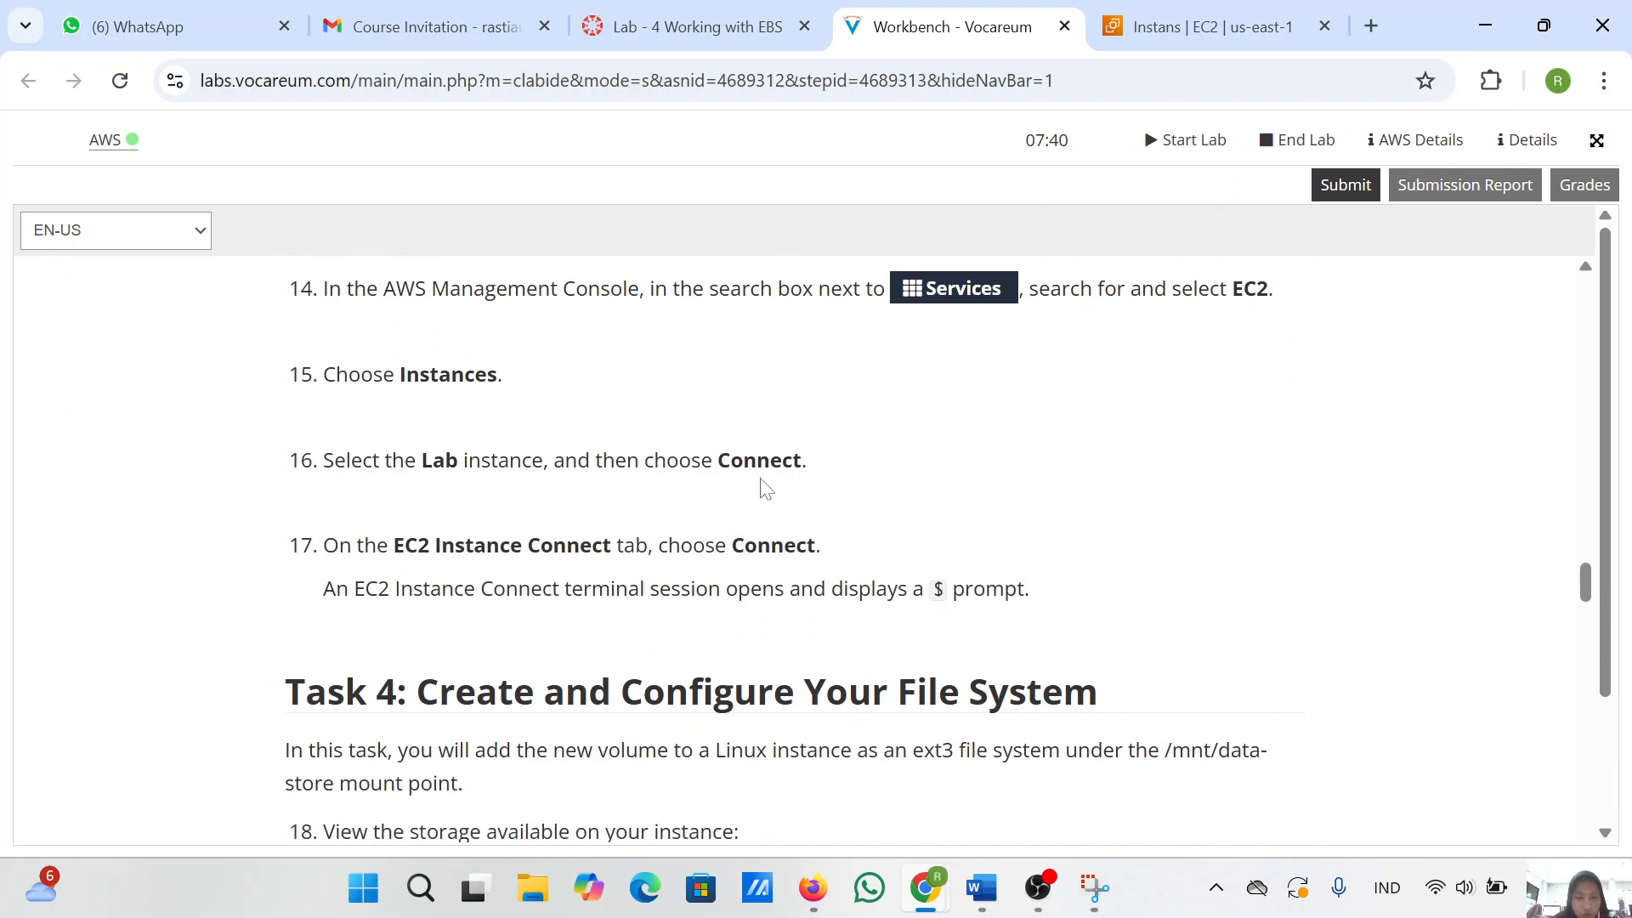
pyautogui.click(1171, 12)
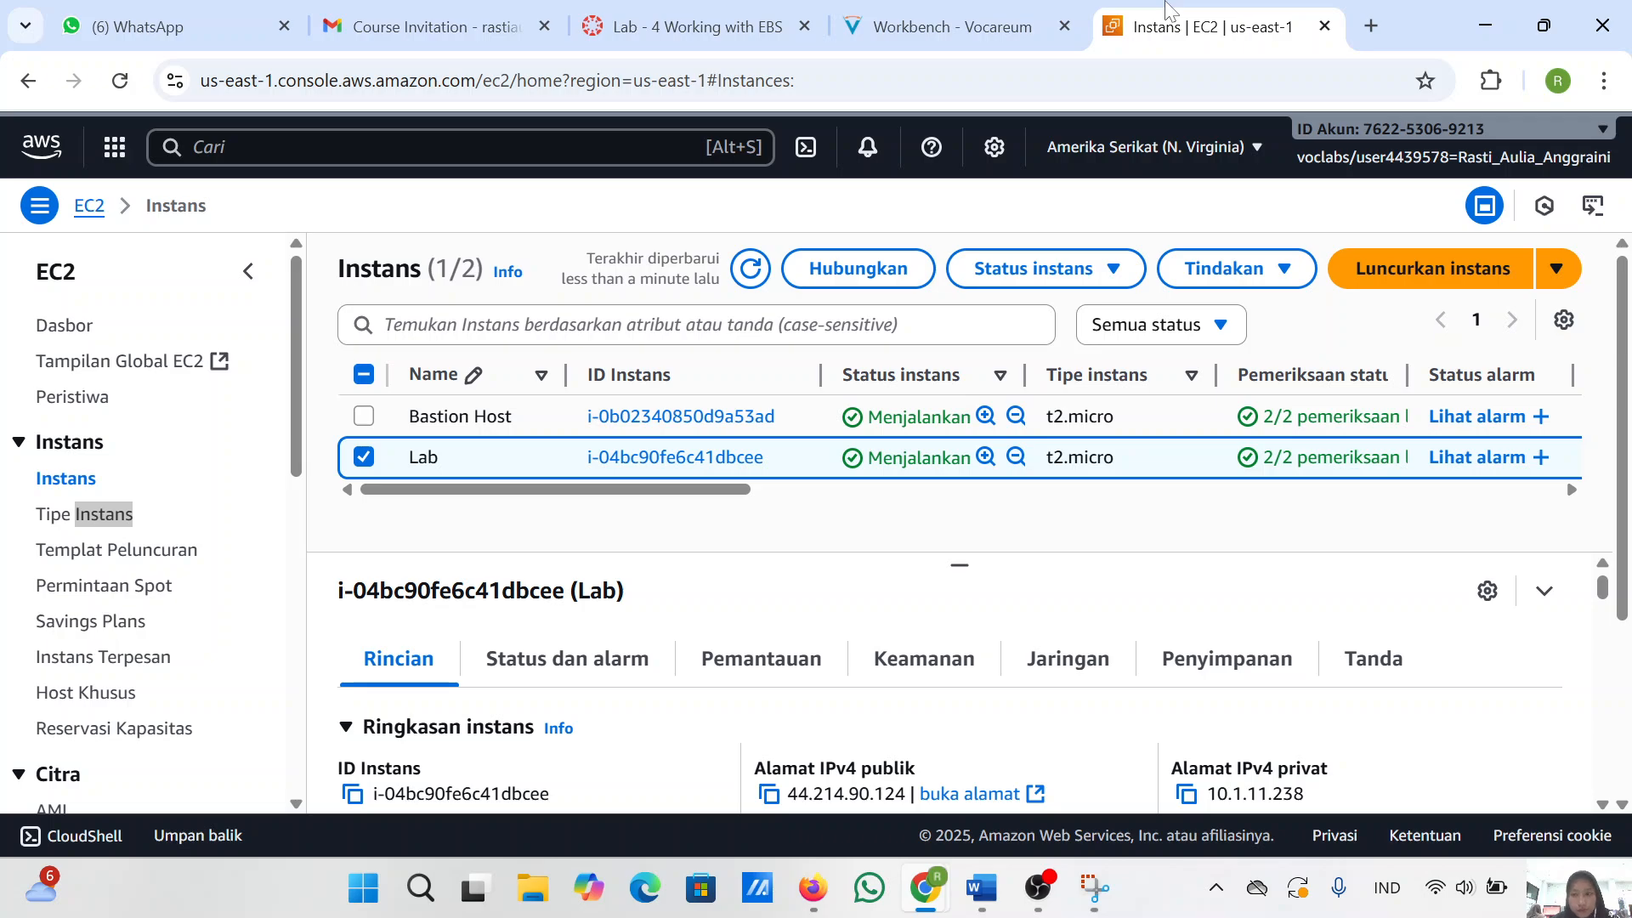
pyautogui.click(1603, 82)
pyautogui.scroll(-3, 1271, 680)
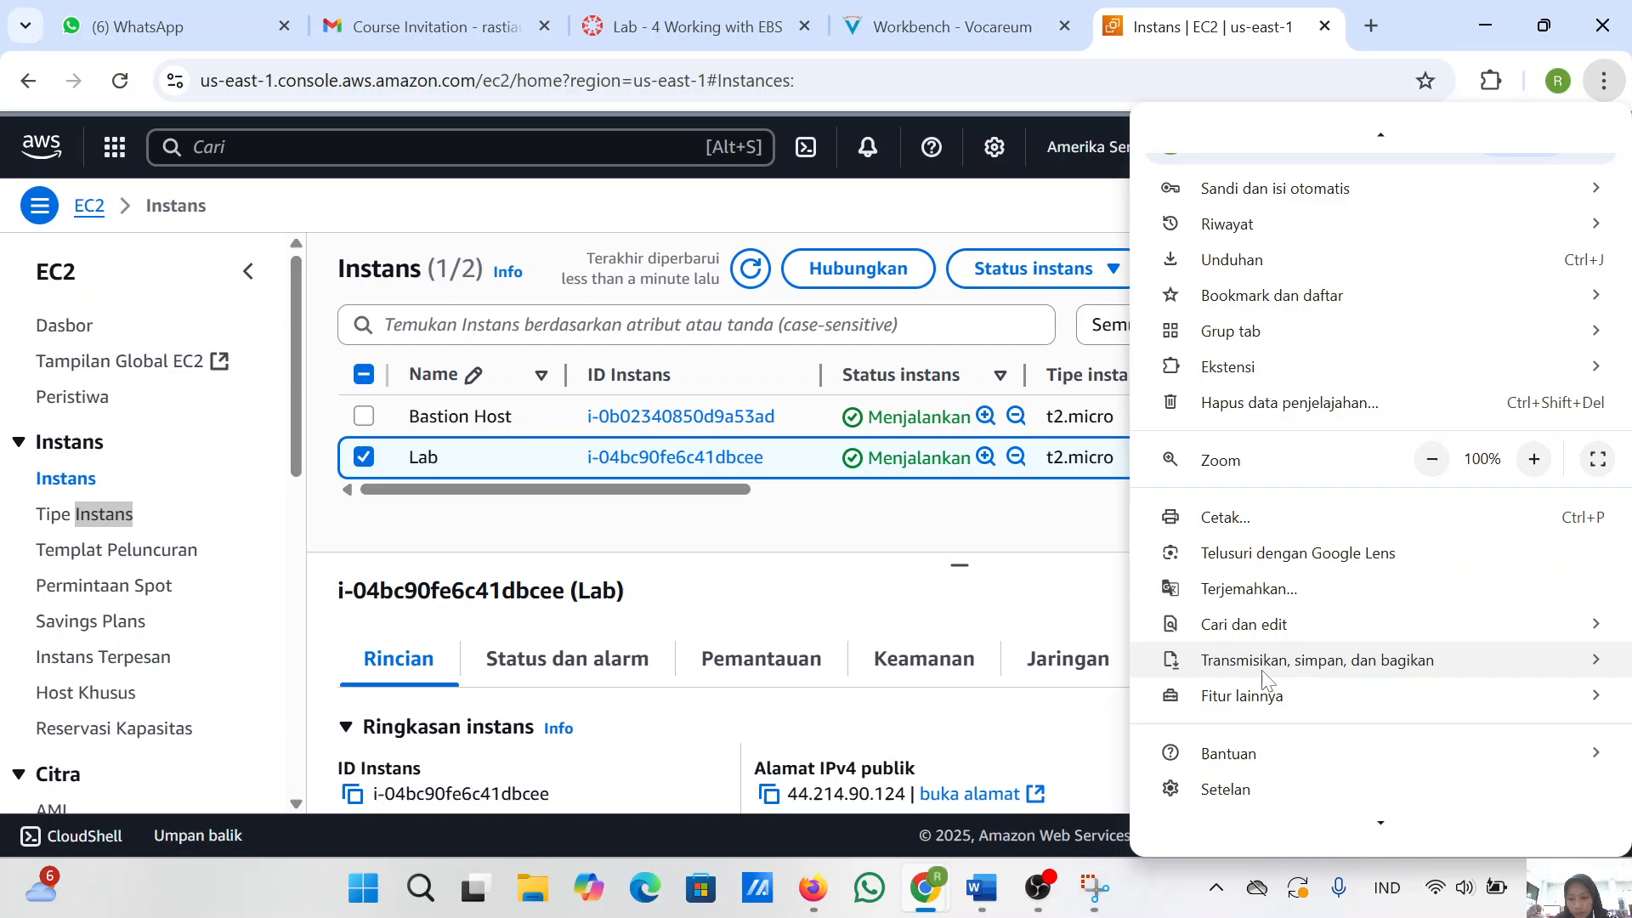
pyautogui.click(1268, 597)
pyautogui.click(1245, 135)
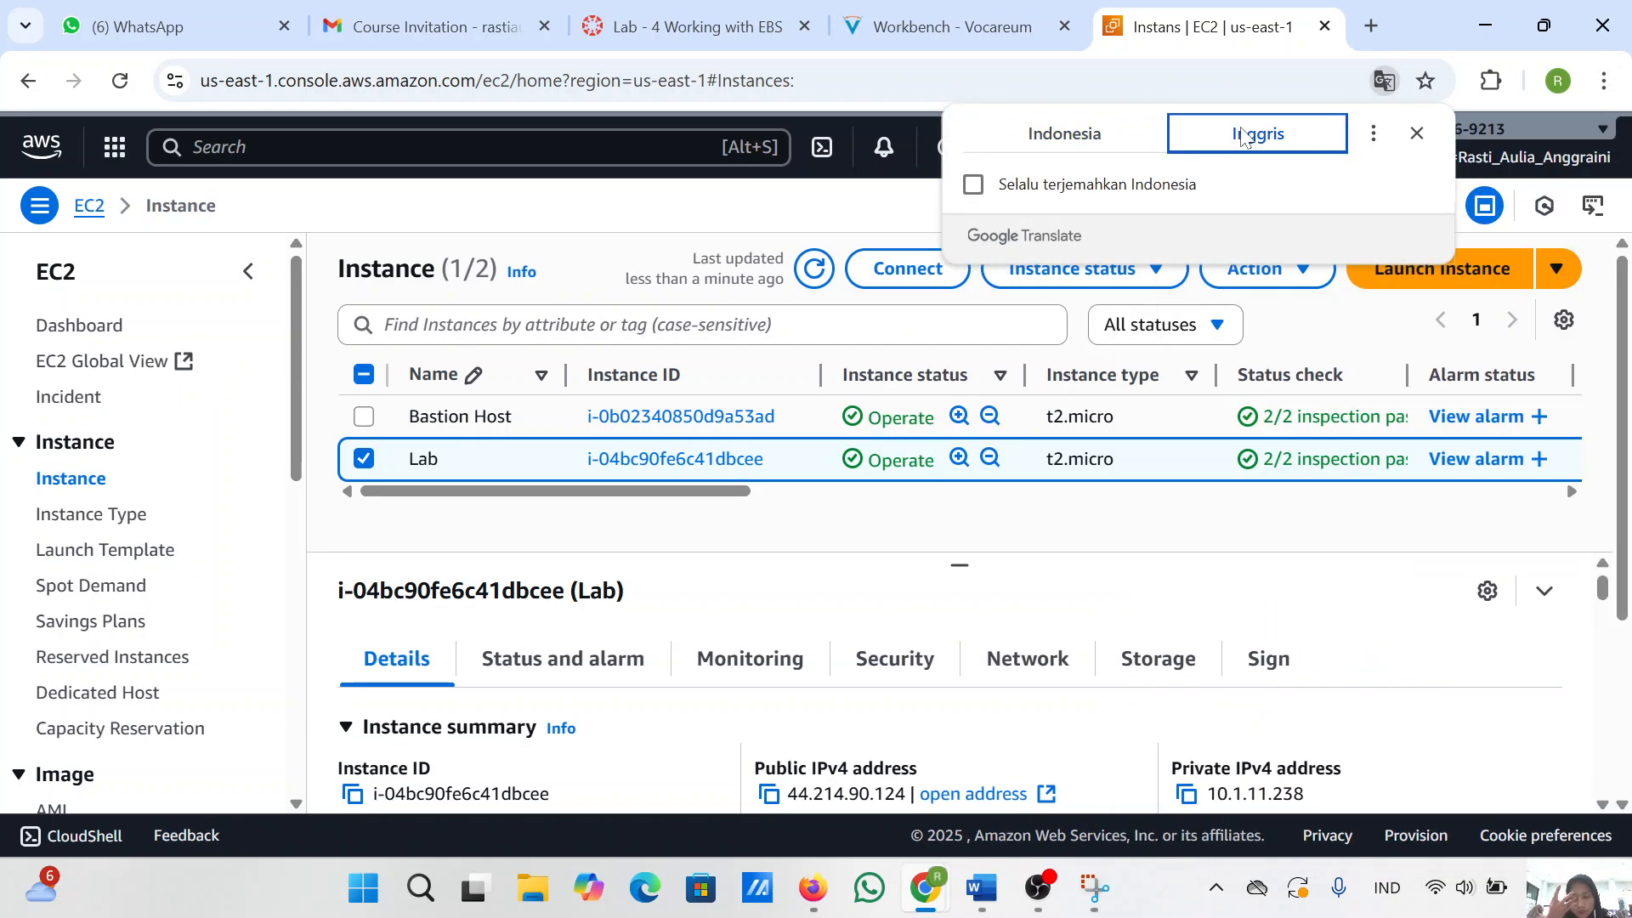
pyautogui.click(1075, 550)
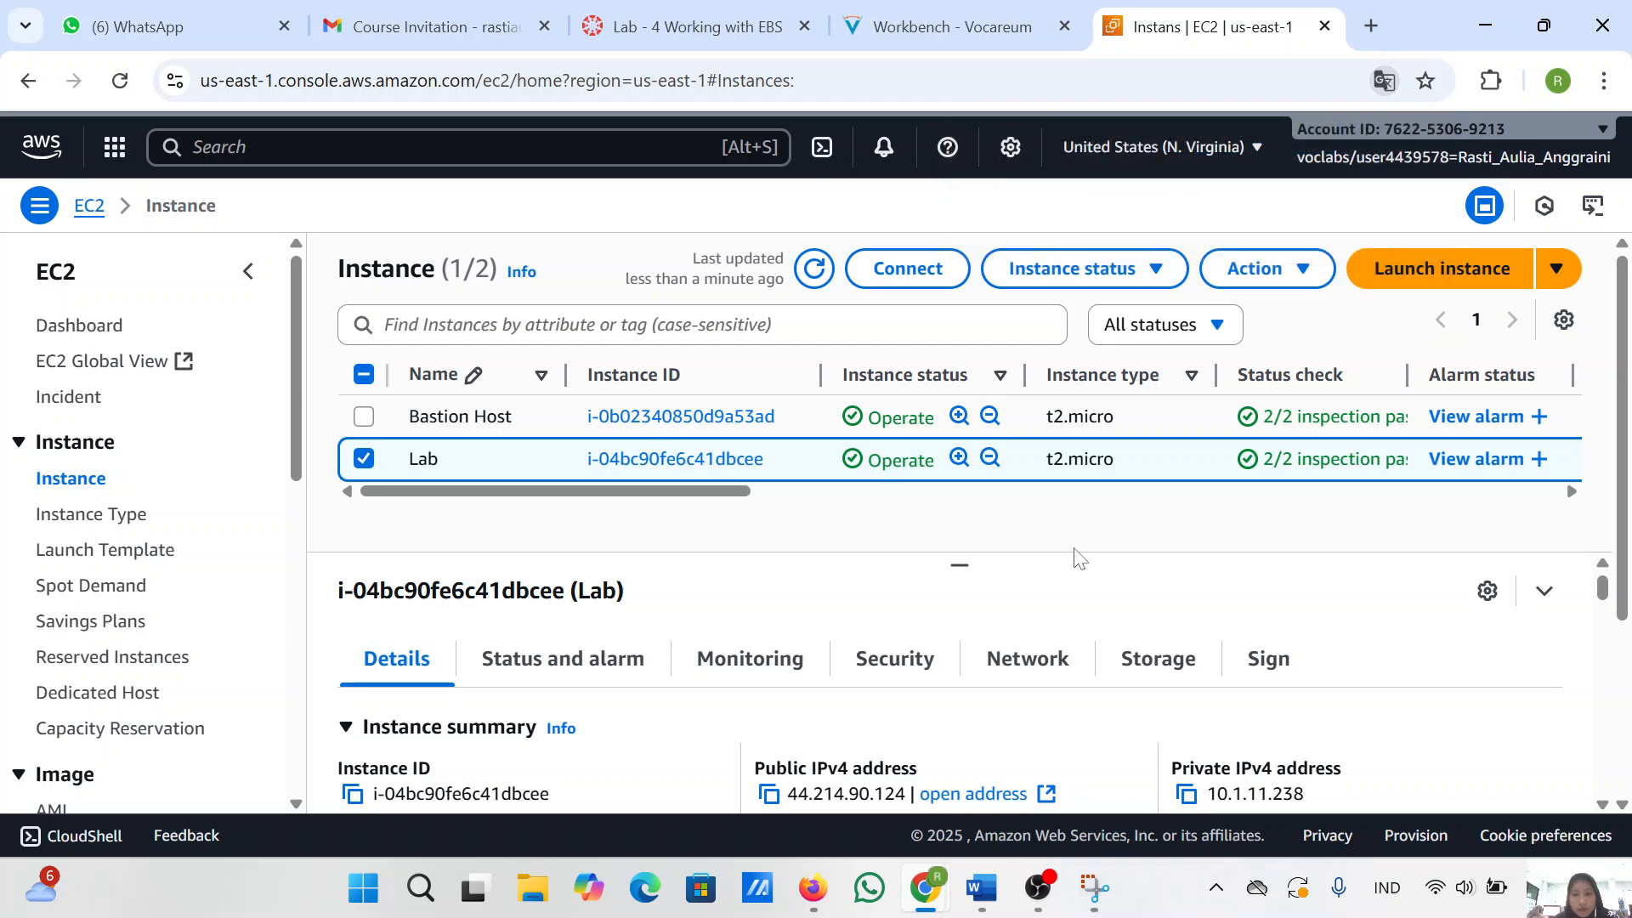
# - Open the Lab instance's connection page and compare its EC2 Instance Connect options with step 17 of the lab guide
pyautogui.click(913, 271)
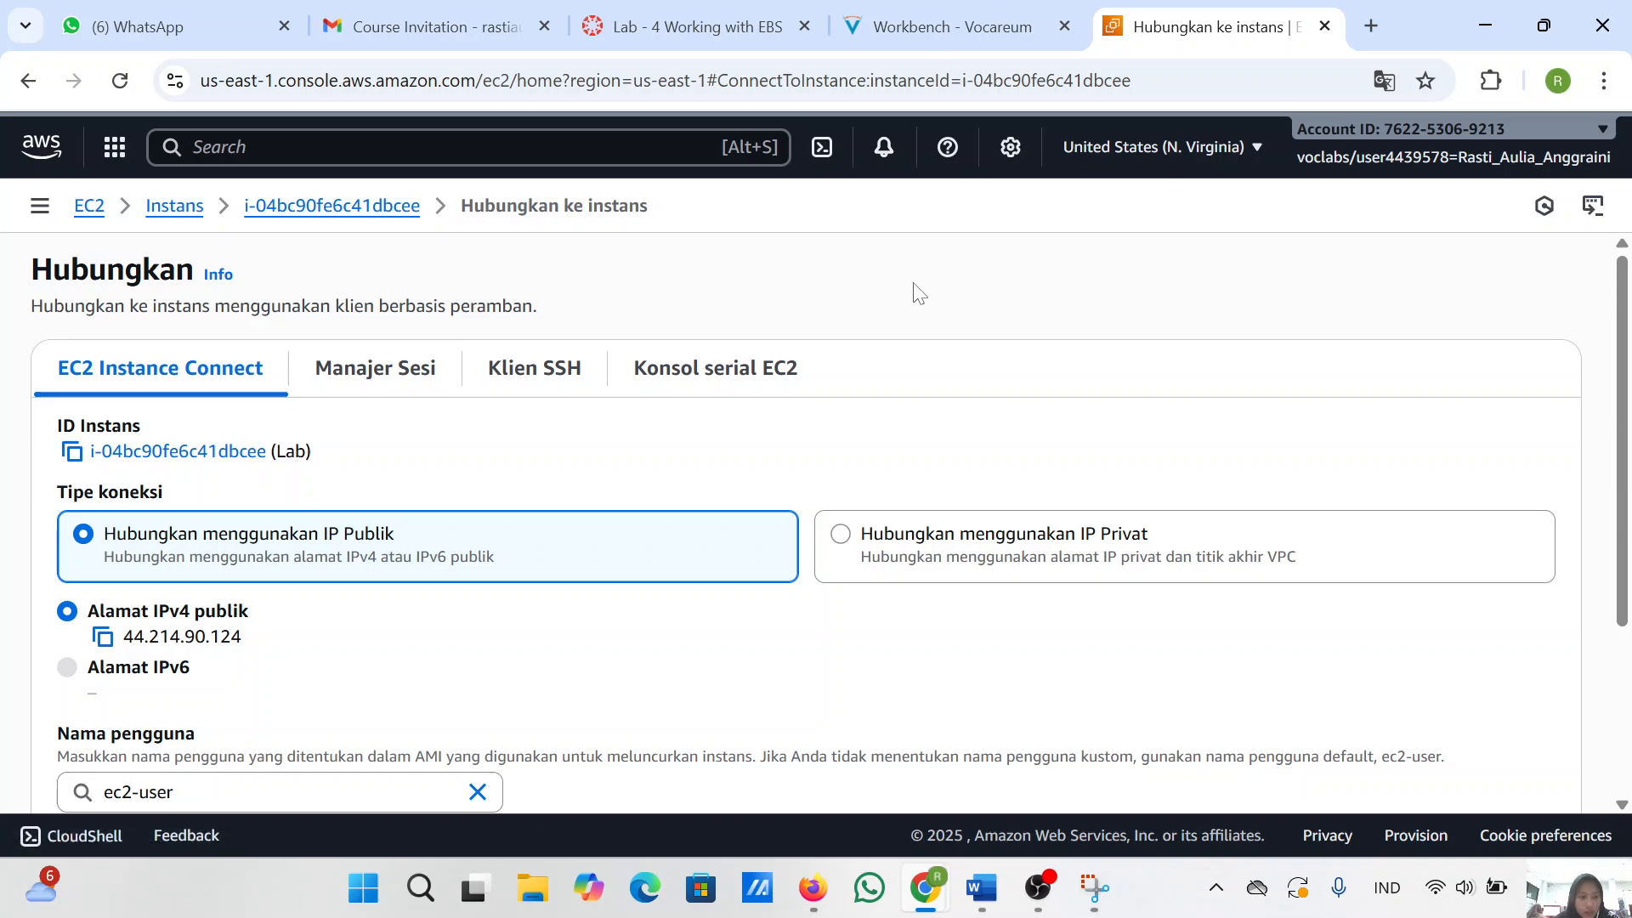
pyautogui.click(935, 19)
pyautogui.scroll(-1, 730, 649)
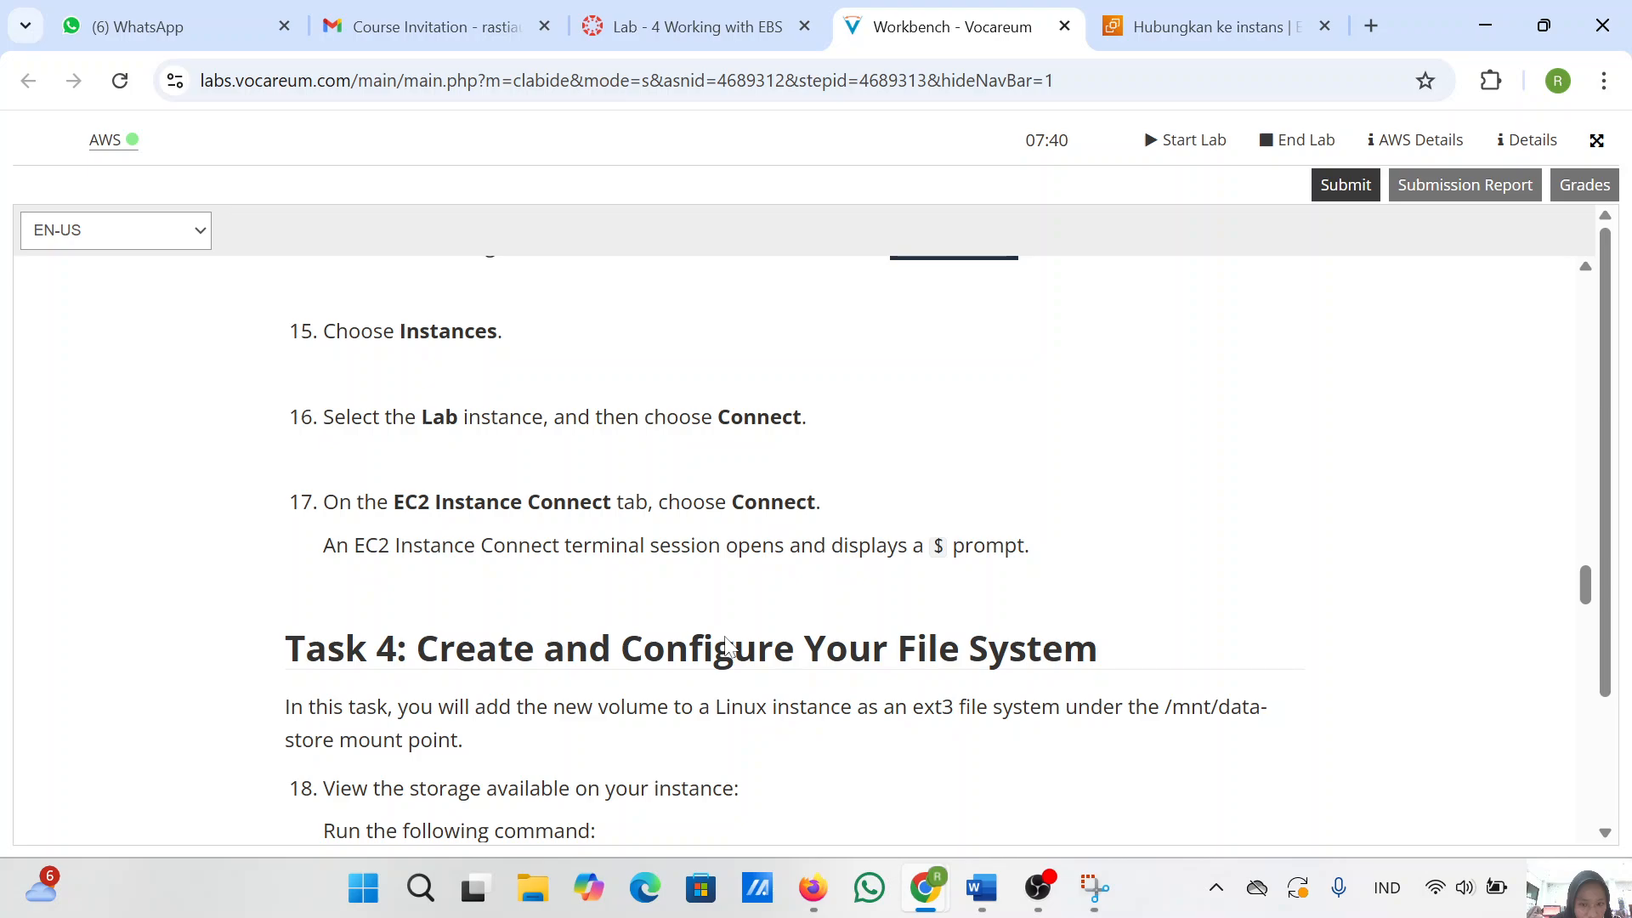
pyautogui.click(1173, 12)
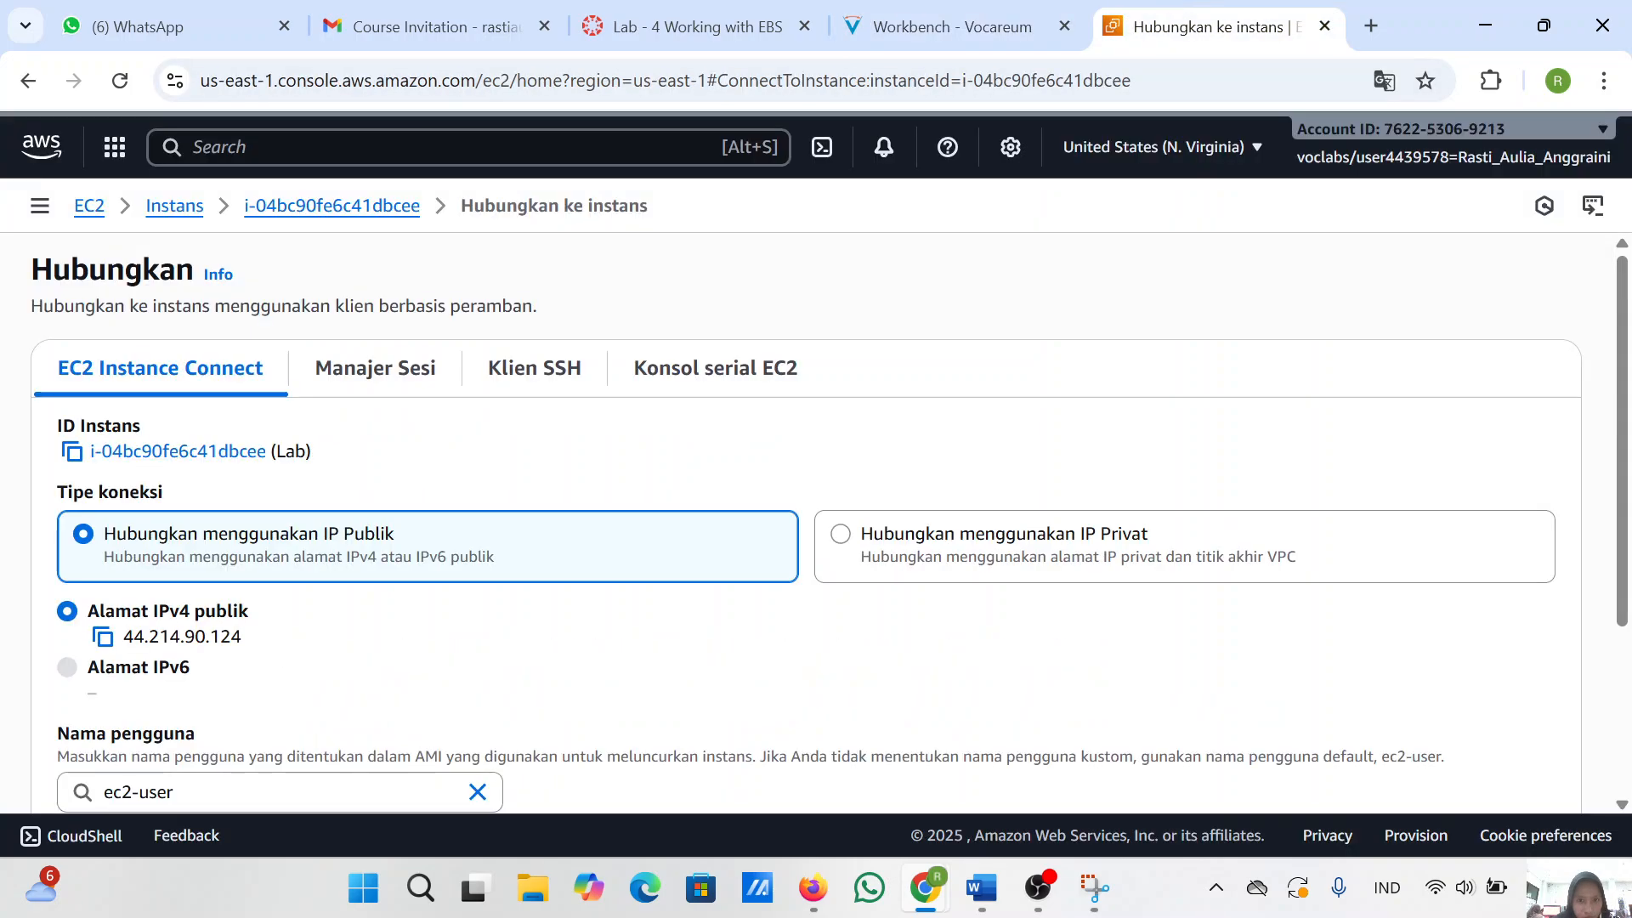
pyautogui.scroll(-3, 548, 581)
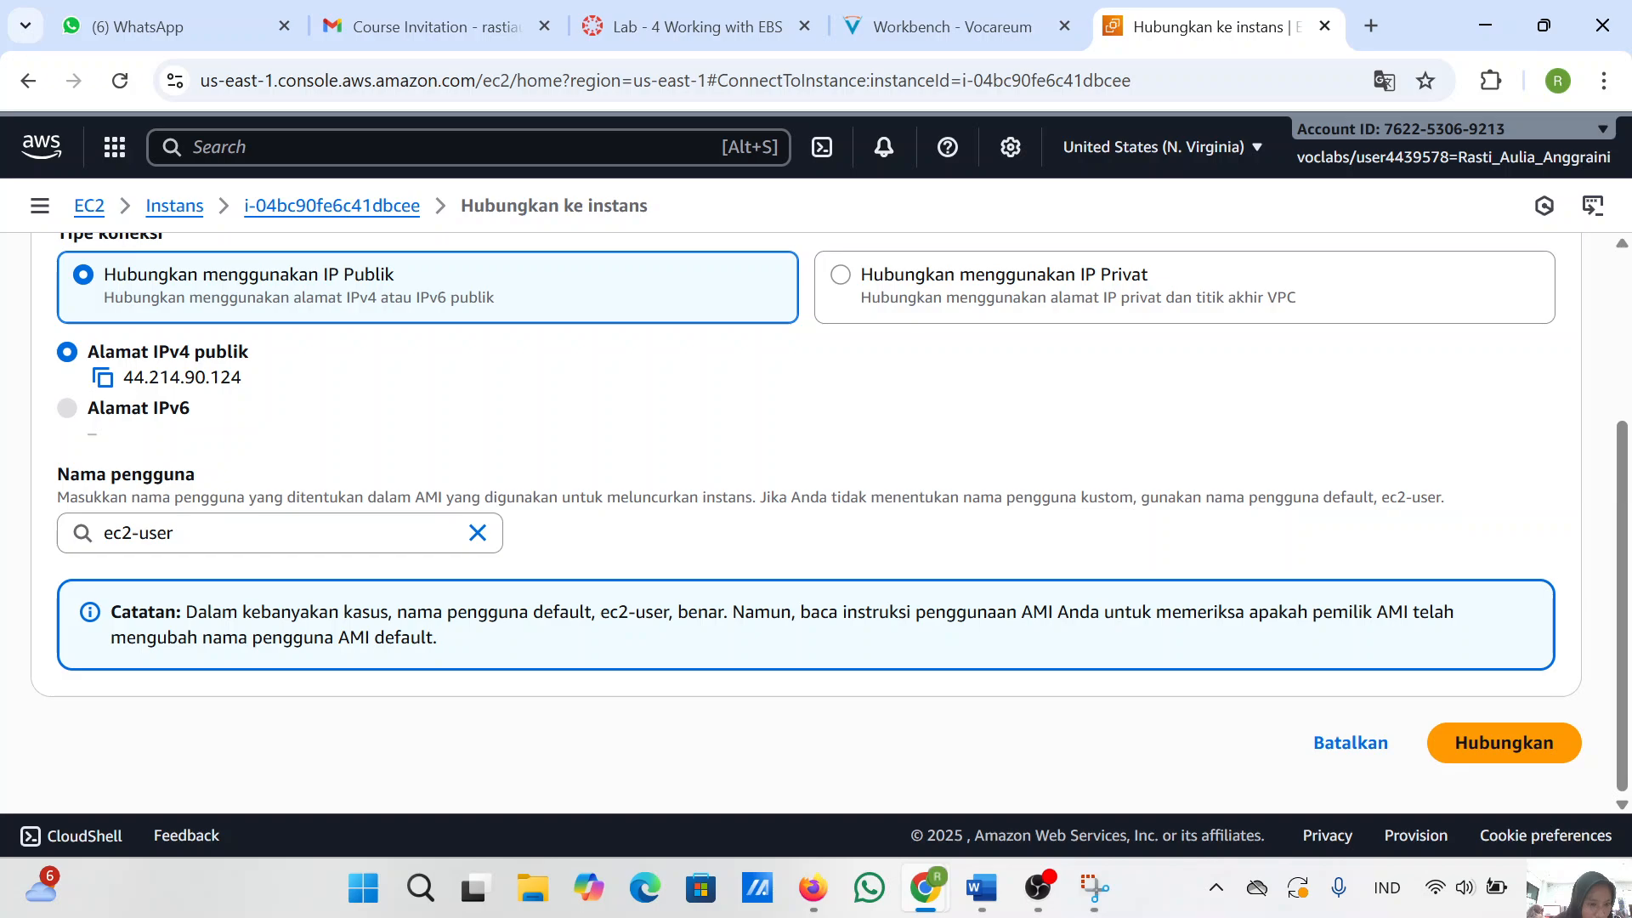
pyautogui.scroll(3, 830, 513)
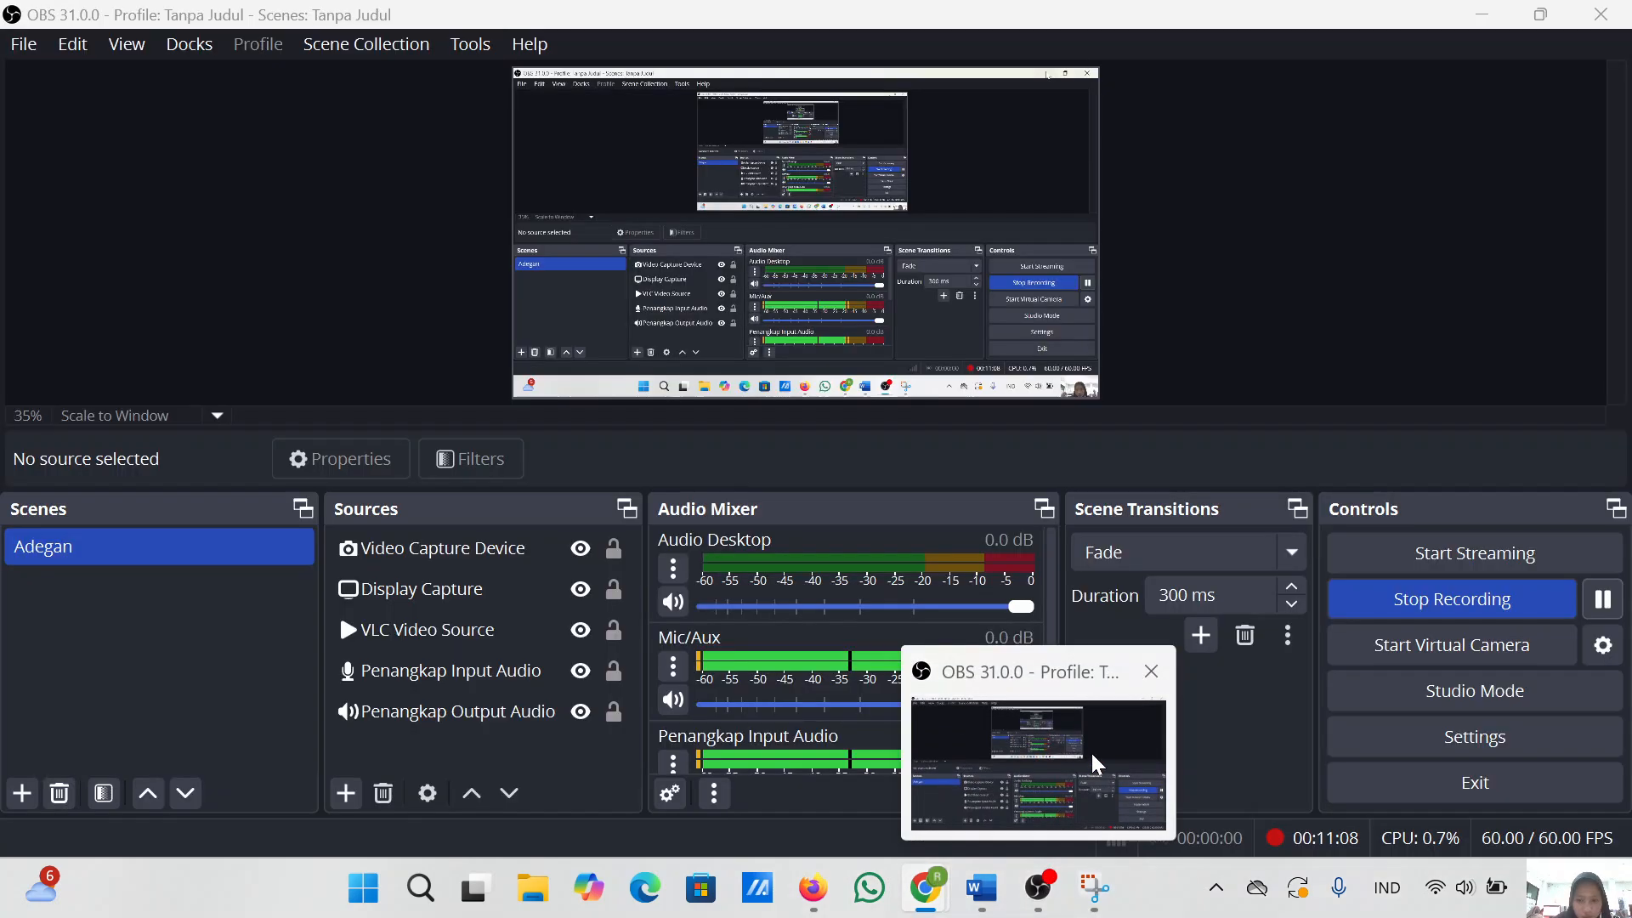
# - Capture the Lab instance's connection page, paste it below the volume list screenshot in the Word document, and add a blank line above it
pyautogui.click(1093, 756)
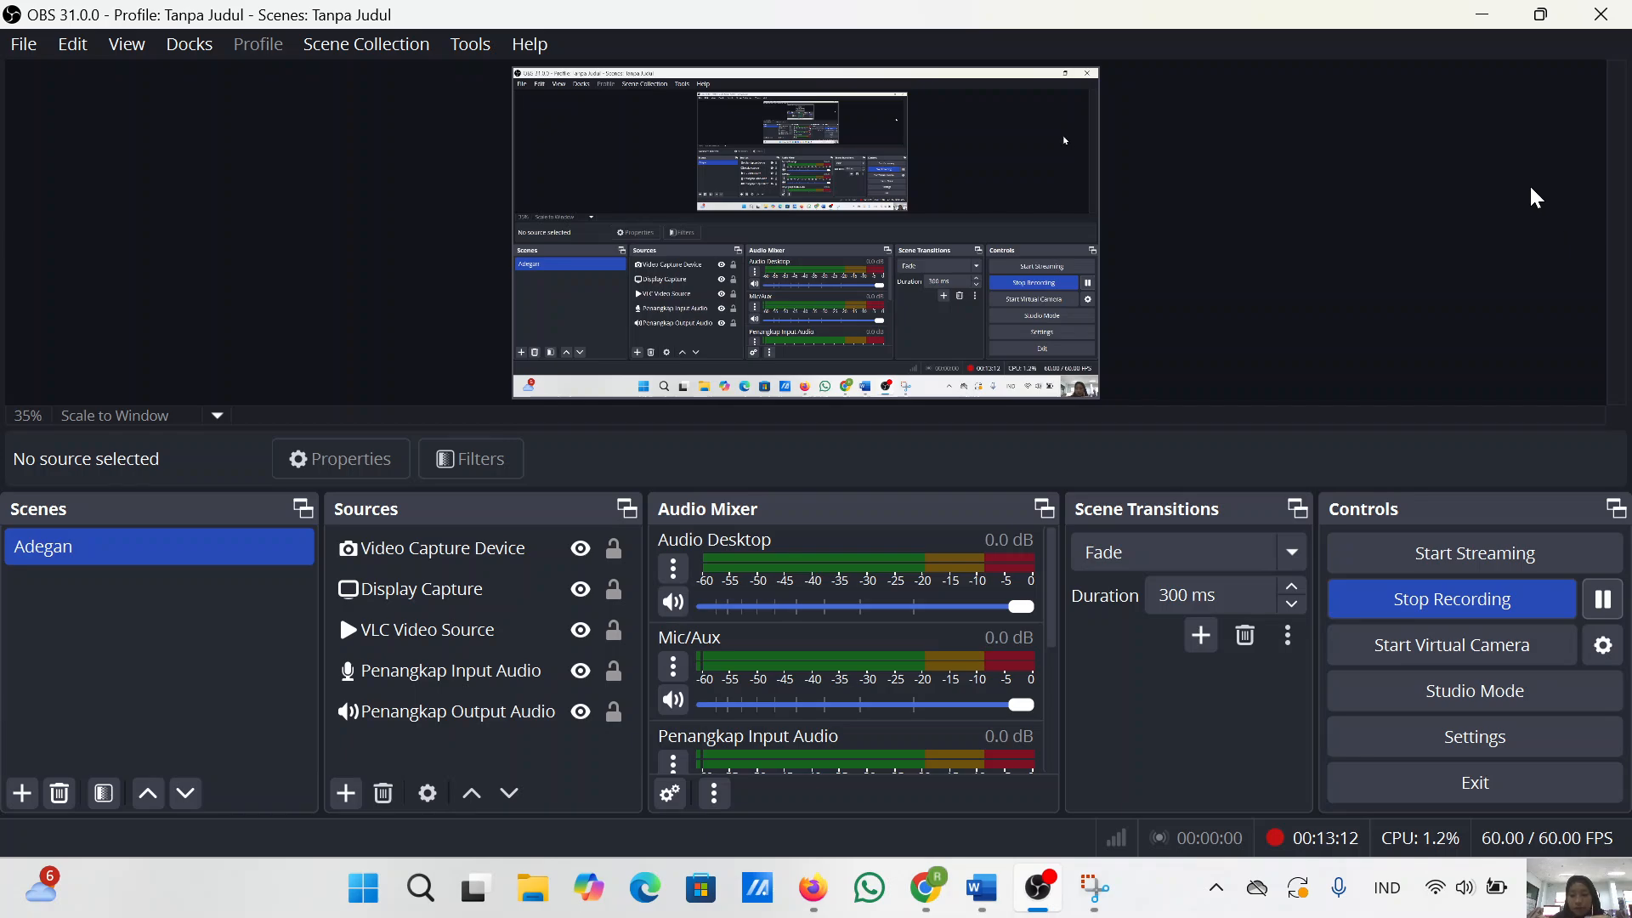
pyautogui.click(1483, 14)
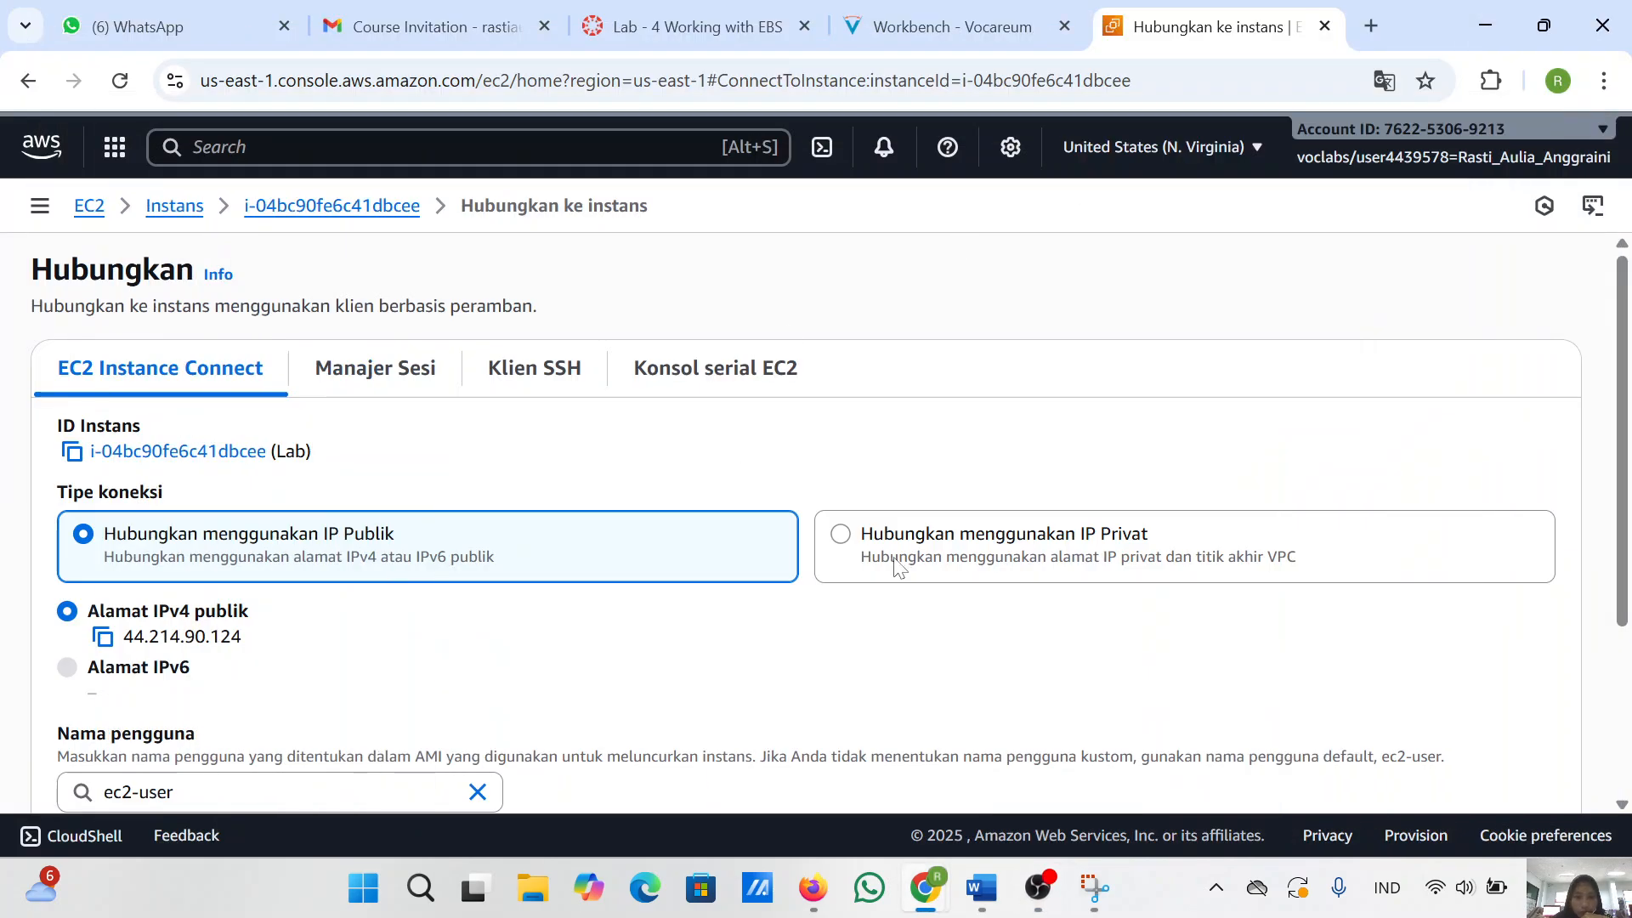
pyautogui.scroll(-3, 667, 544)
pyautogui.scroll(1, 667, 544)
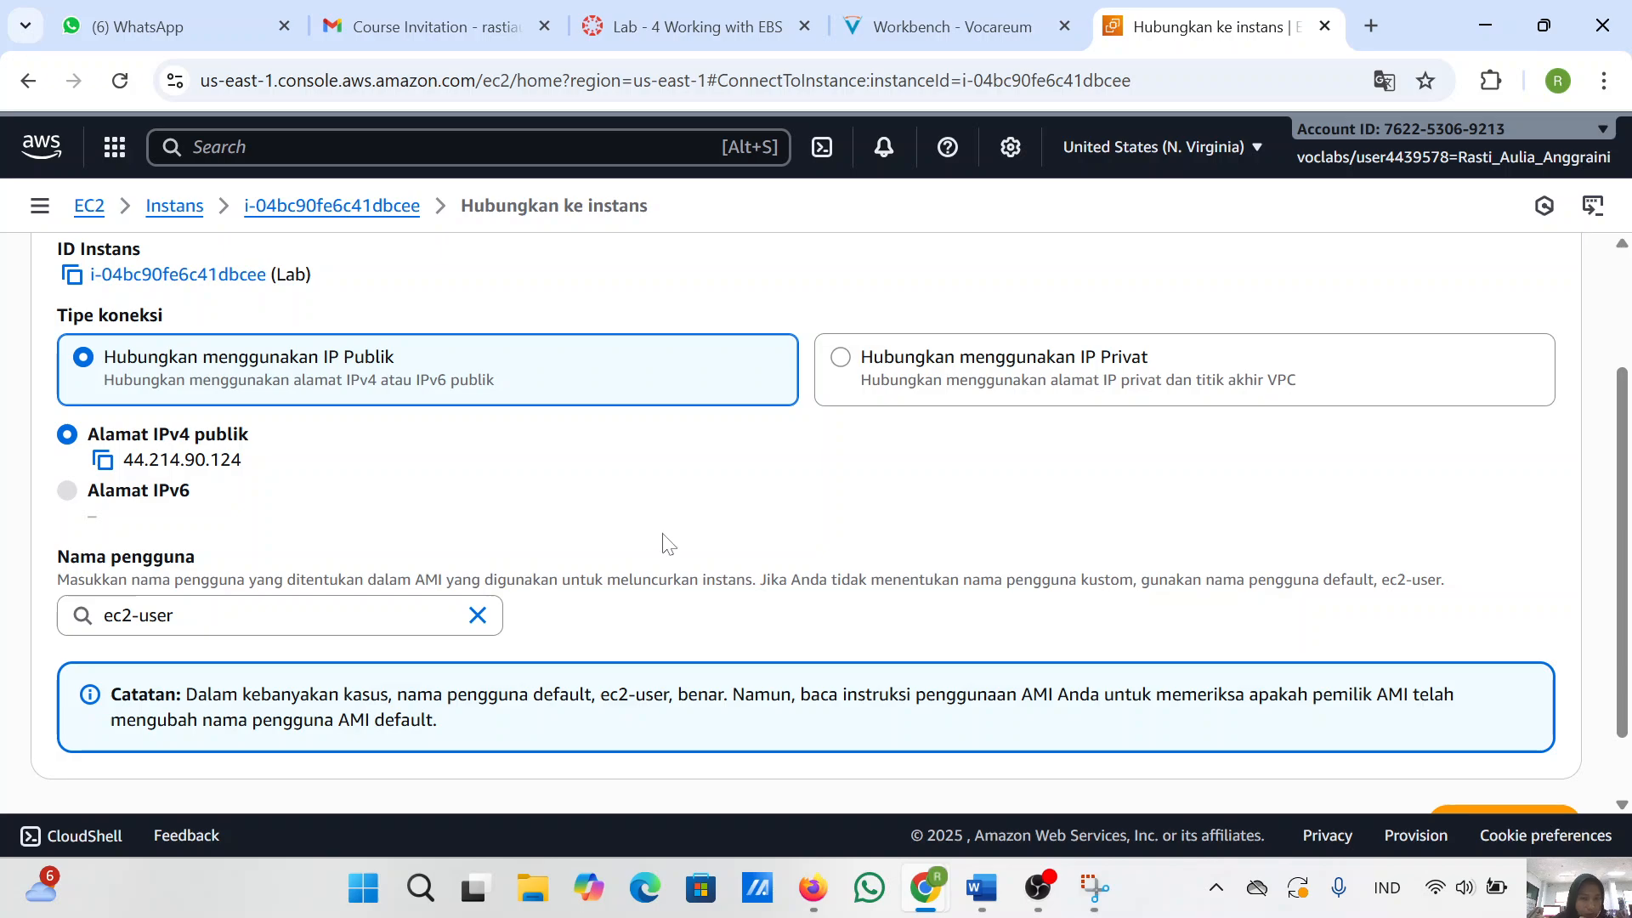
pyautogui.click(1096, 872)
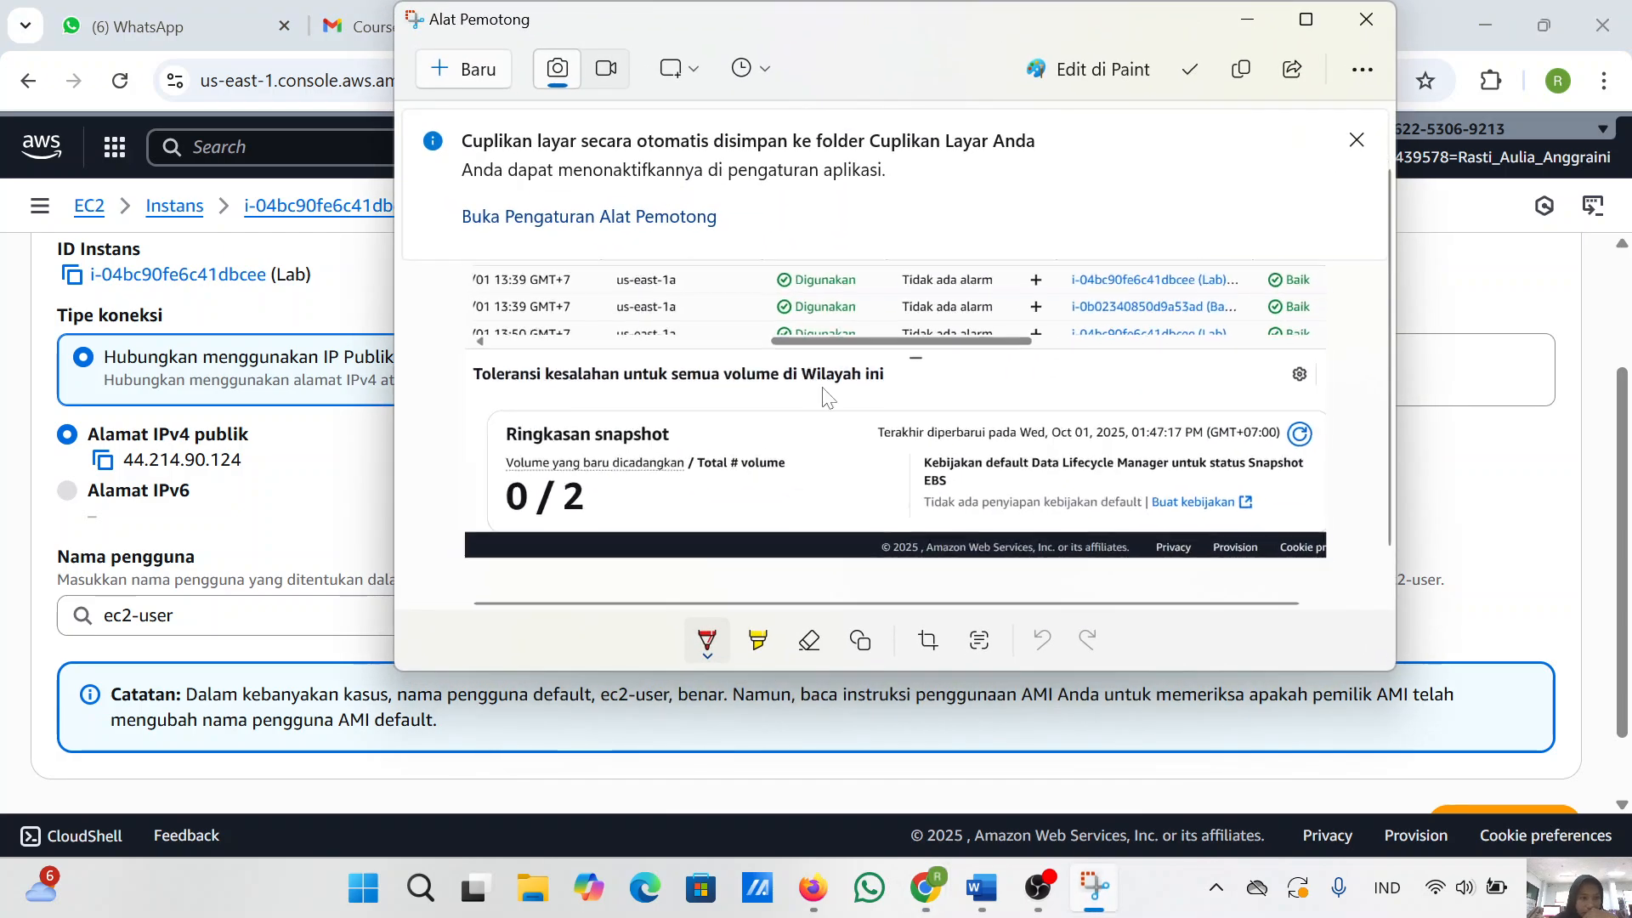
pyautogui.click(454, 74)
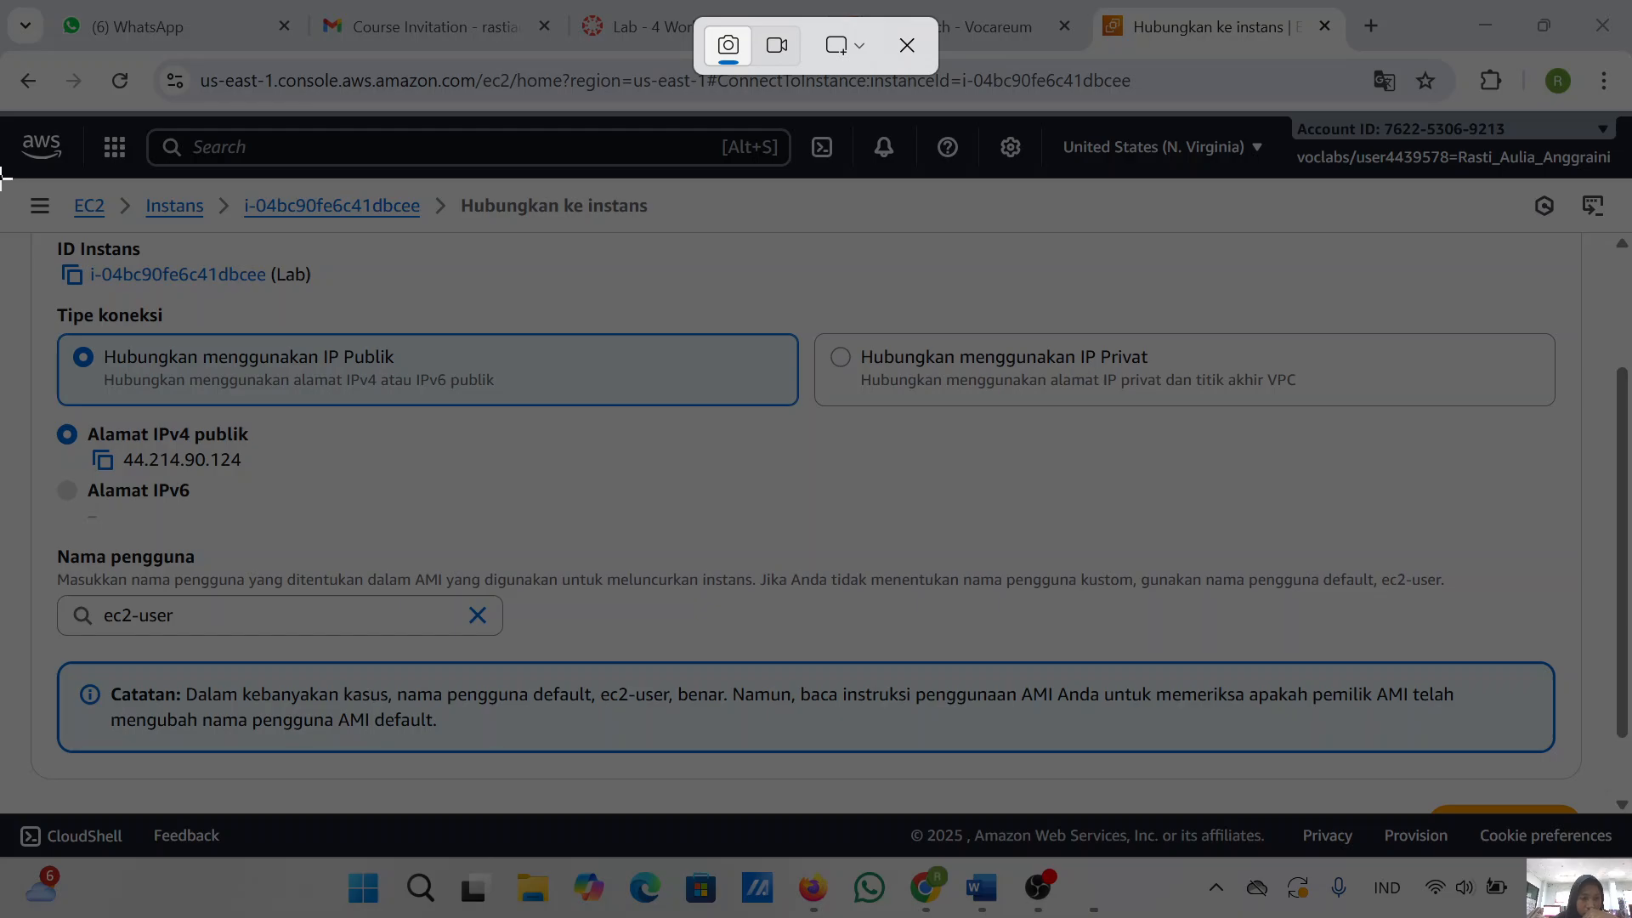
pyautogui.moveTo(3, 175); pyautogui.dragTo(1629, 776)
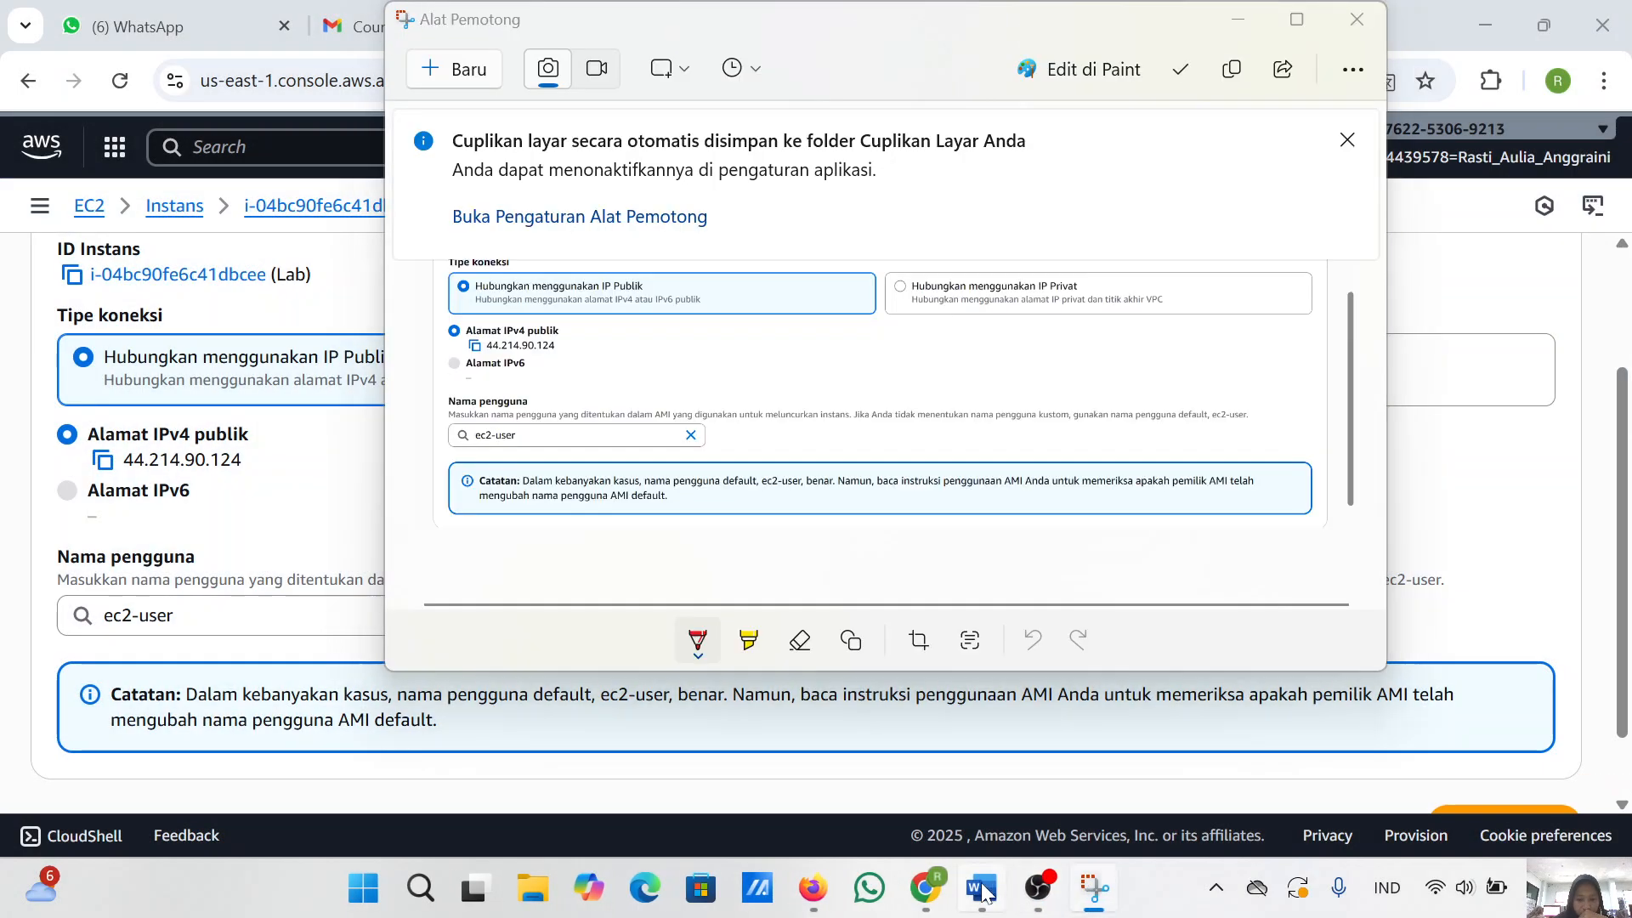
pyautogui.click(984, 891)
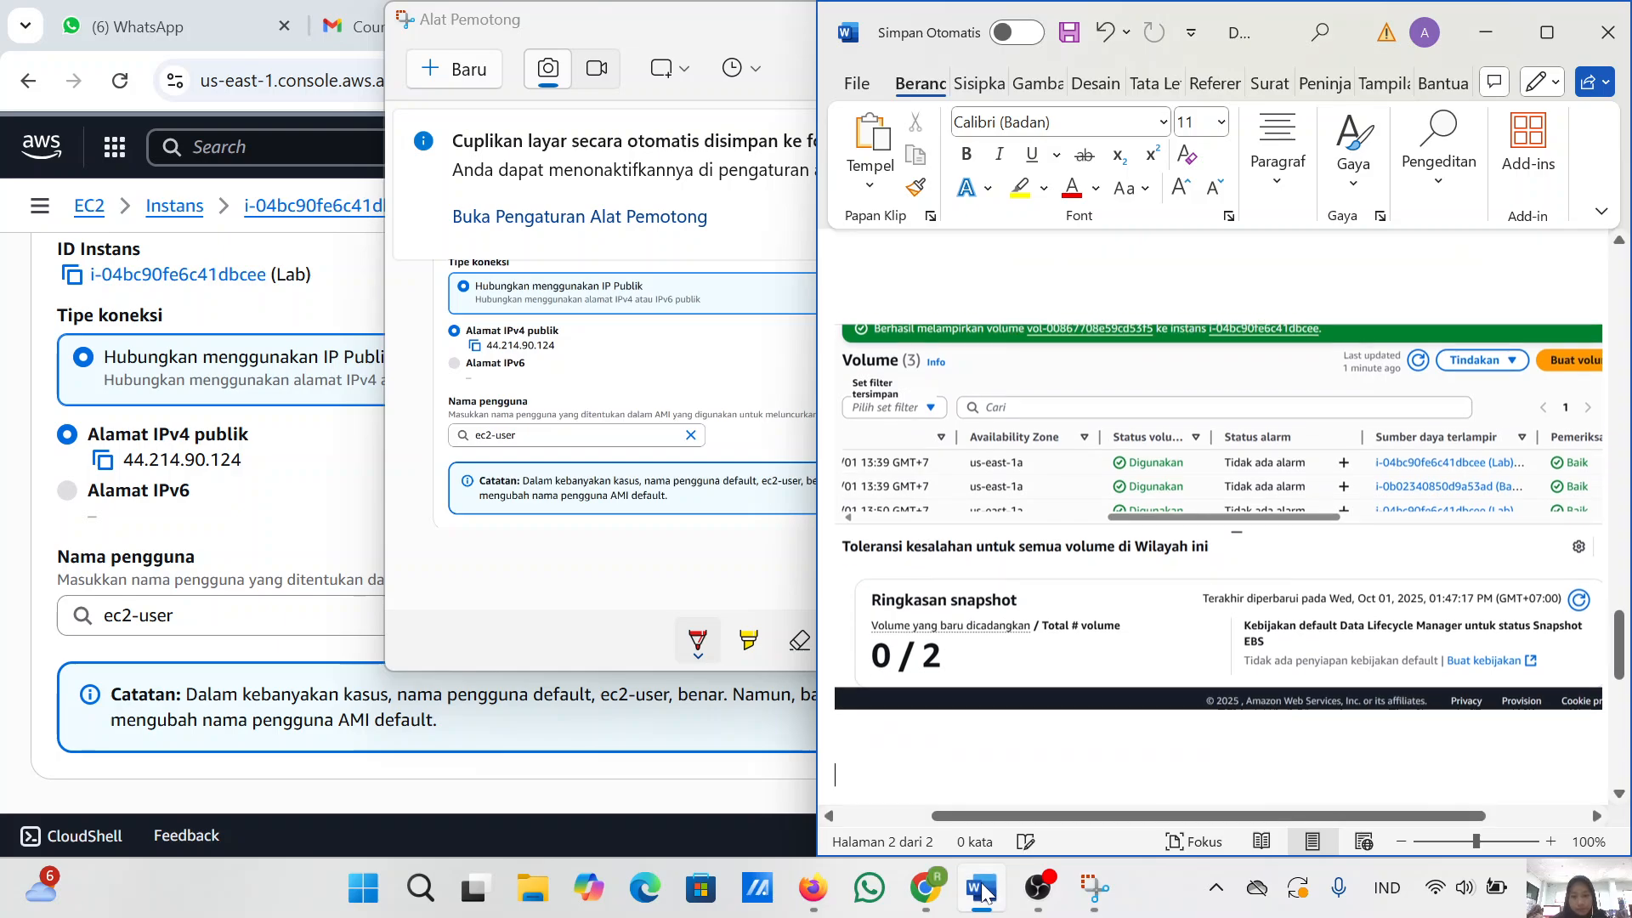
pyautogui.hotkey('ctrl', 'v')
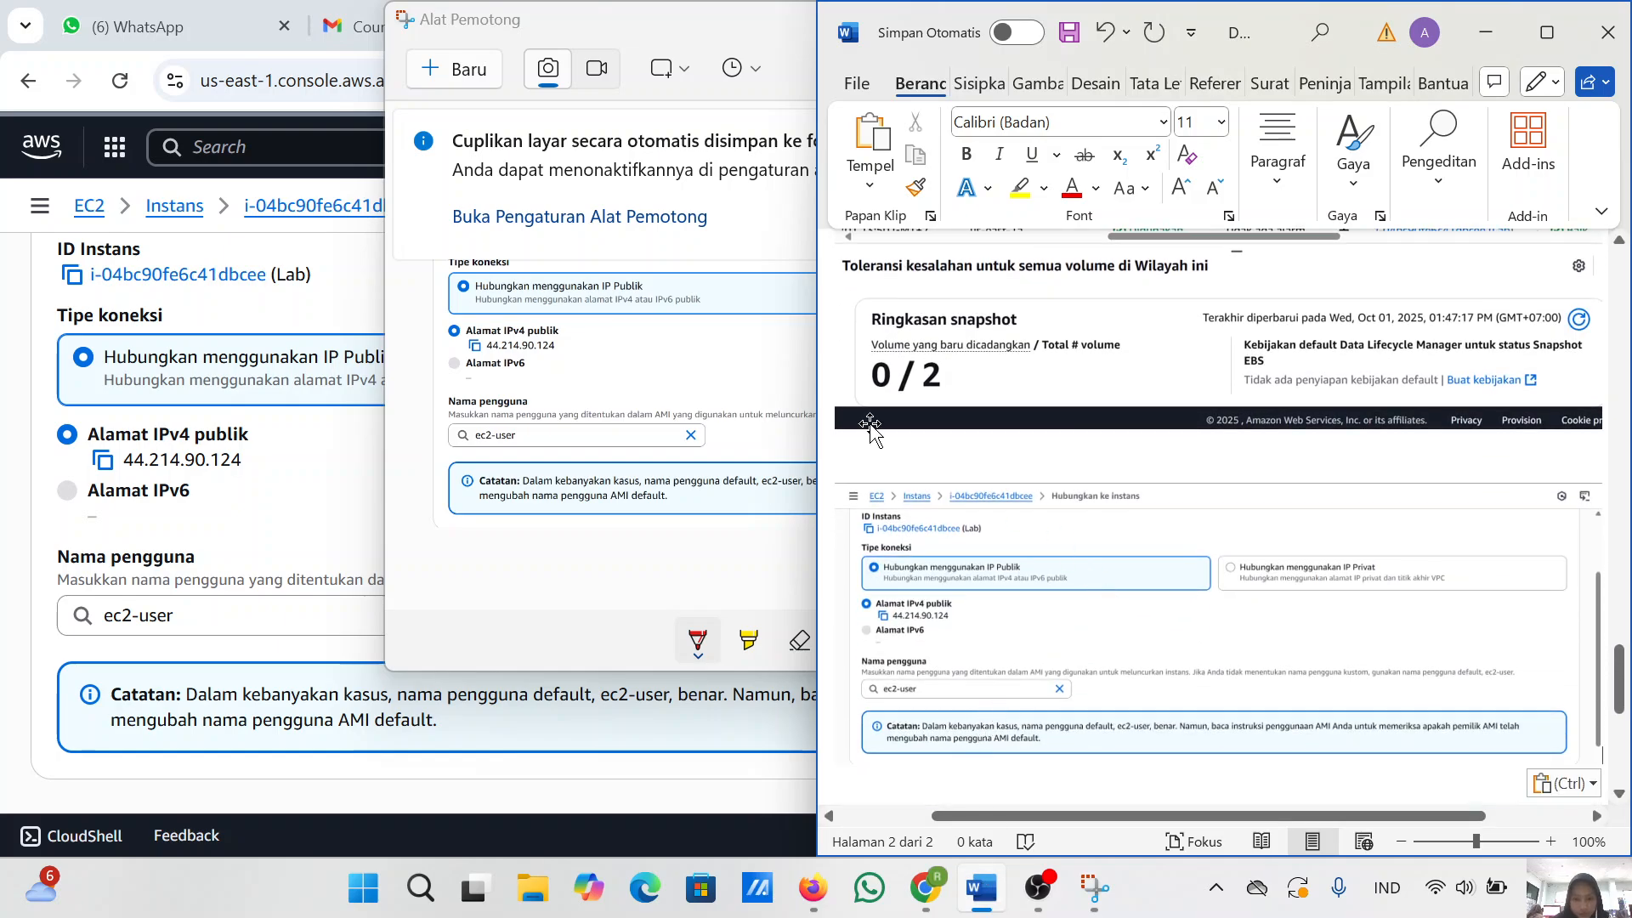
pyautogui.press('Return')
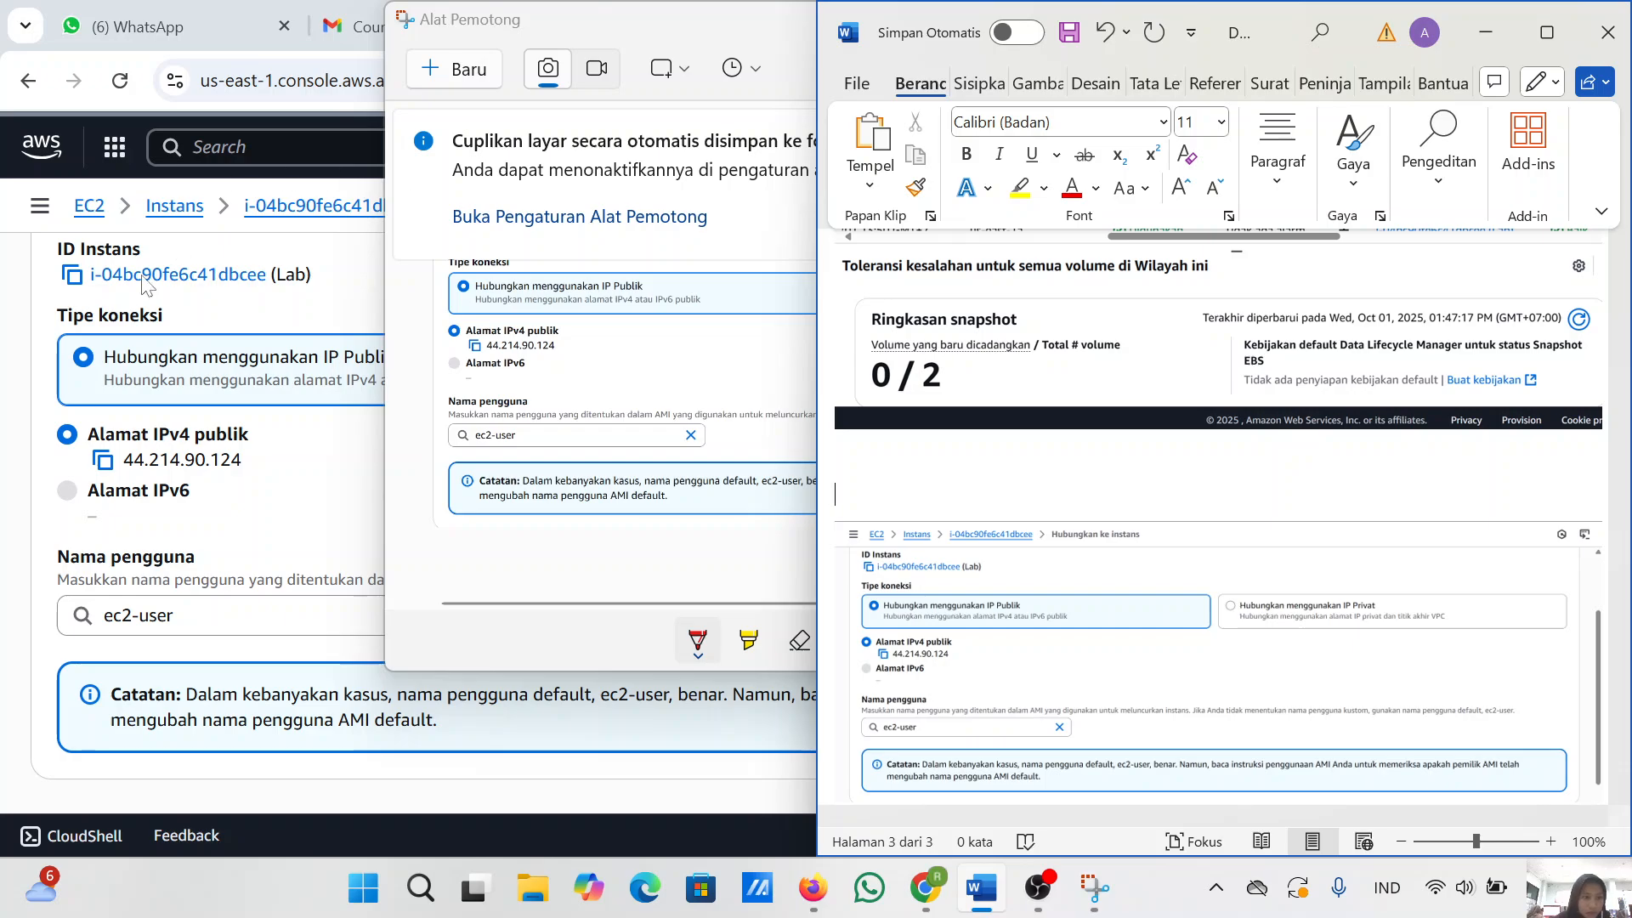
# - Return to the EC2 instances list and capture it with the Lab instance selected and its details shown
pyautogui.click(363, 527)
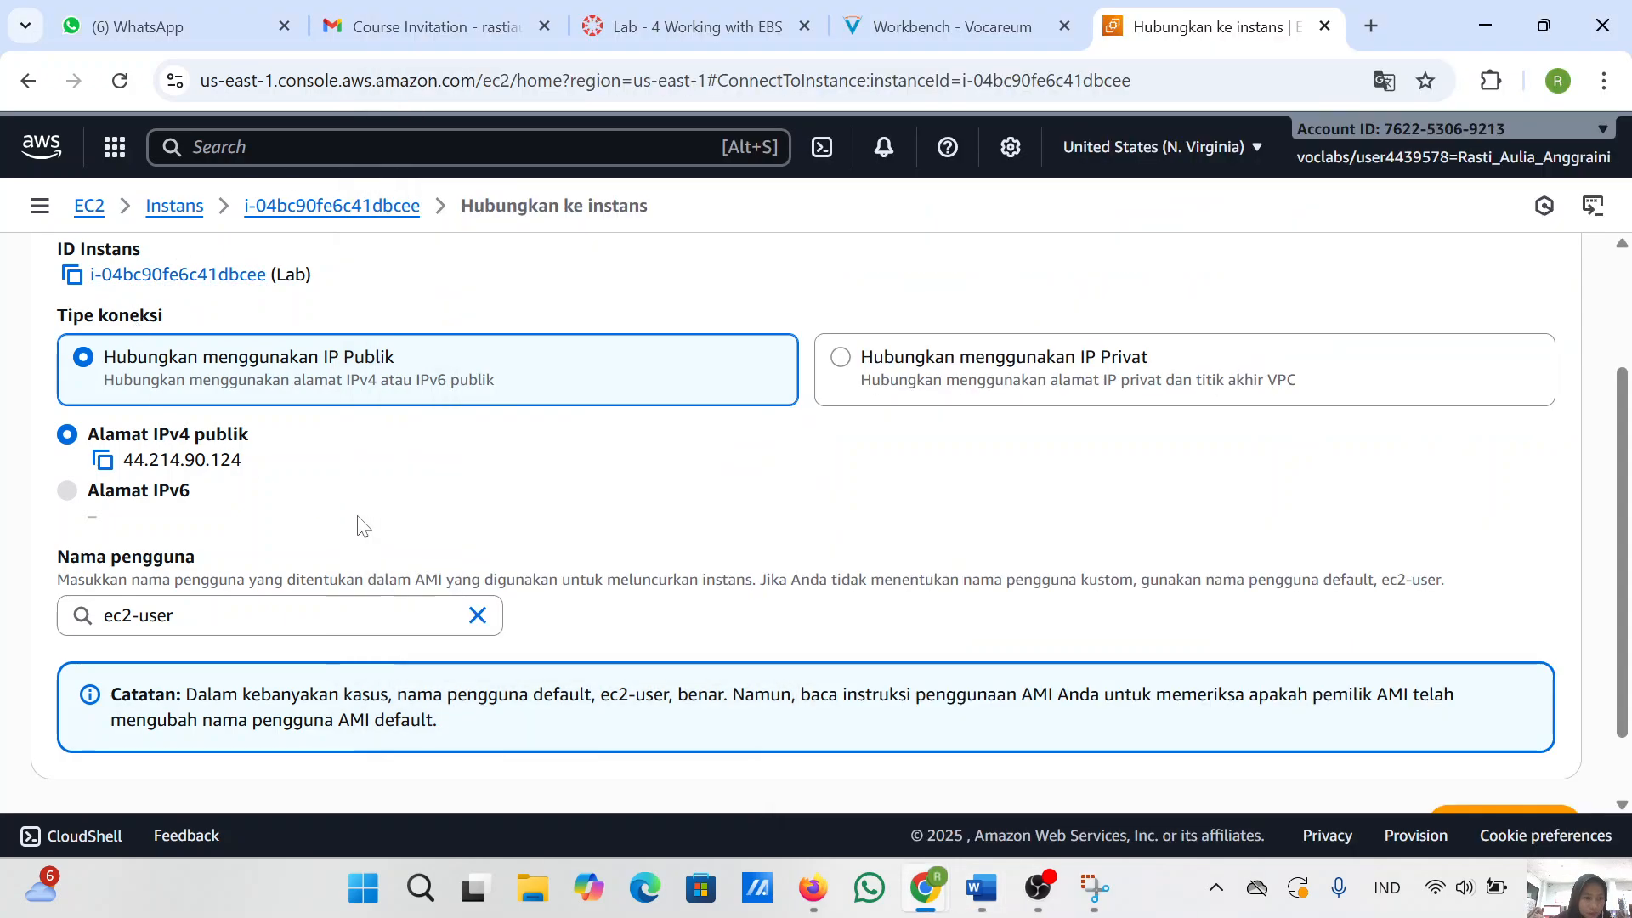
pyautogui.click(330, 213)
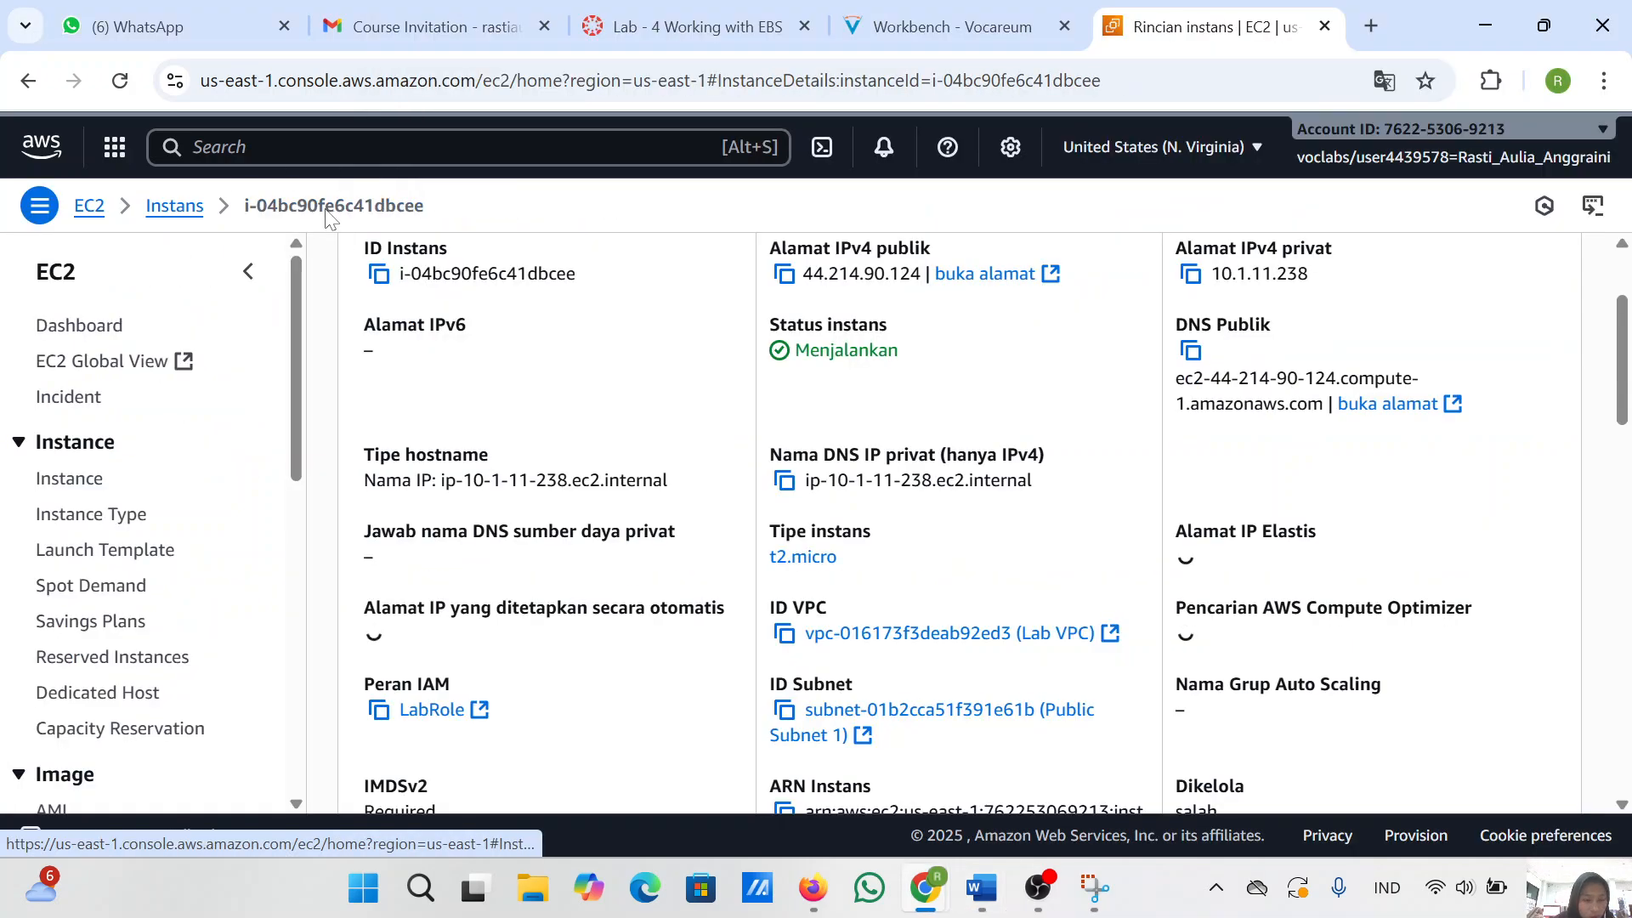
pyautogui.click(187, 213)
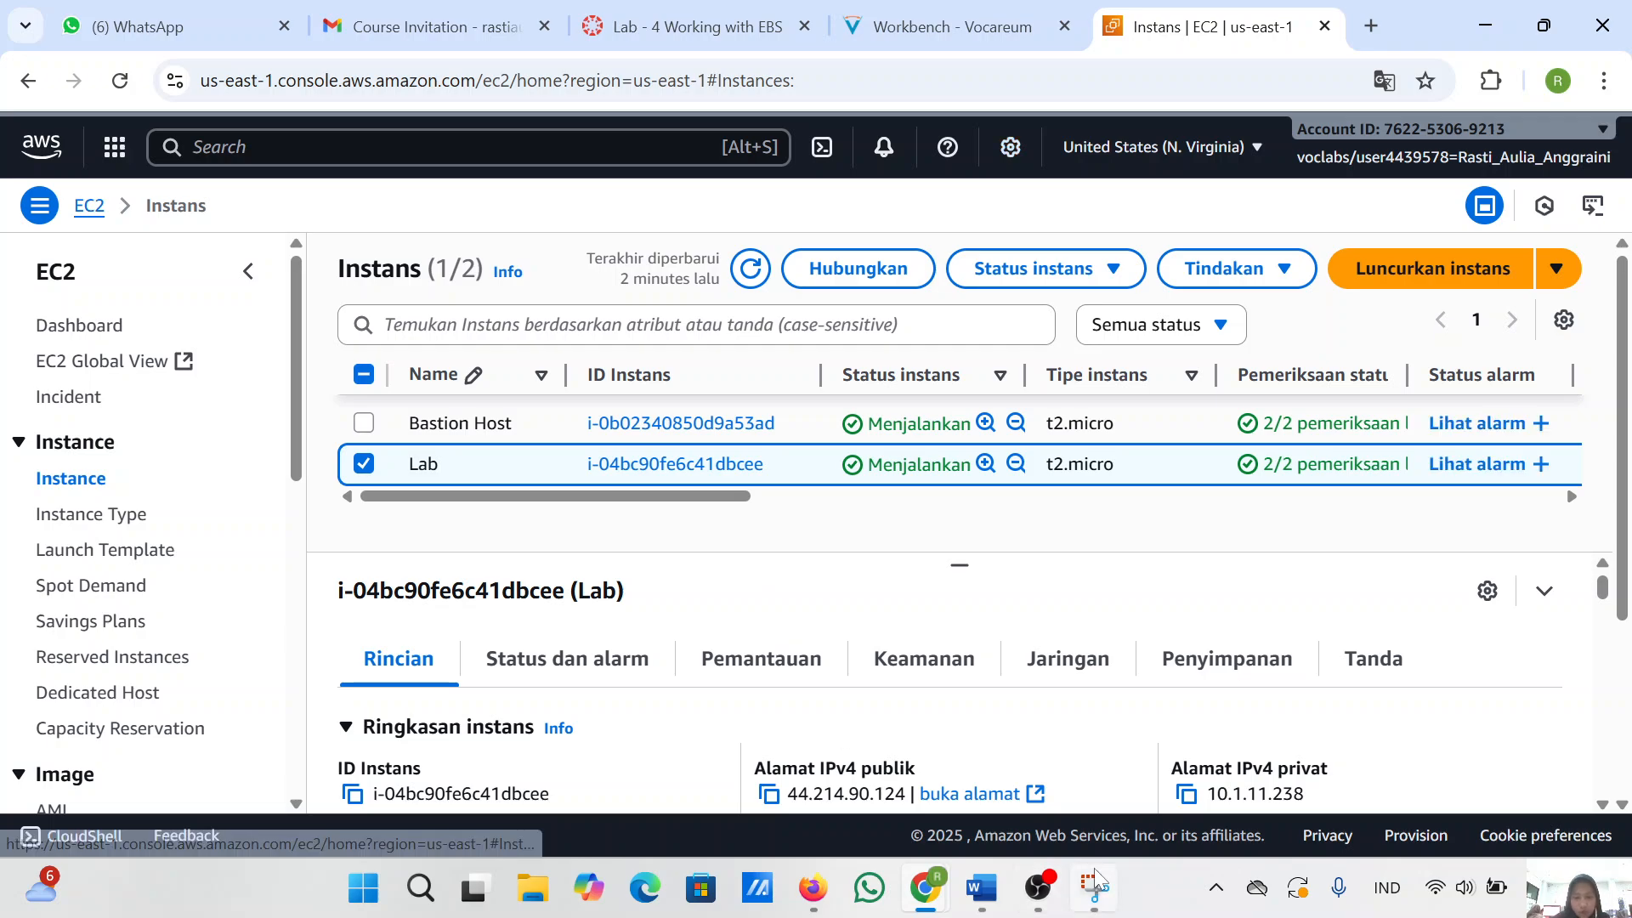
pyautogui.click(1093, 906)
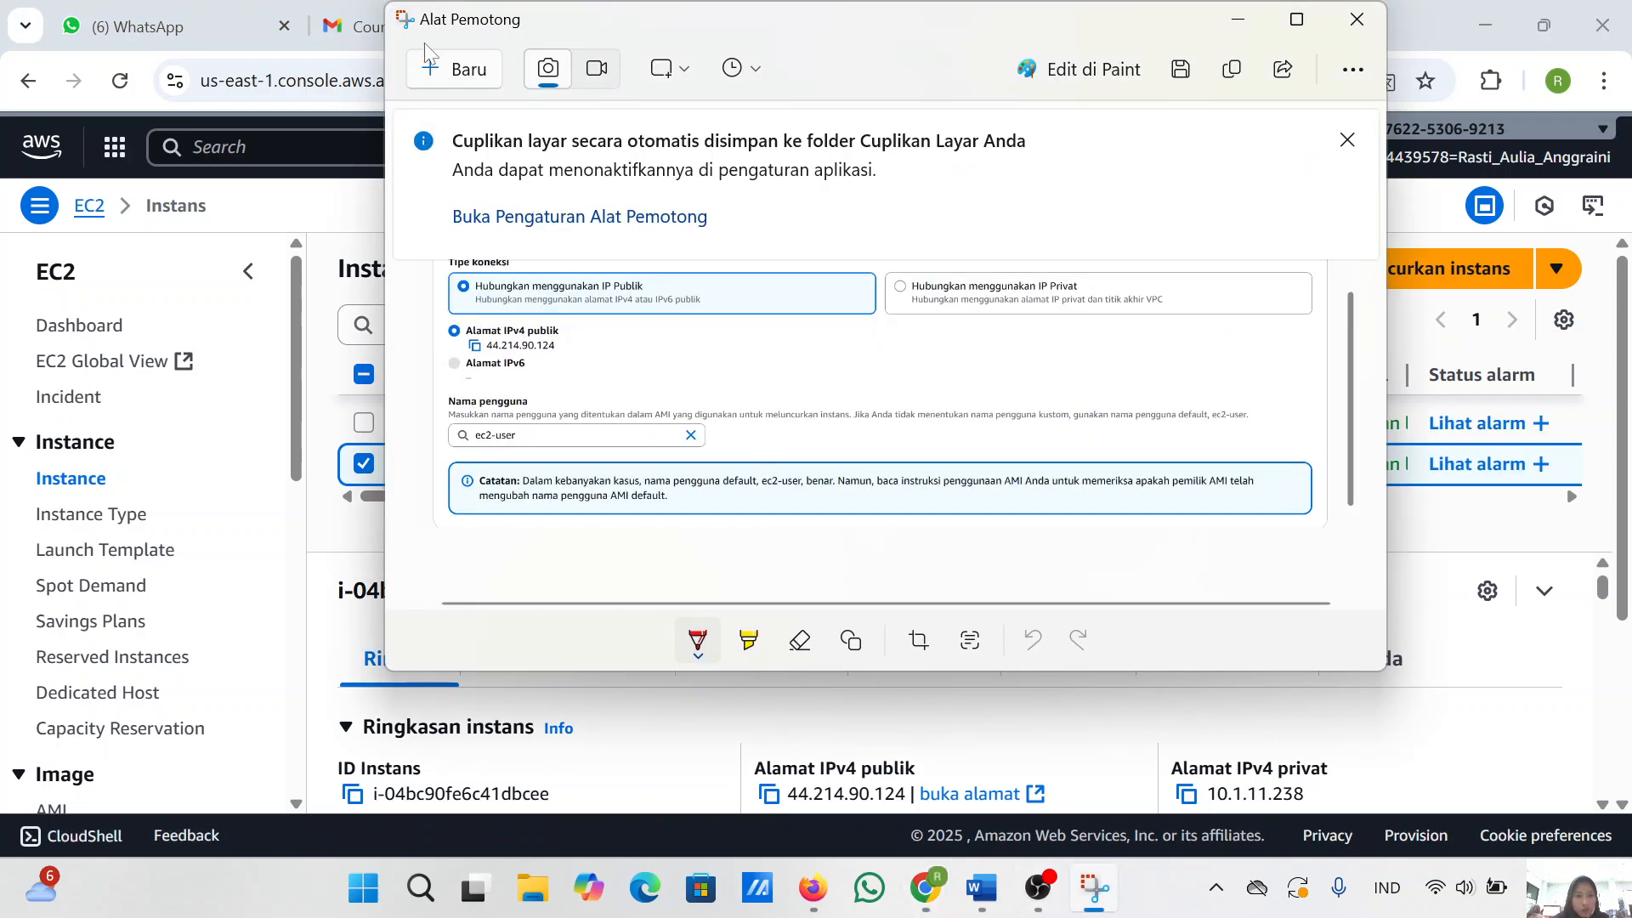
pyautogui.click(434, 72)
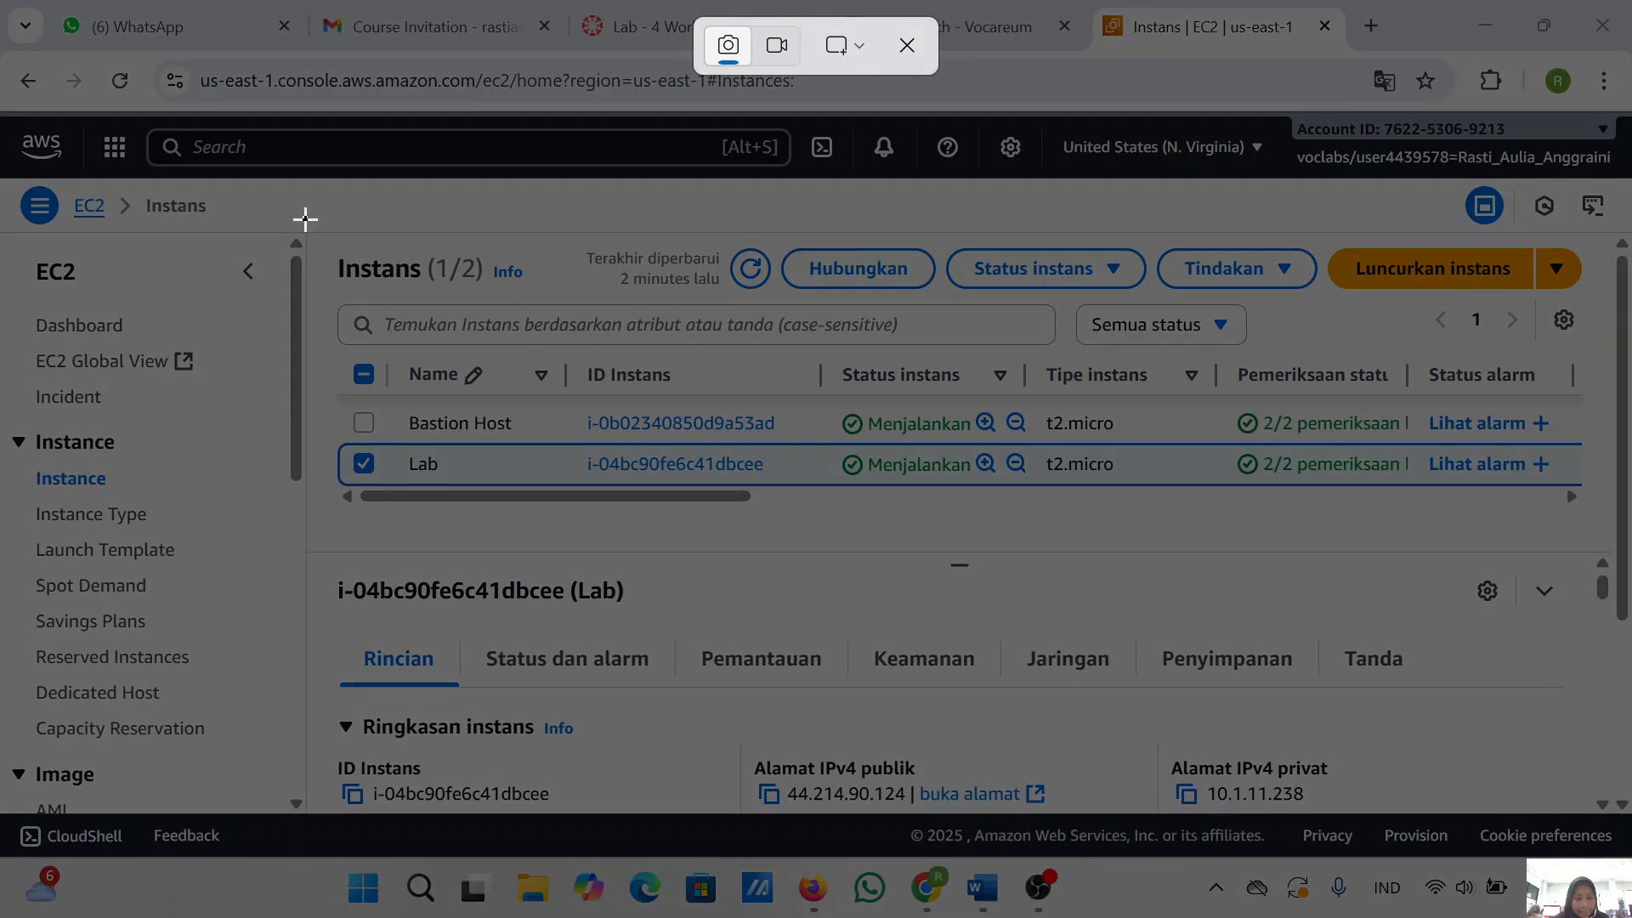
pyautogui.moveTo(305, 218); pyautogui.dragTo(1567, 835)
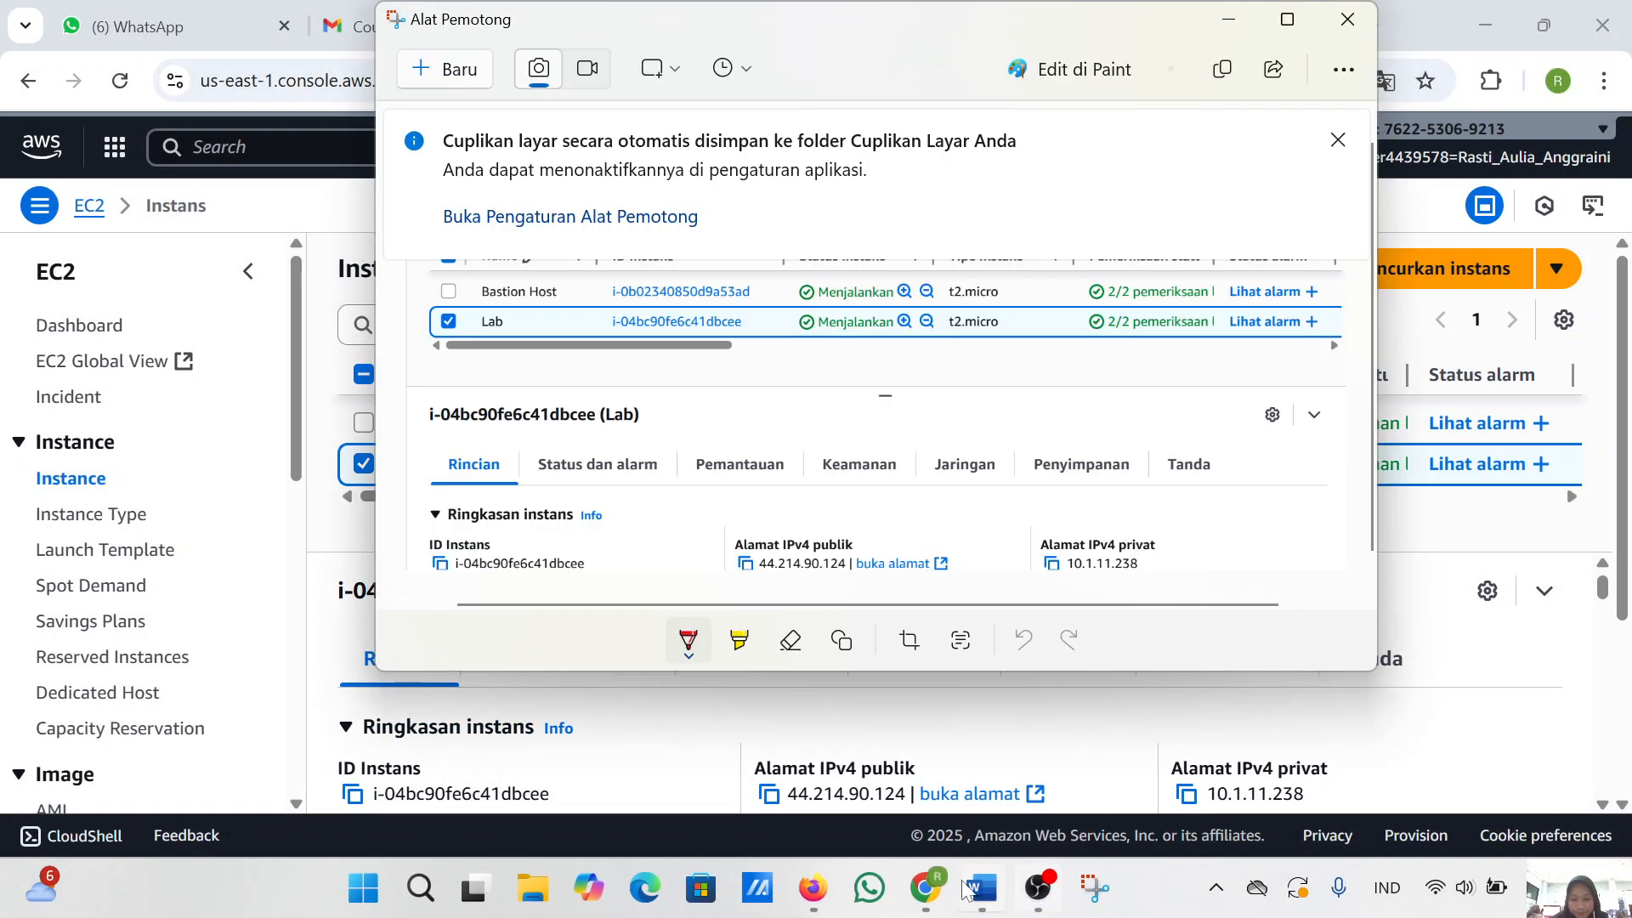
# - Paste the instances list capture above the connection page screenshot in the Word document, and return to the AWS console
pyautogui.moveTo(966, 889)
pyautogui.click(972, 744)
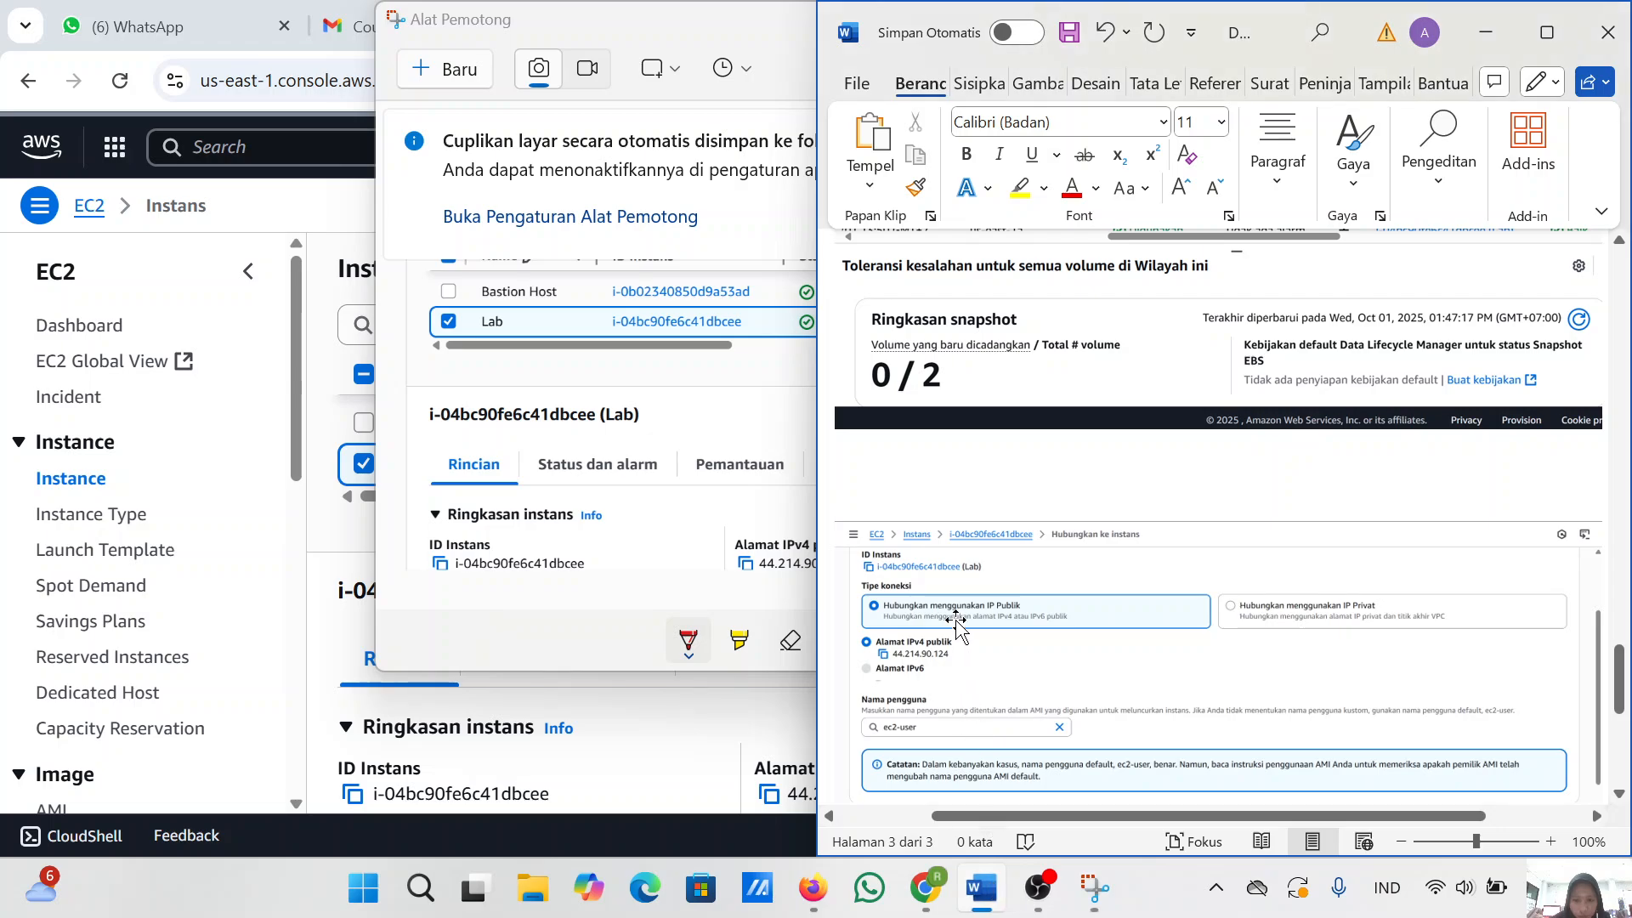
pyautogui.hotkey('ctrl', 'v')
pyautogui.scroll(-8, 1134, 649)
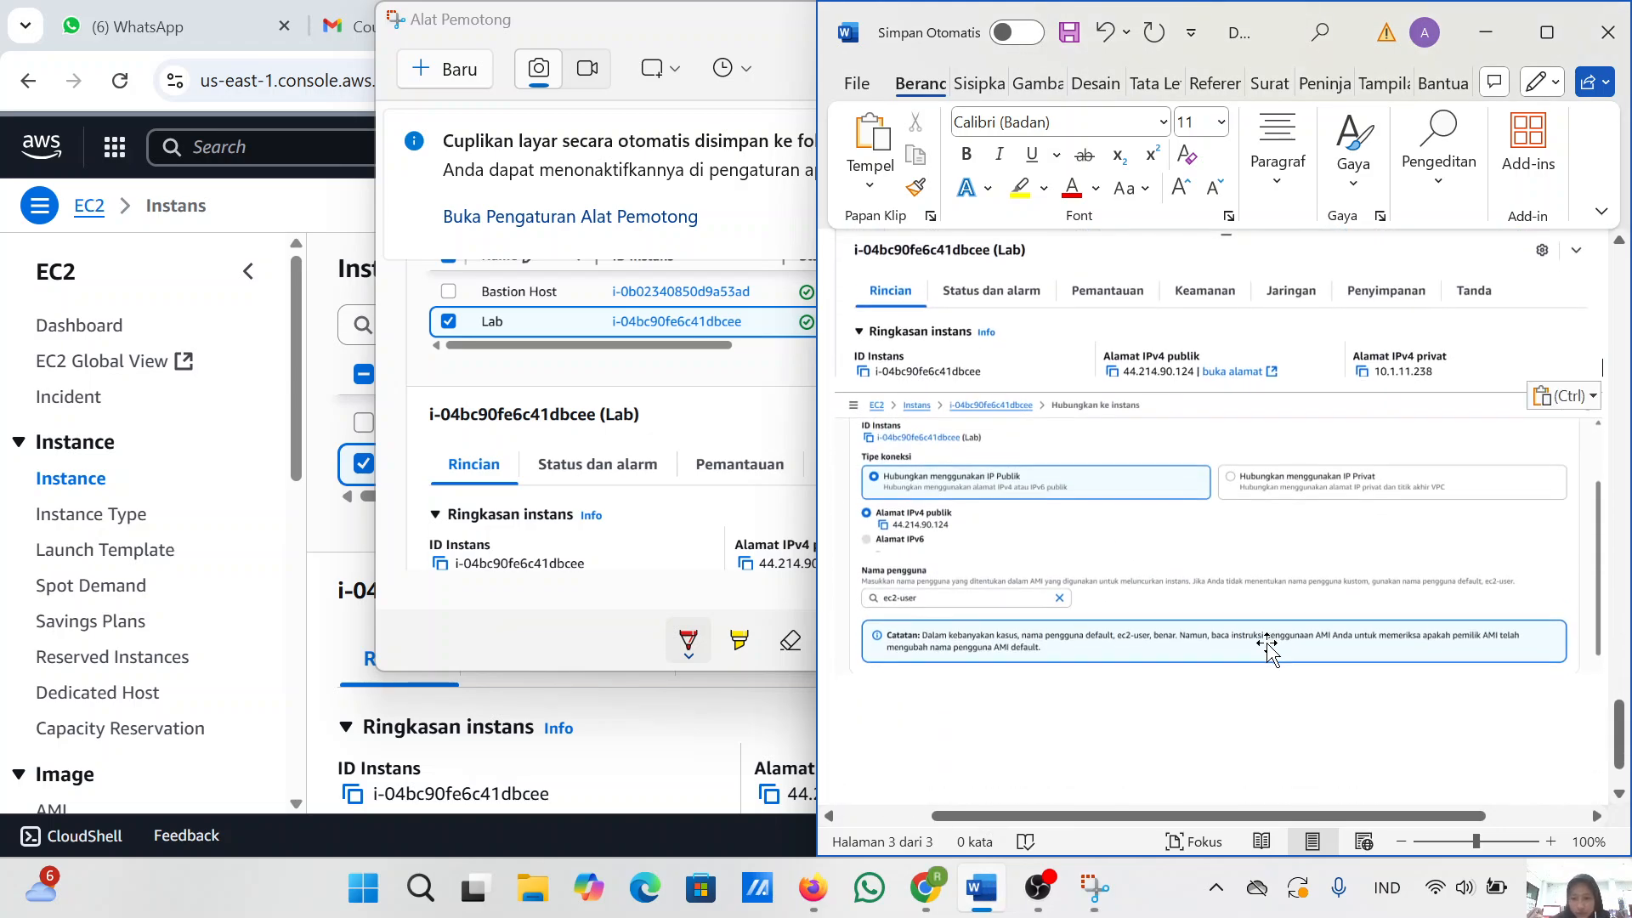
pyautogui.press('Return')
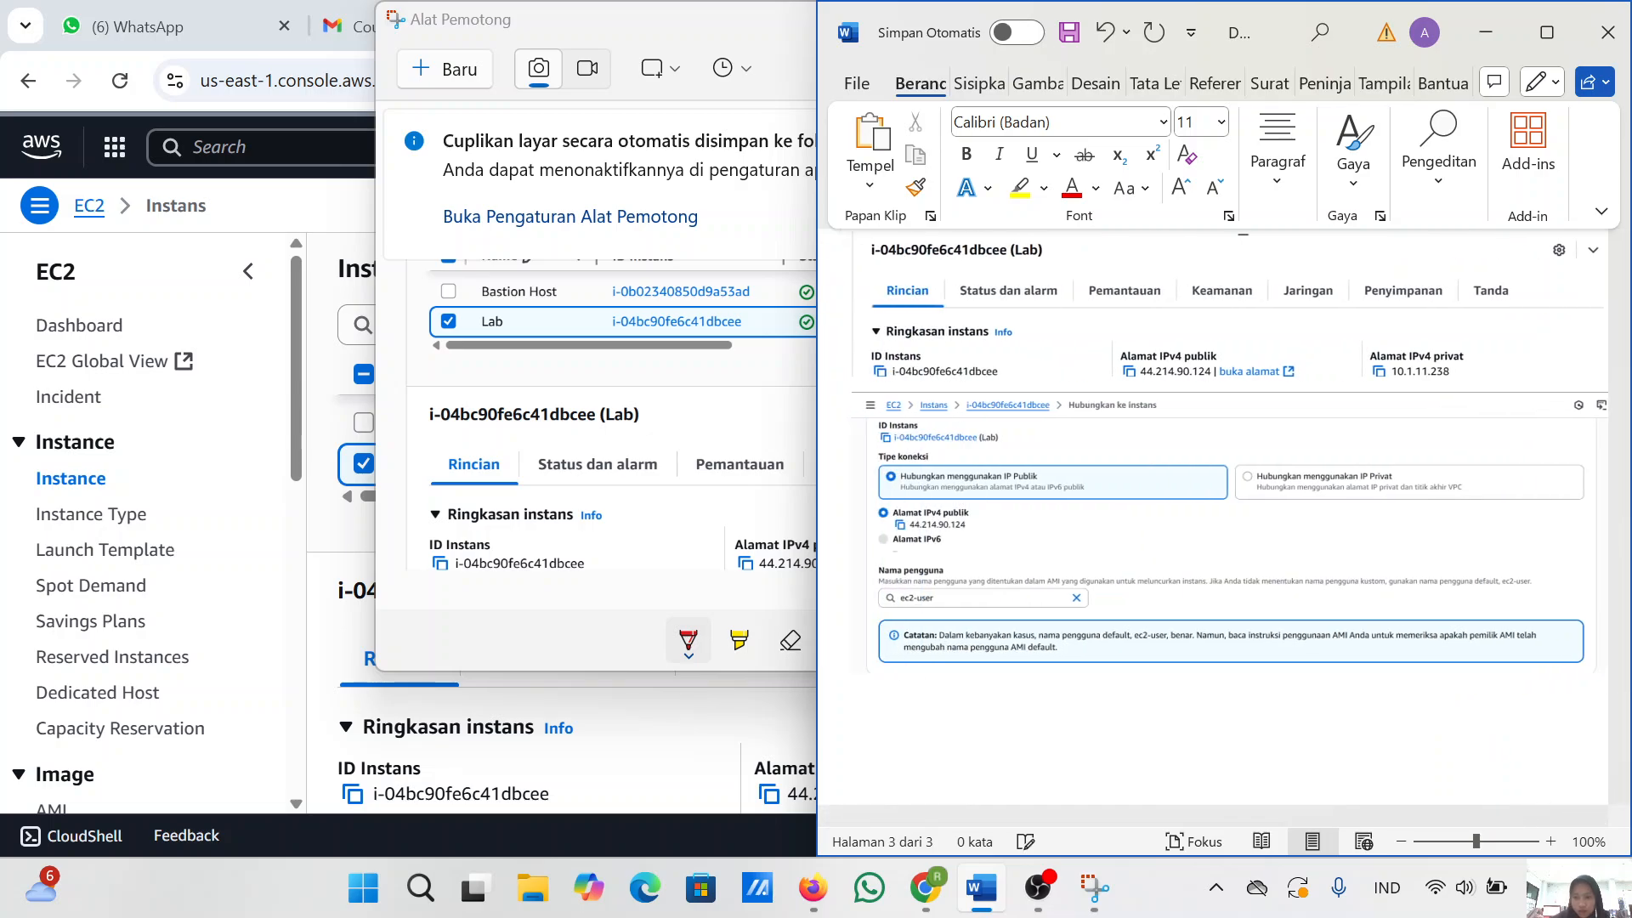
pyautogui.click(1488, 27)
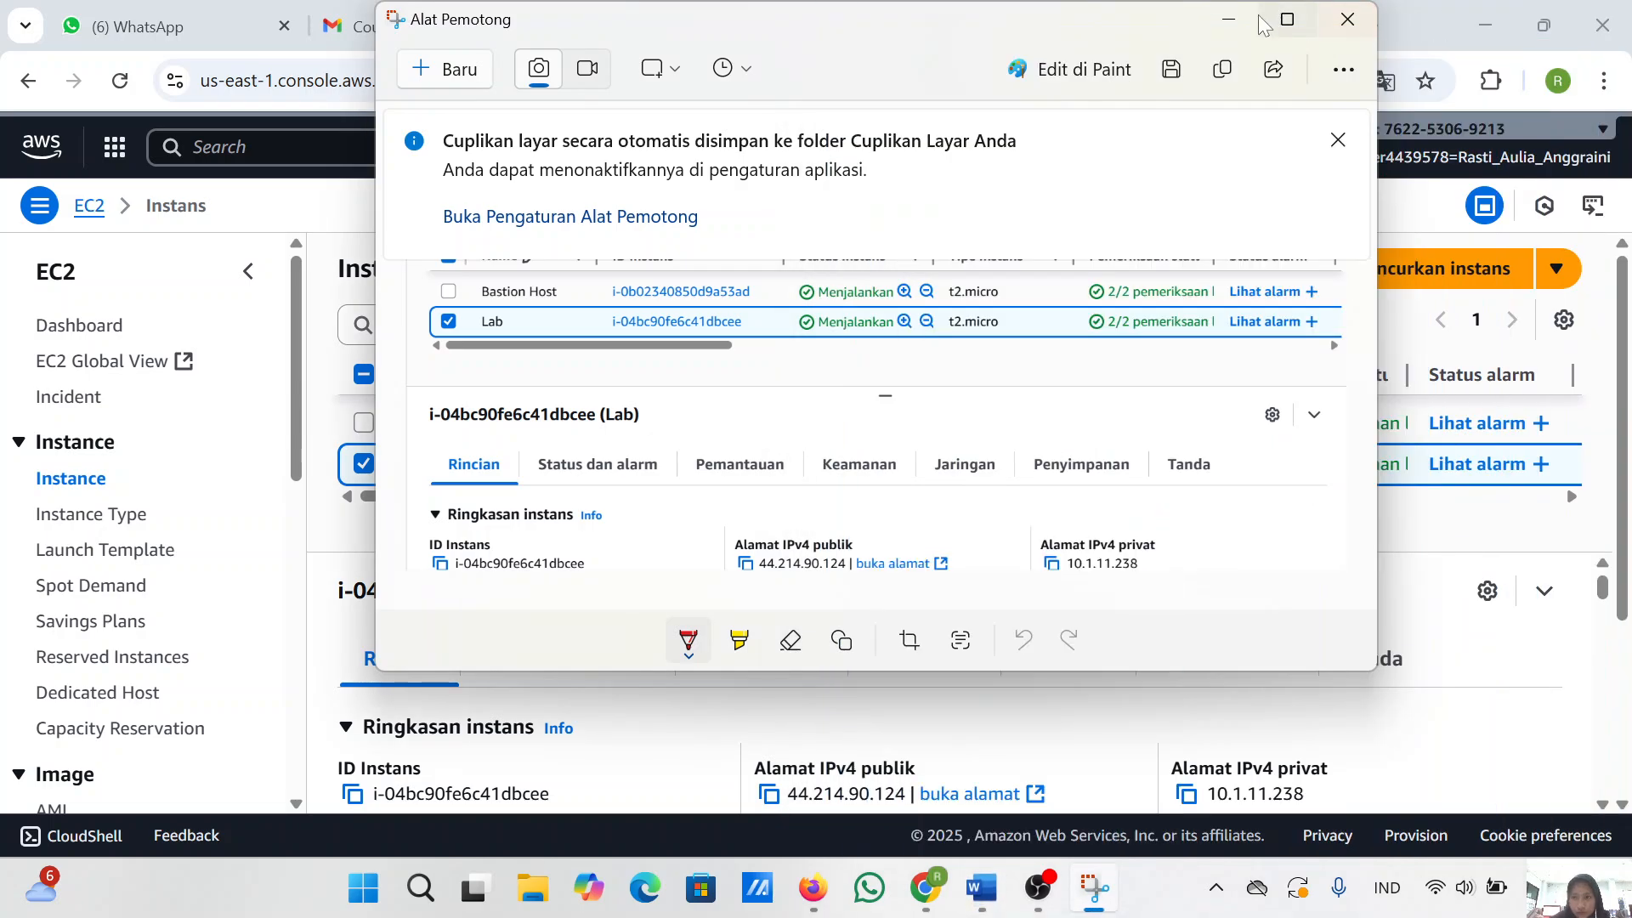
pyautogui.click(1233, 23)
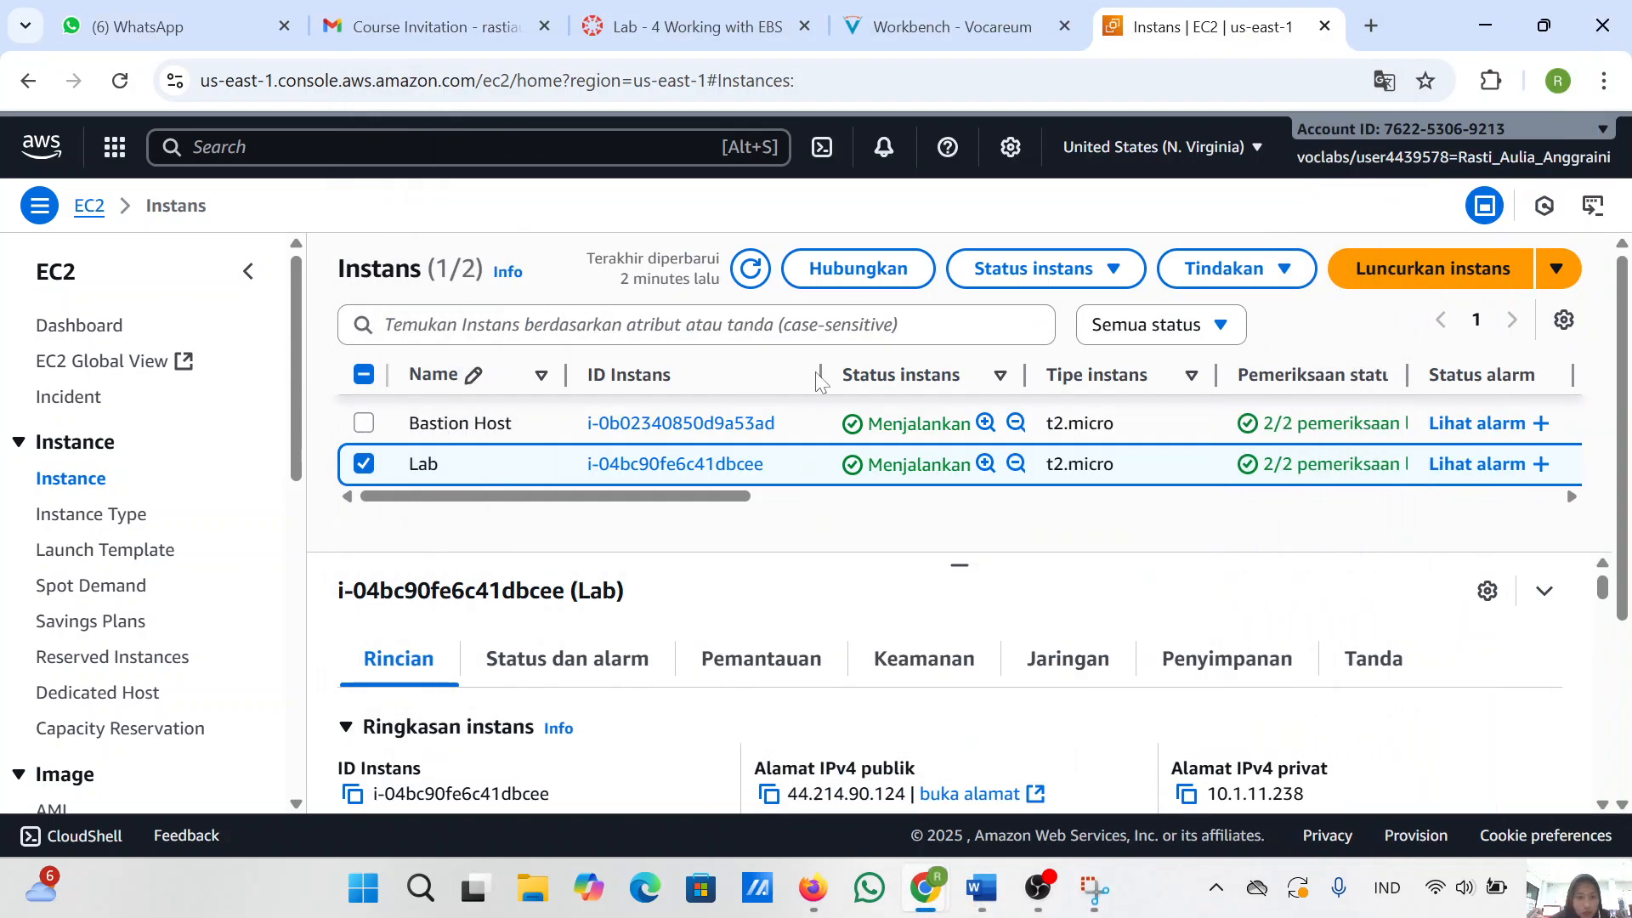
# - Connect to the Lab instance through EC2 Instance Connect, using its public IP and the default user name ec2-user
pyautogui.click(859, 270)
pyautogui.scroll(-2, 965, 466)
pyautogui.scroll(-2, 965, 466)
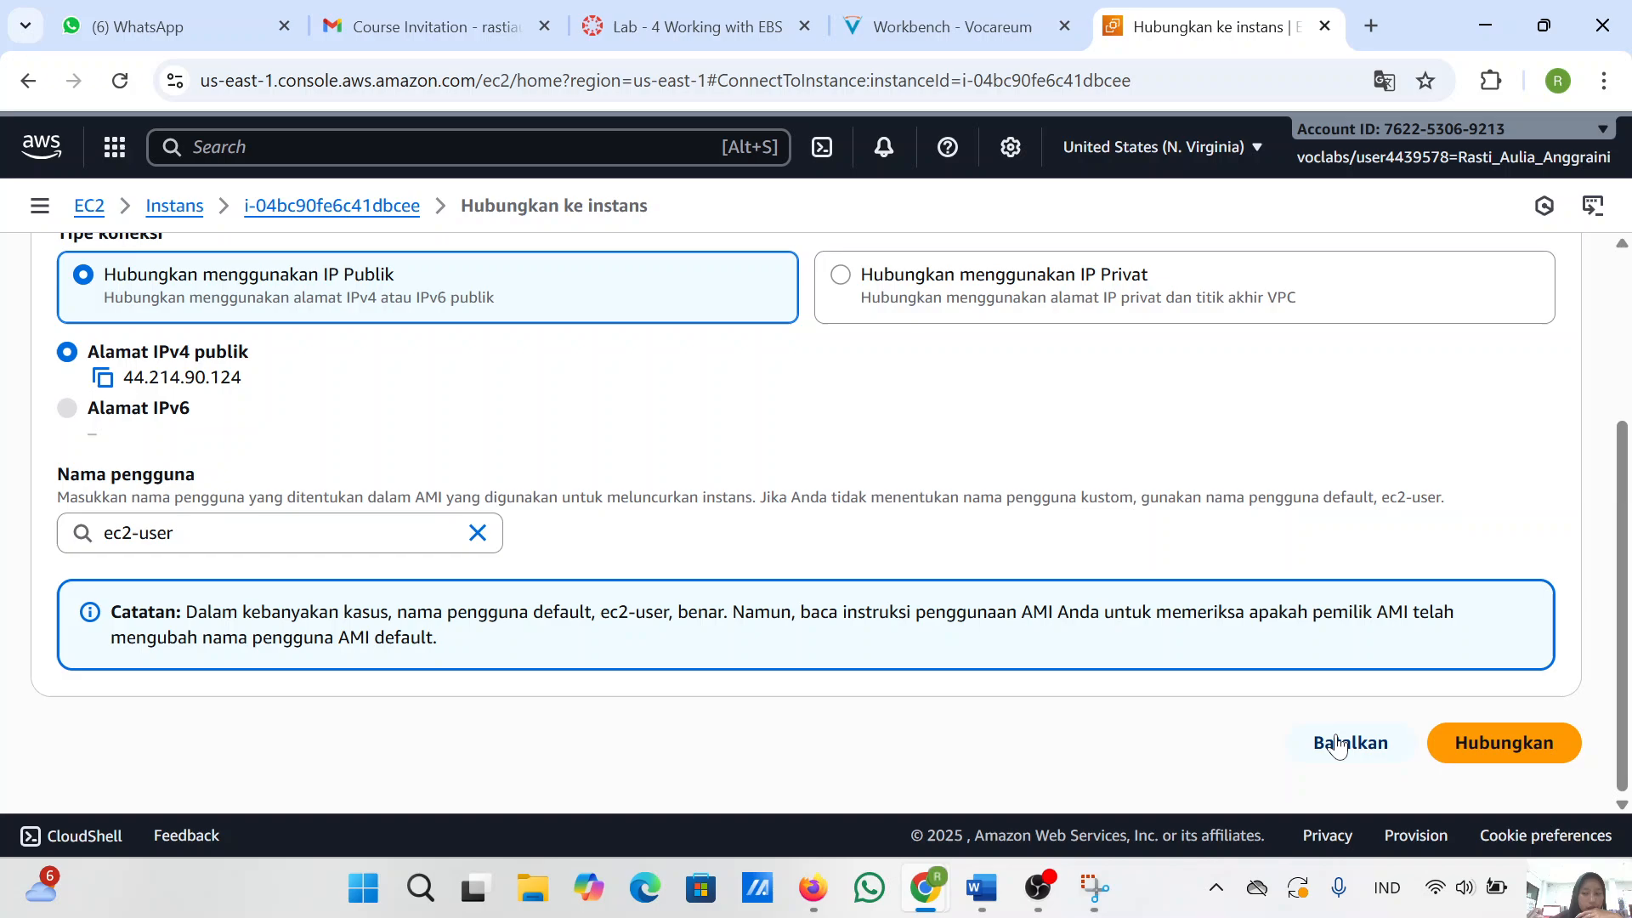
pyautogui.click(1489, 743)
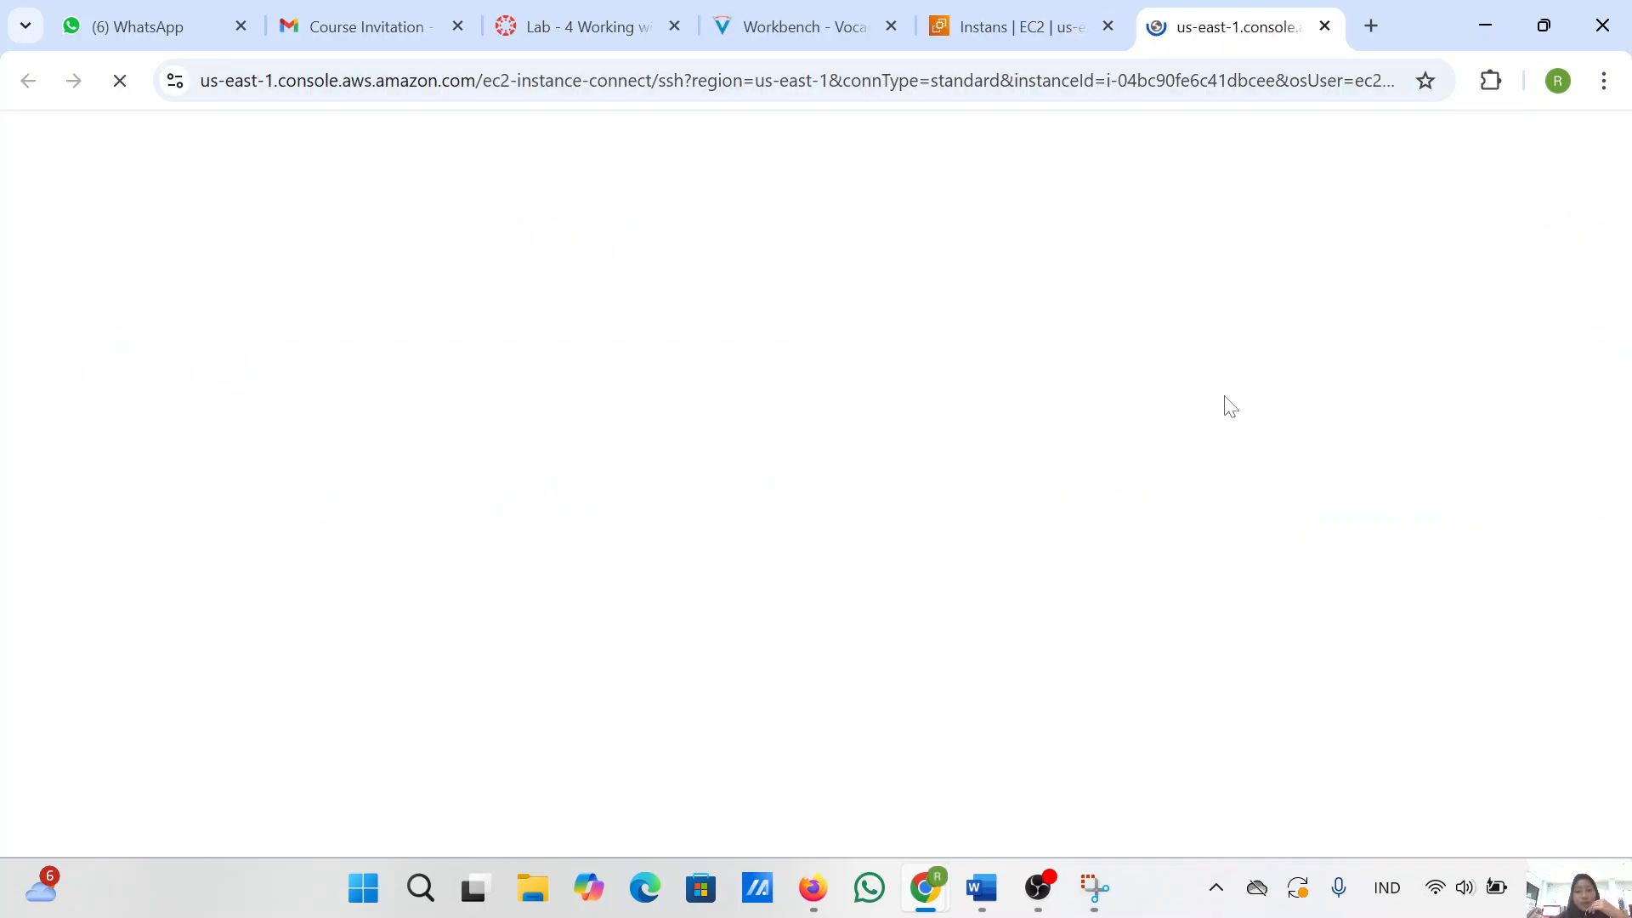
# - Read the Task 4 introduction and step 18 in the lab guide on viewing the instance's available storage
pyautogui.click(792, 18)
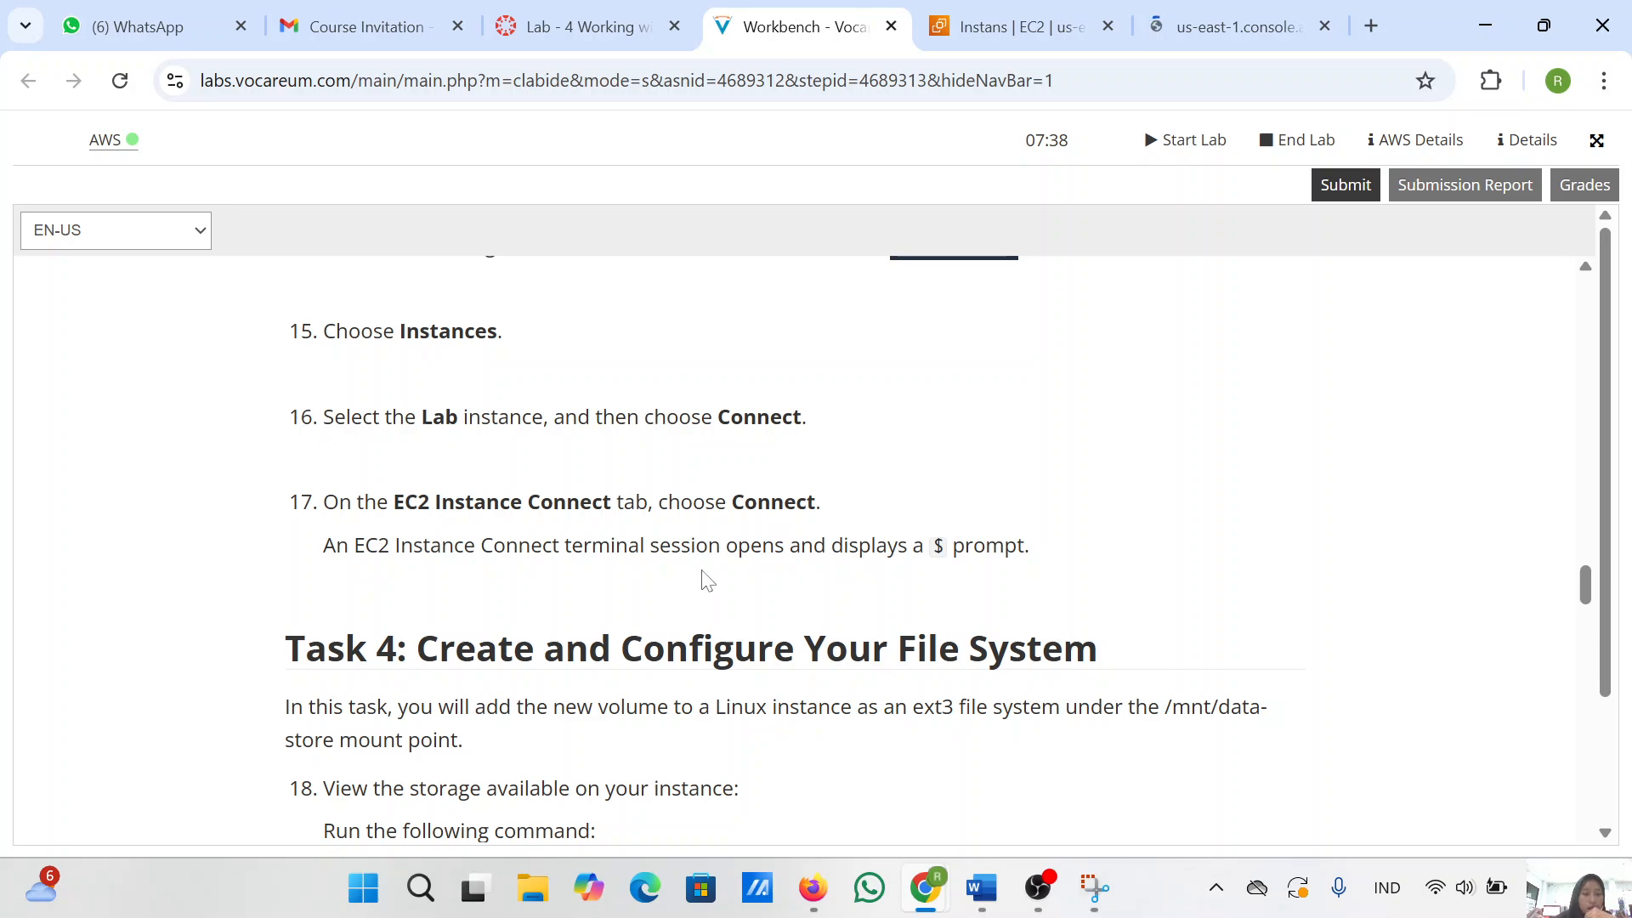
pyautogui.scroll(-3, 704, 578)
pyautogui.scroll(1, 703, 581)
pyautogui.scroll(-1, 704, 580)
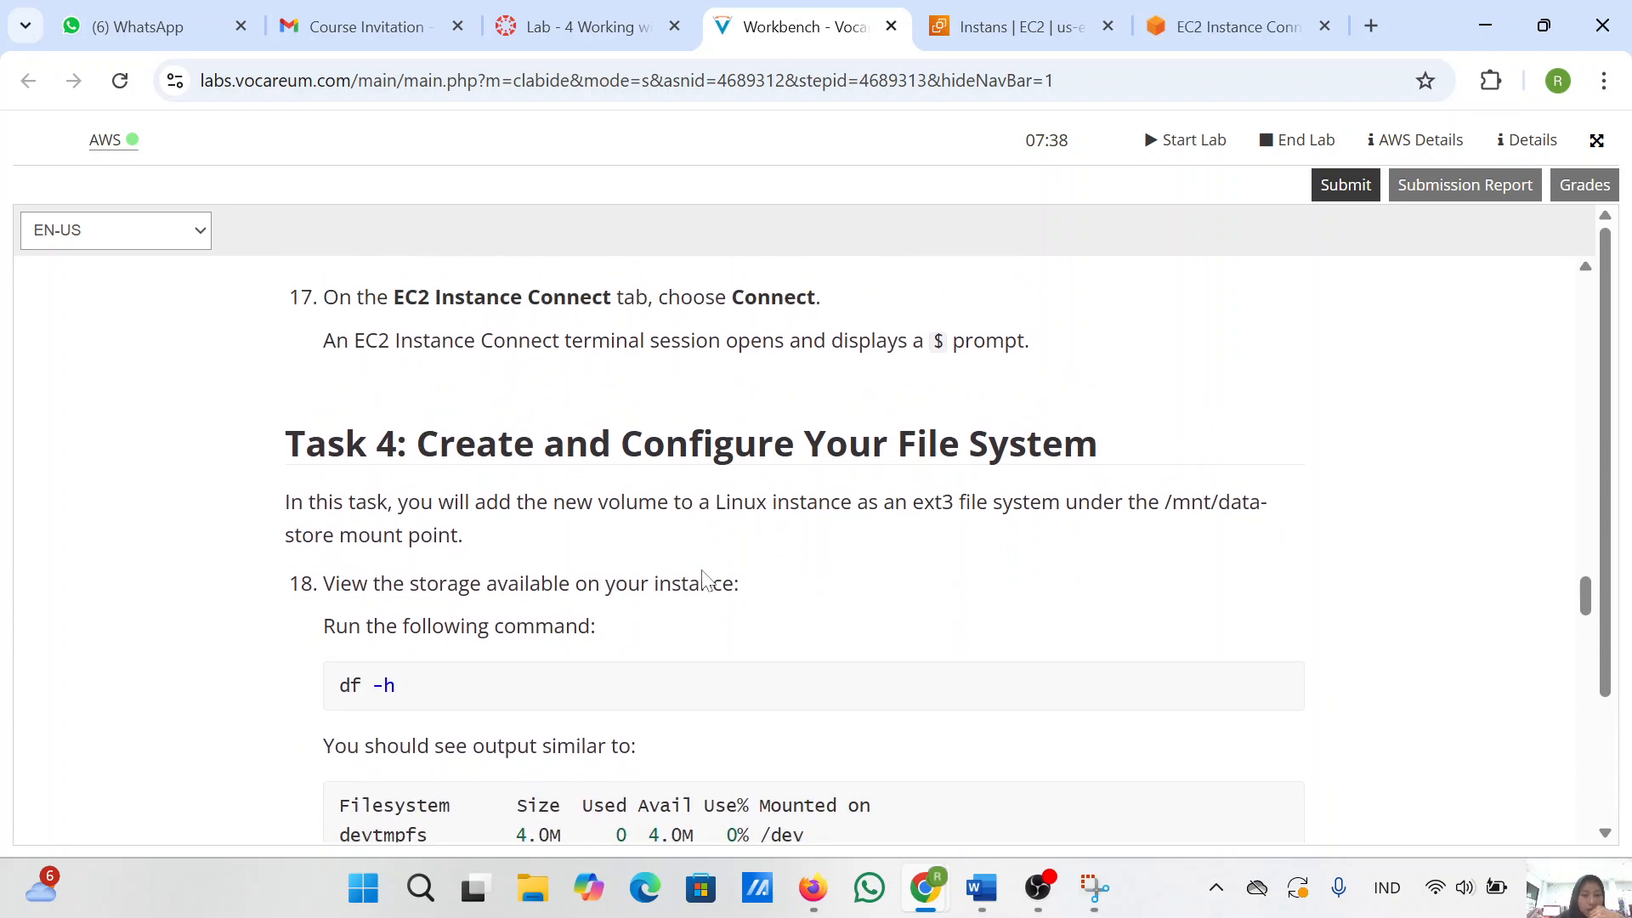
pyautogui.scroll(-1, 705, 581)
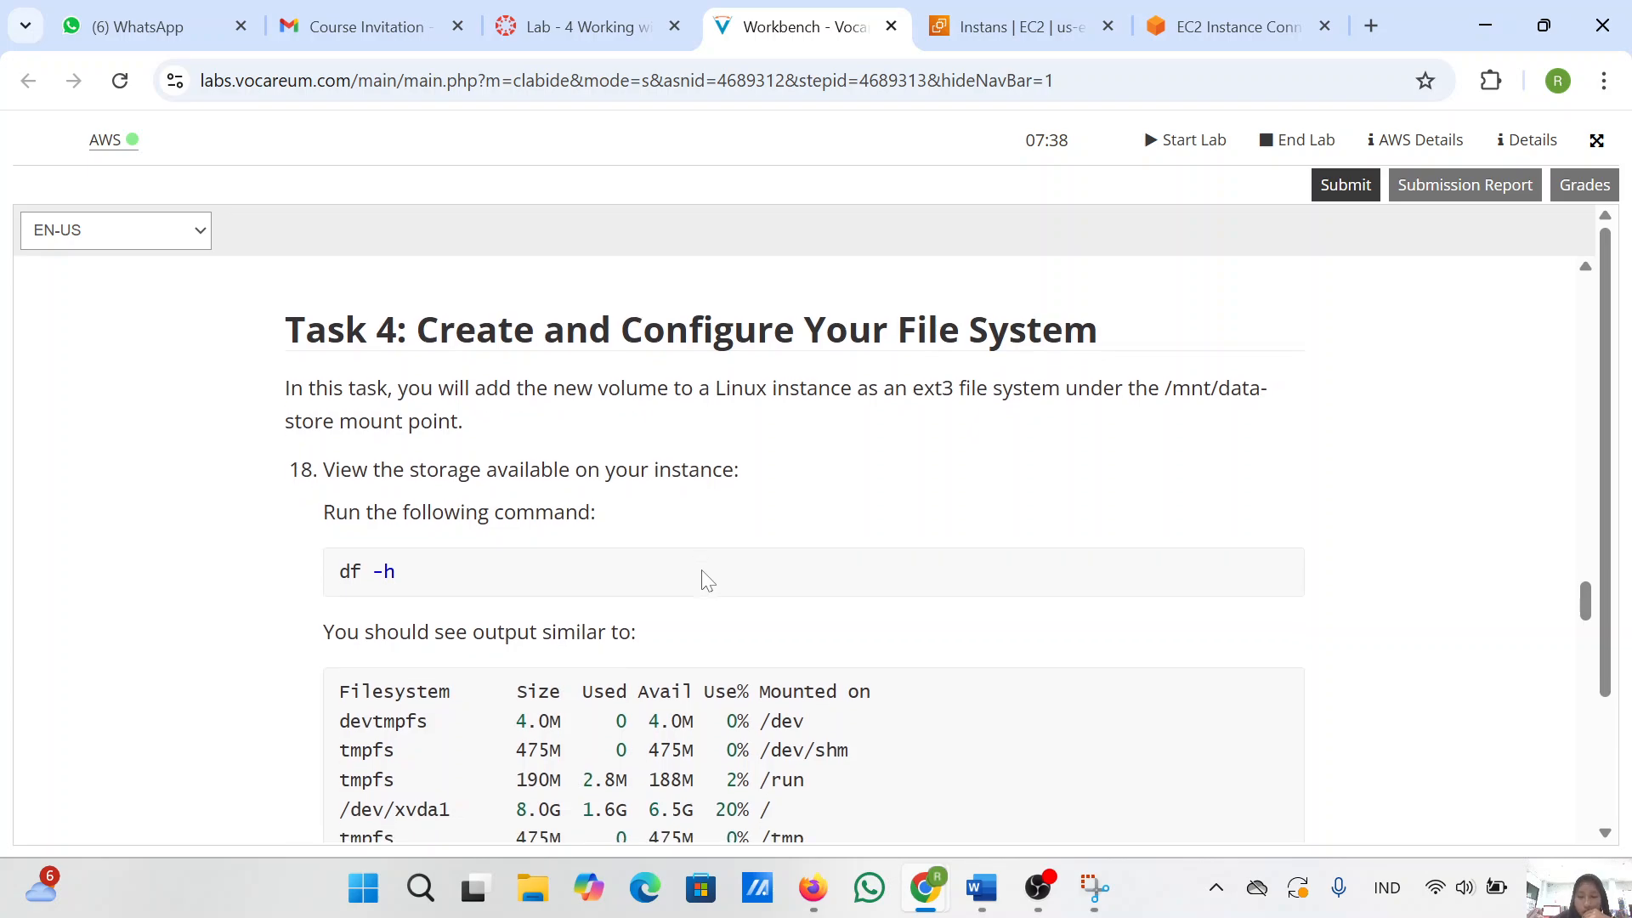
# - Follow step 18 of the lab guide by running df -h in the Lab instance's terminal to view its available storage
pyautogui.scroll(-2, 706, 580)
pyautogui.scroll(1, 705, 580)
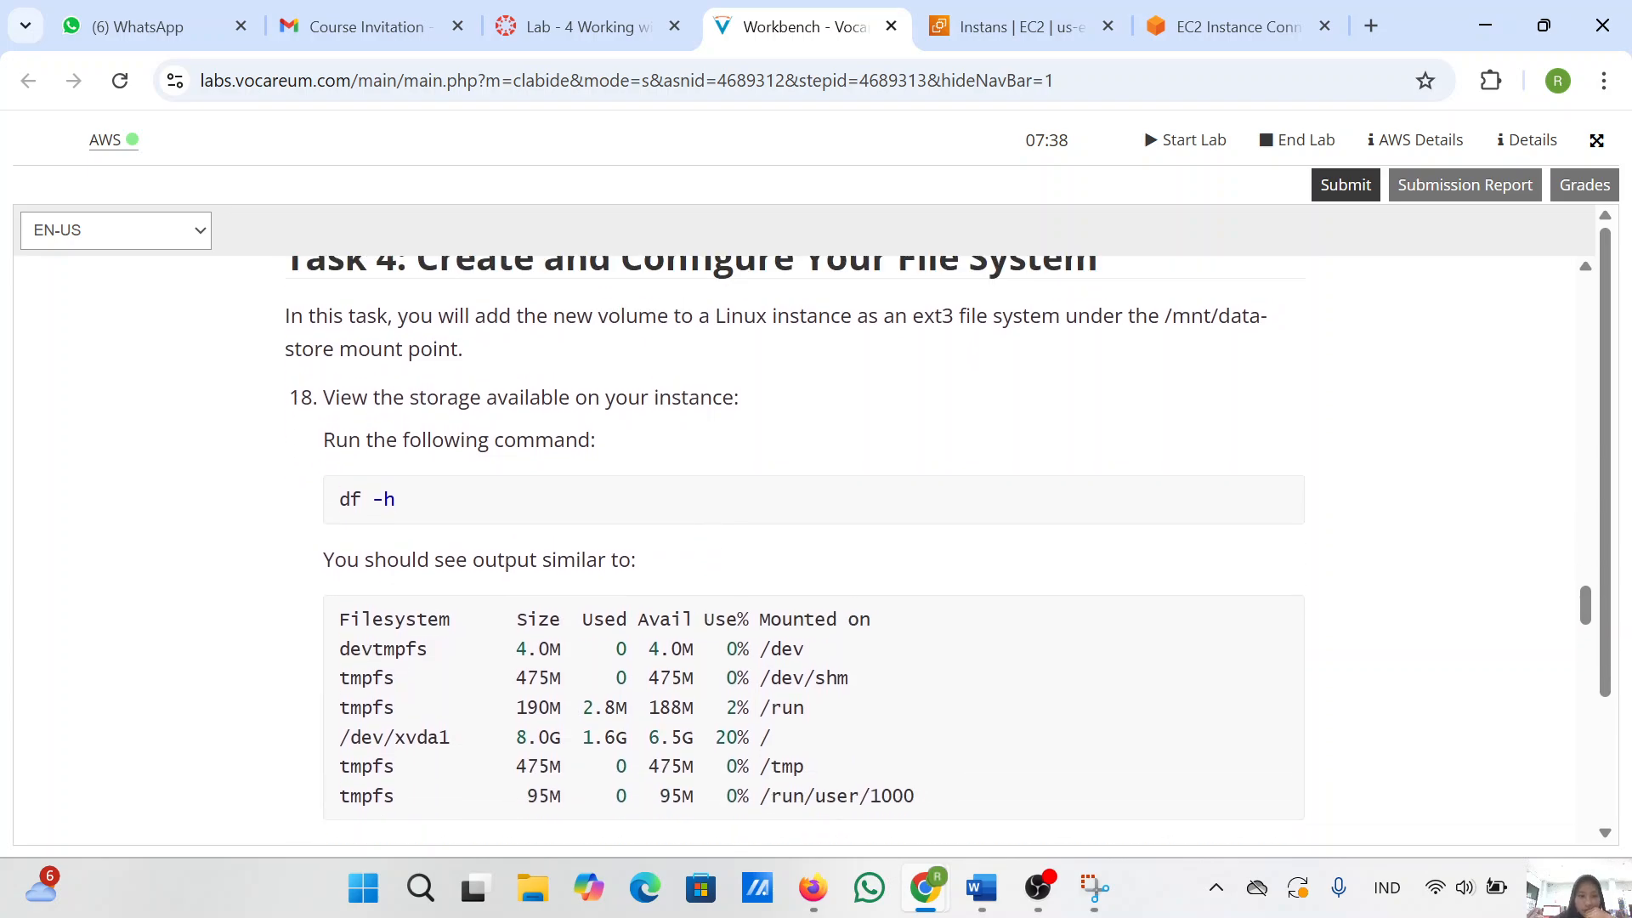
pyautogui.click(1238, 22)
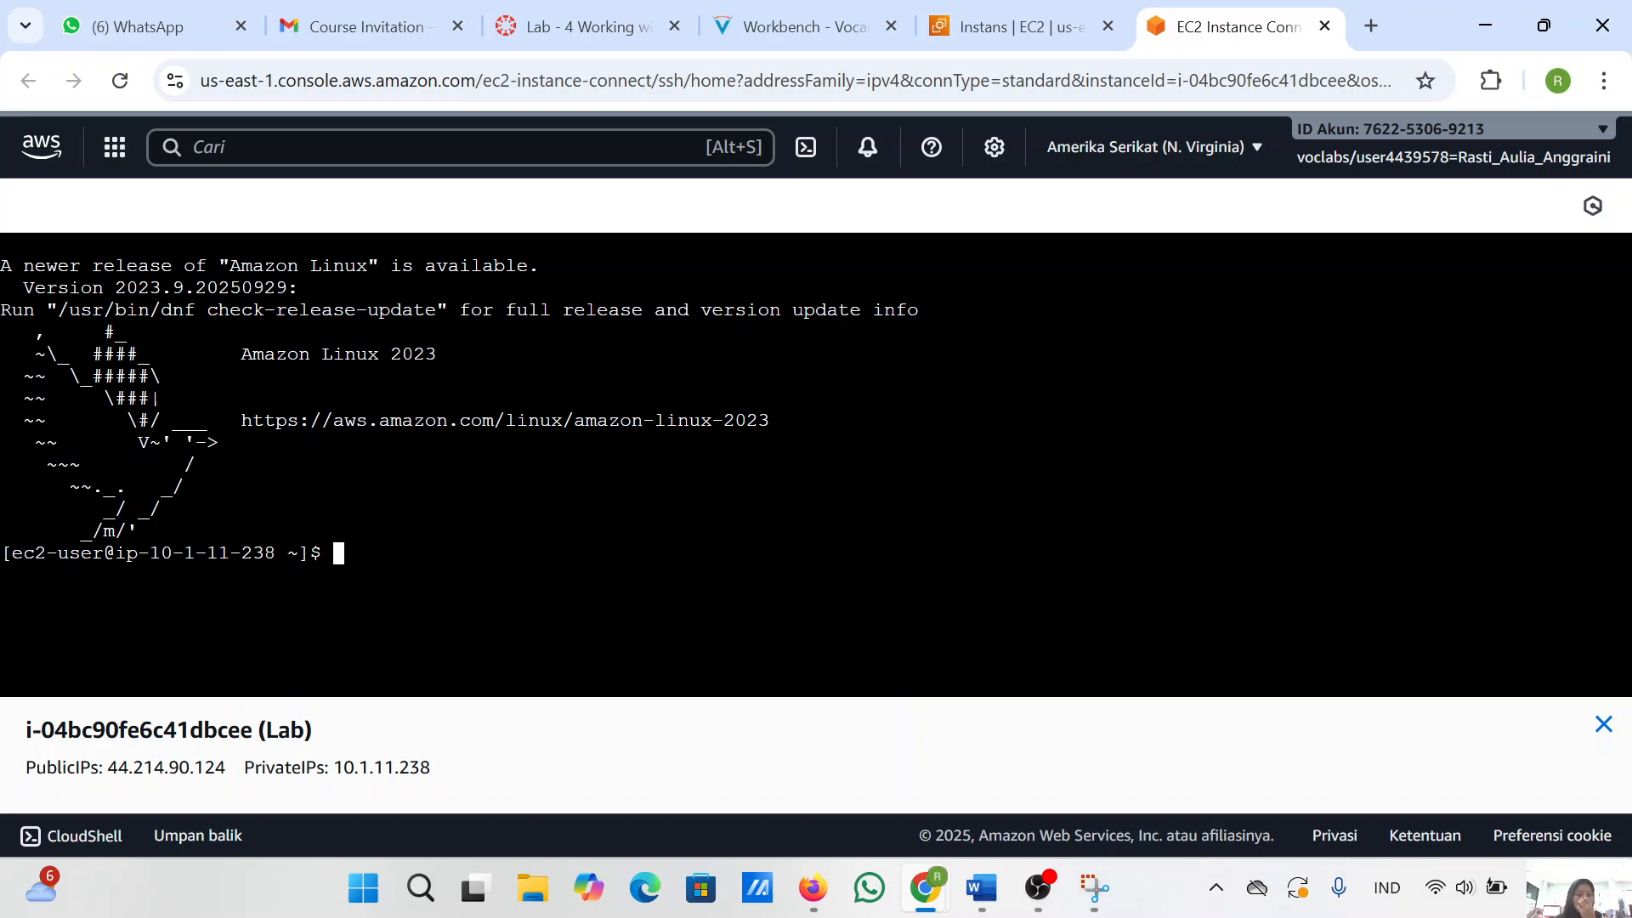
pyautogui.click(767, 34)
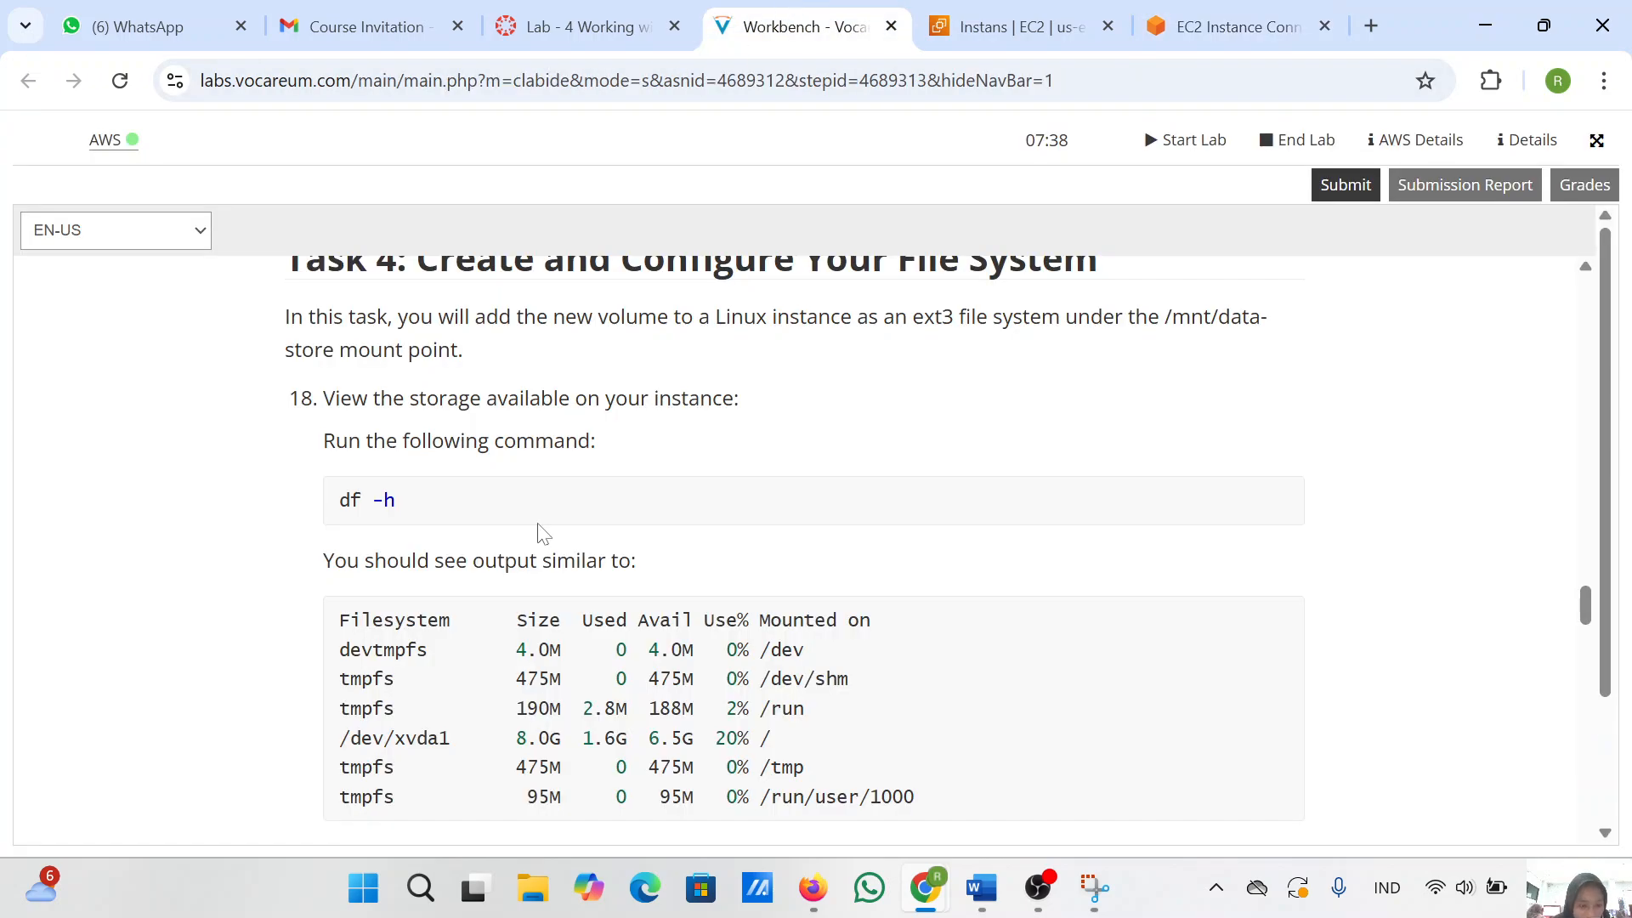
pyautogui.scroll(-1, 542, 533)
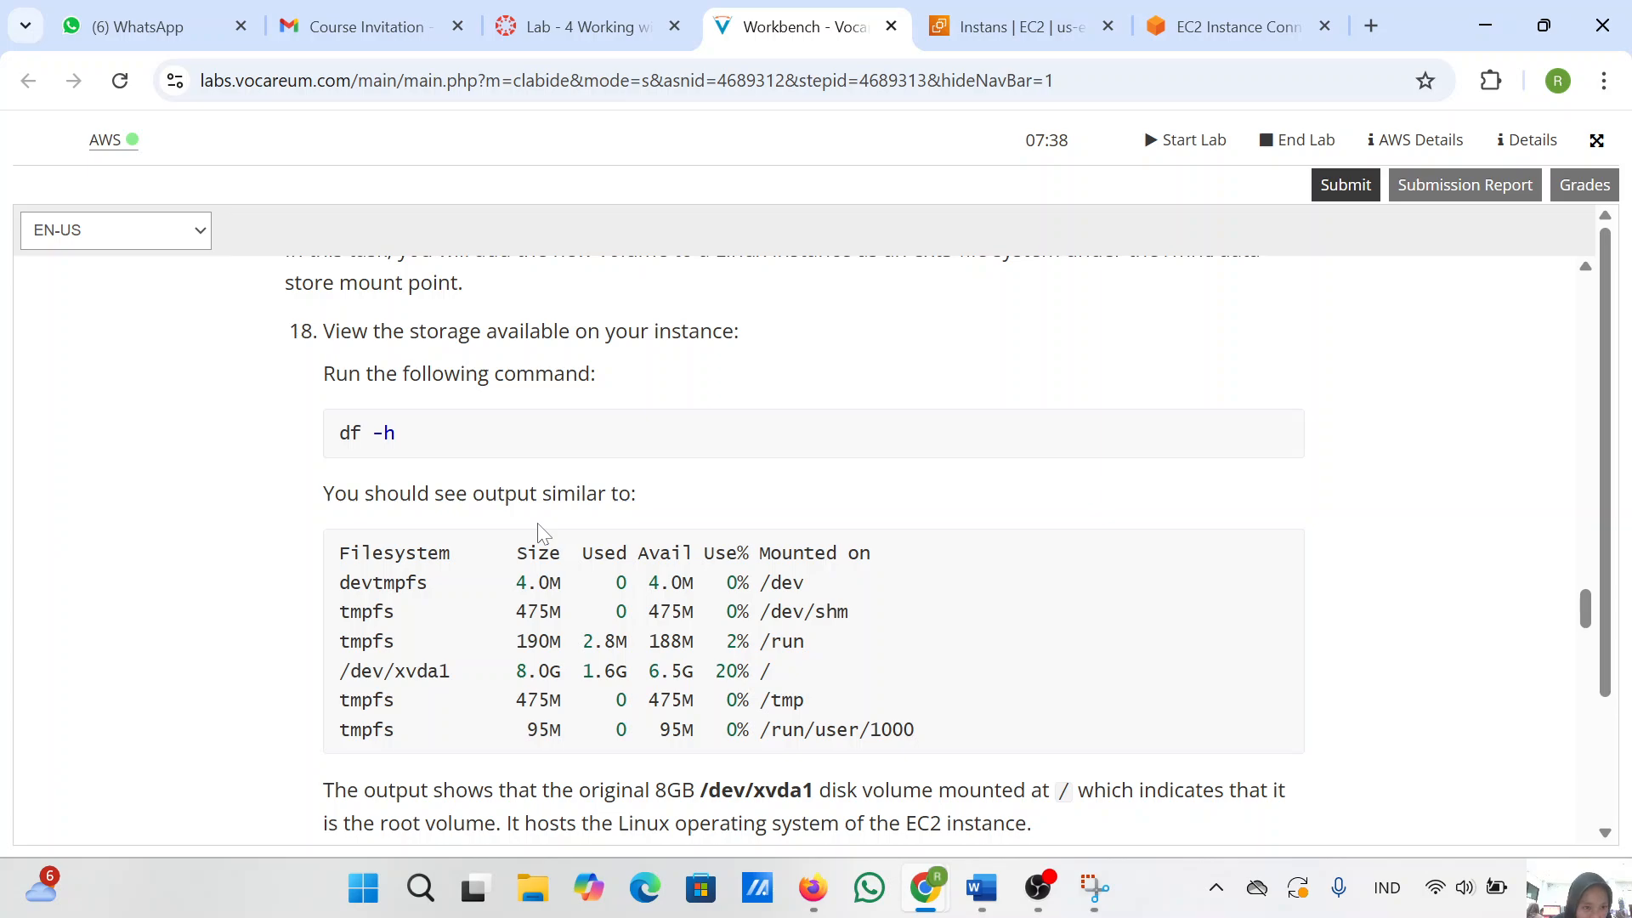
pyautogui.scroll(1, 541, 533)
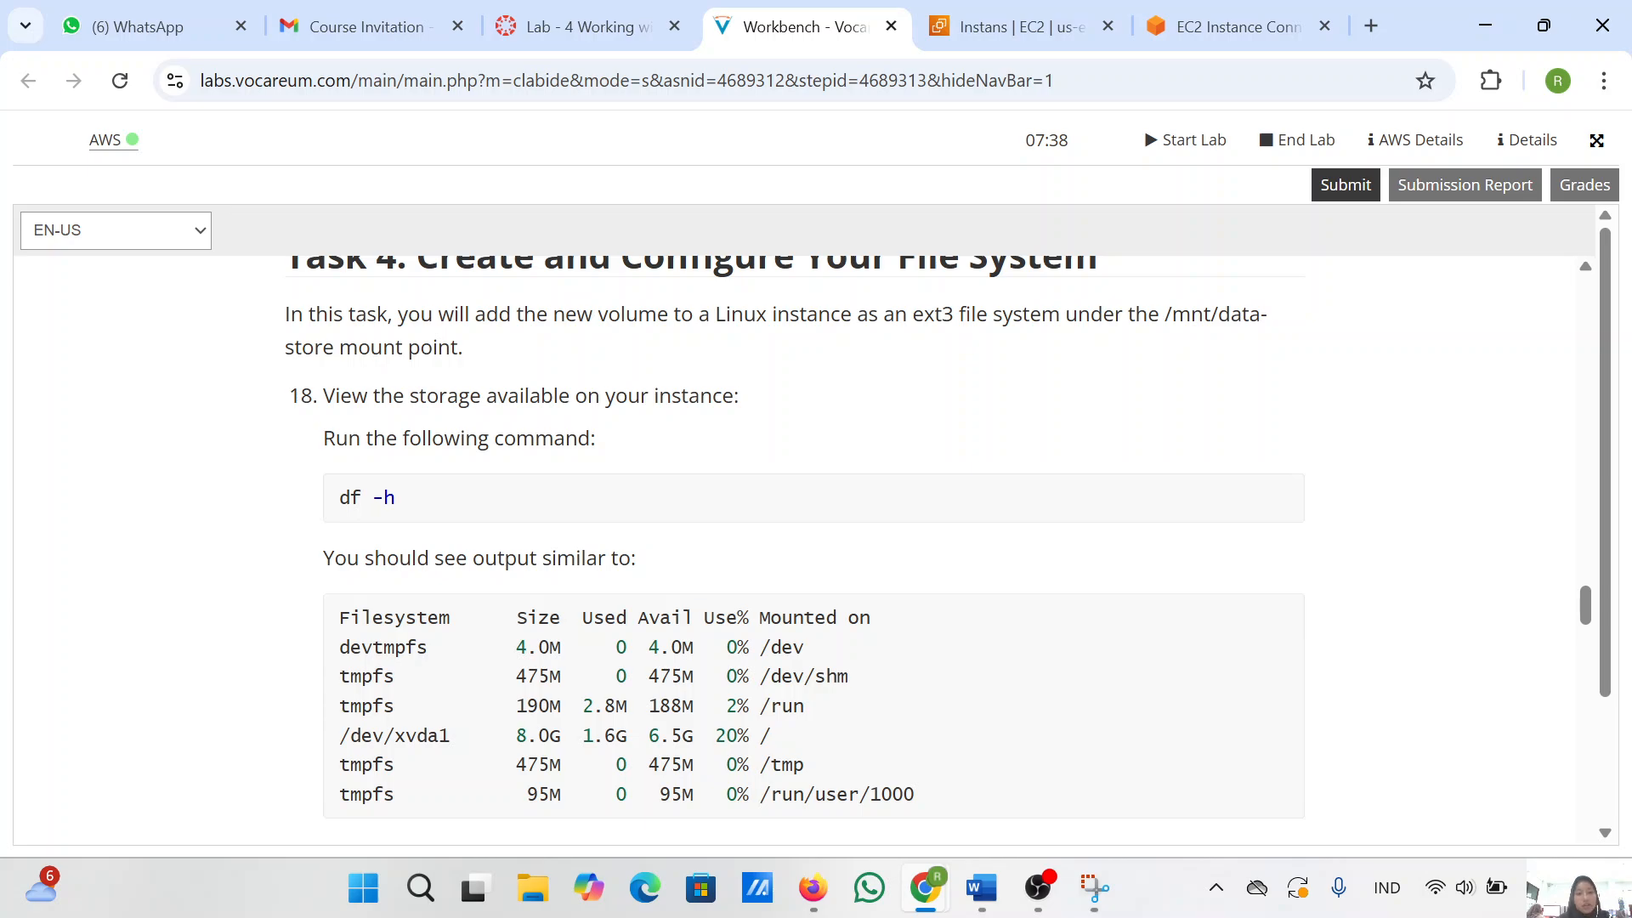
pyautogui.scroll(-1, 938, 541)
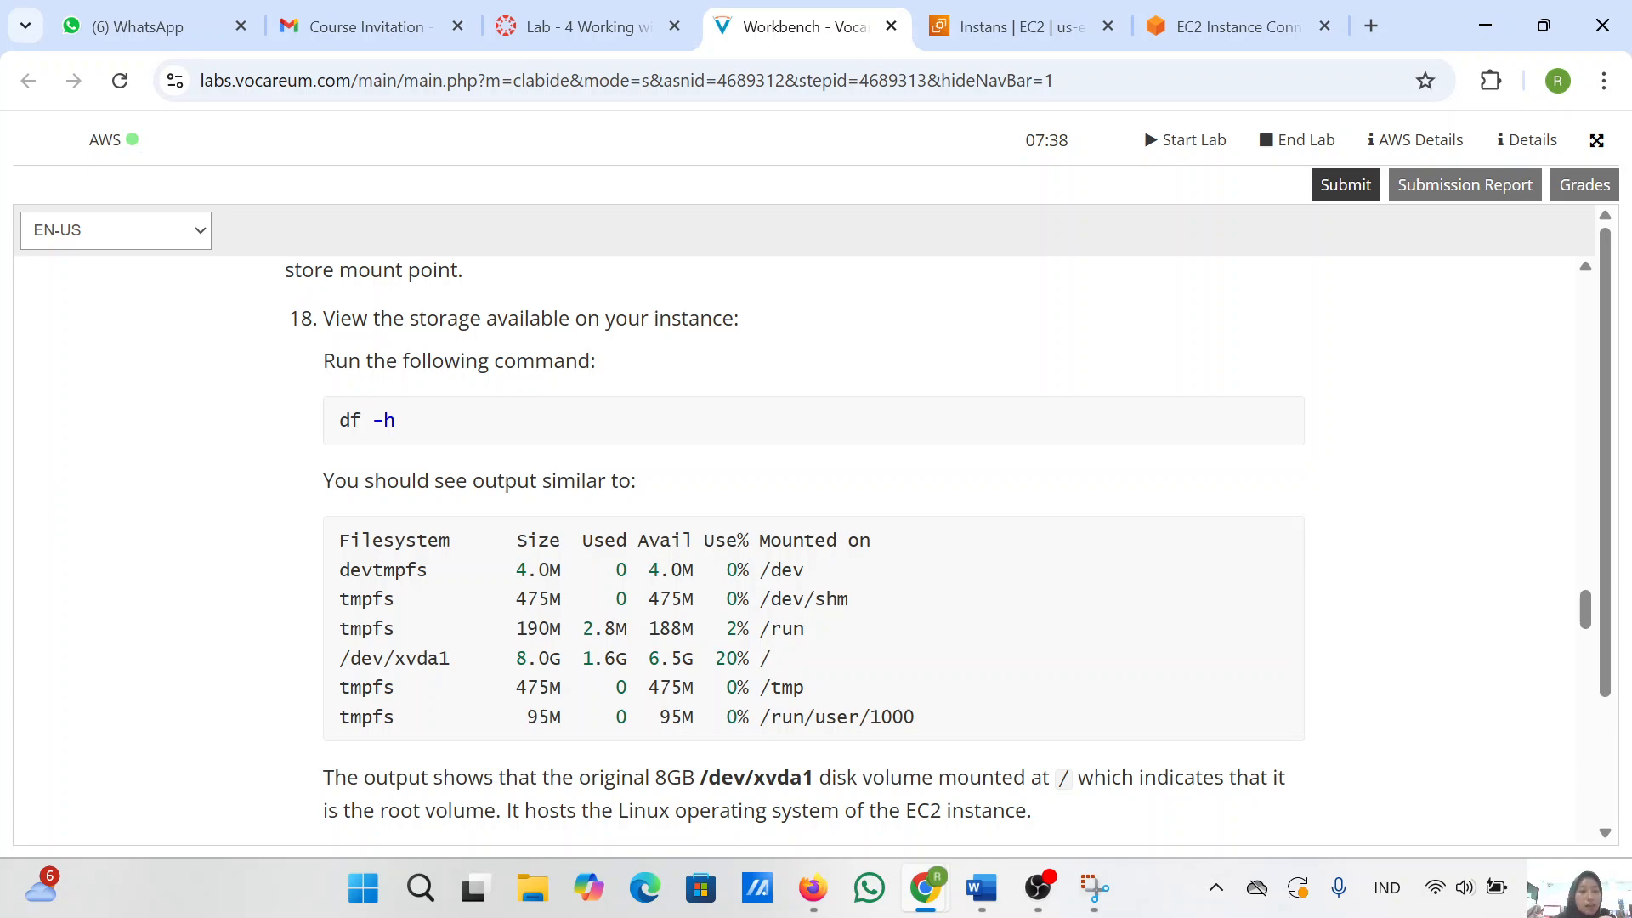
pyautogui.click(1202, 12)
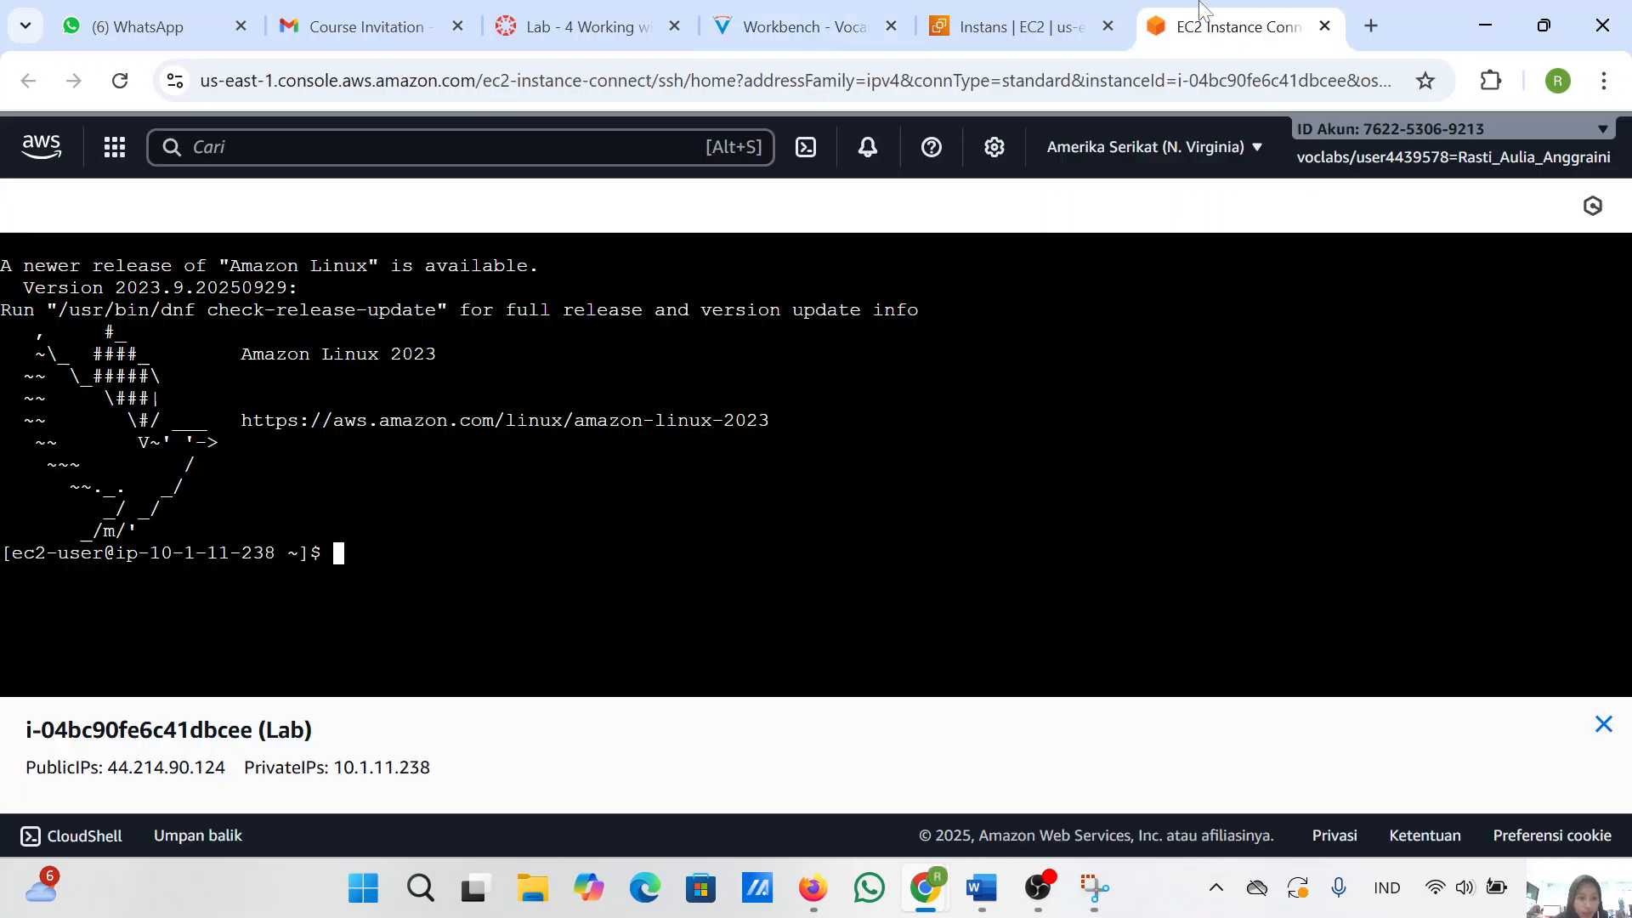
pyautogui.write('df ')
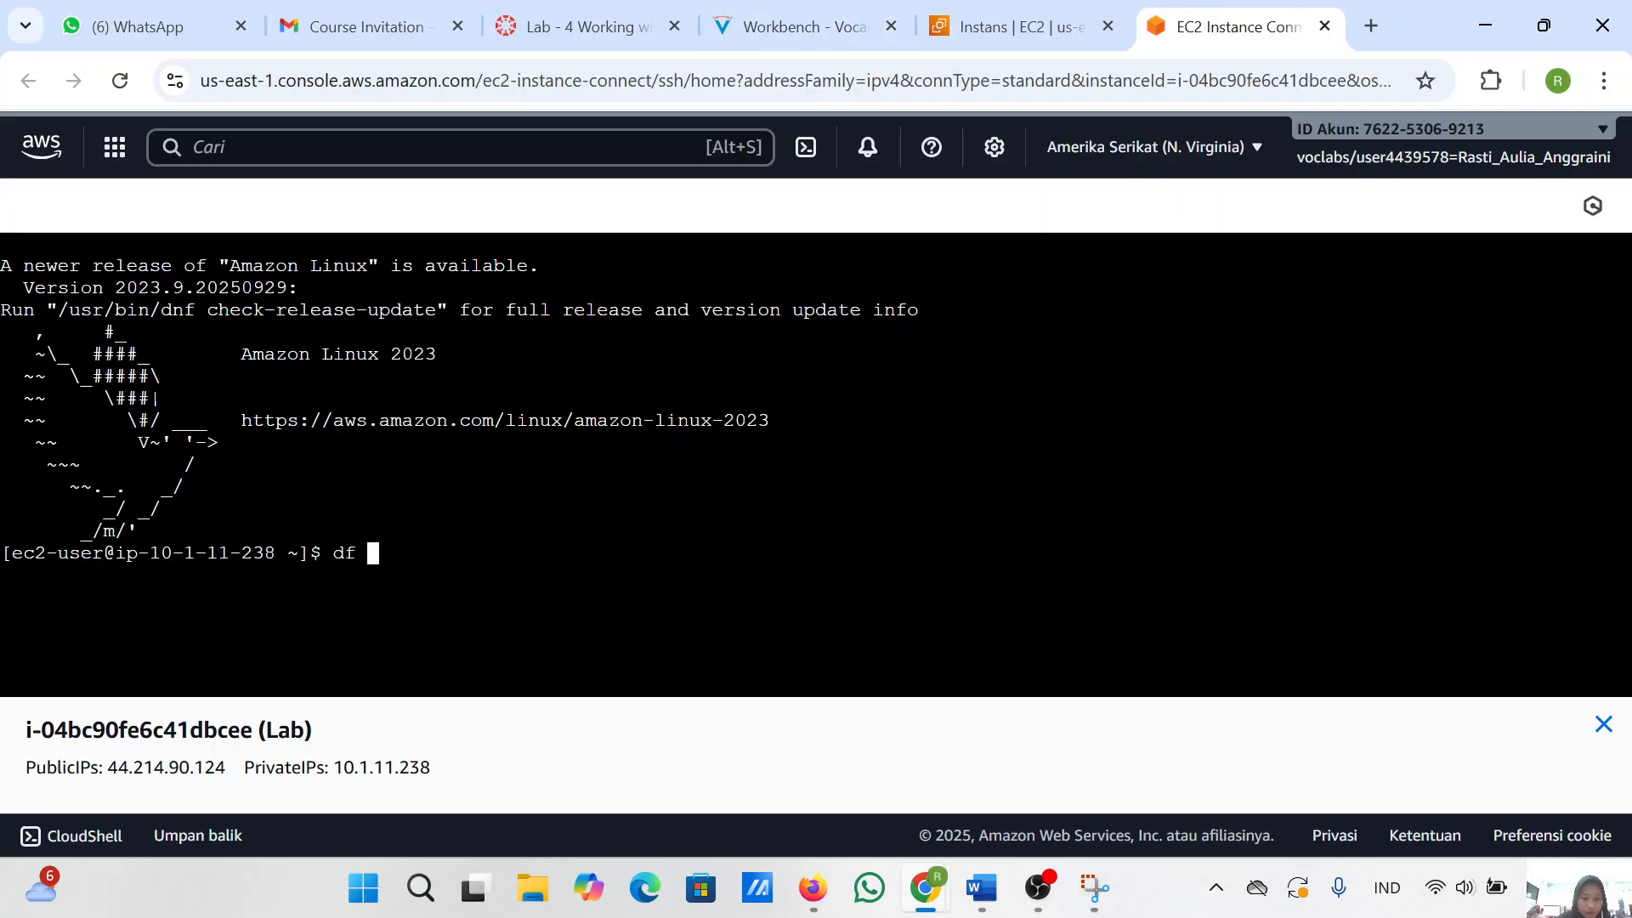
pyautogui.write('-h')
pyautogui.press('Return')
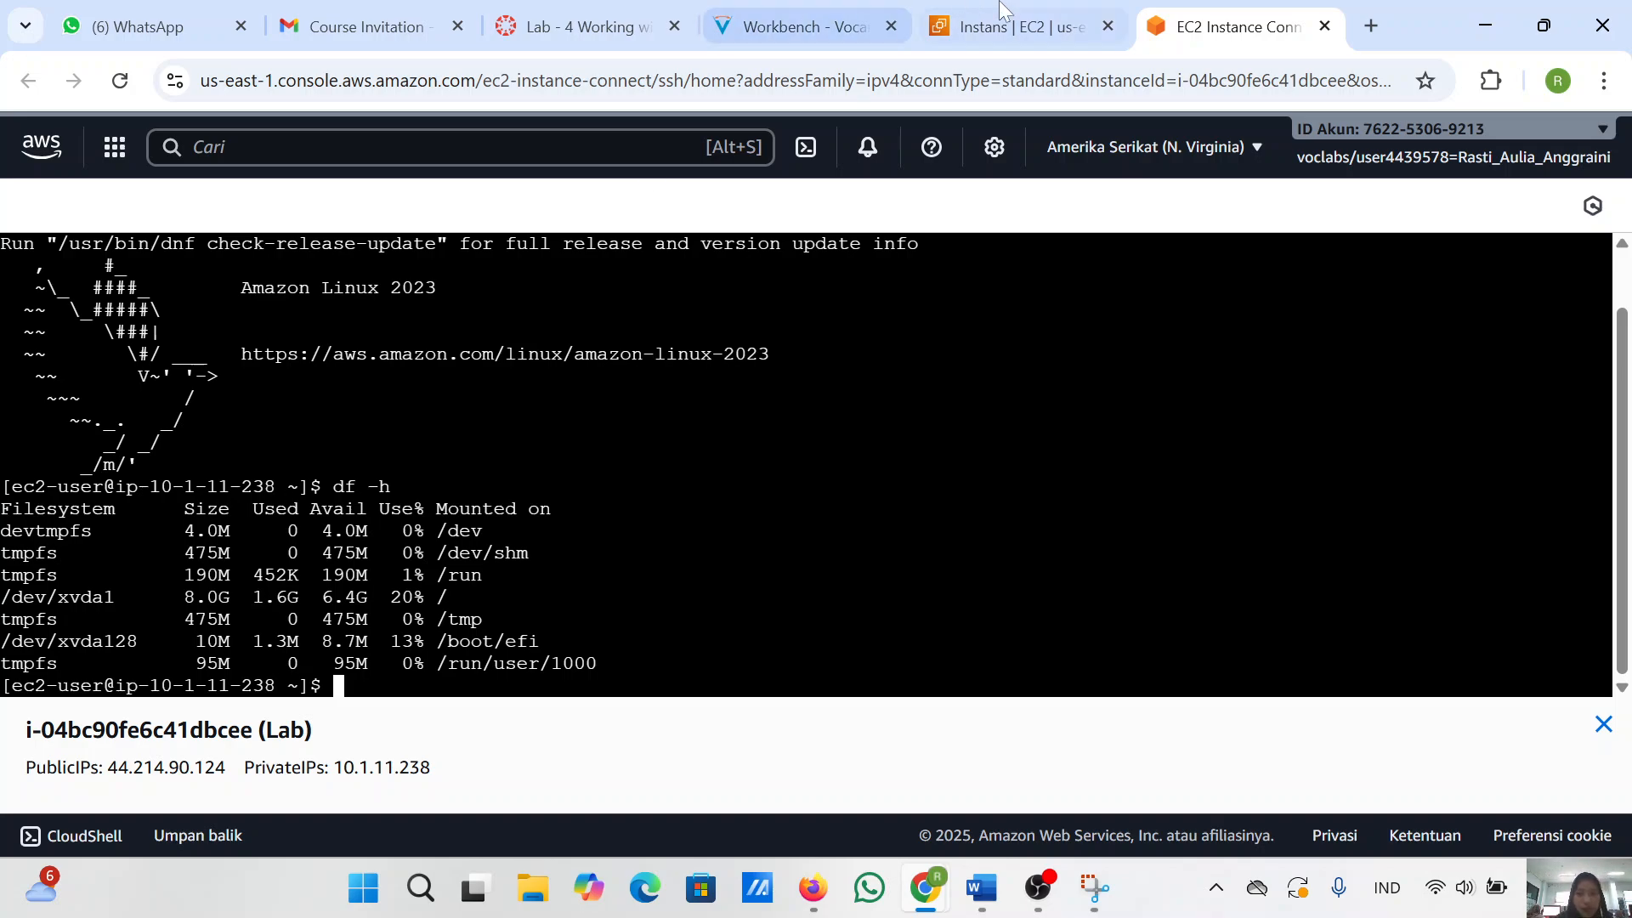
# - Compare the terminal's storage output with the lab guide's explanation, and read steps 19 to 21 on creating and mounting the file system
pyautogui.click(810, 12)
pyautogui.scroll(-3, 816, 511)
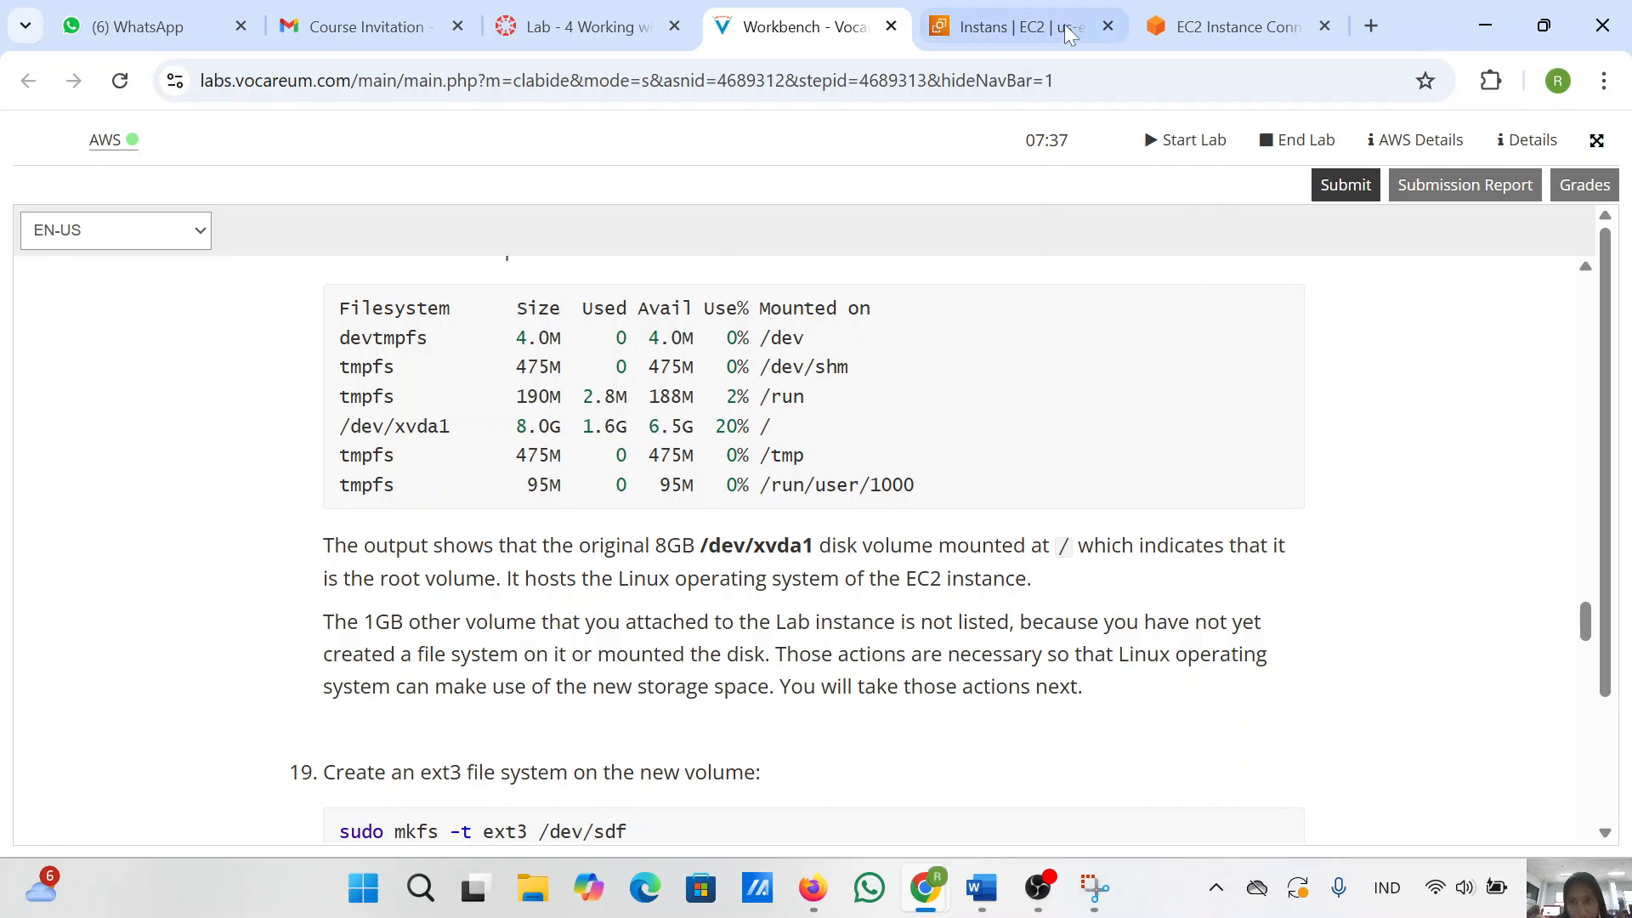
pyautogui.click(1182, 25)
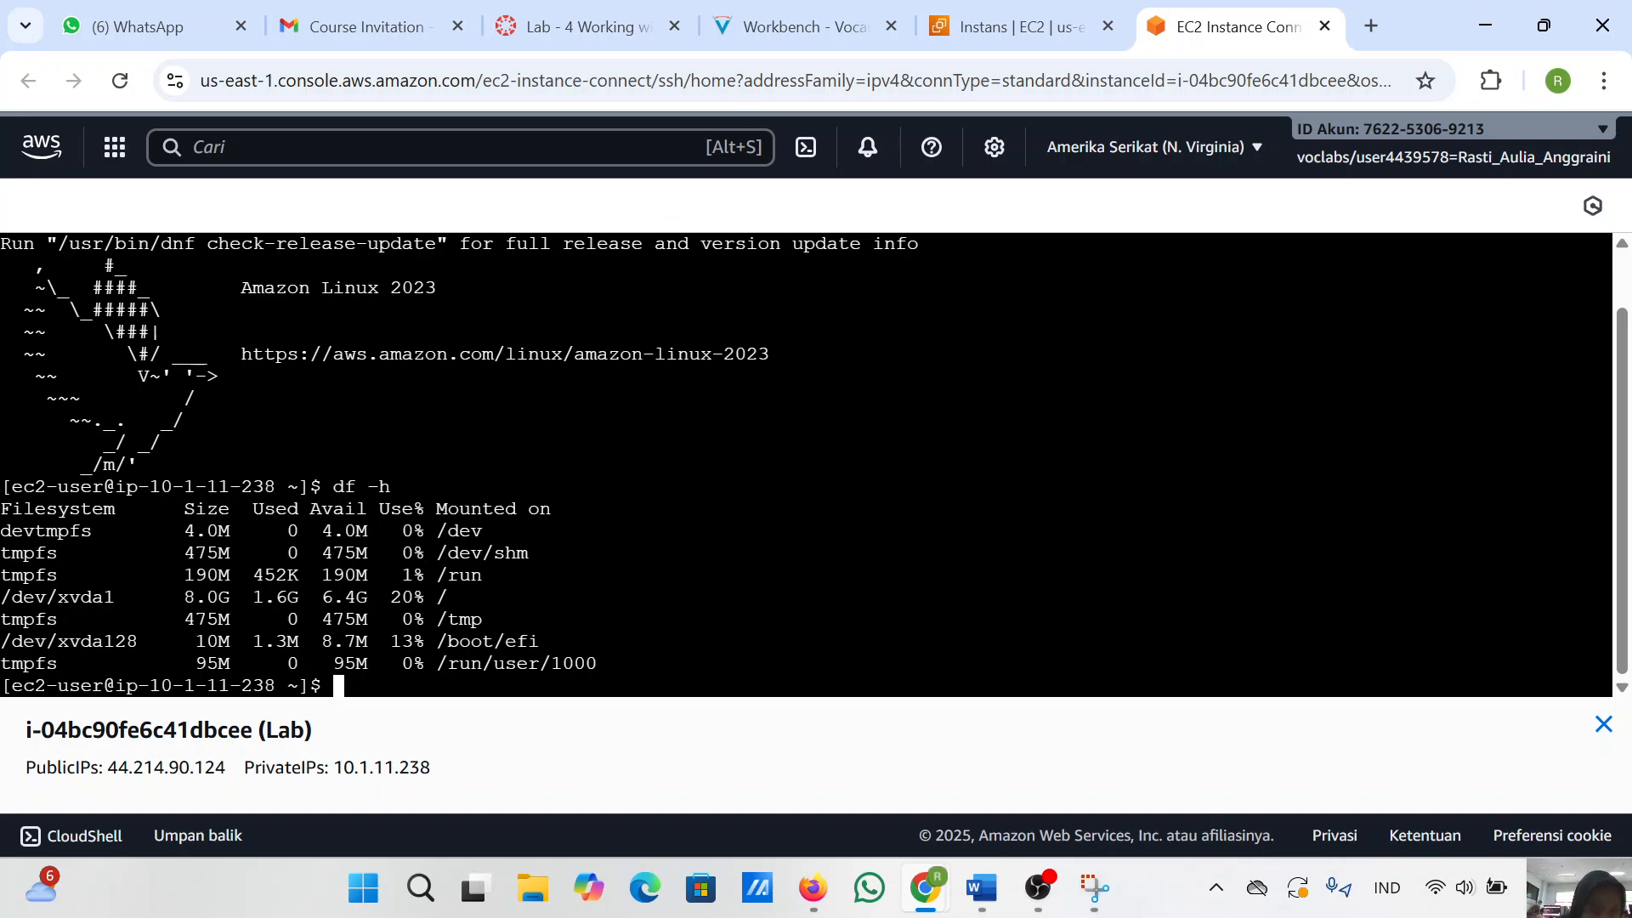
pyautogui.click(829, 17)
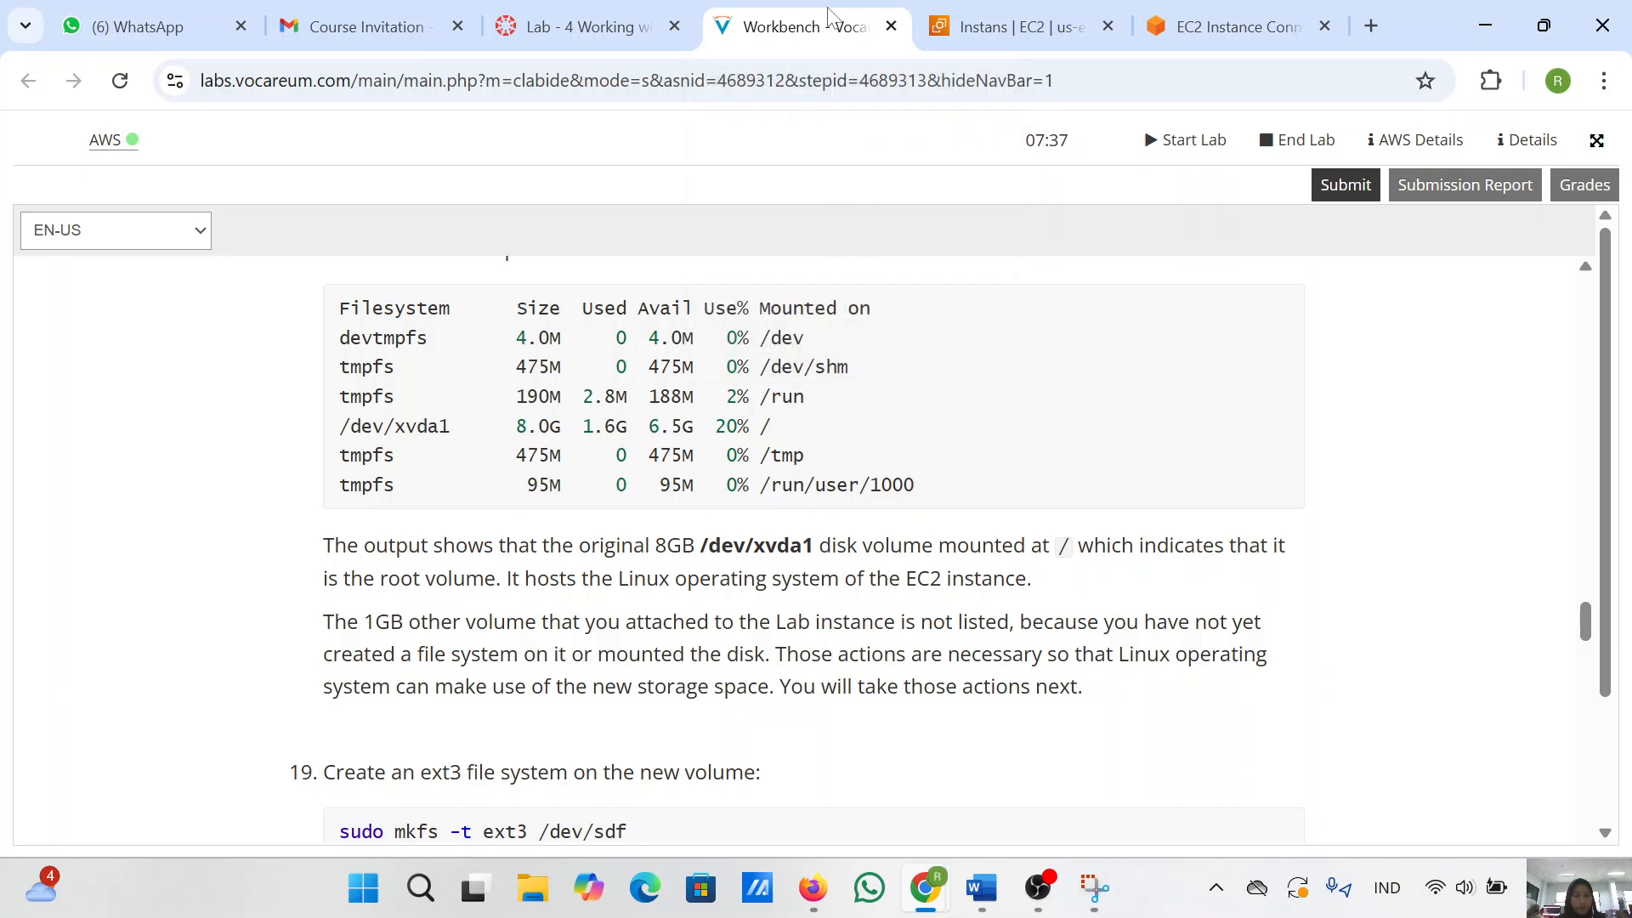
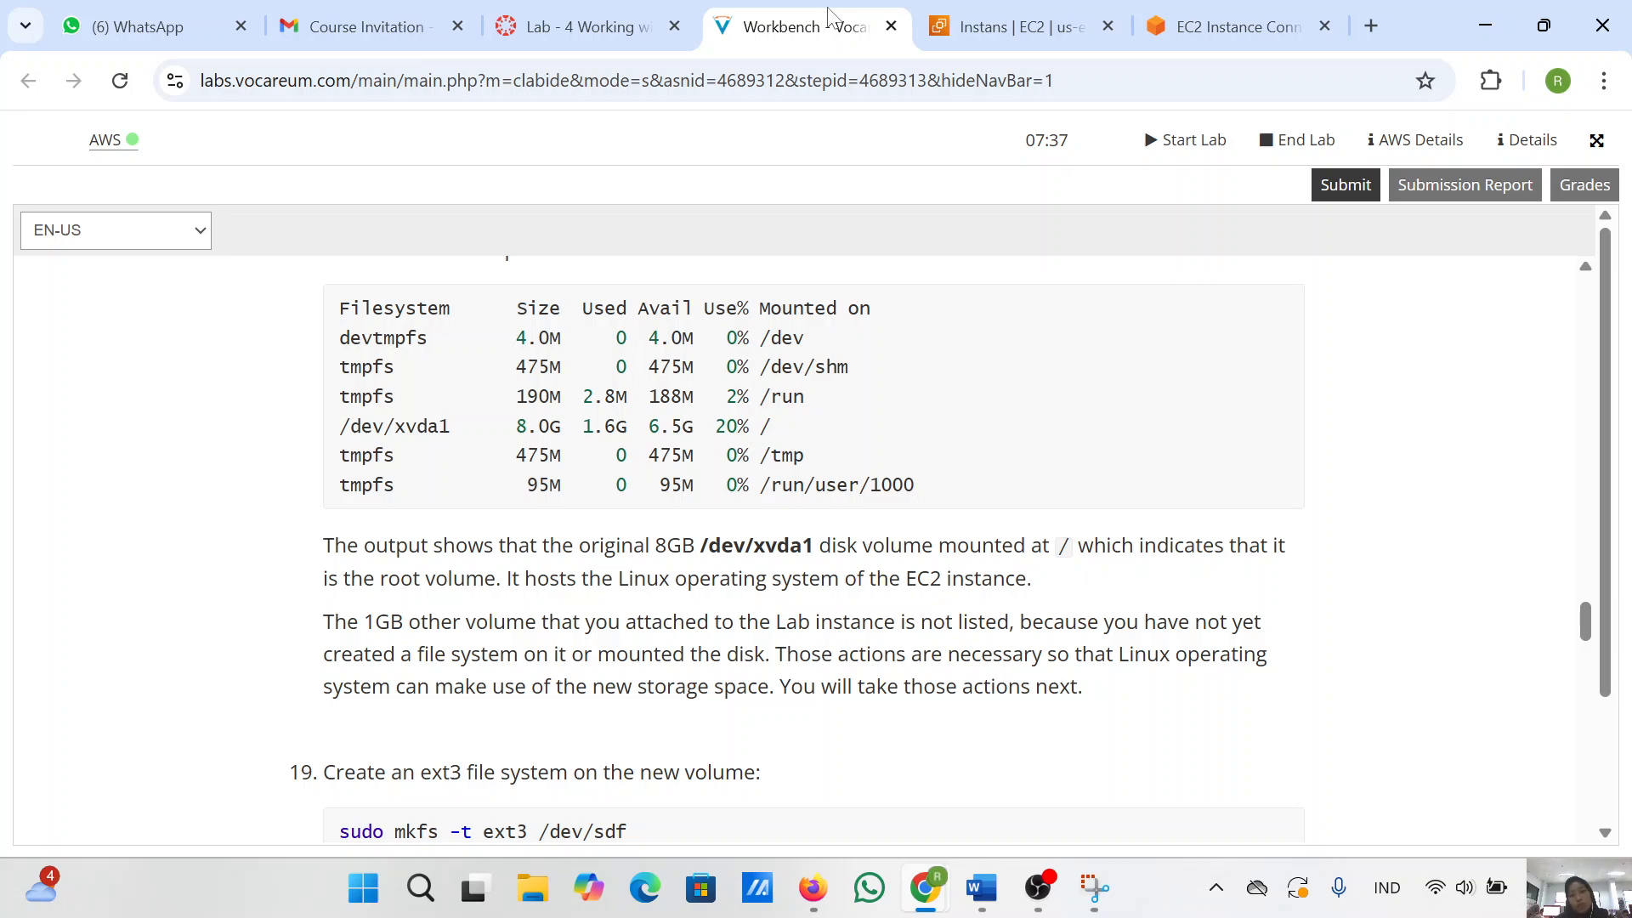
pyautogui.click(1260, 16)
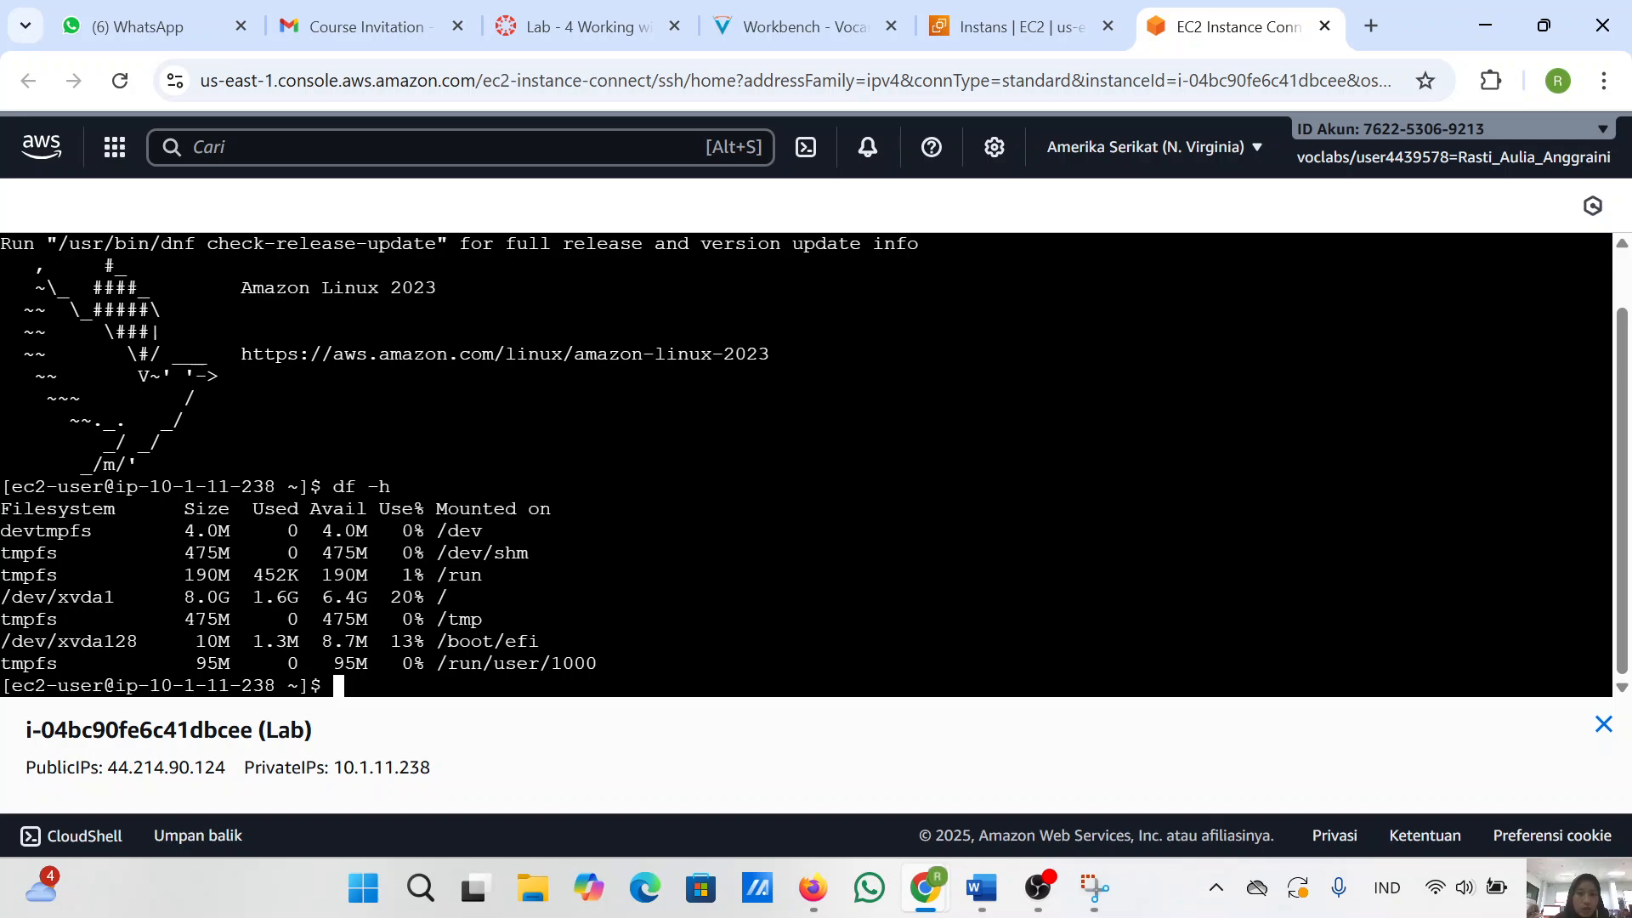
pyautogui.click(804, 27)
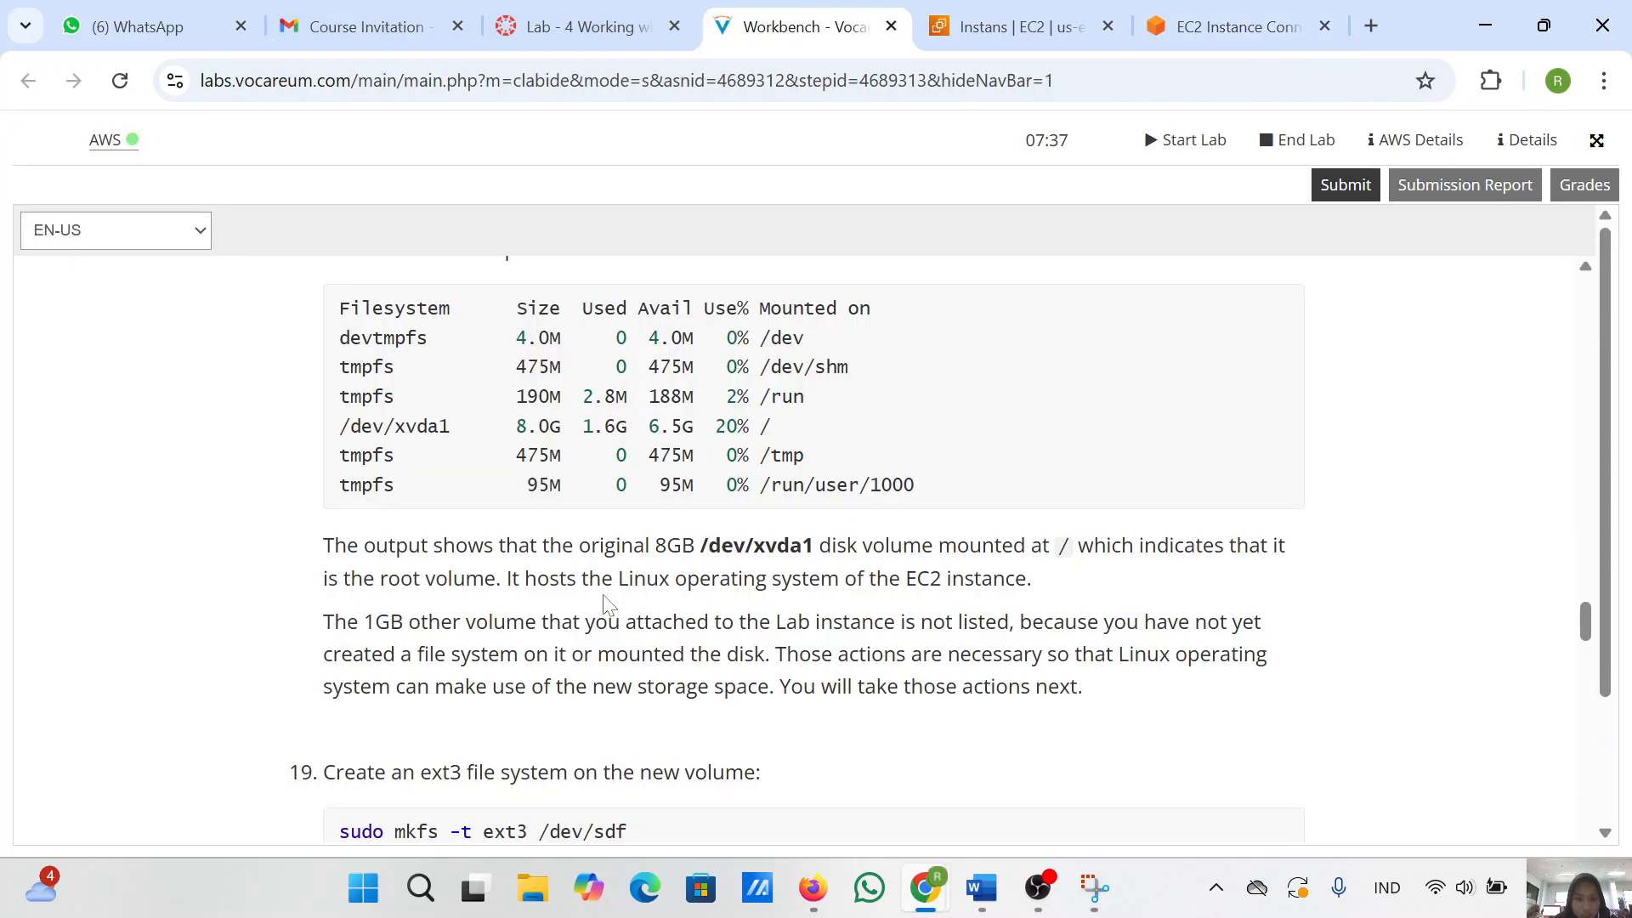
pyautogui.scroll(-4, 609, 604)
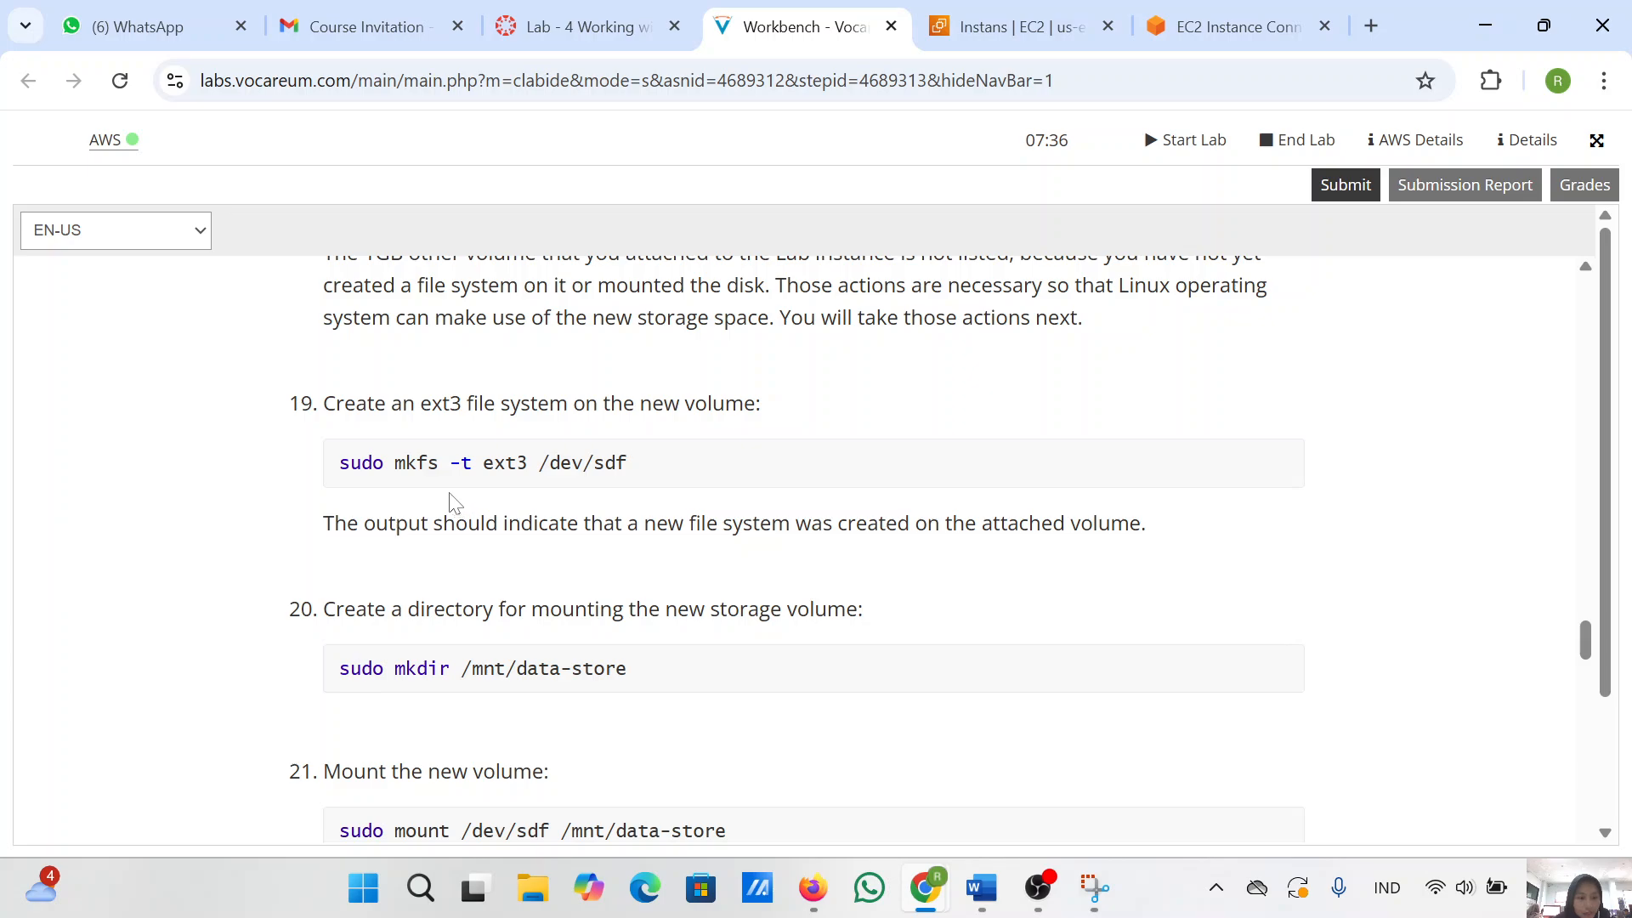
# - Detach the EC2 Instance Connect terminal into its own window and arrange it side by side with the lab guide
pyautogui.click(1227, 30)
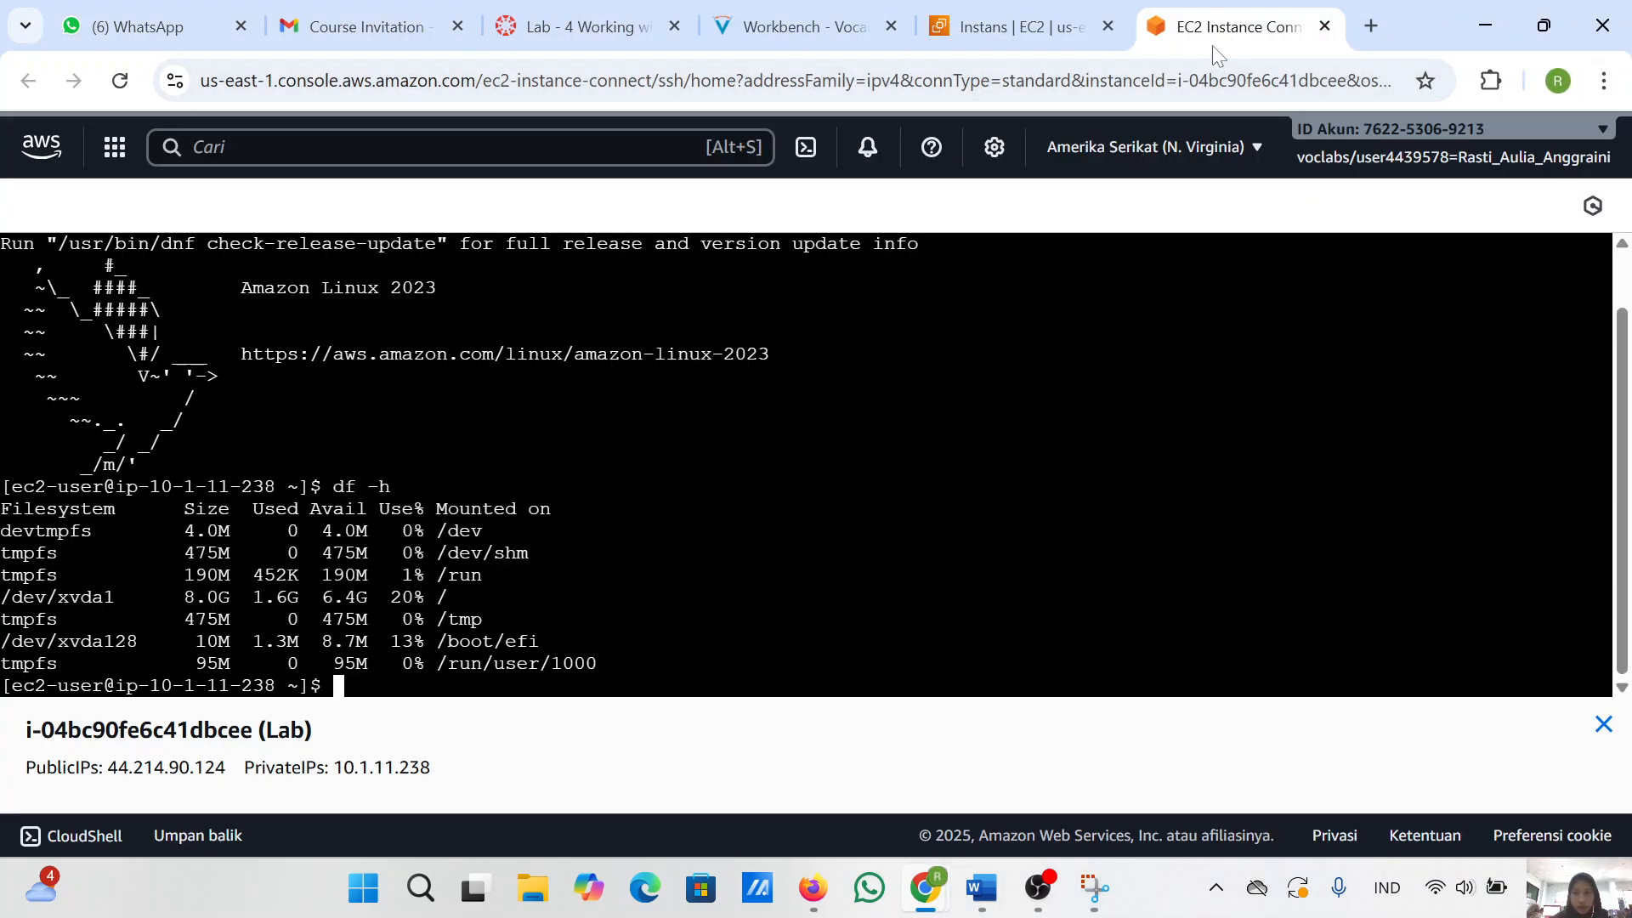
pyautogui.moveTo(1224, 26); pyautogui.dragTo(1197, 91)
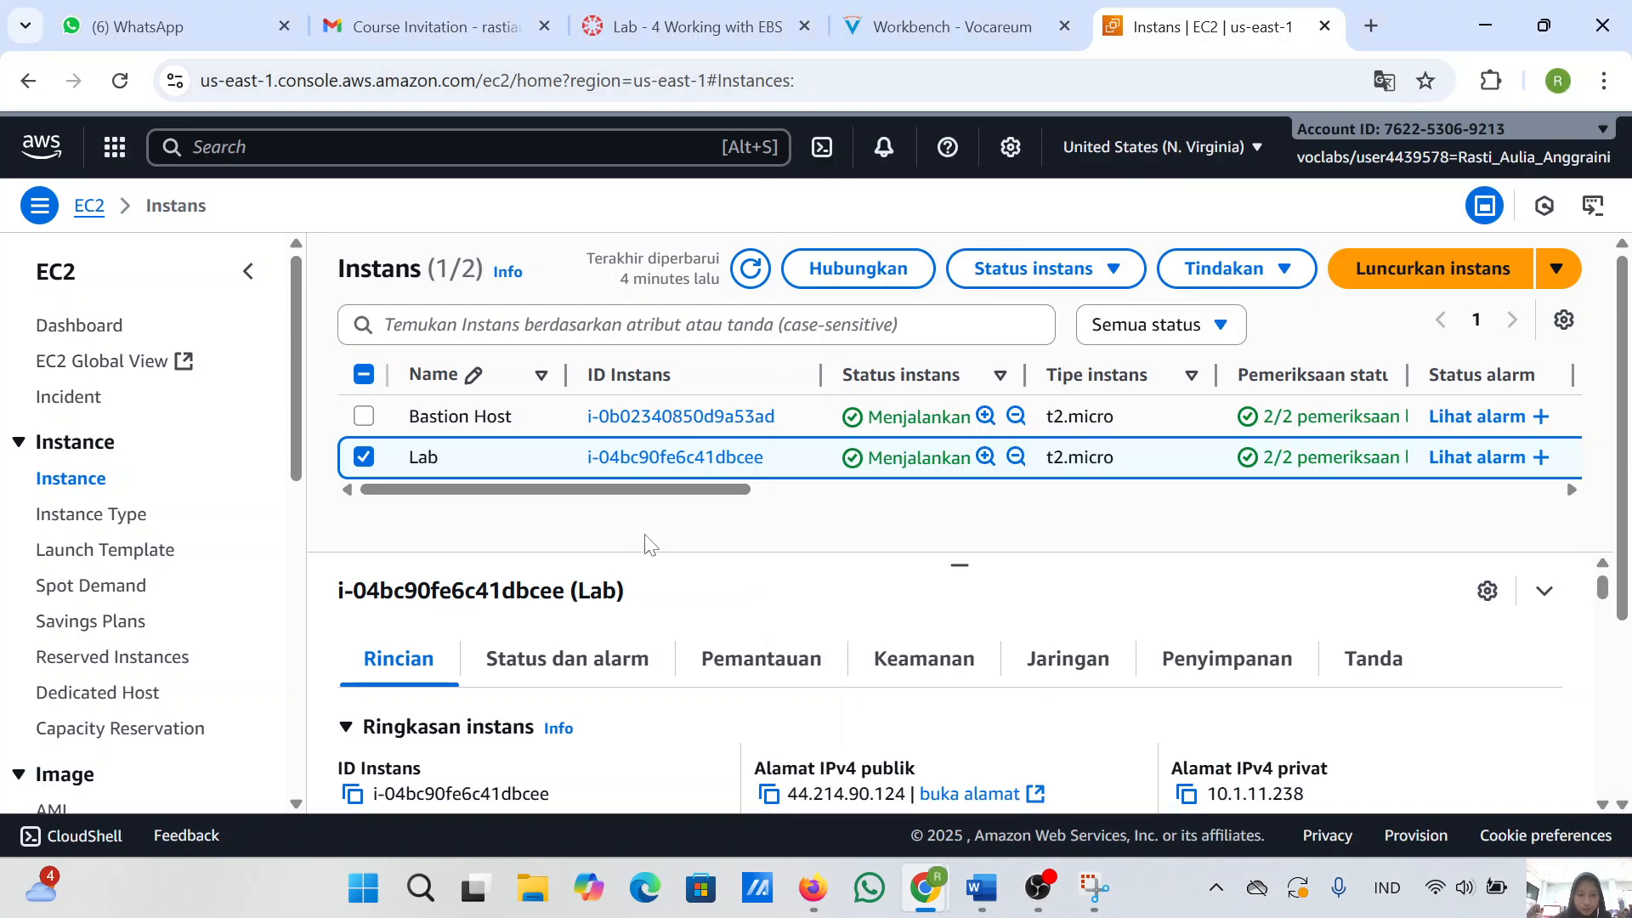
pyautogui.click(648, 544)
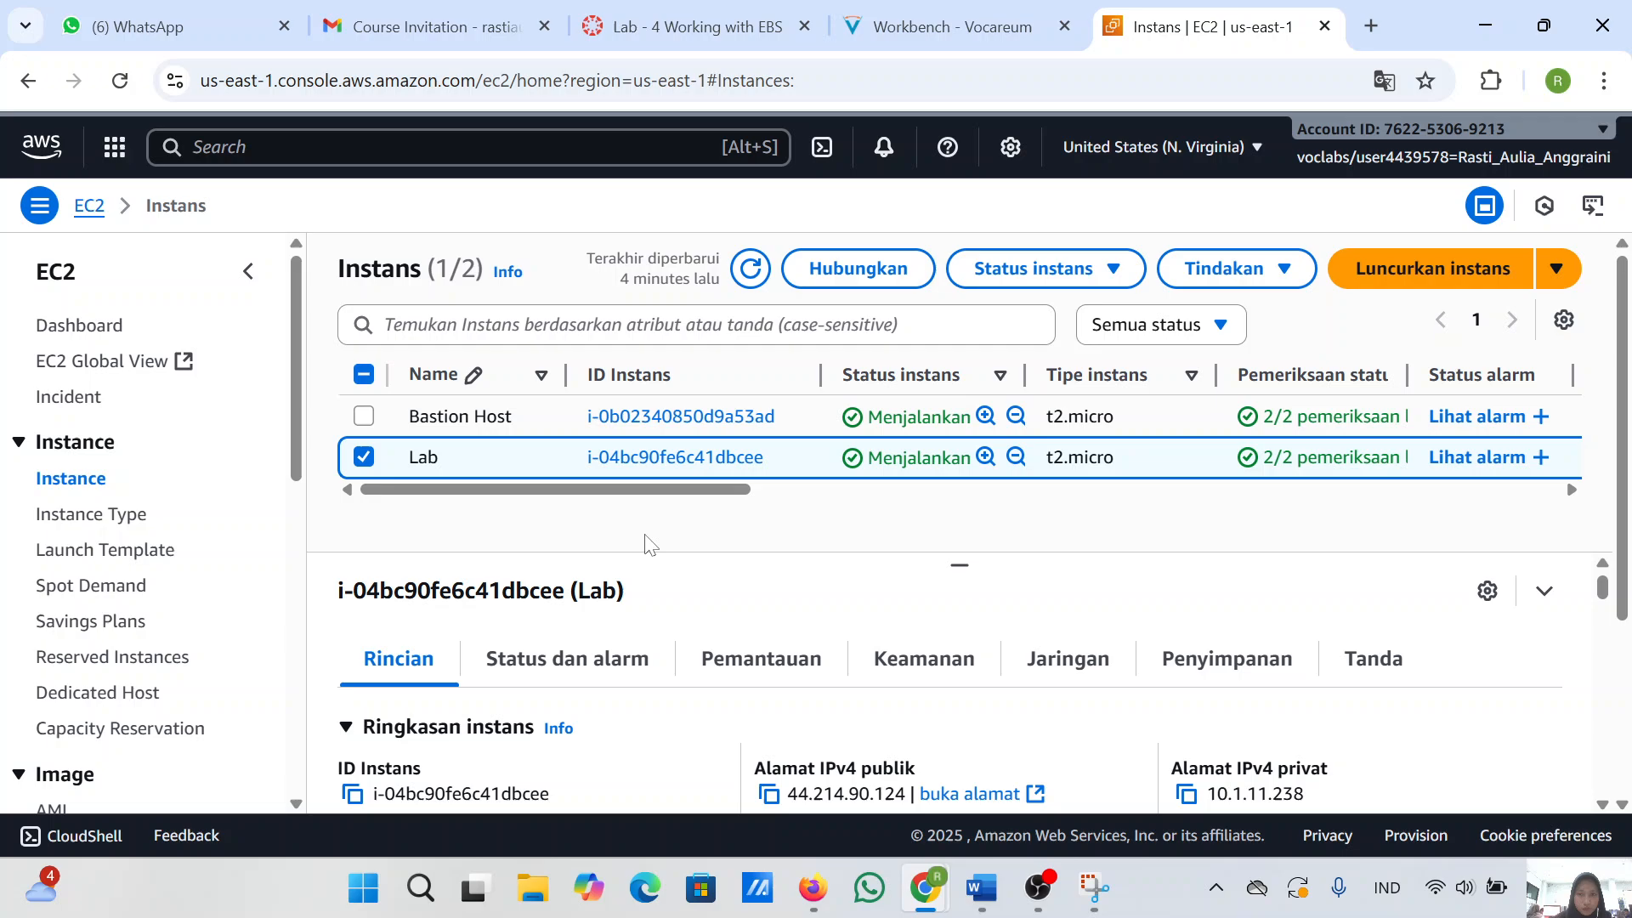
pyautogui.click(986, 10)
pyautogui.press('super+Left')
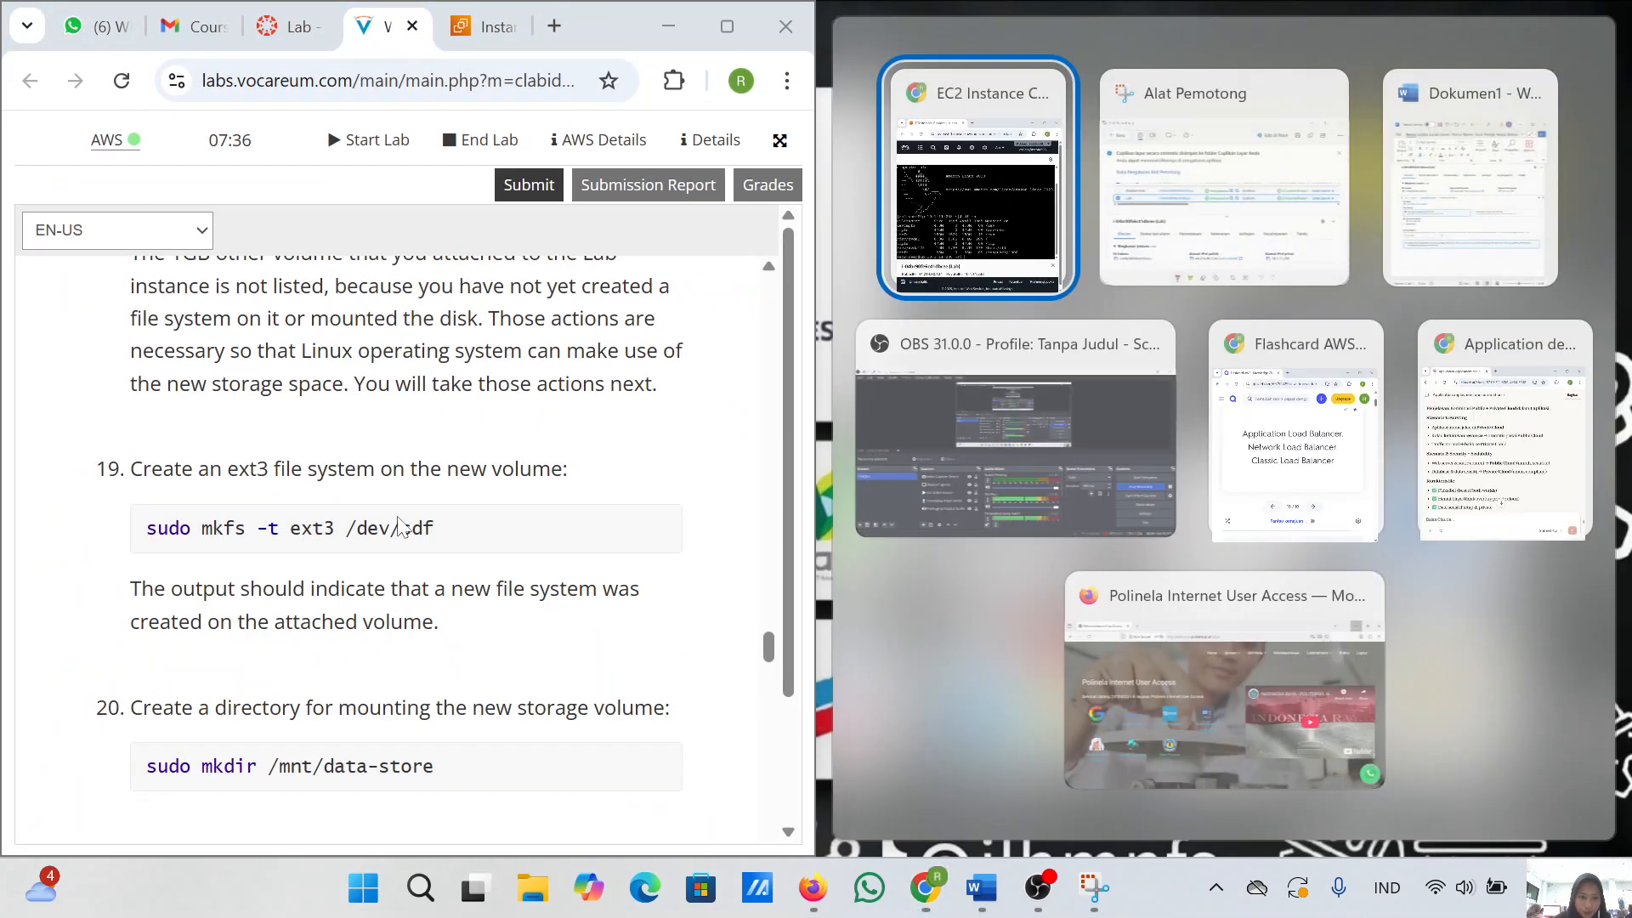
pyautogui.click(999, 266)
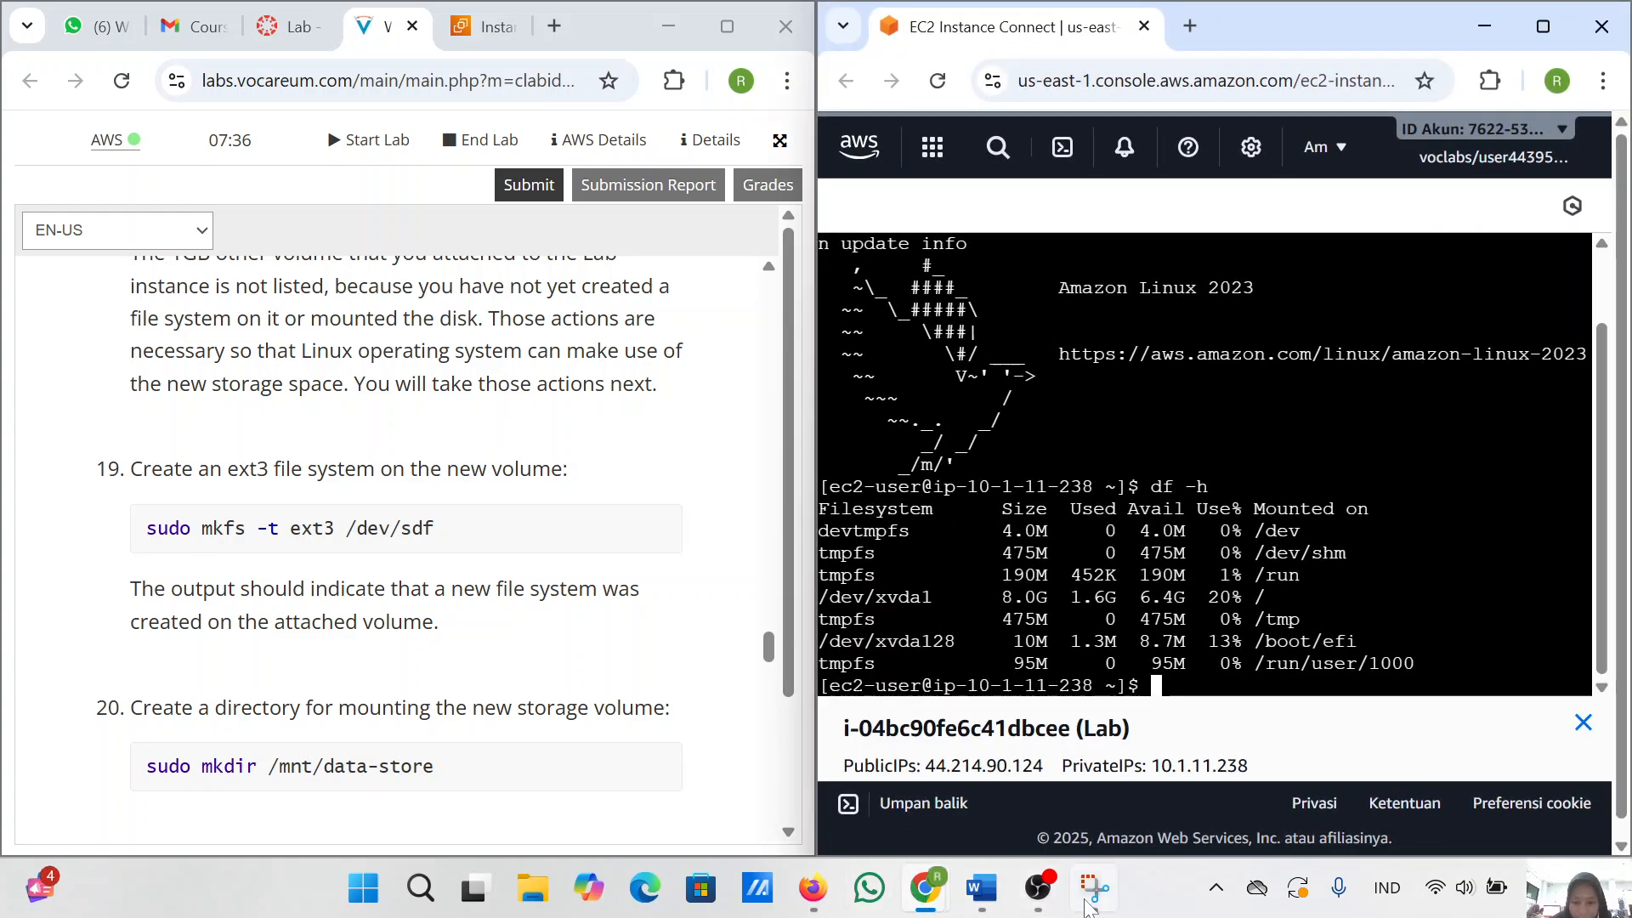
# - Capture the df -h command with its output, paste it into the Word document followed by a new line, and return to the terminal
pyautogui.click(1094, 888)
pyautogui.click(416, 83)
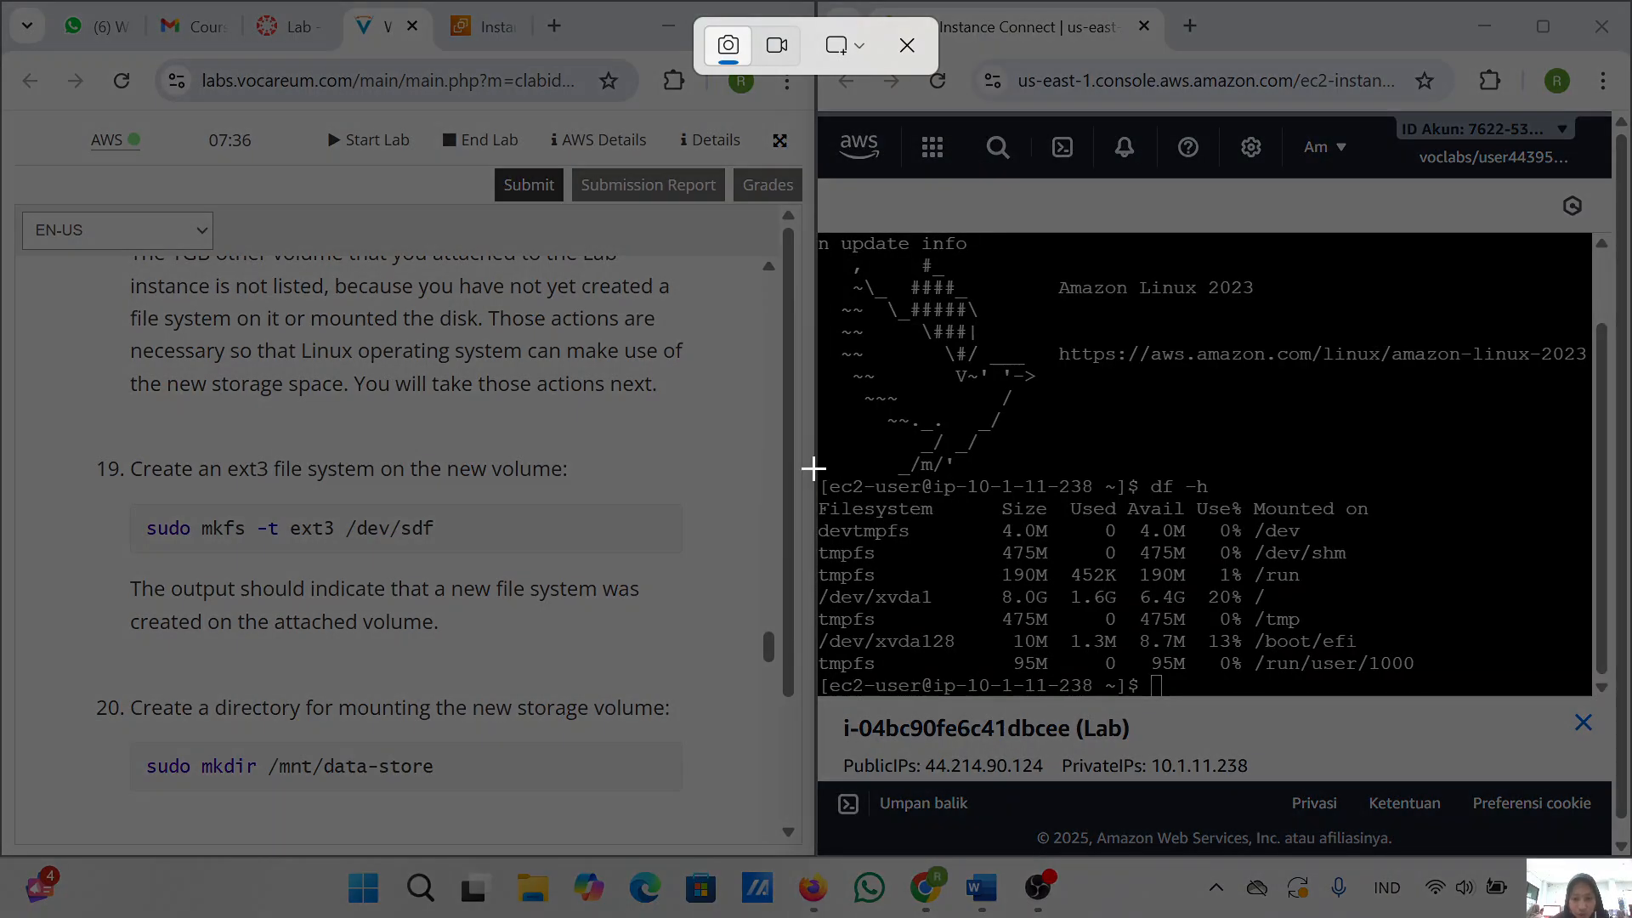
pyautogui.moveTo(816, 468); pyautogui.dragTo(1490, 704)
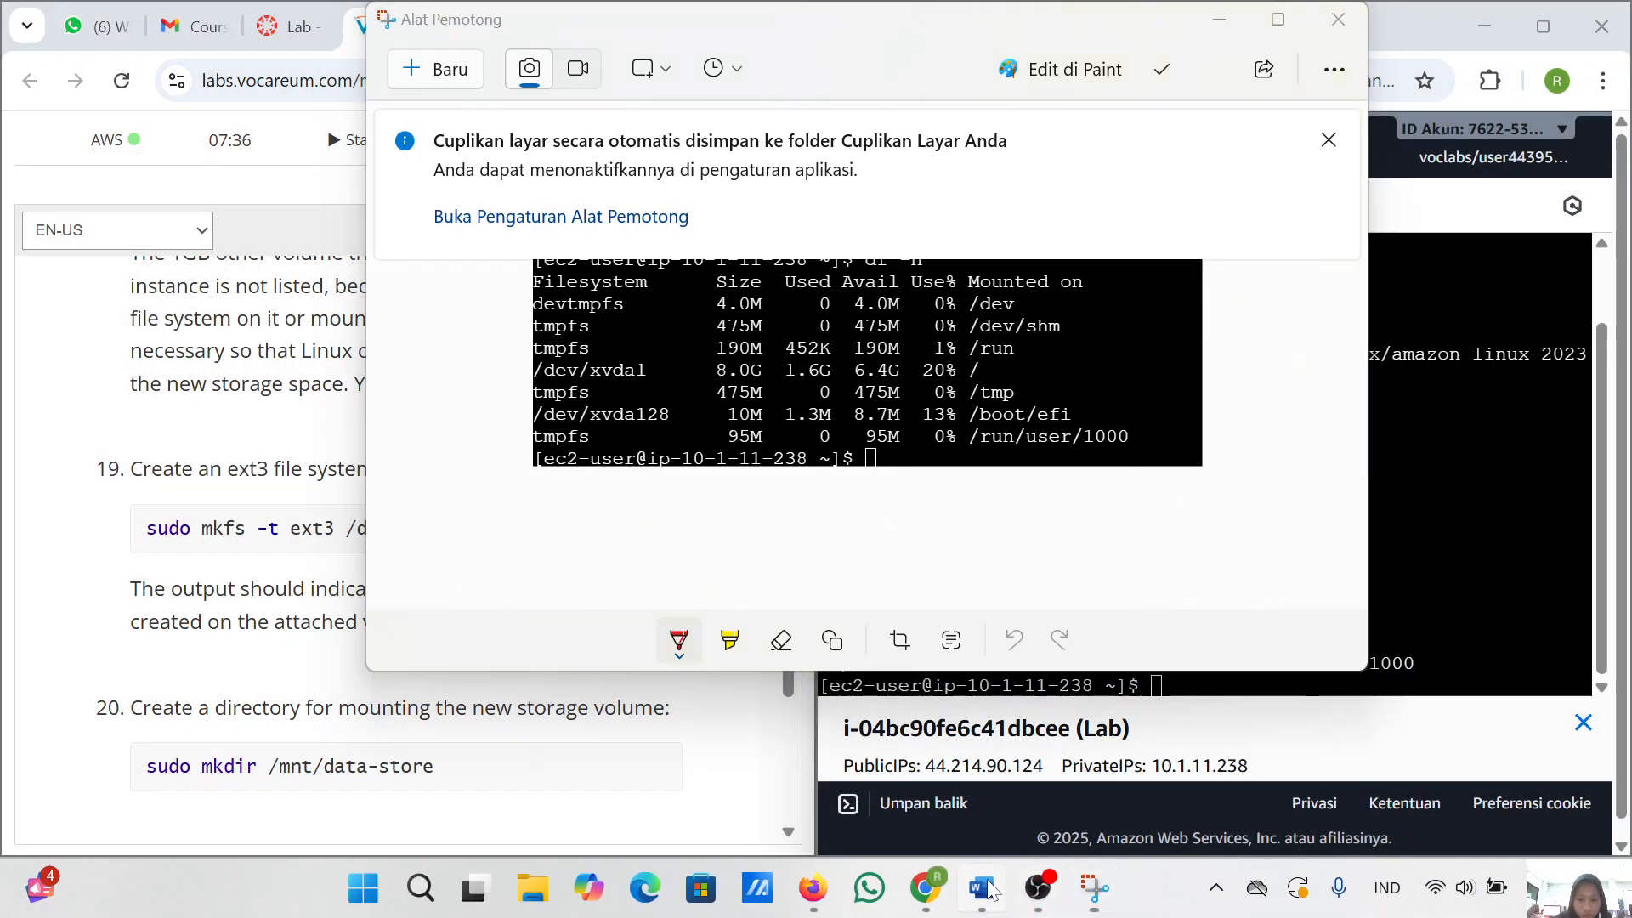
pyautogui.click(983, 889)
pyautogui.hotkey('ctrl', 'v')
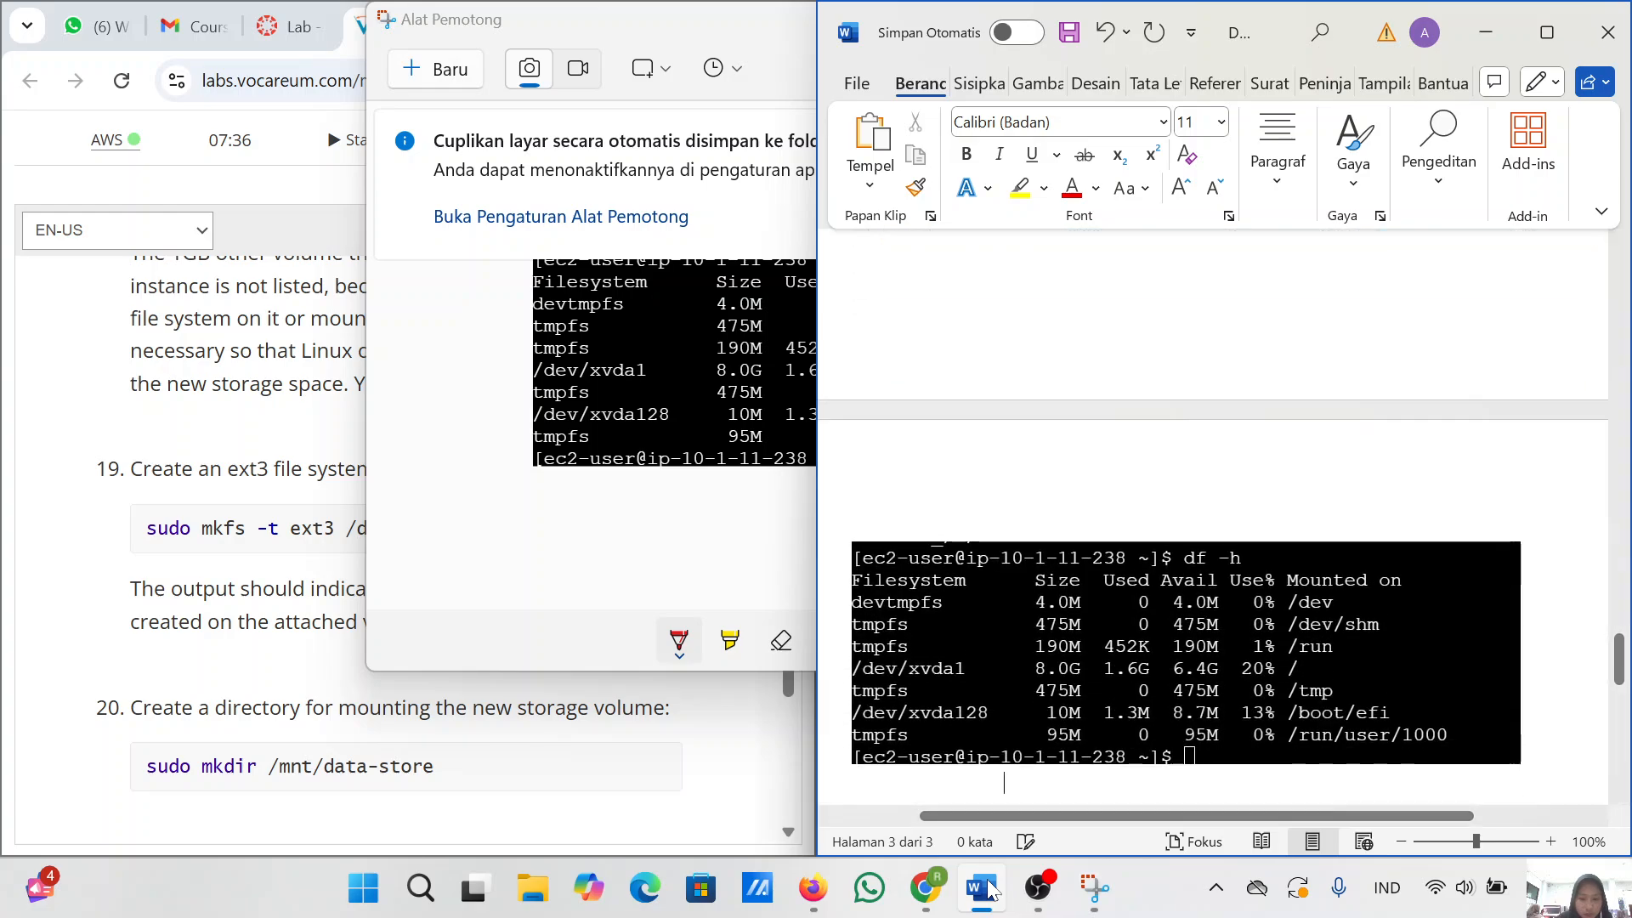
pyautogui.press('Return')
pyautogui.click(1486, 32)
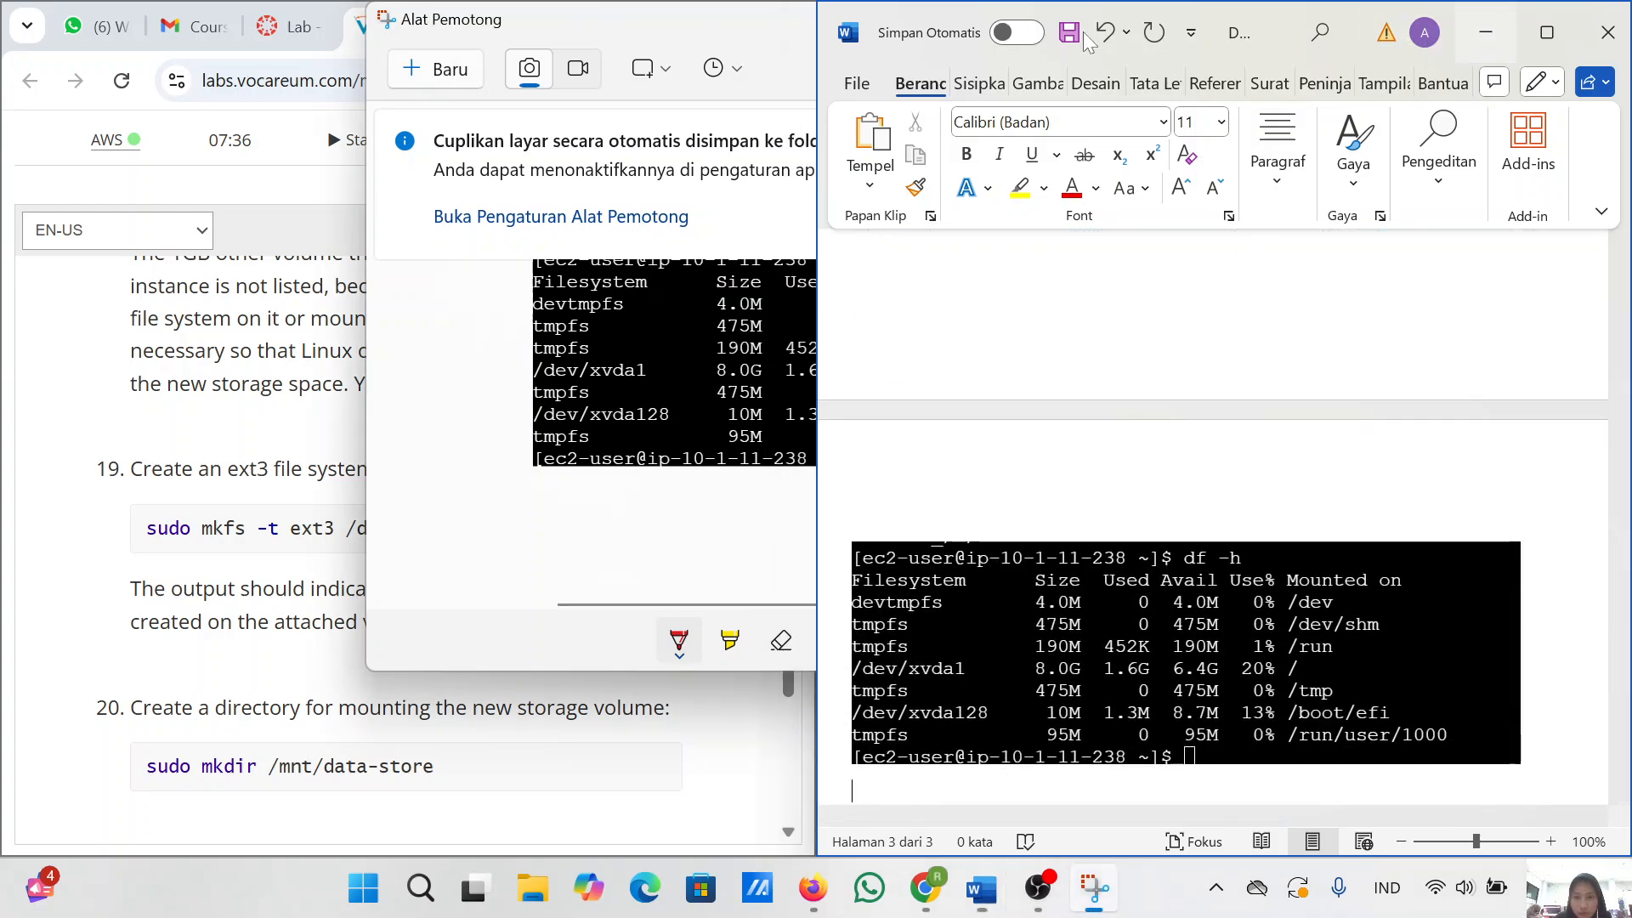
pyautogui.click(1212, 23)
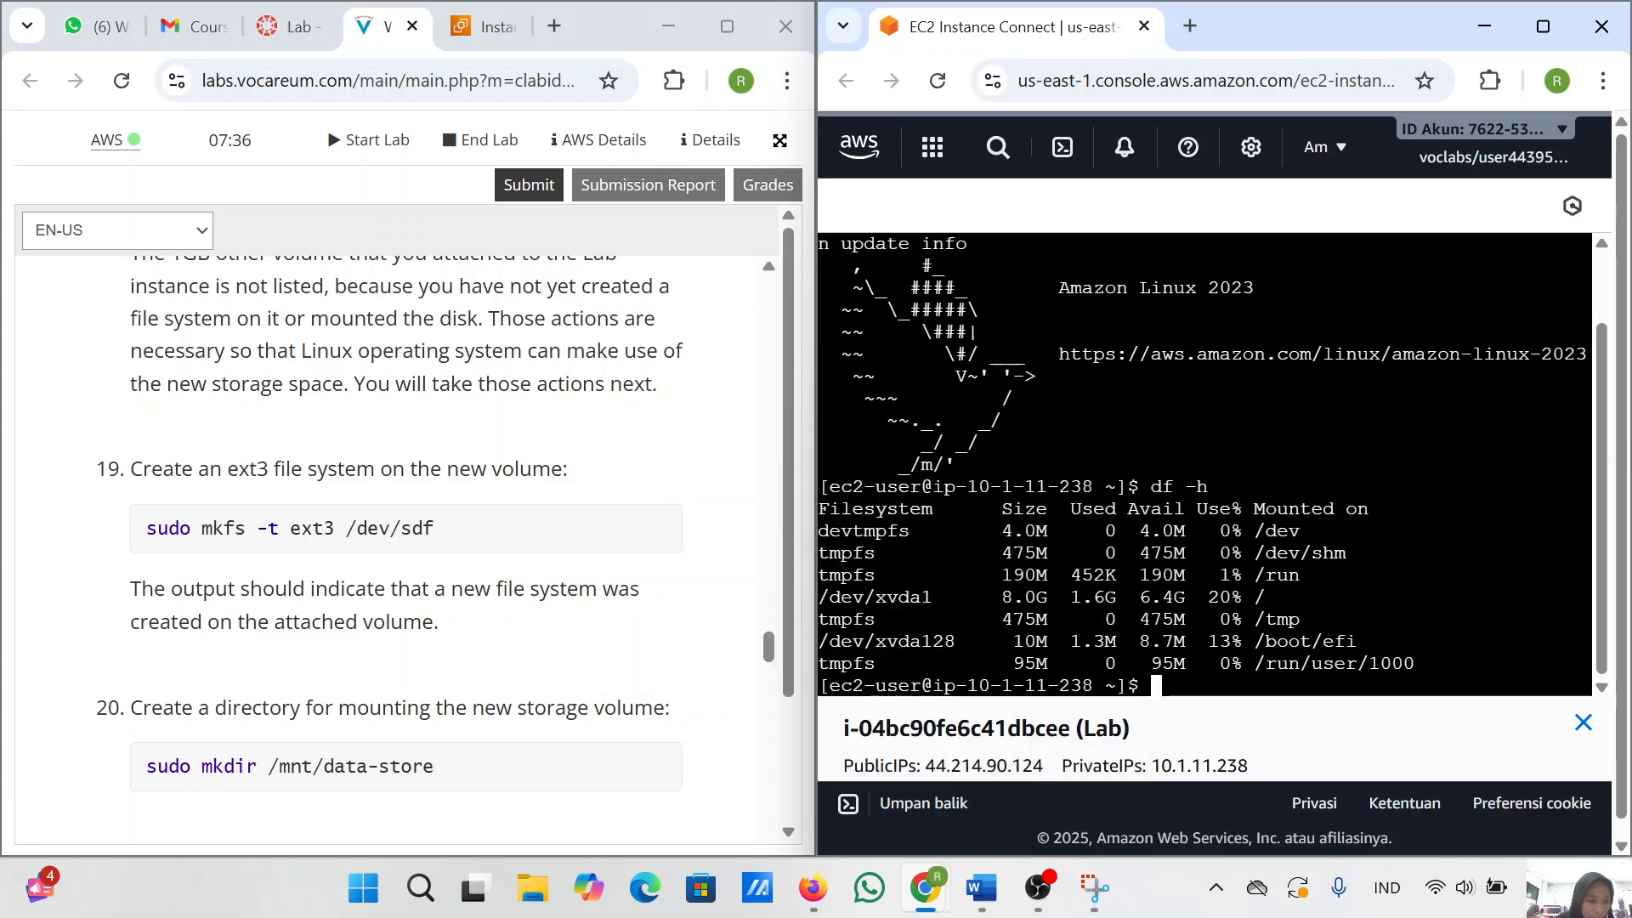
# - Create an ext3 file system on the new volume by running sudo mkfs -t ext3 /dev/sdf in the terminal
pyautogui.write('sud')
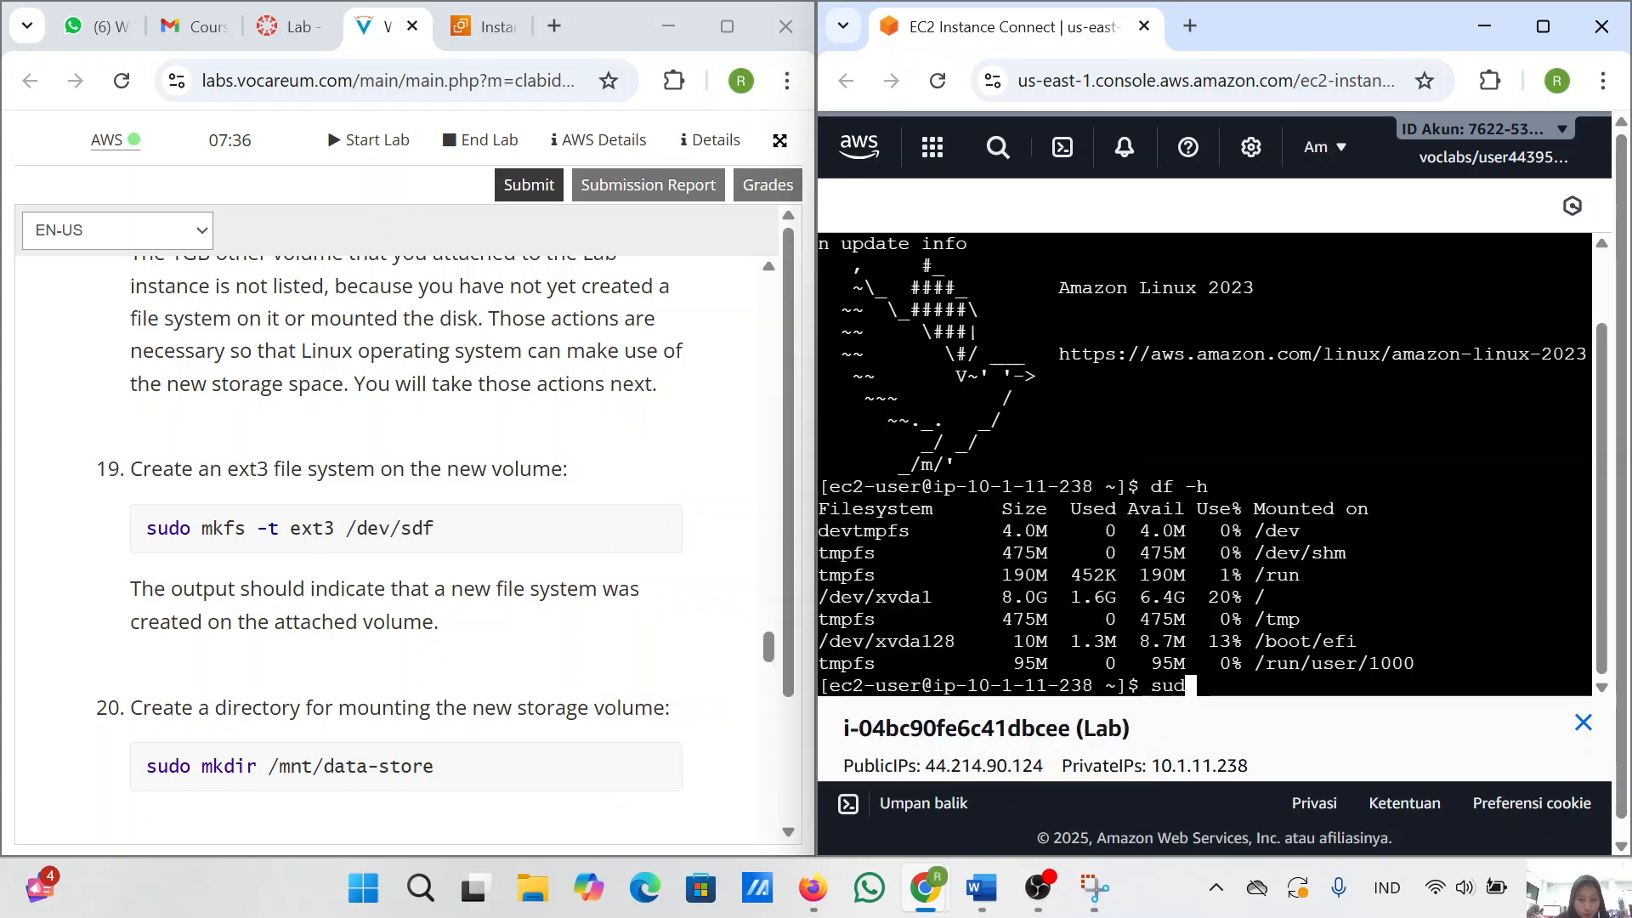
pyautogui.write('o mk')
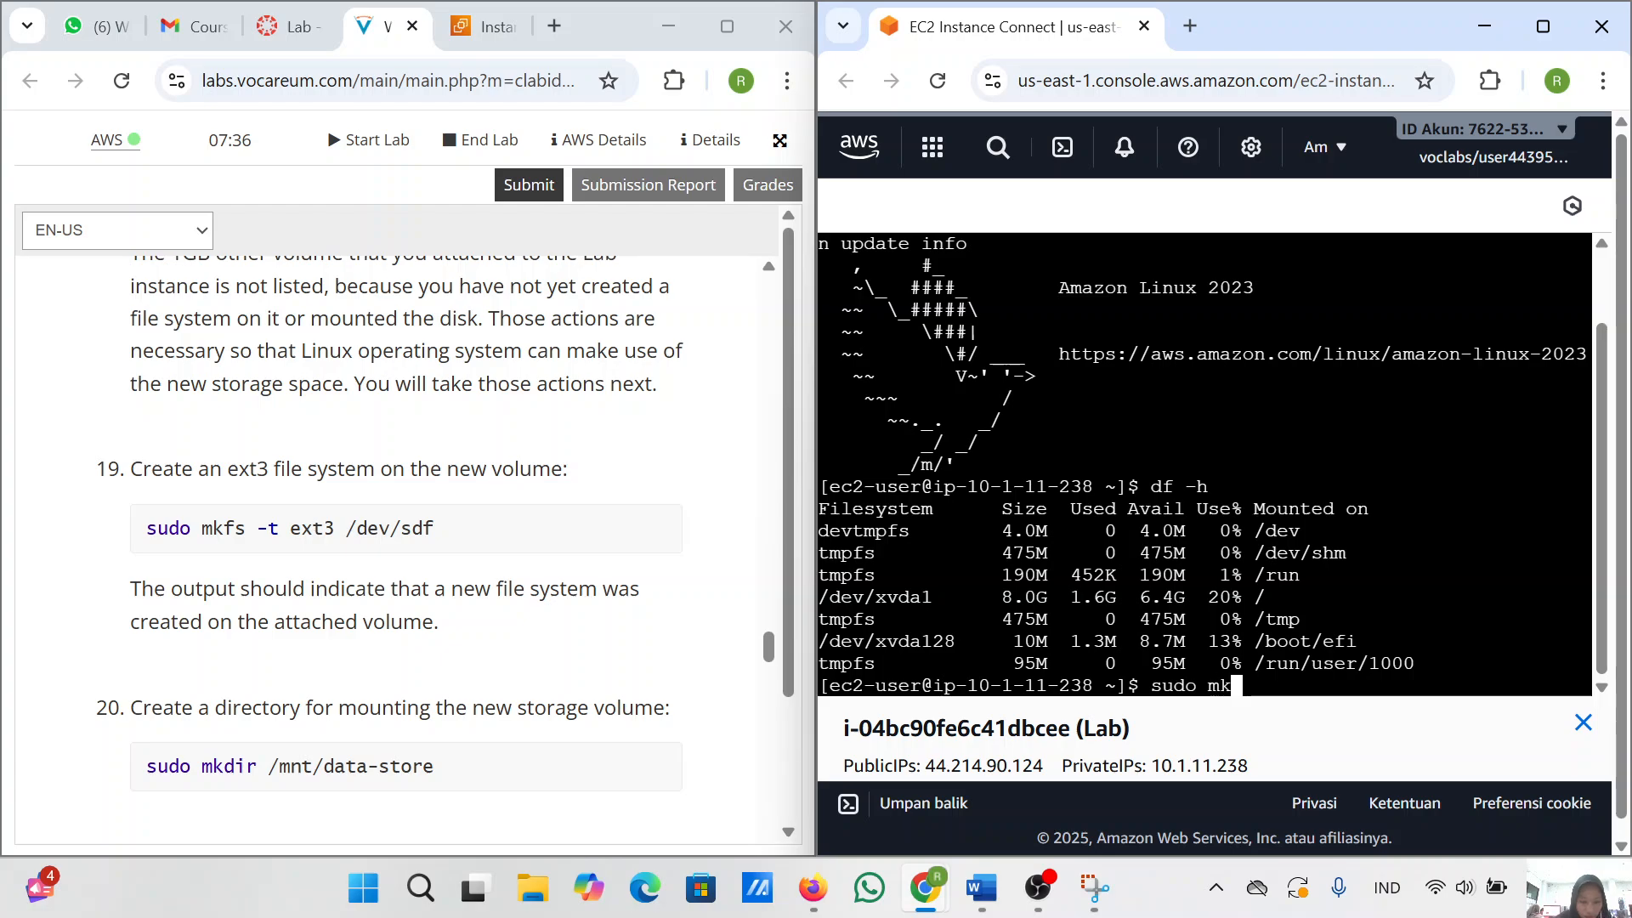
pyautogui.write('fs -t ext3')
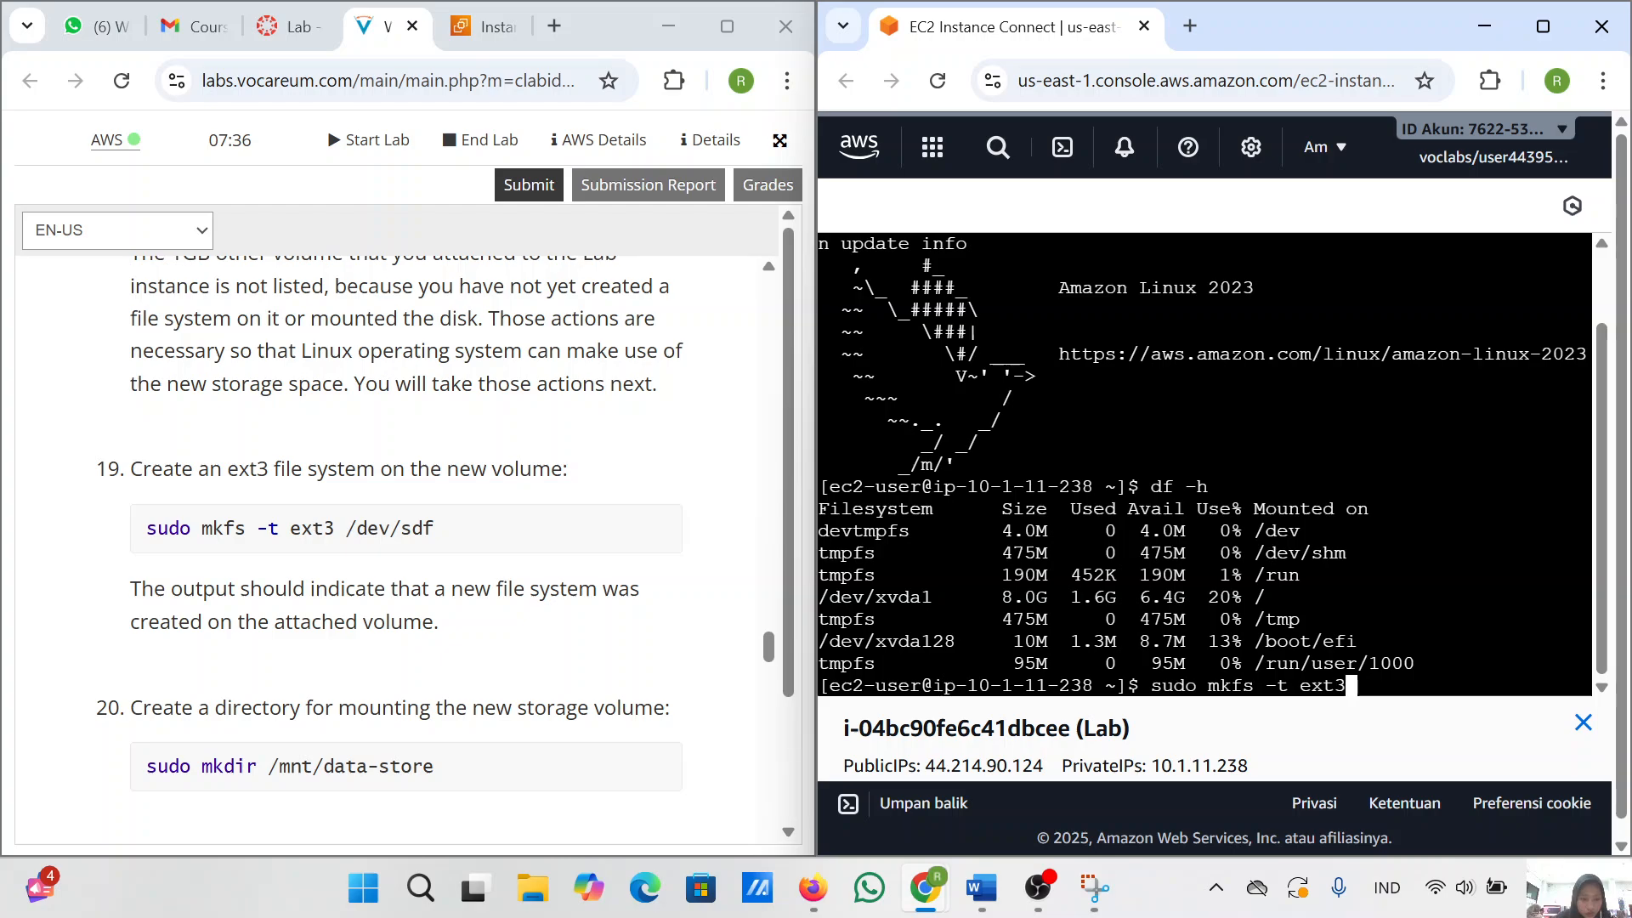
pyautogui.write(' /de')
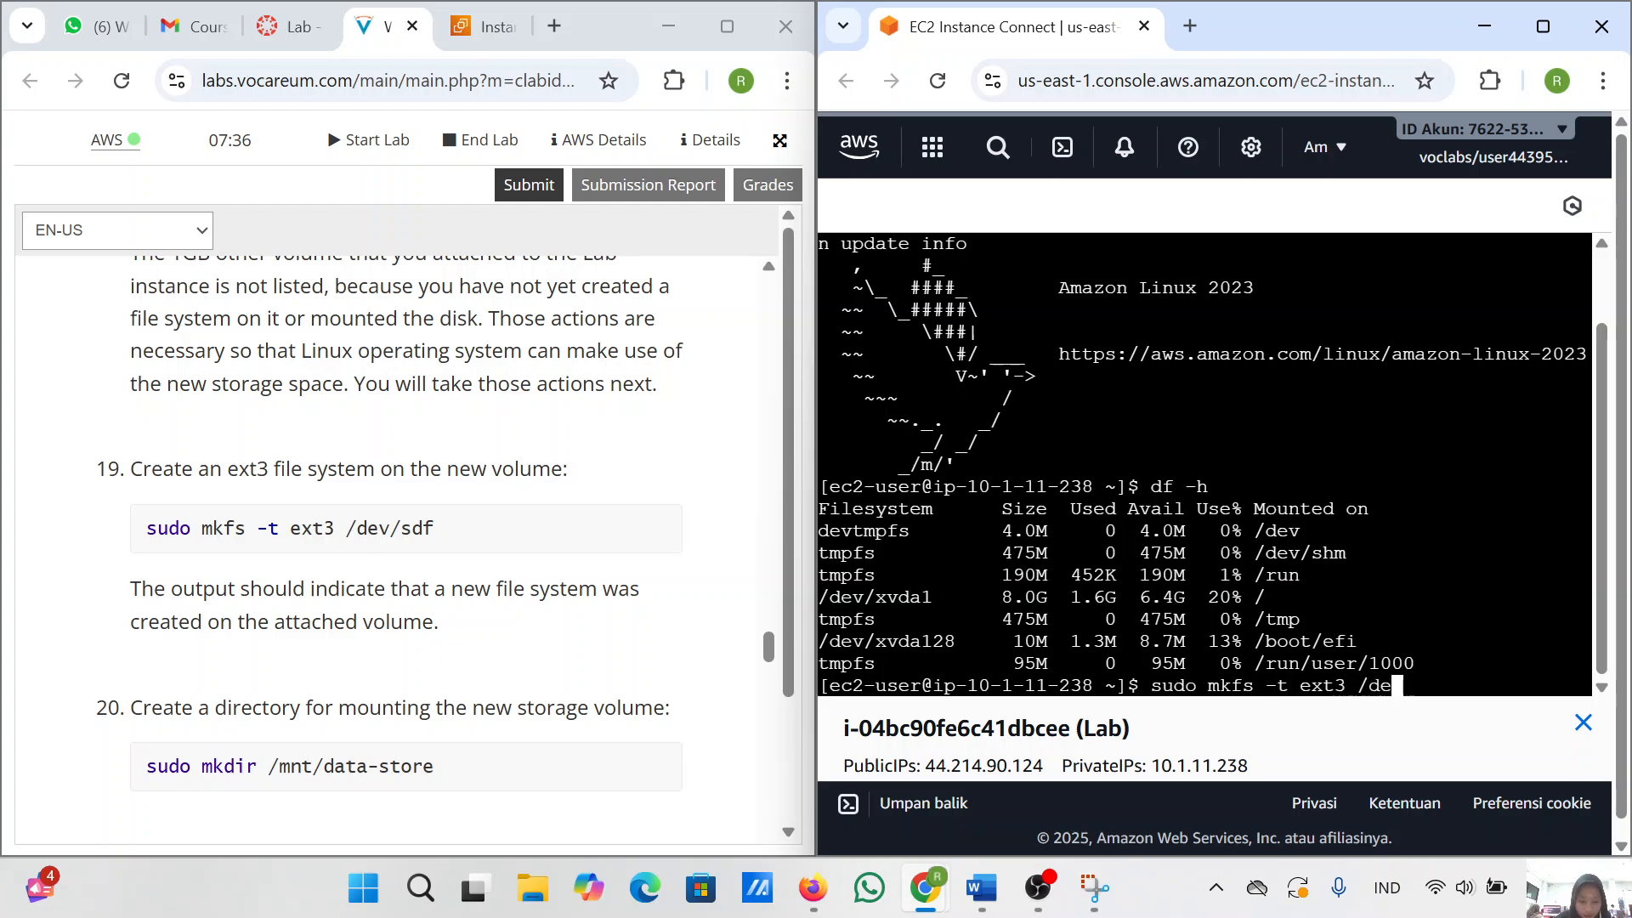
pyautogui.write('v/sdf')
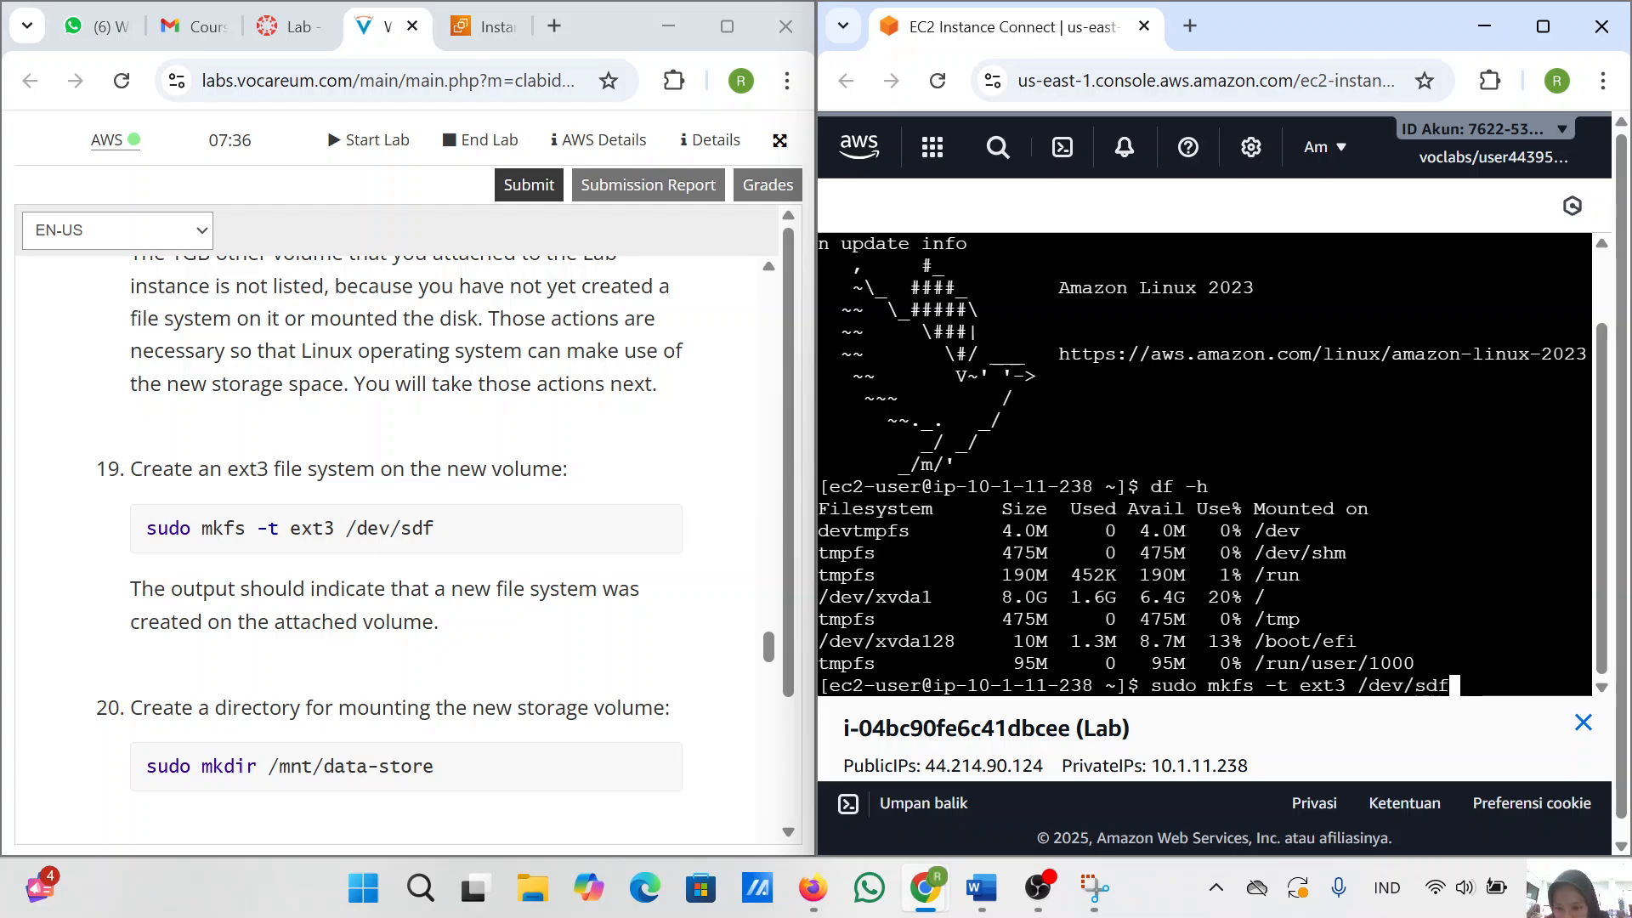
pyautogui.press('Return')
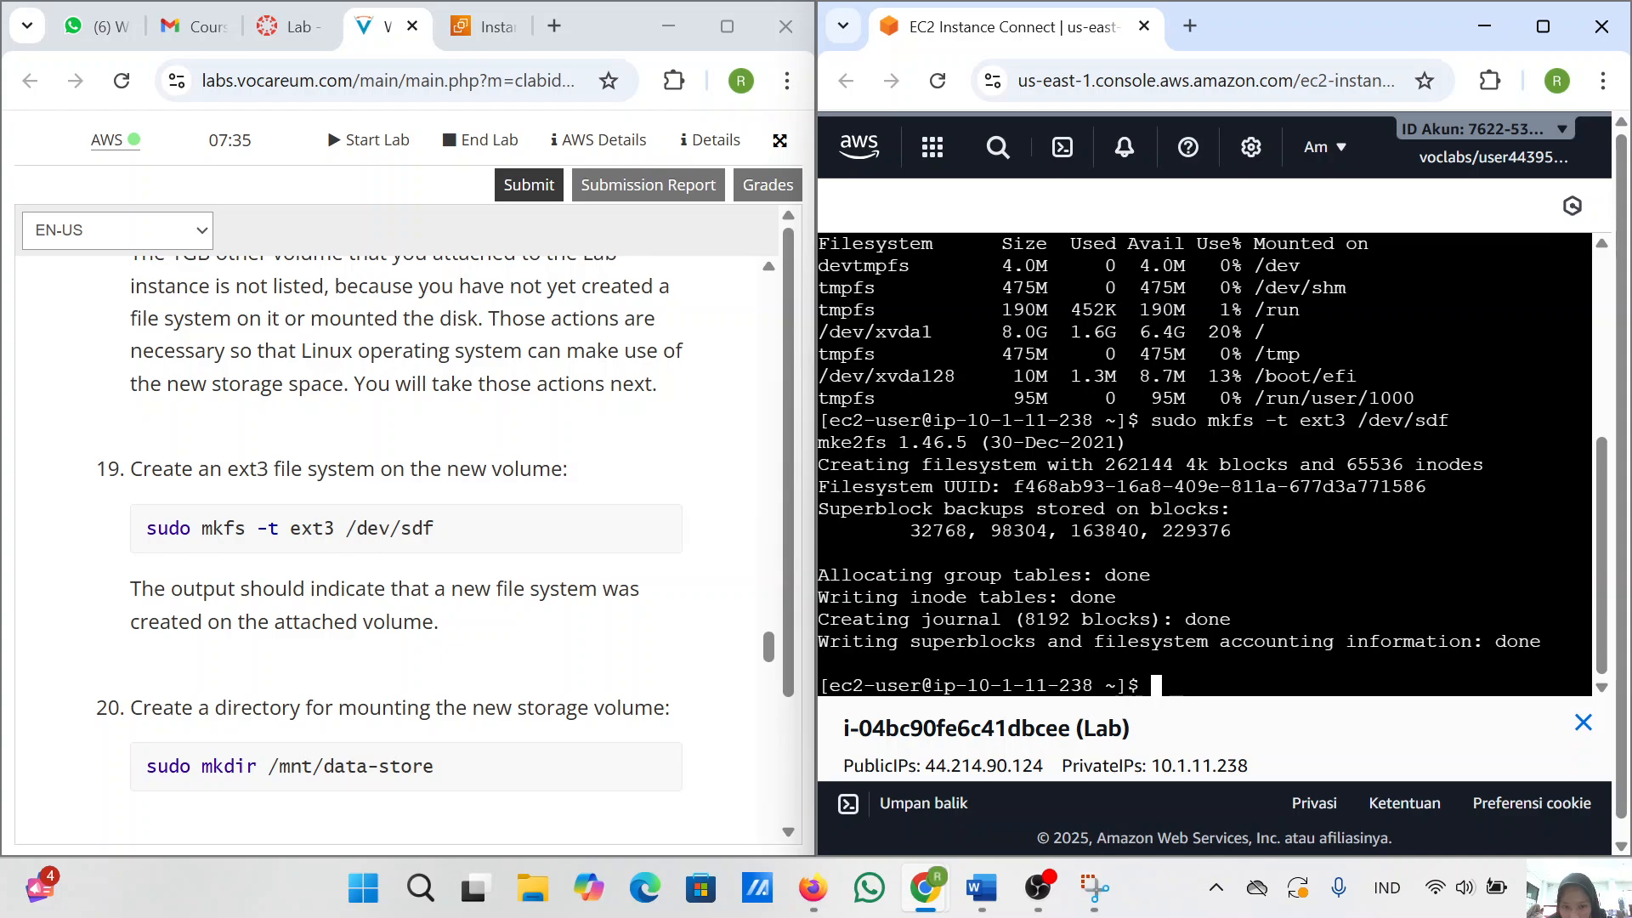
# - Take a screen capture of the mkfs command and its output in the terminal
pyautogui.click(1093, 884)
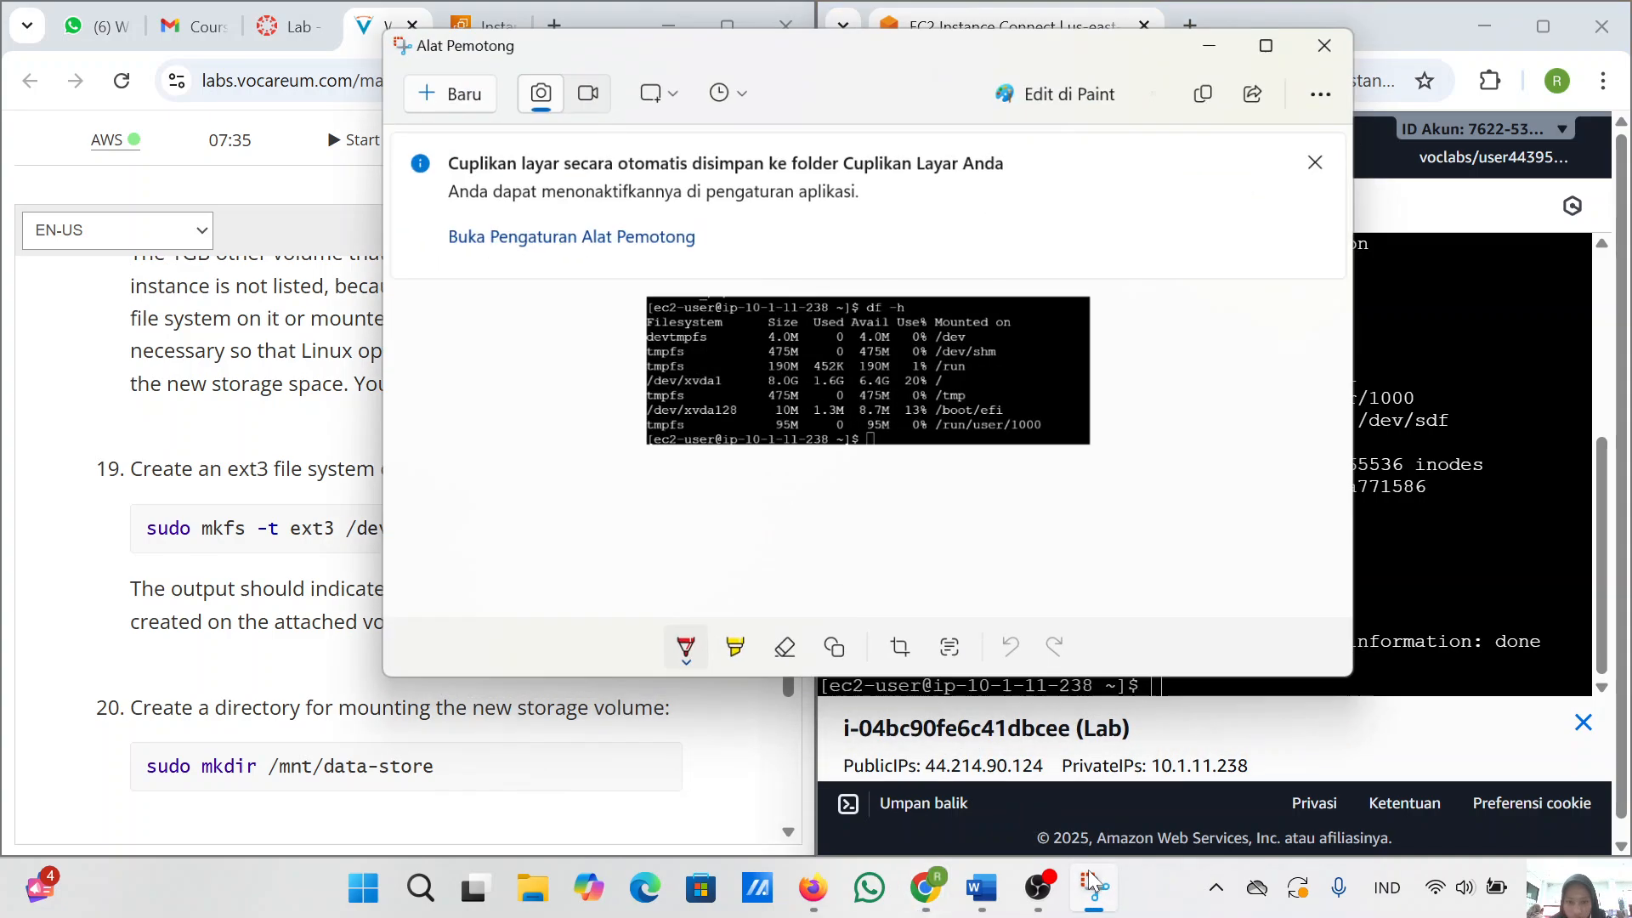
pyautogui.click(441, 90)
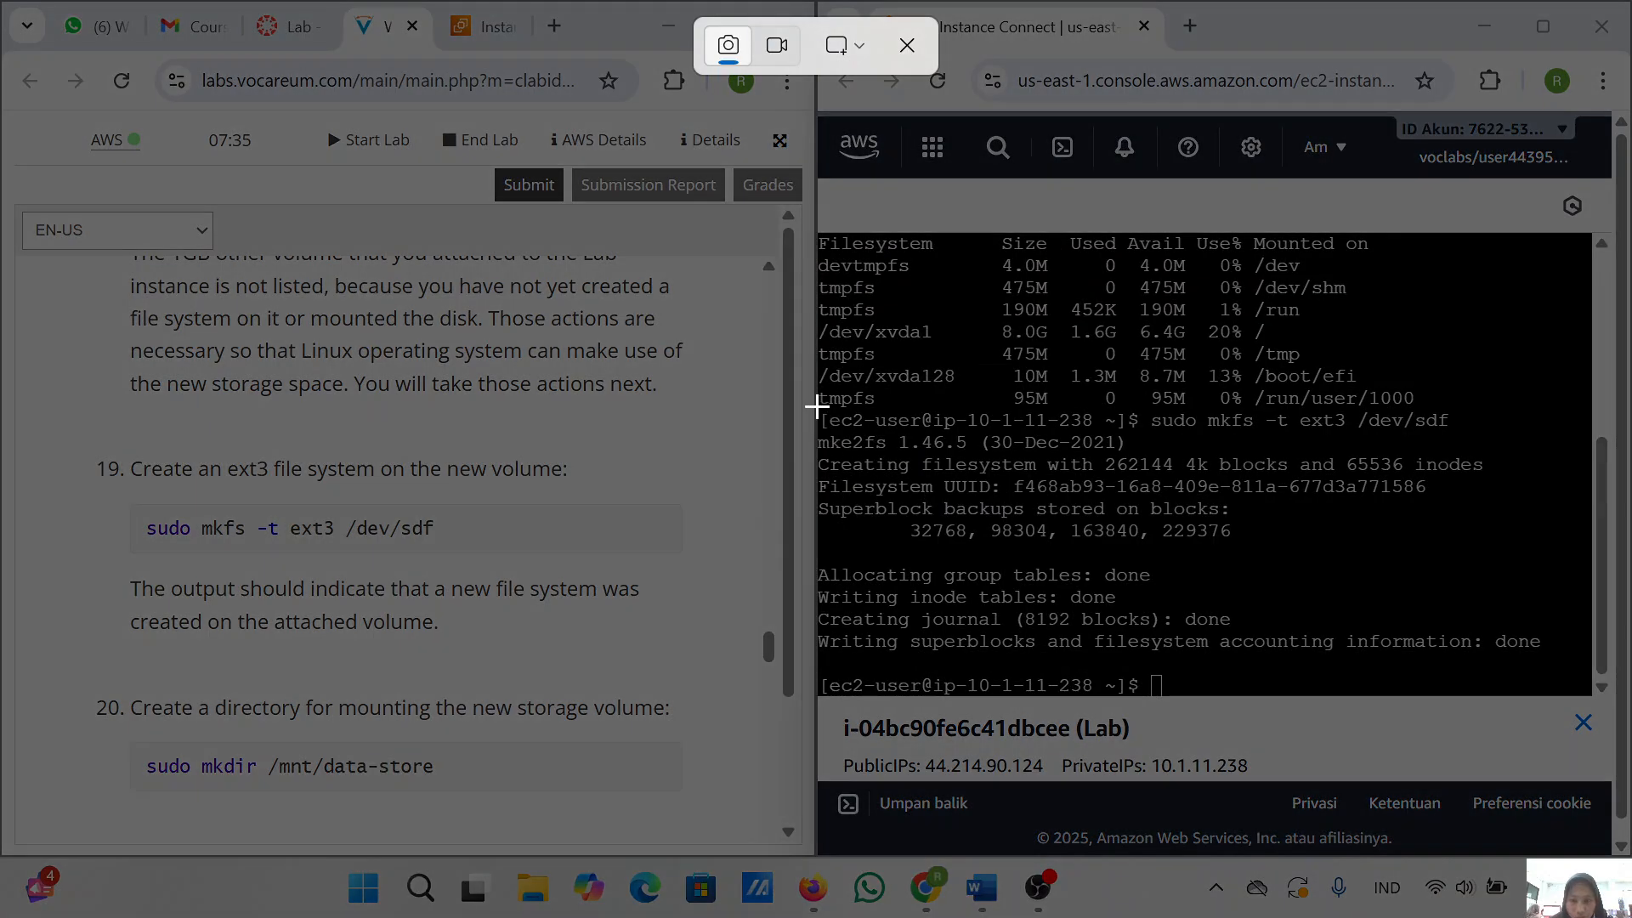
pyautogui.moveTo(816, 406); pyautogui.dragTo(1545, 677)
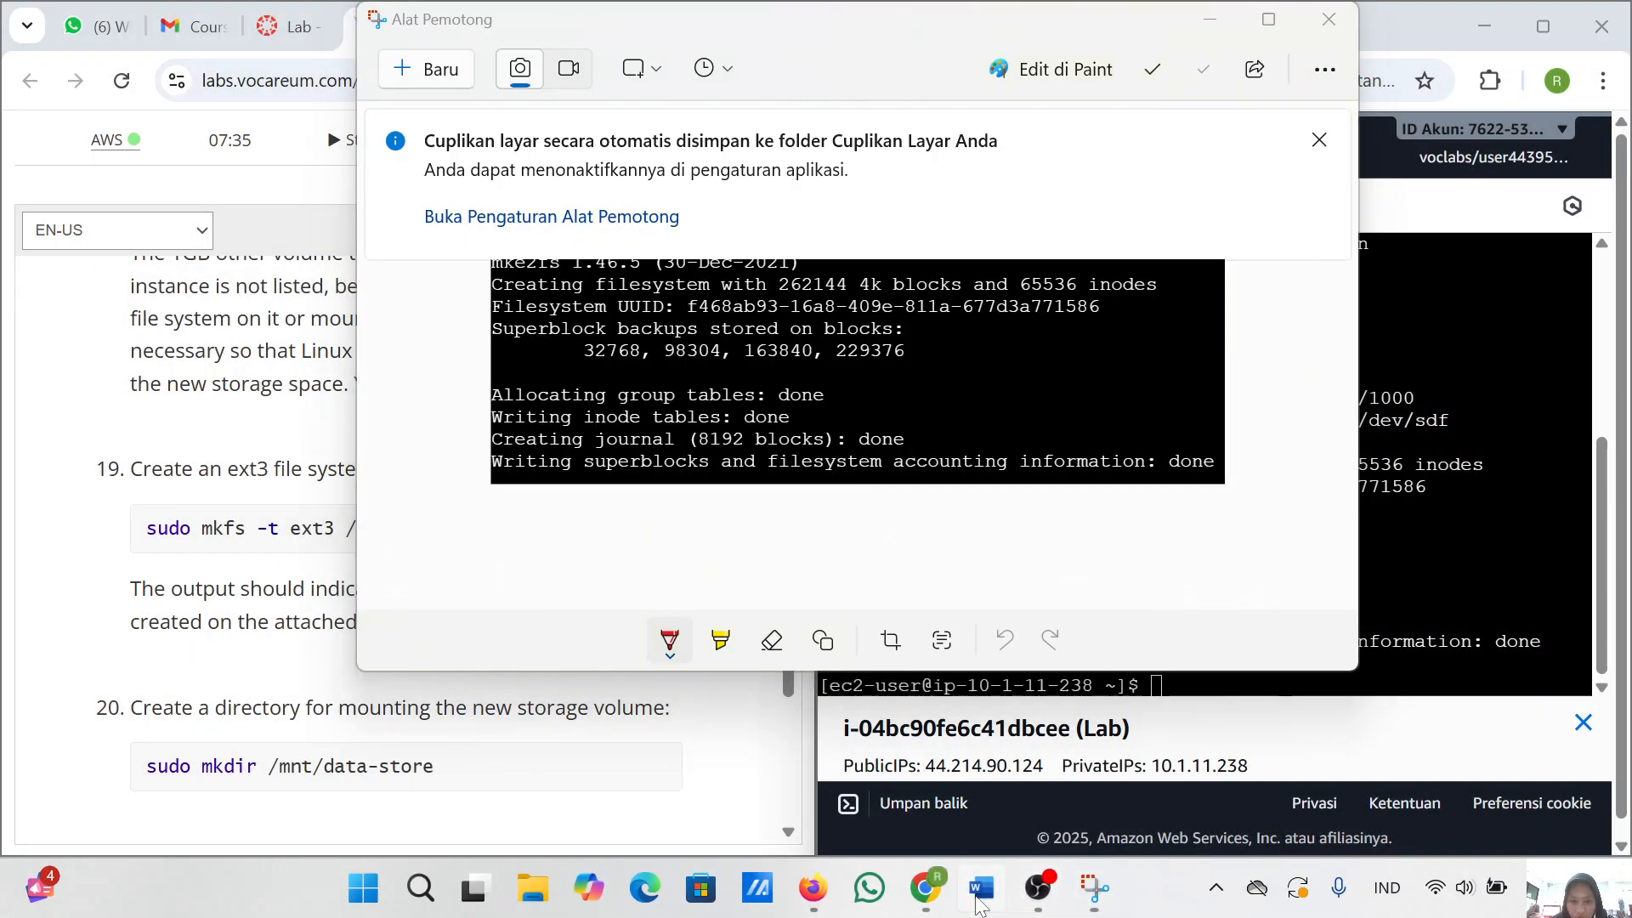
# - Paste the capture of the mkfs output into the Word document below the df -h capture, and return to the terminal
pyautogui.click(979, 893)
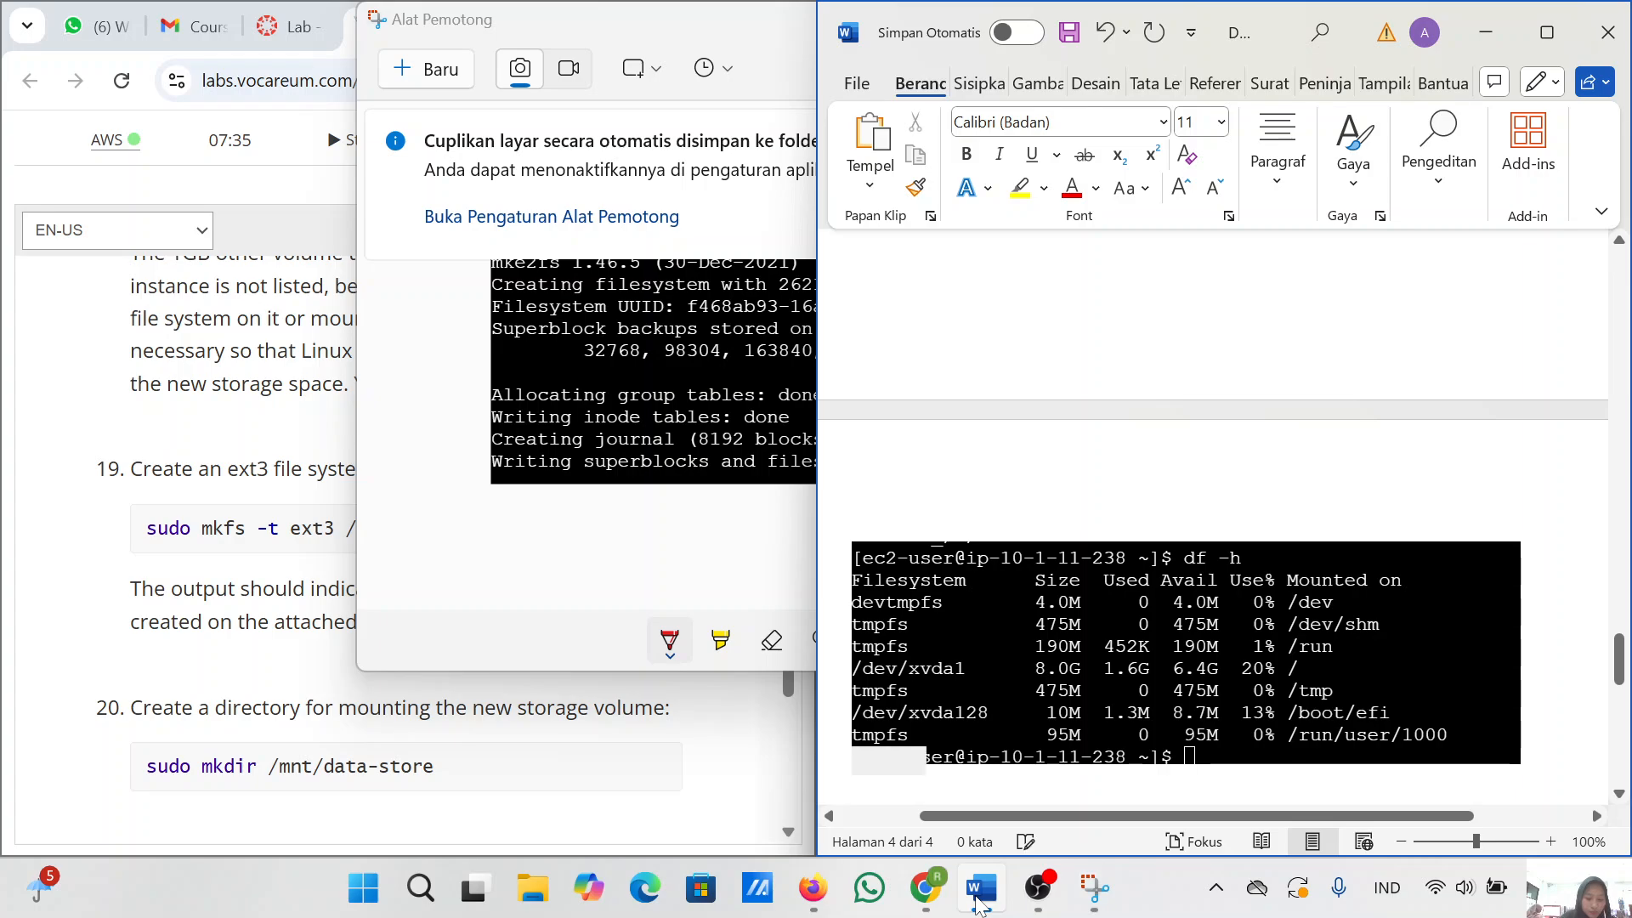
pyautogui.hotkey('ctrl', 'v')
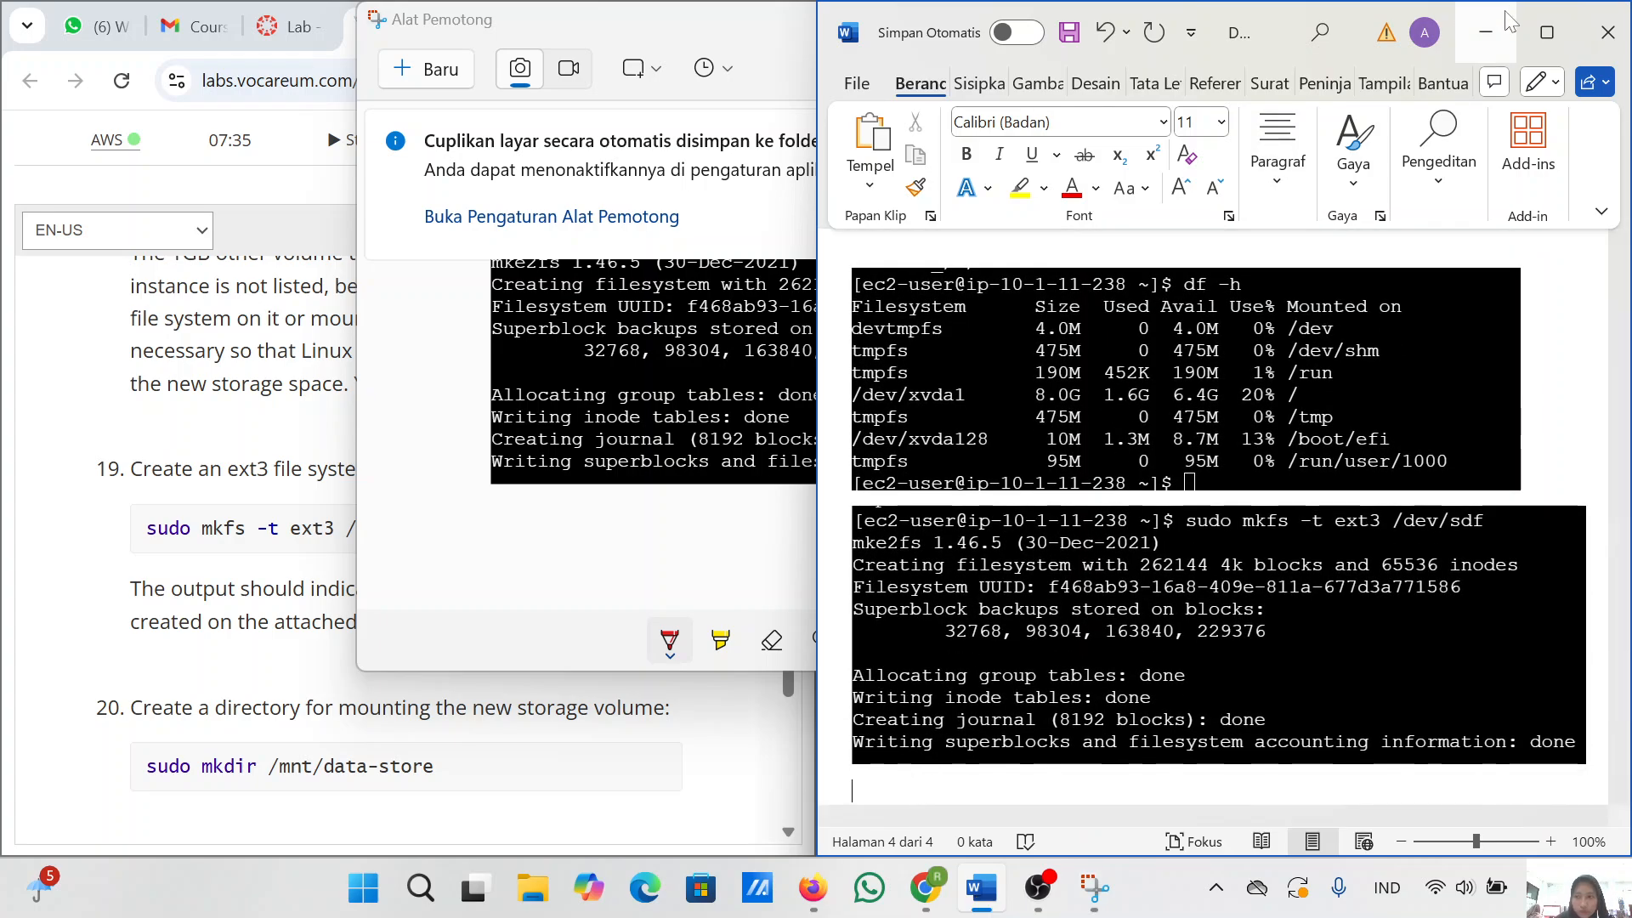
pyautogui.click(1486, 32)
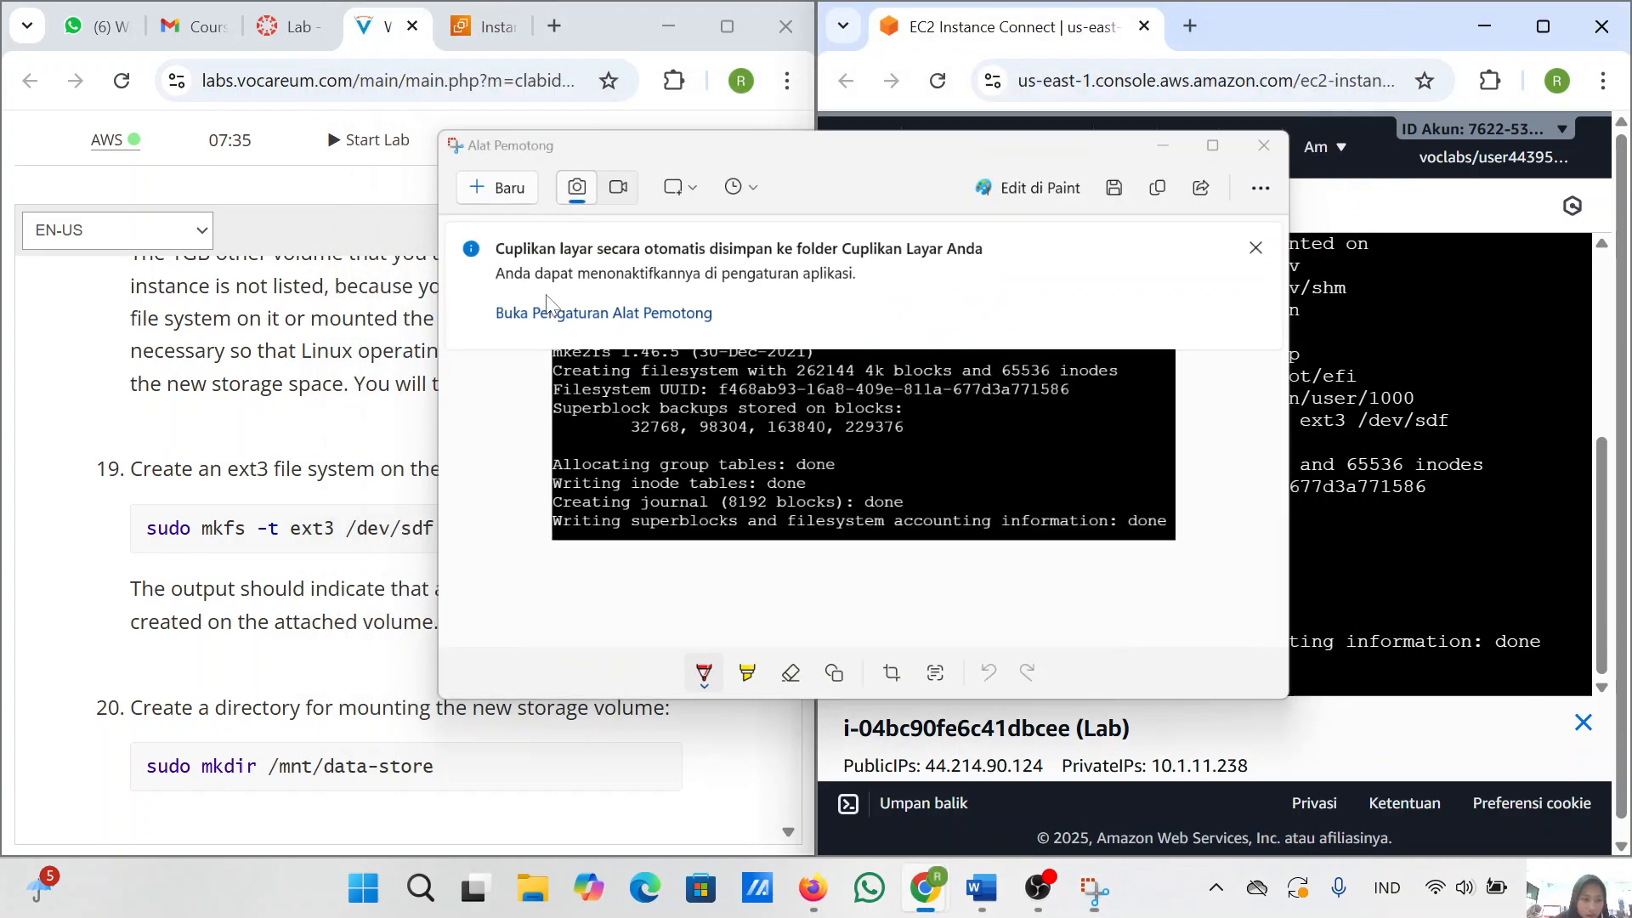
pyautogui.click(1206, 27)
# - Create the mount directory for the new volume by running sudo mkdir /mnt/data-store in the terminal
pyautogui.scroll(-2, 351, 651)
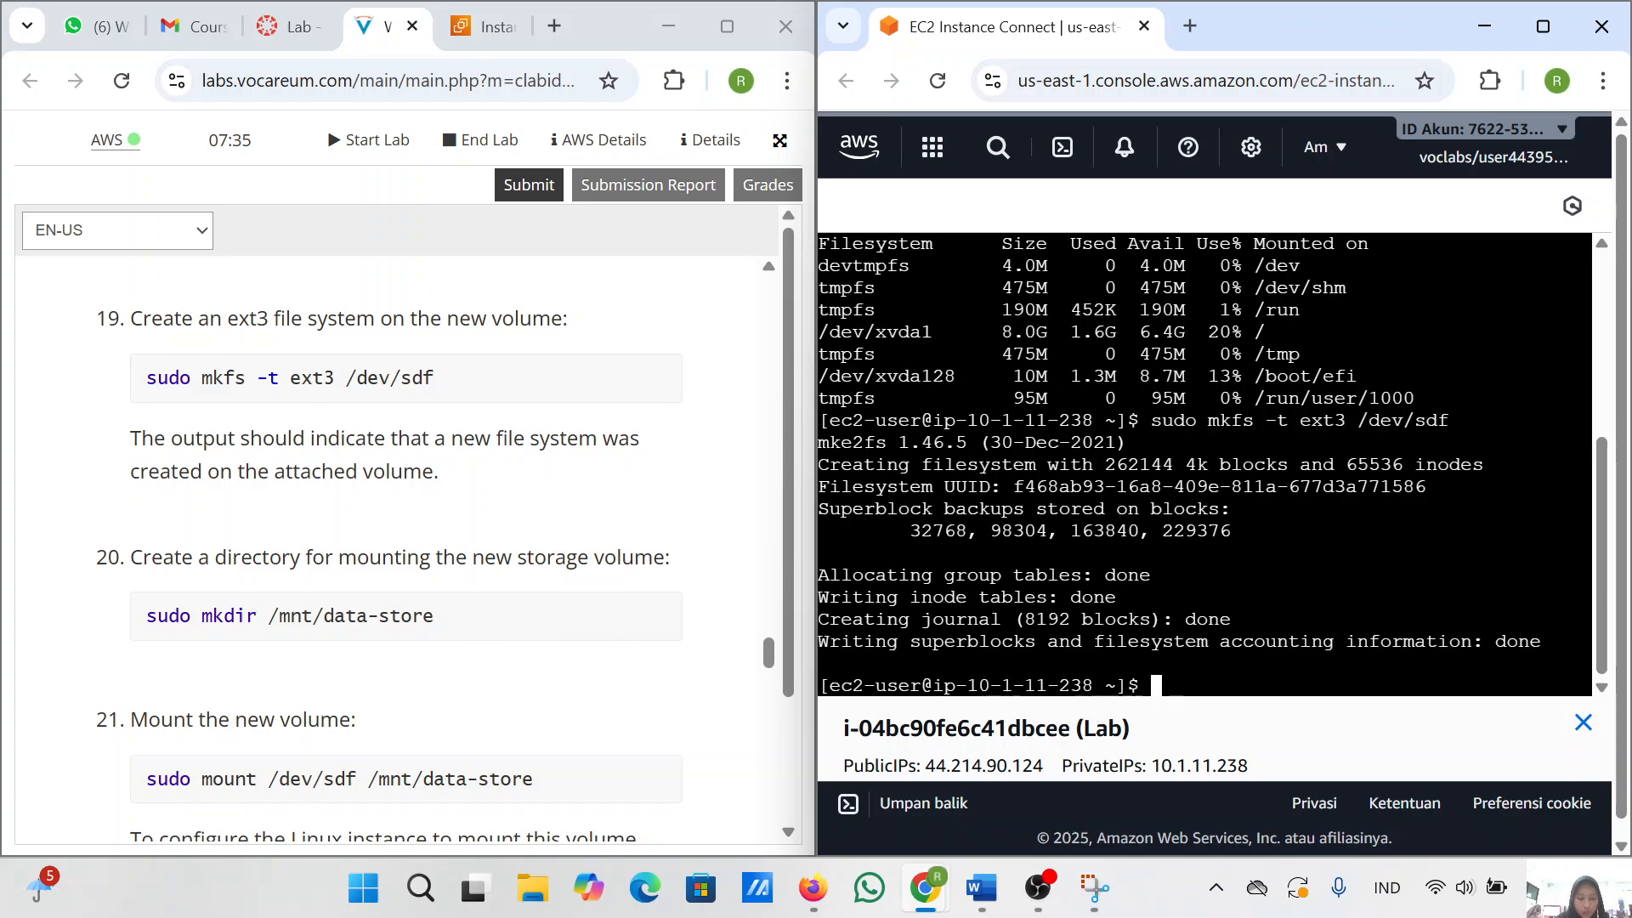
pyautogui.write('sudo mkdir ')
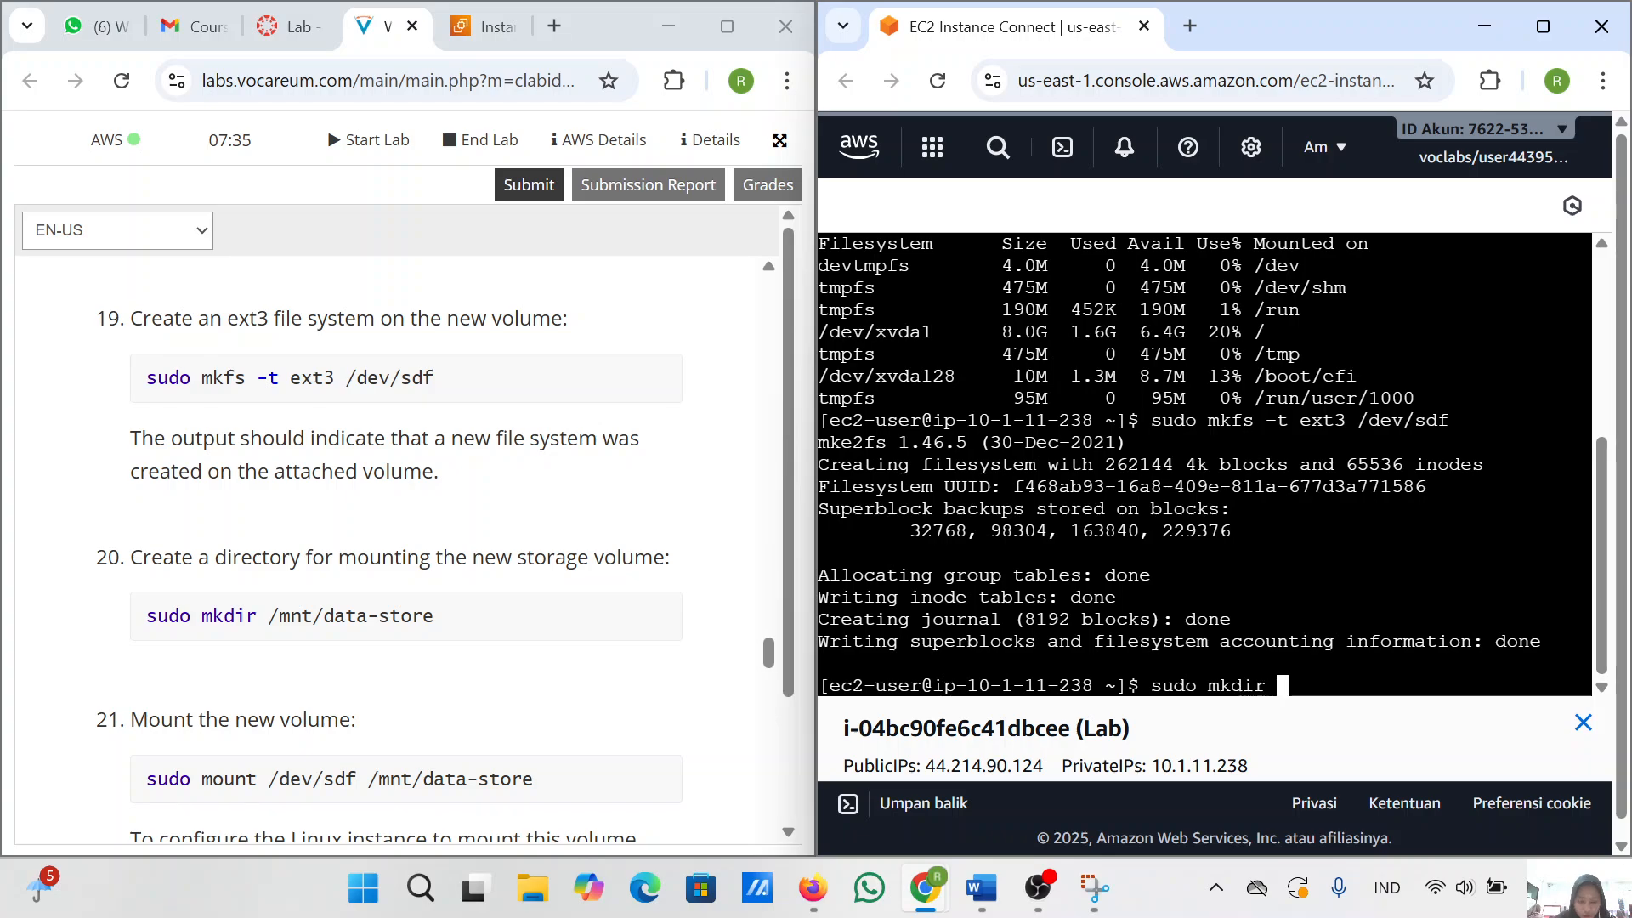
pyautogui.write('/mnt/data')
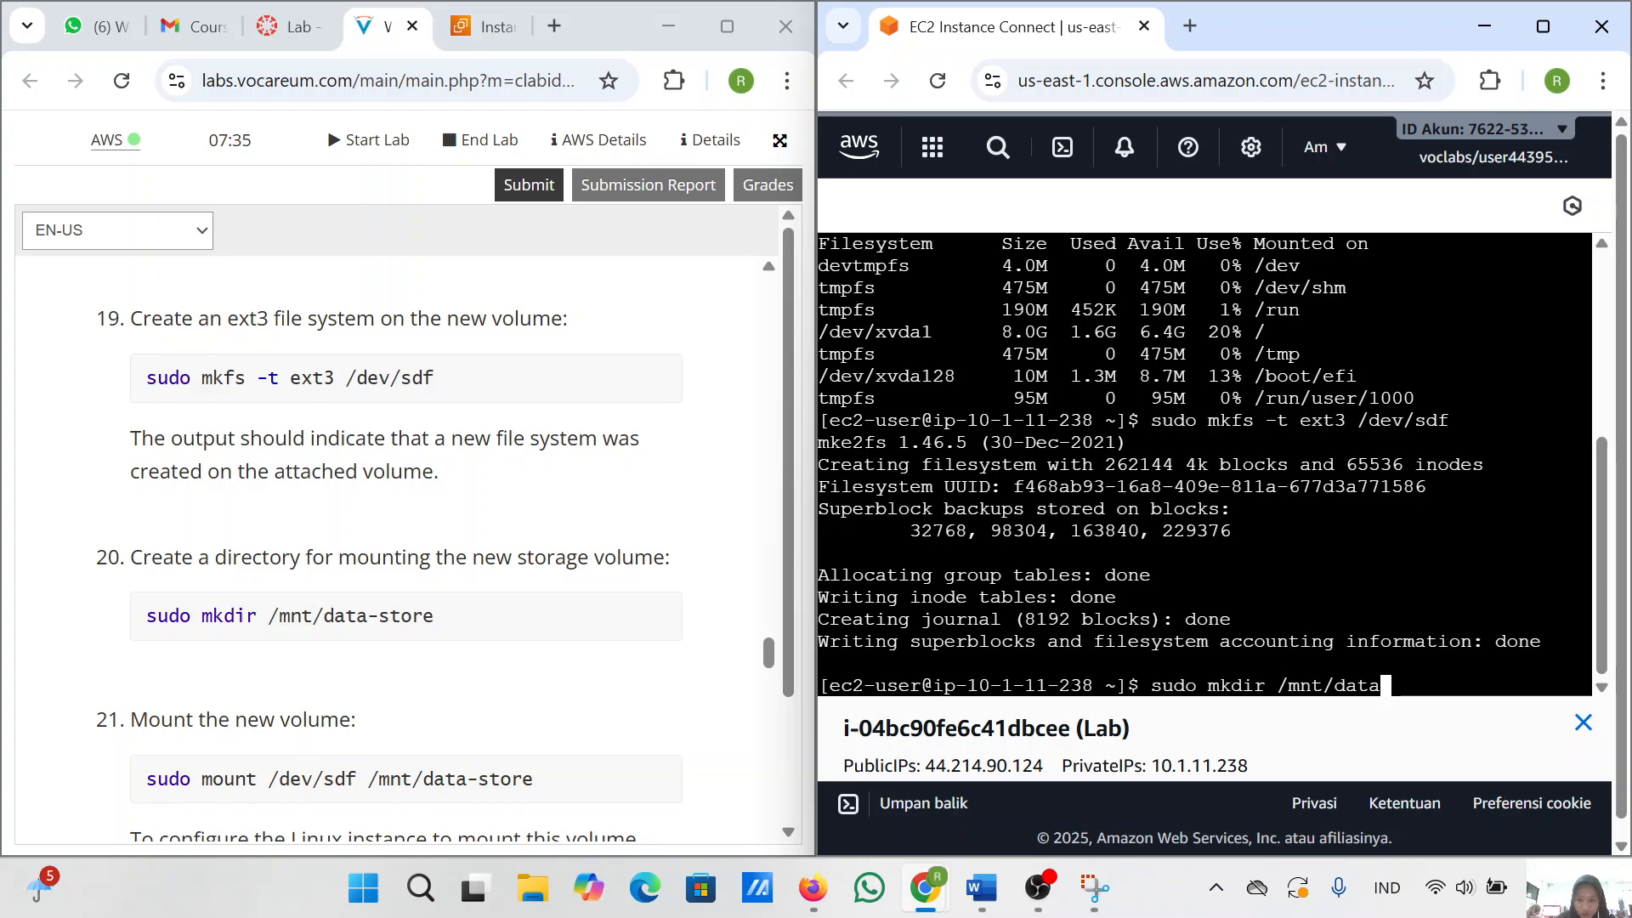
pyautogui.write('-store')
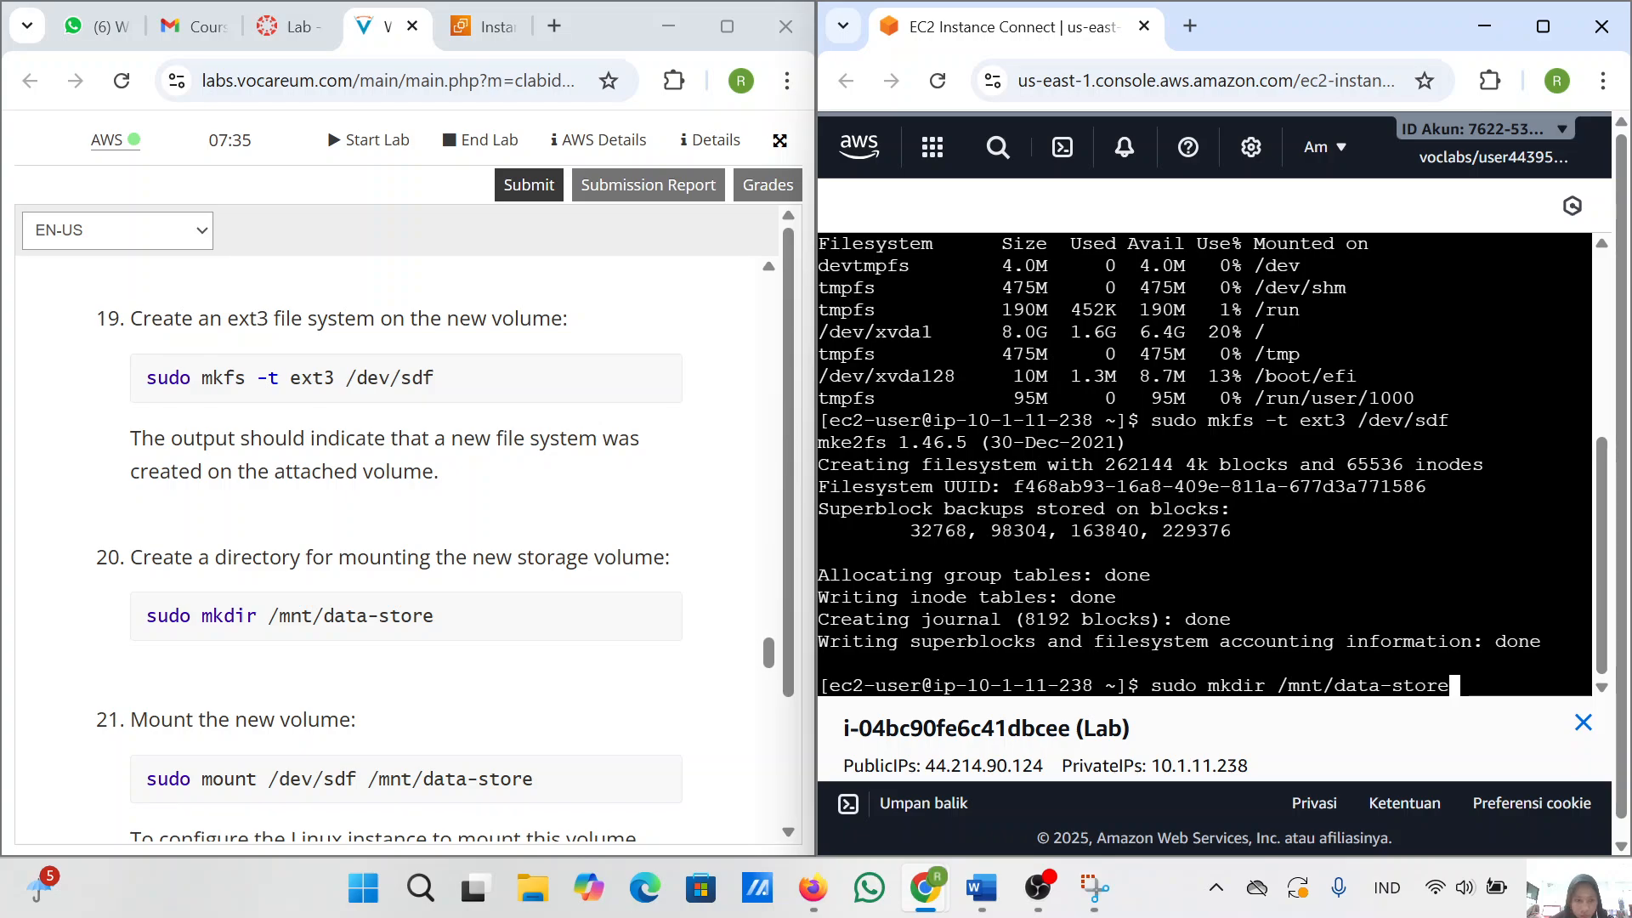
pyautogui.press('Return')
# - Mount the new volume by running sudo mount /dev/sdf /mnt/data-store in the terminal
pyautogui.scroll(-2, 690, 540)
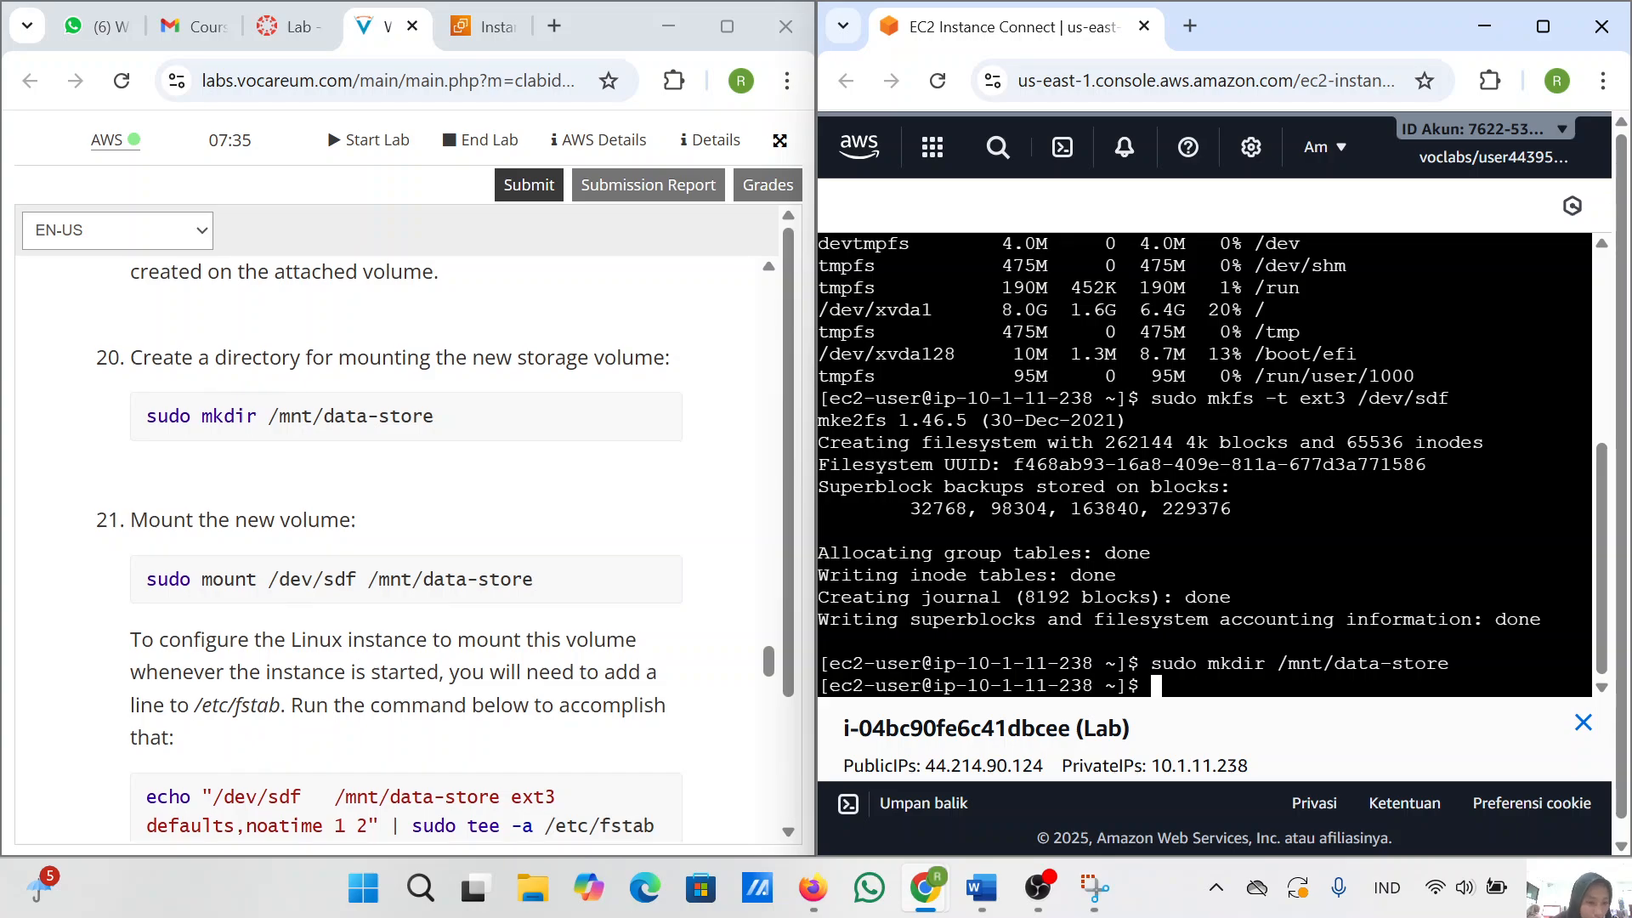
pyautogui.scroll(-1, 213, 696)
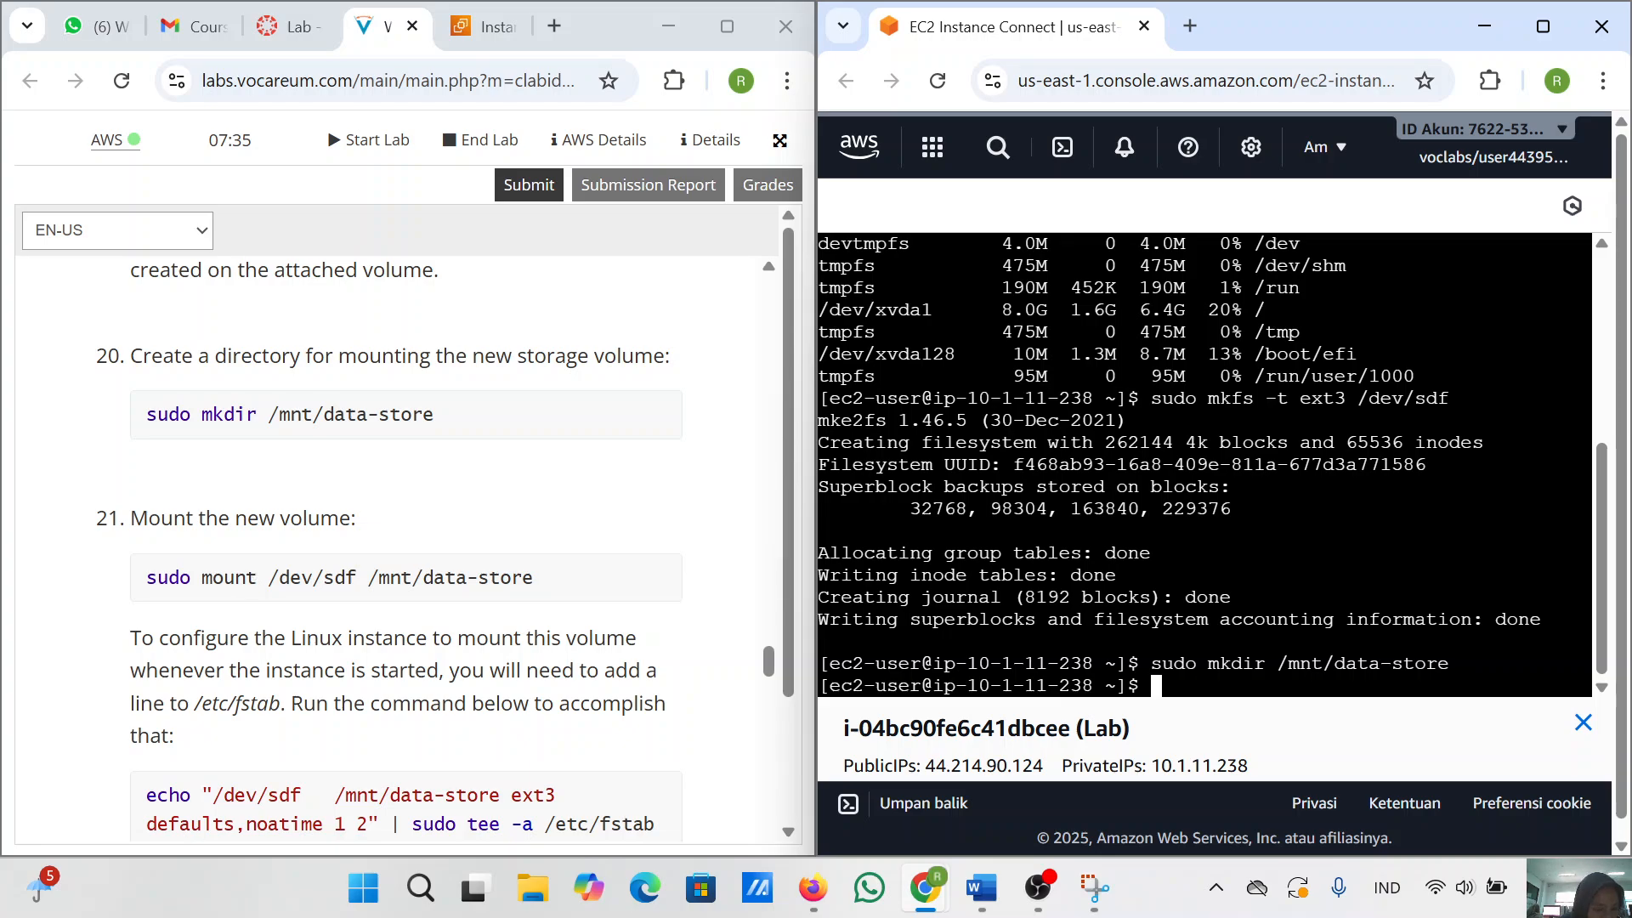
pyautogui.scroll(-1, 257, 729)
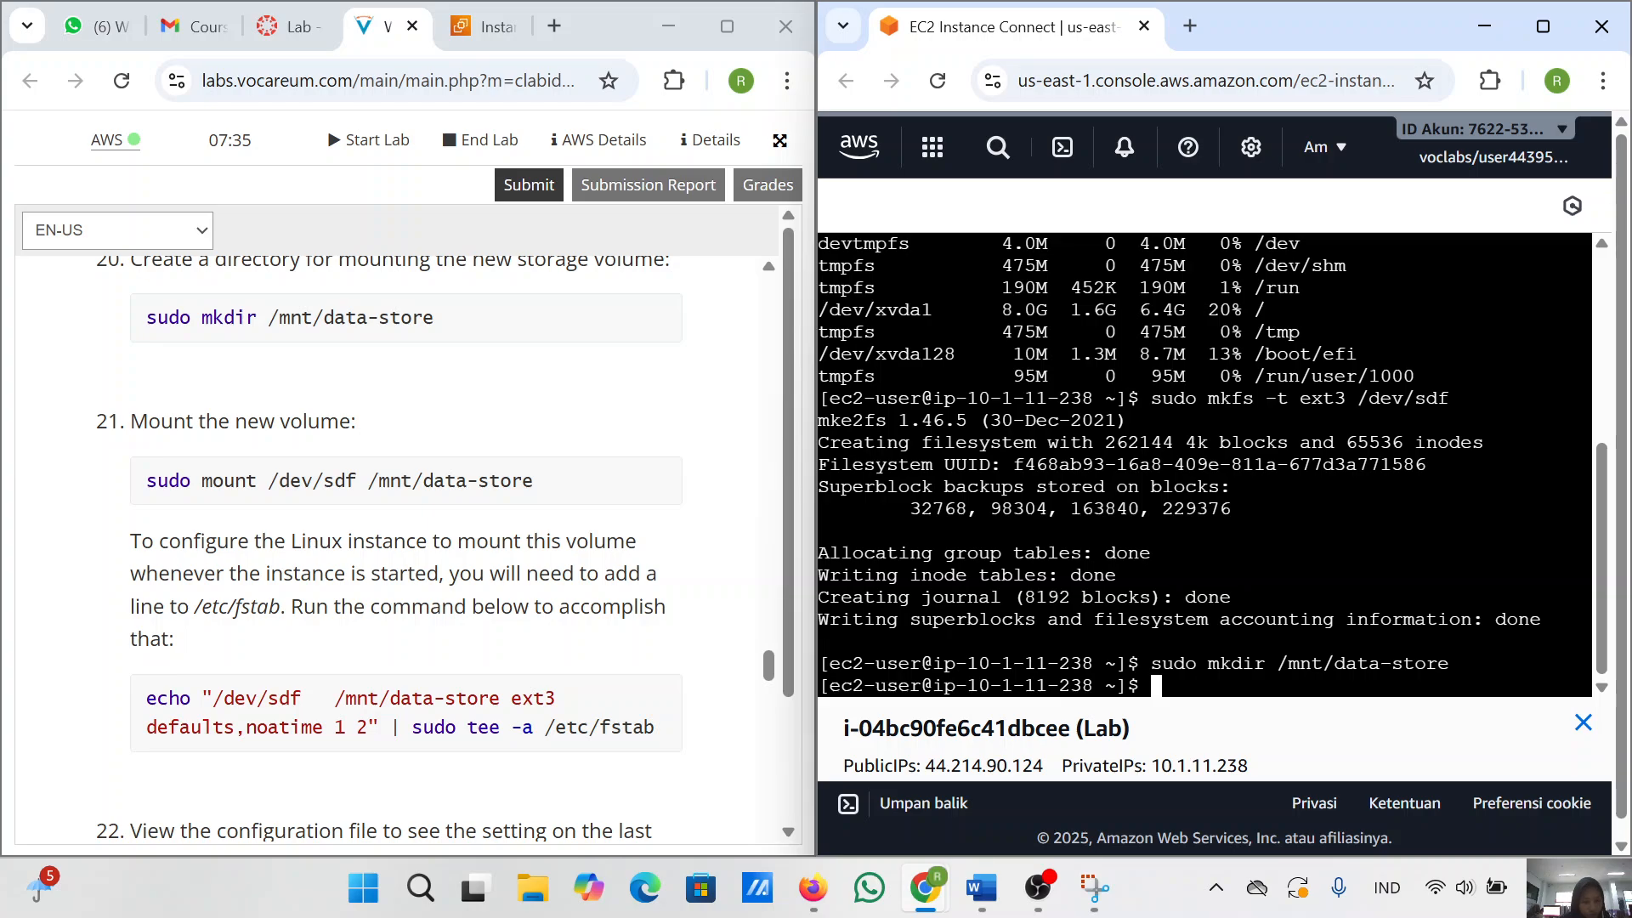
pyautogui.write('sudo')
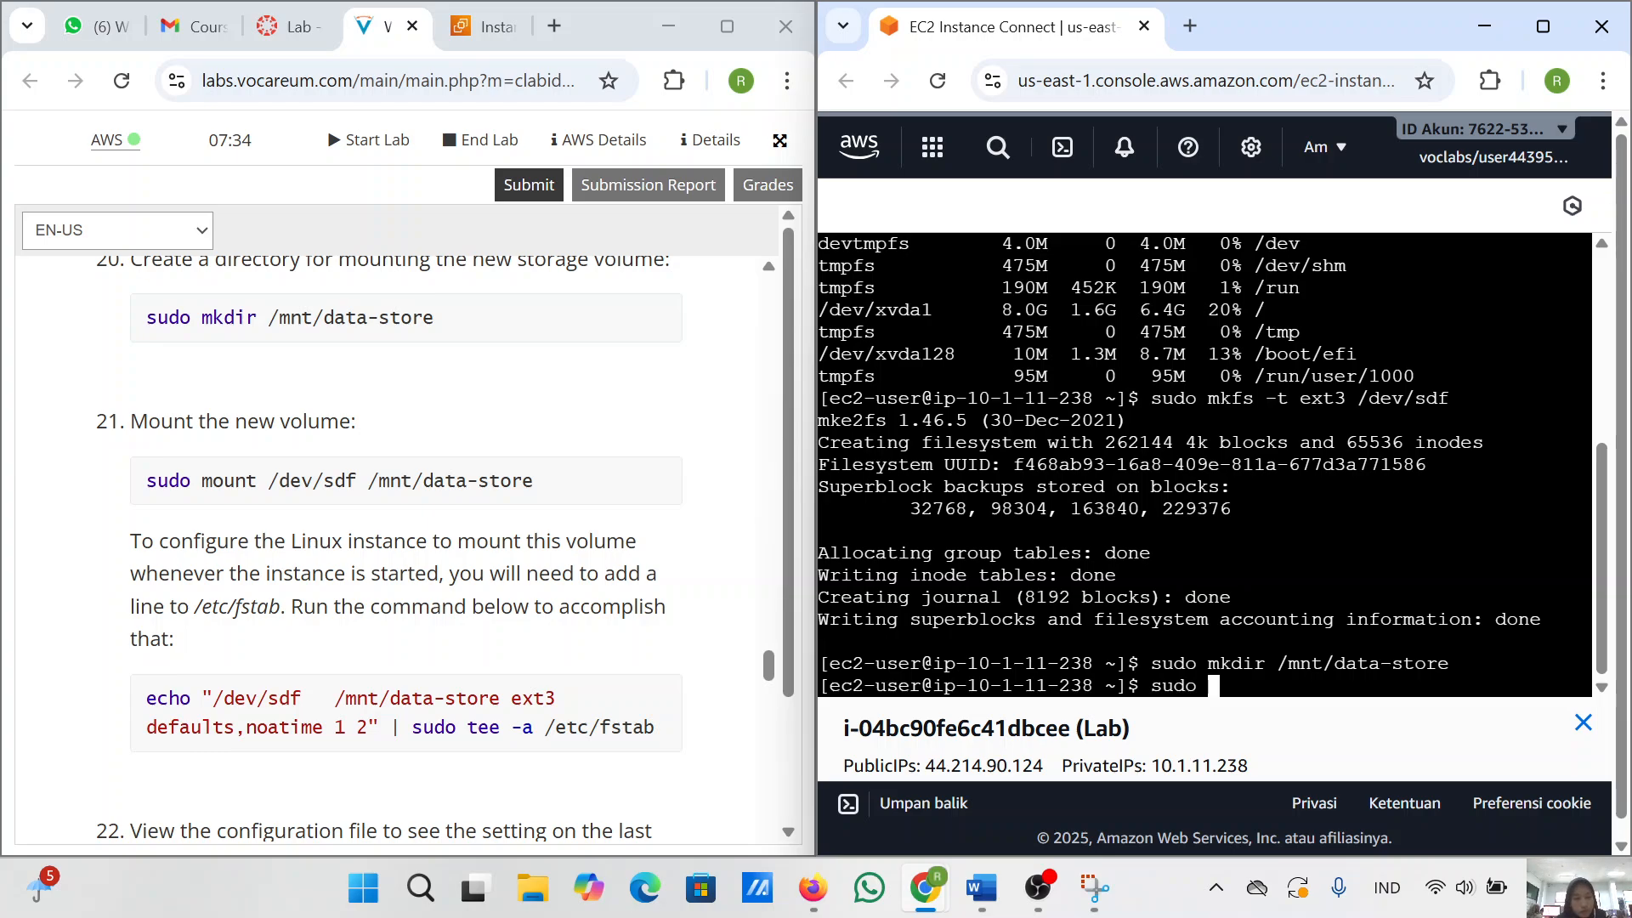
pyautogui.write('moun')
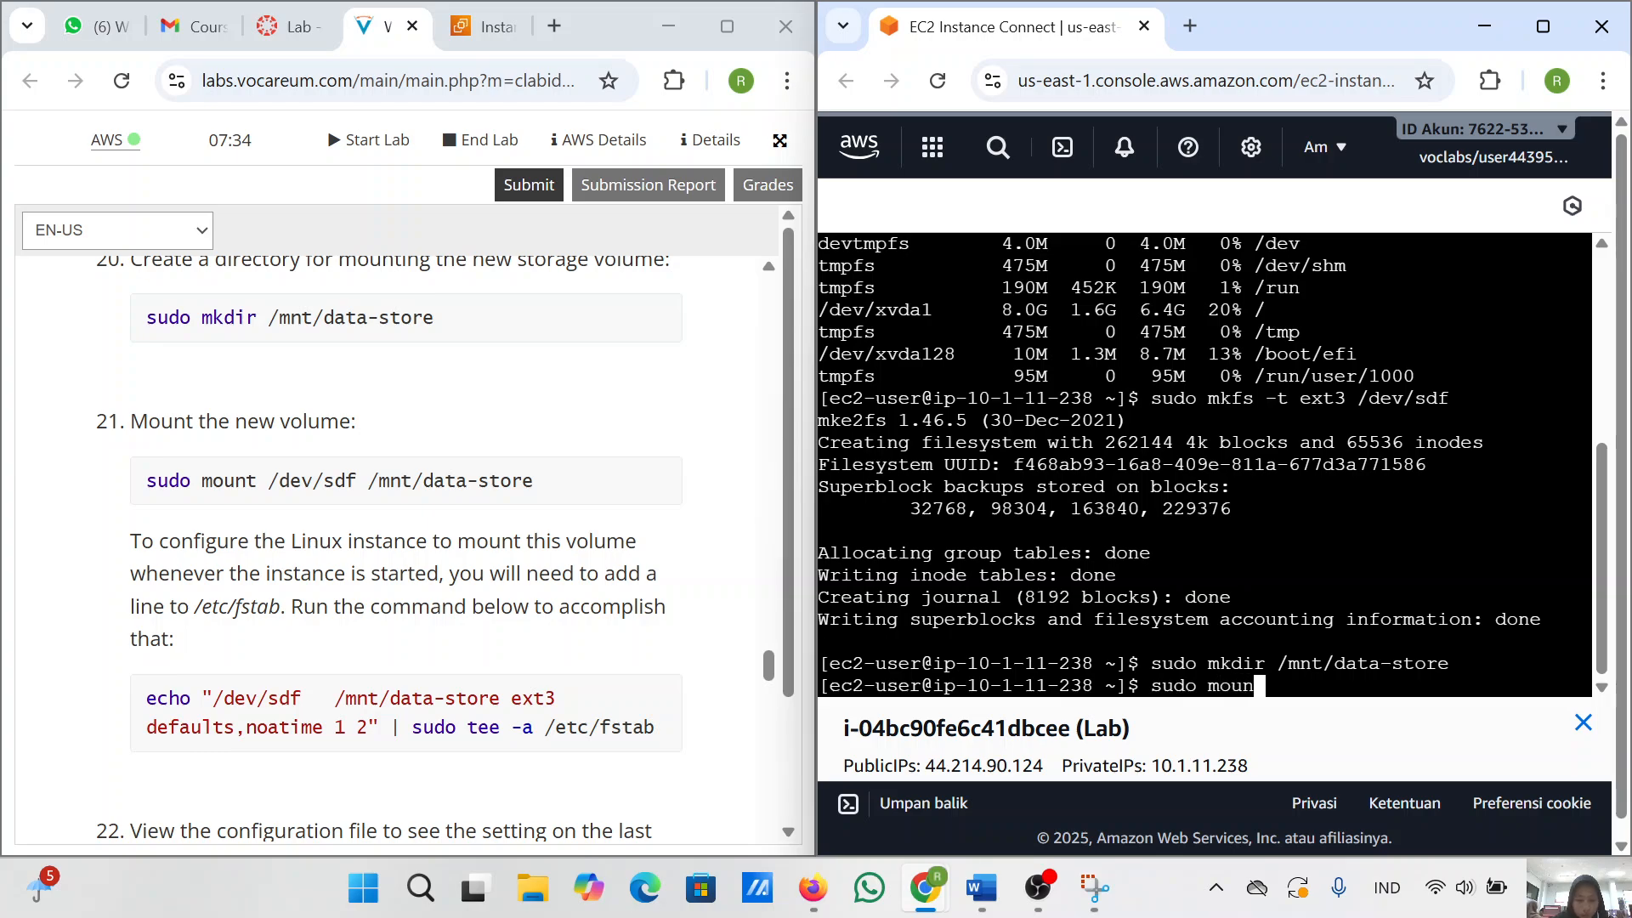
pyautogui.write('t /')
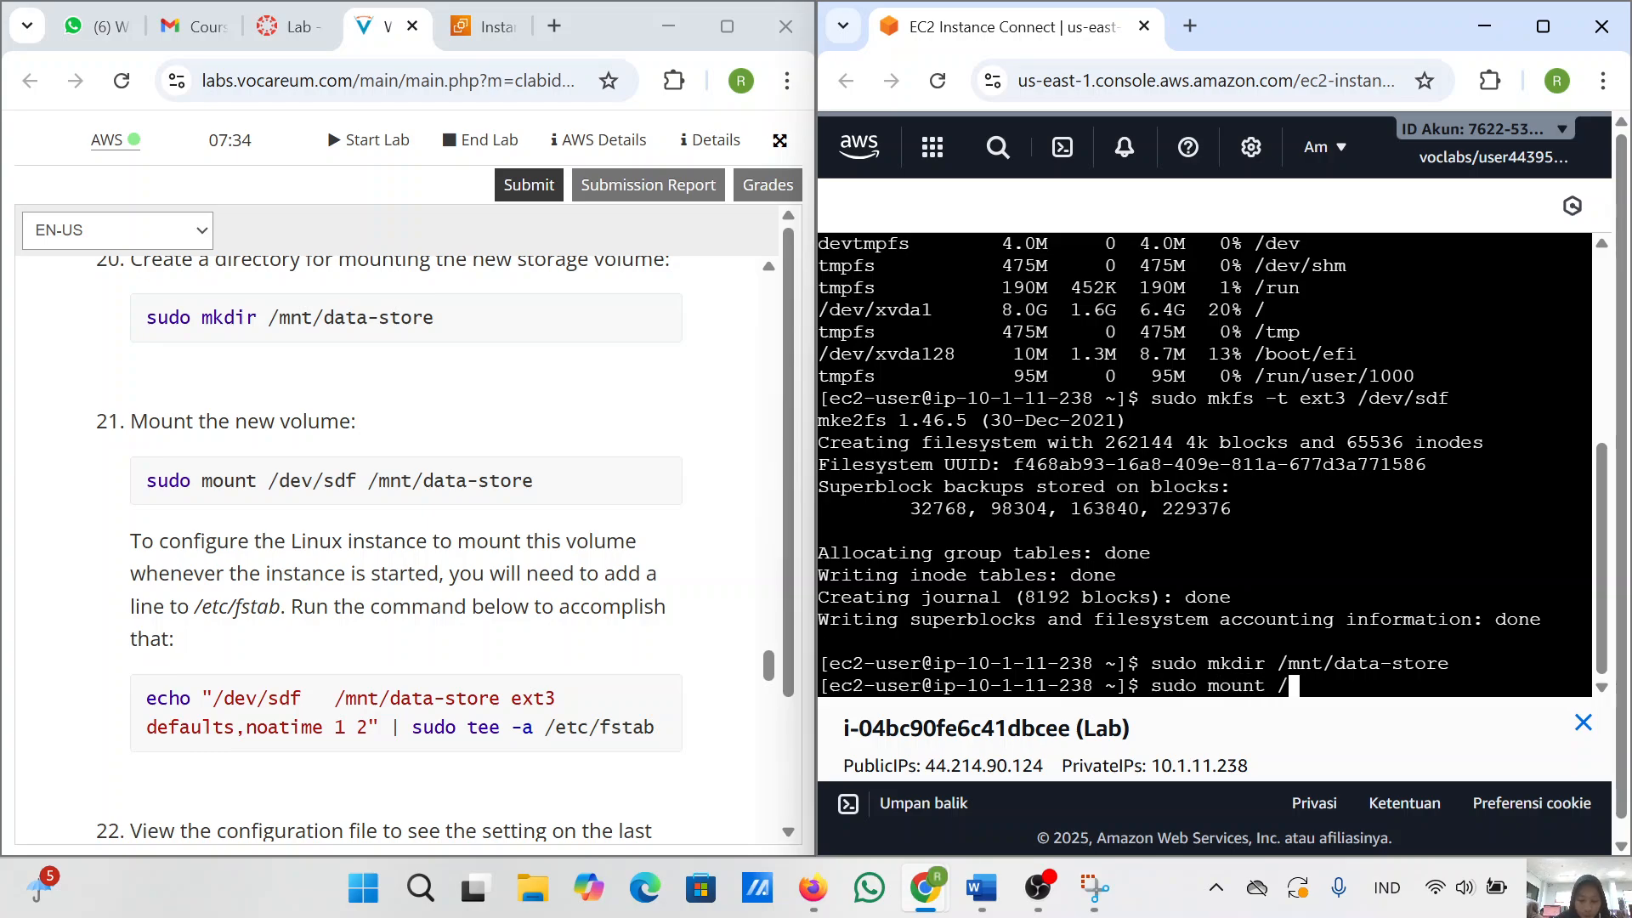
pyautogui.write('dev/sdf')
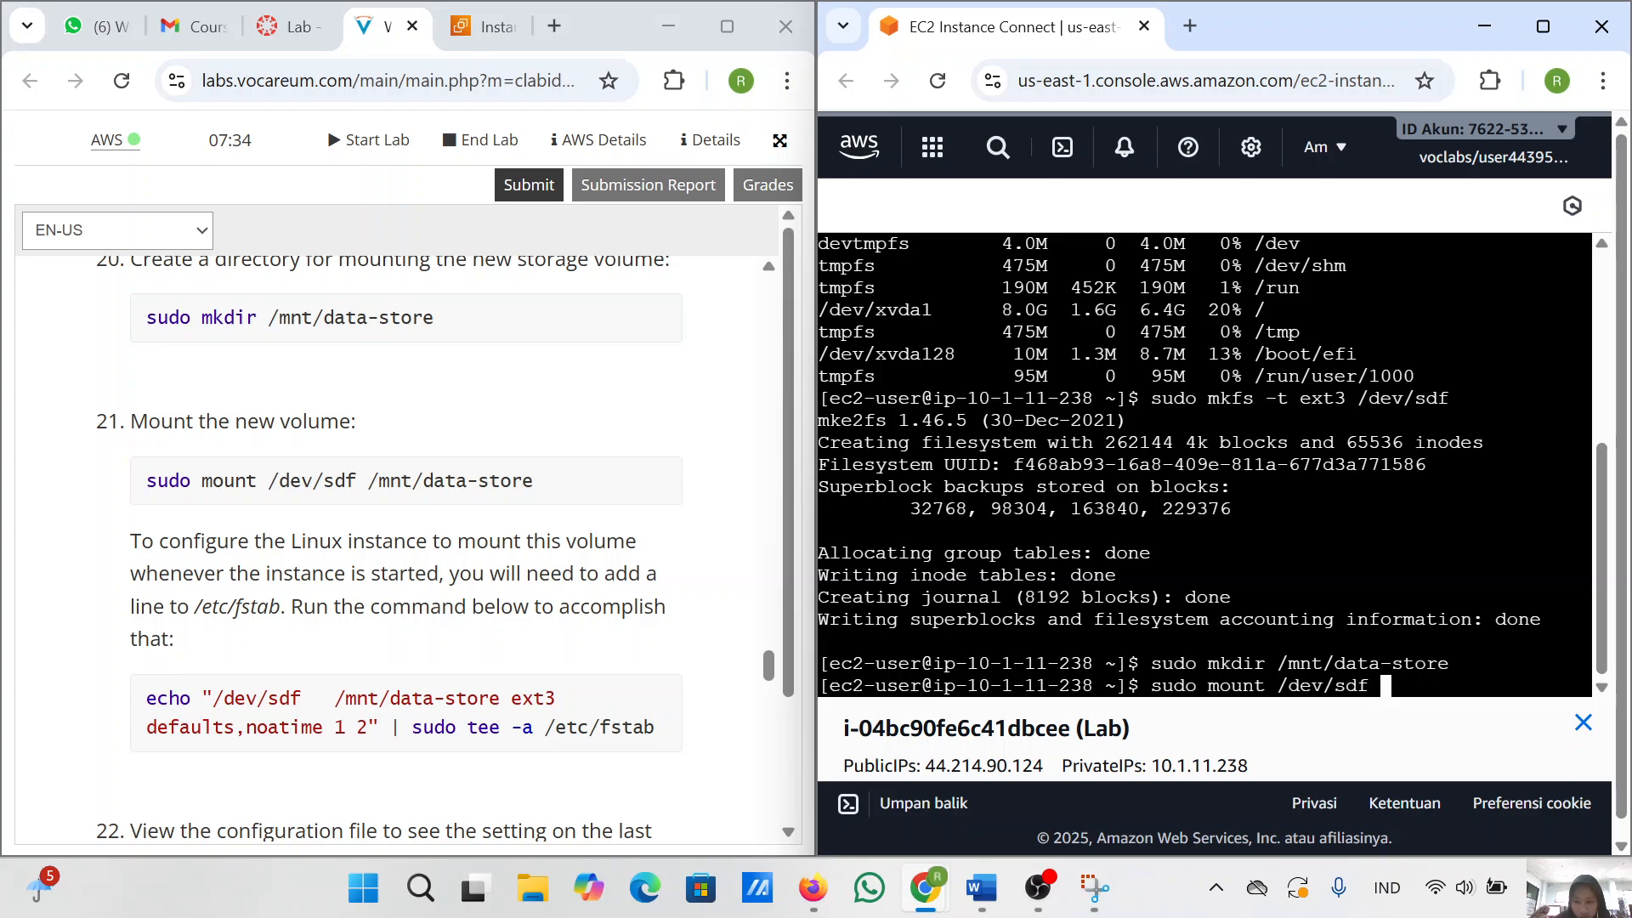
pyautogui.write(' /m')
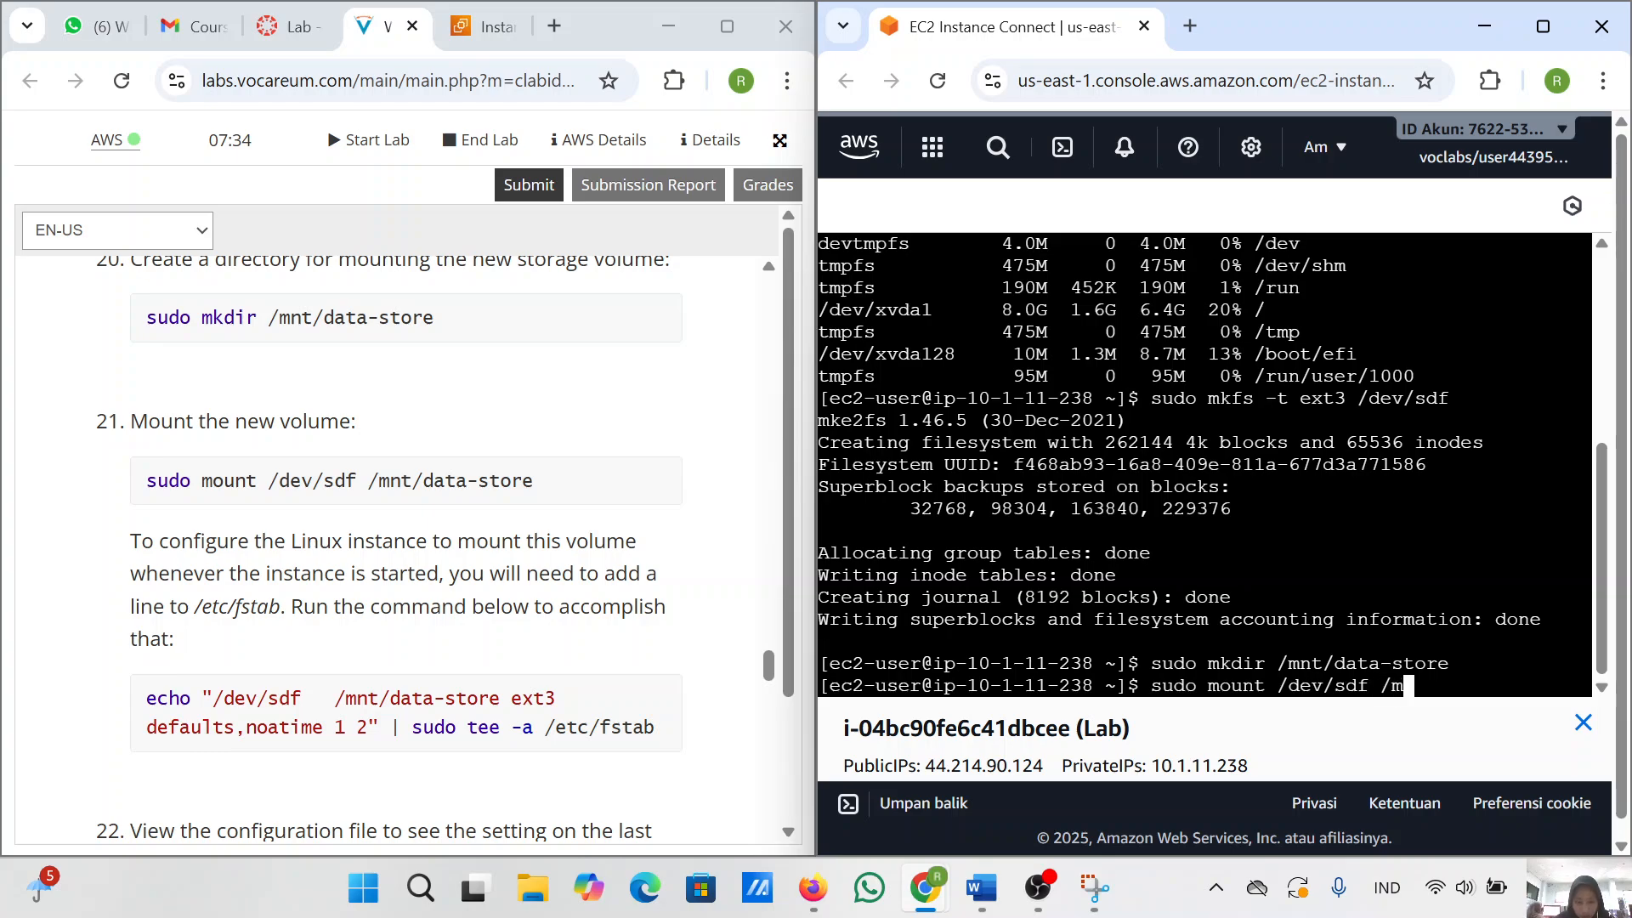
pyautogui.write('ntdata')
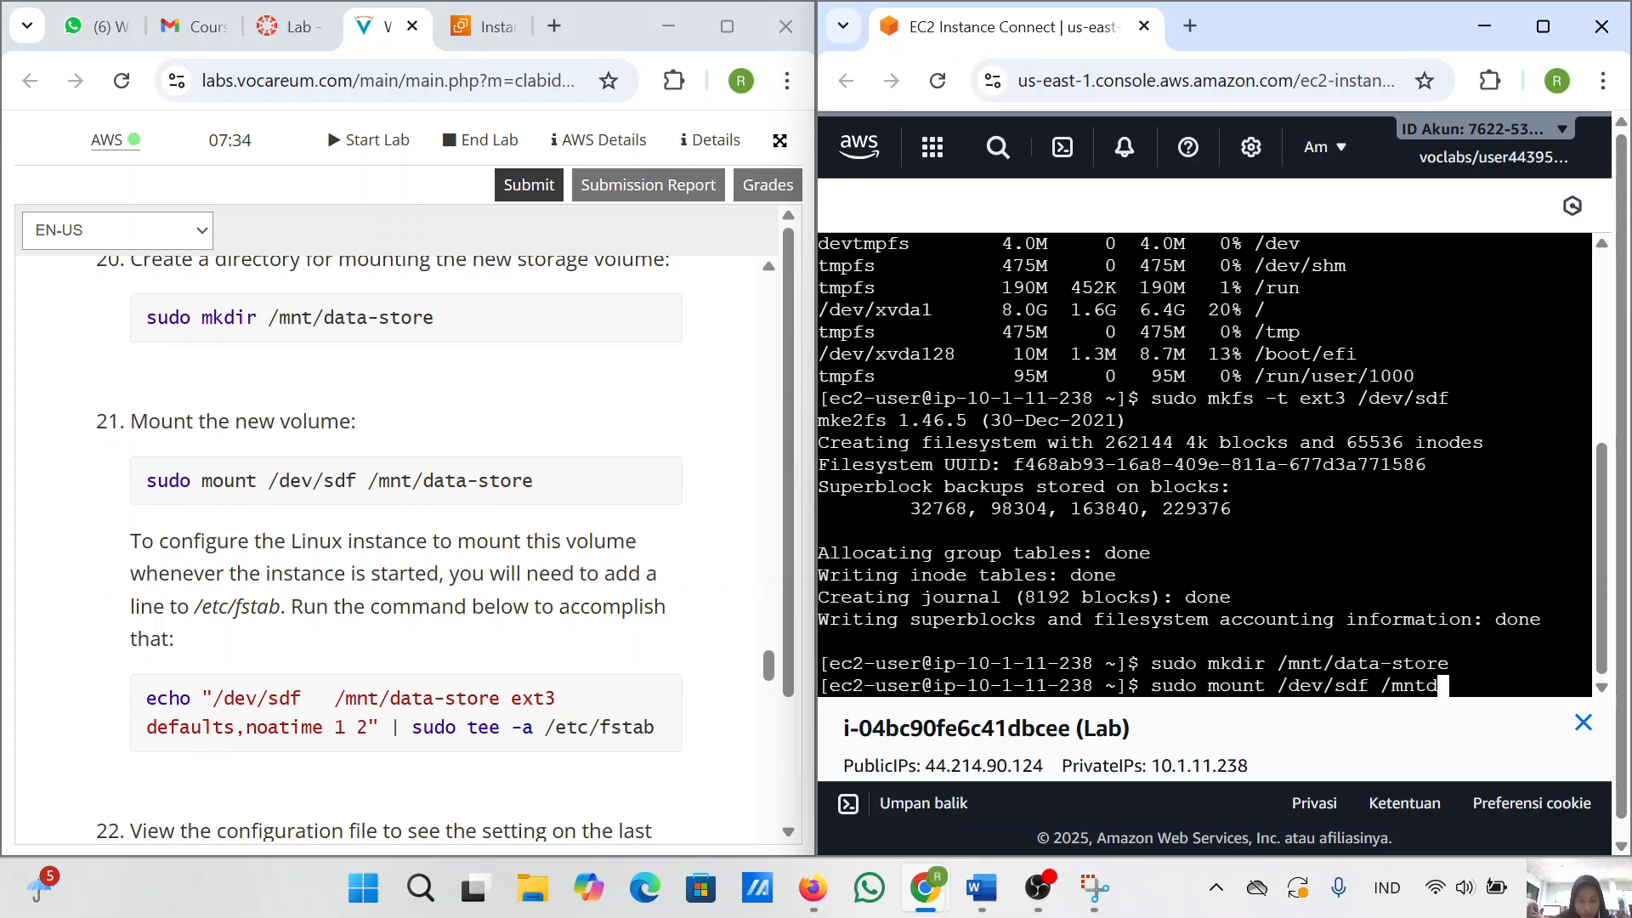
pyautogui.press('BackSpace')
pyautogui.press('BackSpace')
pyautogui.press('BackSpace')
pyautogui.press('BackSpace')
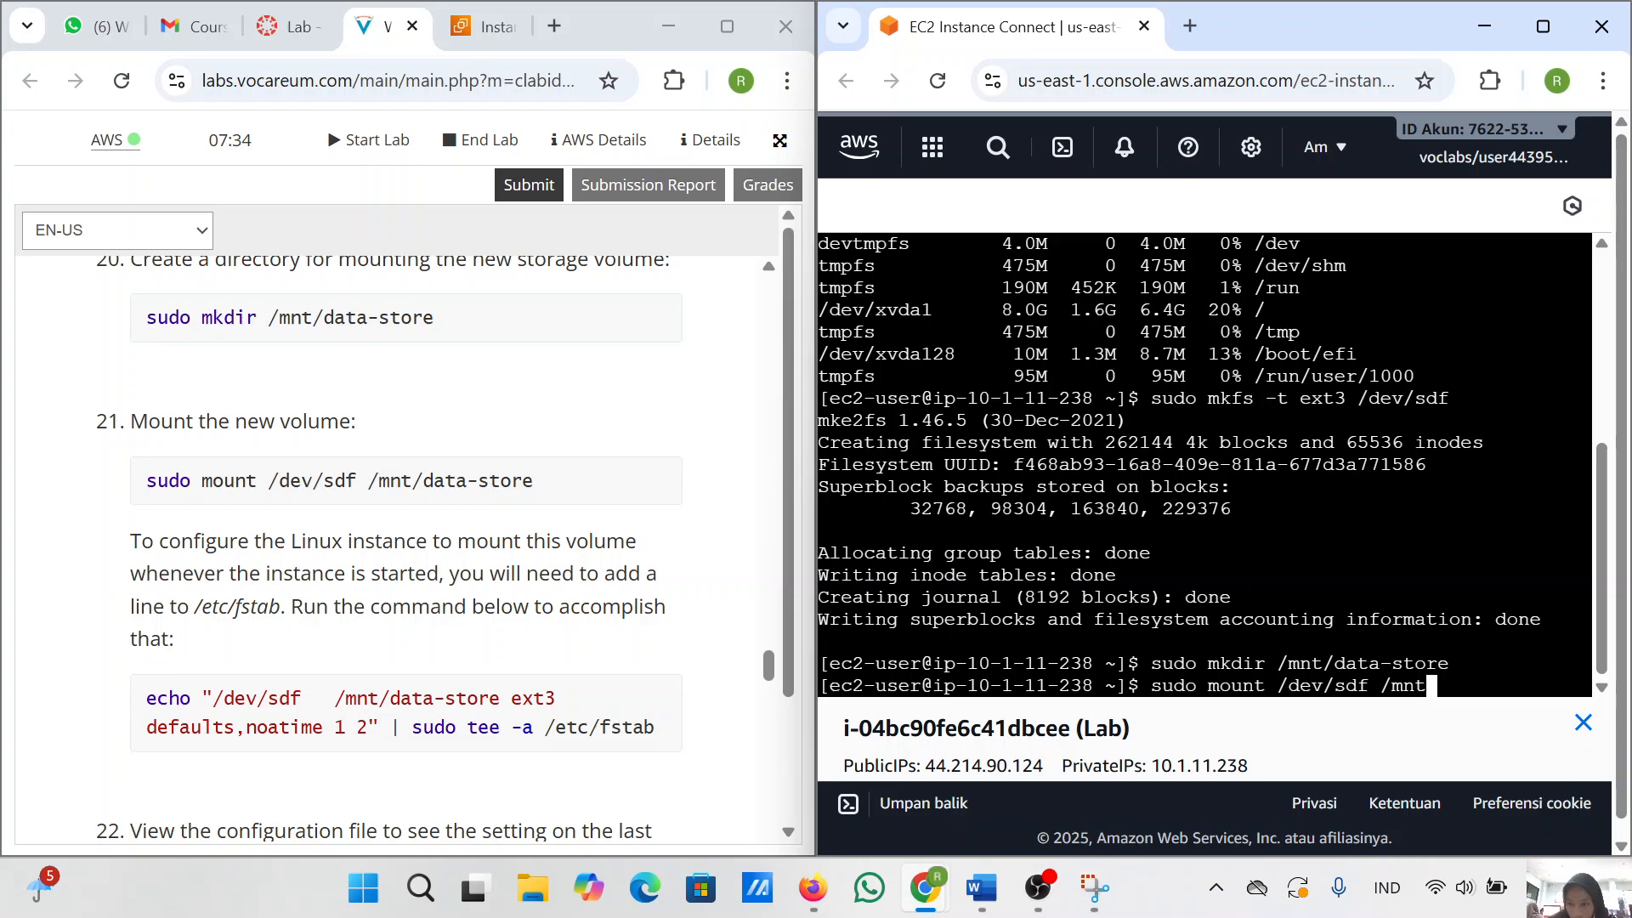
pyautogui.write('/data')
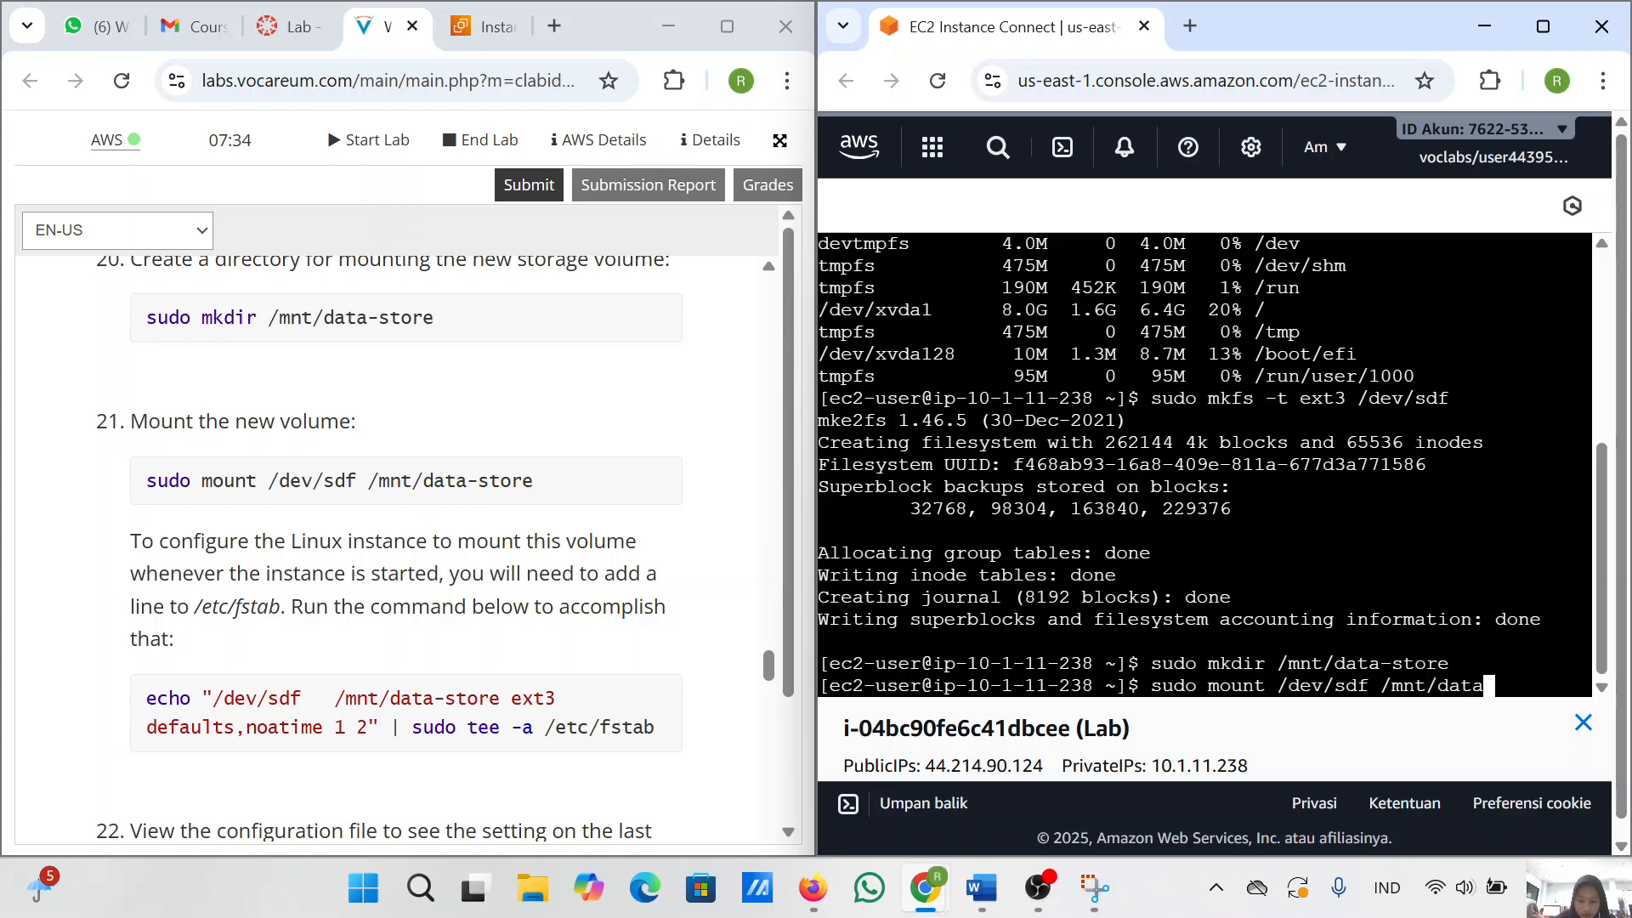
pyautogui.write('-store')
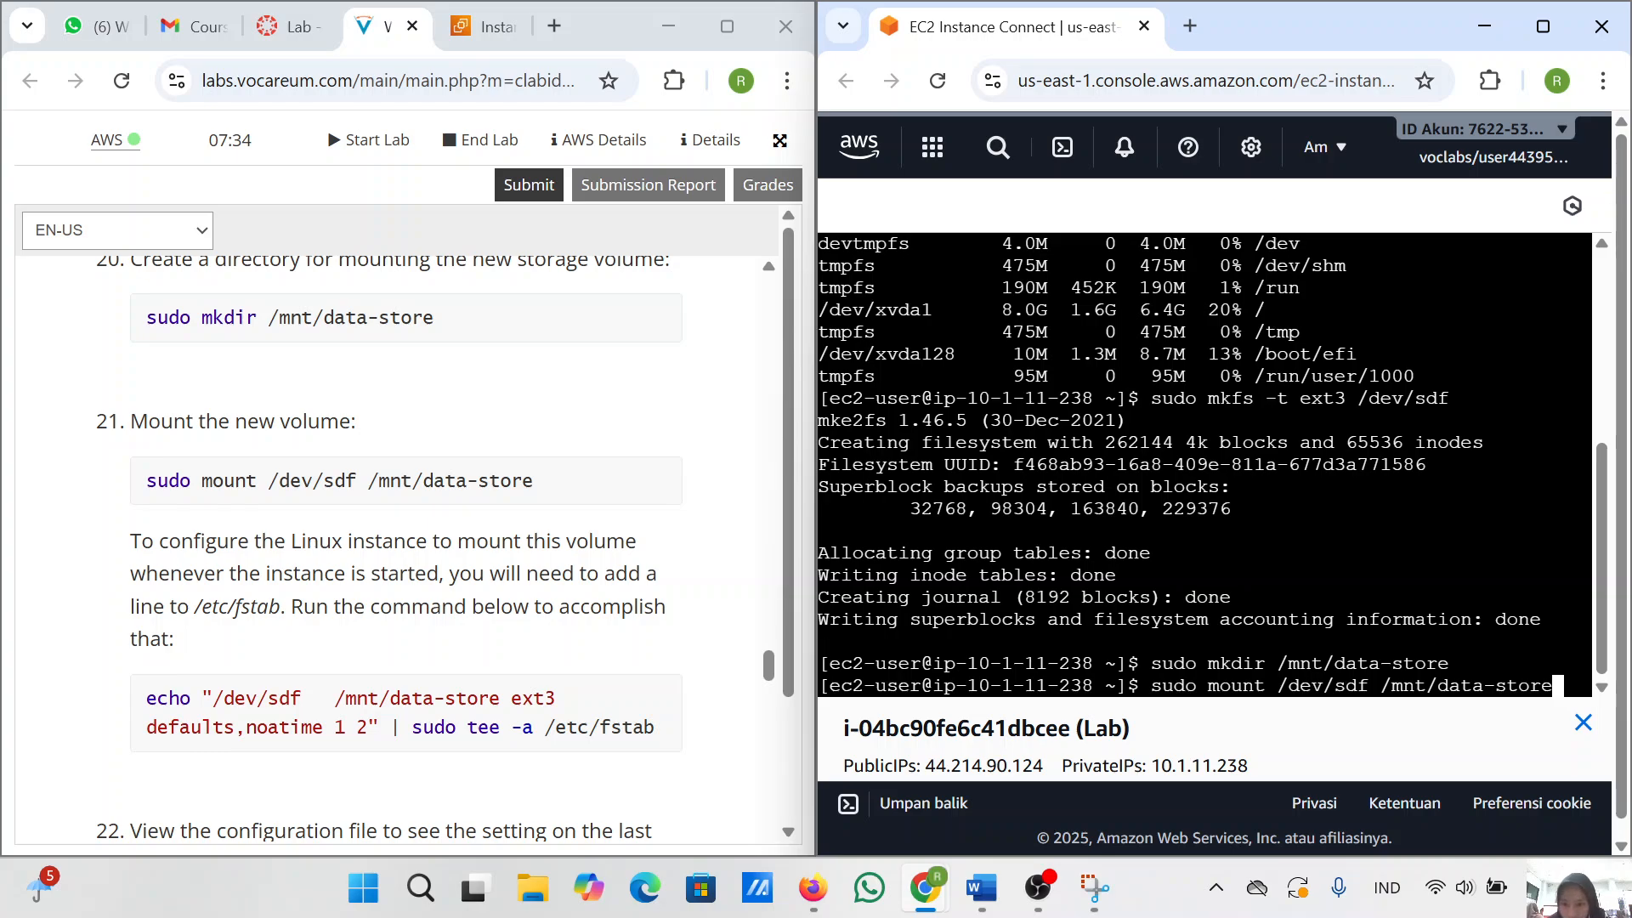
pyautogui.press('Return')
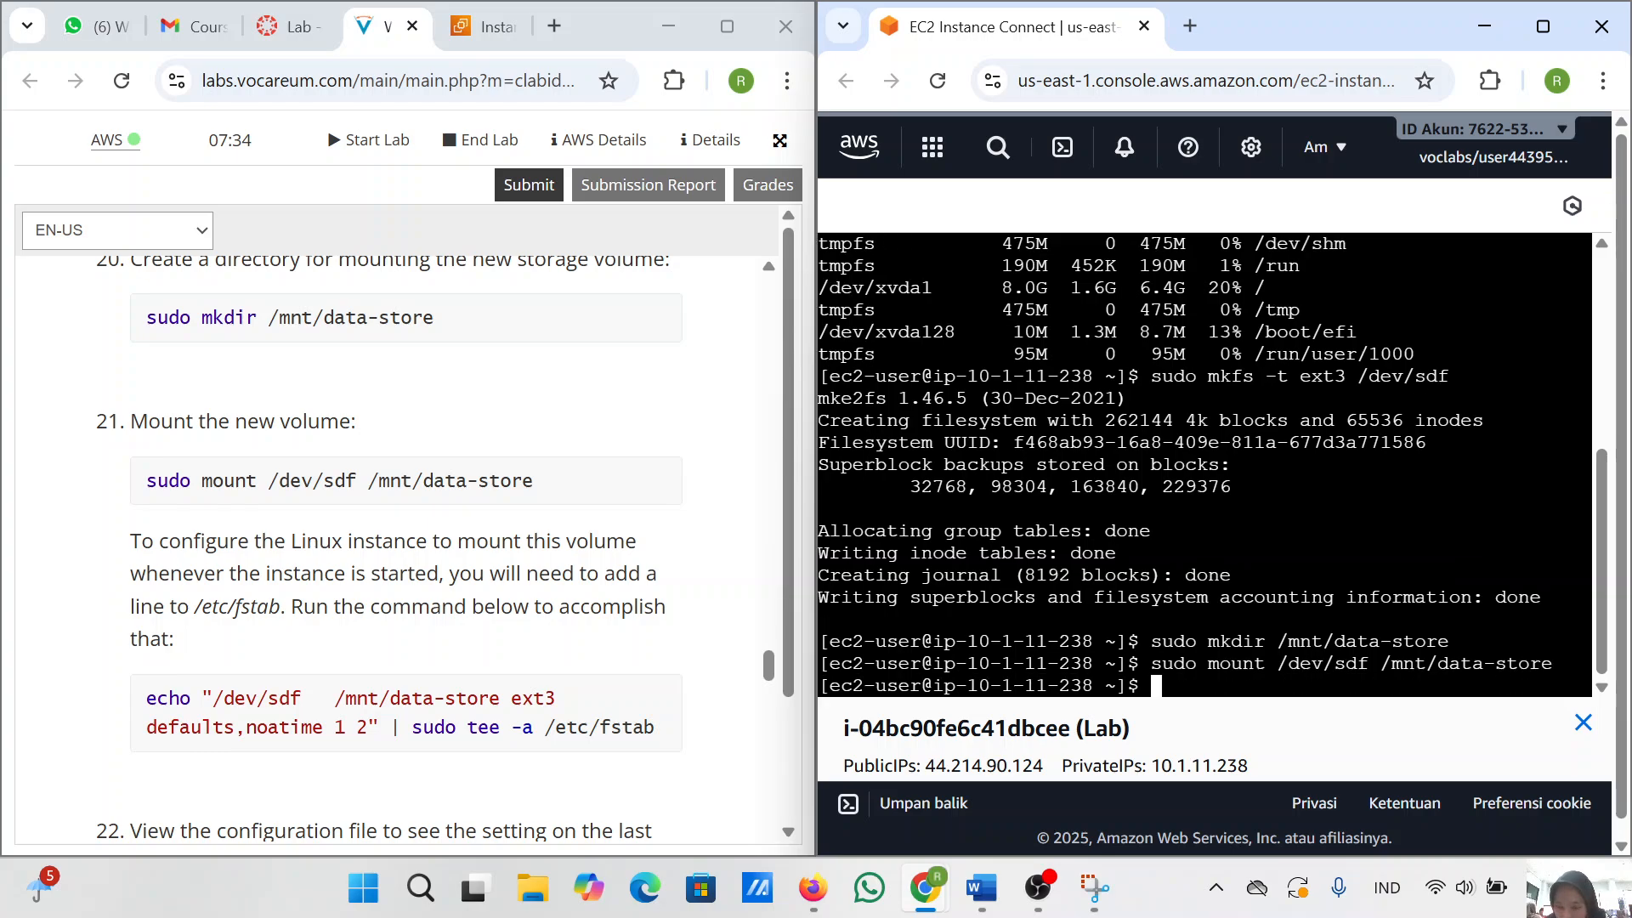
# - Capture the mkdir and mount commands in the terminal, copy the capture, and switch to the Word document
pyautogui.scroll(-1, 400, 544)
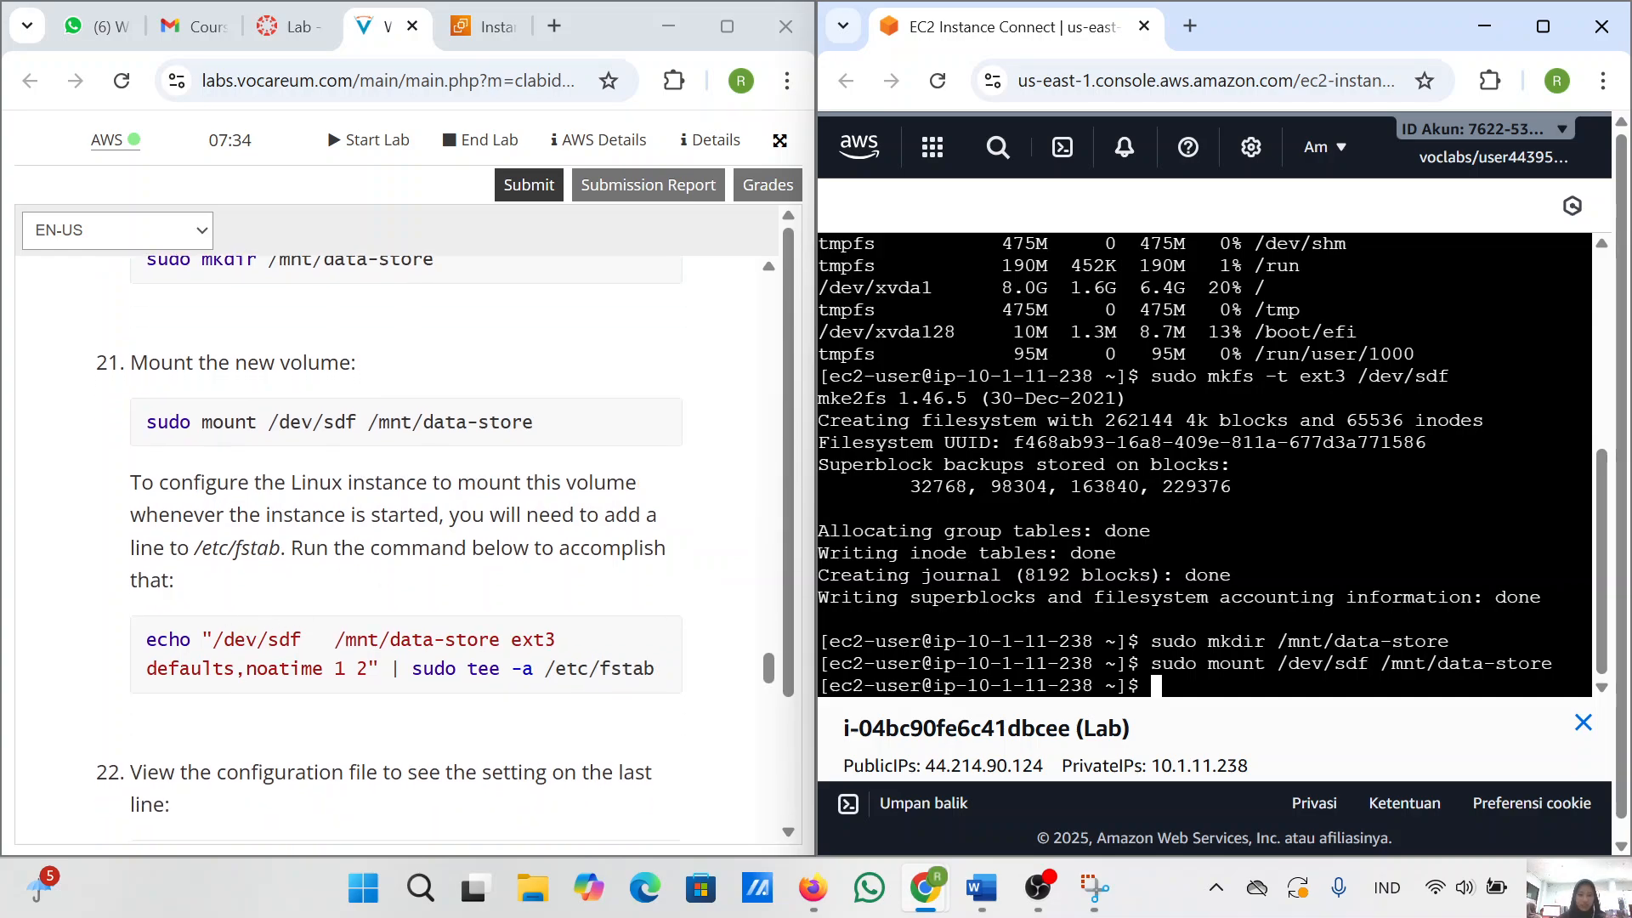
pyautogui.scroll(-2, 397, 720)
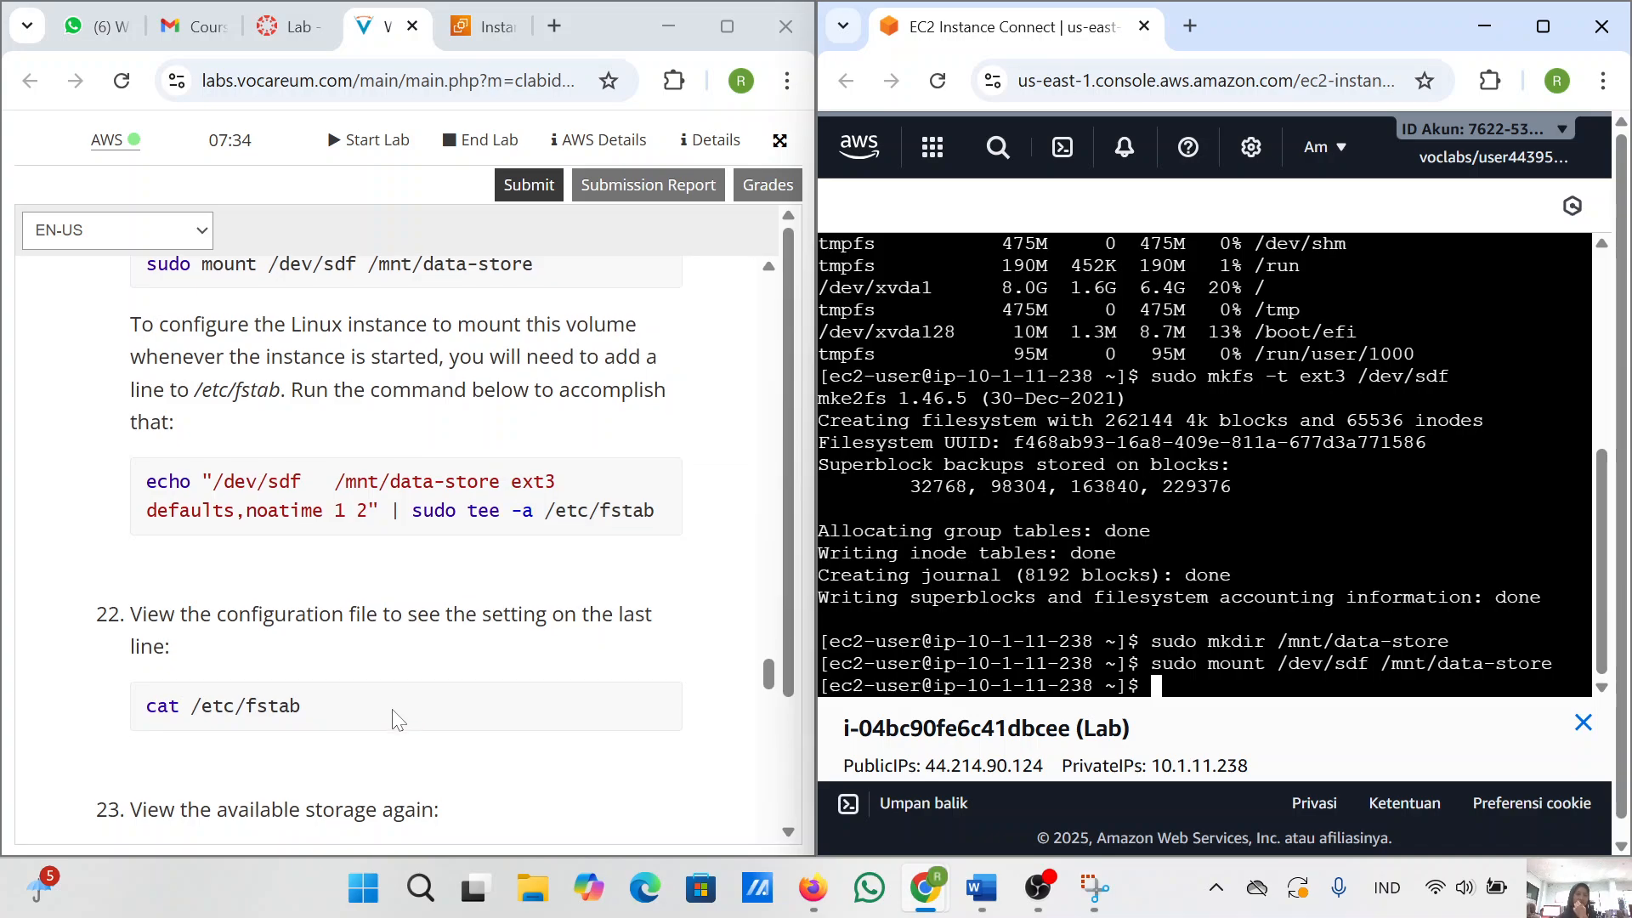
pyautogui.scroll(-1, 397, 720)
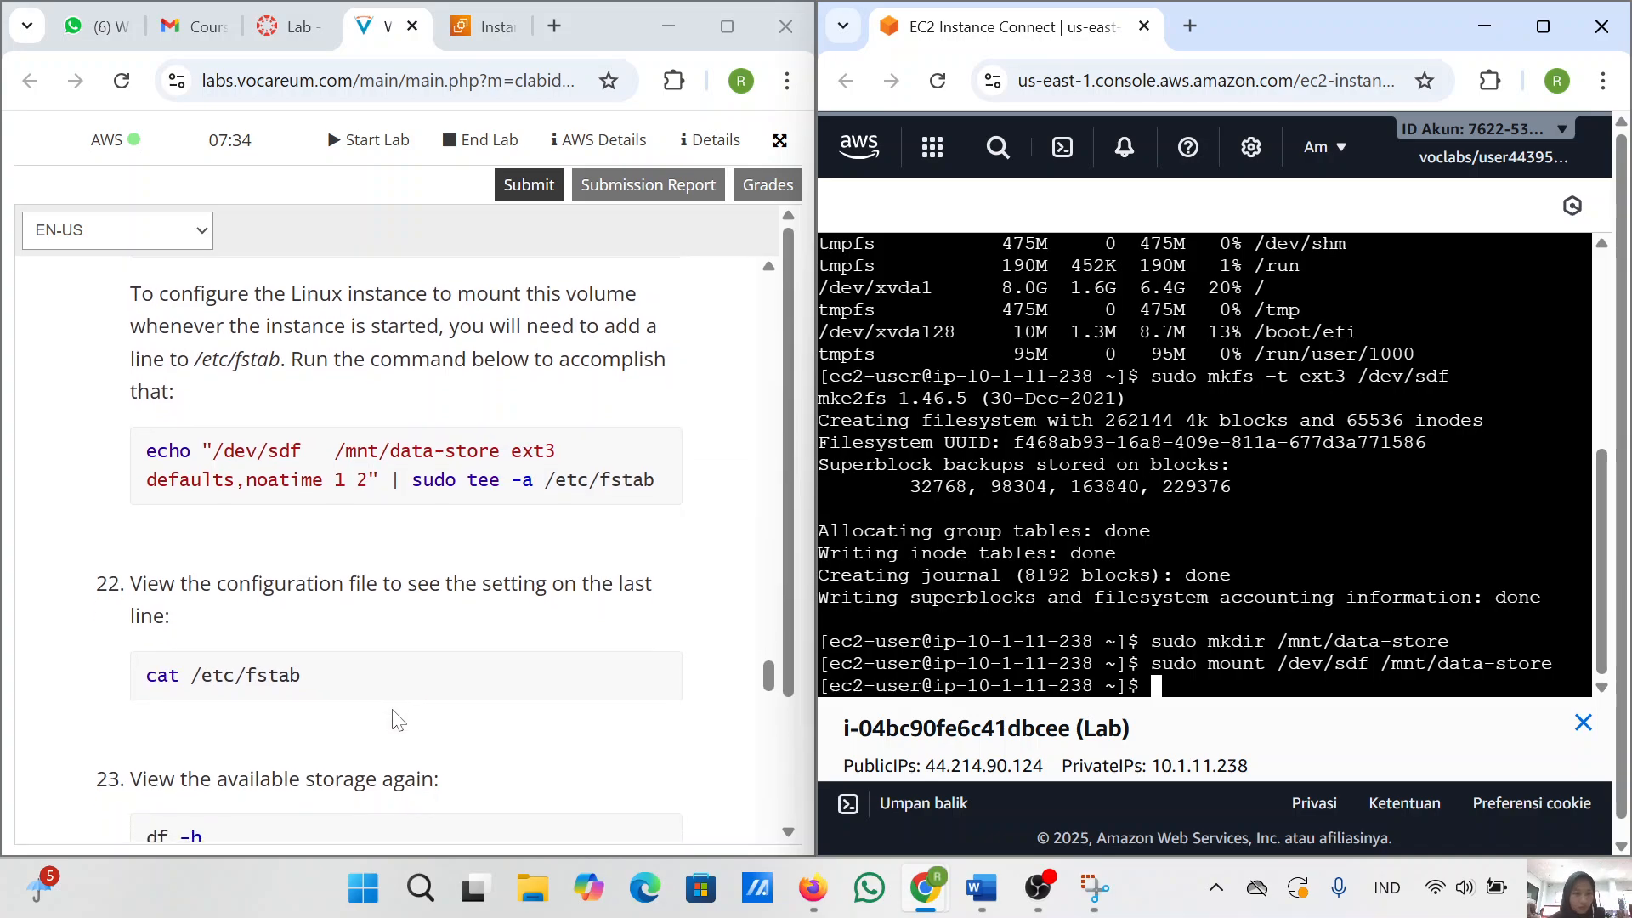
pyautogui.click(1094, 900)
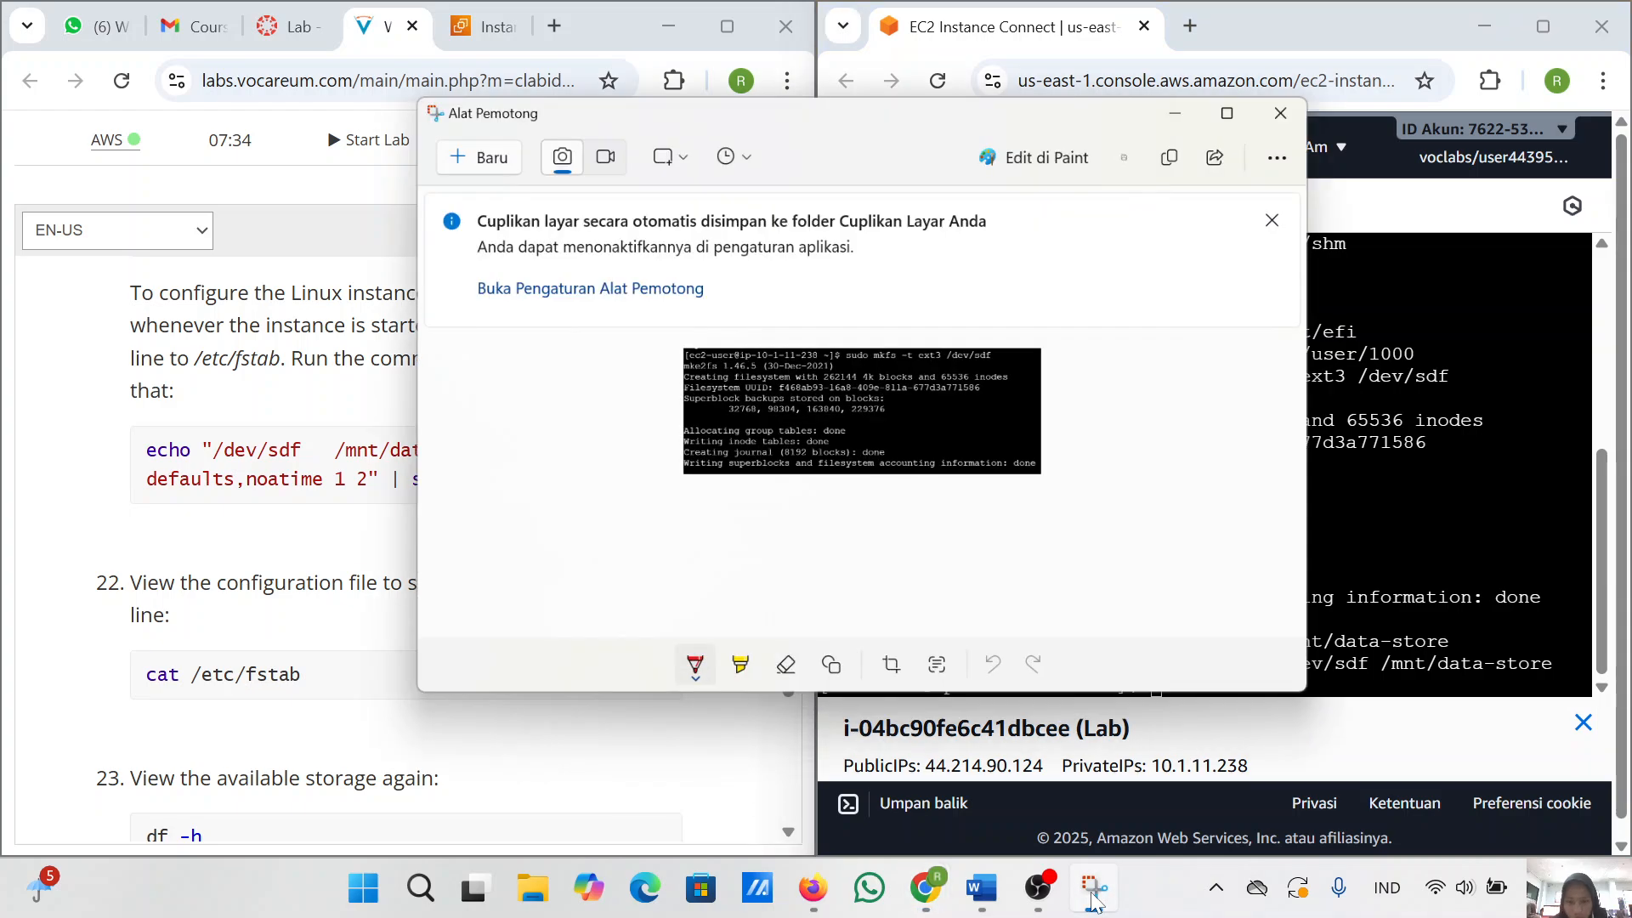
pyautogui.click(1094, 899)
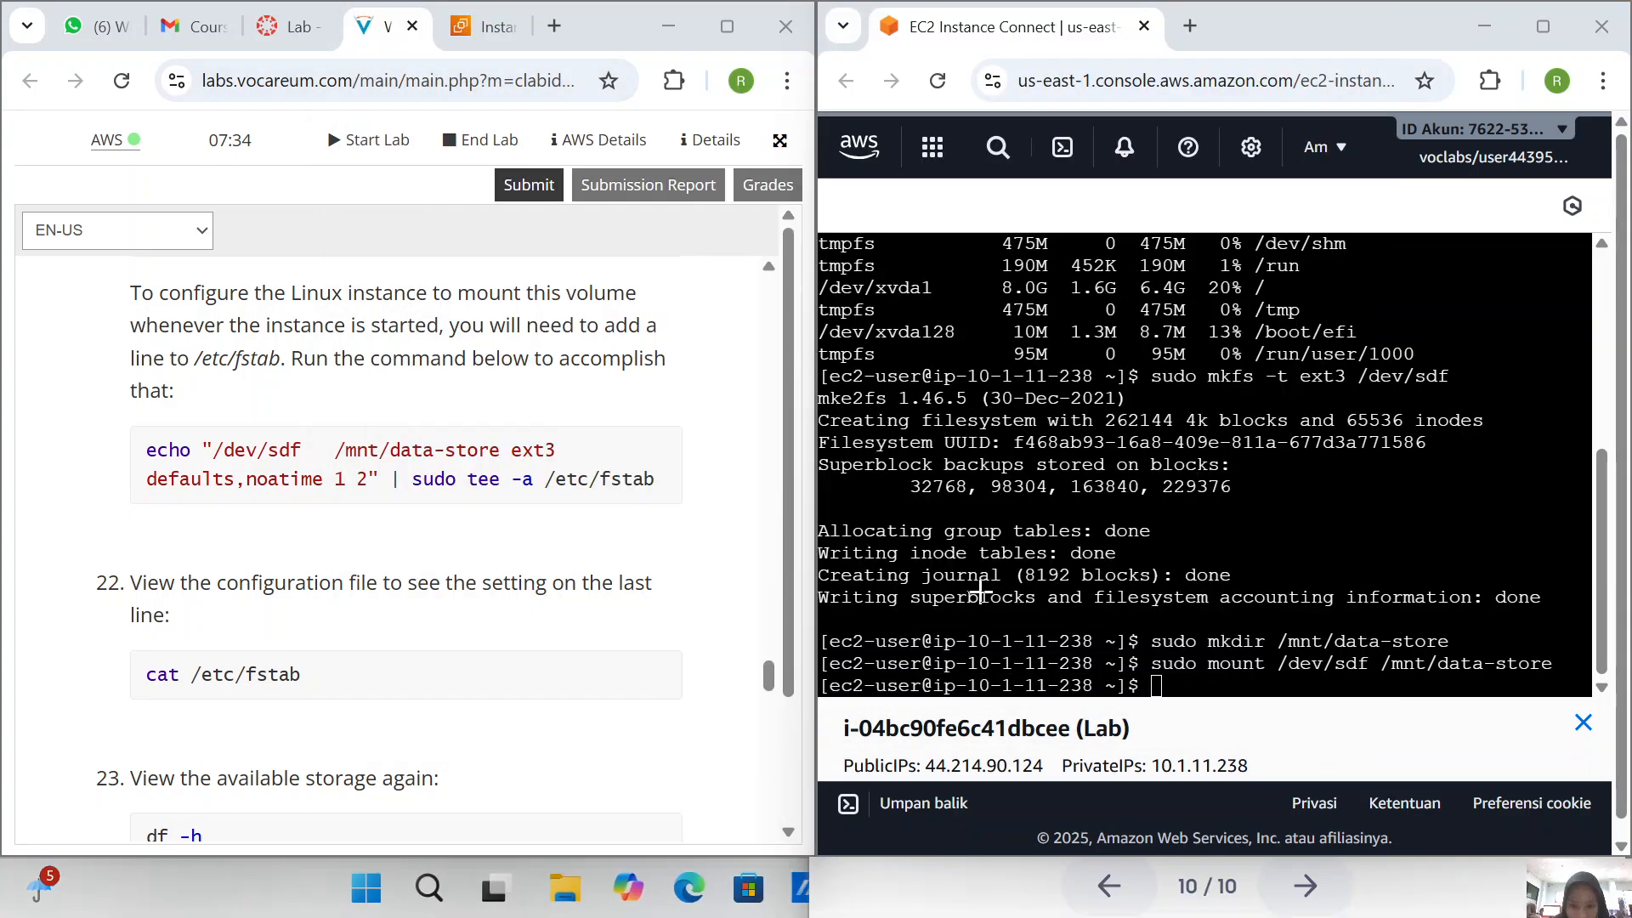
pyautogui.press('super+shift+s')
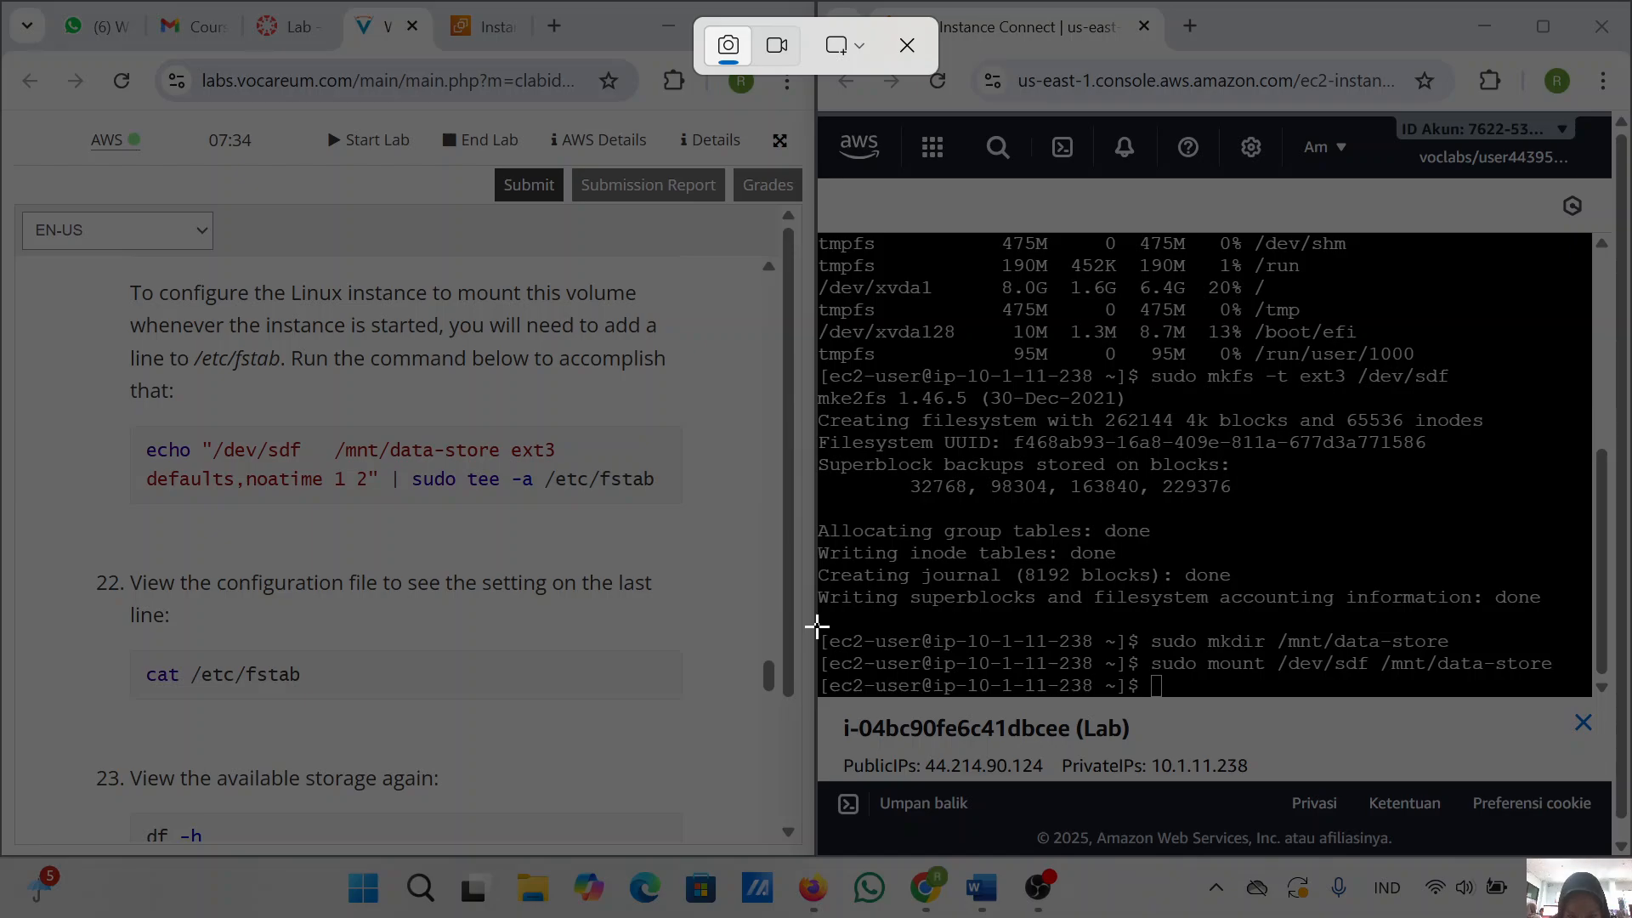
pyautogui.moveTo(816, 627); pyautogui.dragTo(1581, 708)
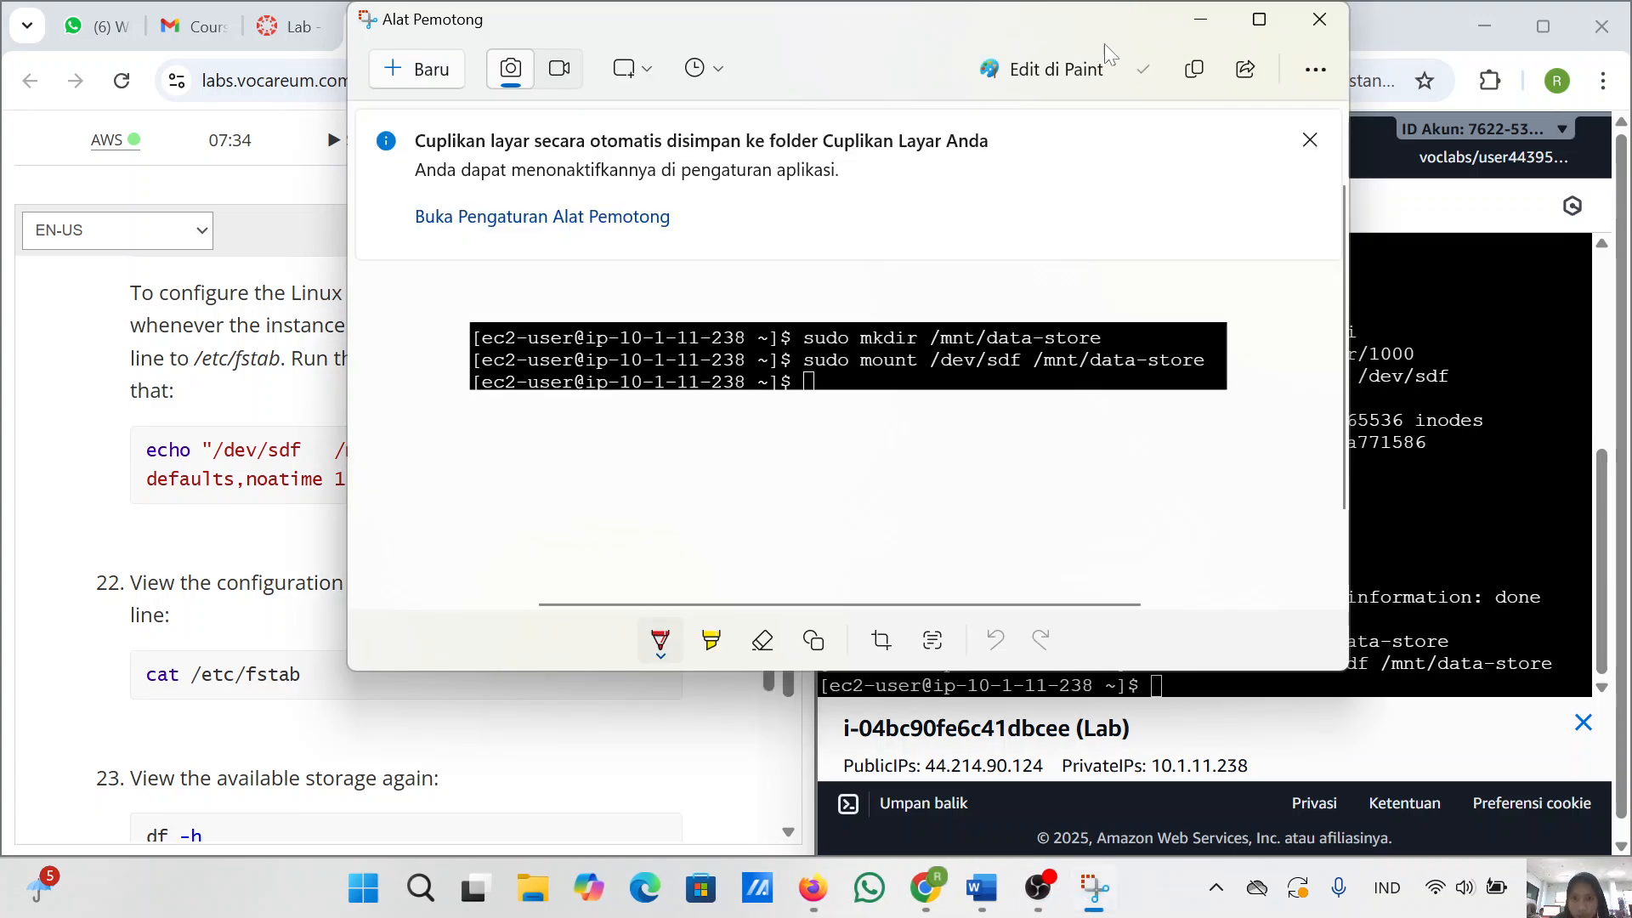
pyautogui.click(1196, 75)
pyautogui.click(993, 884)
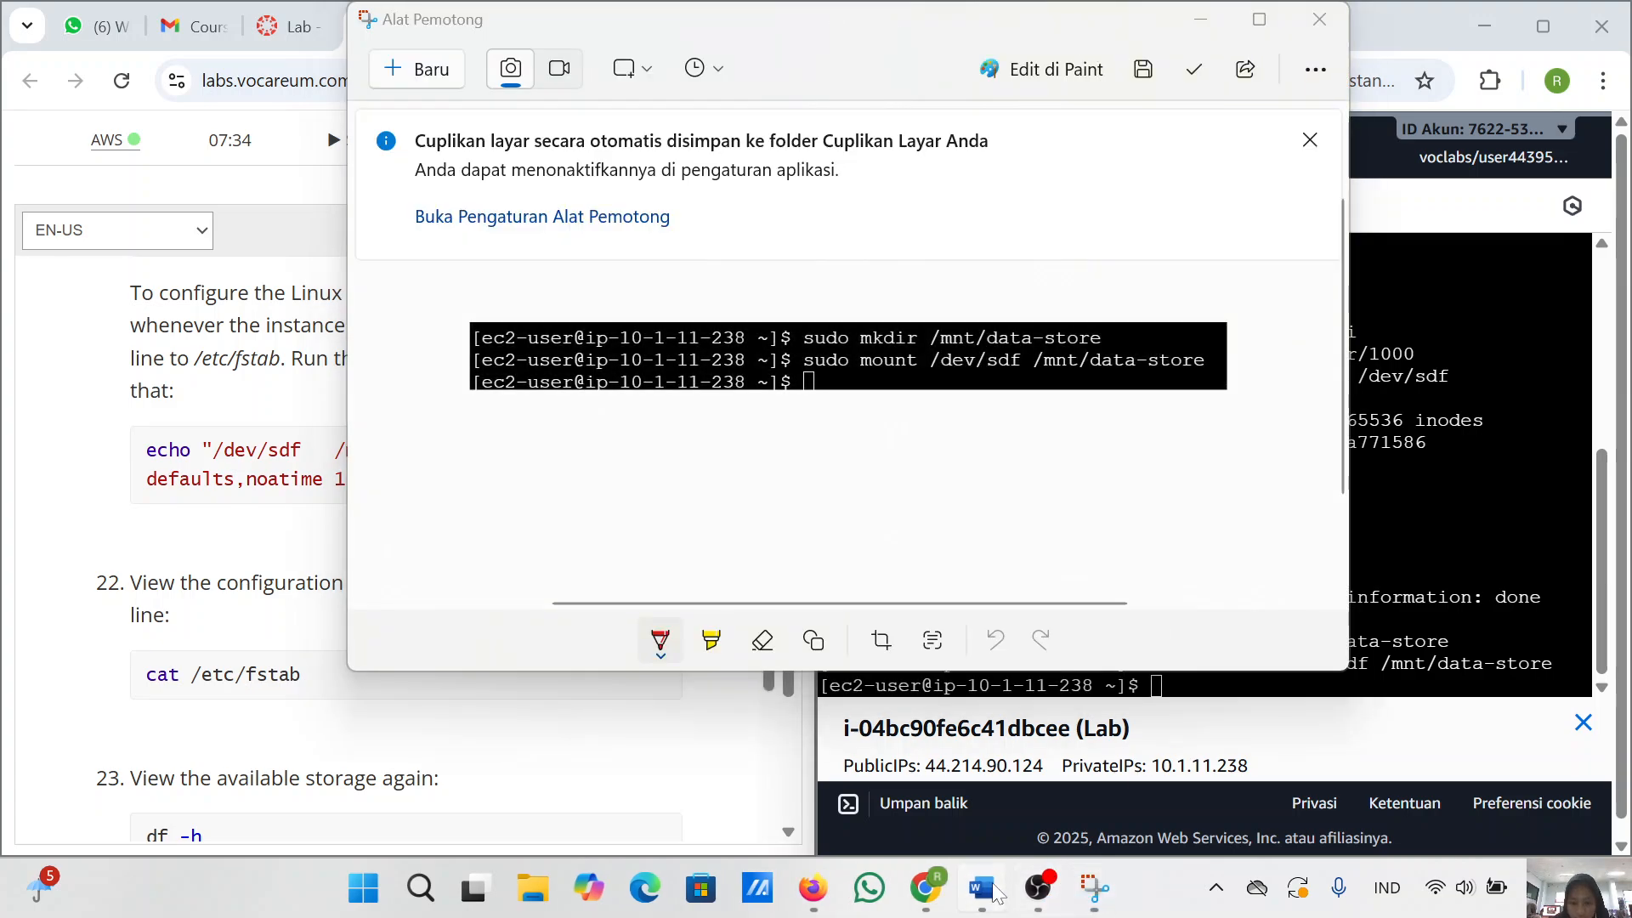
# - Paste the snip of the mkdir and mount commands into the Word document, then return to the browser windows
pyautogui.hotkey('ctrl', 'v')
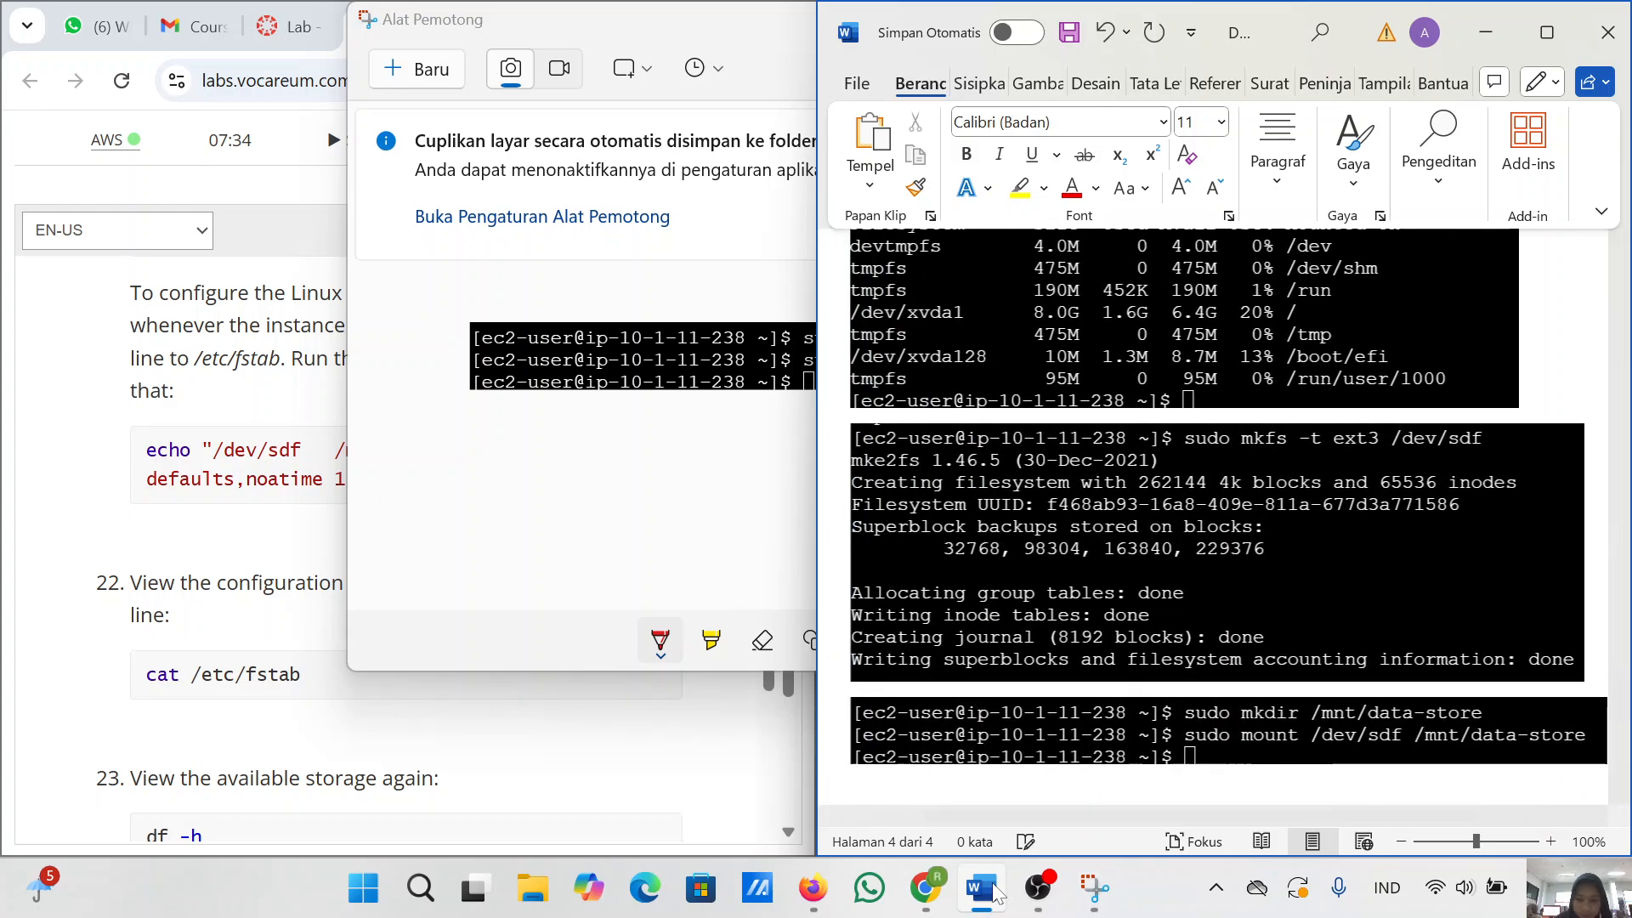
pyautogui.click(1486, 32)
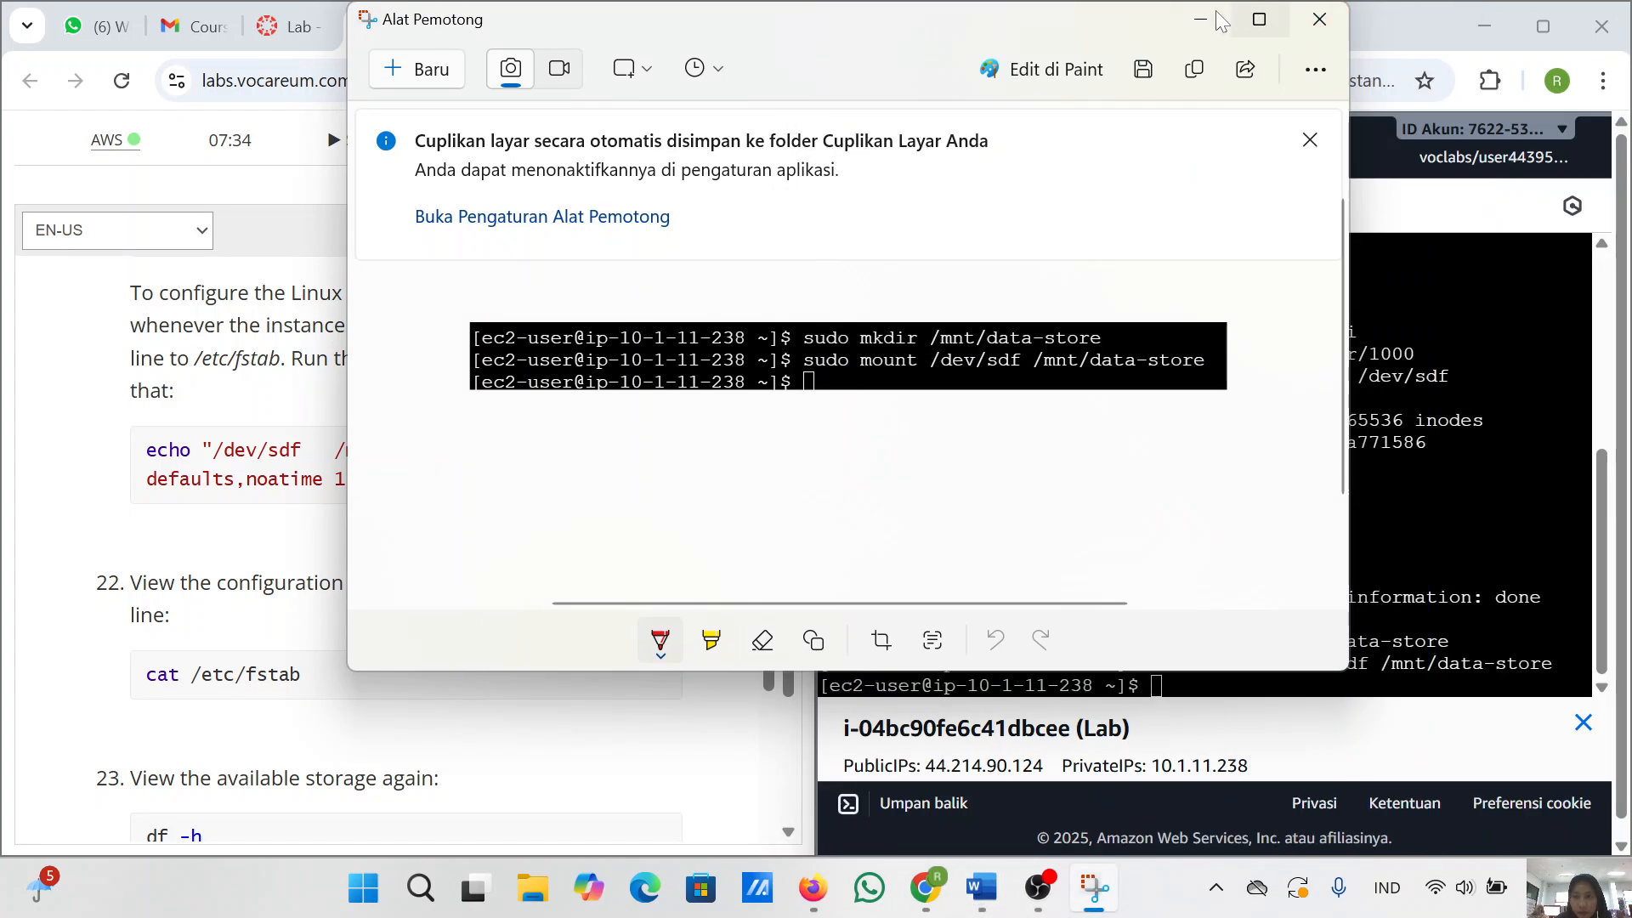
pyautogui.click(1212, 12)
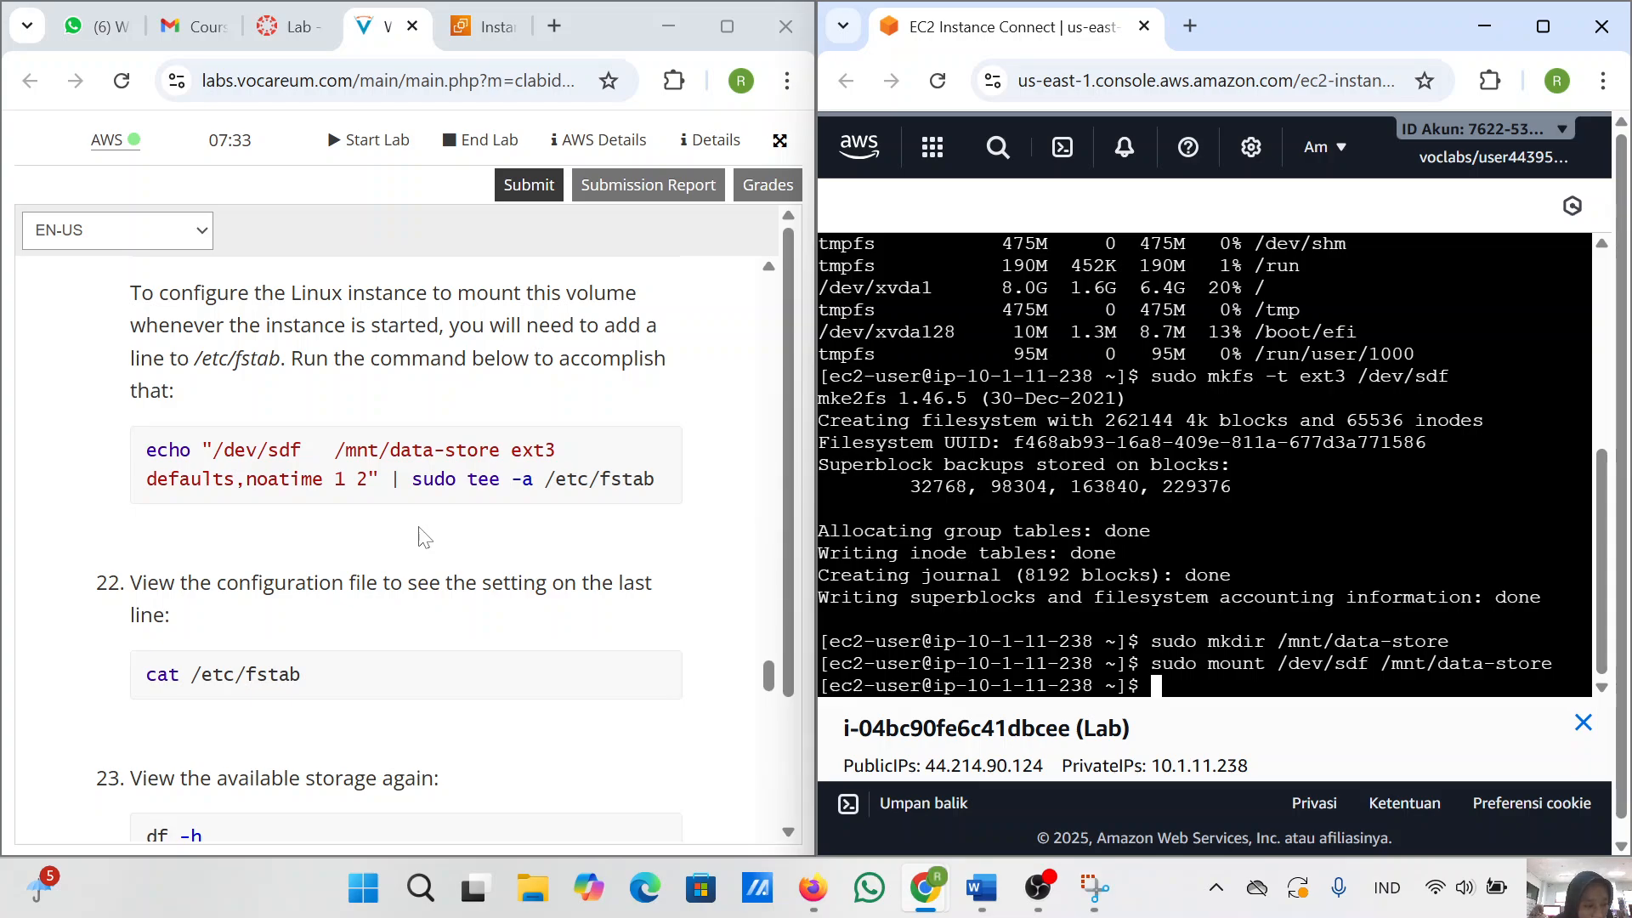
pyautogui.scroll(-2, 361, 707)
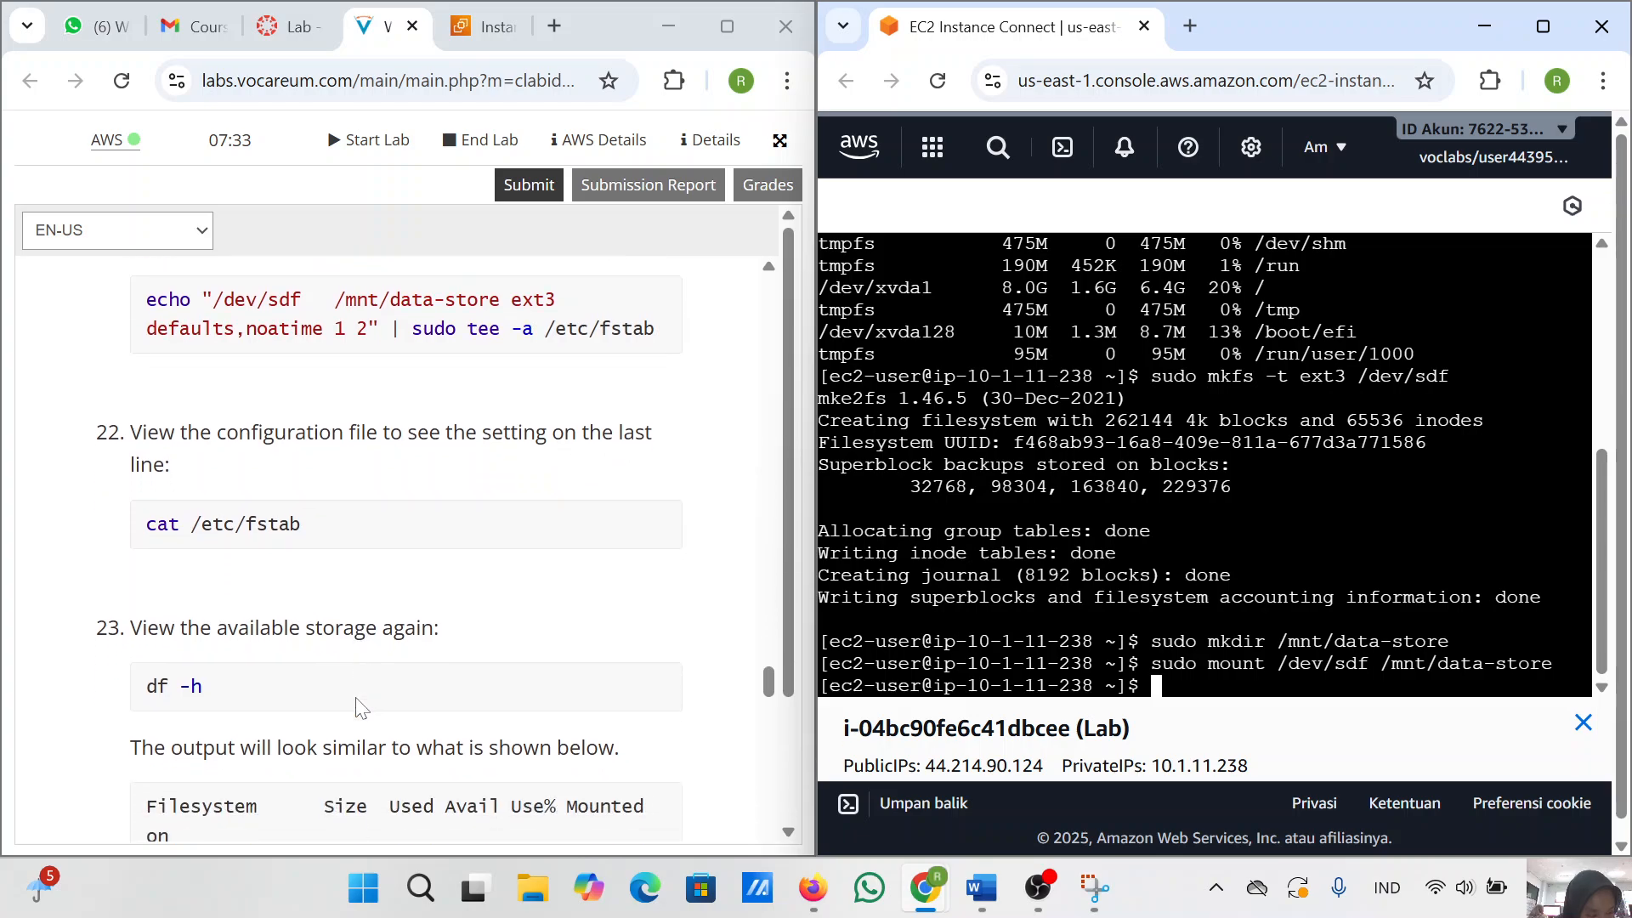
pyautogui.scroll(2, 361, 707)
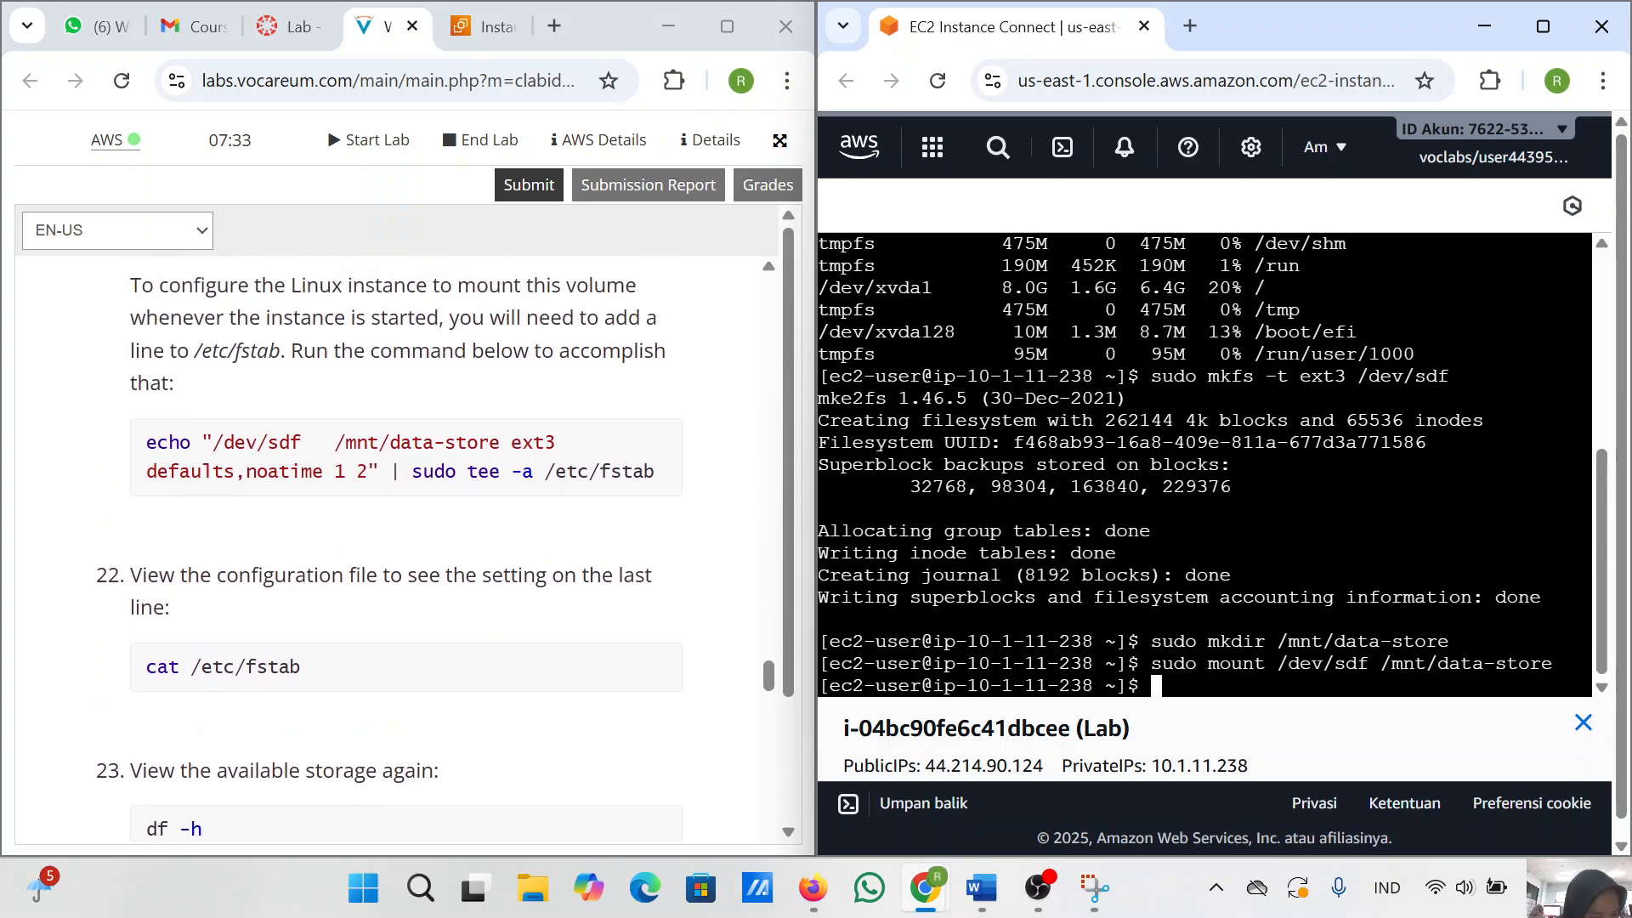
pyautogui.scroll(1, 399, 544)
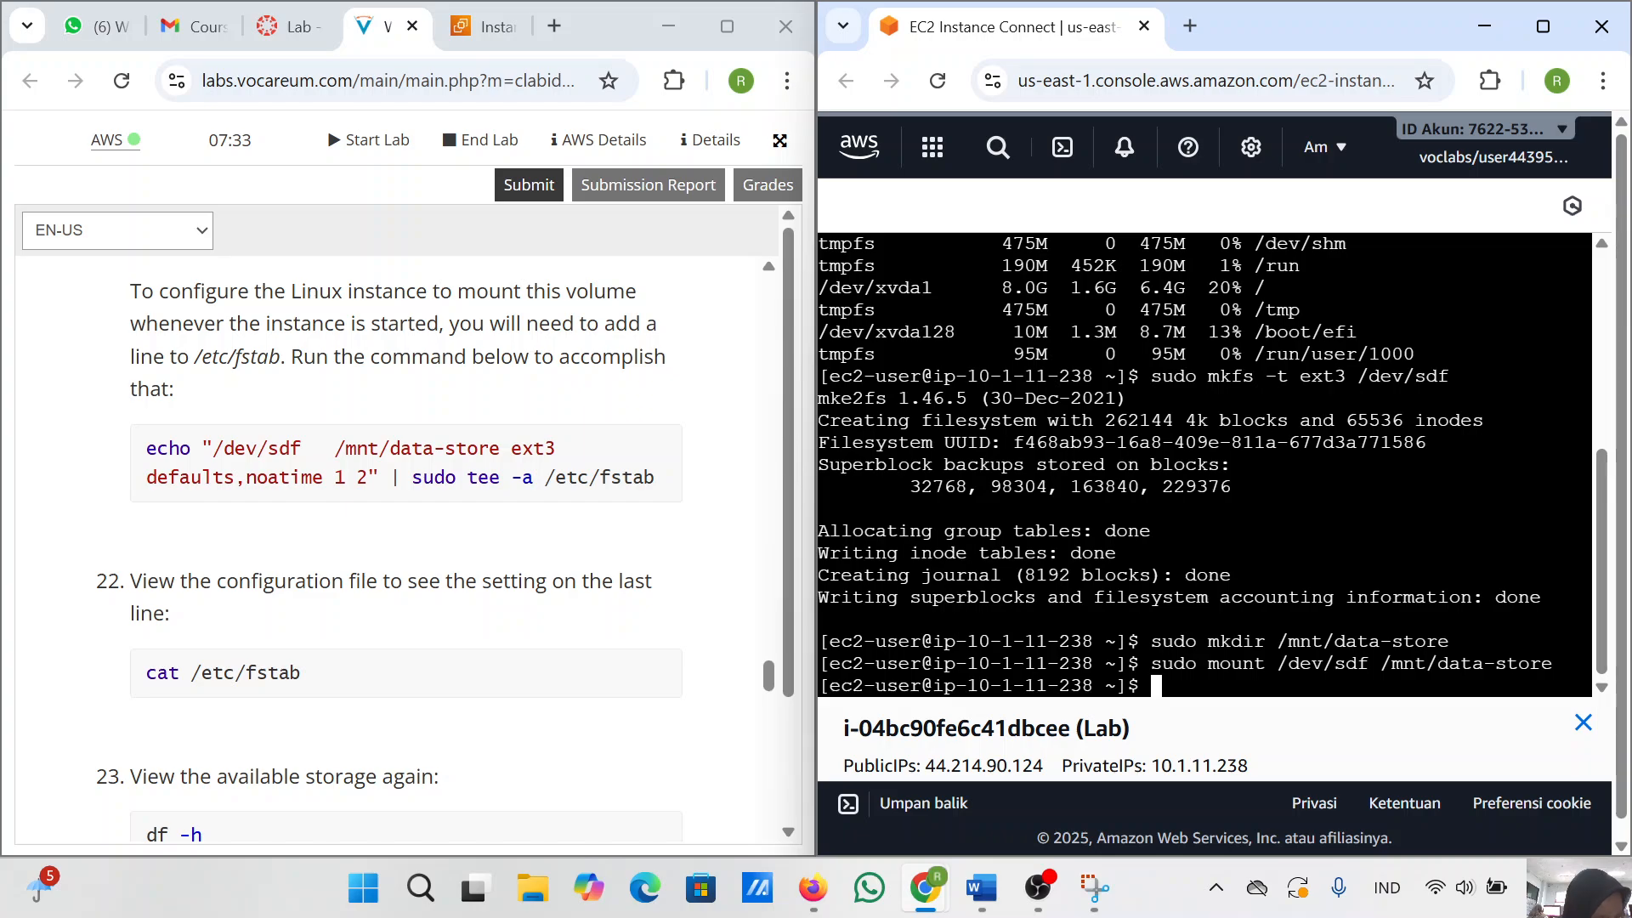
pyautogui.scroll(-1, 339, 507)
pyautogui.scroll(-1, 354, 539)
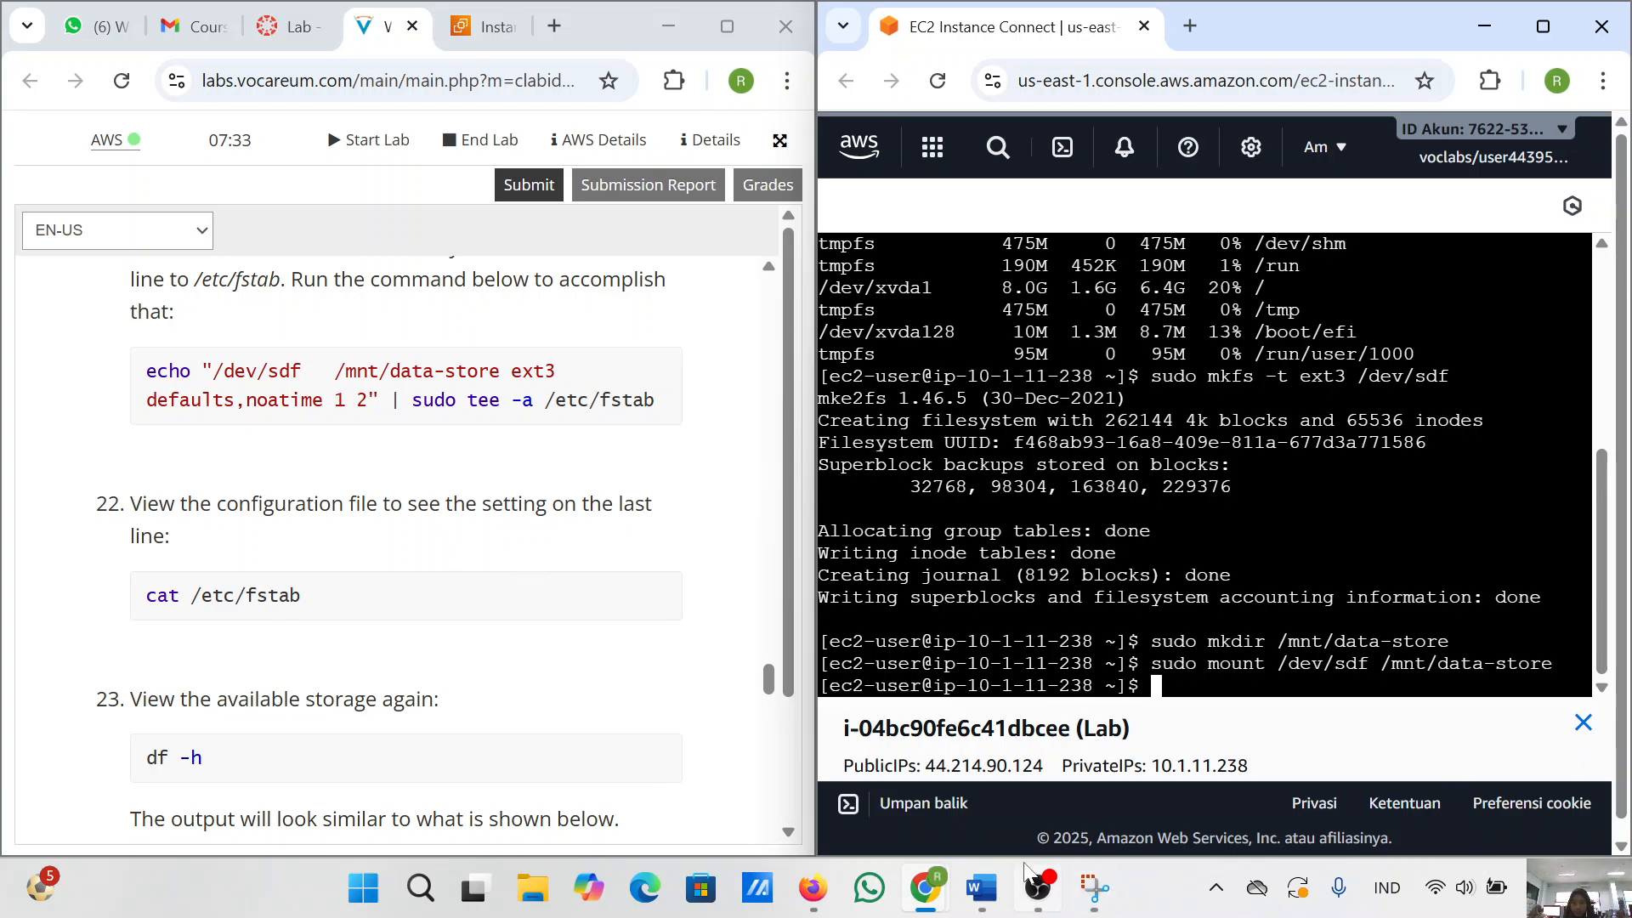
pyautogui.click(1038, 888)
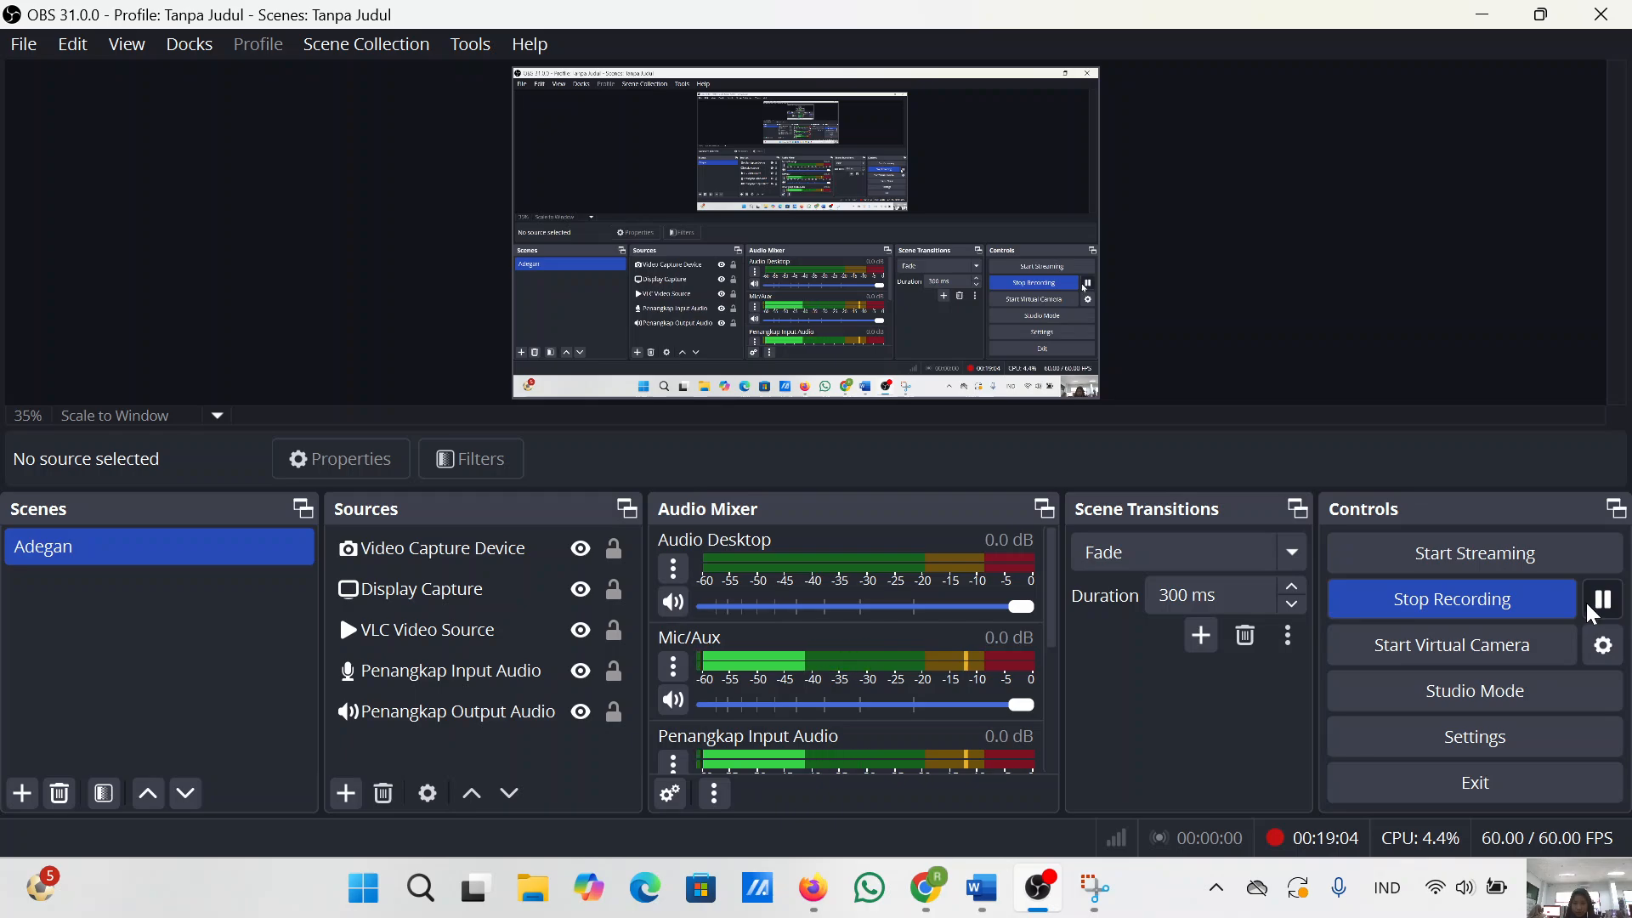
pyautogui.click(1490, 18)
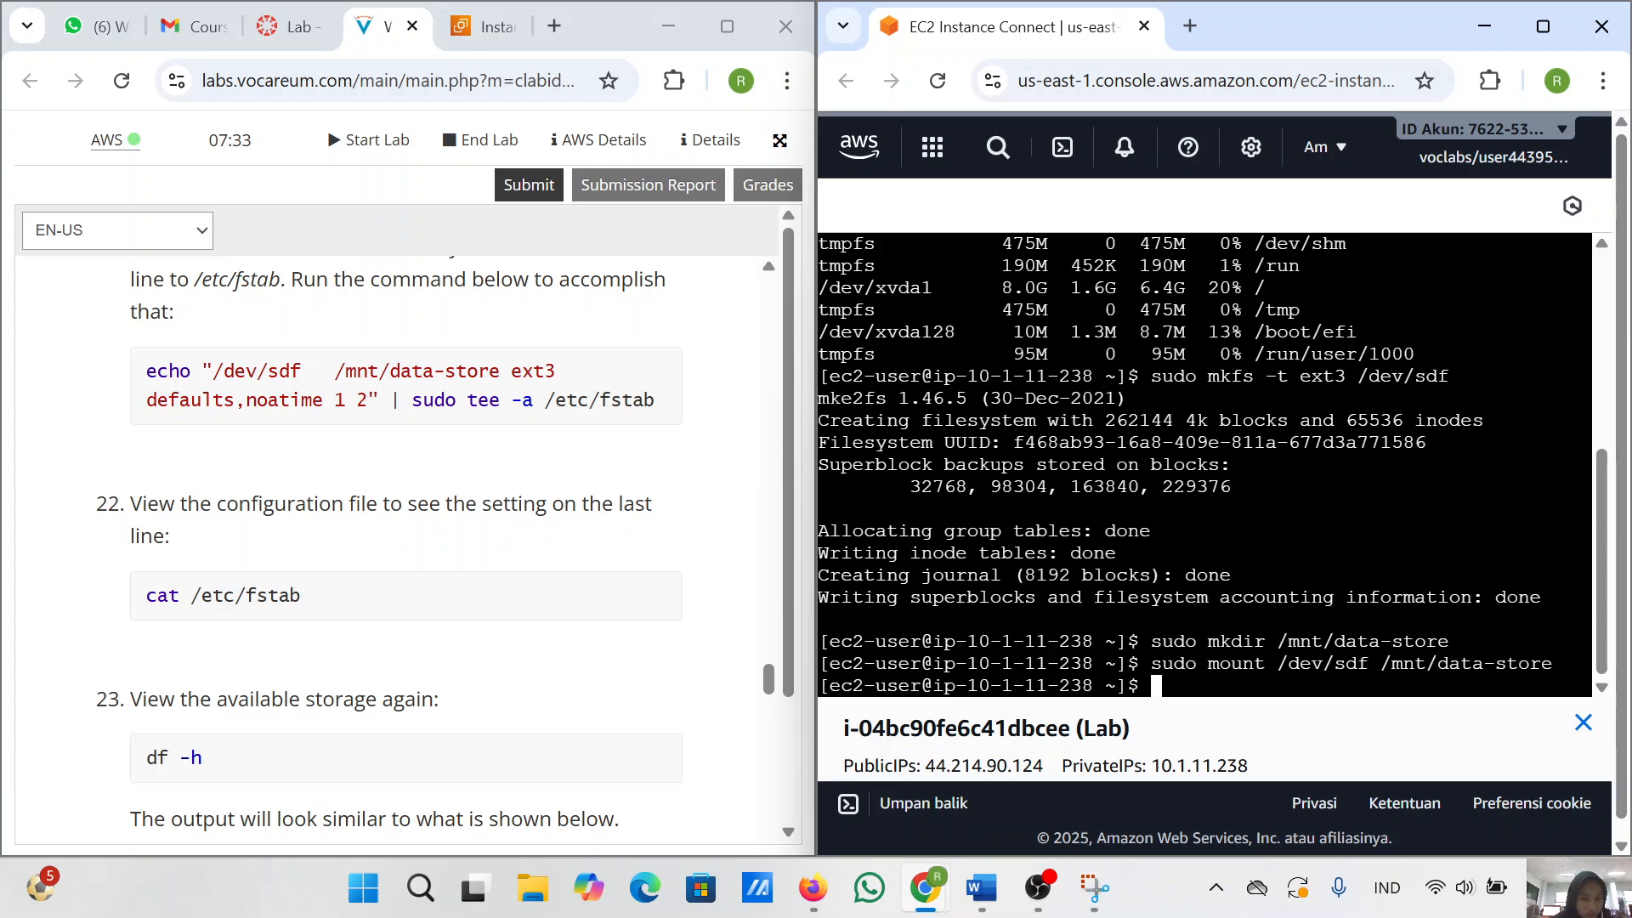
# - Enter echo "dev/sdf /mnt/data-store ext3 defaults,noatime 1 2" at the EC2 terminal prompt without running it
pyautogui.write('echo')
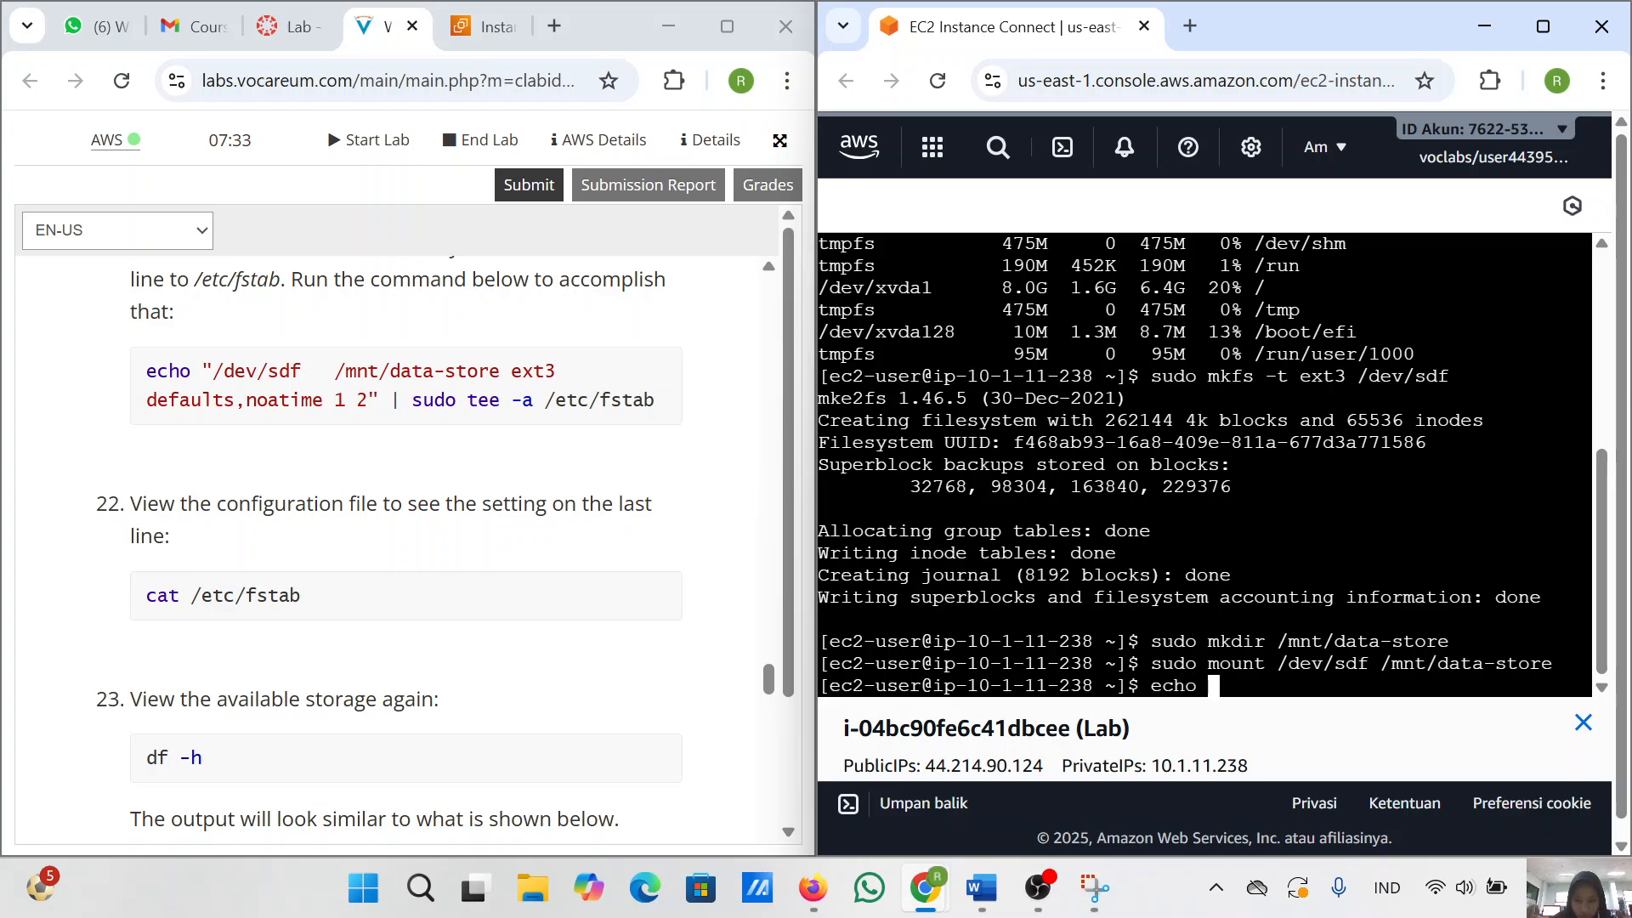
pyautogui.write(' "dev')
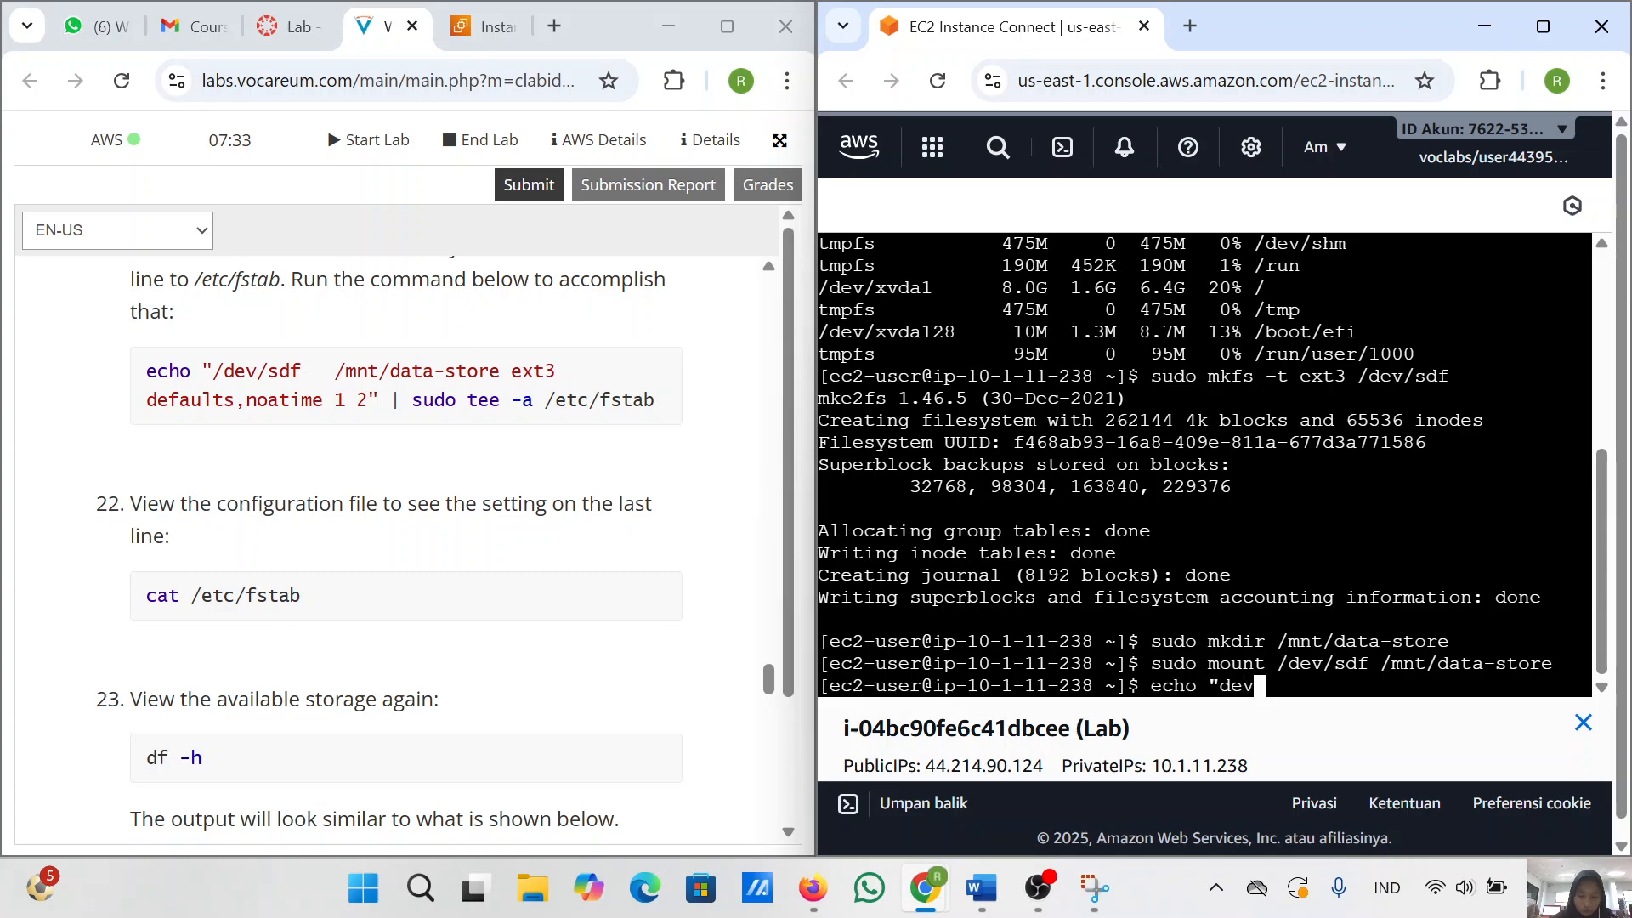
pyautogui.write('/d')
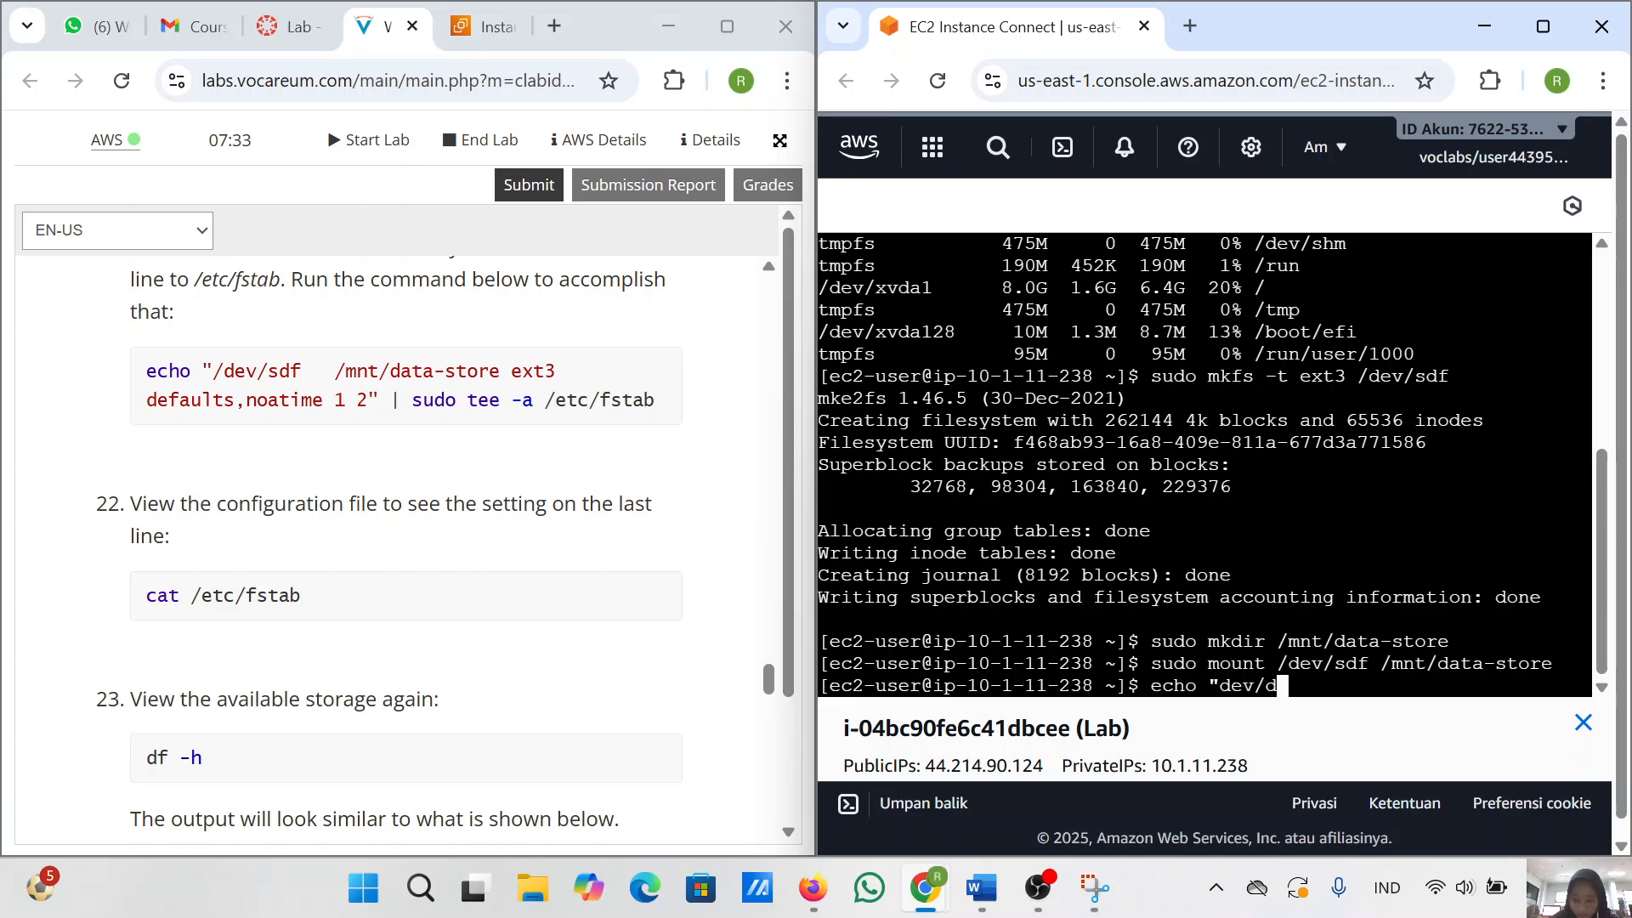
pyautogui.press('BackSpace')
pyautogui.write('sdf')
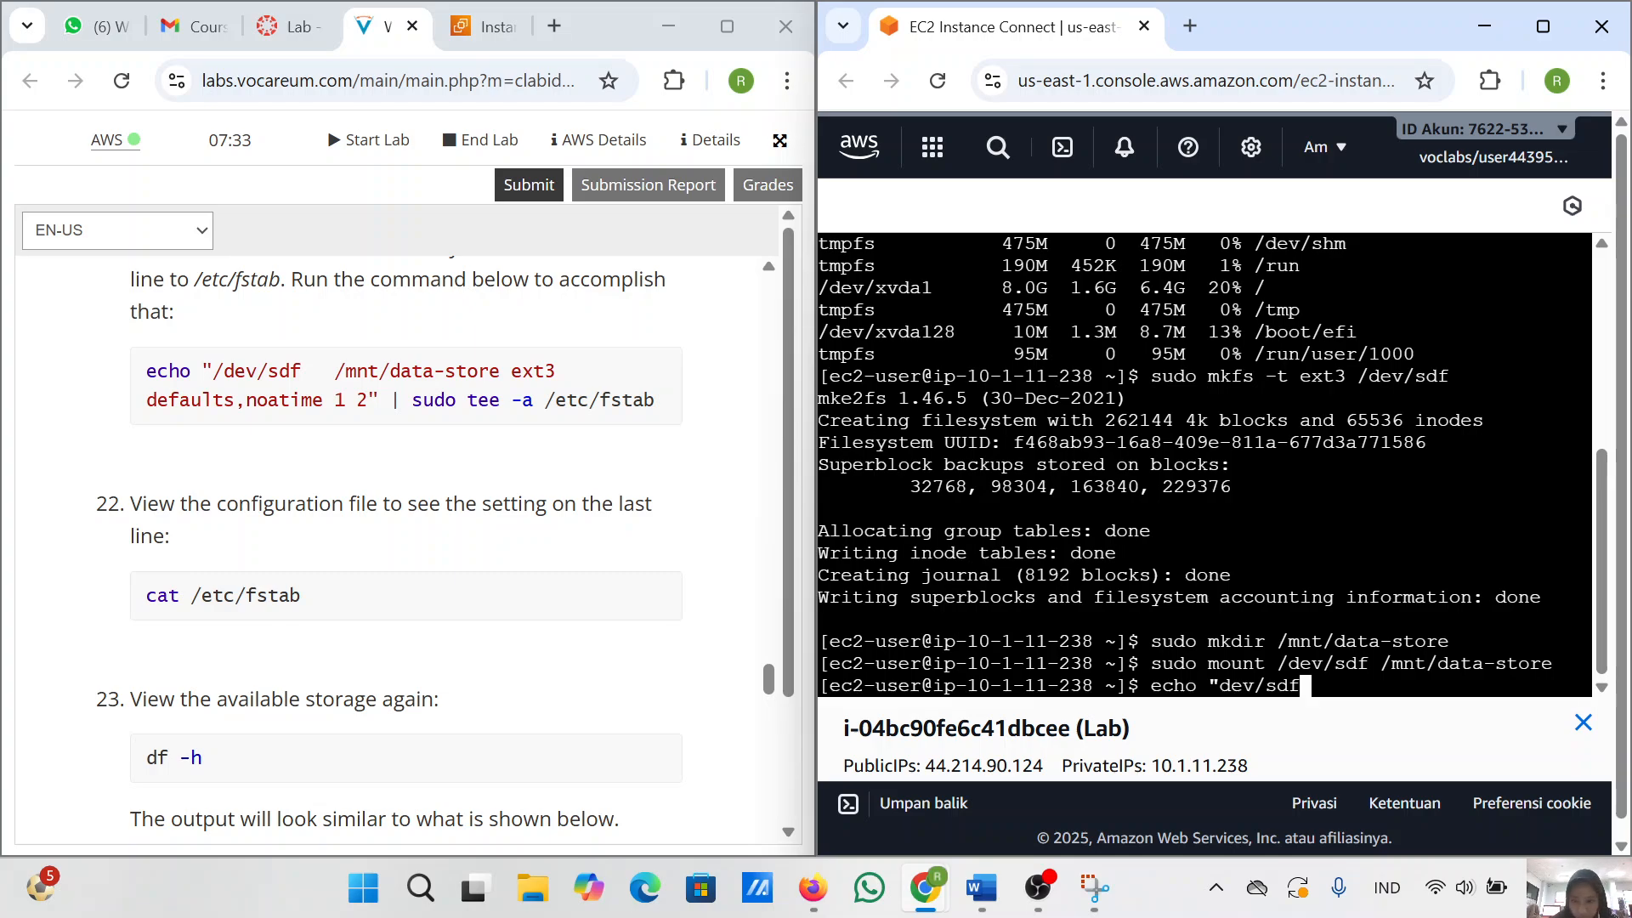
pyautogui.write(' /m')
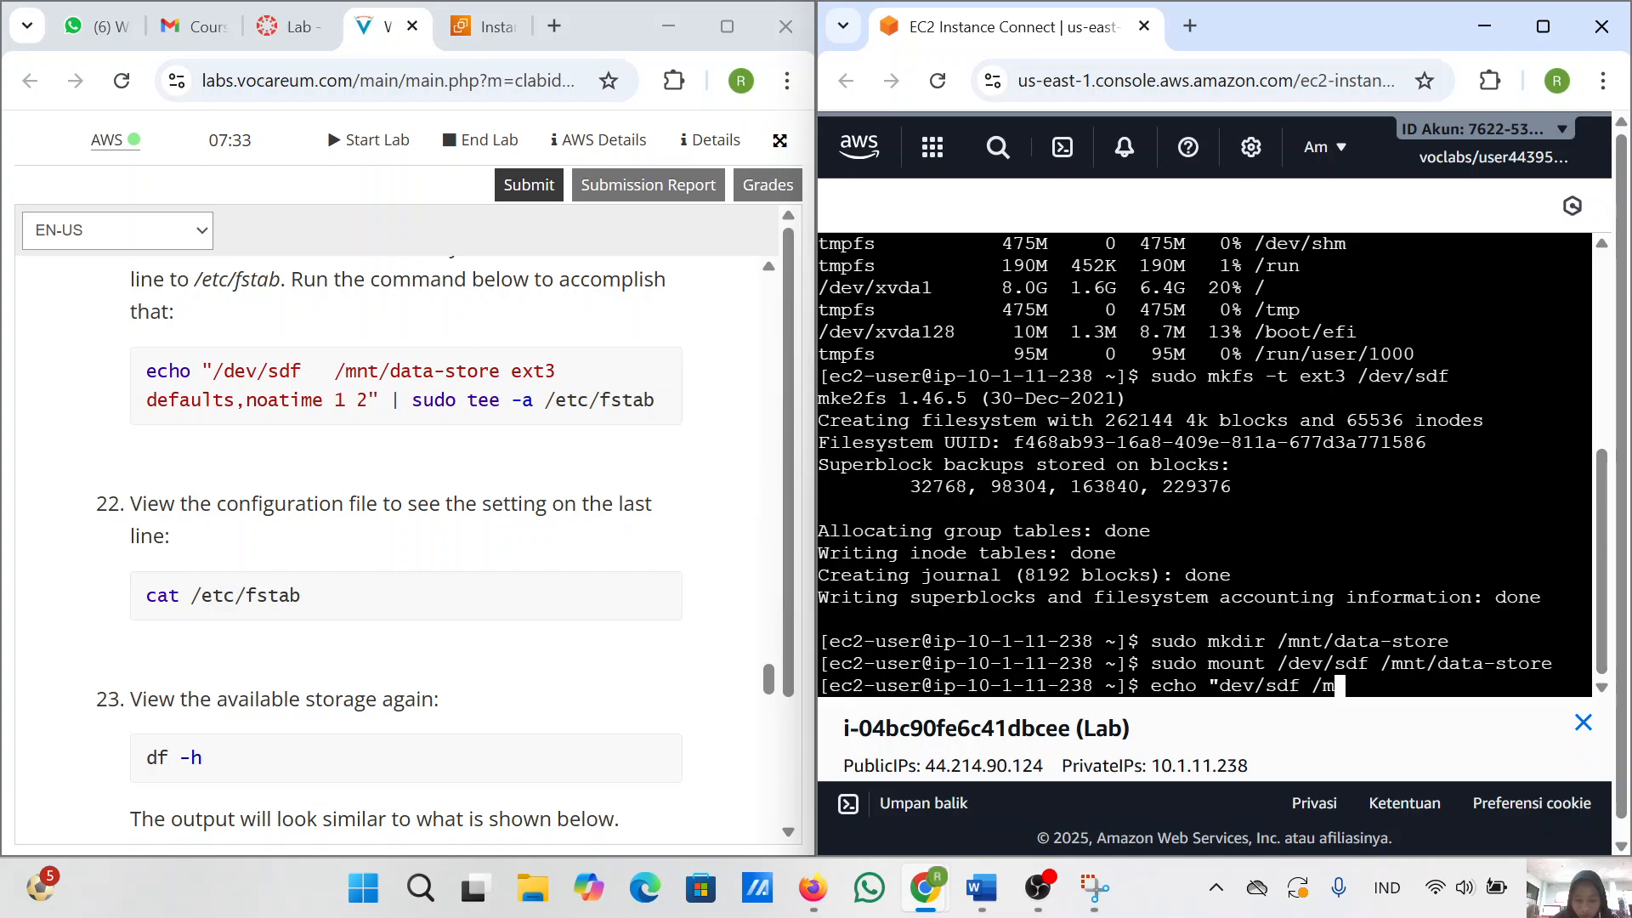
pyautogui.write('nt/d')
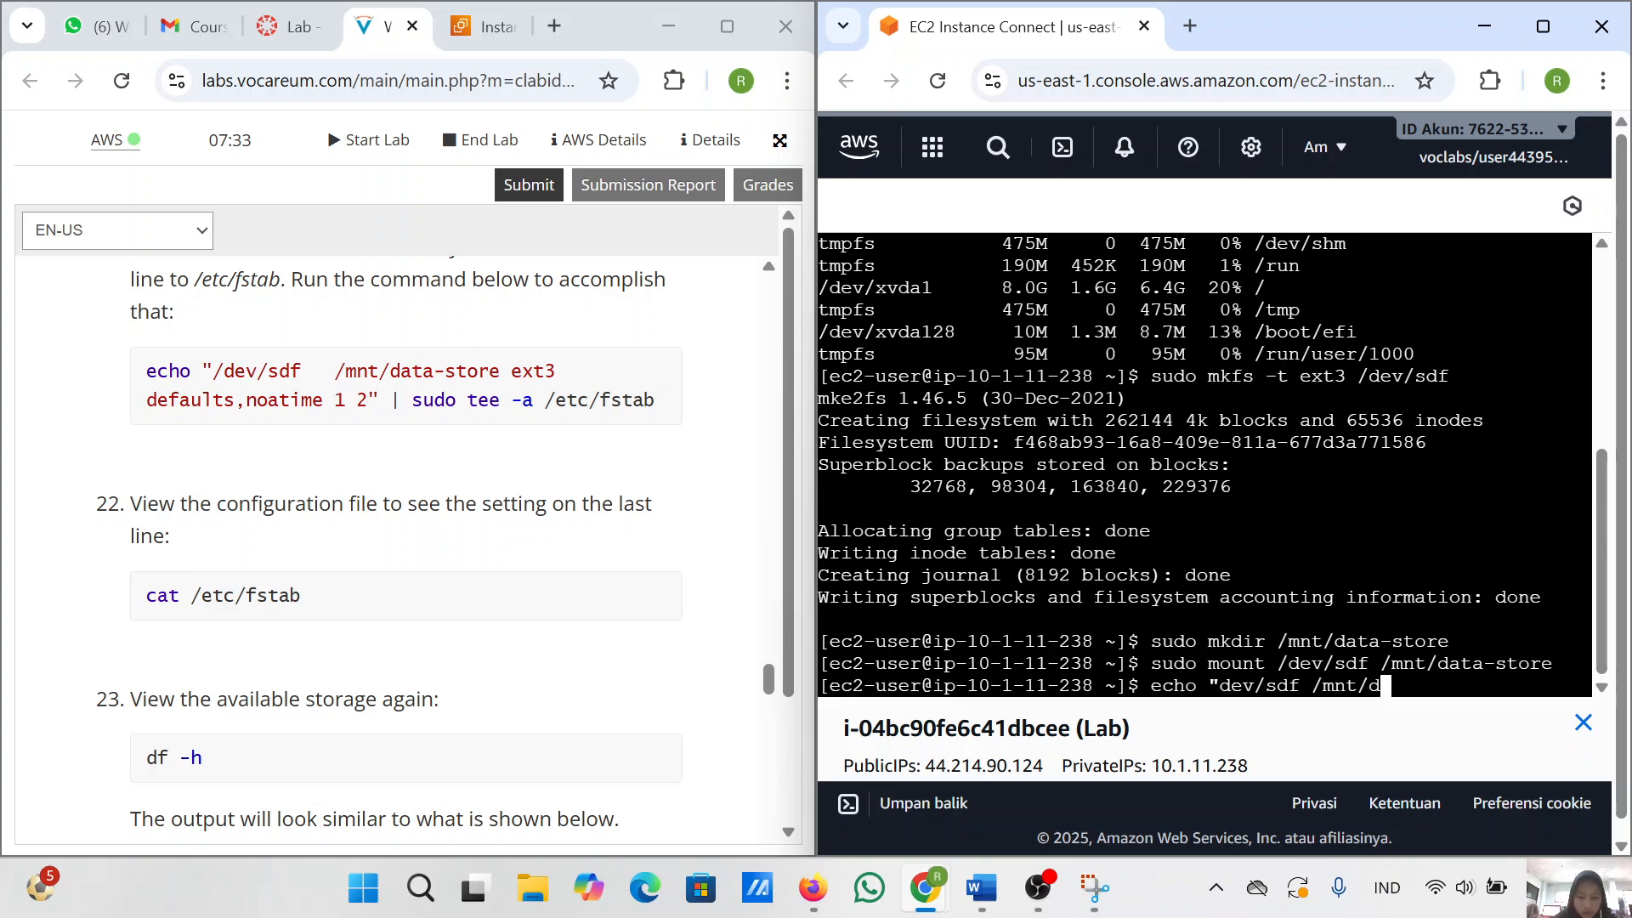
pyautogui.write('ata-store')
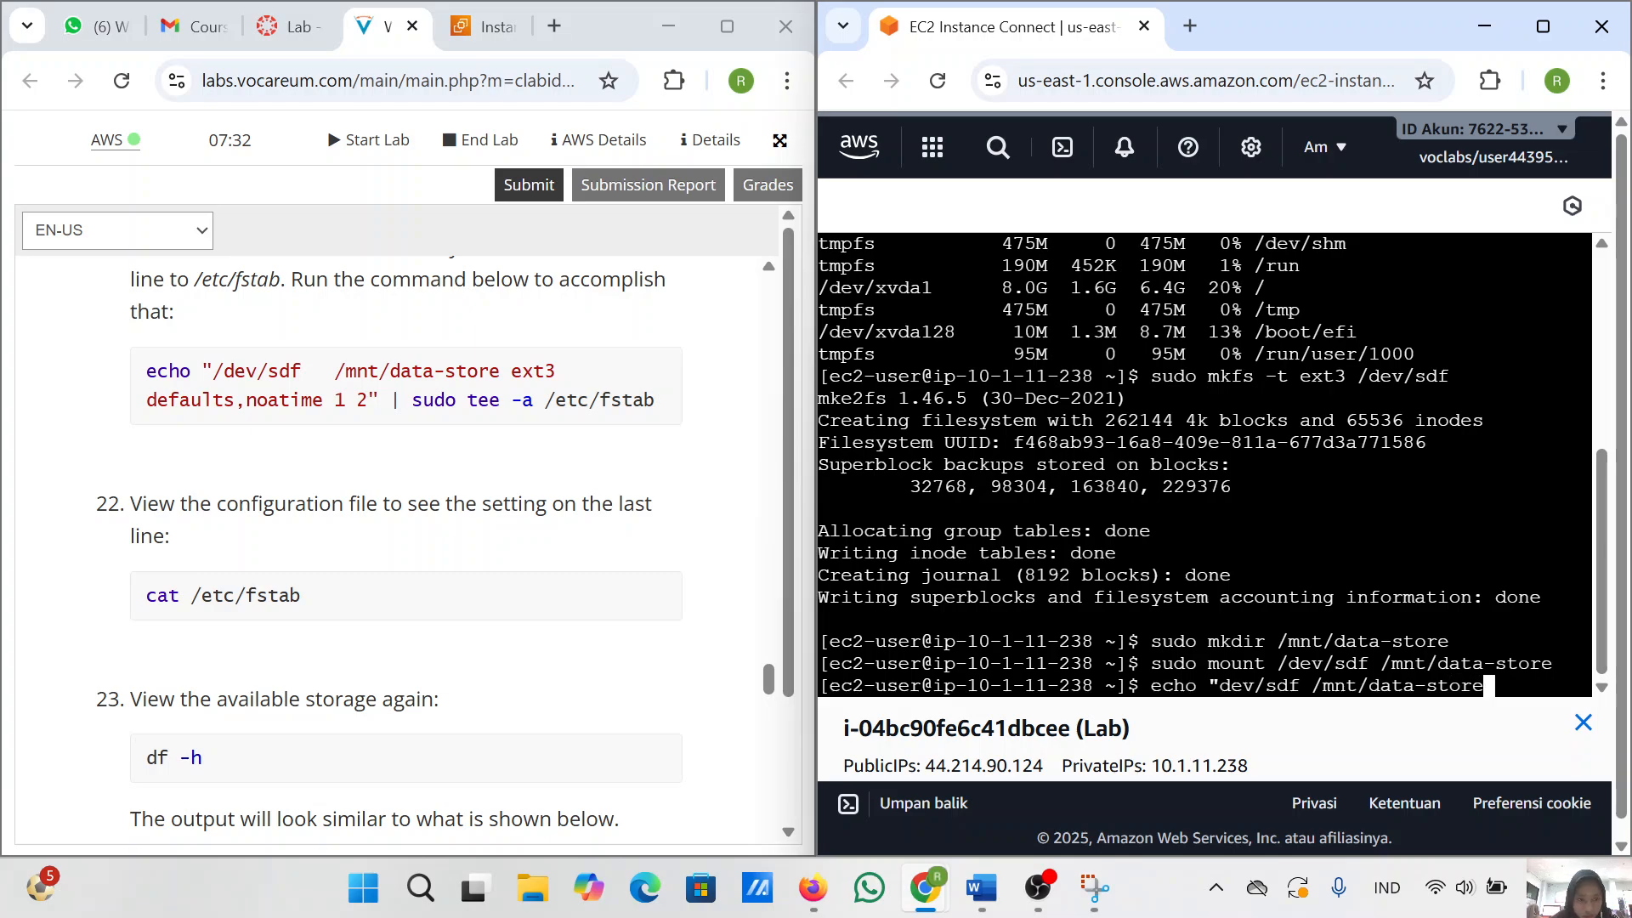
pyautogui.write(' ext3 default')
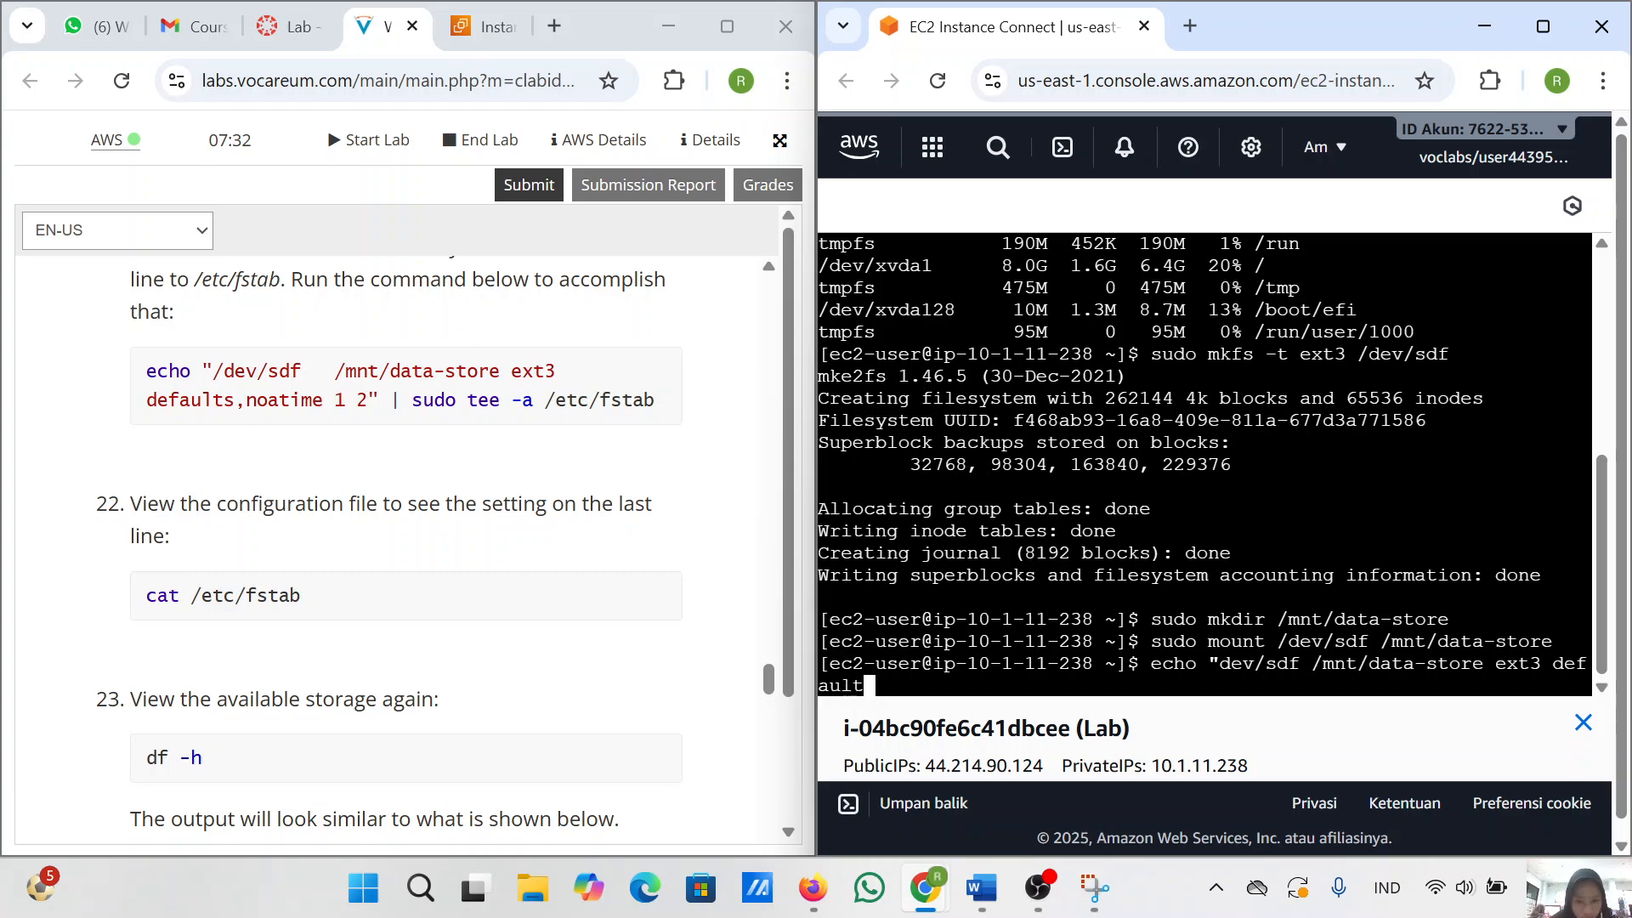
pyautogui.write('s,noatime 1 1')
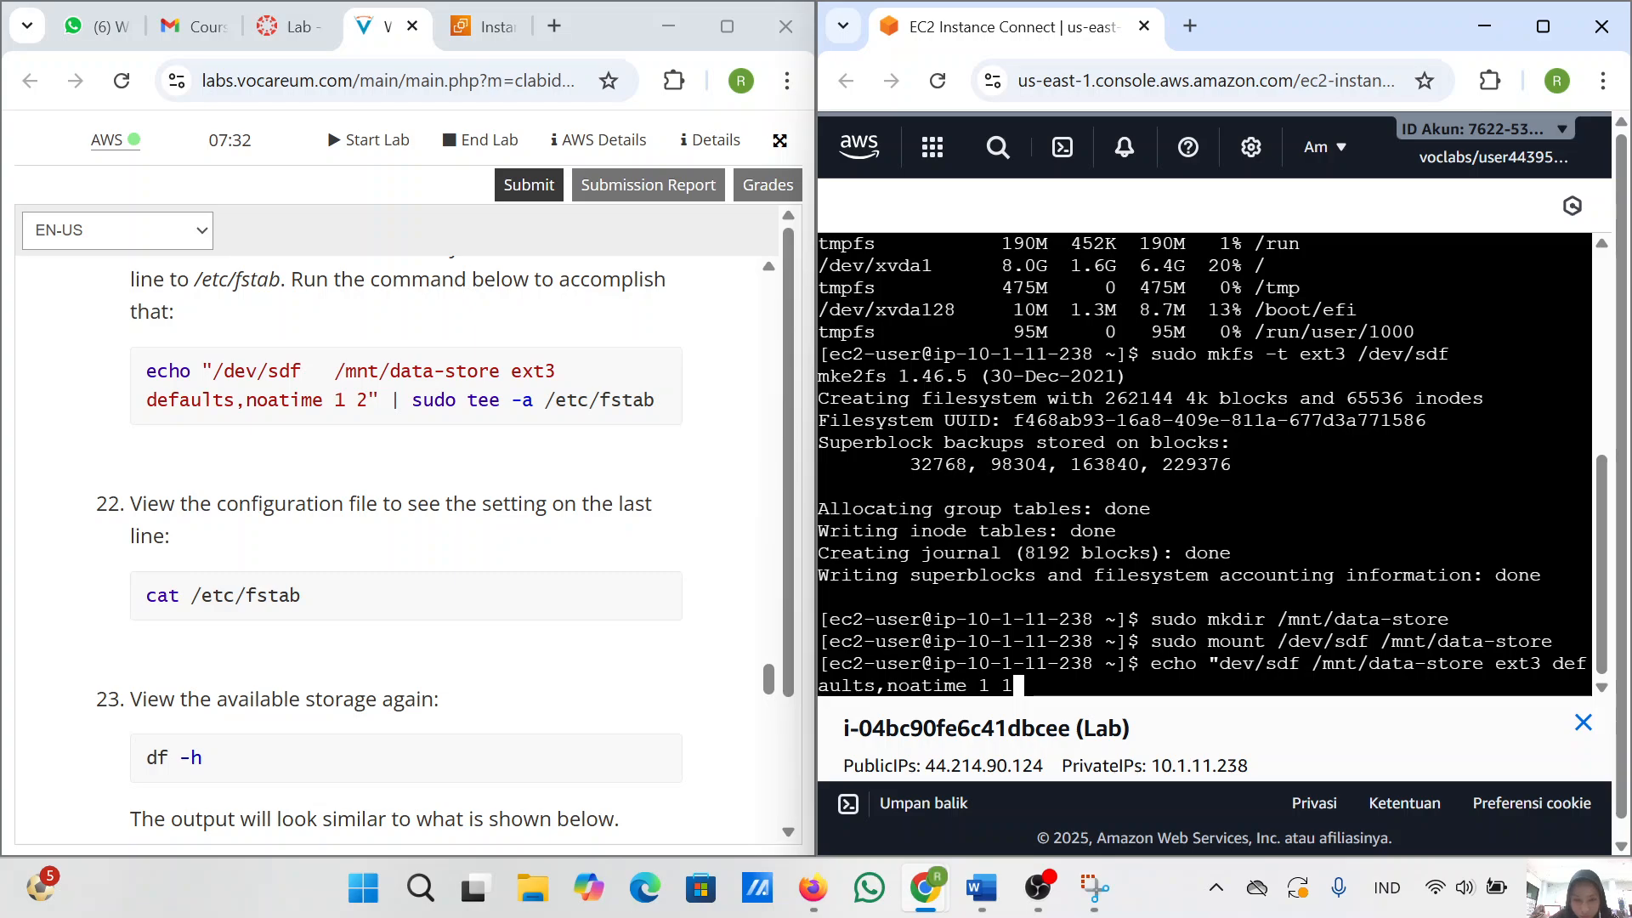
pyautogui.press('BackSpace')
pyautogui.write('2" \\')
pyautogui.press('BackSpace')
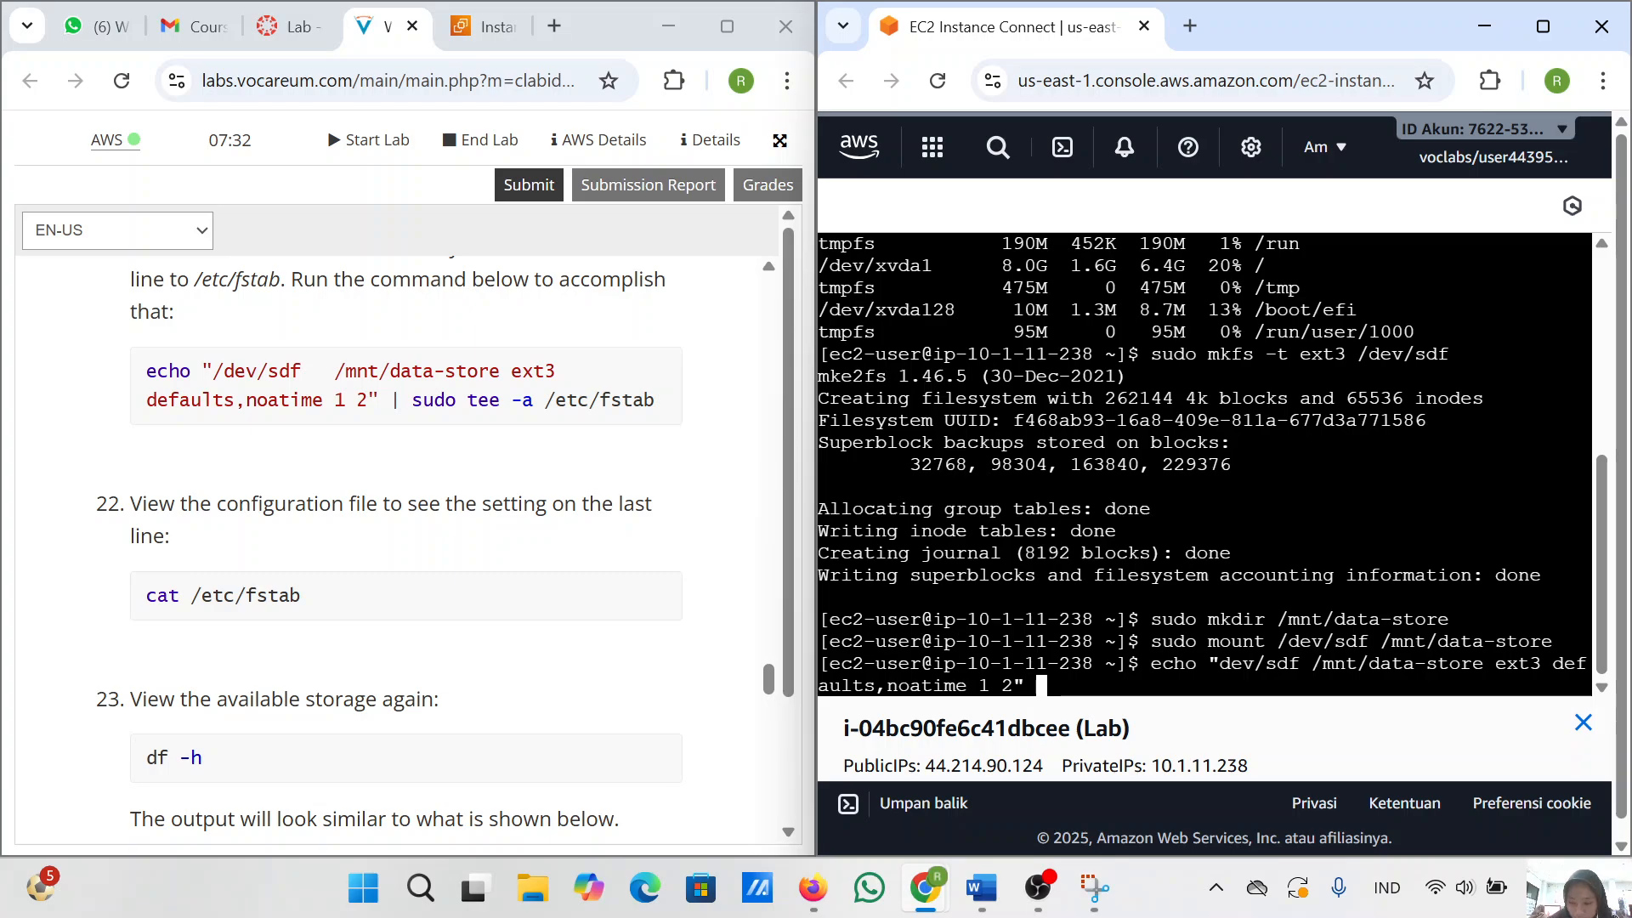
# - Complete the echo command by piping it into sudo tee -a /etc/fstab, and run it
pyautogui.write('| sudo ')
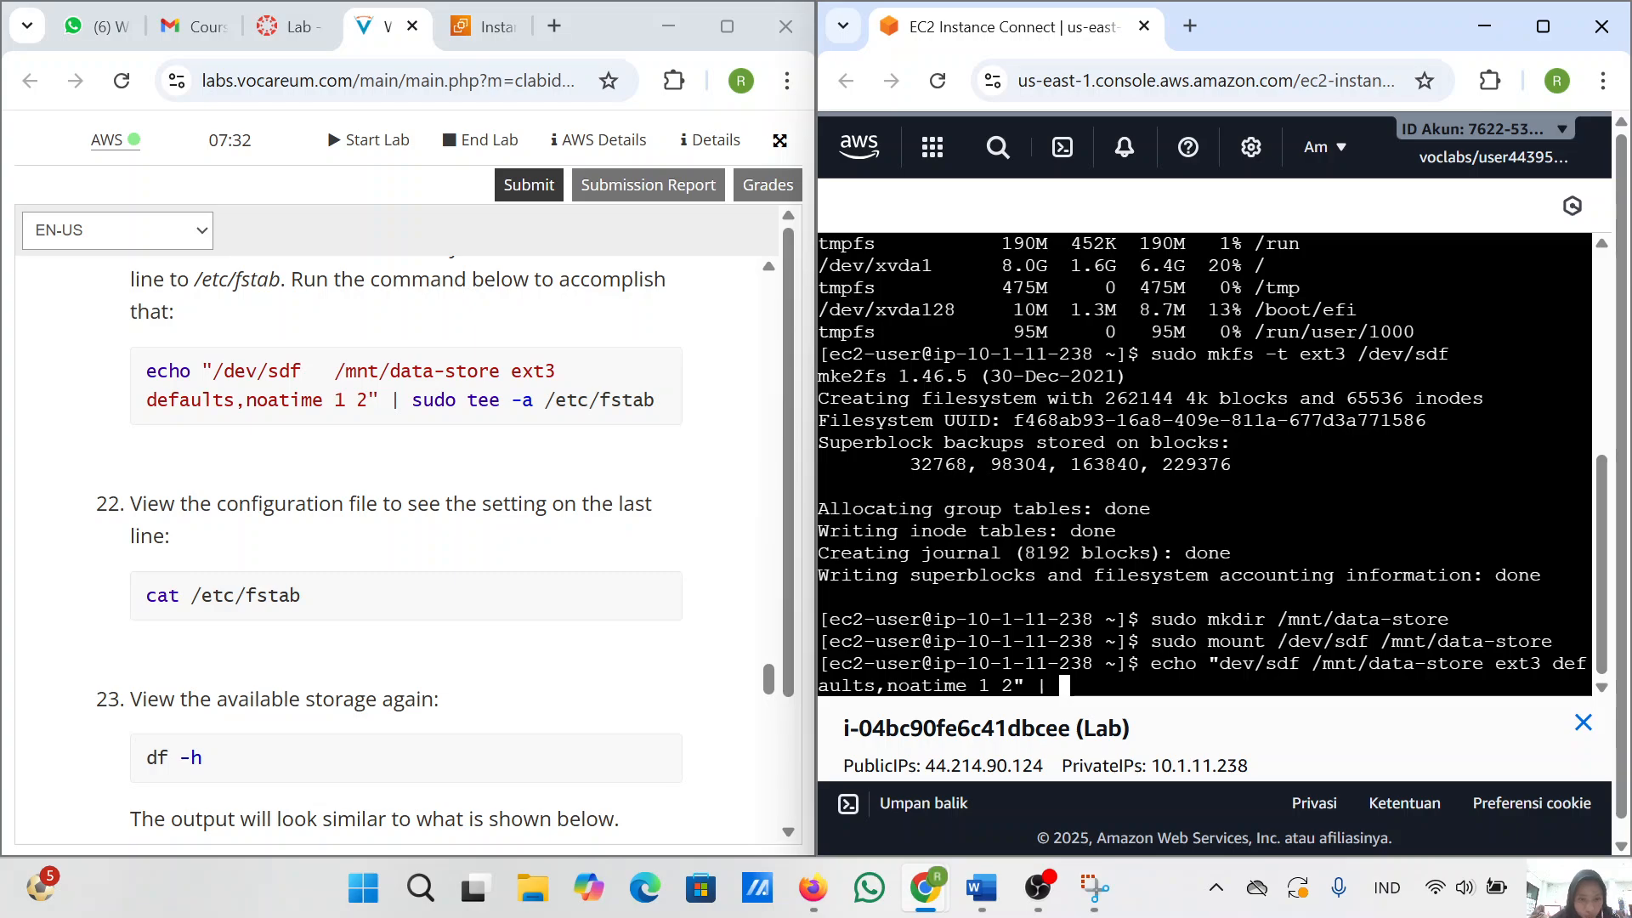
pyautogui.write('tee -a')
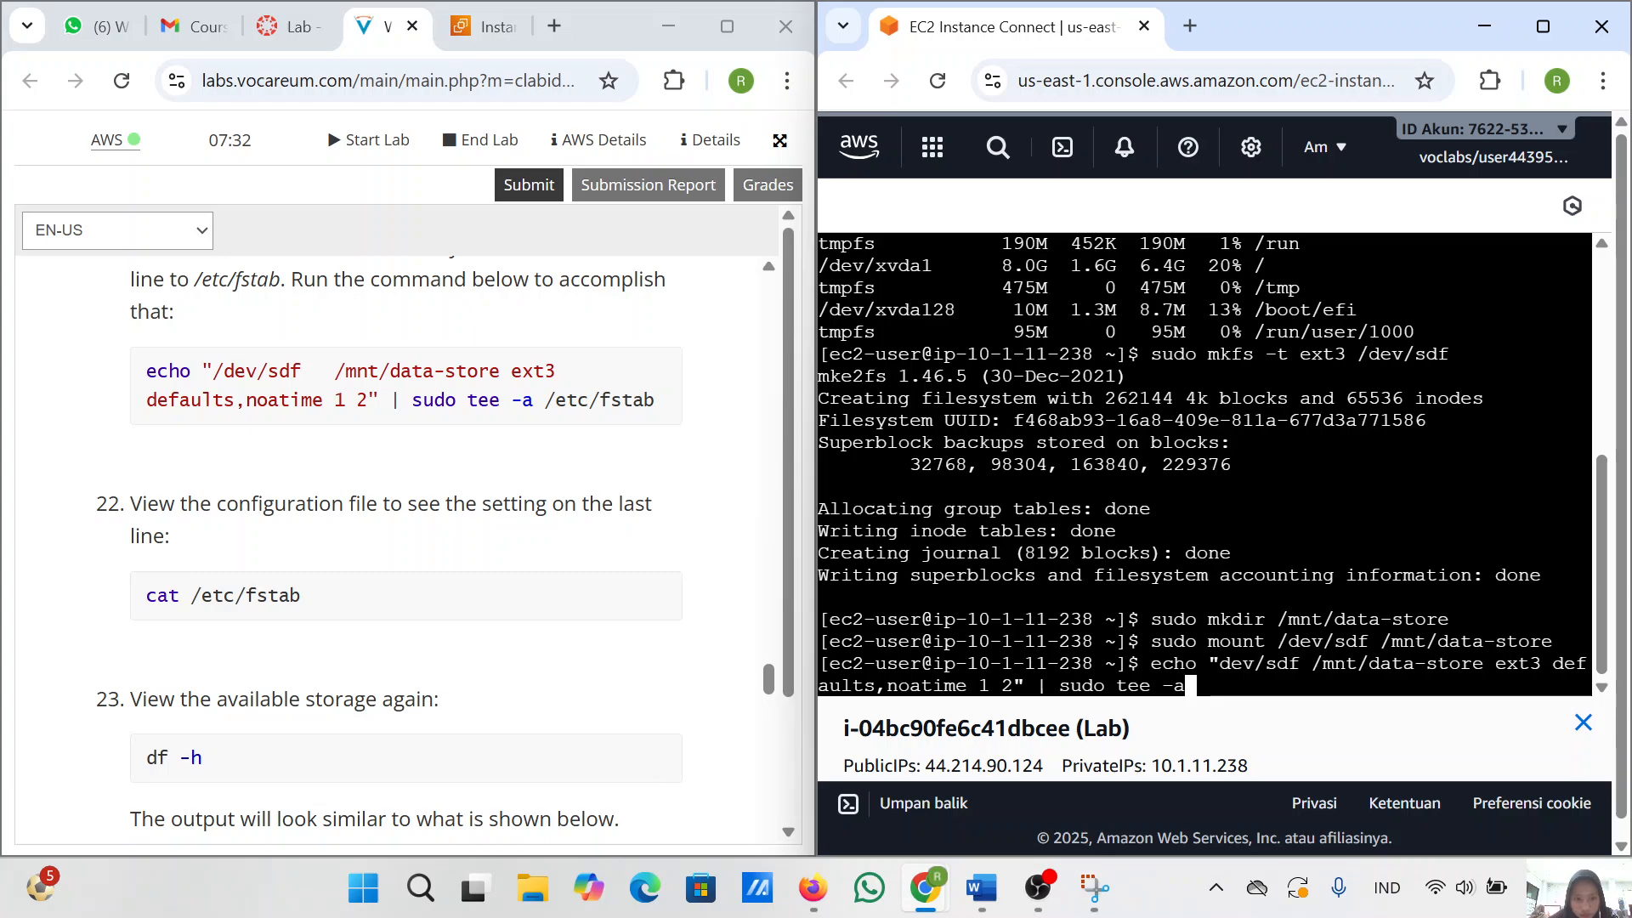
pyautogui.write(' /etc/')
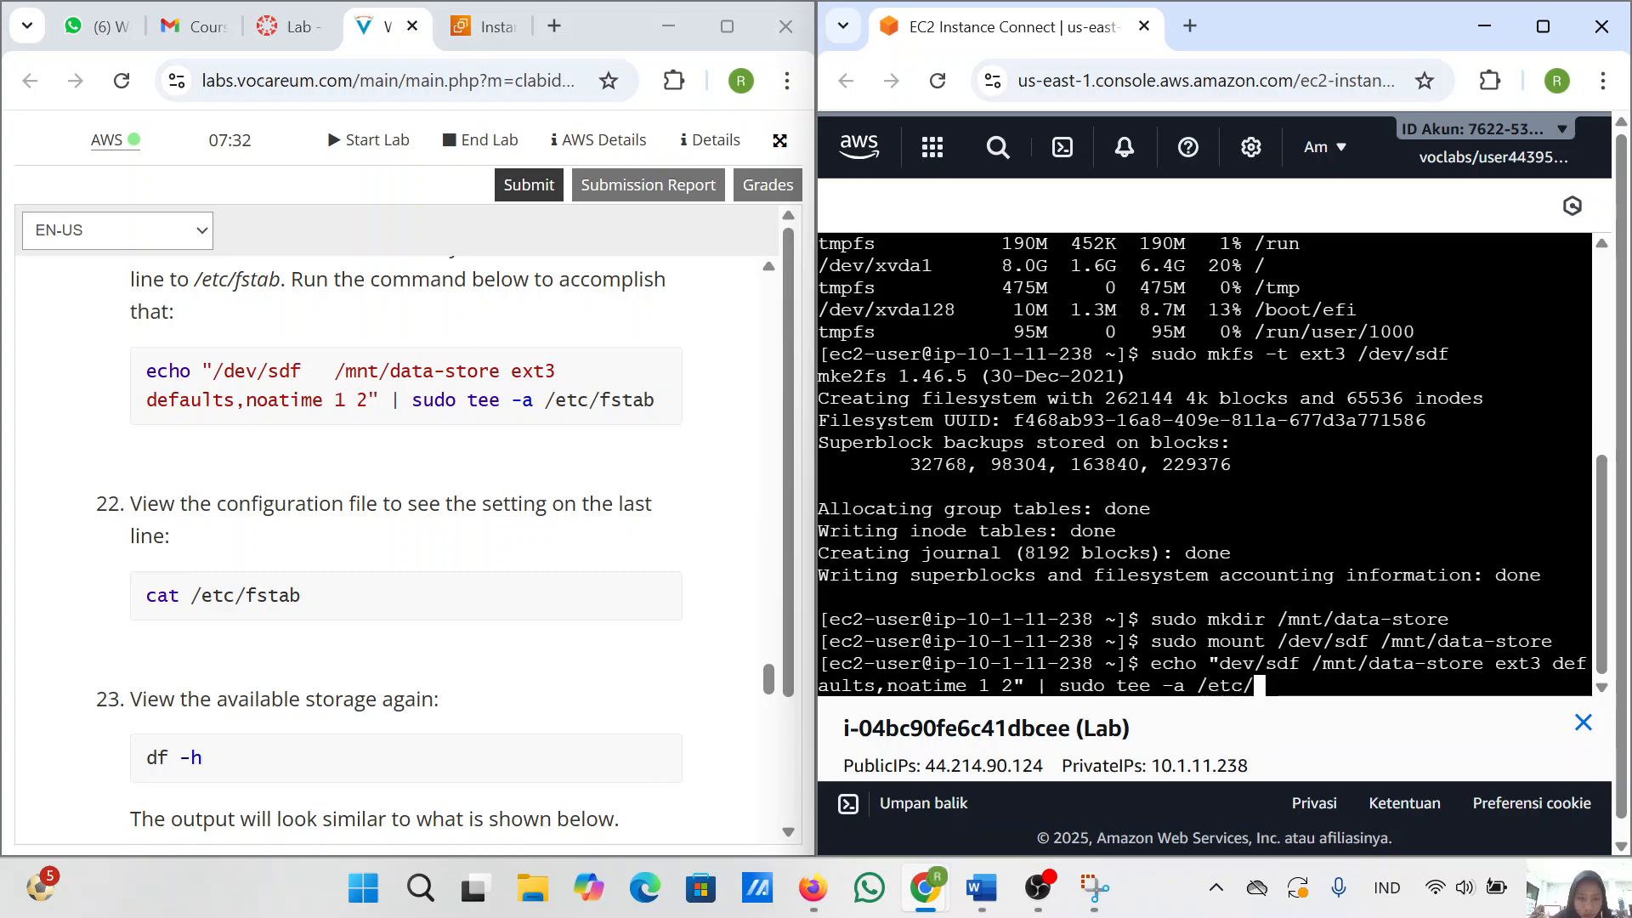
pyautogui.write('fstab')
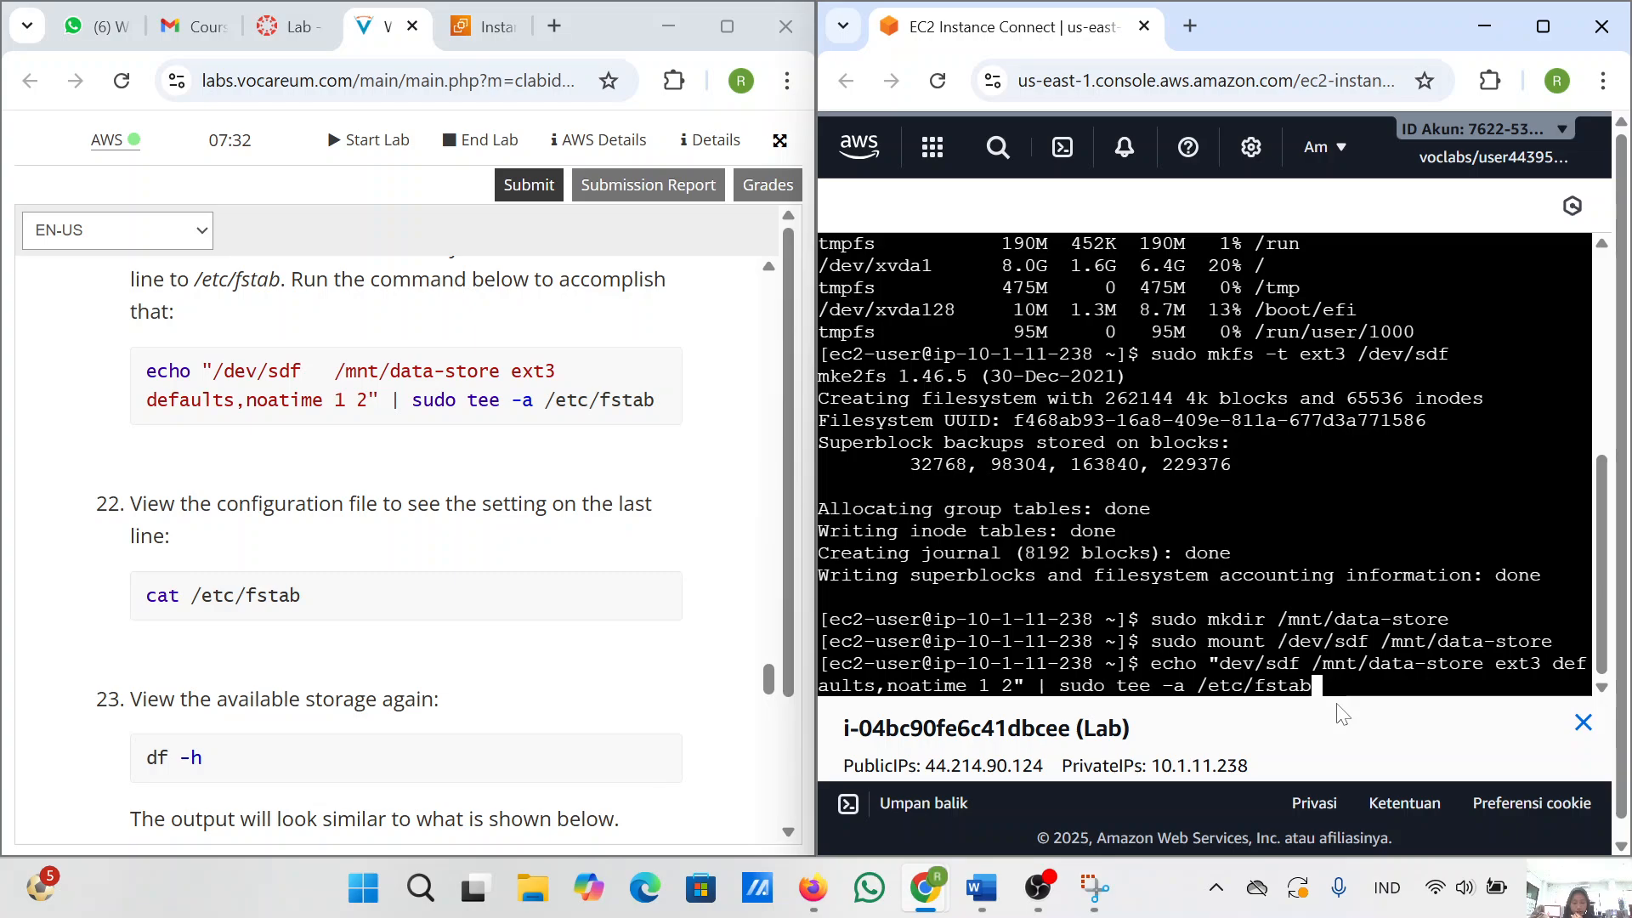
pyautogui.press('Return')
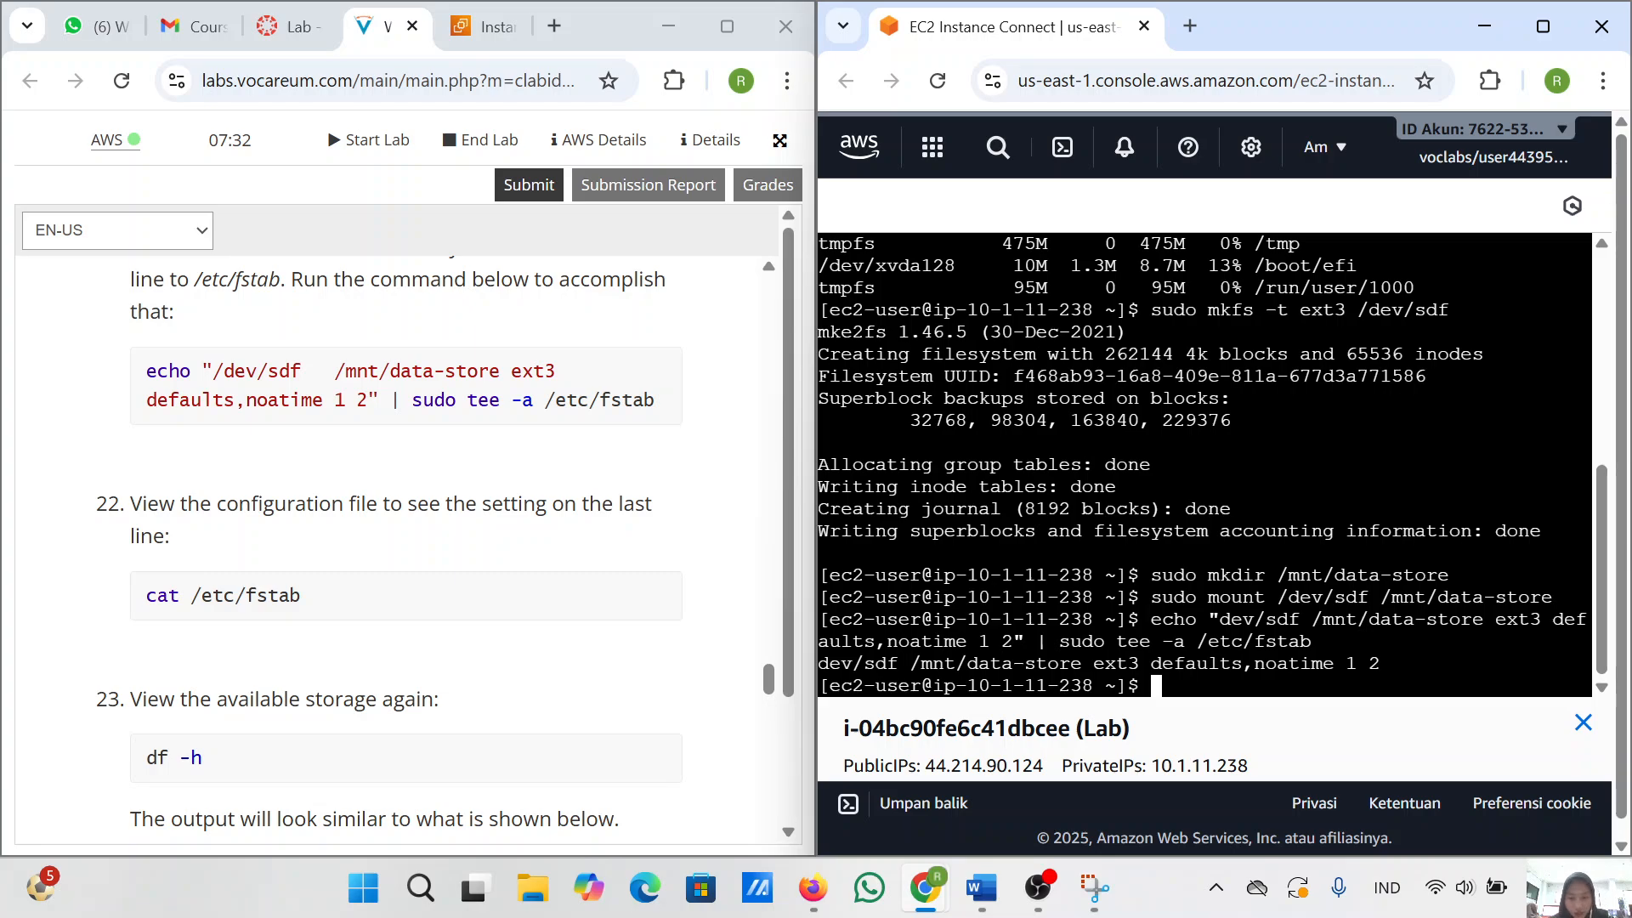
# - Display the mount configuration file in the terminal with cat /etc/fstab
pyautogui.write('ca')
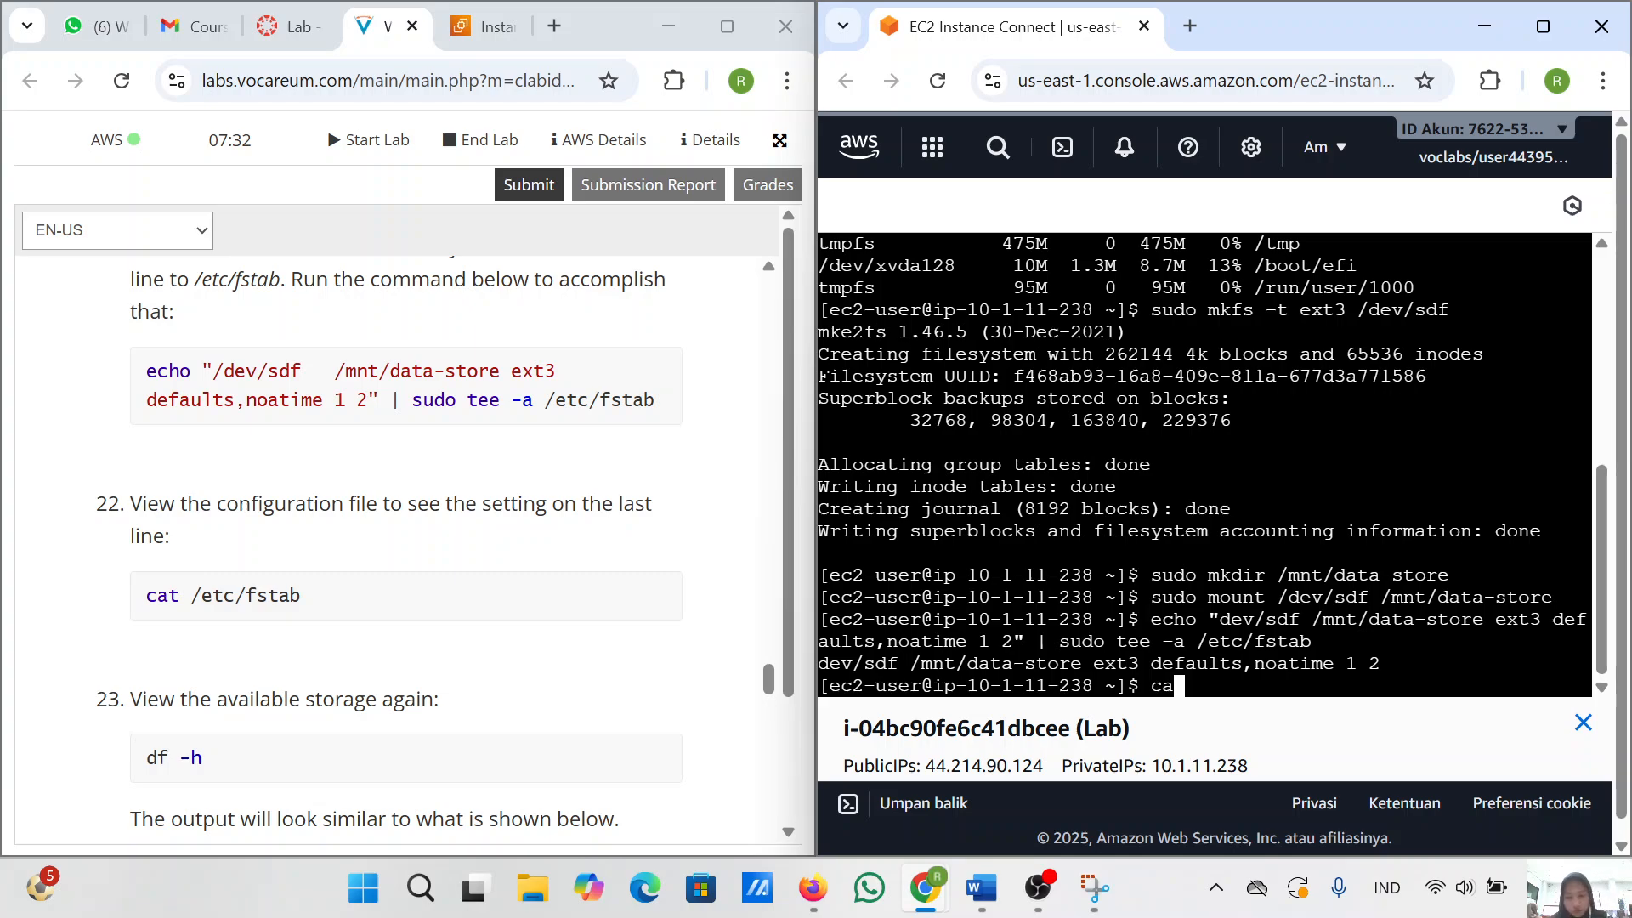
pyautogui.write('t /')
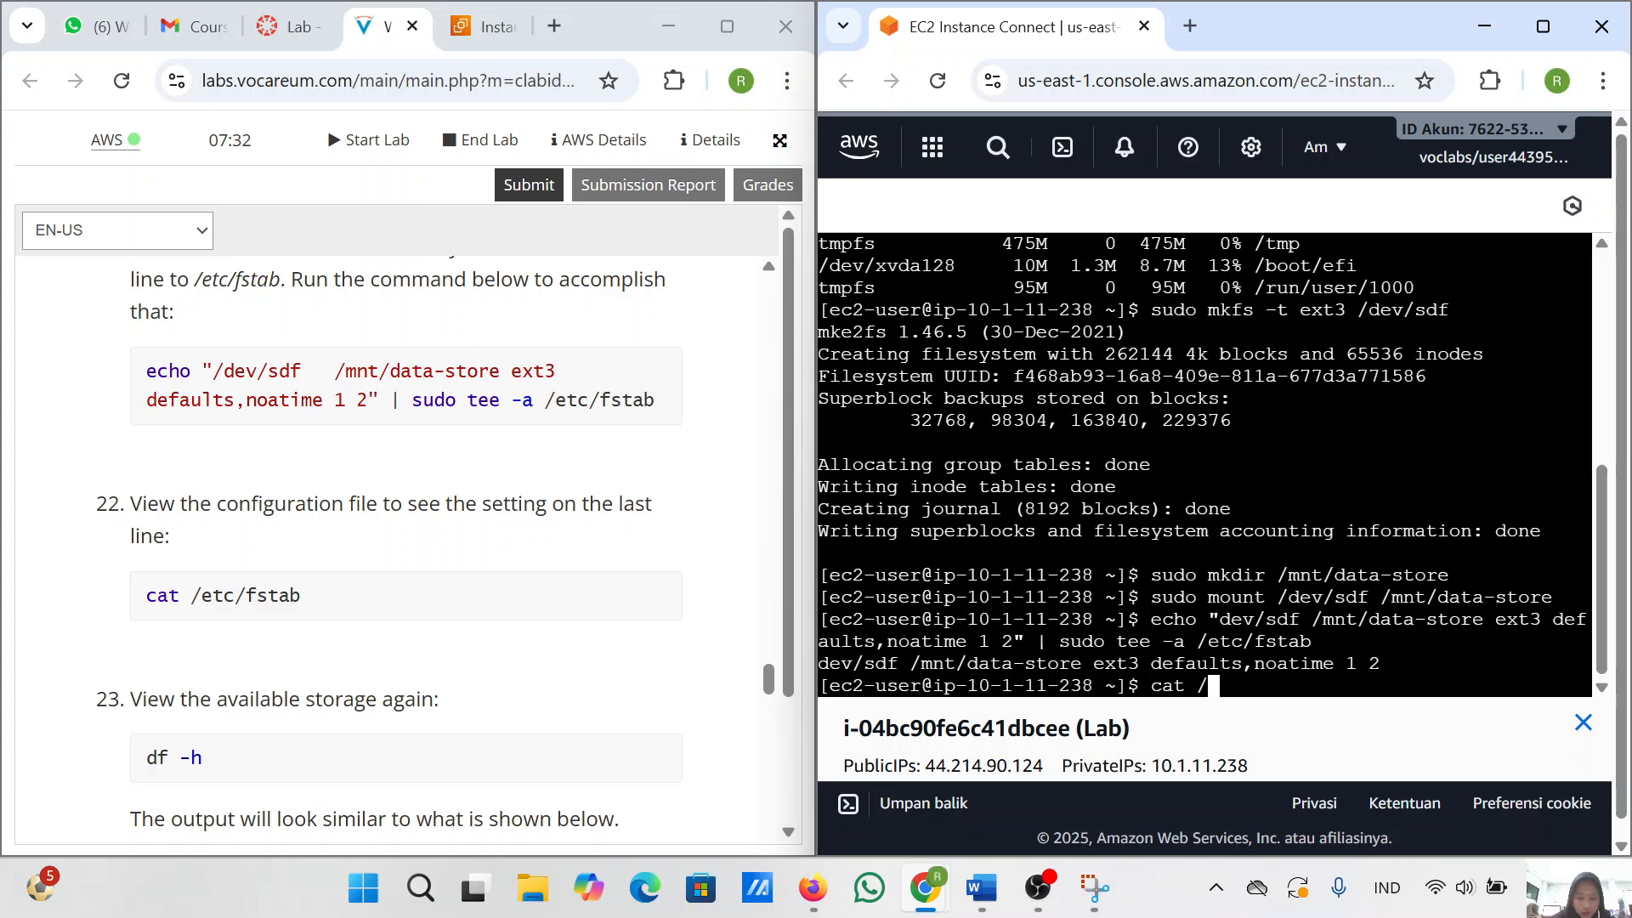
pyautogui.write('etc/fstab')
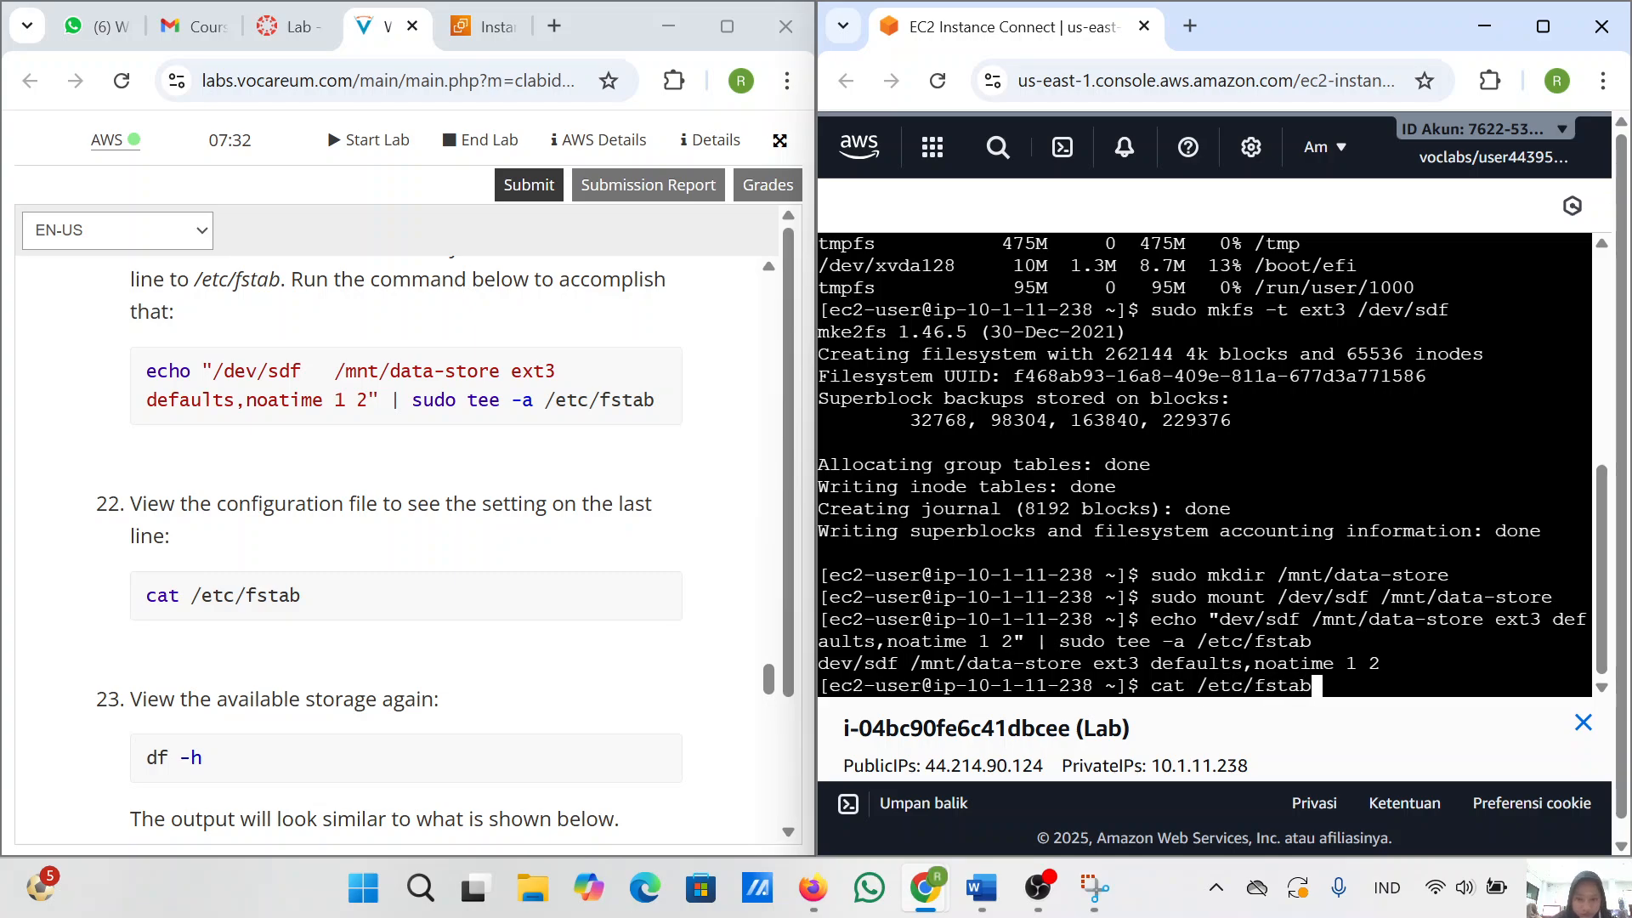
pyautogui.press('Return')
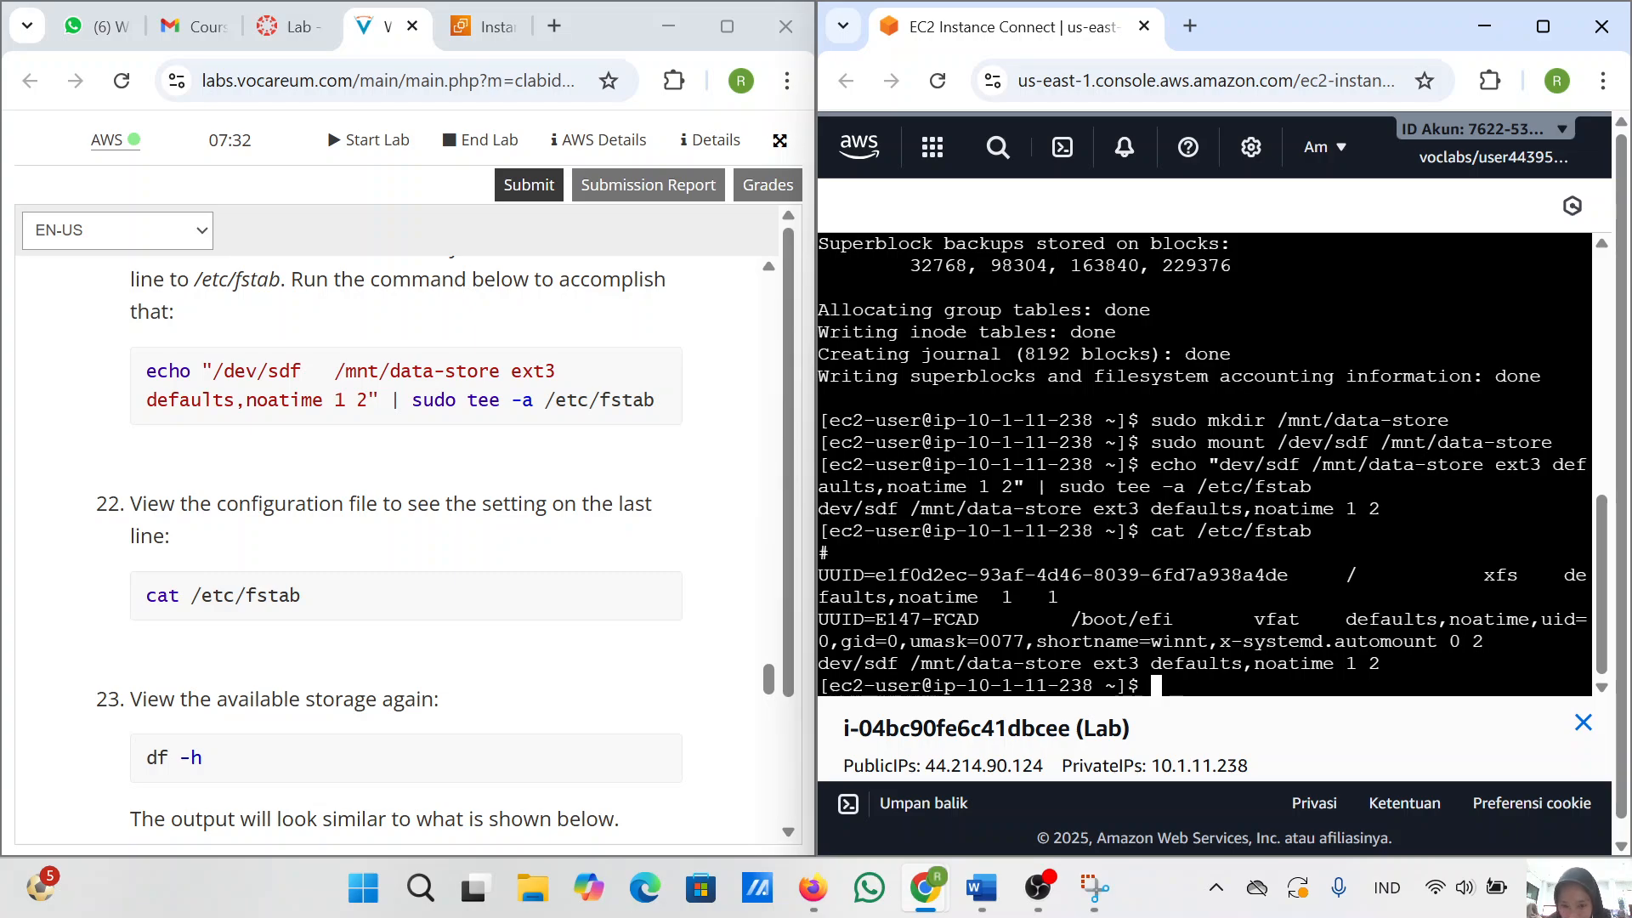
# - Snip the echo command and its output from the terminal with Snipping Tool and paste the image into the Word document
pyautogui.click(1098, 898)
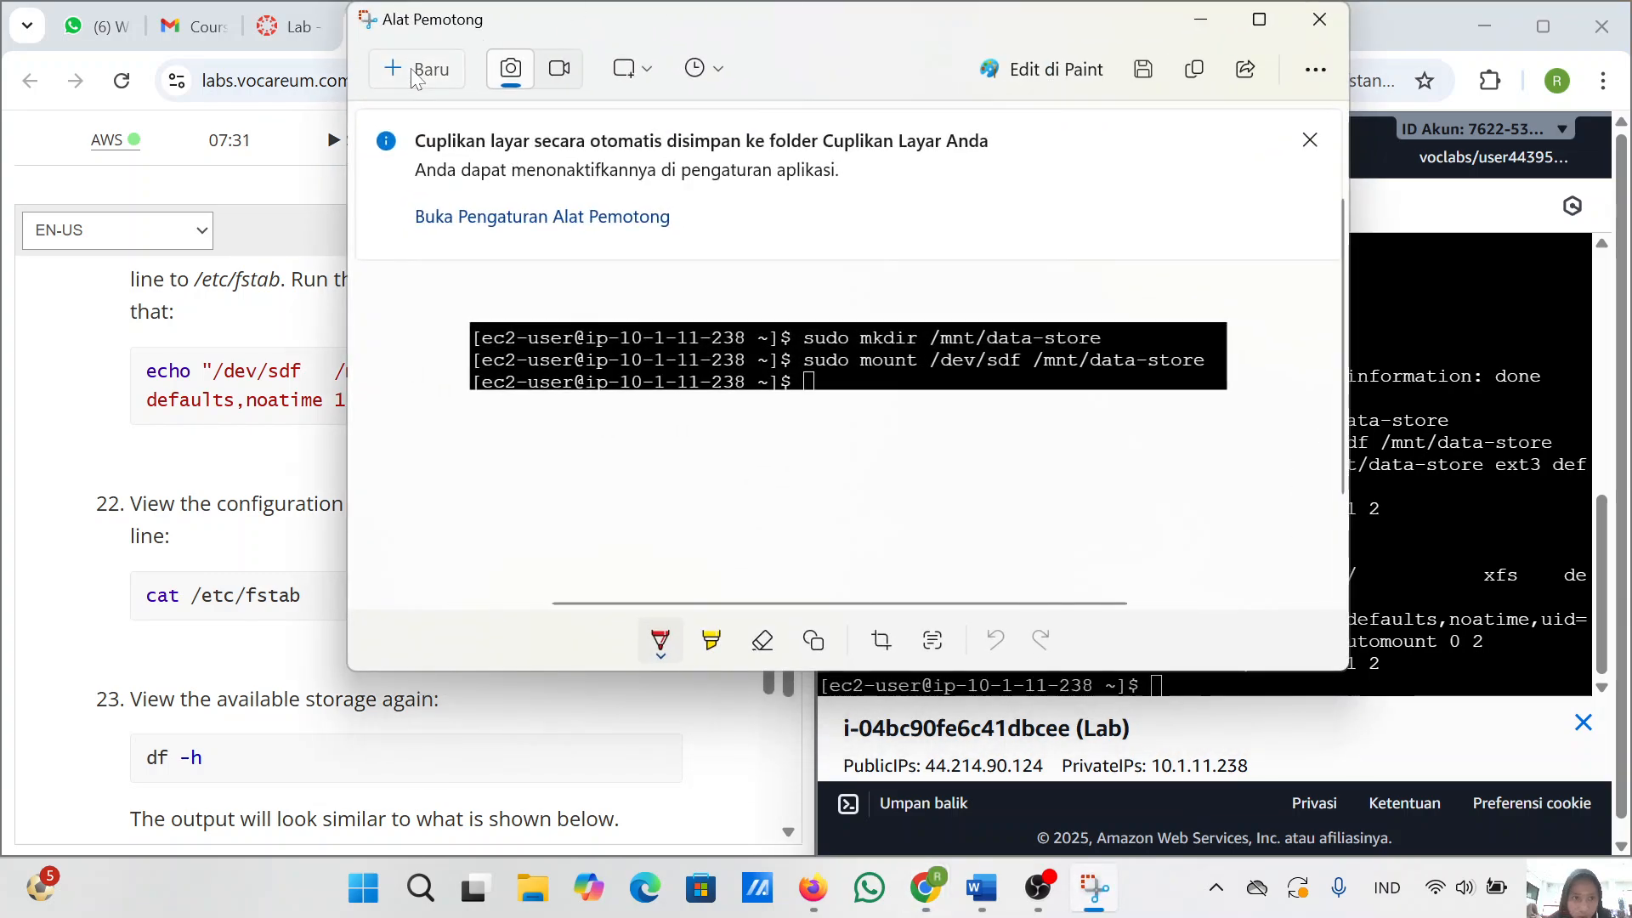
pyautogui.click(420, 68)
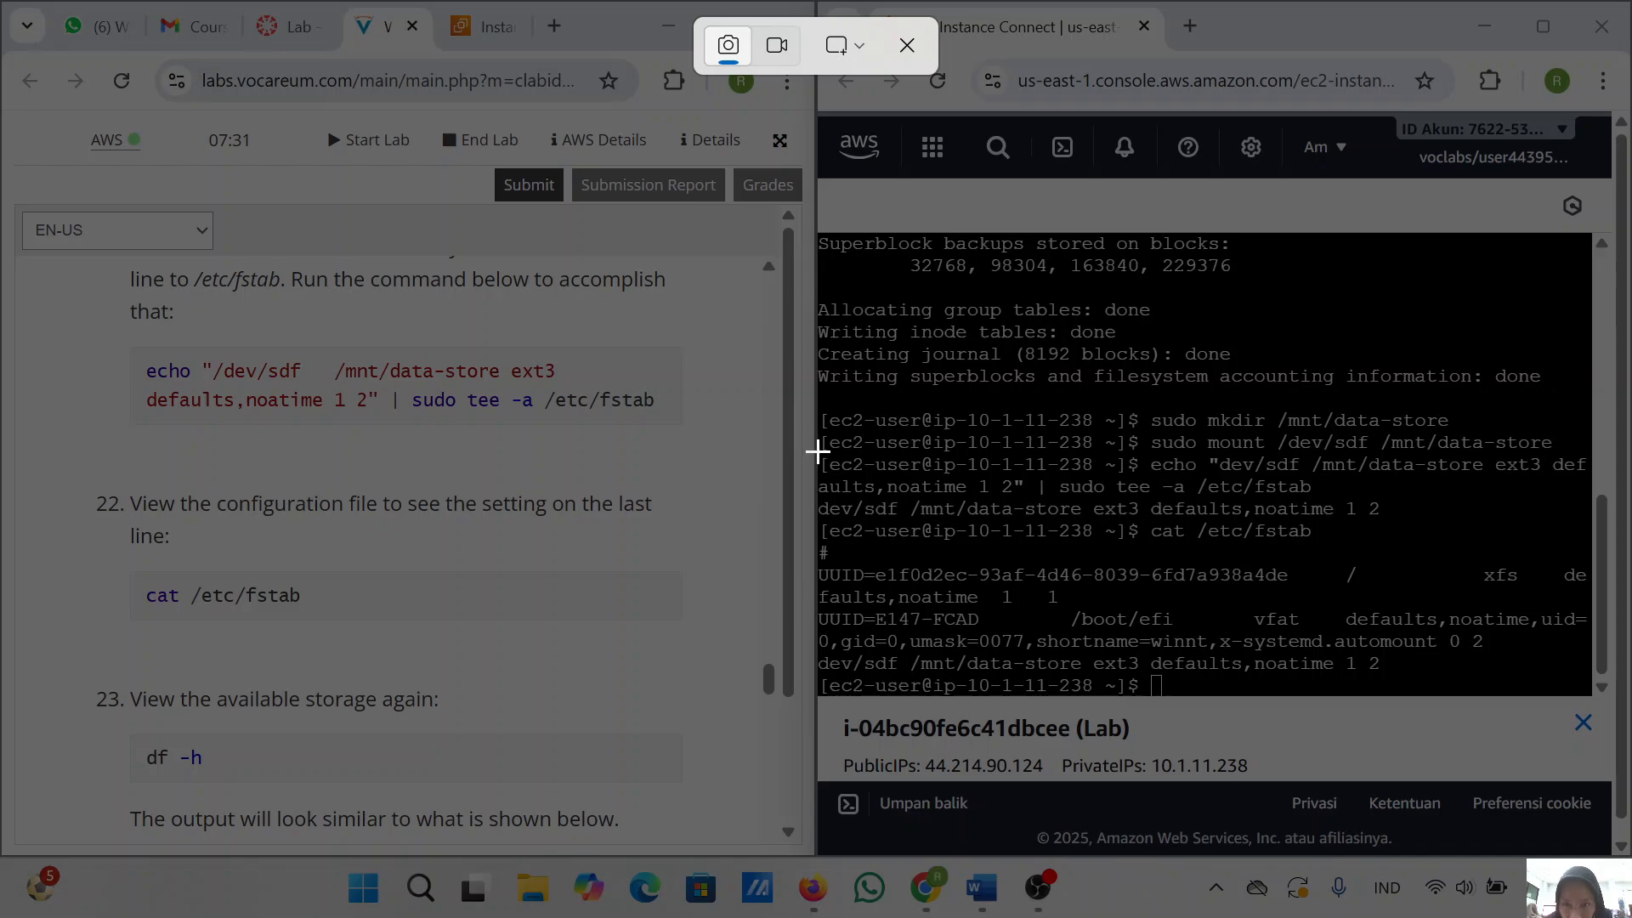
pyautogui.moveTo(816, 451); pyautogui.dragTo(1577, 527)
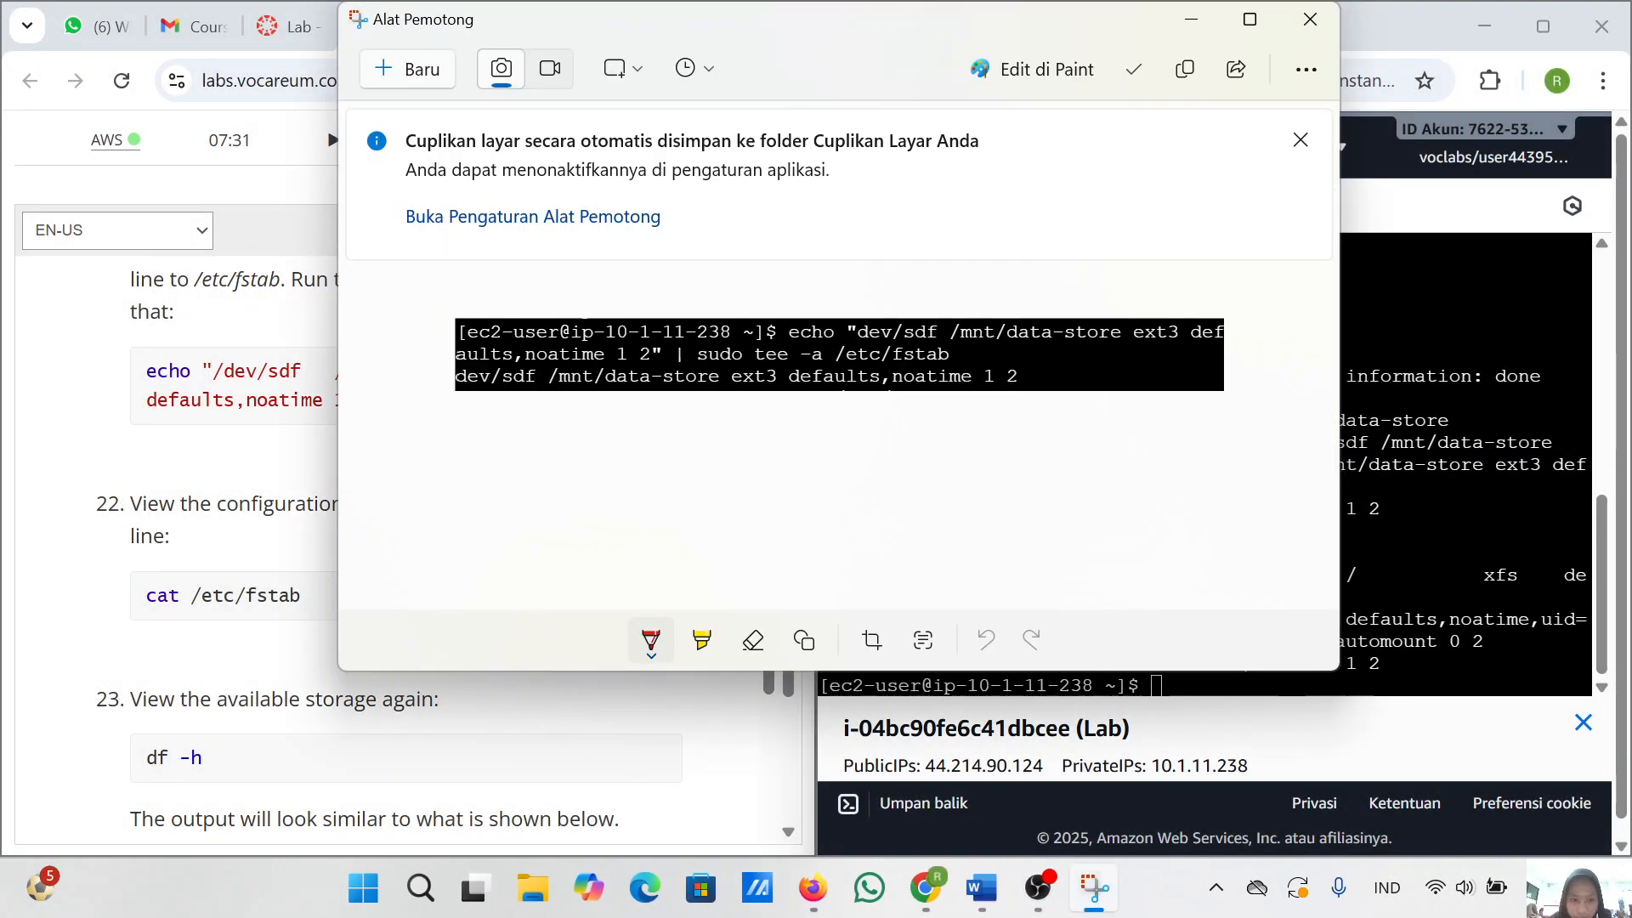
pyautogui.moveTo(995, 879)
pyautogui.hotkey('ctrl', 'v')
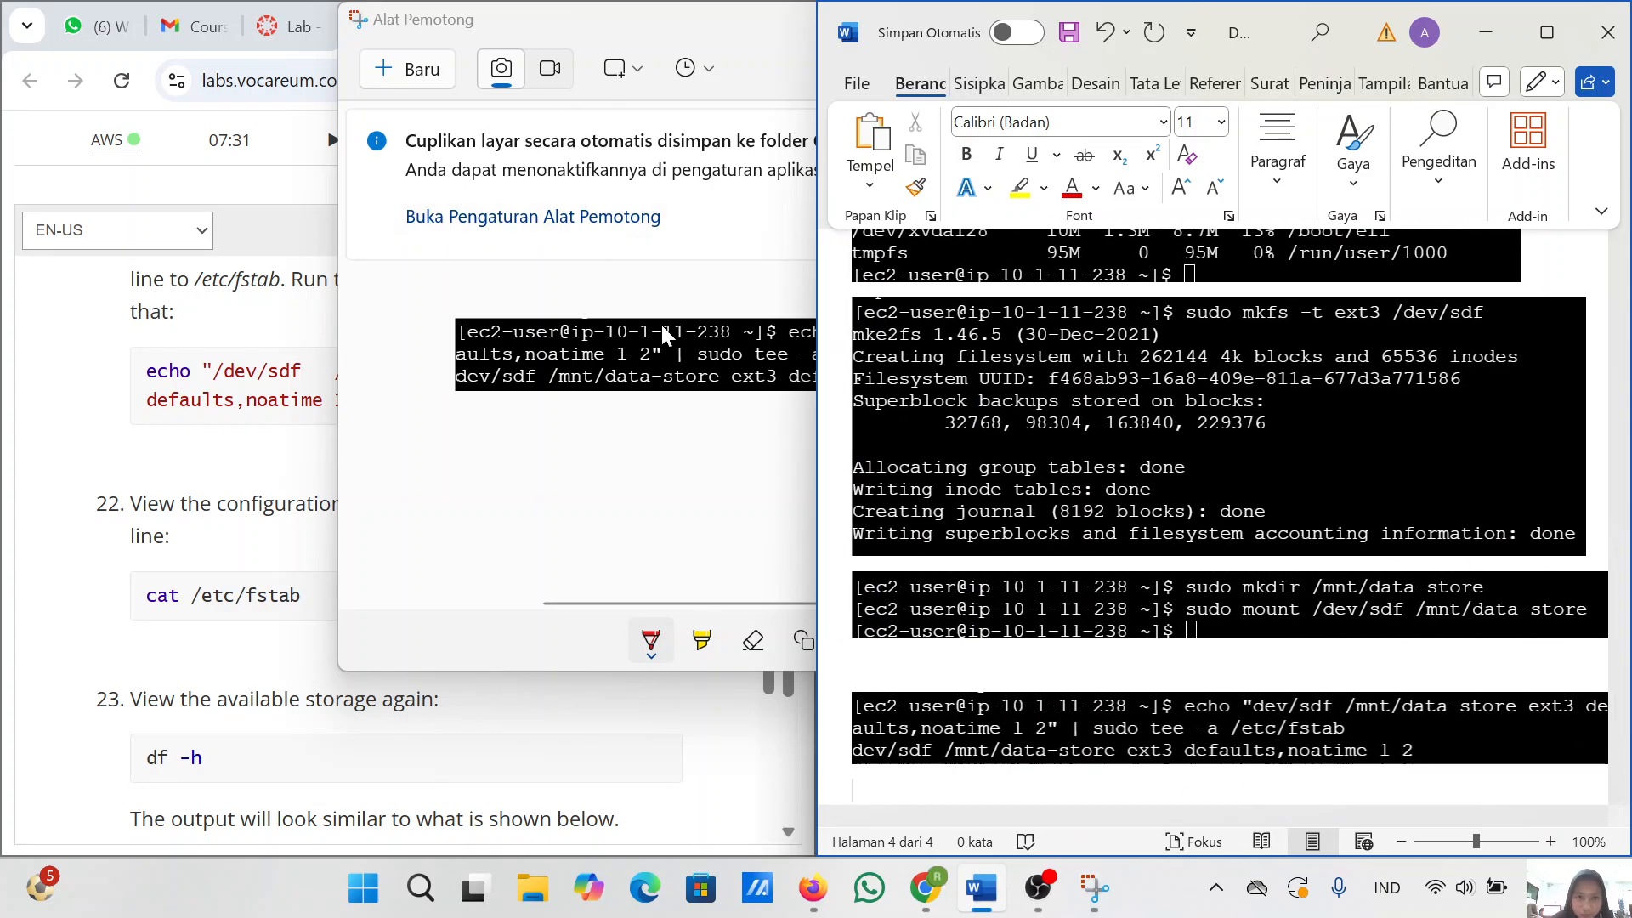
pyautogui.click(1492, 28)
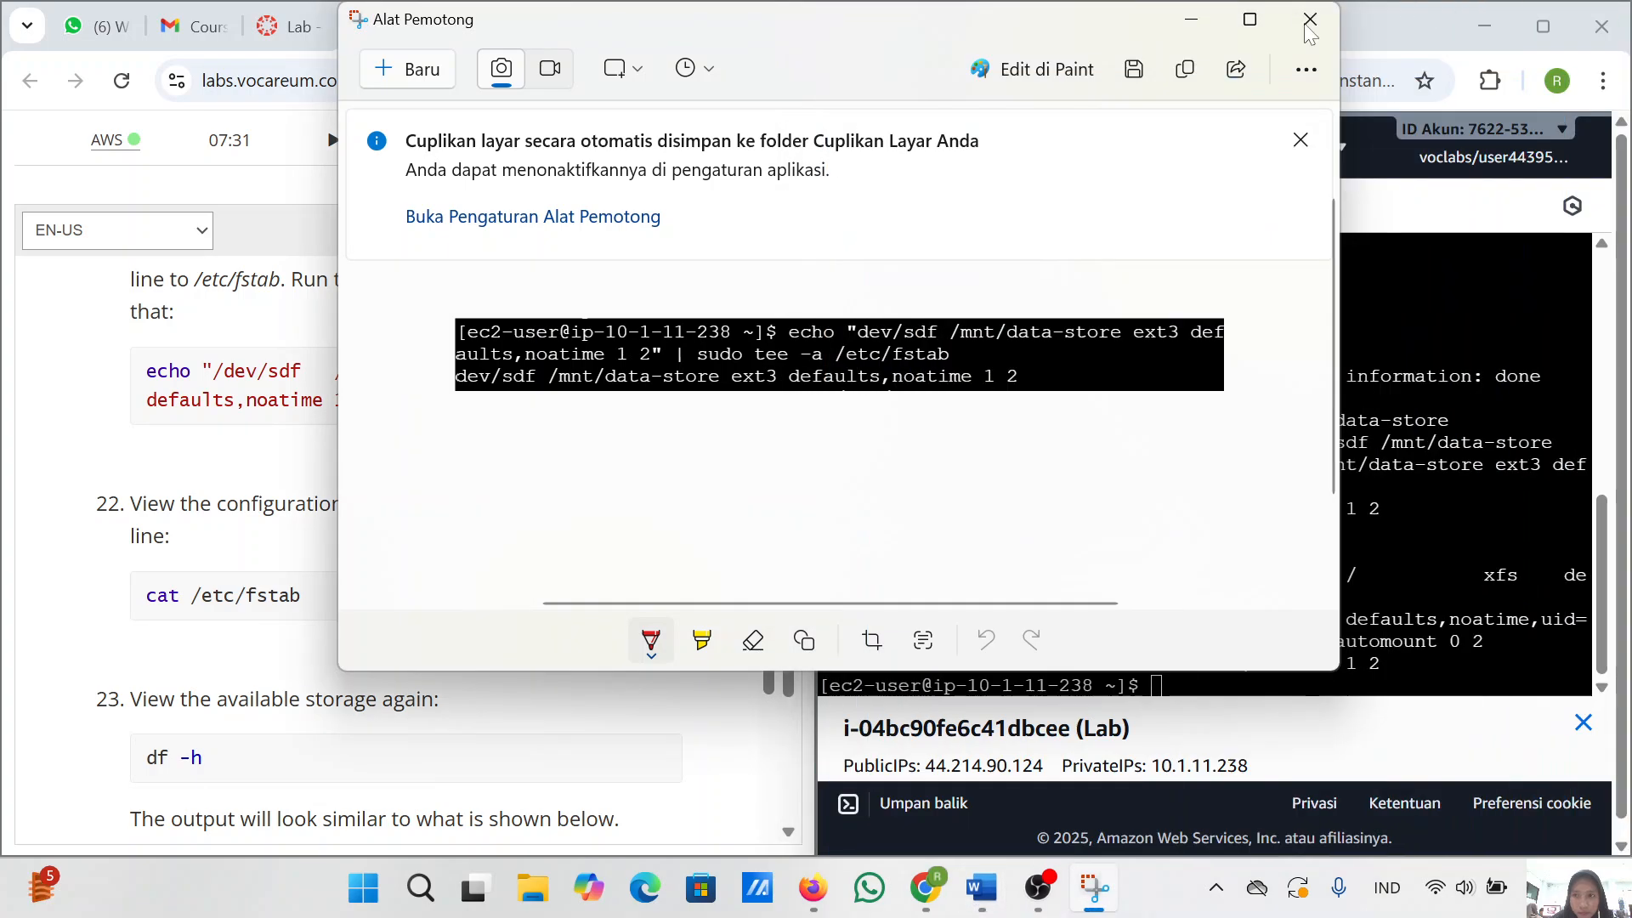
pyautogui.click(1189, 27)
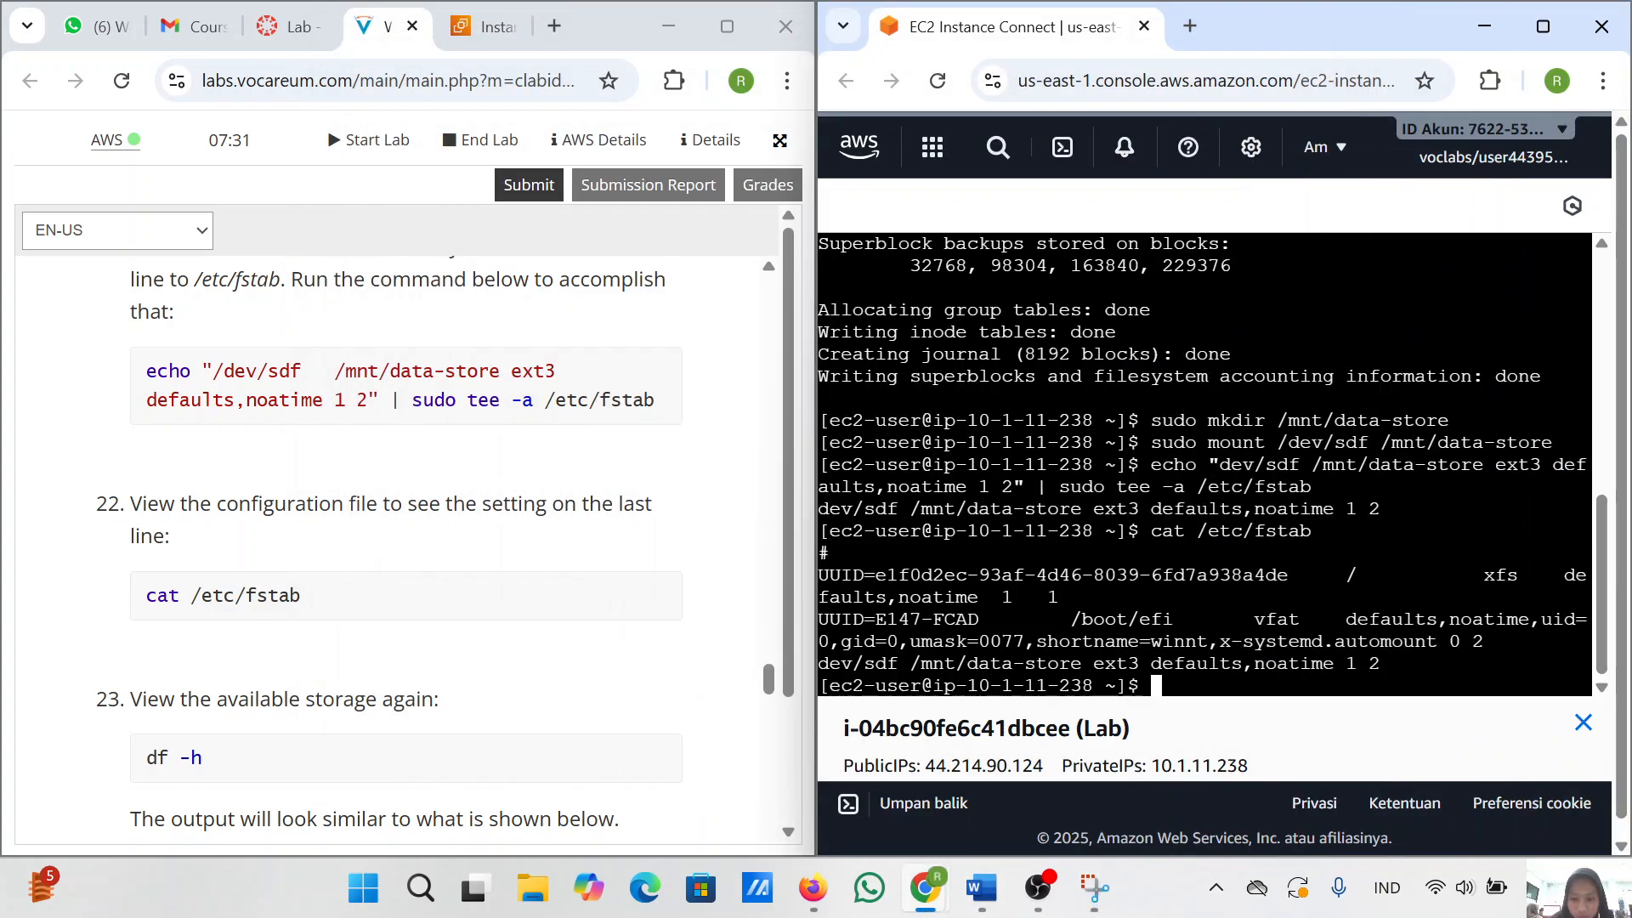
# - Snip the cat /etc/fstab command and its output from the terminal with Snipping Tool and paste the image into the Word document
pyautogui.click(1102, 890)
pyautogui.click(415, 78)
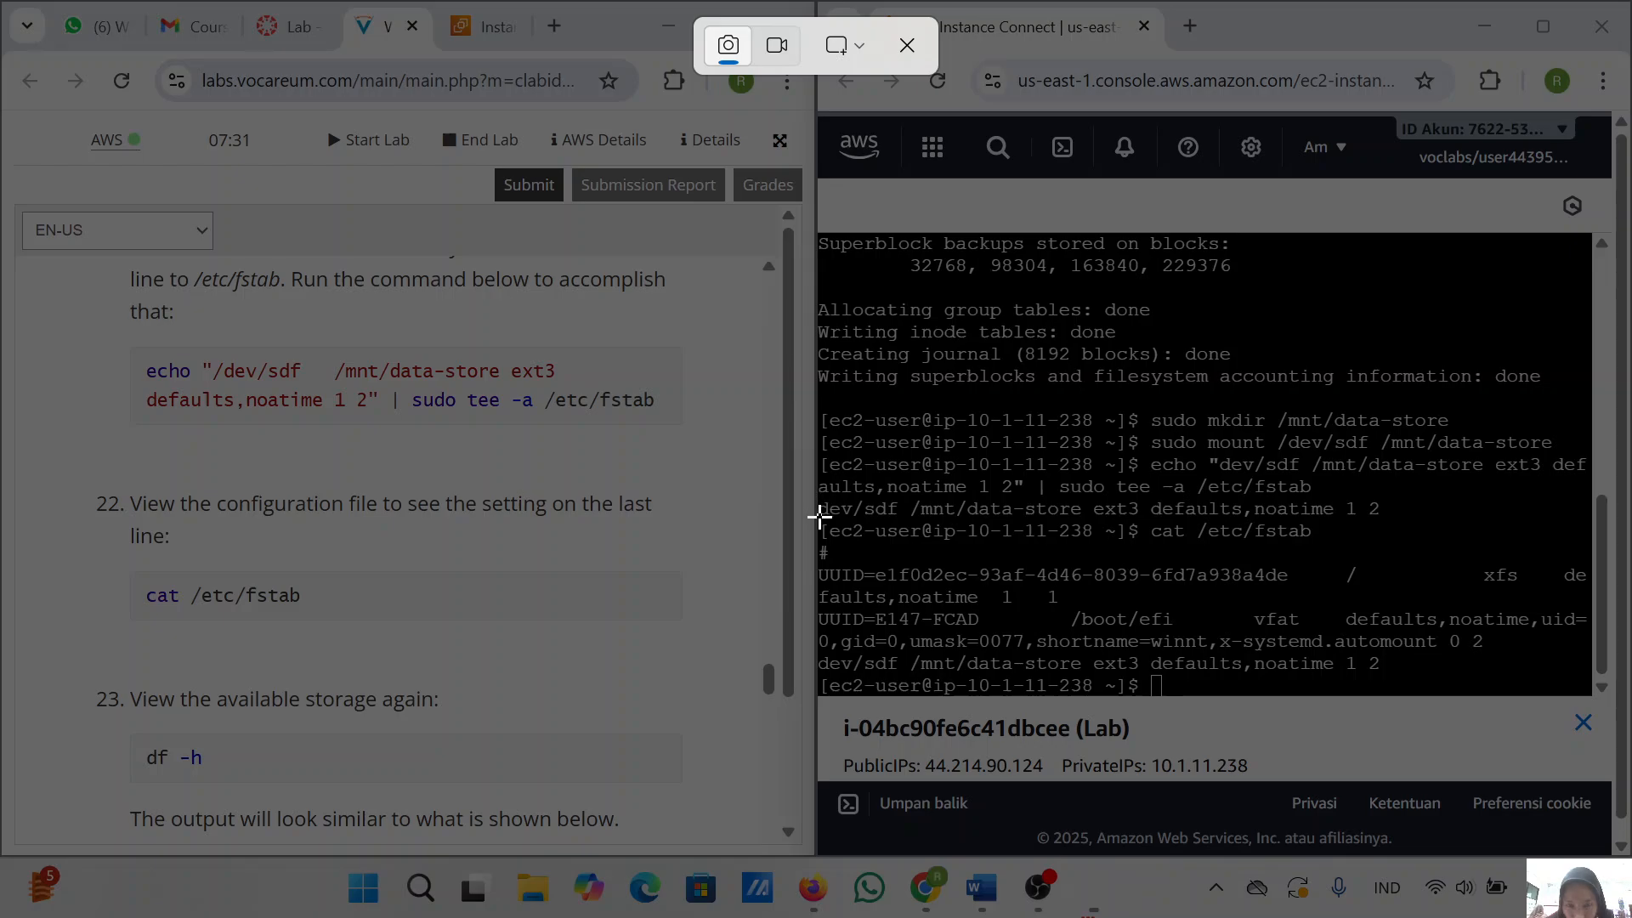
pyautogui.moveTo(818, 516); pyautogui.dragTo(1588, 676)
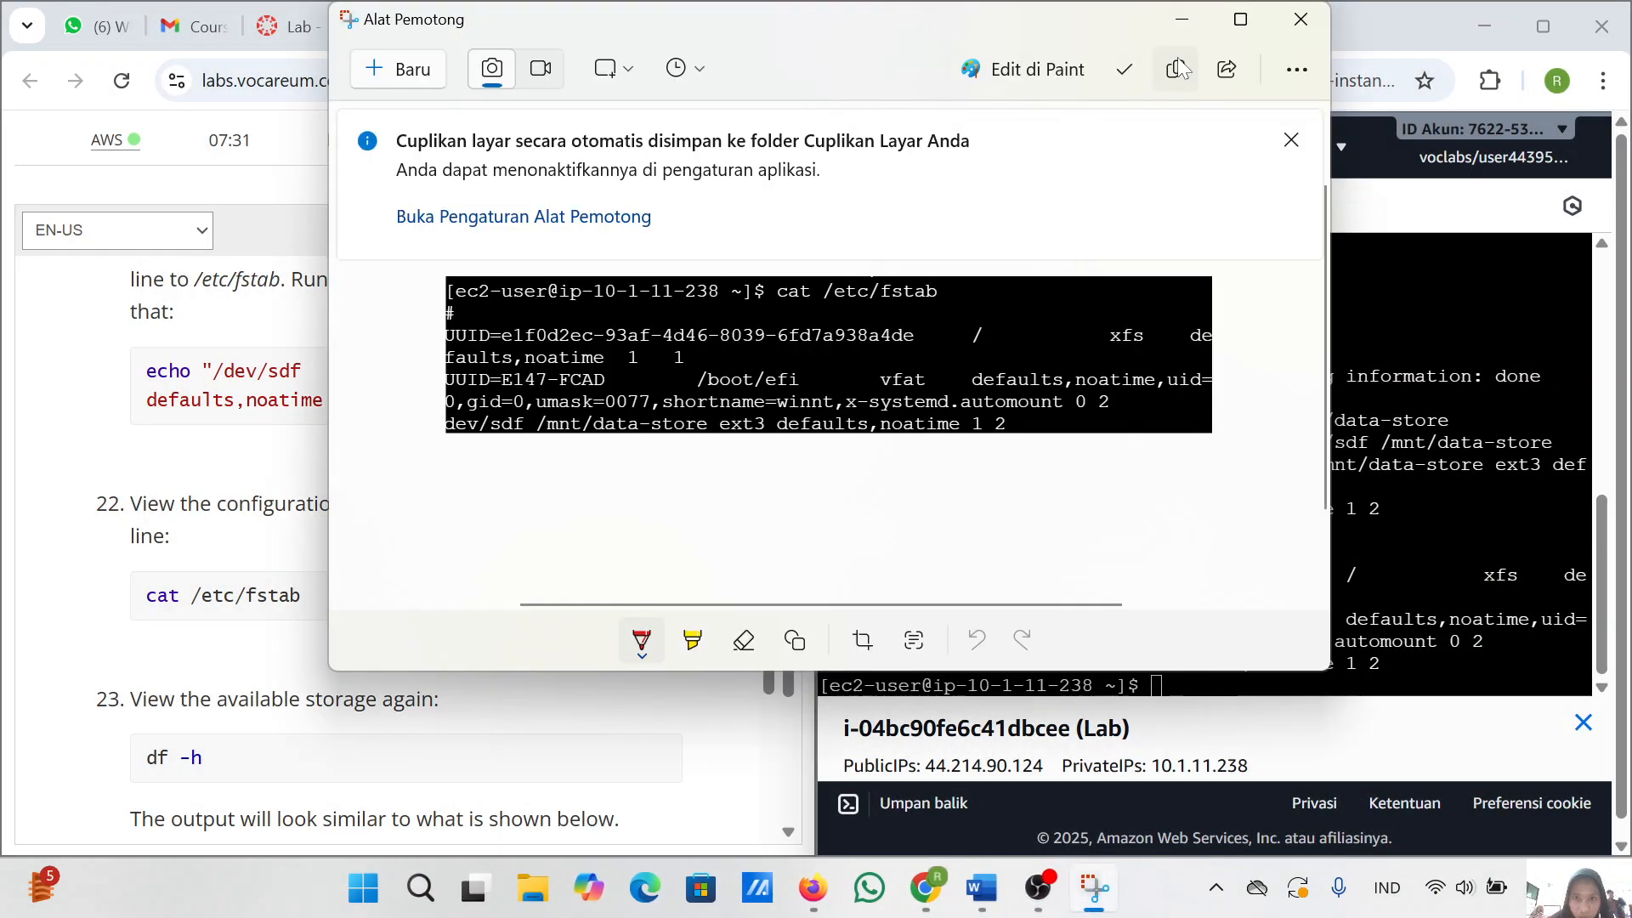
pyautogui.click(1176, 68)
pyautogui.click(982, 888)
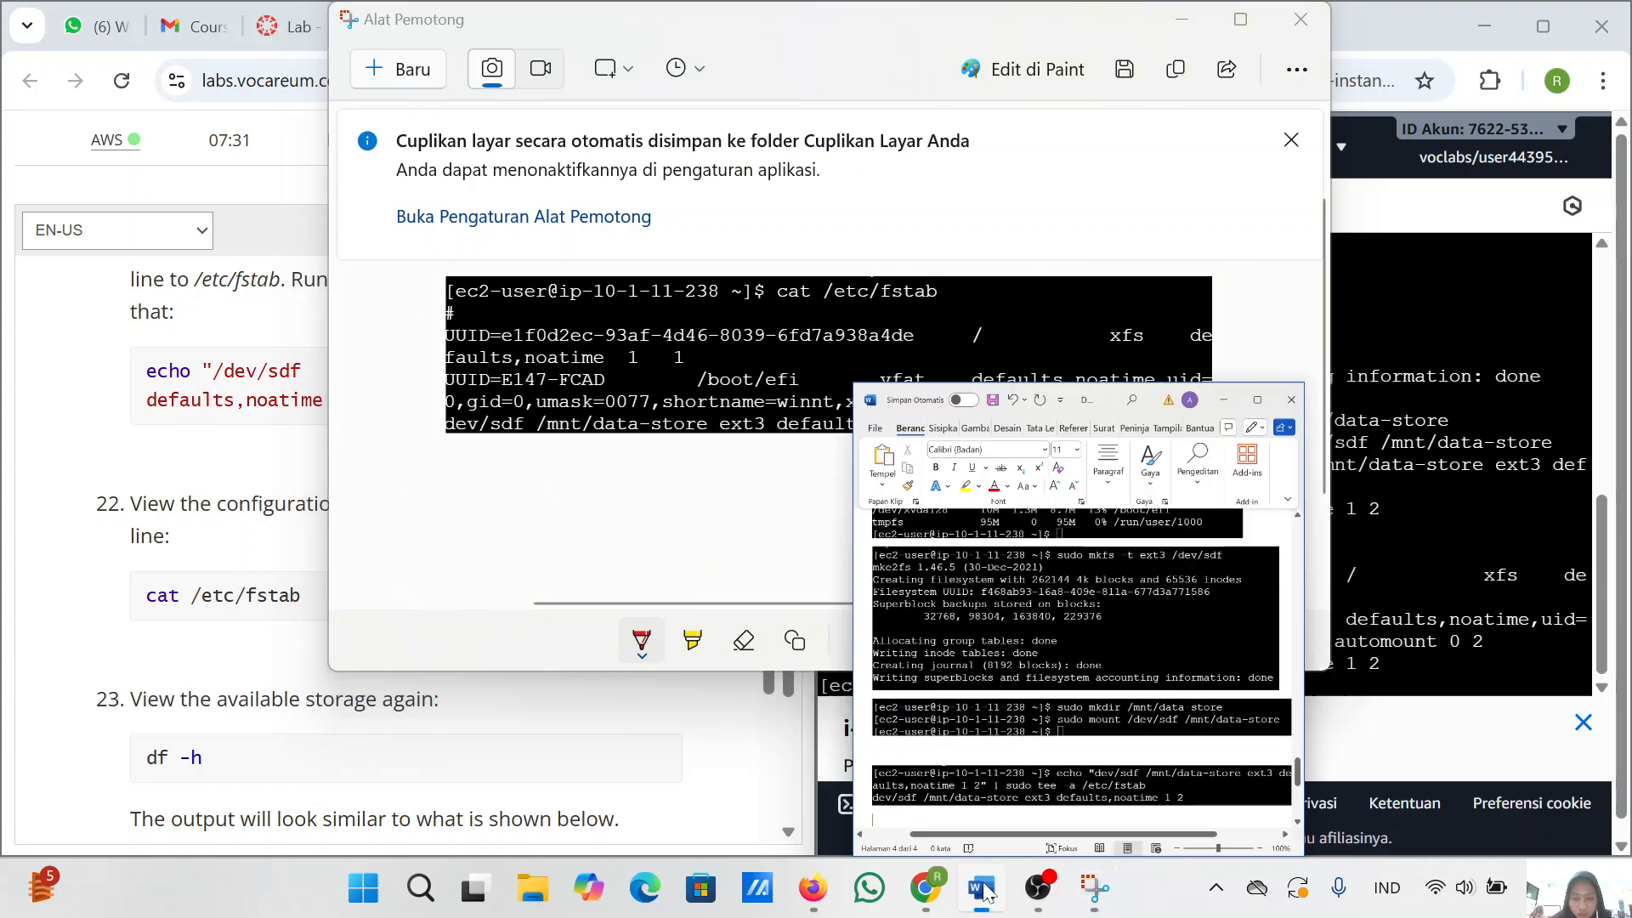
pyautogui.hotkey('ctrl', 'v')
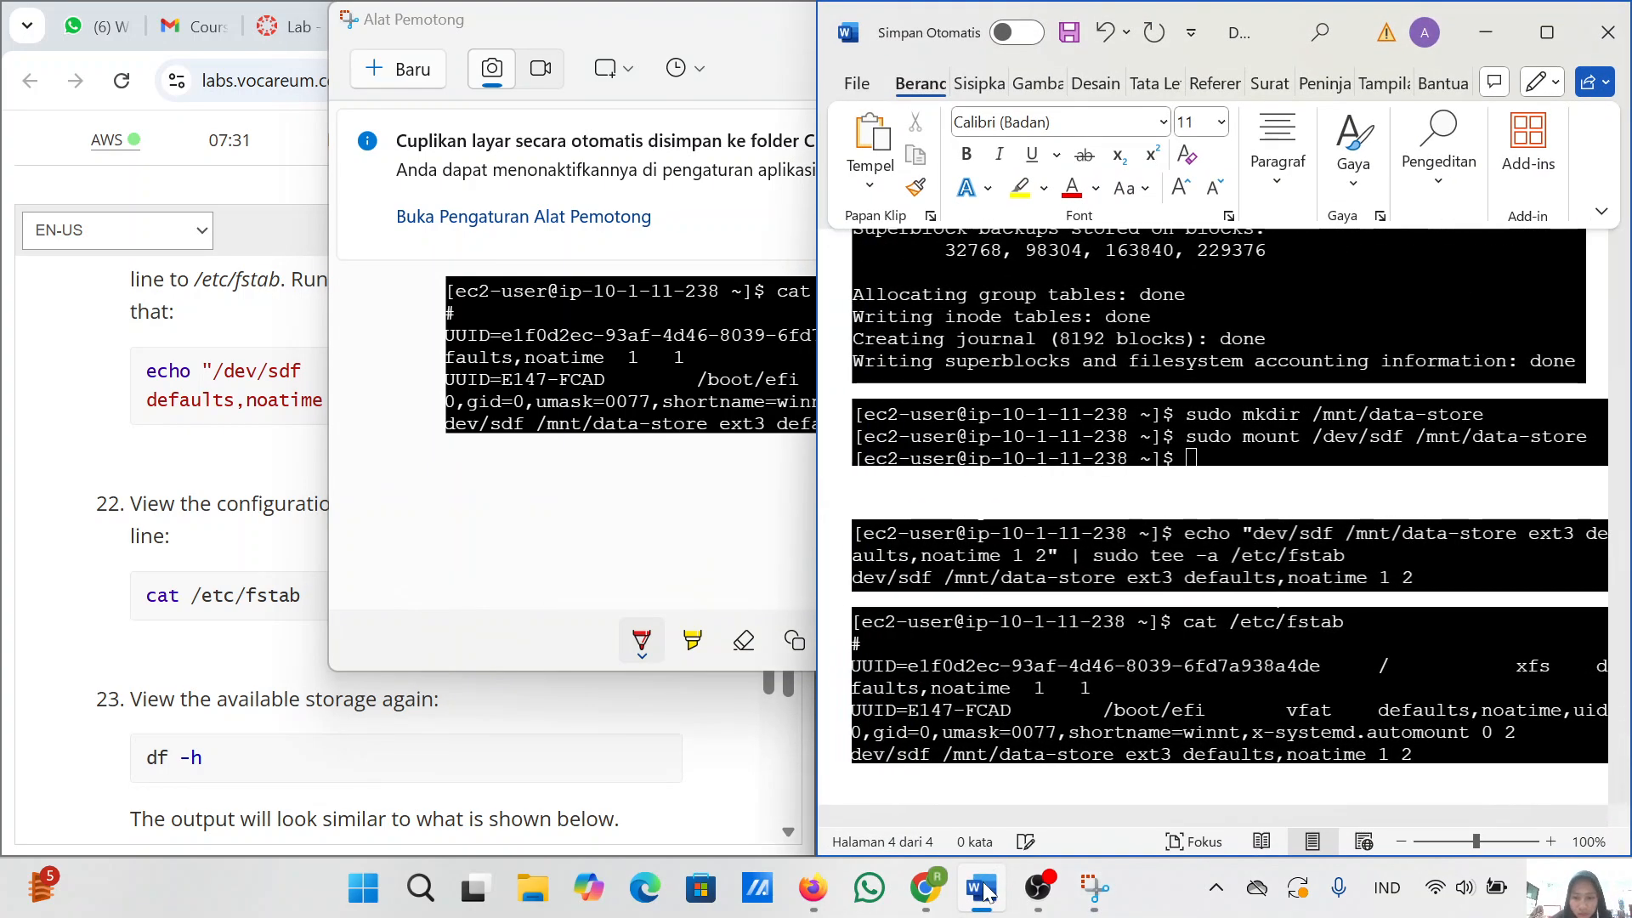
pyautogui.click(1486, 32)
pyautogui.click(1195, 27)
# - List the available storage with df -h in the EC2 terminal and compare it with the lab's sample output in step 23
pyautogui.scroll(-2, 391, 552)
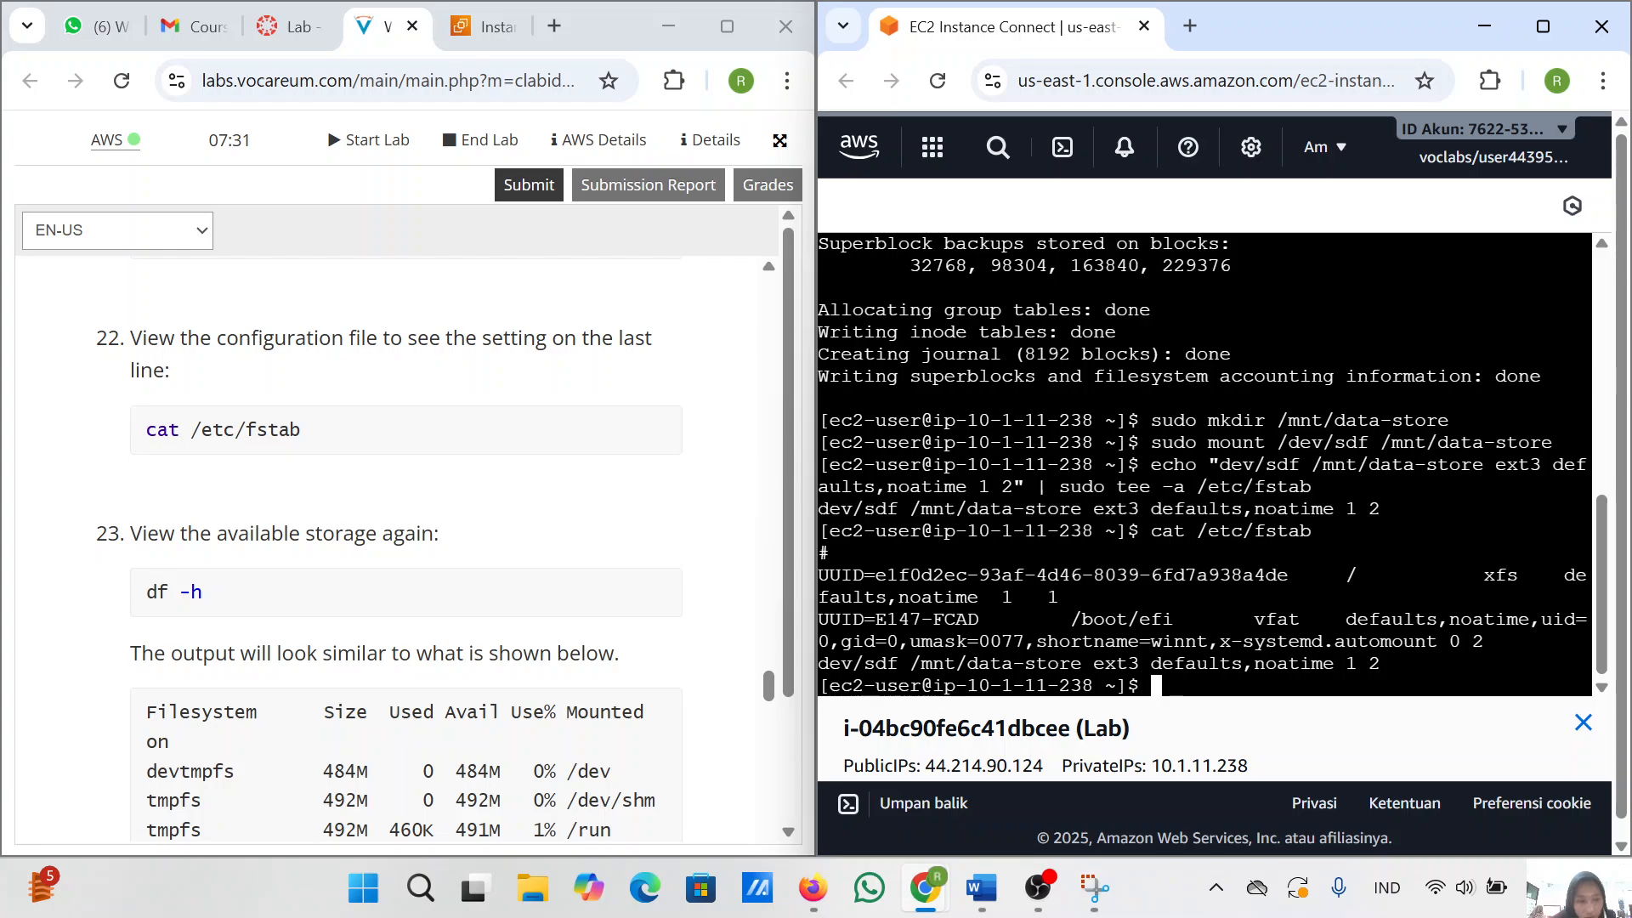
pyautogui.write('df -h')
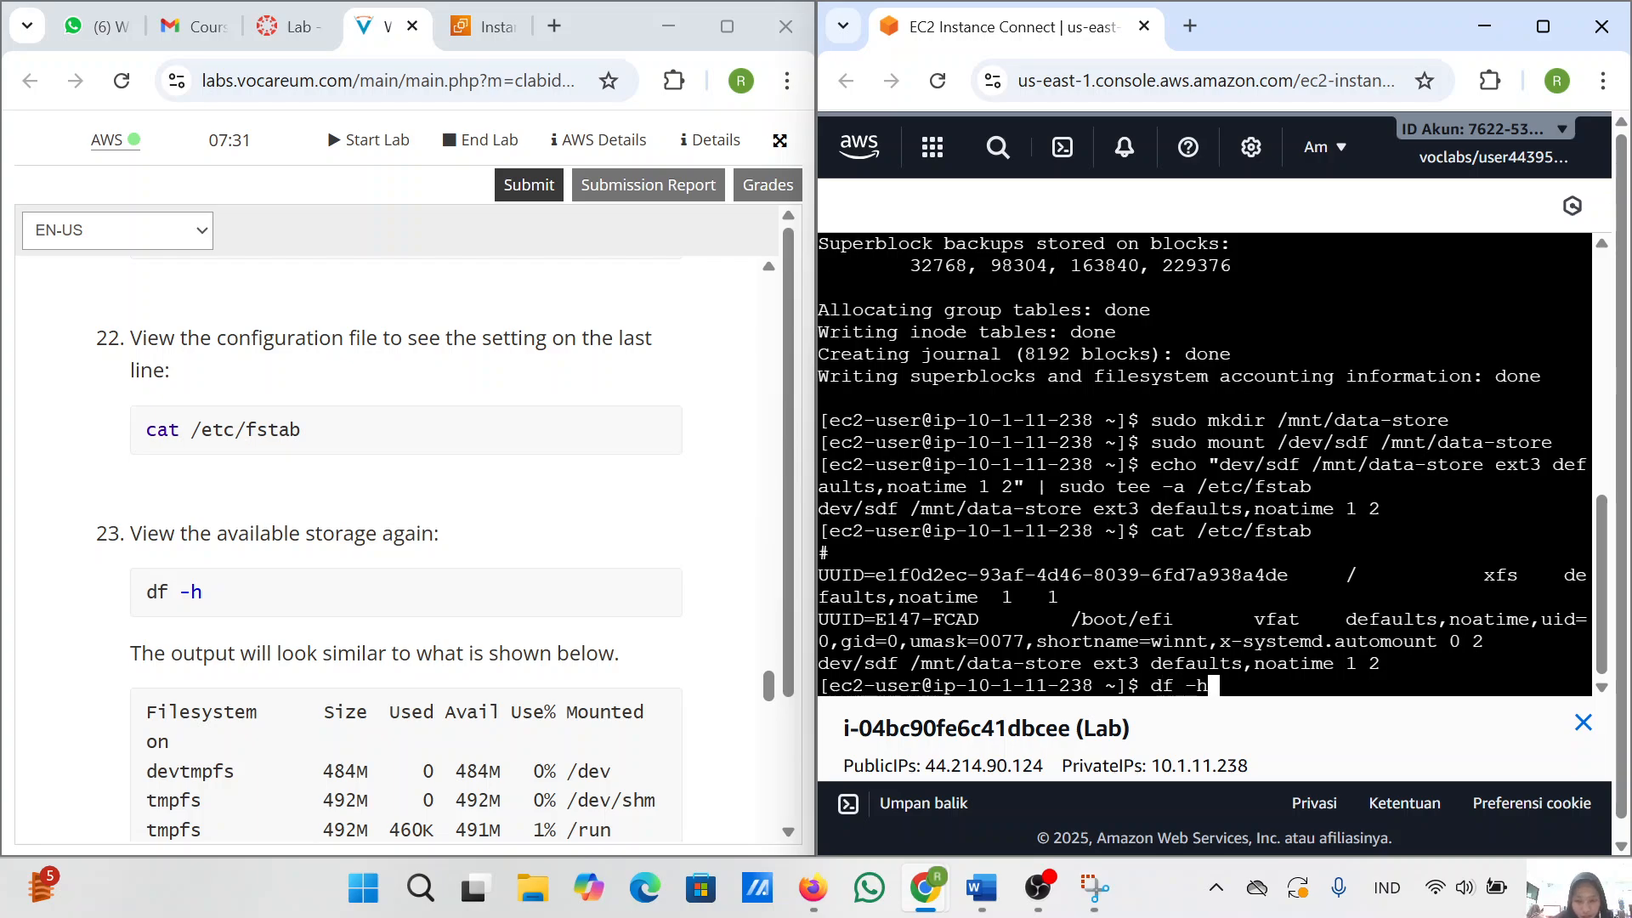
pyautogui.press('Return')
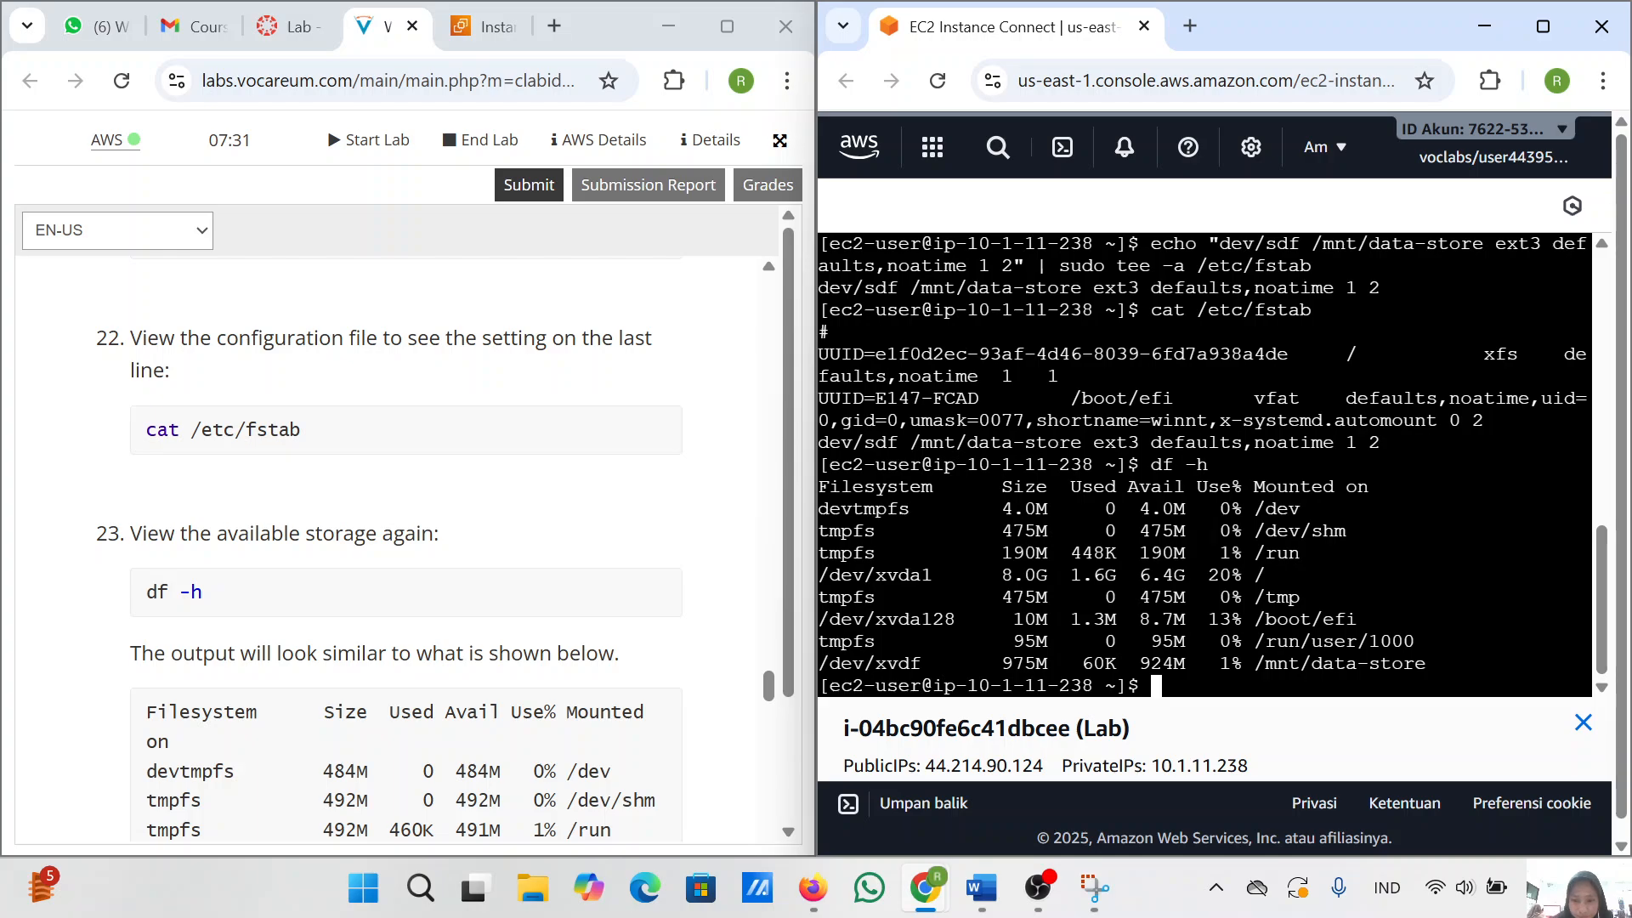
pyautogui.scroll(-1, 542, 678)
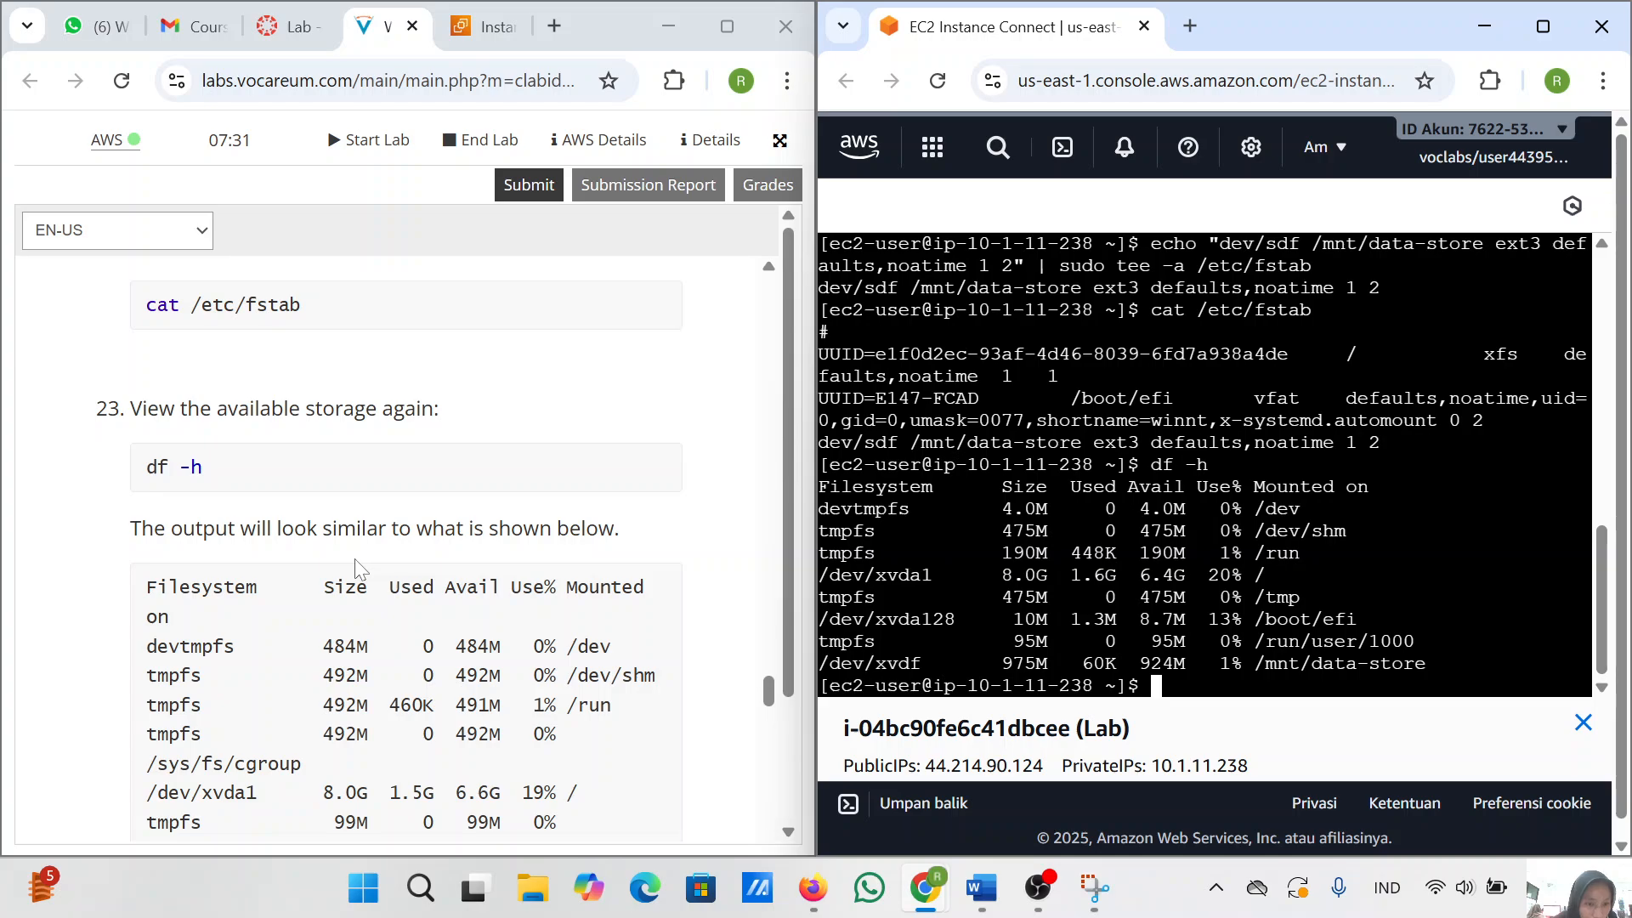
pyautogui.scroll(-1, 358, 570)
pyautogui.scroll(-3, 358, 569)
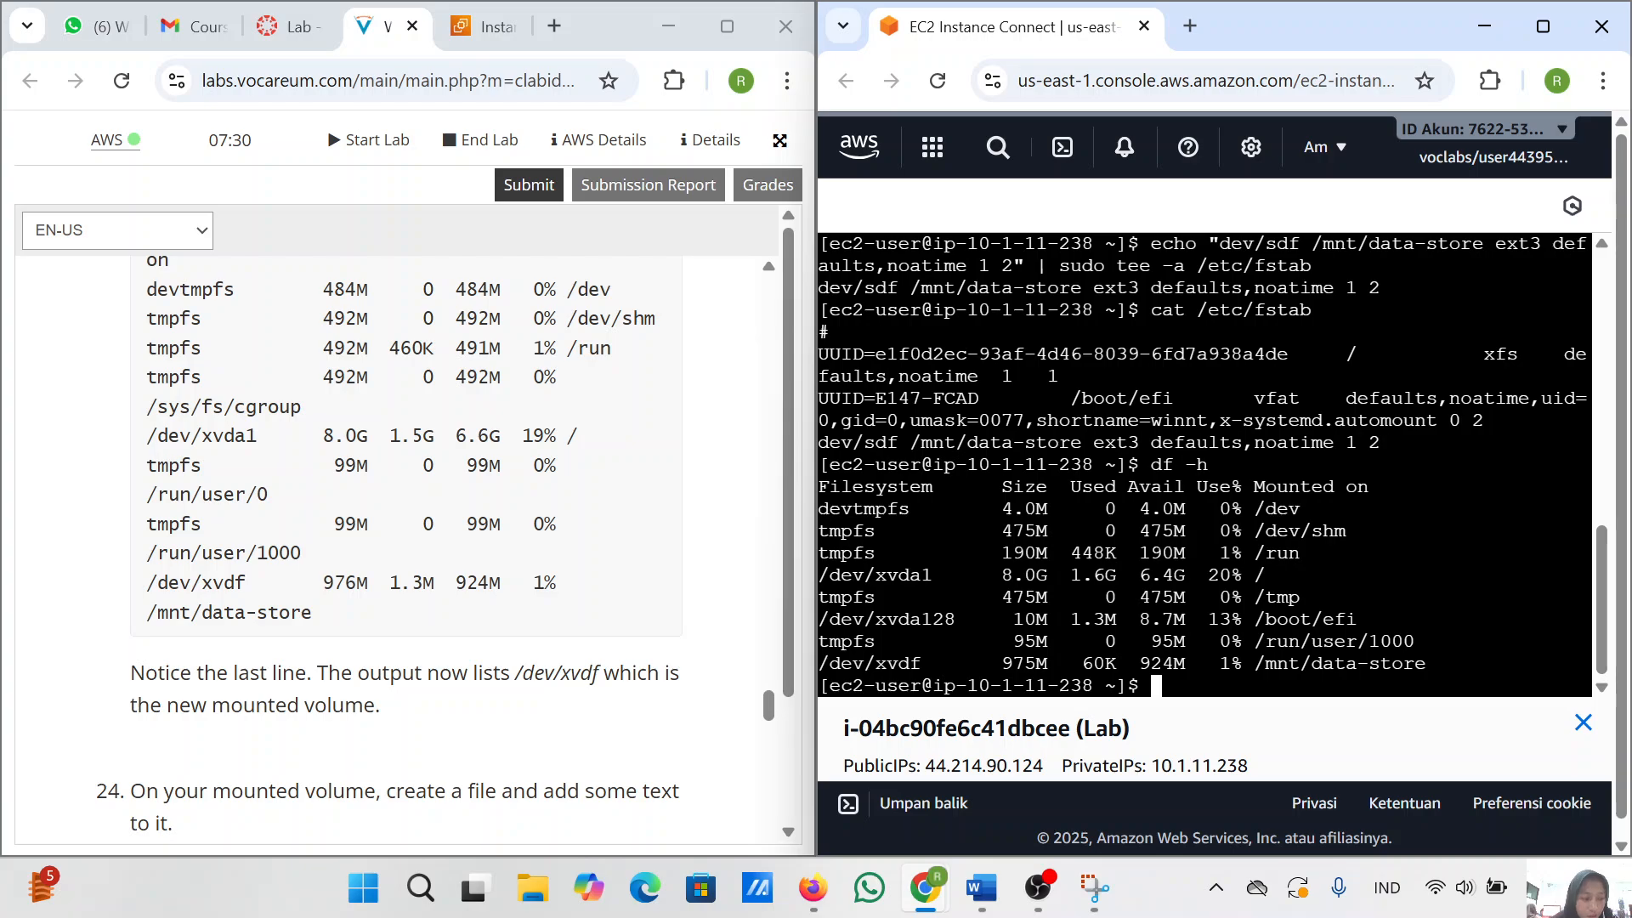
pyautogui.scroll(1, 406, 544)
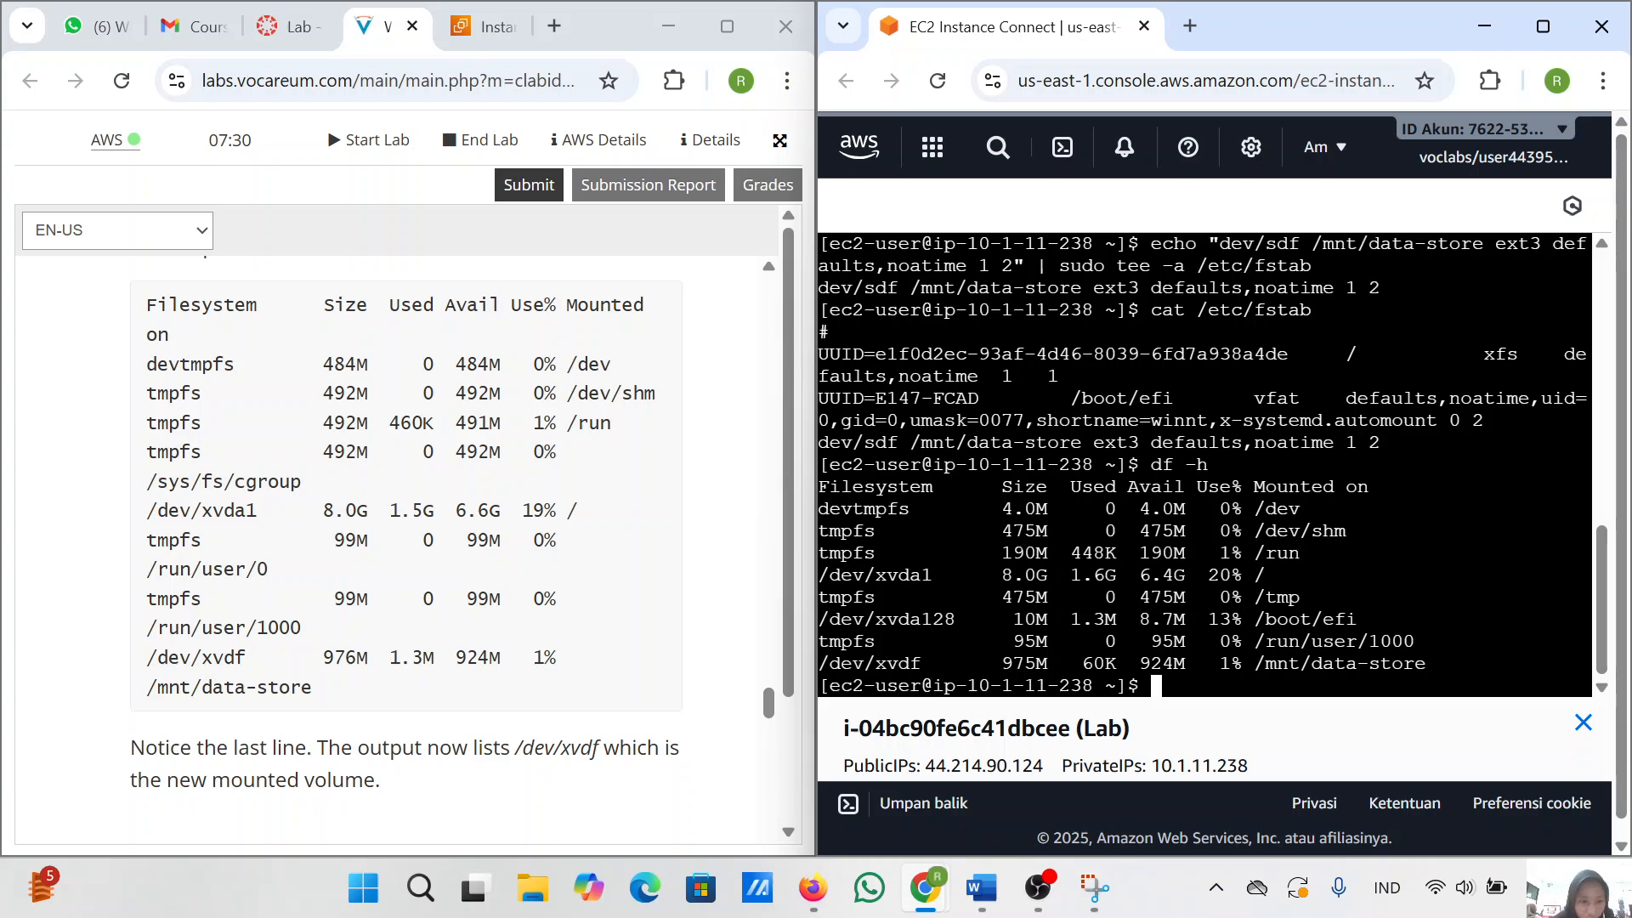
# - Capture the df -h command and its storage listing with Snipping Tool and paste the image into the Word document
pyautogui.click(1094, 740)
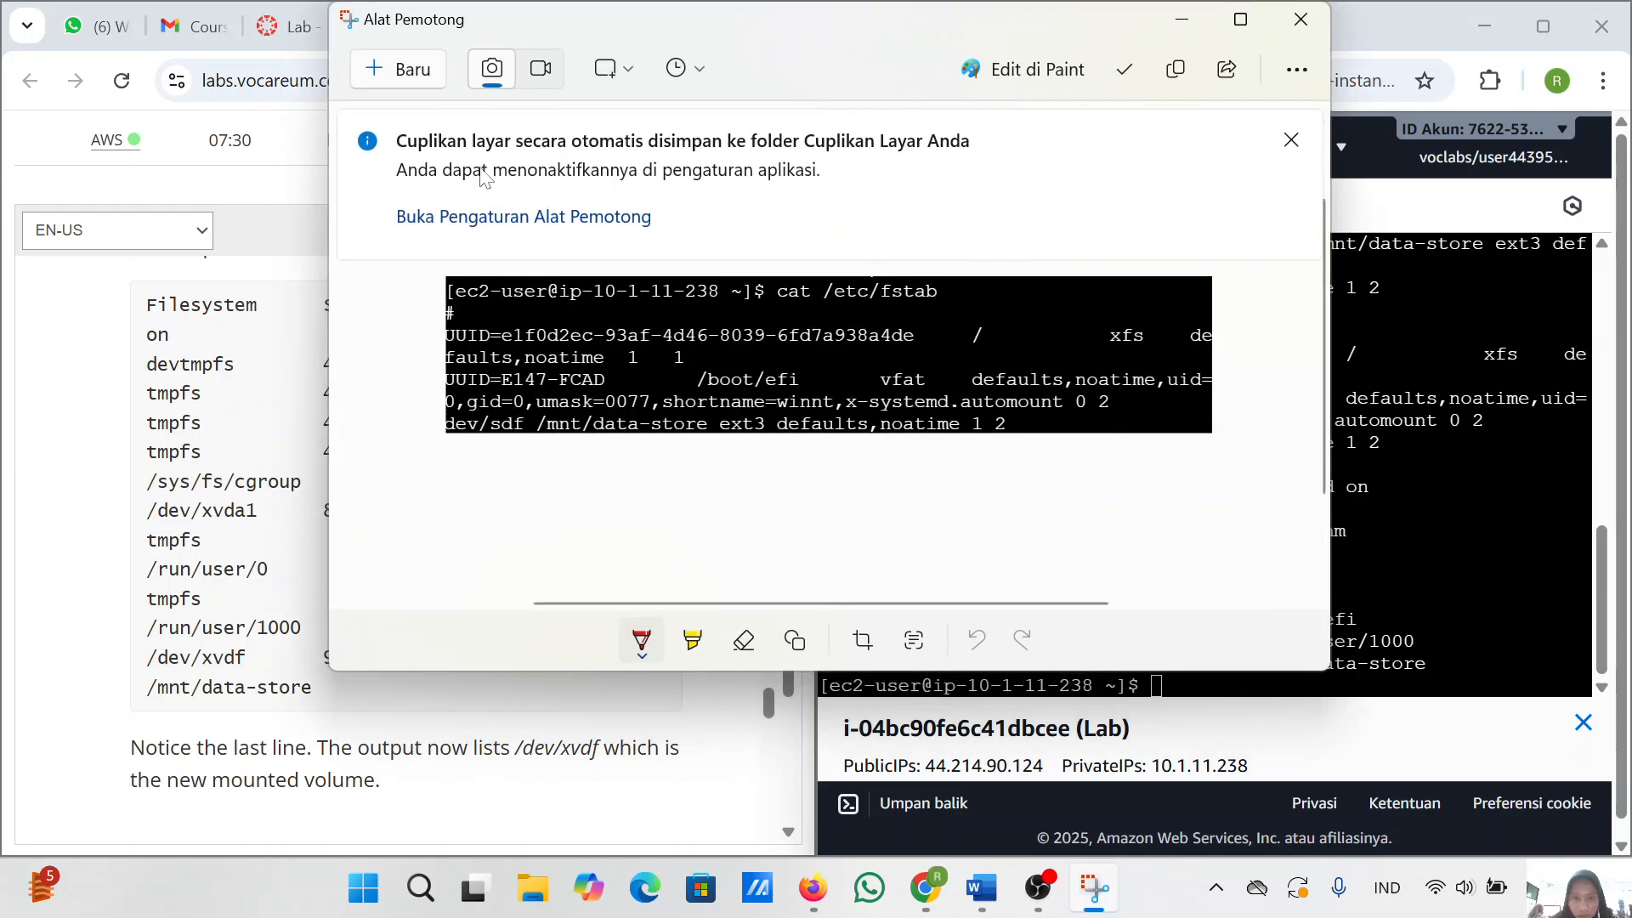
pyautogui.click(399, 69)
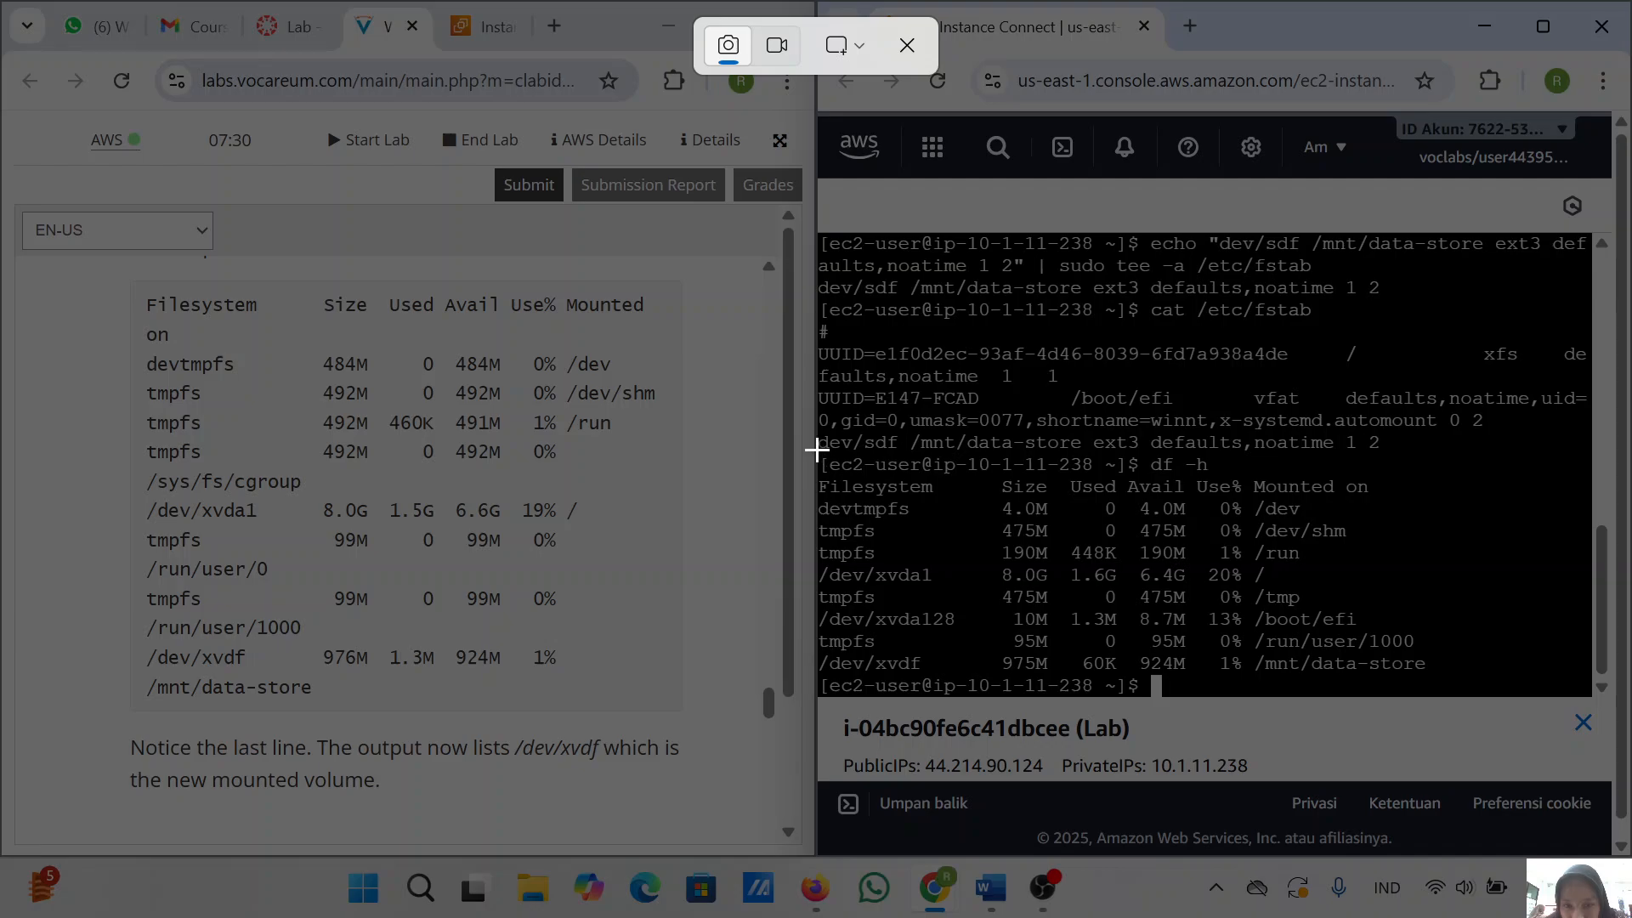
pyautogui.moveTo(816, 450); pyautogui.dragTo(1443, 680)
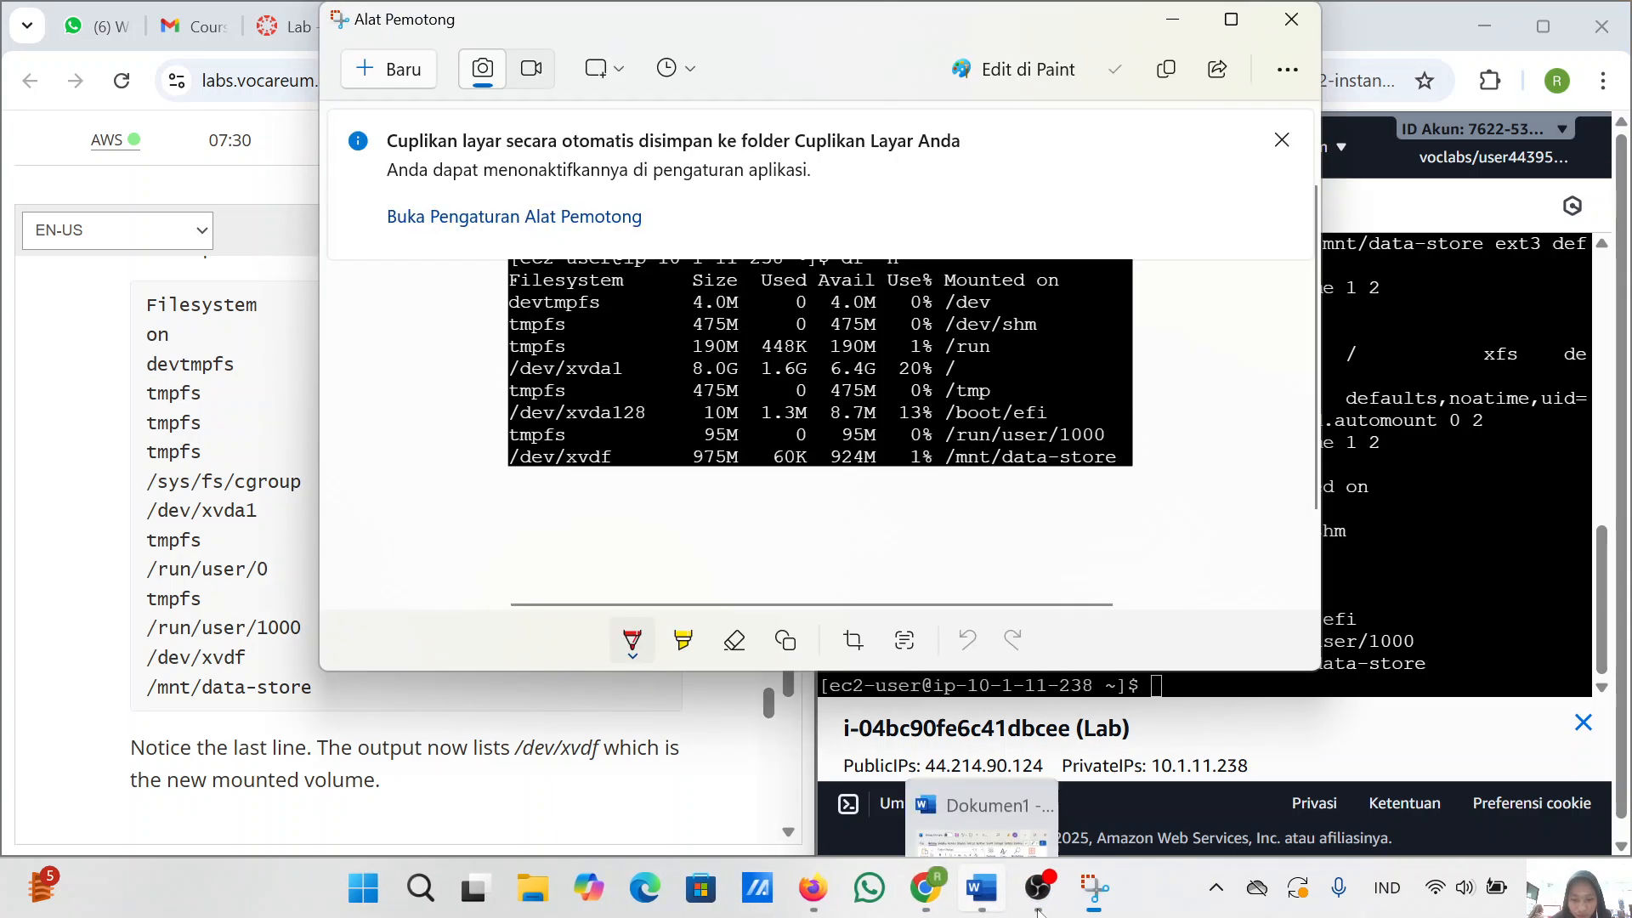
pyautogui.click(979, 891)
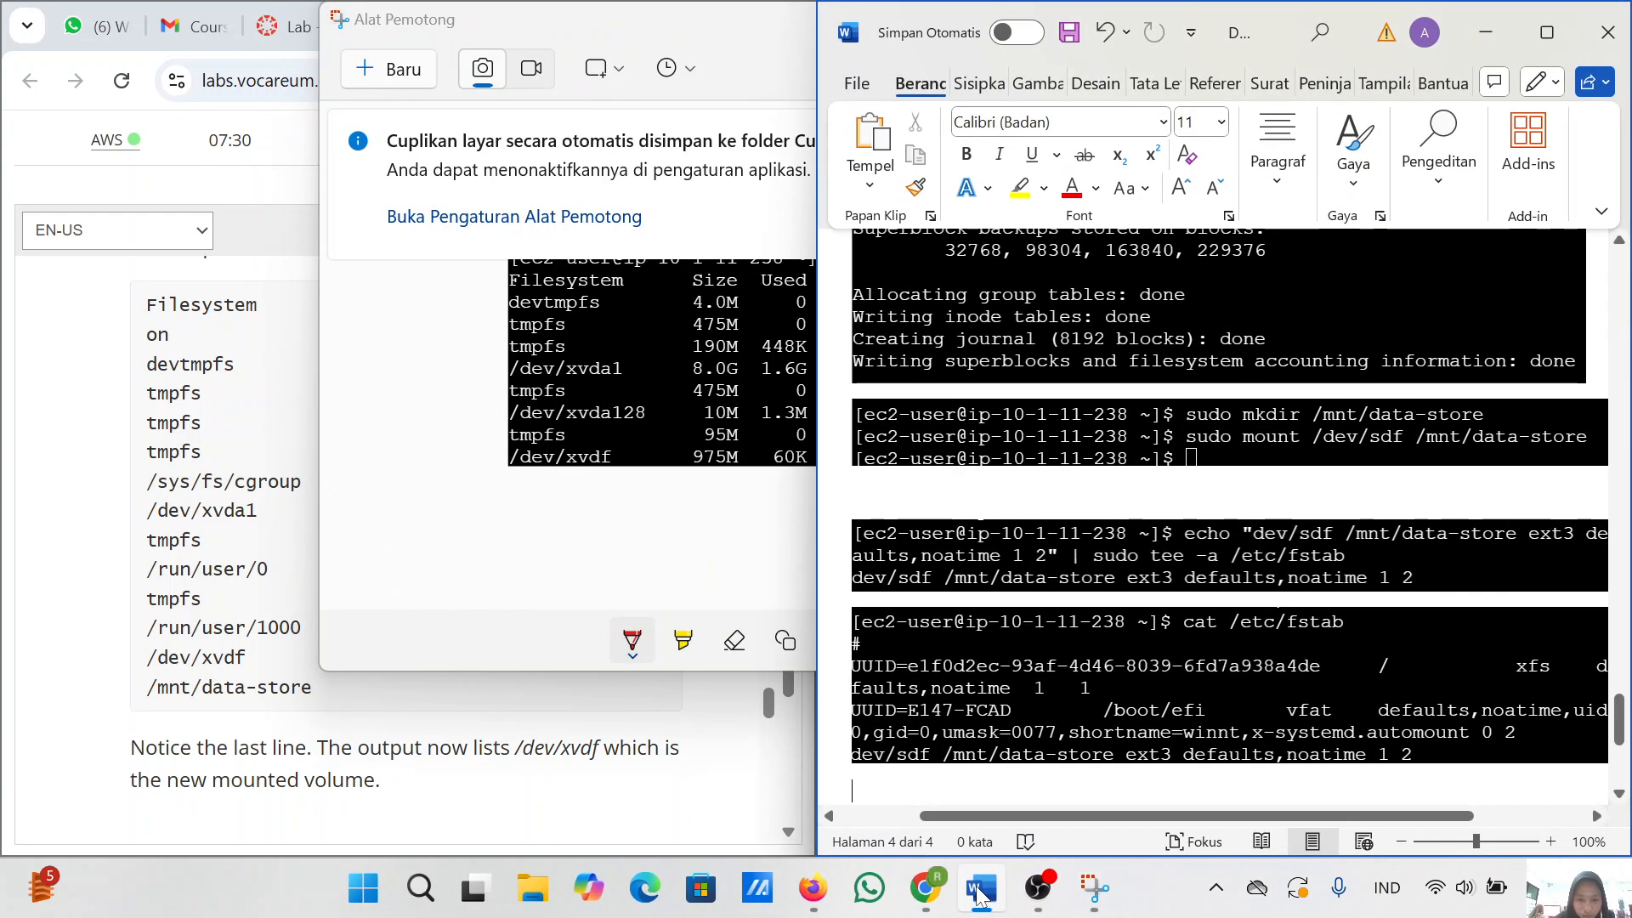
pyautogui.hotkey('ctrl', 'v')
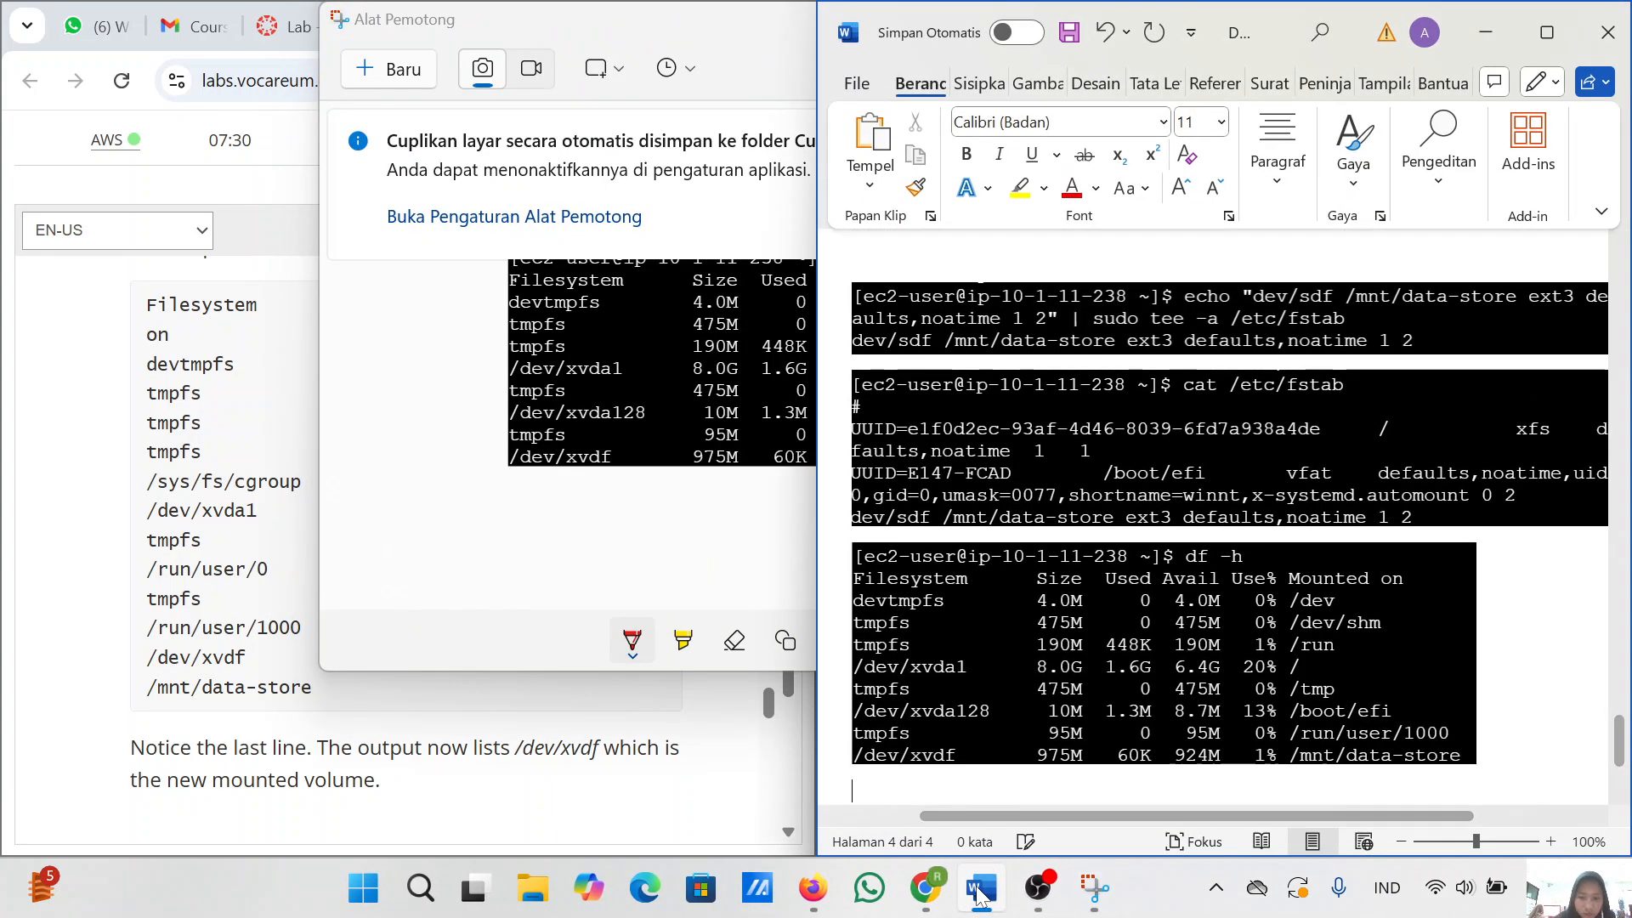
pyautogui.click(1490, 31)
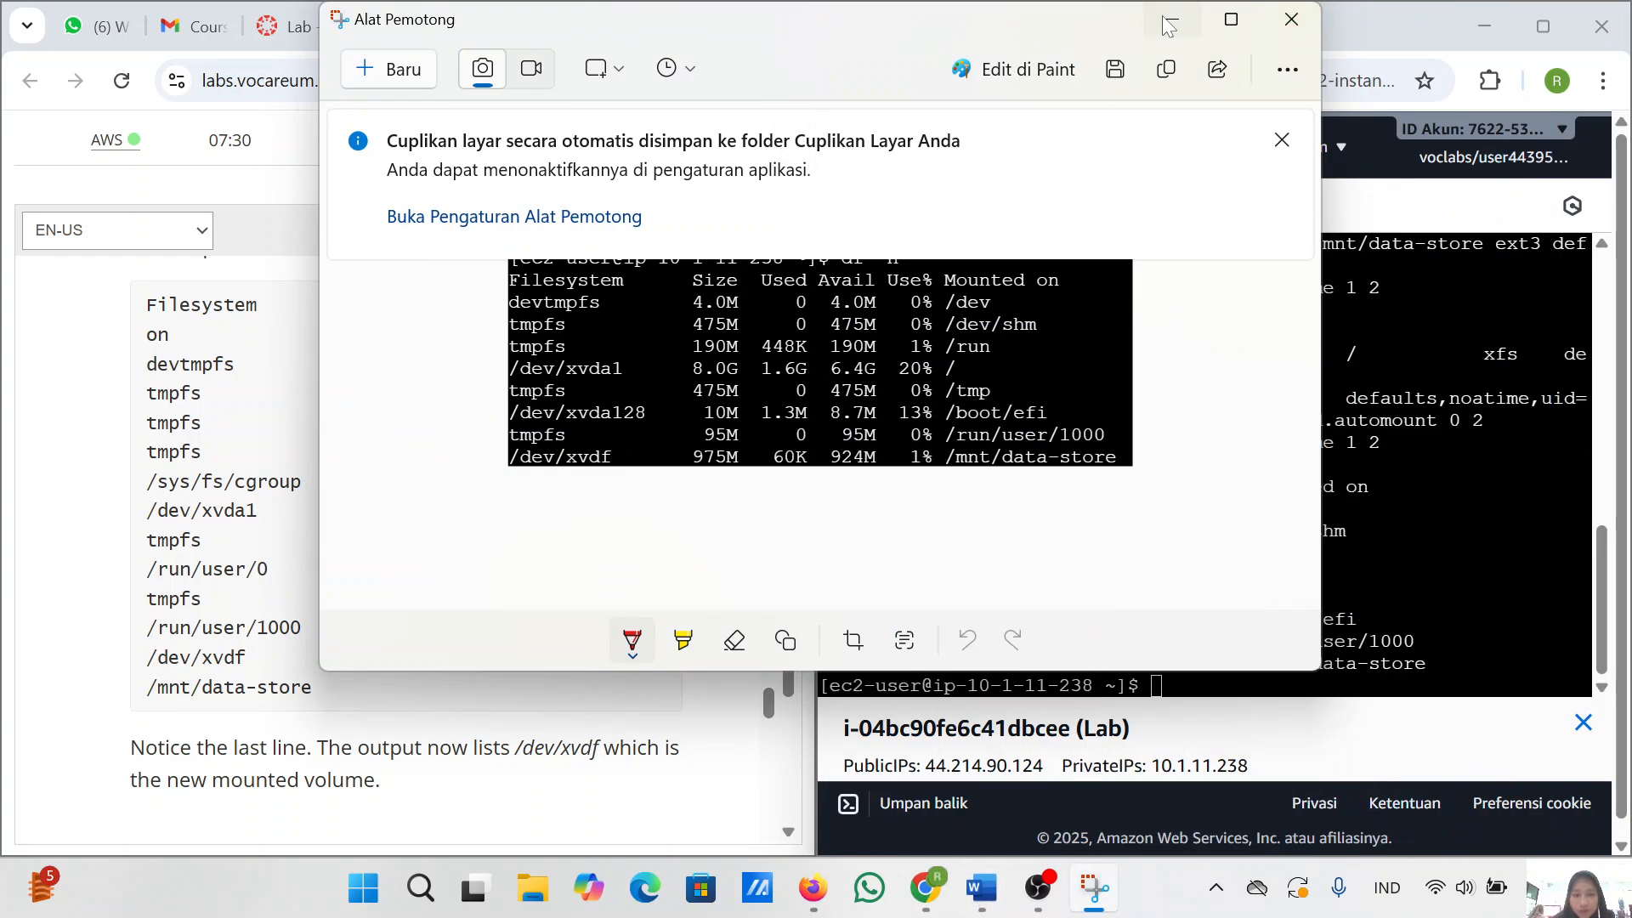
pyautogui.click(1247, 38)
# - Create a text file on the mounted volume by running sudo sh -c "echo some text has been written > /mnt/data-store/file.txt" in the EC2 terminal
pyautogui.scroll(-5, 391, 544)
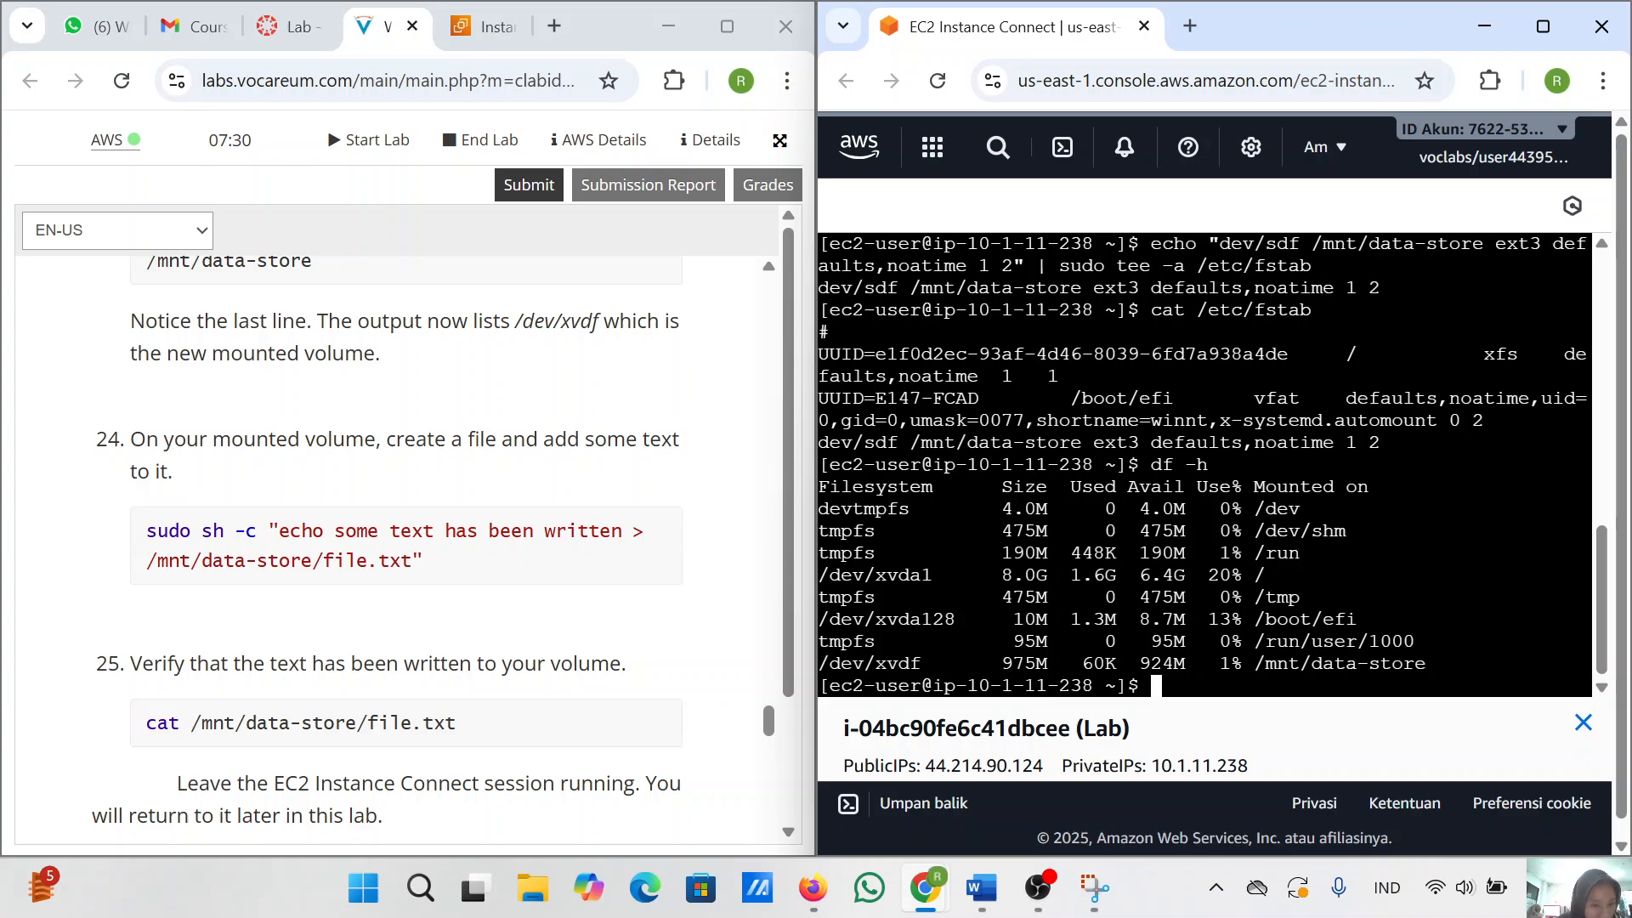
pyautogui.scroll(-1, 389, 522)
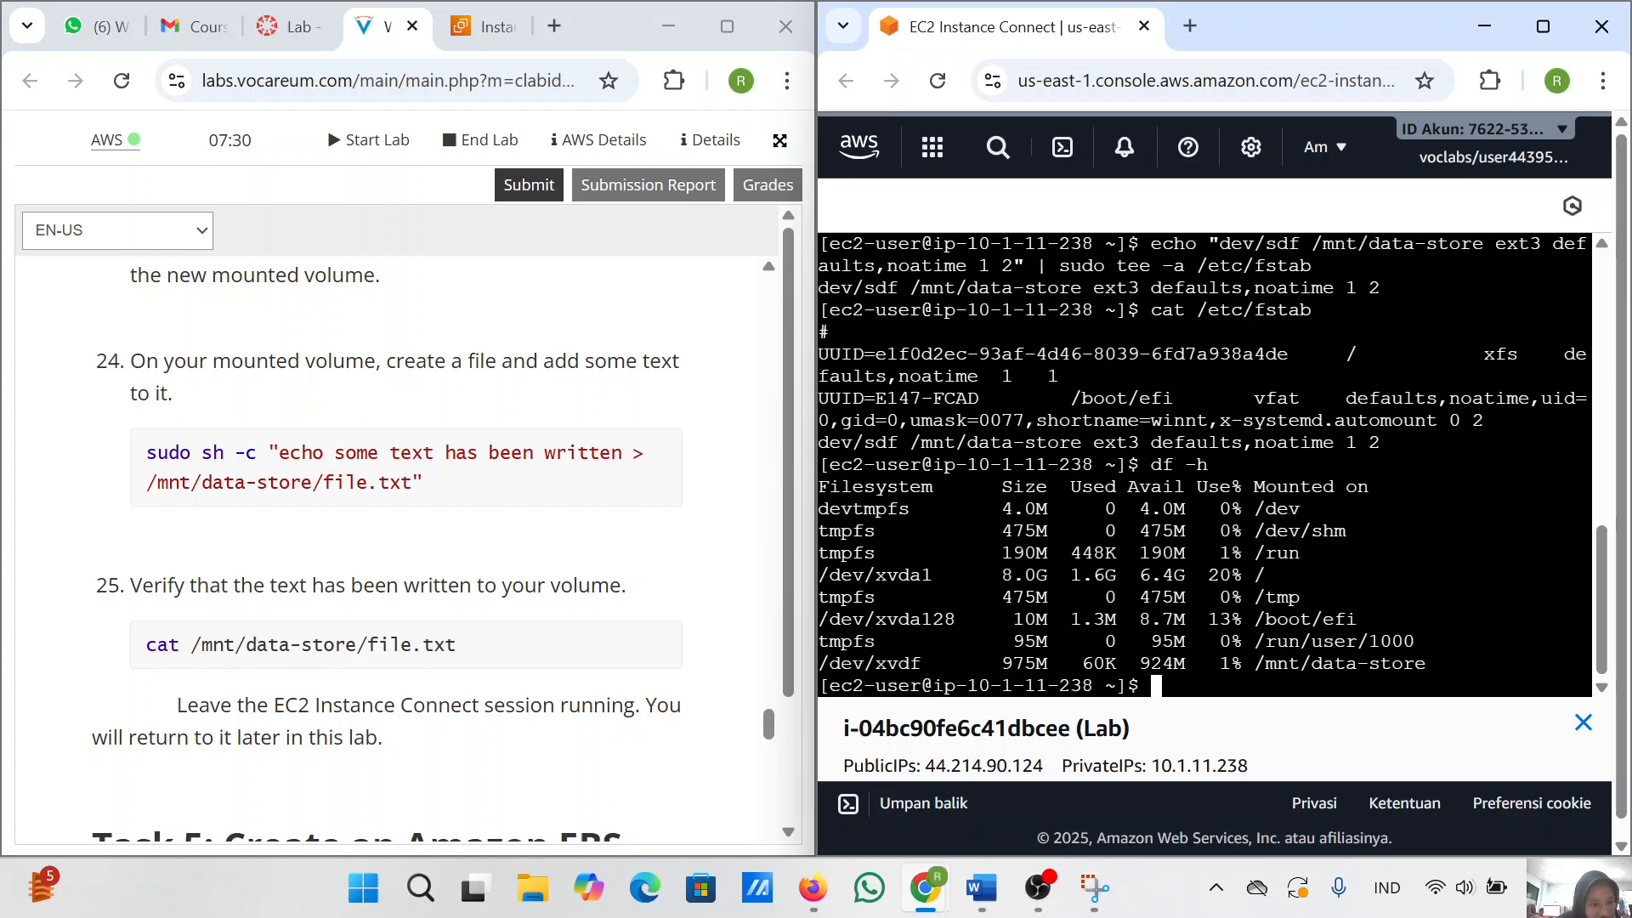
pyautogui.scroll(-5, 544, 536)
pyautogui.scroll(6, 545, 535)
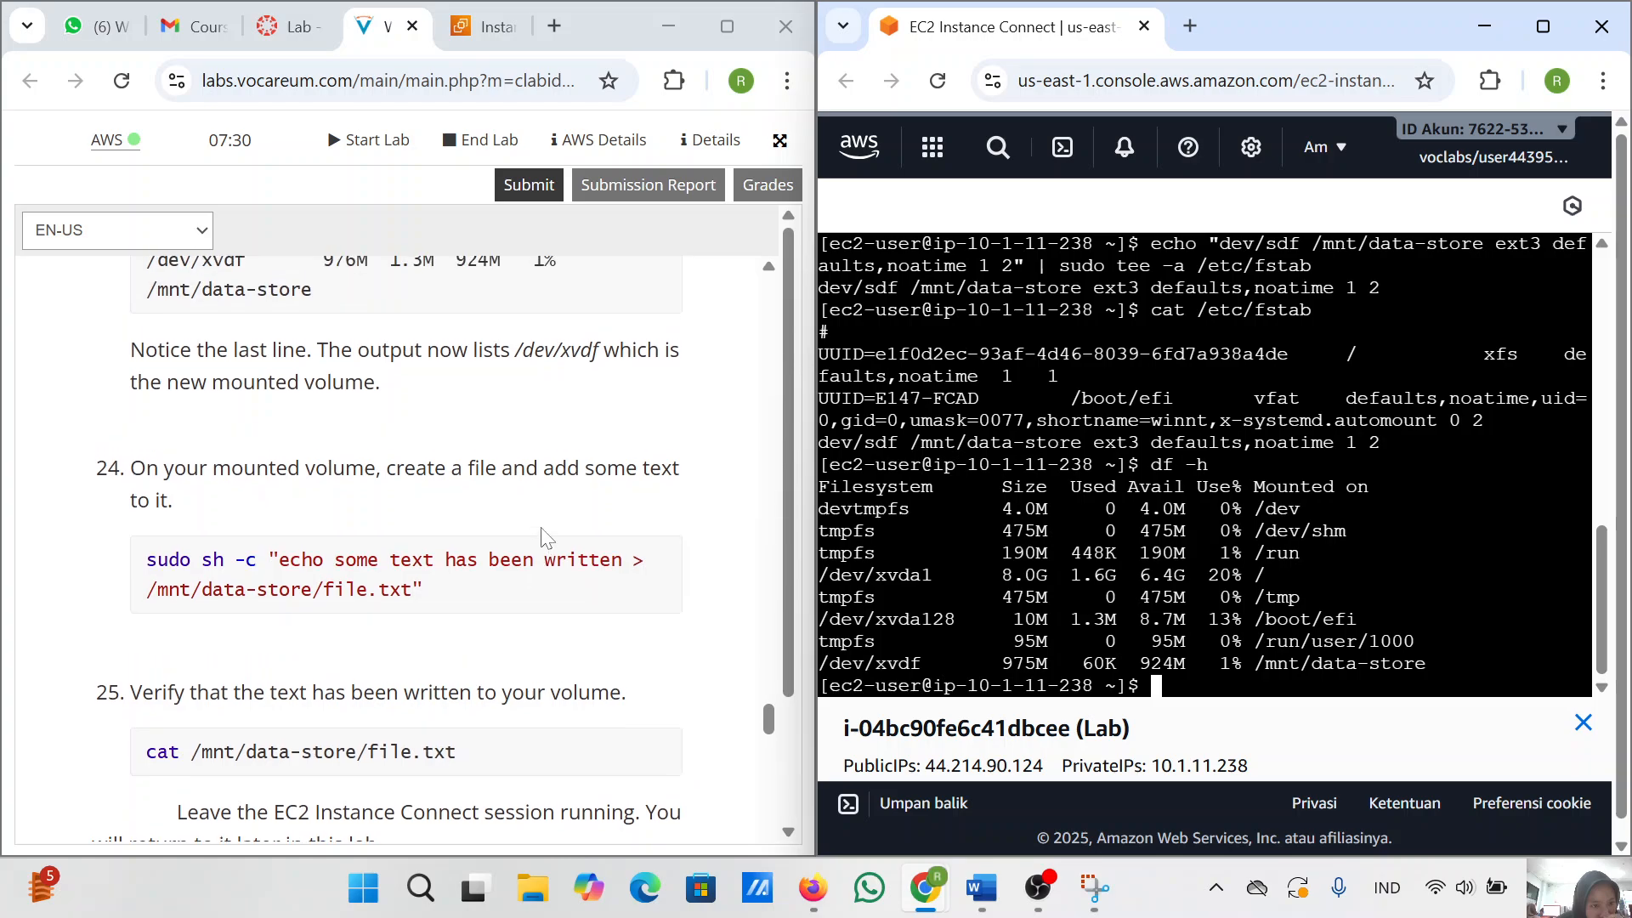
pyautogui.scroll(-1, 592, 740)
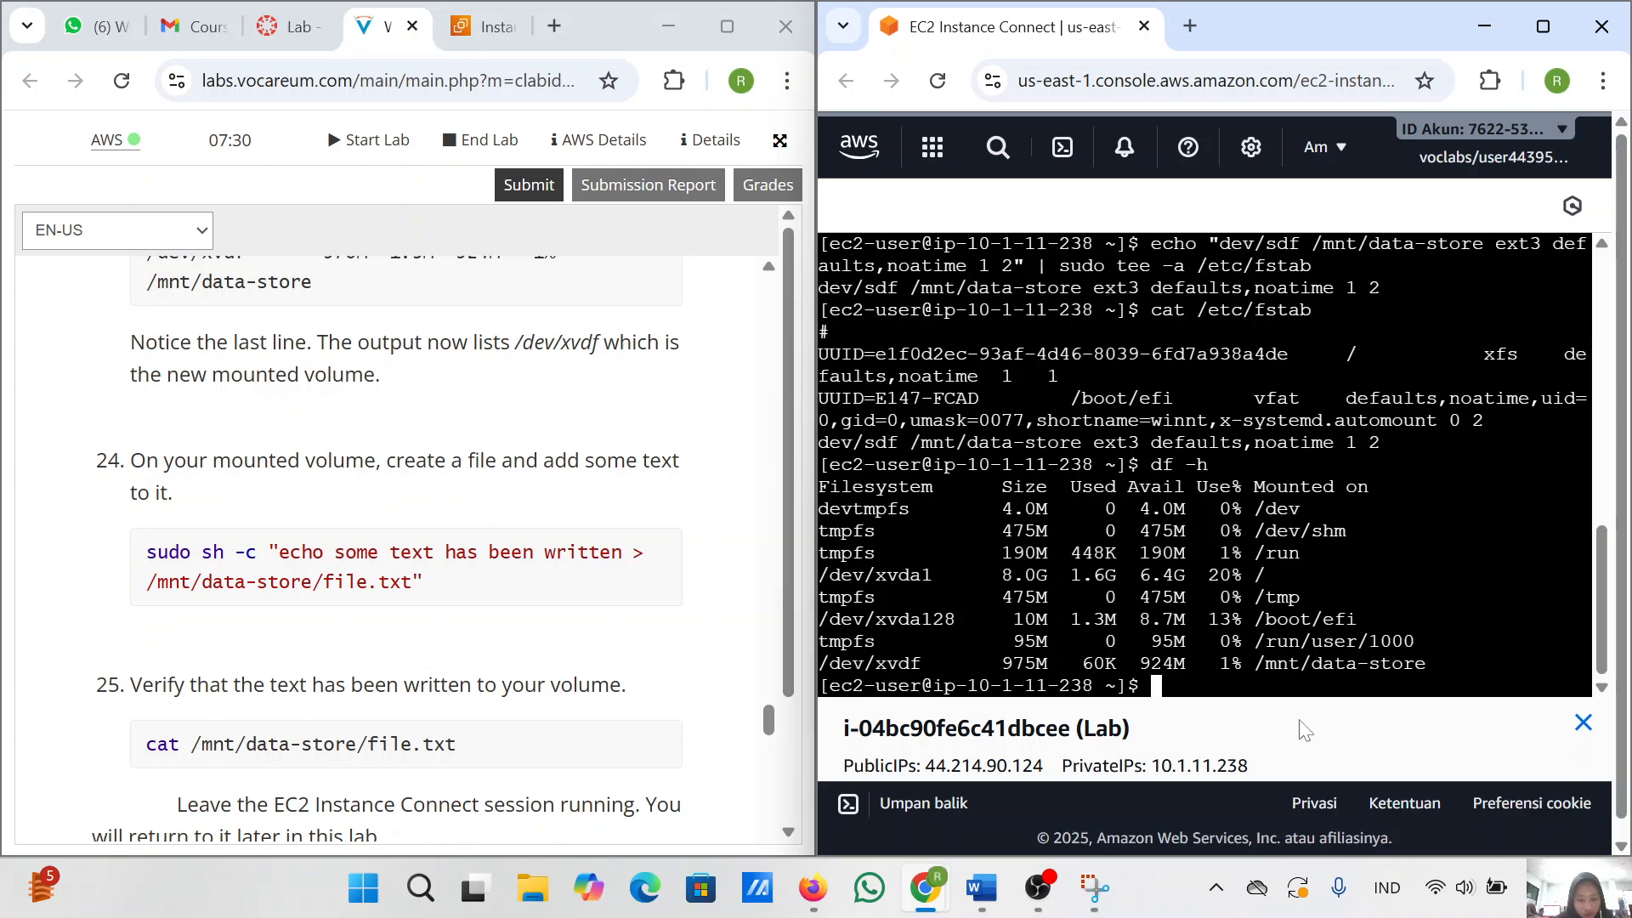
pyautogui.write('sudo s')
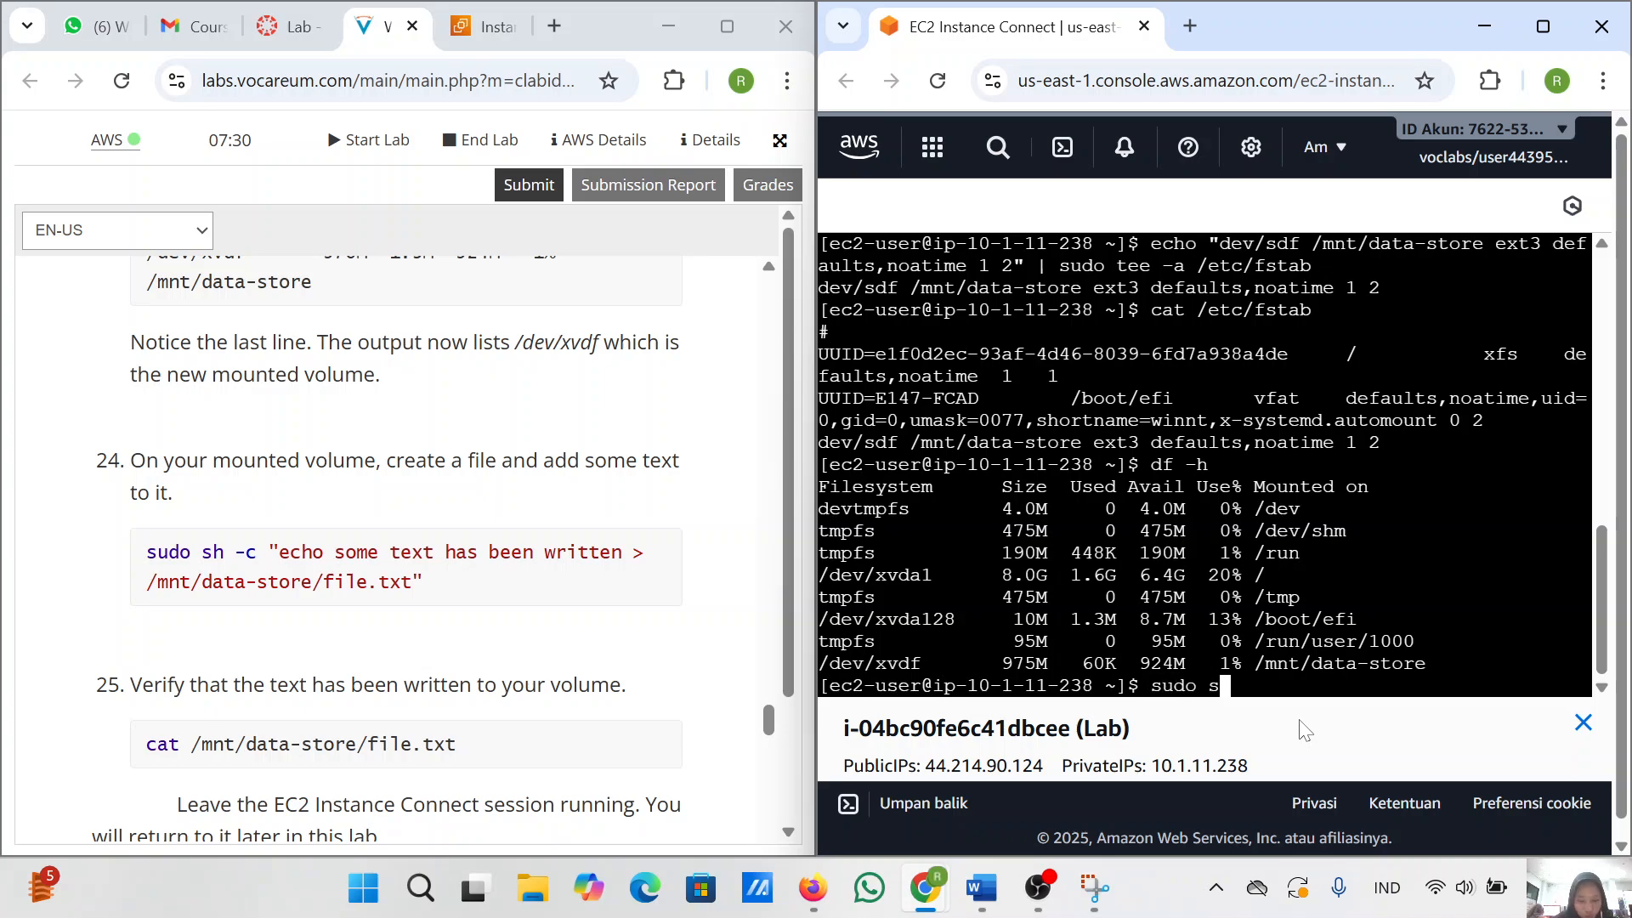
pyautogui.write('h -c "echo some tex')
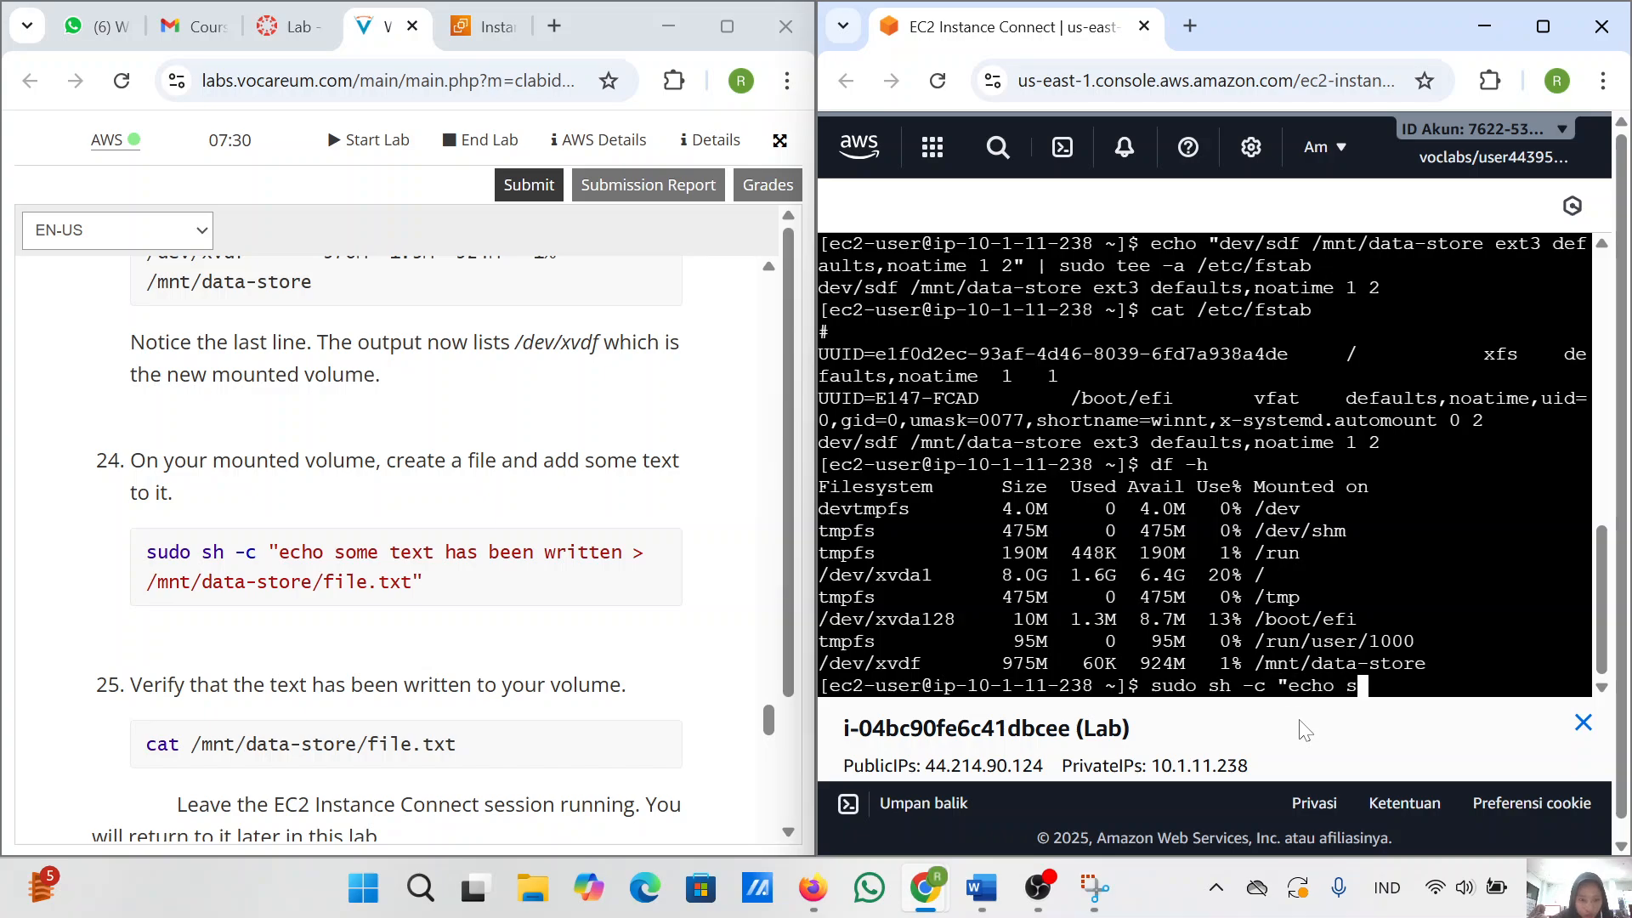
pyautogui.write('t ')
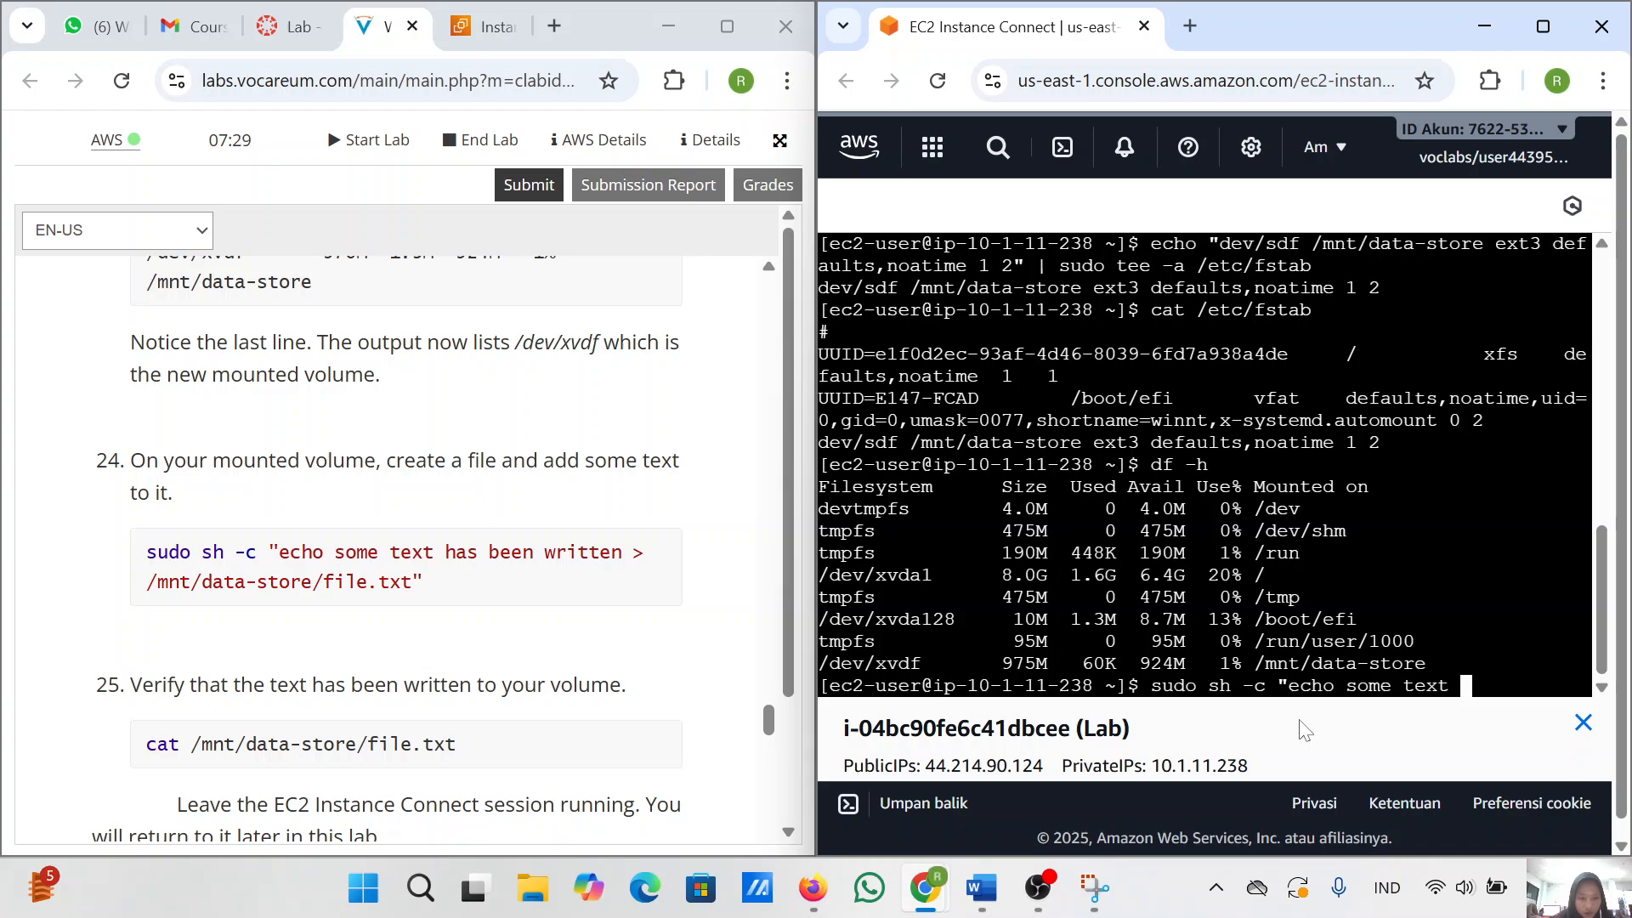
pyautogui.write('has been')
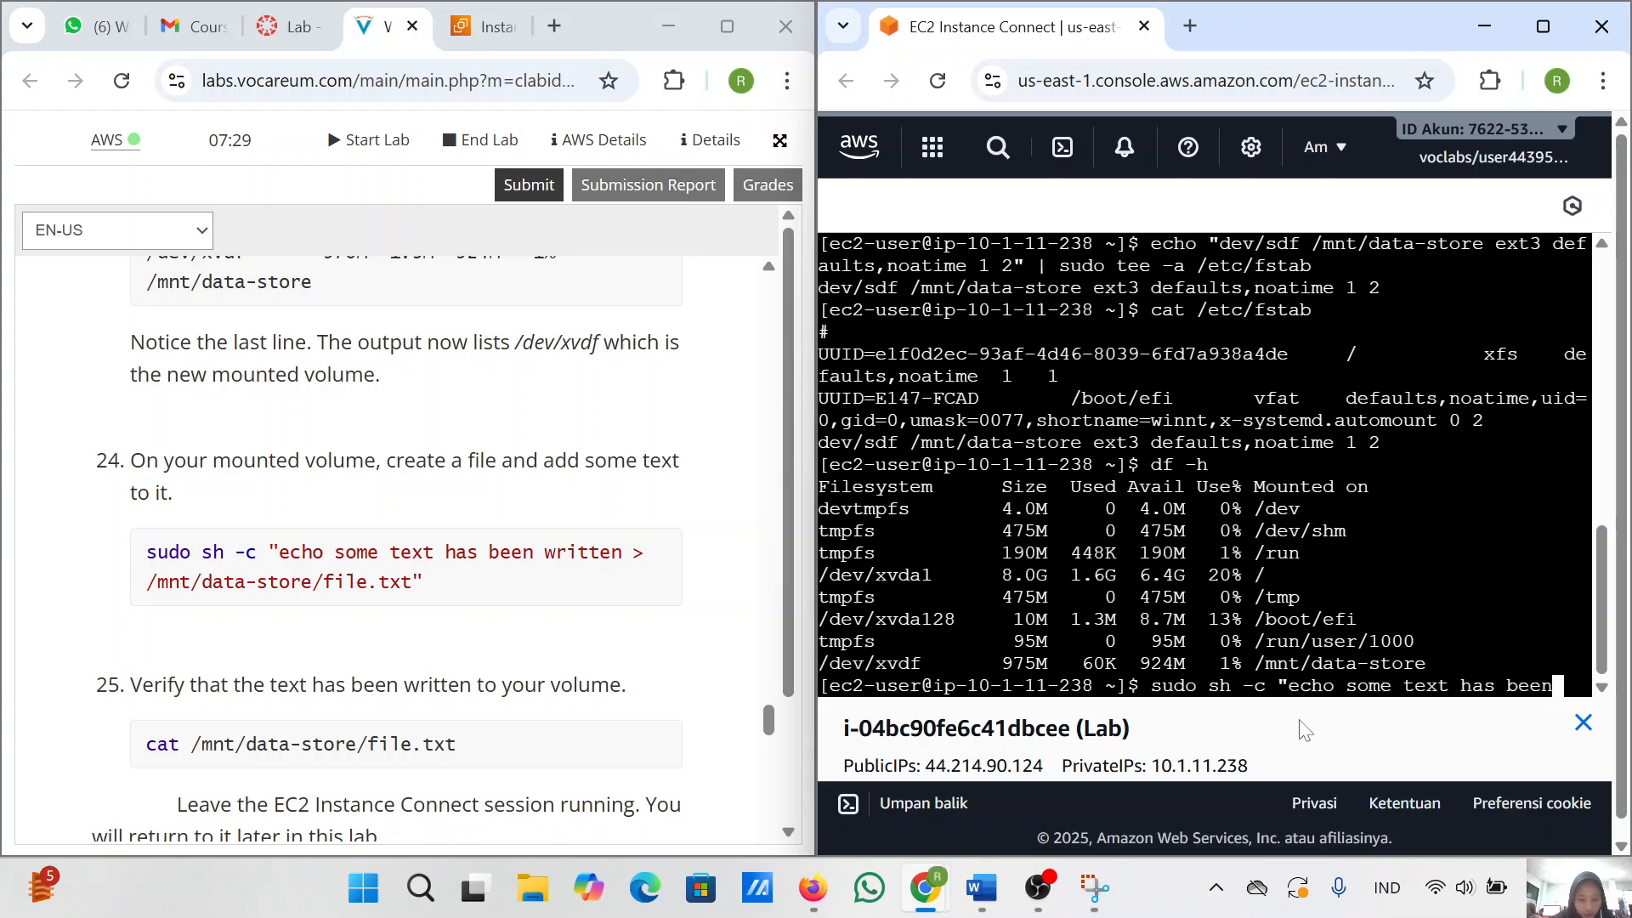
pyautogui.write(' written')
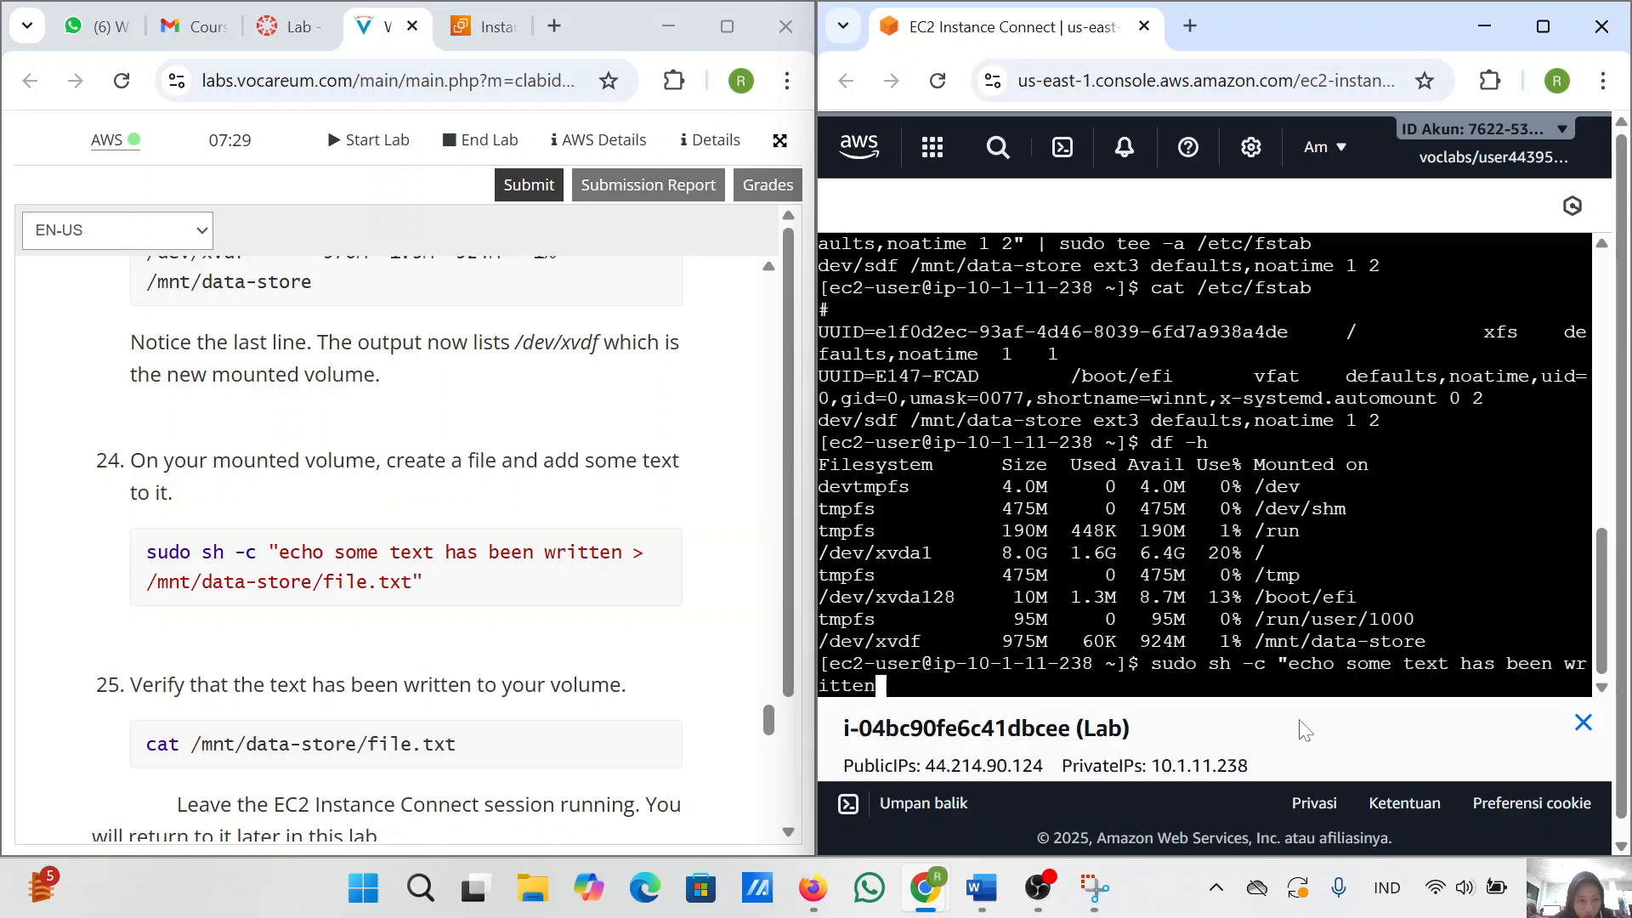
pyautogui.write(' >')
pyautogui.write('/mnt')
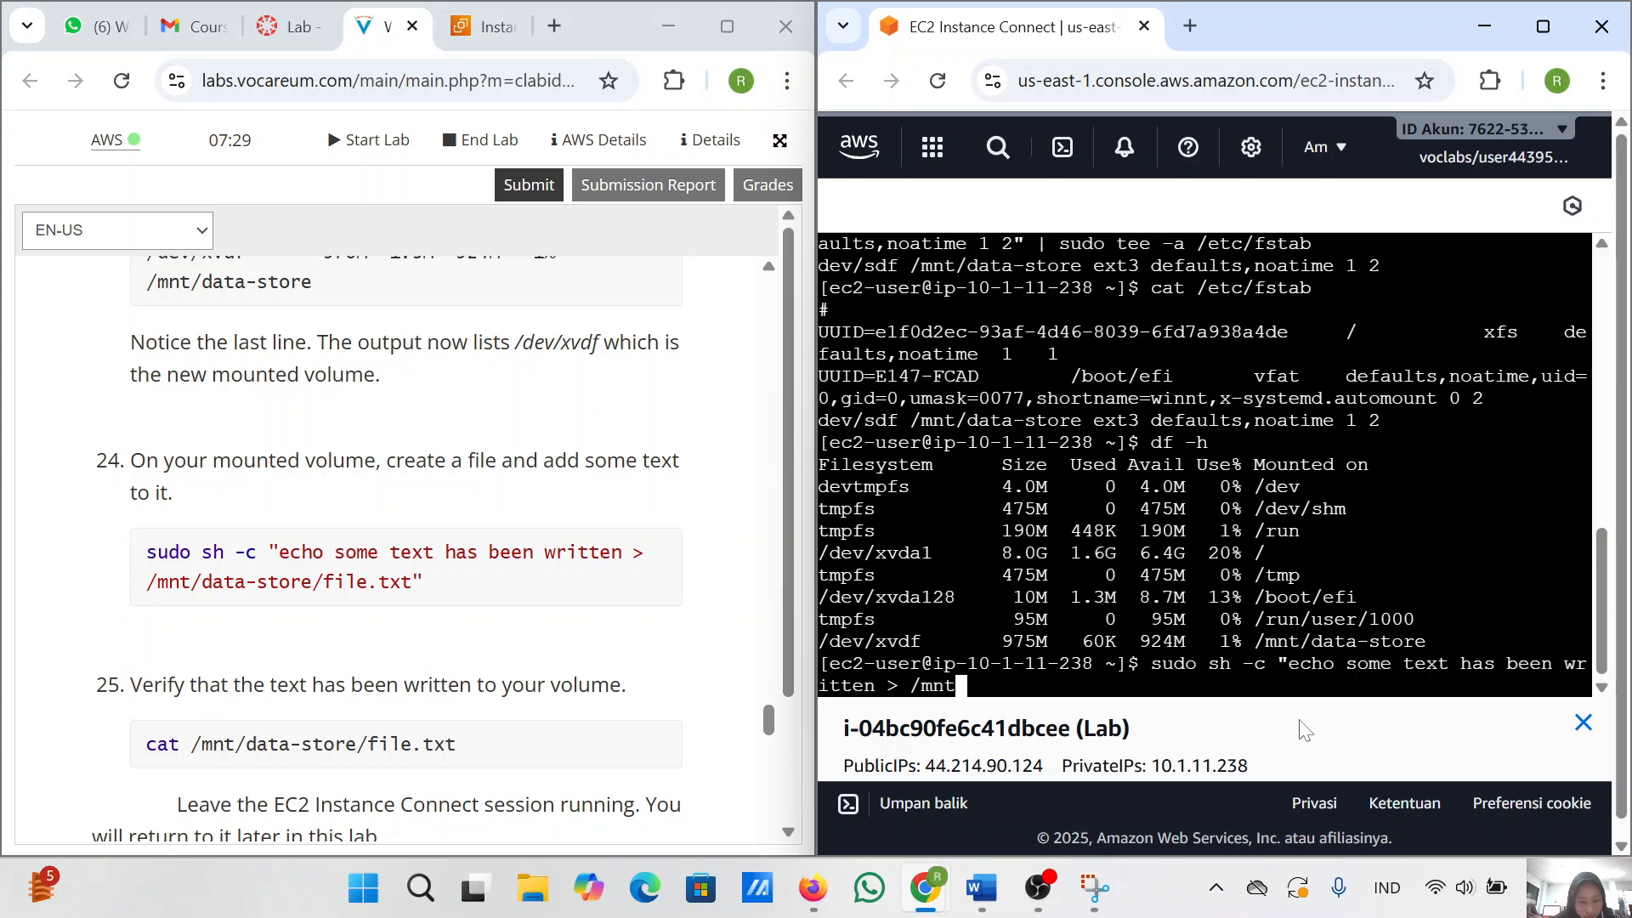
pyautogui.write('/data')
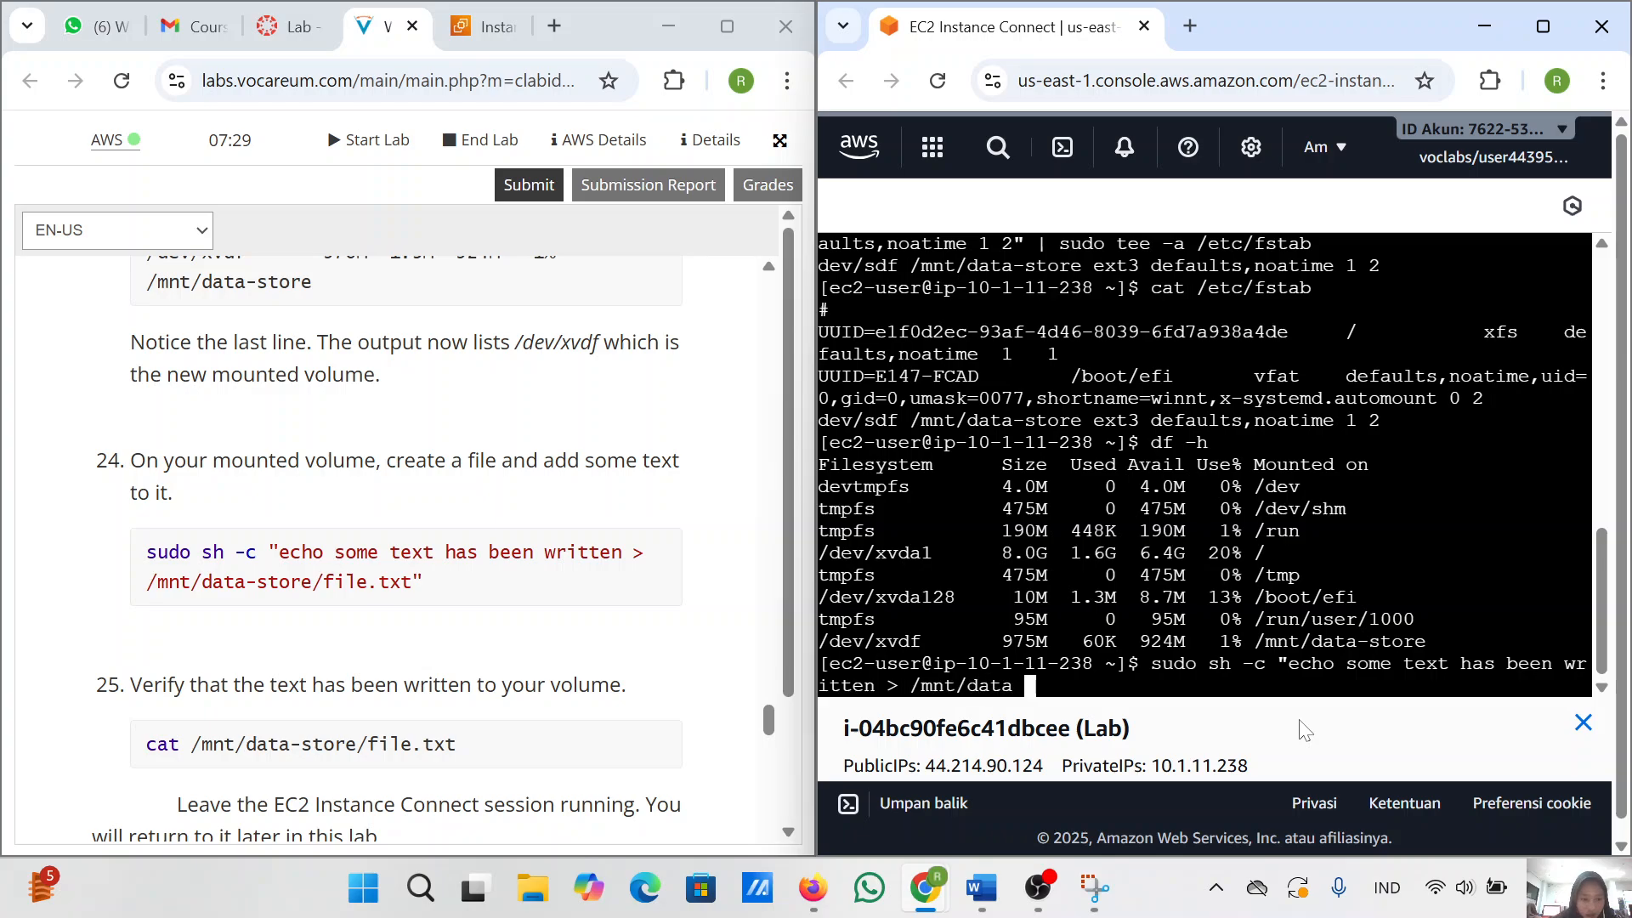
pyautogui.press('BackSpace')
pyautogui.write('-store/file')
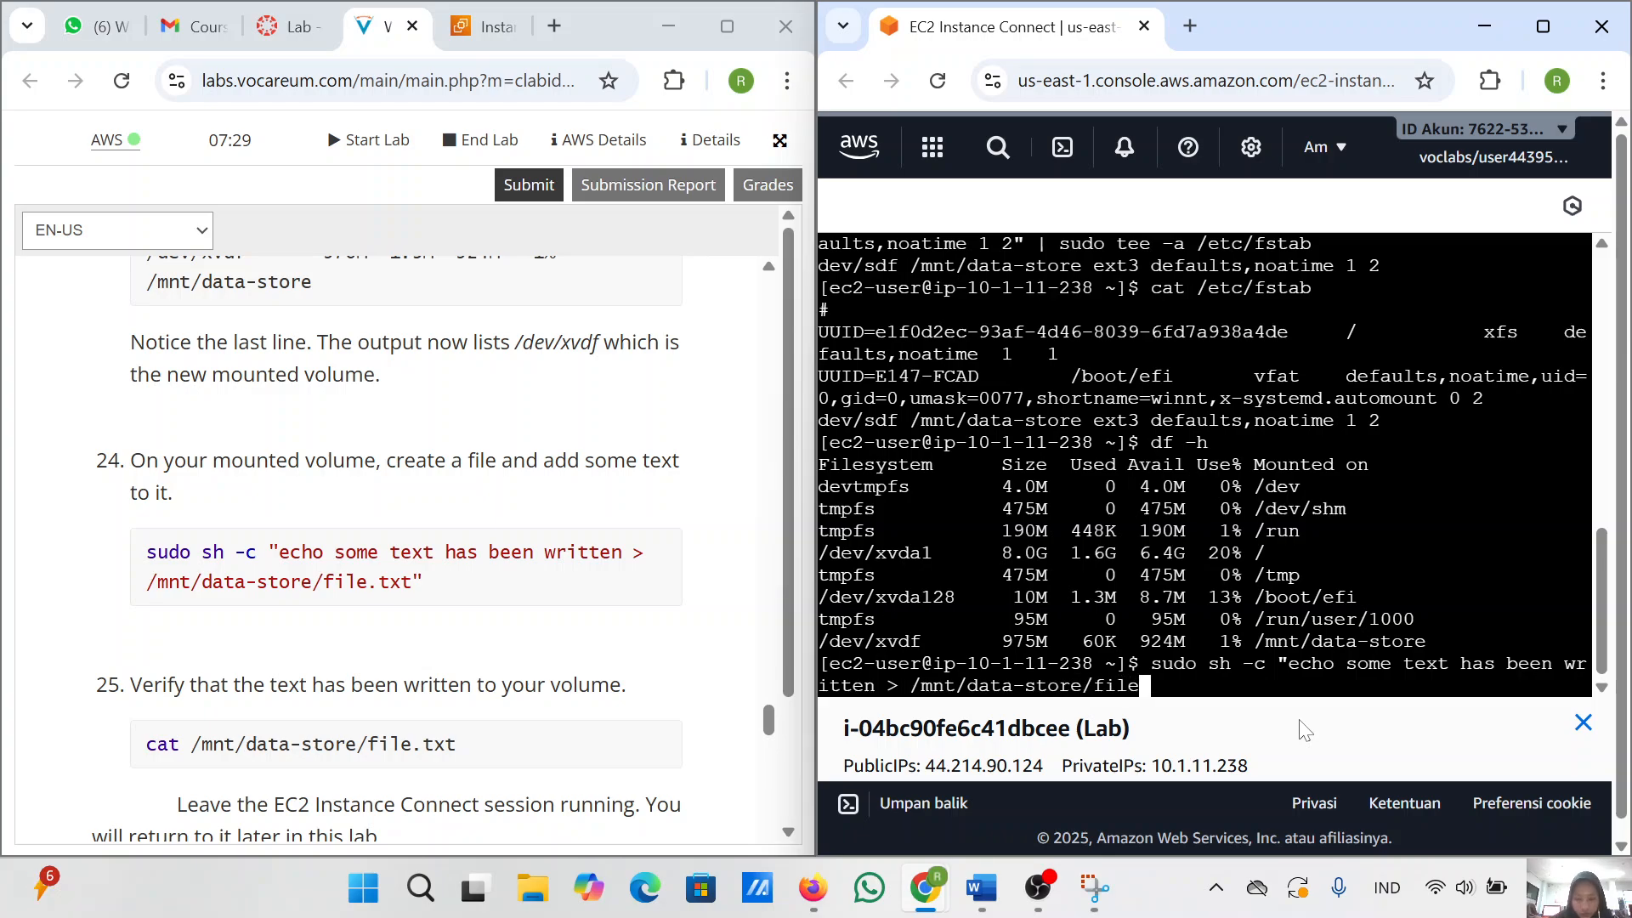
pyautogui.write('.txt"')
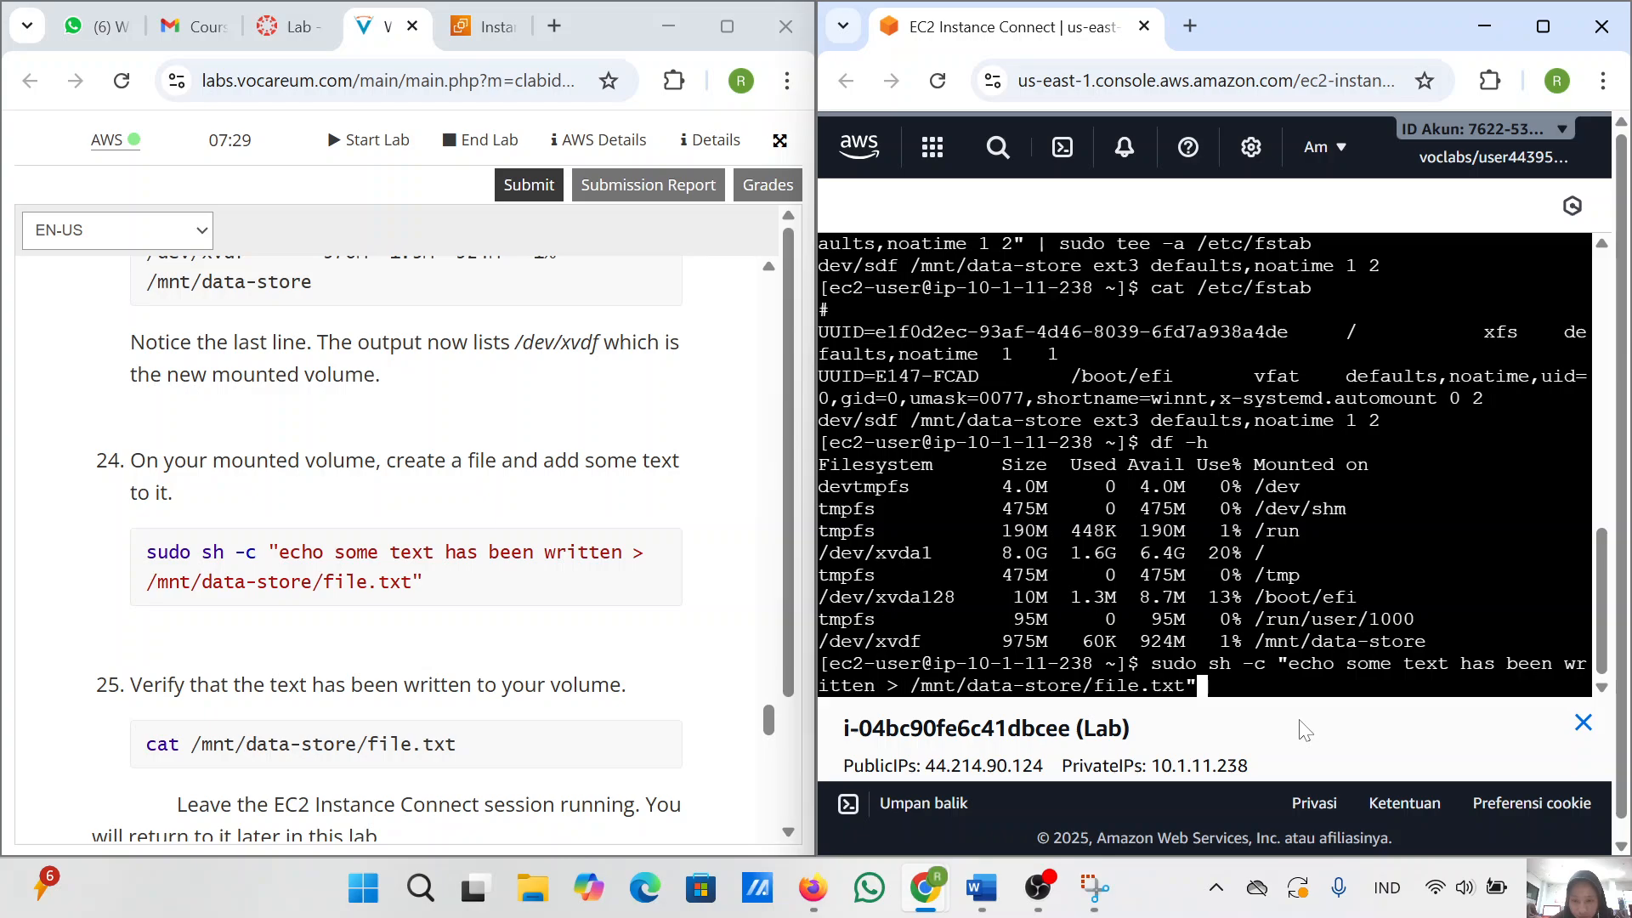
pyautogui.press('Return')
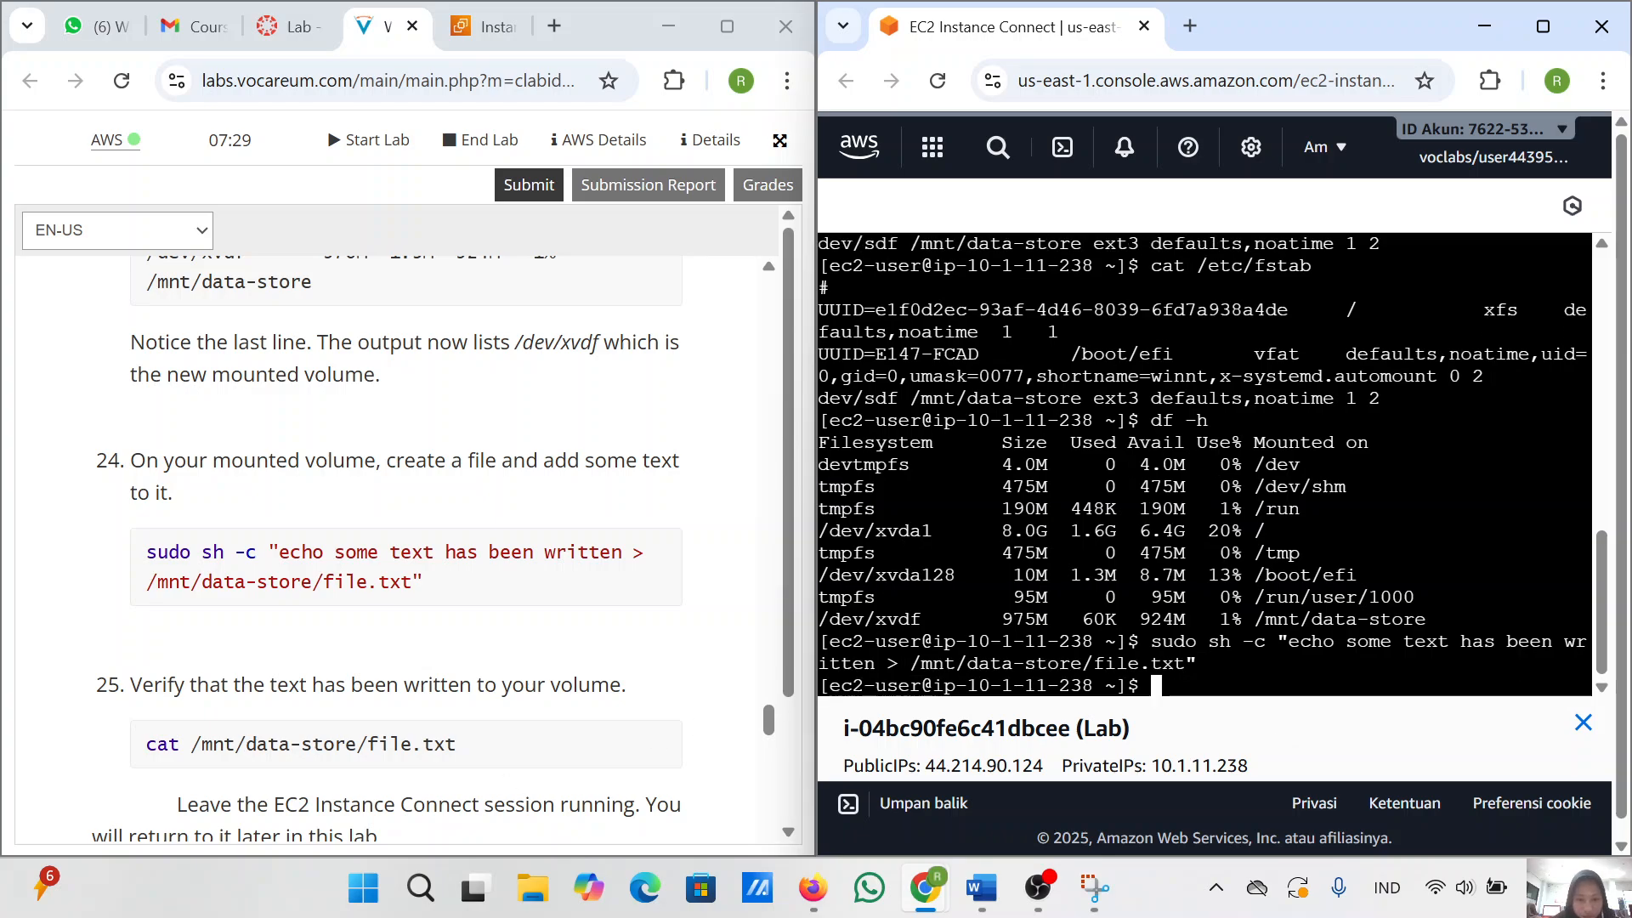
# - Verify the text written to the volume by running cat /mnt/data-store/file.txt in the EC2 terminal
pyautogui.scroll(-2, 378, 719)
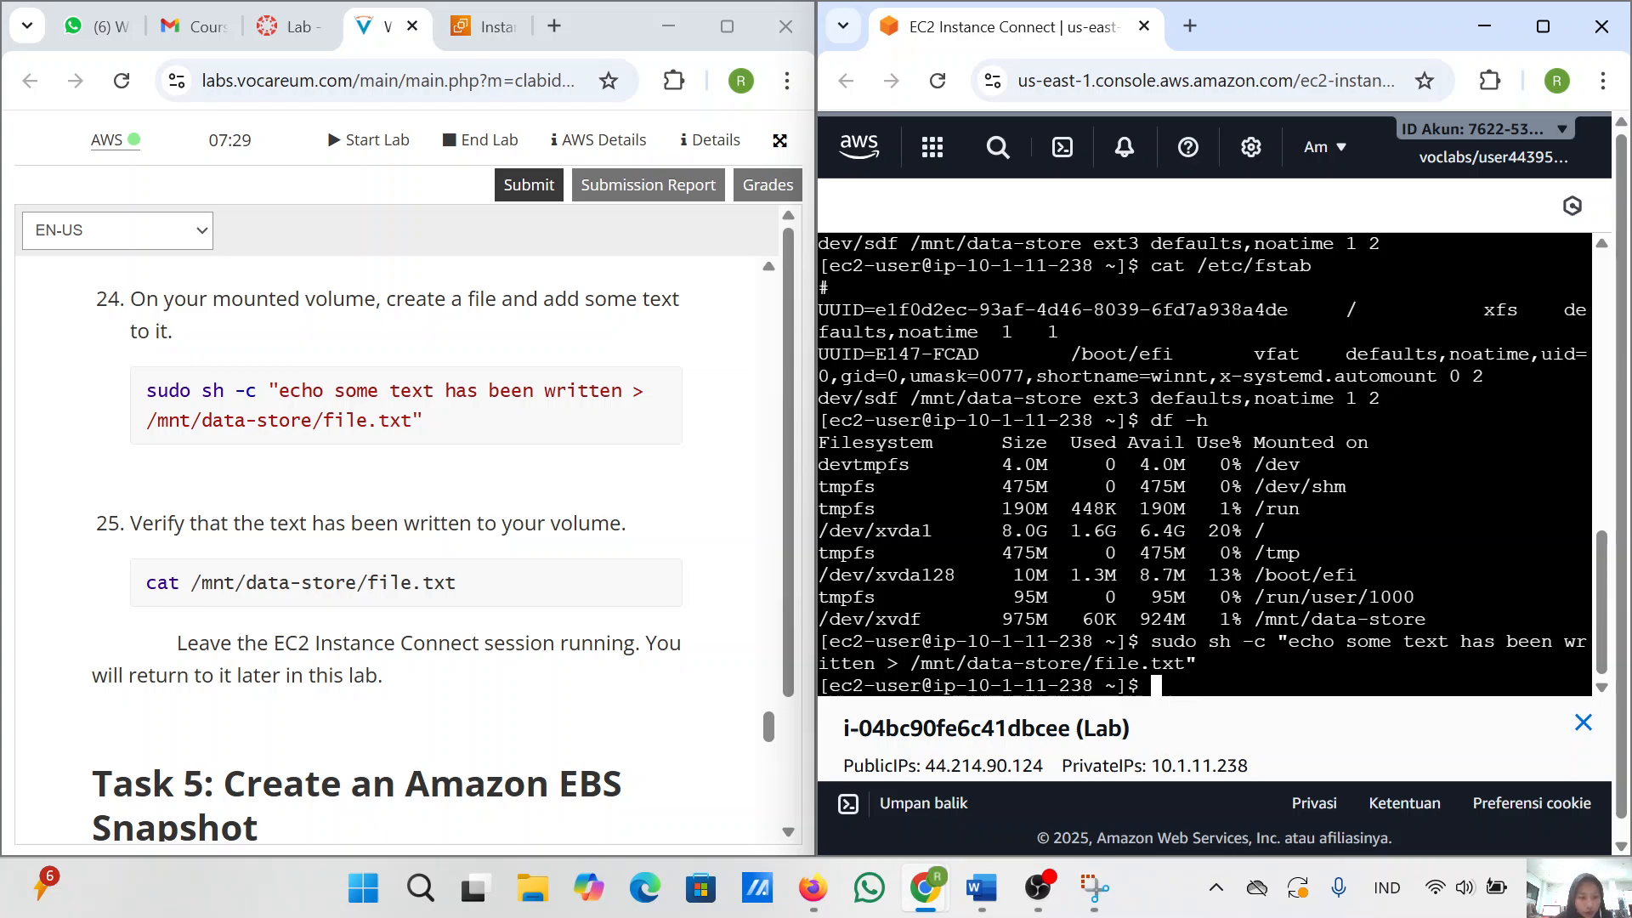
pyautogui.write('cat ')
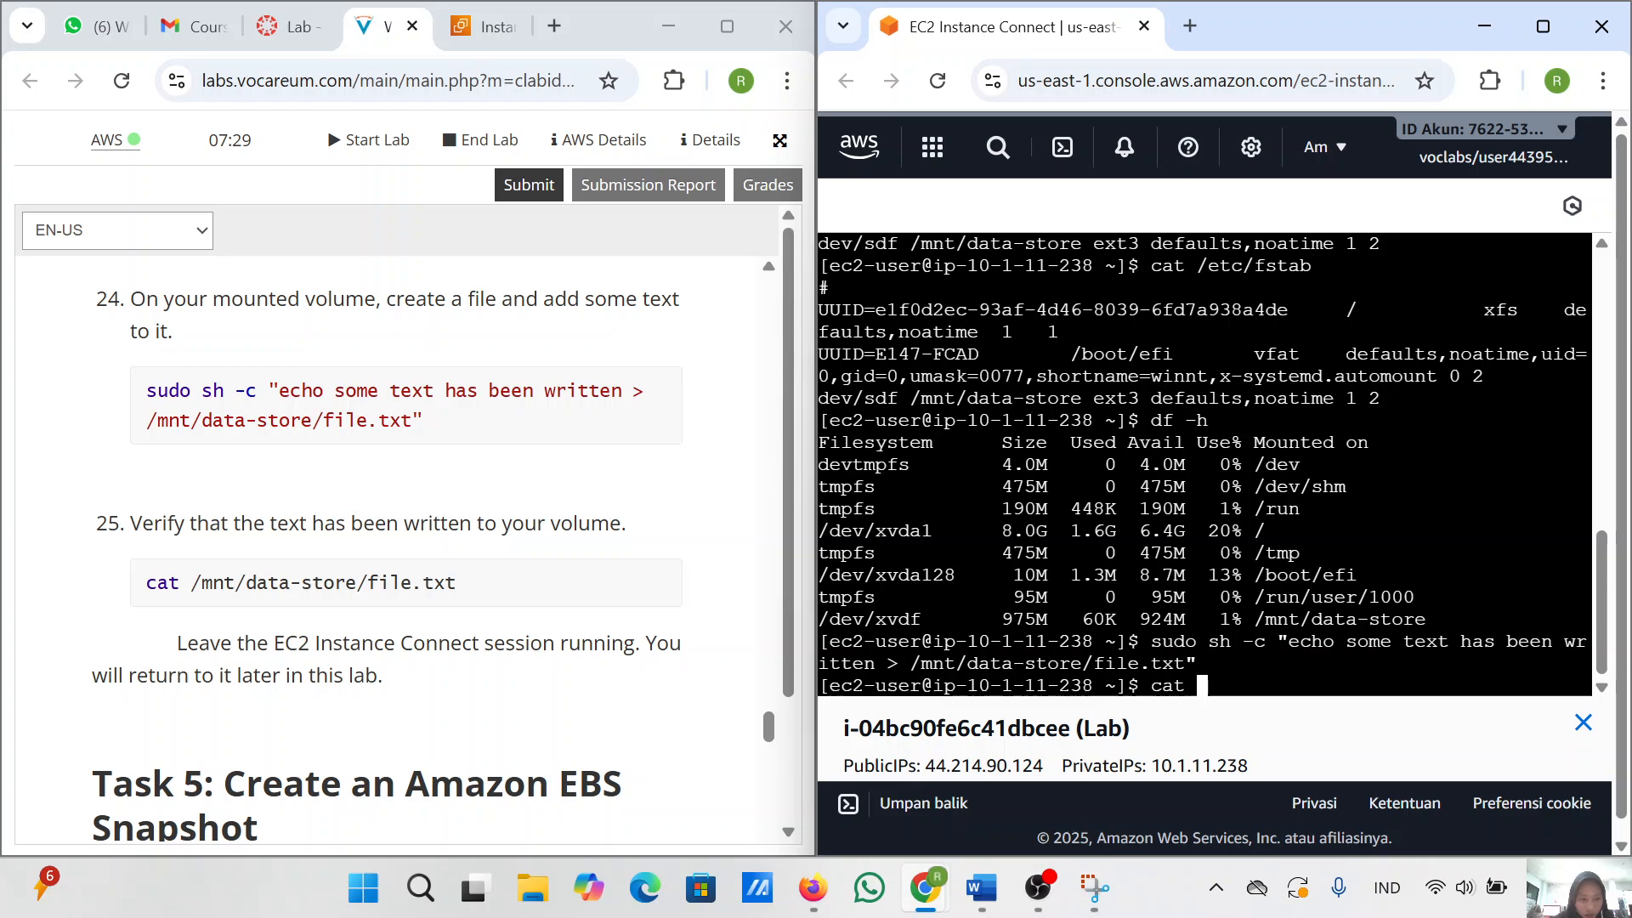
pyautogui.write('/mnt')
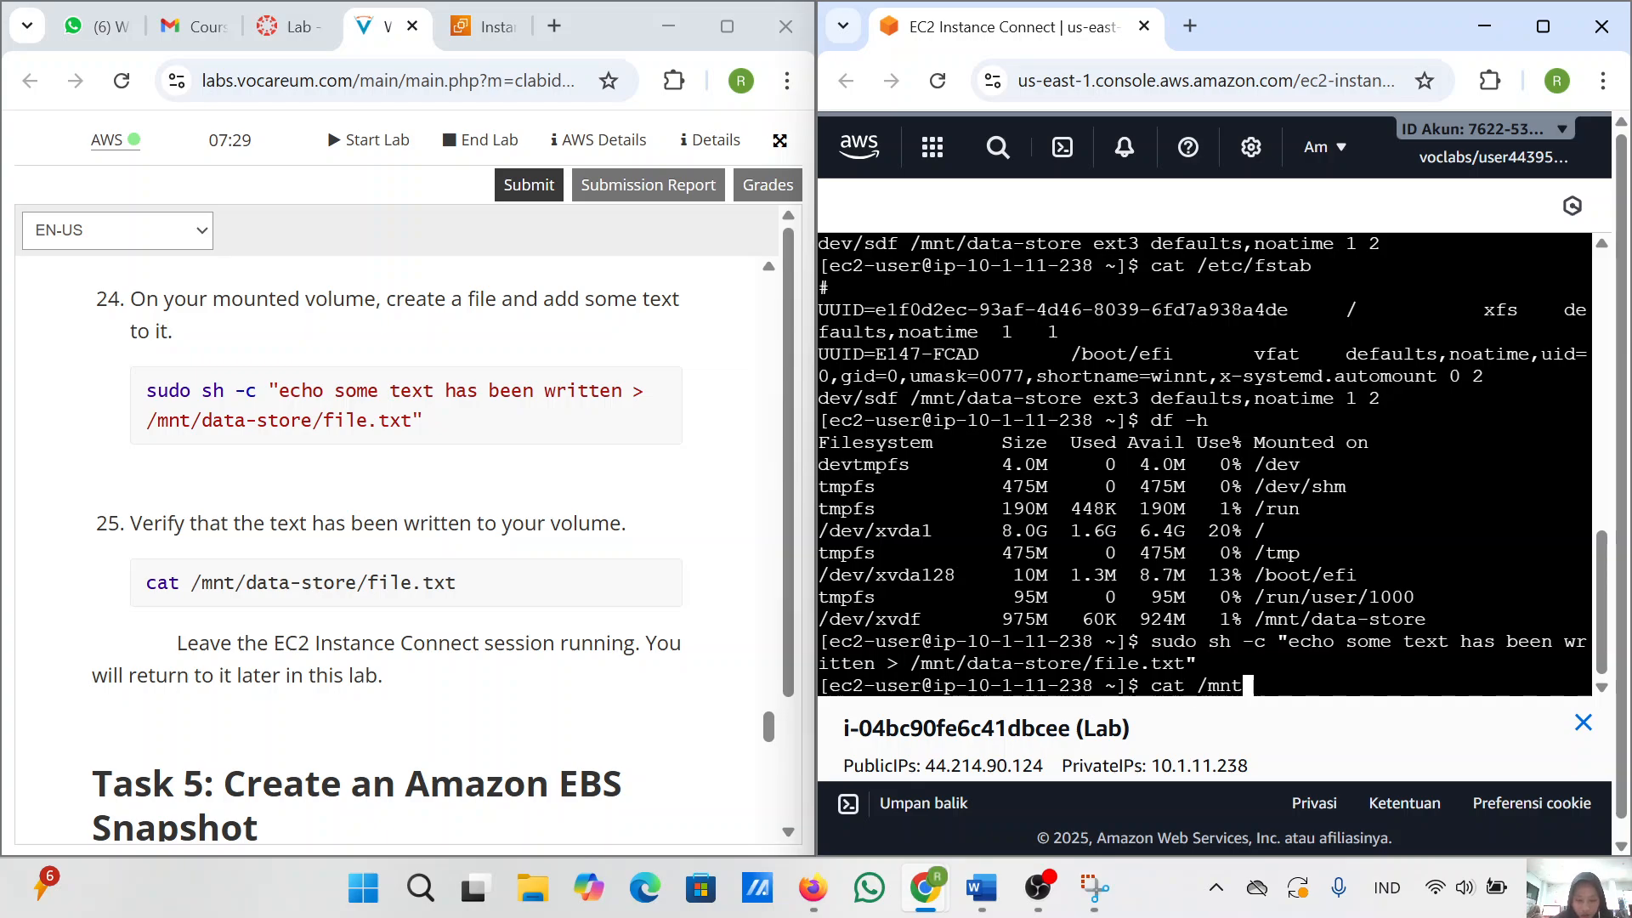
pyautogui.write('/data-store/file.txt')
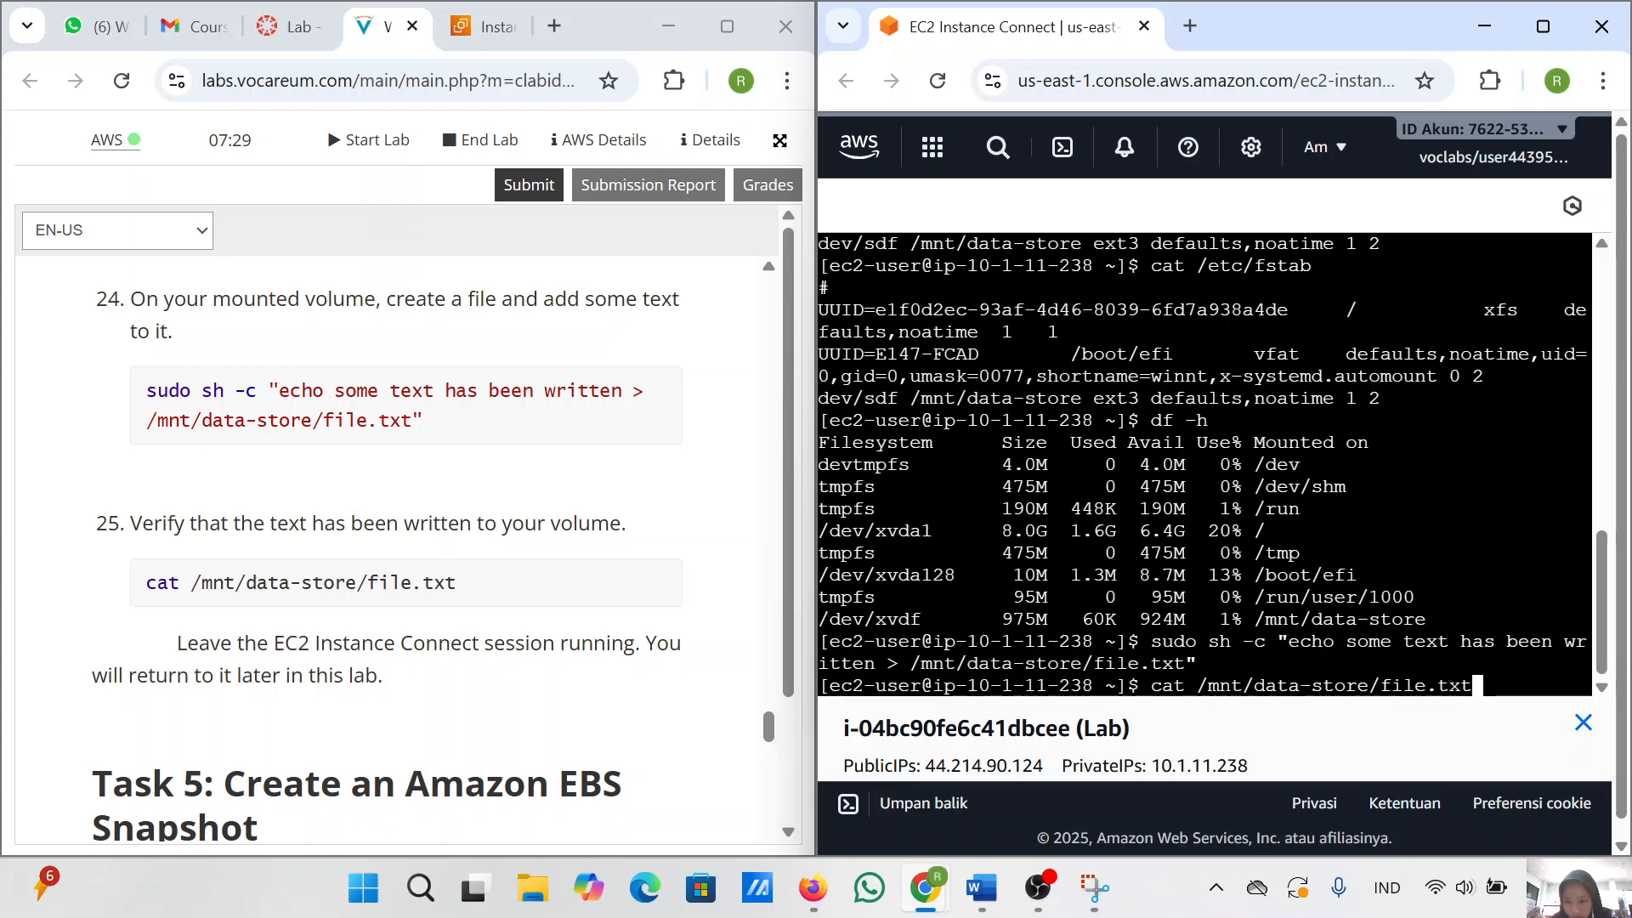
pyautogui.press('Return')
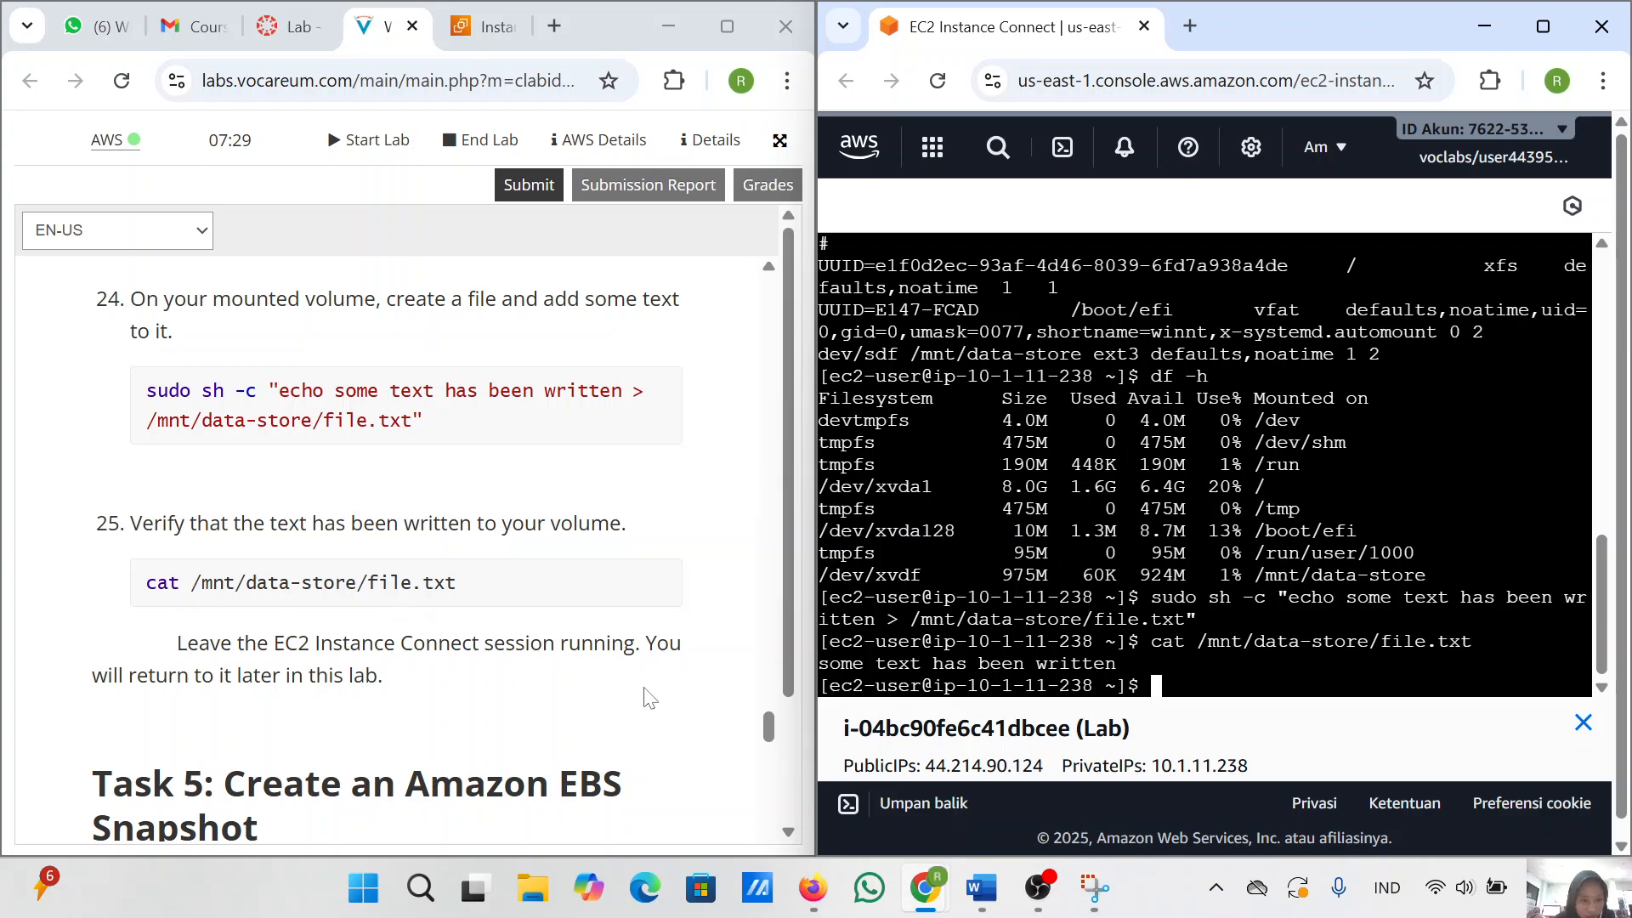
# - Capture the terminal's file creation and cat commands with Snipping Tool and paste the image into the Word document
pyautogui.click(1095, 888)
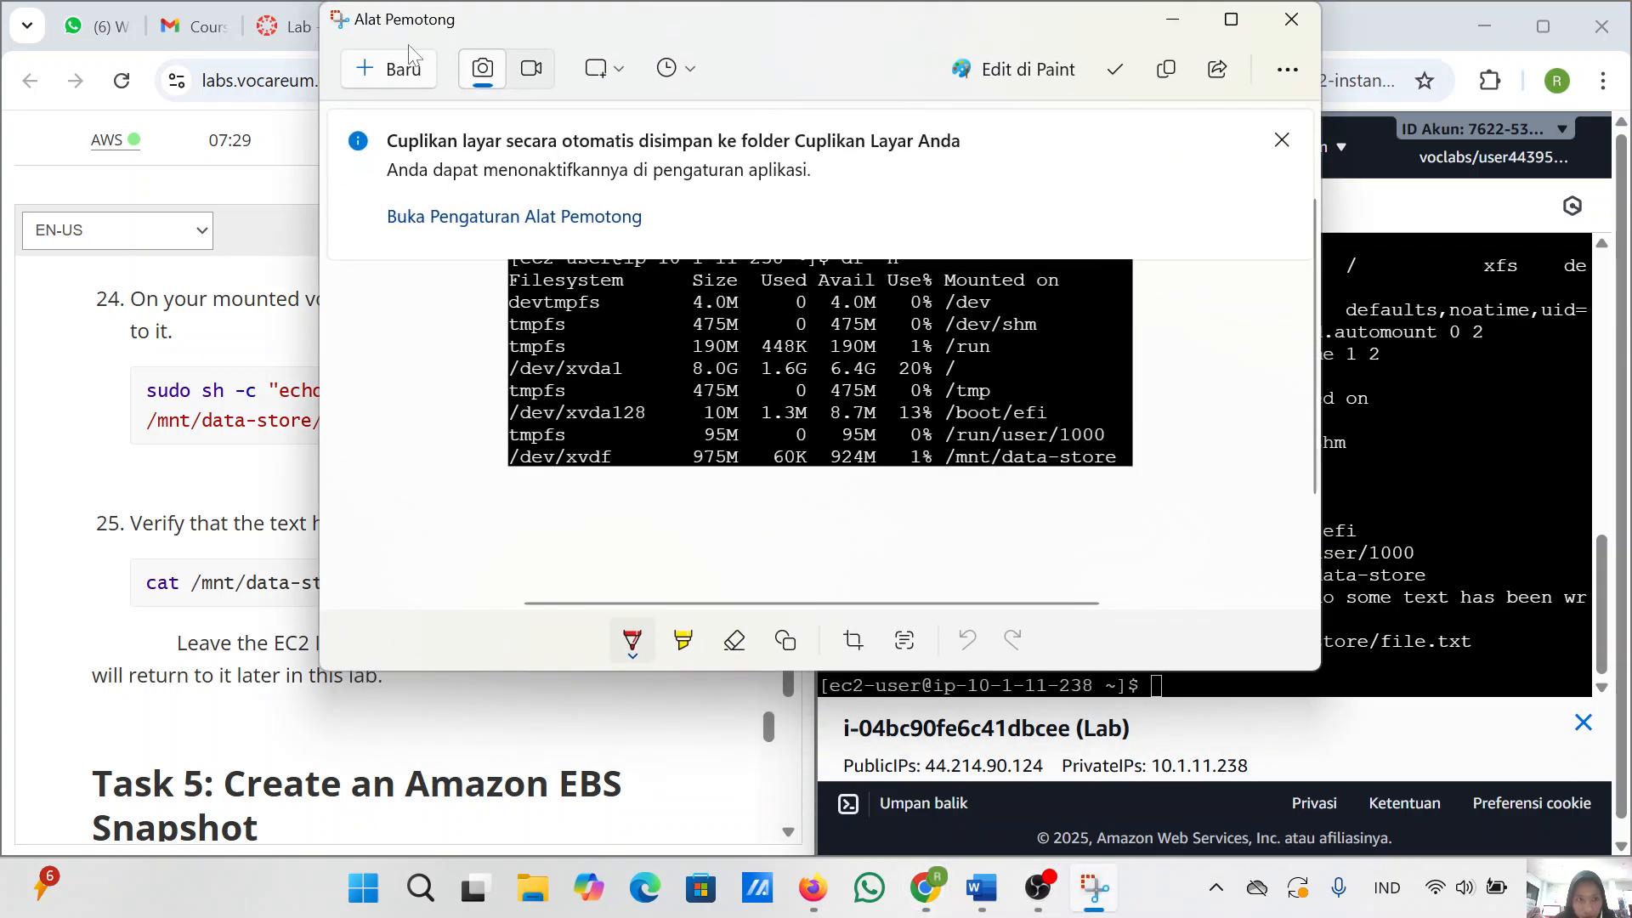
pyautogui.click(403, 71)
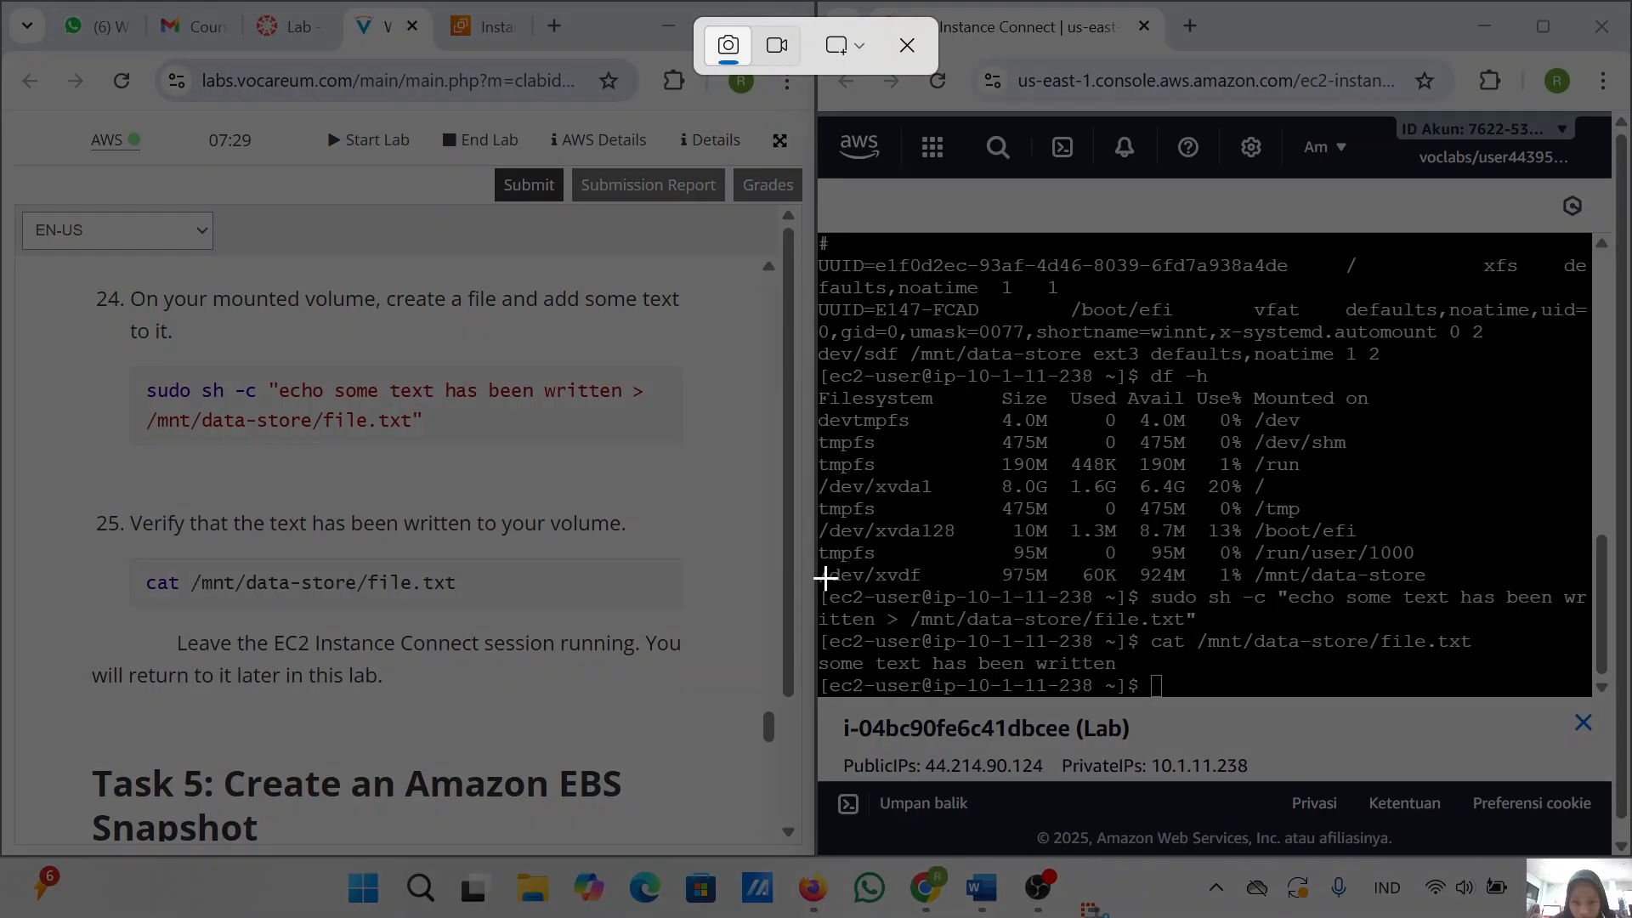
pyautogui.moveTo(819, 585); pyautogui.dragTo(1590, 687)
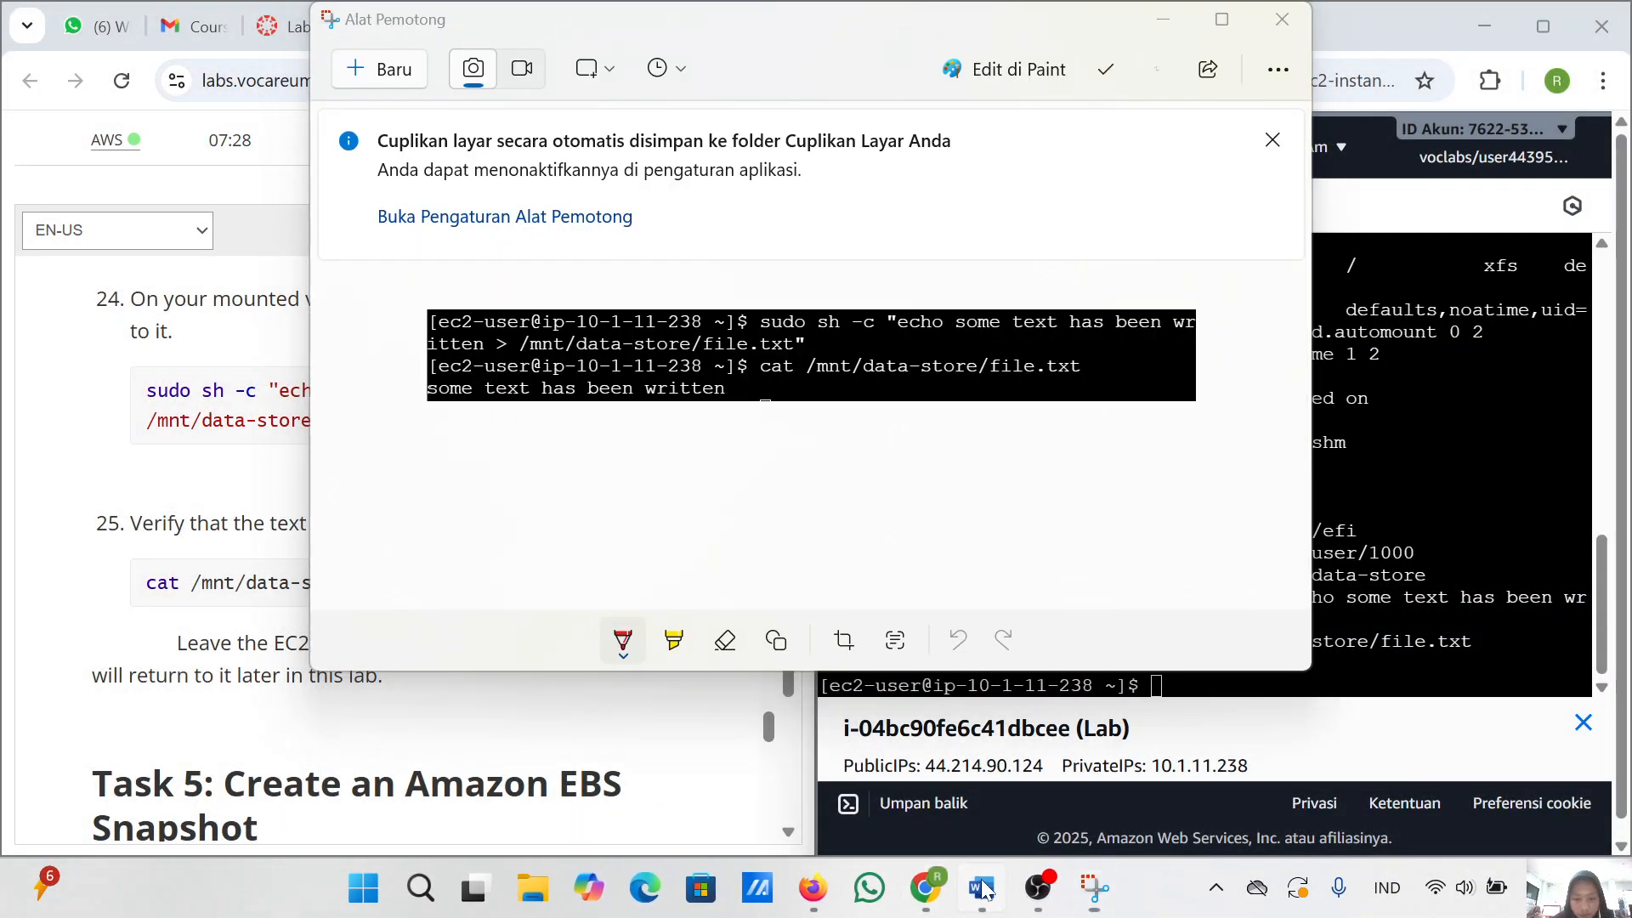
pyautogui.click(982, 888)
pyautogui.hotkey('ctrl', 'v')
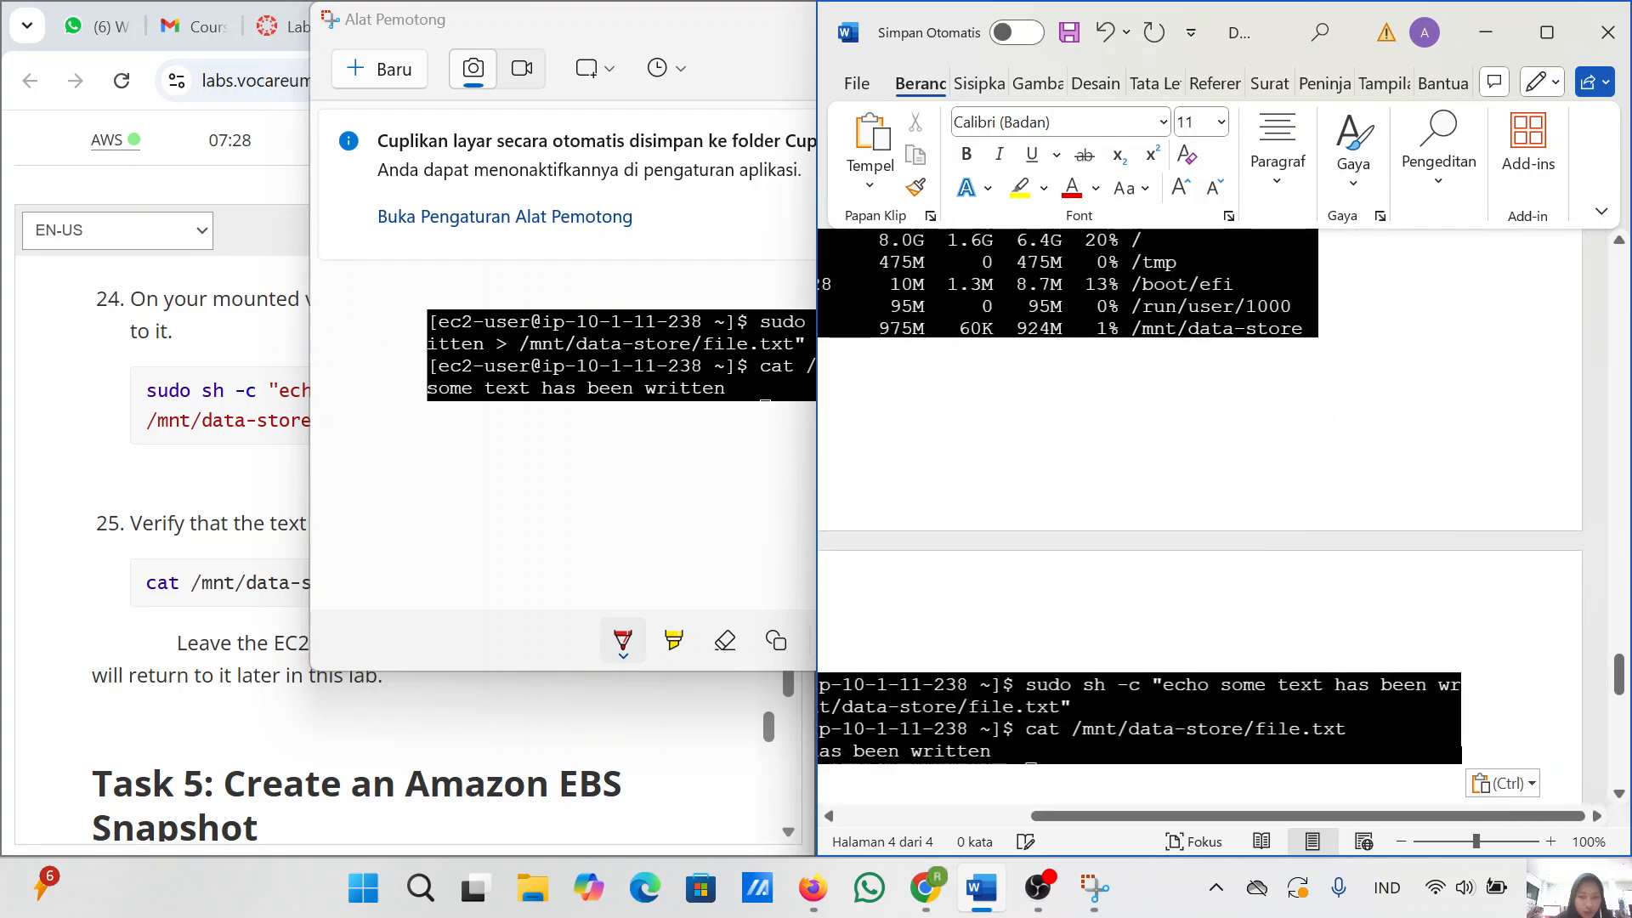
pyautogui.press('Return')
pyautogui.click(1500, 13)
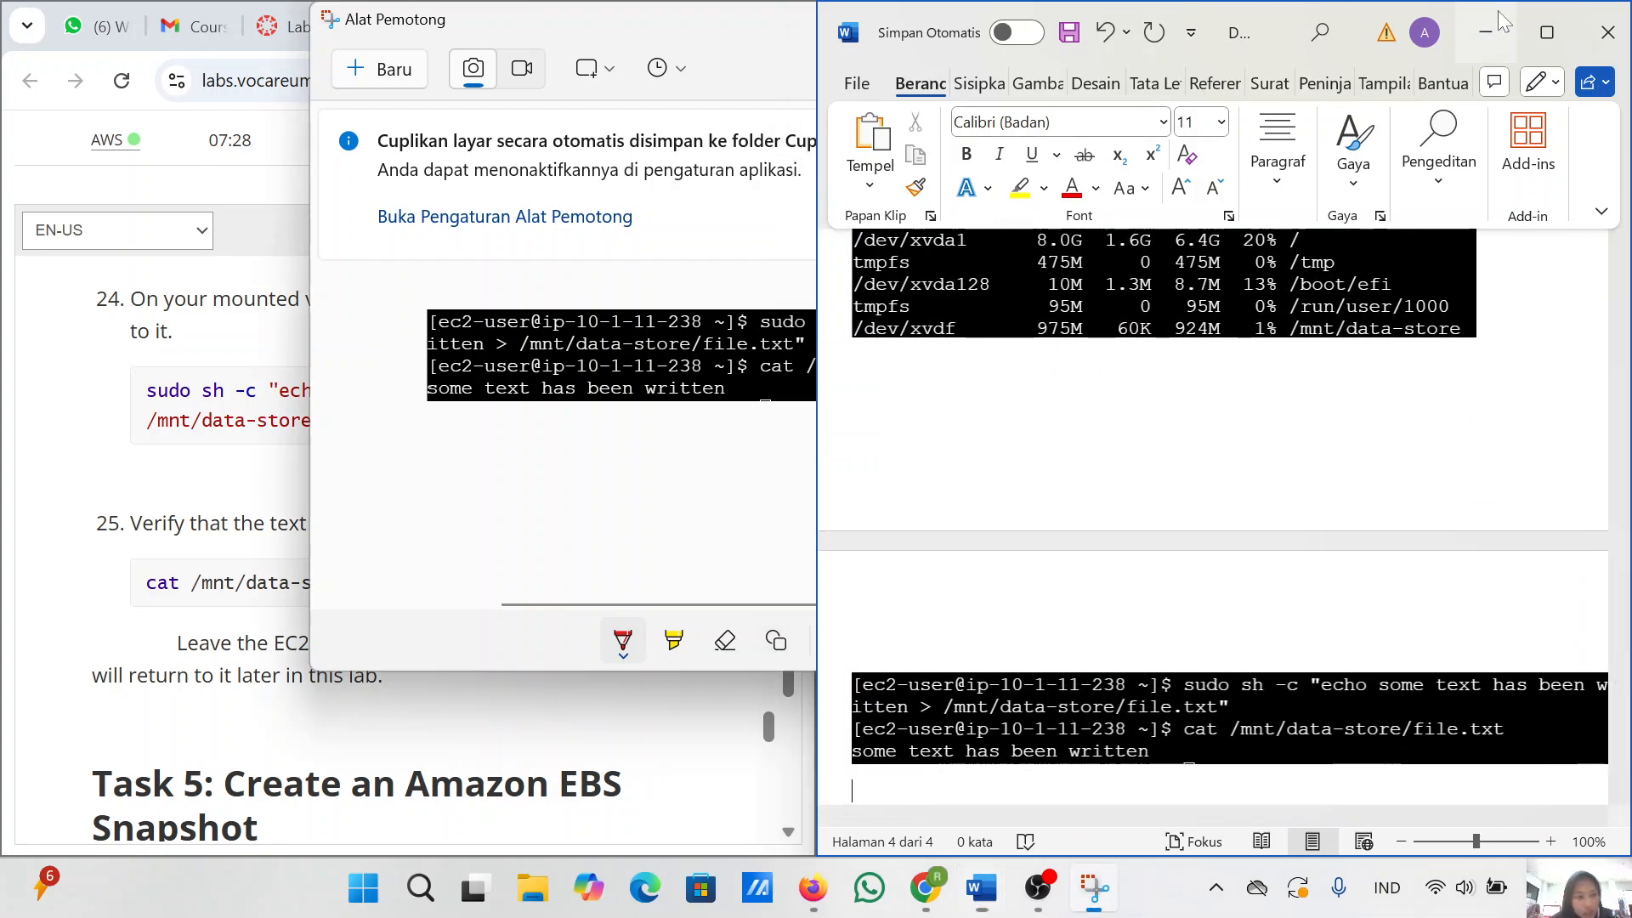
pyautogui.click(1161, 17)
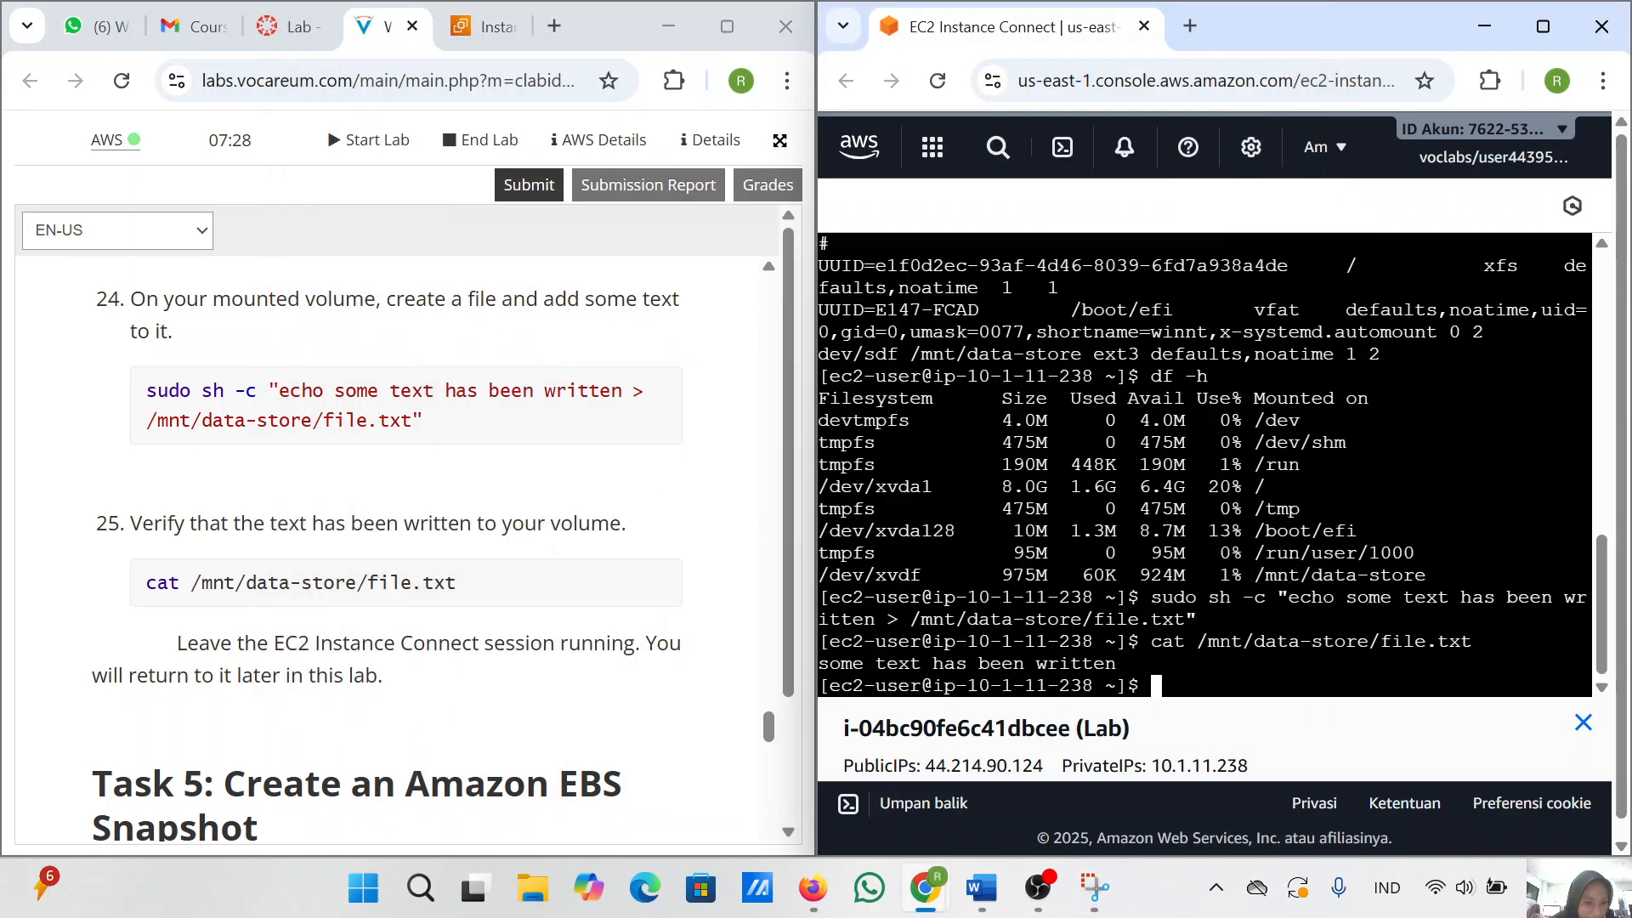
# - Read the Task 5 instructions for creating an Amazon EBS snapshot, from the introduction to step 28
pyautogui.moveTo(335, 390); pyautogui.dragTo(611, 384)
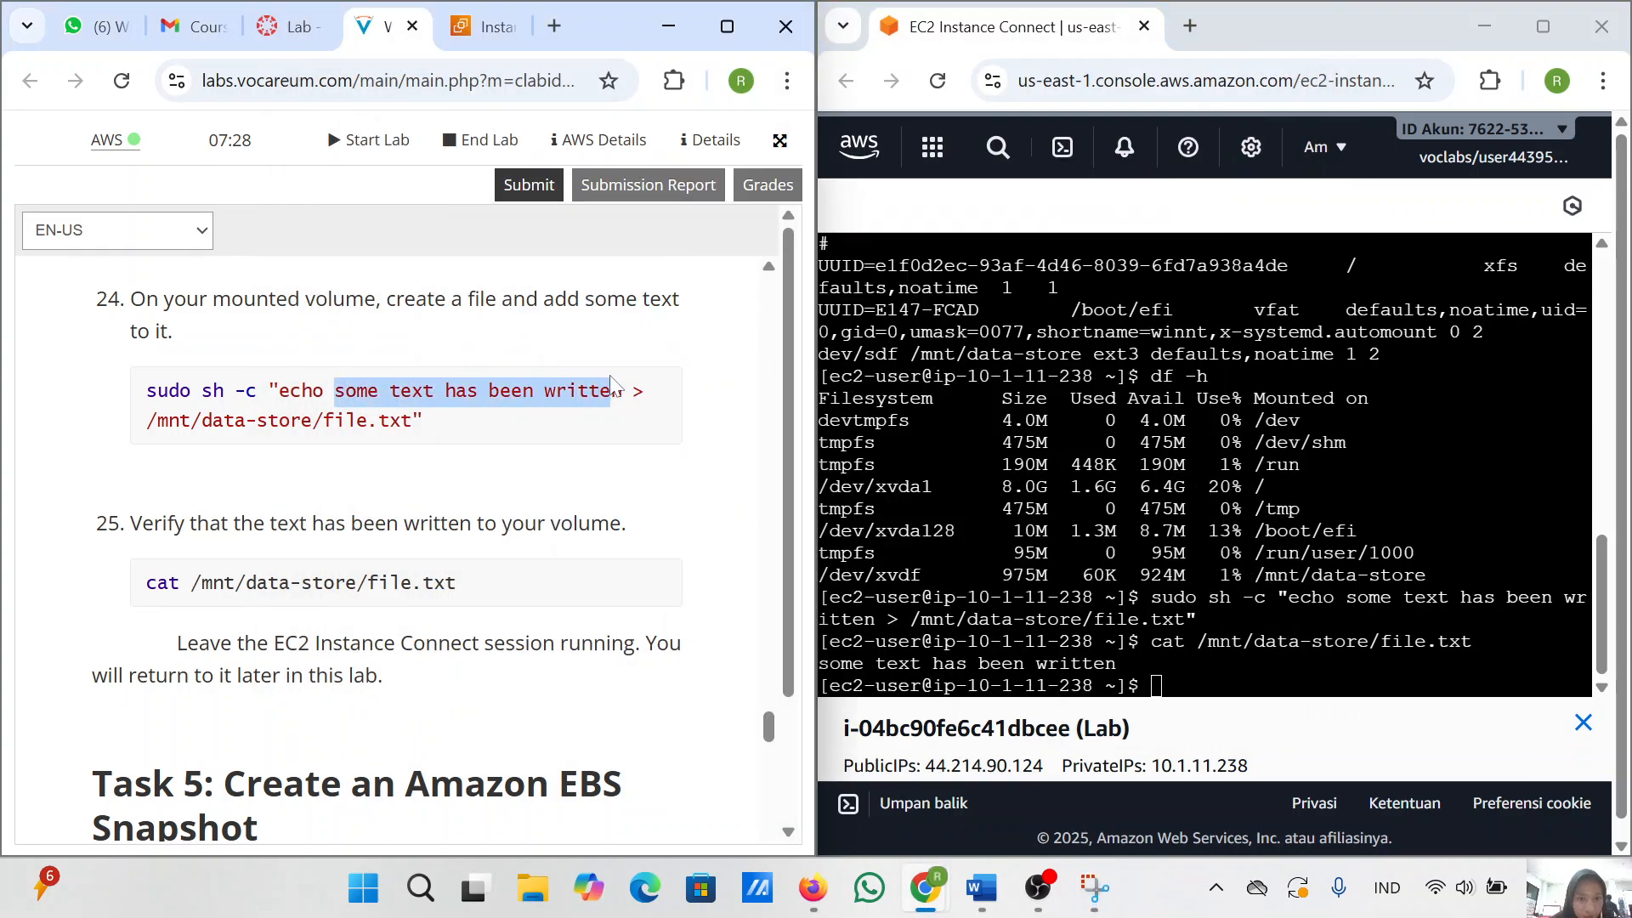
pyautogui.click(541, 493)
pyautogui.scroll(-5, 541, 493)
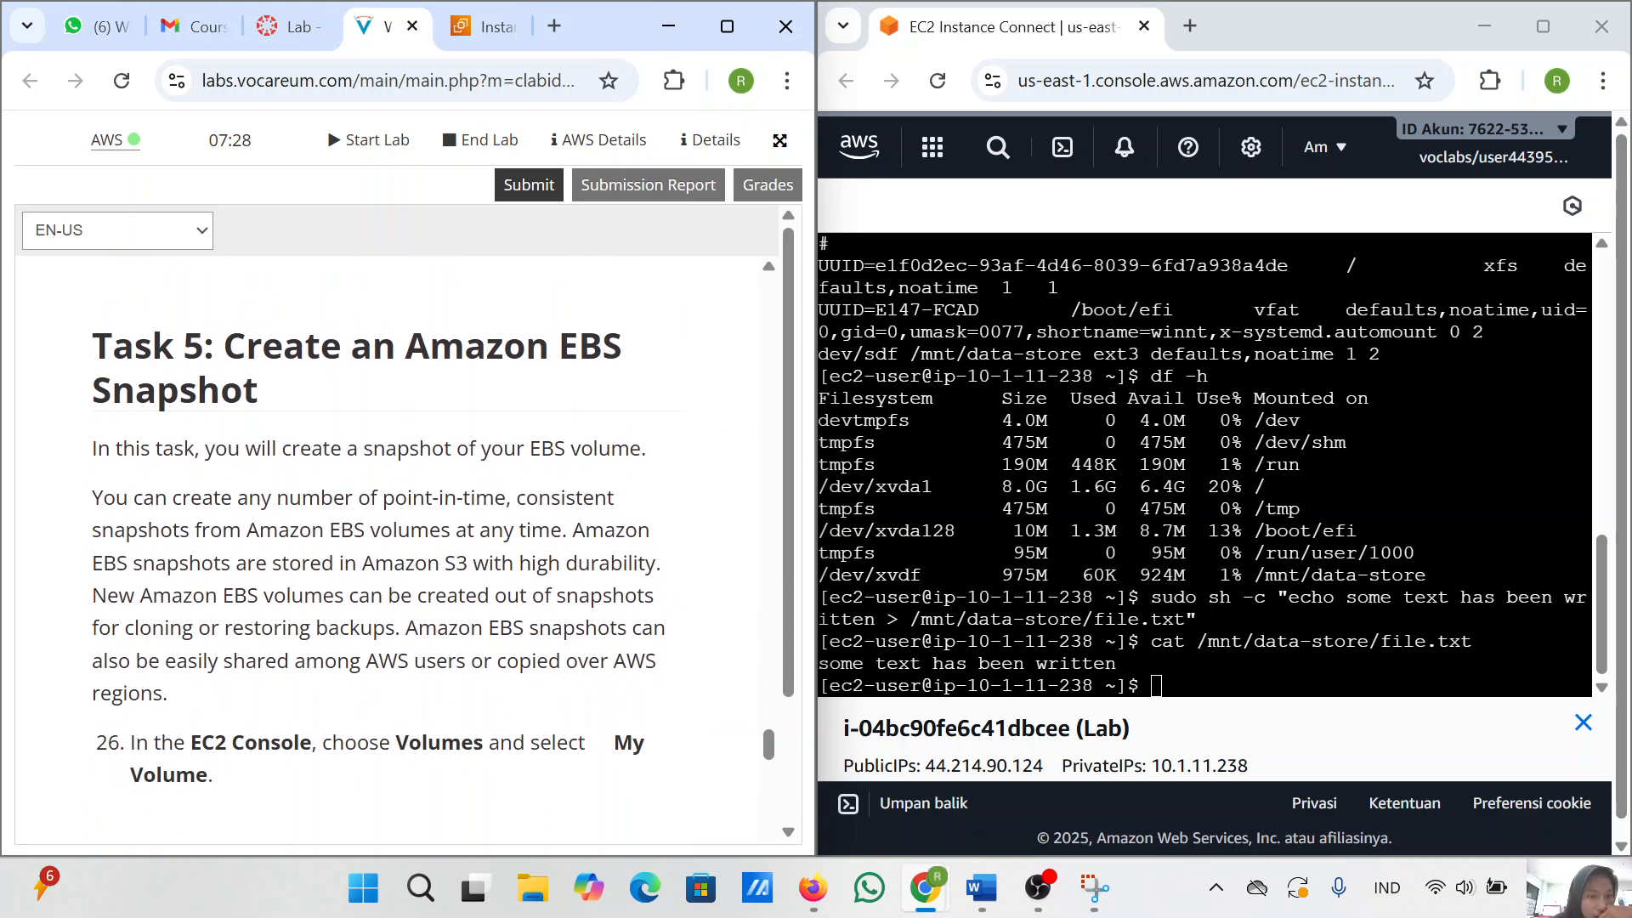
pyautogui.scroll(-1, 387, 549)
pyautogui.scroll(-1, 537, 489)
pyautogui.scroll(1, 537, 488)
pyautogui.scroll(-3, 537, 489)
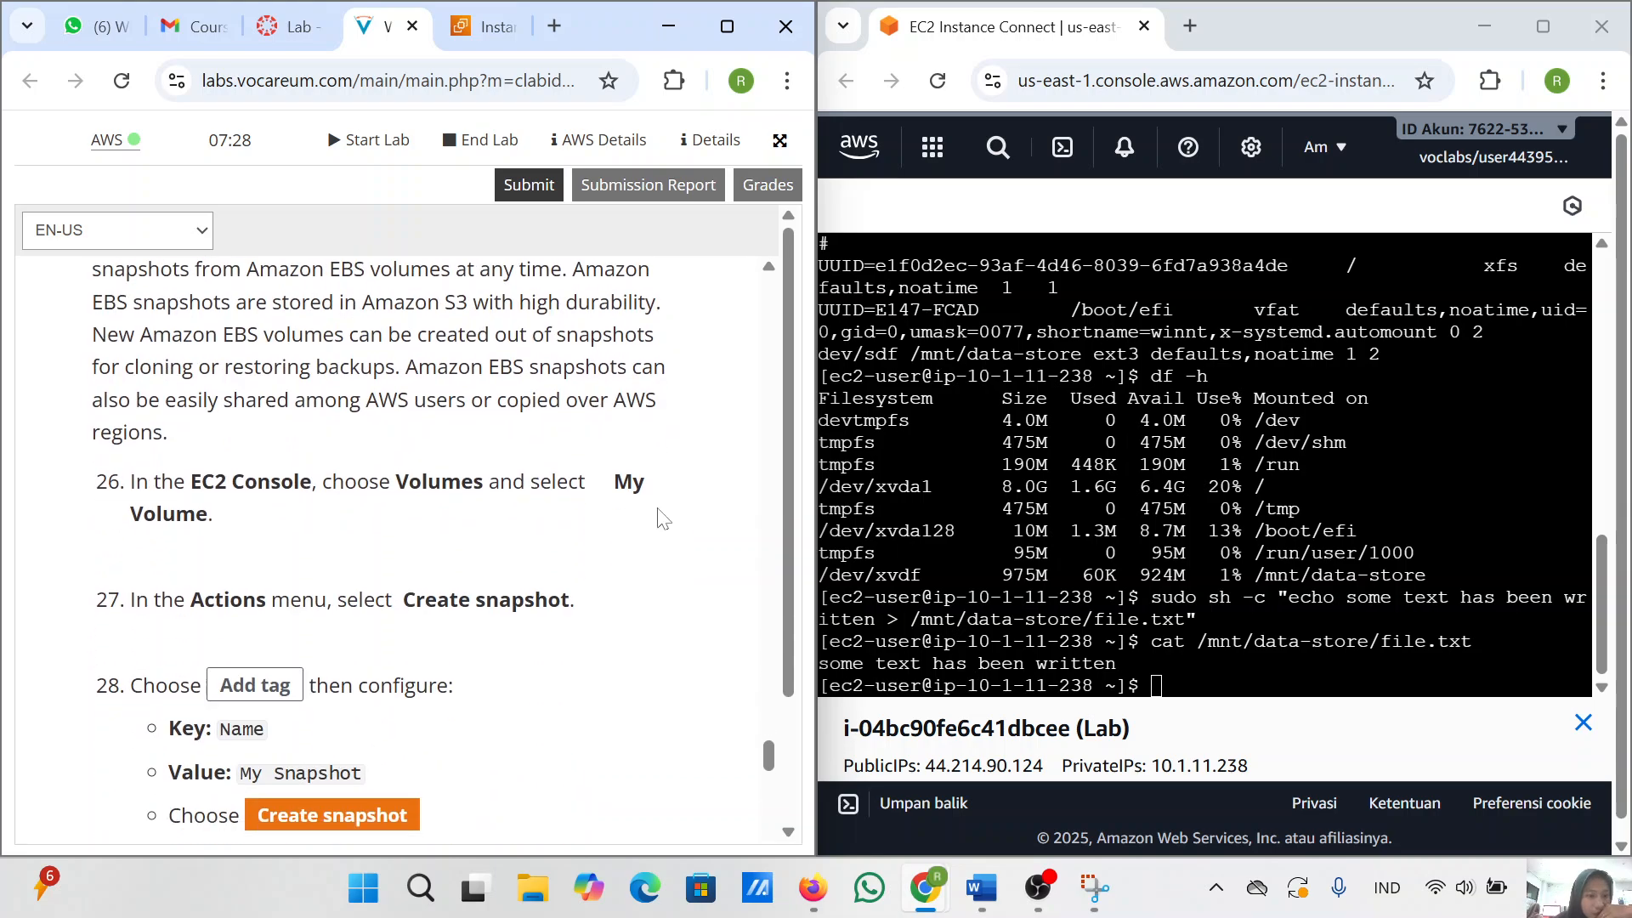
pyautogui.scroll(1, 434, 549)
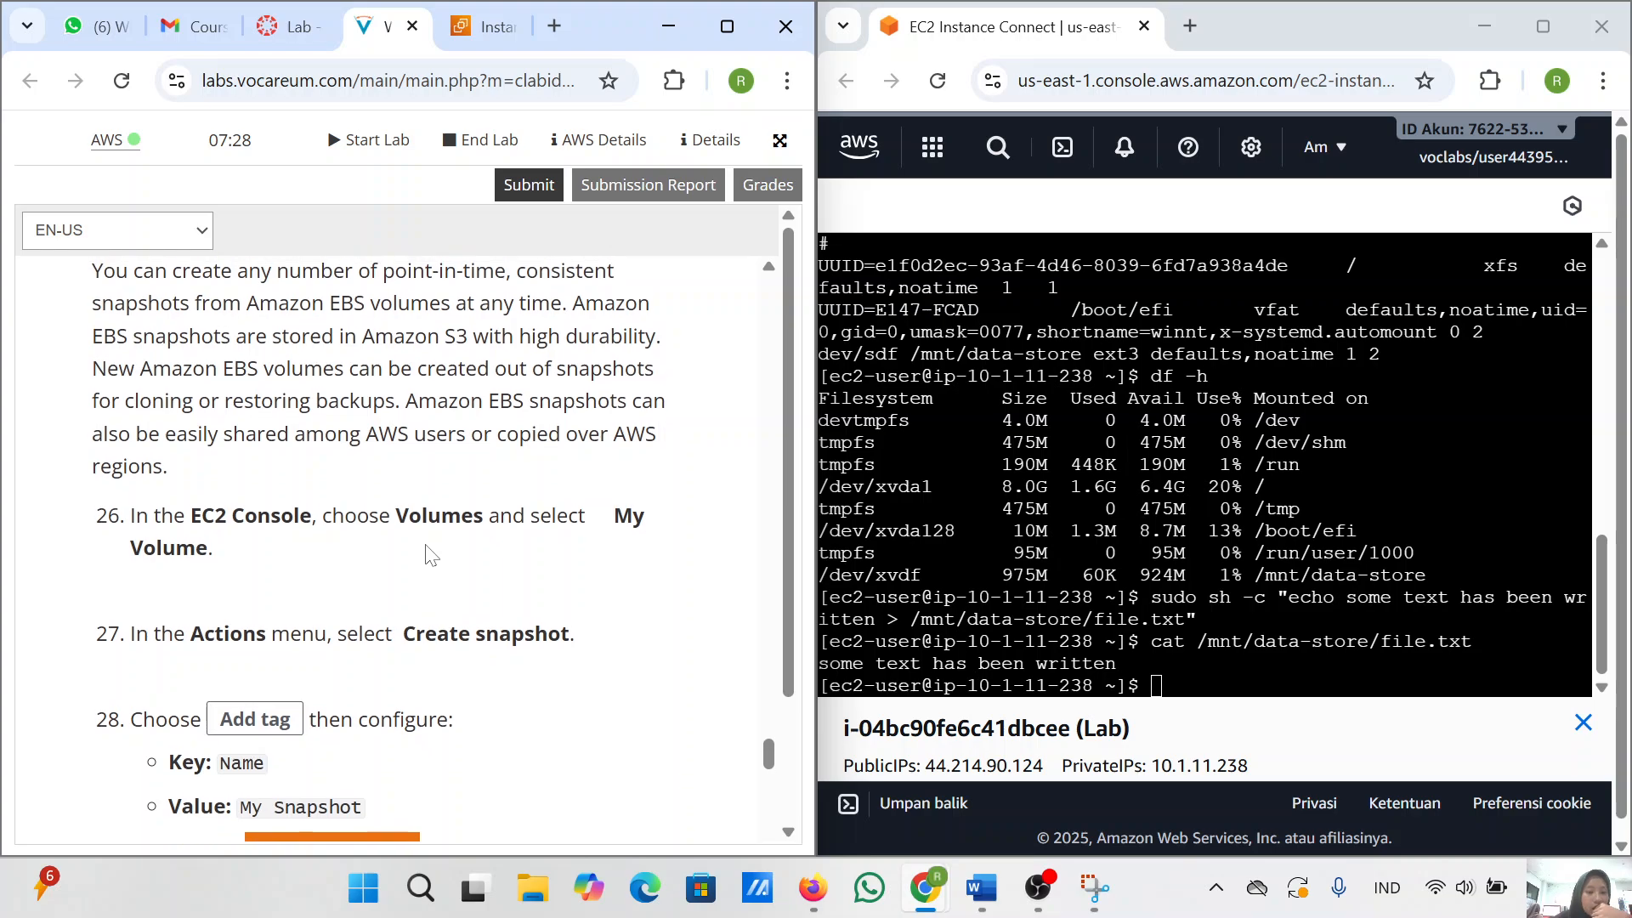
pyautogui.scroll(-1, 486, 563)
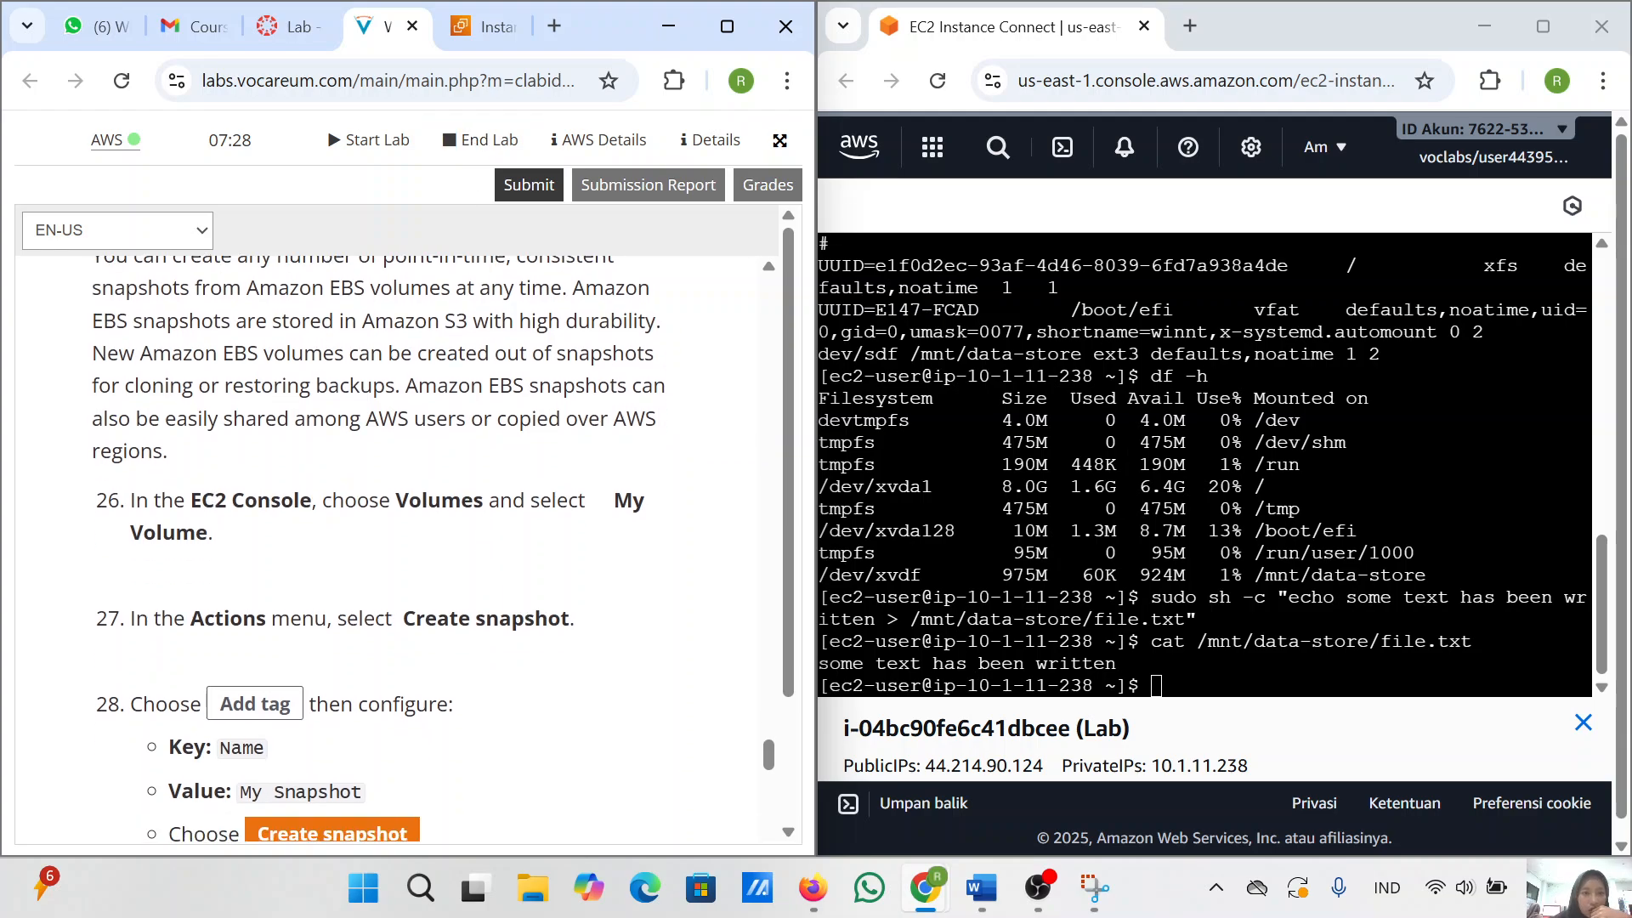
pyautogui.click(482, 14)
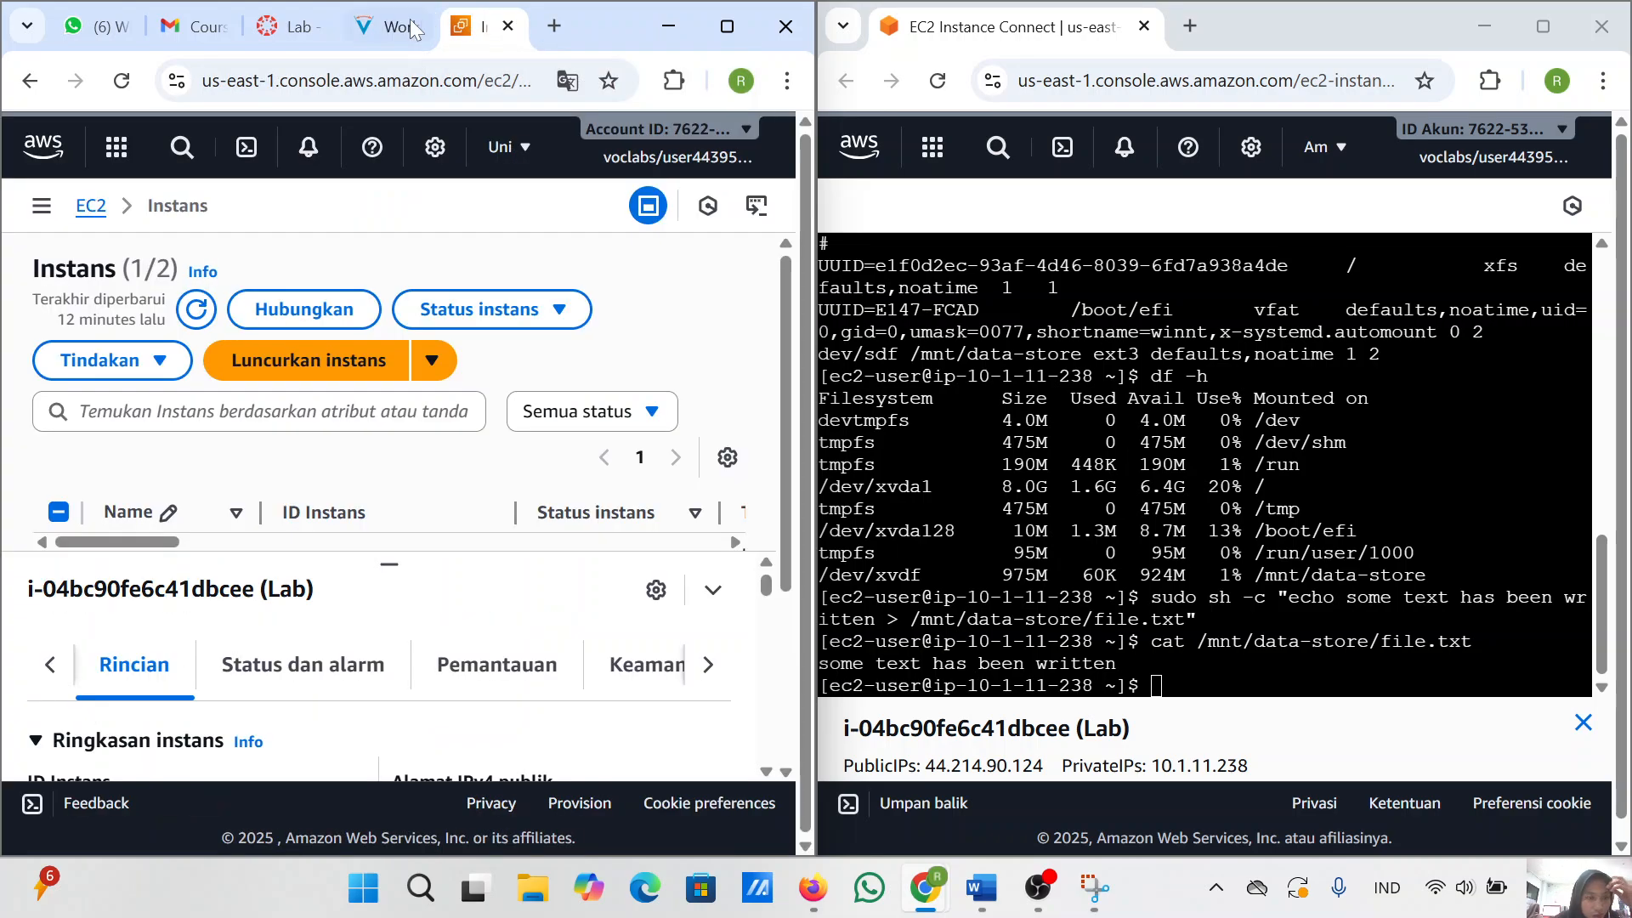
pyautogui.click(366, 26)
pyautogui.scroll(-1, 385, 544)
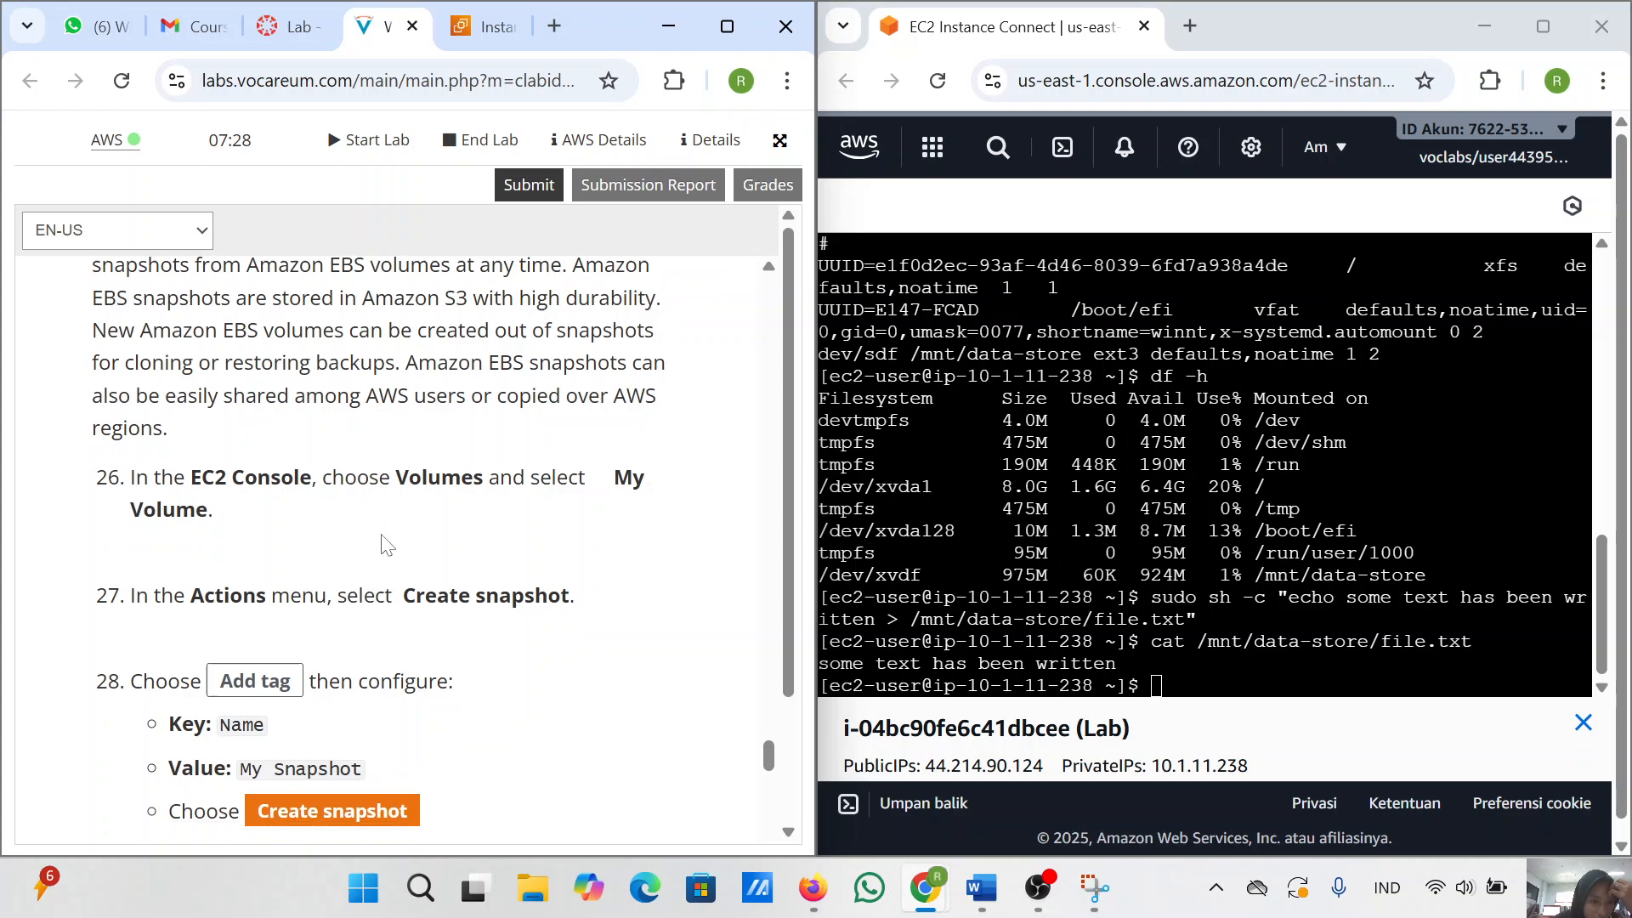
# - Show the Elastic Block Store volumes in the EC2 console and select My Volume
pyautogui.click(488, 39)
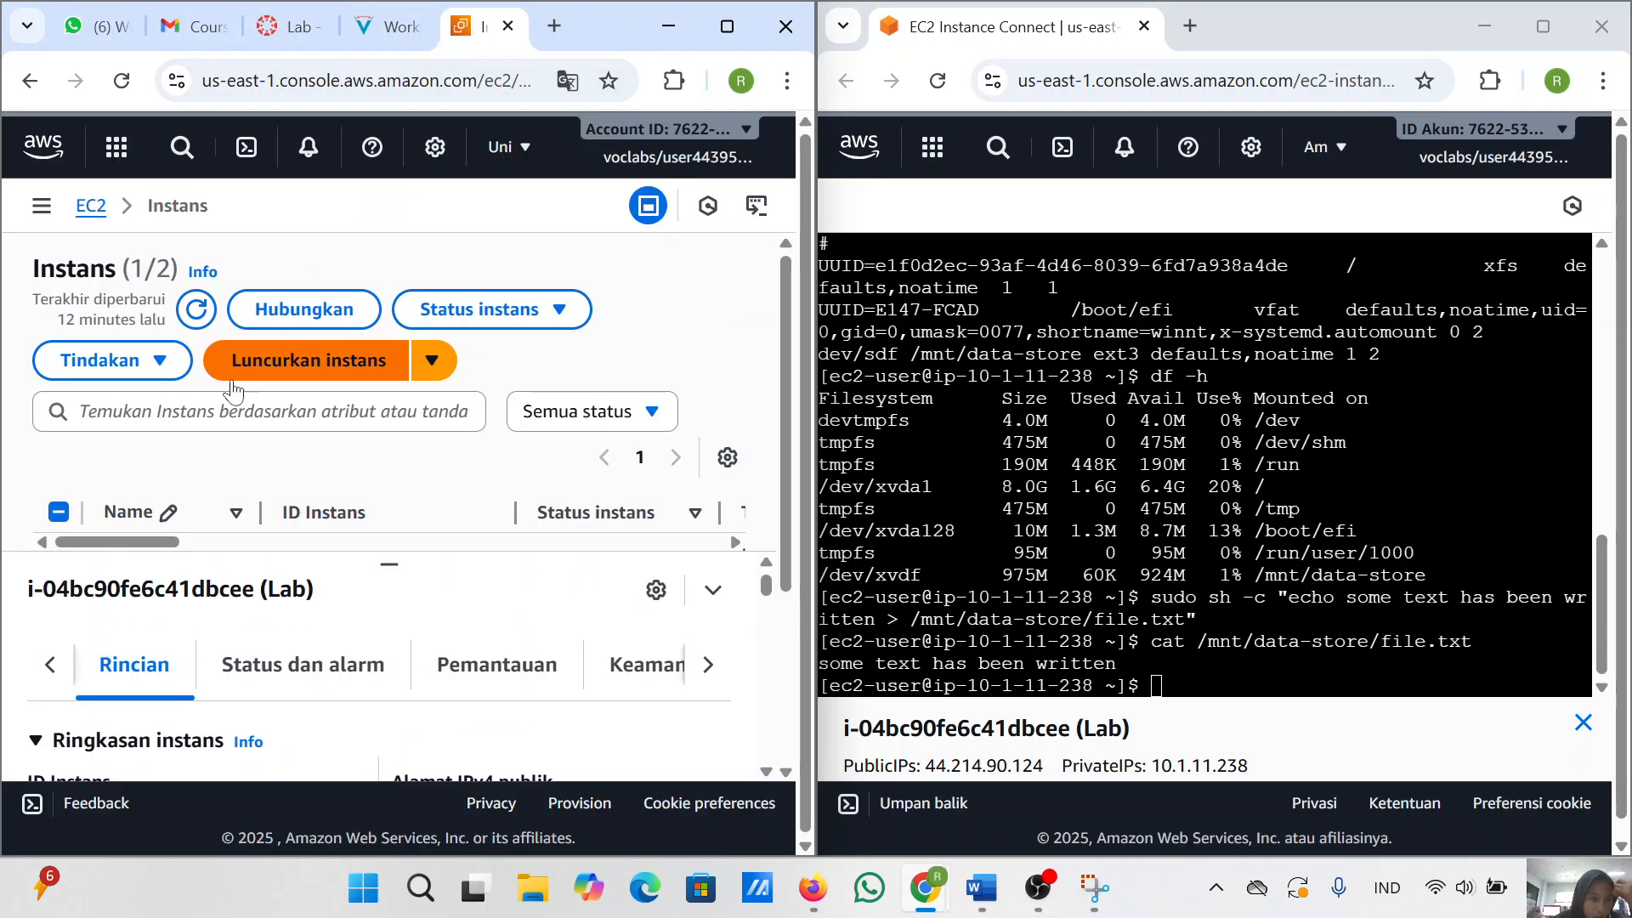
pyautogui.click(44, 210)
pyautogui.scroll(-4, 68, 595)
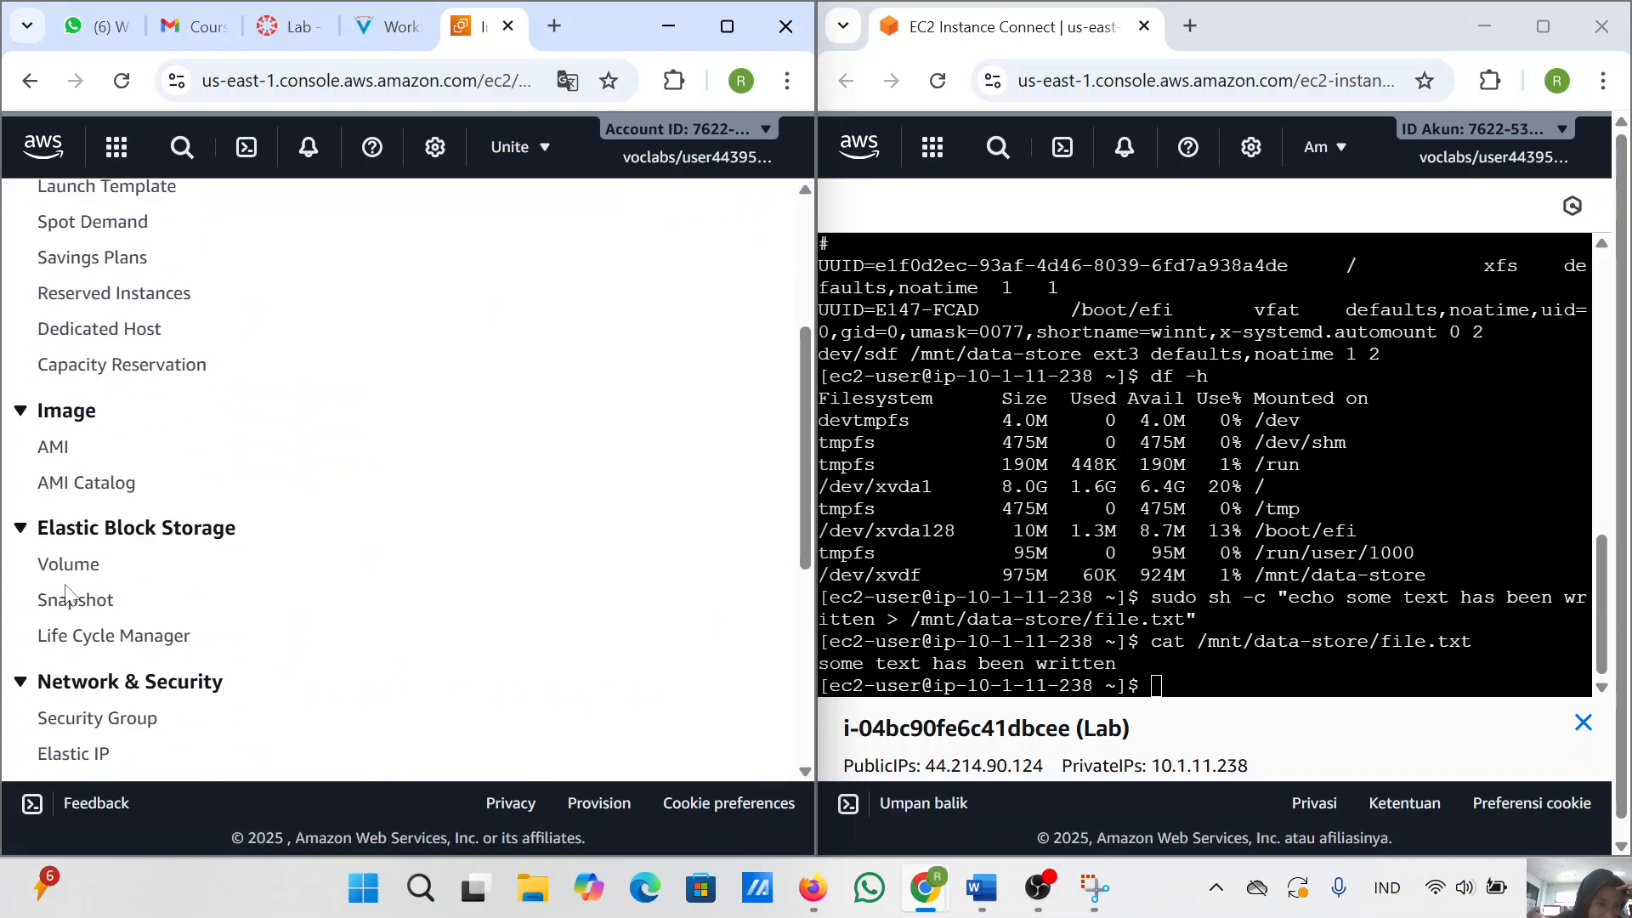
pyautogui.click(60, 566)
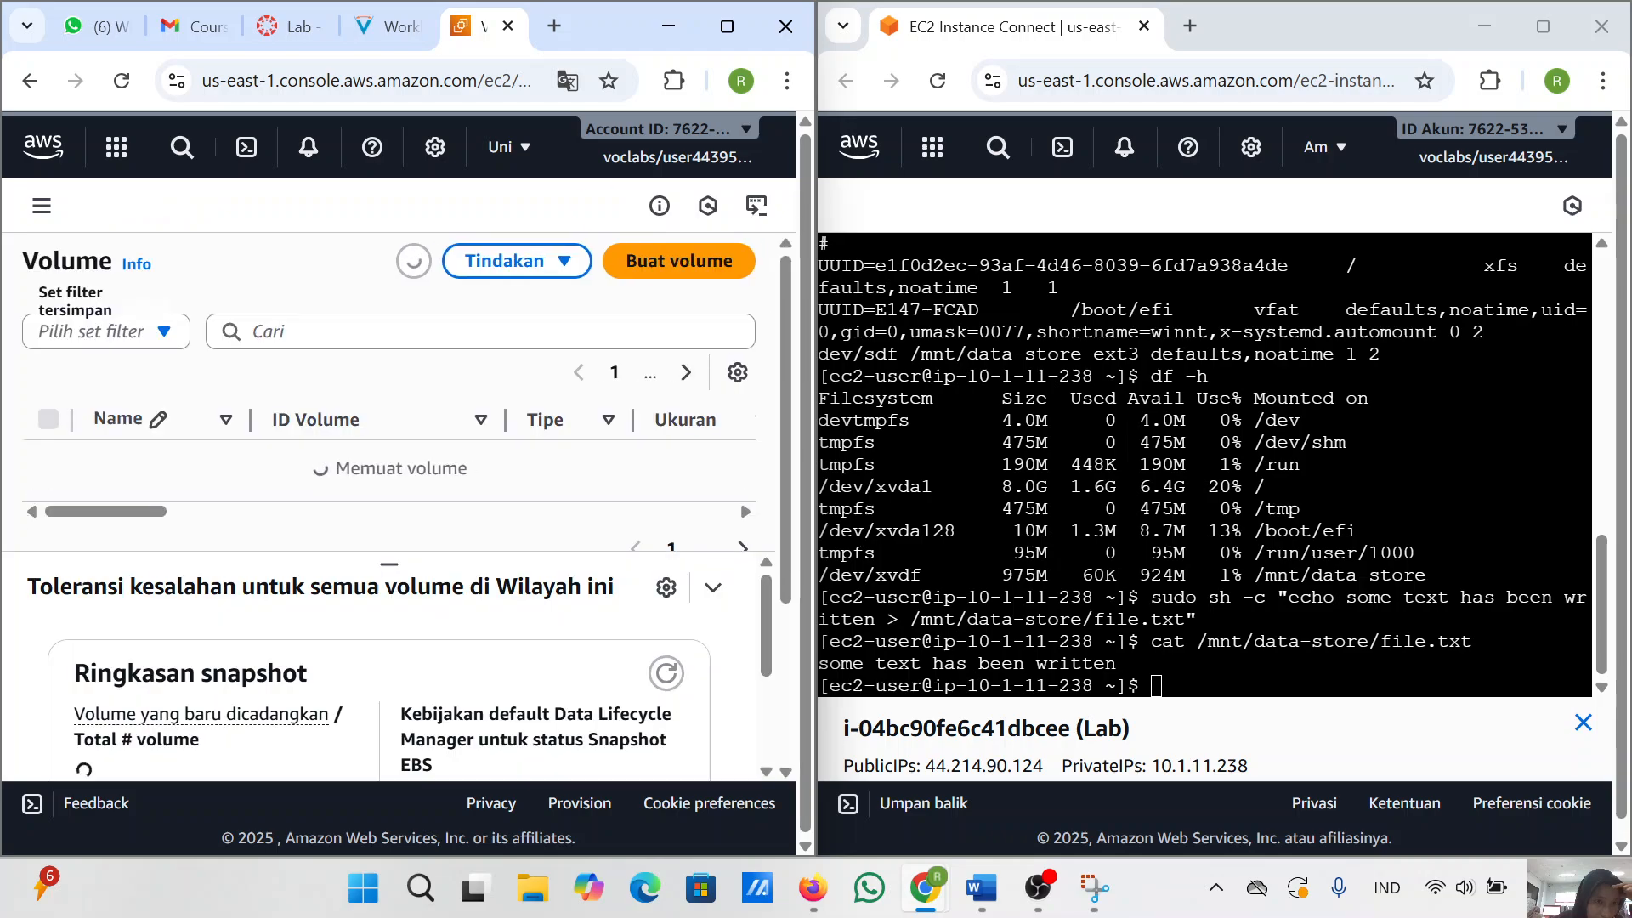
pyautogui.scroll(-1, 281, 448)
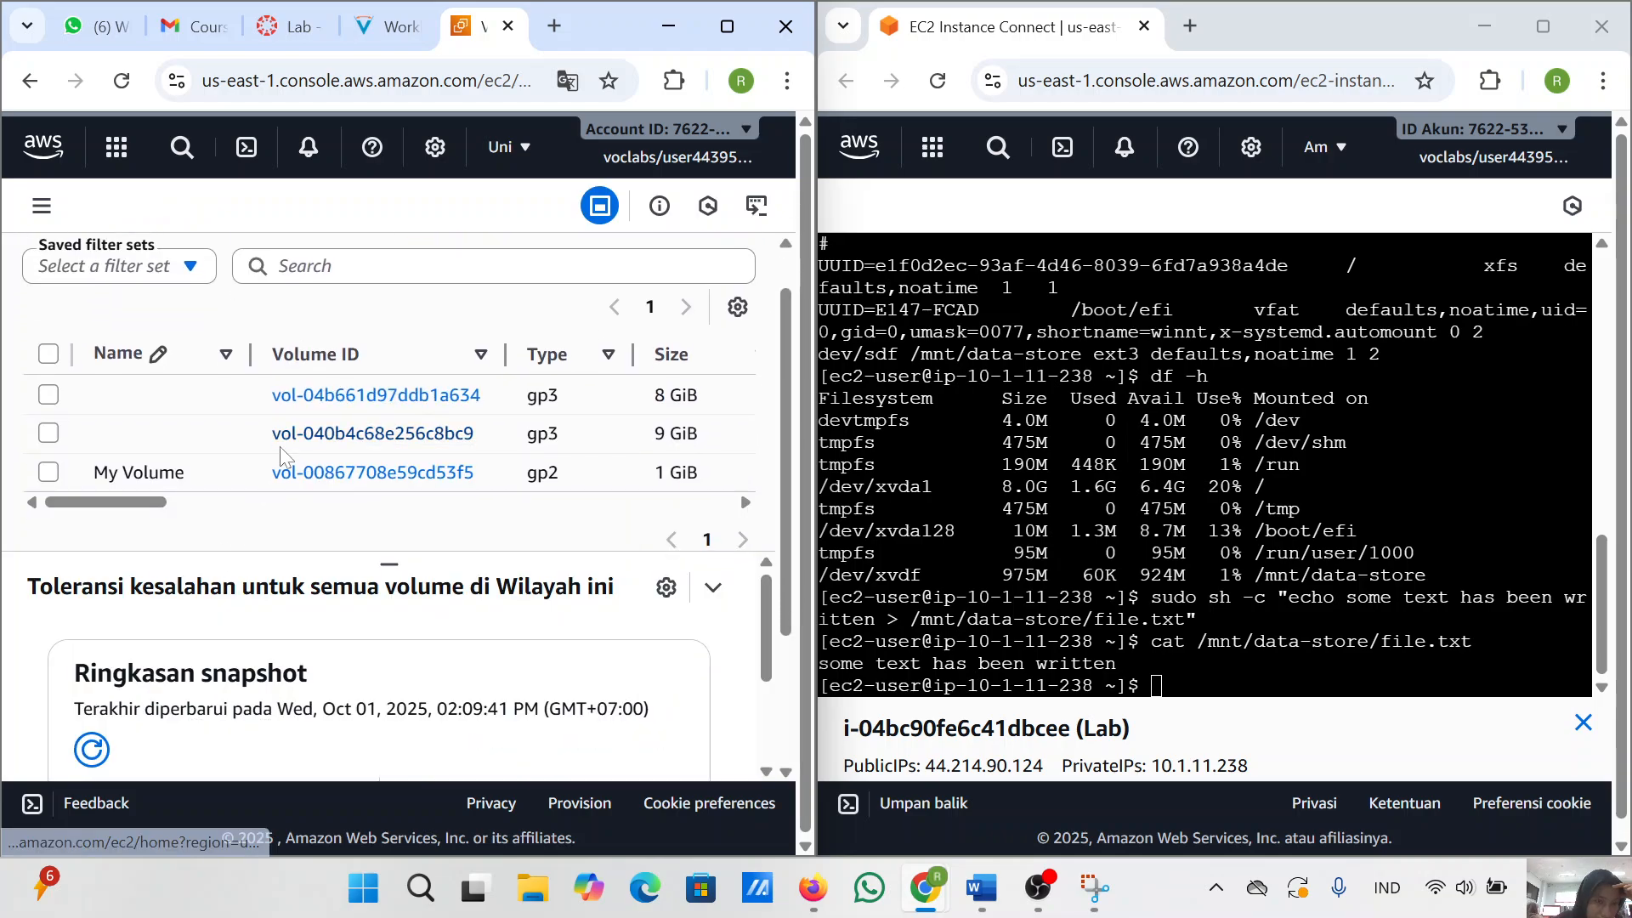
pyautogui.click(49, 444)
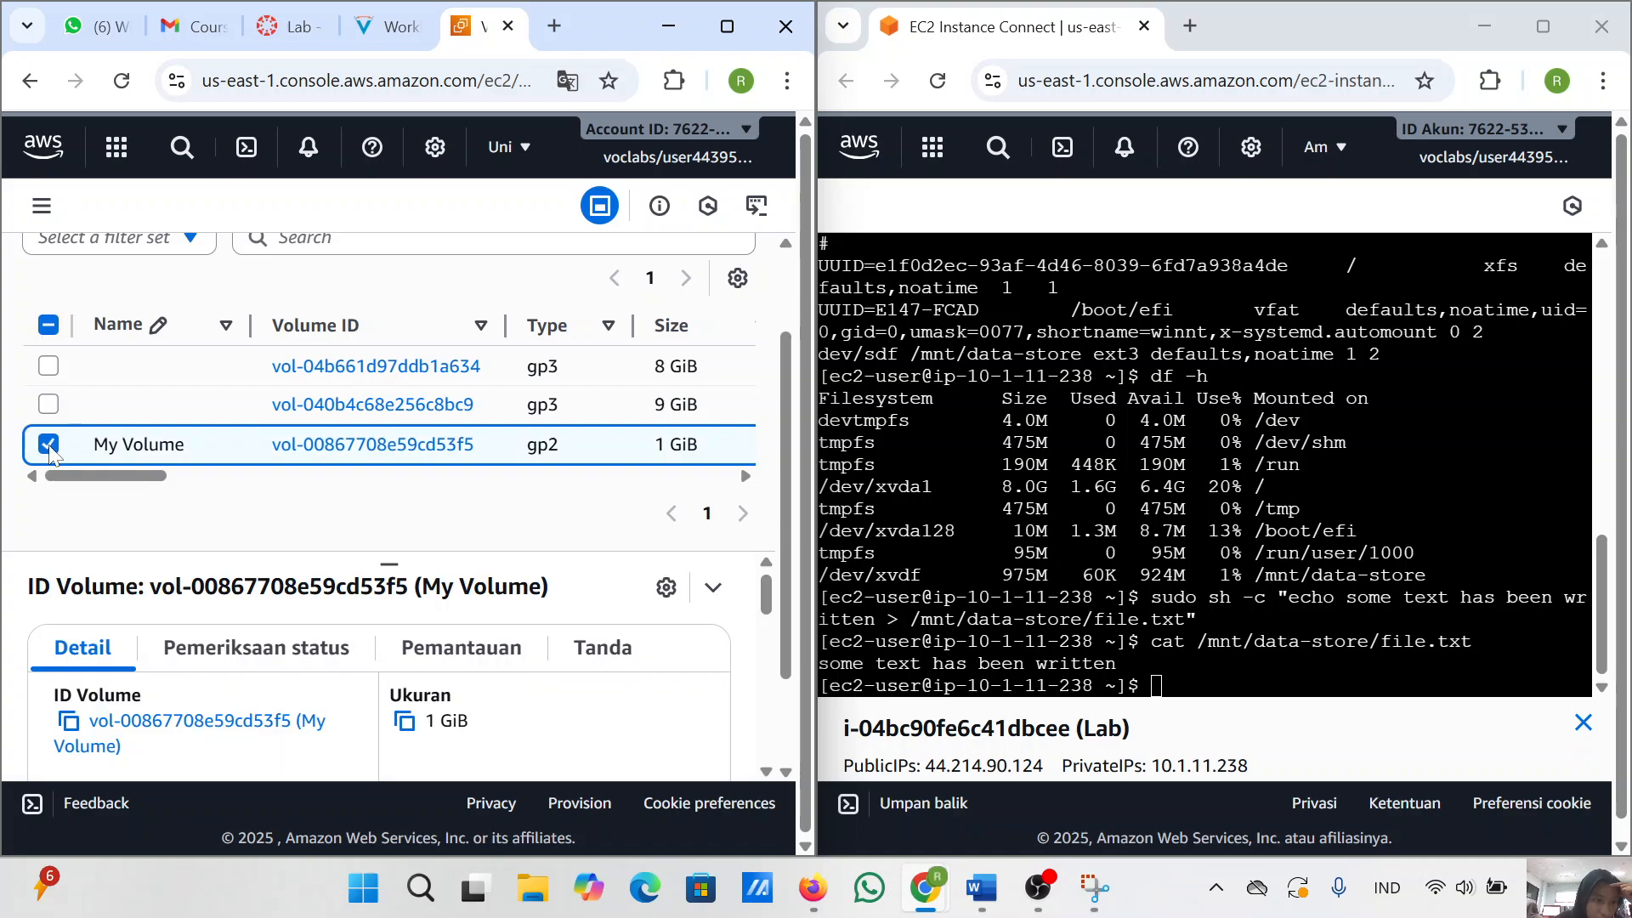
# - Check lab step 27, maximize the browser window, and show the actions available for My Volume in the EC2 console
pyautogui.click(386, 25)
pyautogui.scroll(-1, 365, 523)
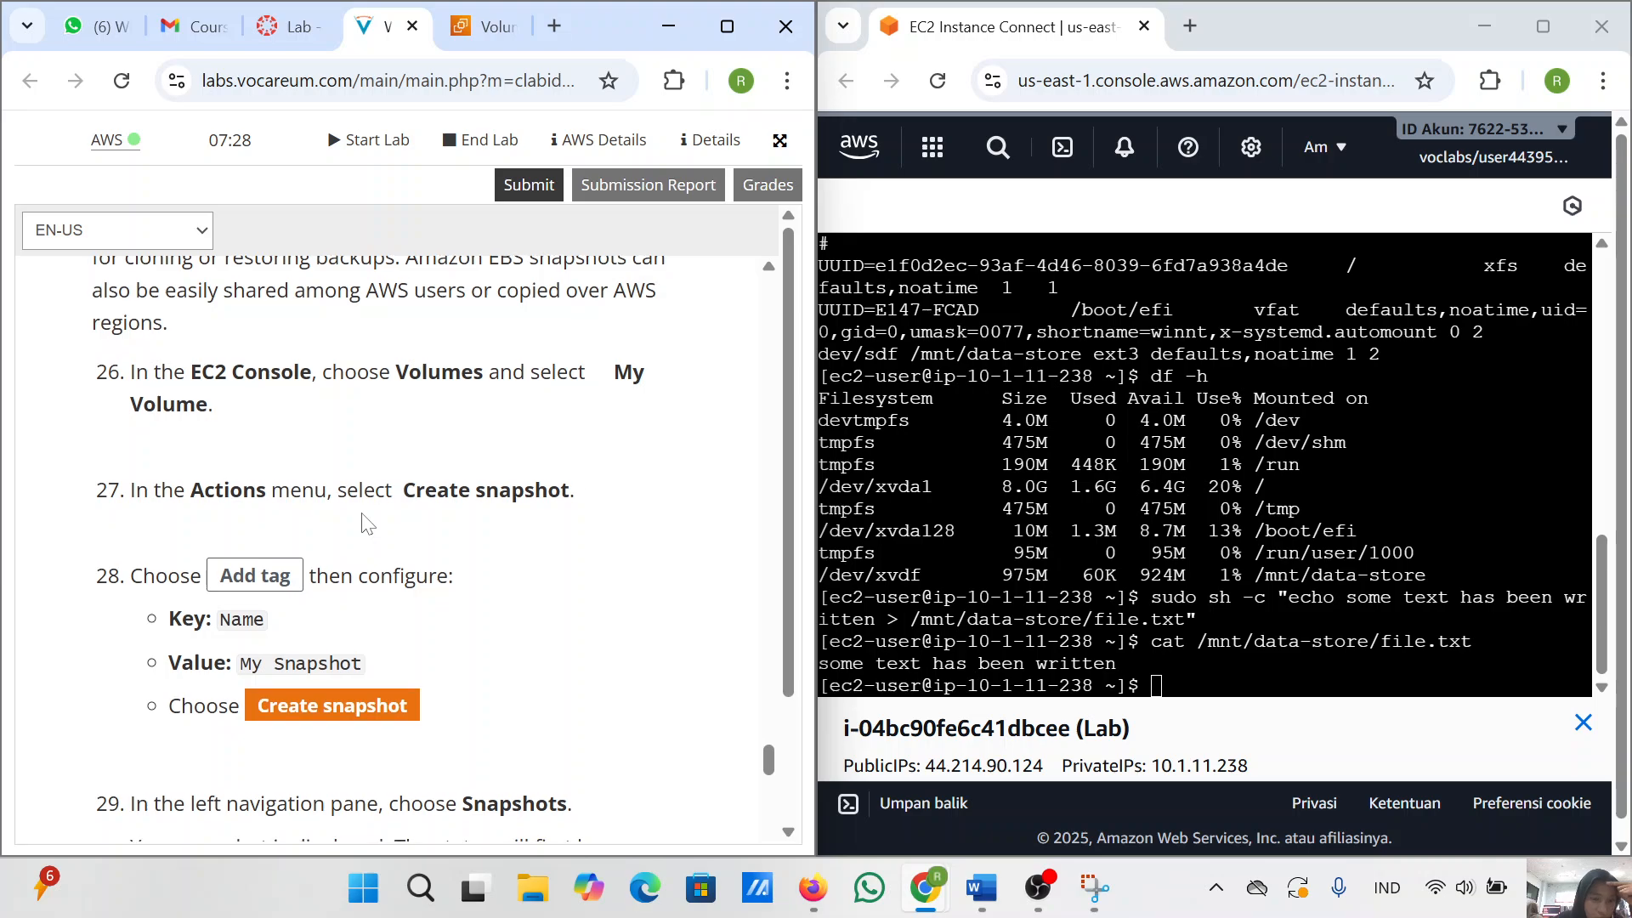
pyautogui.click(727, 26)
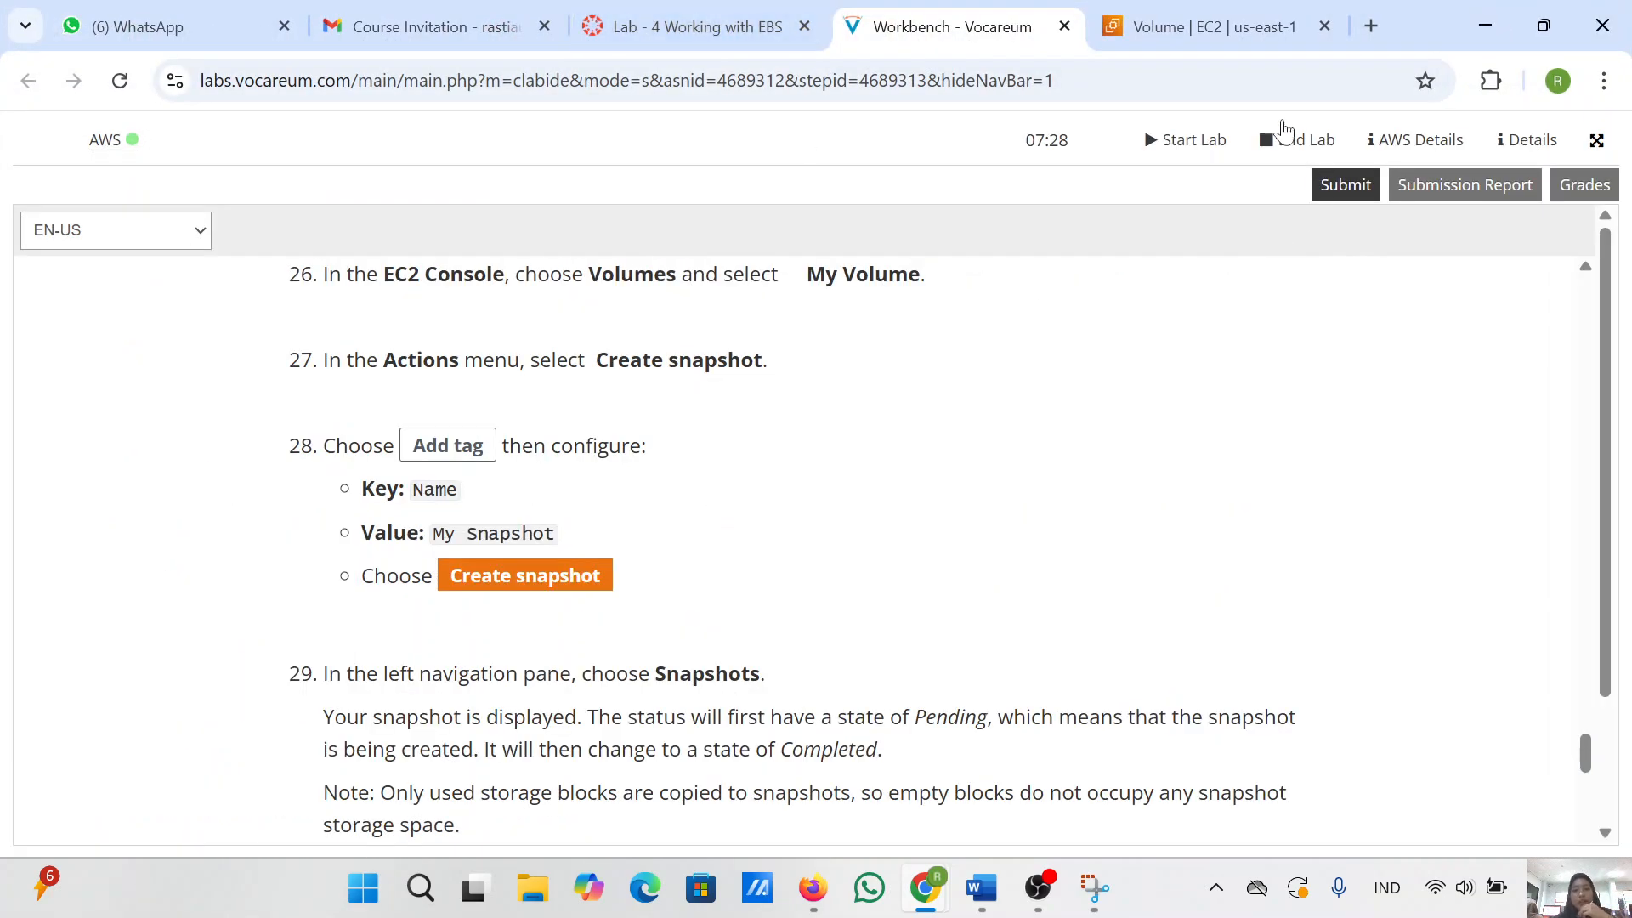
pyautogui.click(1160, 48)
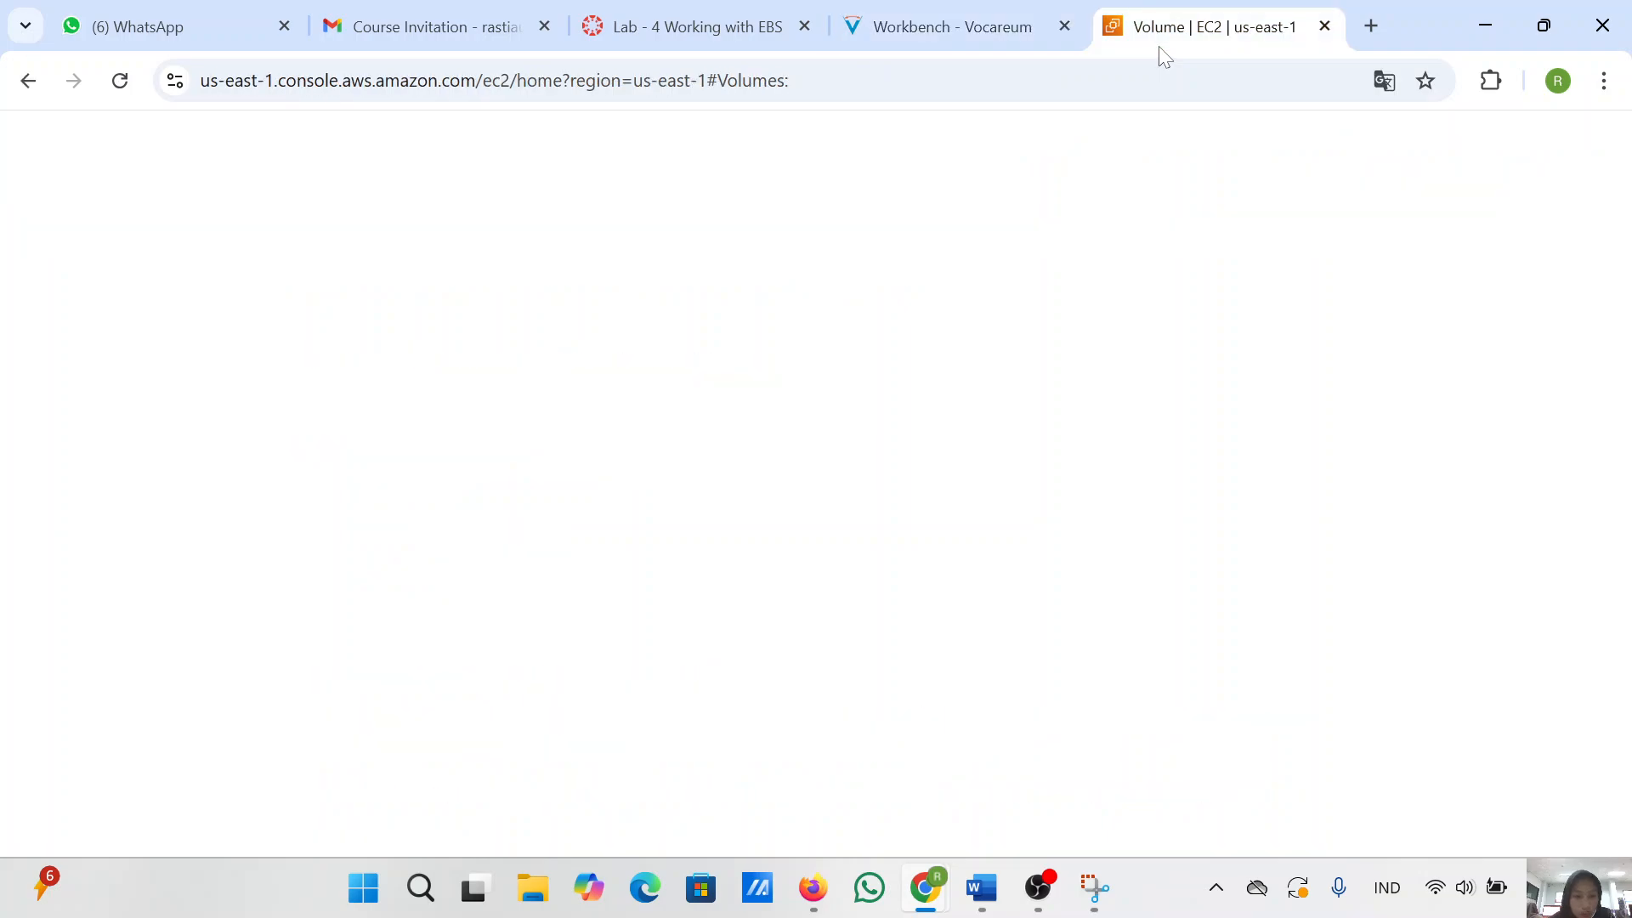
pyautogui.click(1357, 264)
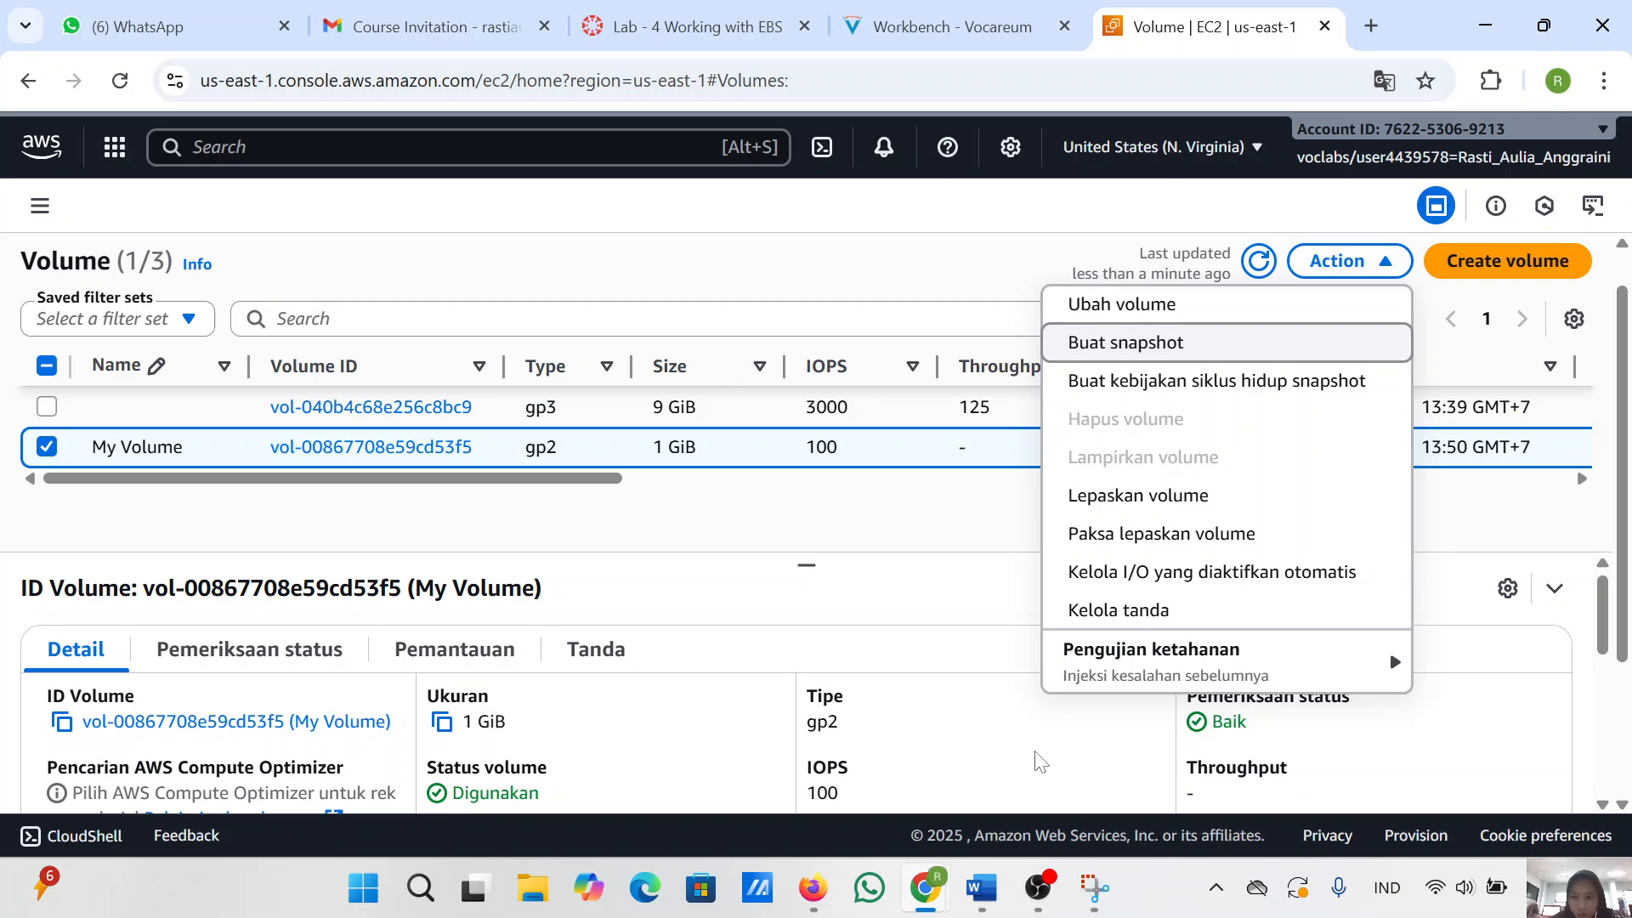
# - Capture the Volumes page with the Create snapshot action showing using Snipping Tool and paste the image into the Word document
pyautogui.click(1088, 899)
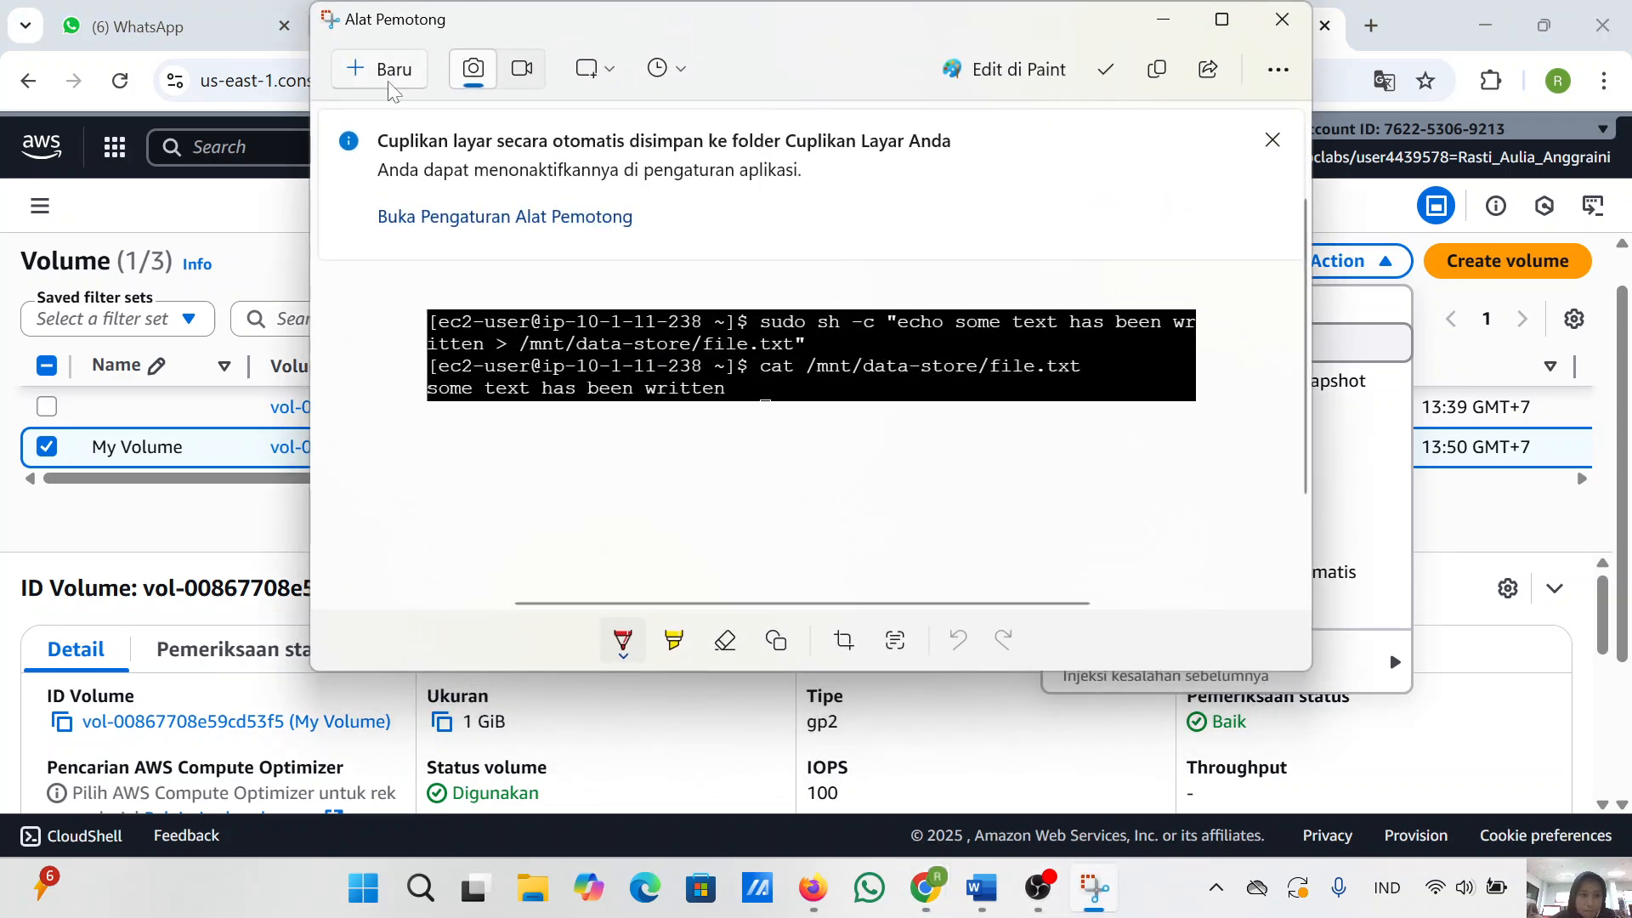
pyautogui.click(389, 73)
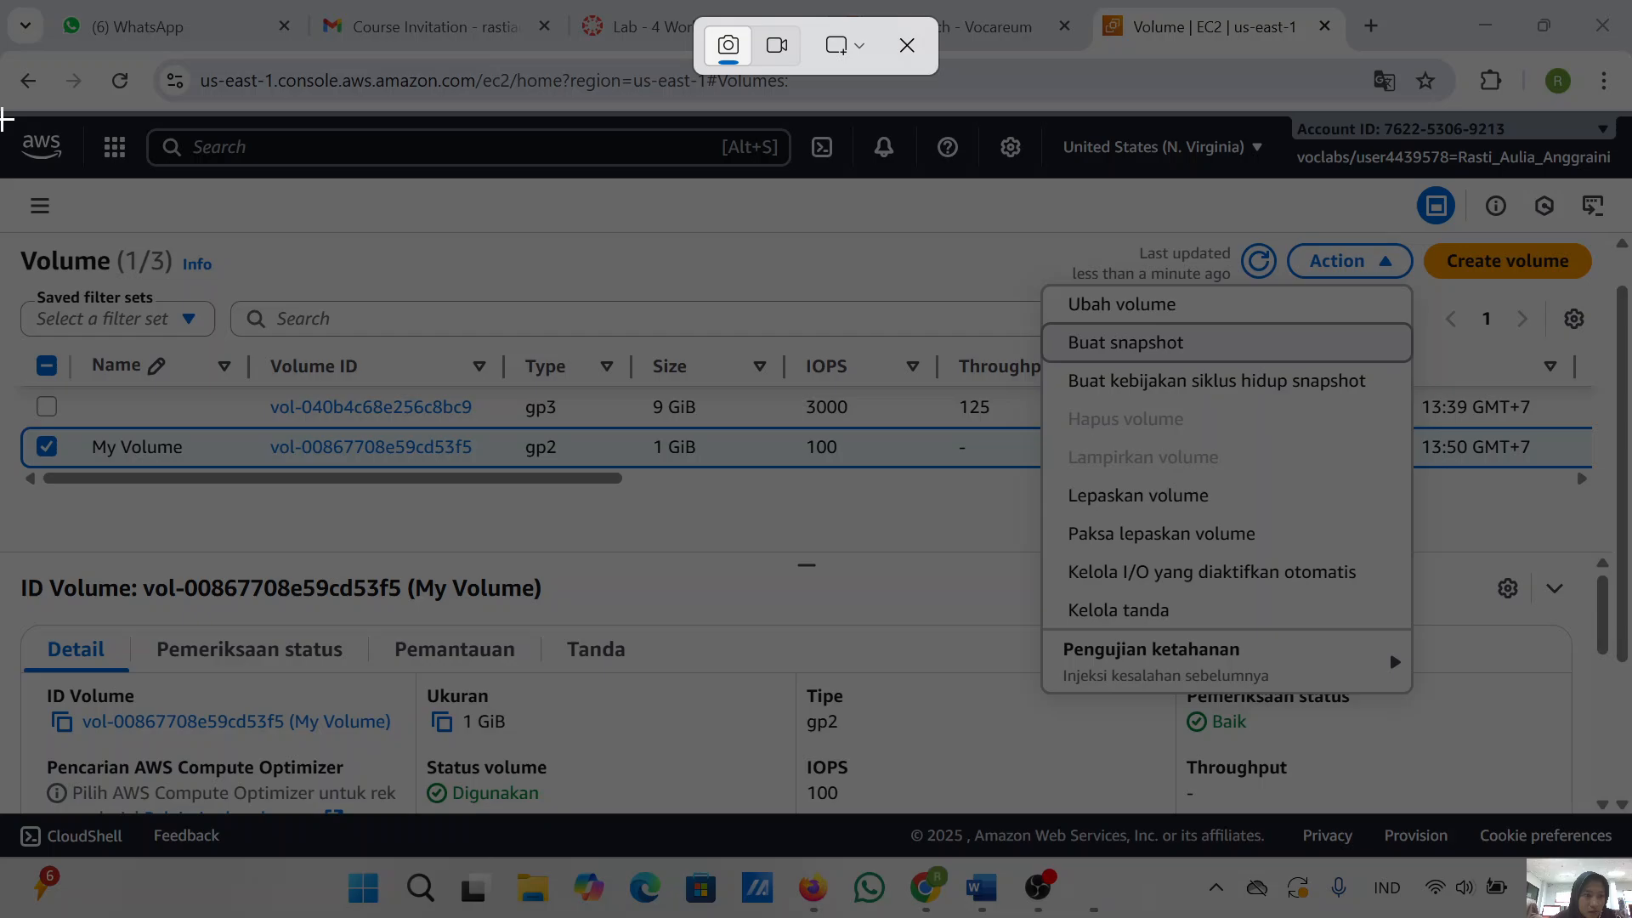
pyautogui.moveTo(3, 115); pyautogui.dragTo(1620, 854)
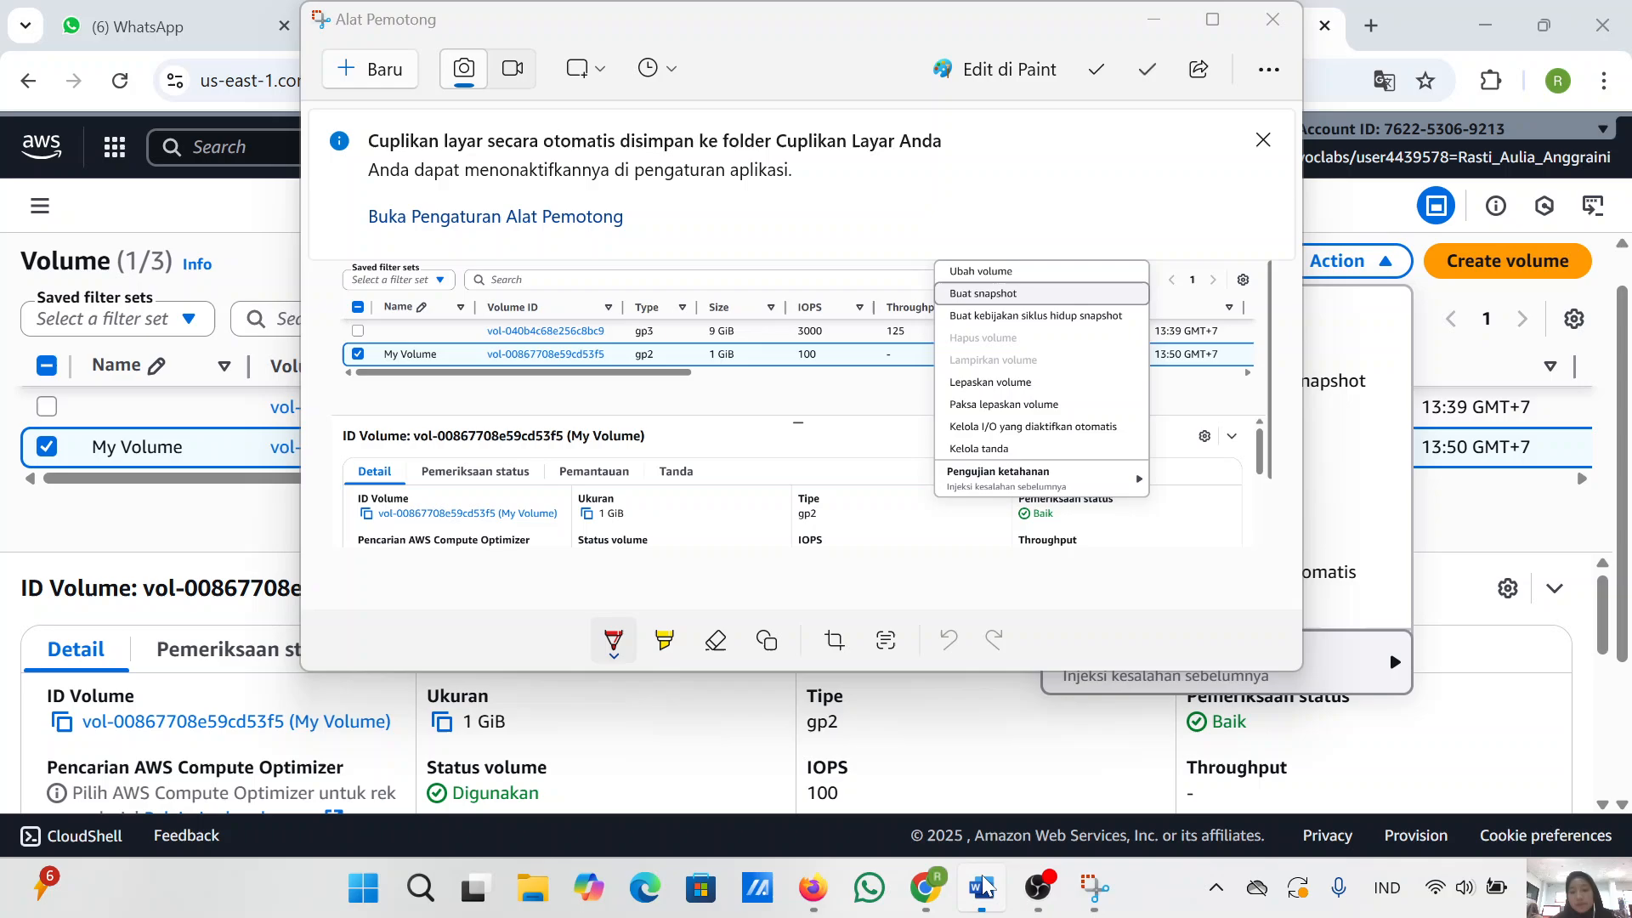
pyautogui.click(988, 889)
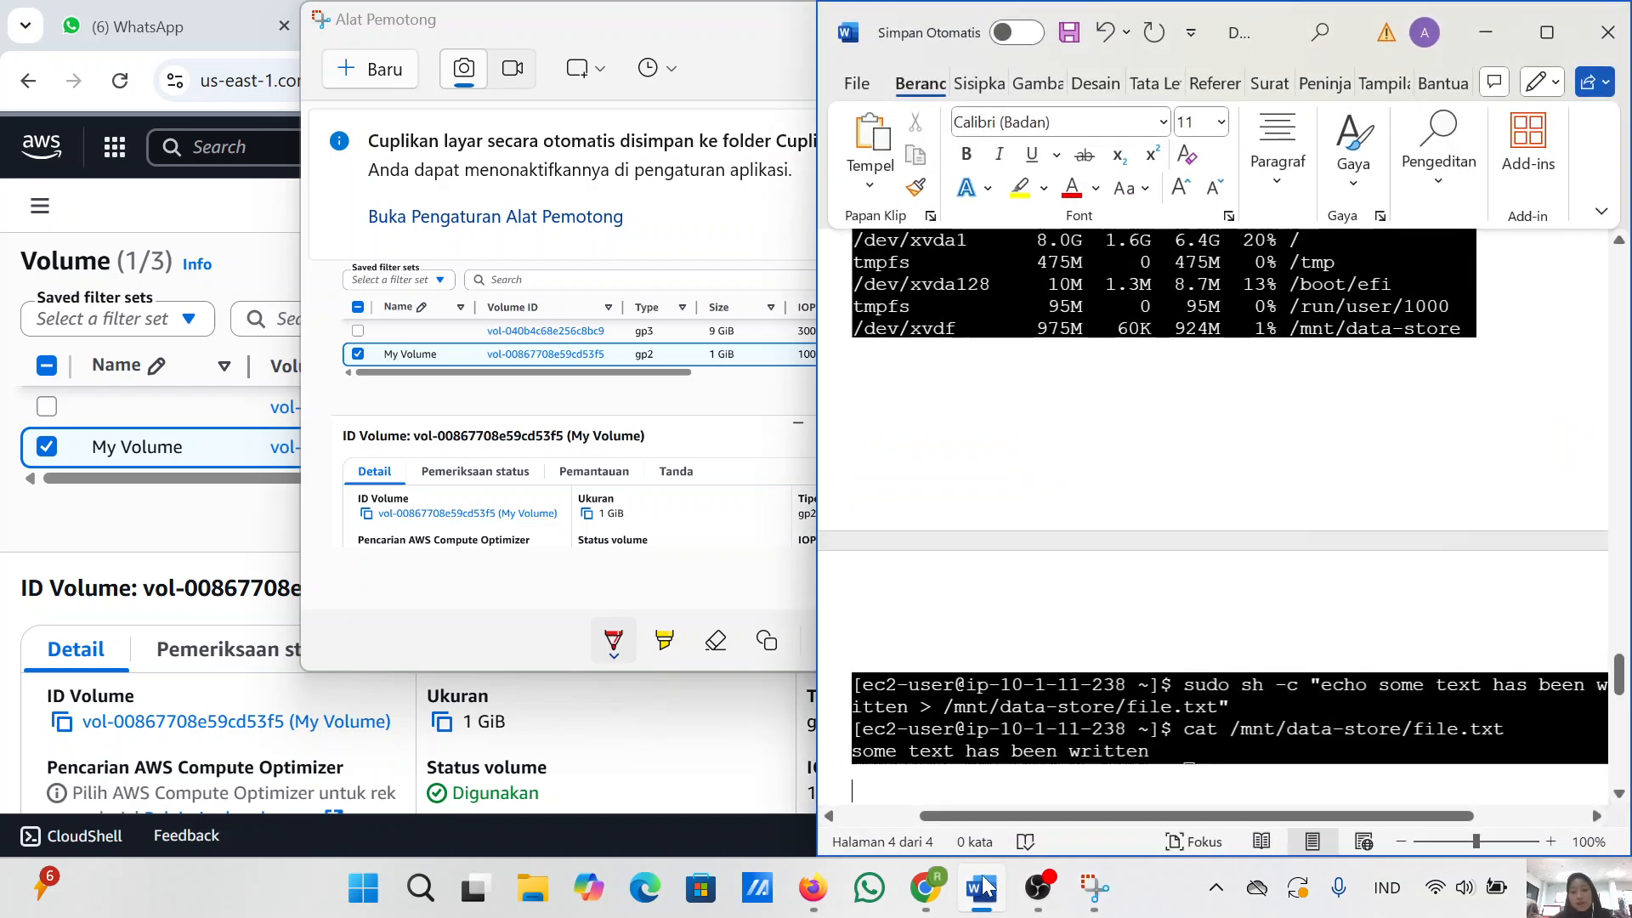
pyautogui.hotkey('ctrl', 'v')
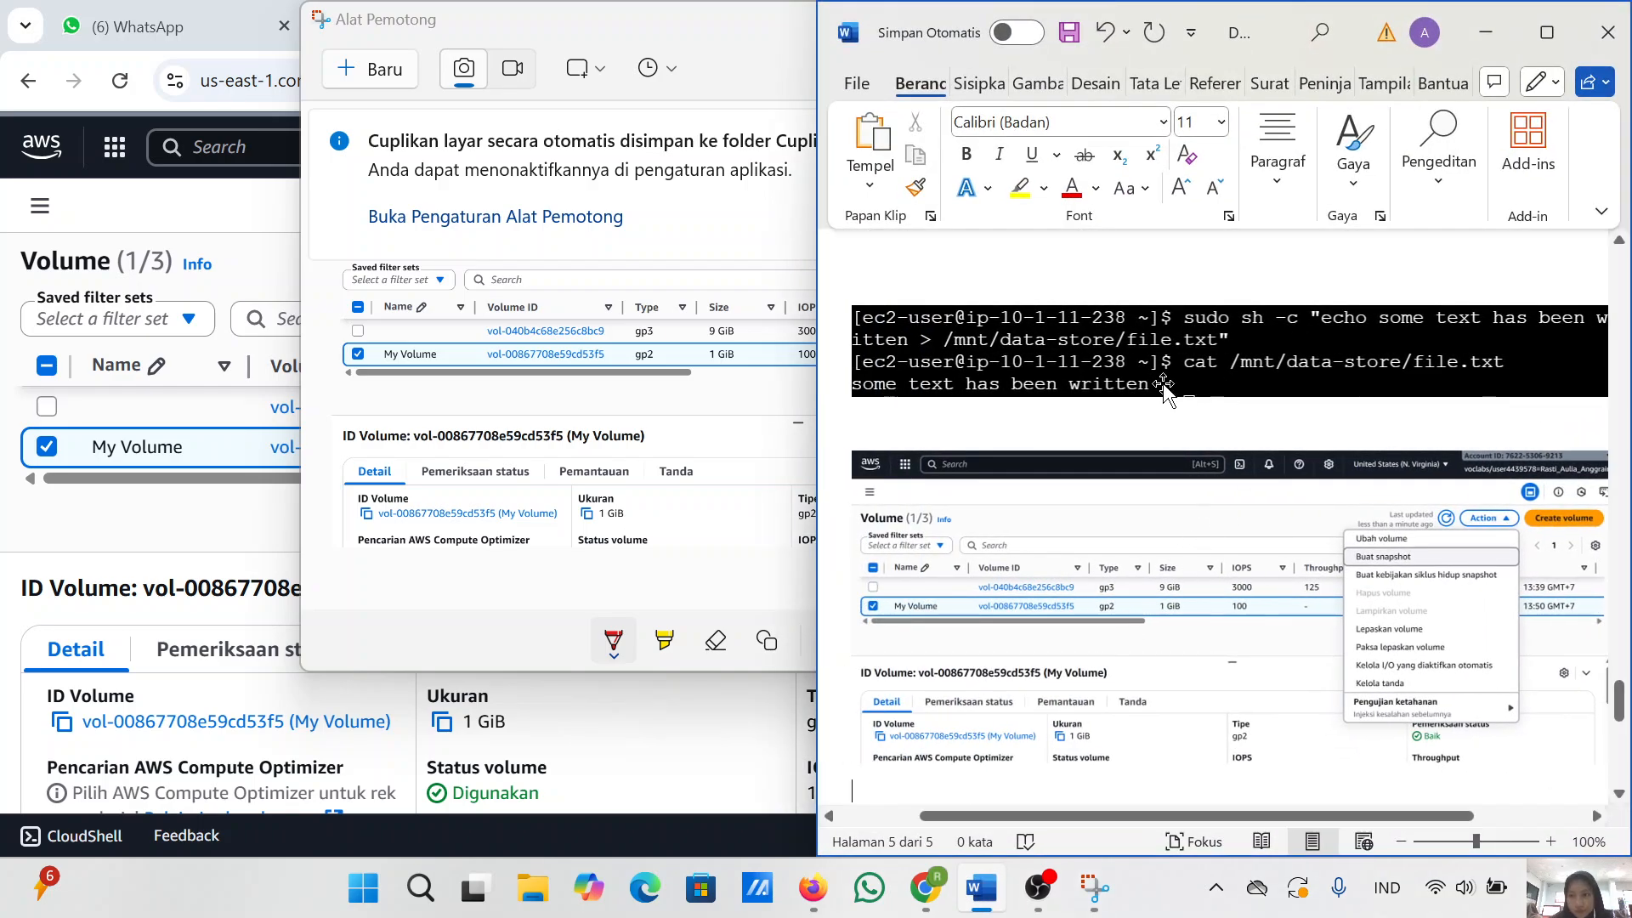
pyautogui.click(1486, 33)
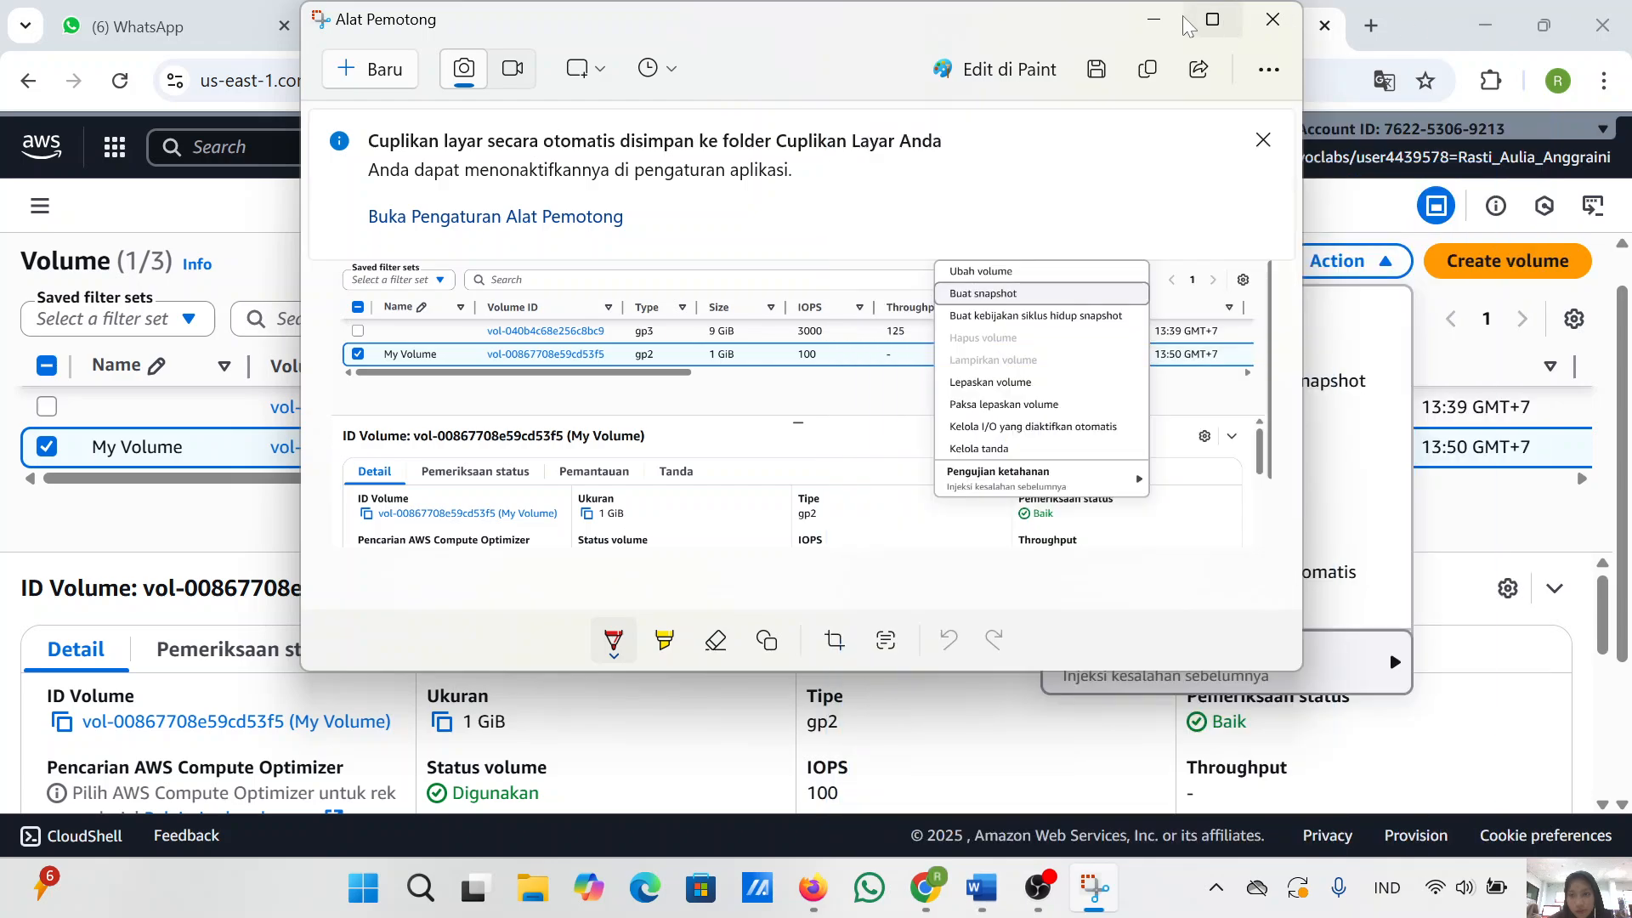
pyautogui.click(1154, 18)
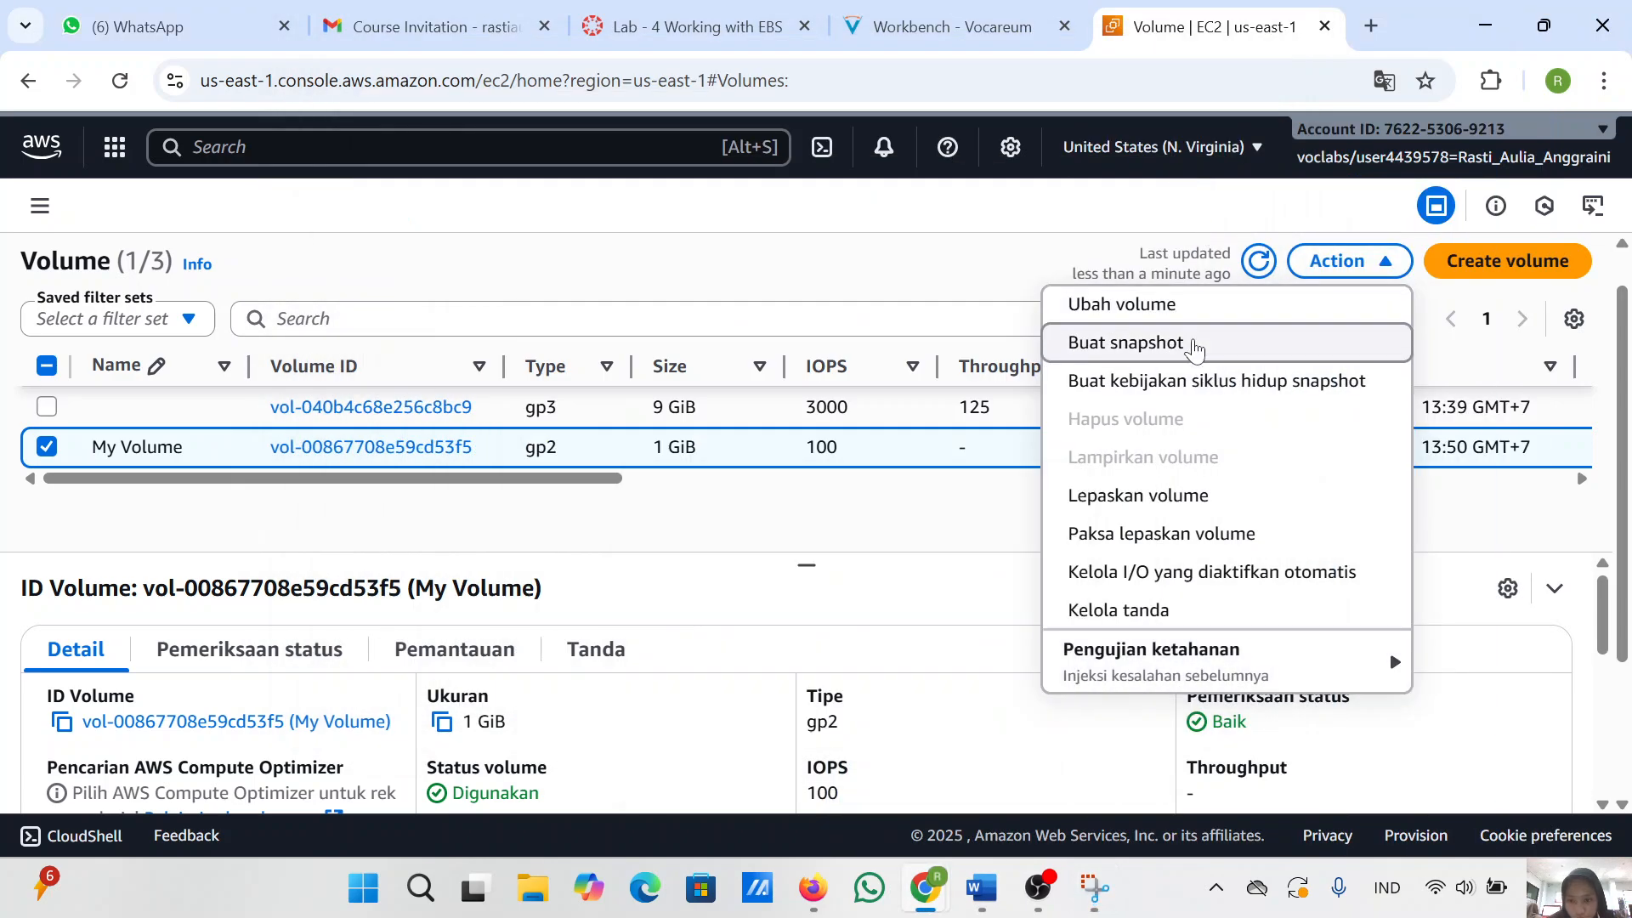
# - Open the snapshot creation form for My Volume and check the tag settings required in lab step 28
pyautogui.click(1195, 343)
pyautogui.click(959, 10)
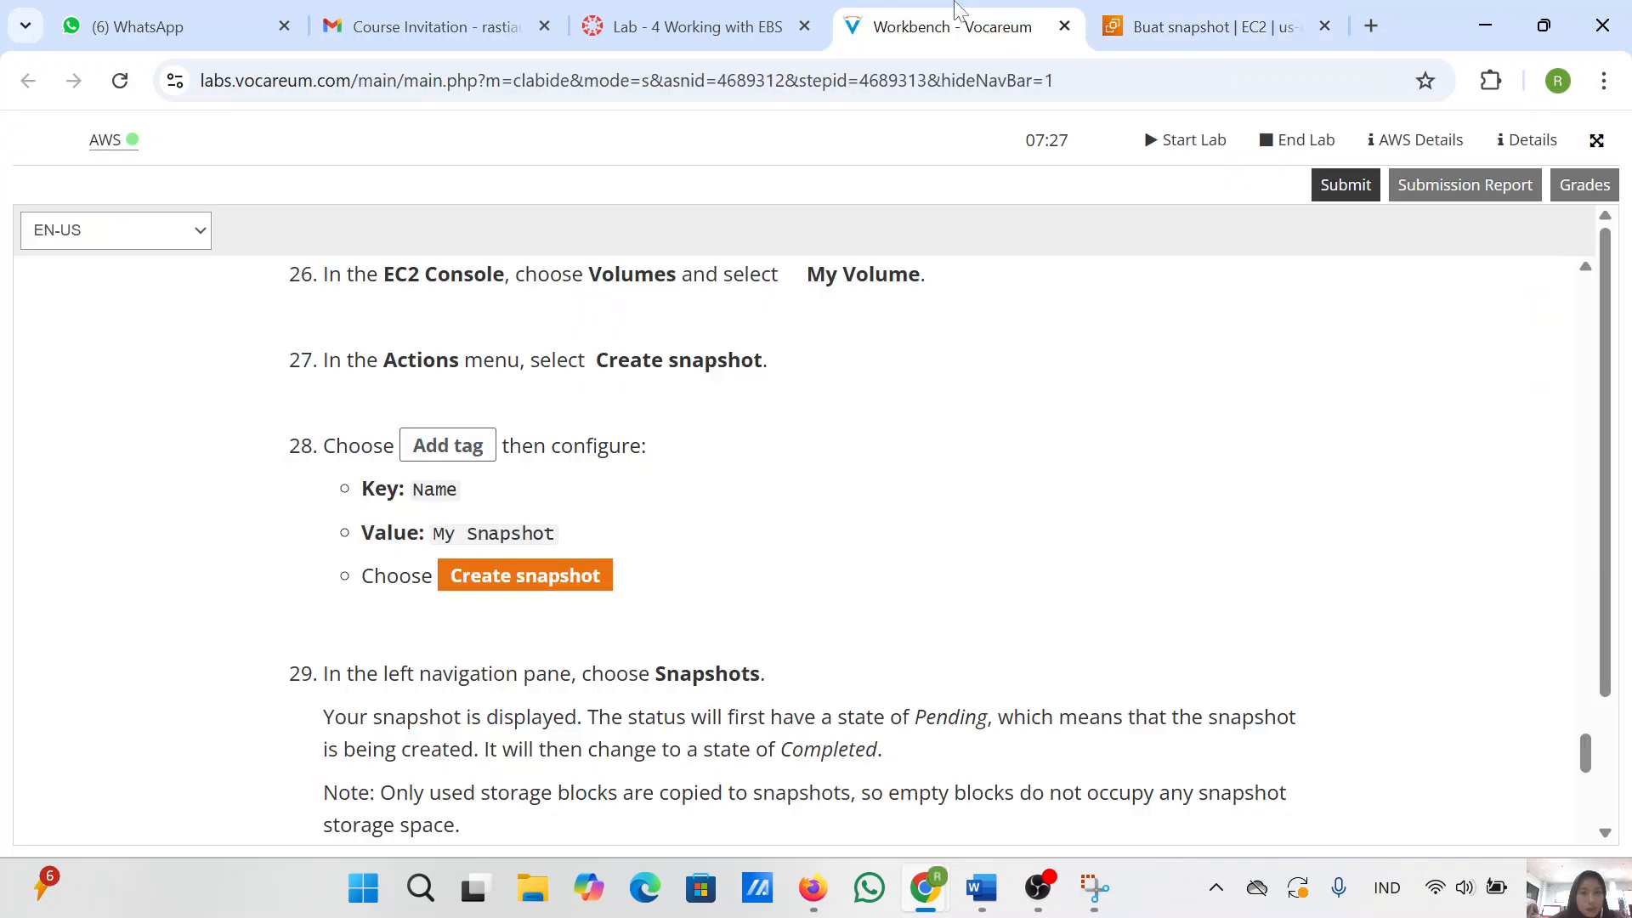
pyautogui.scroll(-1, 674, 480)
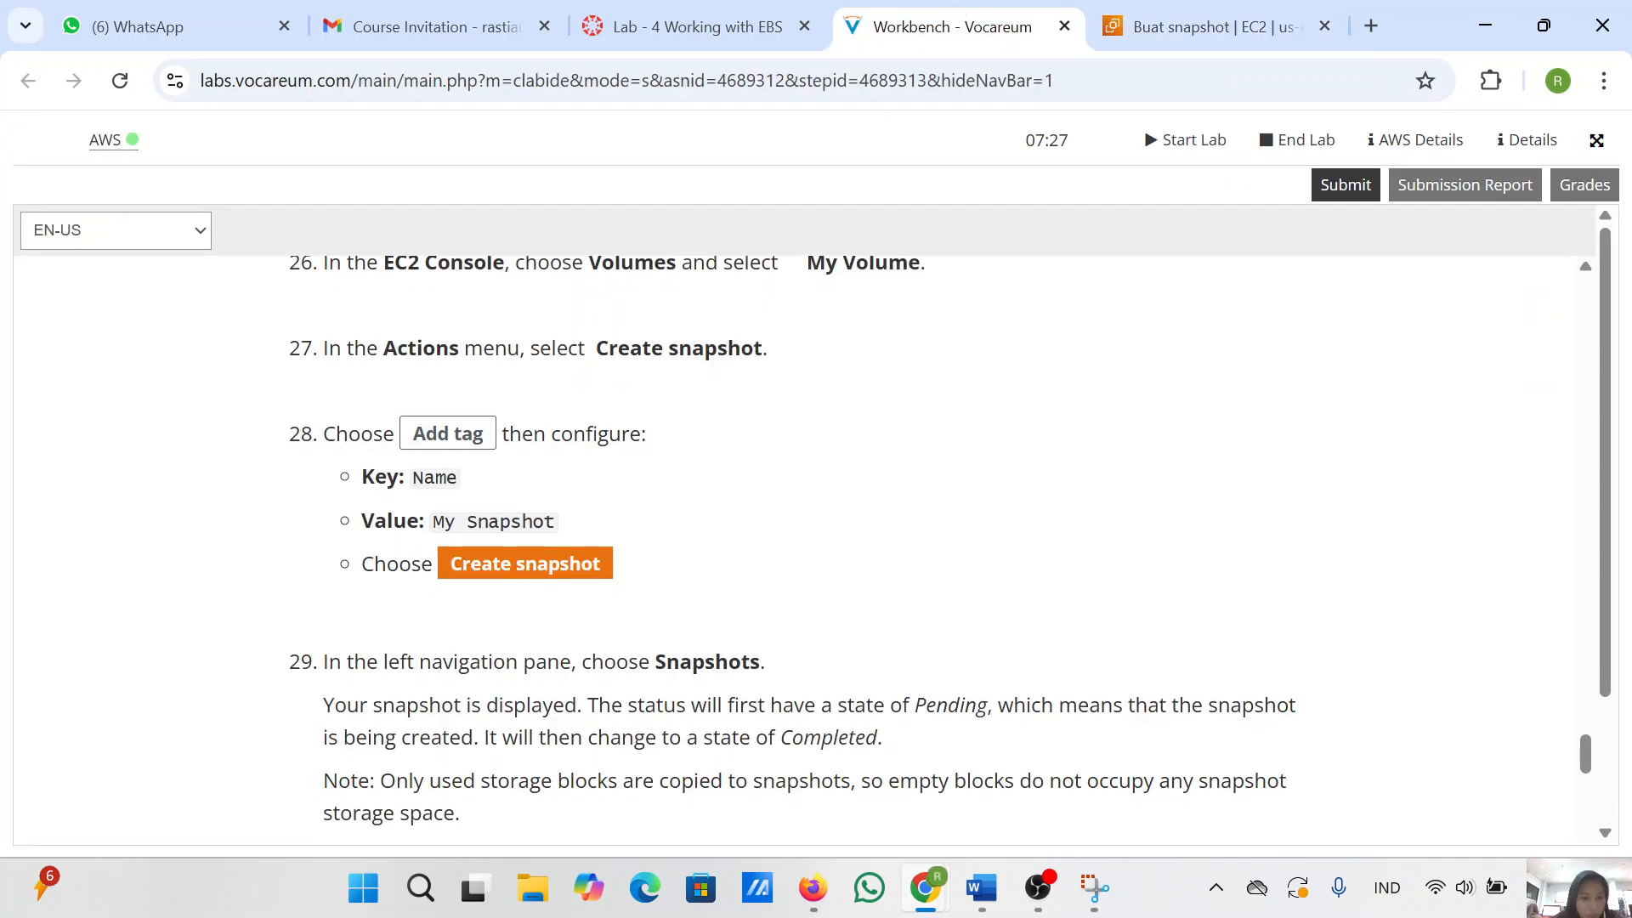
pyautogui.click(1145, 28)
# - Examine the source volume, snapshot details and tag sections of the snapshot creation form
pyautogui.scroll(-5, 279, 574)
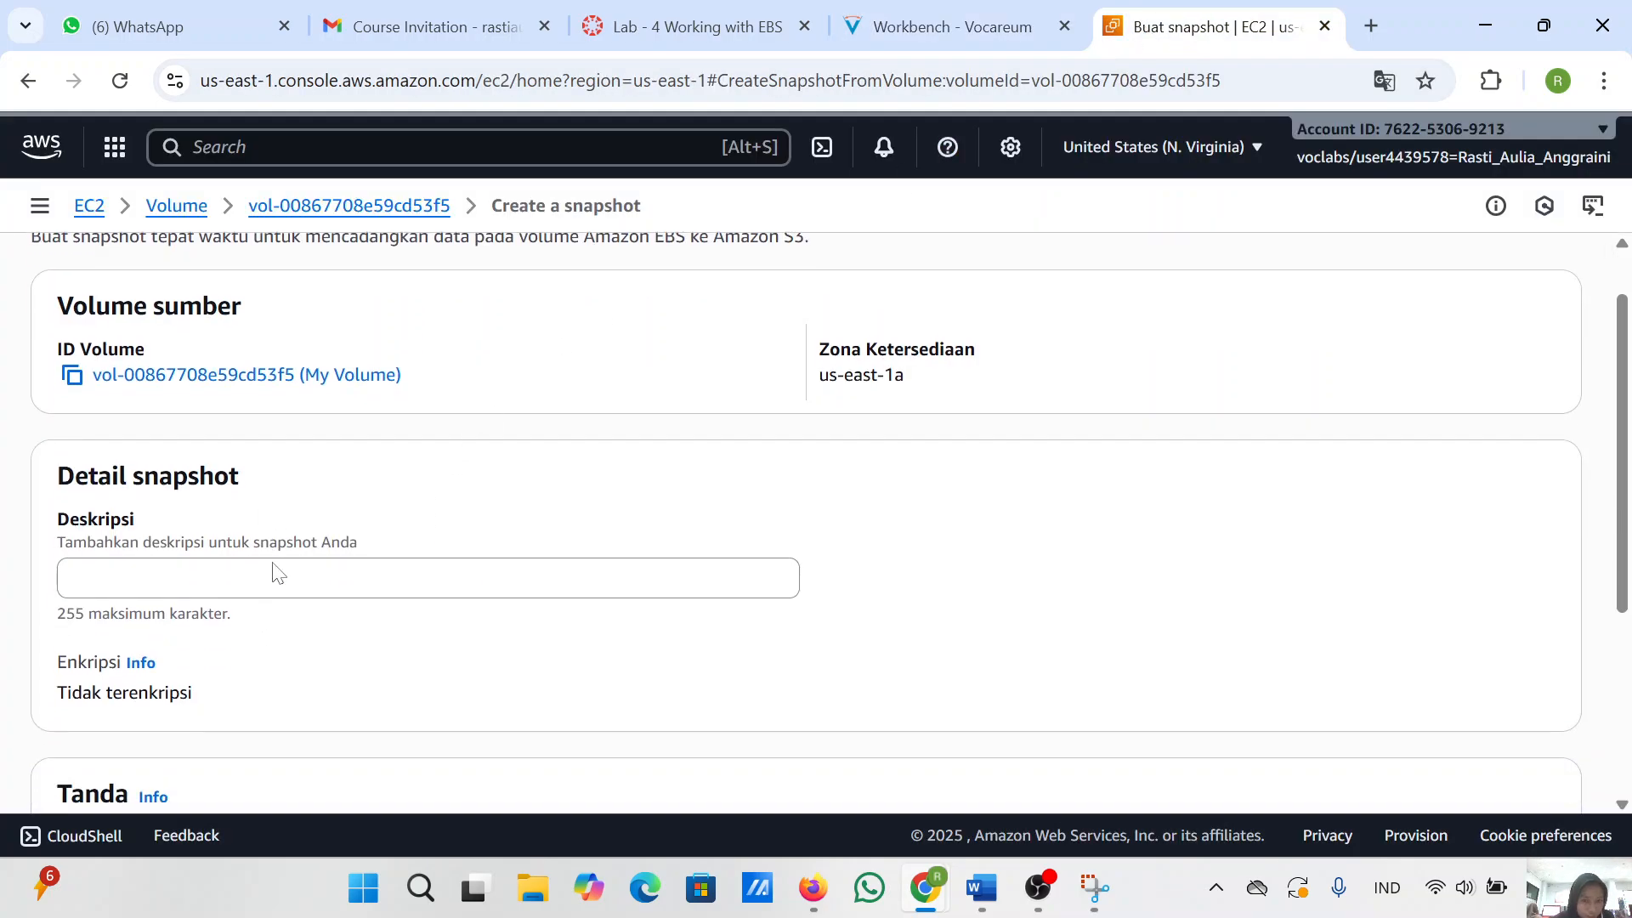
pyautogui.scroll(5, 279, 574)
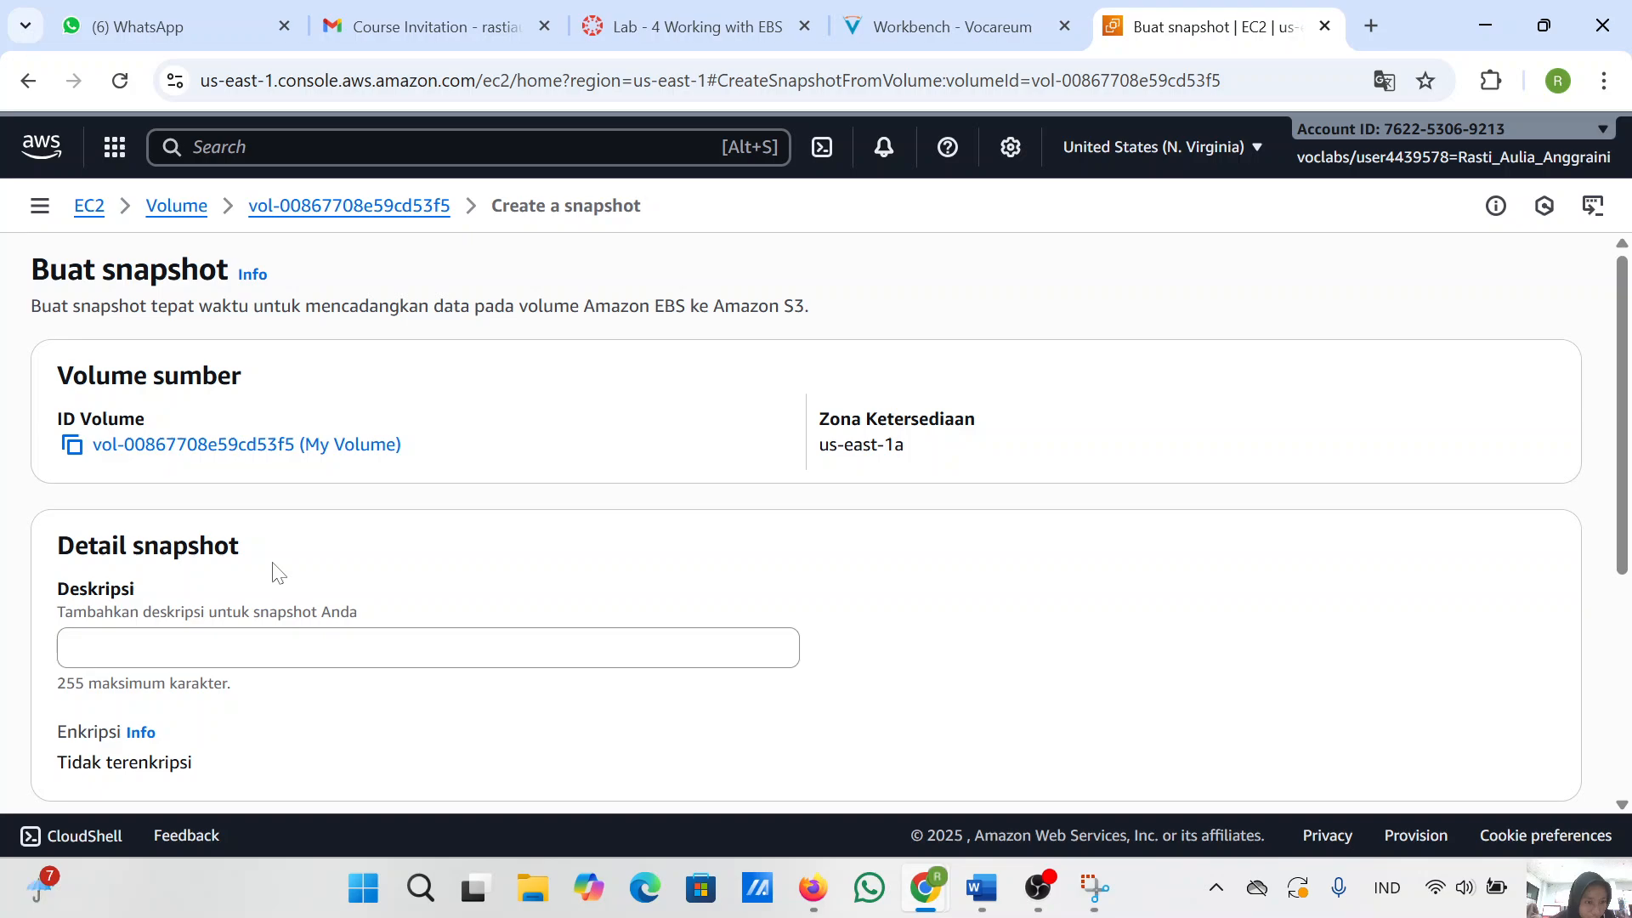
pyautogui.scroll(-3, 279, 573)
pyautogui.scroll(3, 279, 573)
pyautogui.scroll(-2, 603, 521)
pyautogui.scroll(2, 603, 521)
pyautogui.scroll(-5, 425, 504)
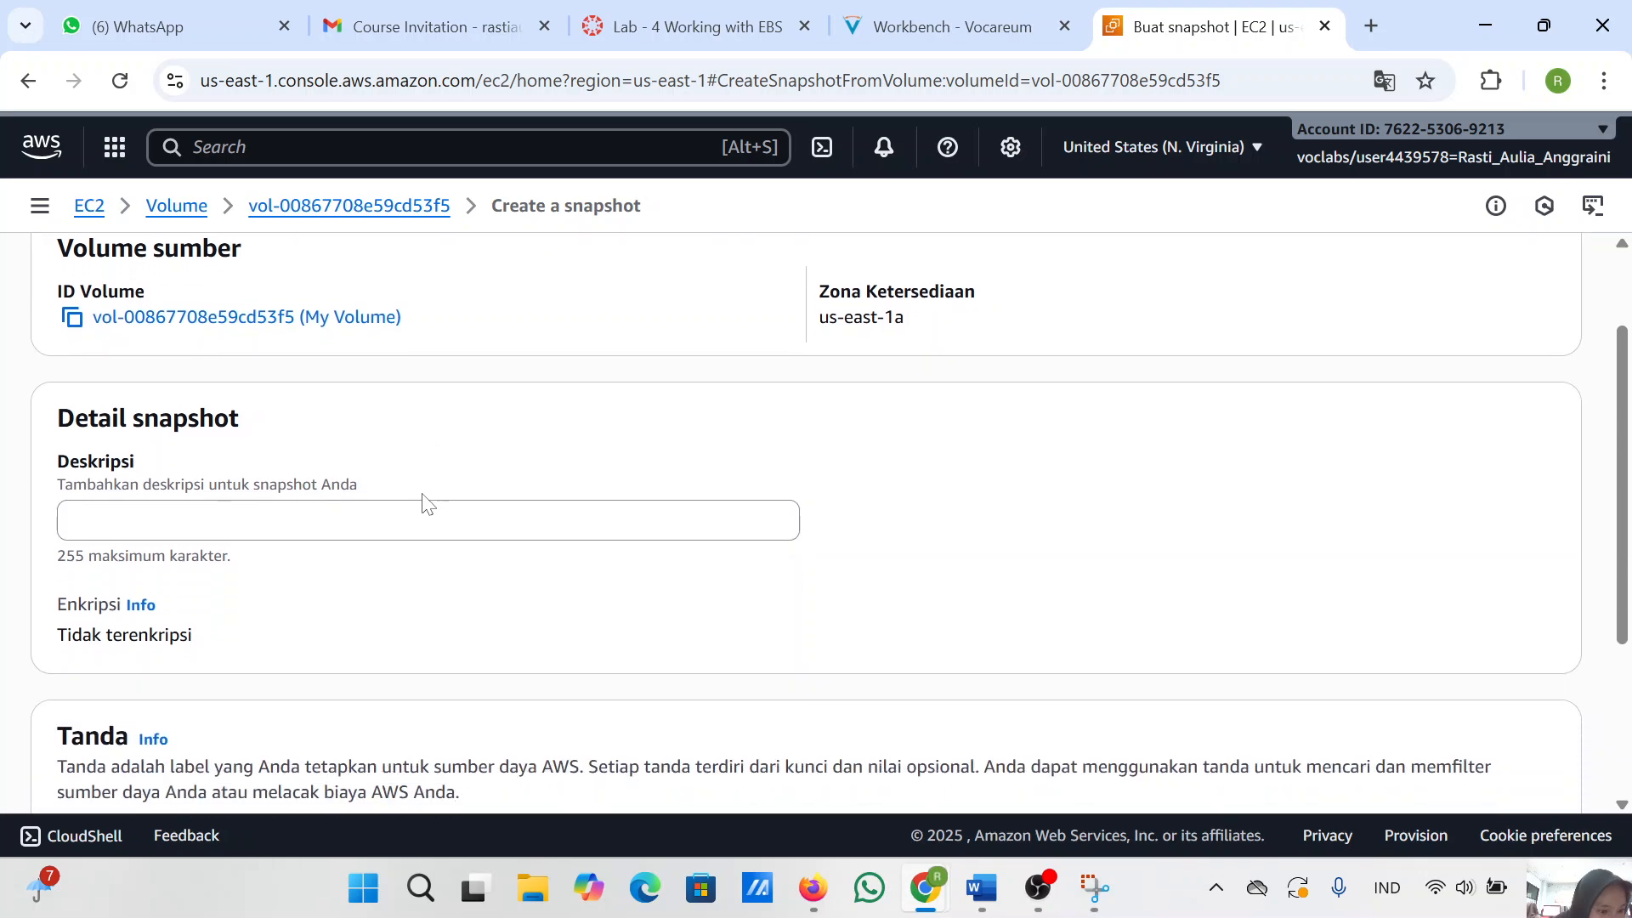
pyautogui.scroll(5, 846, 551)
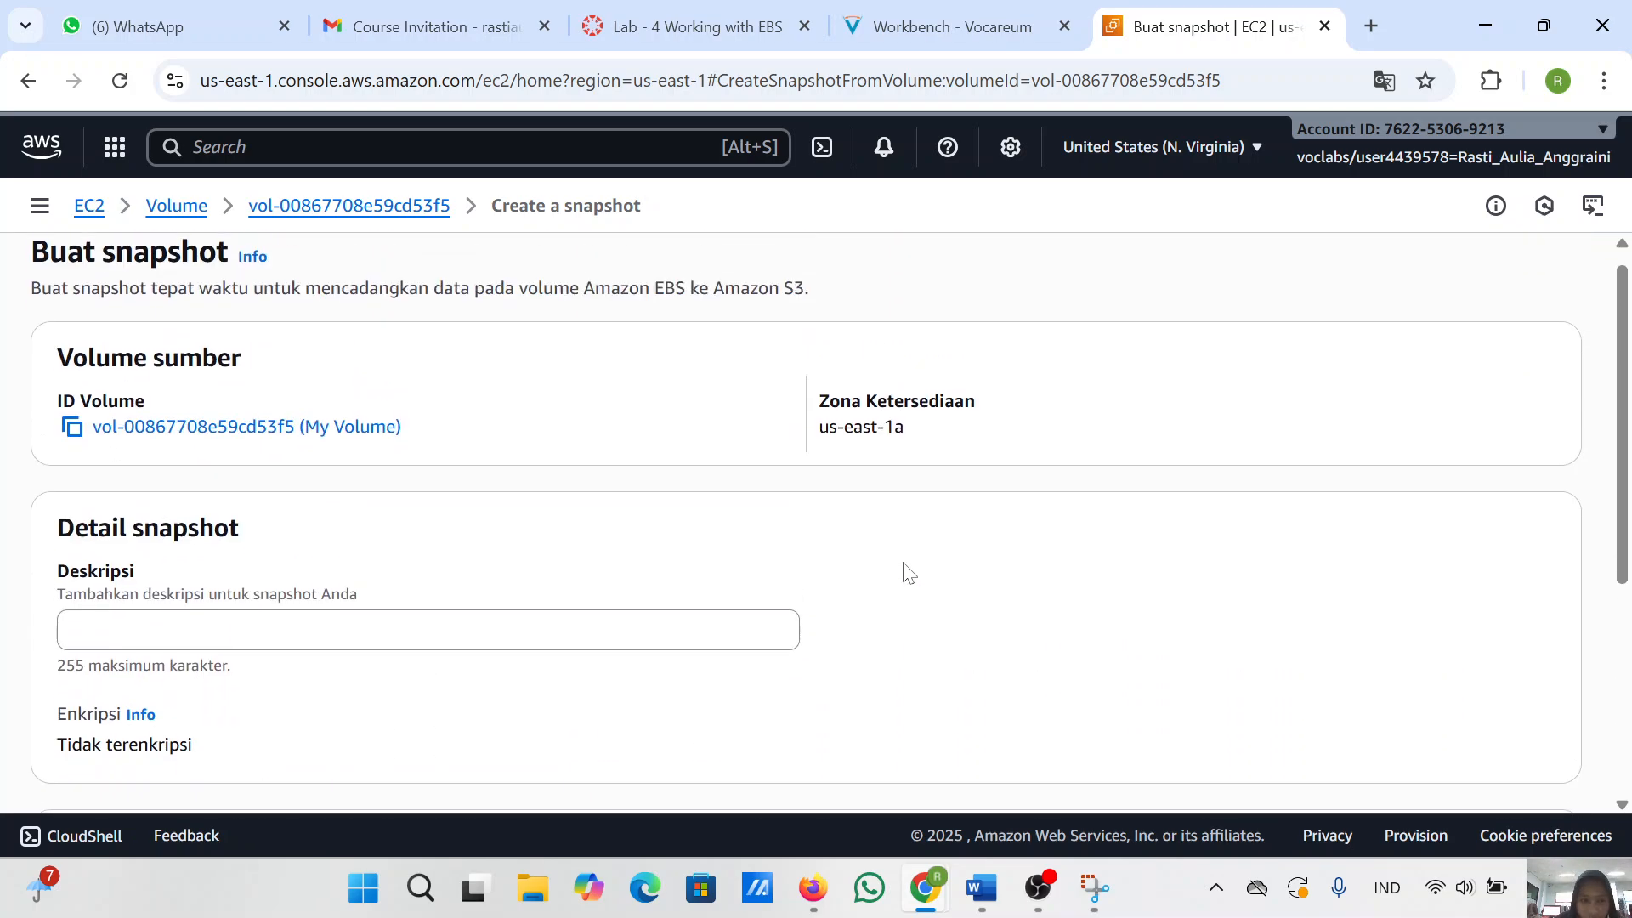
# - Add a tag to the new snapshot with key Name and value My Snapshot, as lab step 28 requires
pyautogui.scroll(-5, 816, 510)
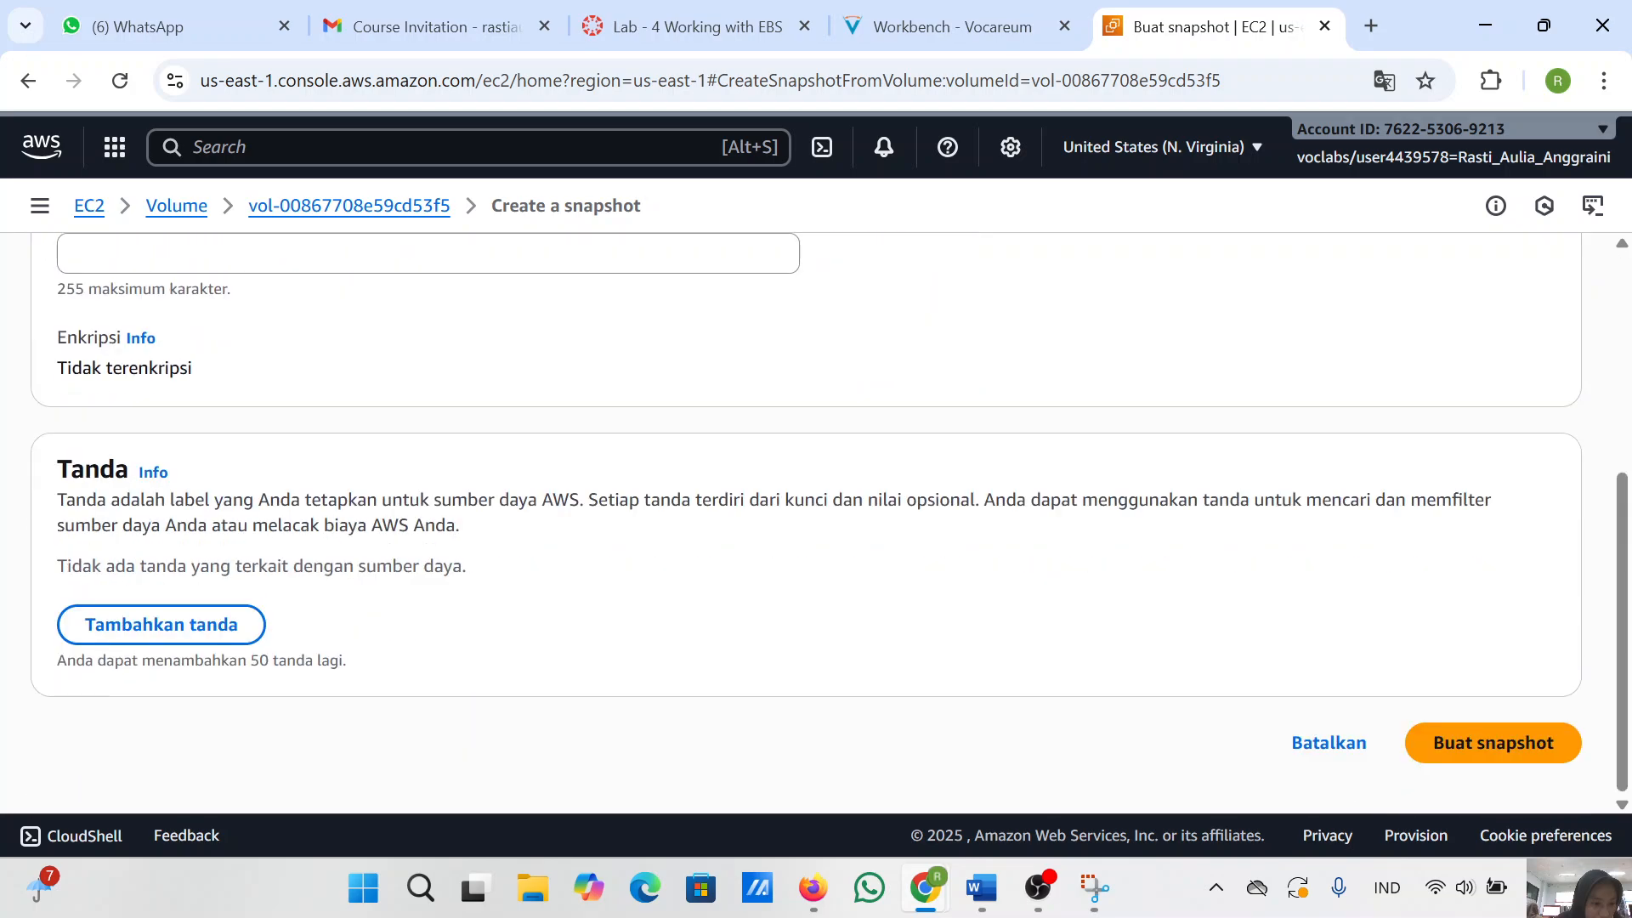
pyautogui.click(213, 625)
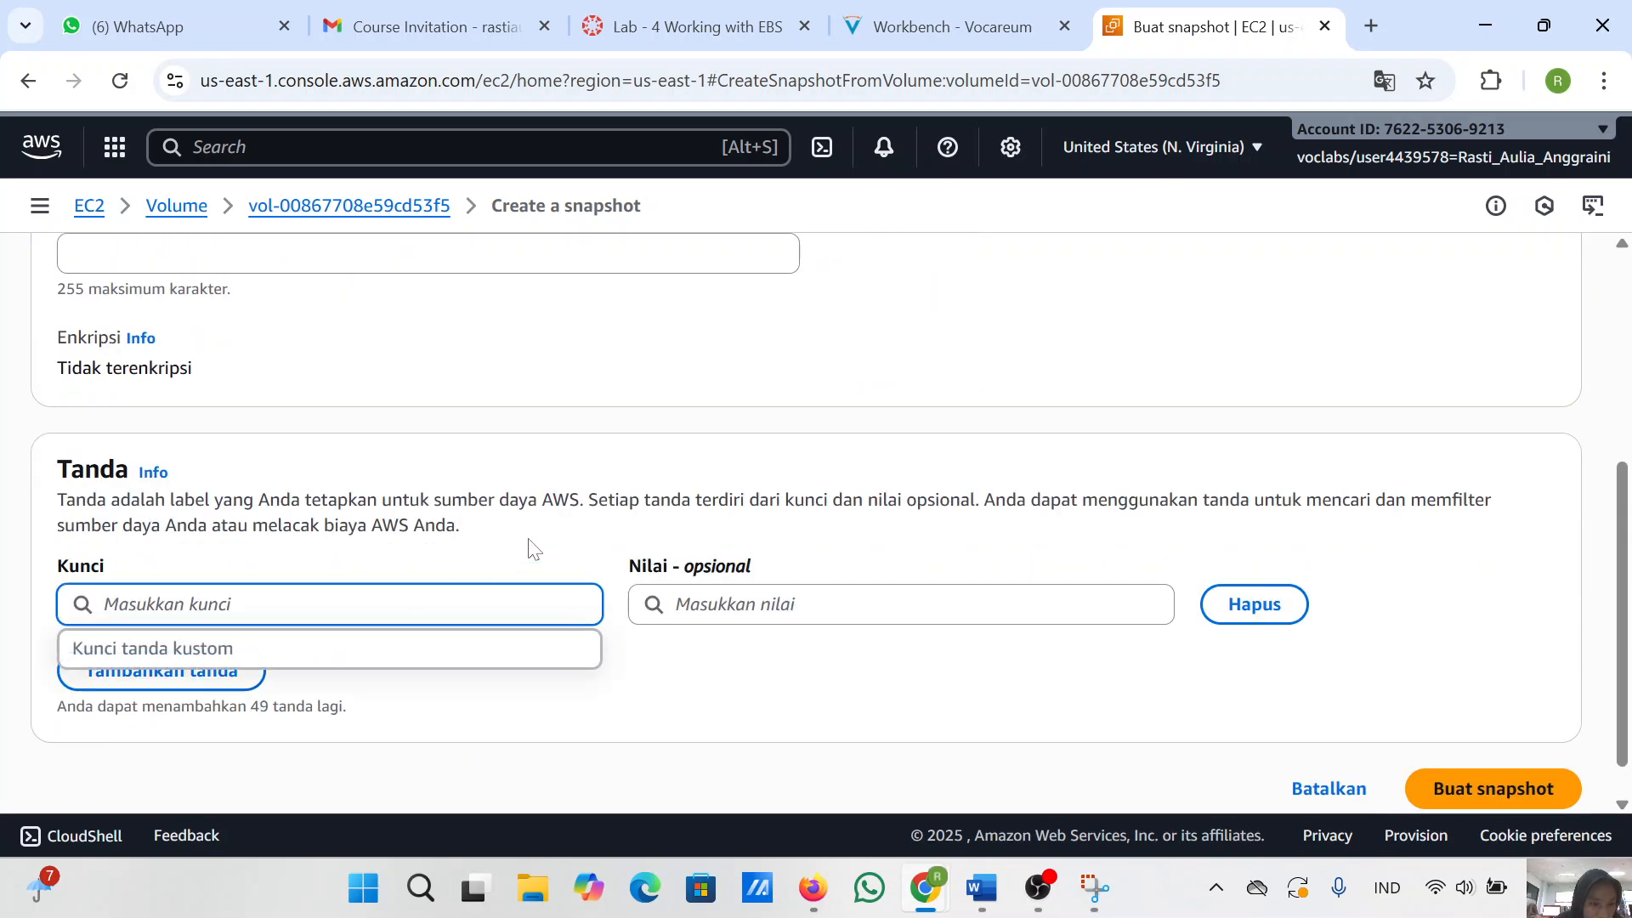
pyautogui.click(959, 26)
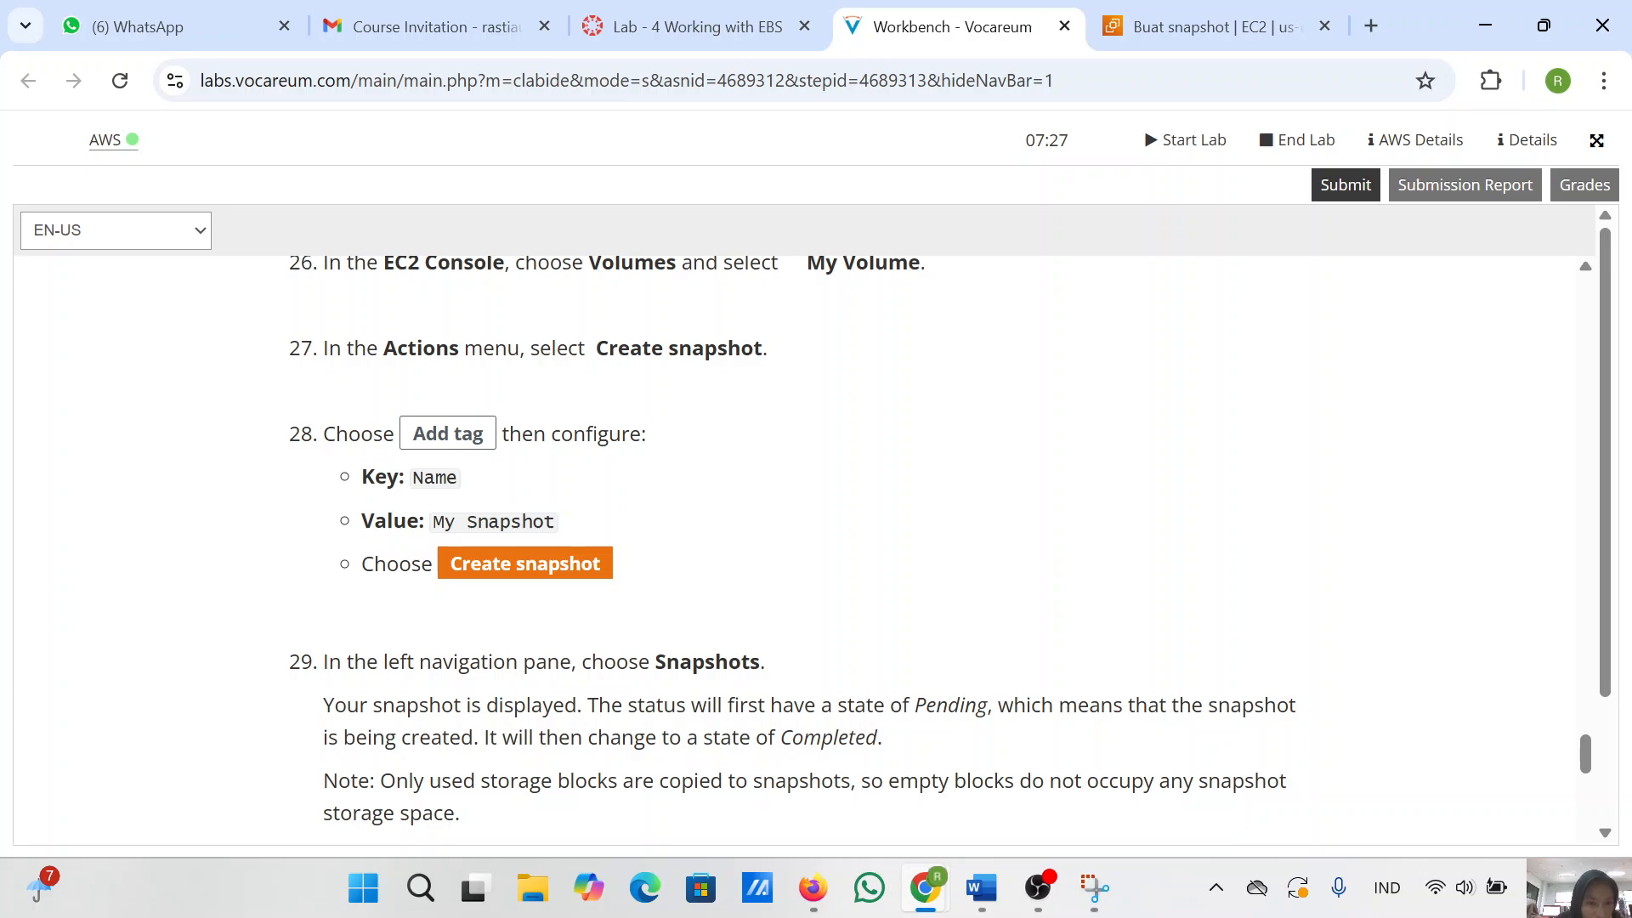
pyautogui.click(1262, 22)
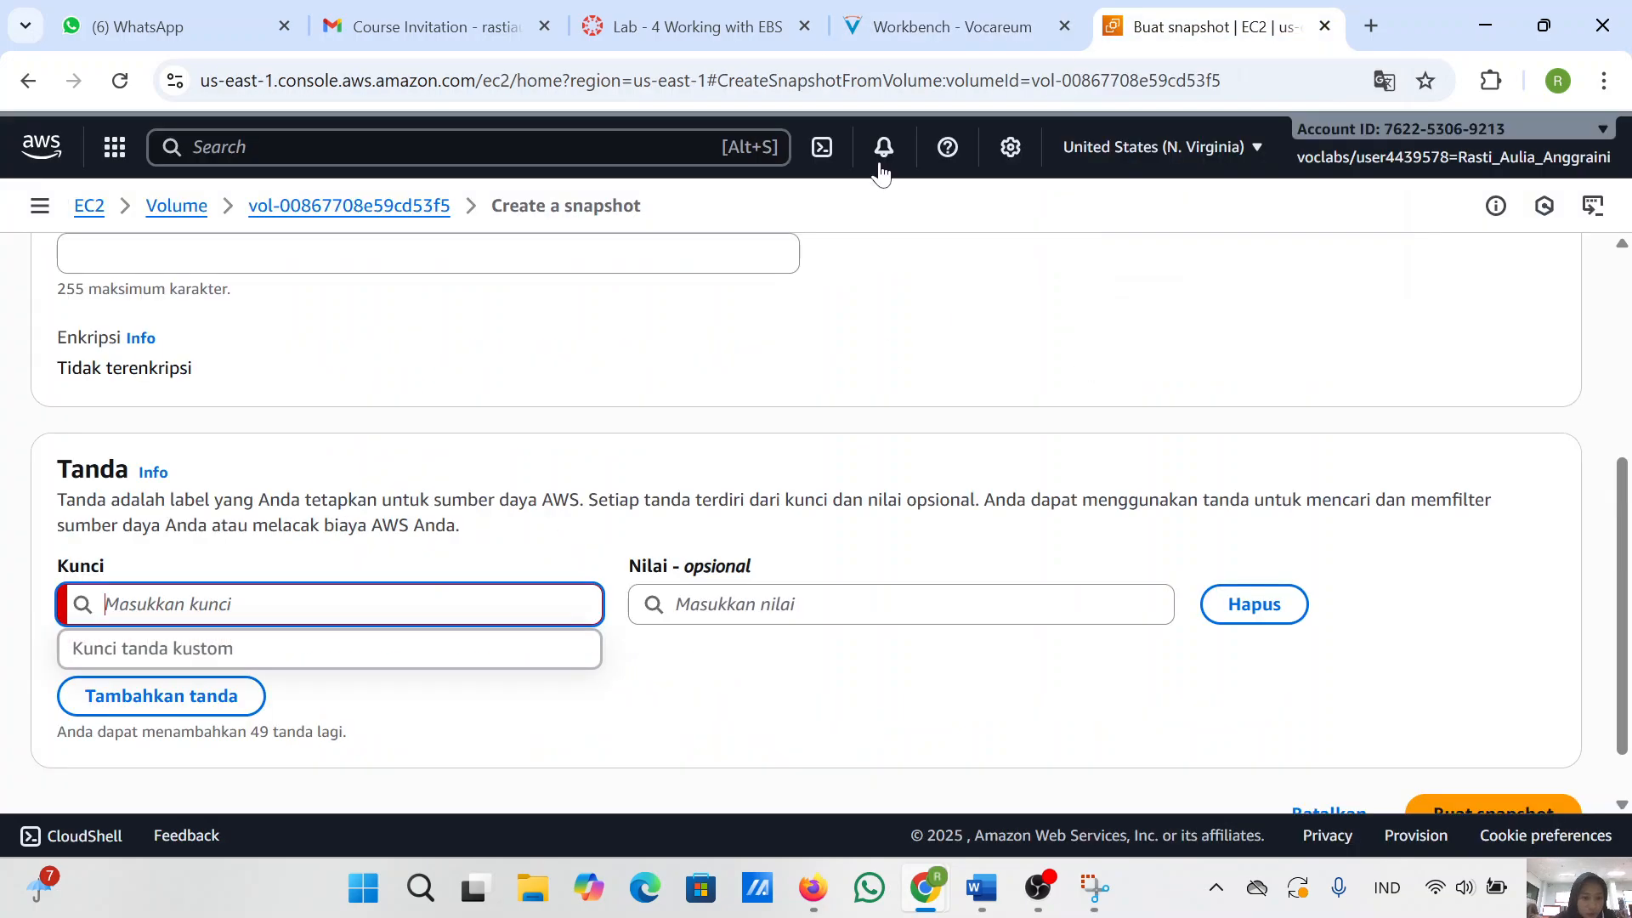
pyautogui.write('Name')
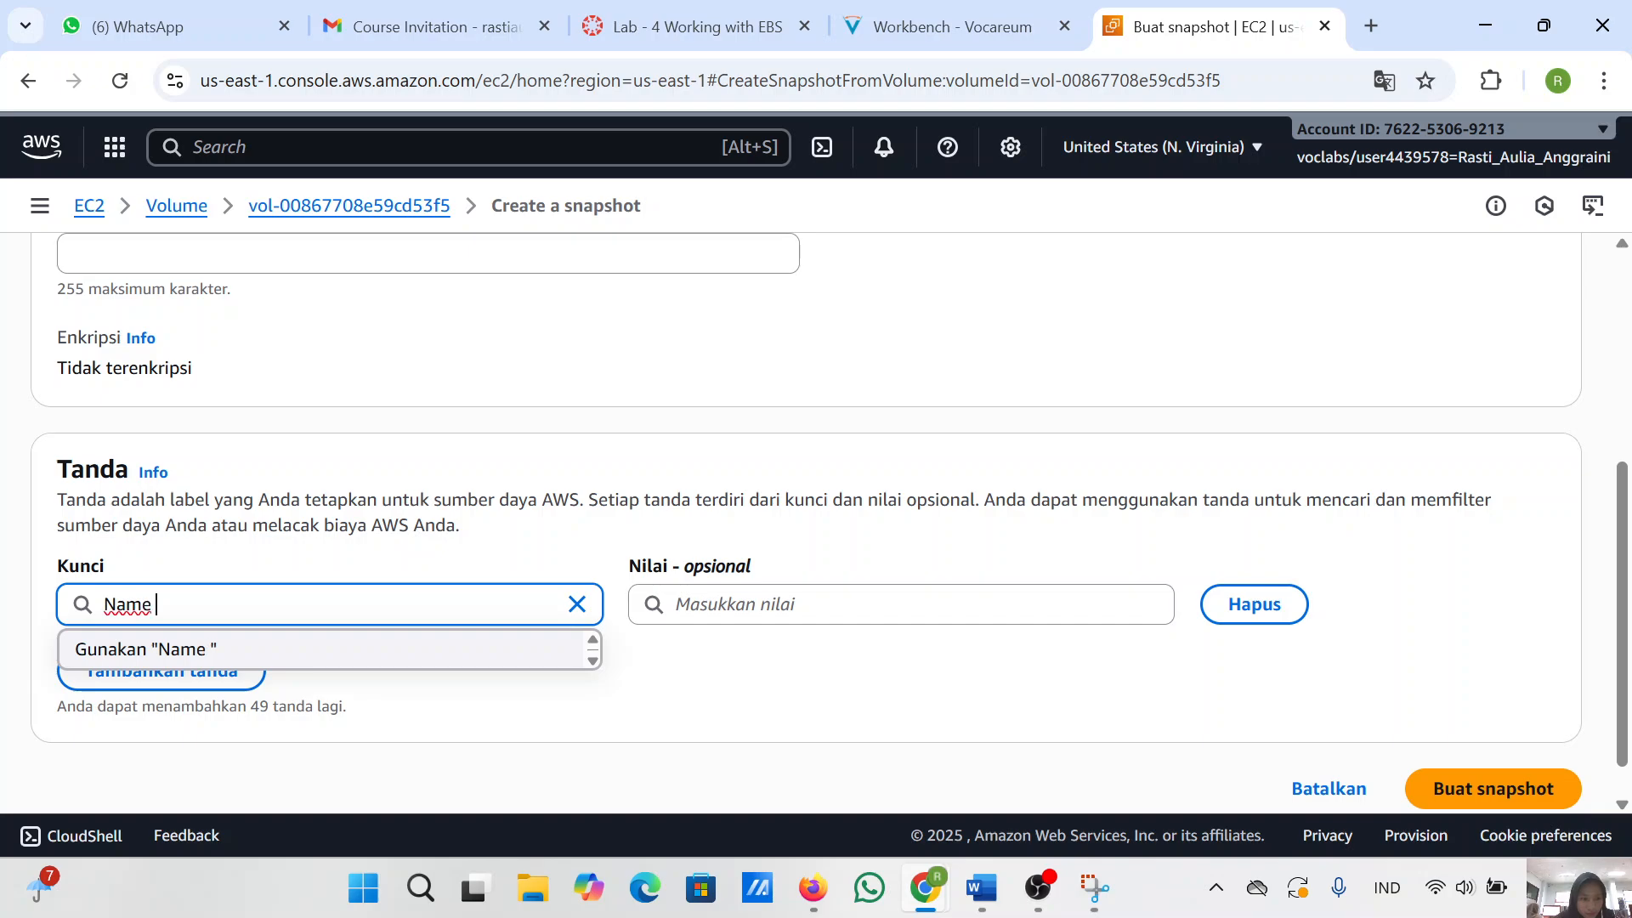
pyautogui.press('Tab')
pyautogui.write('M')
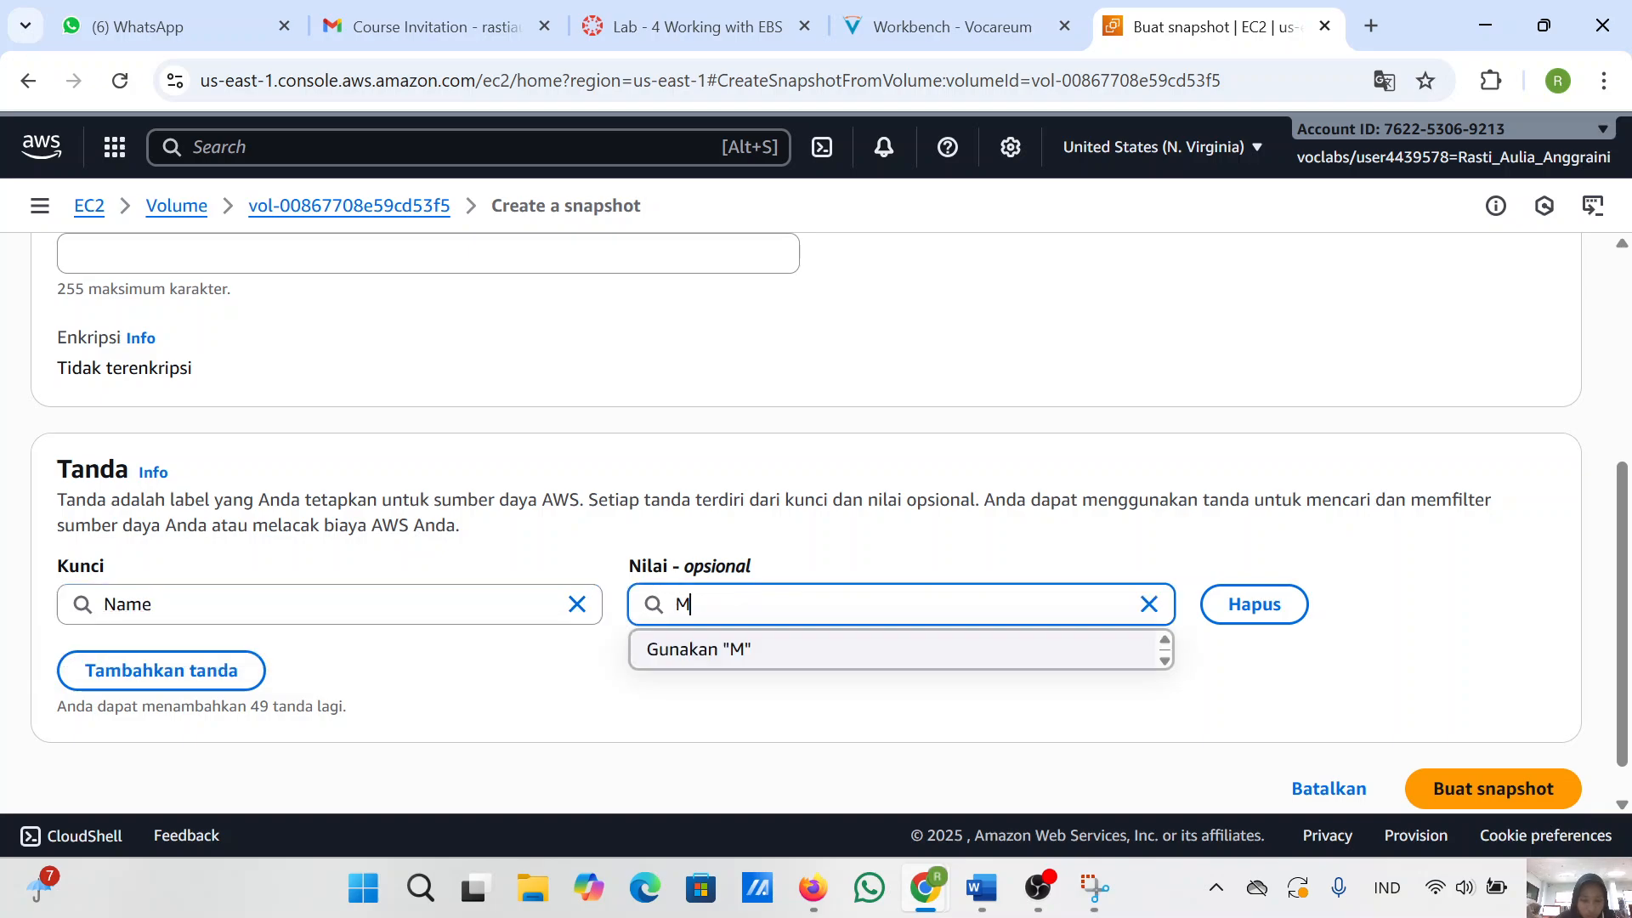
pyautogui.write('y Snap')
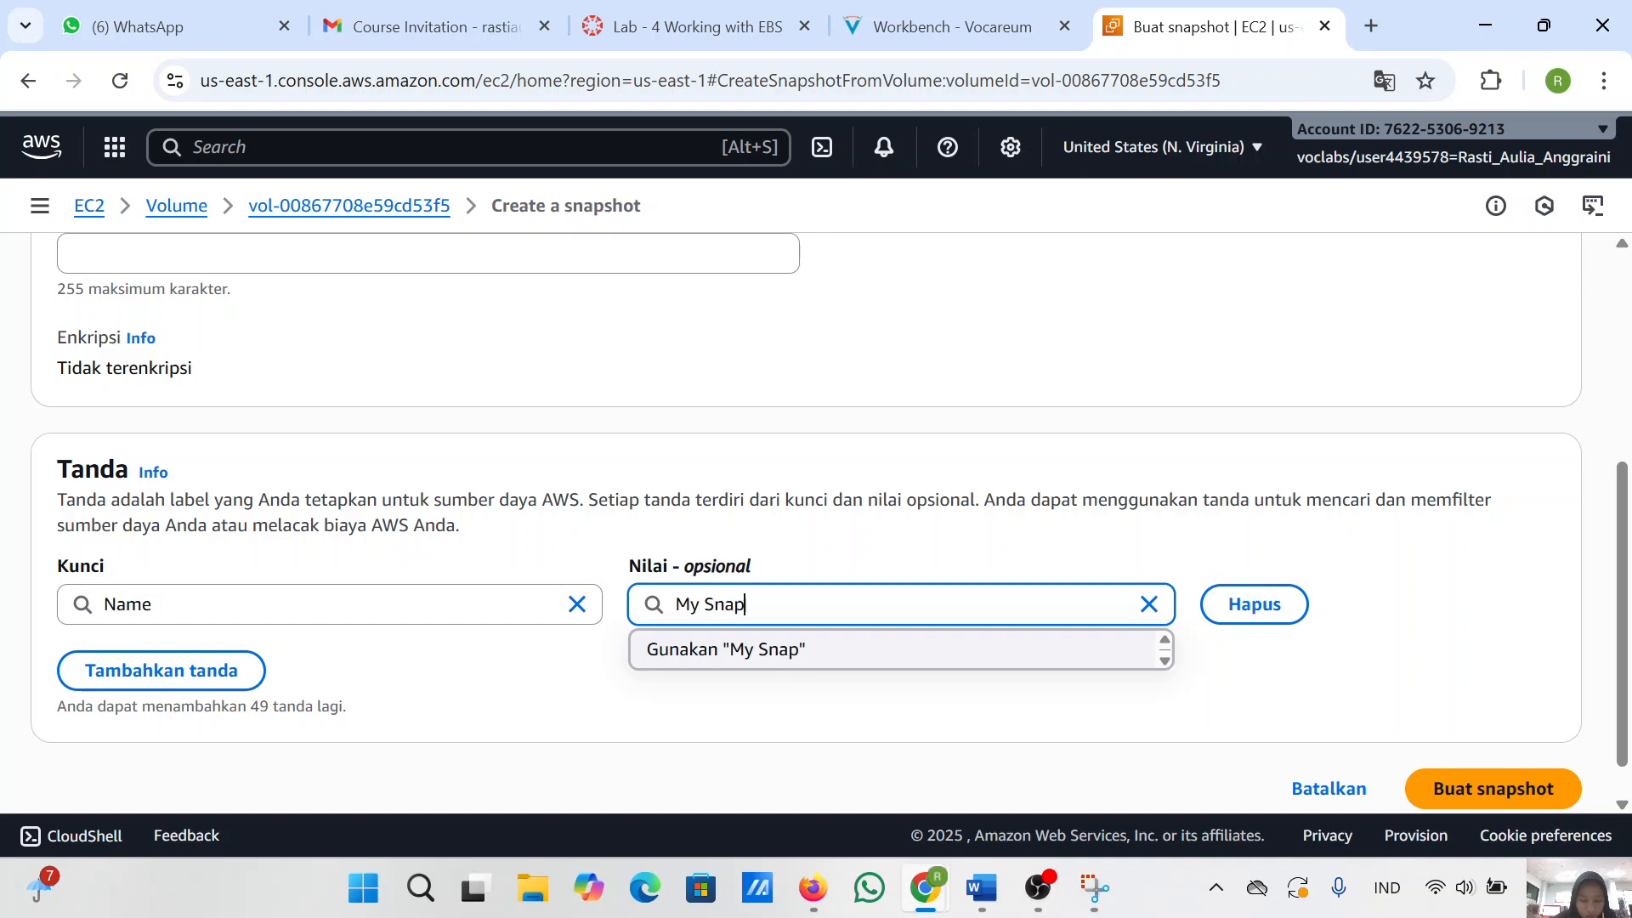
pyautogui.write('sg')
pyautogui.press('BackSpace')
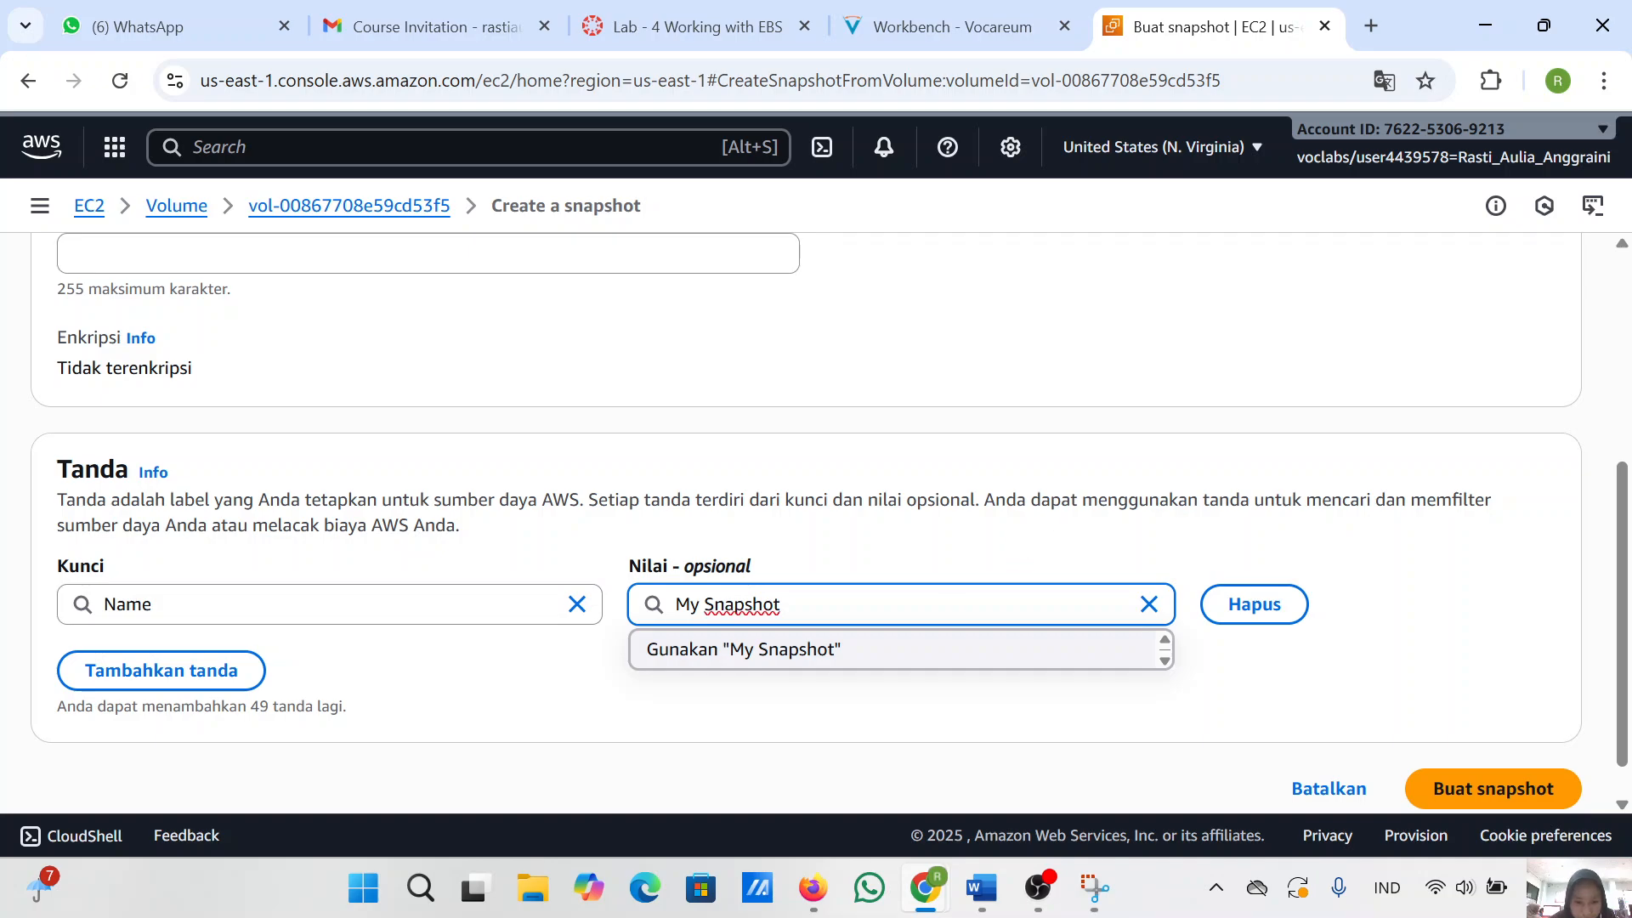
pyautogui.press('Tab')
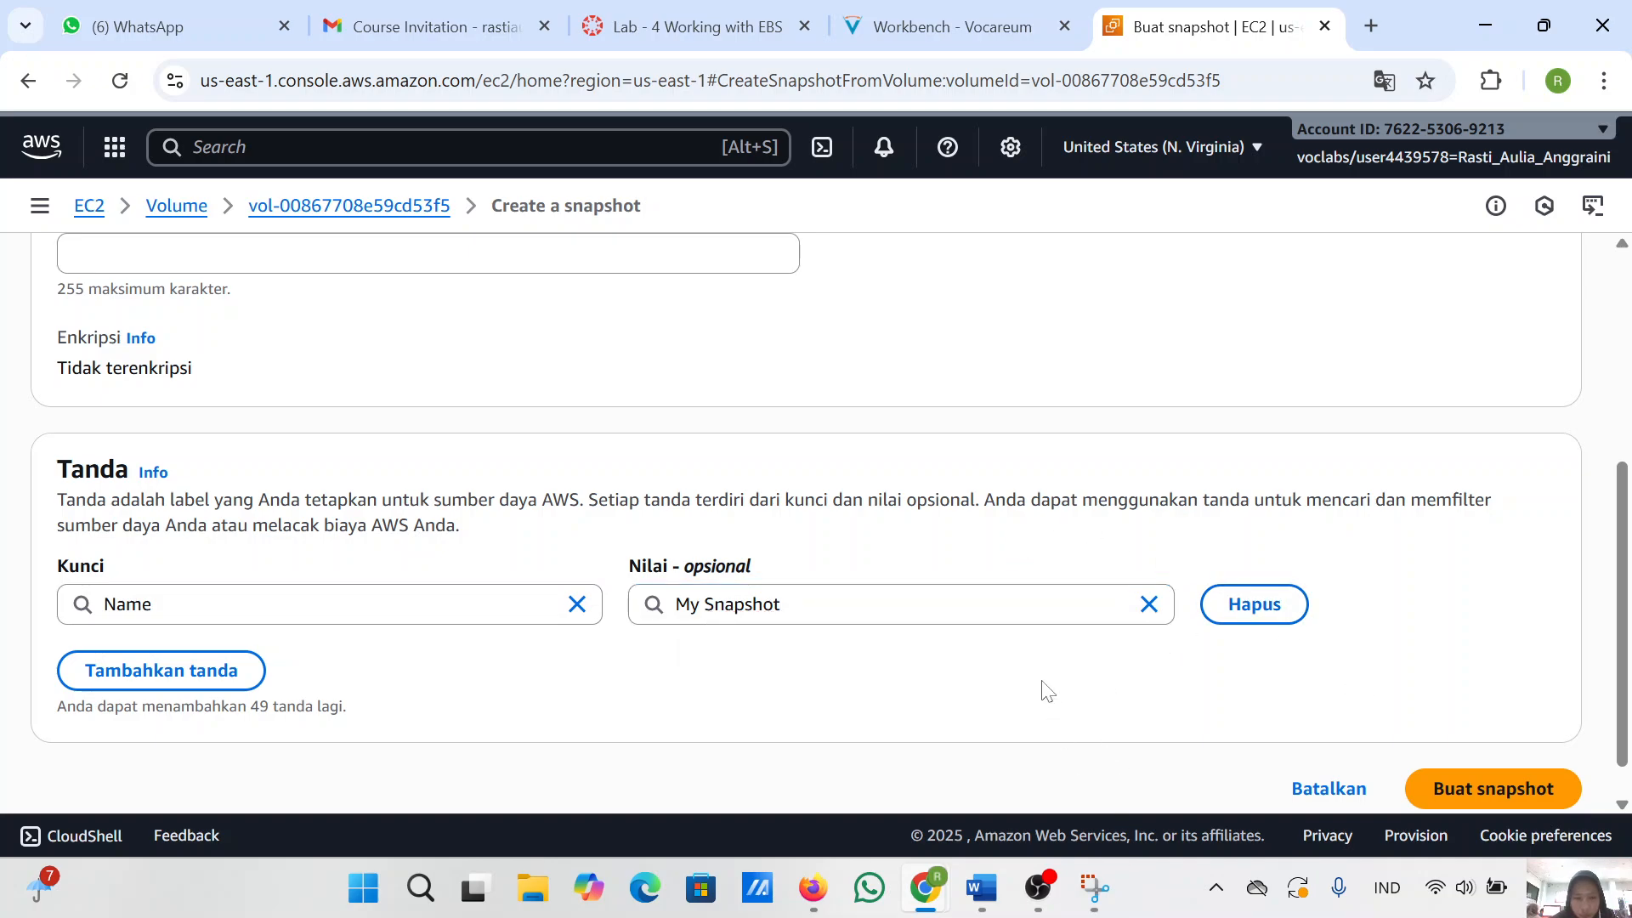
# - Capture the completed tag section of the snapshot form with Snipping Tool and paste the image into the Word document
pyautogui.scroll(2, 1049, 691)
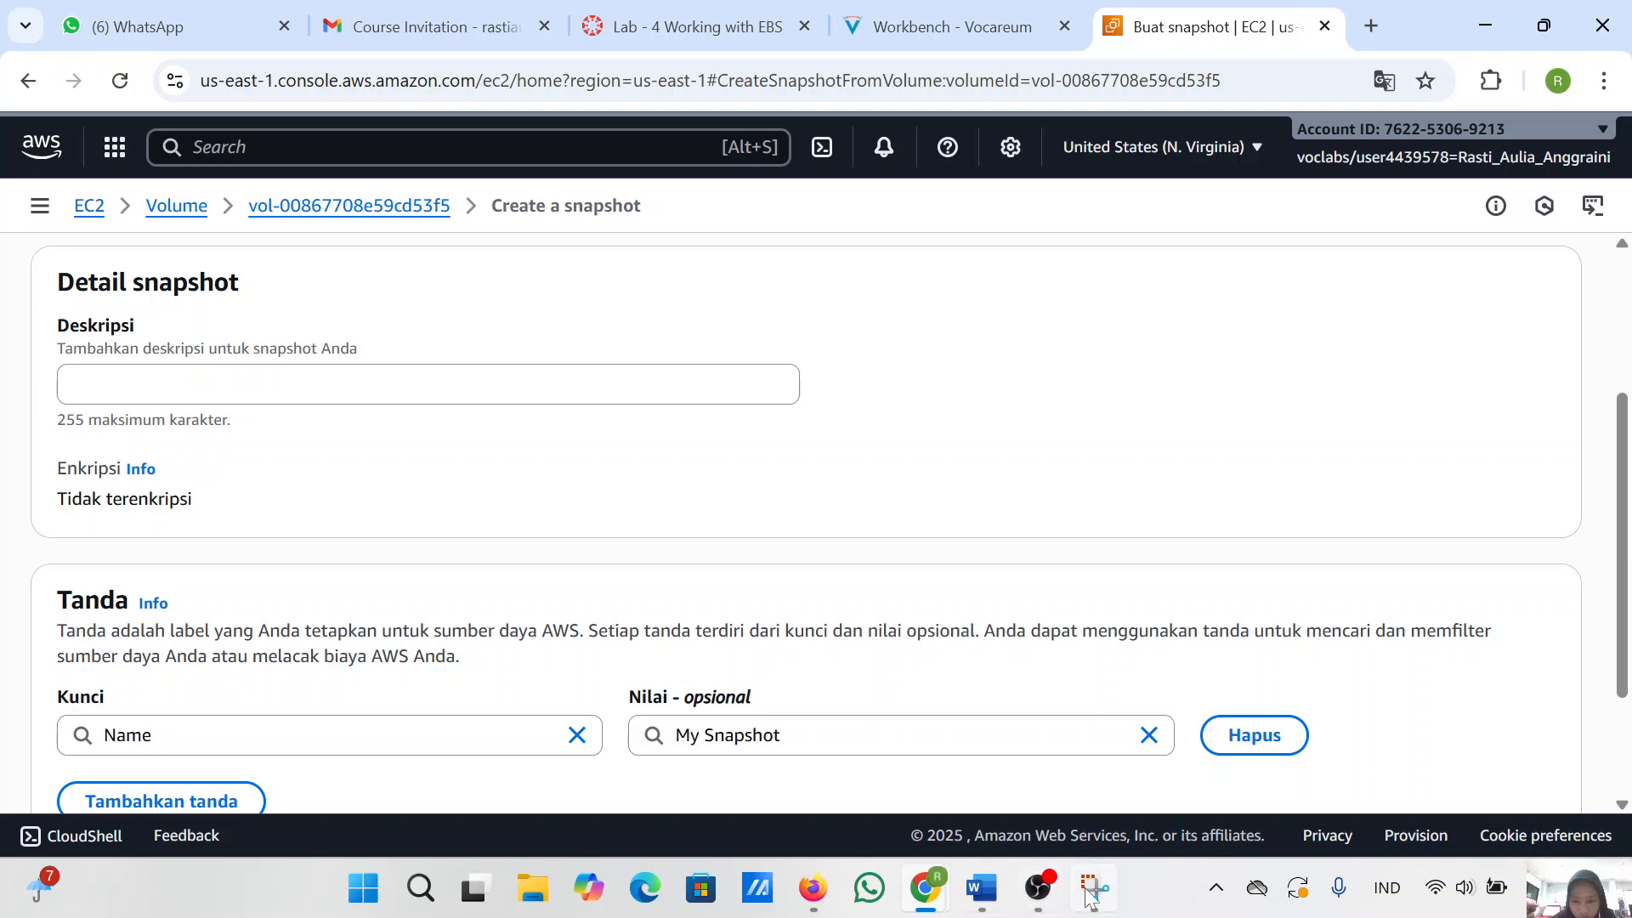
pyautogui.click(1092, 890)
pyautogui.click(368, 72)
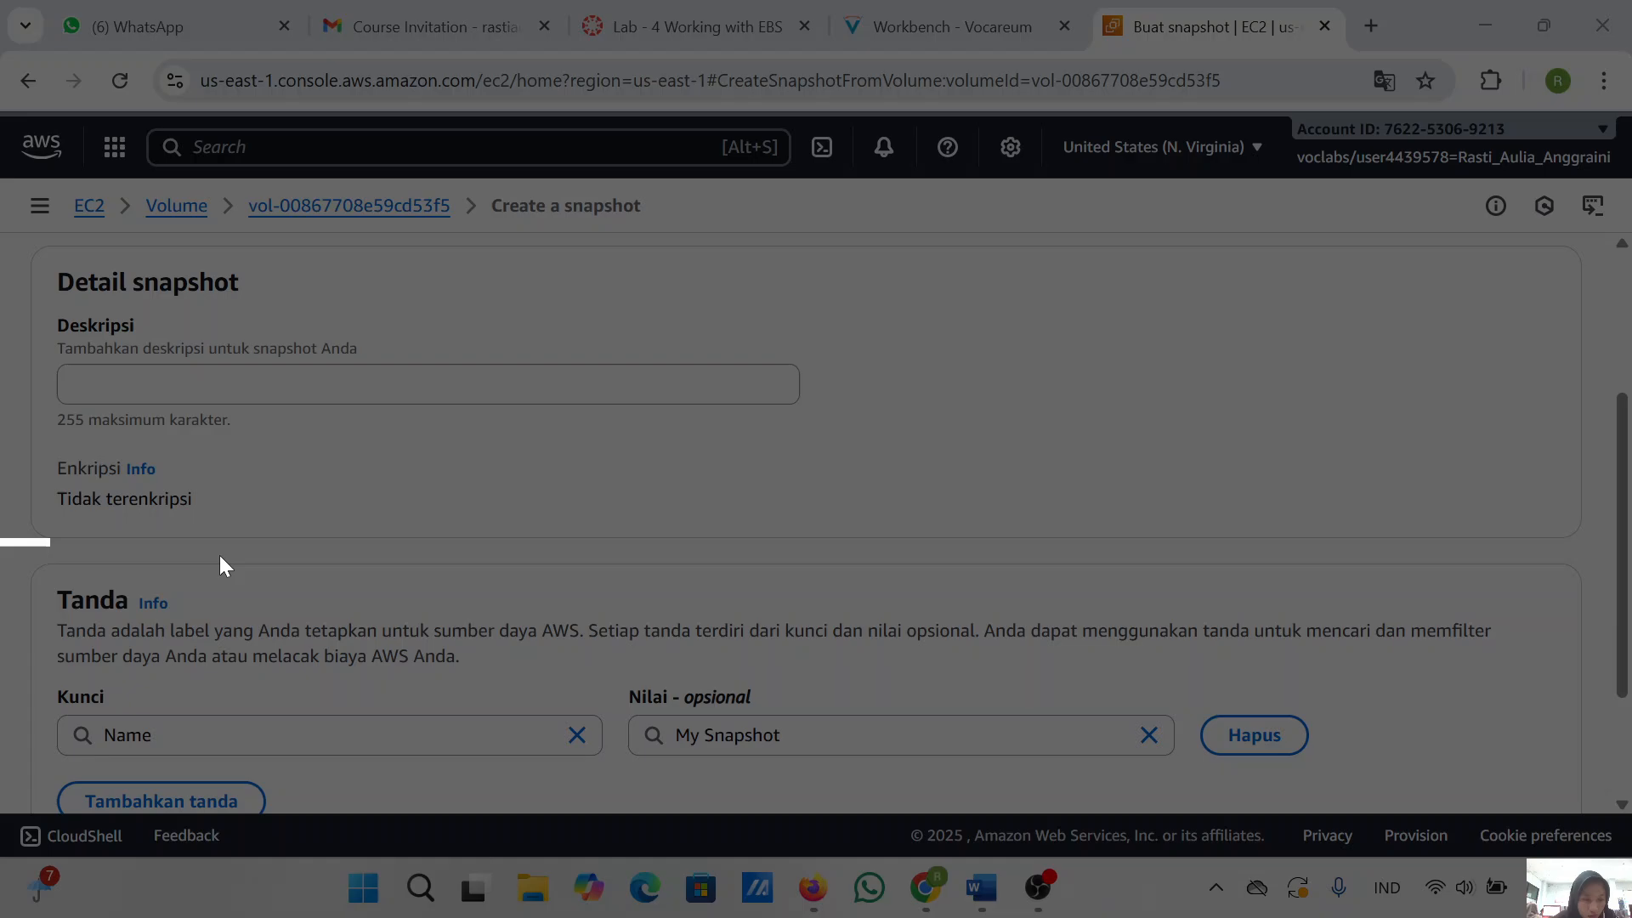
pyautogui.moveTo(225, 567); pyautogui.dragTo(1595, 809)
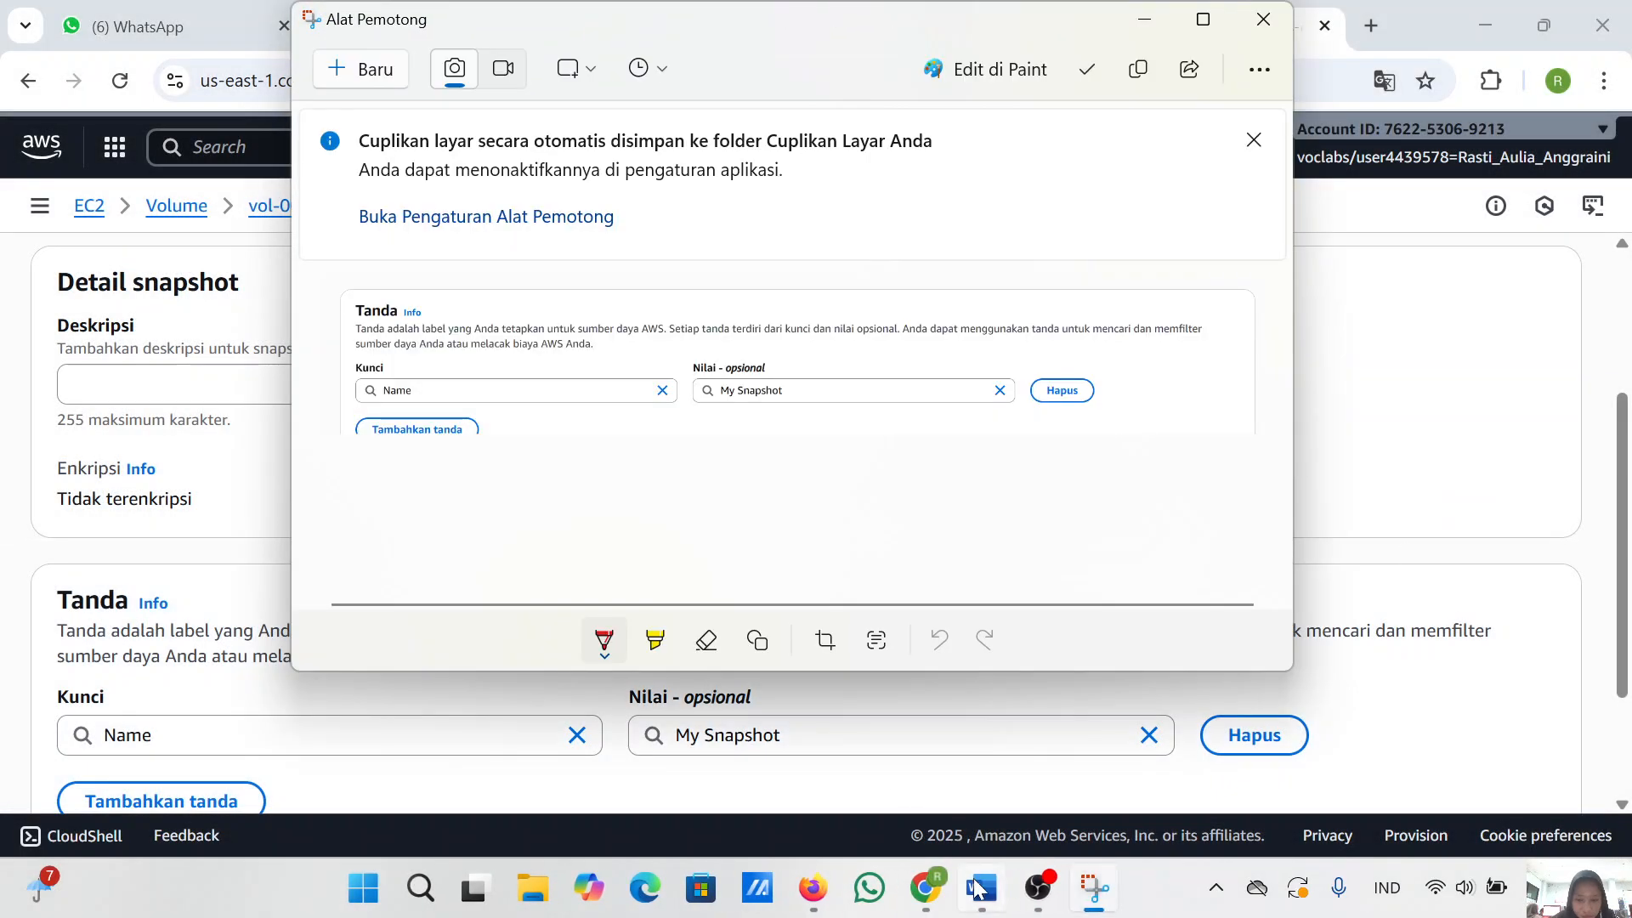
pyautogui.click(982, 889)
pyautogui.scroll(-2, 1038, 646)
pyautogui.hscroll(3, 1039, 646)
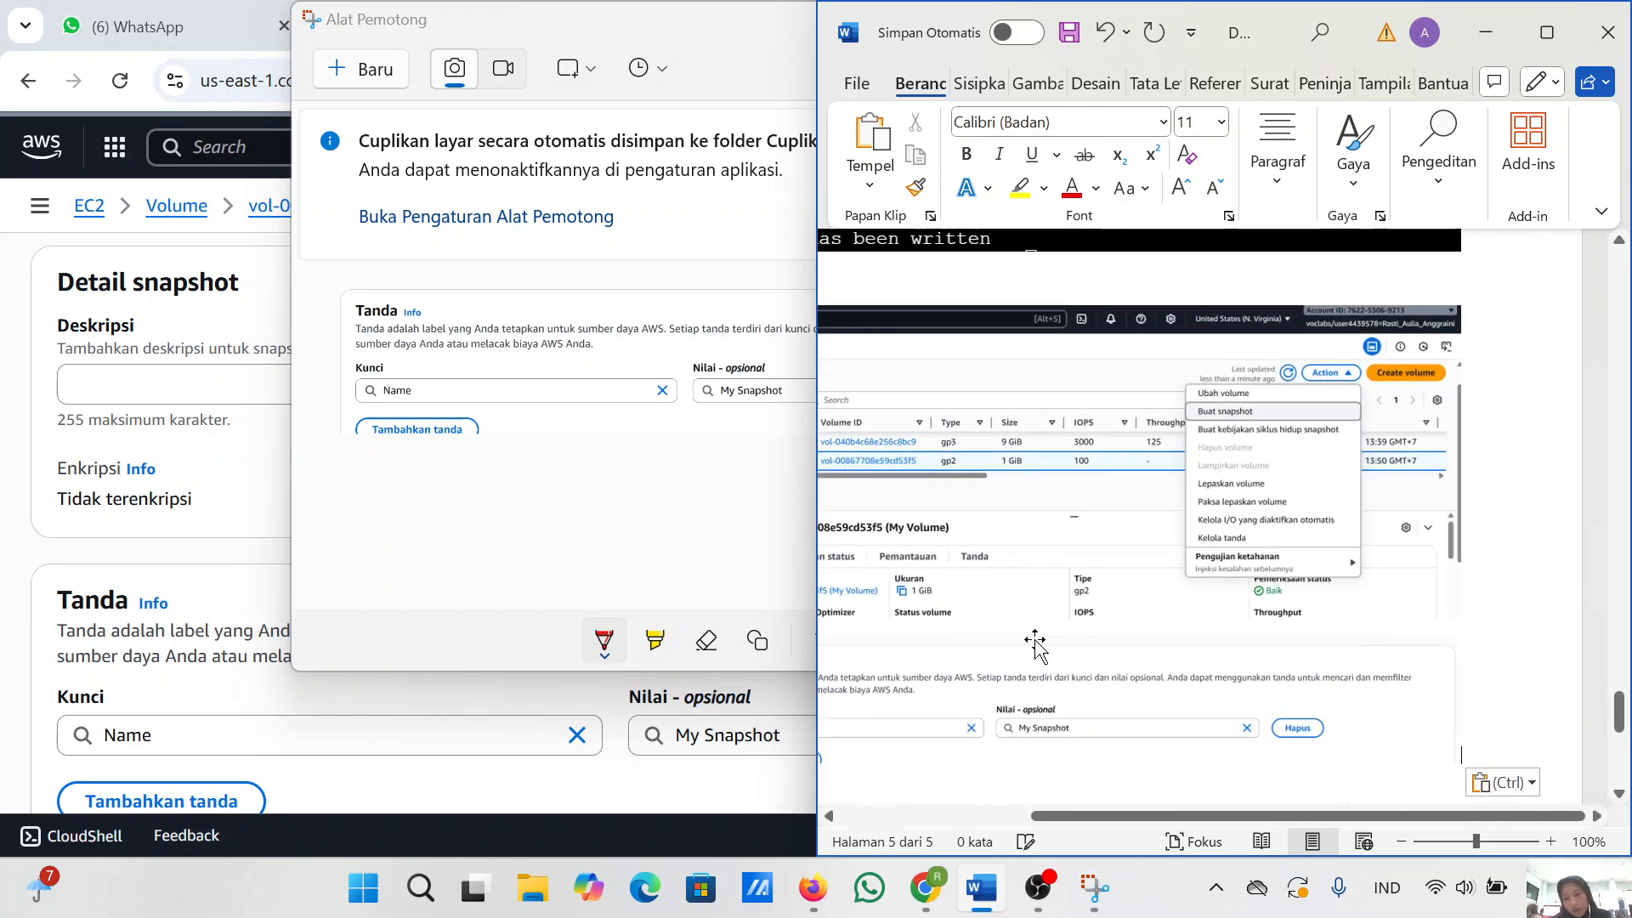
pyautogui.click(1486, 32)
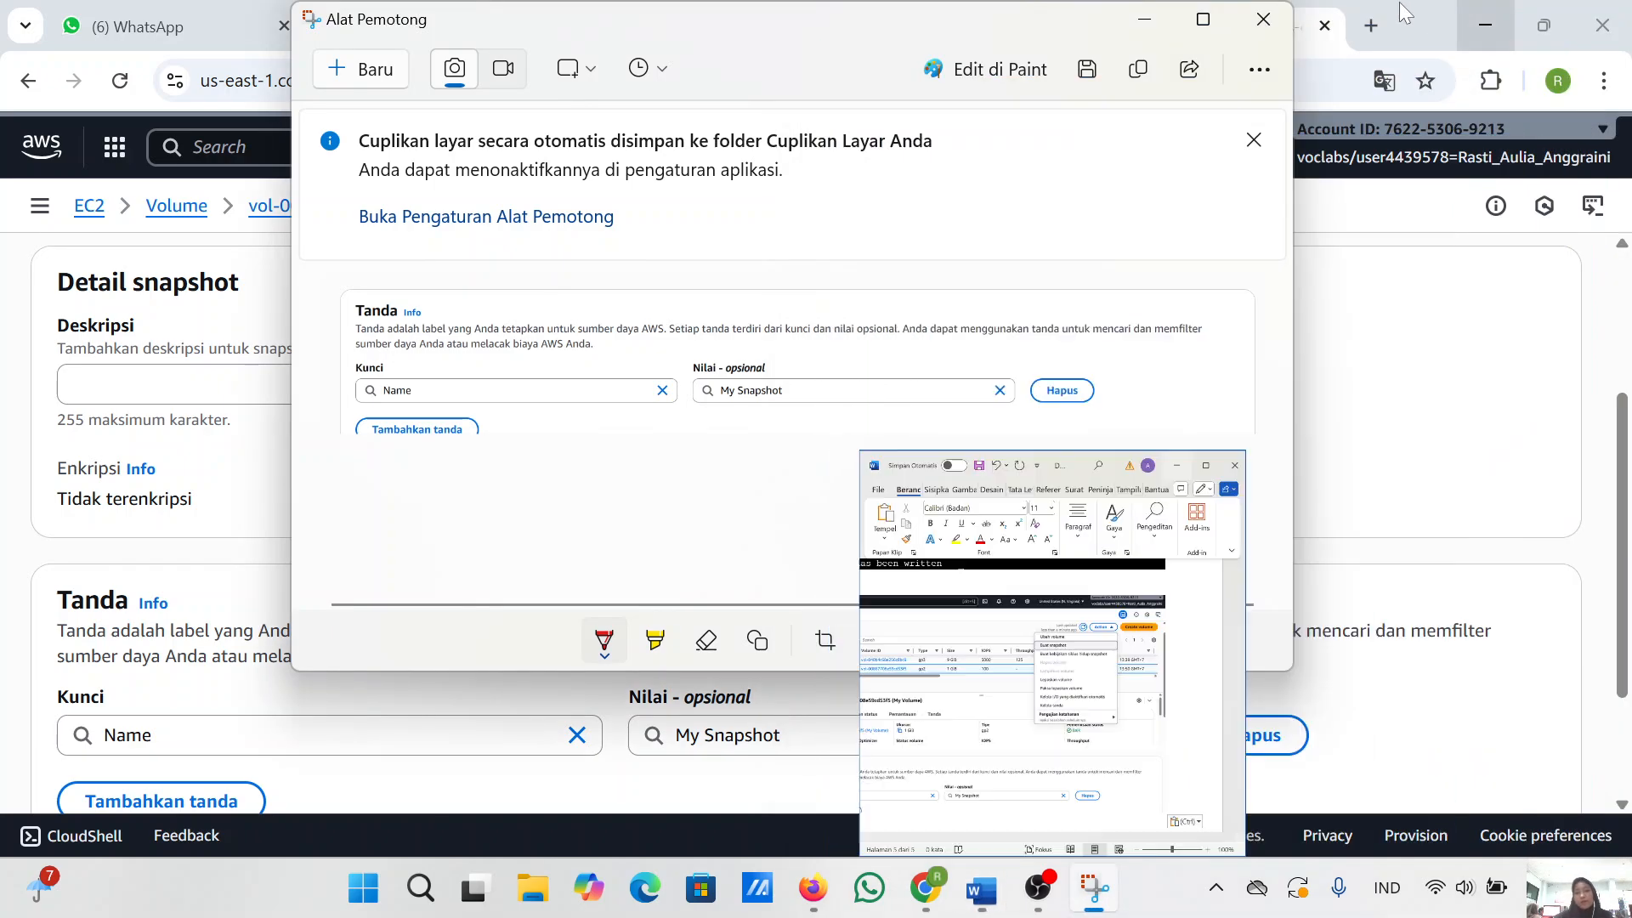
pyautogui.click(1171, 17)
# - Create the snapshot of My Volume and read lab step 29 in the Vocareum instructions
pyautogui.scroll(-3, 816, 510)
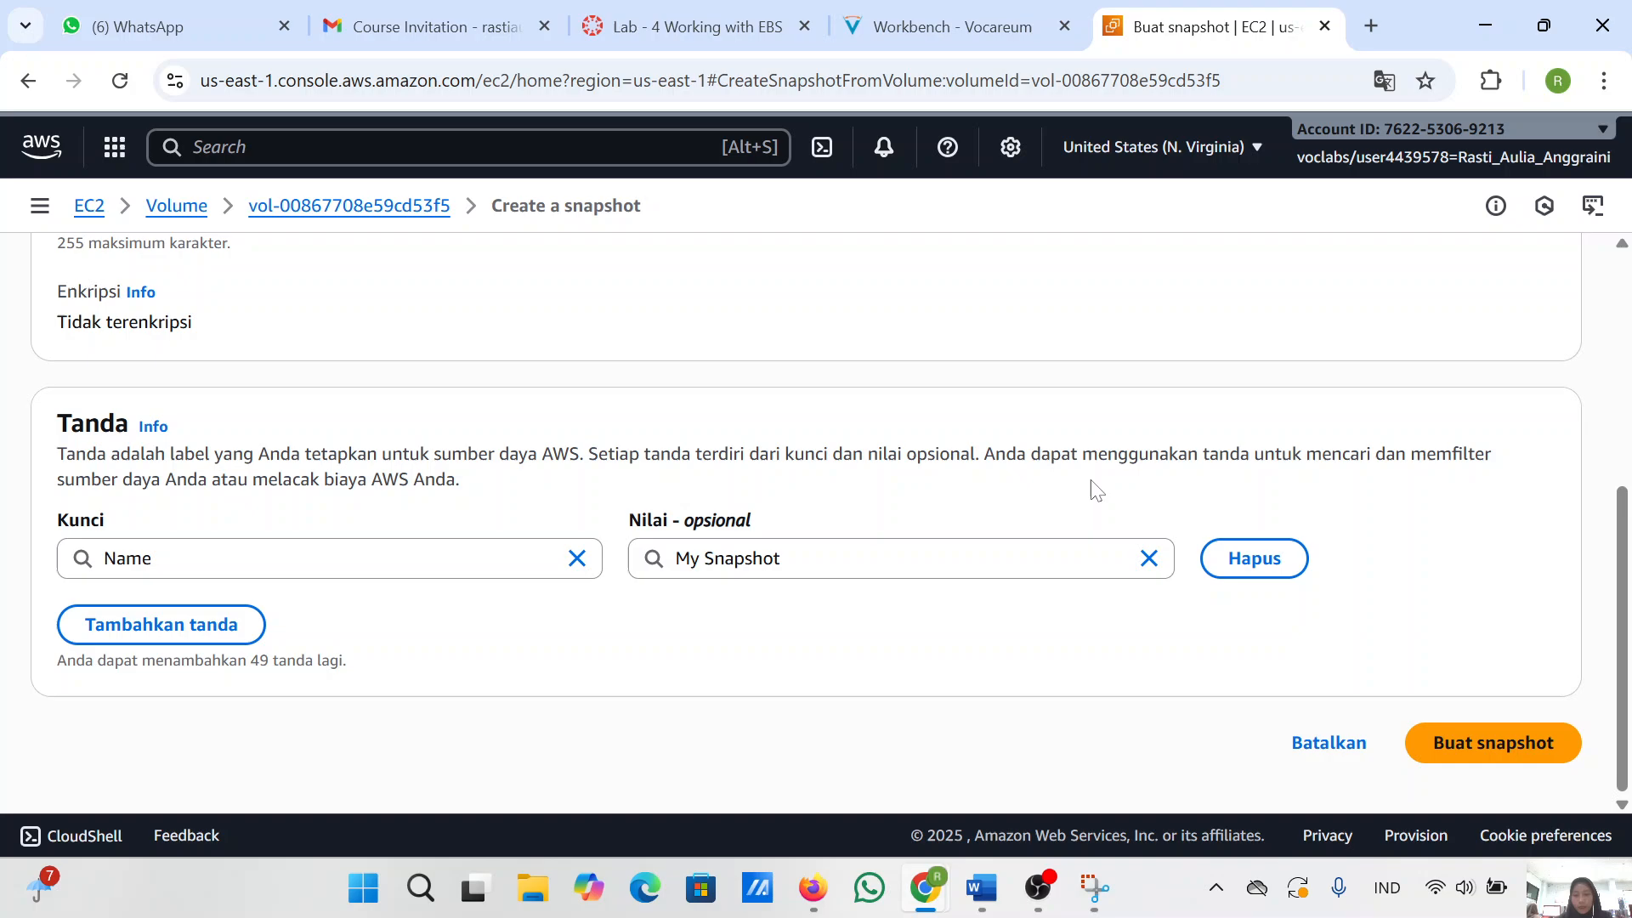
pyautogui.click(1464, 745)
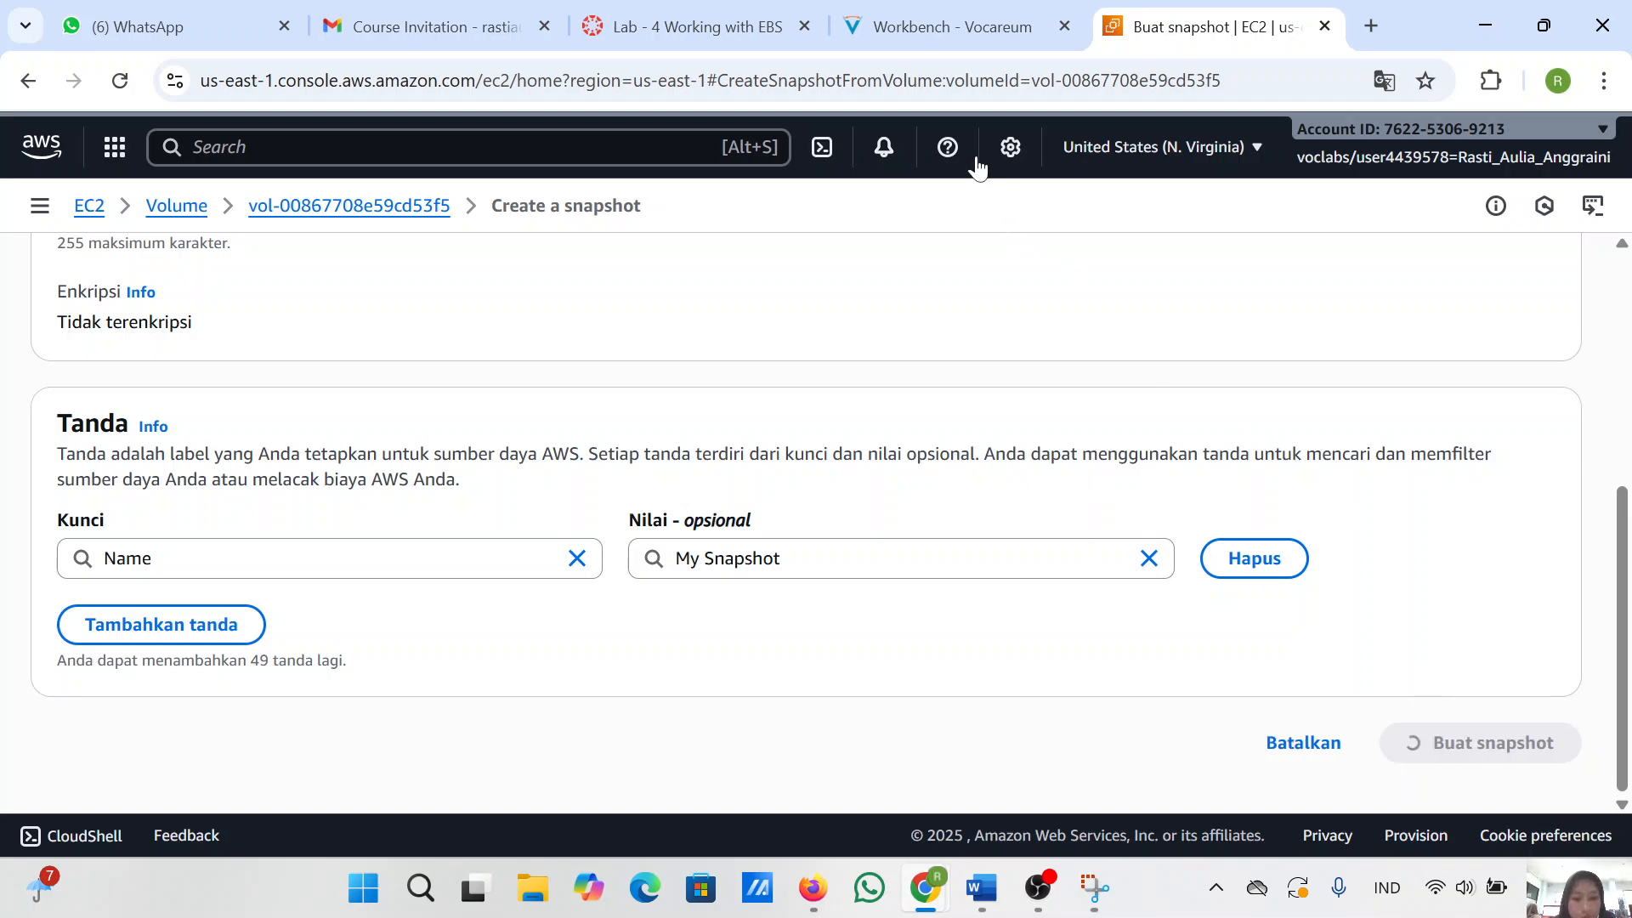
pyautogui.click(930, 29)
pyautogui.scroll(-2, 702, 527)
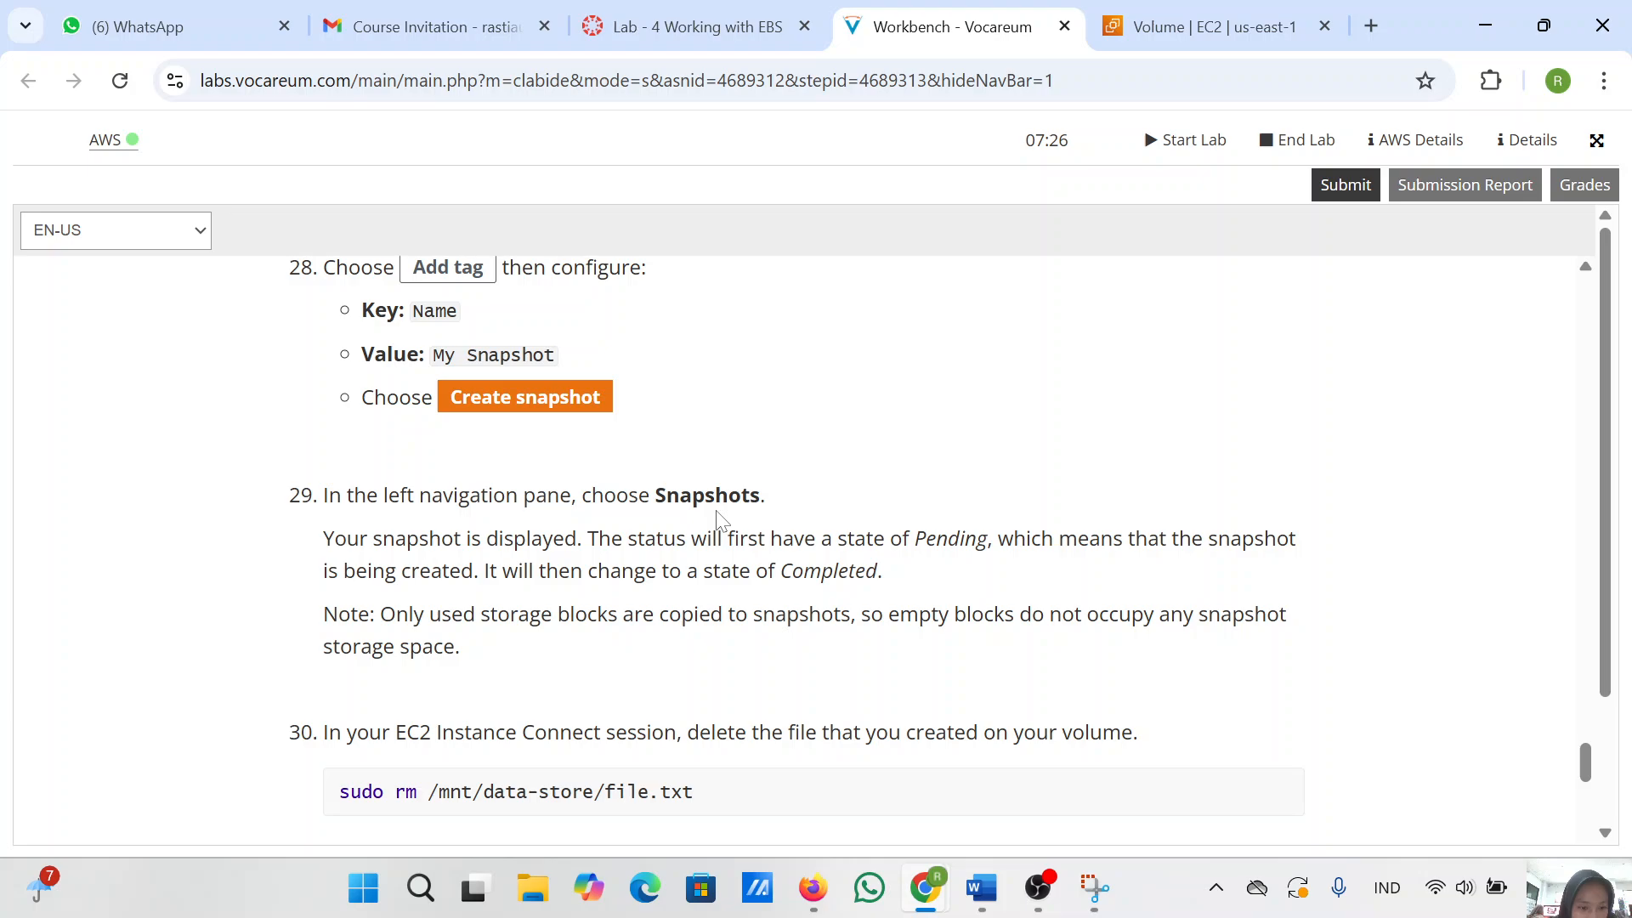
pyautogui.scroll(-1, 719, 521)
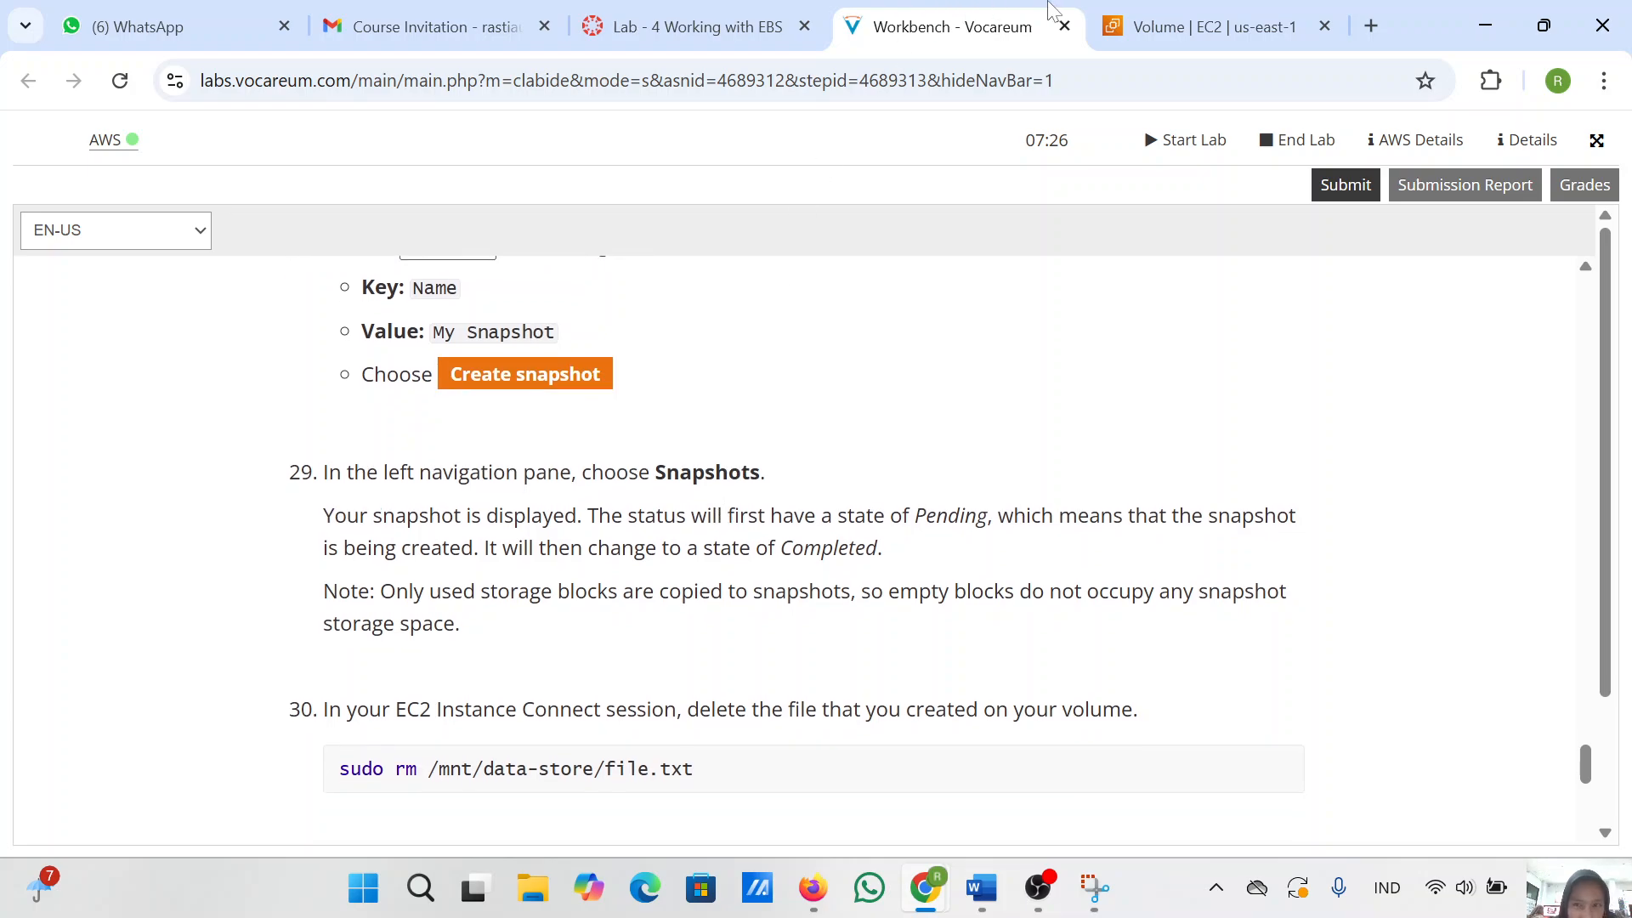
# - Refresh the Volumes list in the EC2 console and examine the snapshot creation result and the listed volumes
pyautogui.click(1199, 27)
pyautogui.scroll(-1, 659, 368)
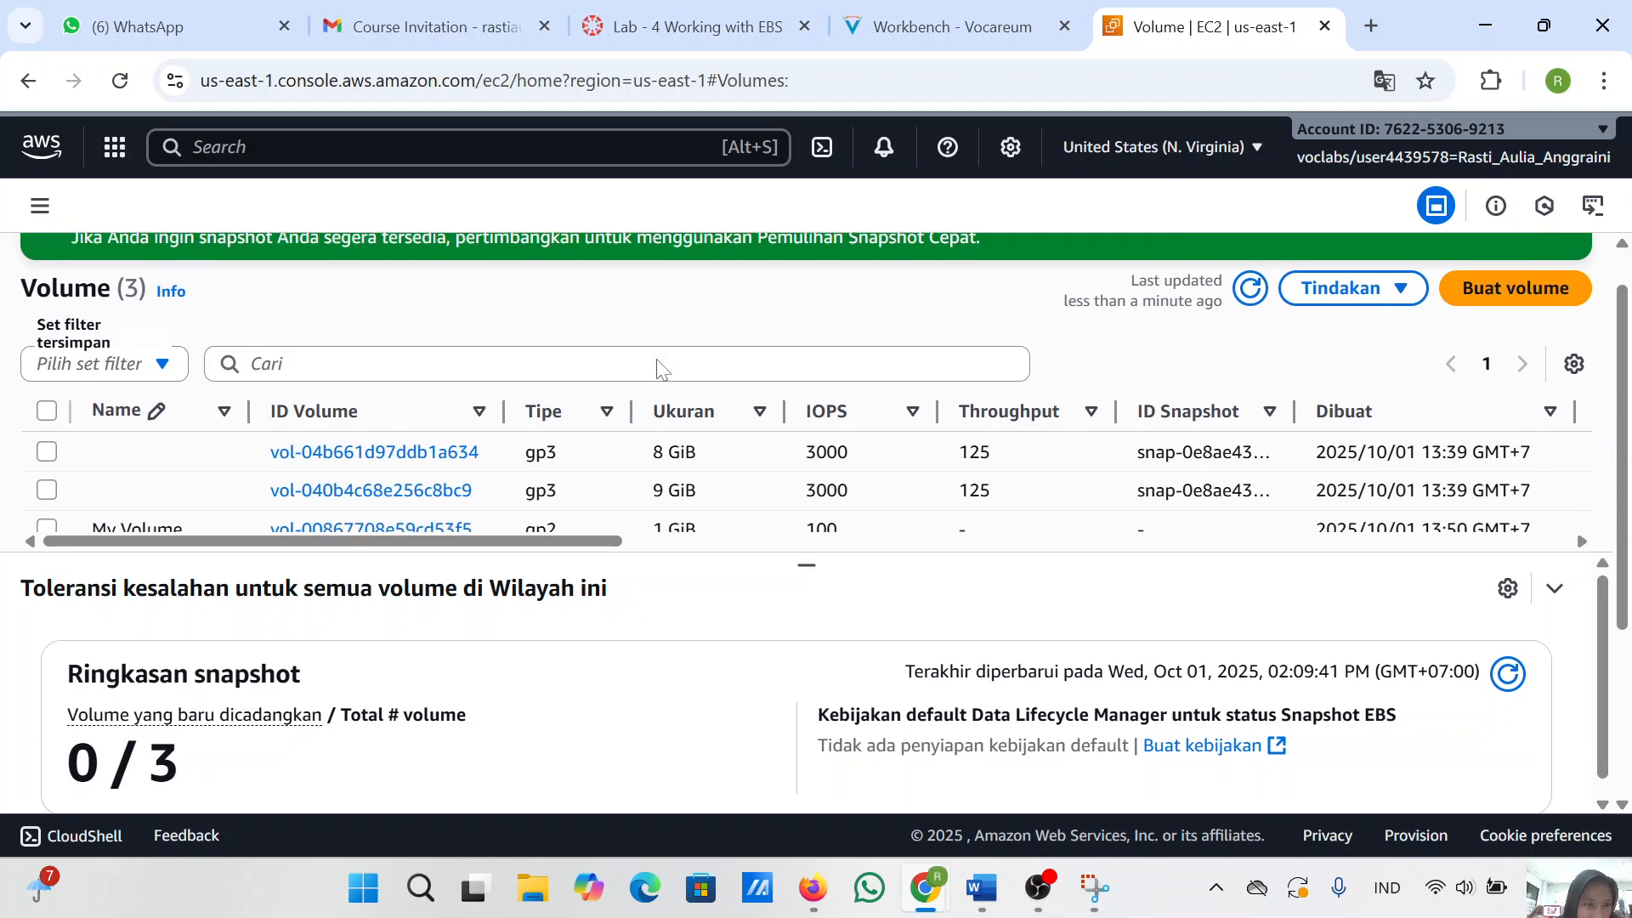
pyautogui.scroll(2, 662, 368)
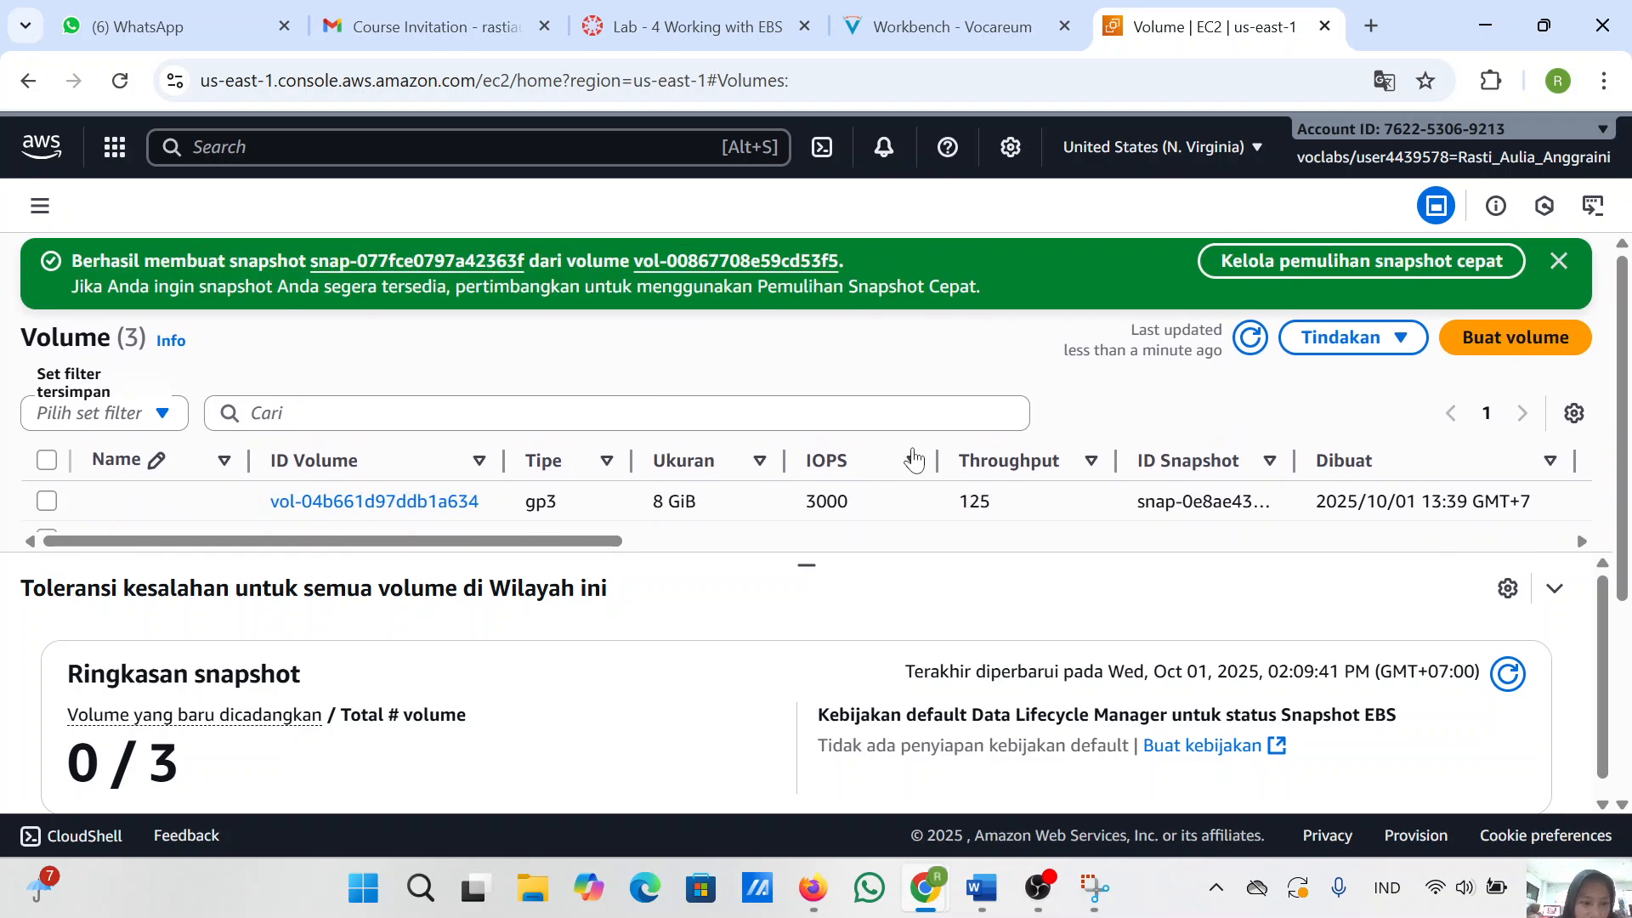
pyautogui.scroll(-1, 838, 661)
pyautogui.scroll(1, 837, 661)
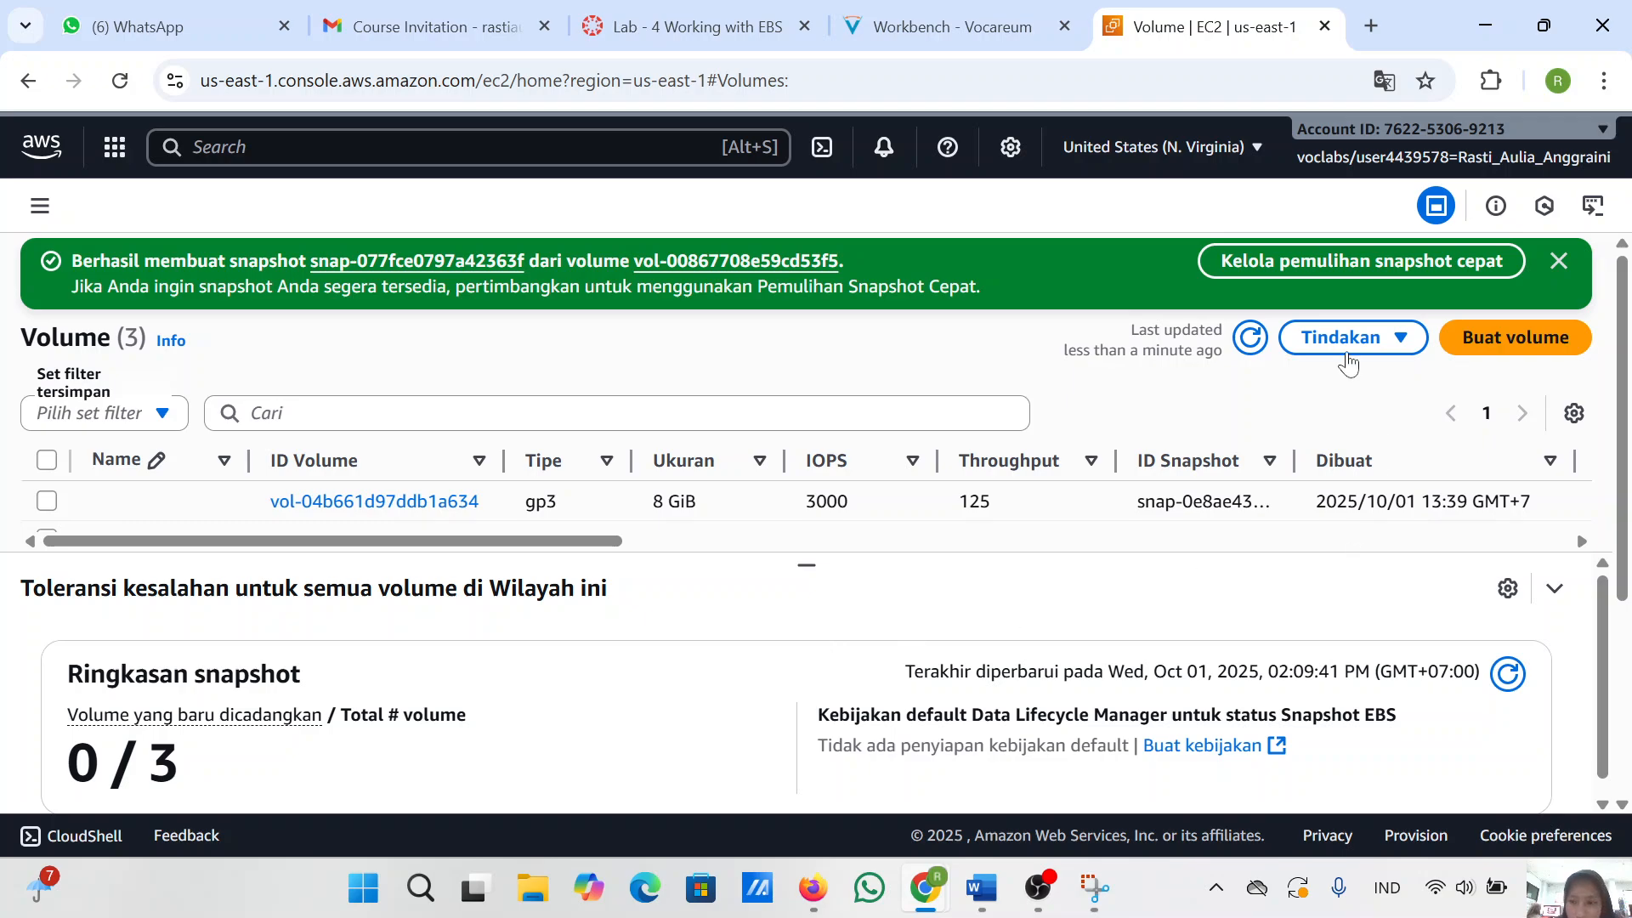
pyautogui.click(1250, 335)
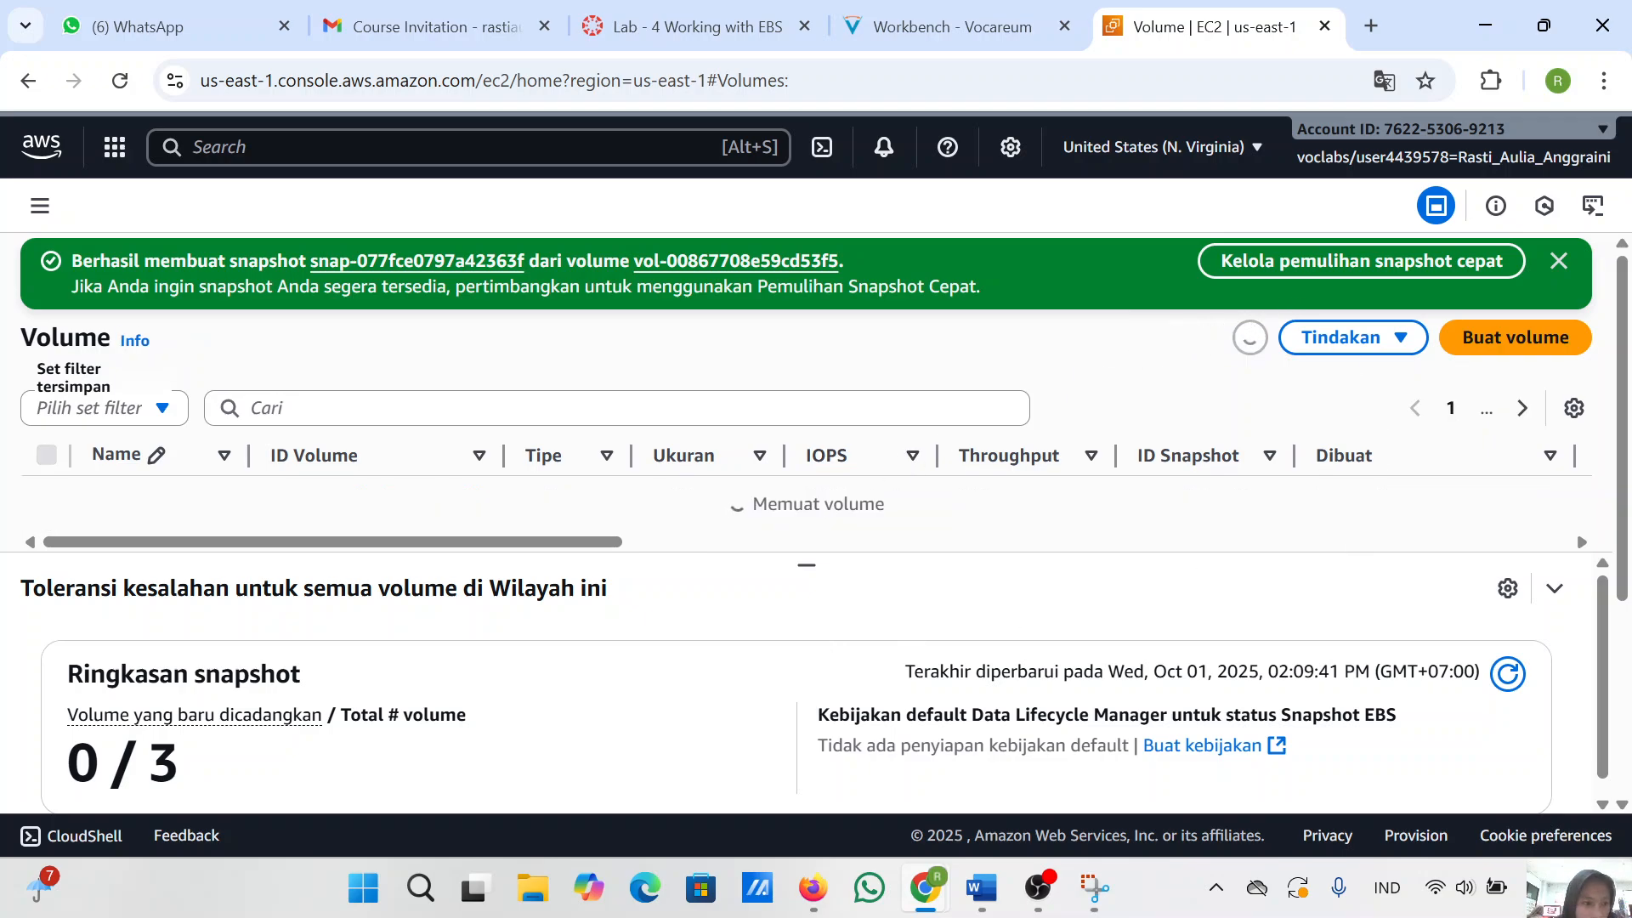
pyautogui.scroll(-2, 852, 495)
pyautogui.scroll(2, 852, 496)
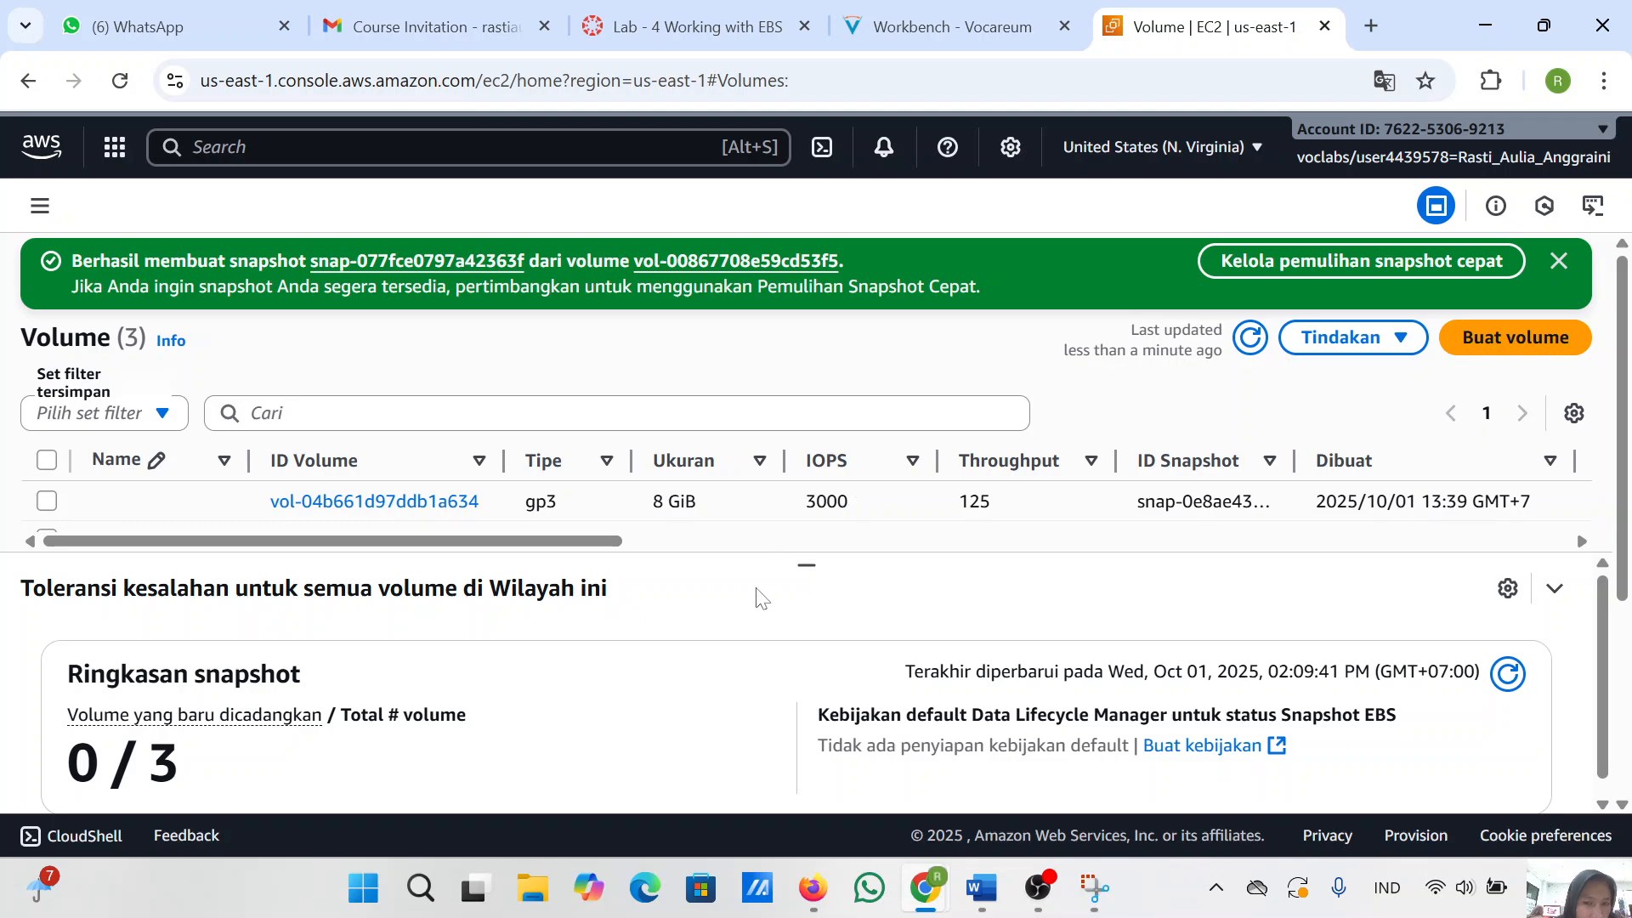
# - Capture the Volumes page with the snapshot creation banner using Snipping Tool and paste the image into the Word document
pyautogui.click(1099, 907)
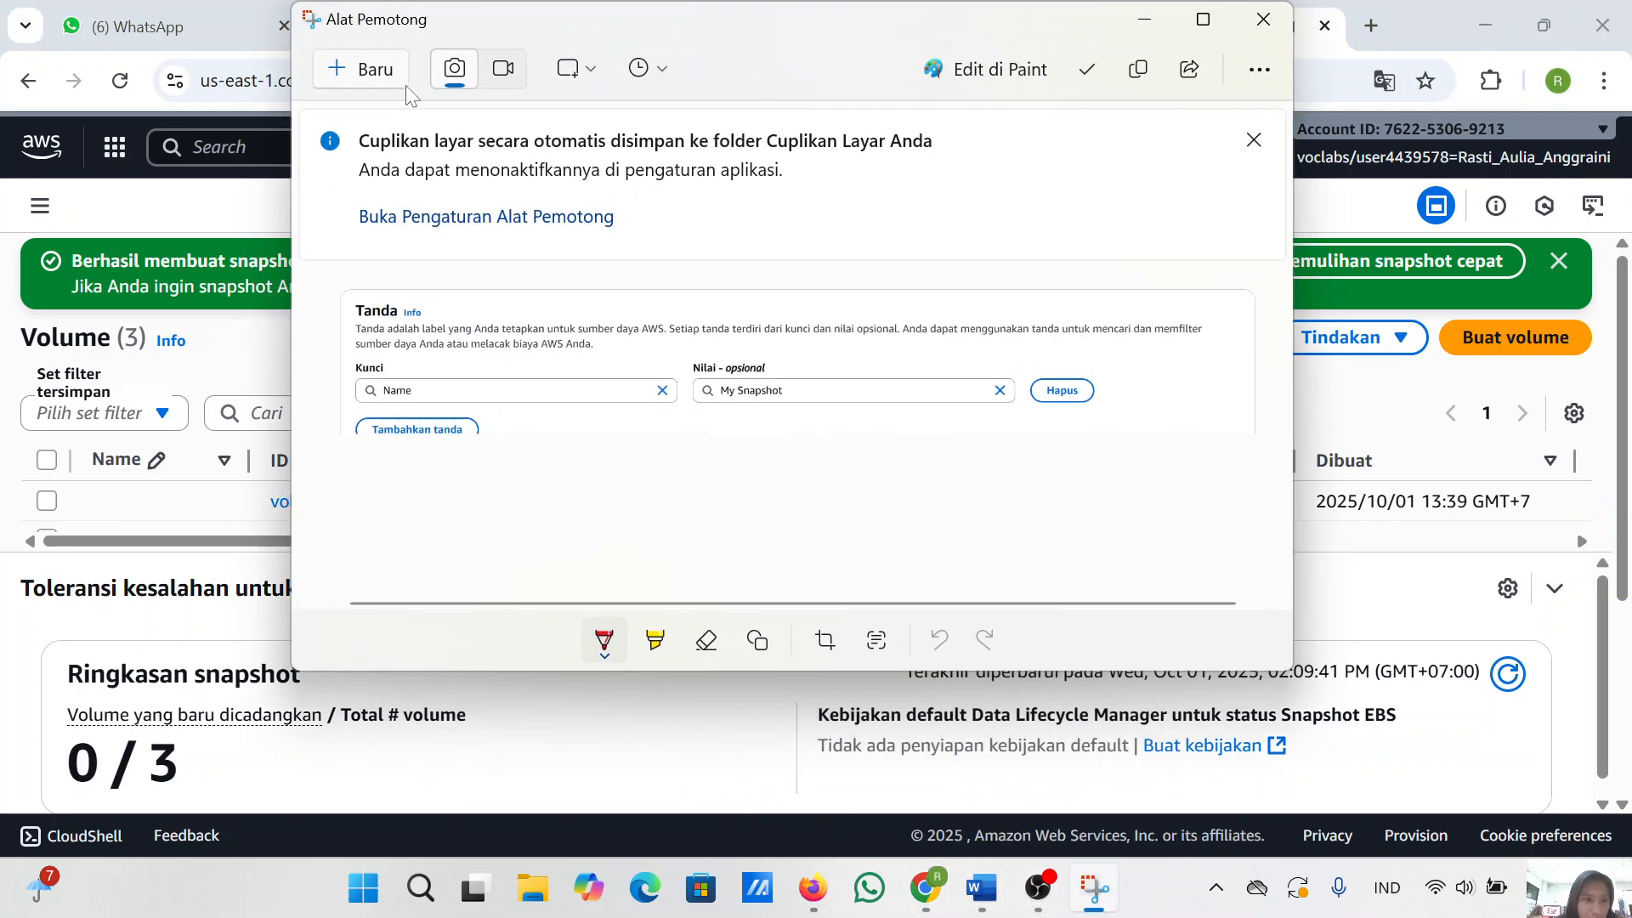
pyautogui.click(371, 66)
pyautogui.moveTo(5, 234); pyautogui.dragTo(1617, 784)
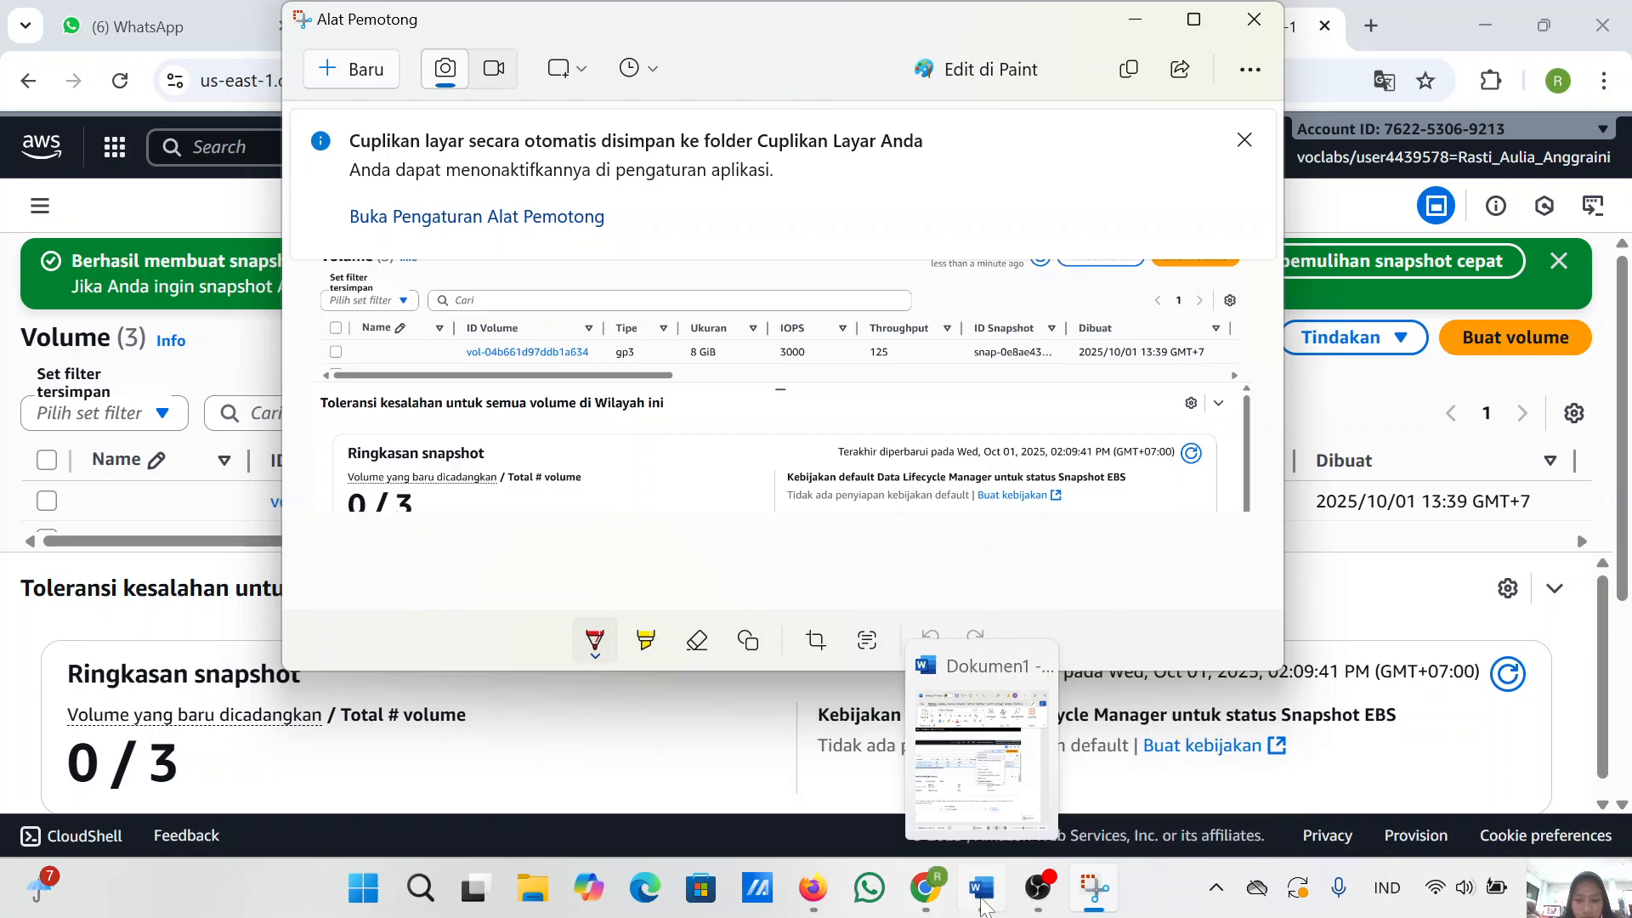
pyautogui.click(980, 903)
pyautogui.hotkey('ctrl', 'v')
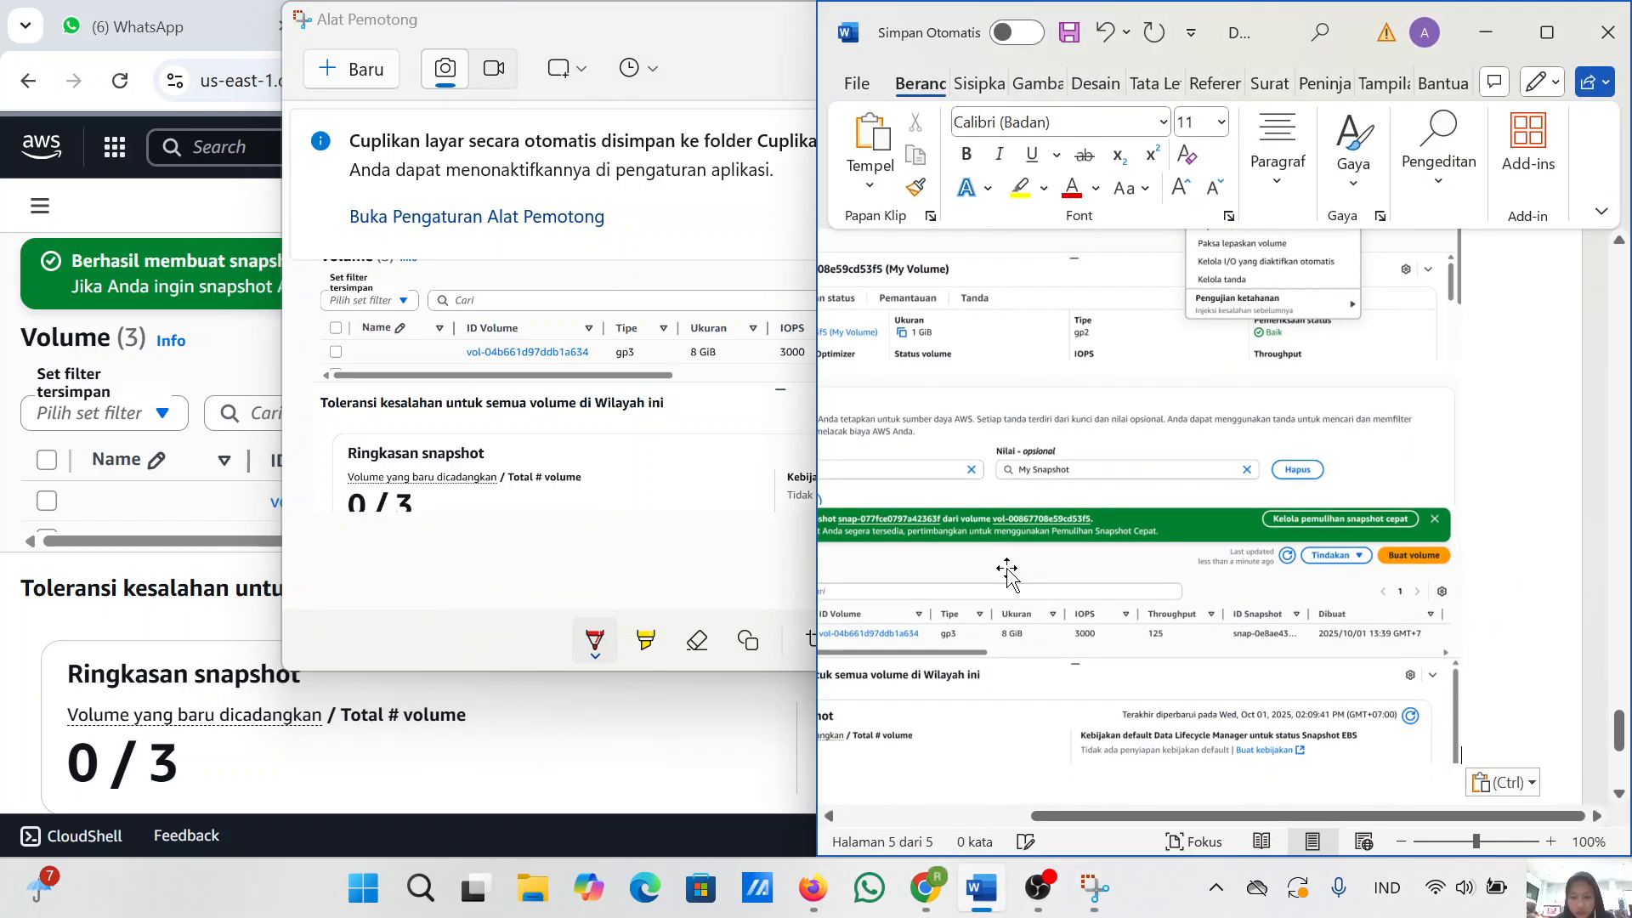
pyautogui.click(1486, 32)
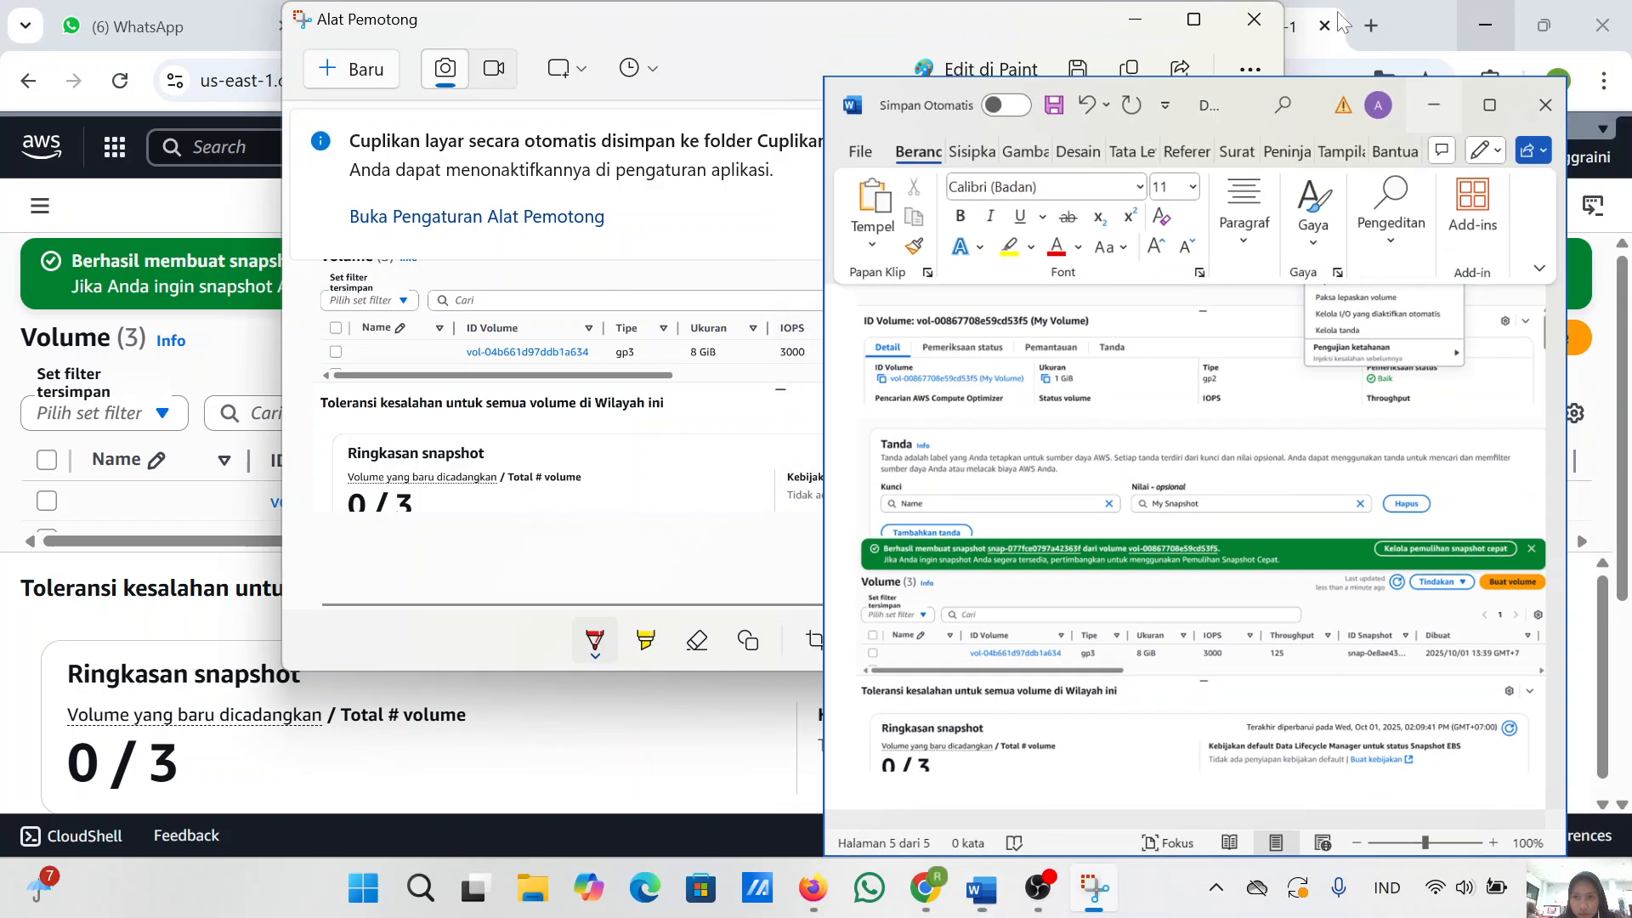
pyautogui.click(1136, 19)
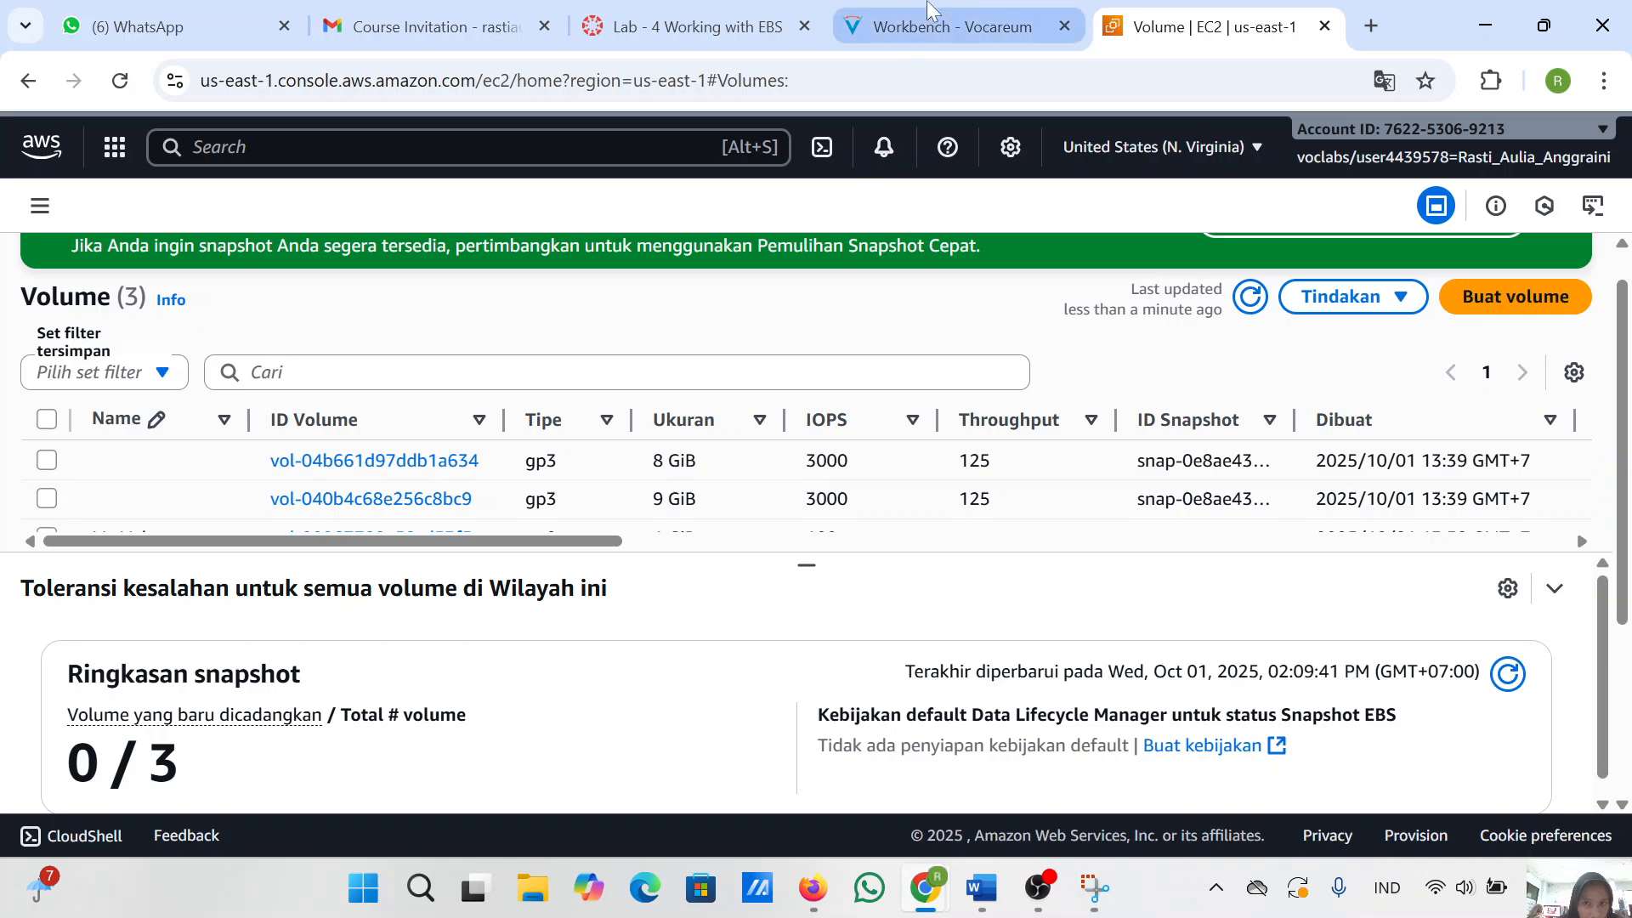
# - Recheck lab step 29 and open the Snapshots list under Elastic Block Storage in the EC2 console
pyautogui.click(935, 27)
pyautogui.scroll(-1, 796, 544)
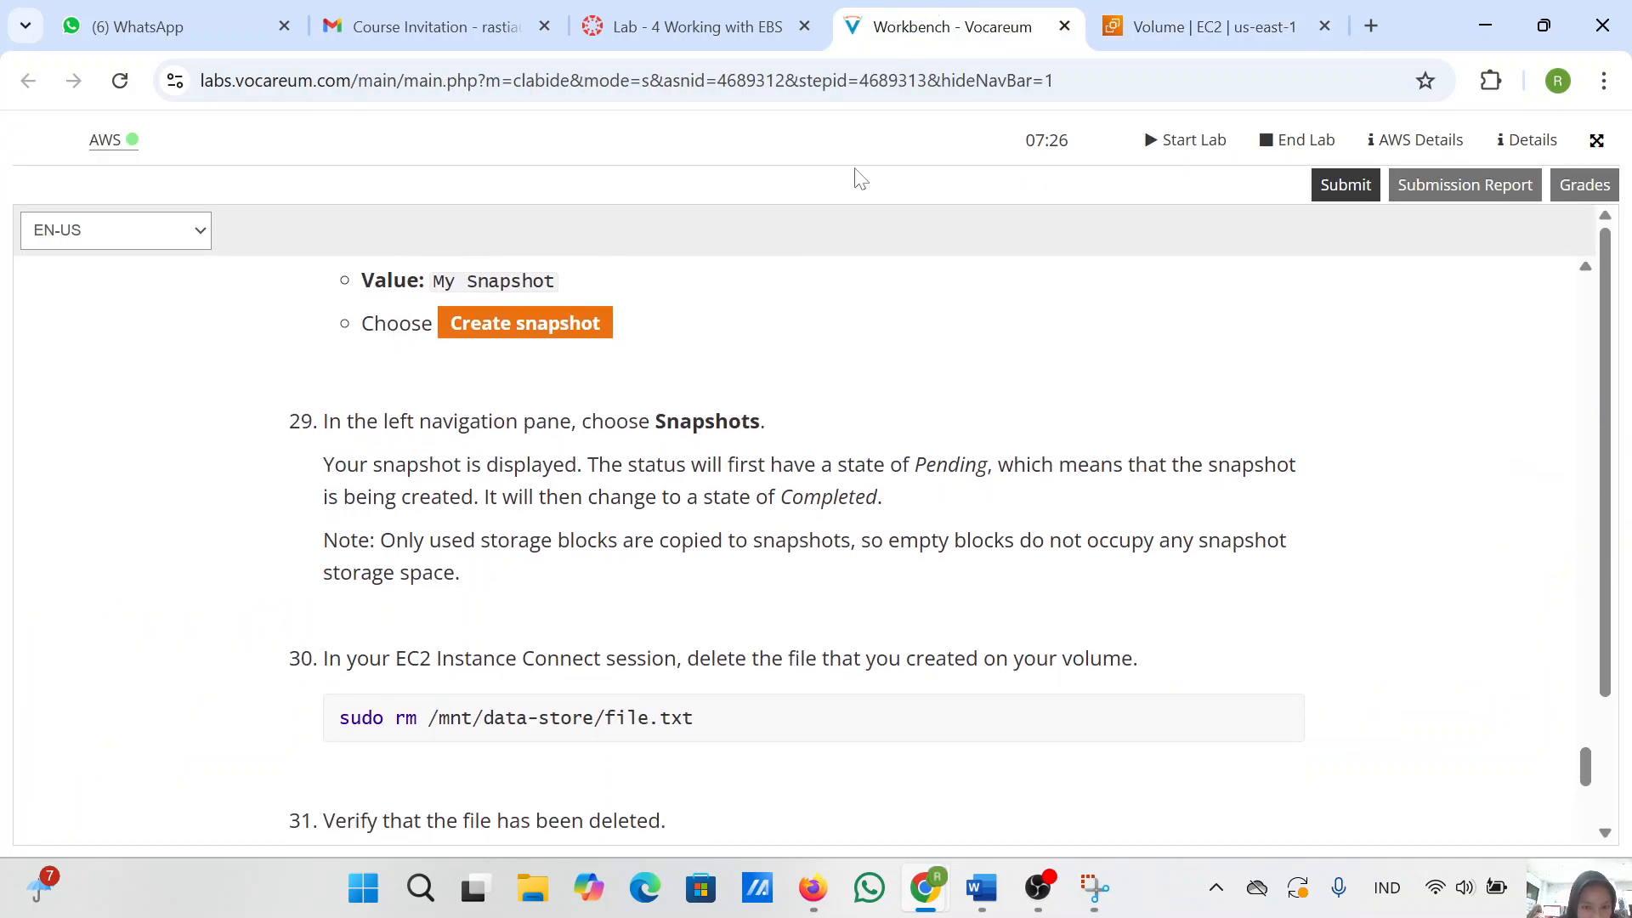
pyautogui.click(1122, 24)
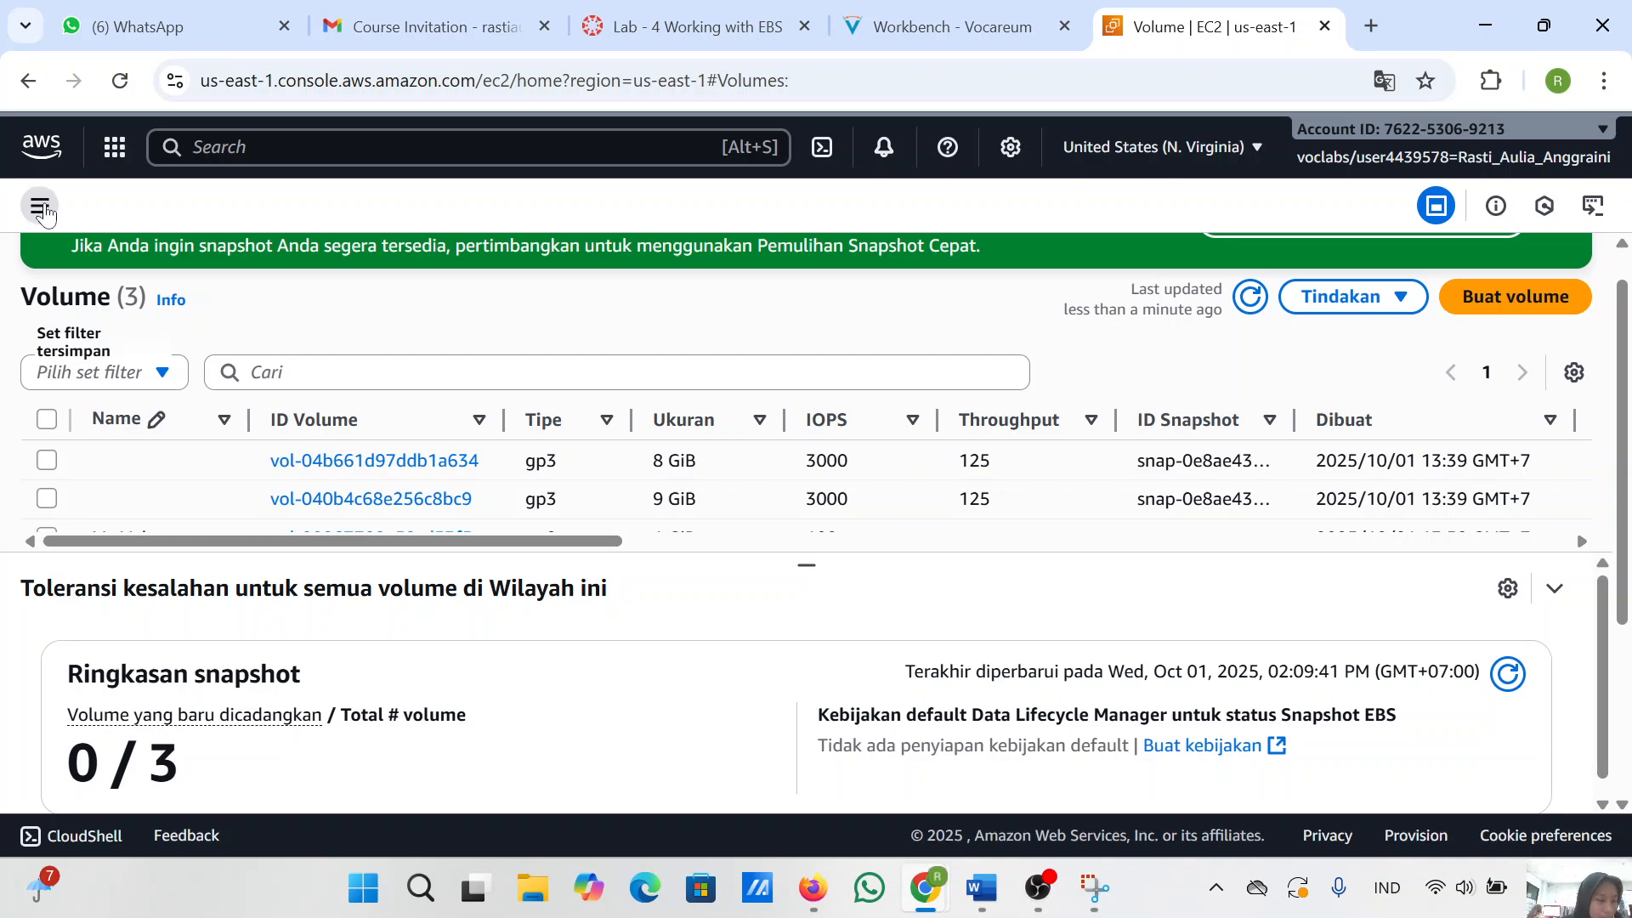
pyautogui.click(40, 207)
pyautogui.scroll(-5, 102, 552)
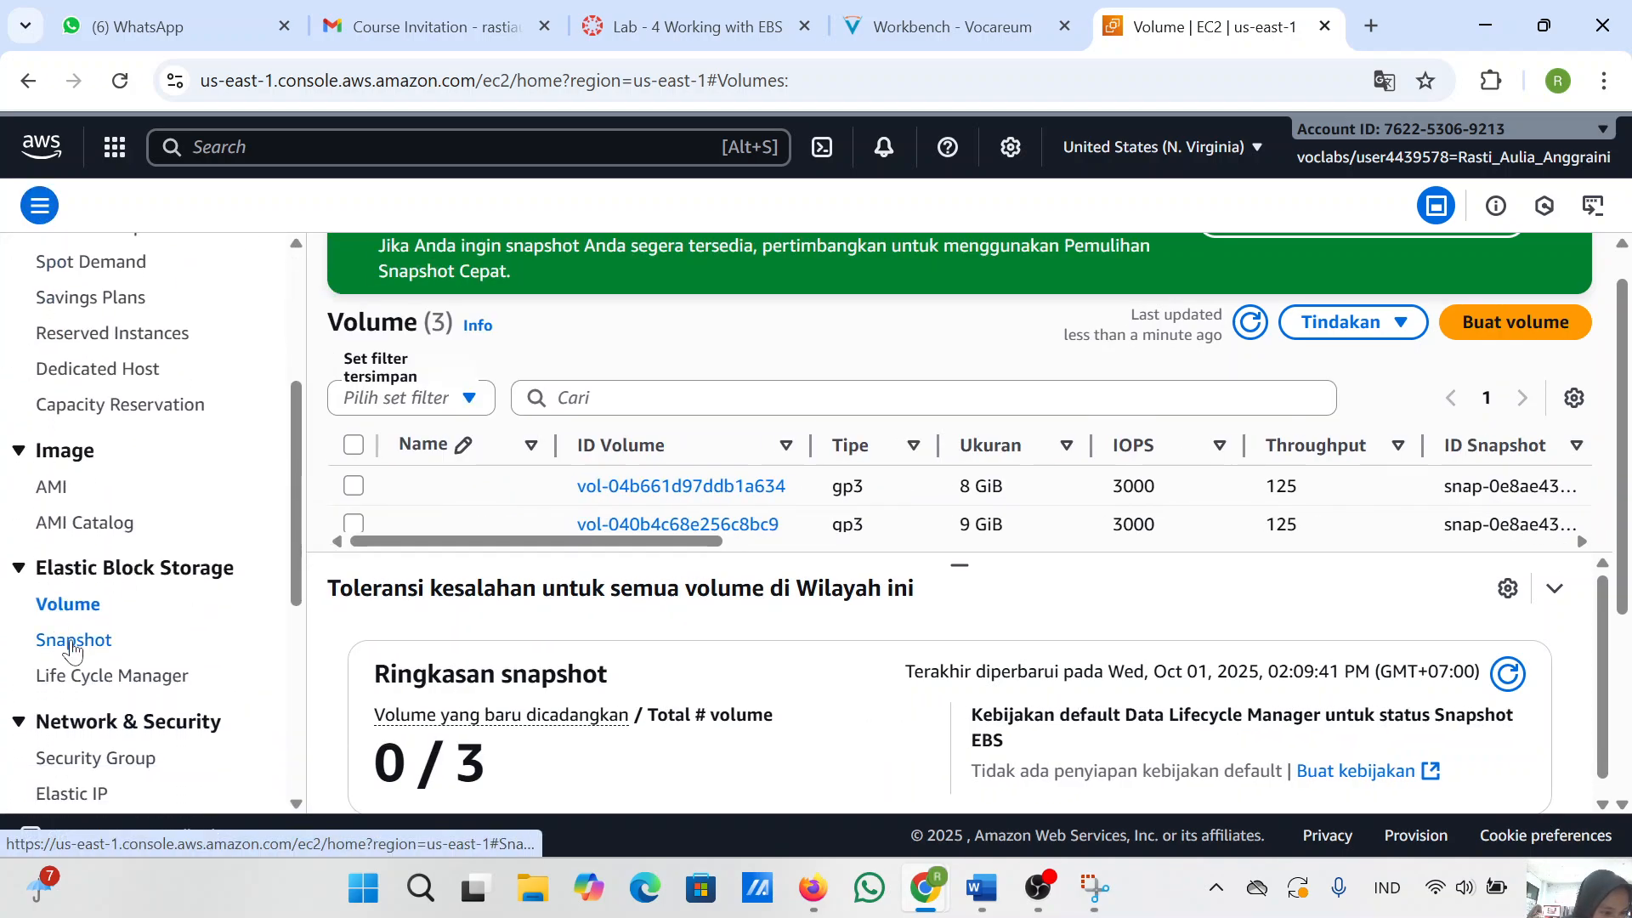
pyautogui.click(73, 643)
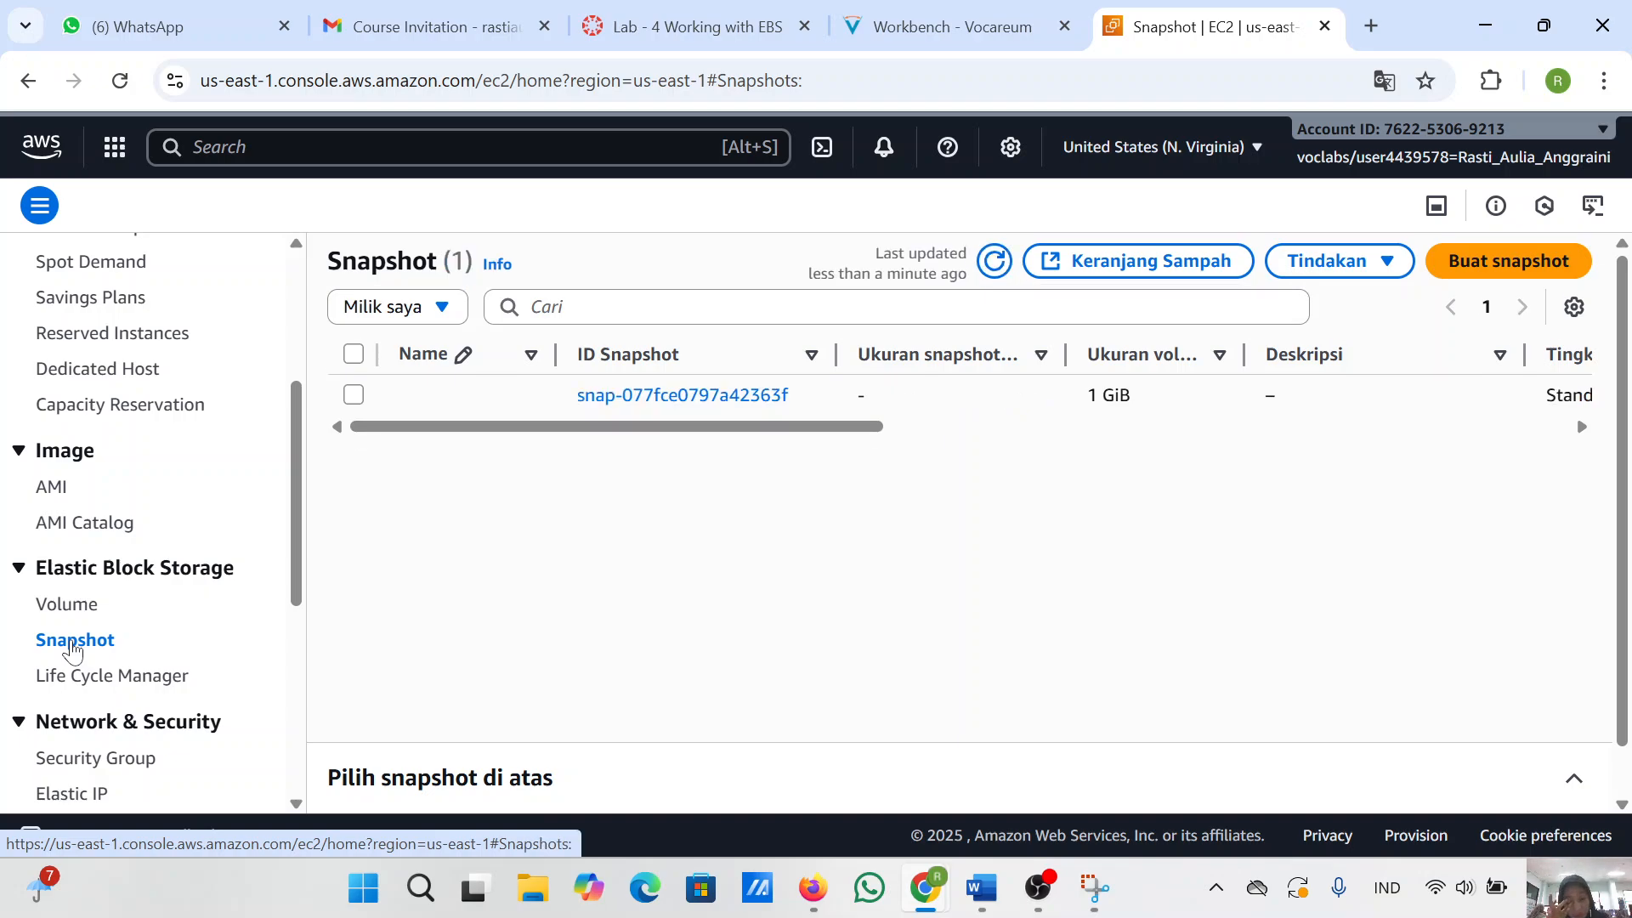
# - Read lab steps 30 and 31 on deleting file.txt from the mounted volume and verifying the deletion
pyautogui.click(904, 12)
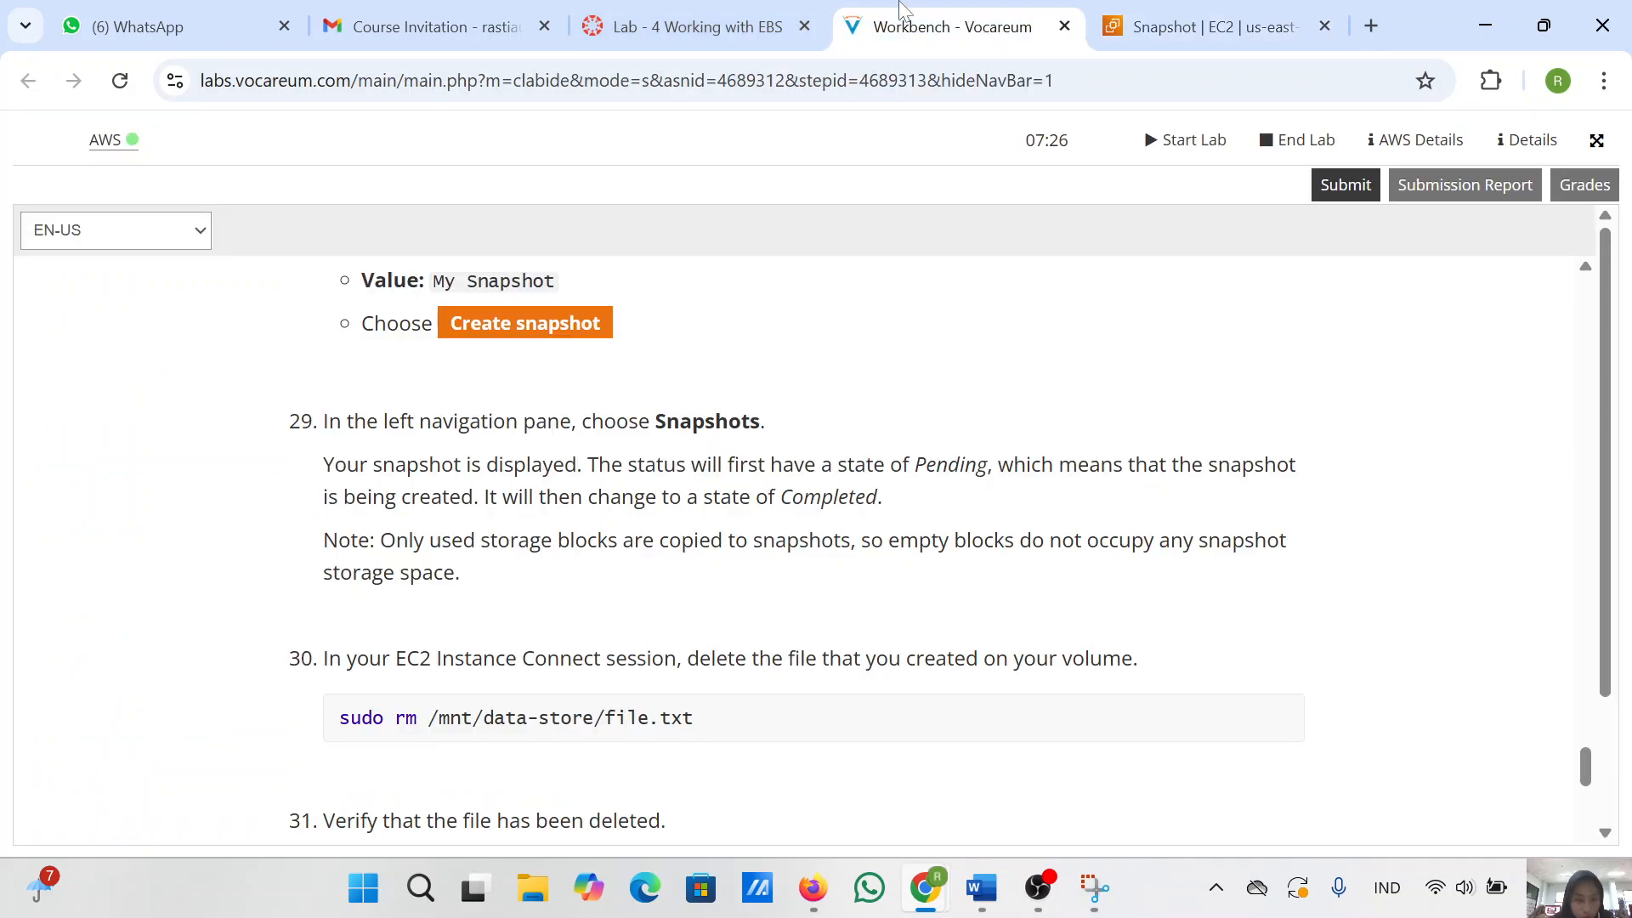
pyautogui.scroll(-1, 738, 572)
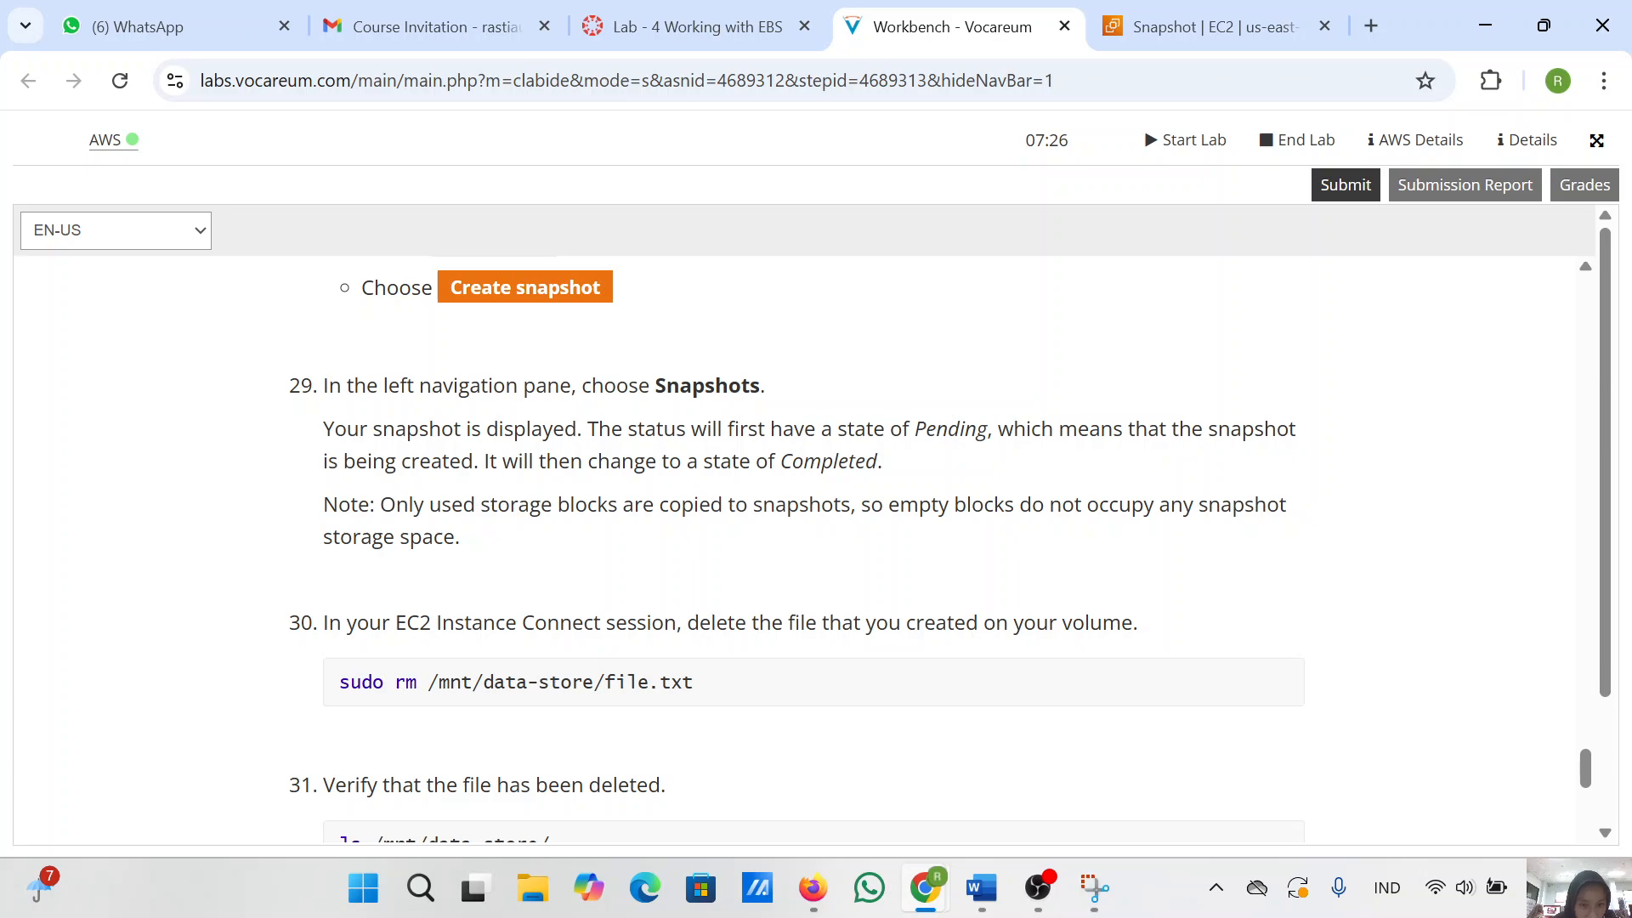
pyautogui.scroll(-2, 738, 571)
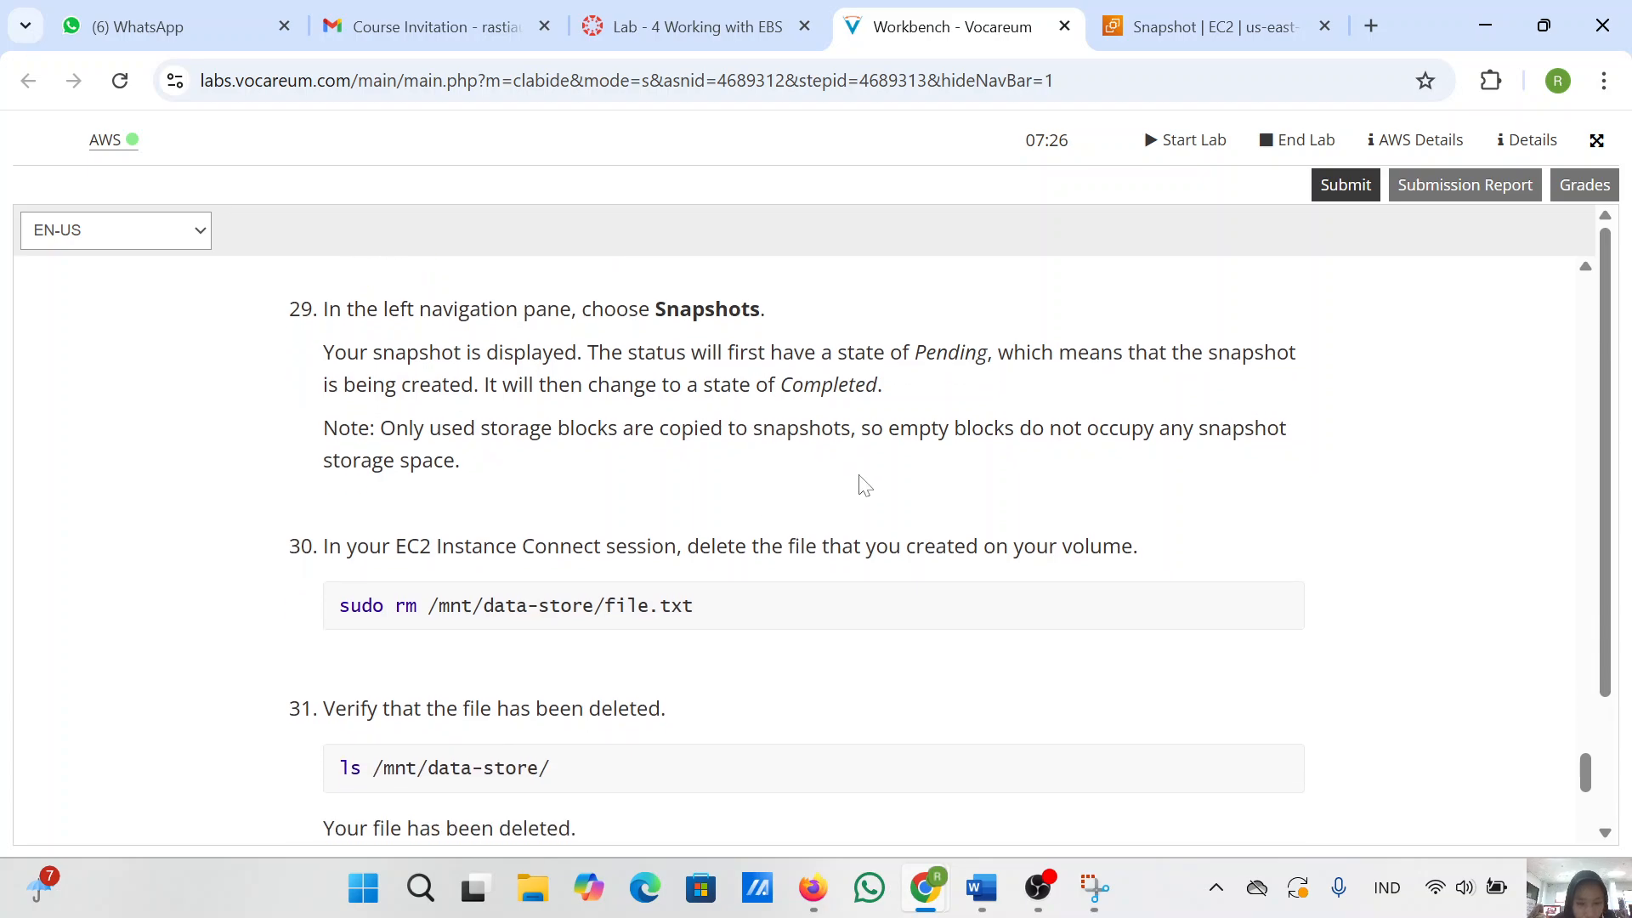
# - Refresh the Snapshots list in the EC2 console, expand the details pane and select the listed 1 GiB snapshot
pyautogui.scroll(-1, 865, 485)
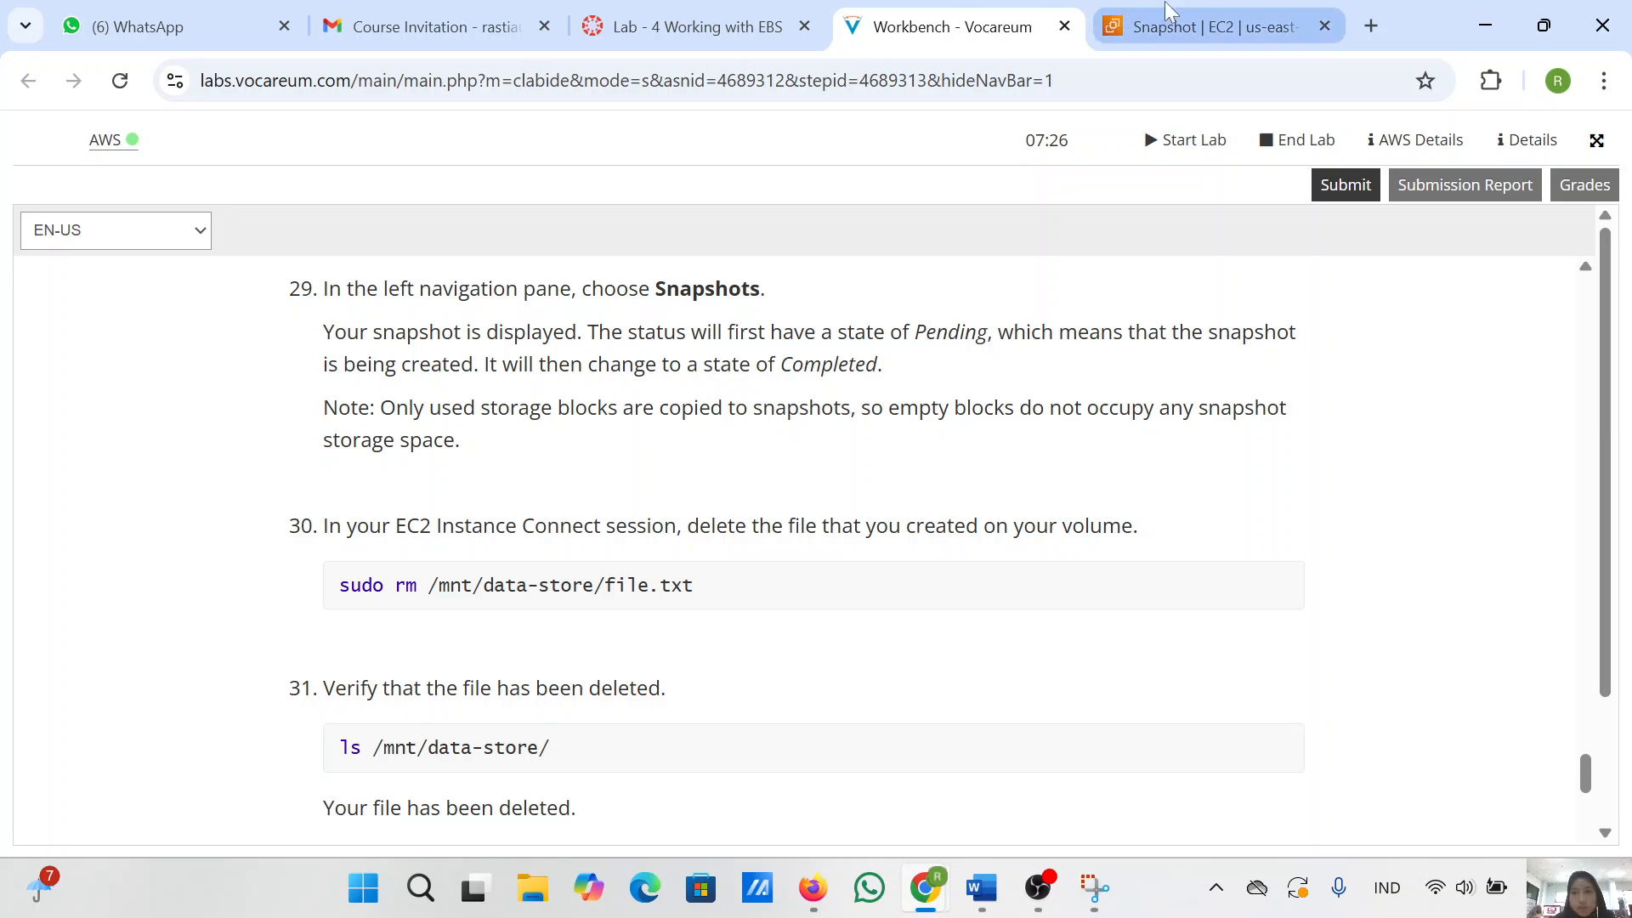
pyautogui.click(1101, 19)
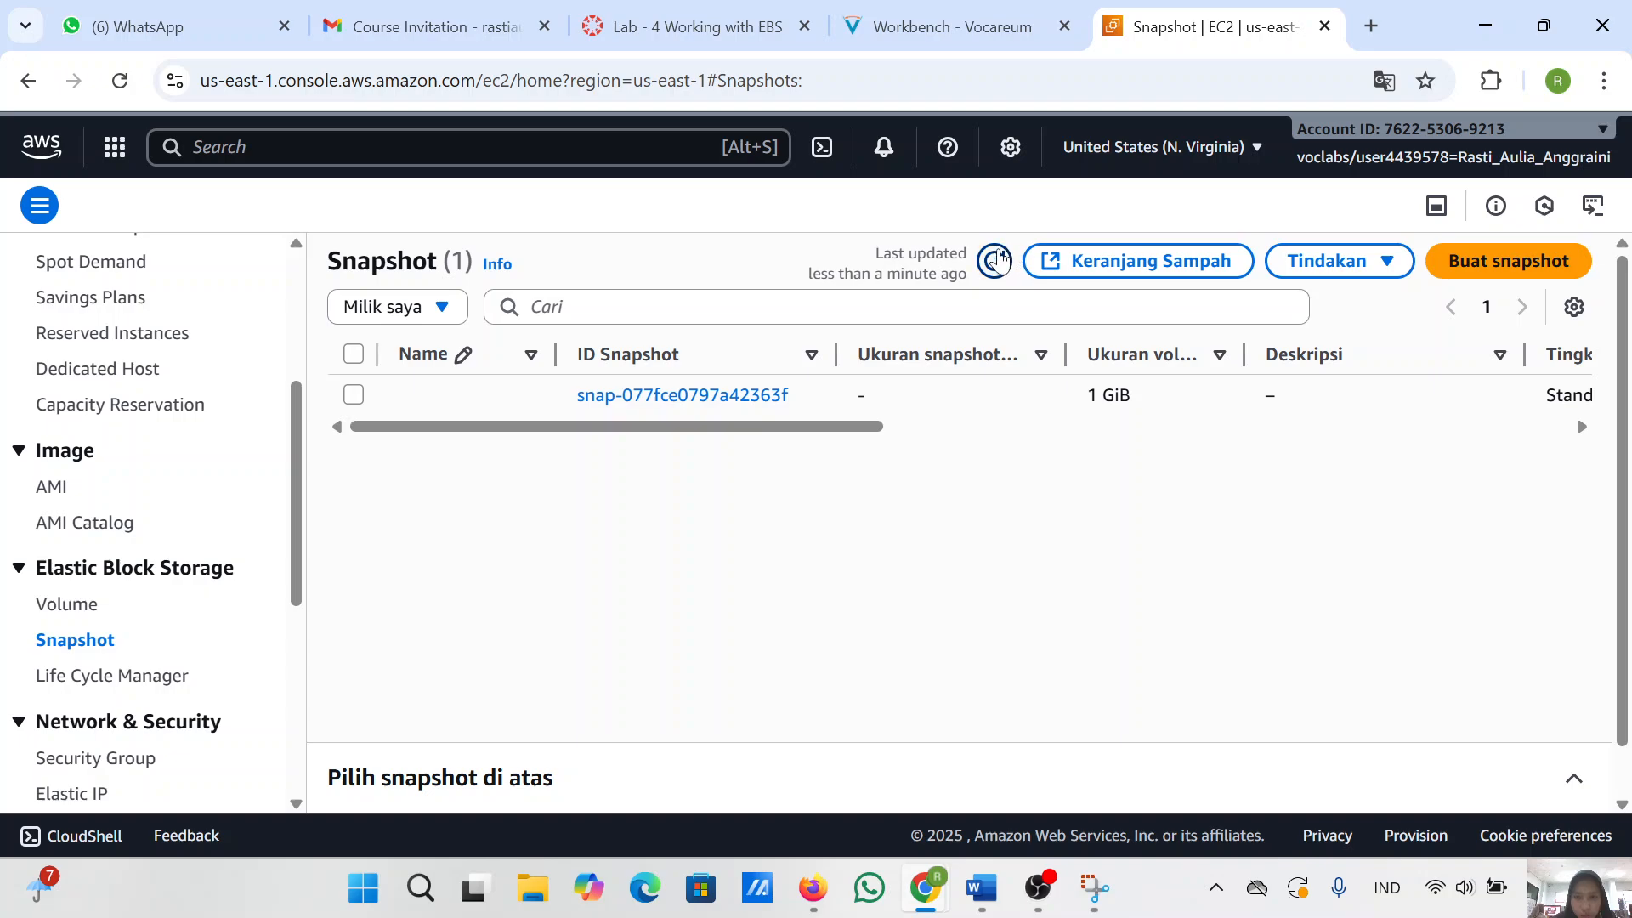
pyautogui.click(996, 261)
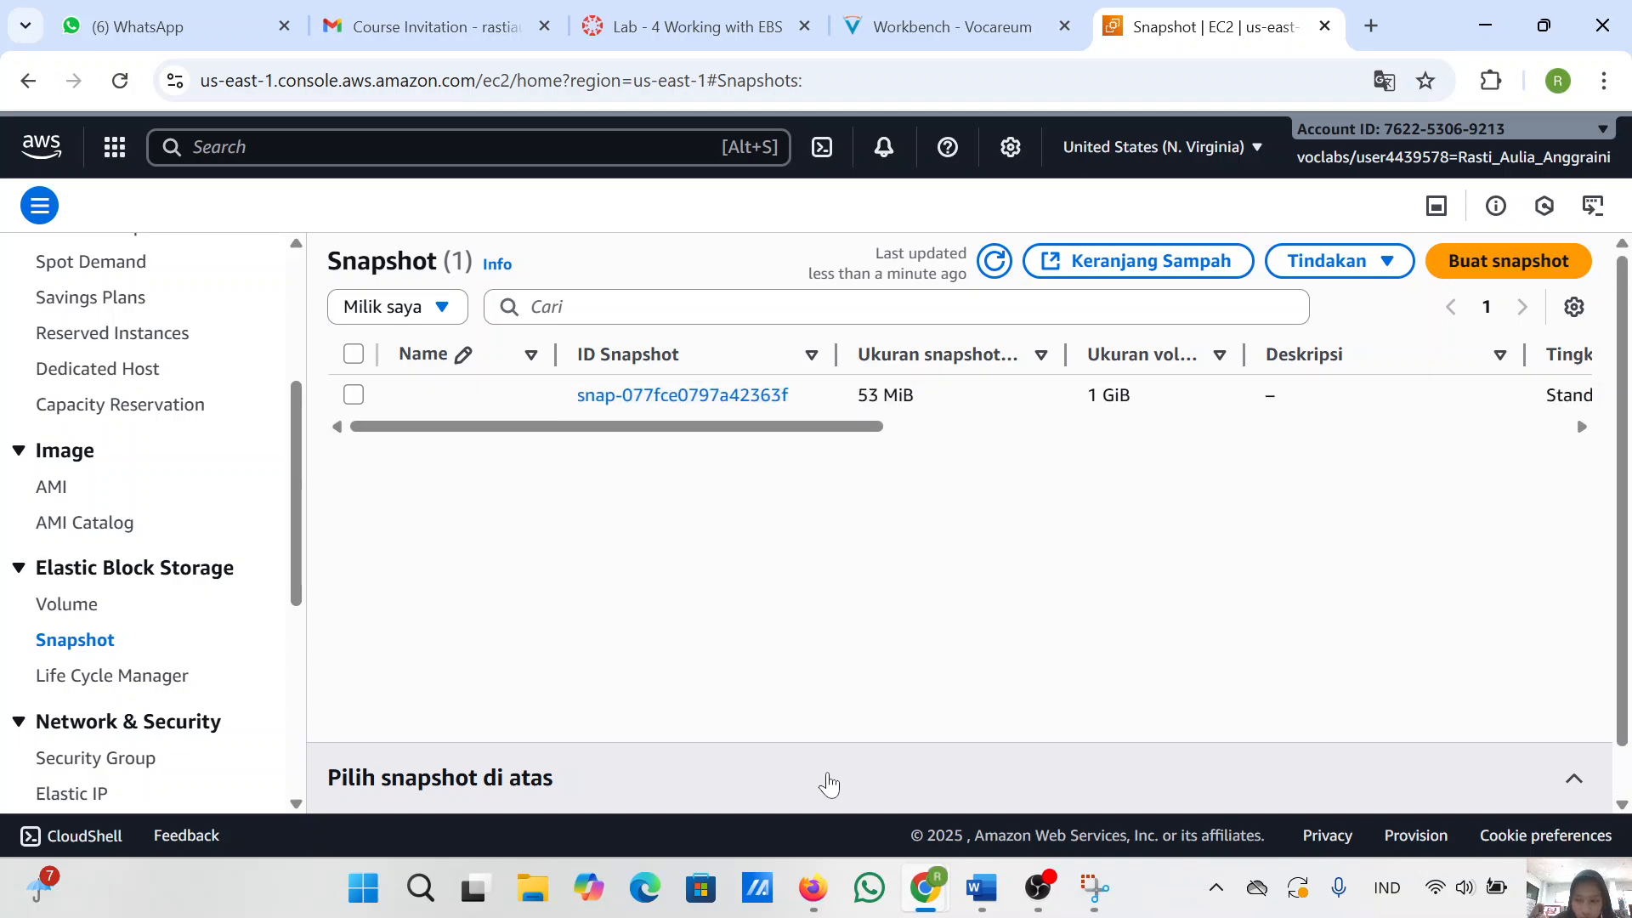
pyautogui.click(1578, 779)
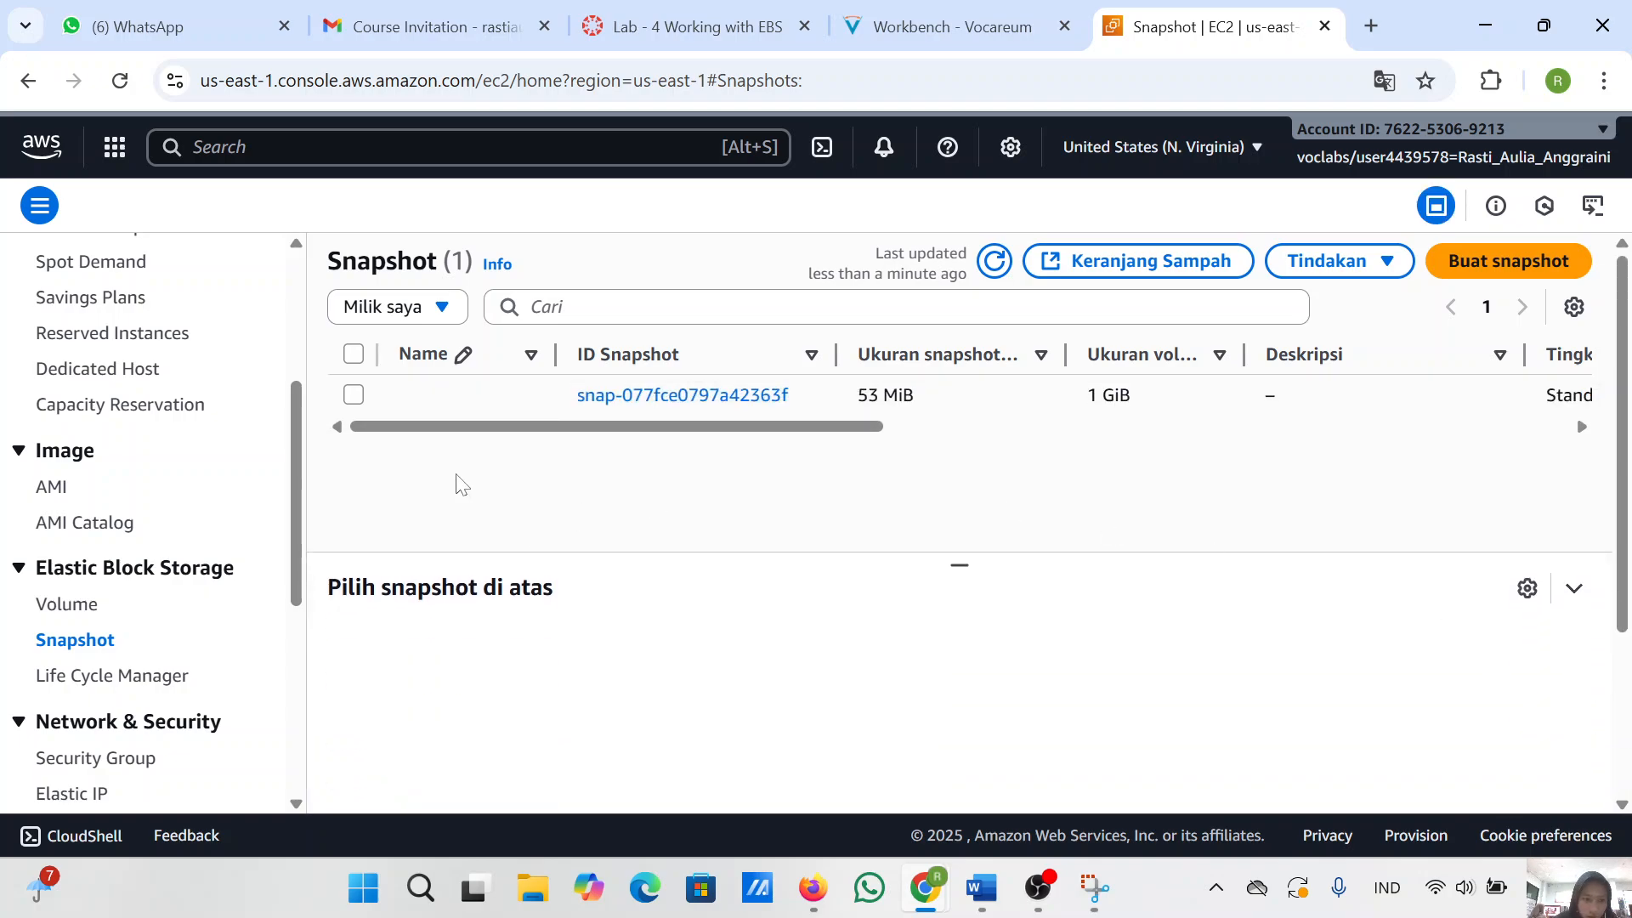
pyautogui.click(355, 395)
# - Examine the selected snapshot's details, including its progress, status, source volume and encryption
pyautogui.scroll(-2, 607, 664)
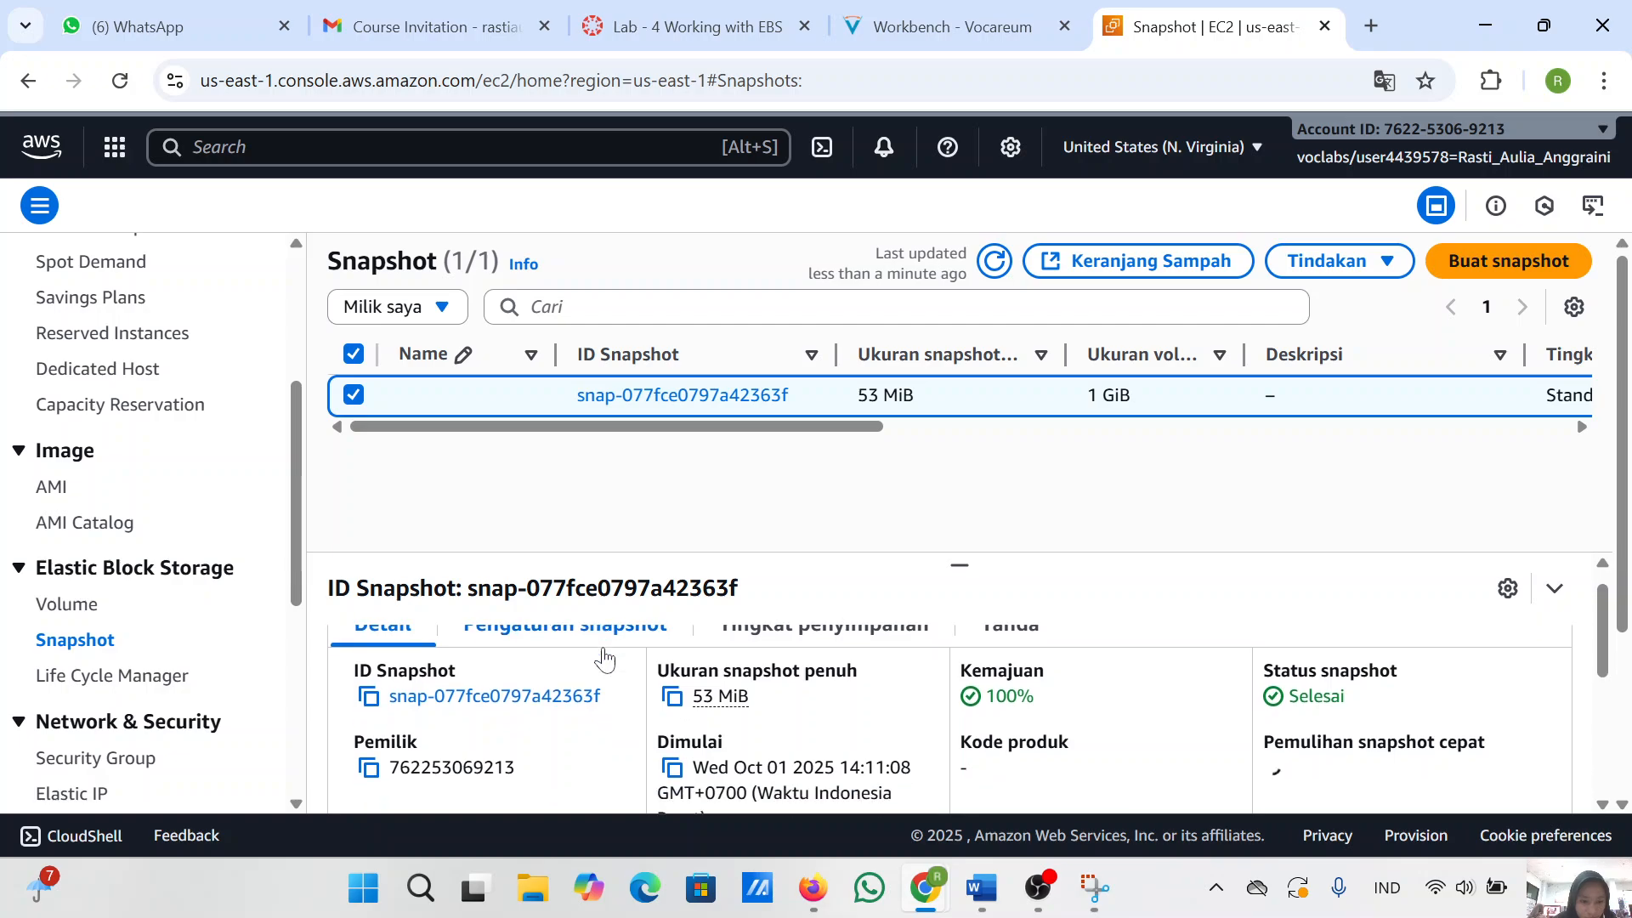
pyautogui.scroll(-1, 607, 658)
pyautogui.scroll(2, 607, 659)
pyautogui.scroll(-2, 607, 659)
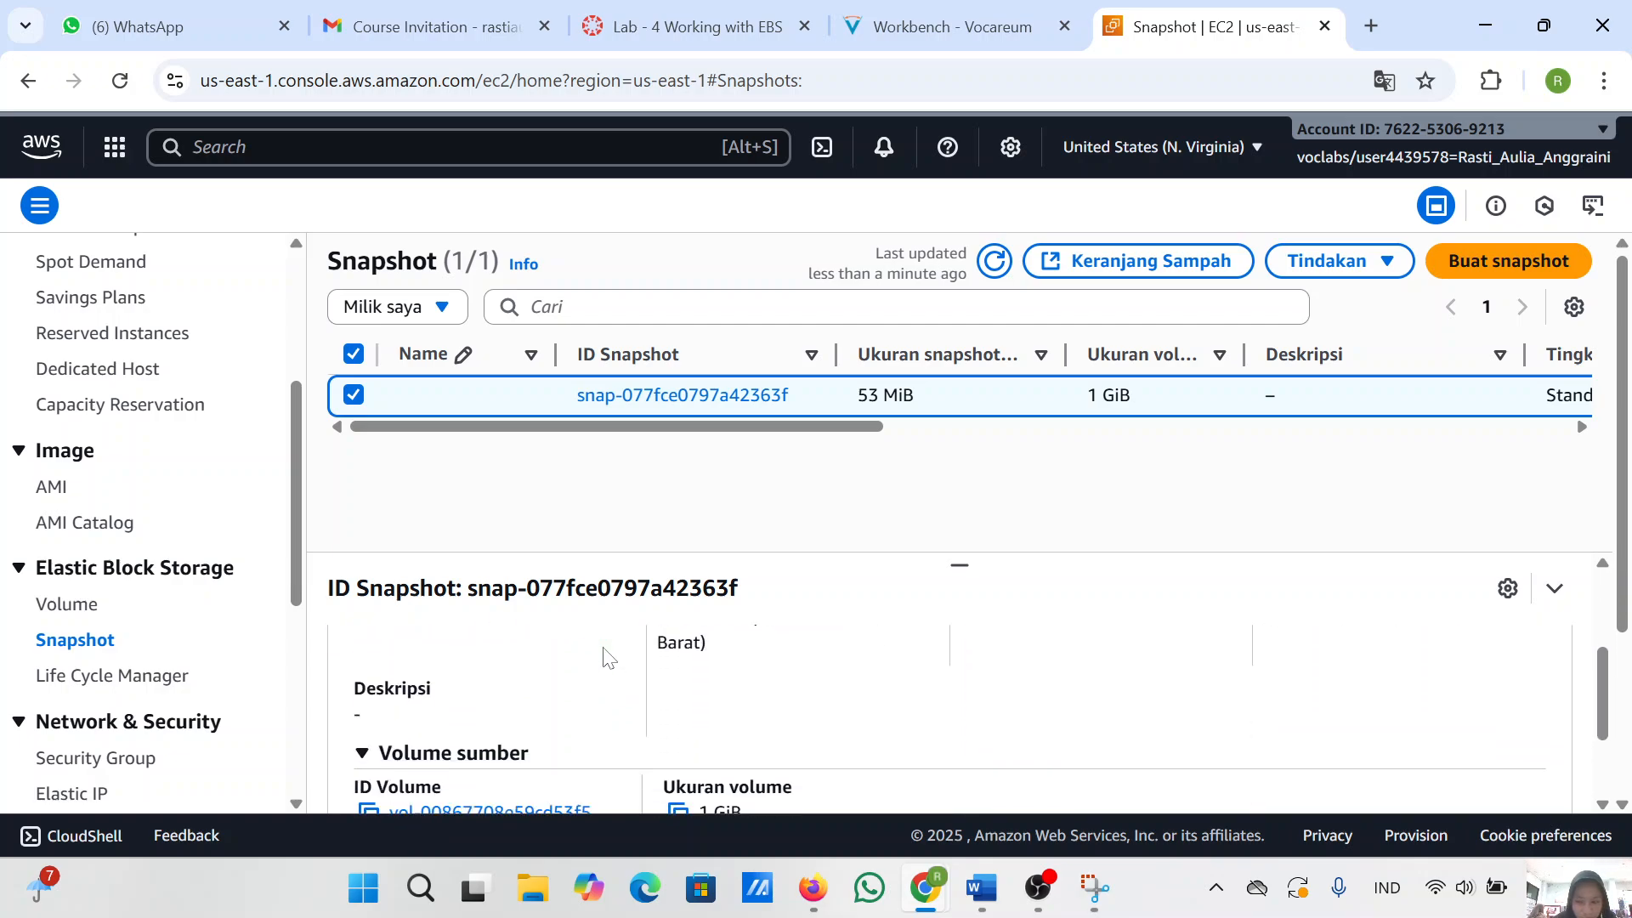
pyautogui.scroll(-2, 607, 659)
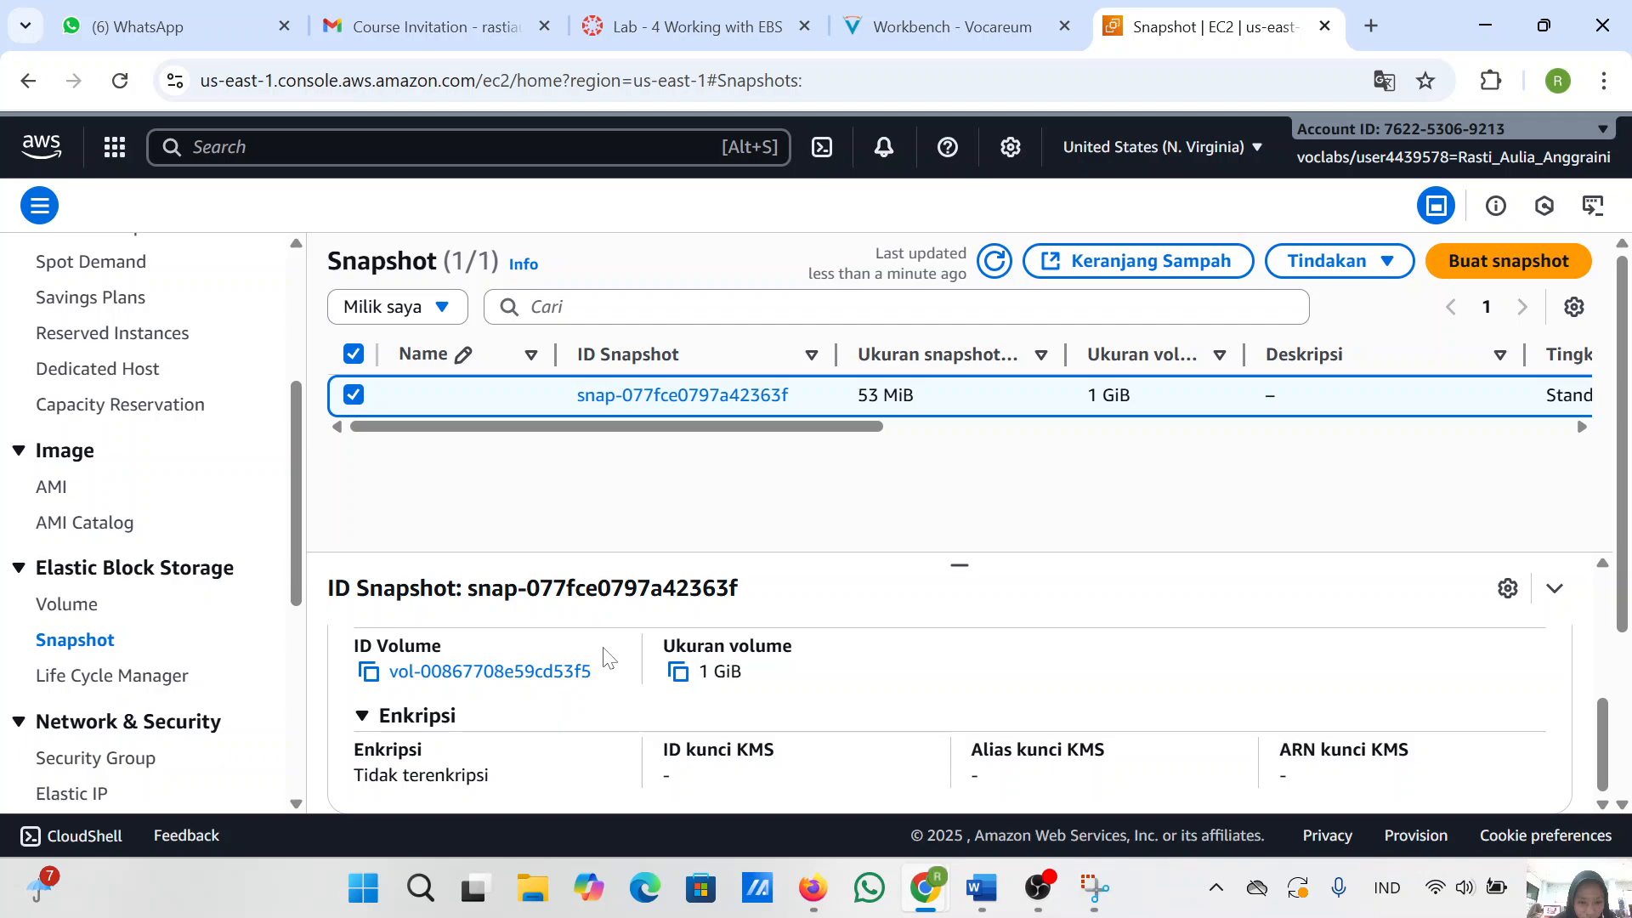
pyautogui.scroll(3, 607, 659)
pyautogui.scroll(-2, 607, 659)
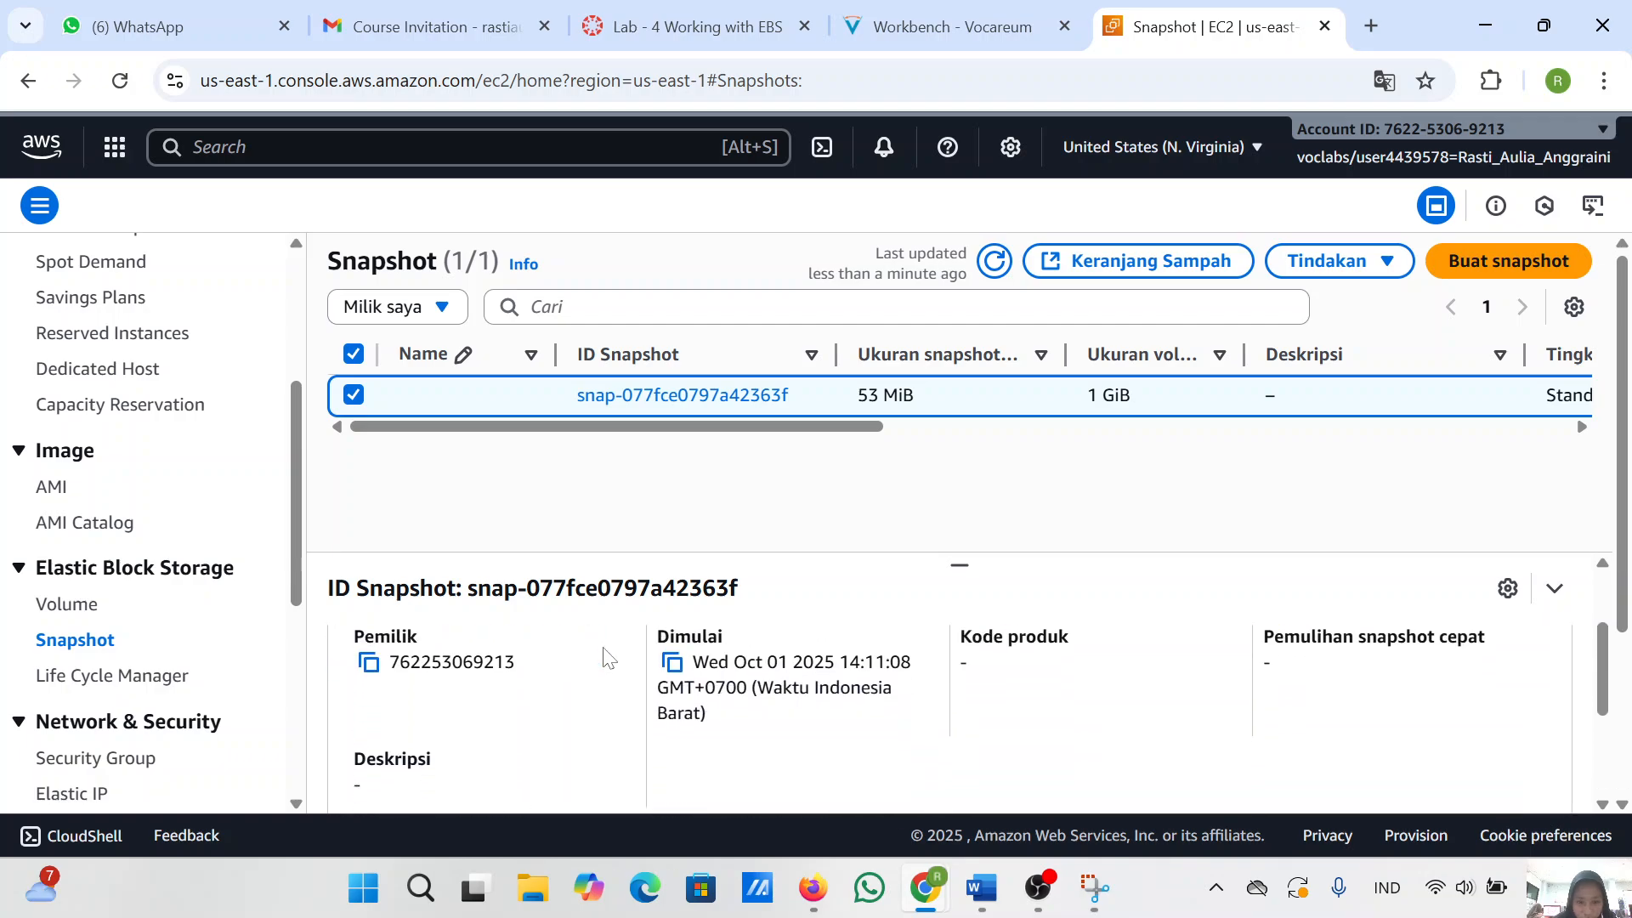
pyautogui.scroll(2, 607, 659)
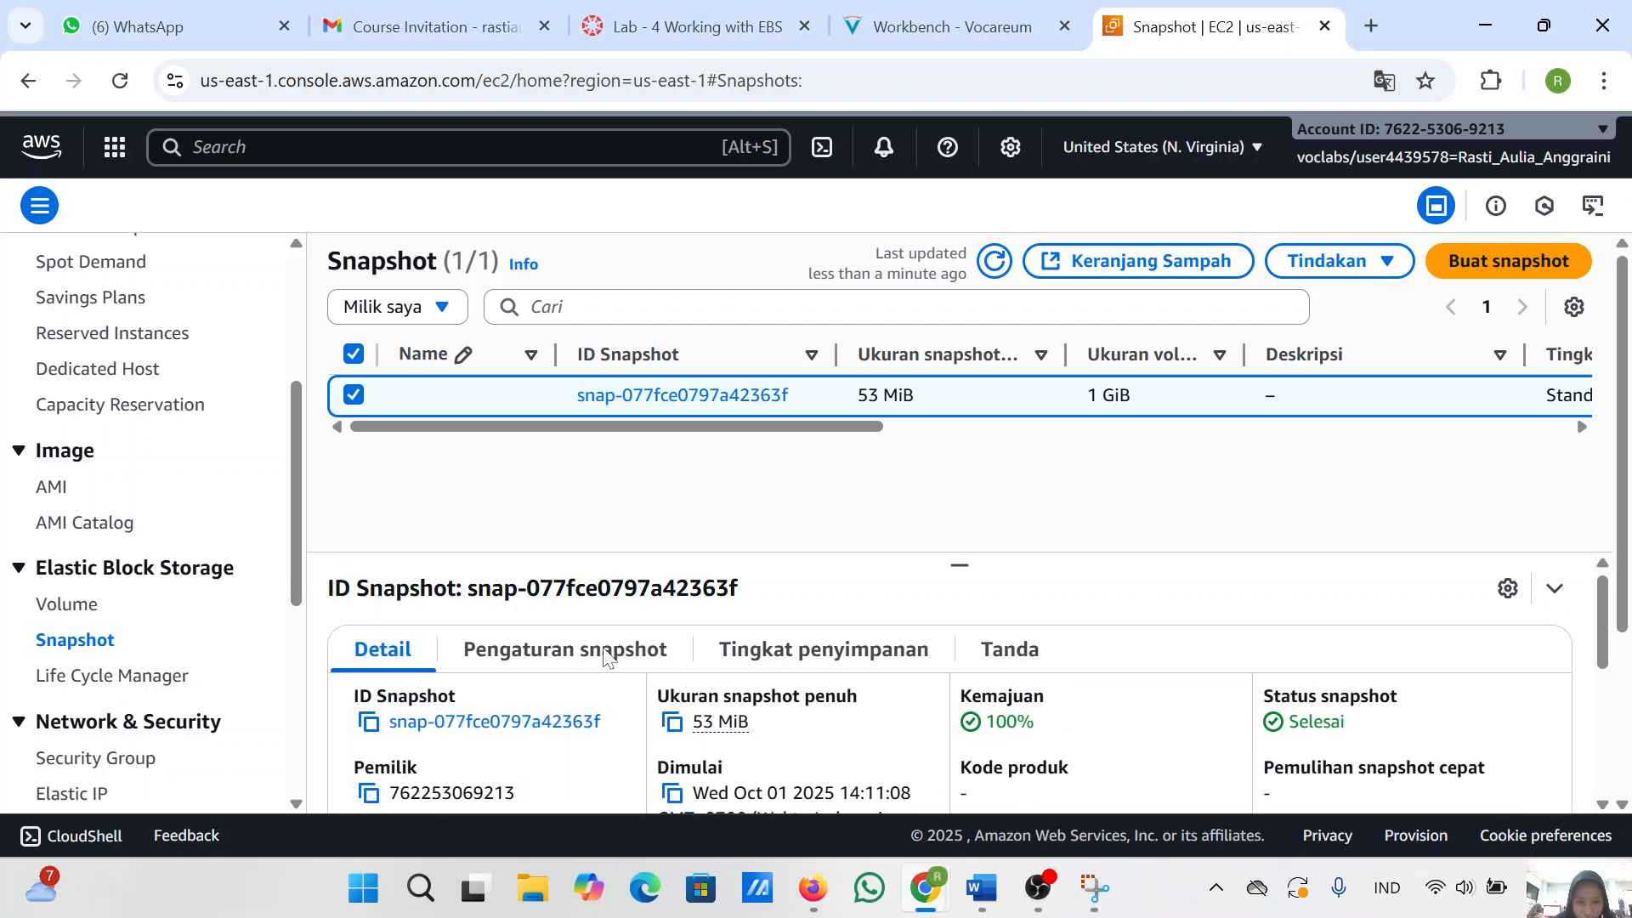
pyautogui.click(1042, 894)
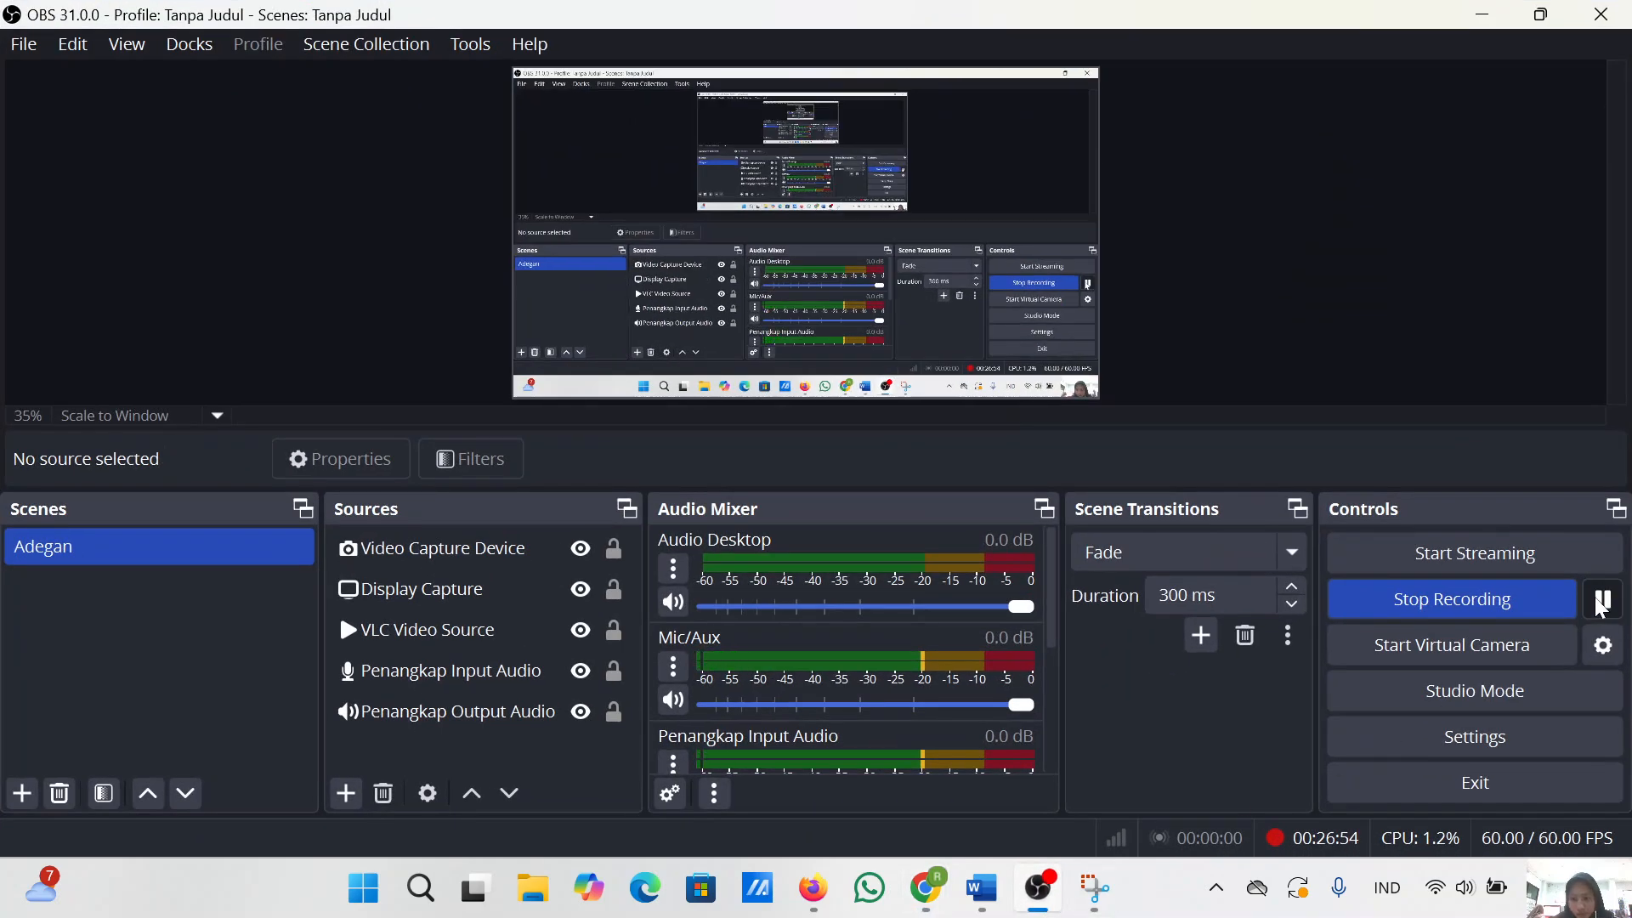
pyautogui.click(1483, 15)
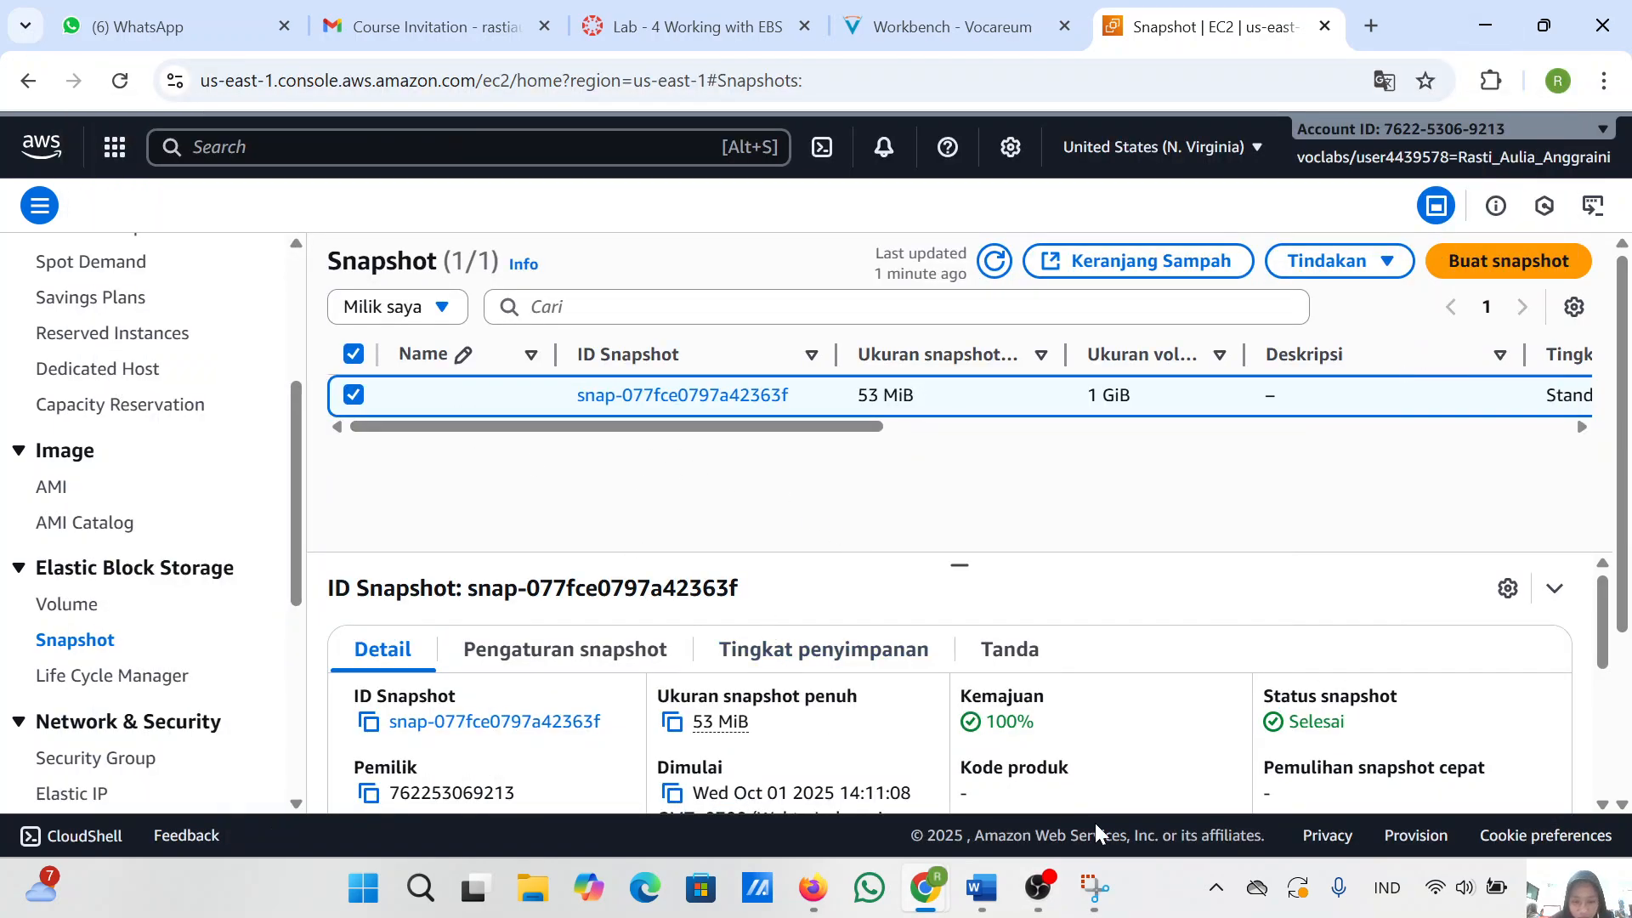
# - Capture the Snapshots page with the selected snapshot's details using Snipping Tool and paste the image into the Word document
pyautogui.click(1094, 889)
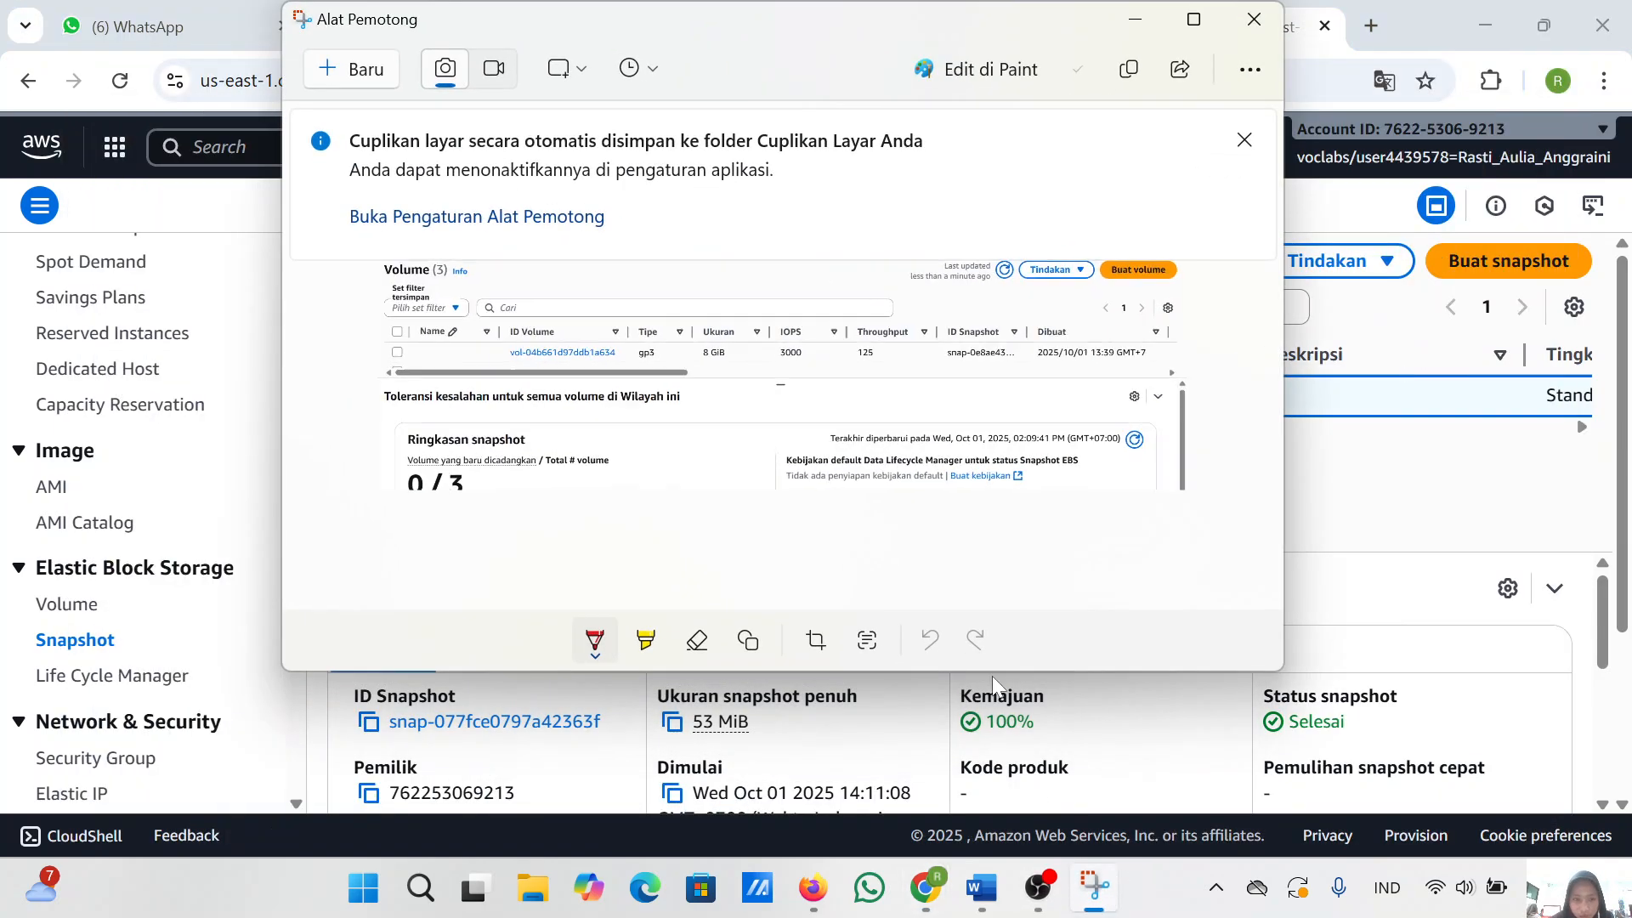
pyautogui.click(352, 78)
pyautogui.moveTo(303, 176); pyautogui.dragTo(1585, 784)
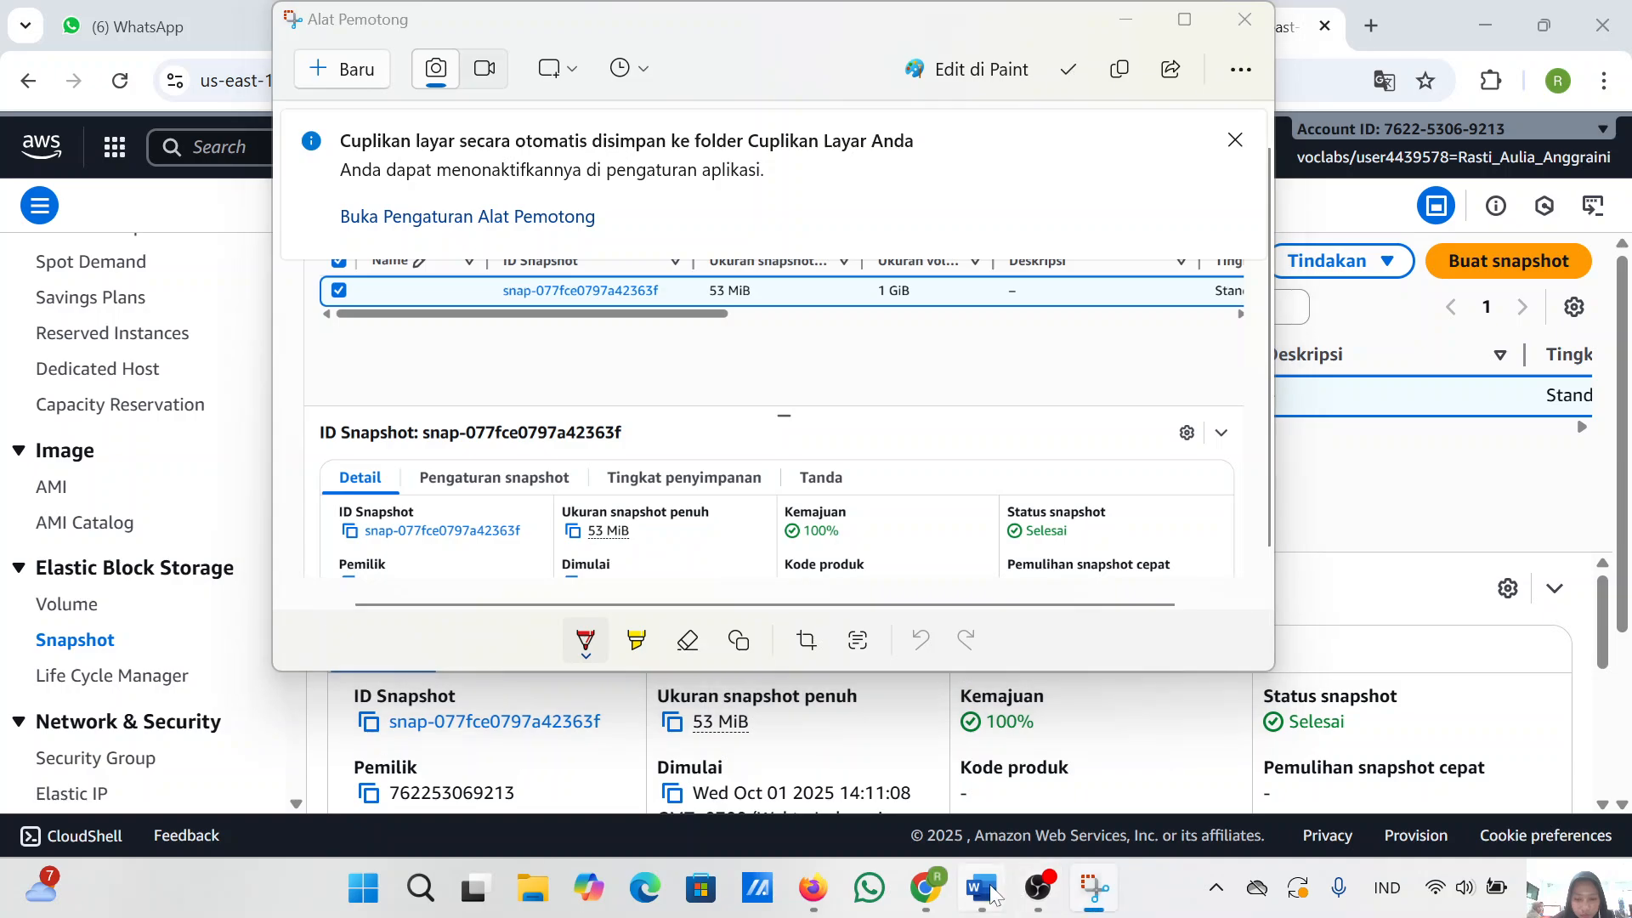
pyautogui.click(986, 890)
pyautogui.hotkey('ctrl', 'v')
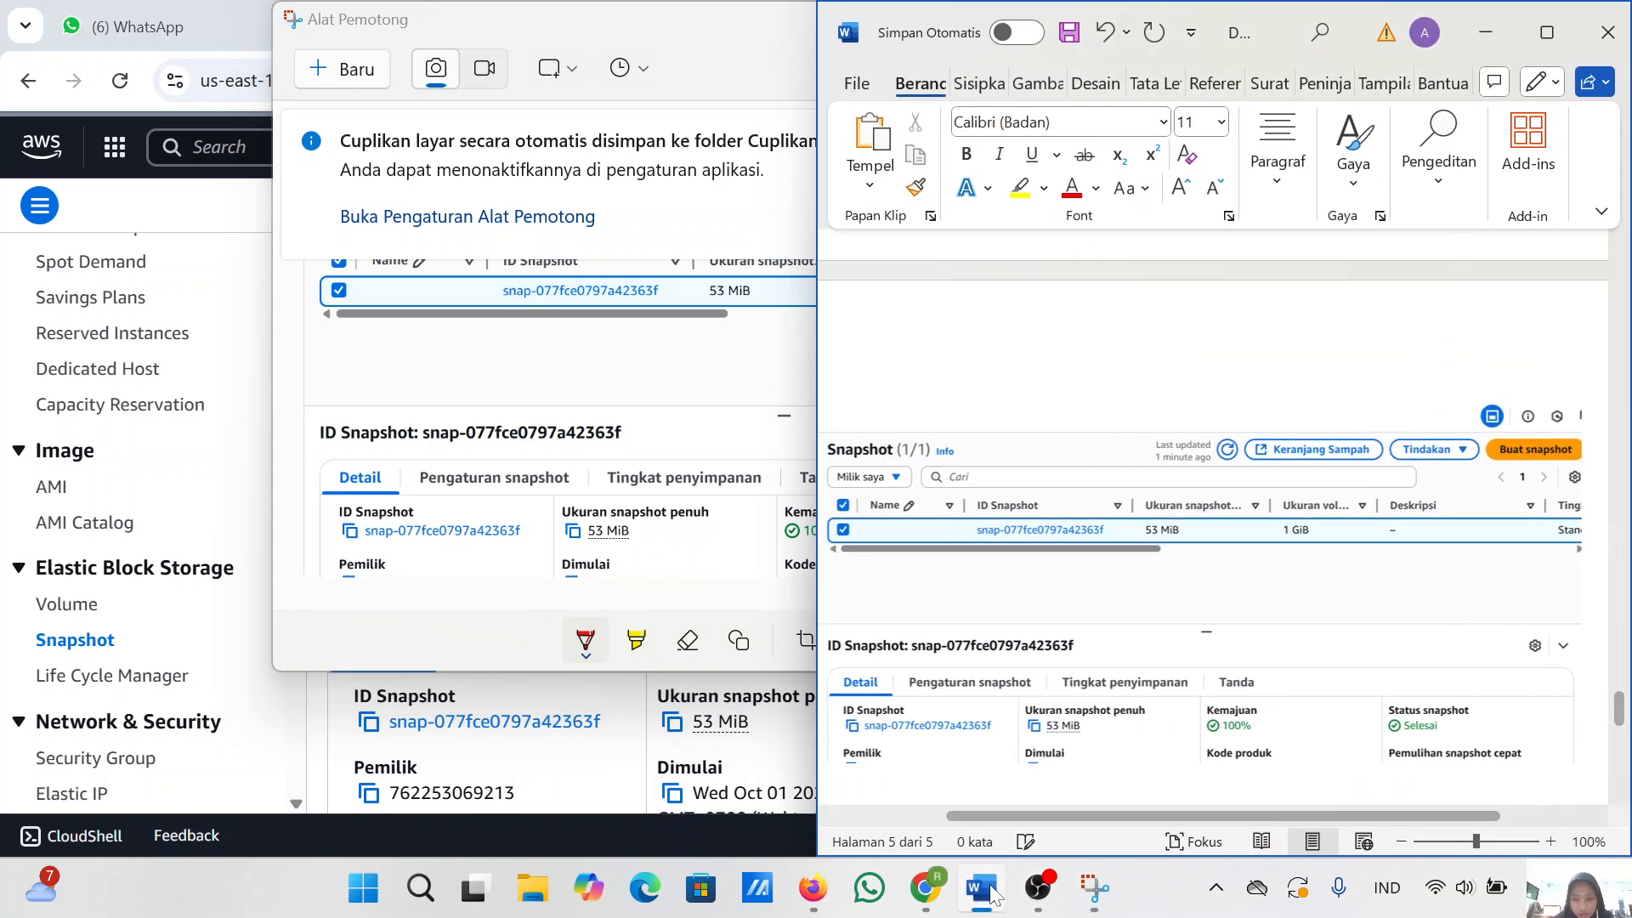
pyautogui.click(1479, 26)
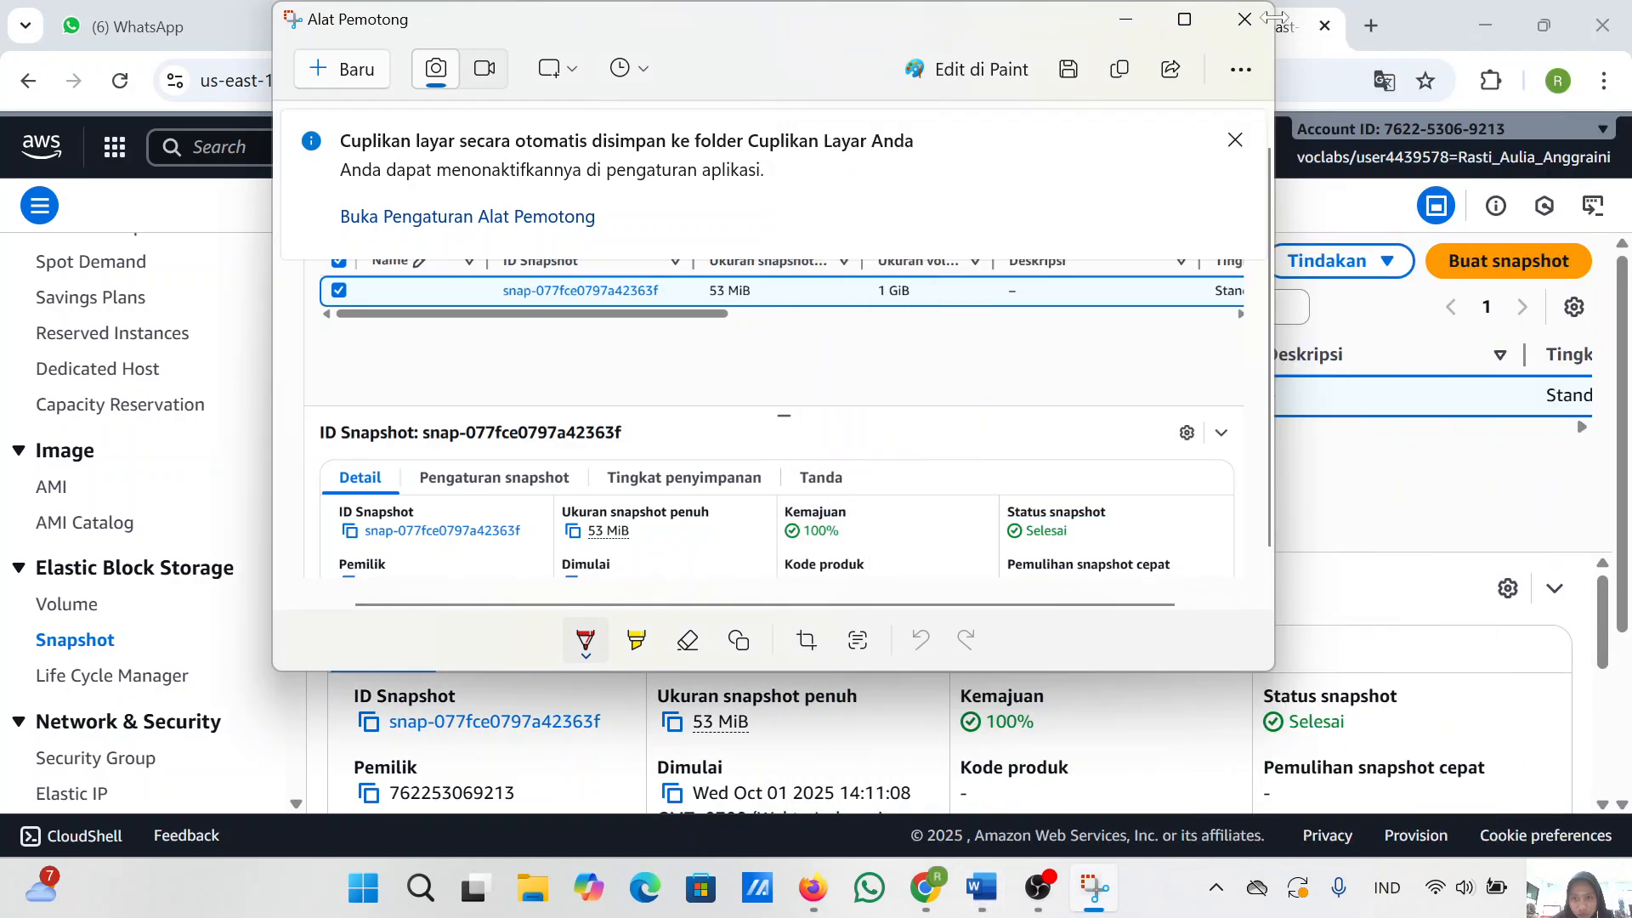
pyautogui.click(1124, 28)
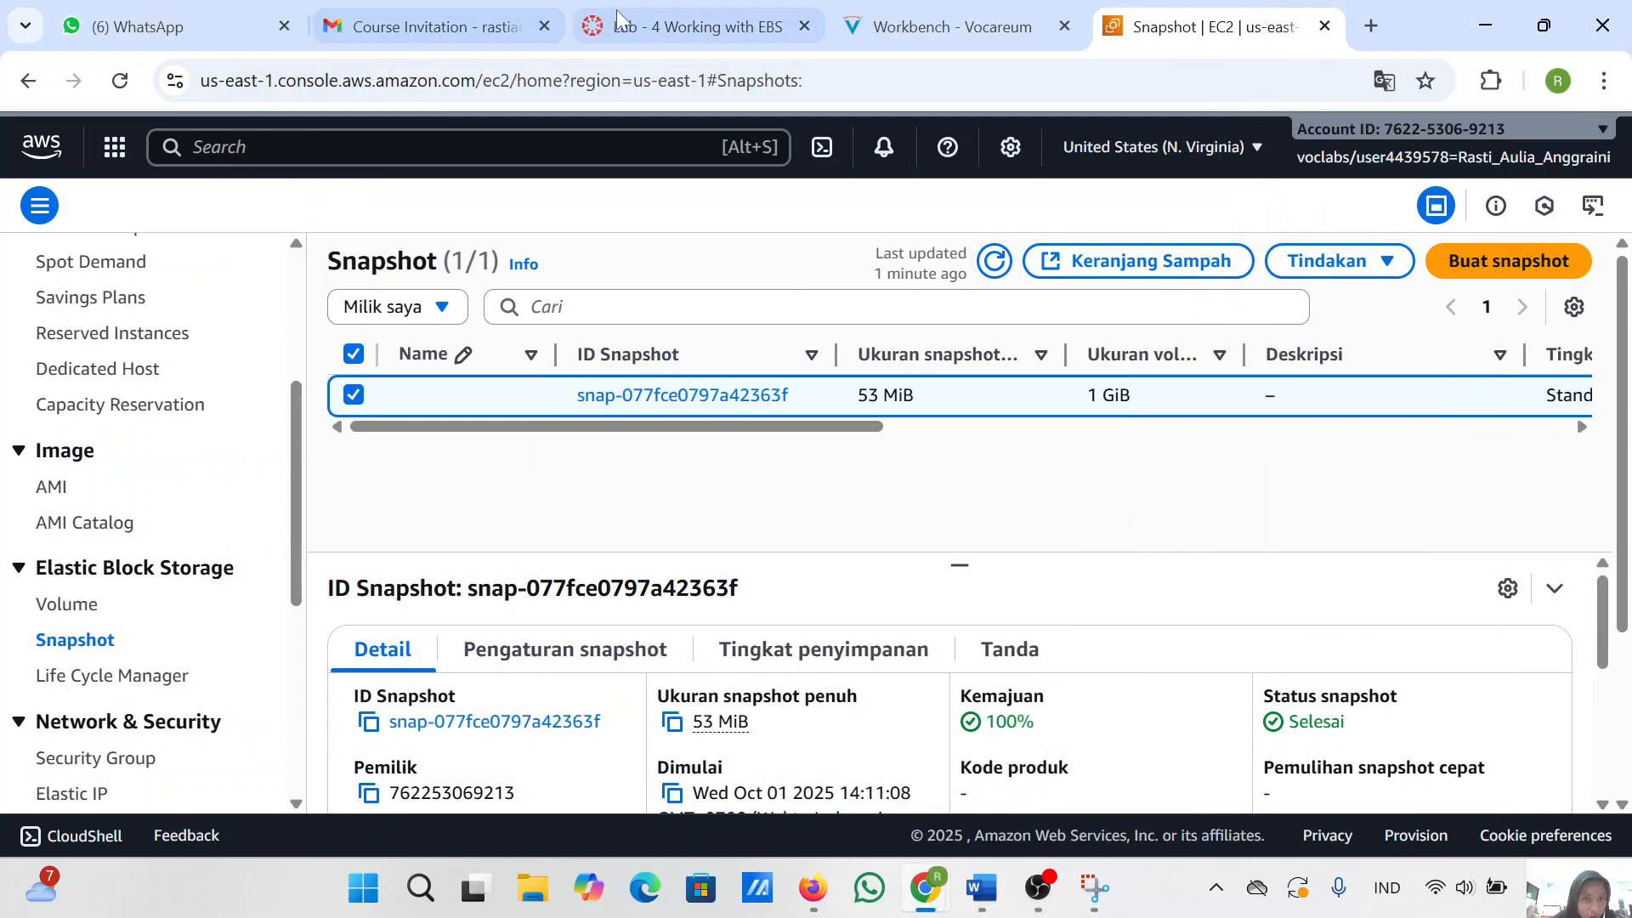
# - Return to lab step 30 in the Vocareum instructions and place the EC2 Instance Connect window beside its command
pyautogui.click(944, 26)
pyautogui.scroll(-1, 551, 569)
pyautogui.scroll(-1, 551, 570)
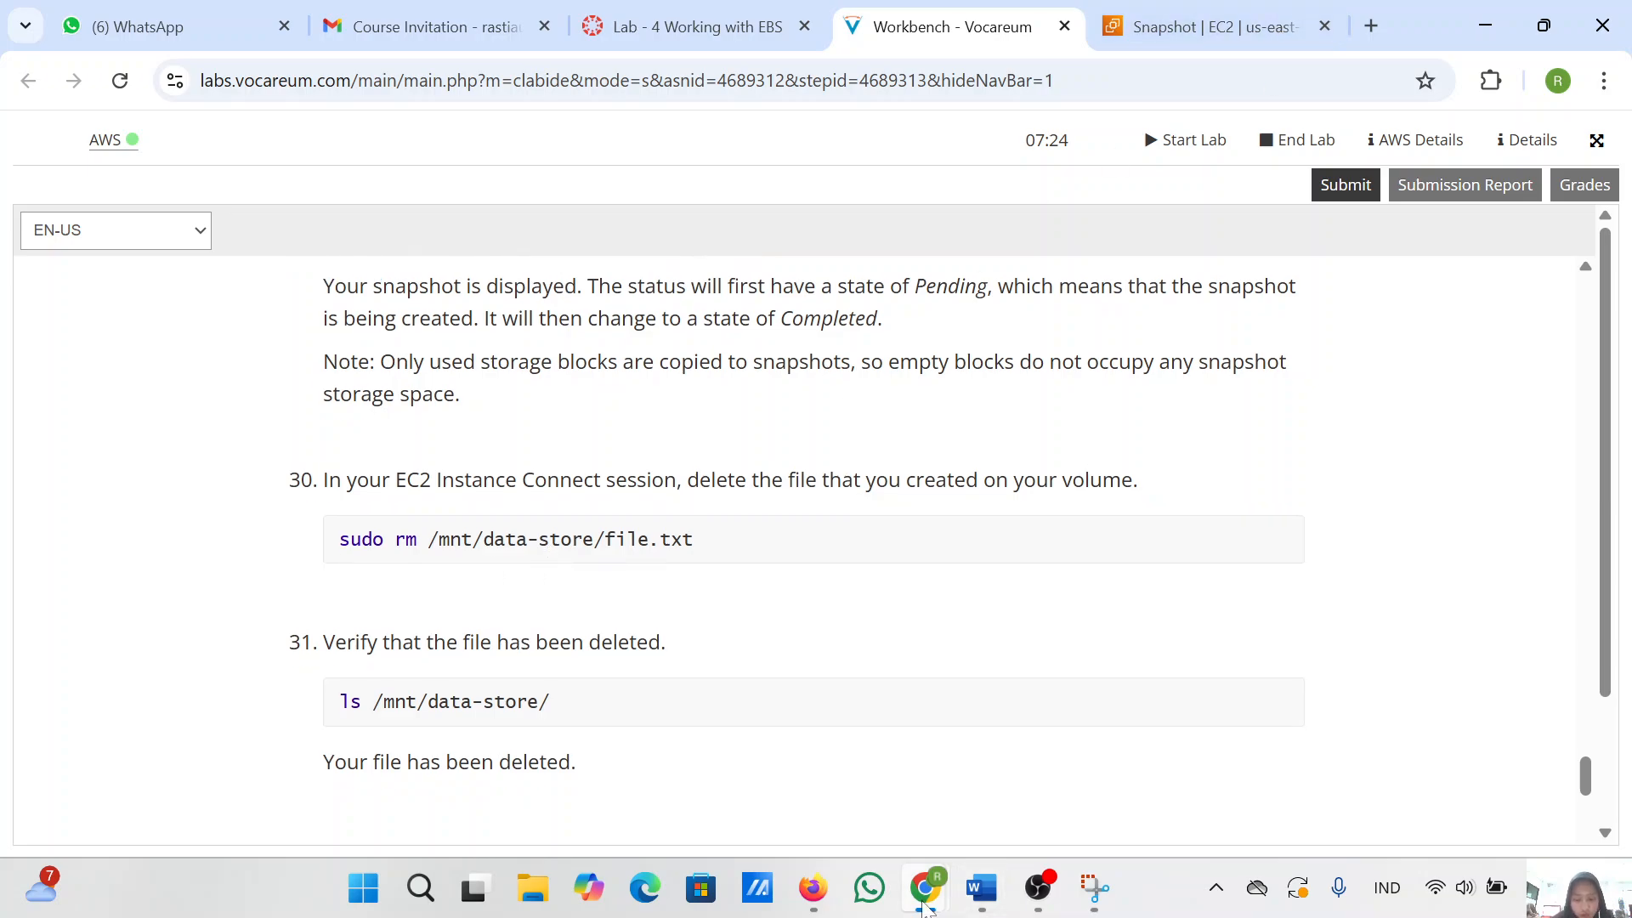
pyautogui.moveTo(927, 893)
pyautogui.click(1161, 762)
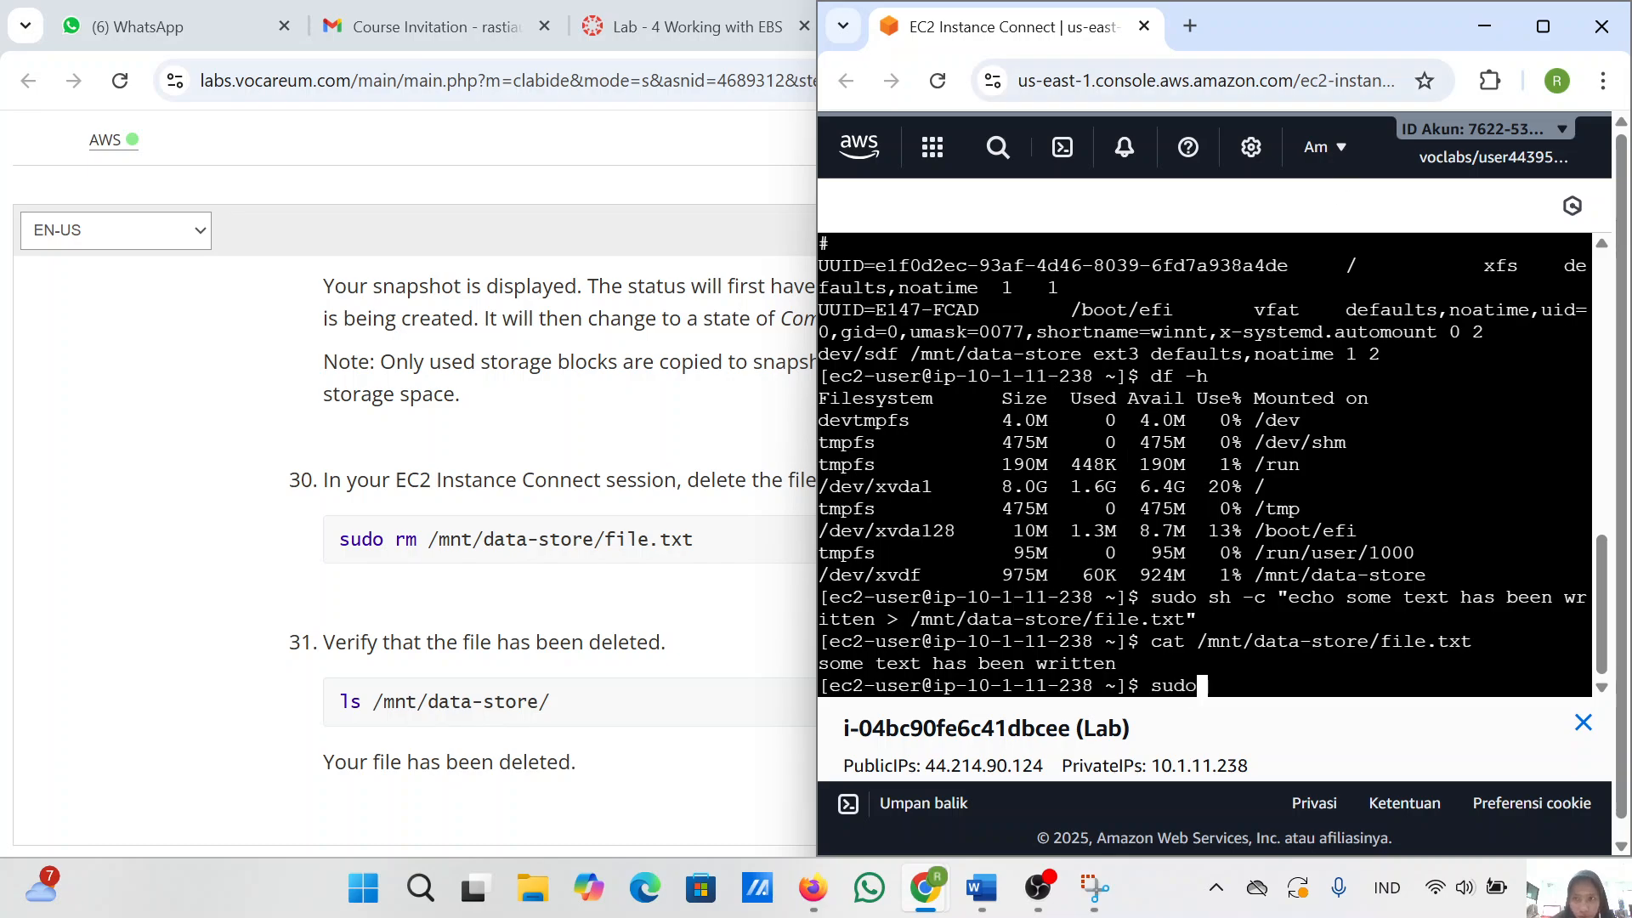
pyautogui.moveTo(1307, 40); pyautogui.dragTo(1353, 602)
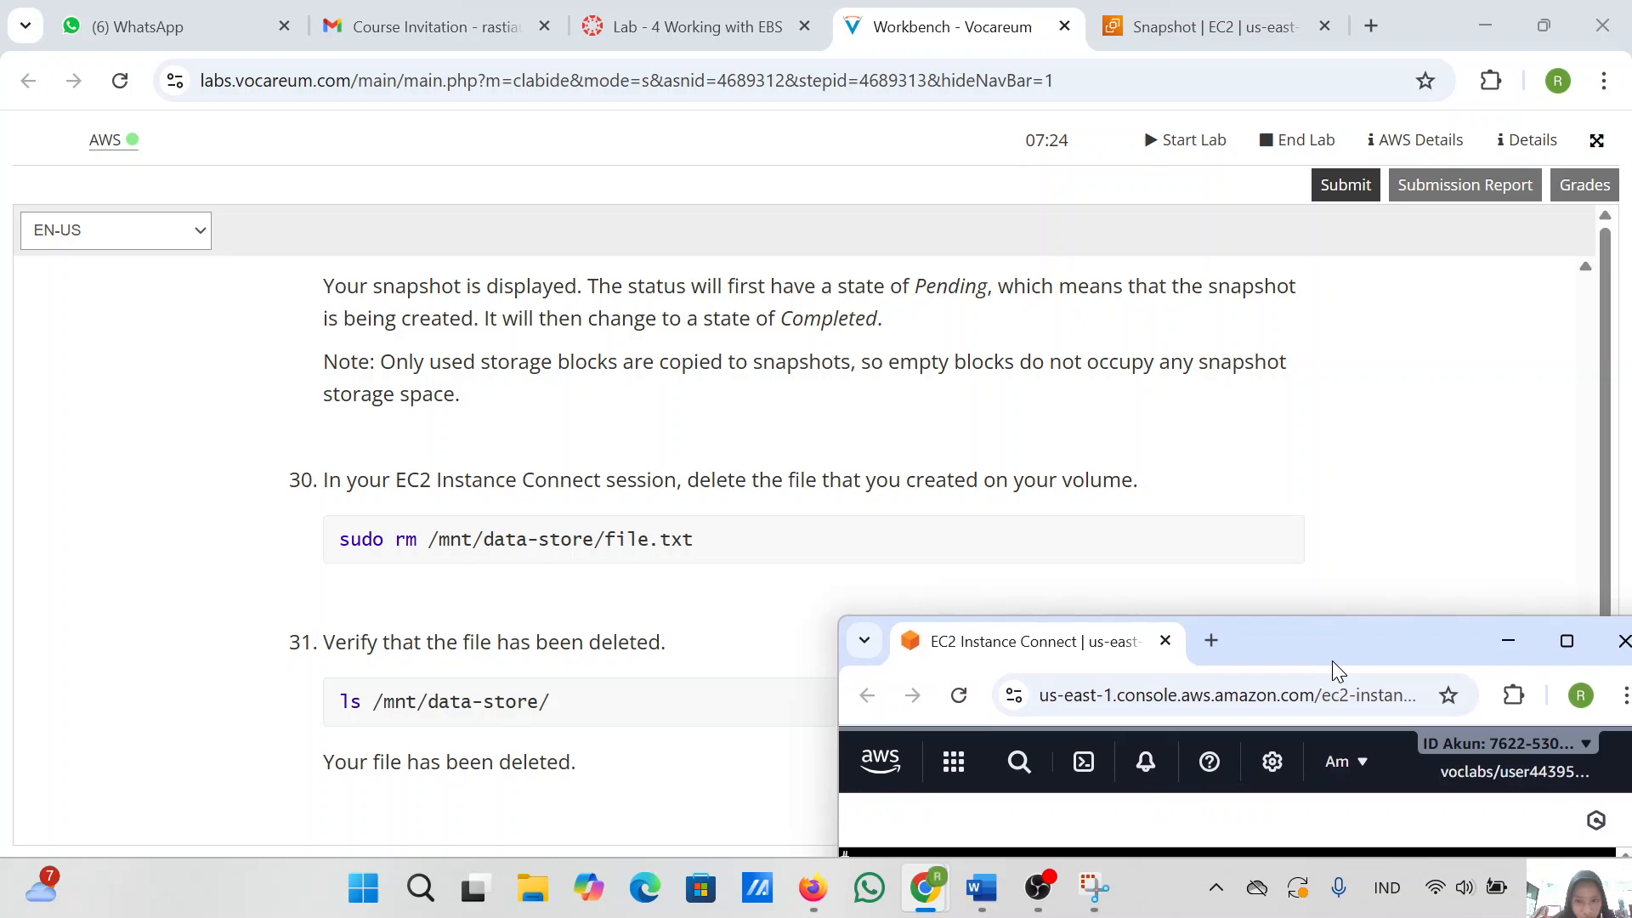
pyautogui.moveTo(1335, 664); pyautogui.dragTo(1267, 106)
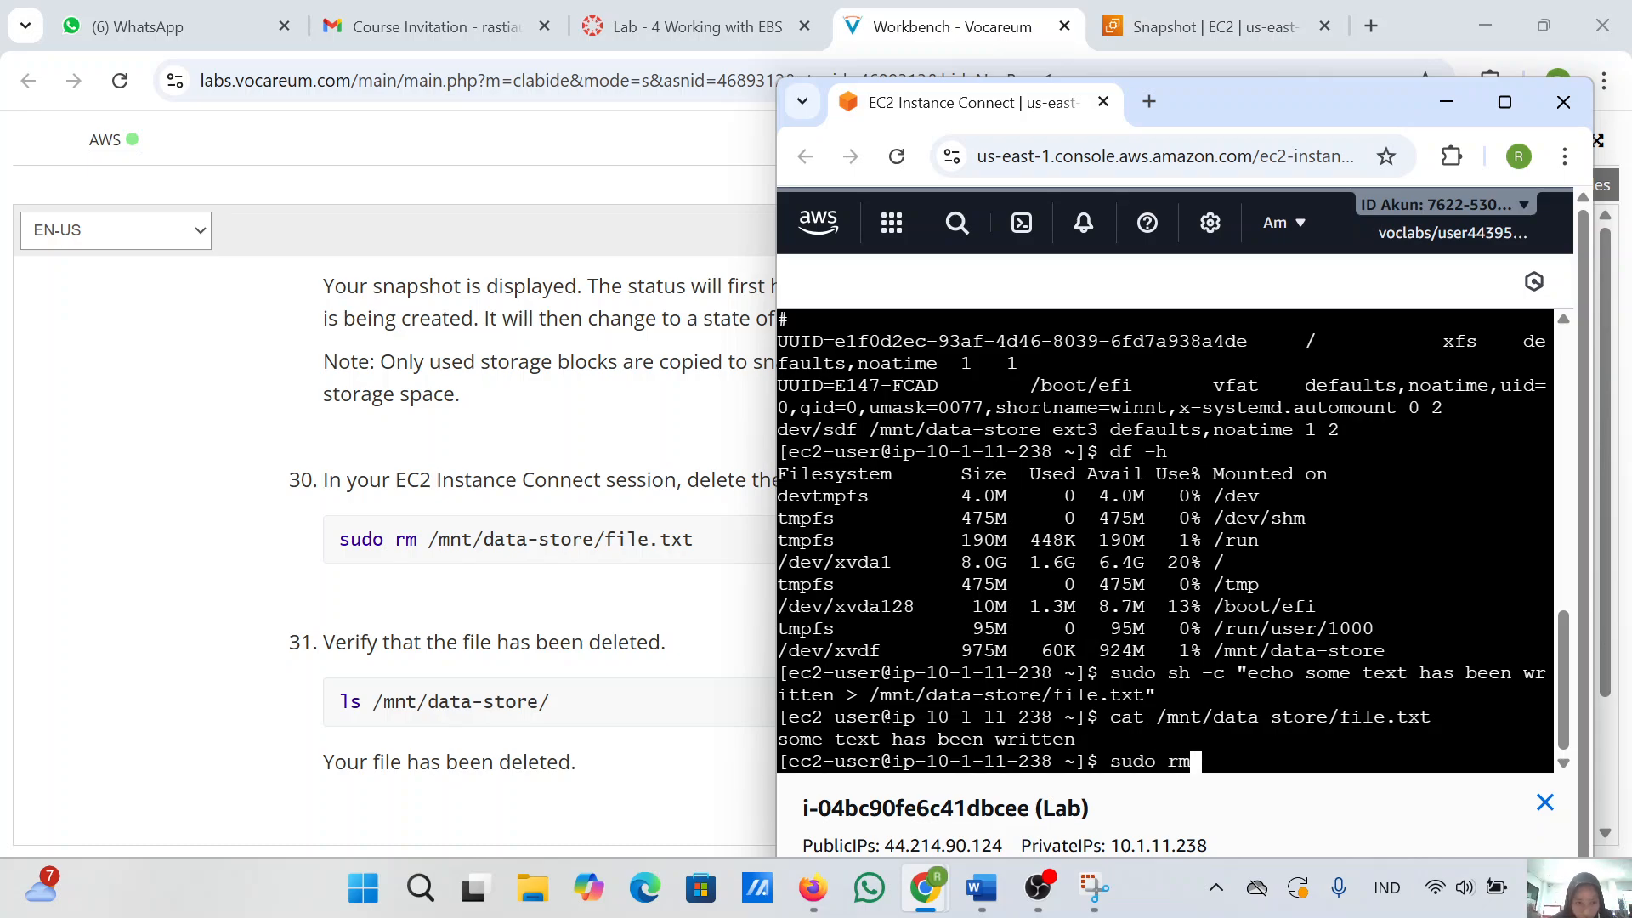
# - Delete the test file from the mounted volume by running sudo rm /mnt/data-store/file.txt in the EC2 Instance Connect terminal
pyautogui.write('mnt/data-s')
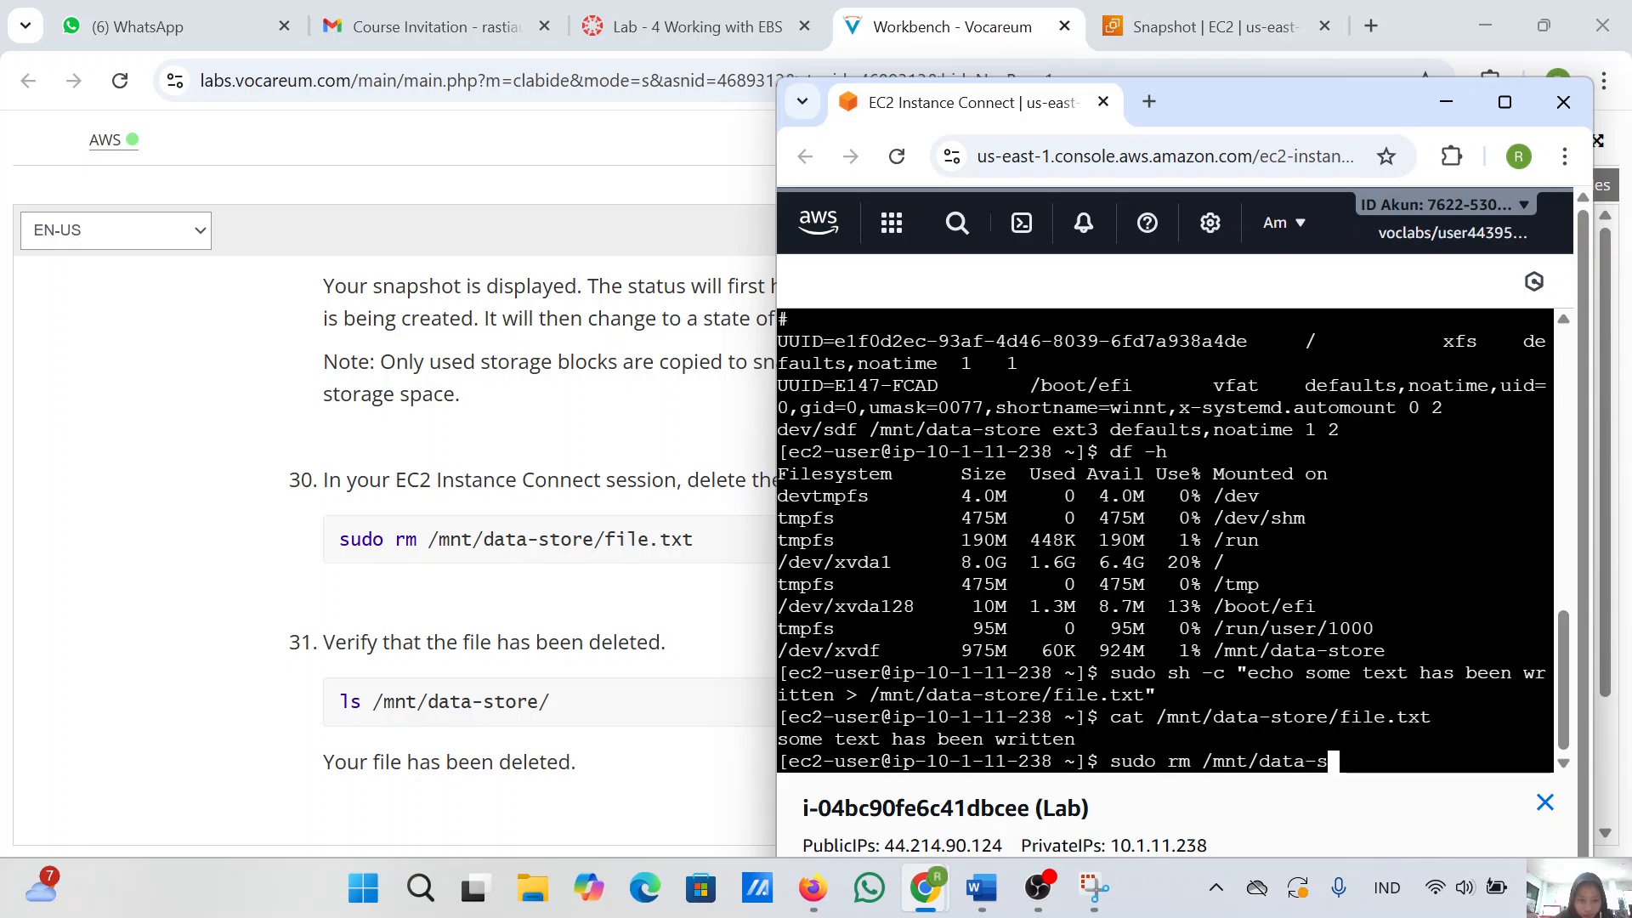
pyautogui.write('tore/fi')
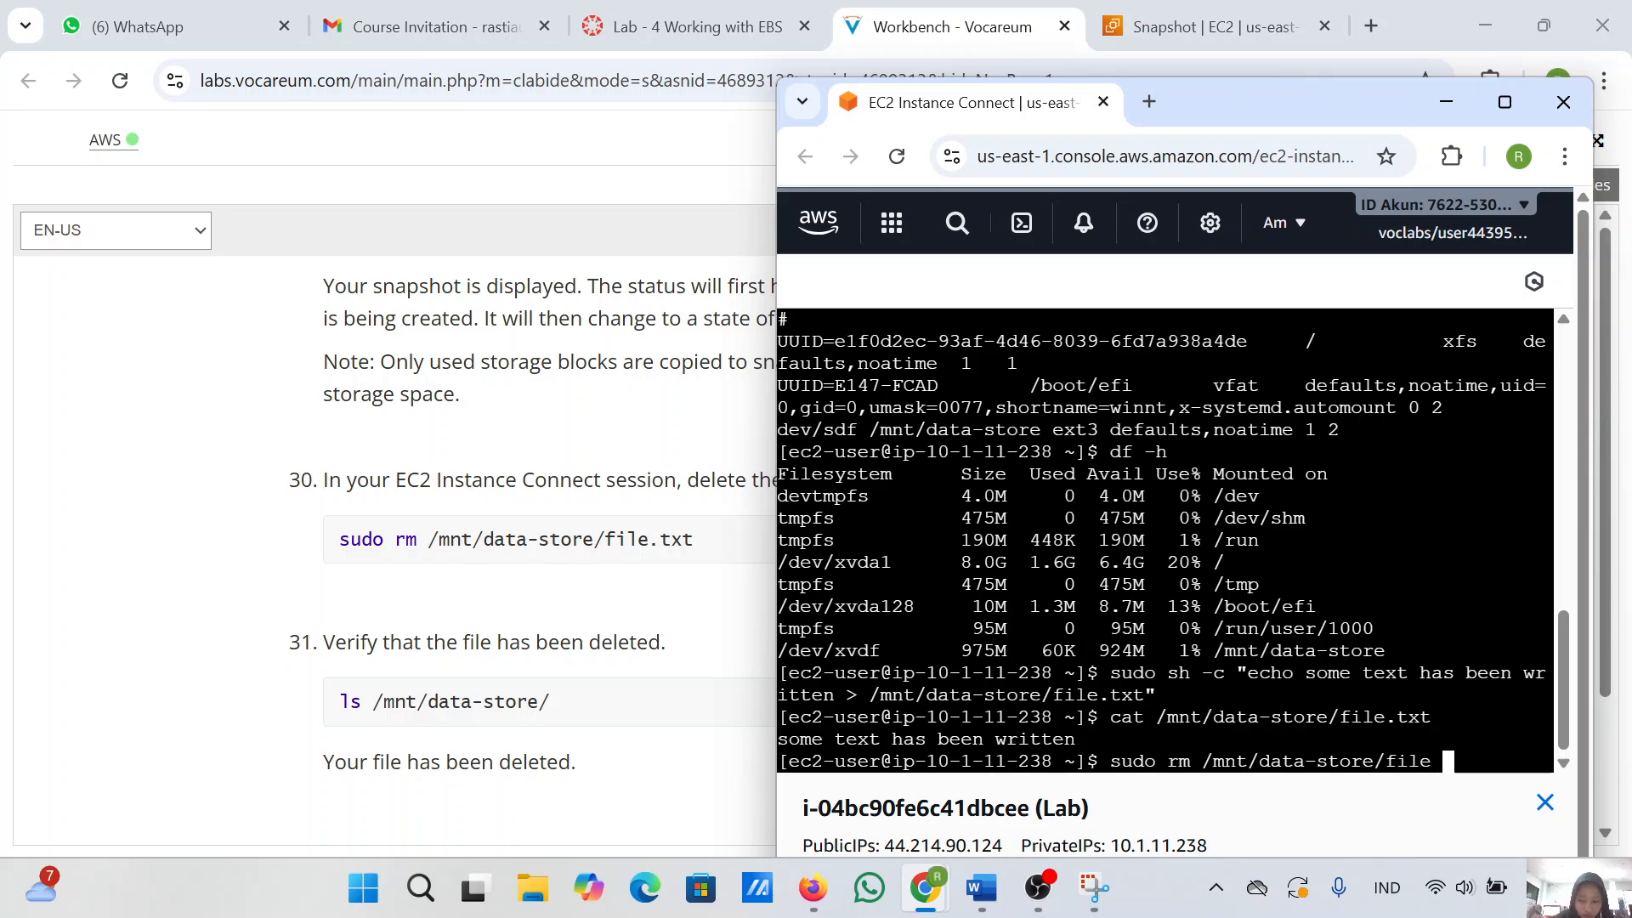
pyautogui.write('le.txt')
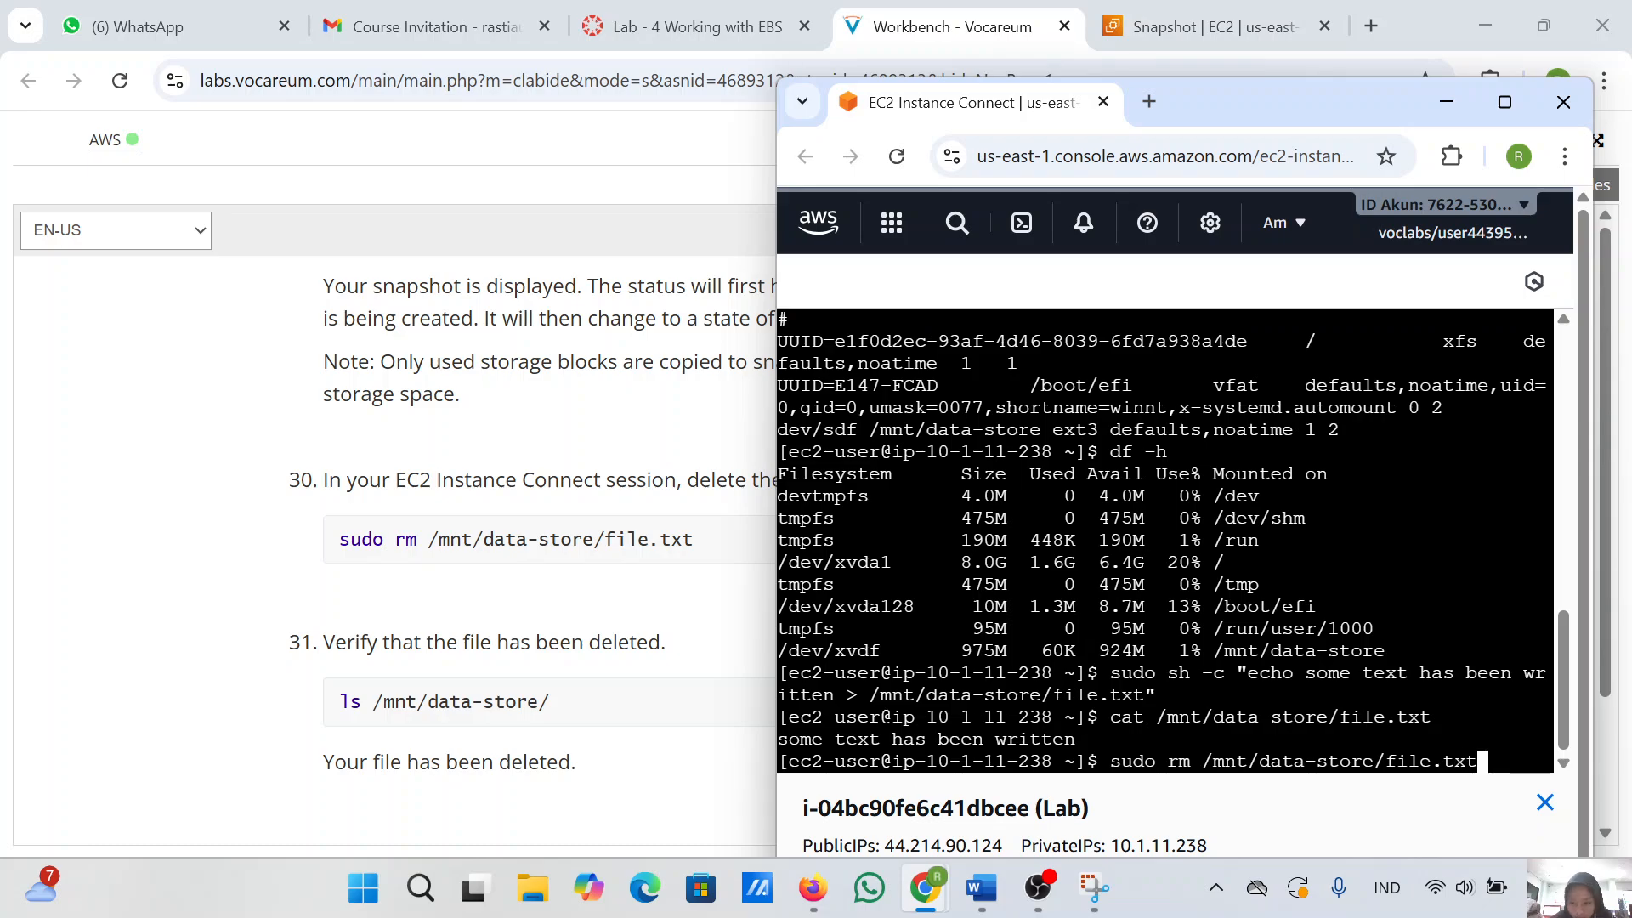
pyautogui.press('Return')
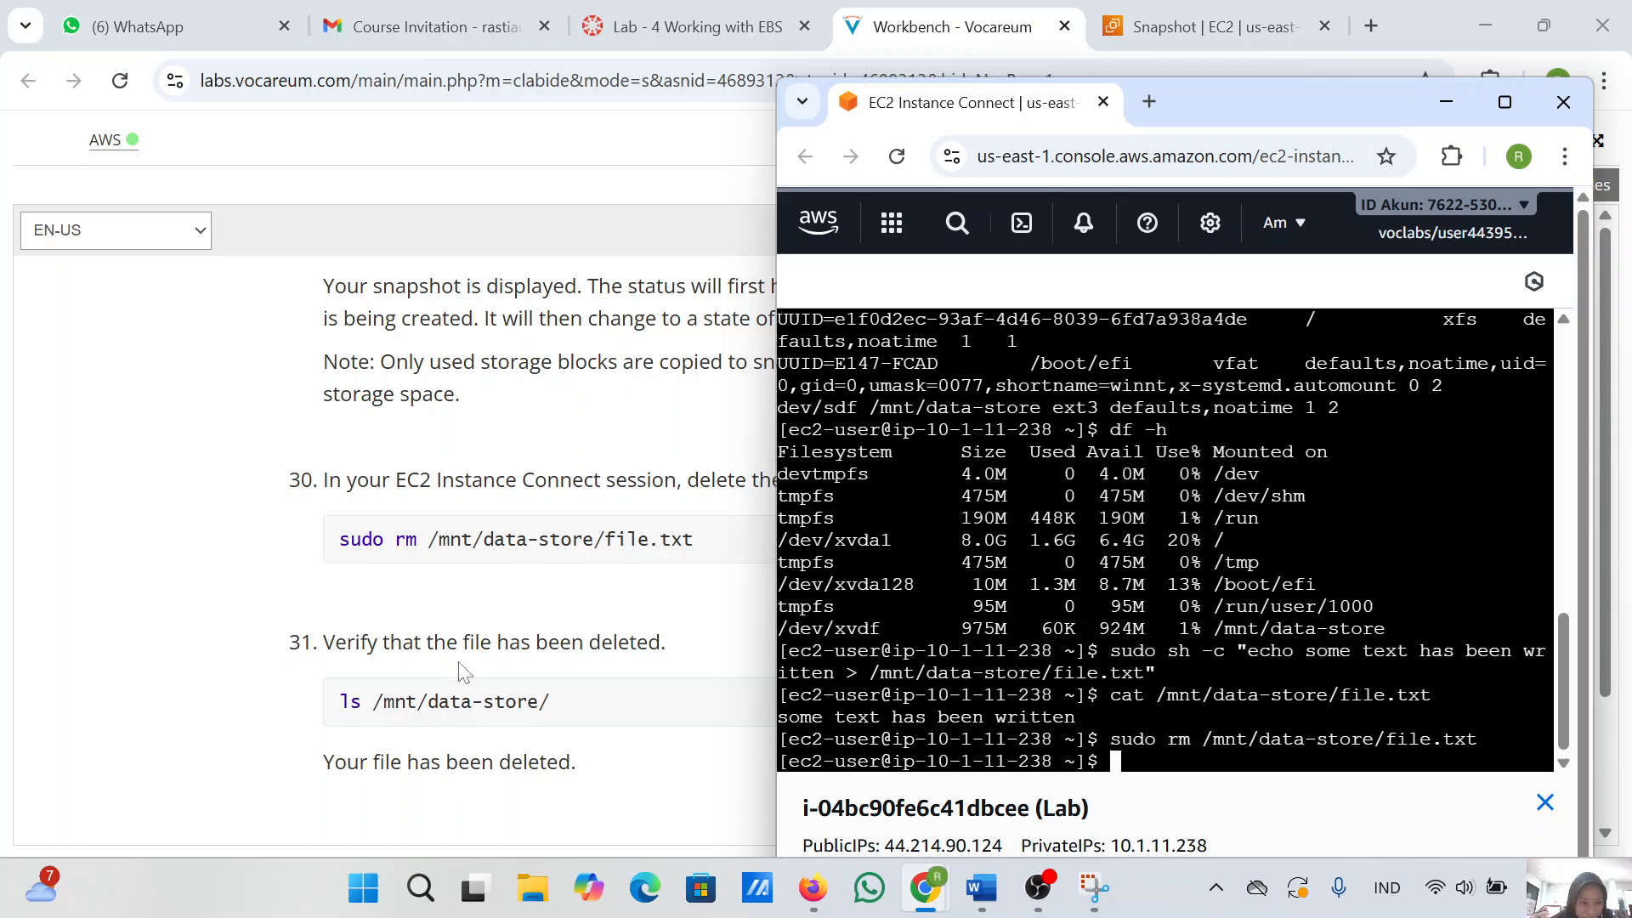
# - Run ls /mnt/data-store/ to check the file deletion, and read ahead to Task 6 in the lab instructions
pyautogui.scroll(-1, 459, 672)
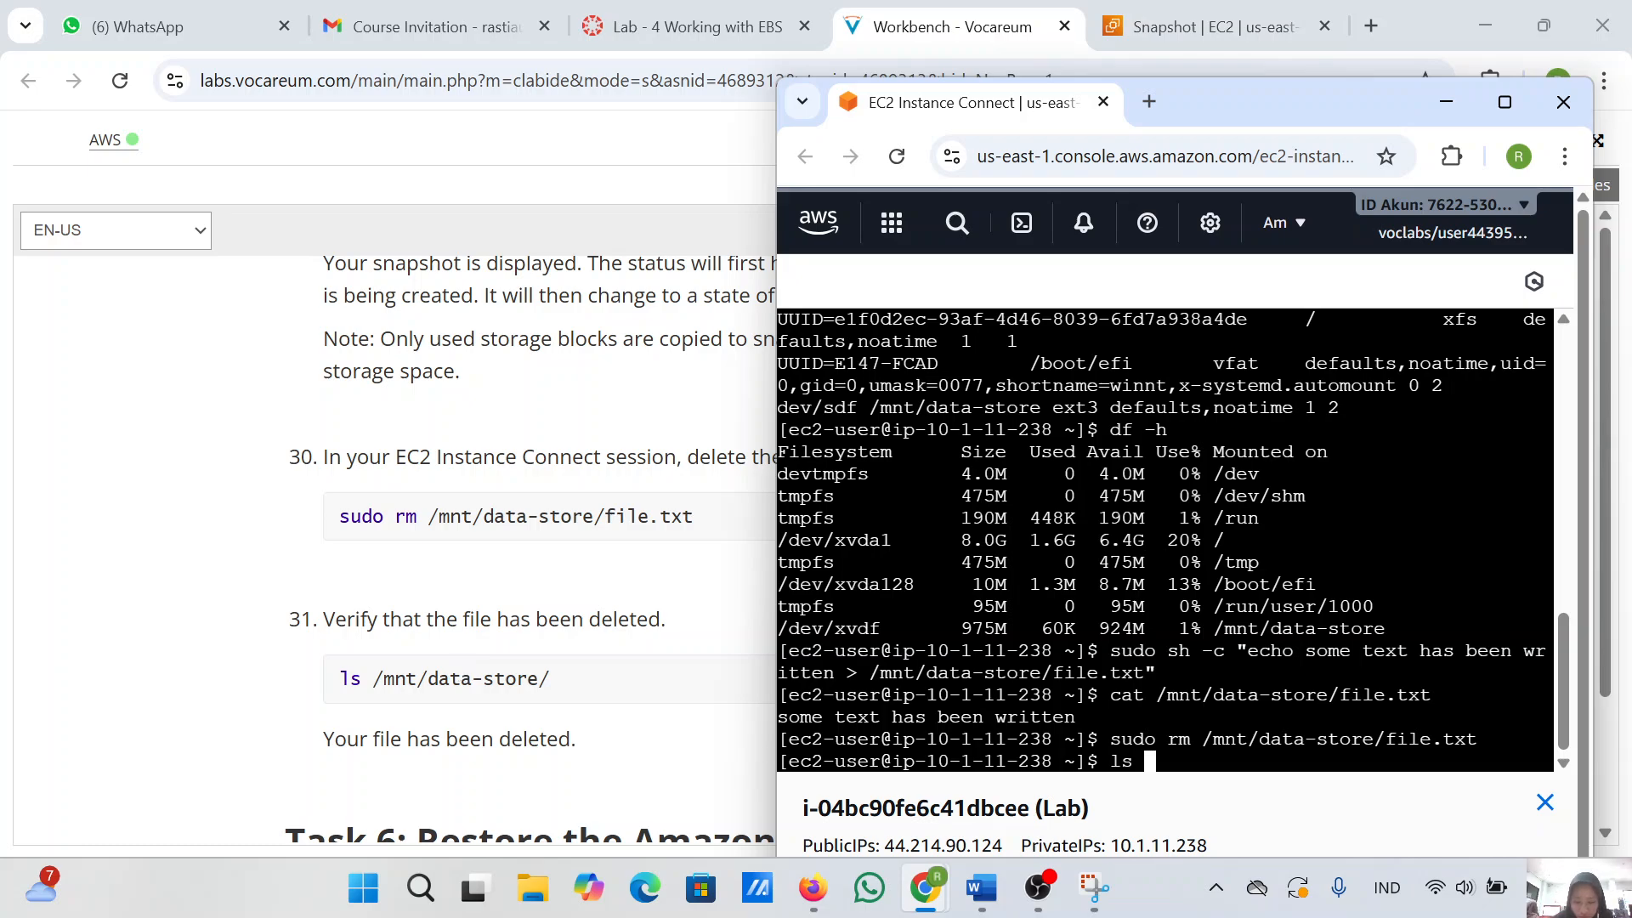
pyautogui.write('ls /mnt/data-store/')
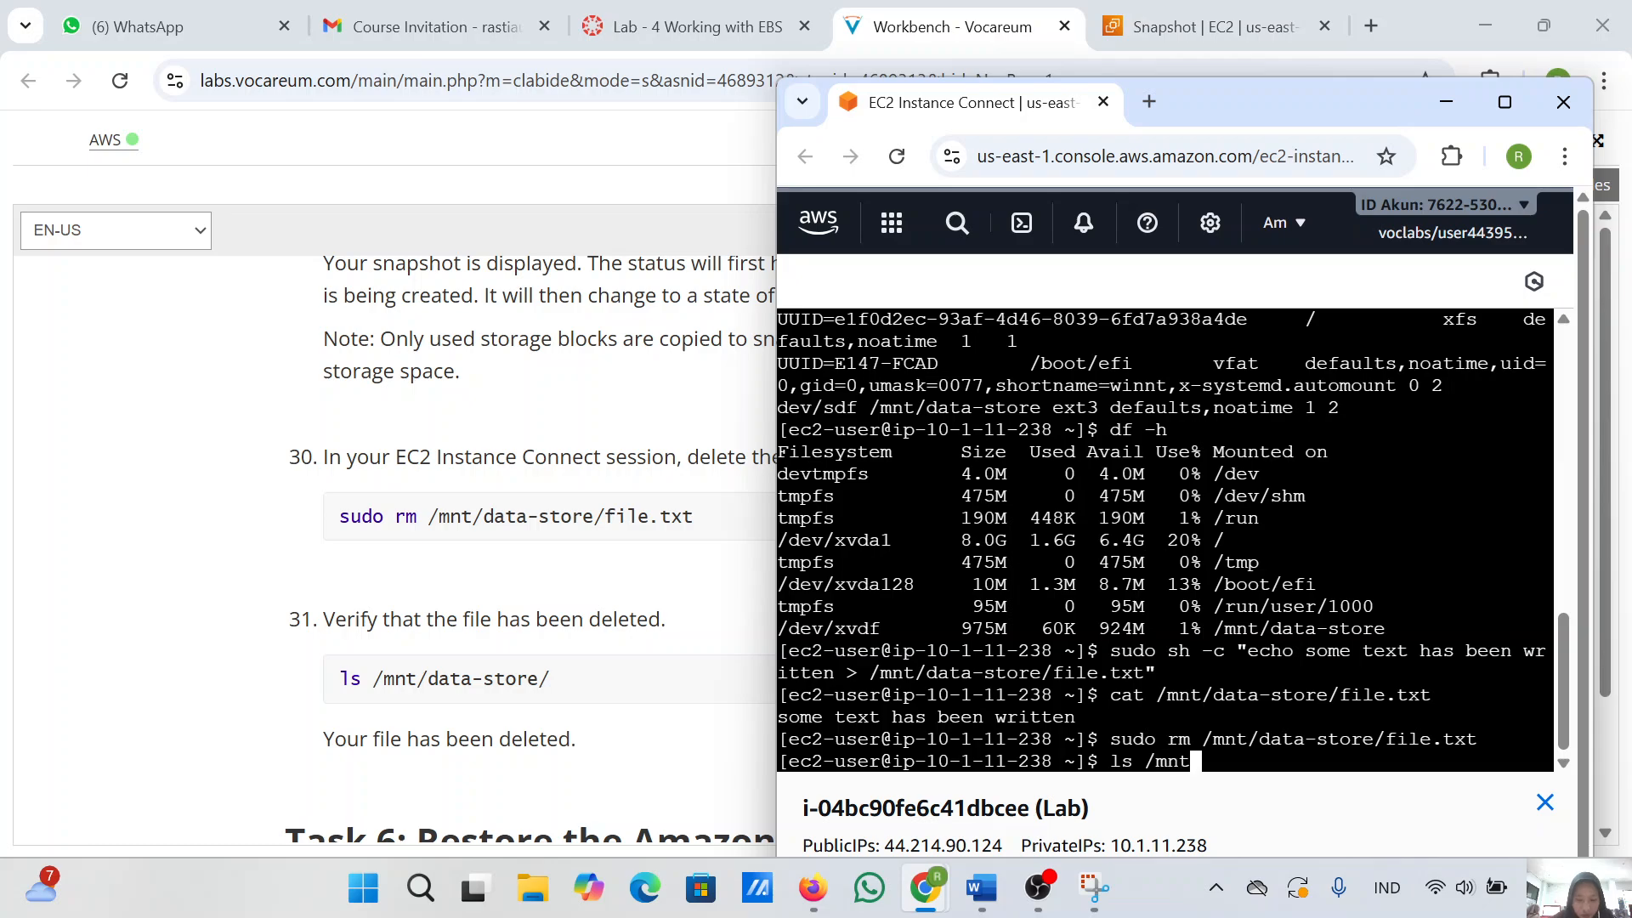
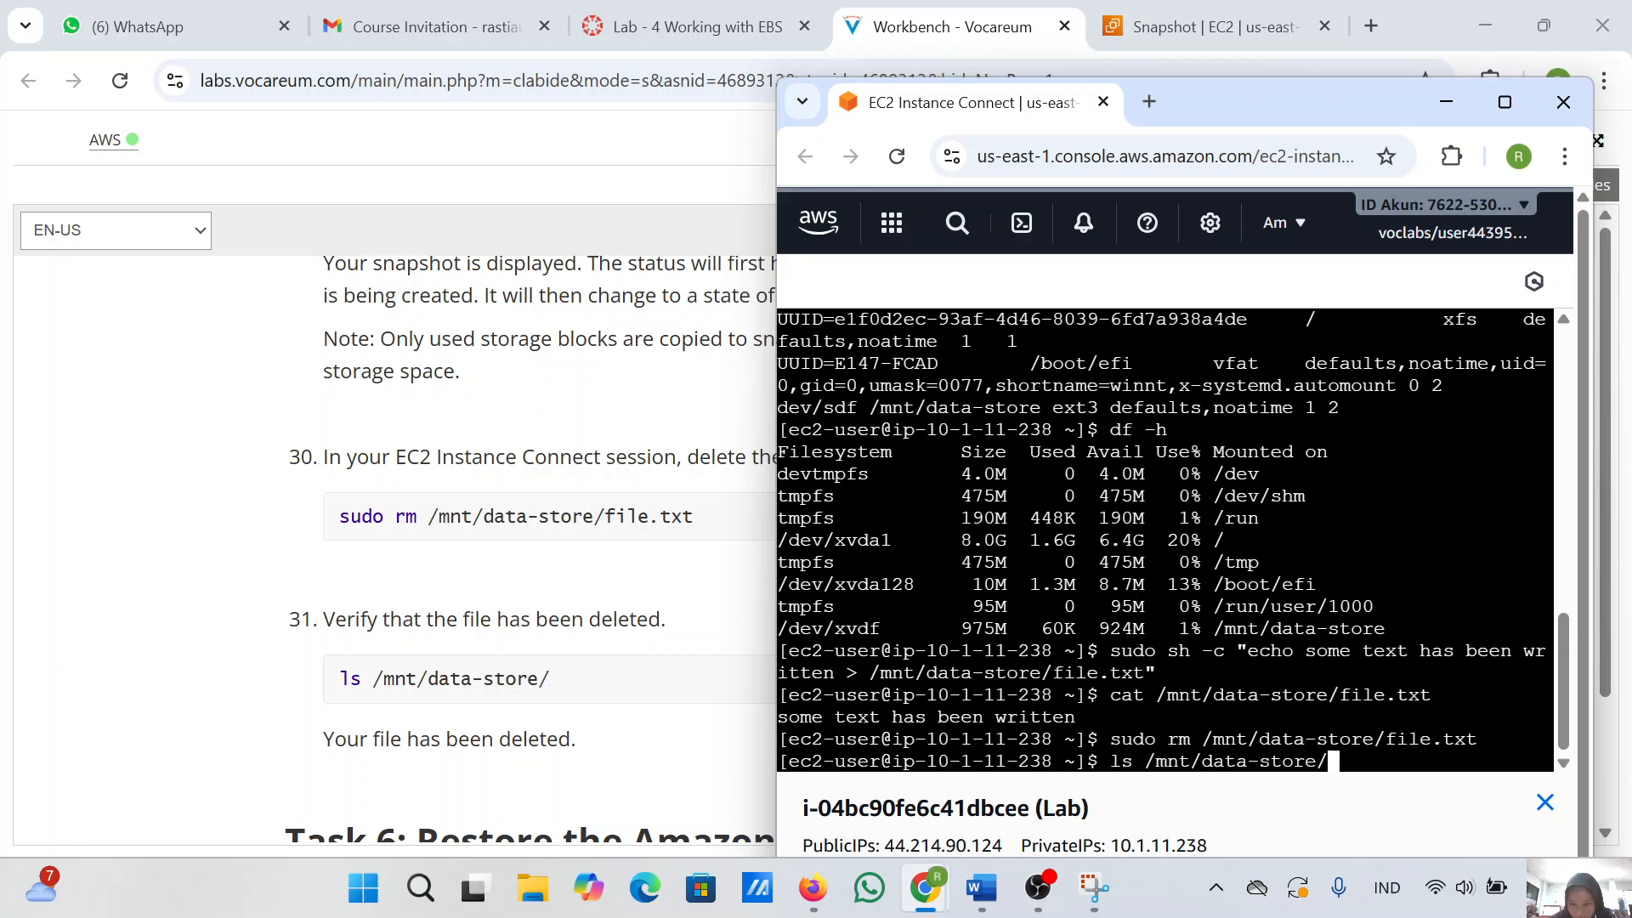
pyautogui.press('Return')
pyautogui.scroll(-3, 624, 563)
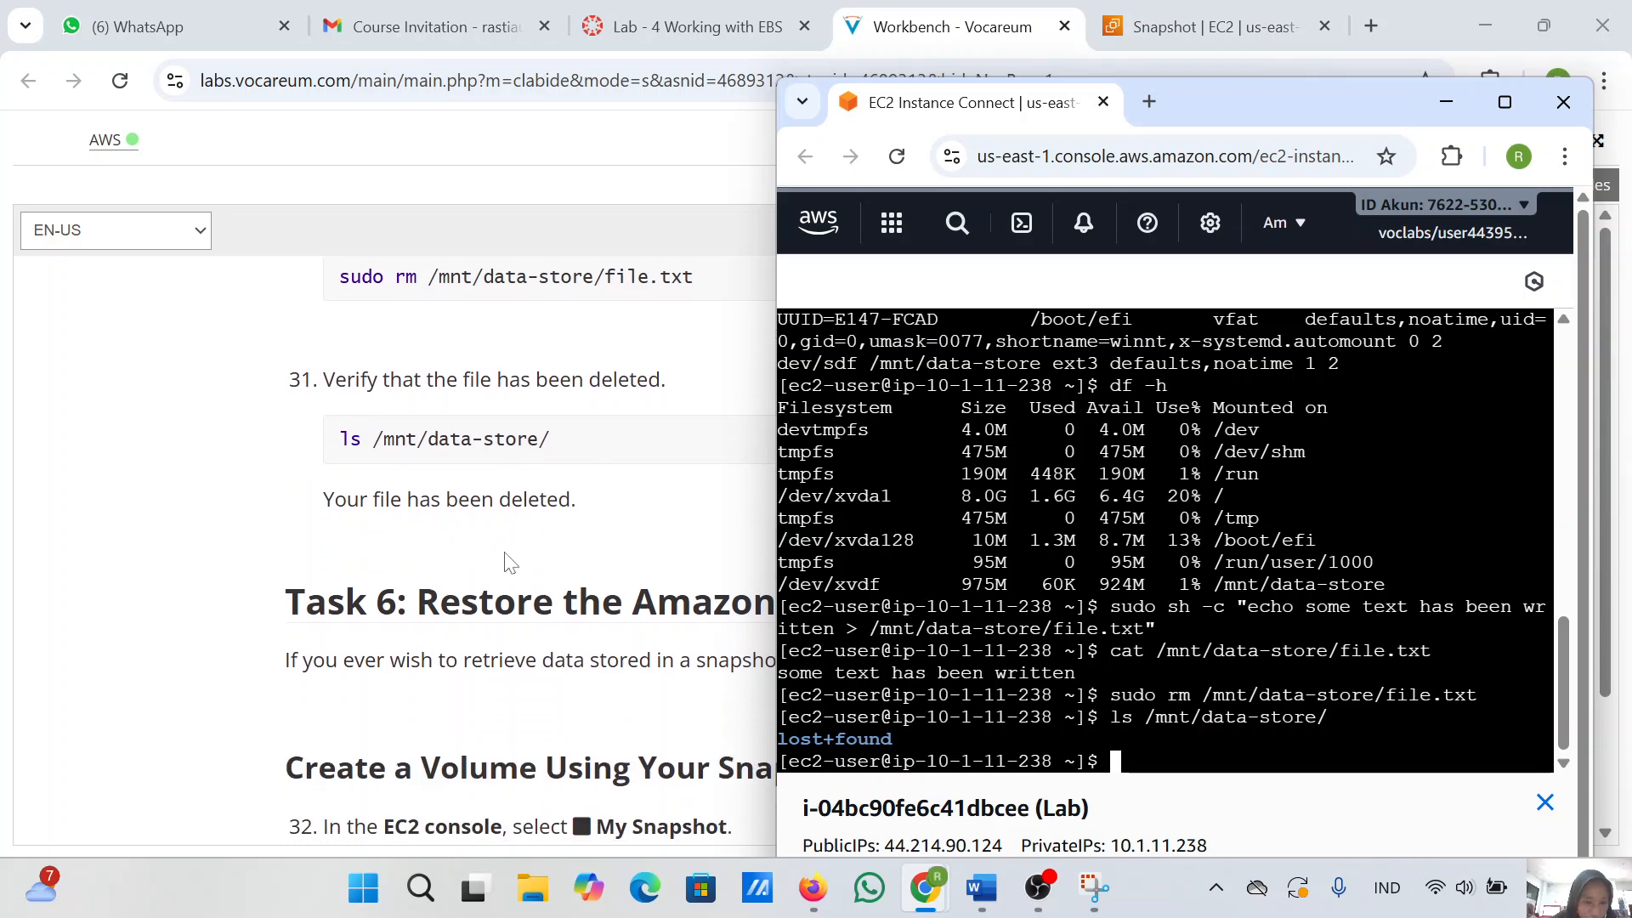
pyautogui.scroll(-1, 508, 561)
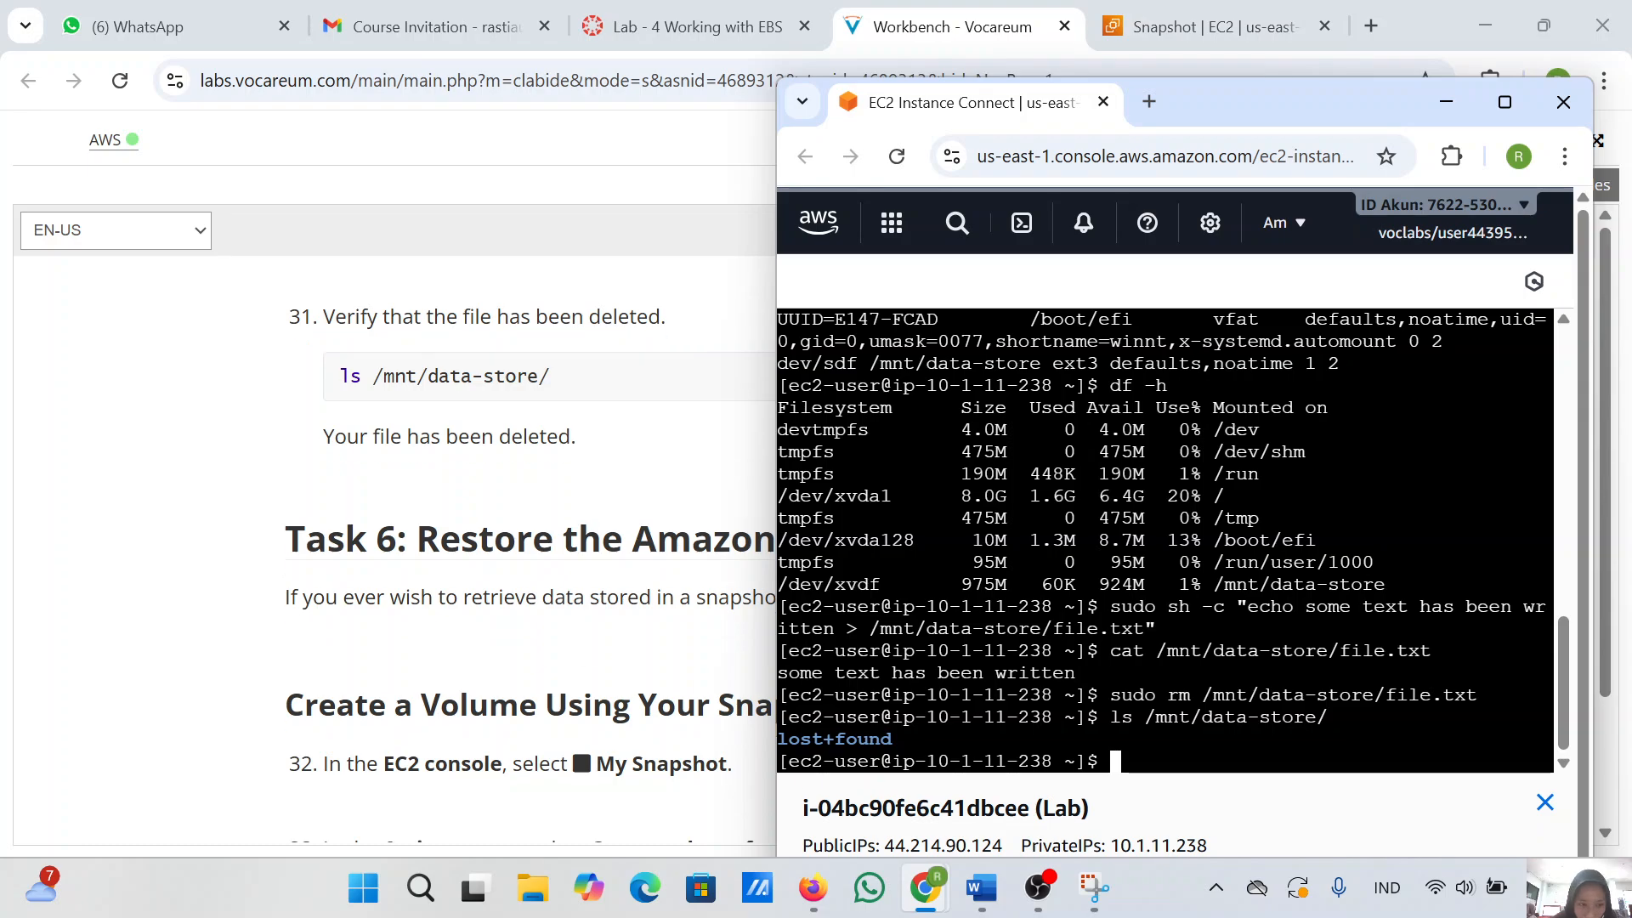
pyautogui.scroll(-2, 531, 553)
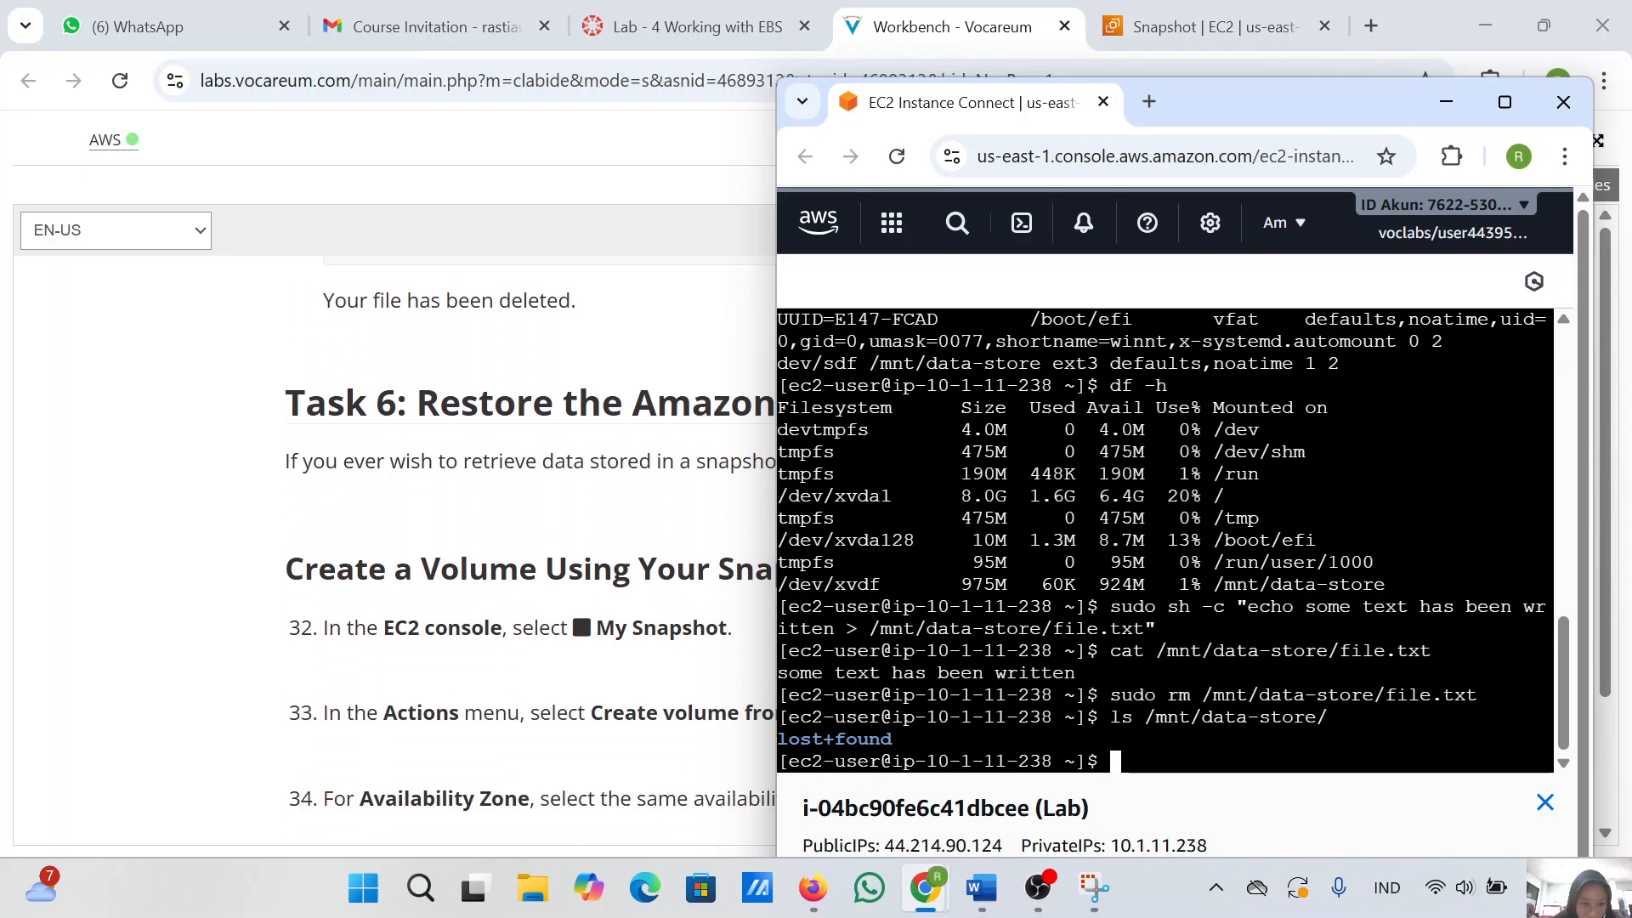
# - Capture the terminal's rm and ls commands with their output using Snipping Tool and paste the image into the Word document
pyautogui.click(1102, 902)
pyautogui.click(382, 76)
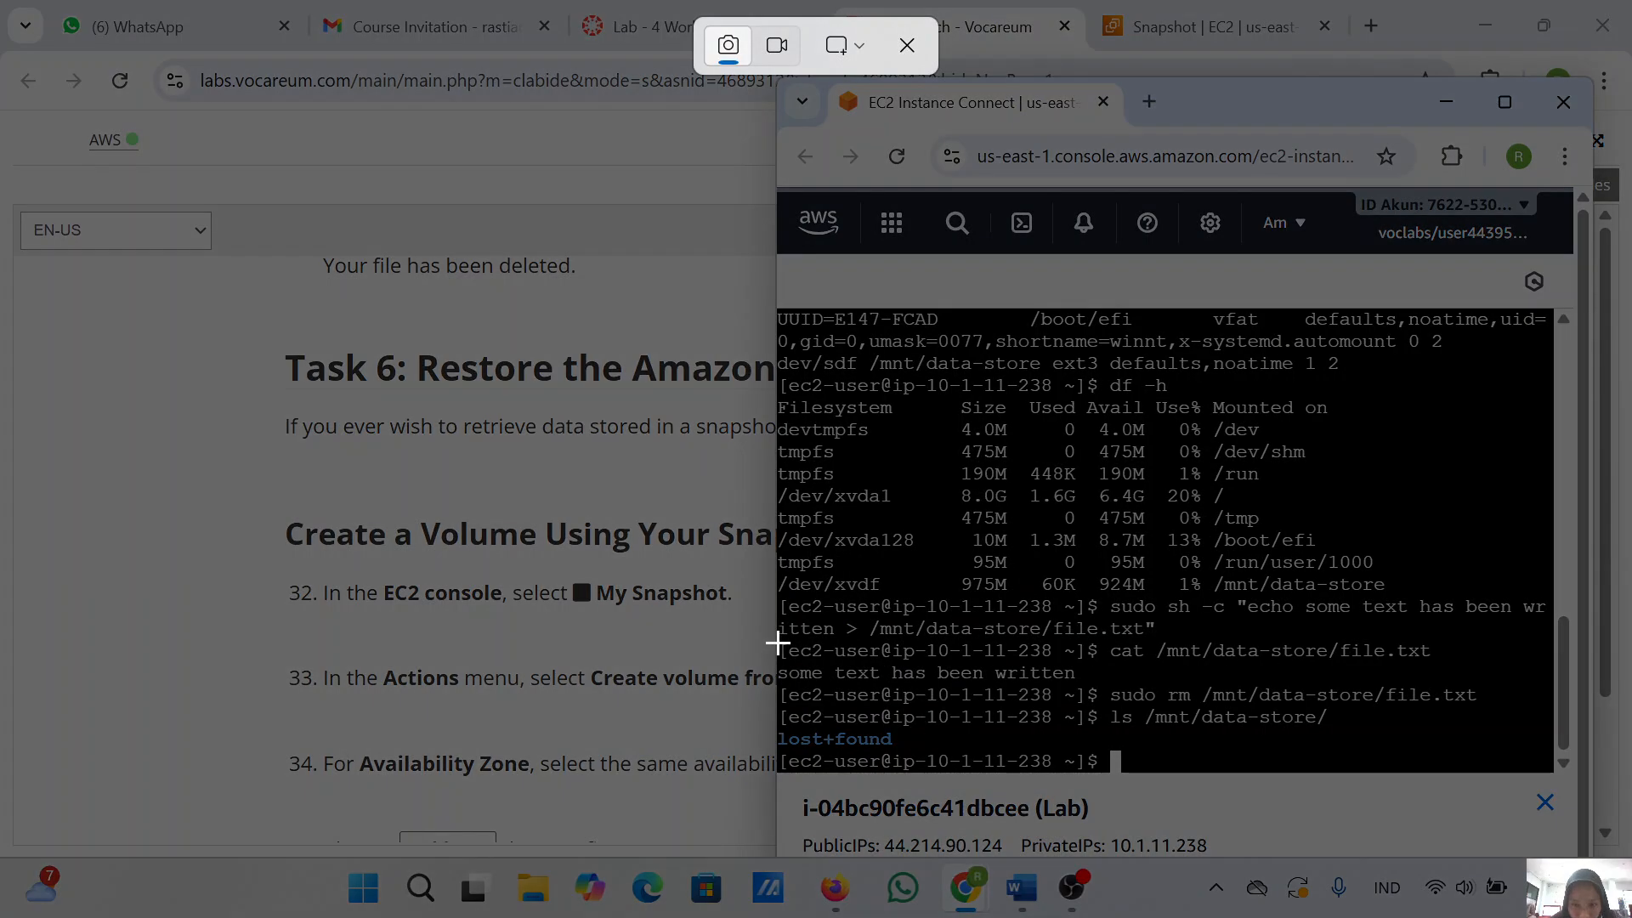
pyautogui.moveTo(781, 685); pyautogui.dragTo(1484, 753)
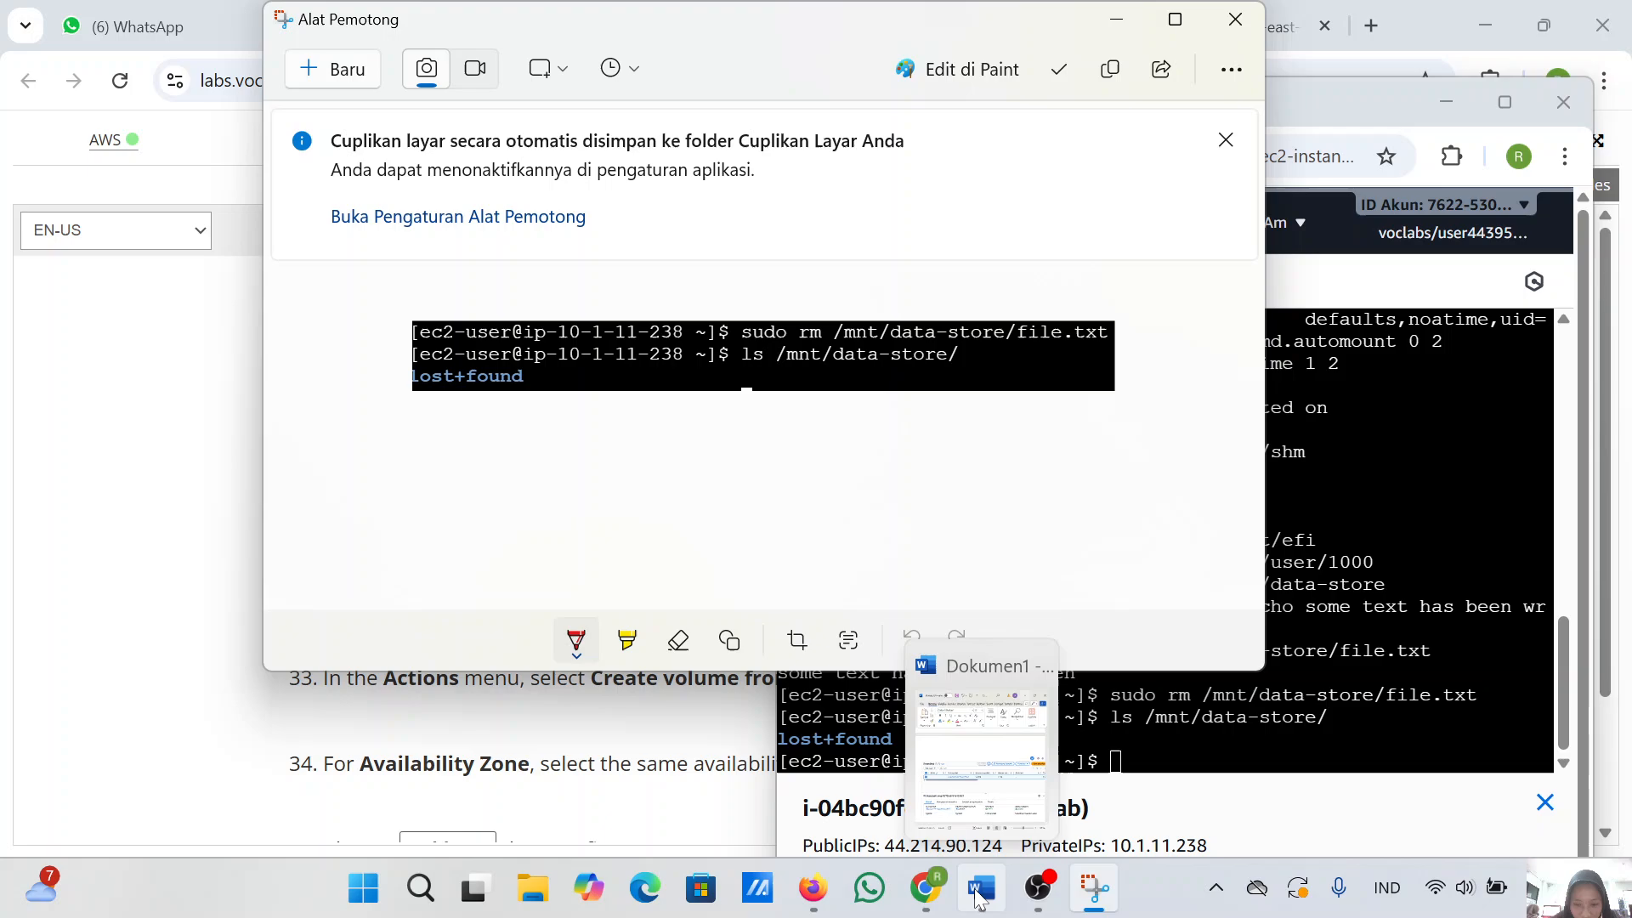
pyautogui.click(979, 894)
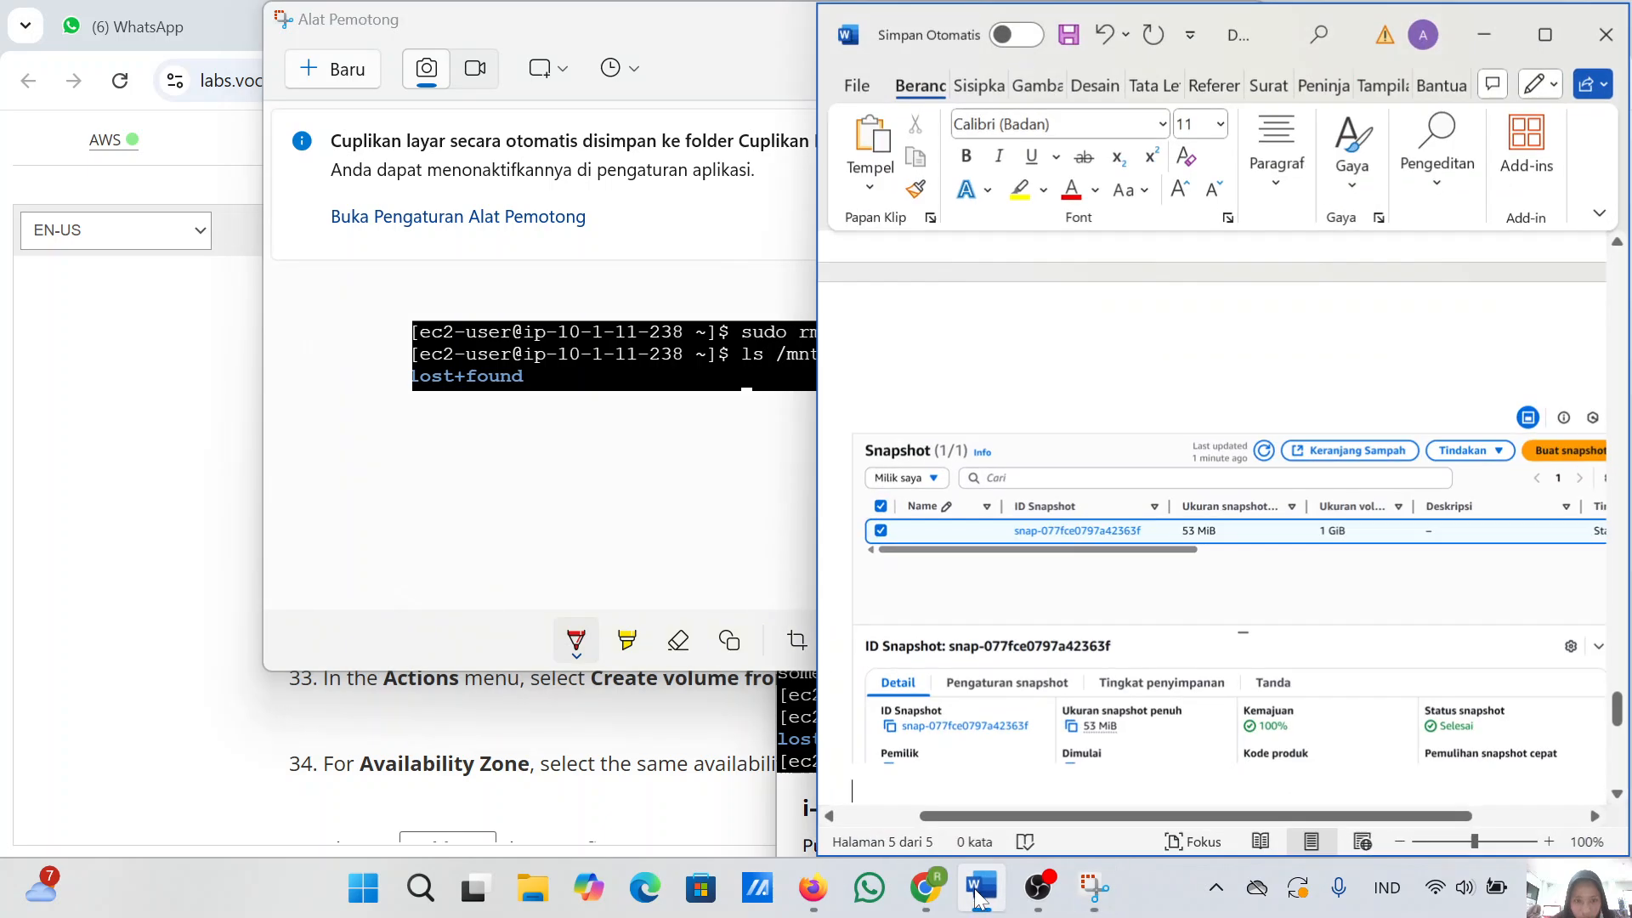
pyautogui.hotkey('ctrl', 'v')
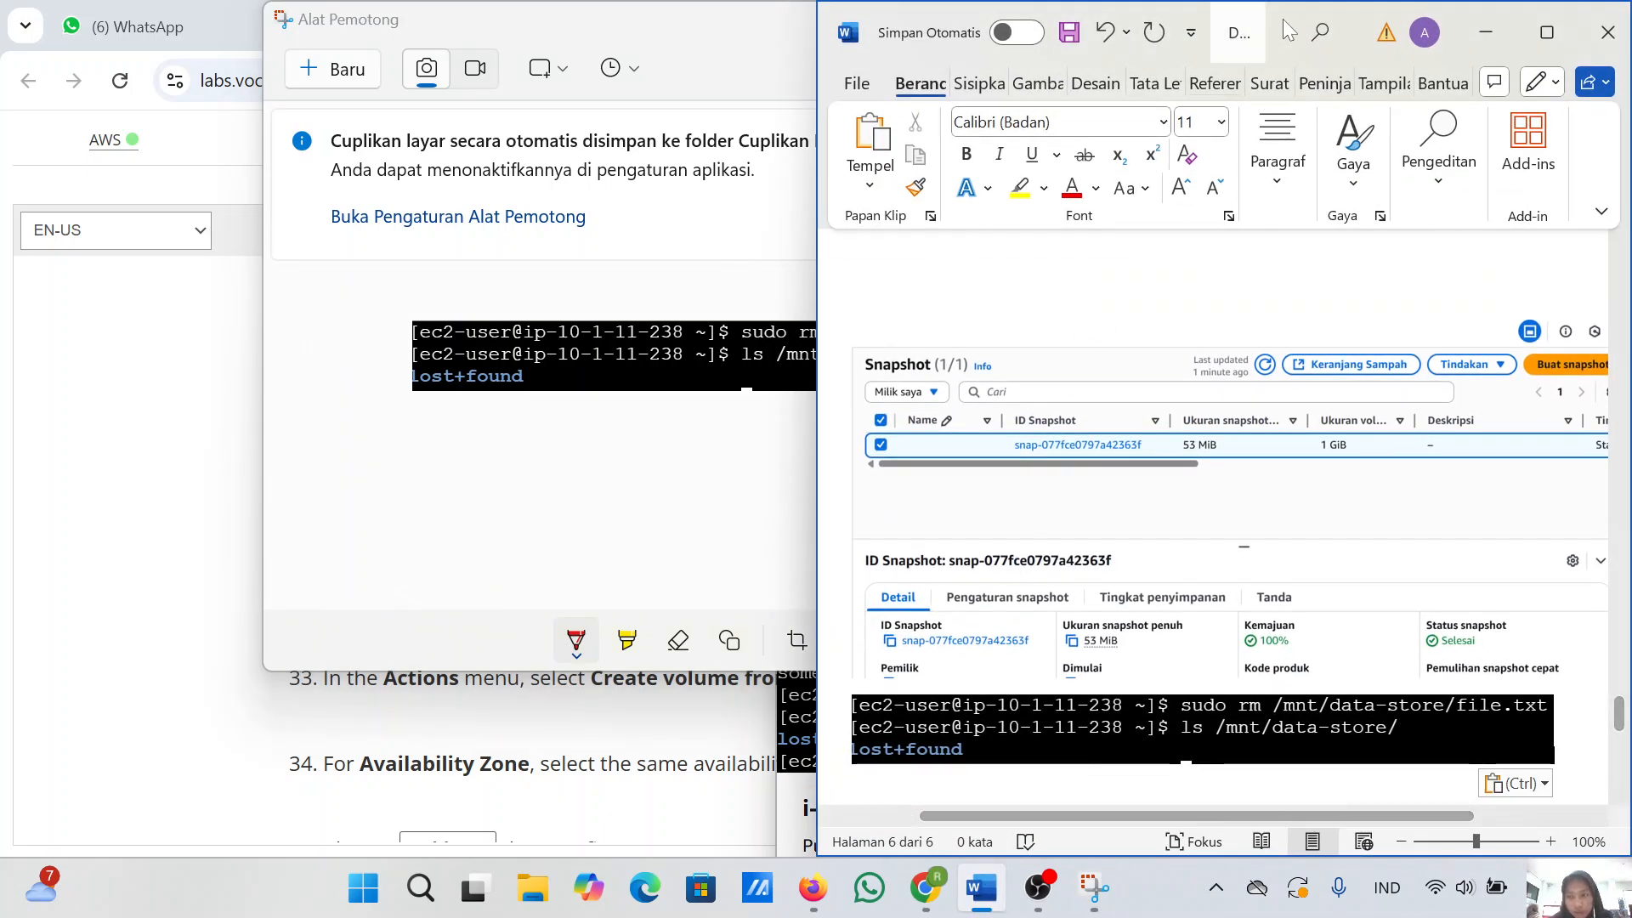
pyautogui.click(1492, 31)
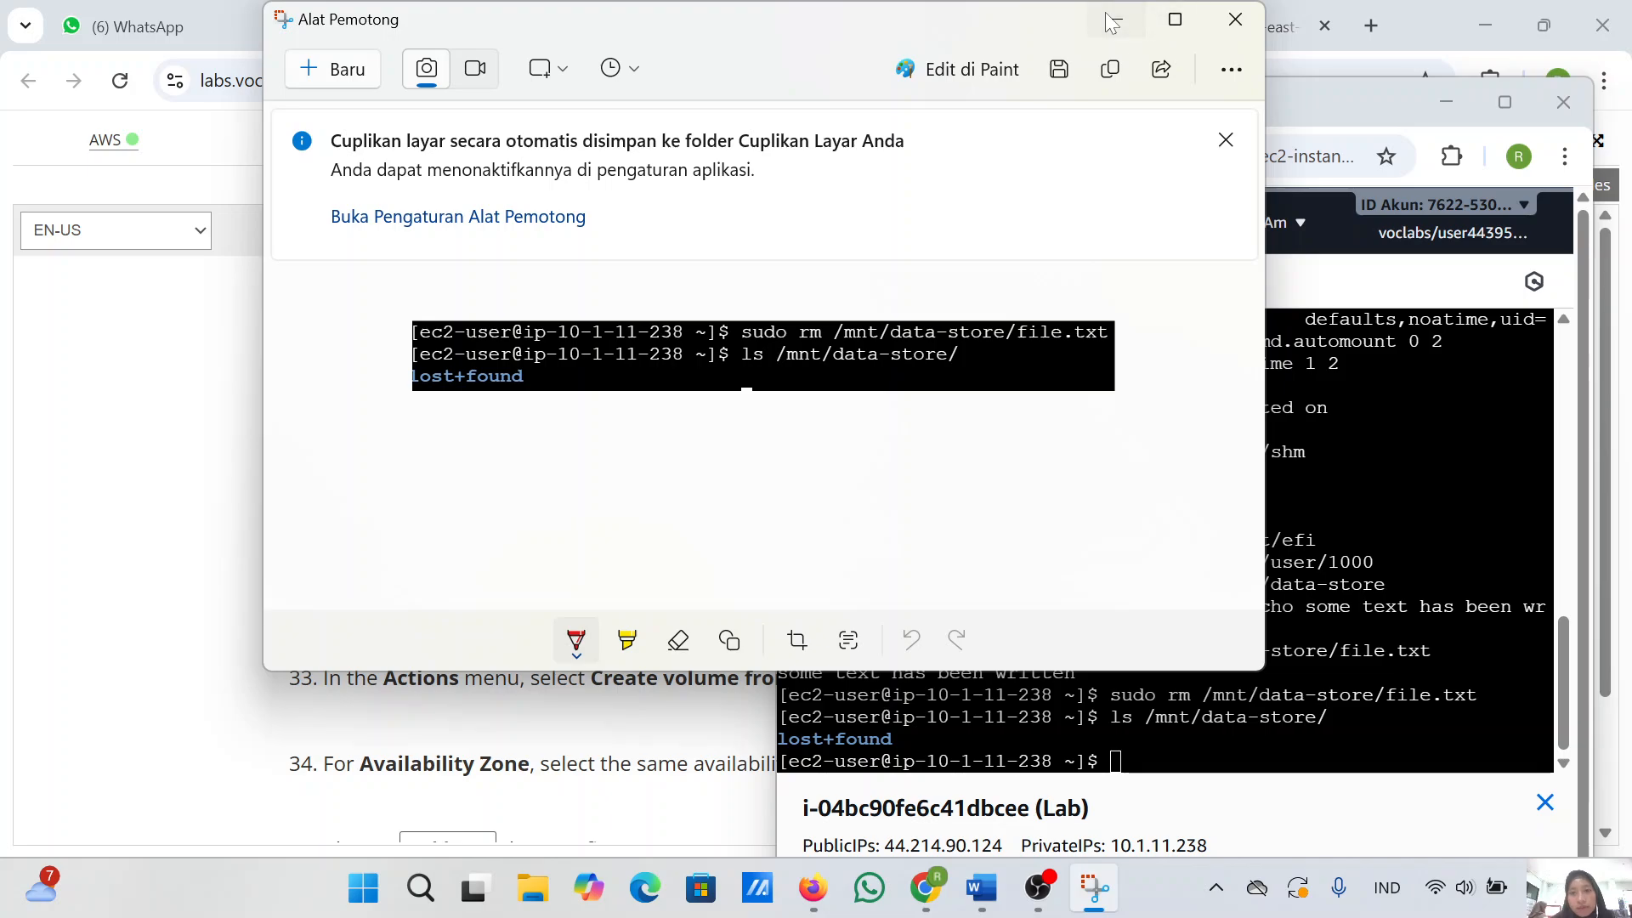
# - Close the snip and read lab steps 32 to 35 on creating a volume from My Snapshot
pyautogui.click(1220, 23)
pyautogui.scroll(-1, 532, 553)
pyautogui.click(492, 547)
pyautogui.scroll(-2, 494, 545)
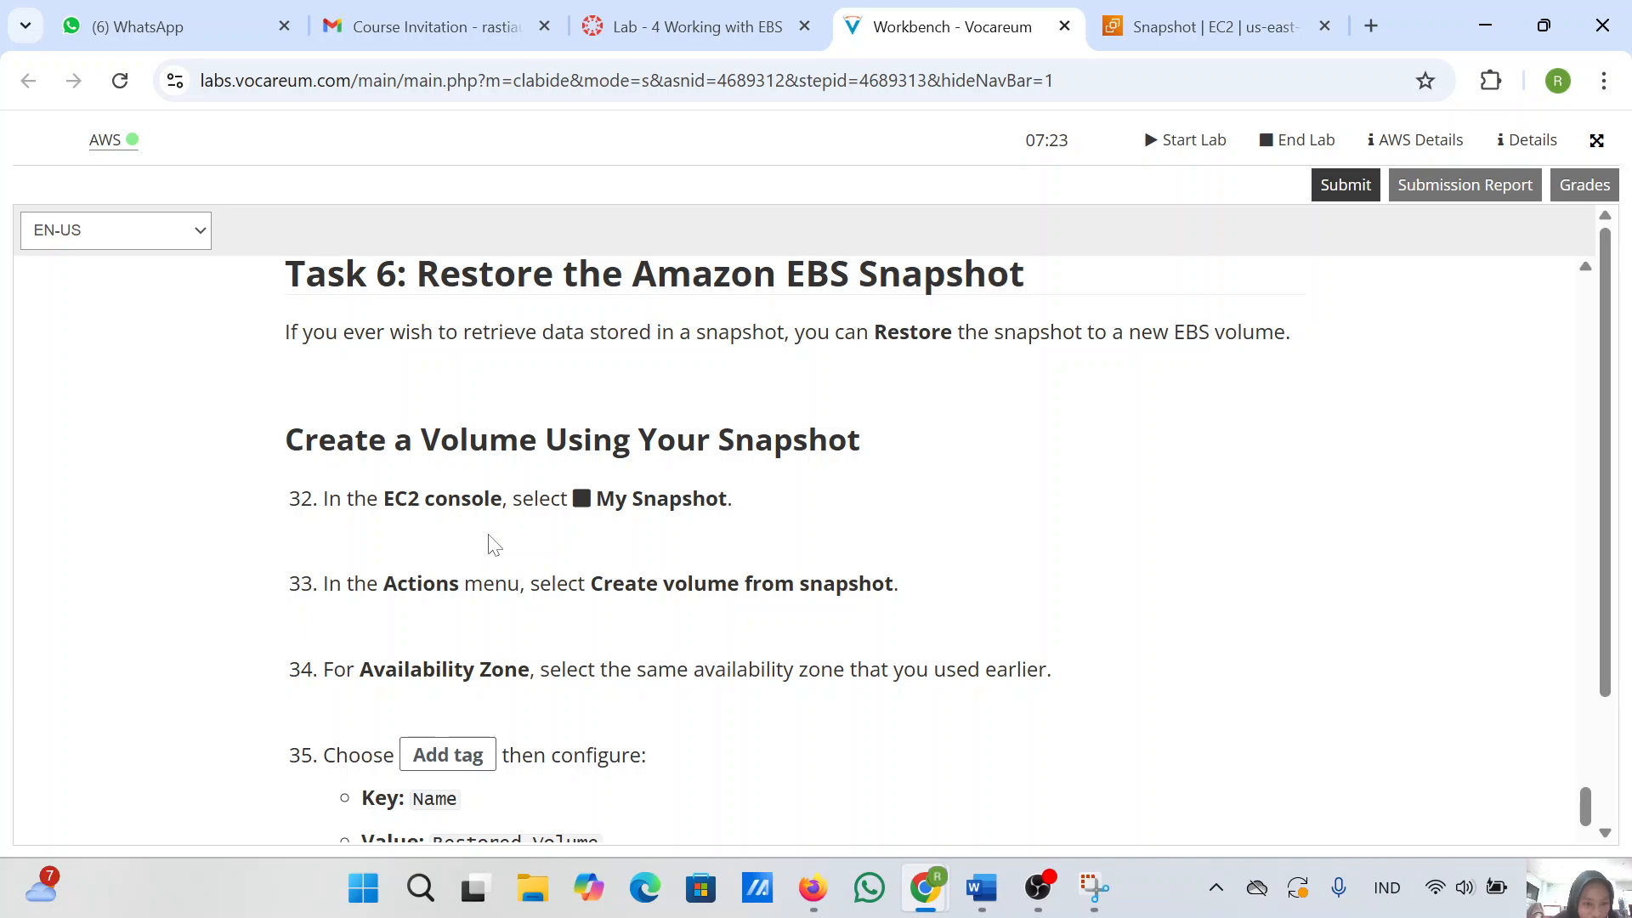
pyautogui.scroll(-1, 491, 546)
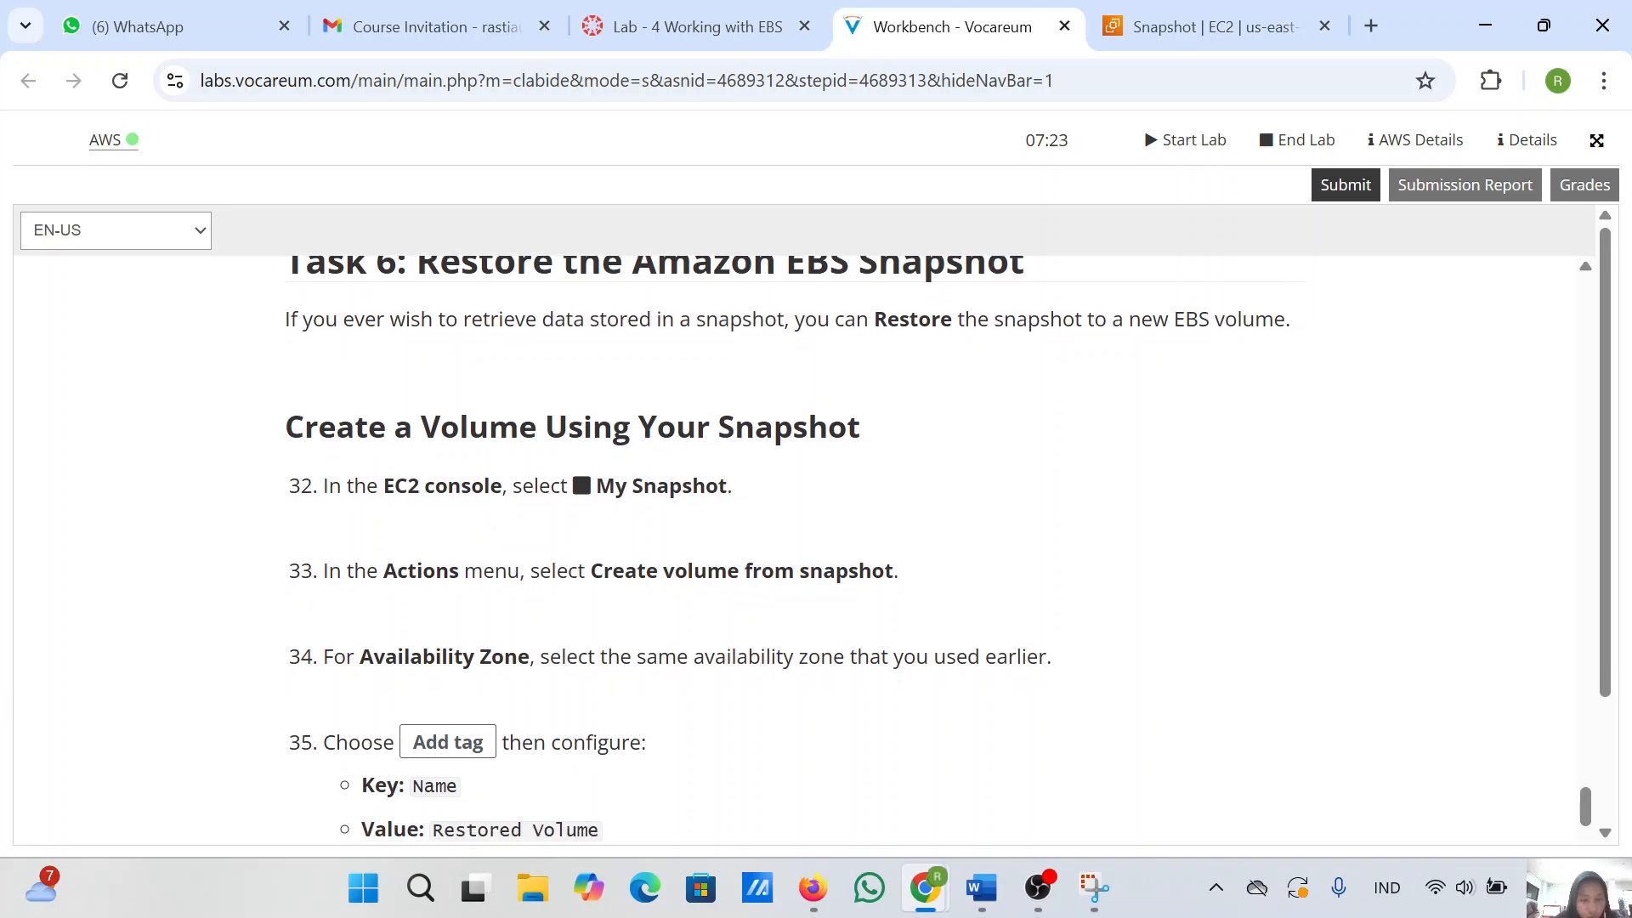
pyautogui.click(1165, 21)
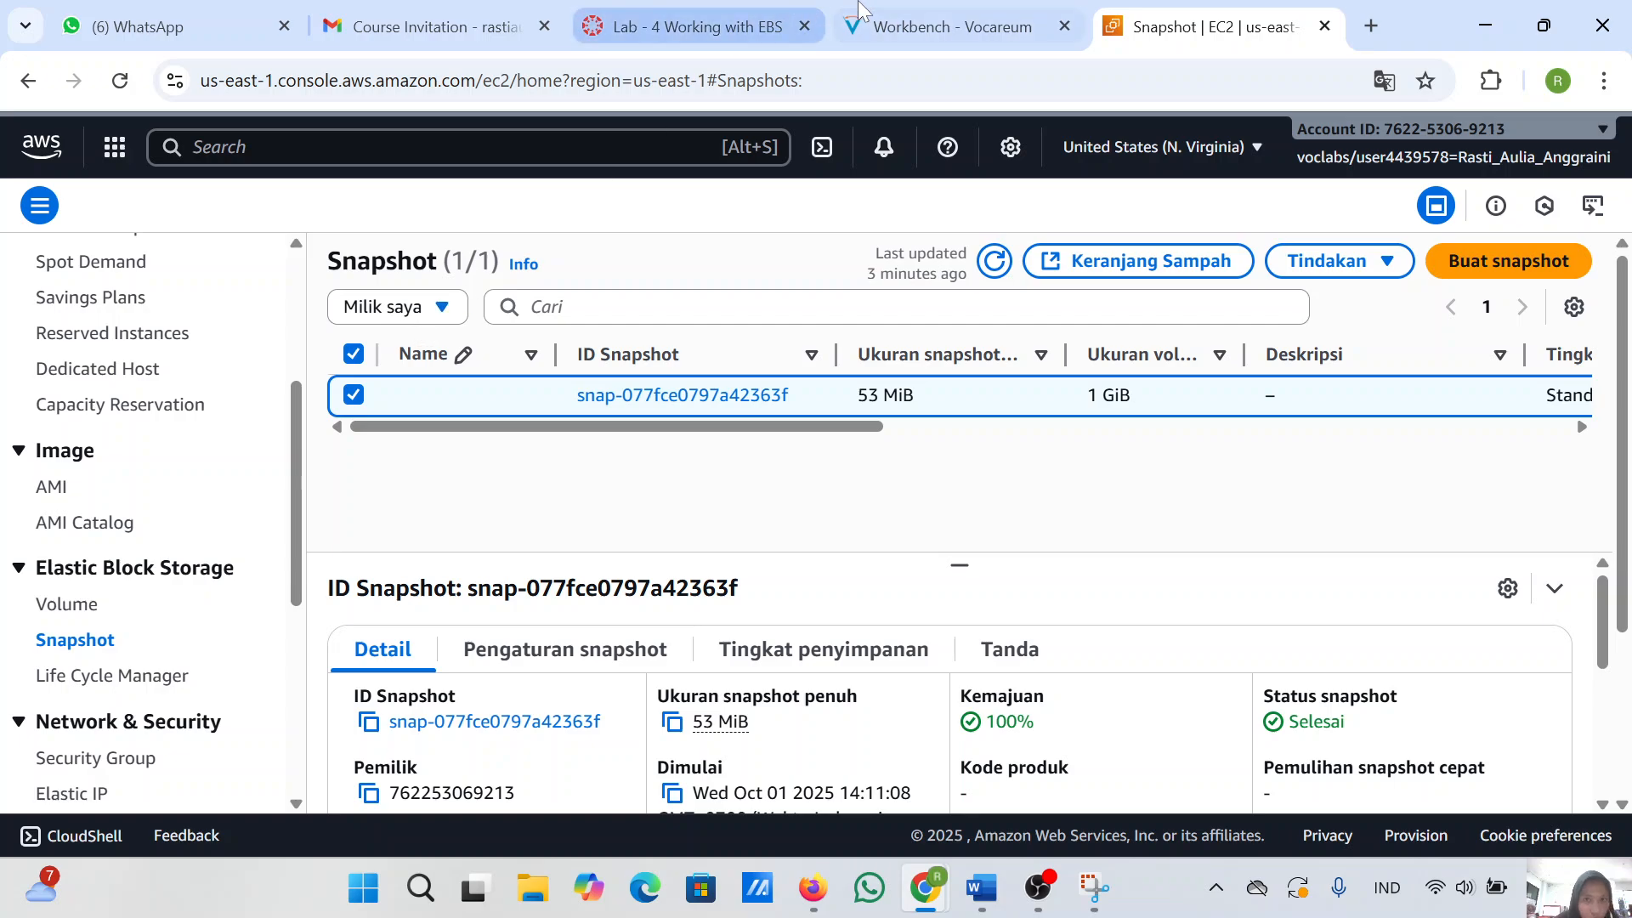
pyautogui.click(919, 12)
pyautogui.scroll(-1, 663, 535)
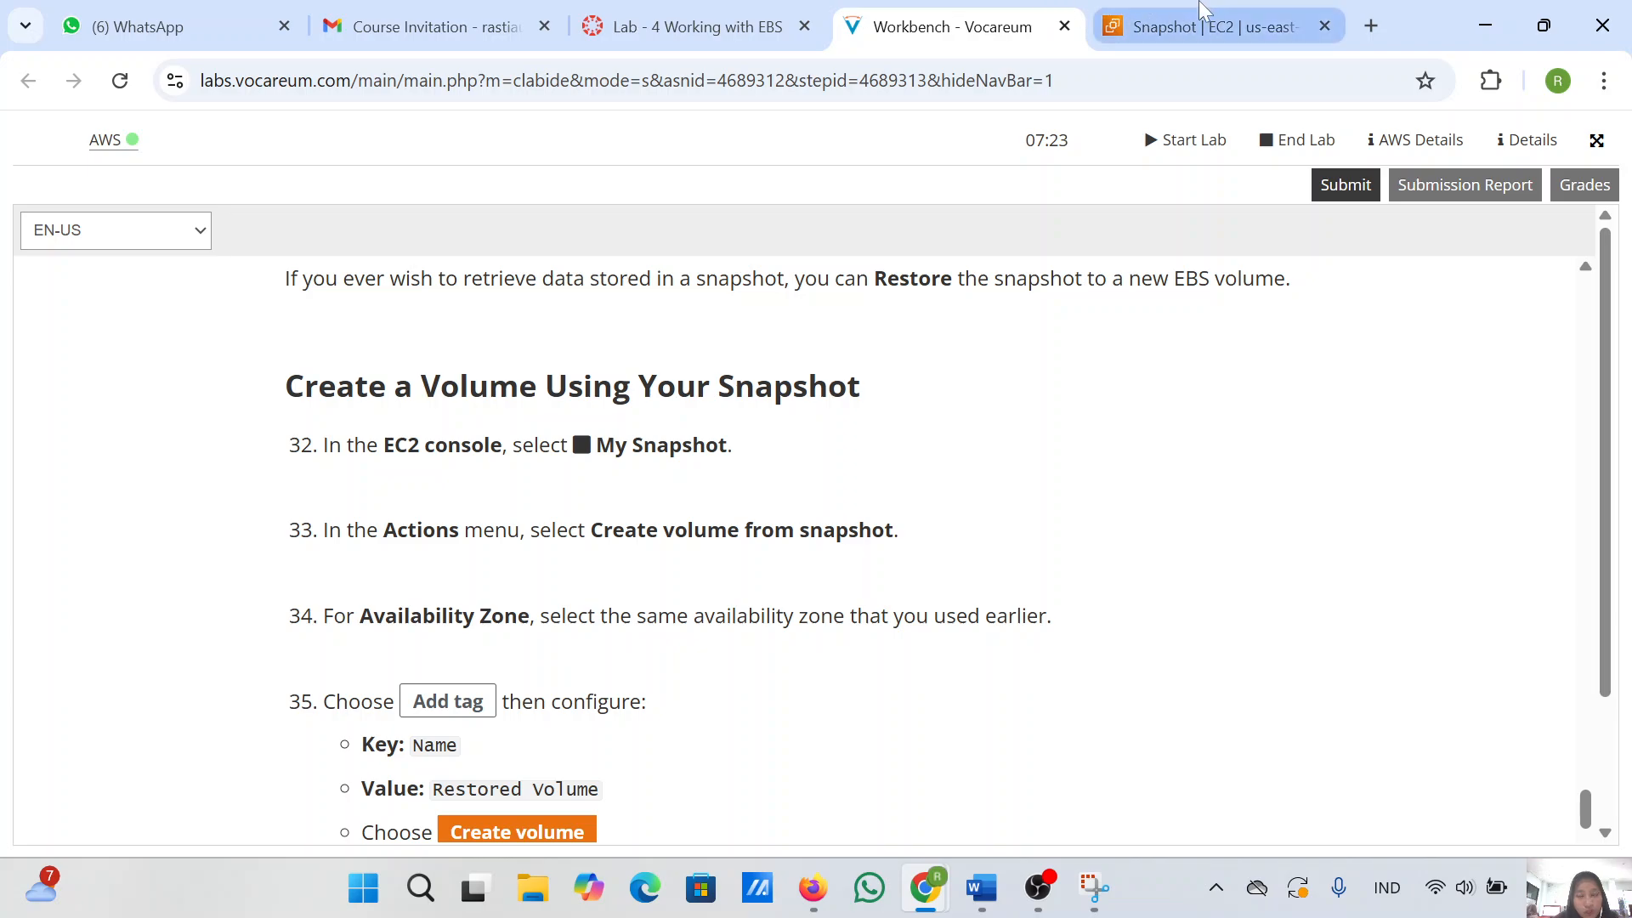
# - Show the available actions for the selected snapshot in the EC2 console and compare them with lab step 33
pyautogui.click(1207, 26)
pyautogui.click(1338, 272)
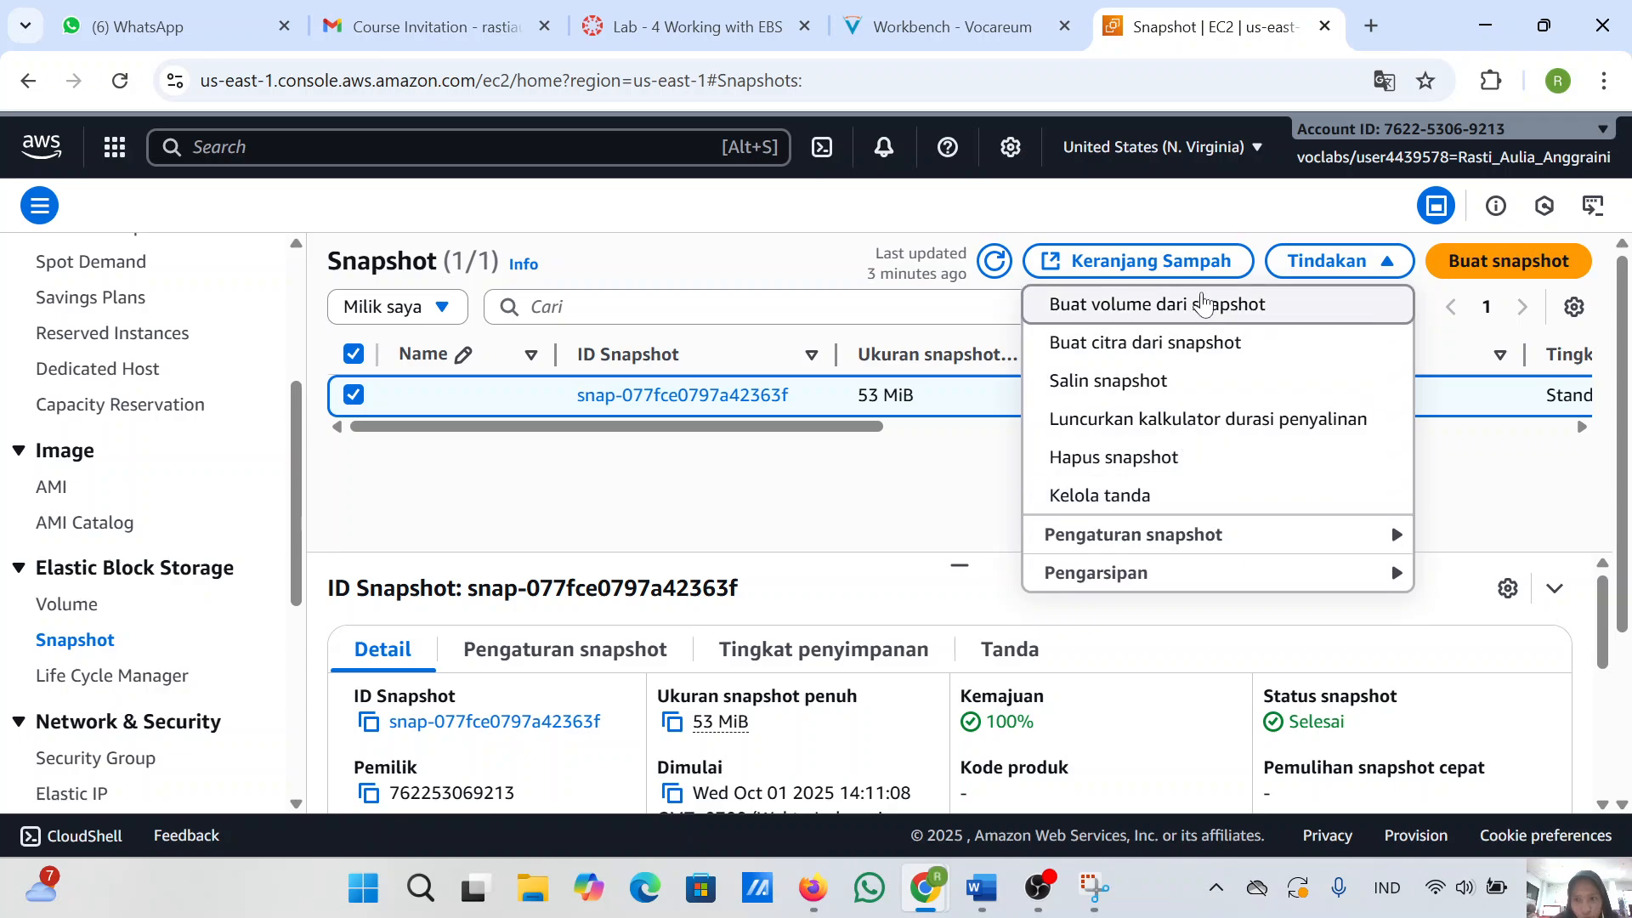
pyautogui.click(1000, 12)
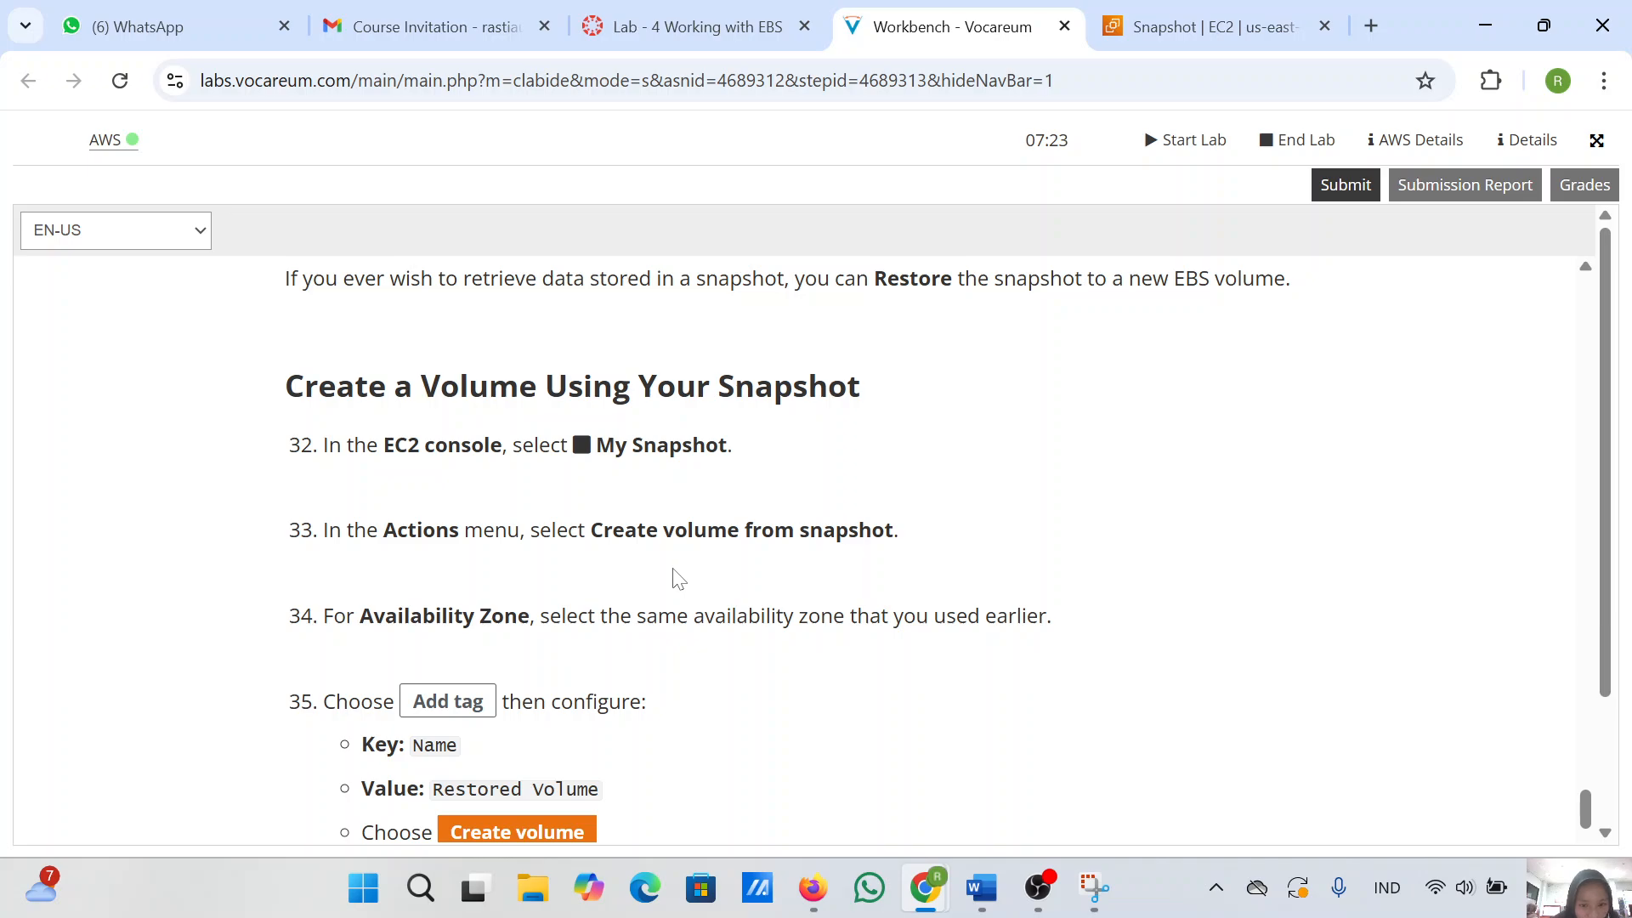
pyautogui.click(1212, 27)
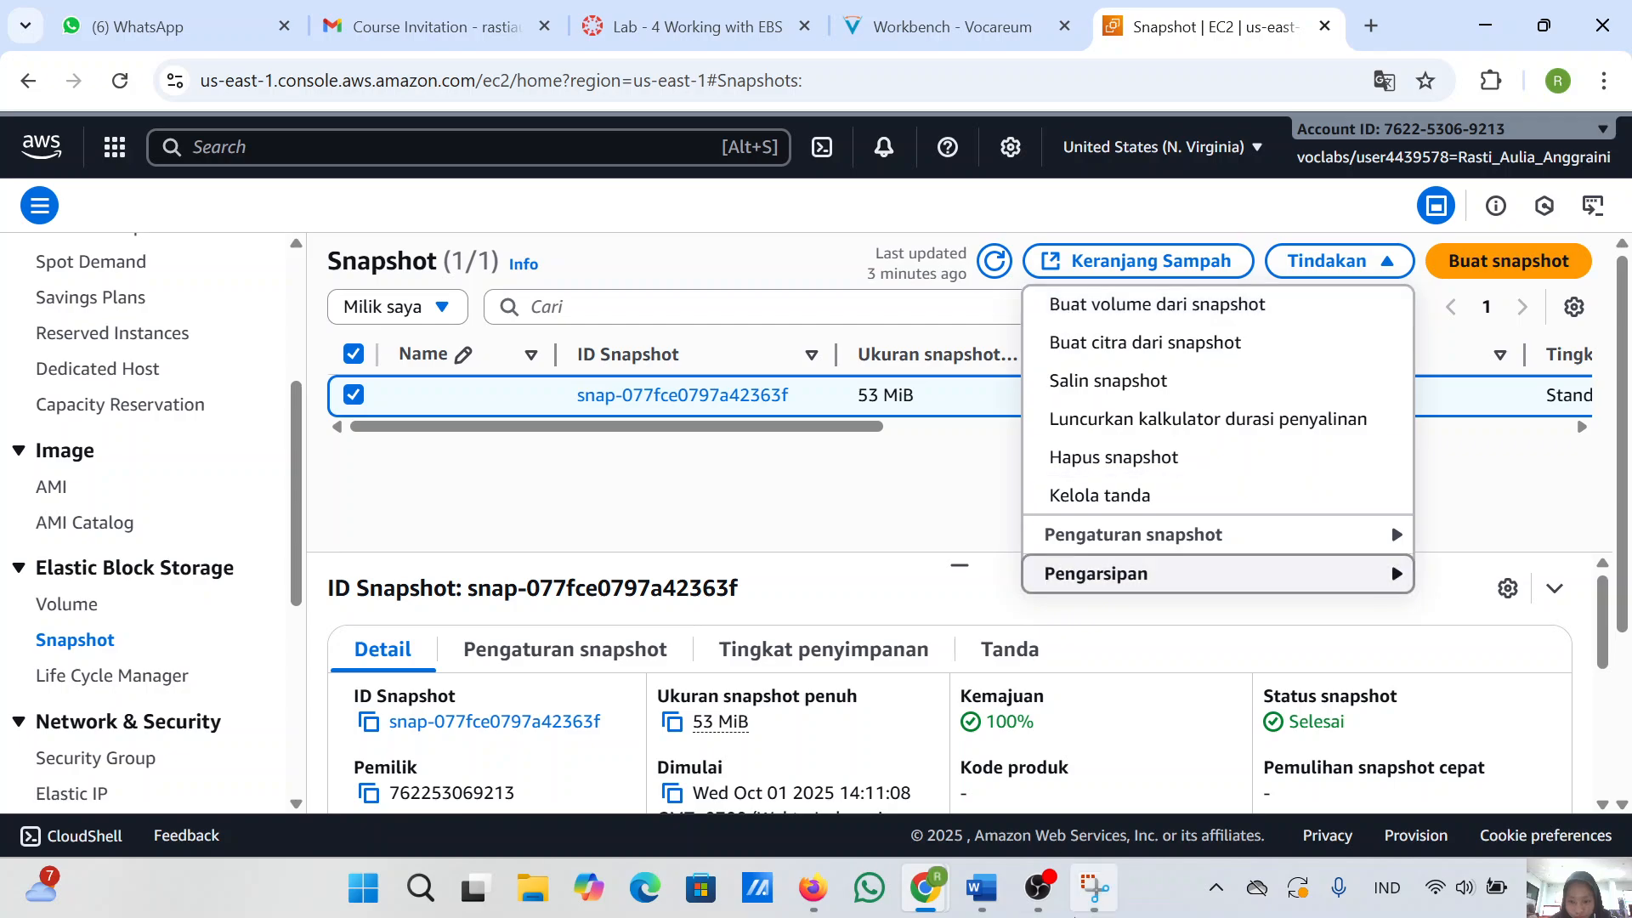
# - Capture the snapshot page with its open action list using Snipping Tool and paste the image into the Word document
pyautogui.click(1078, 913)
pyautogui.click(337, 73)
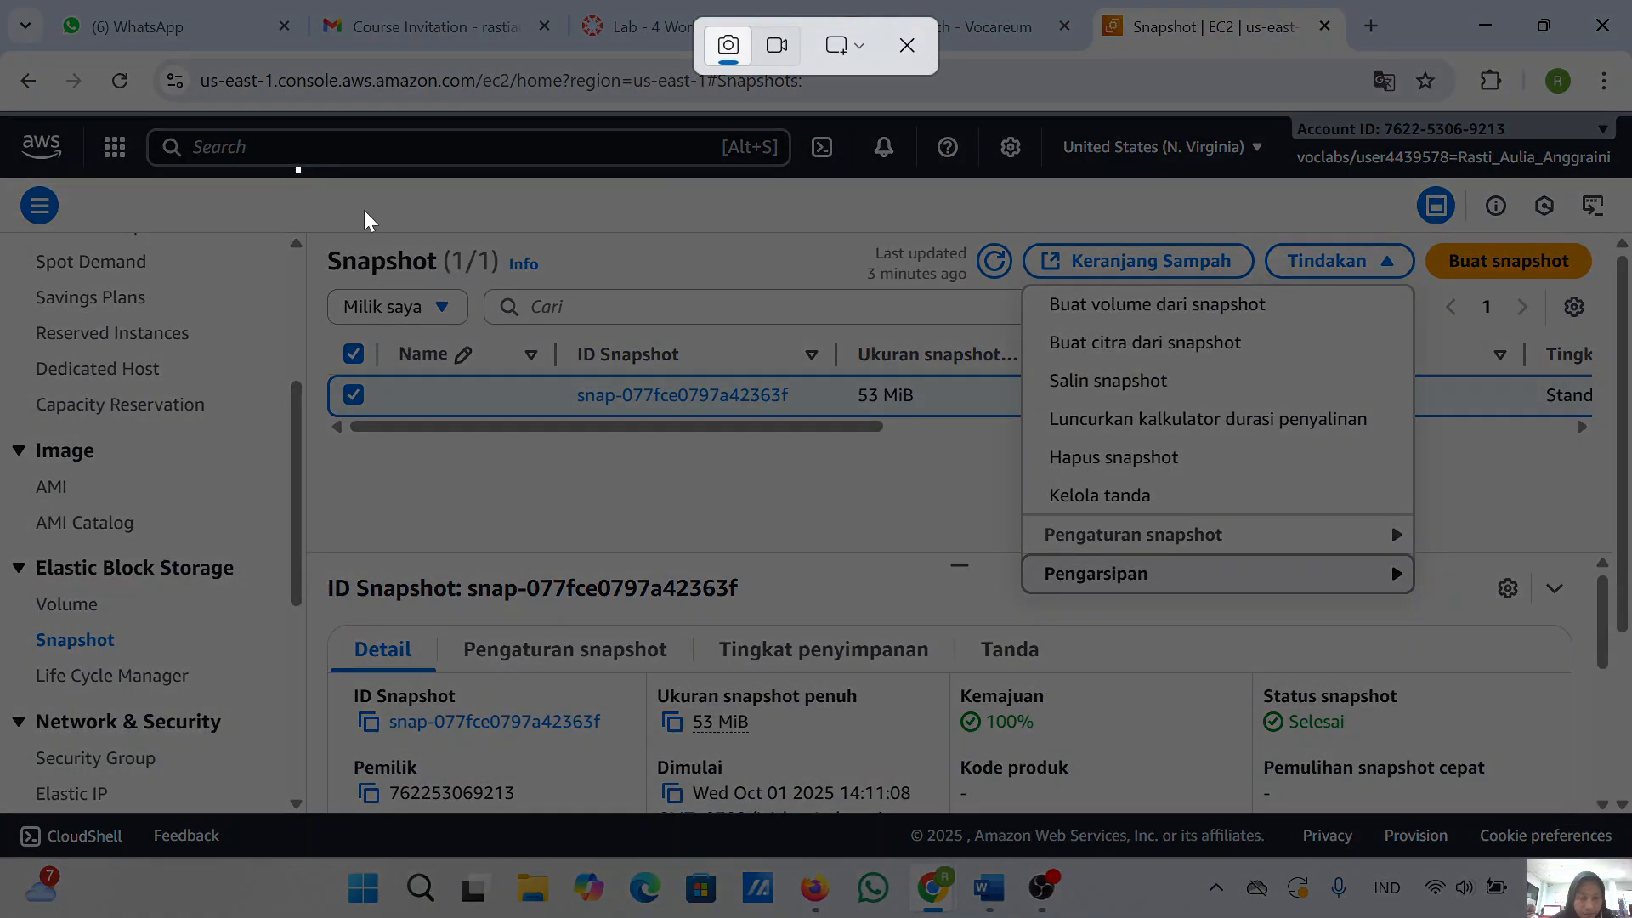
pyautogui.moveTo(296, 168); pyautogui.dragTo(1628, 815)
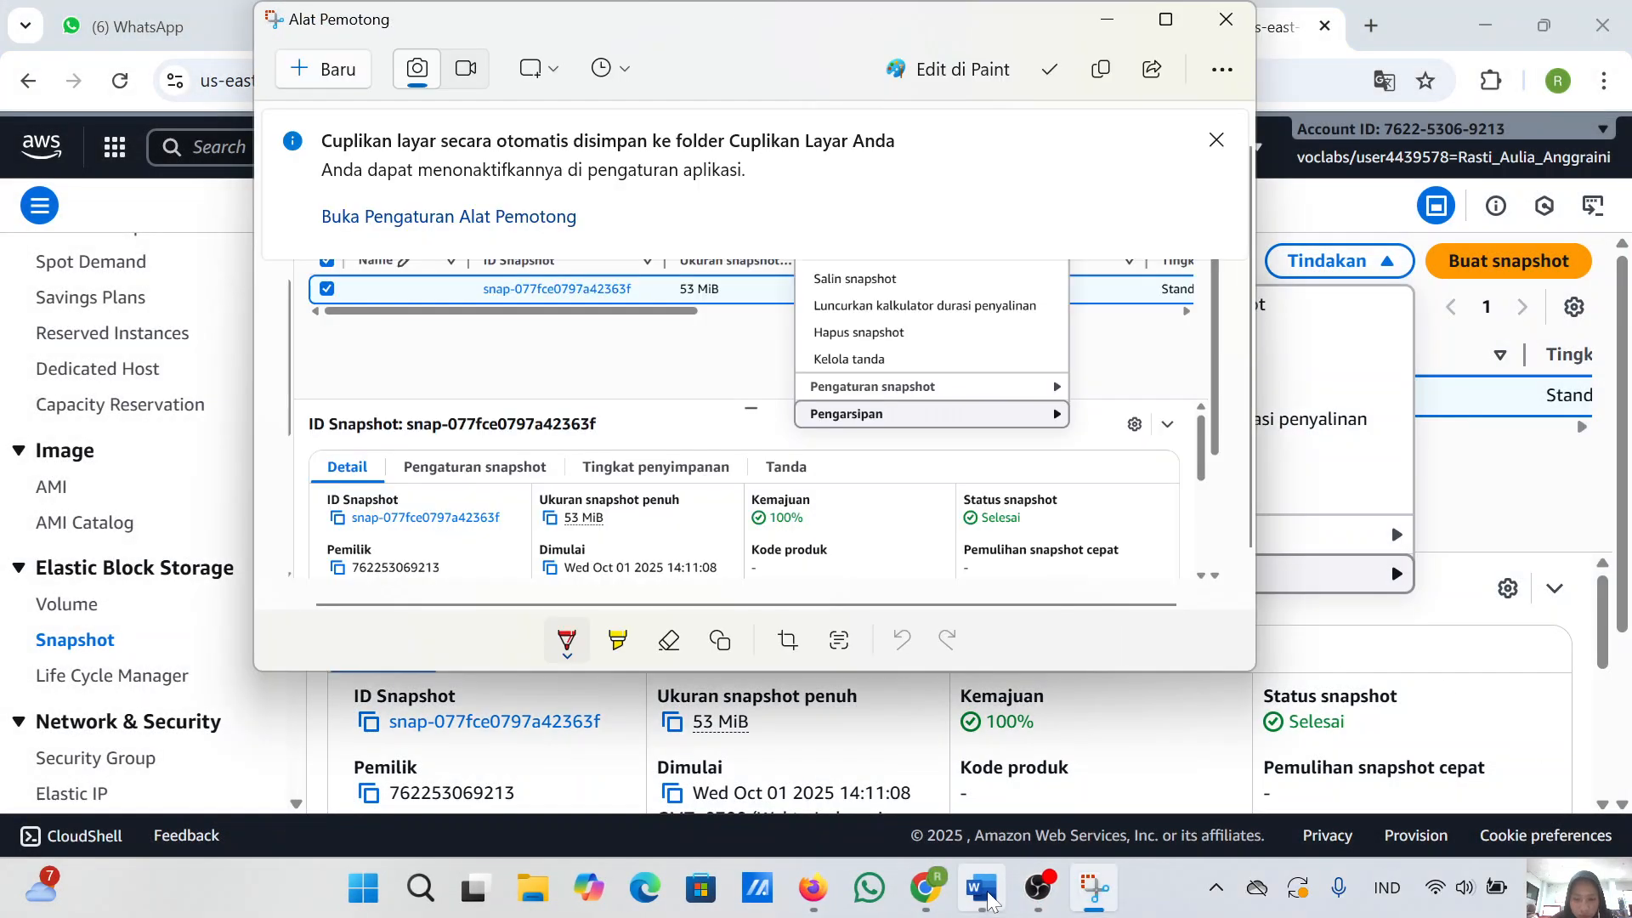
pyautogui.click(989, 894)
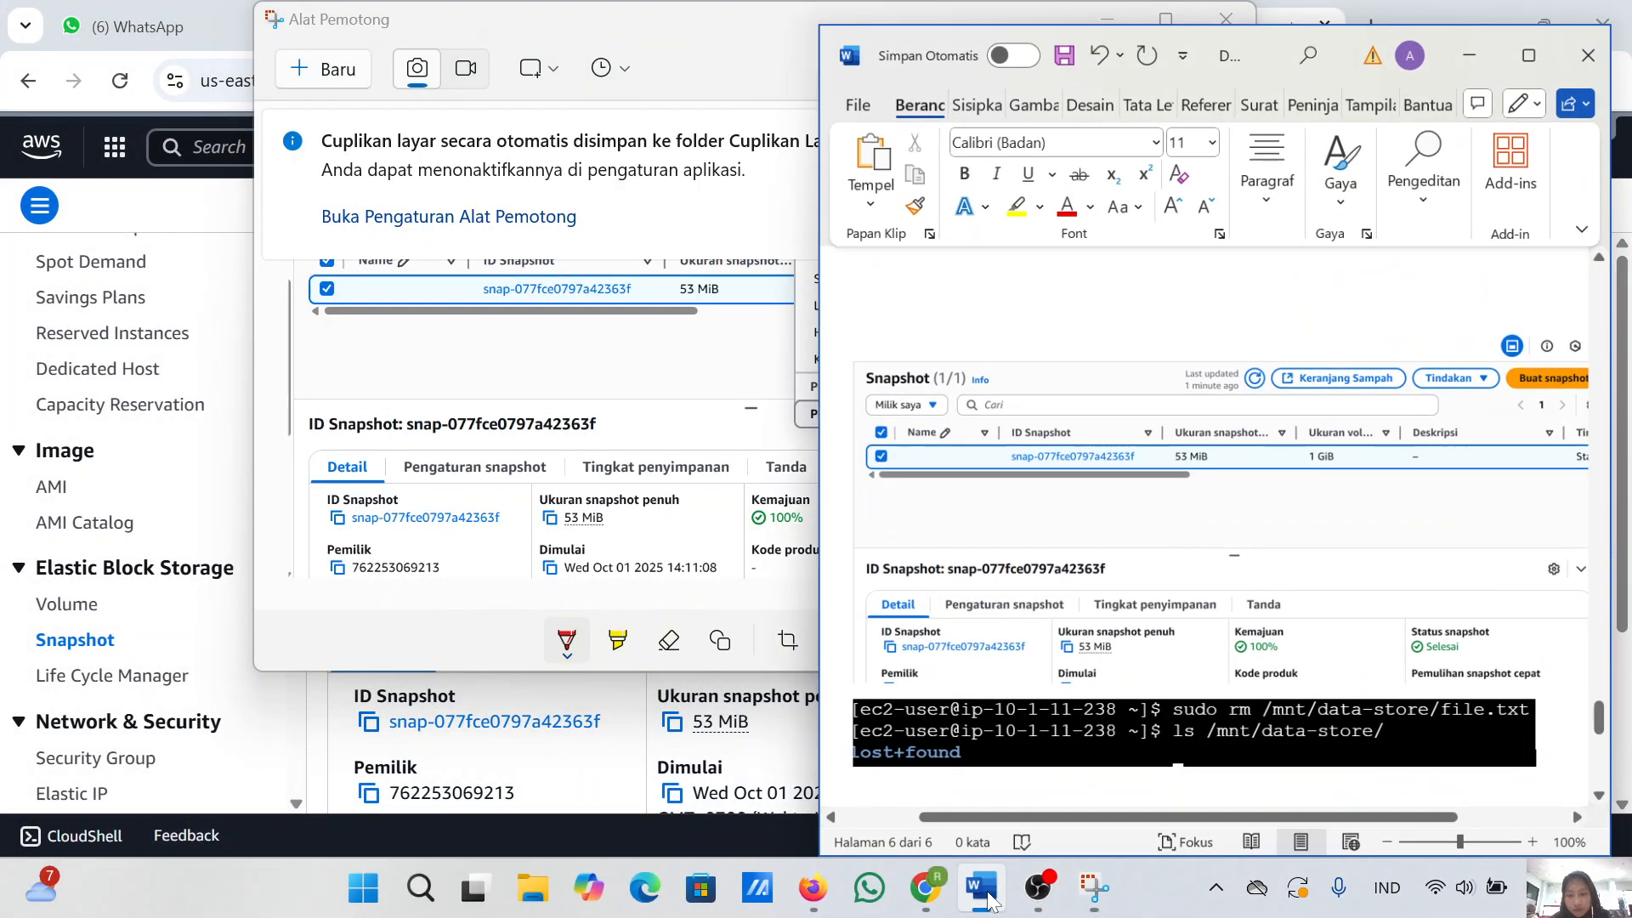
pyautogui.hotkey('ctrl', 'v')
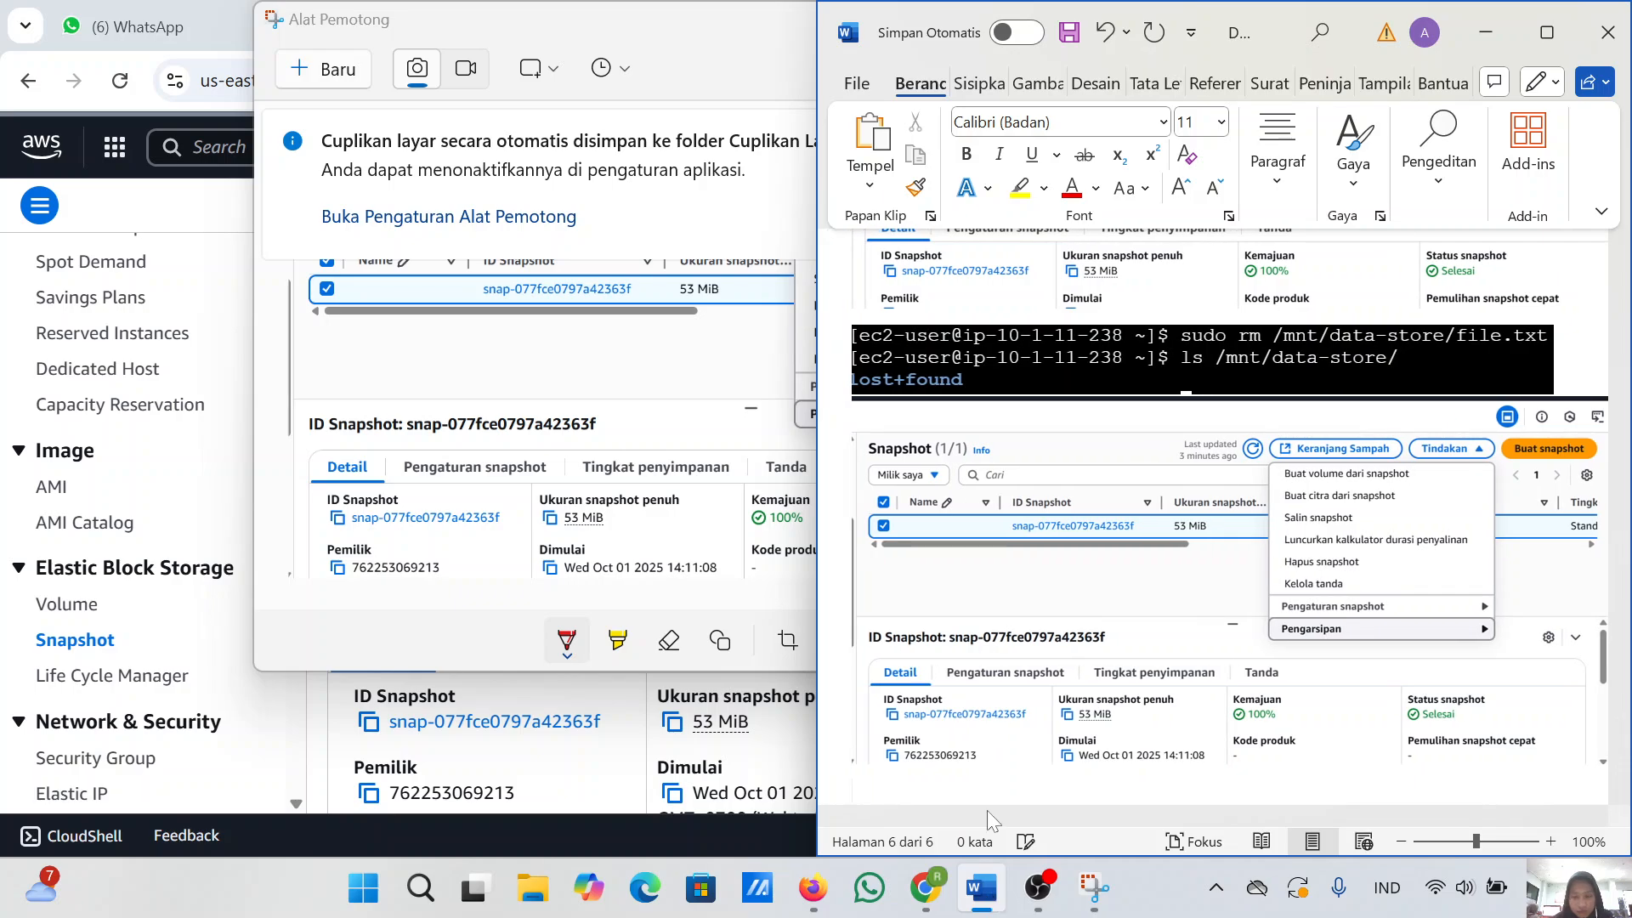
pyautogui.click(1493, 25)
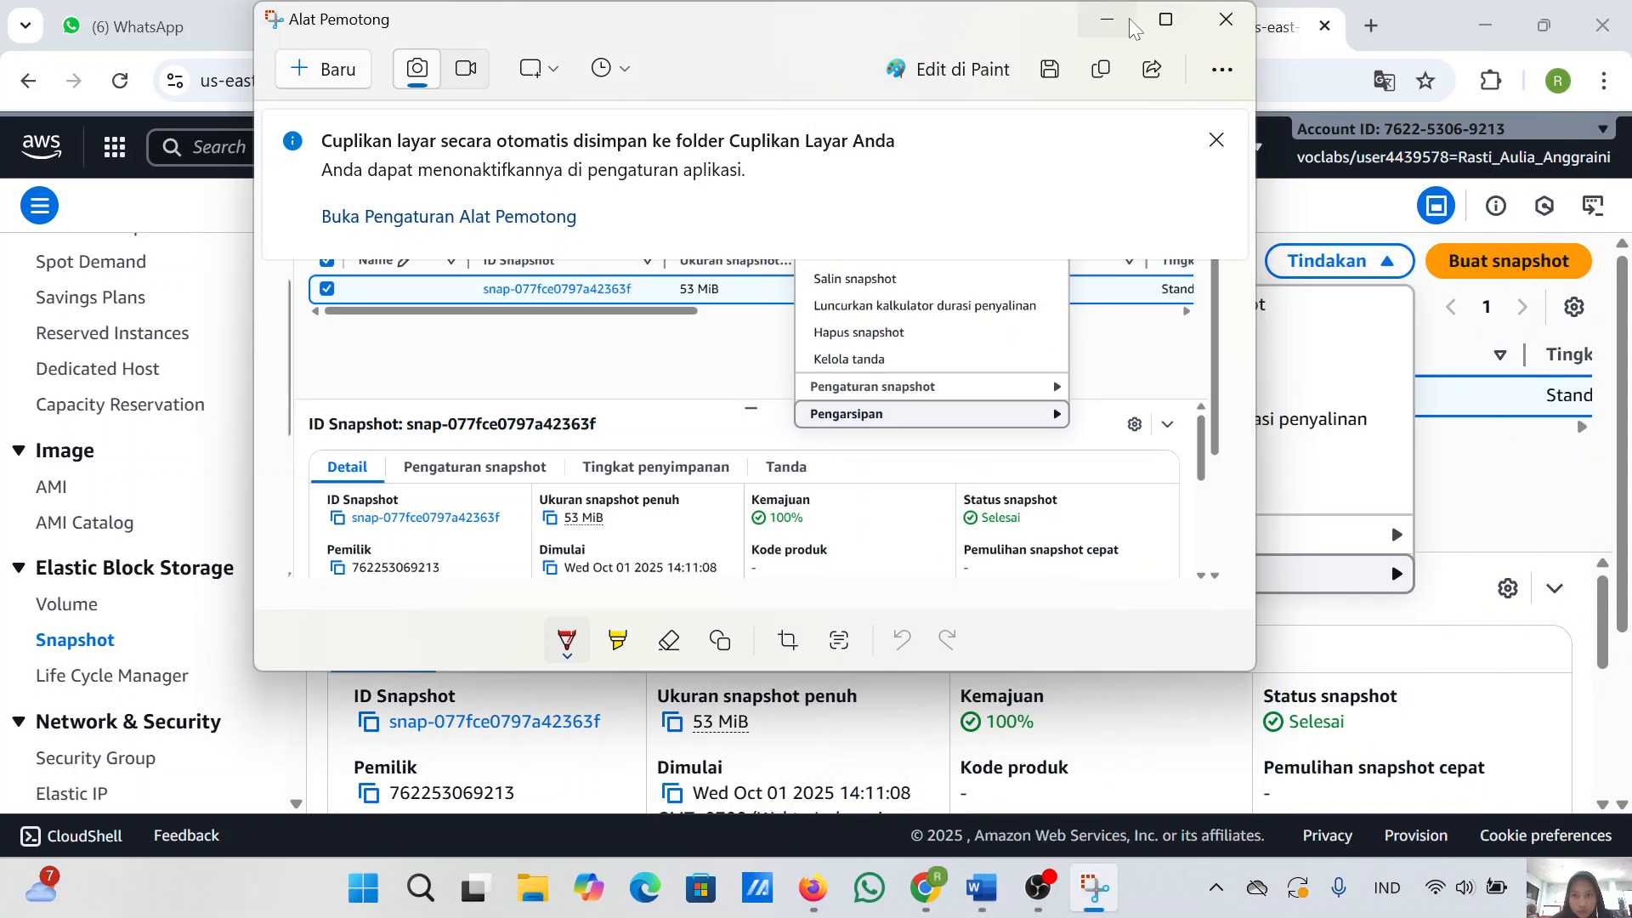
pyautogui.click(1108, 18)
# - Start creating a volume from the selected snapshot and read lab steps 34 and 35 for its settings
pyautogui.click(1193, 306)
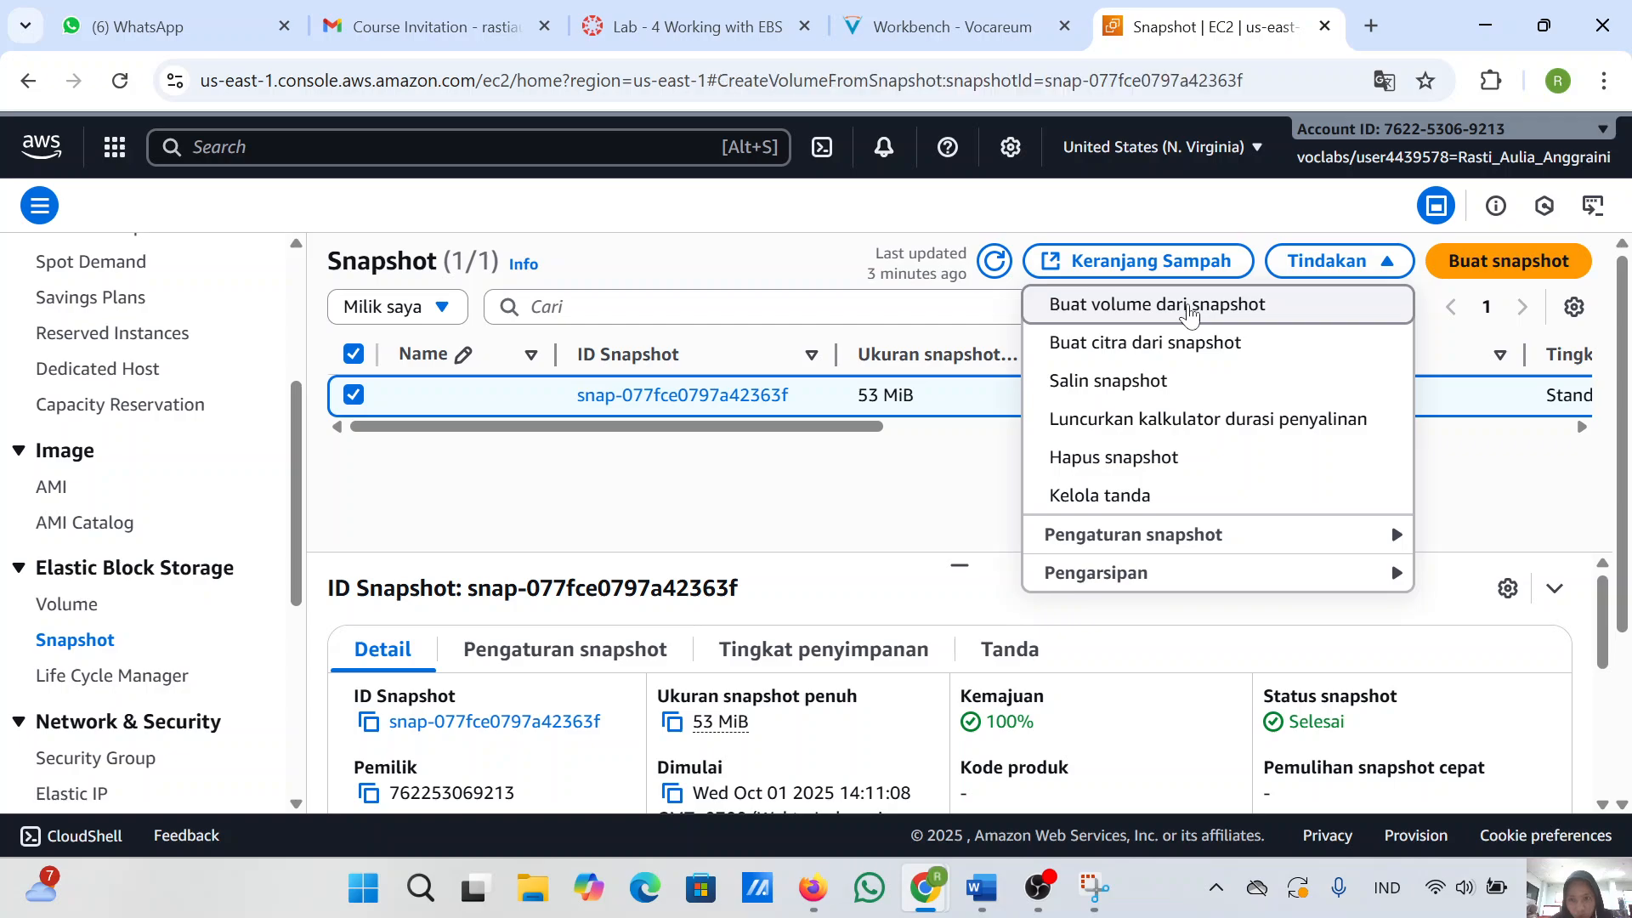
pyautogui.click(974, 17)
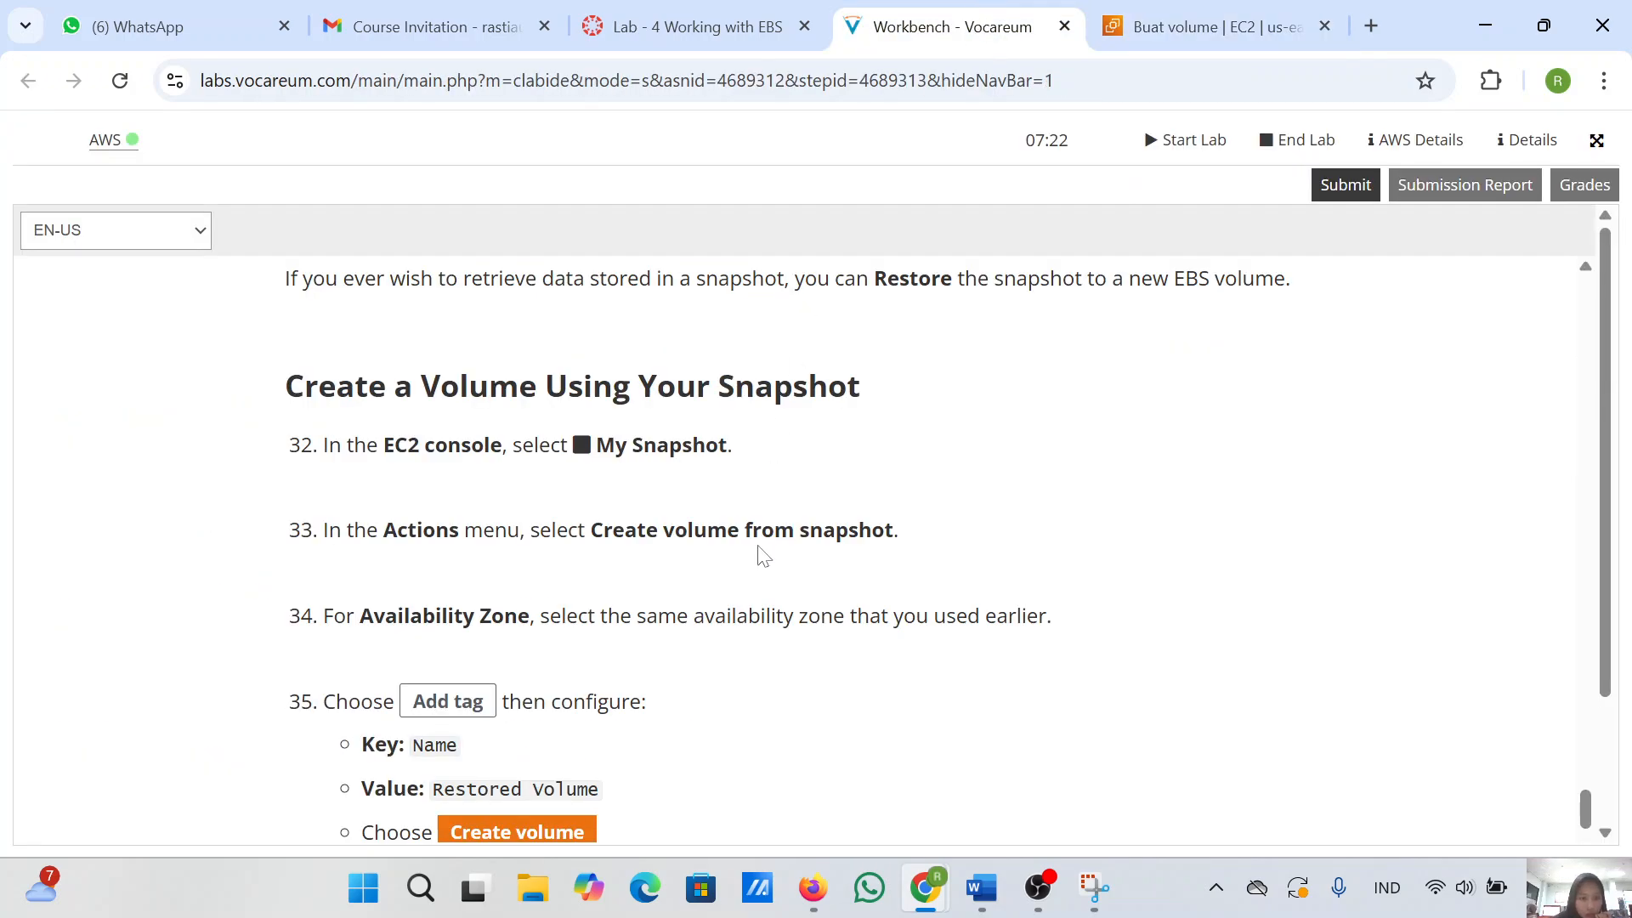
pyautogui.scroll(-1, 763, 558)
pyautogui.scroll(-1, 762, 559)
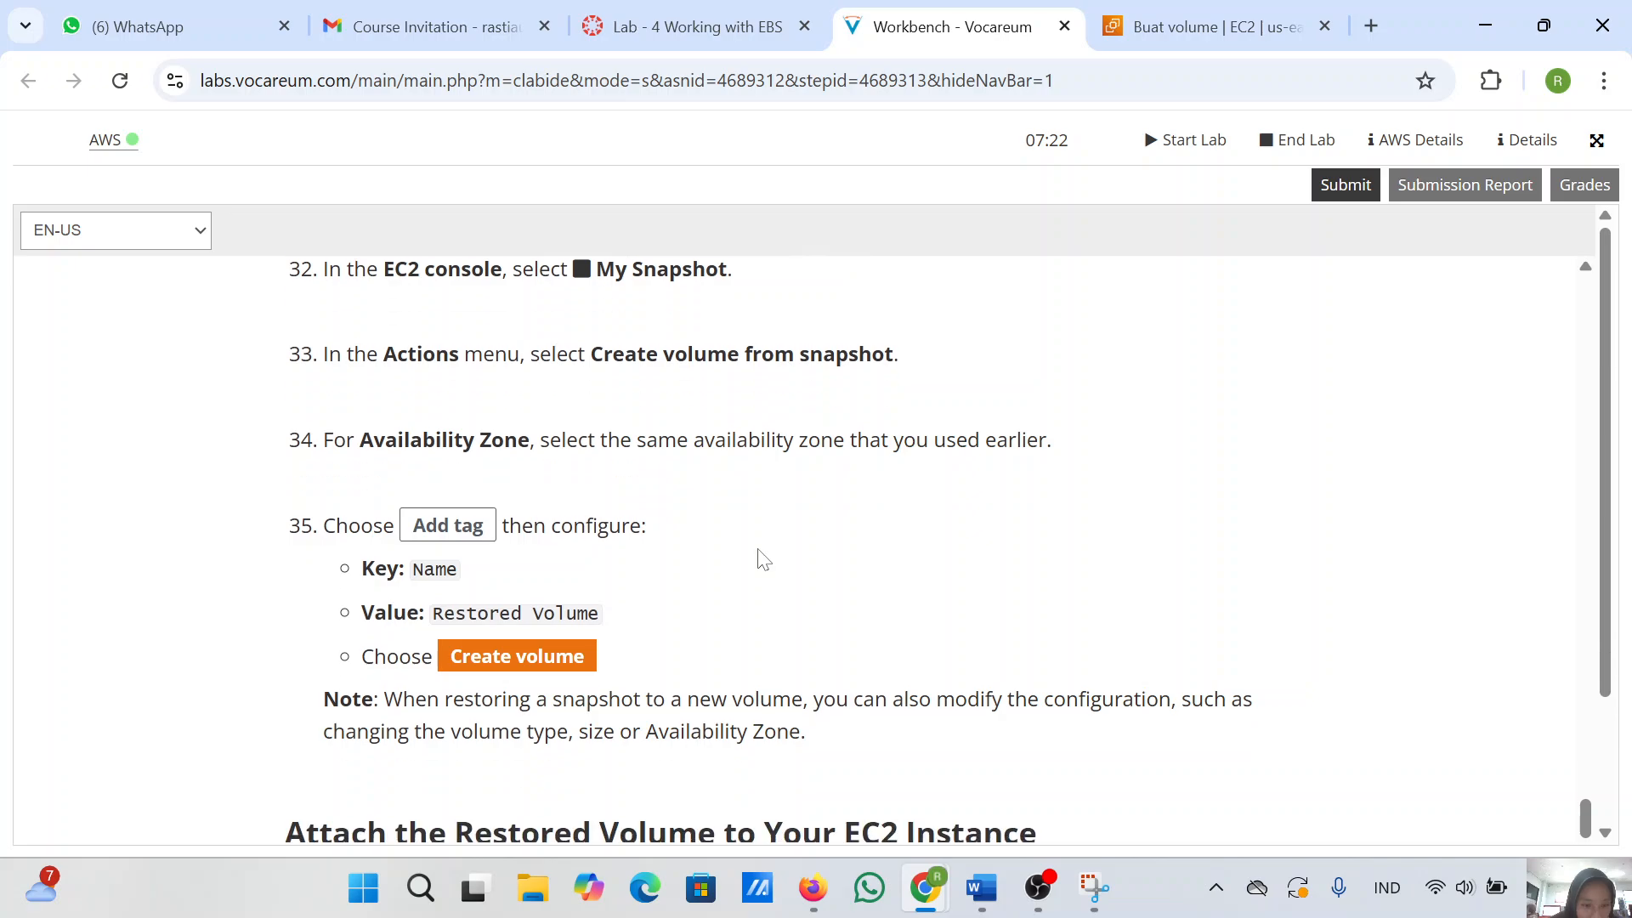
pyautogui.scroll(-2, 571, 586)
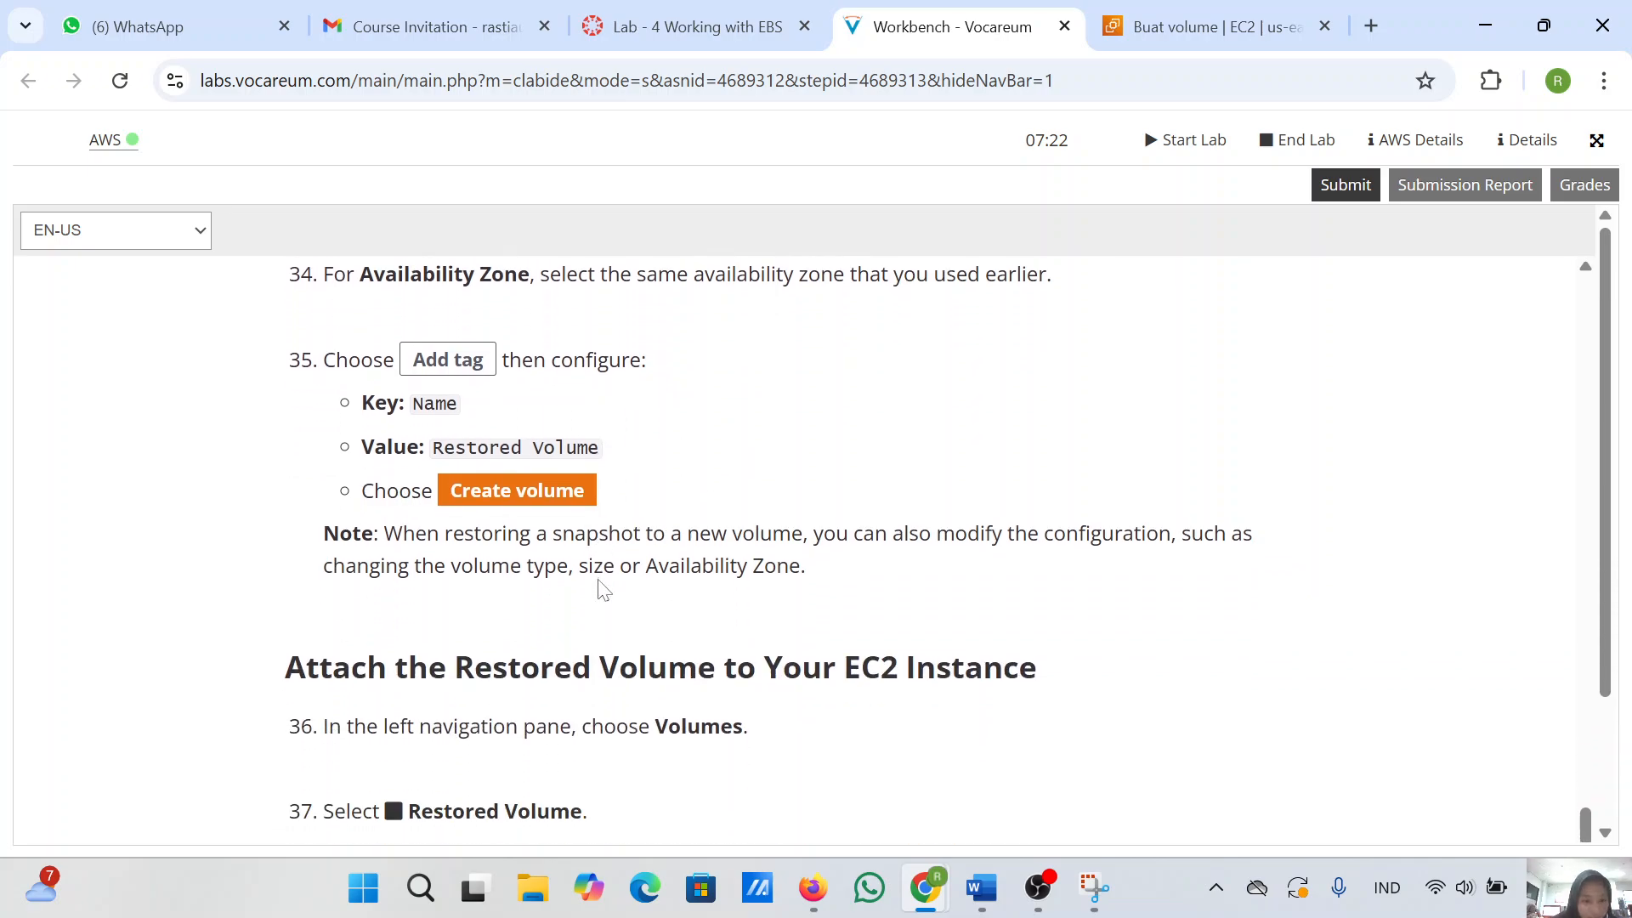
# - Add a tag row to the new volume and check its Availability Zone and tag requirements against the lab instructions
pyautogui.click(1169, 13)
pyautogui.scroll(-6, 378, 680)
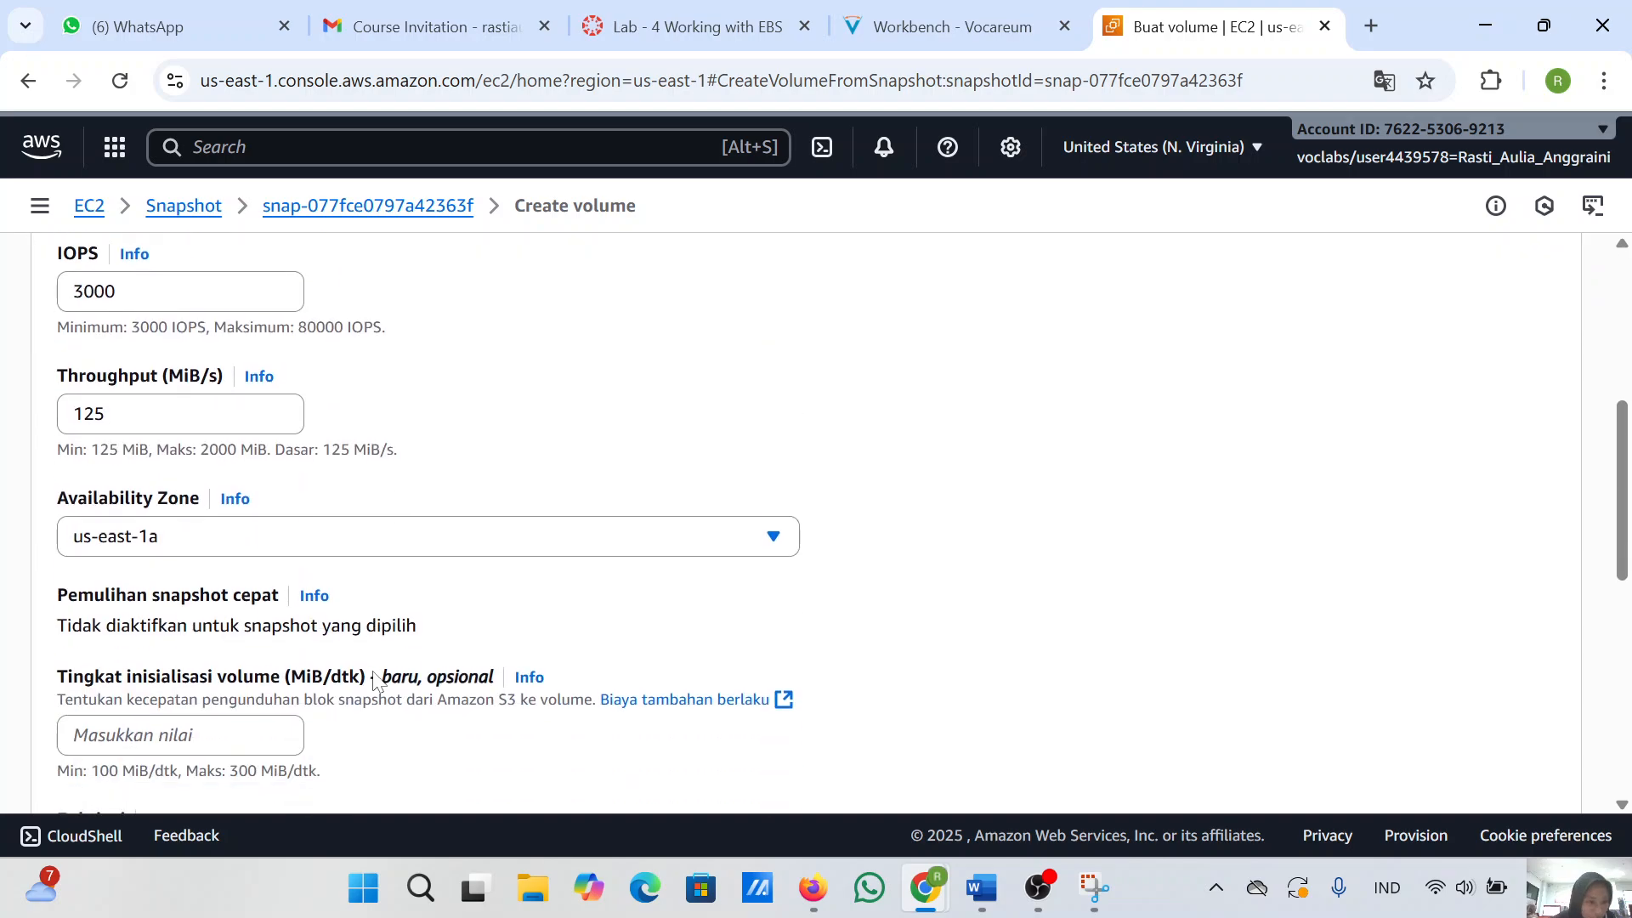
pyautogui.scroll(-4, 375, 680)
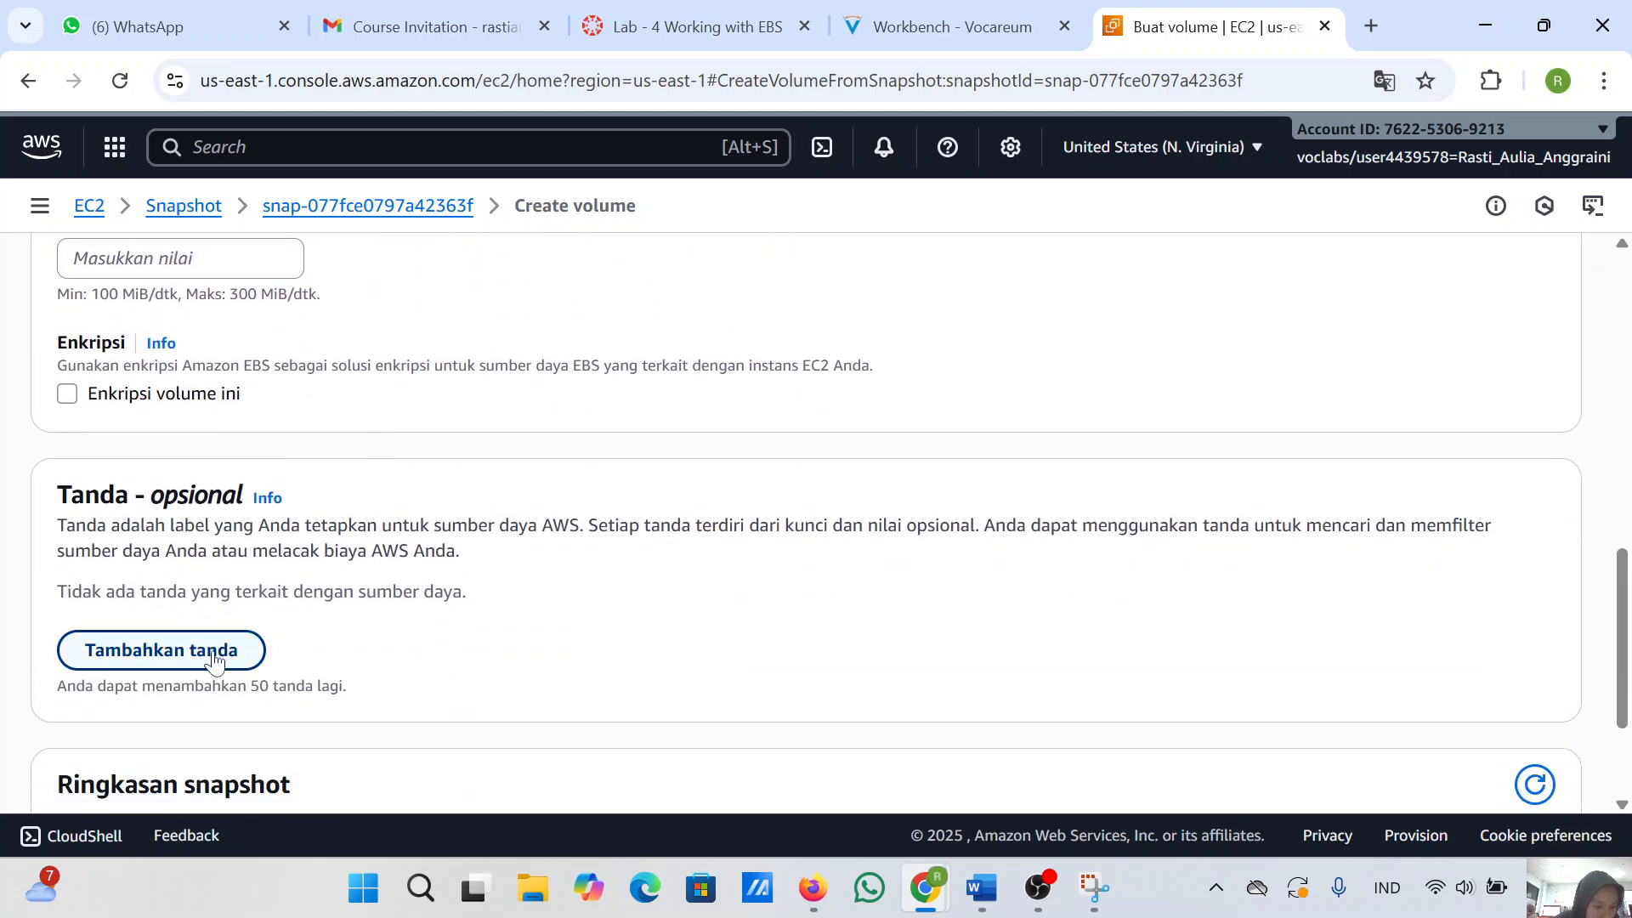
pyautogui.click(214, 653)
pyautogui.click(952, 26)
pyautogui.scroll(1, 699, 465)
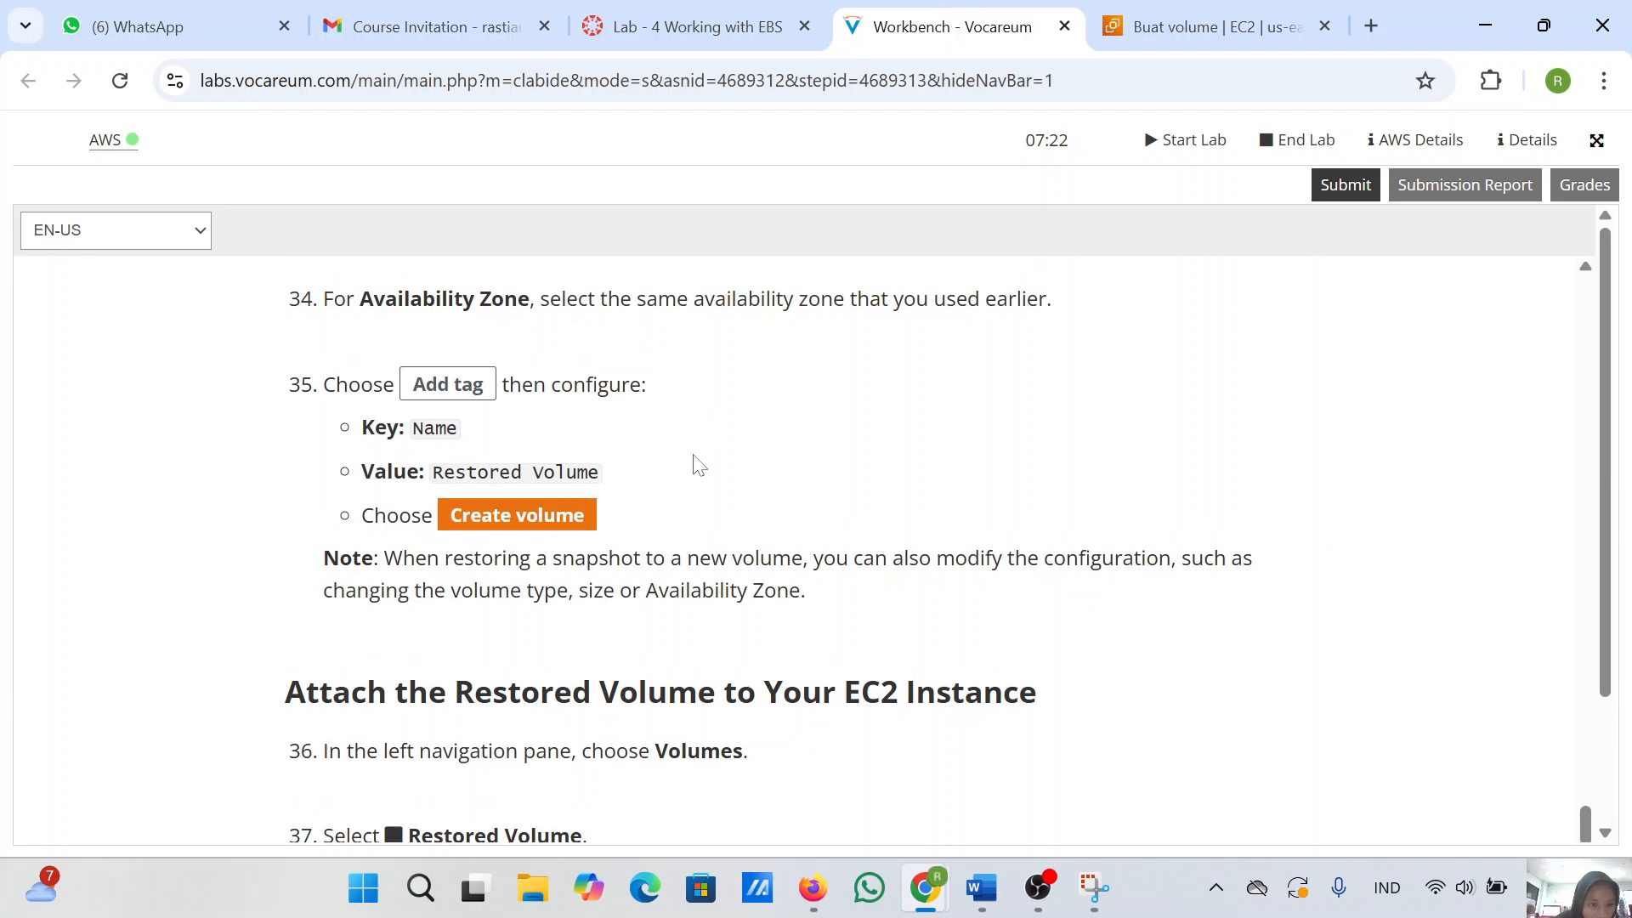
pyautogui.click(1224, 22)
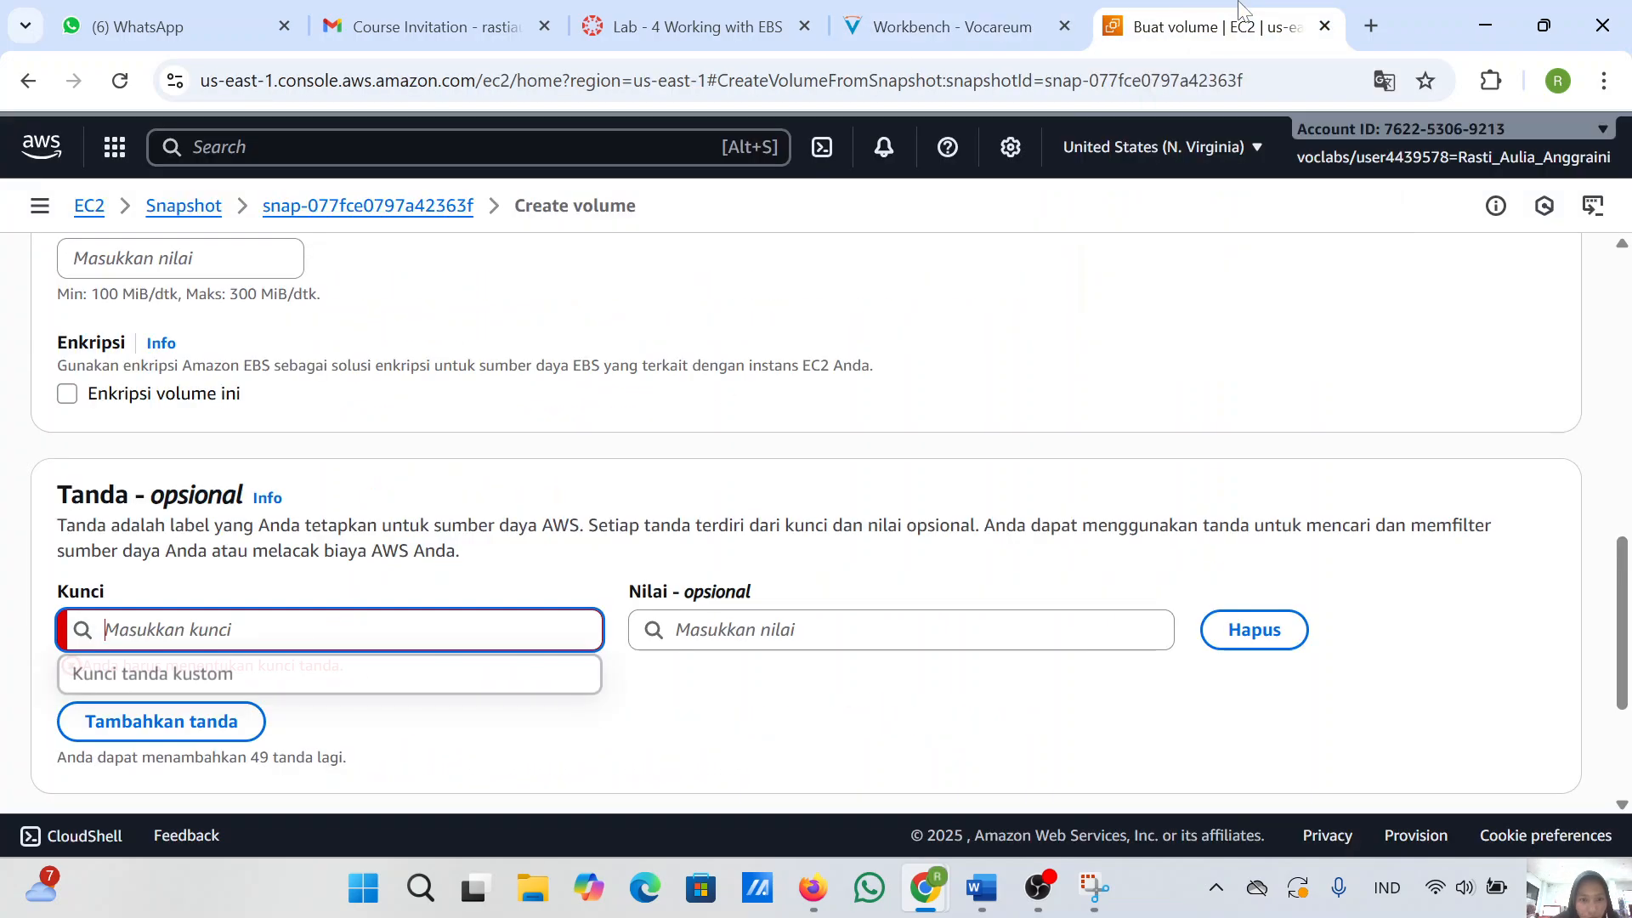
pyautogui.scroll(3, 492, 491)
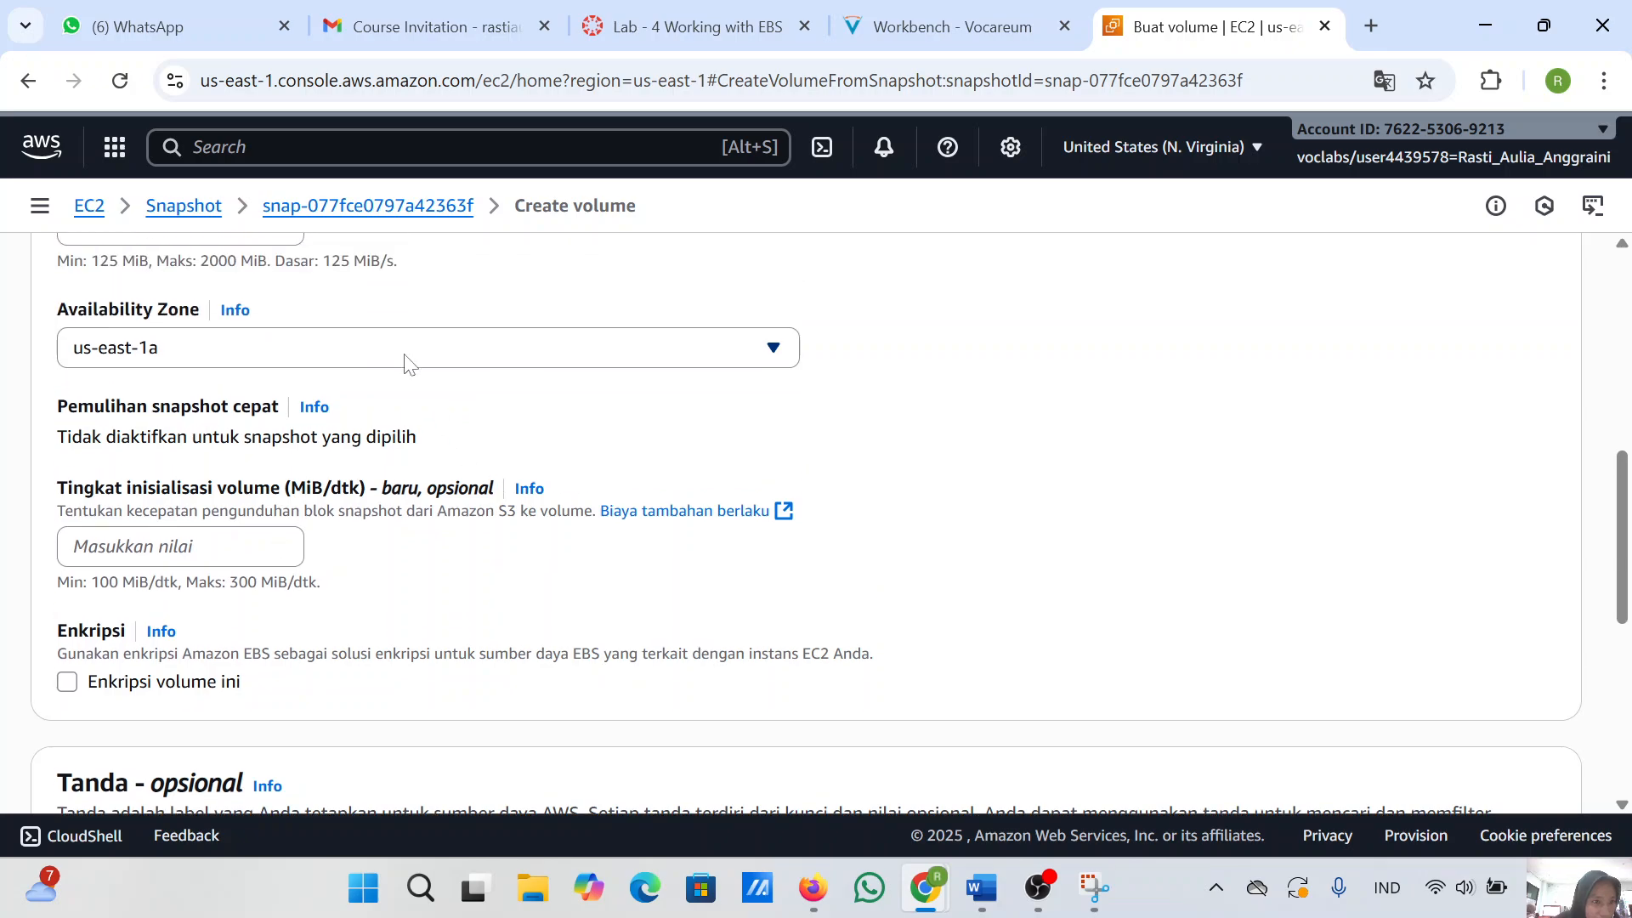
pyautogui.scroll(-6, 406, 362)
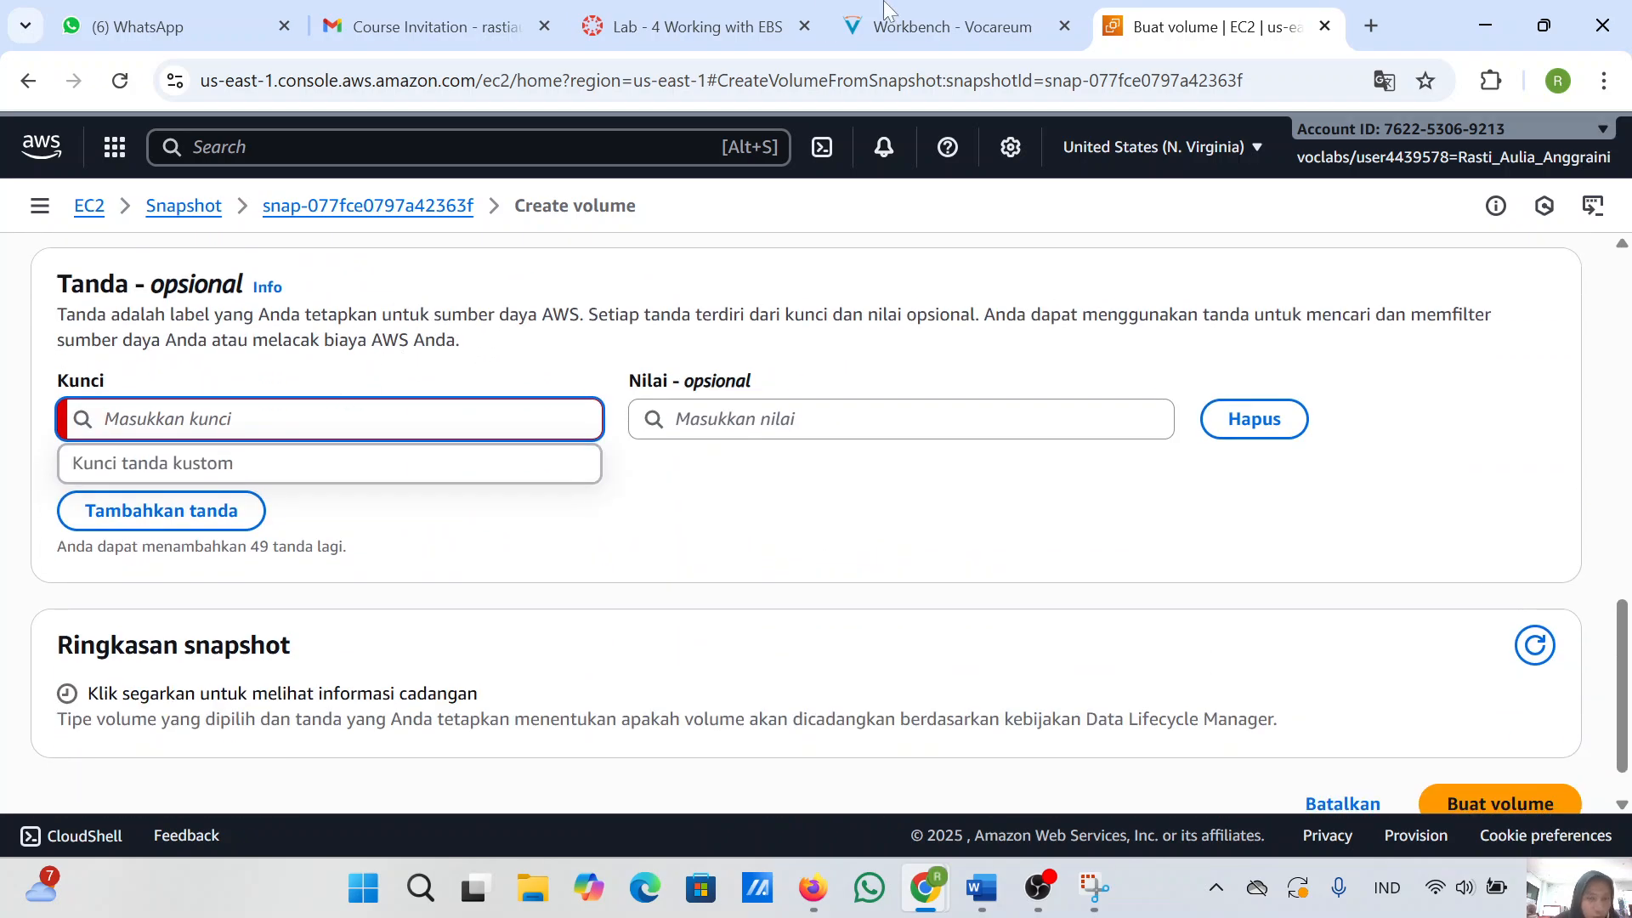
pyautogui.click(993, 12)
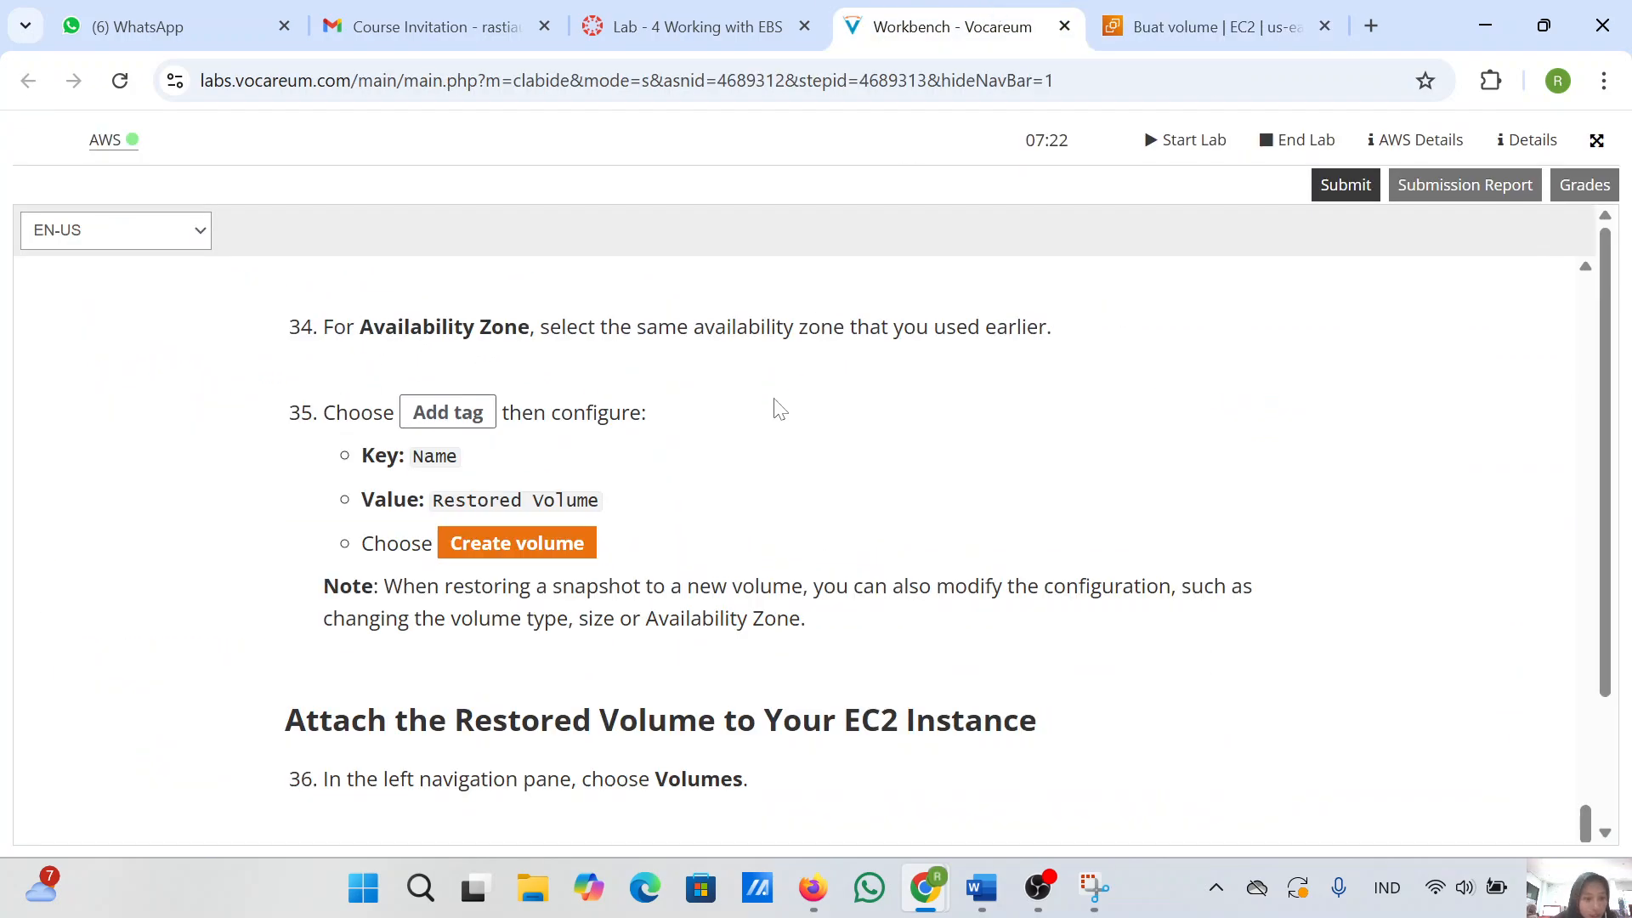
pyautogui.click(1211, 12)
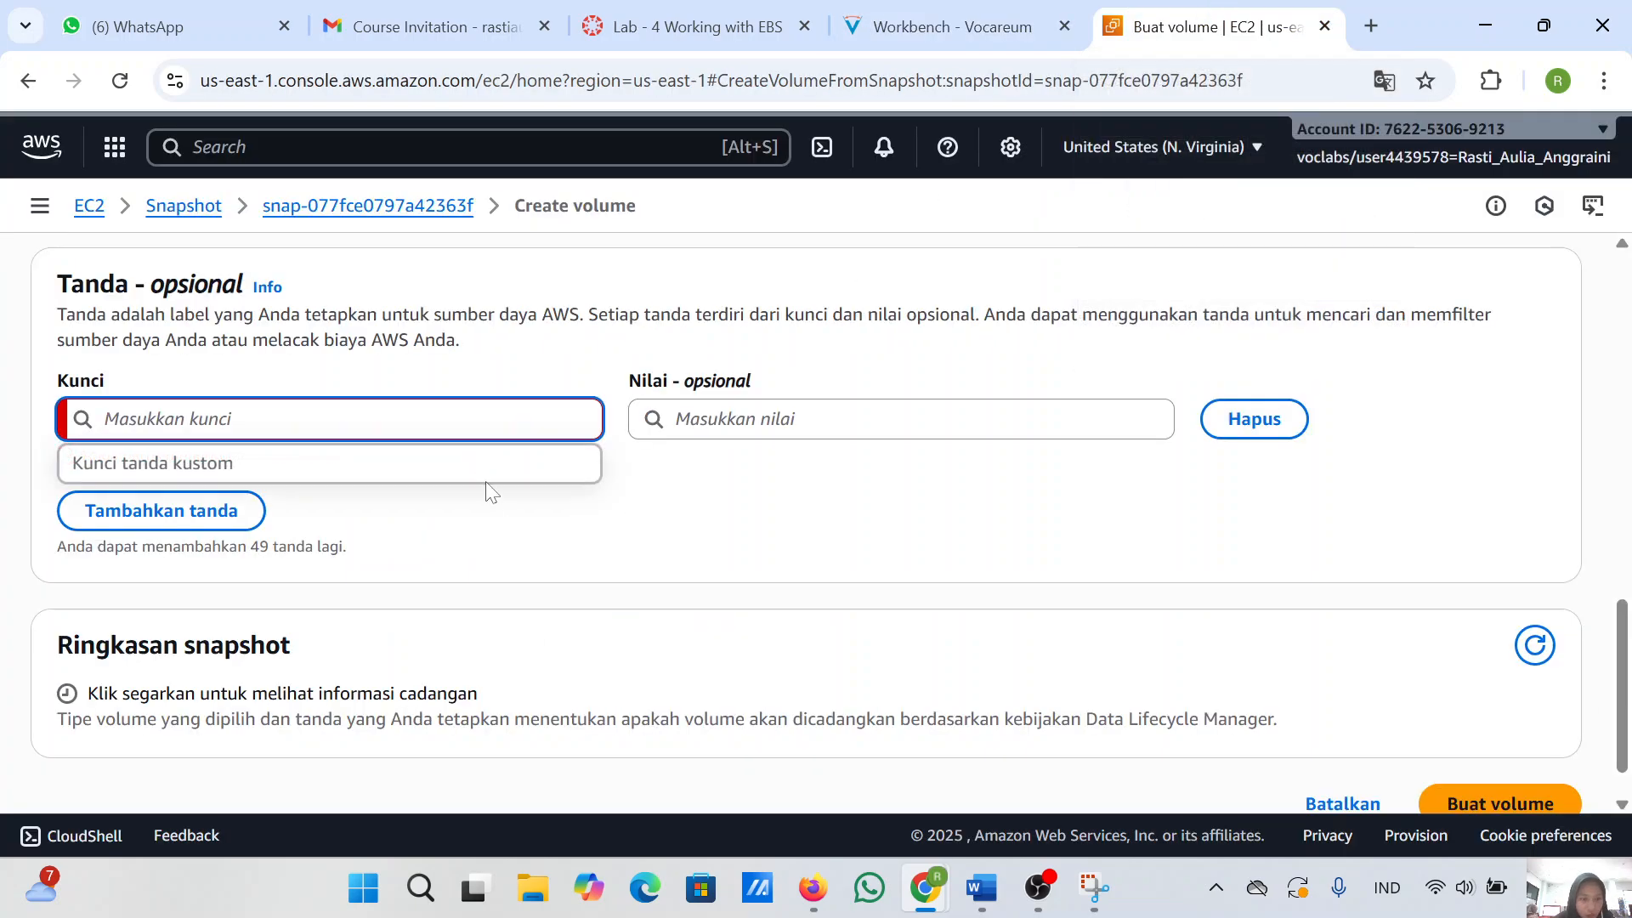
# - Fill in the volume's tag with key Name and value Restored Volume, checking it against lab step 35
pyautogui.write('Name')
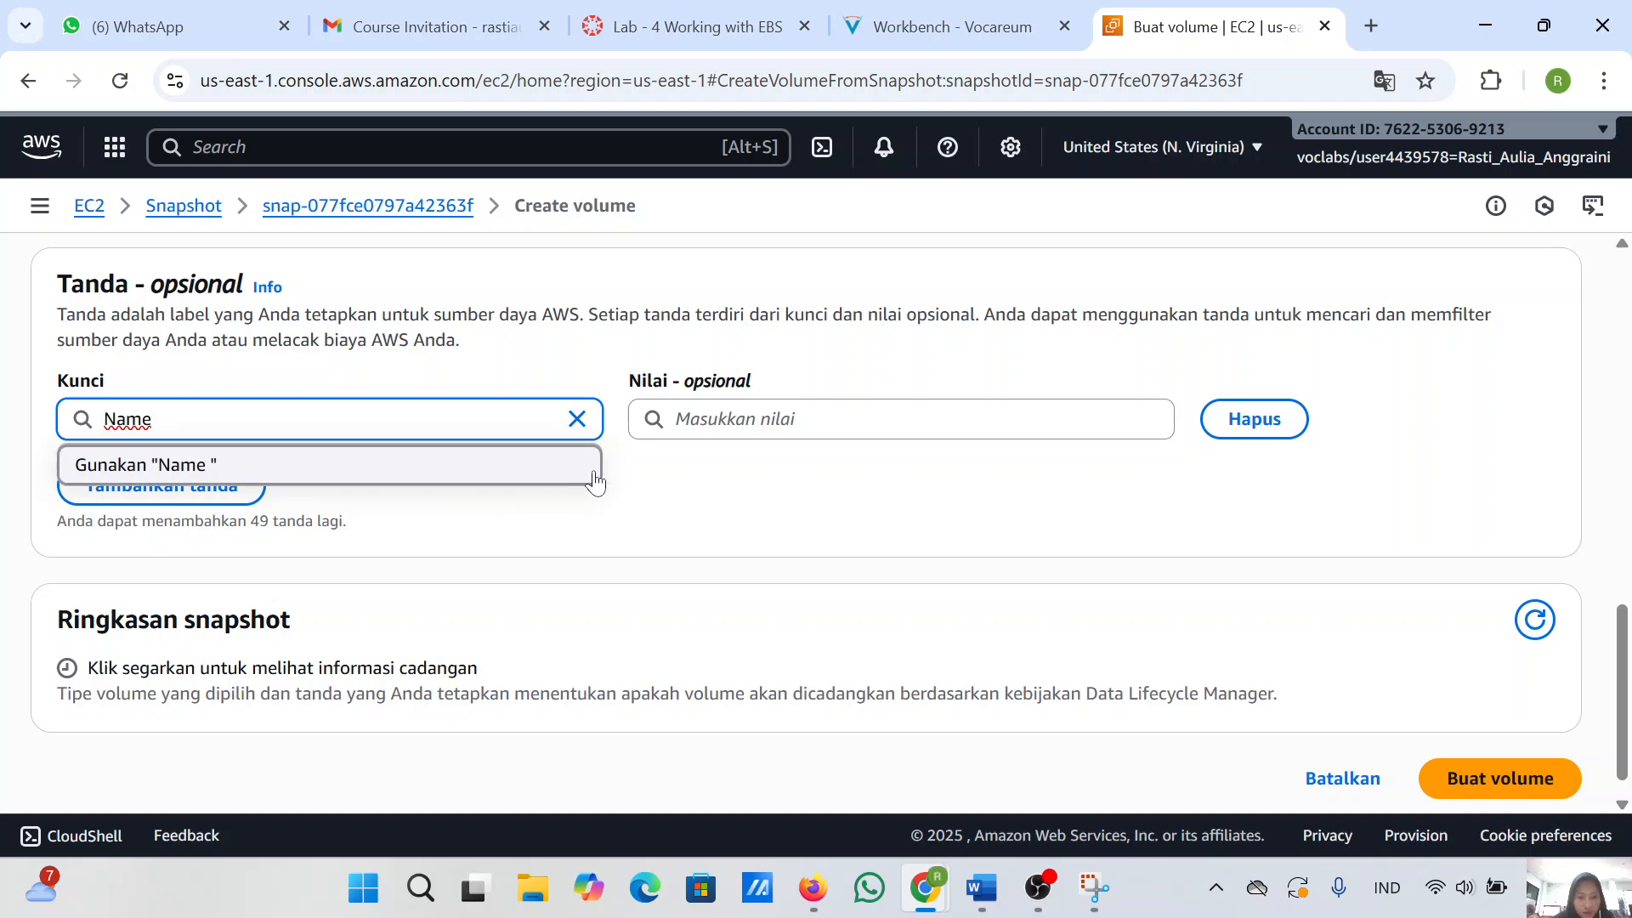
pyautogui.press('BackSpace')
pyautogui.click(703, 419)
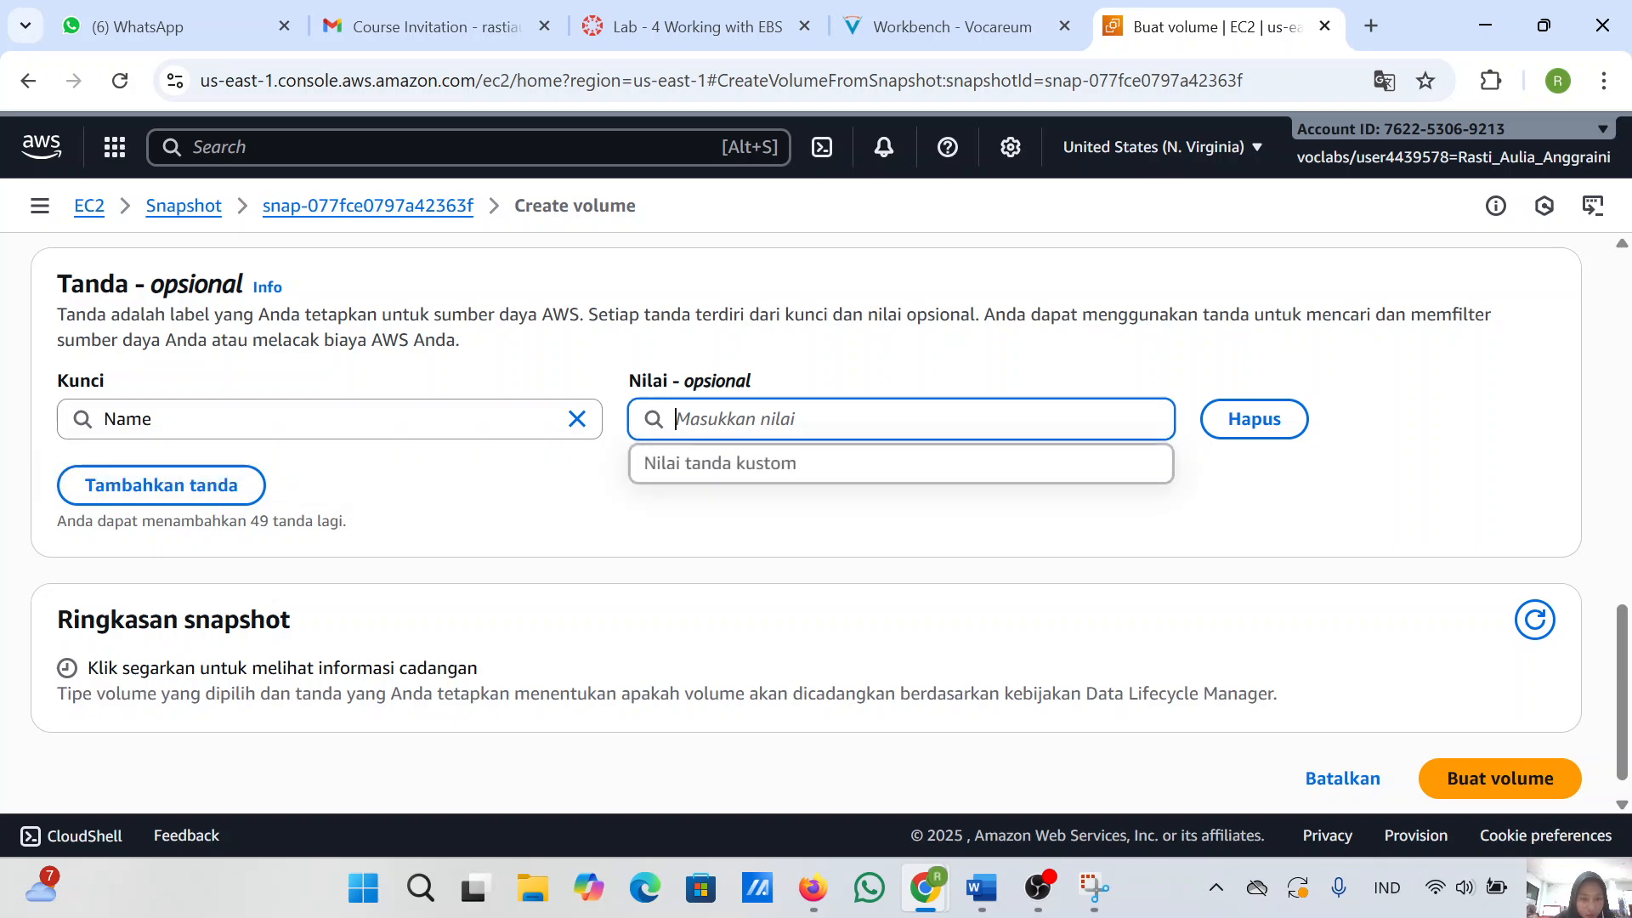
pyautogui.write('Restored Volume')
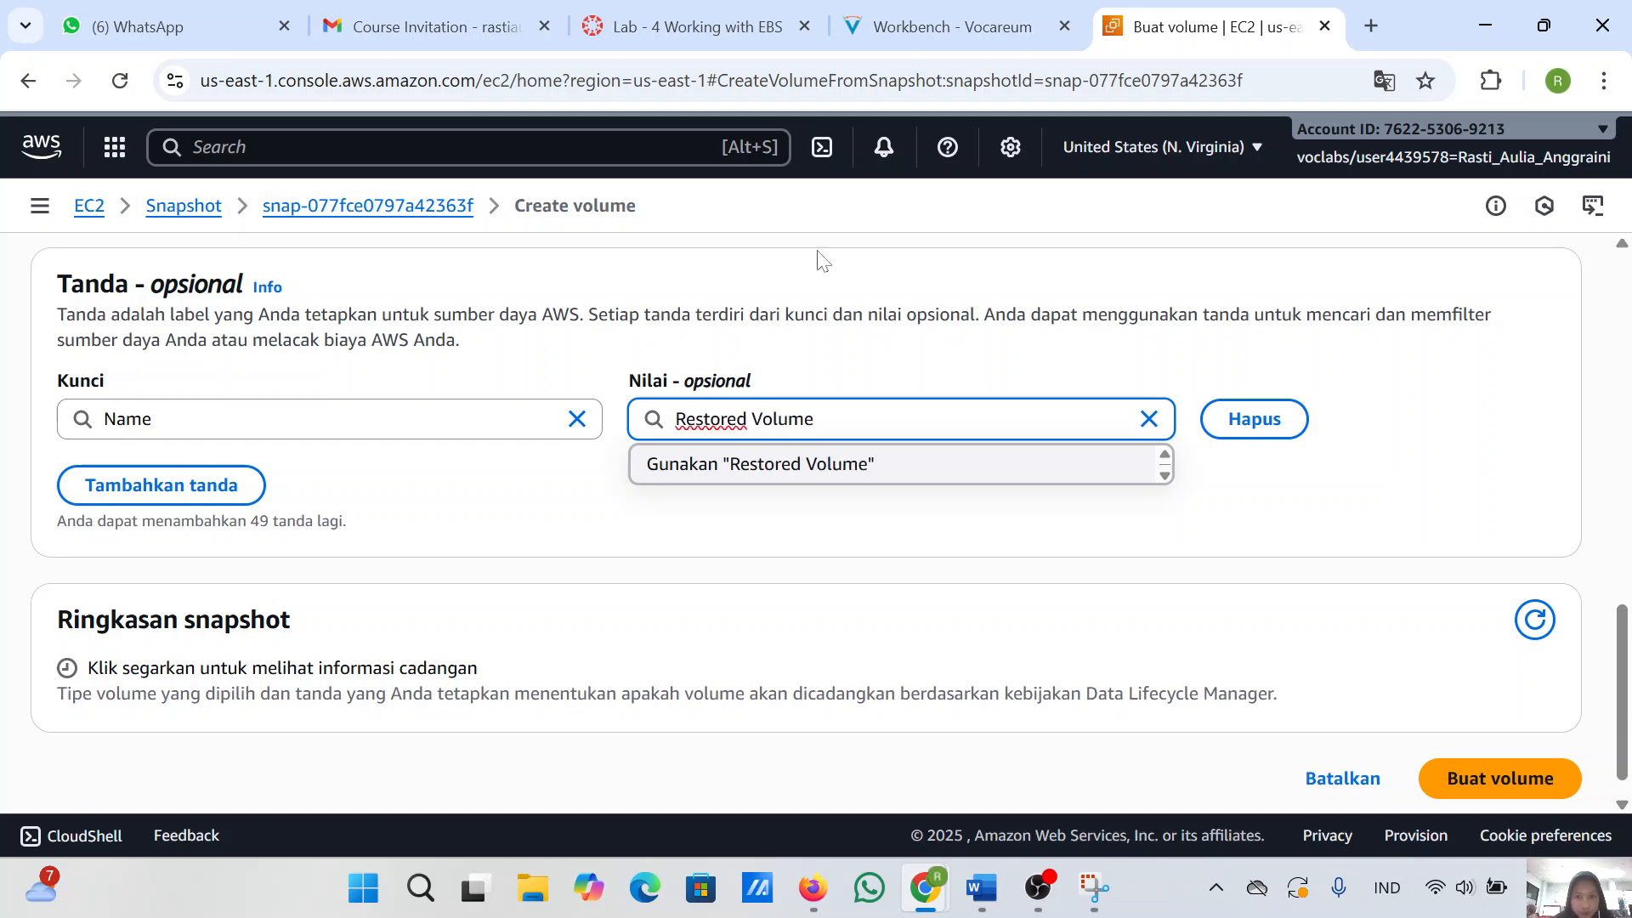
pyautogui.click(910, 28)
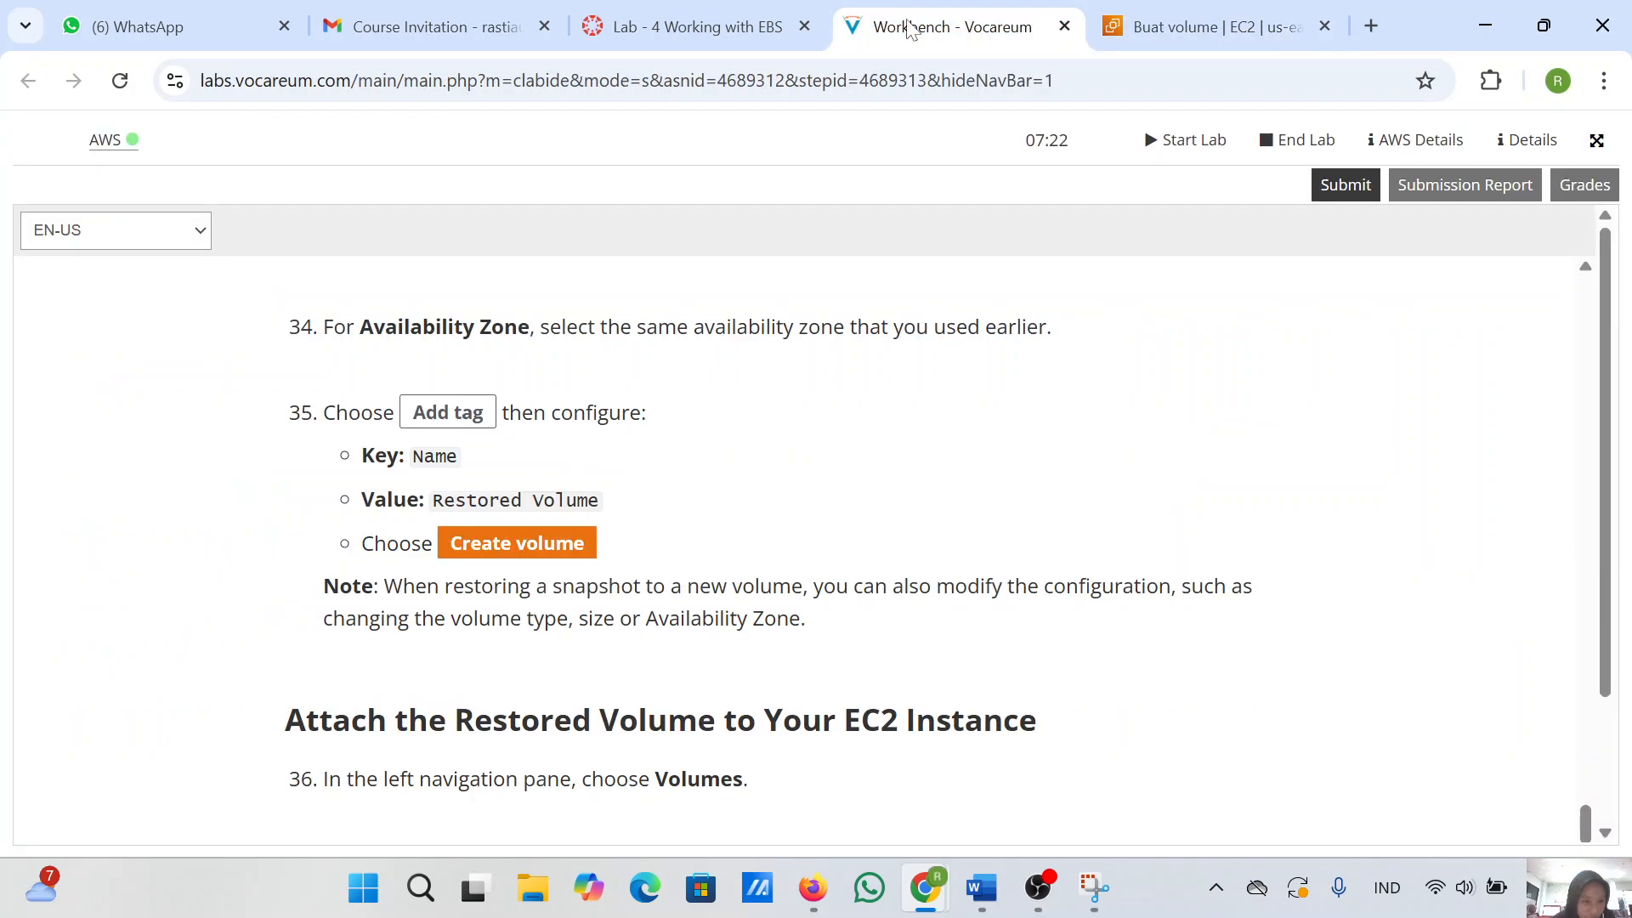
pyautogui.click(1207, 26)
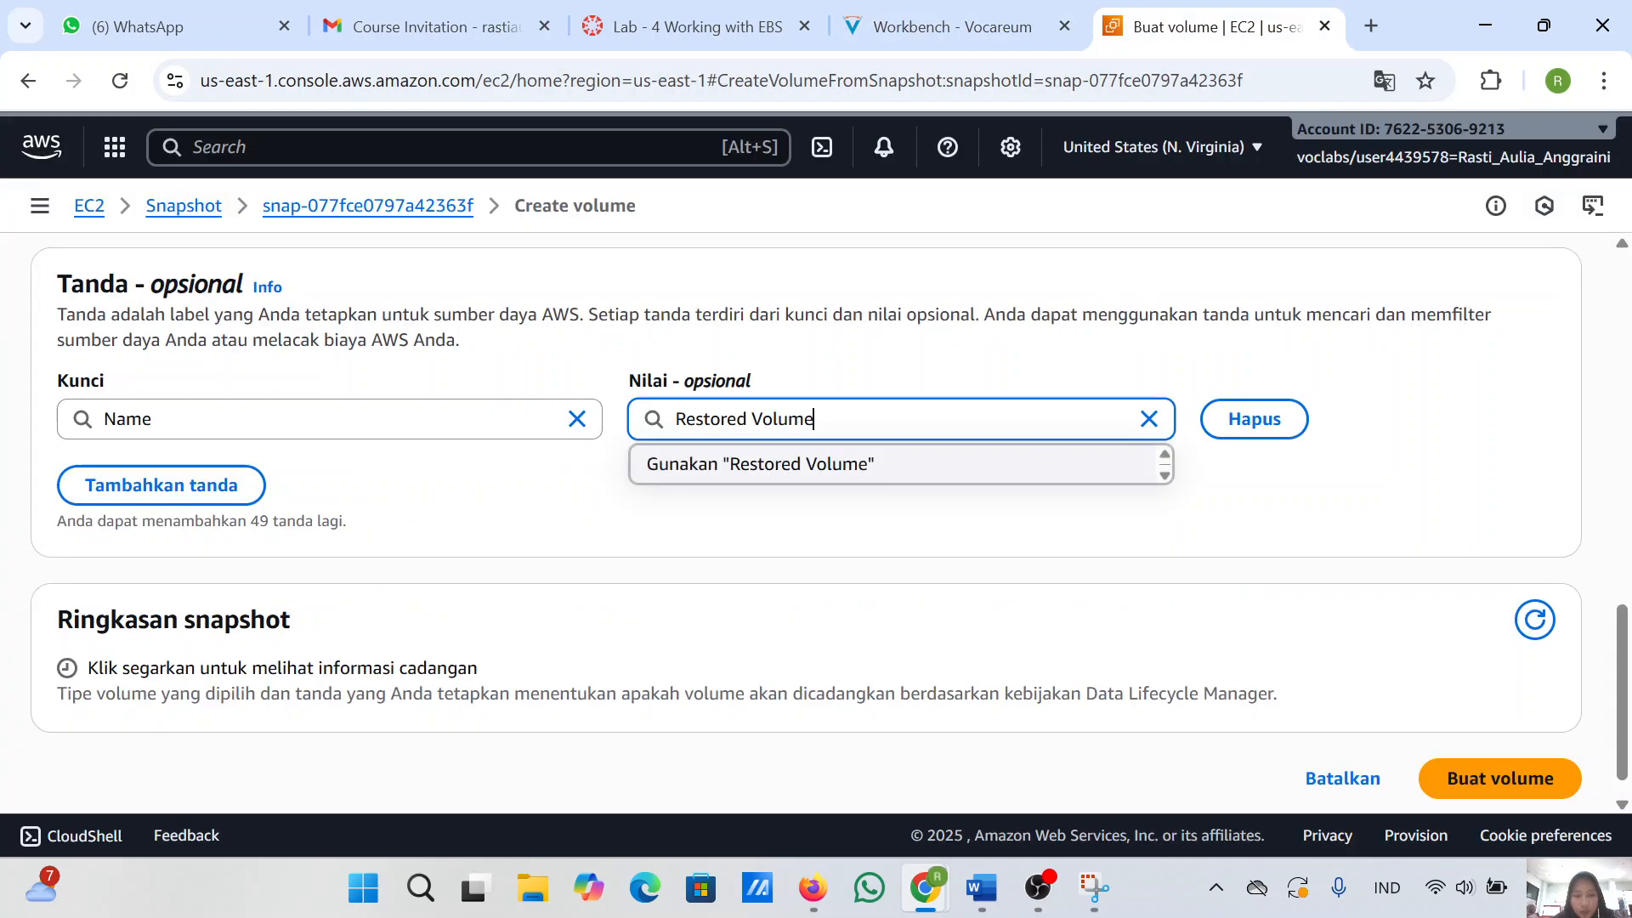
pyautogui.click(984, 547)
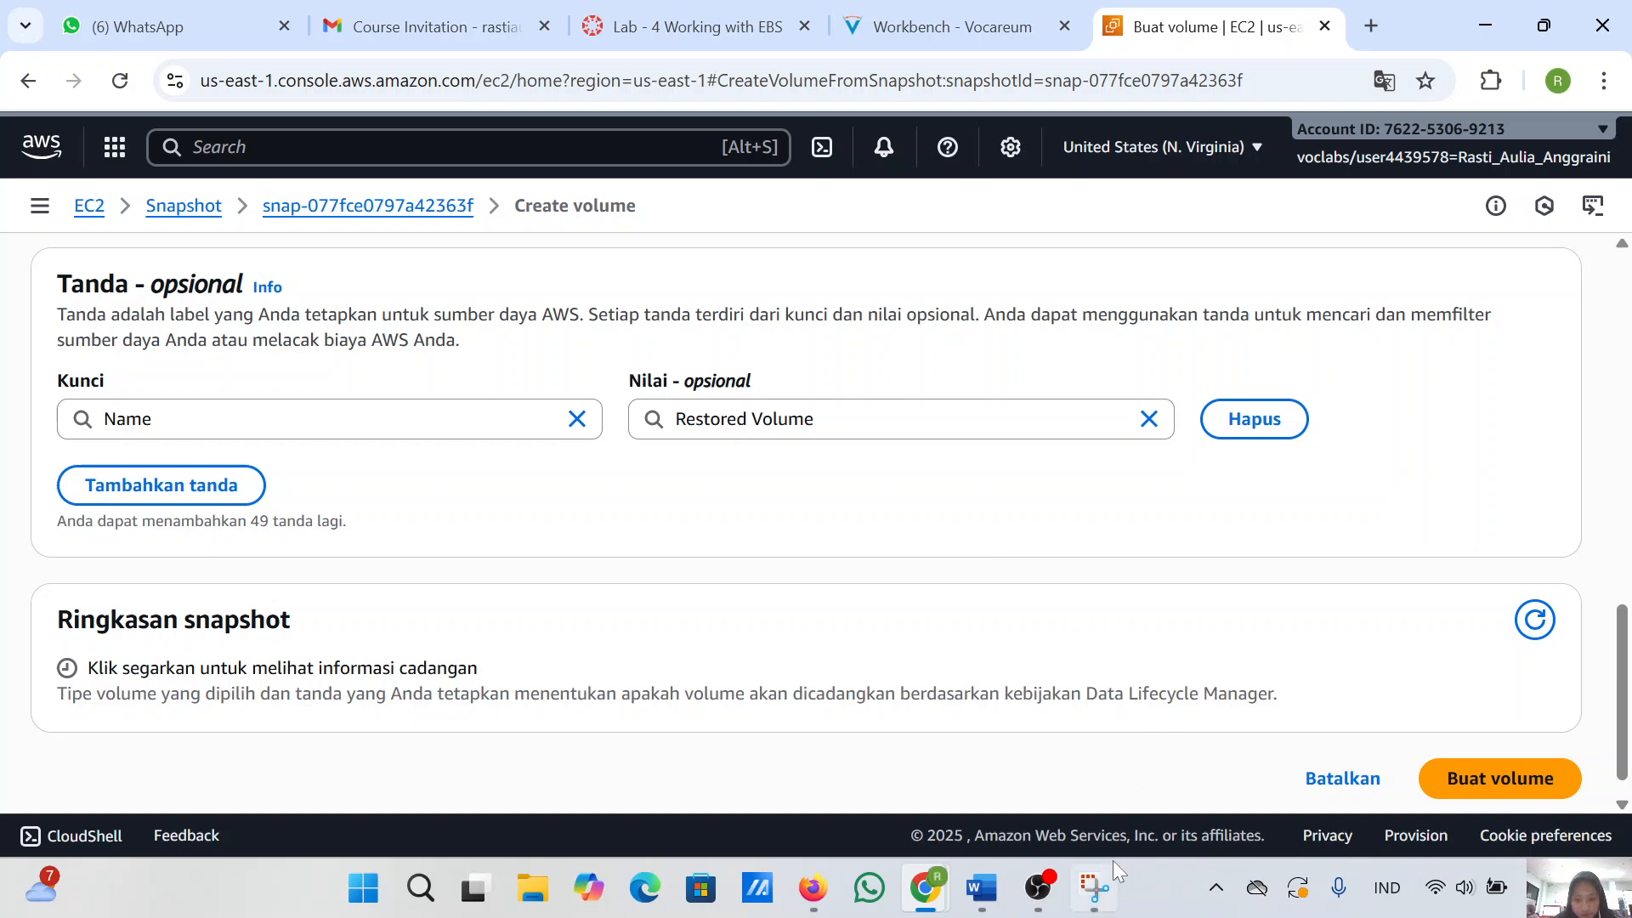
# - Capture the create-volume form showing the Restored Volume tag using Snipping Tool and paste the image into the Word document
pyautogui.click(1104, 880)
pyautogui.click(335, 78)
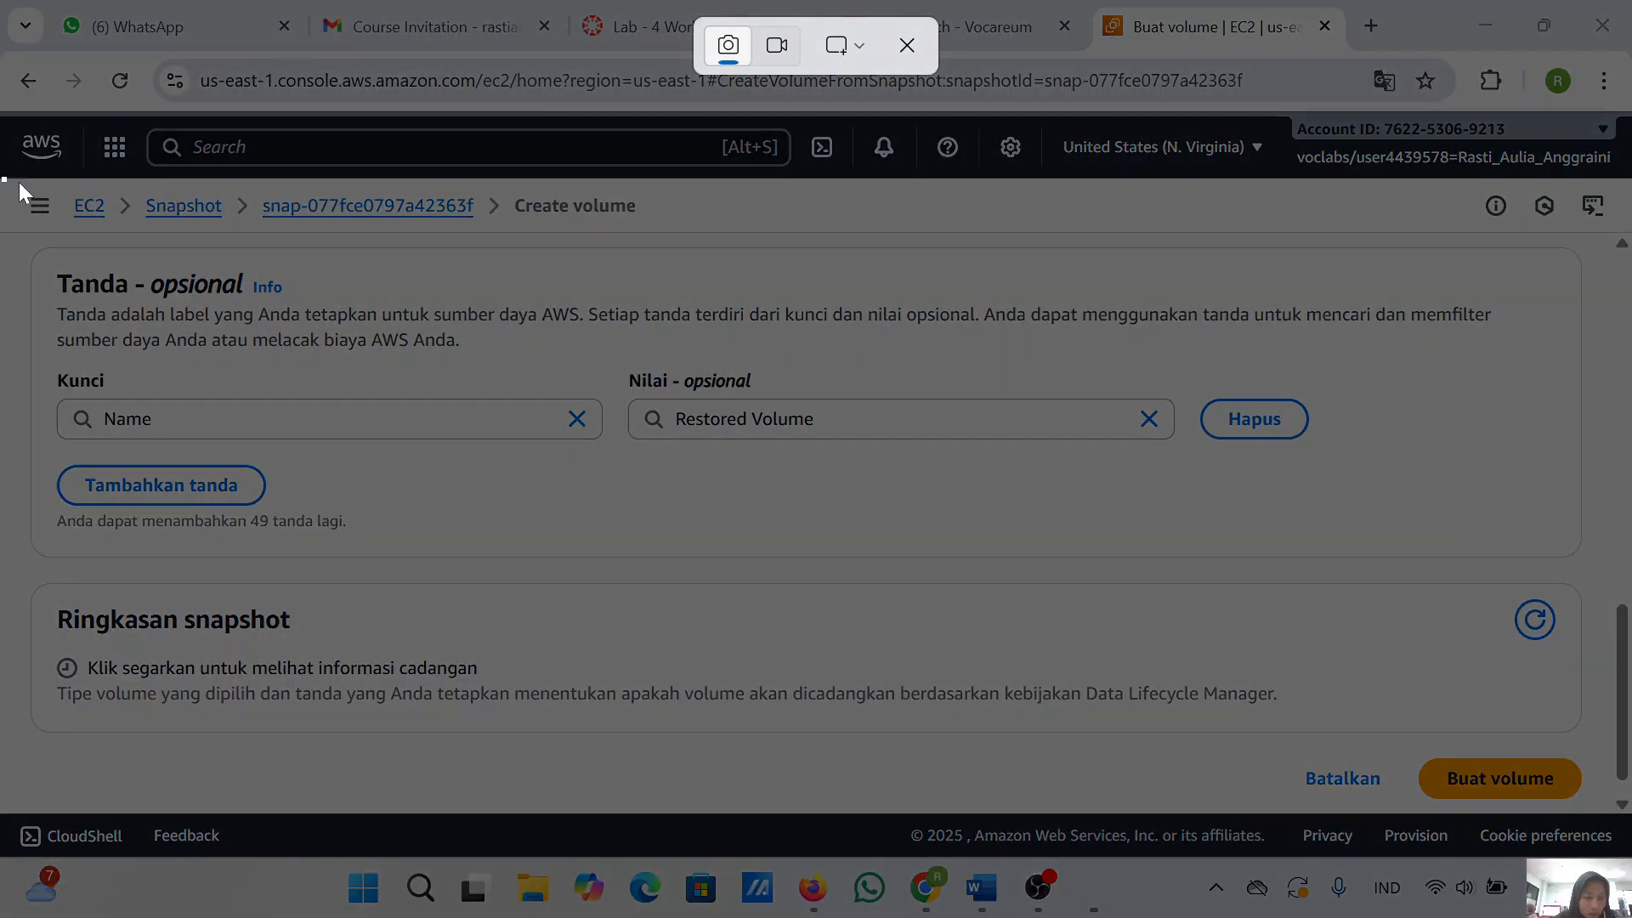
pyautogui.moveTo(3, 178); pyautogui.dragTo(1620, 824)
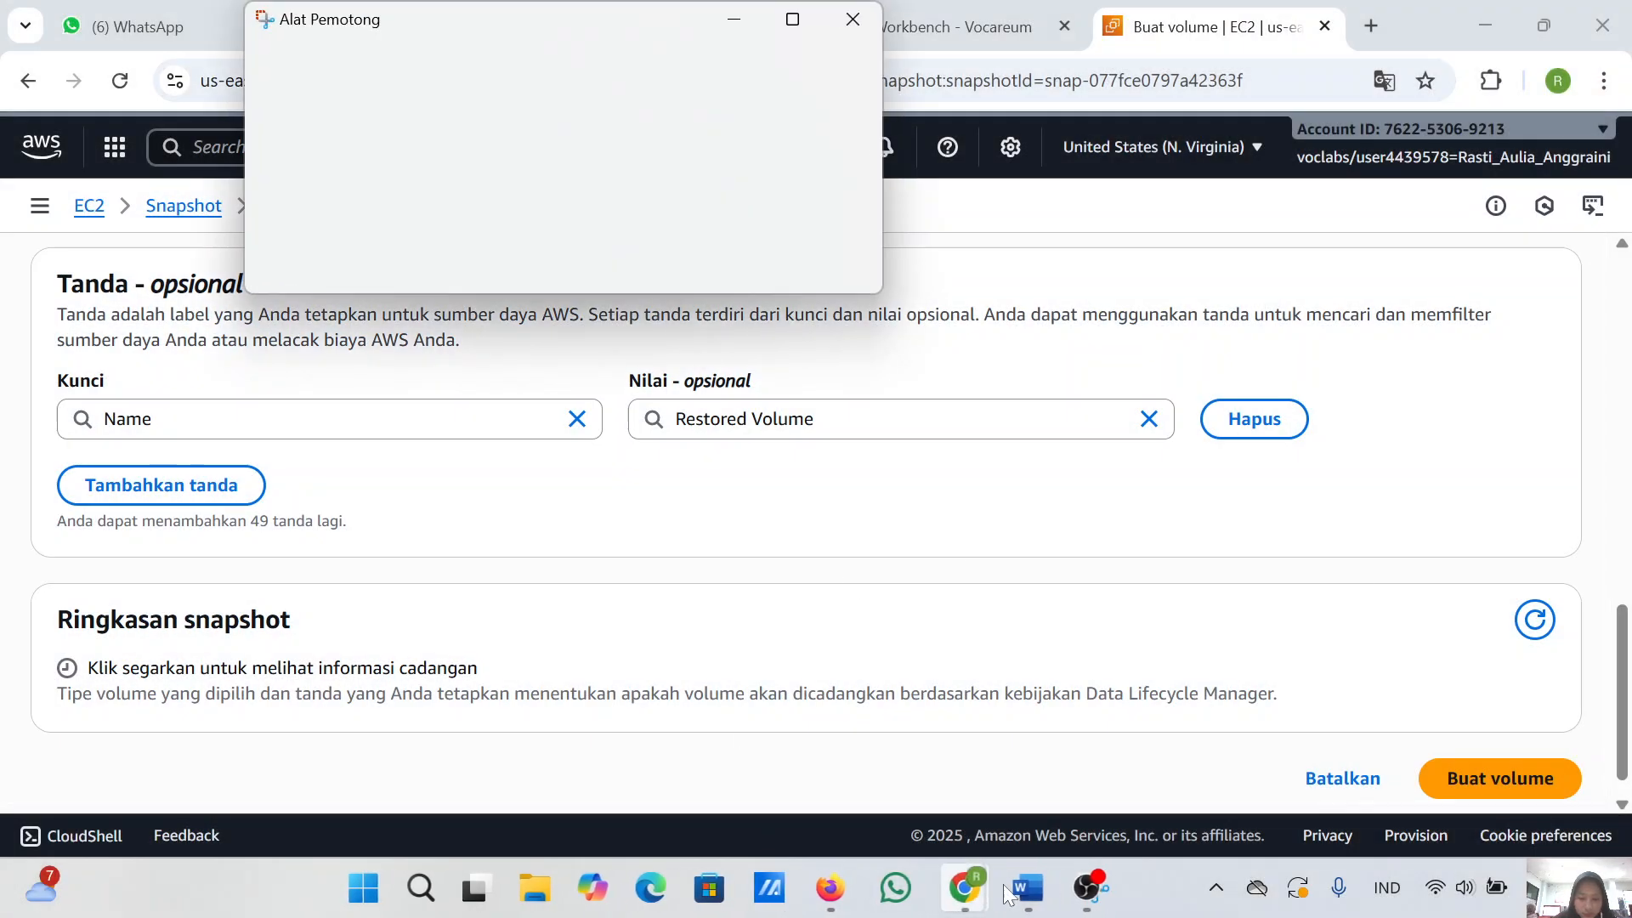
pyautogui.click(979, 891)
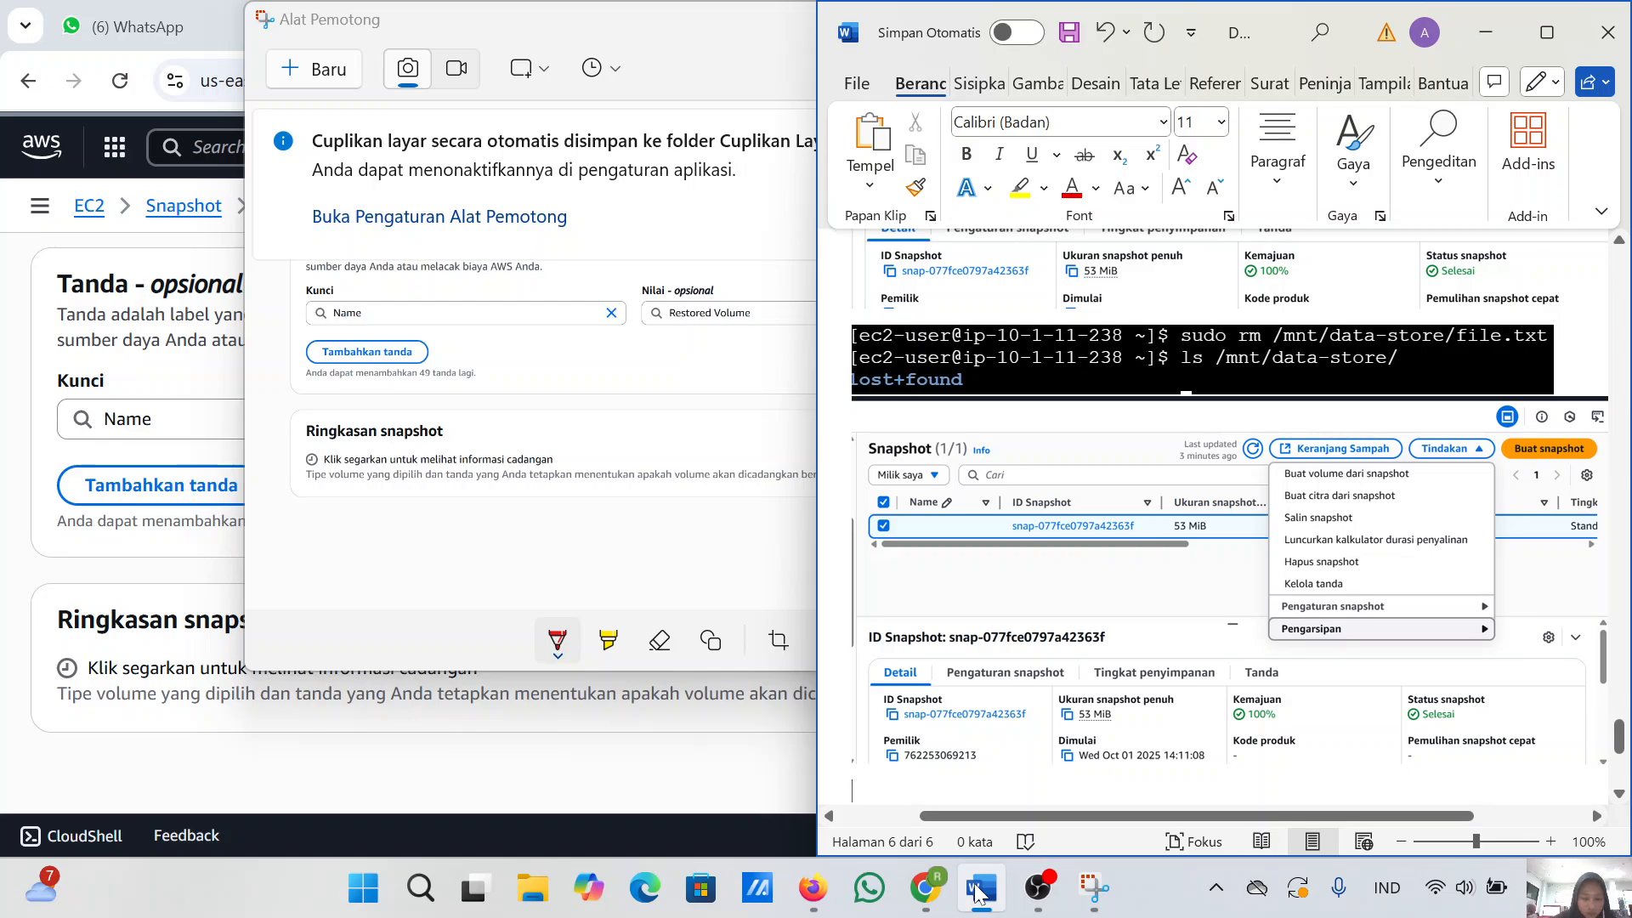
pyautogui.hotkey('ctrl', 'v')
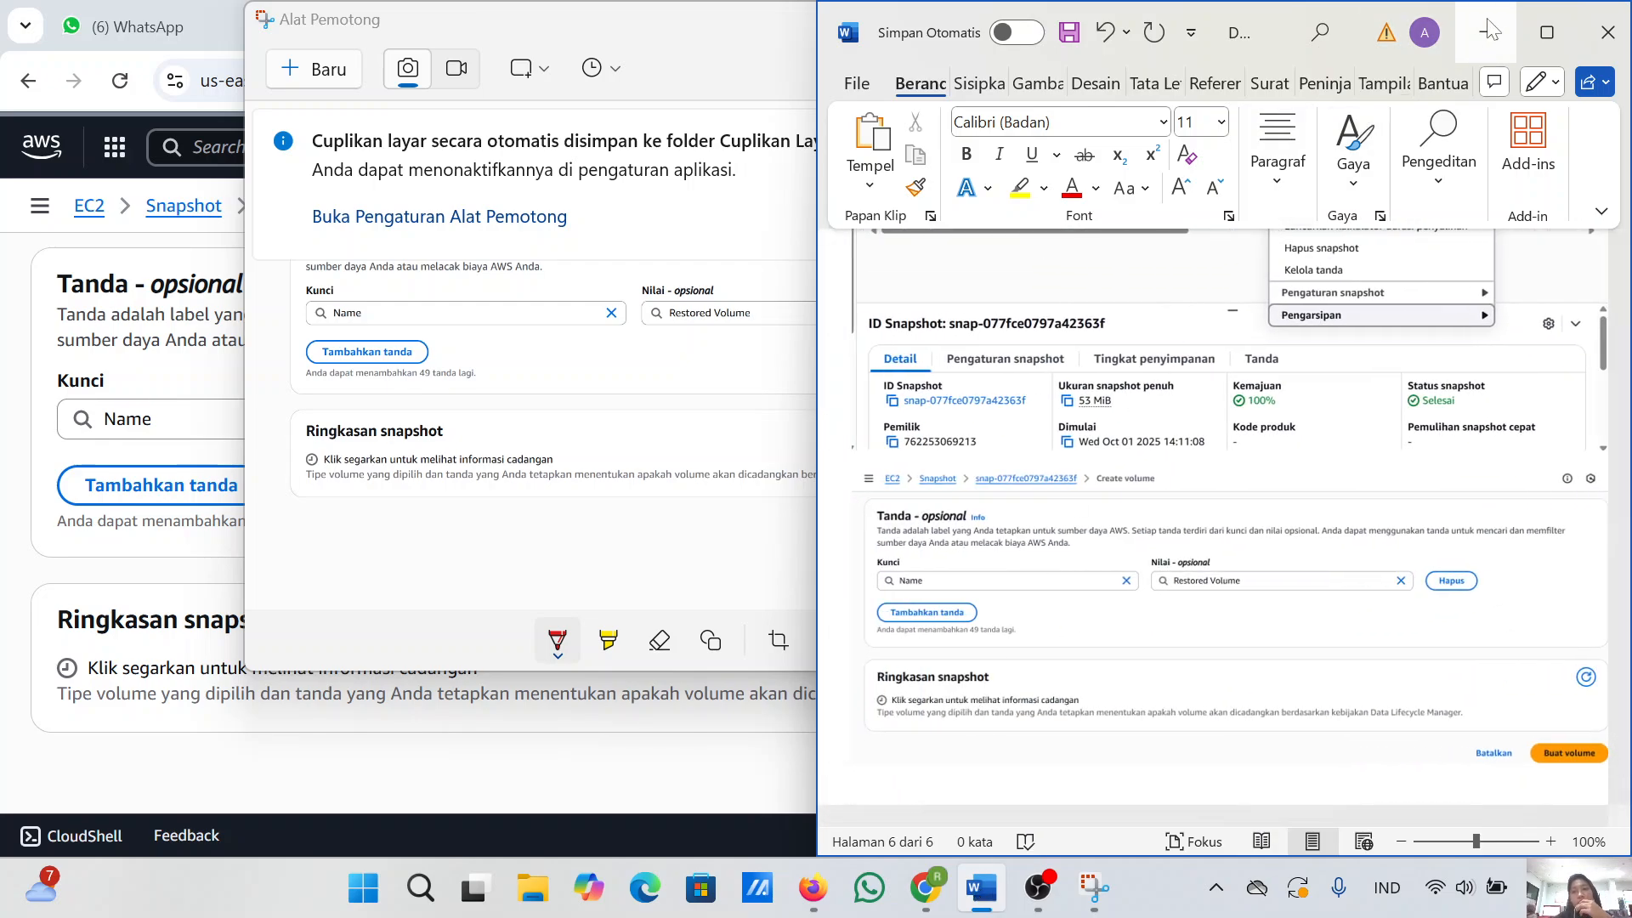
pyautogui.click(1487, 18)
pyautogui.click(1105, 19)
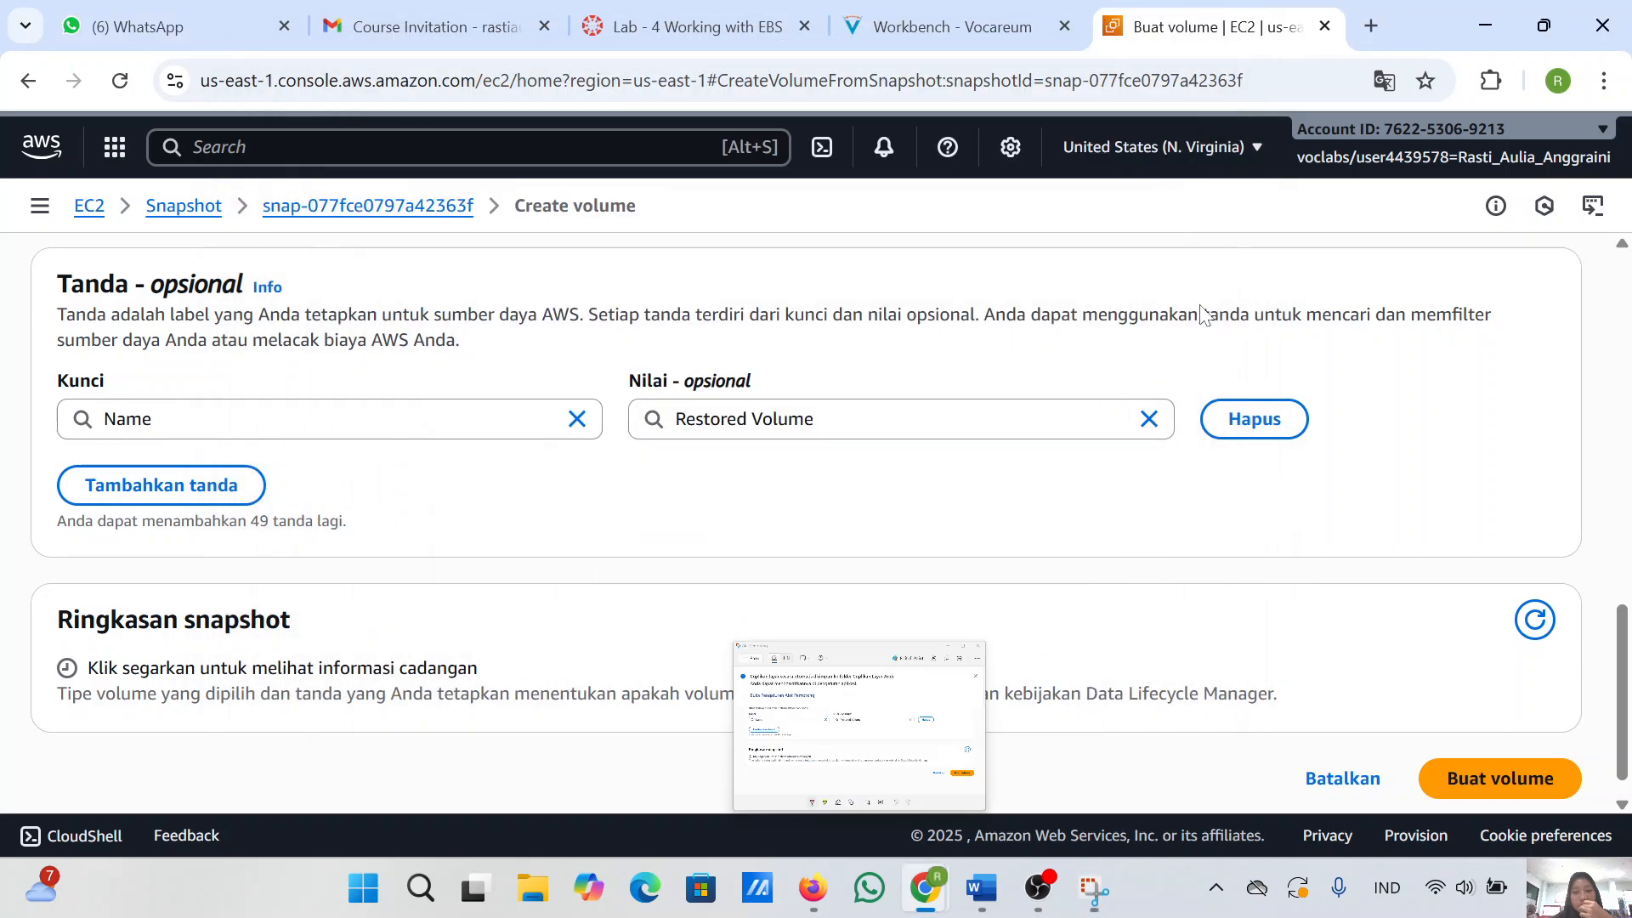
# - Create the volume from the snapshot and read lab steps 36 to 40 on attaching it to the EC2 instance
pyautogui.click(1470, 769)
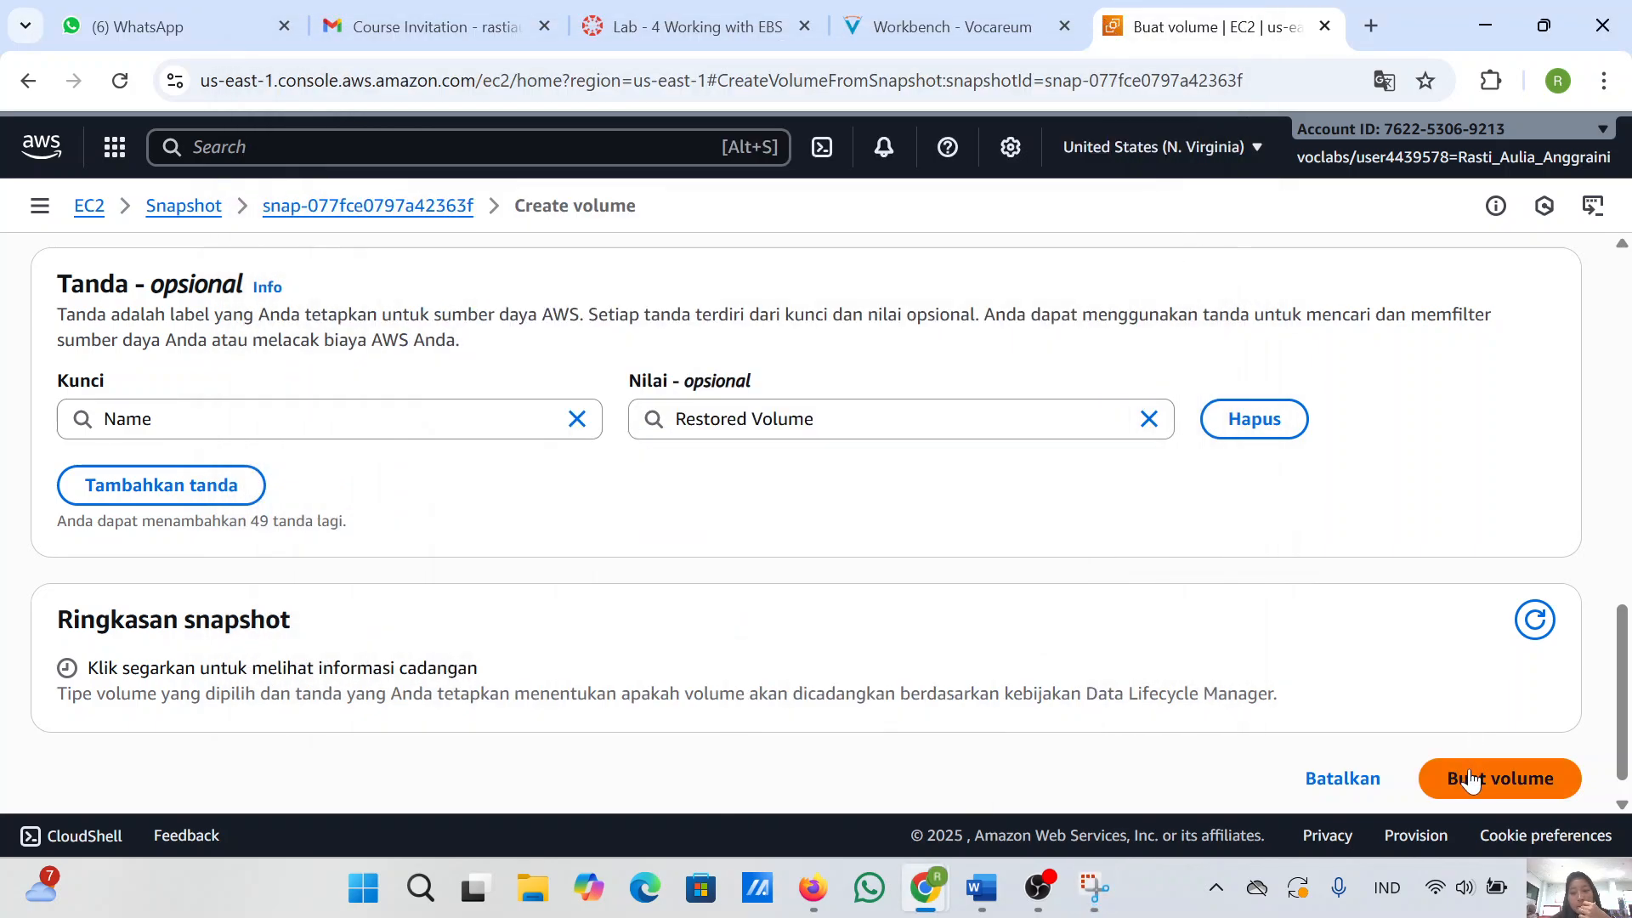
pyautogui.click(1004, 11)
pyautogui.scroll(-5, 789, 649)
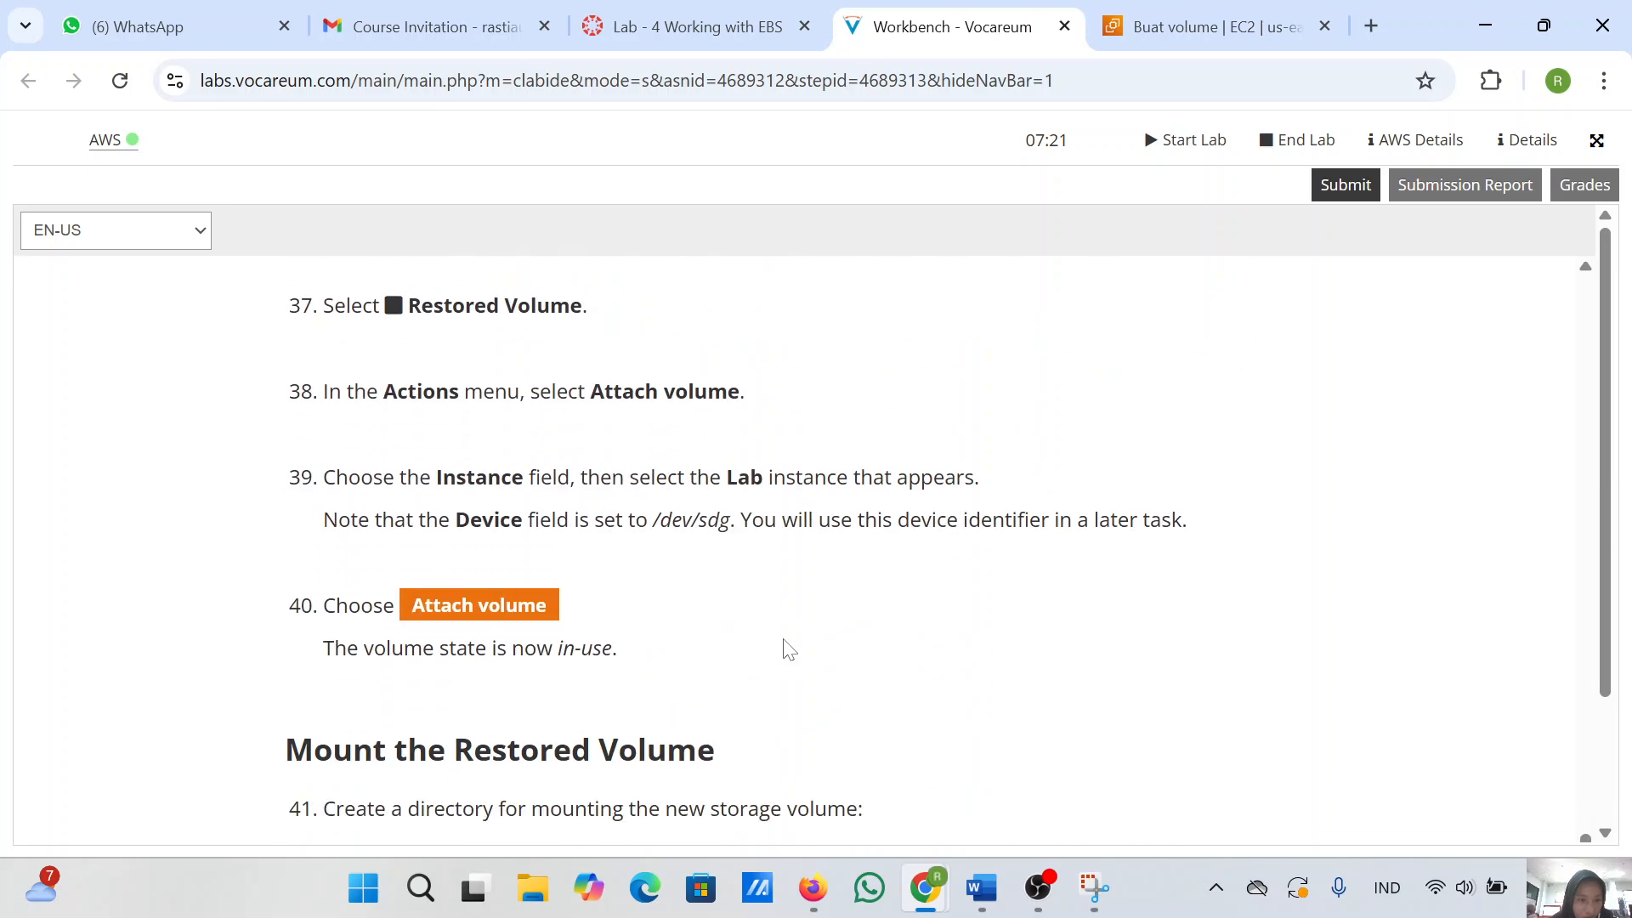
pyautogui.scroll(2, 789, 649)
pyautogui.scroll(-8, 789, 650)
pyautogui.scroll(-3, 789, 650)
pyautogui.scroll(15, 789, 650)
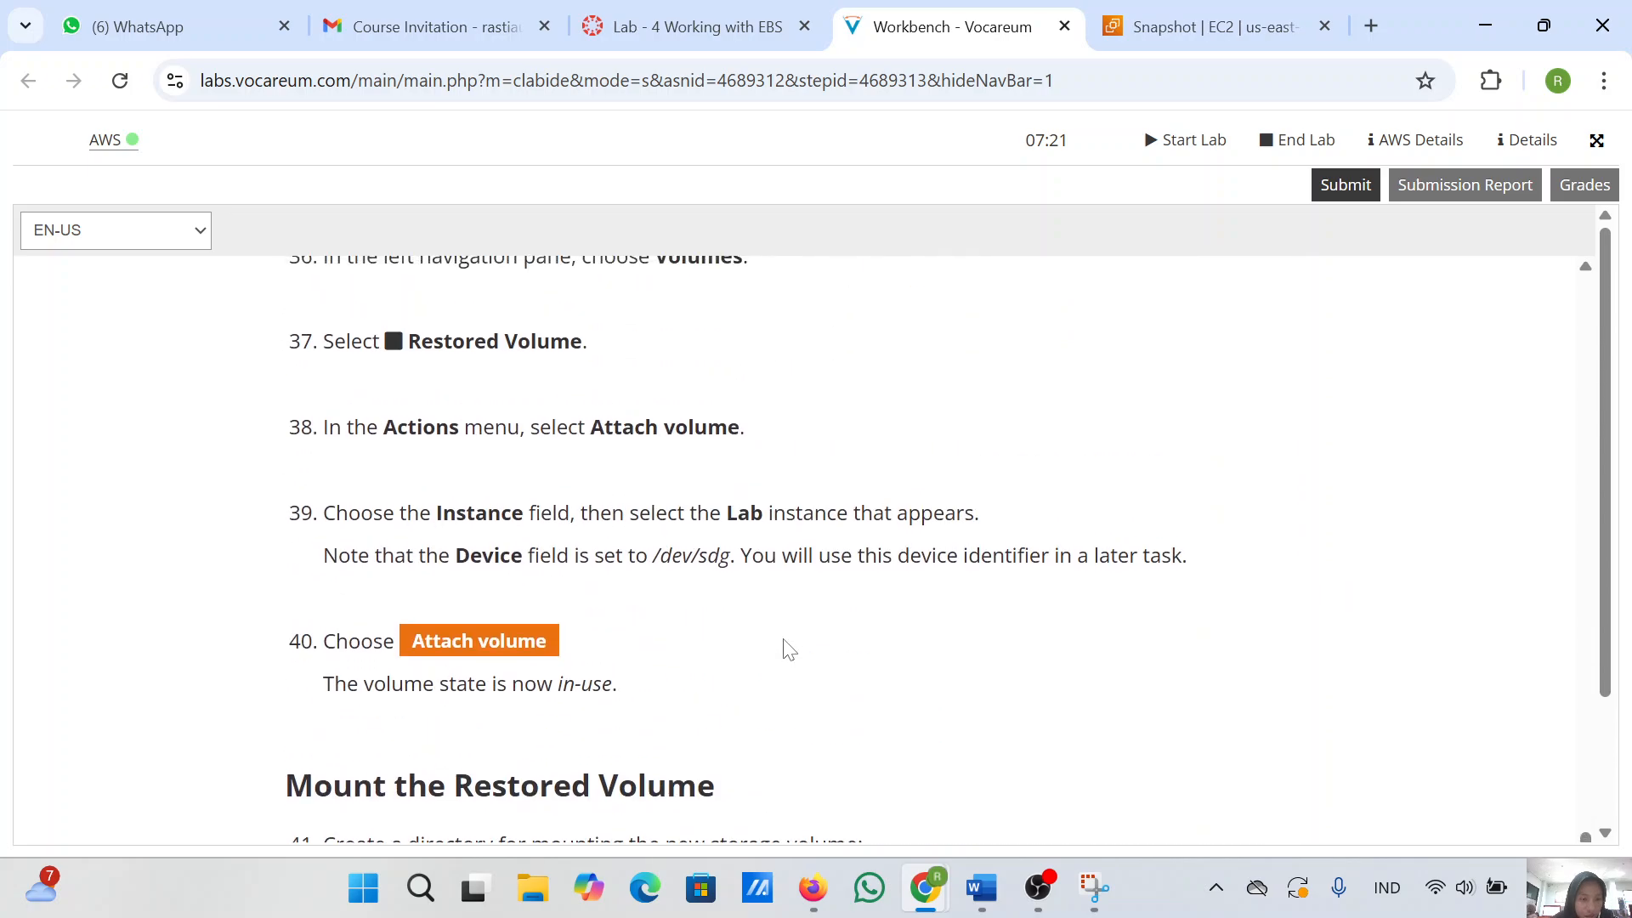
pyautogui.scroll(2, 789, 649)
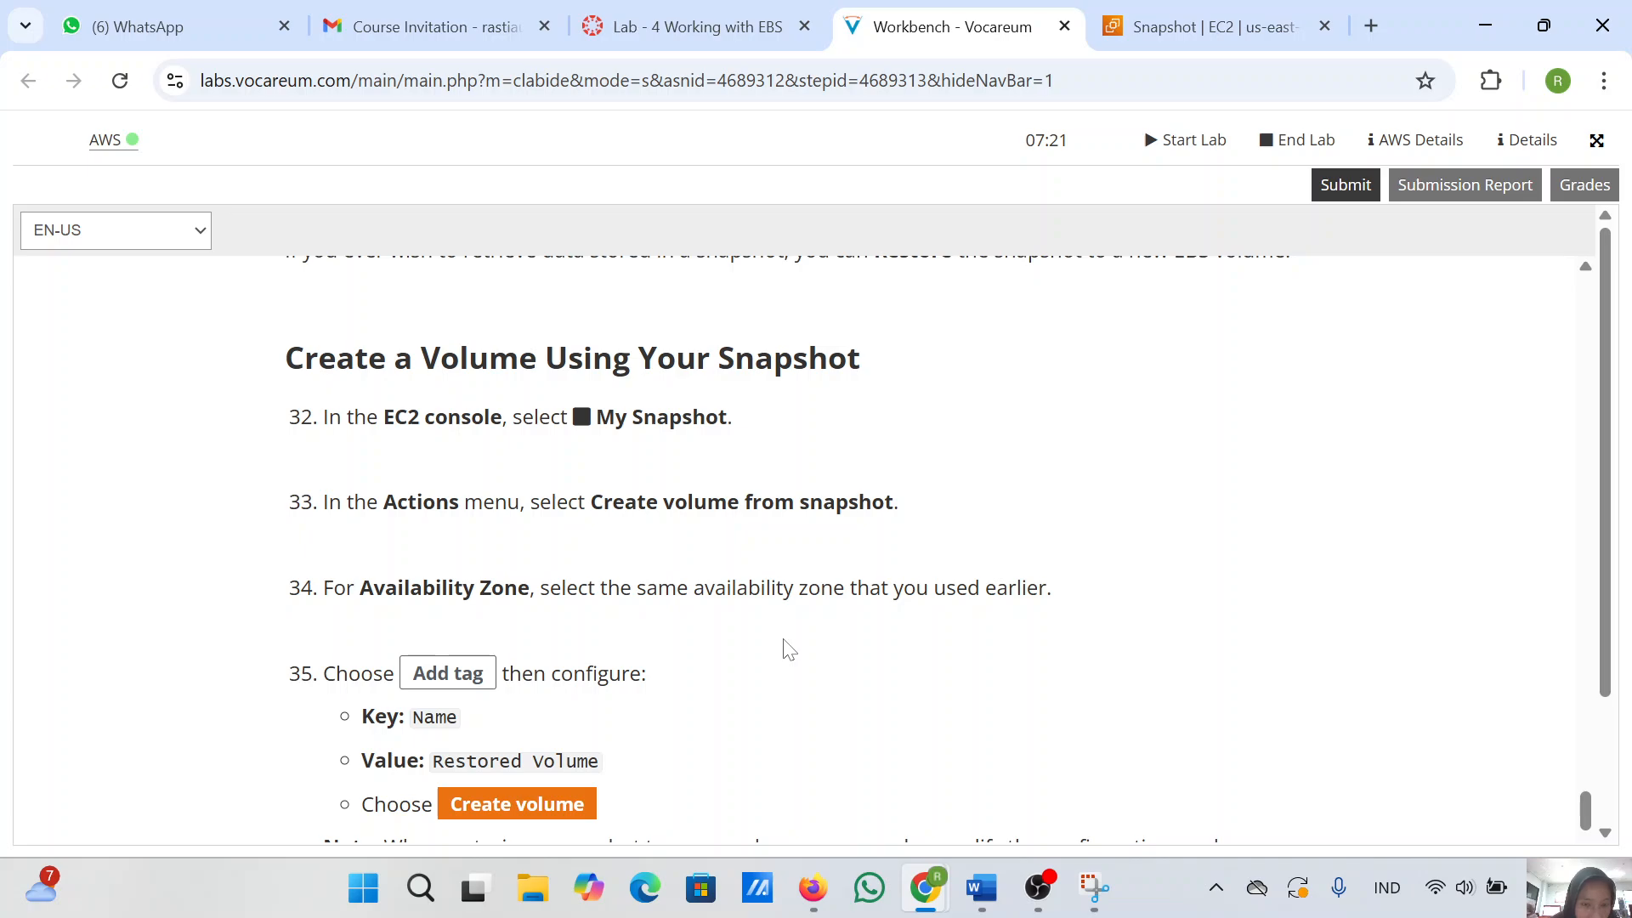
pyautogui.scroll(-2, 789, 650)
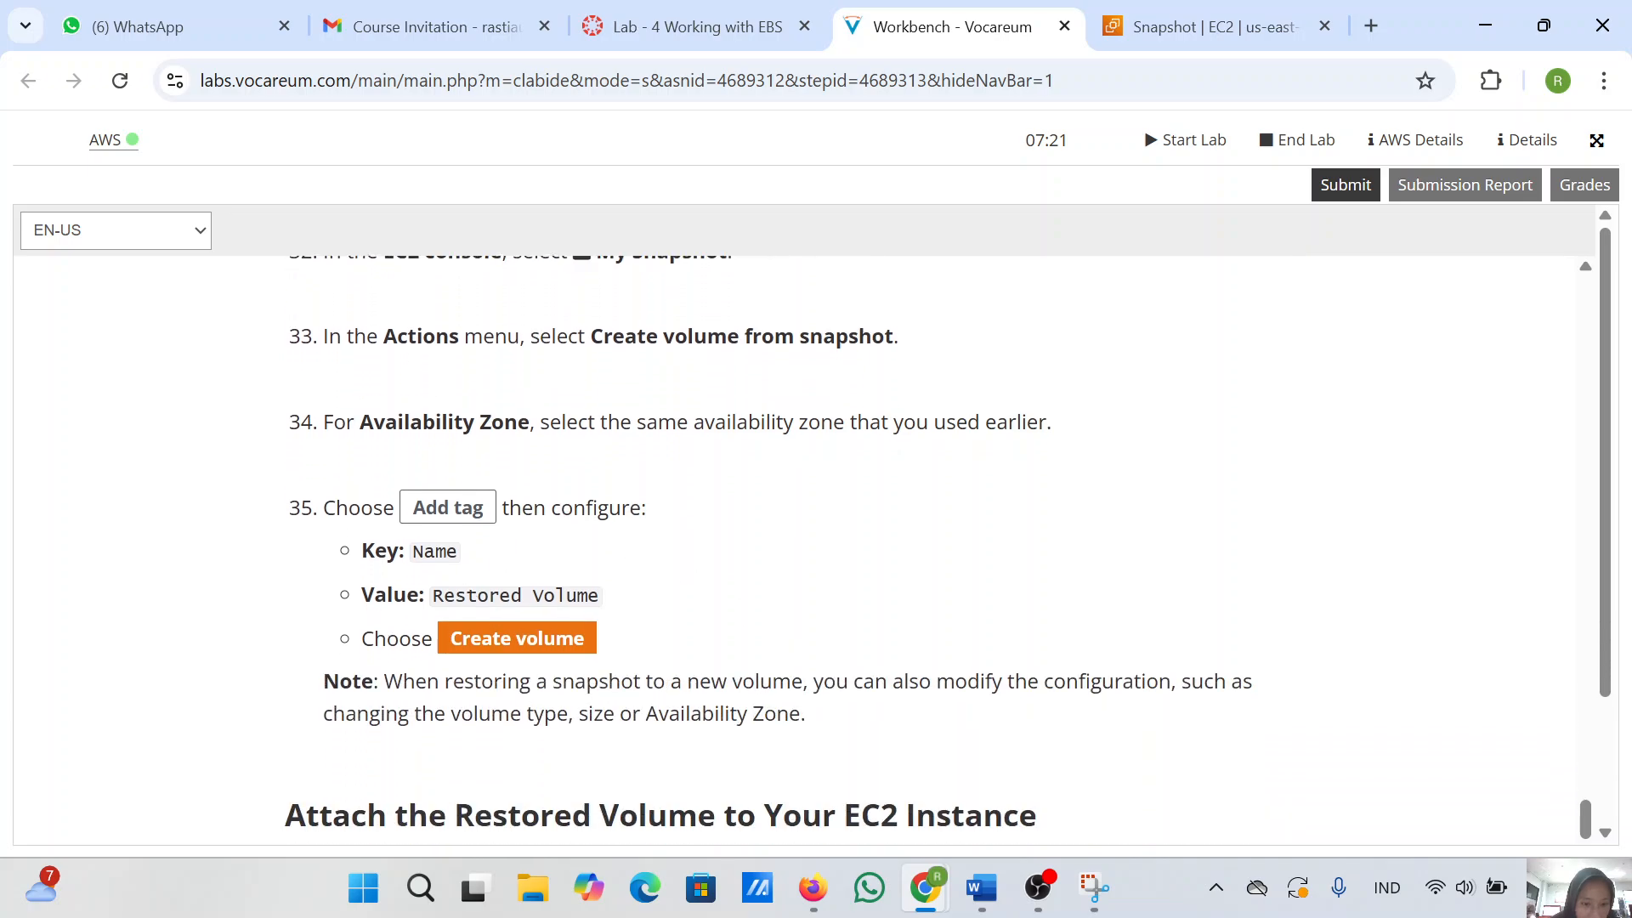
pyautogui.scroll(-6, 656, 638)
pyautogui.scroll(-1, 656, 638)
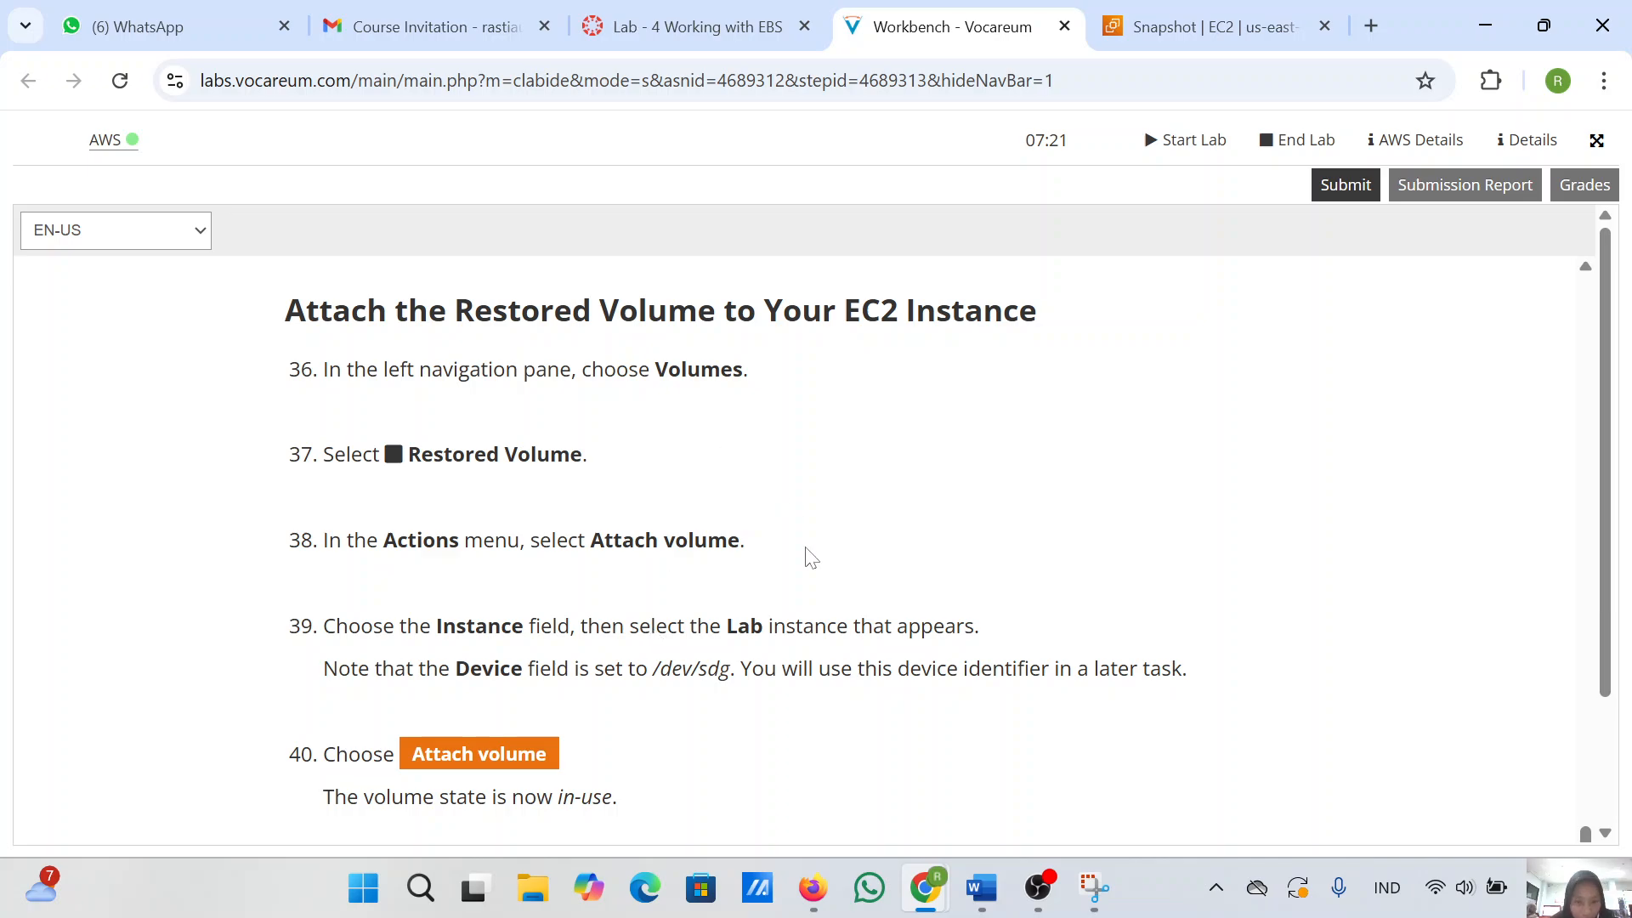
# - Capture the snapshot page with the volume creation message using Snipping Tool and paste the image into the Word document
pyautogui.click(1205, 12)
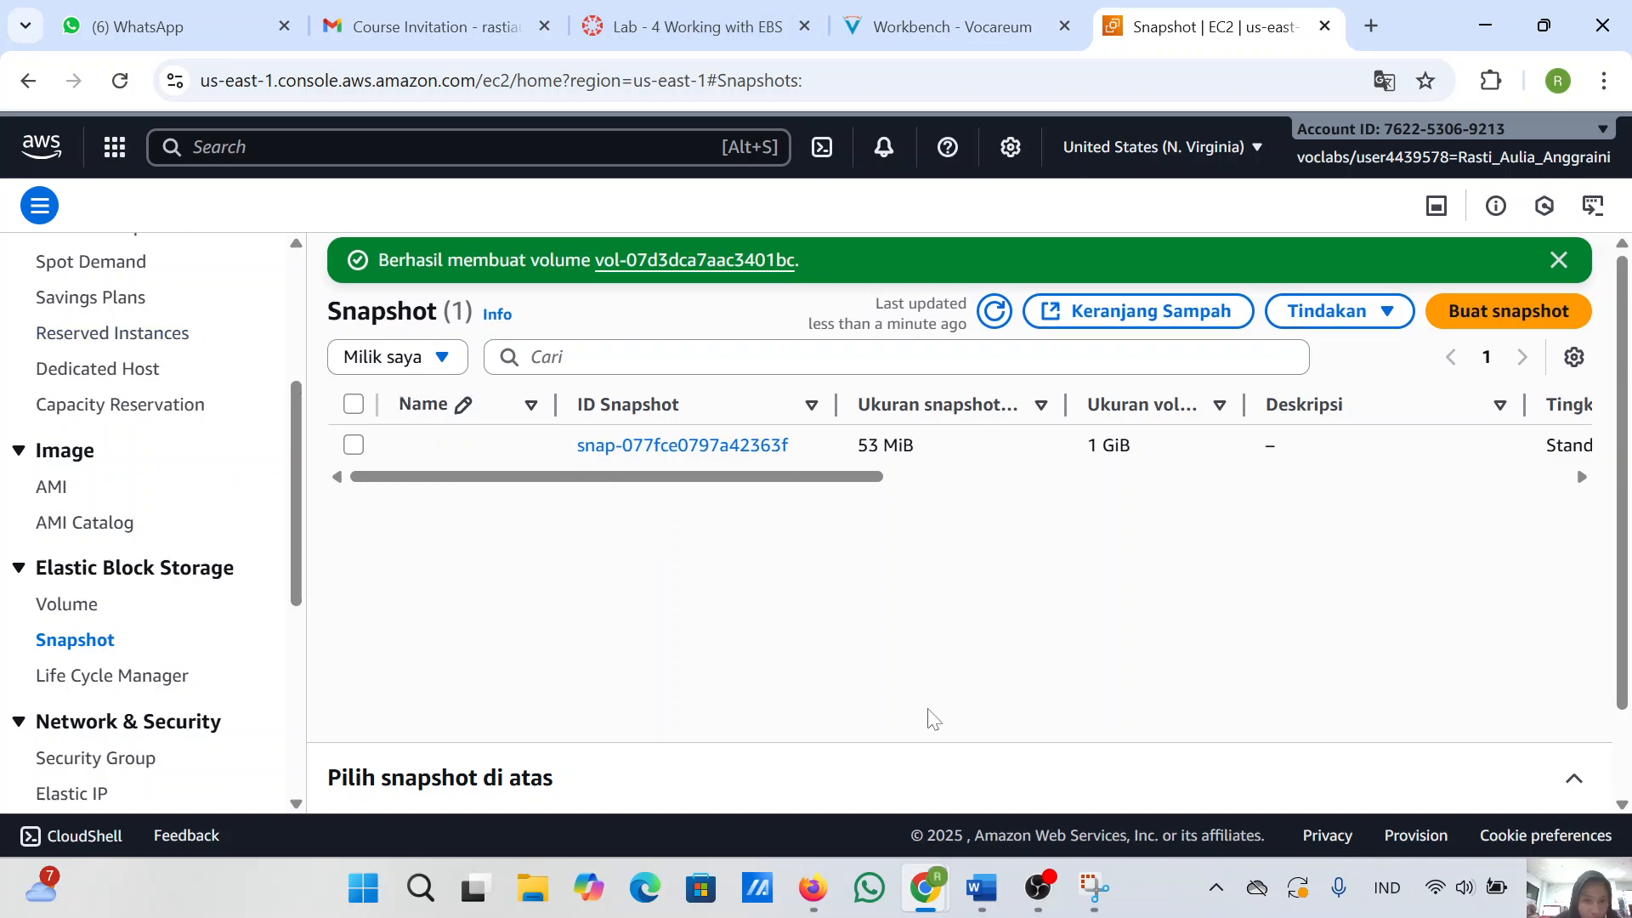
pyautogui.click(1095, 891)
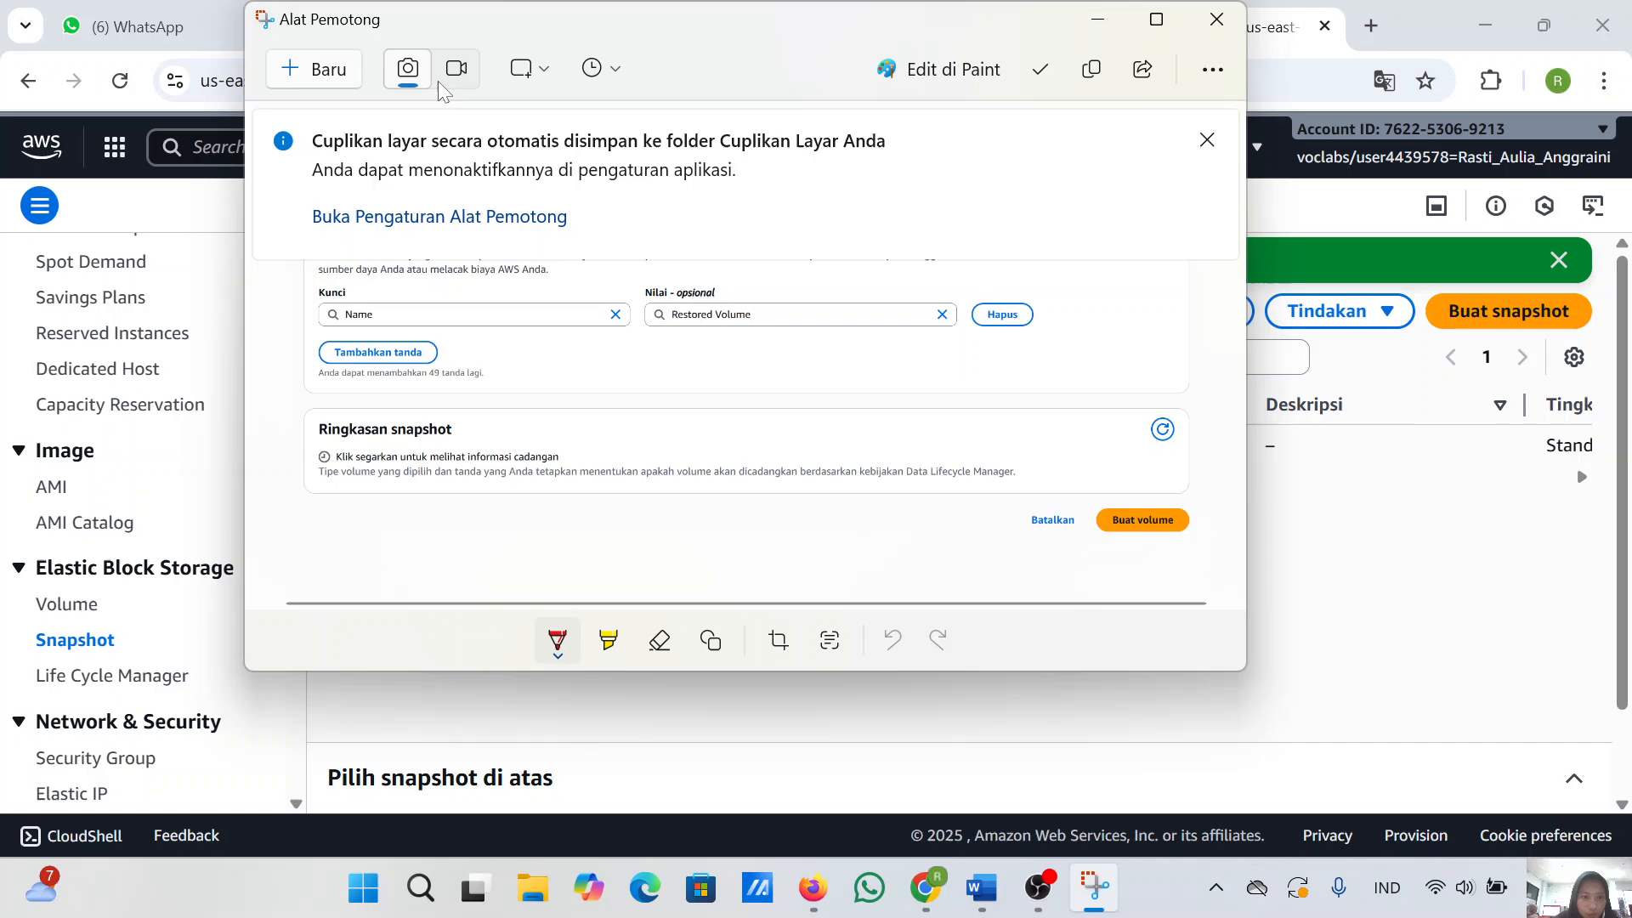
pyautogui.click(337, 82)
pyautogui.moveTo(315, 180); pyautogui.dragTo(1570, 646)
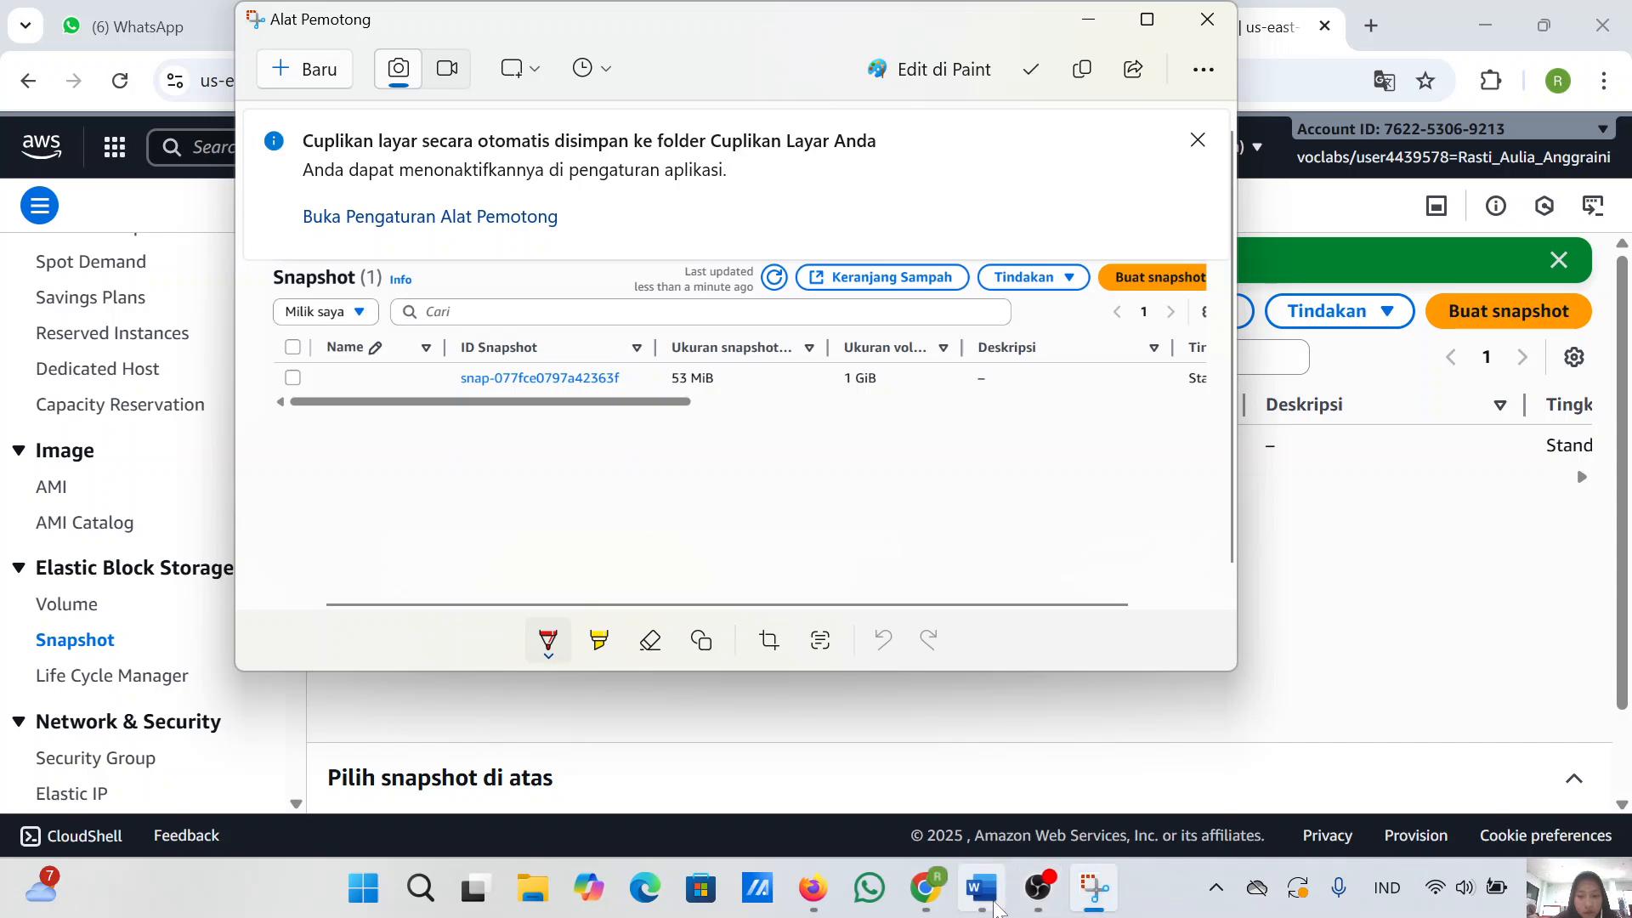
pyautogui.click(996, 909)
pyautogui.hotkey('ctrl', 'v')
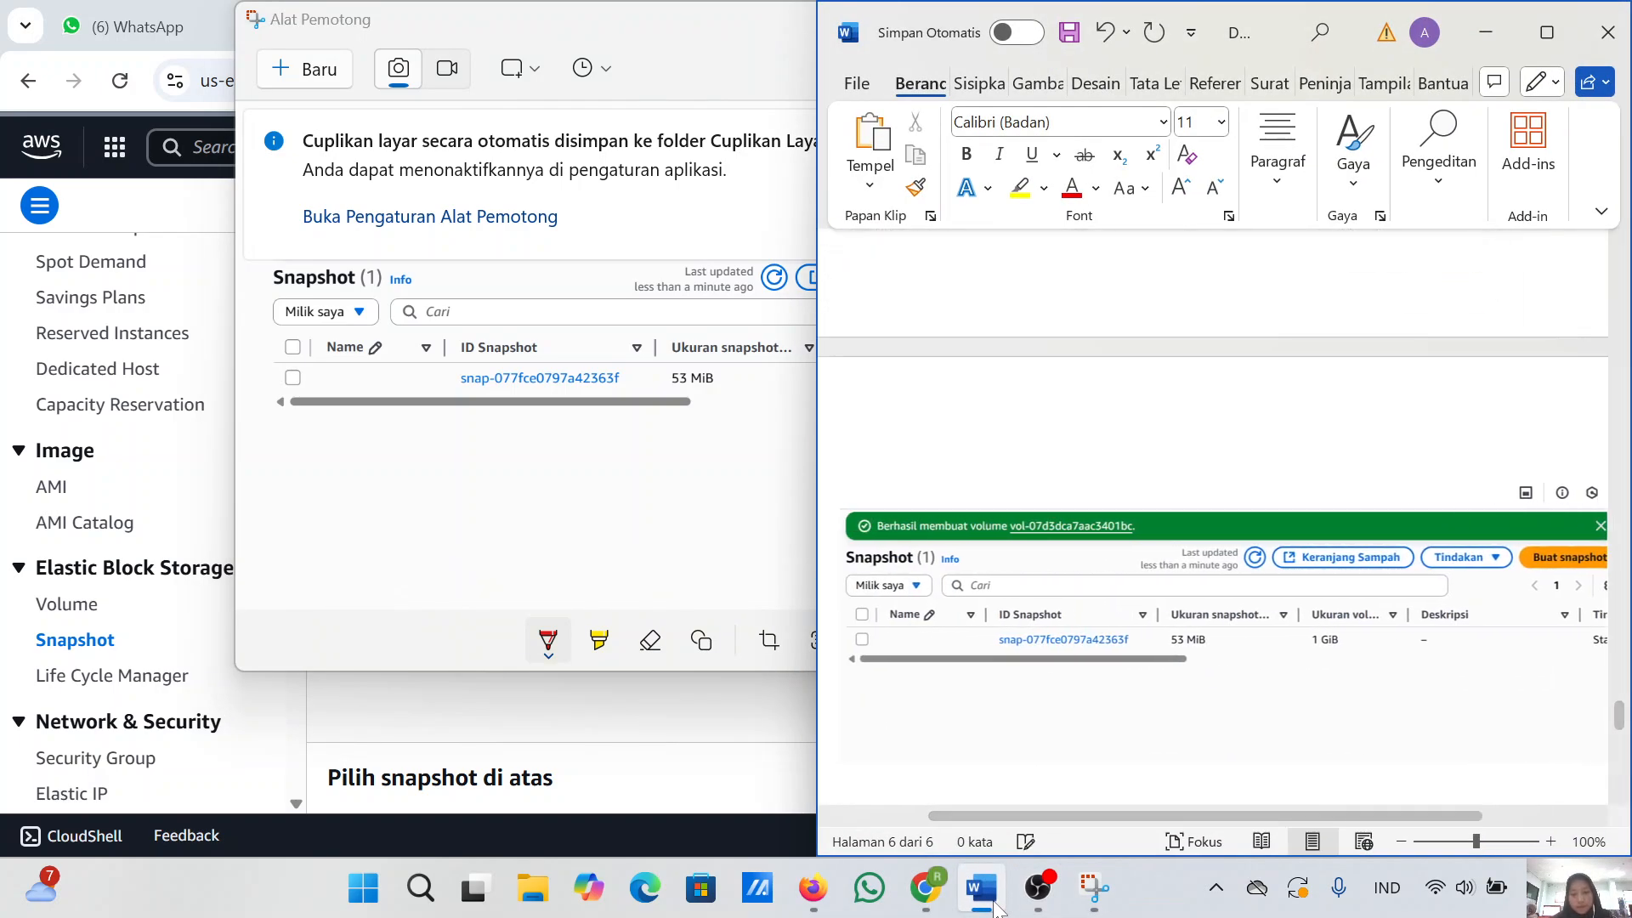
pyautogui.click(1485, 33)
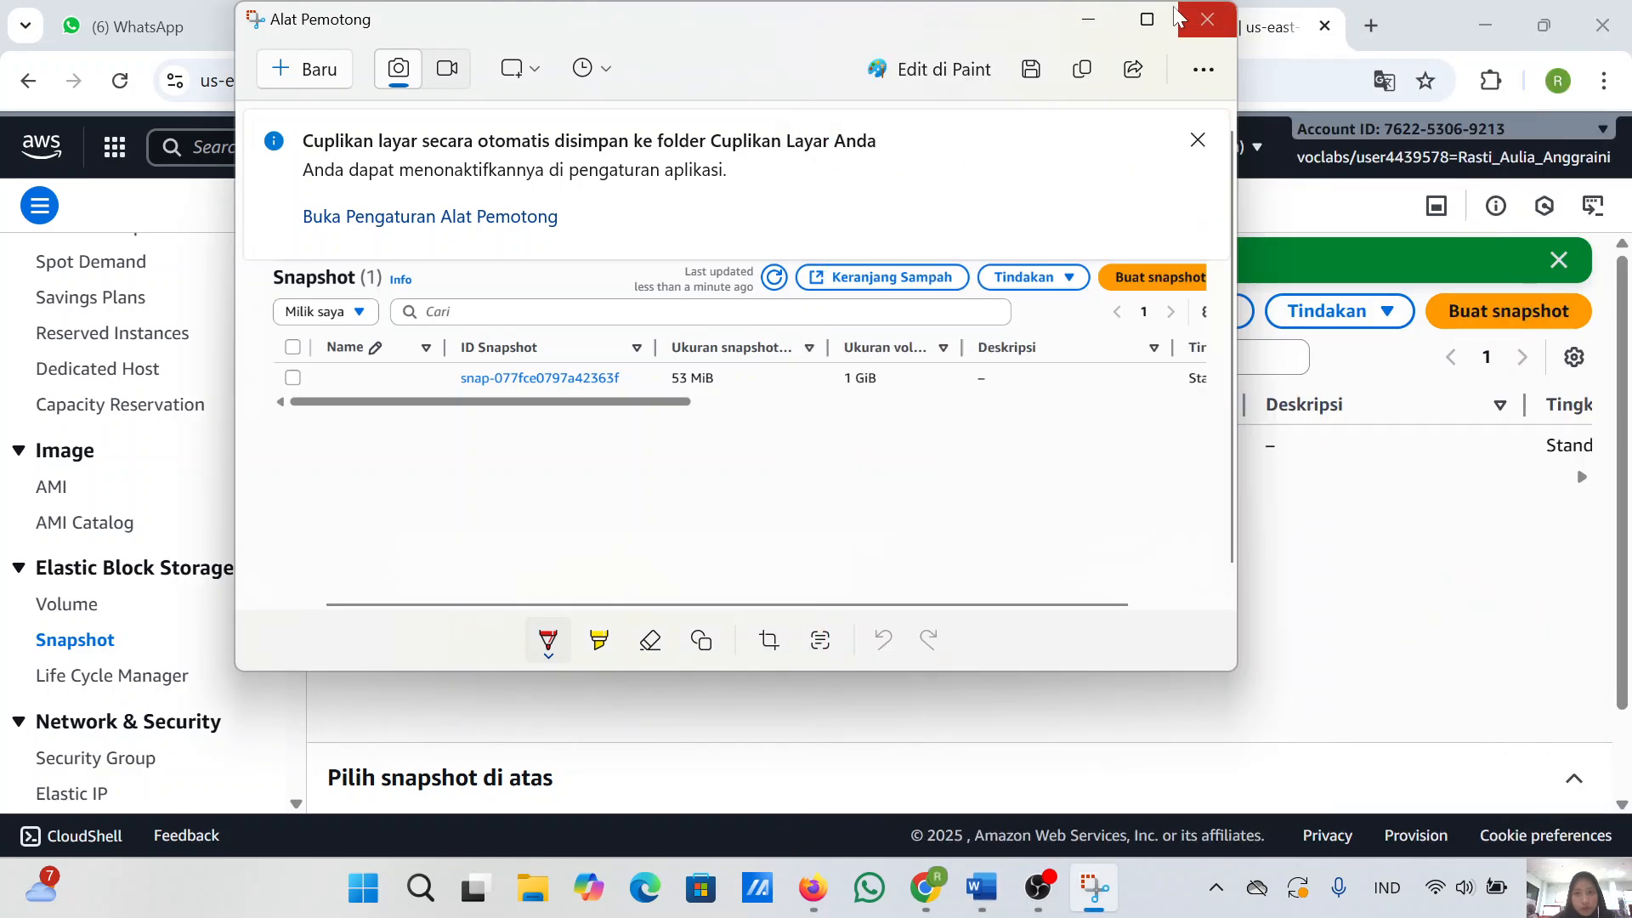
pyautogui.click(1211, 17)
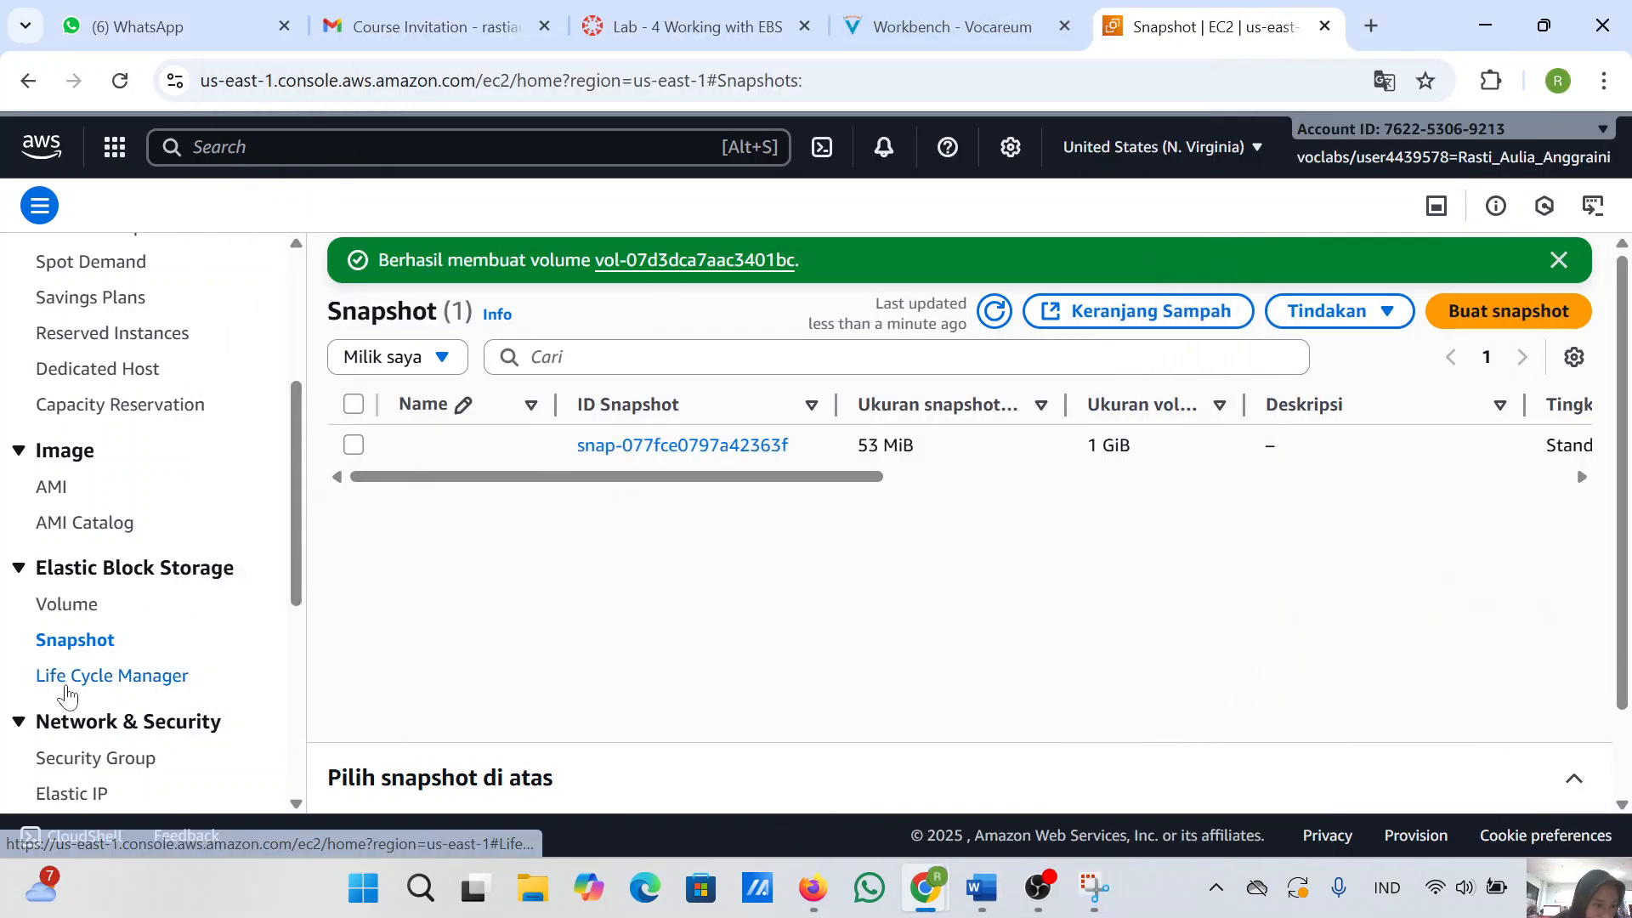
# - Open the EC2 volumes list and select Restored Volume, checking lab steps 36 to 38
pyautogui.scroll(-1, 67, 549)
pyautogui.click(68, 557)
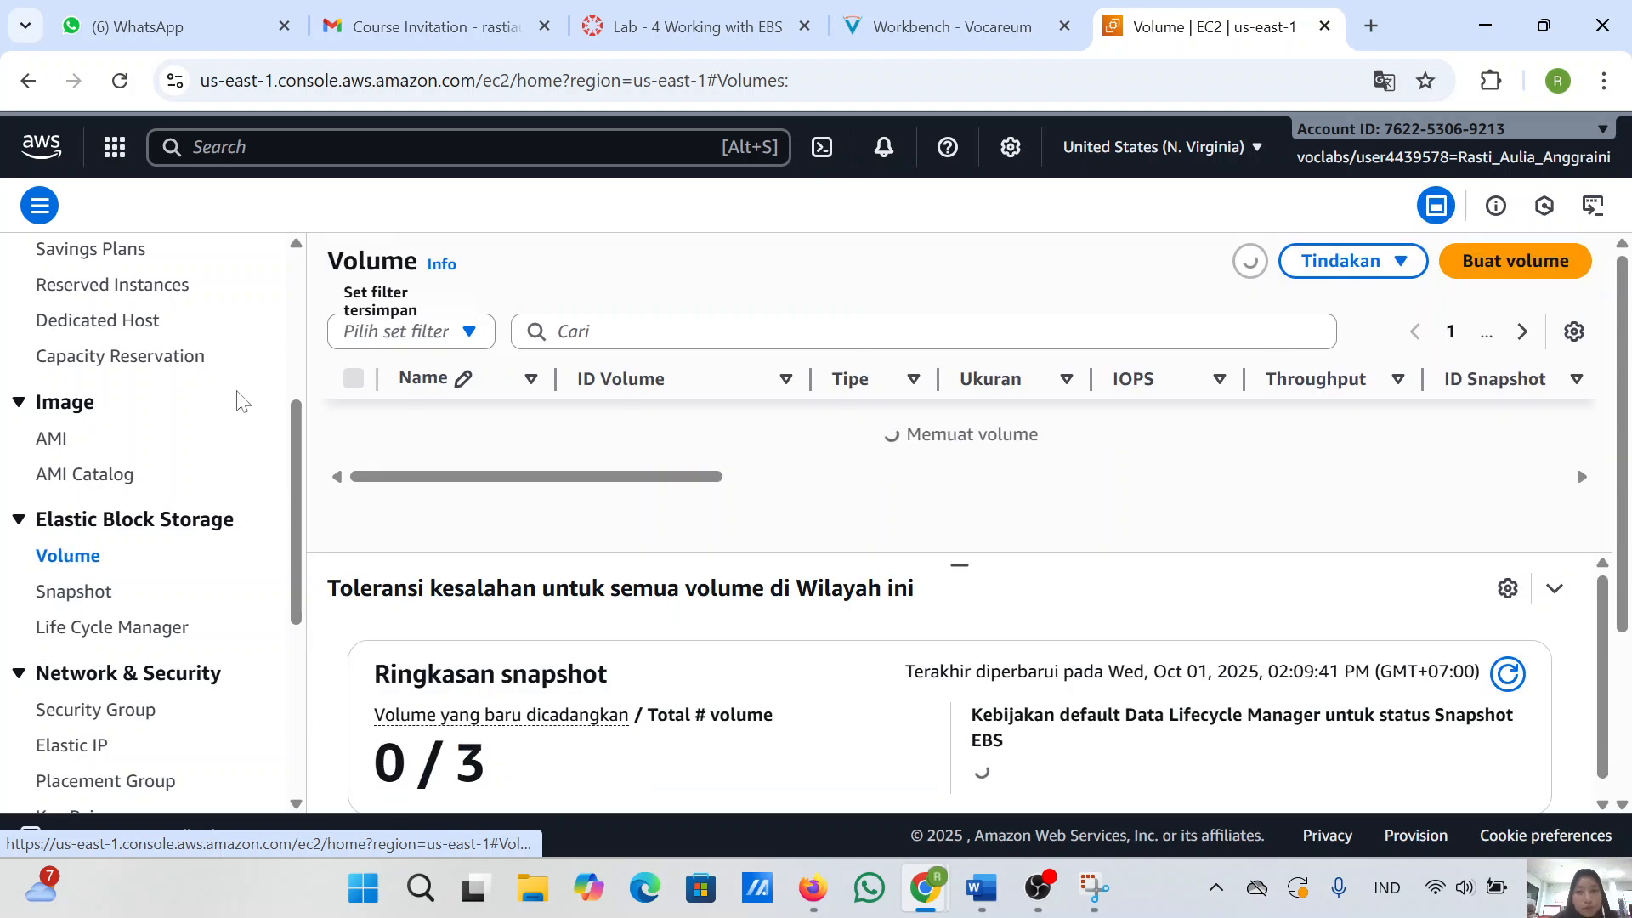
pyautogui.click(901, 12)
pyautogui.scroll(-3, 674, 515)
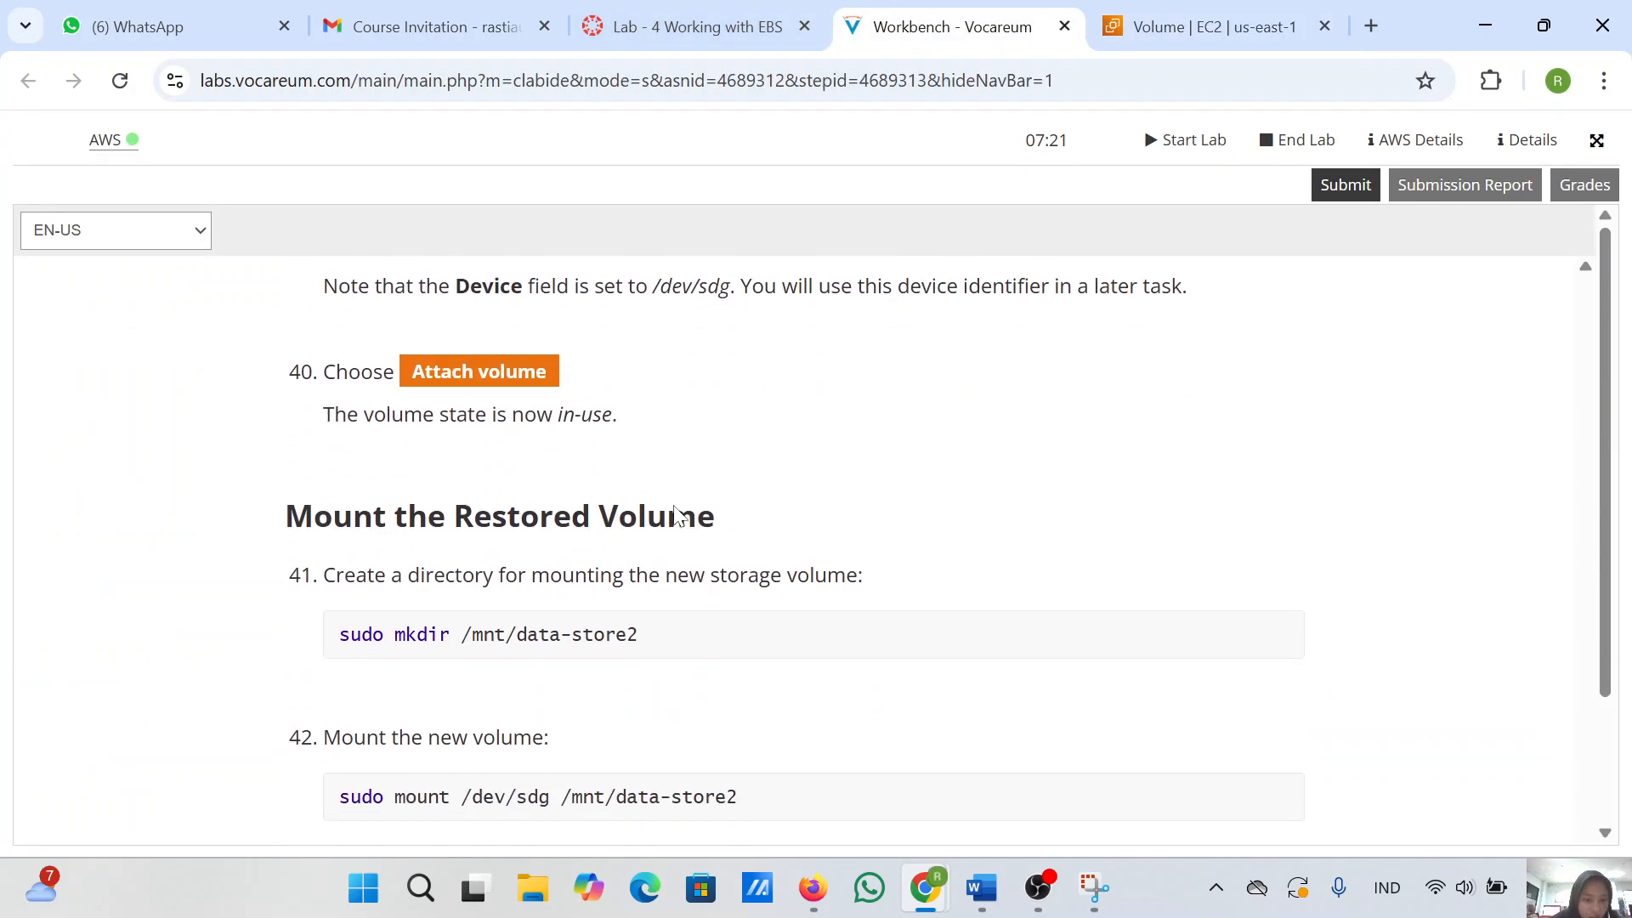
pyautogui.scroll(3, 676, 514)
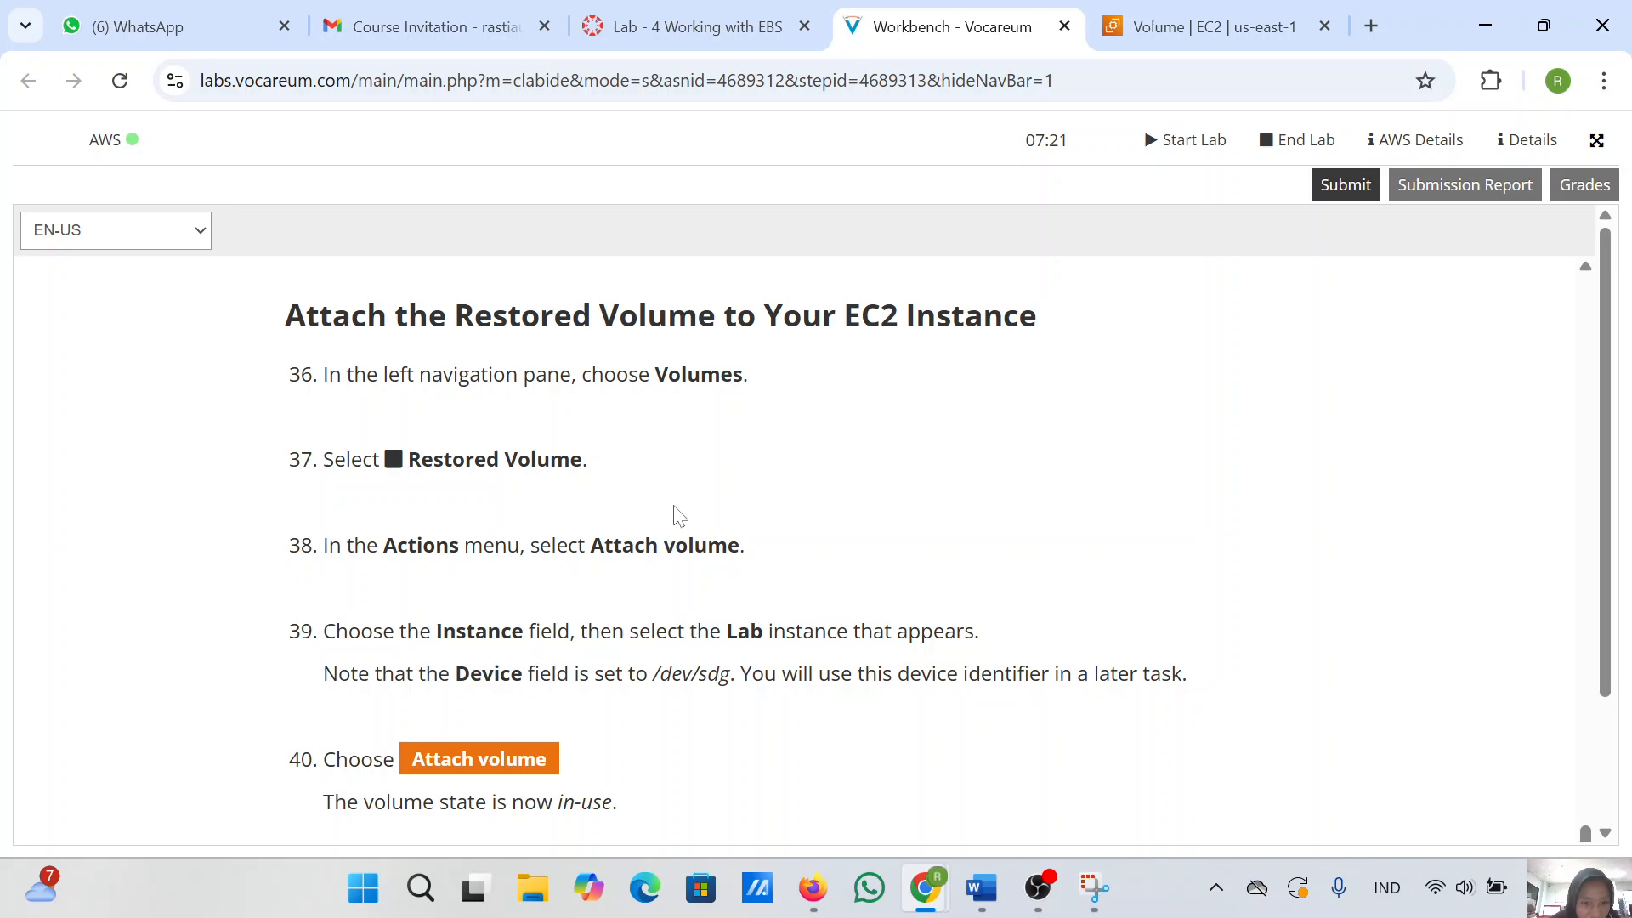
pyautogui.click(1206, 27)
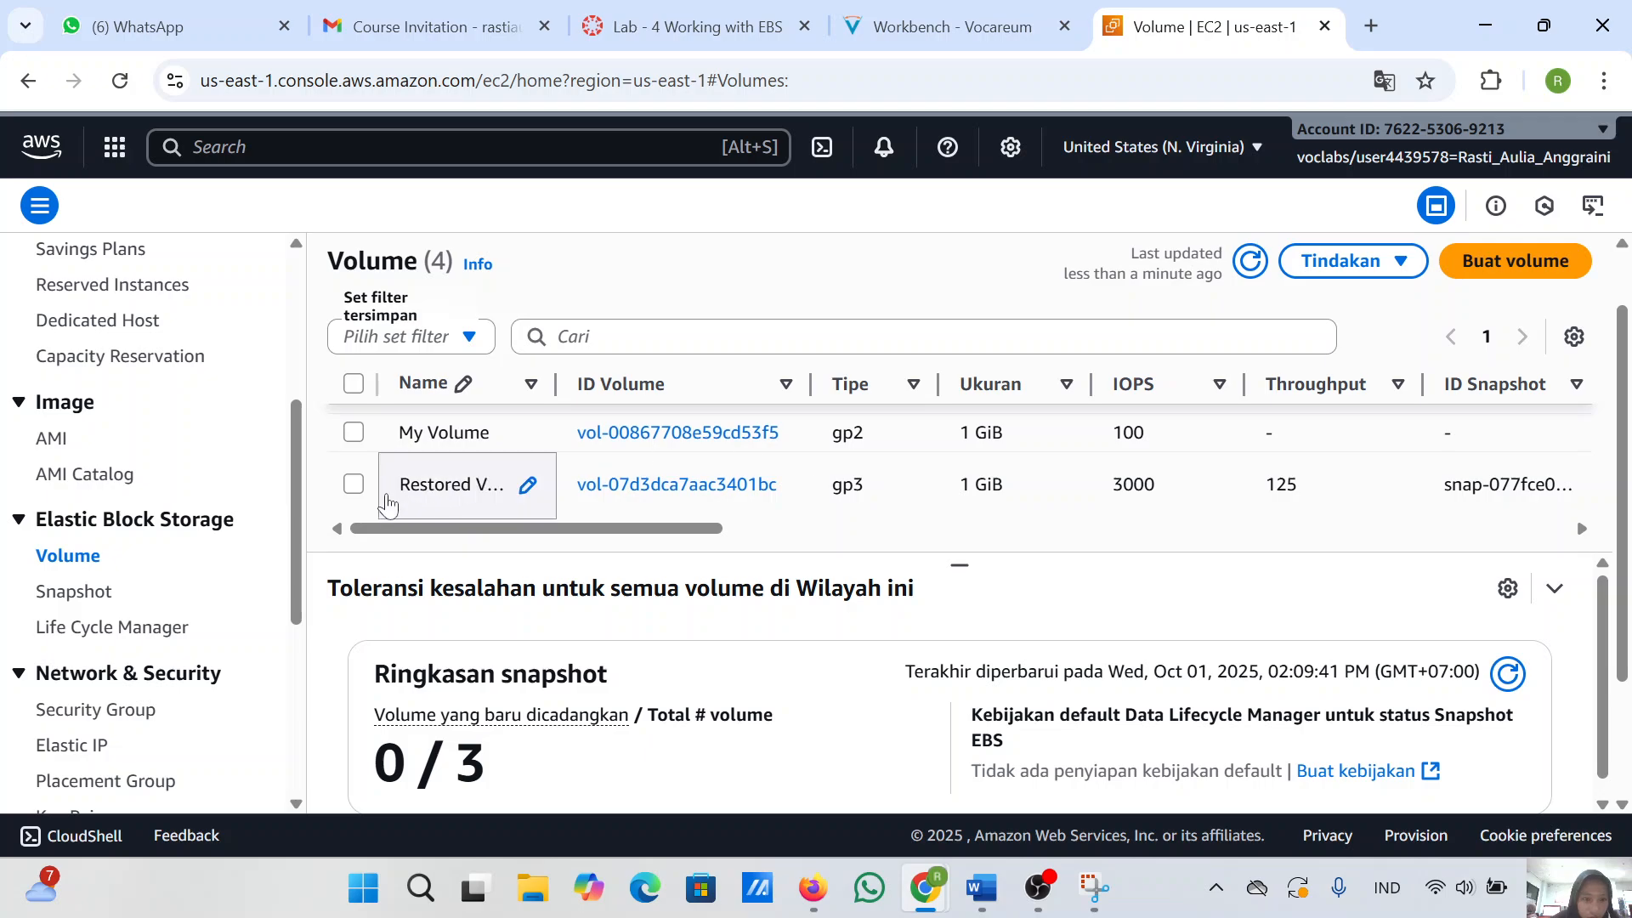
pyautogui.click(354, 488)
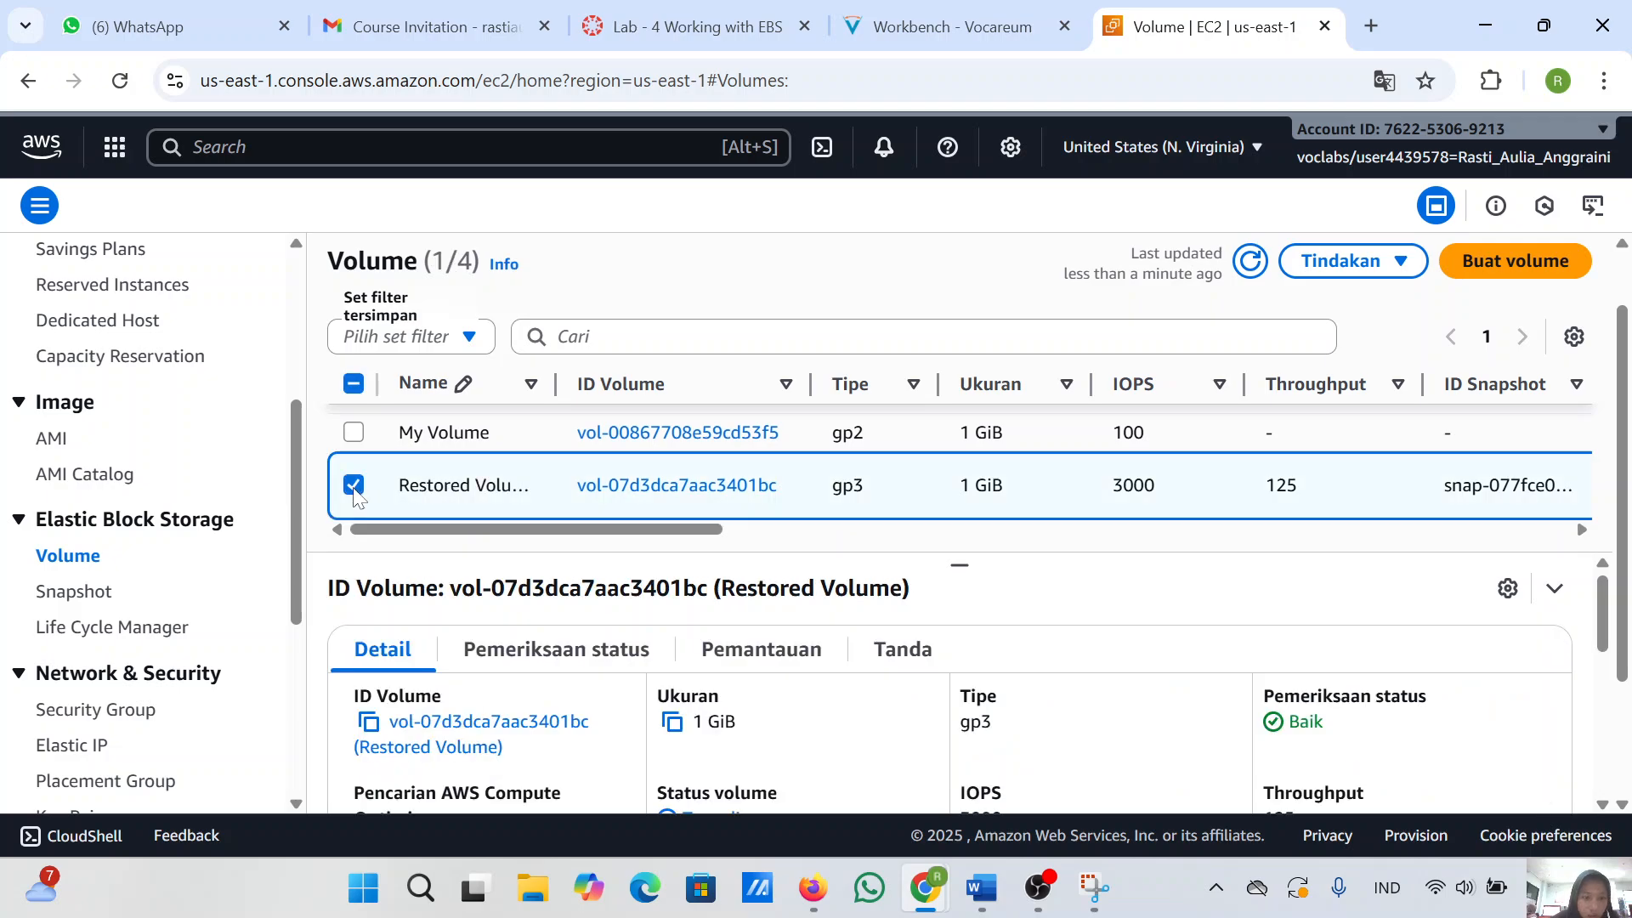
pyautogui.click(896, 10)
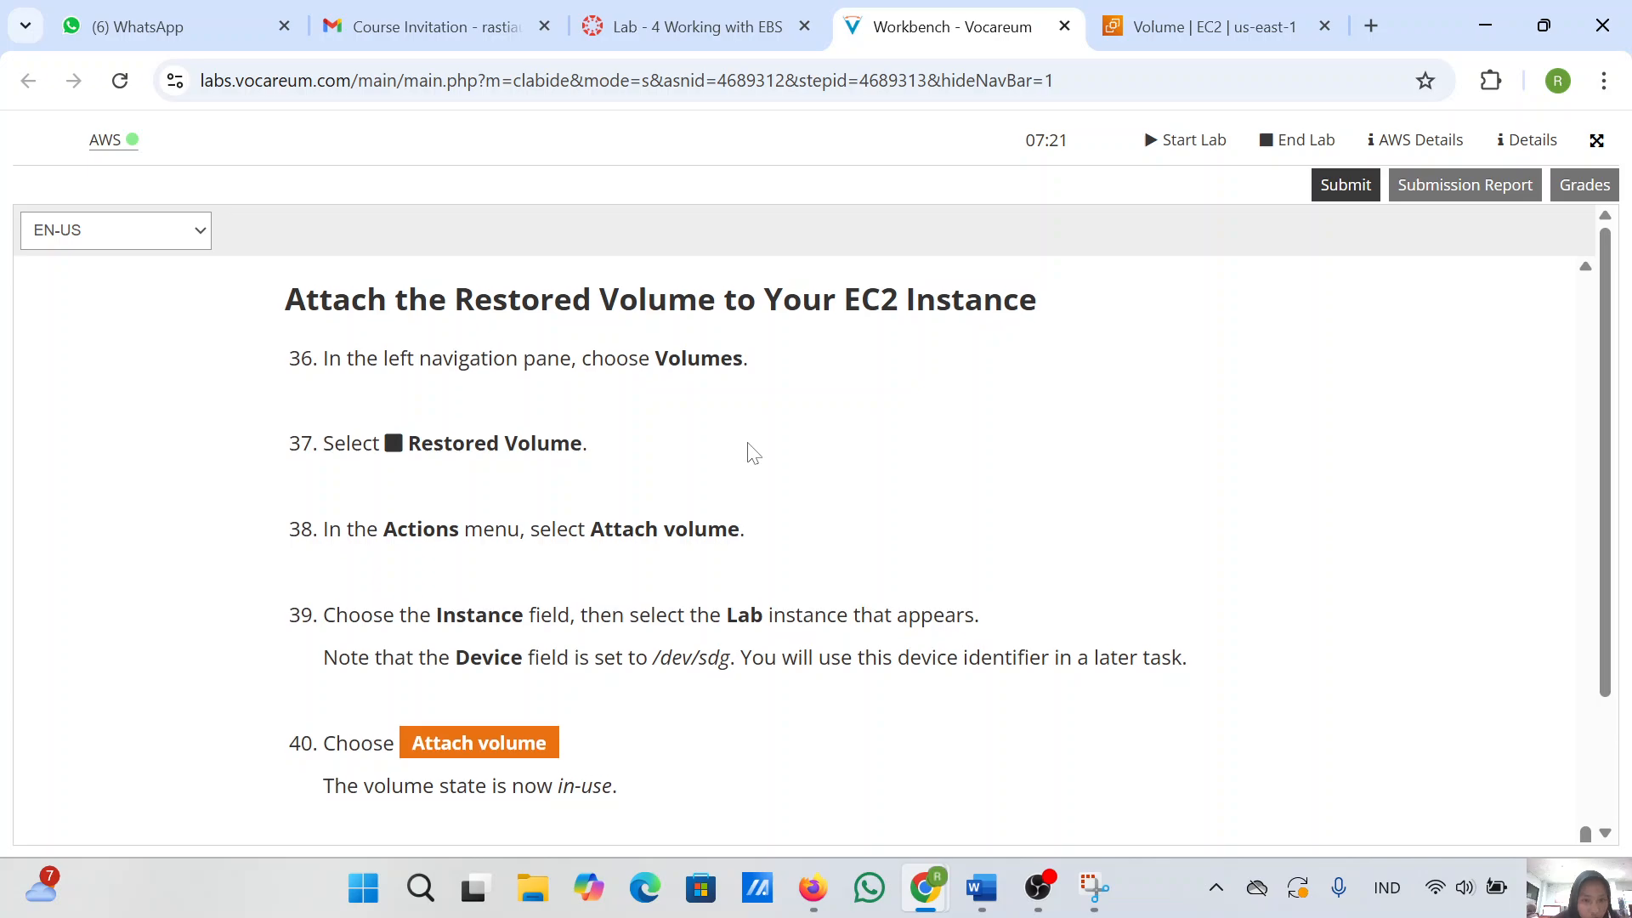
pyautogui.click(1169, 25)
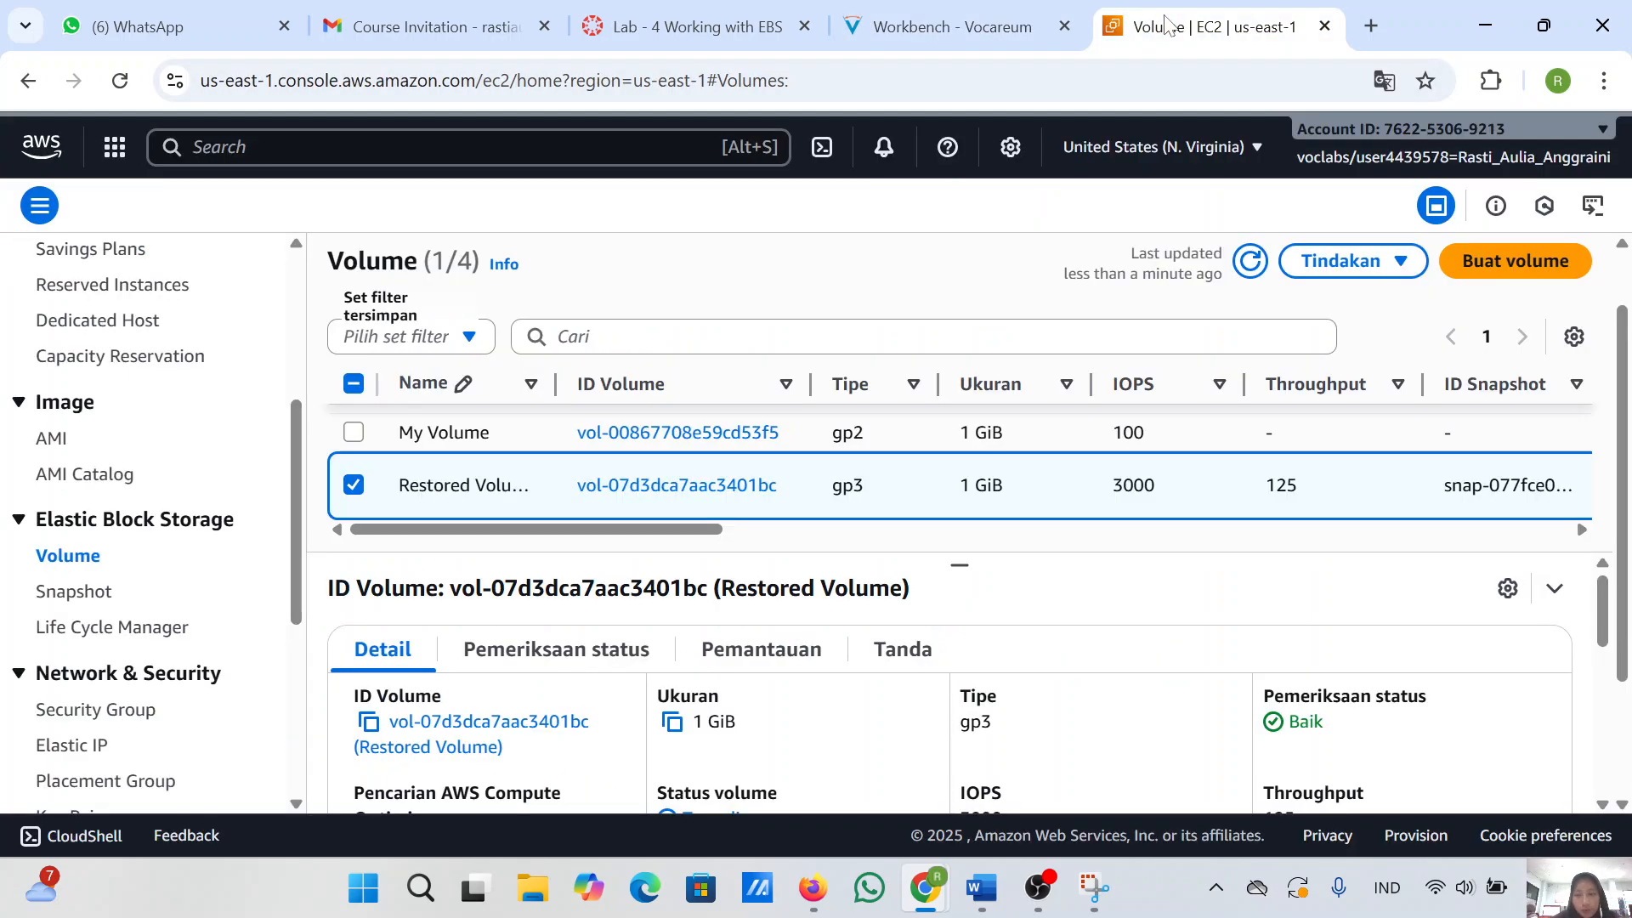
# - Show the available actions for Restored Volume and translate the page into English
pyautogui.click(1379, 262)
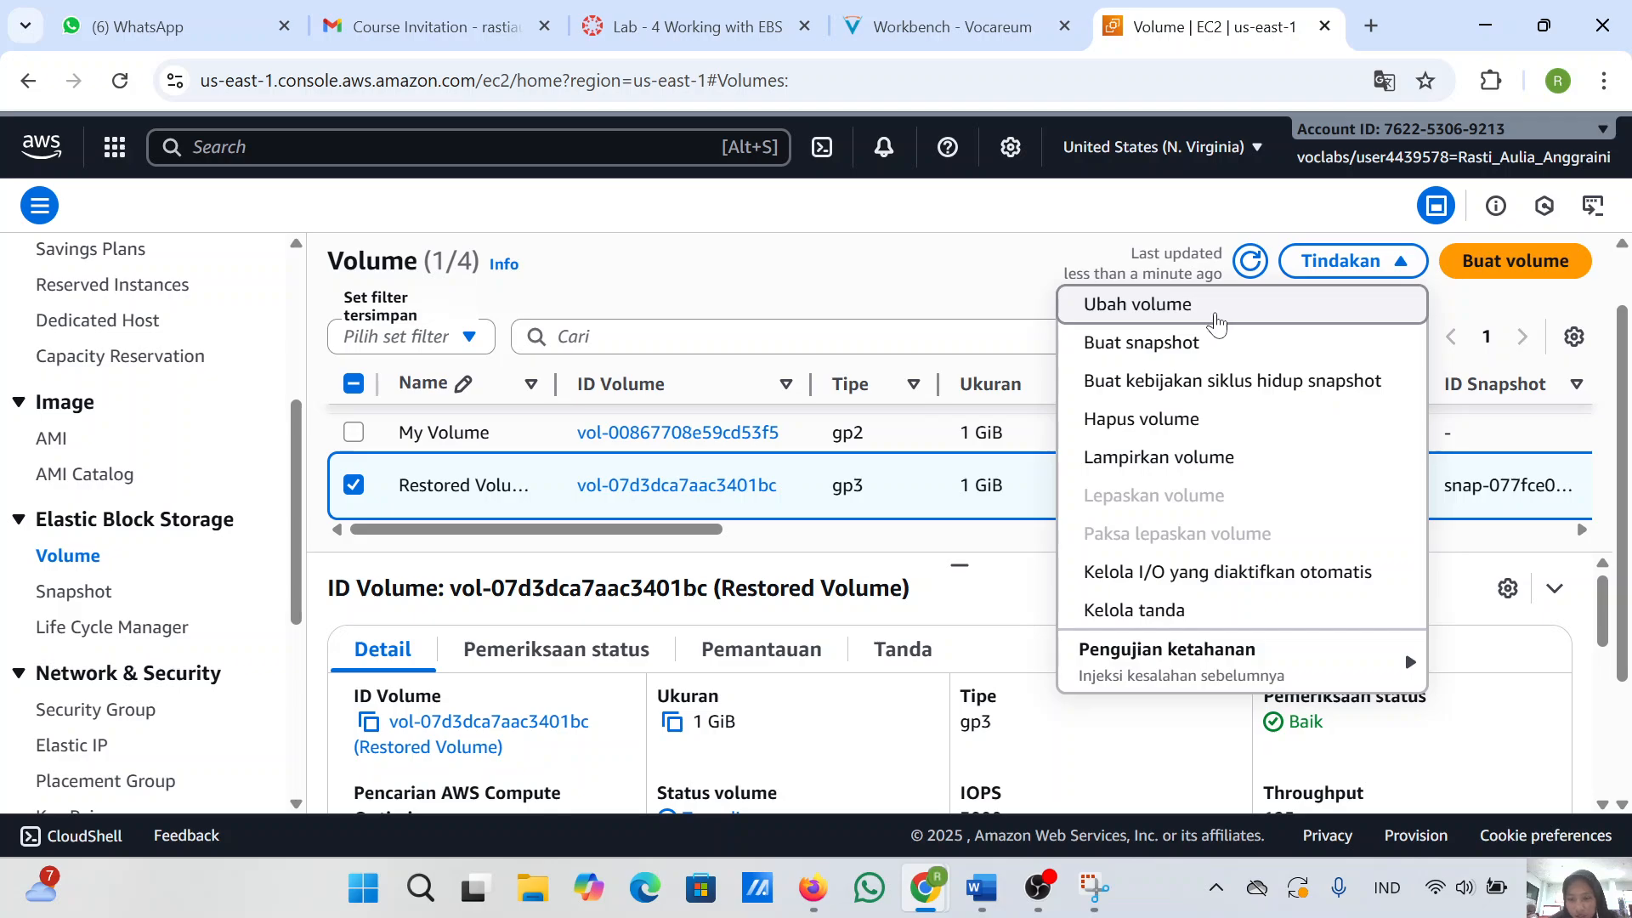
pyautogui.click(1604, 81)
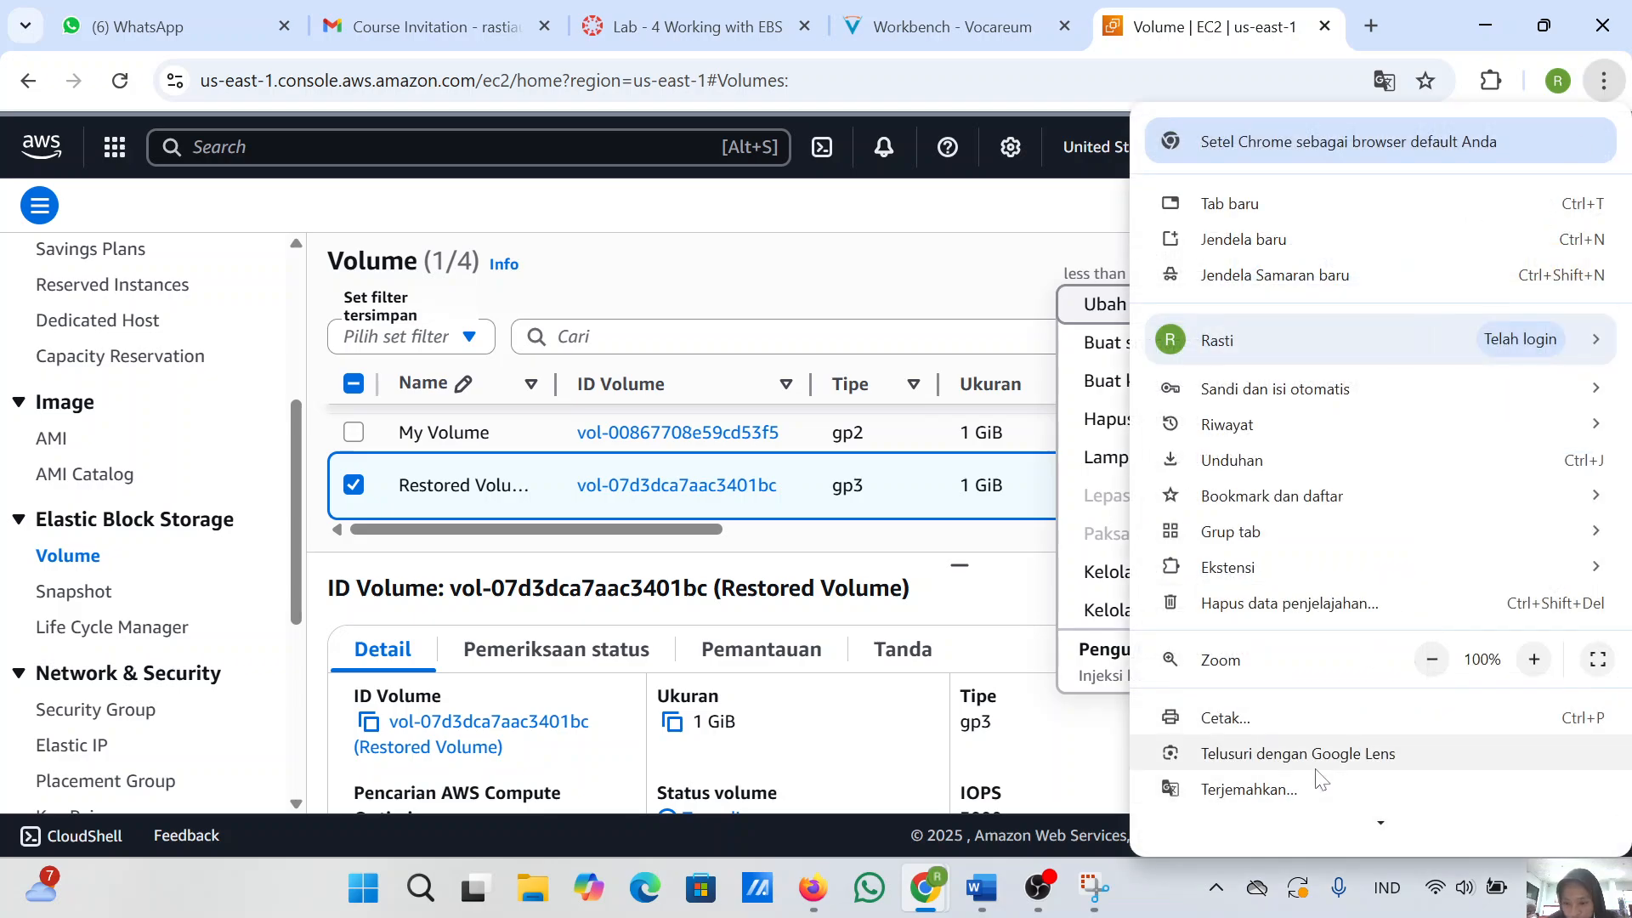
pyautogui.click(1313, 788)
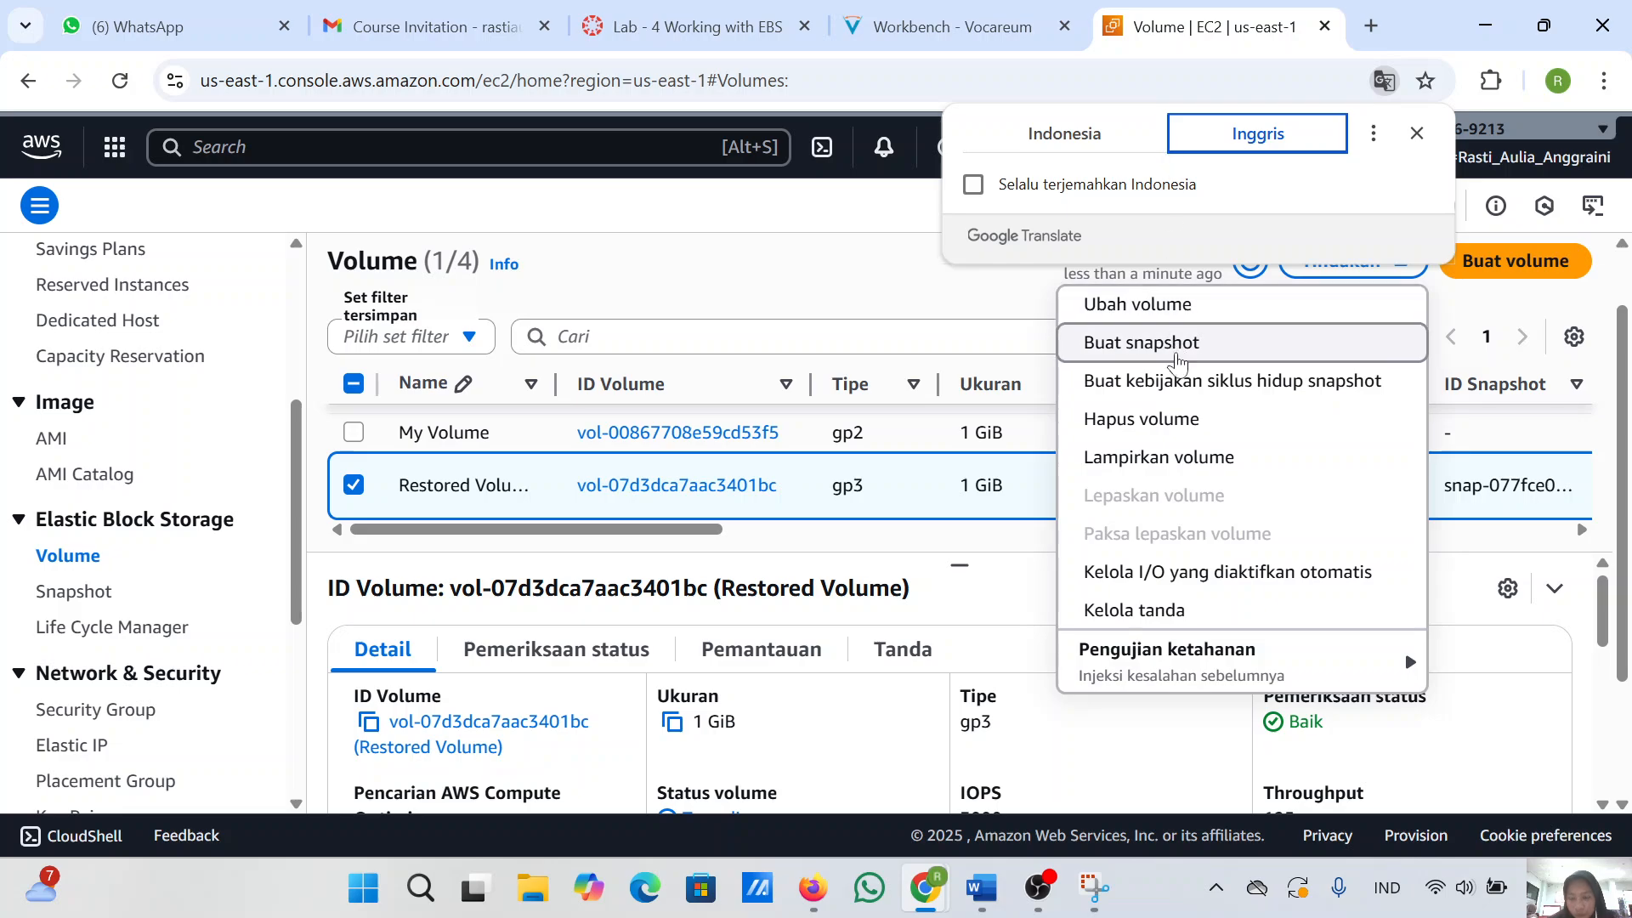
pyautogui.click(1101, 151)
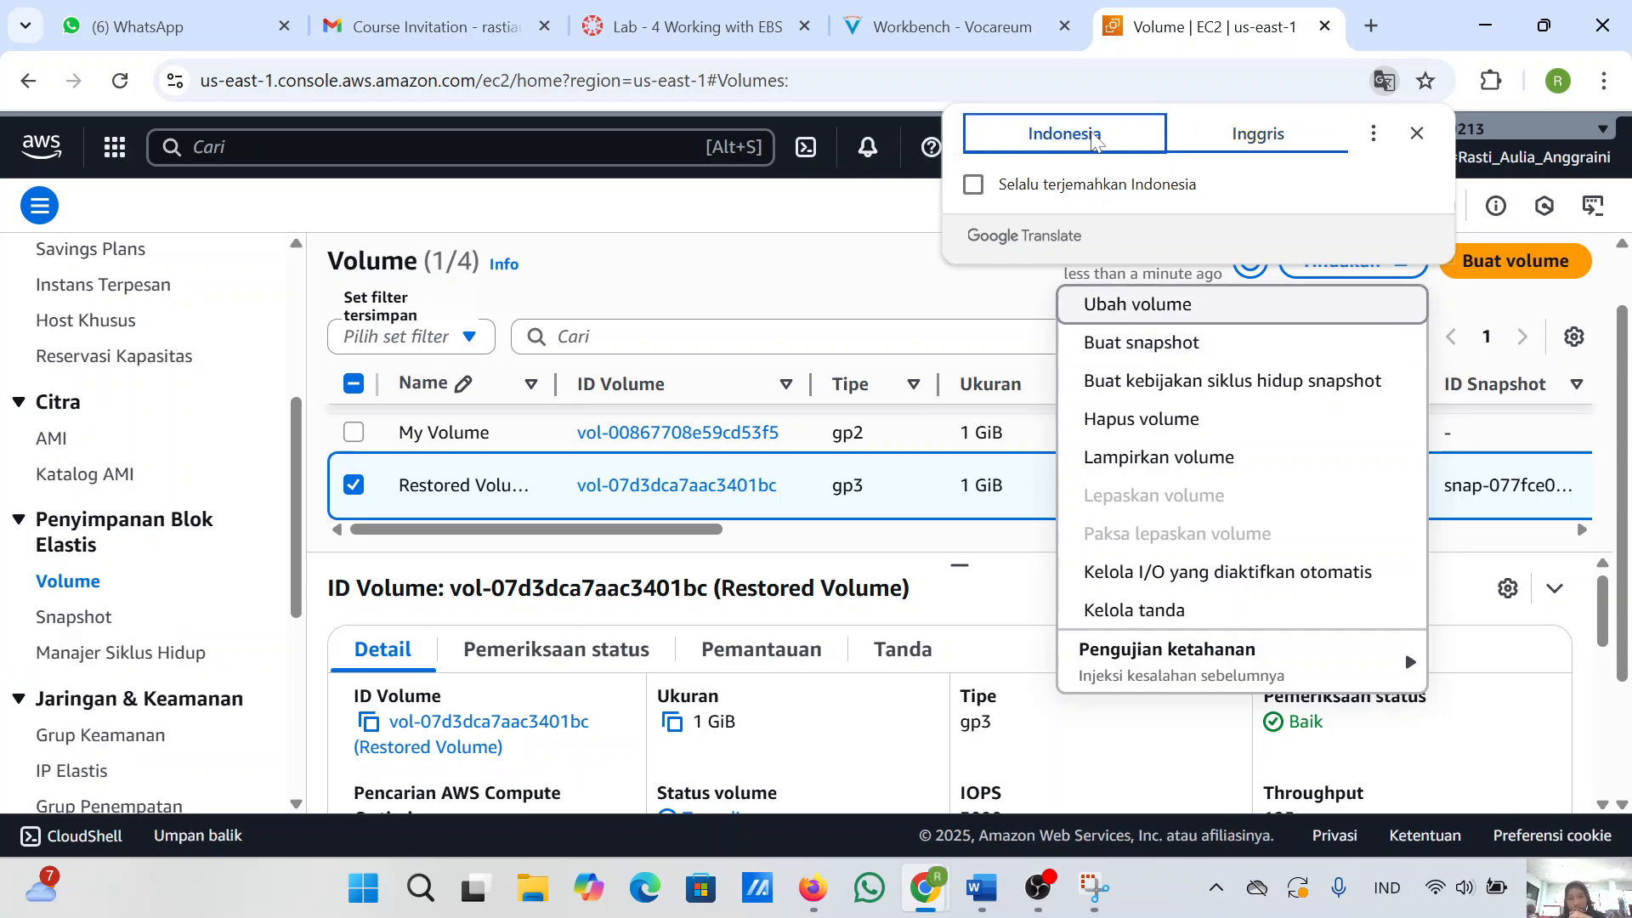
pyautogui.click(1253, 139)
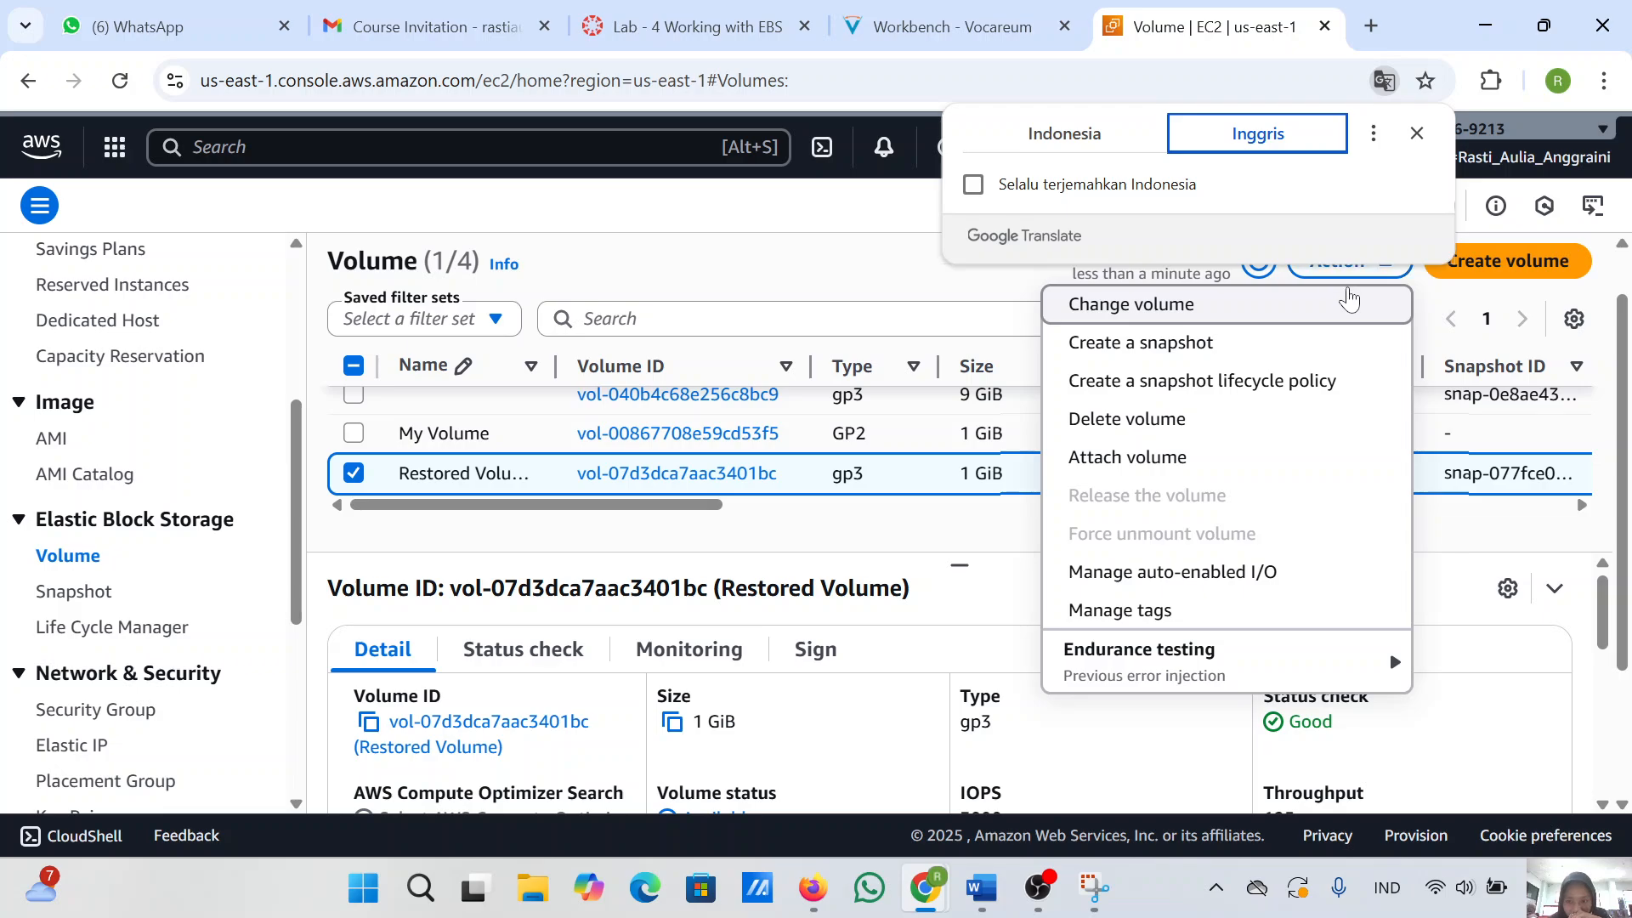
pyautogui.click(1415, 136)
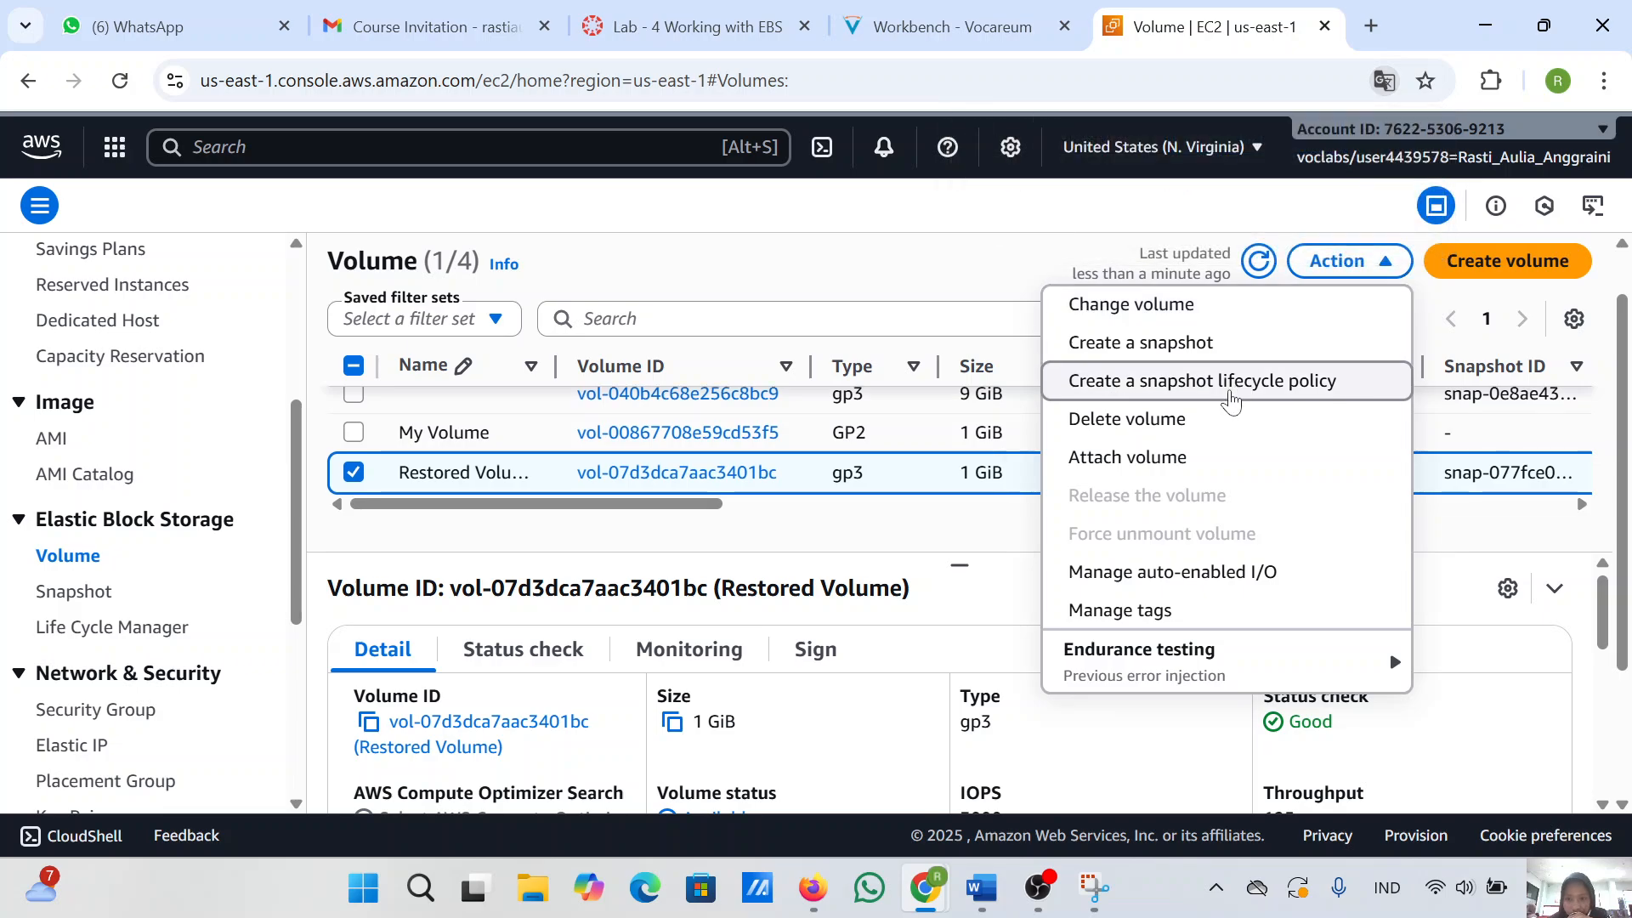
# - Capture the volumes page with Restored Volume's actions listed using Snipping Tool and paste the image into the Word document
pyautogui.click(1088, 889)
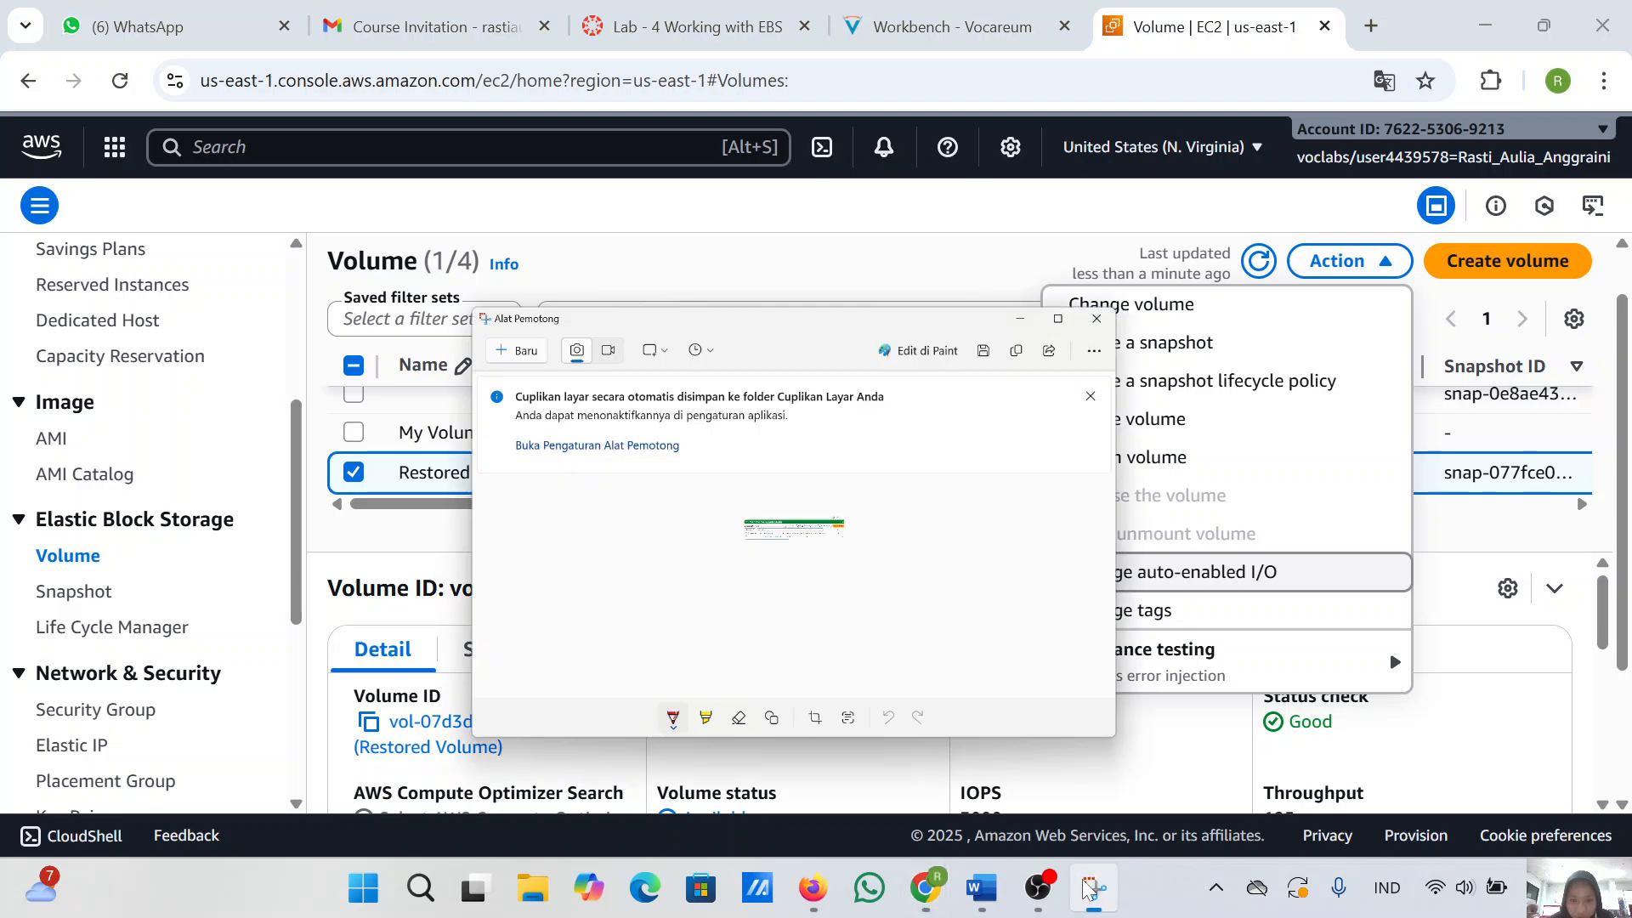
pyautogui.click(321, 70)
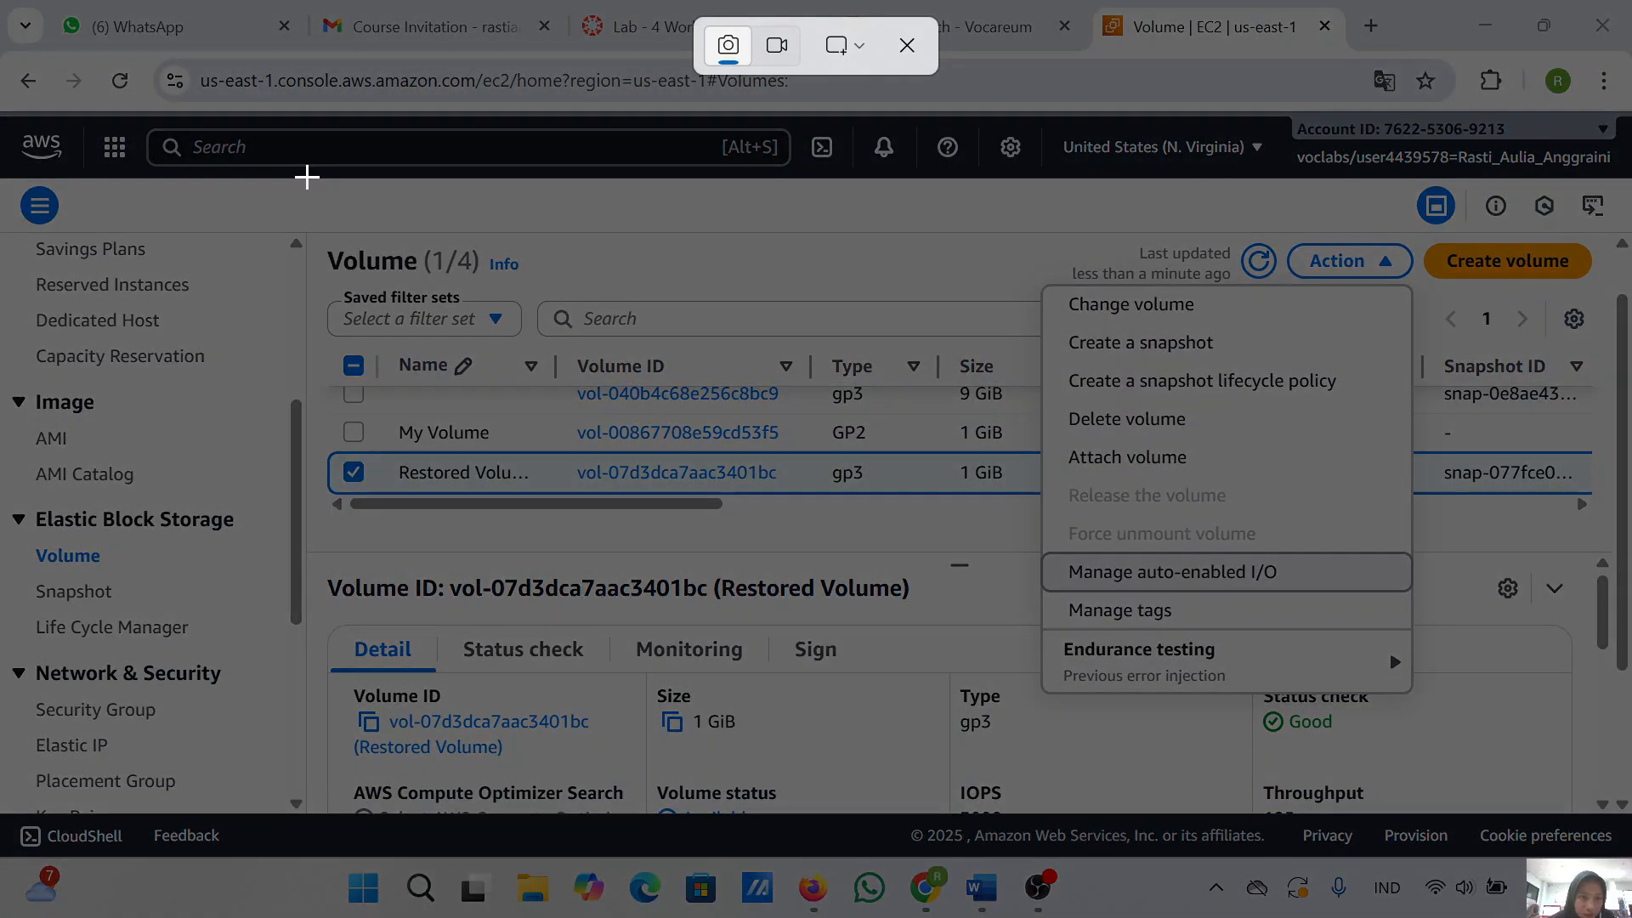
pyautogui.moveTo(308, 174); pyautogui.dragTo(1624, 829)
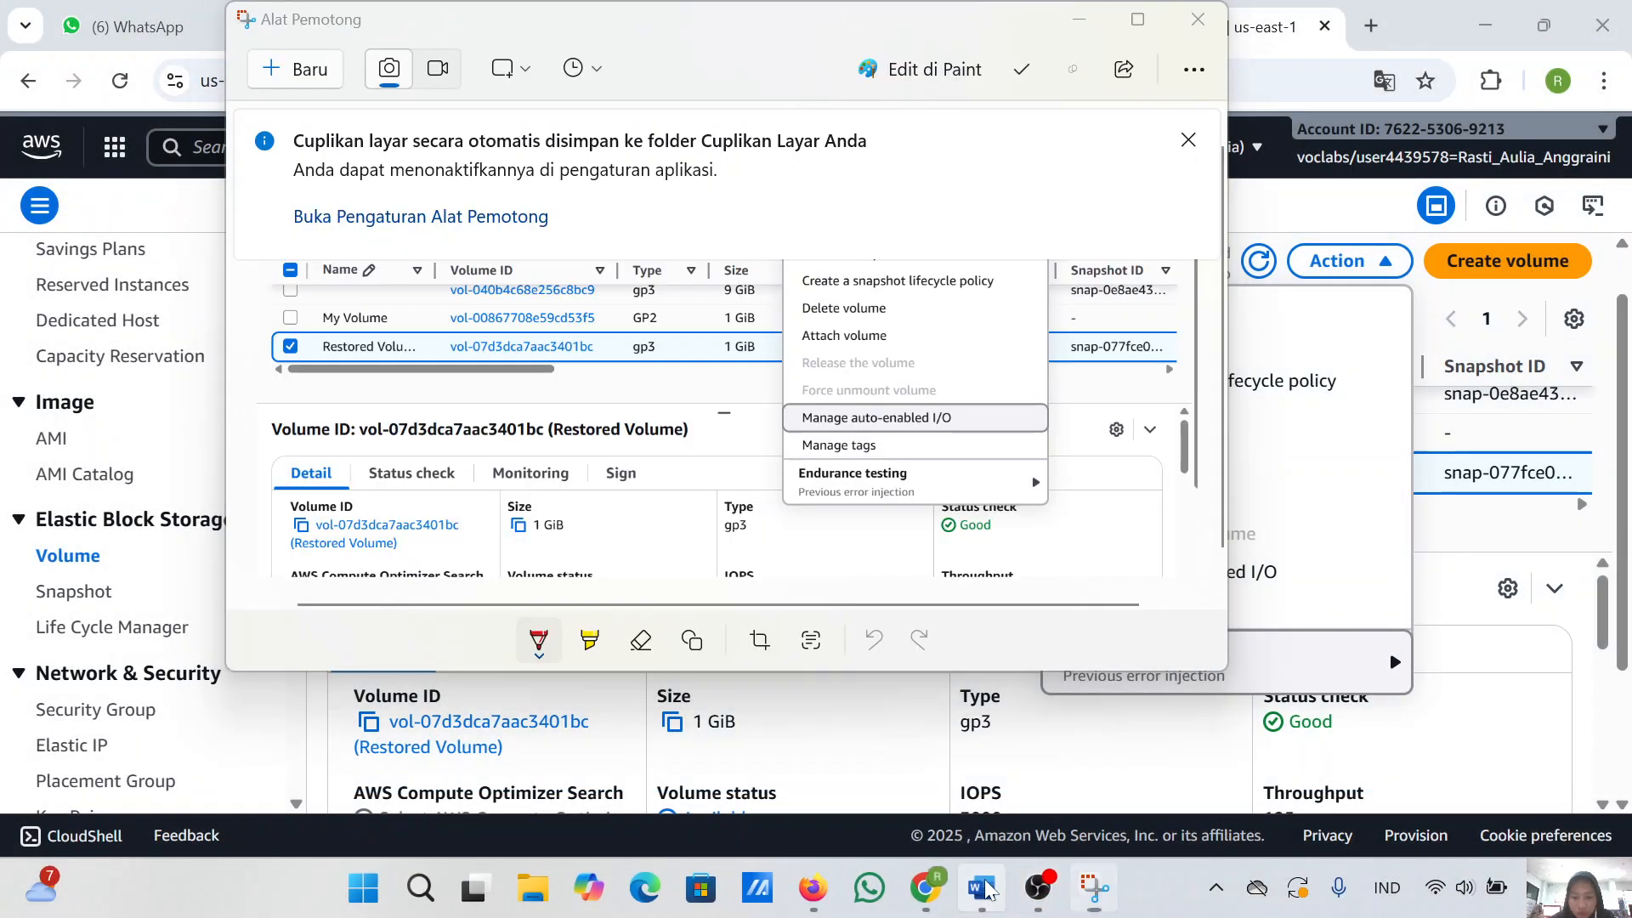
pyautogui.click(982, 888)
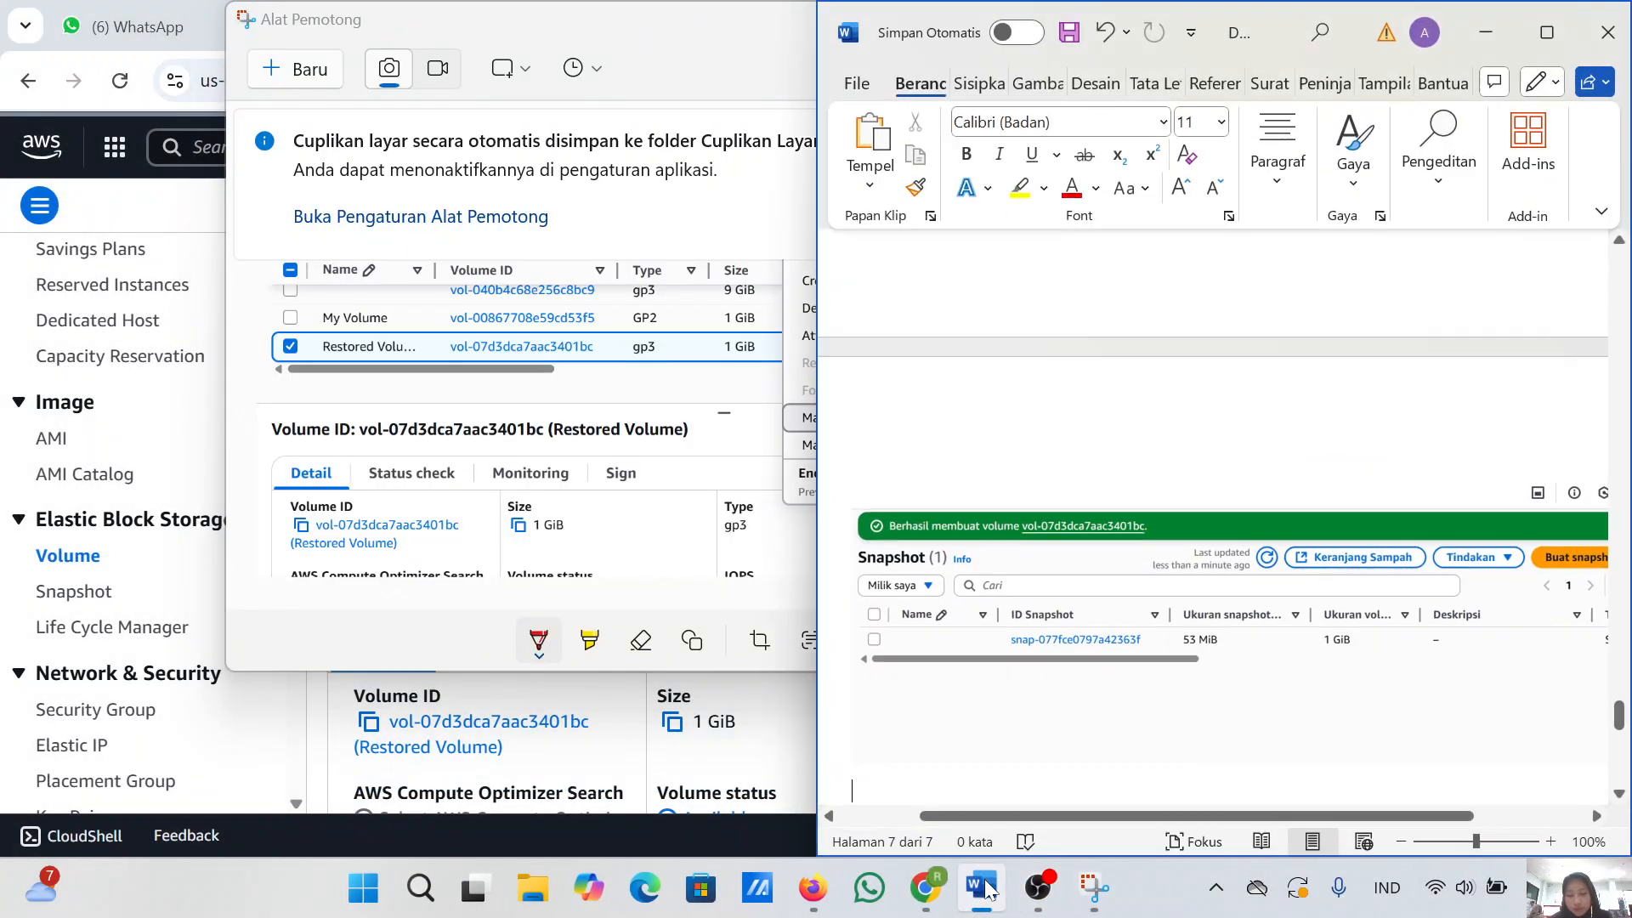
pyautogui.hotkey('ctrl', 'v')
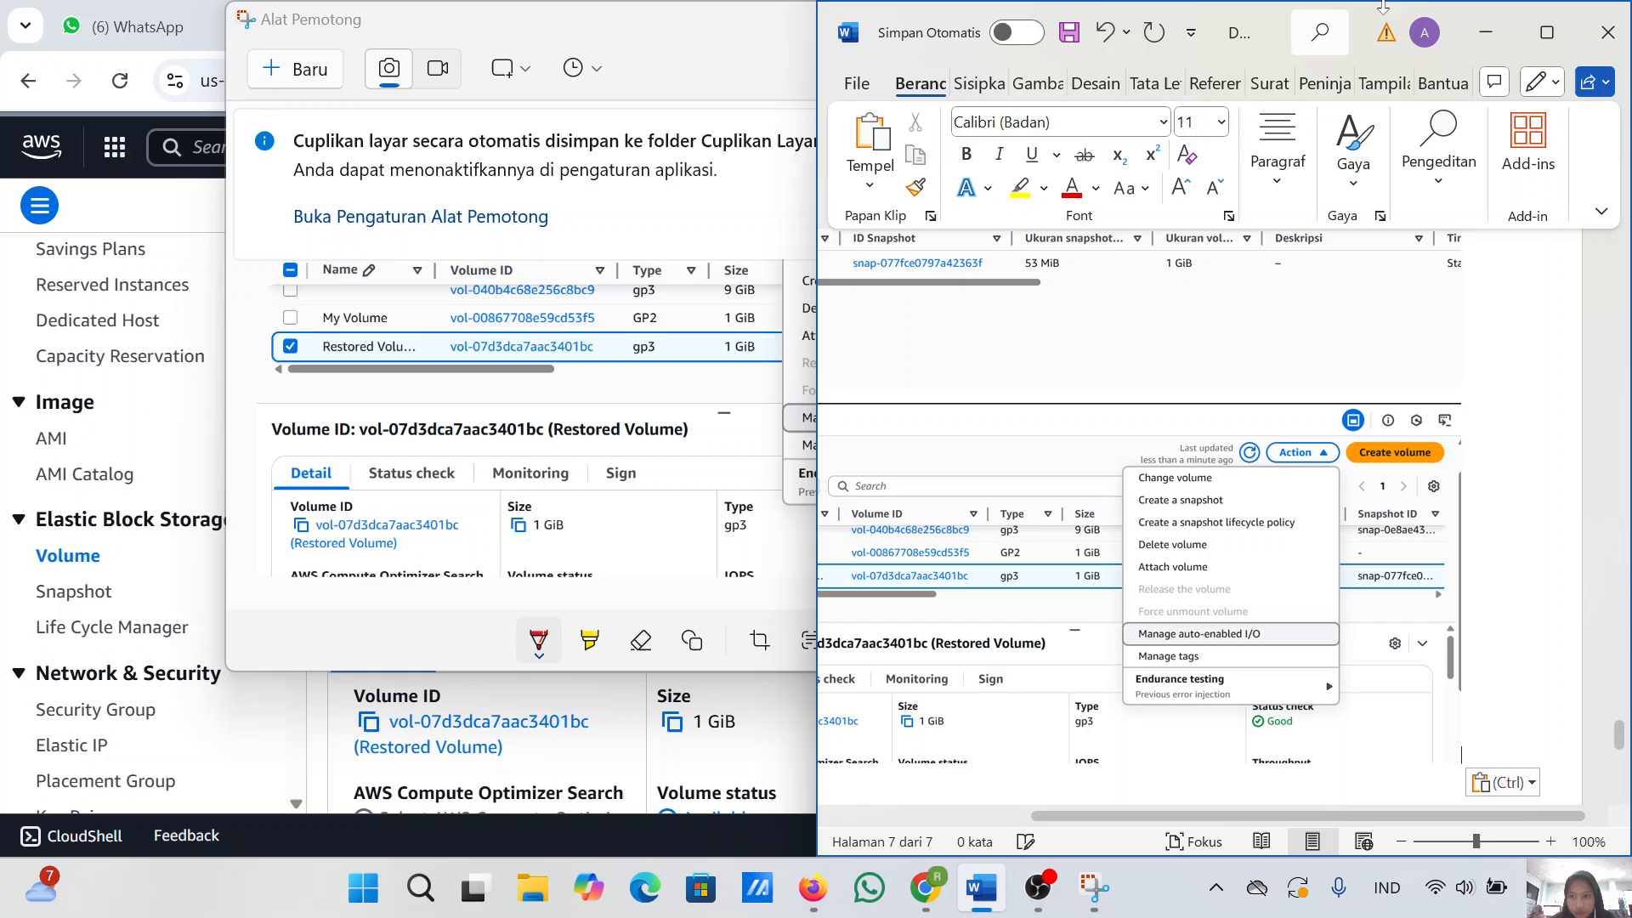
pyautogui.click(1486, 32)
pyautogui.click(1079, 18)
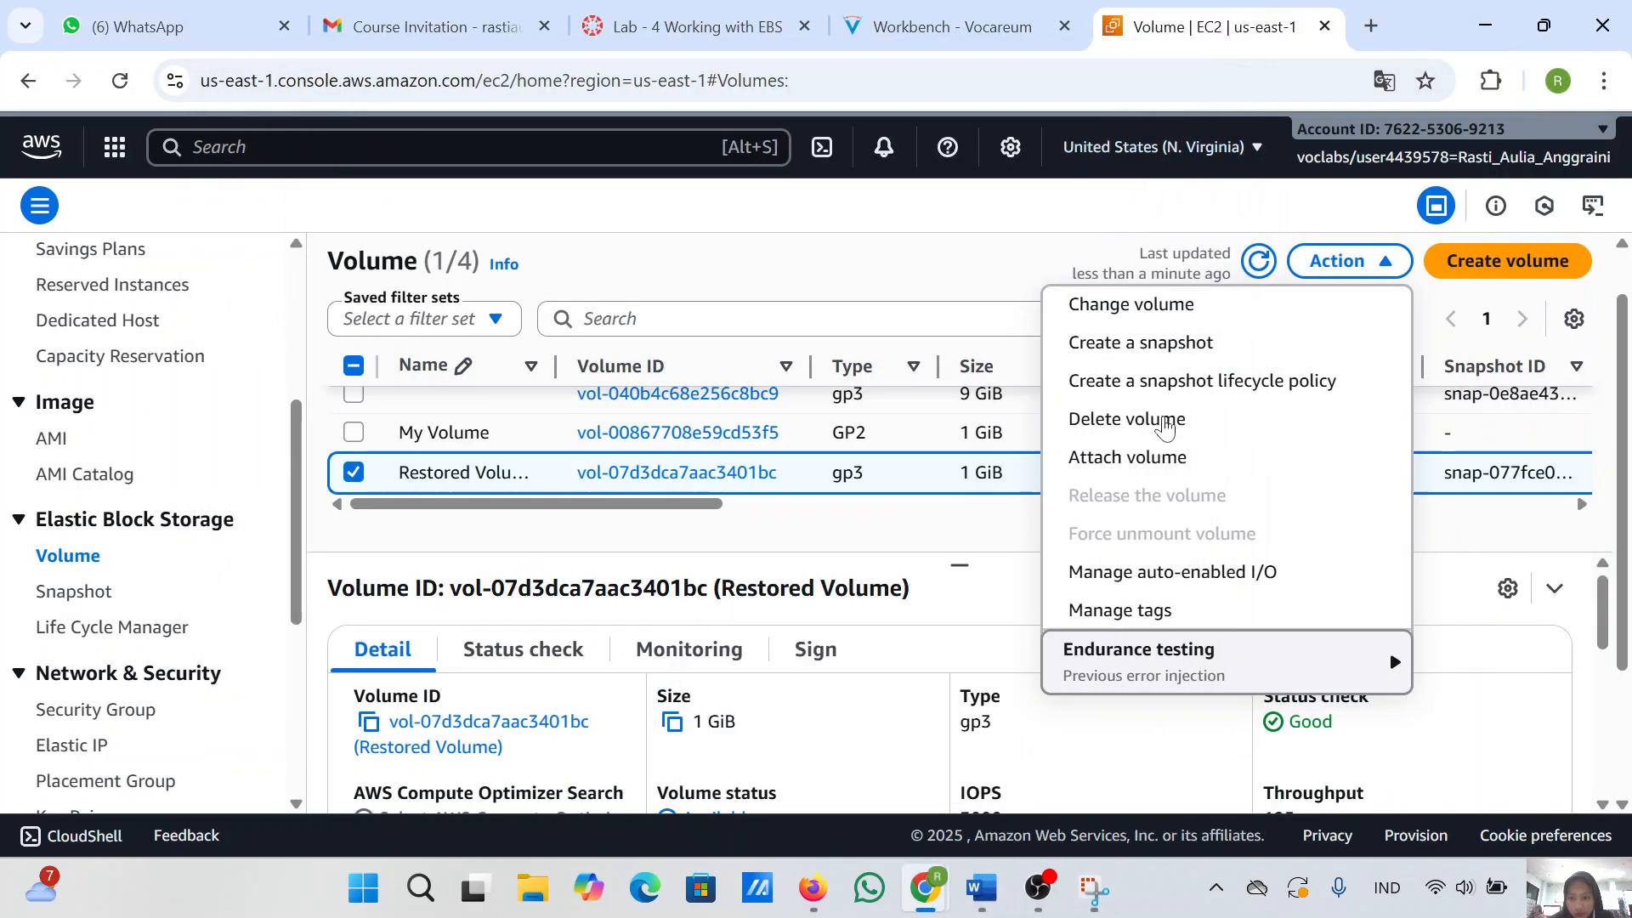
# - Open the attach form for Restored Volume and choose the Lab instance, following lab step 39
pyautogui.click(1131, 451)
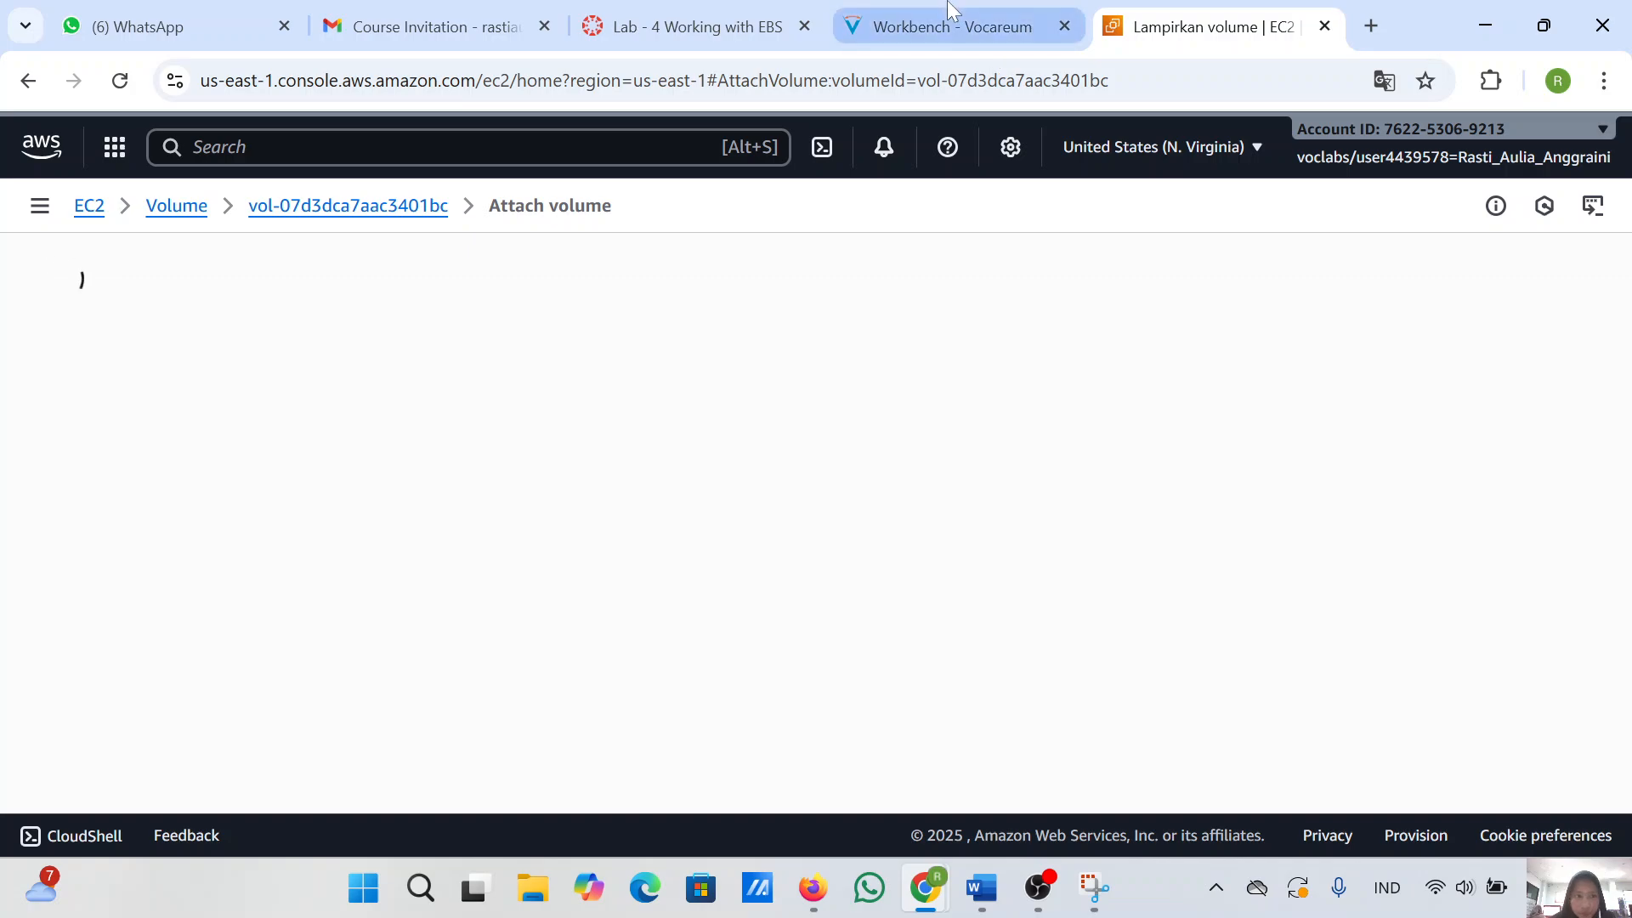
pyautogui.click(990, 43)
pyautogui.scroll(-1, 802, 476)
pyautogui.scroll(-1, 802, 501)
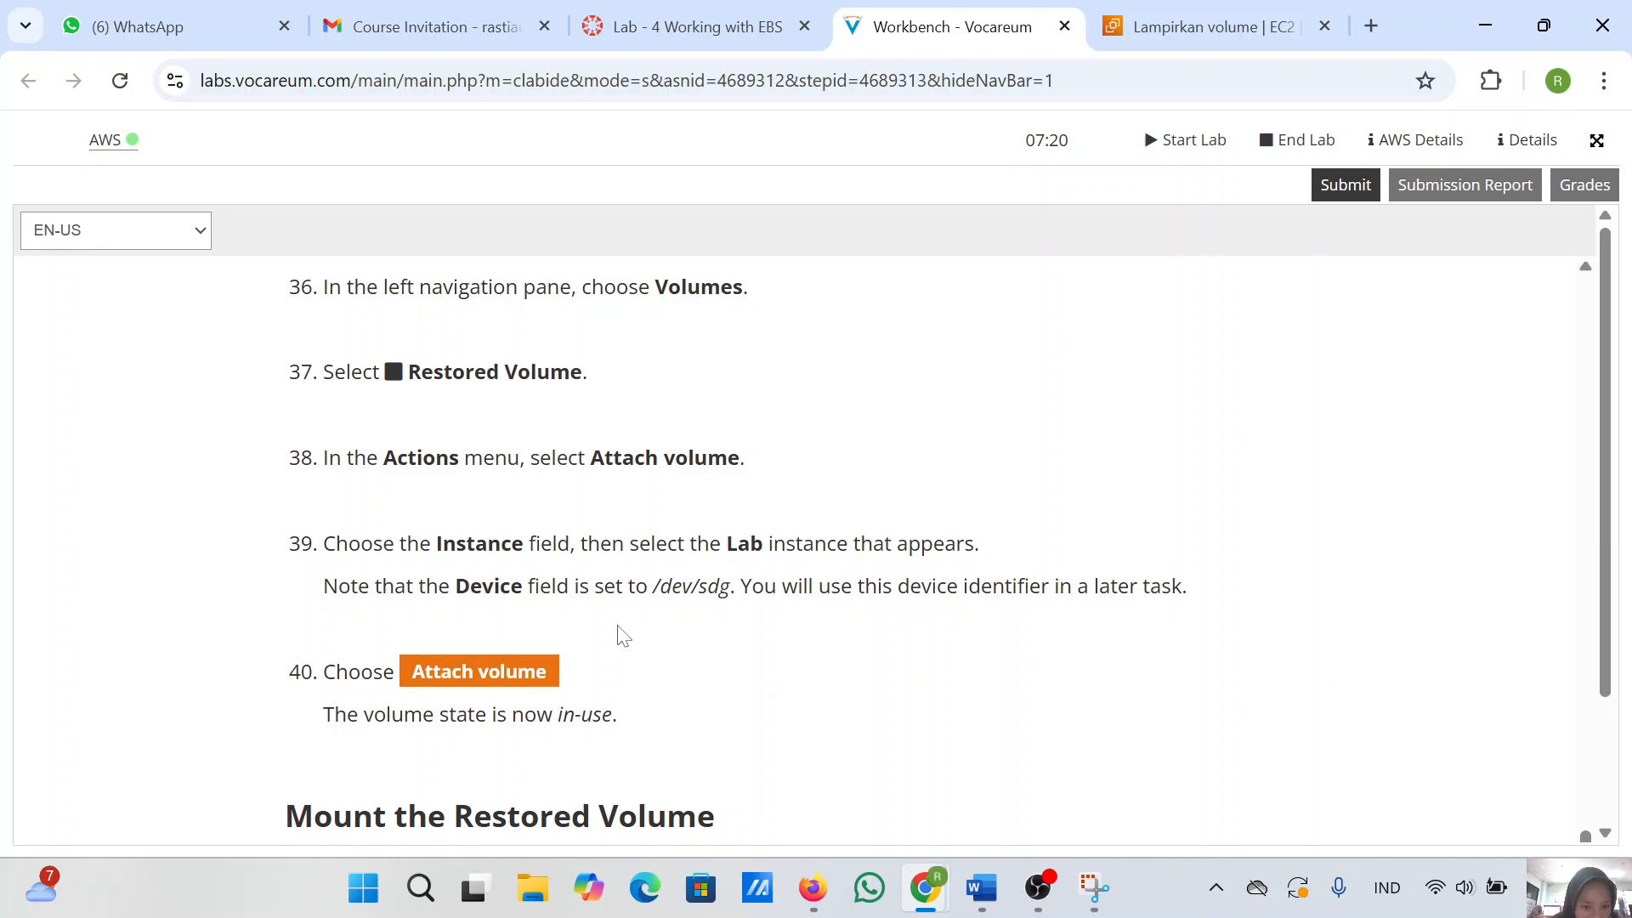
pyautogui.click(1190, 21)
pyautogui.scroll(-1, 473, 589)
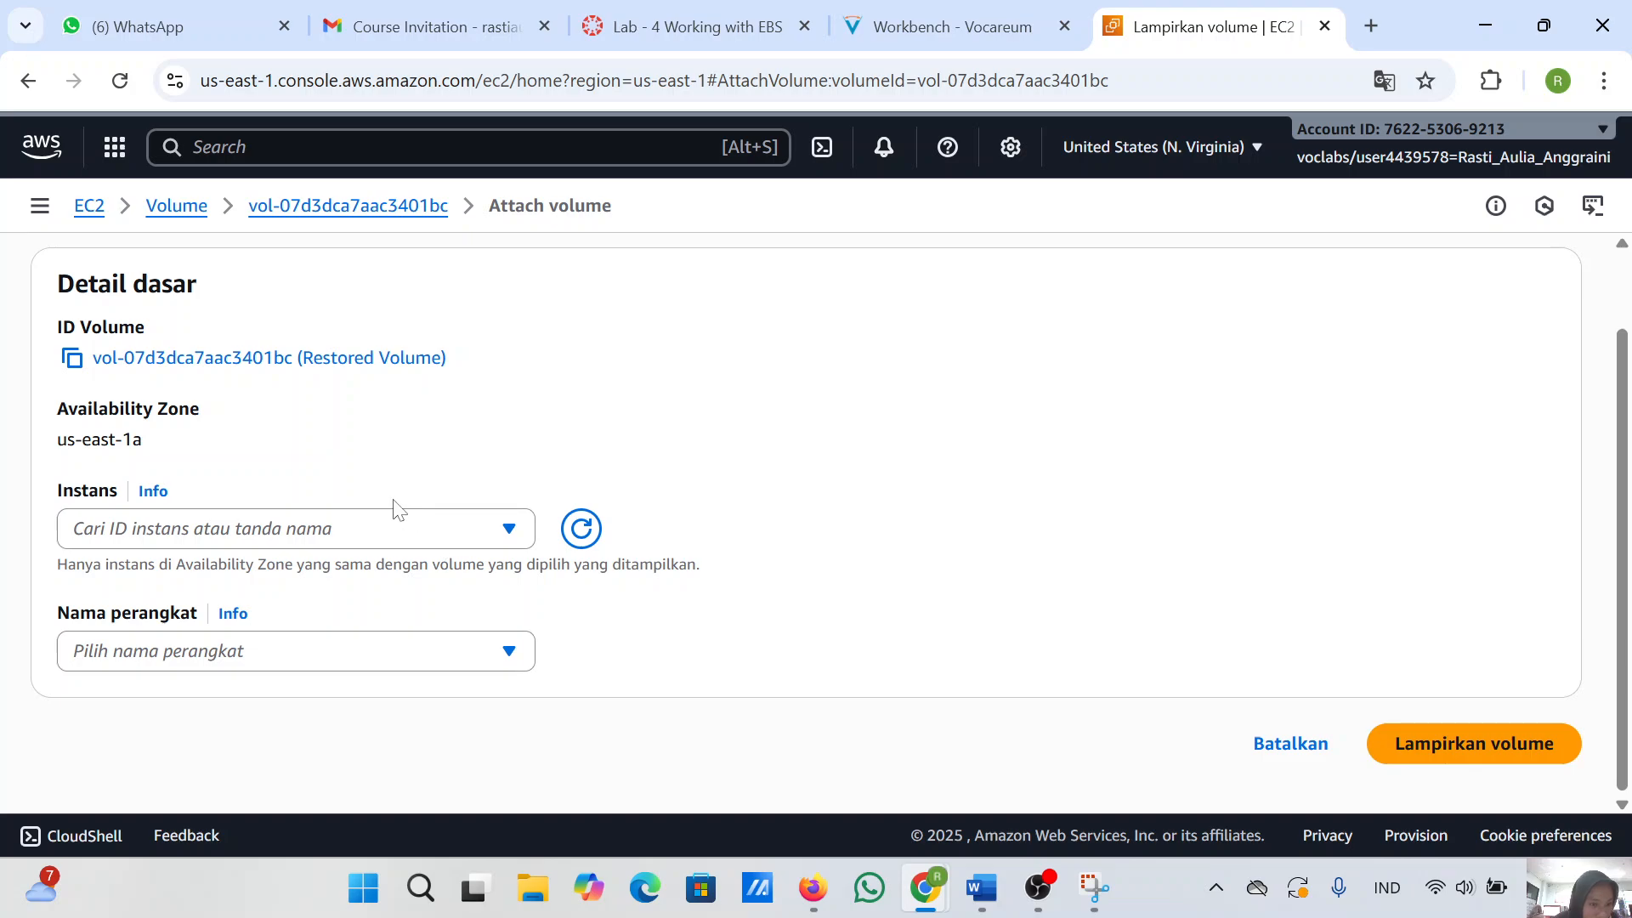
pyautogui.click(400, 527)
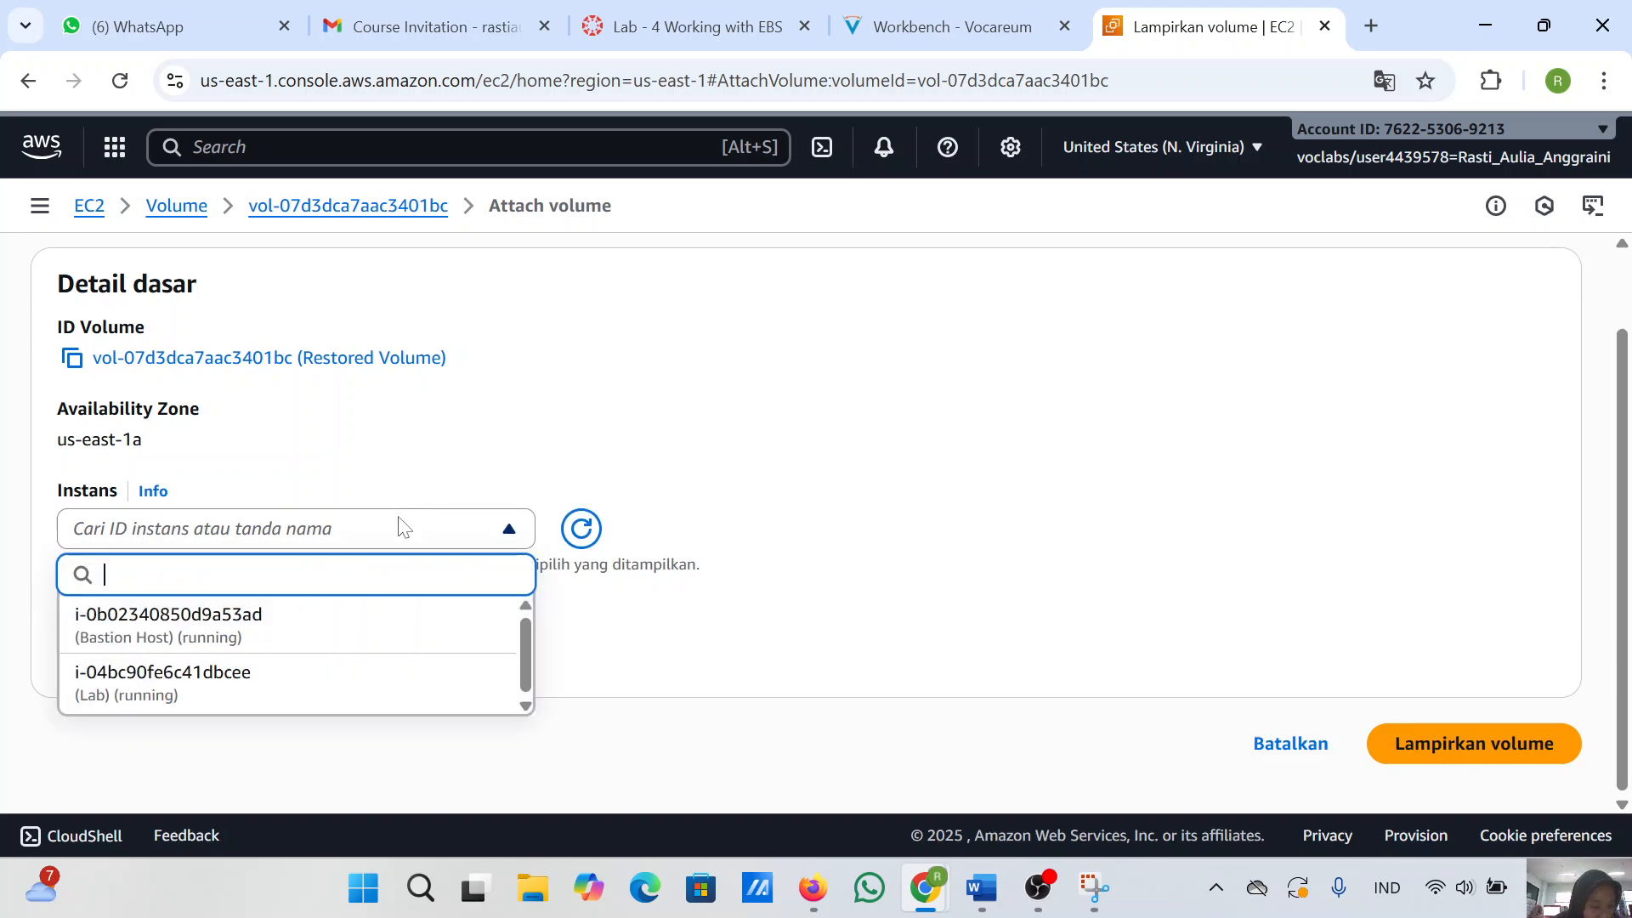
pyautogui.click(304, 676)
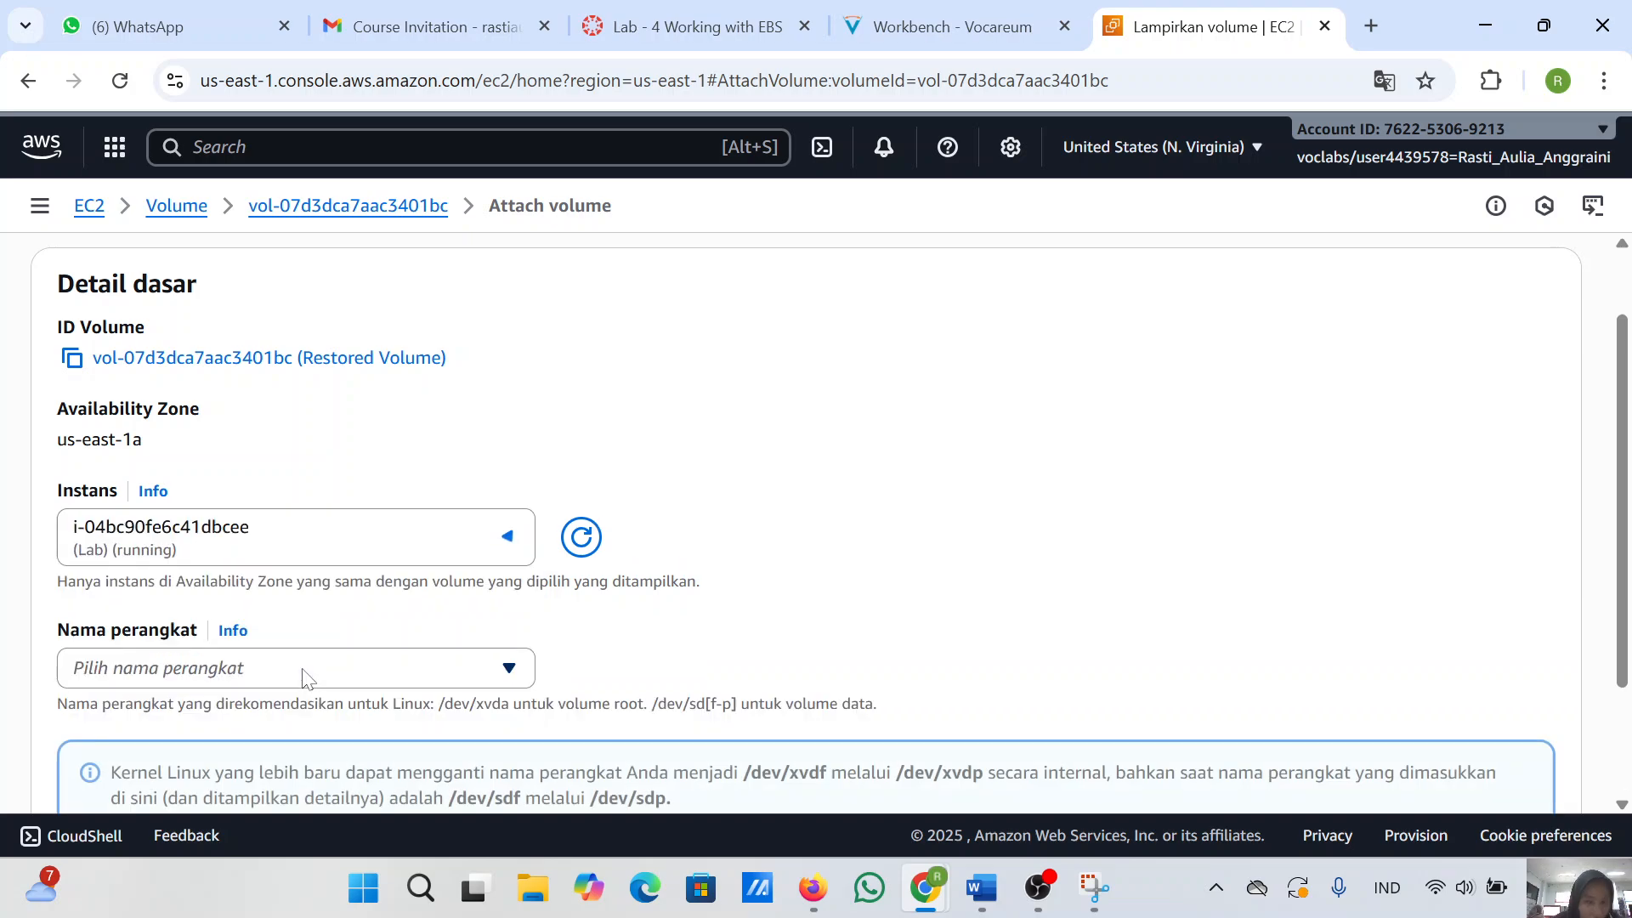
# - Check the required device in lab step 39 and set the device name to /dev/sdg
pyautogui.click(935, 10)
pyautogui.scroll(-2, 816, 510)
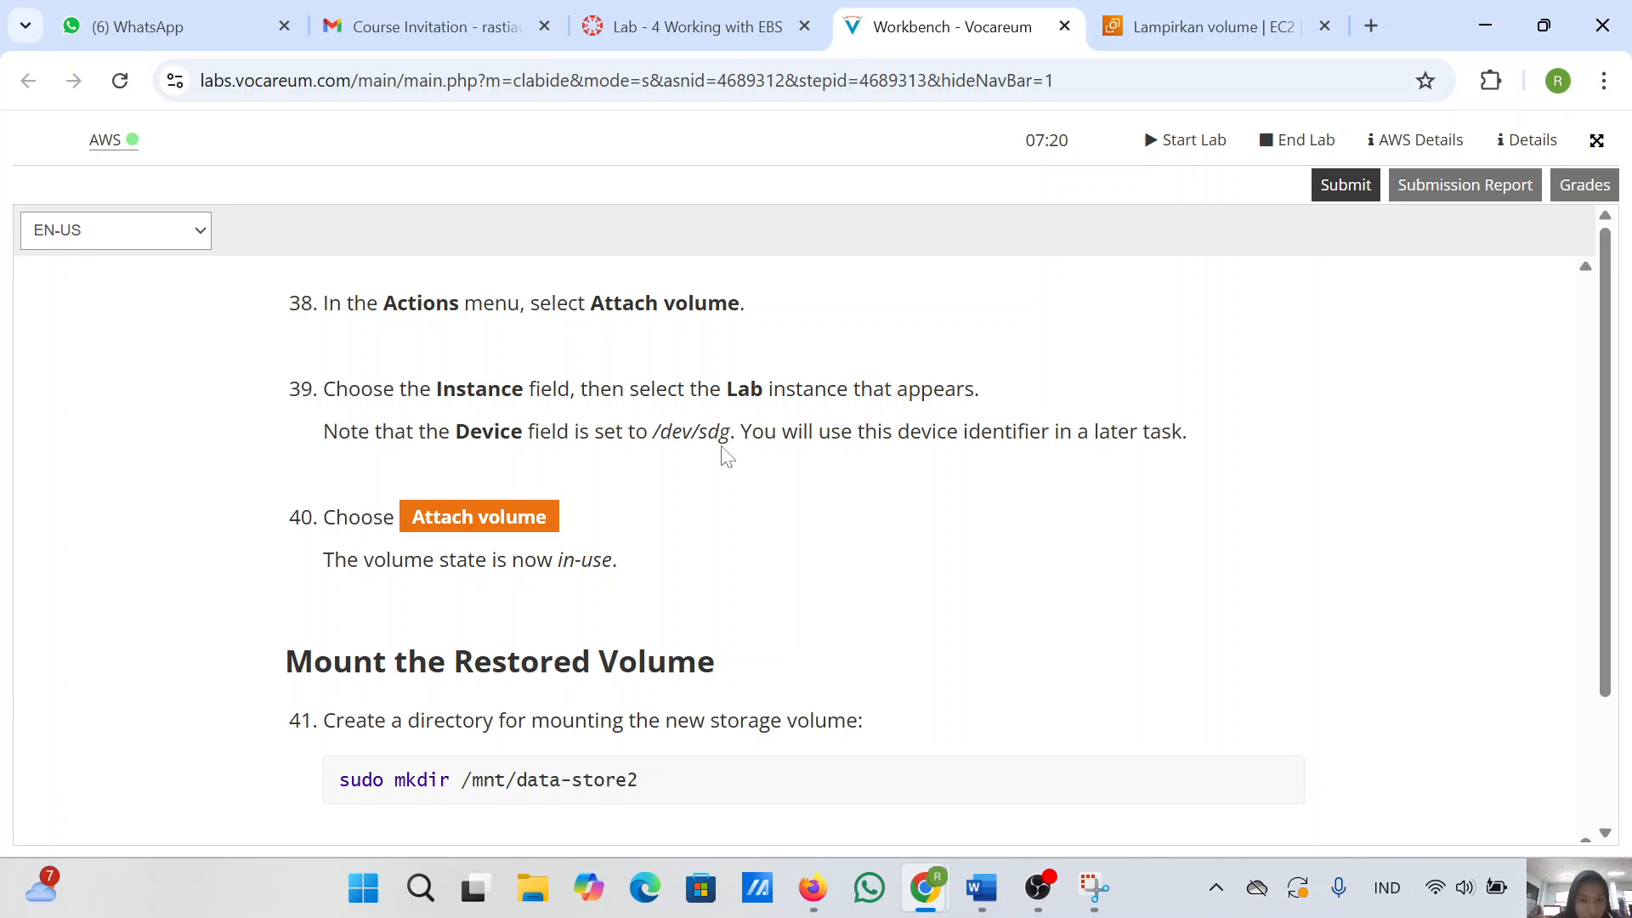
pyautogui.click(1166, 26)
pyautogui.scroll(-2, 625, 535)
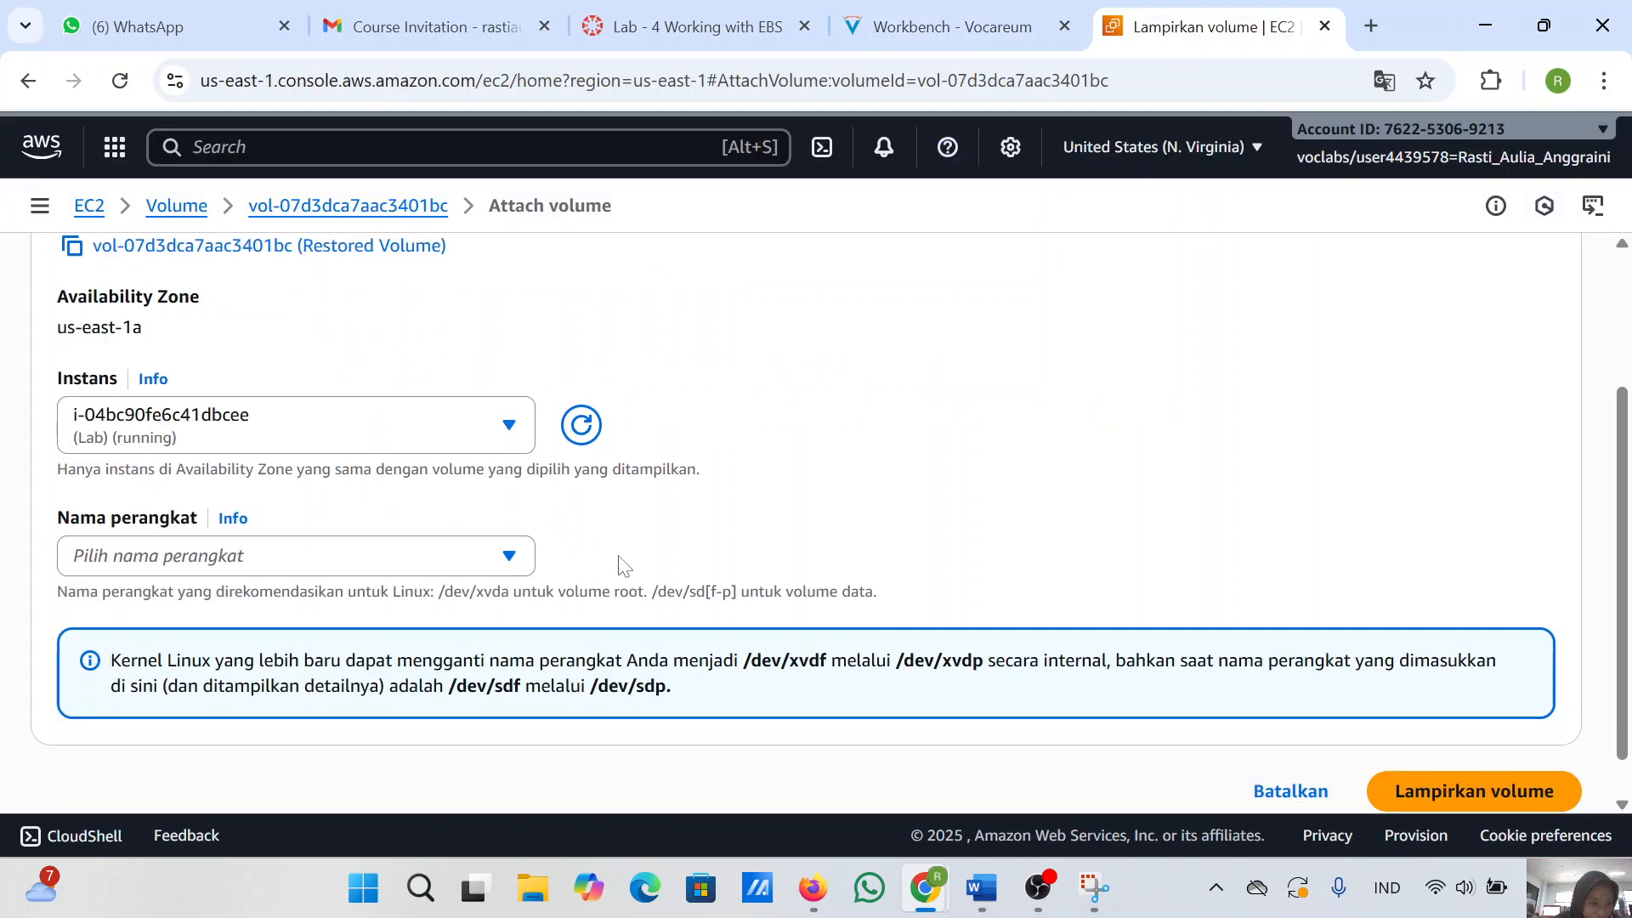
pyautogui.click(456, 534)
pyautogui.scroll(-2, 423, 489)
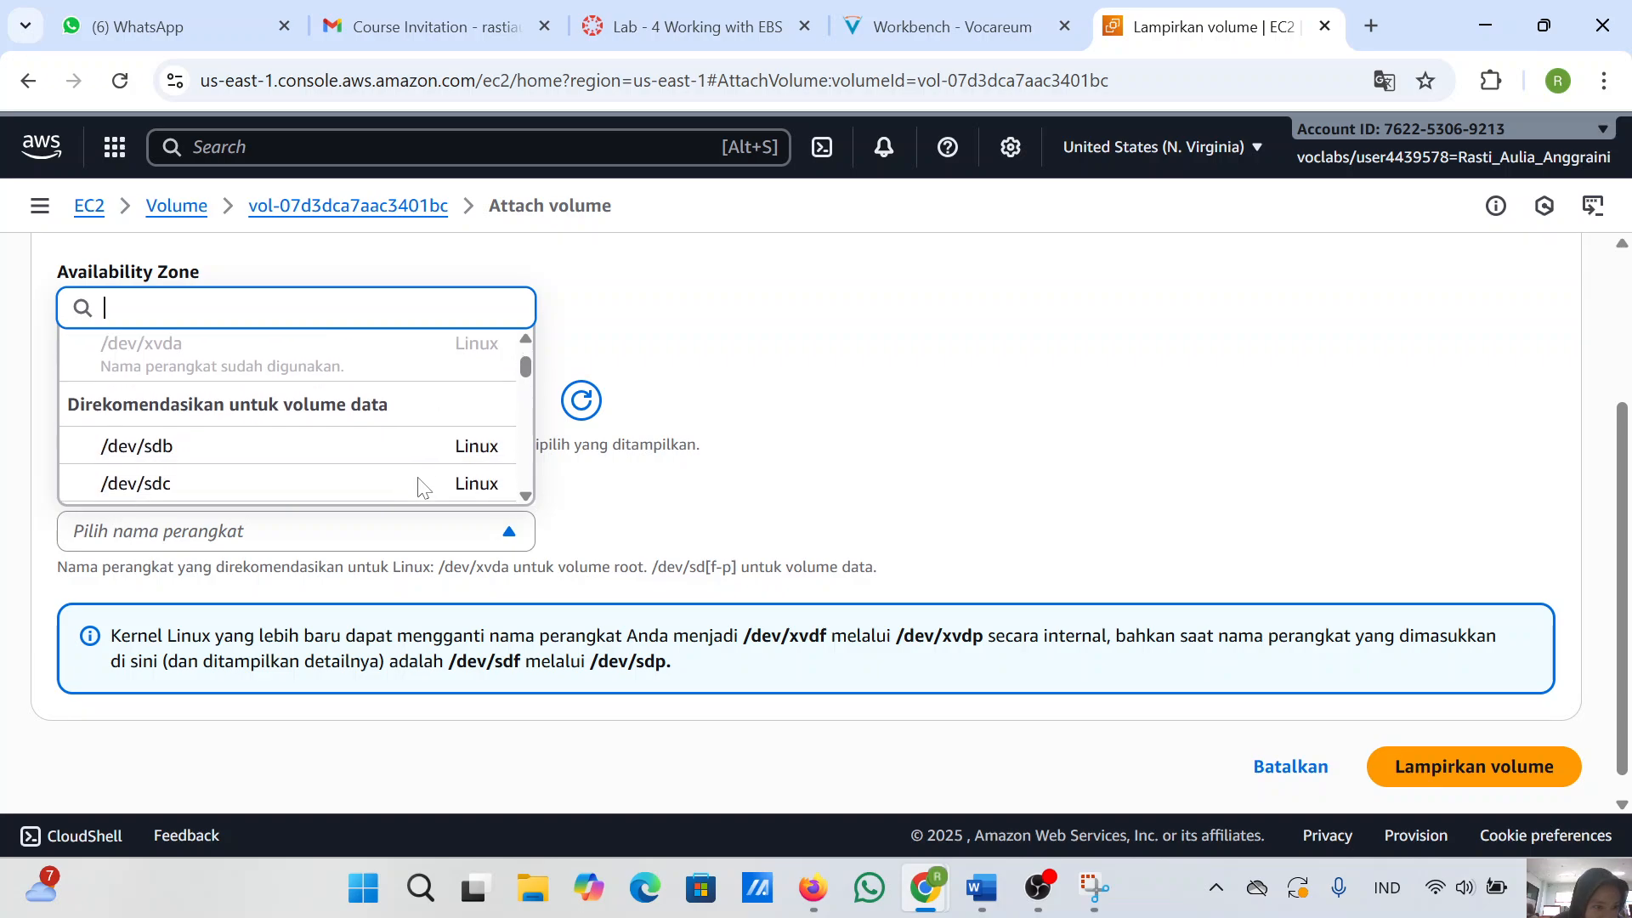
pyautogui.scroll(-2, 421, 487)
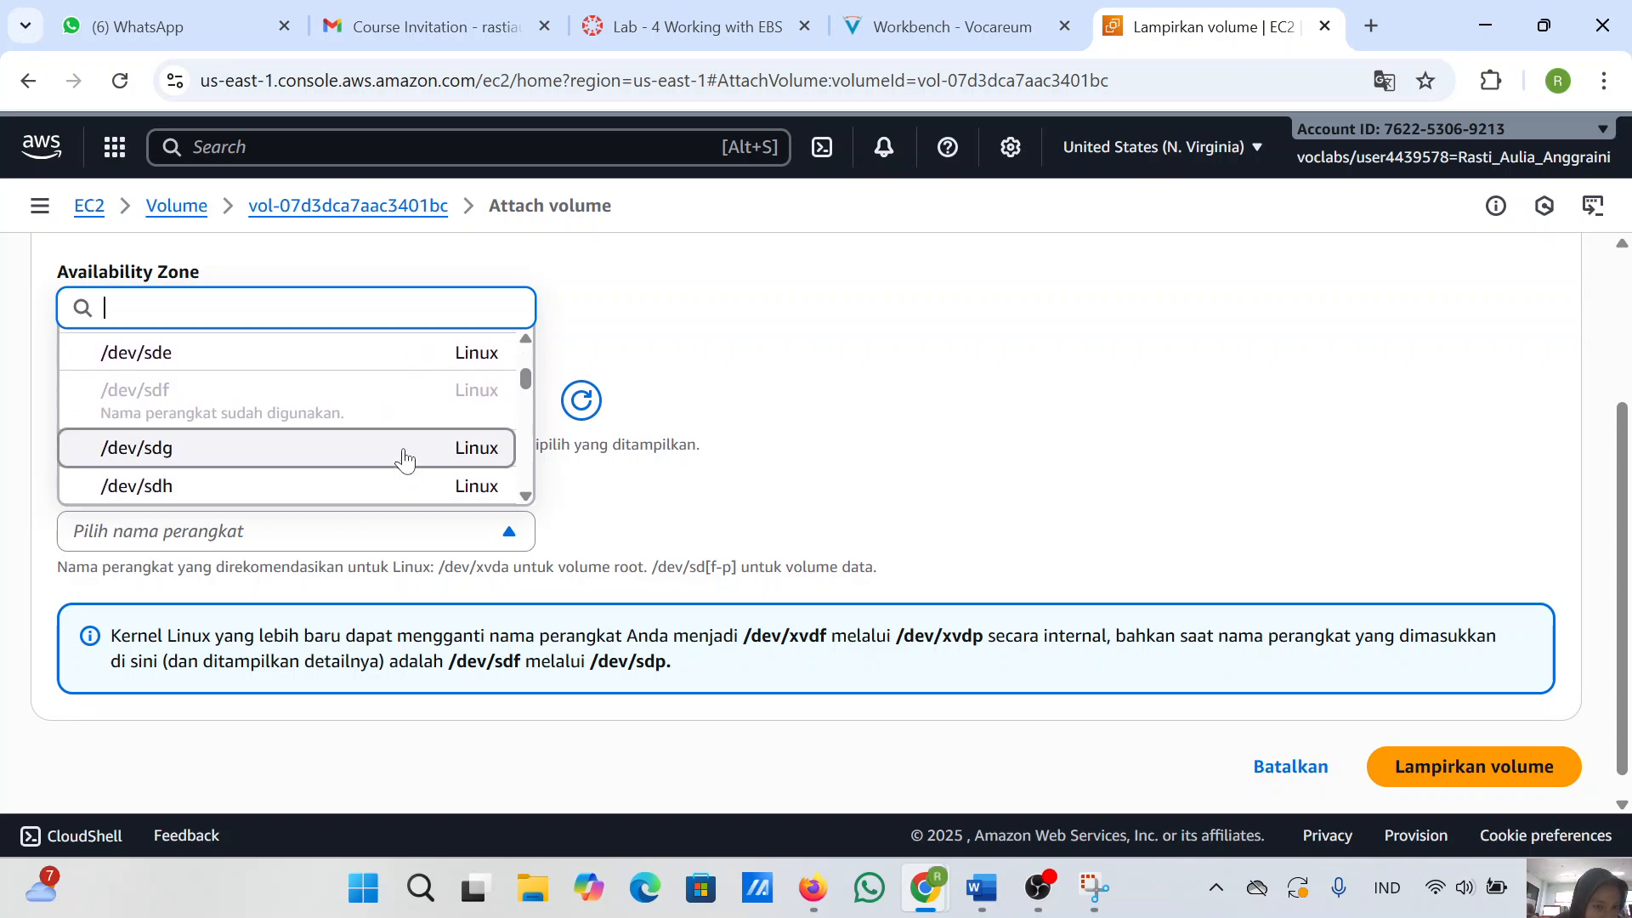
pyautogui.click(404, 448)
pyautogui.scroll(-1, 769, 547)
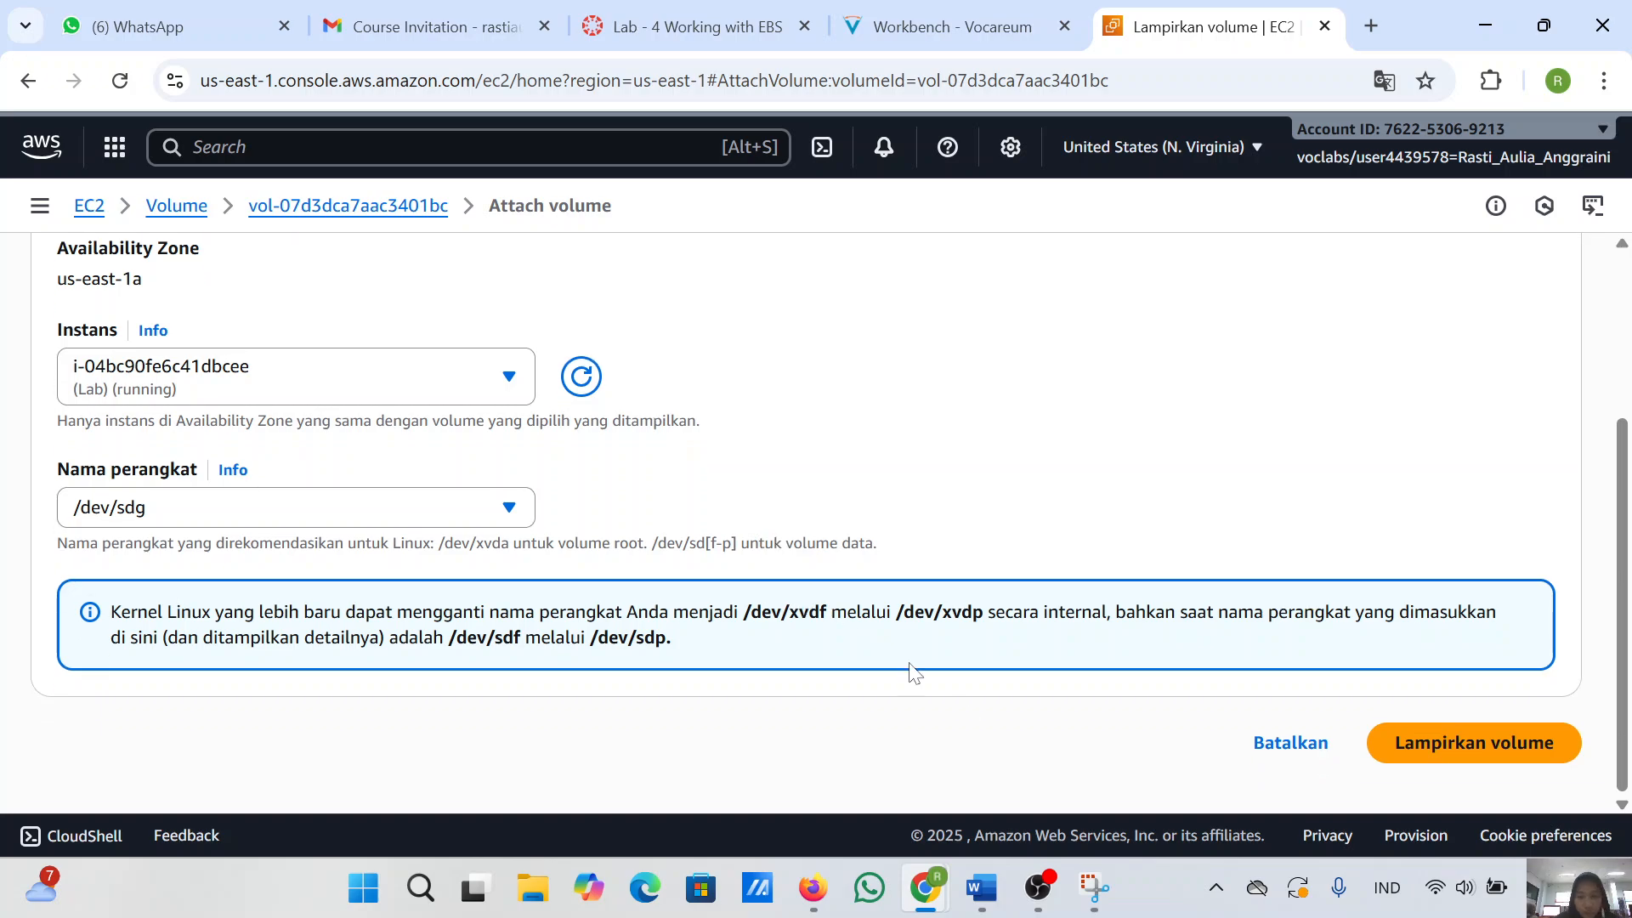
# - Capture the completed attach volume form using Snipping Tool and paste the image into the Word document
pyautogui.scroll(1, 970, 575)
pyautogui.click(1094, 889)
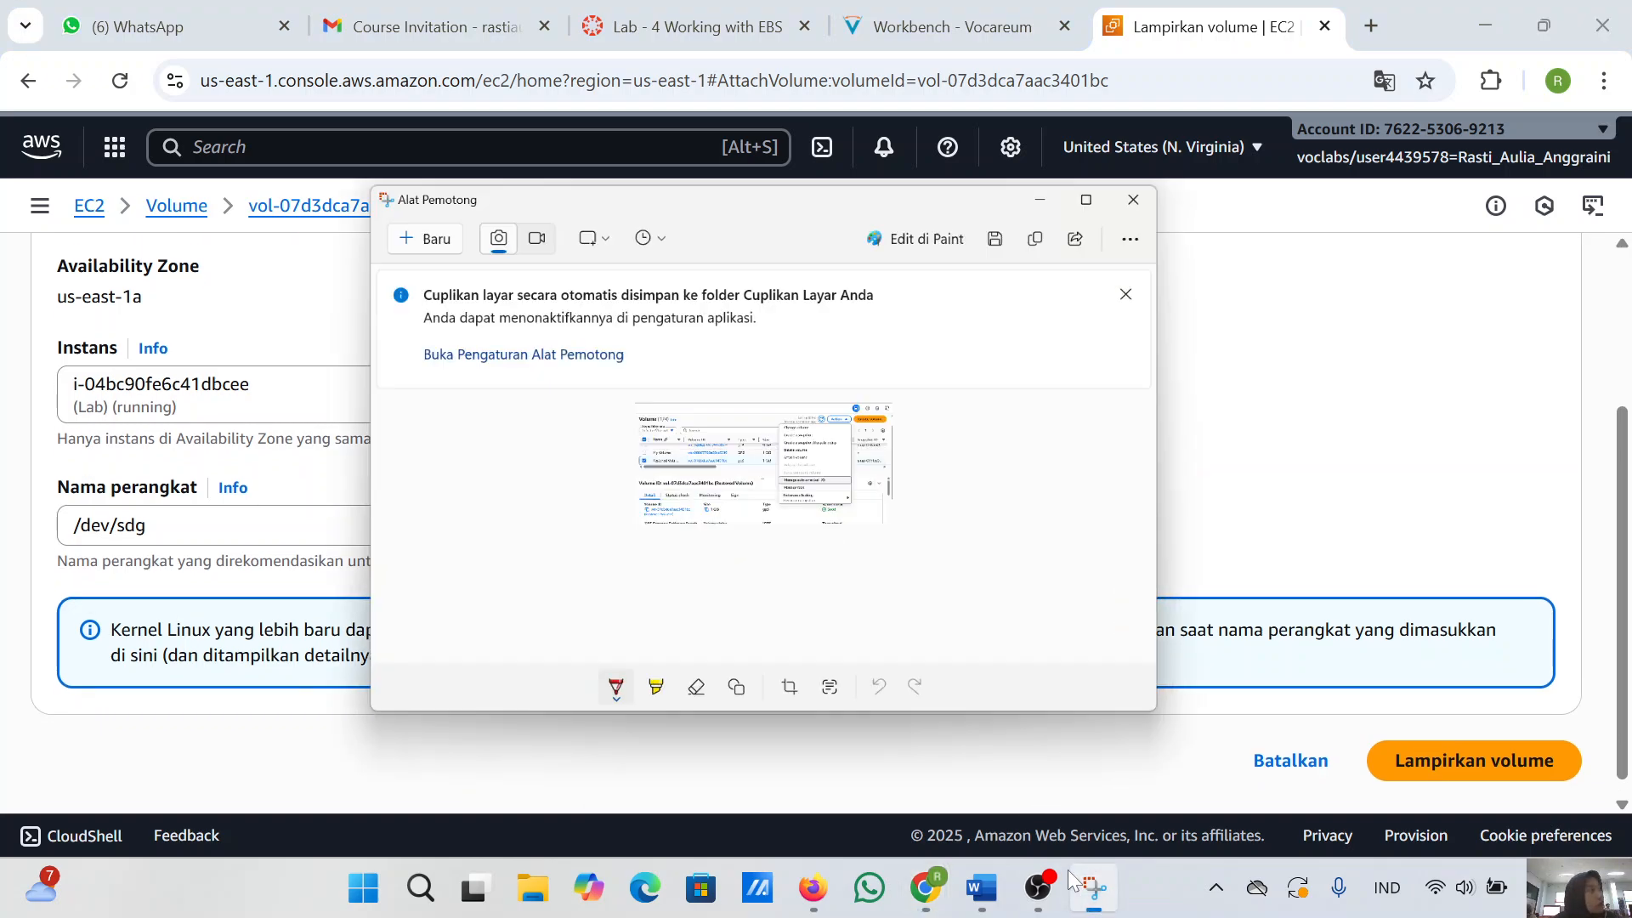
pyautogui.click(310, 69)
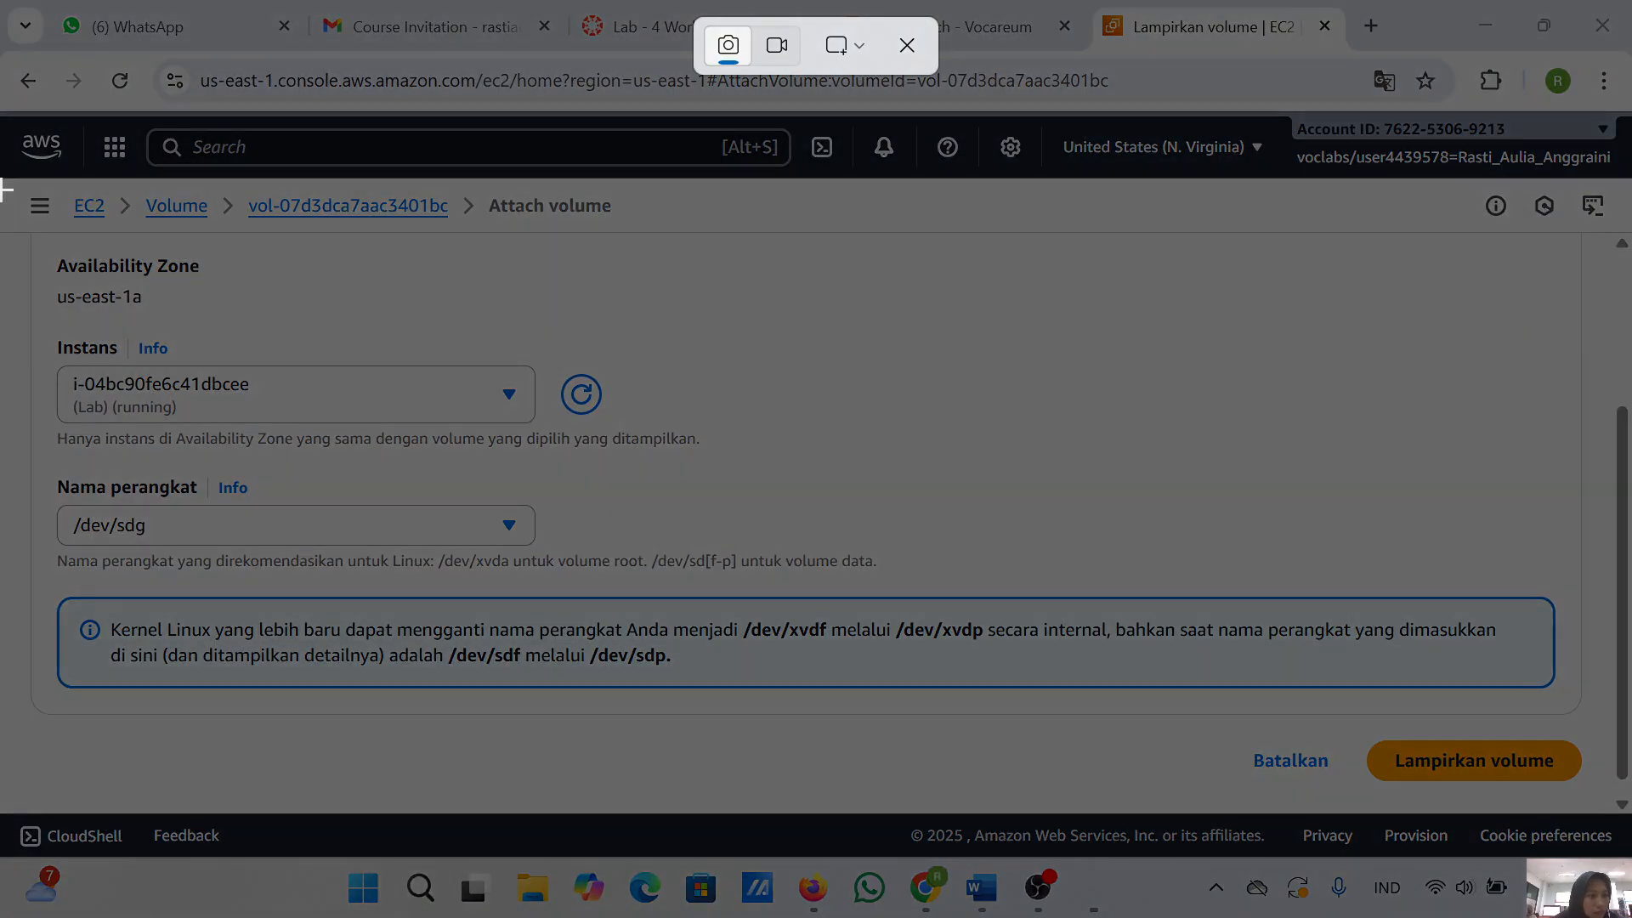
pyautogui.moveTo(4, 191); pyautogui.dragTo(1619, 801)
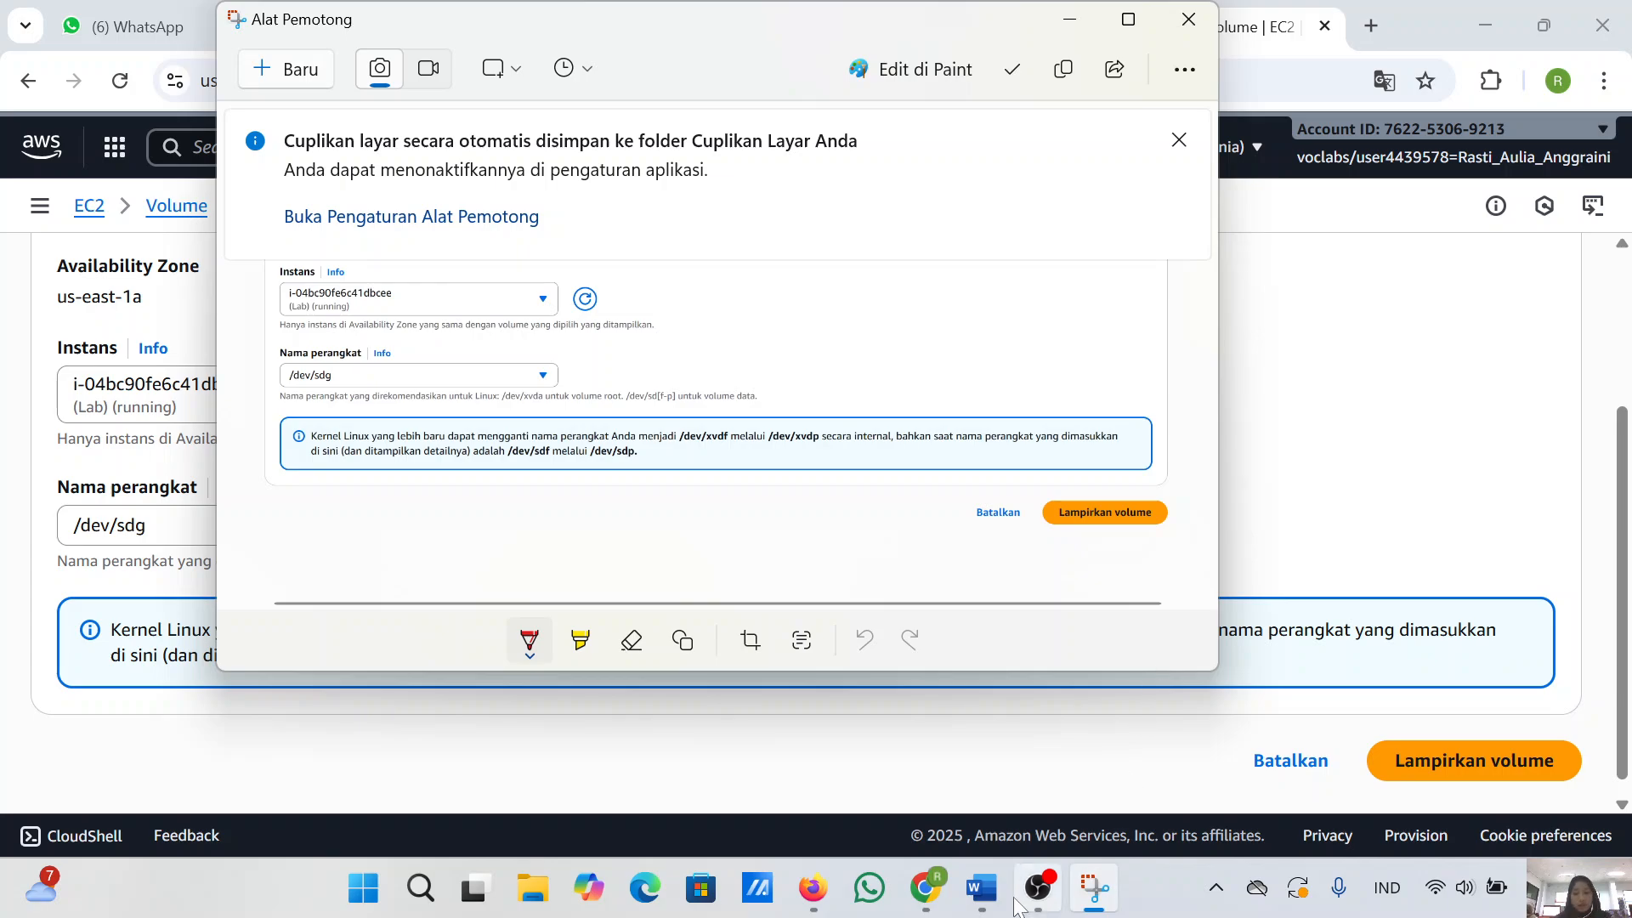
pyautogui.moveTo(972, 911)
pyautogui.click(991, 787)
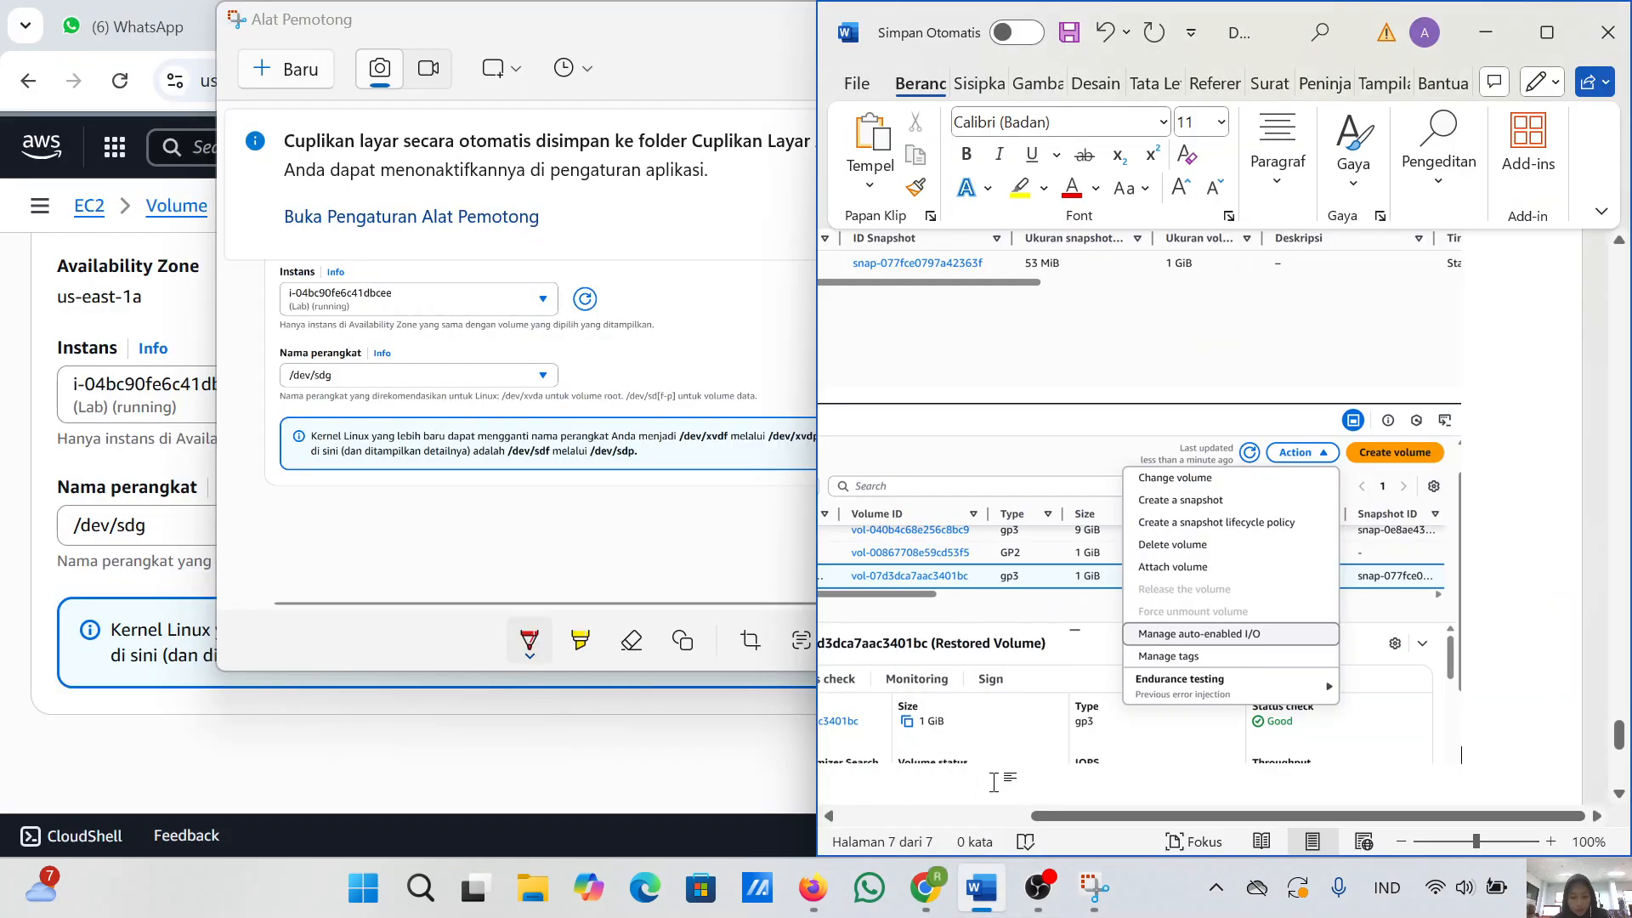
pyautogui.hotkey('ctrl', 'v')
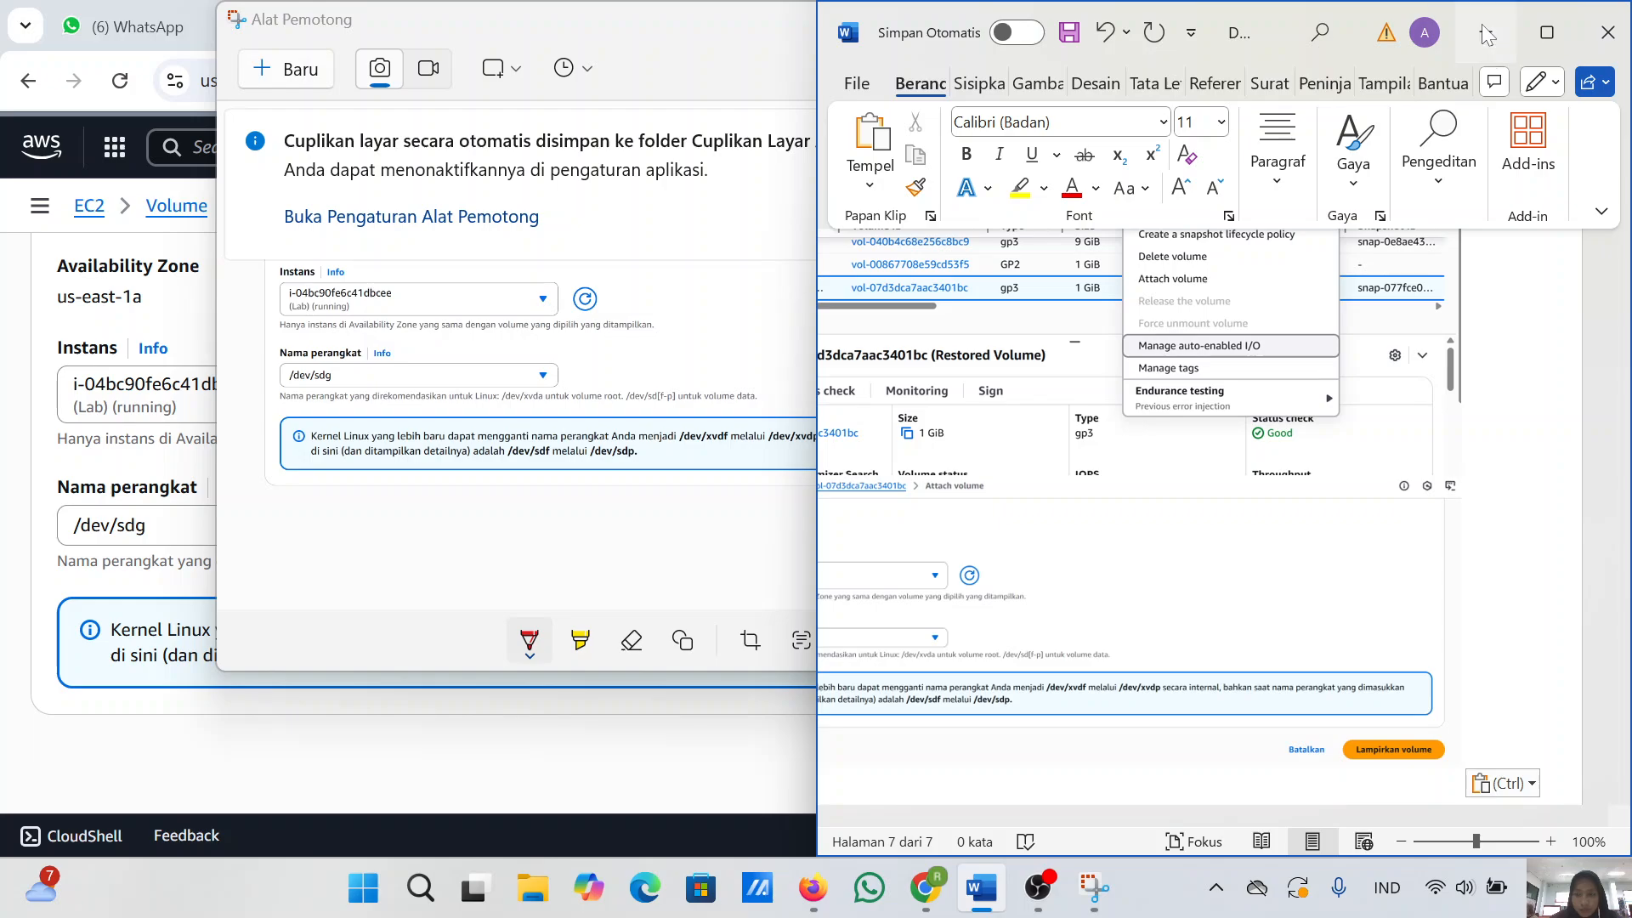
pyautogui.click(1486, 32)
pyautogui.click(1071, 17)
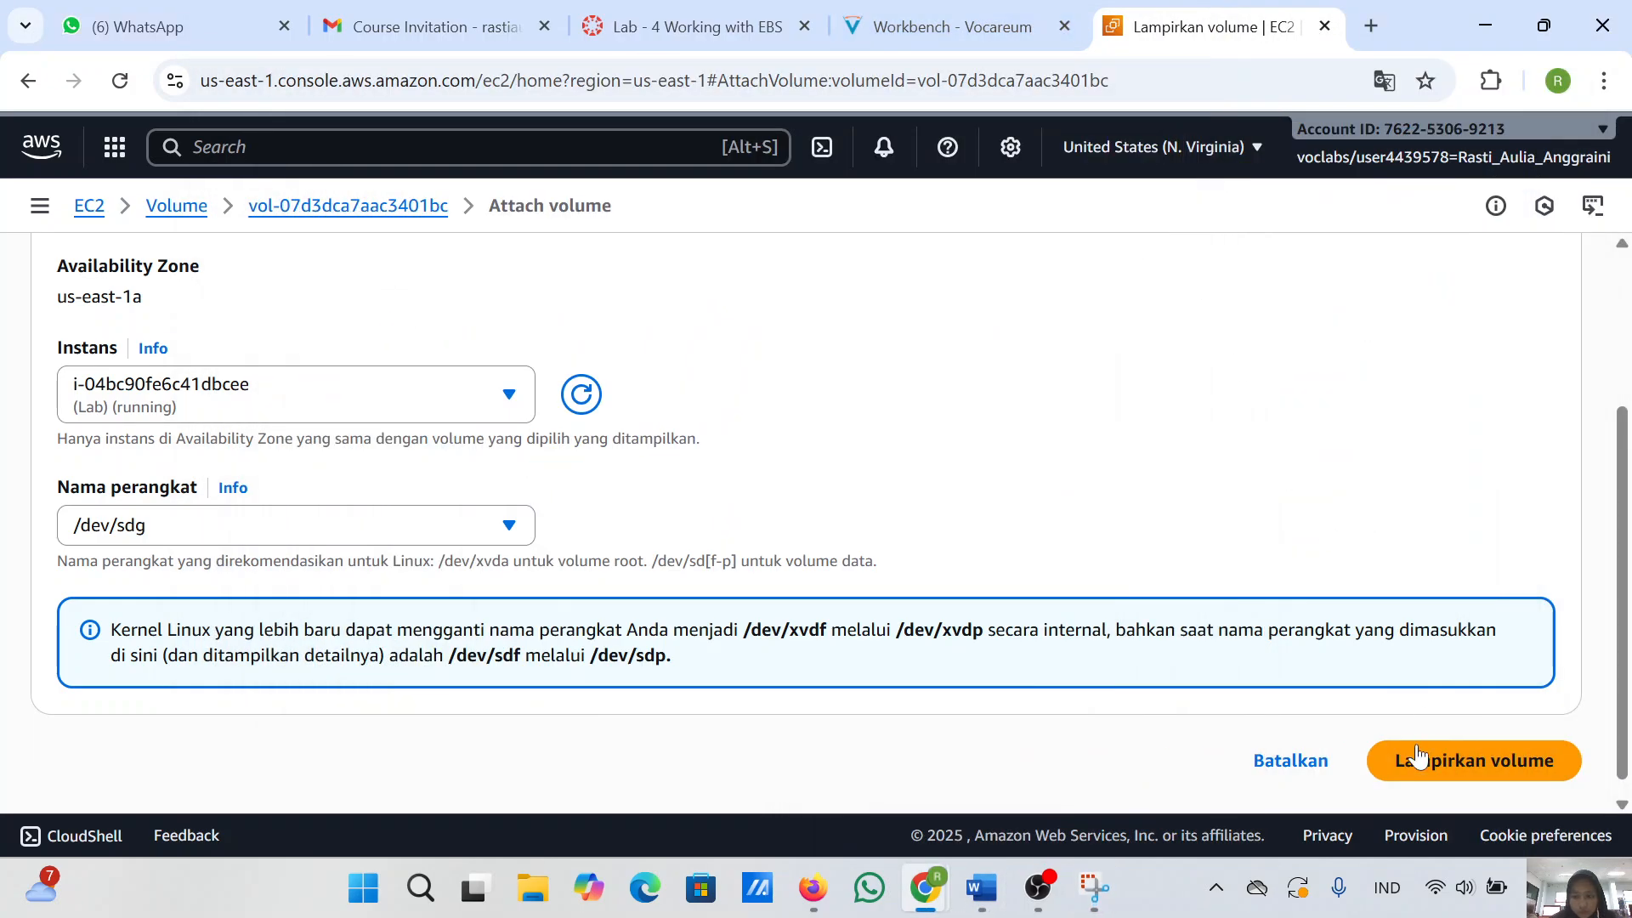
# - Attach Restored Volume to the Lab instance and review lab steps 40 to 43
pyautogui.click(1411, 765)
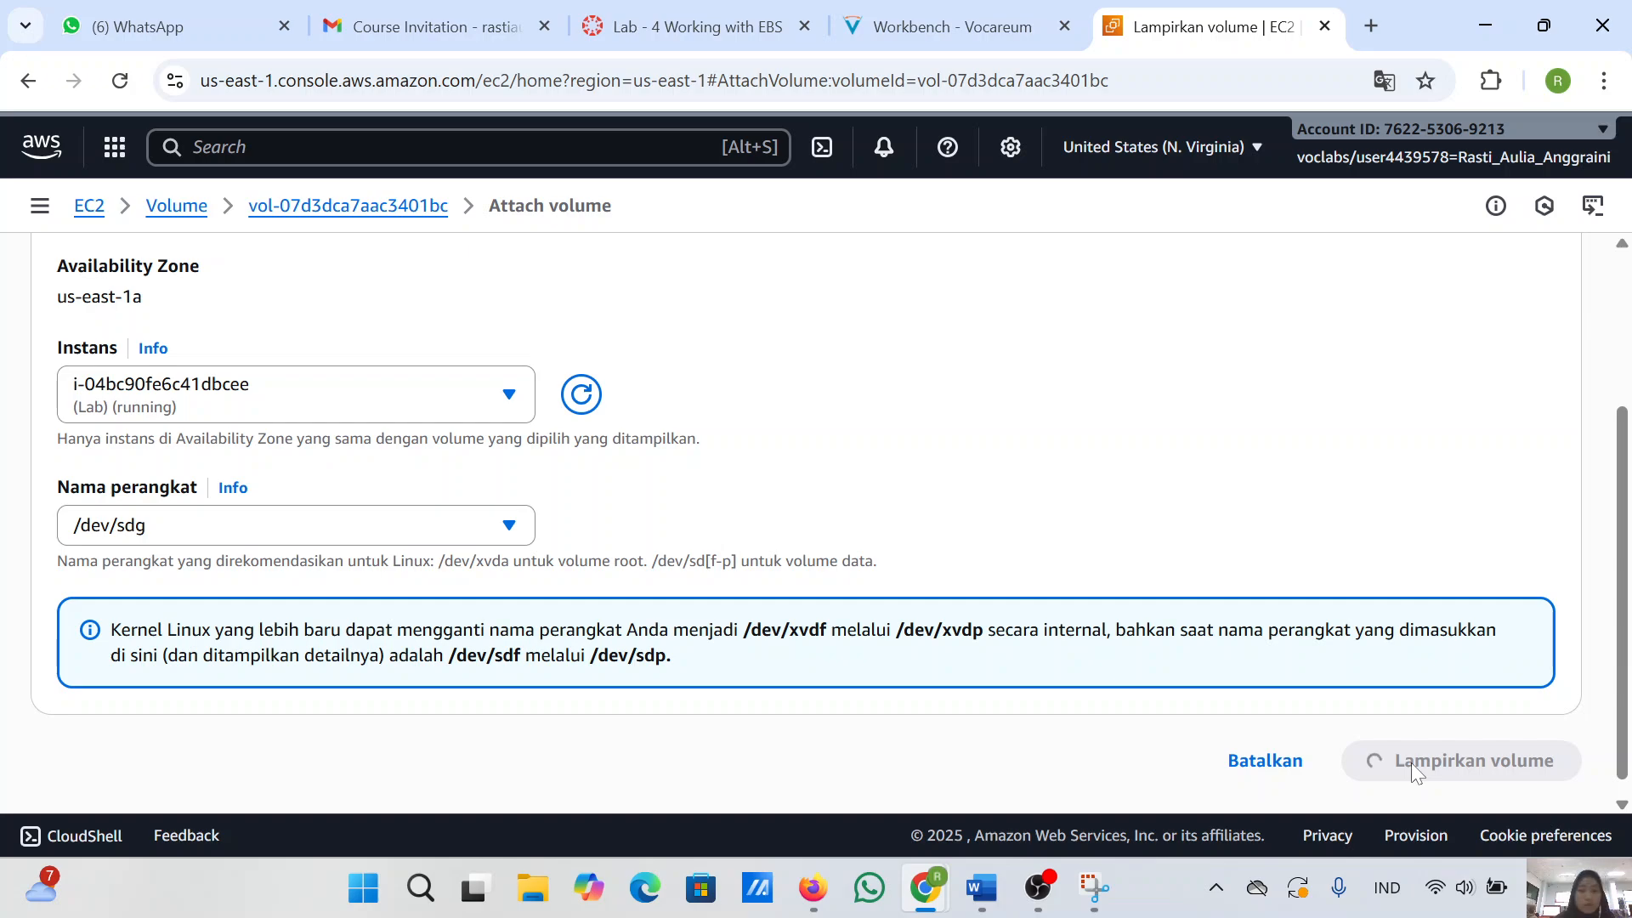
pyautogui.click(930, 27)
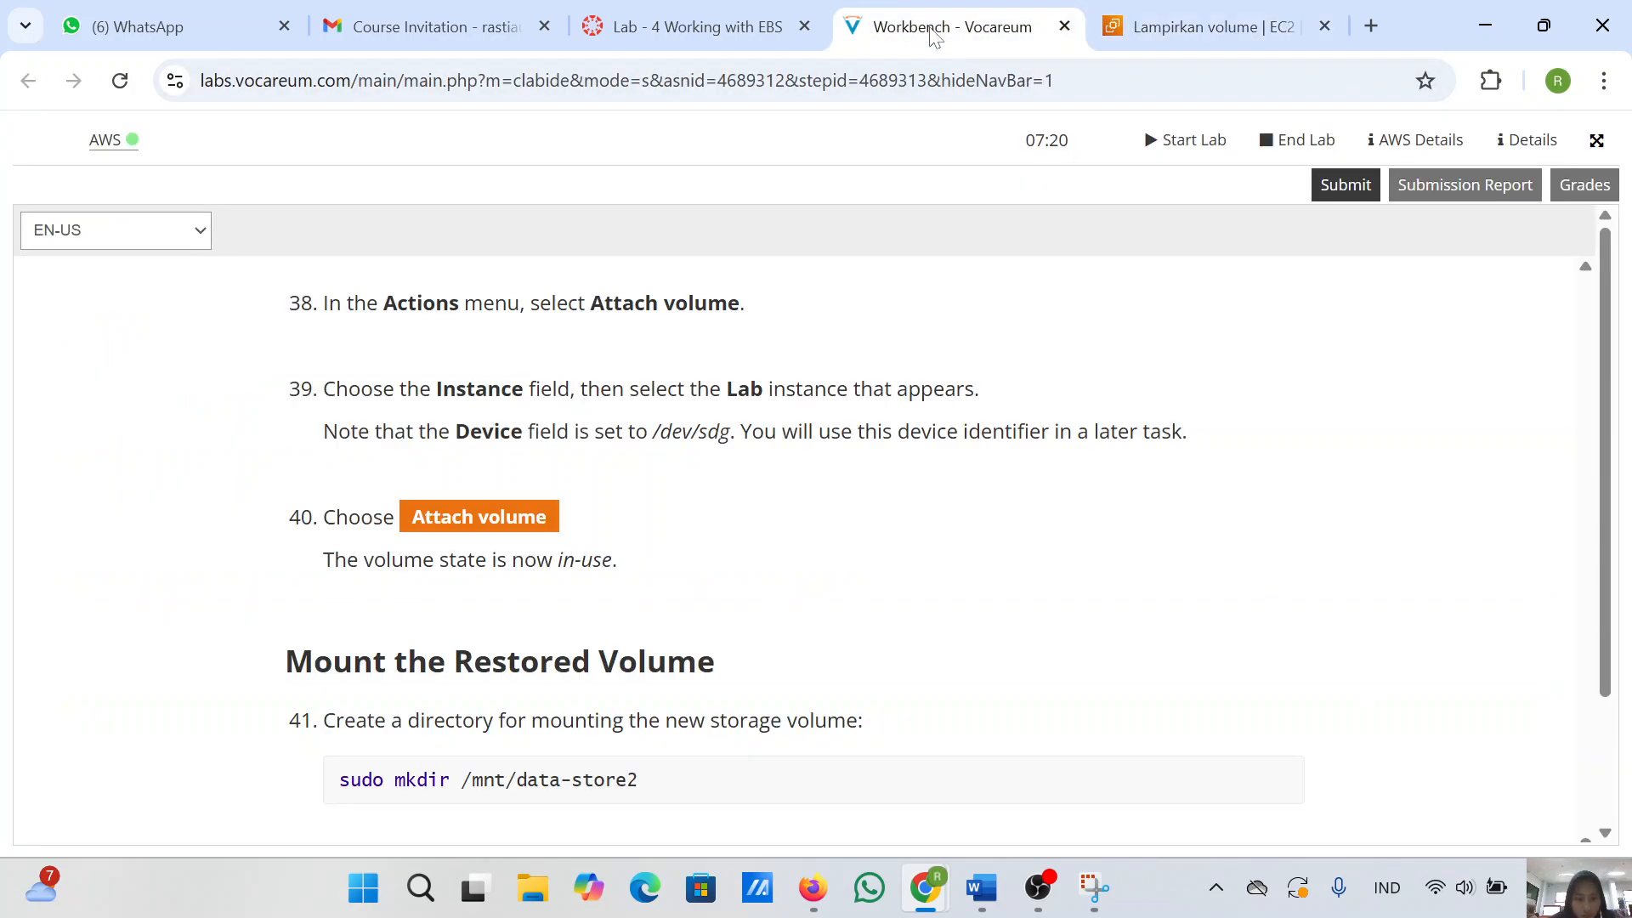
pyautogui.scroll(-3, 795, 619)
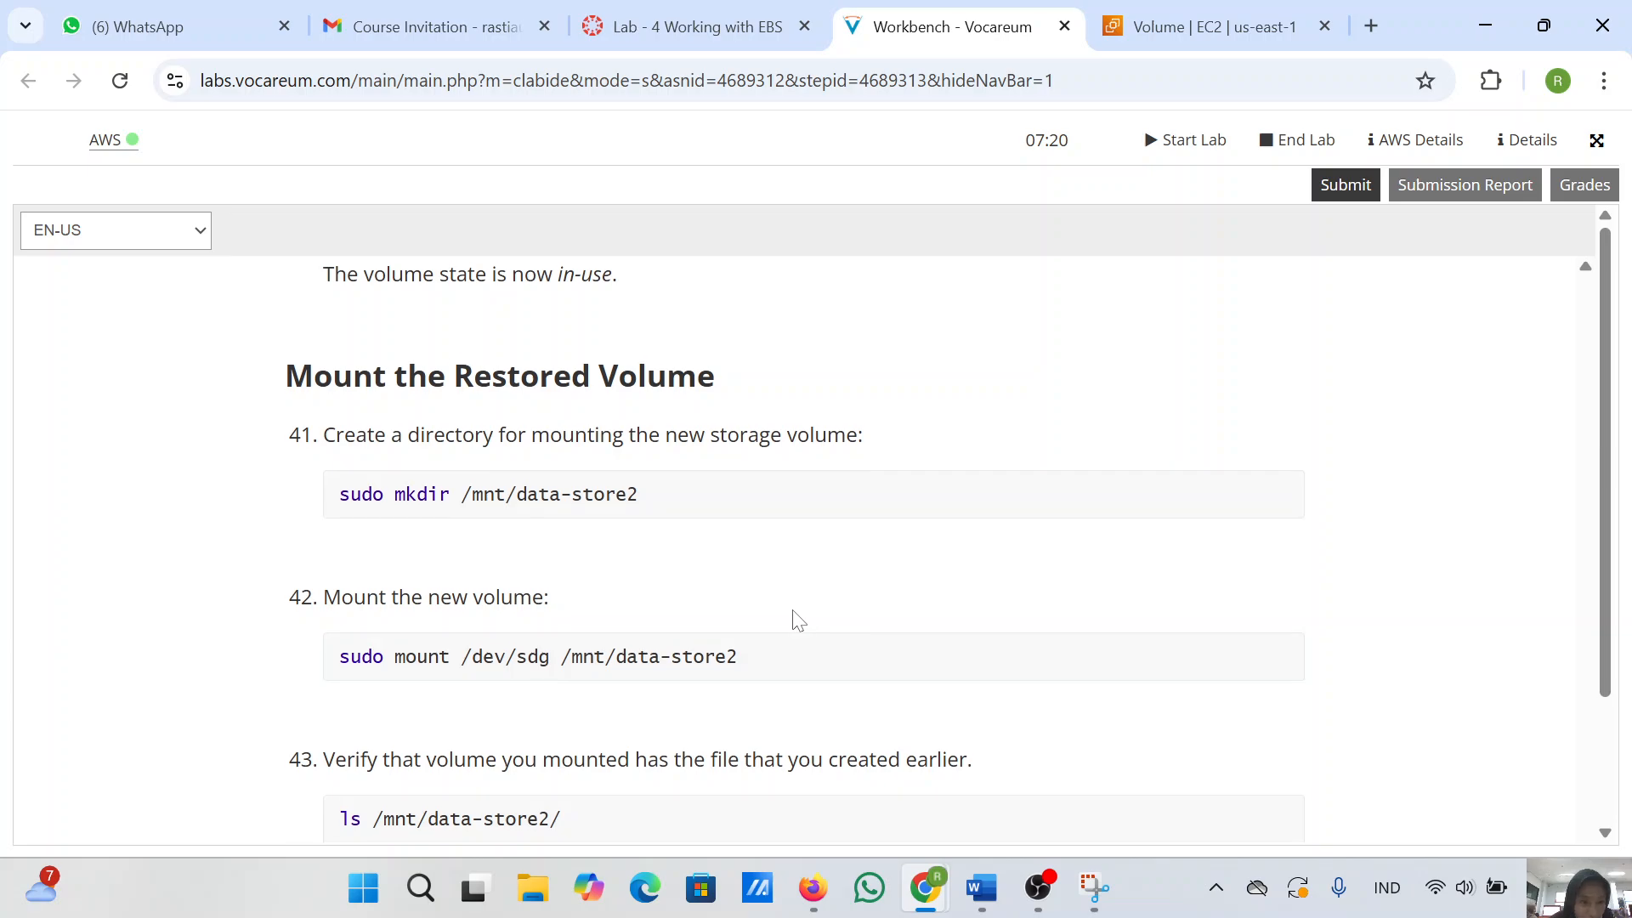
pyautogui.scroll(2, 795, 619)
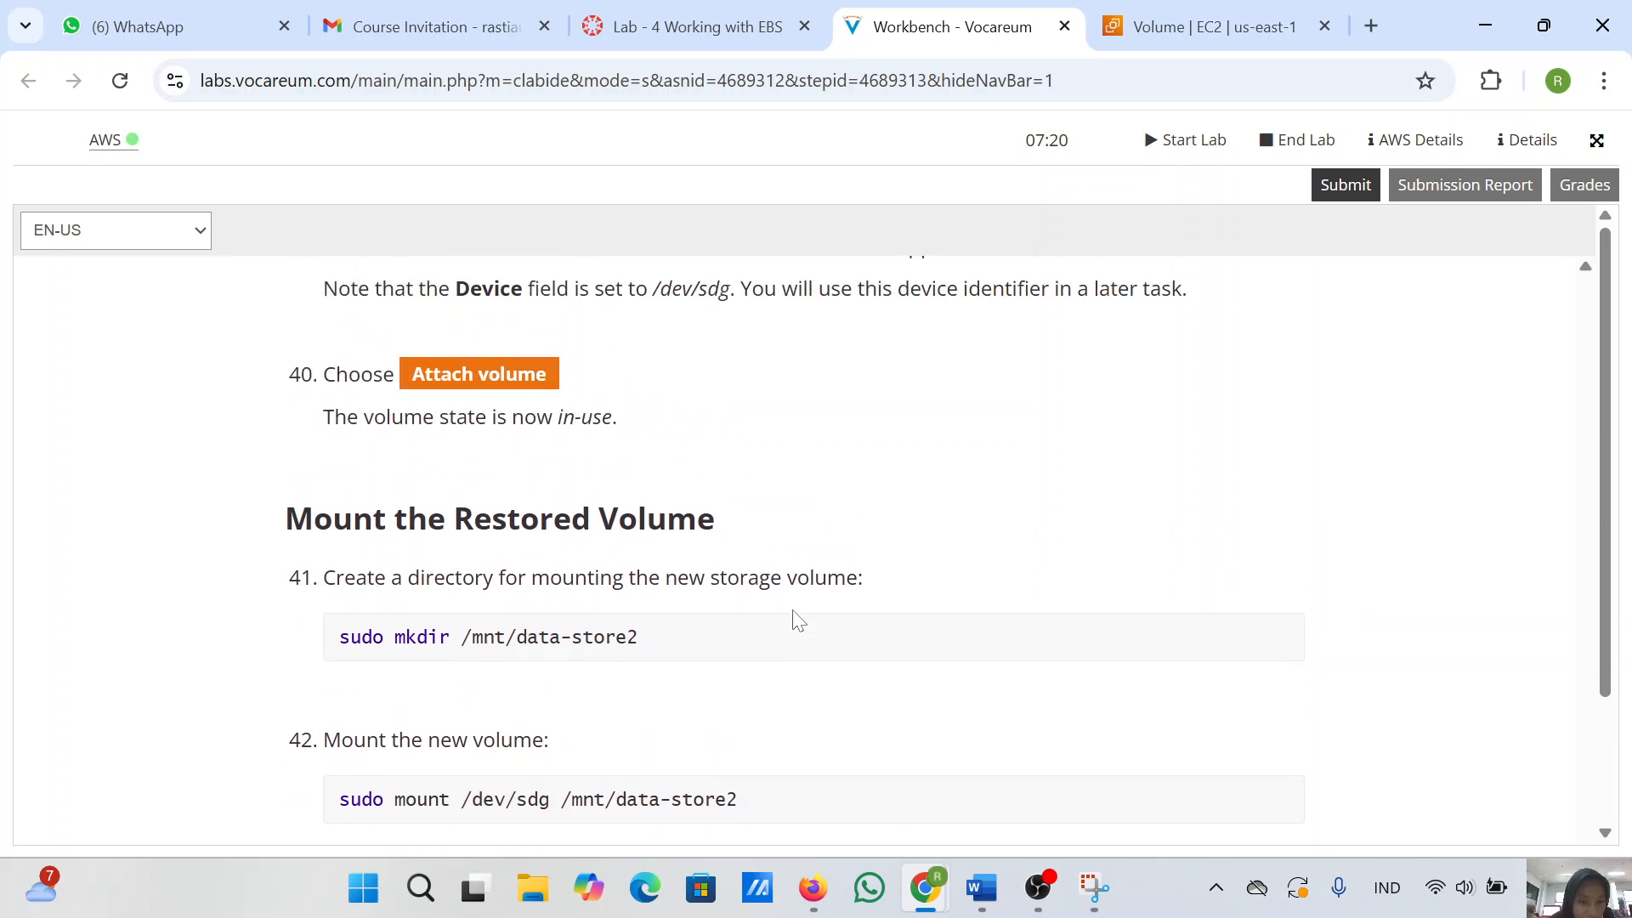
pyautogui.scroll(-2, 699, 663)
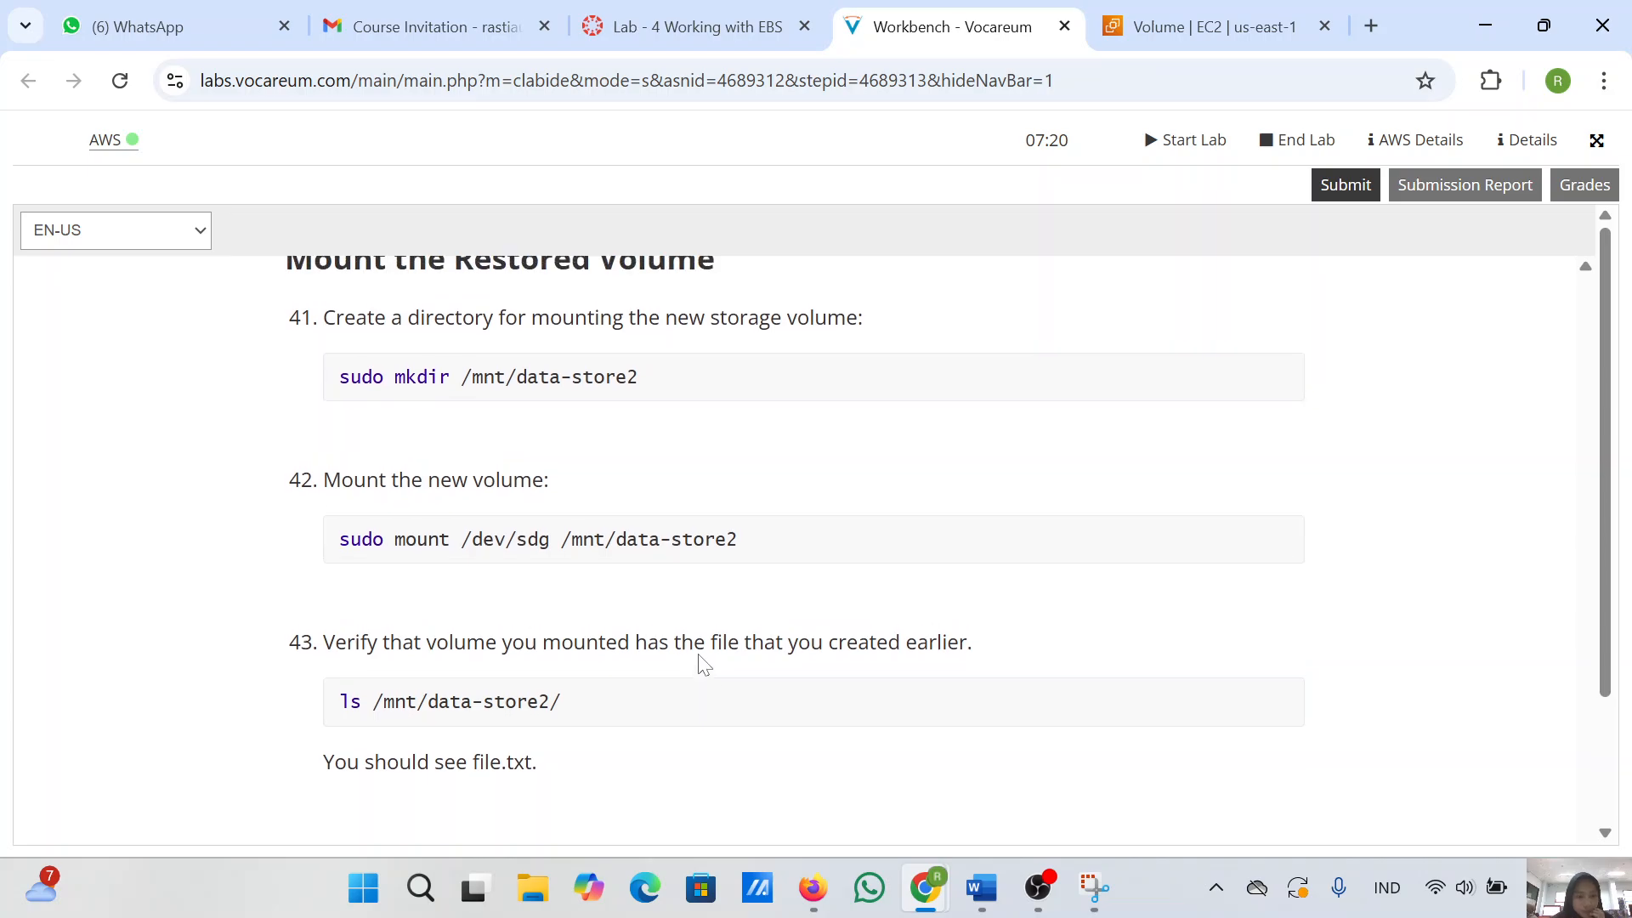
pyautogui.click(1190, 23)
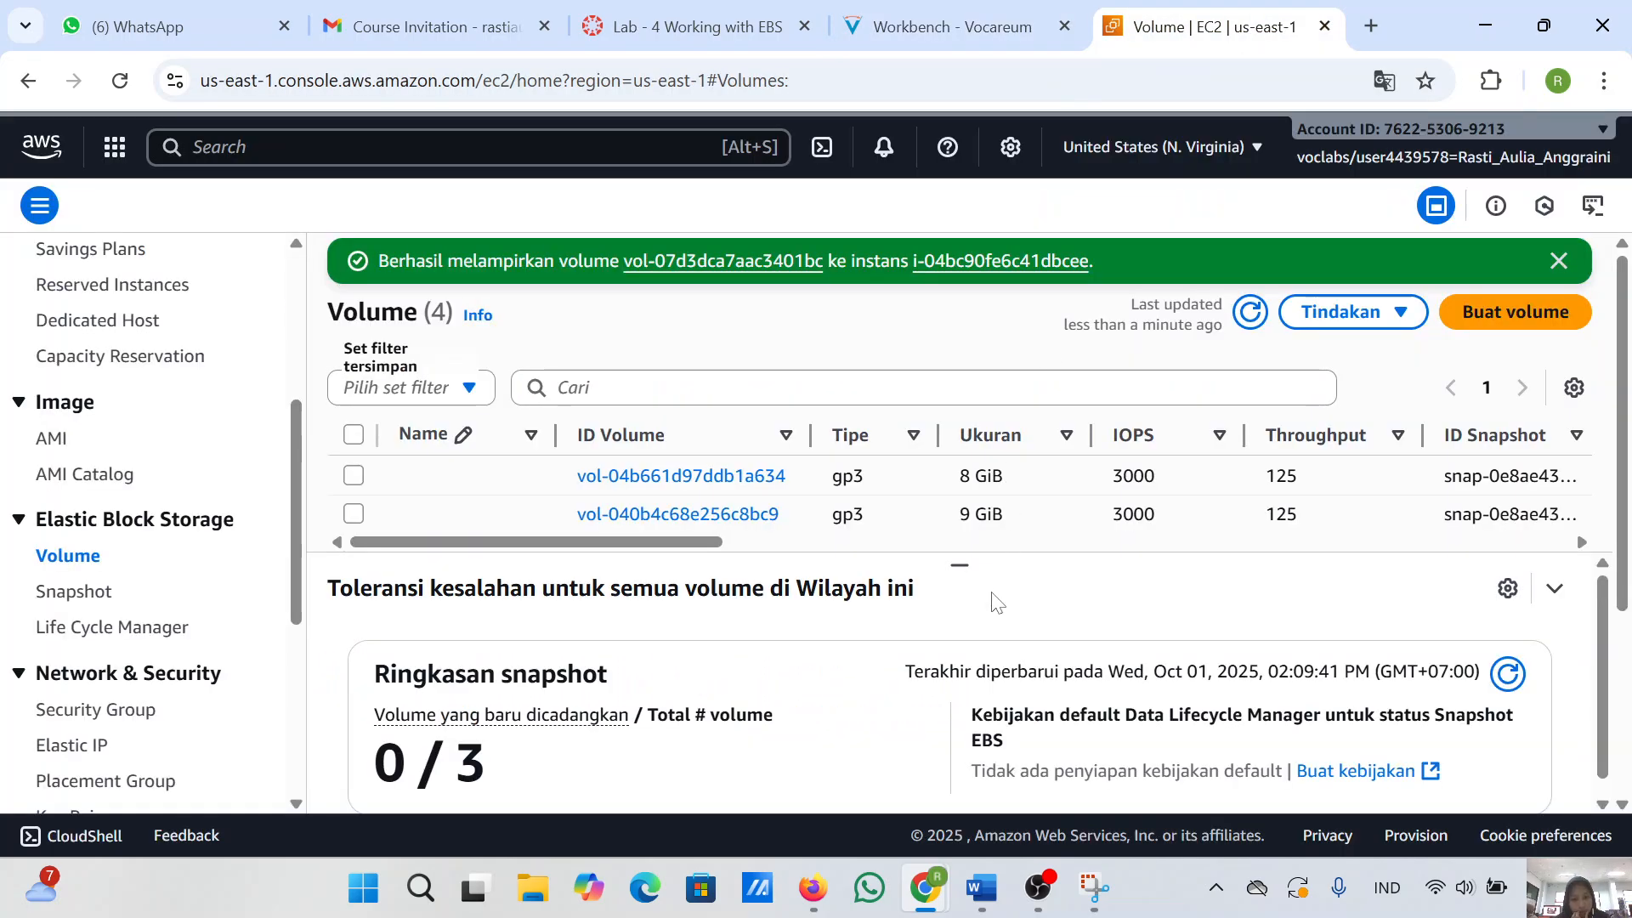
# - Capture the volumes page with the attachment message using Snipping Tool and paste the image into the Word document
pyautogui.click(1095, 888)
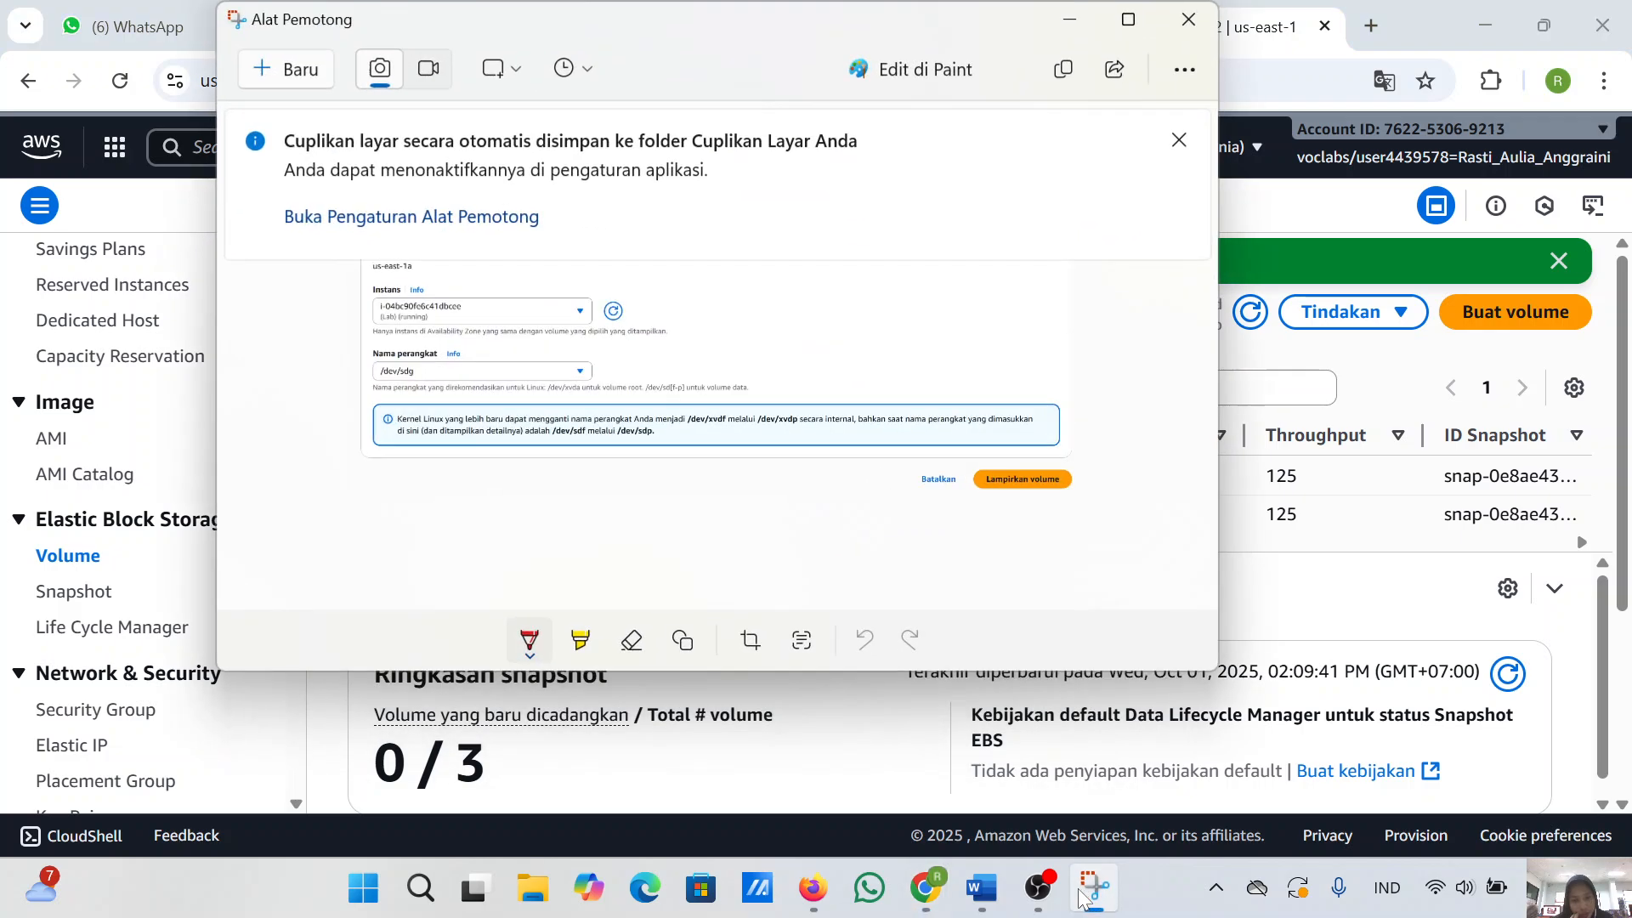
pyautogui.click(293, 68)
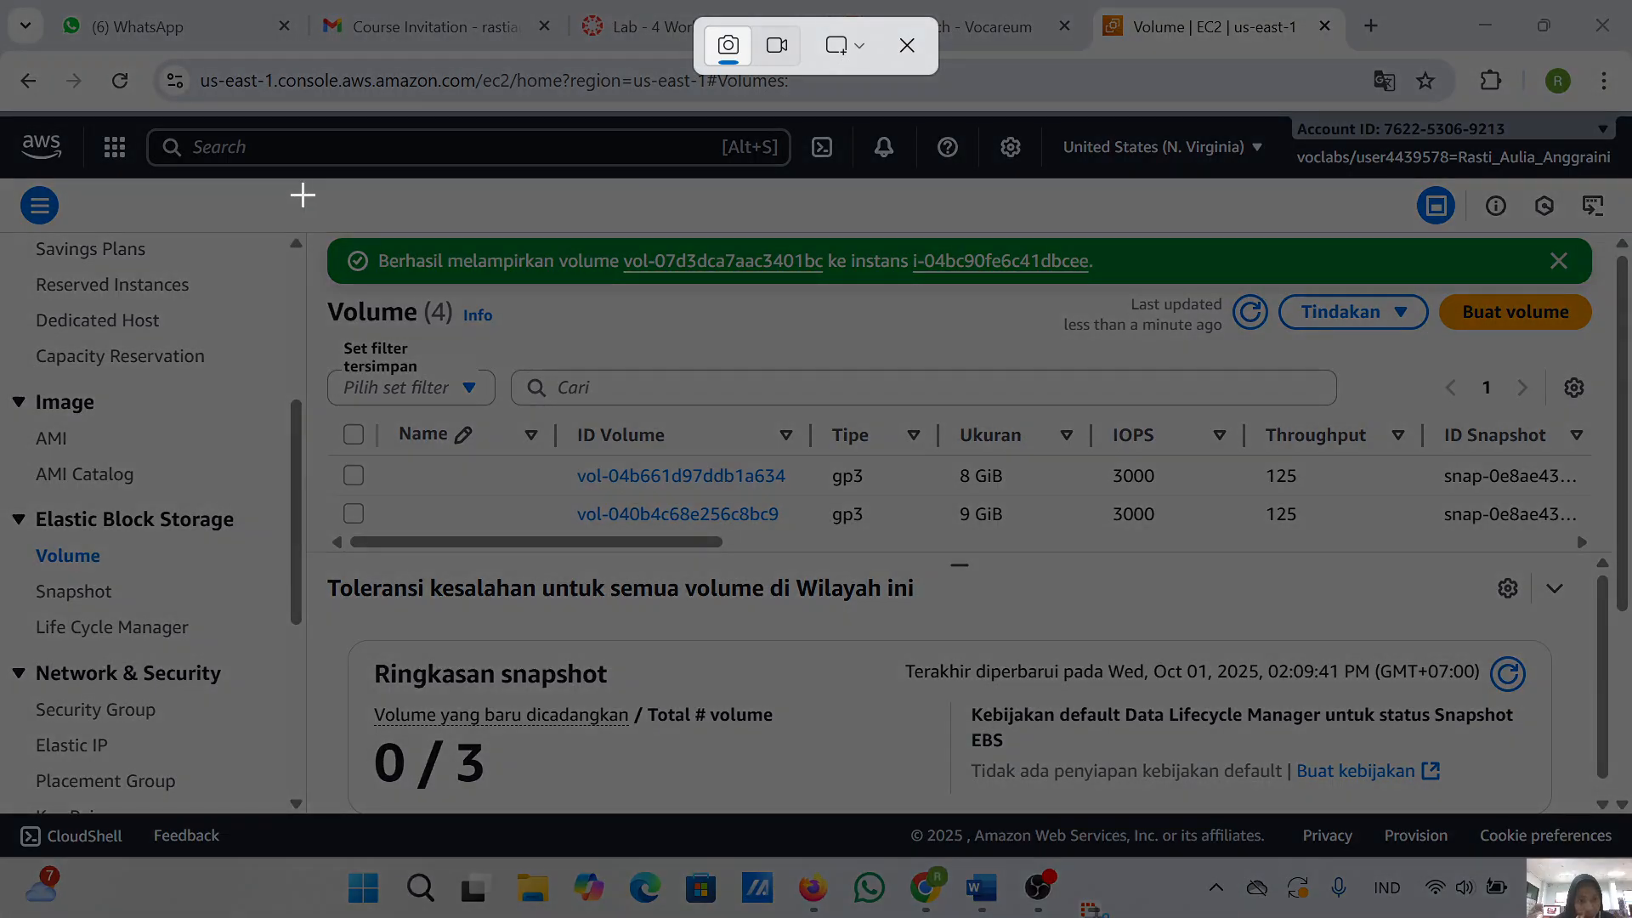
pyautogui.moveTo(302, 195); pyautogui.dragTo(1590, 569)
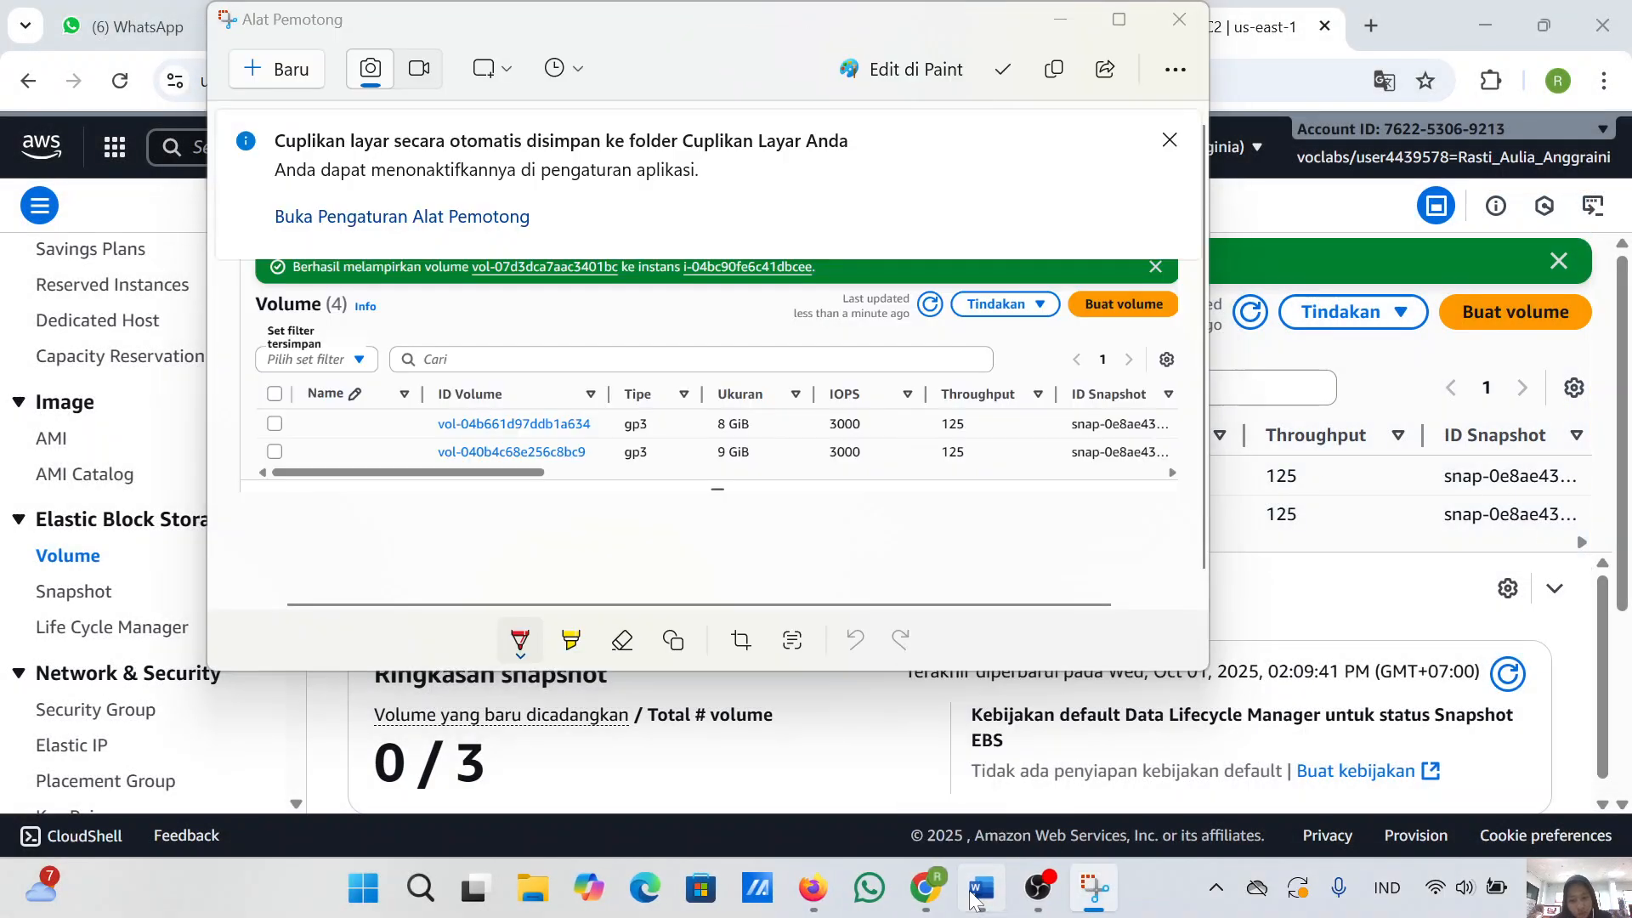
pyautogui.click(975, 892)
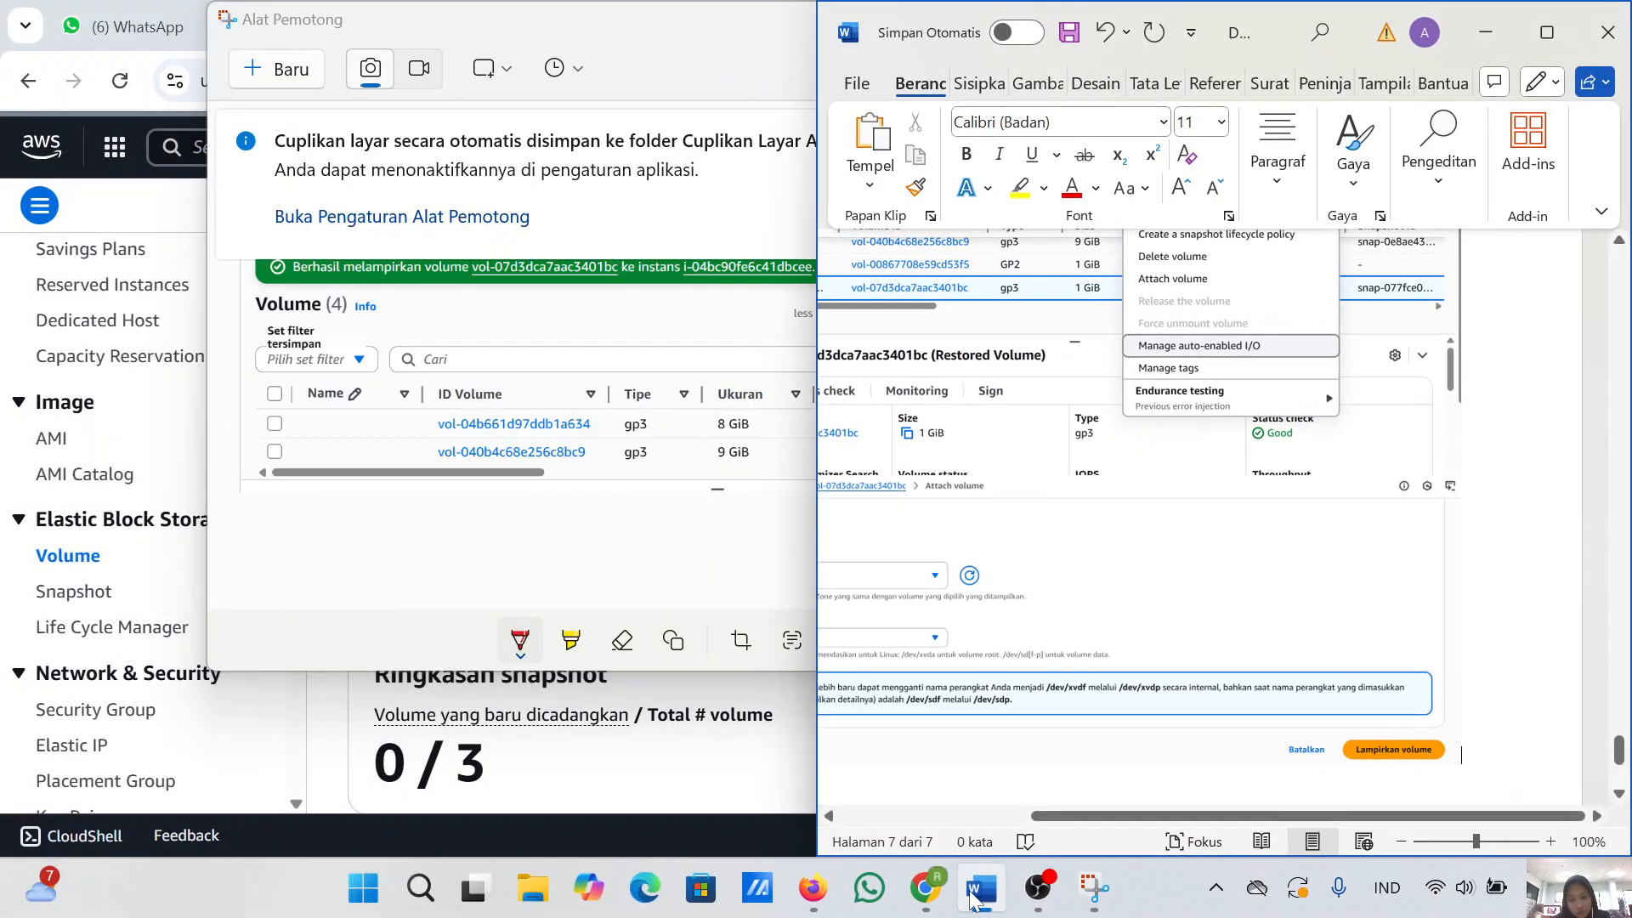
pyautogui.hotkey('ctrl', 'v')
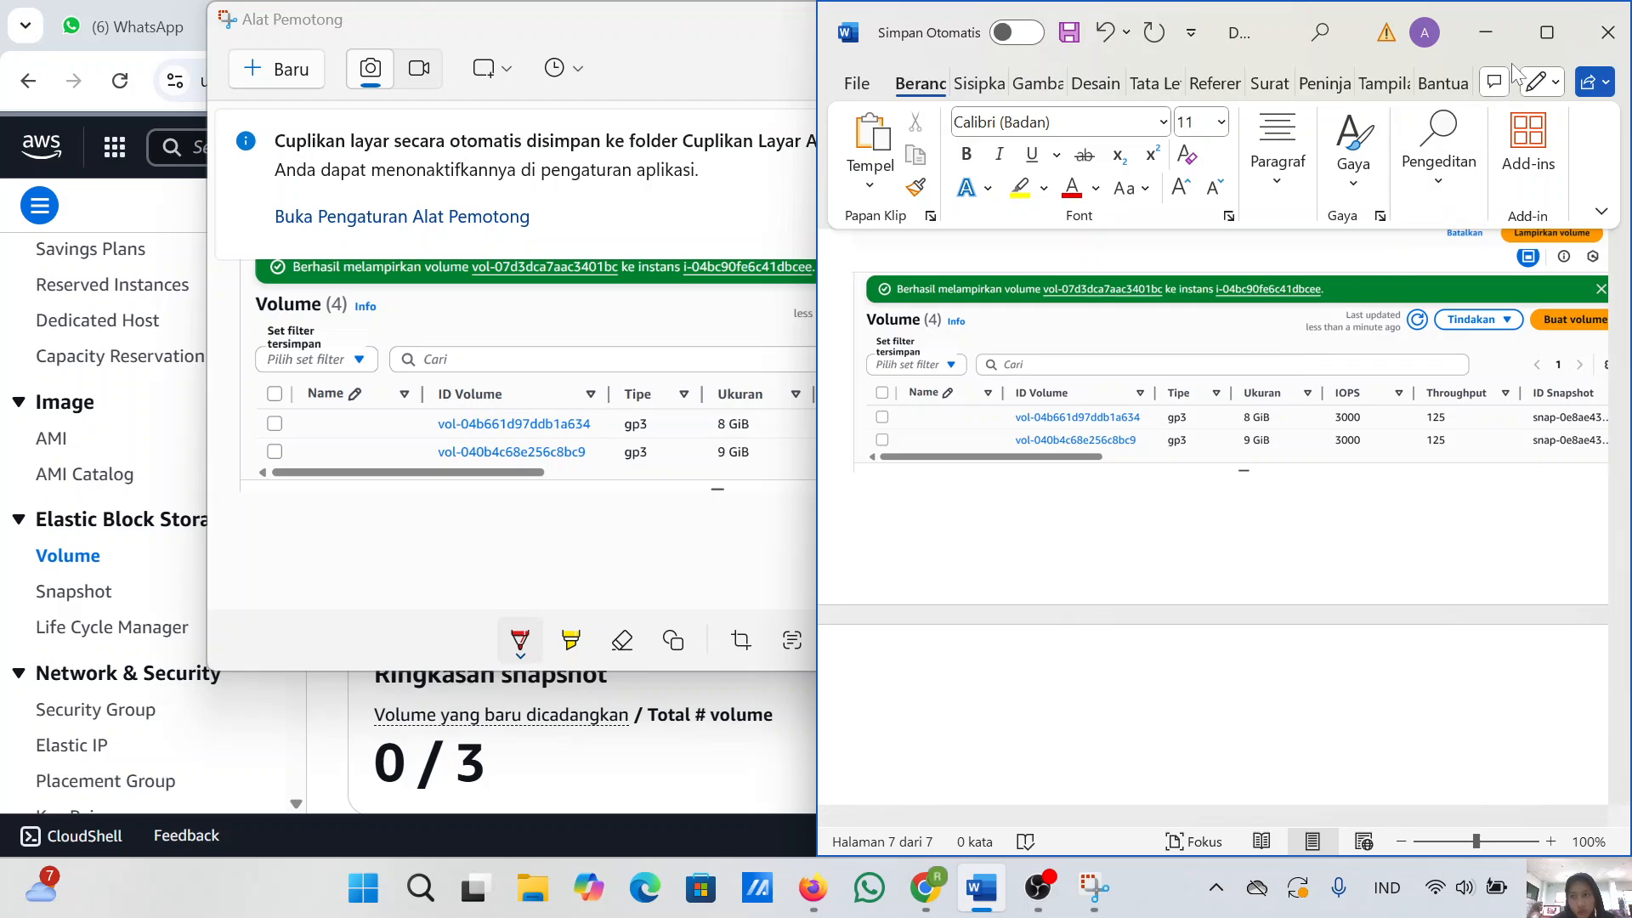
pyautogui.click(1497, 43)
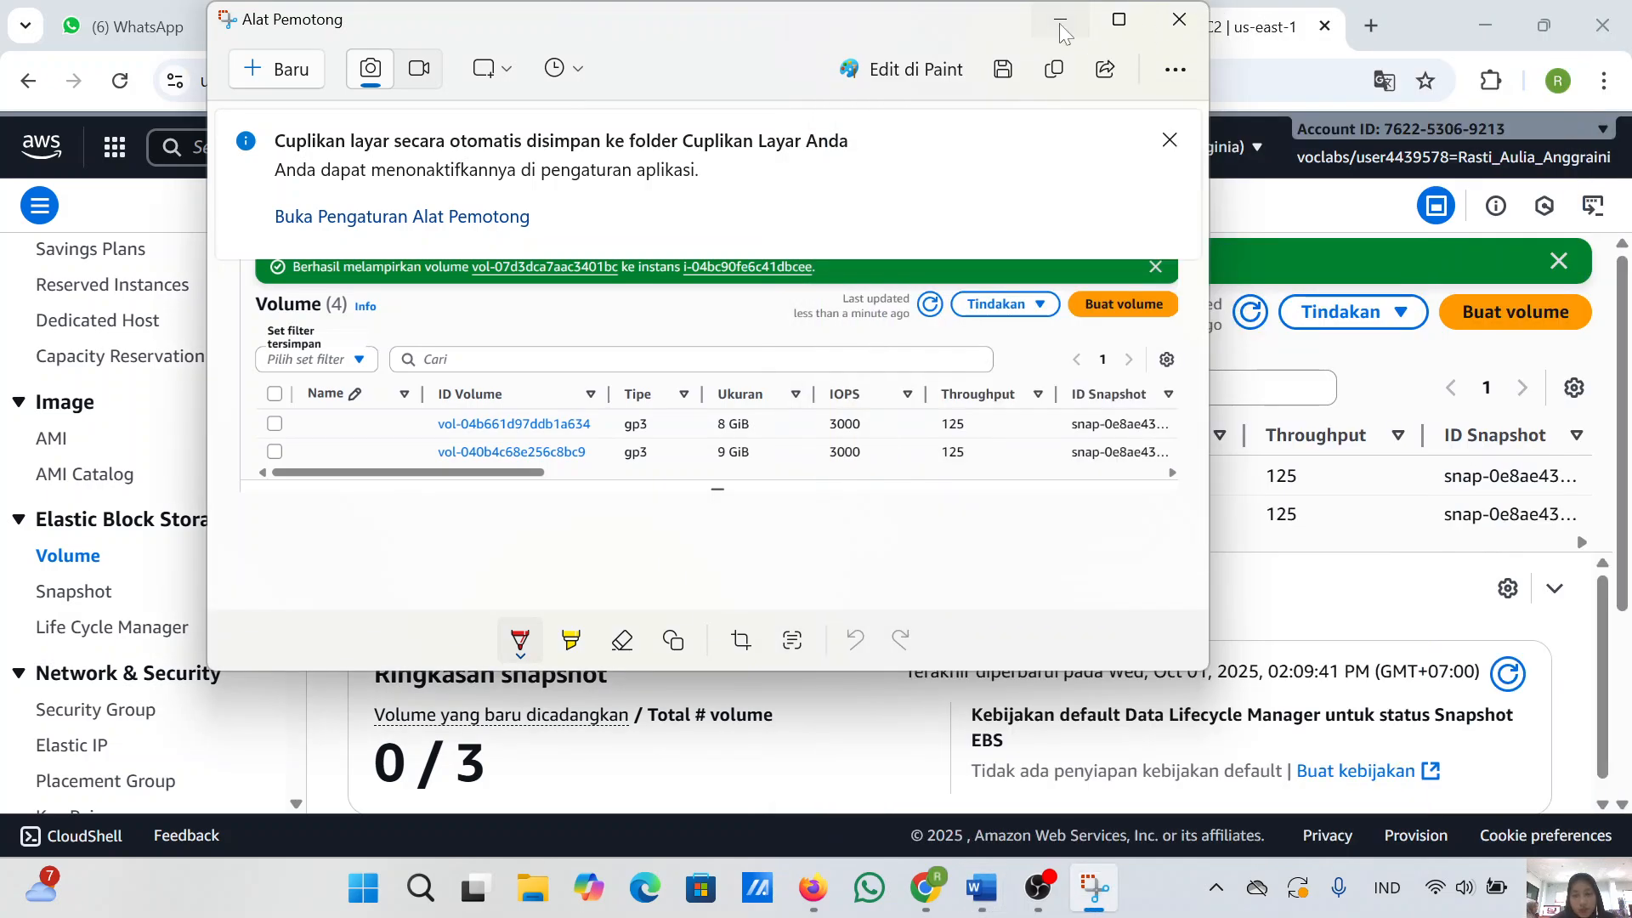
pyautogui.click(1062, 33)
# - Switch to the EC2 Instance Connect terminal and create the mount directory with sudo mkdir /mnt/data-store2
pyautogui.click(982, 21)
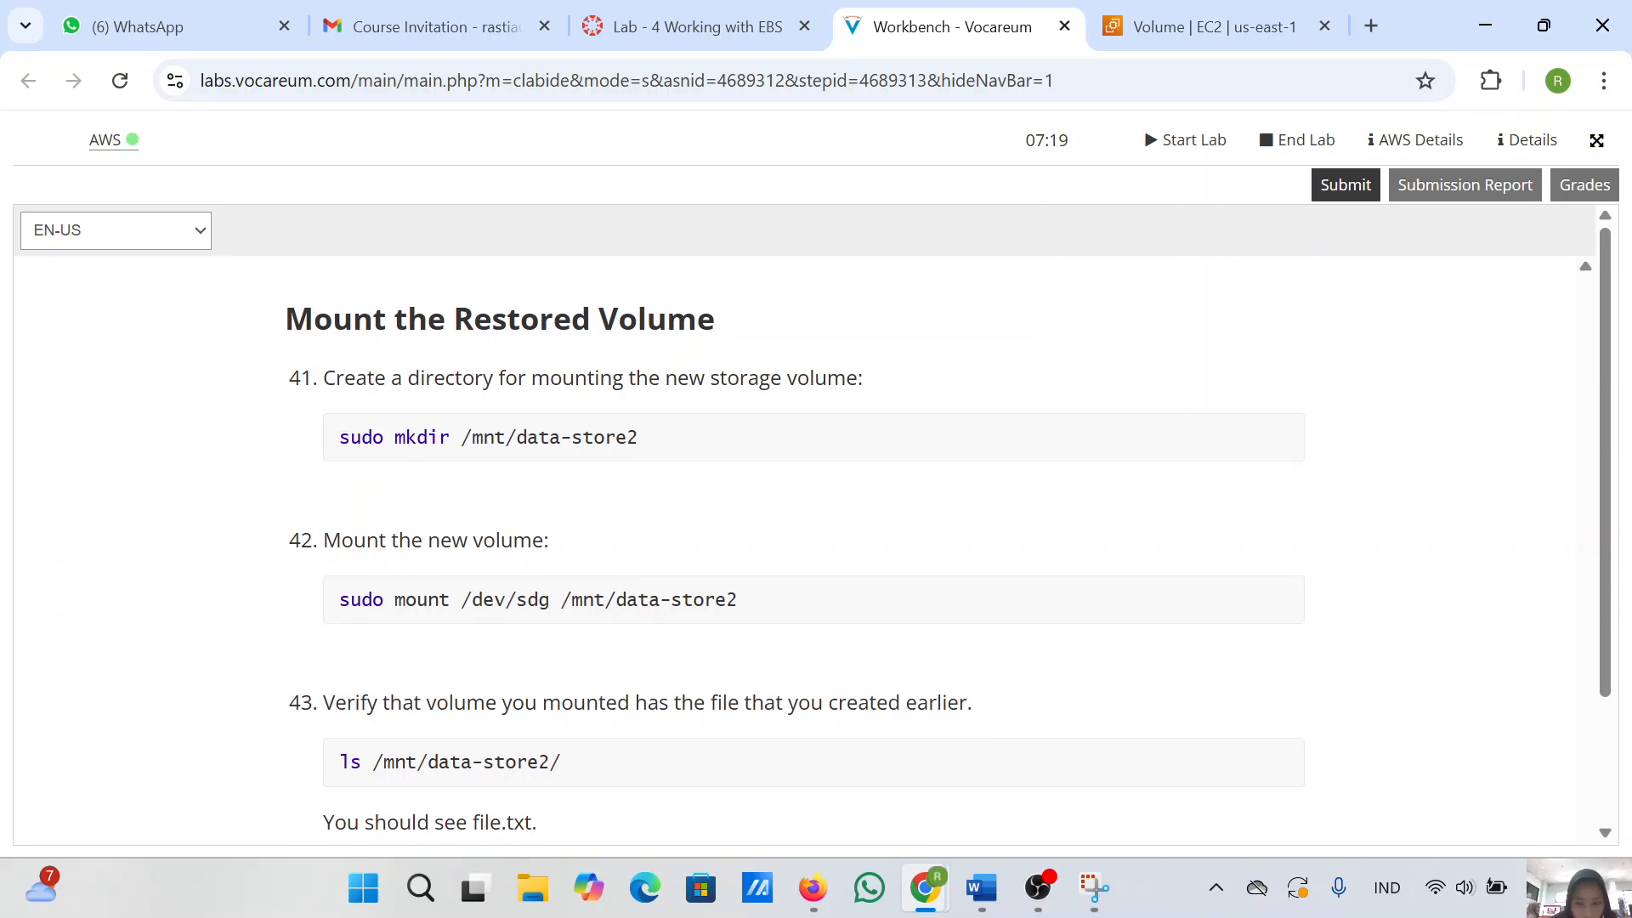
pyautogui.moveTo(925, 888)
pyautogui.click(1216, 749)
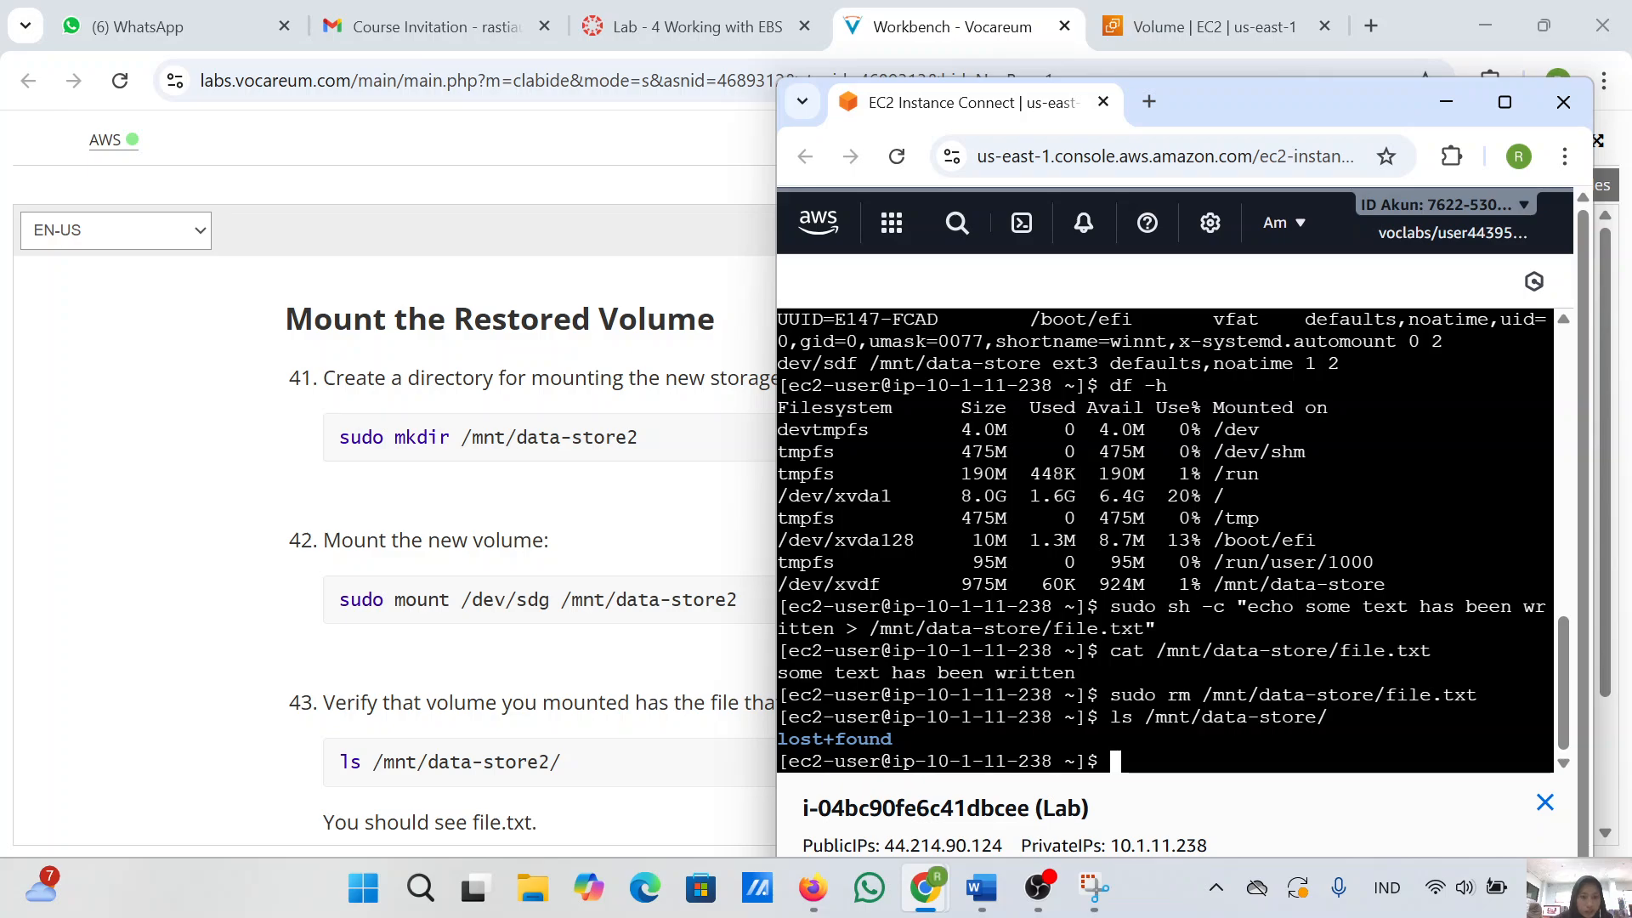
pyautogui.write('su')
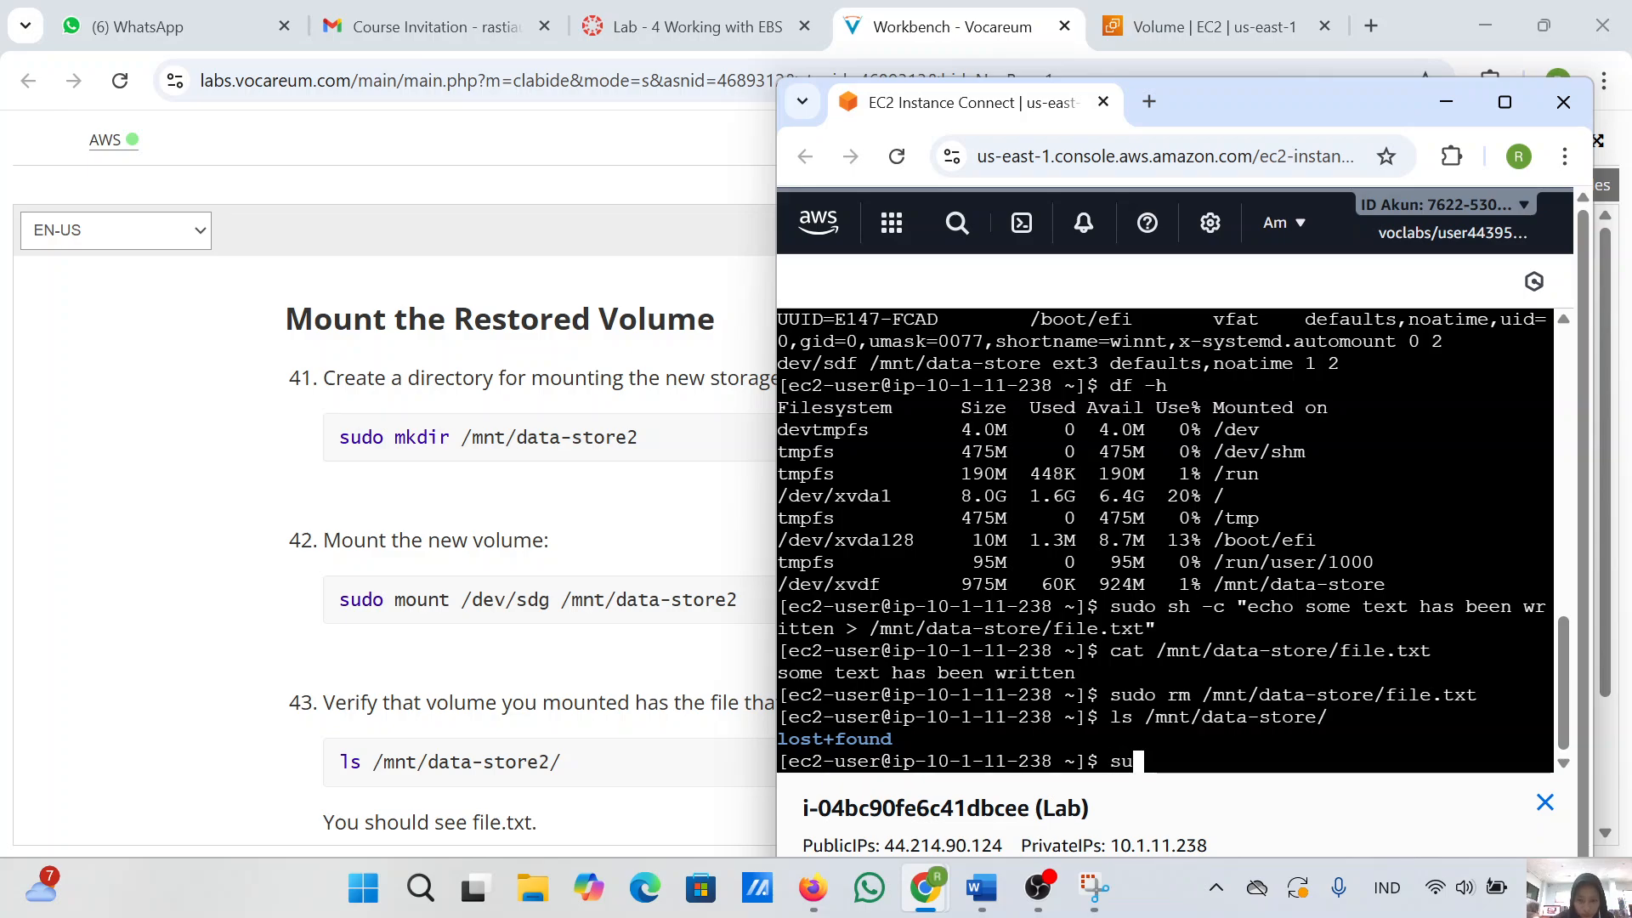
pyautogui.write('do mkdir ')
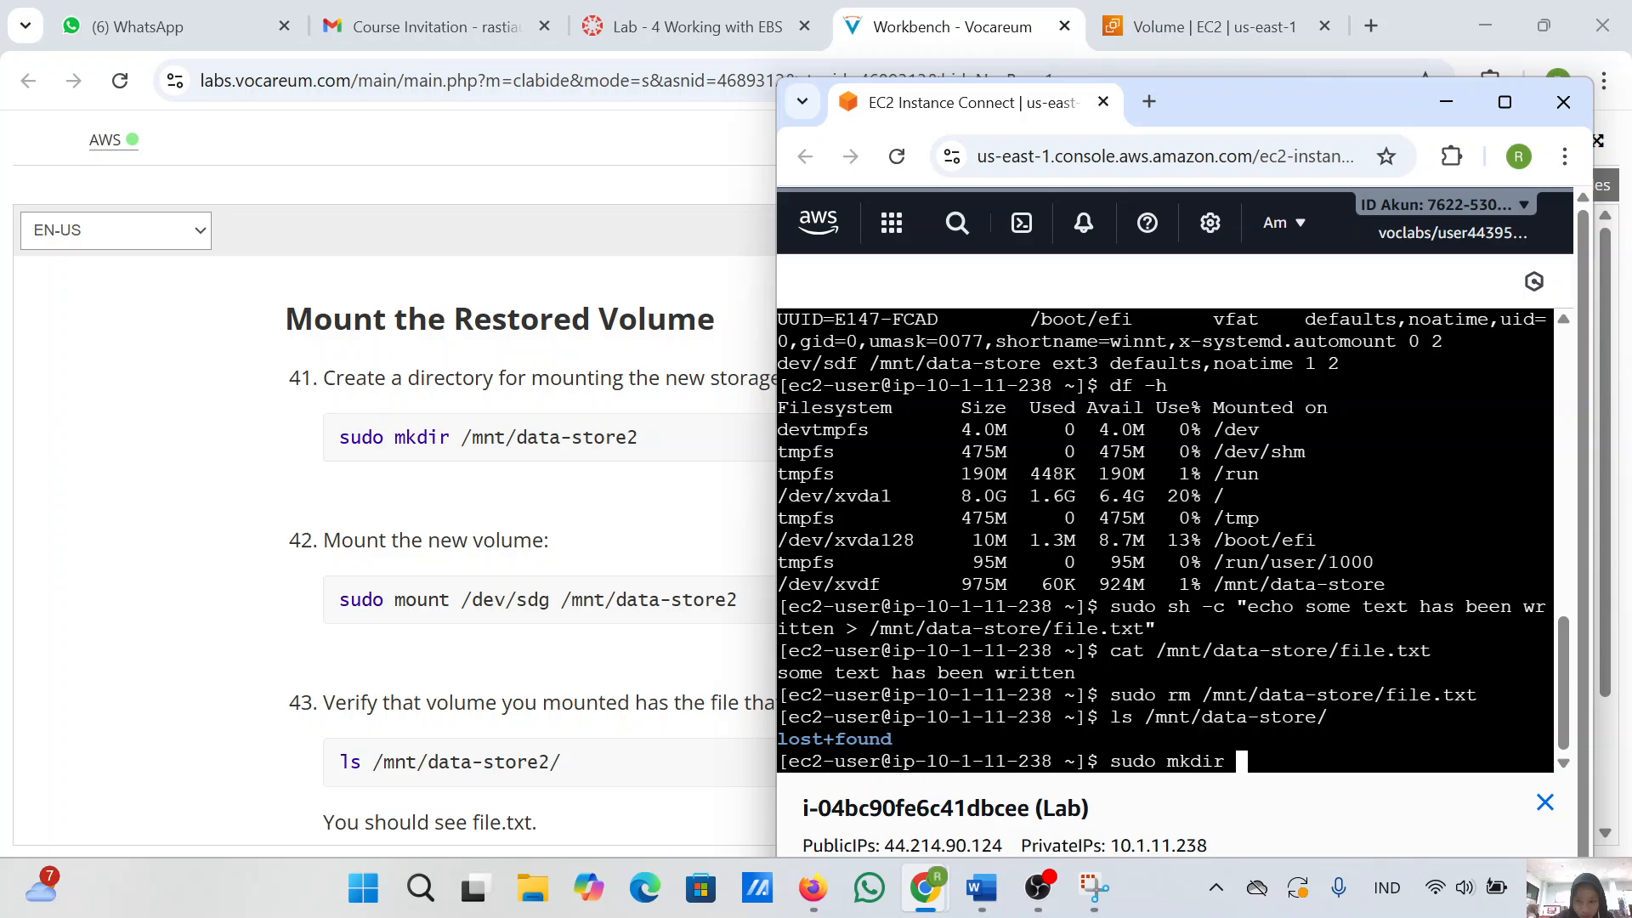
pyautogui.write('/mnt')
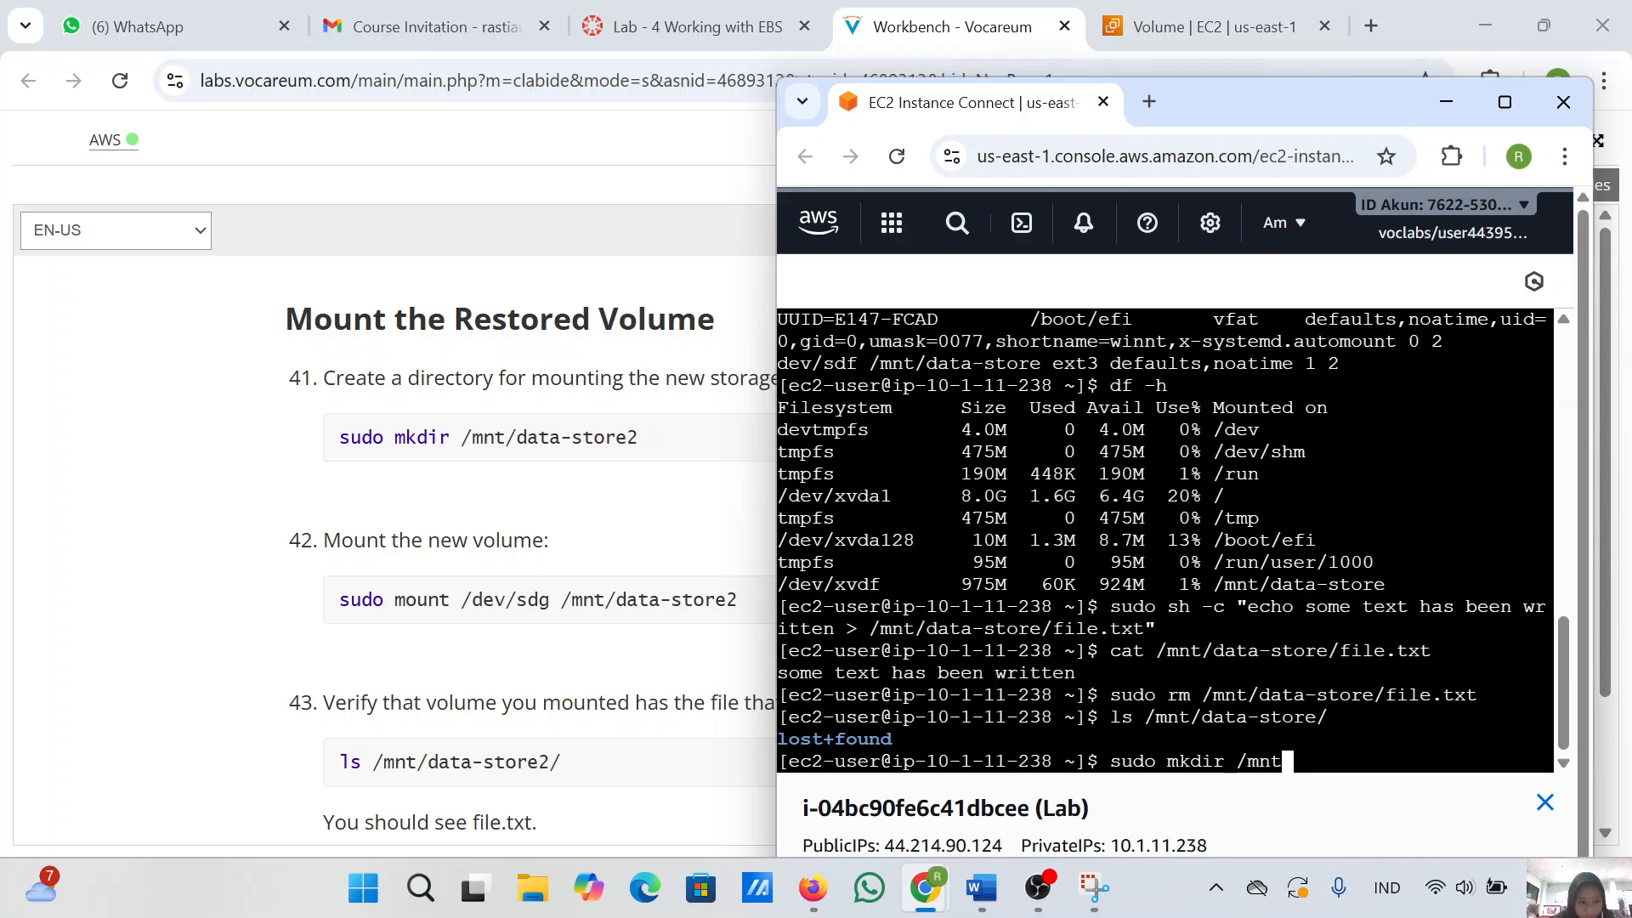
pyautogui.write('/data')
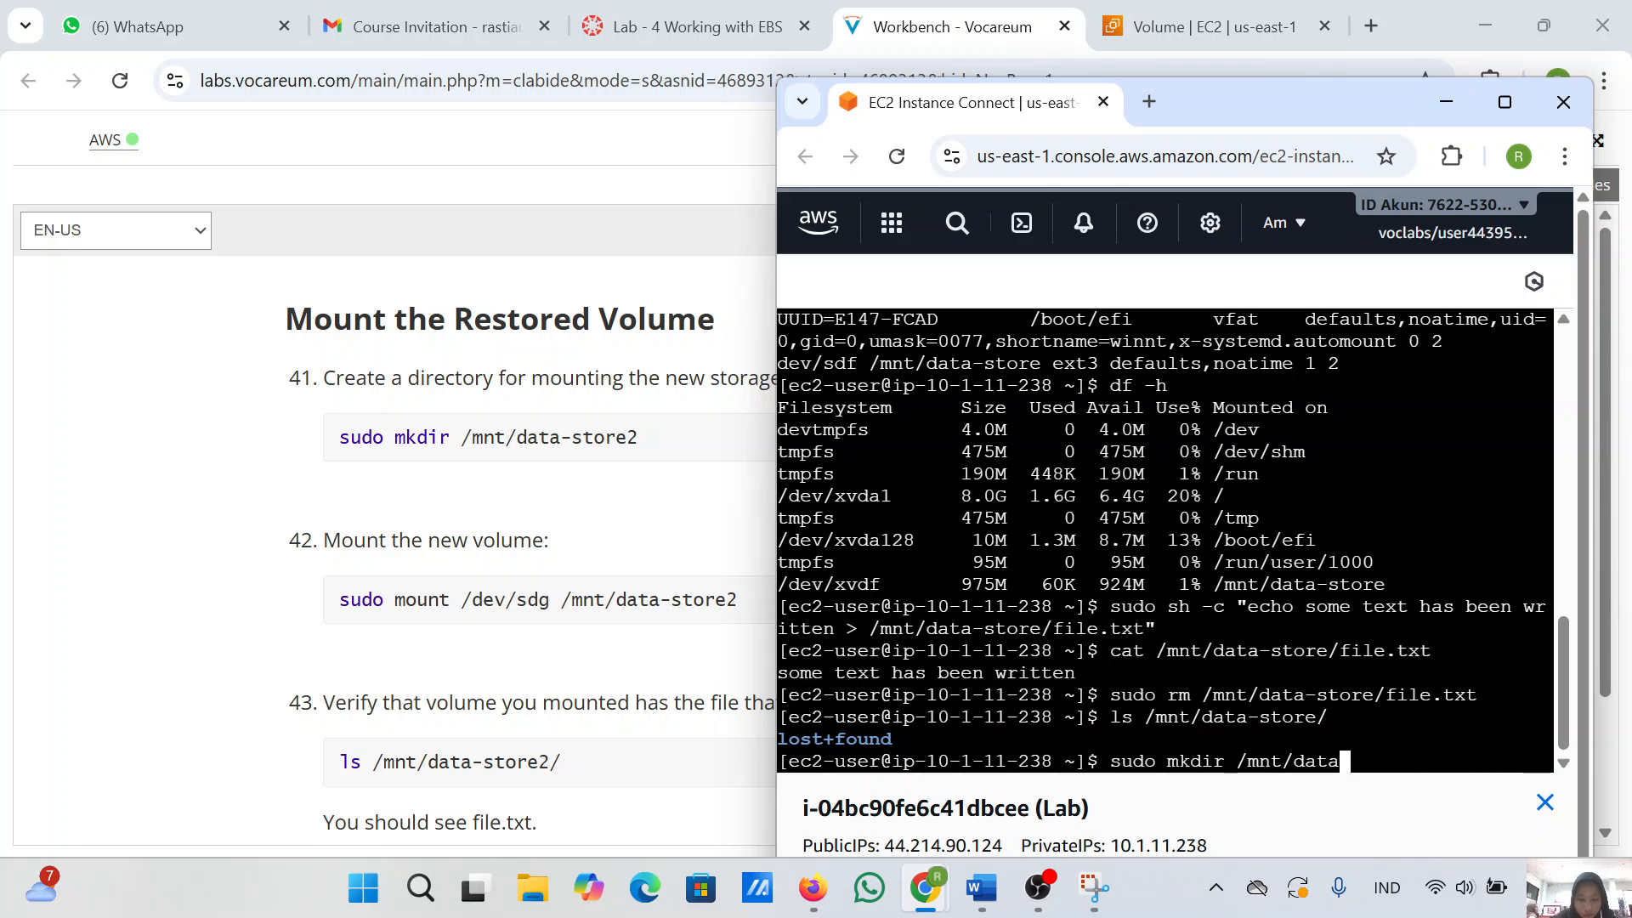
pyautogui.write('-store')
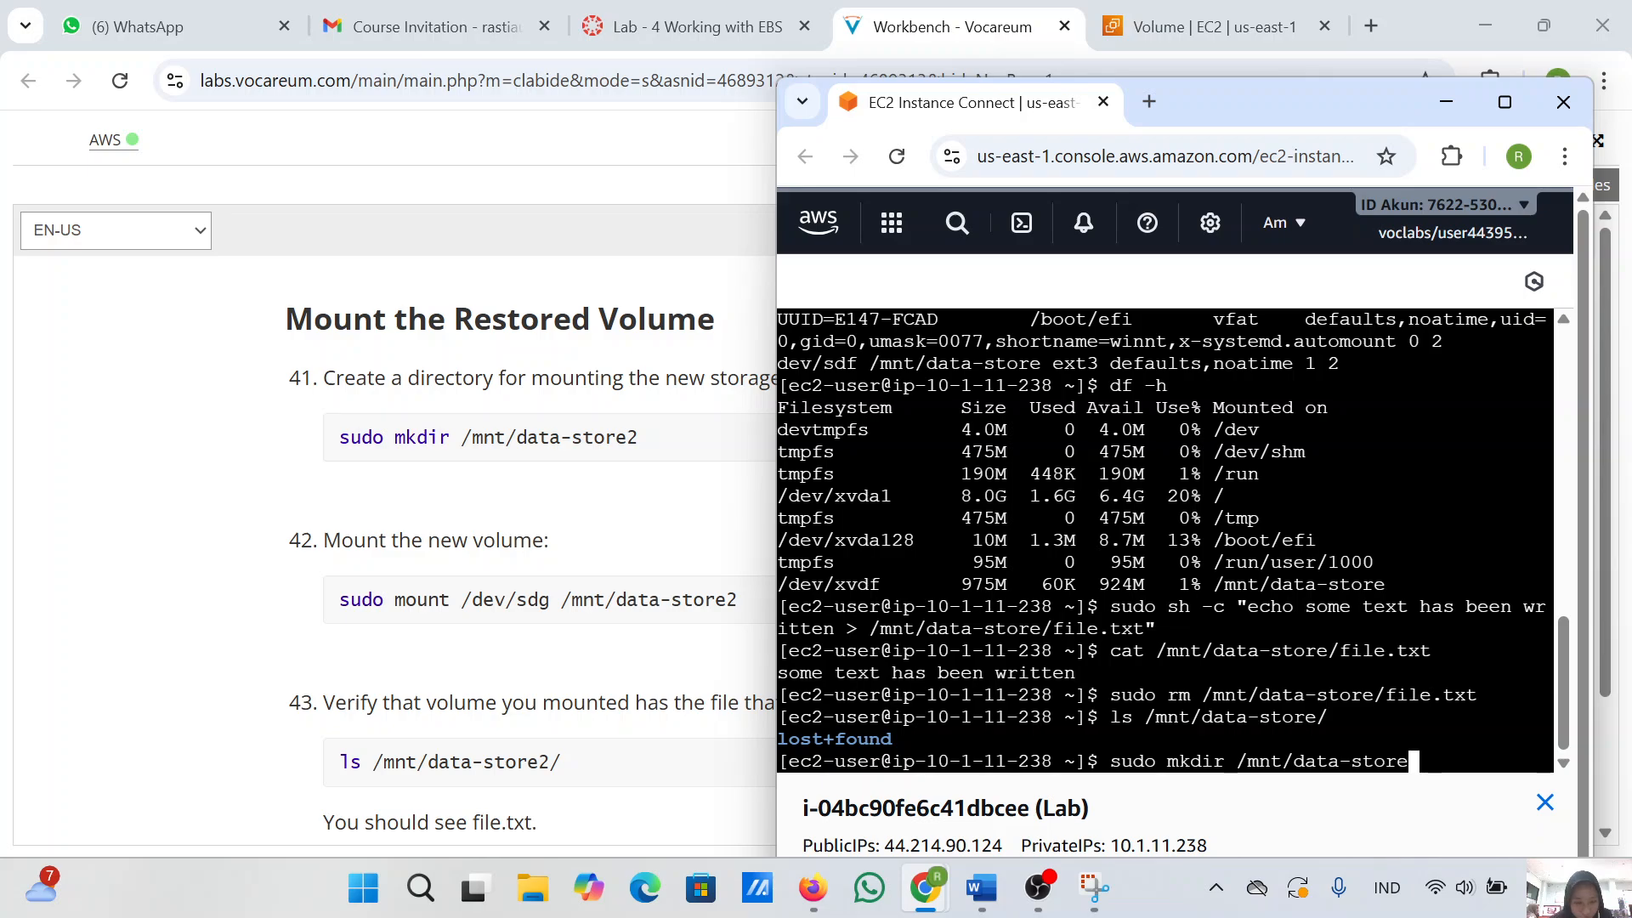
pyautogui.write('2')
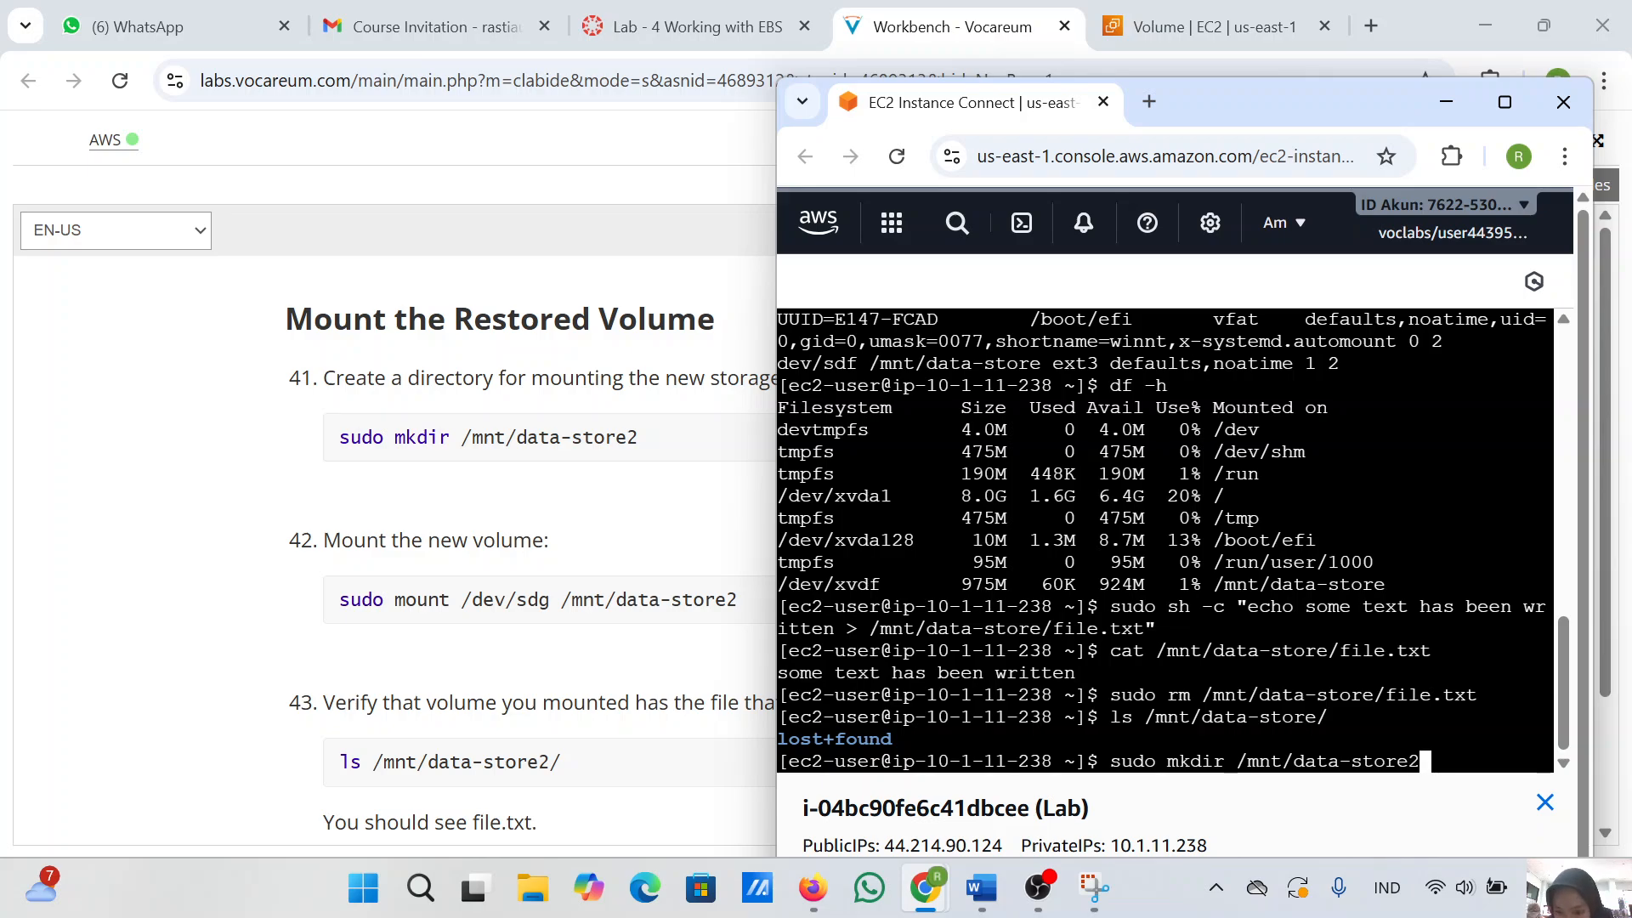
pyautogui.press('Return')
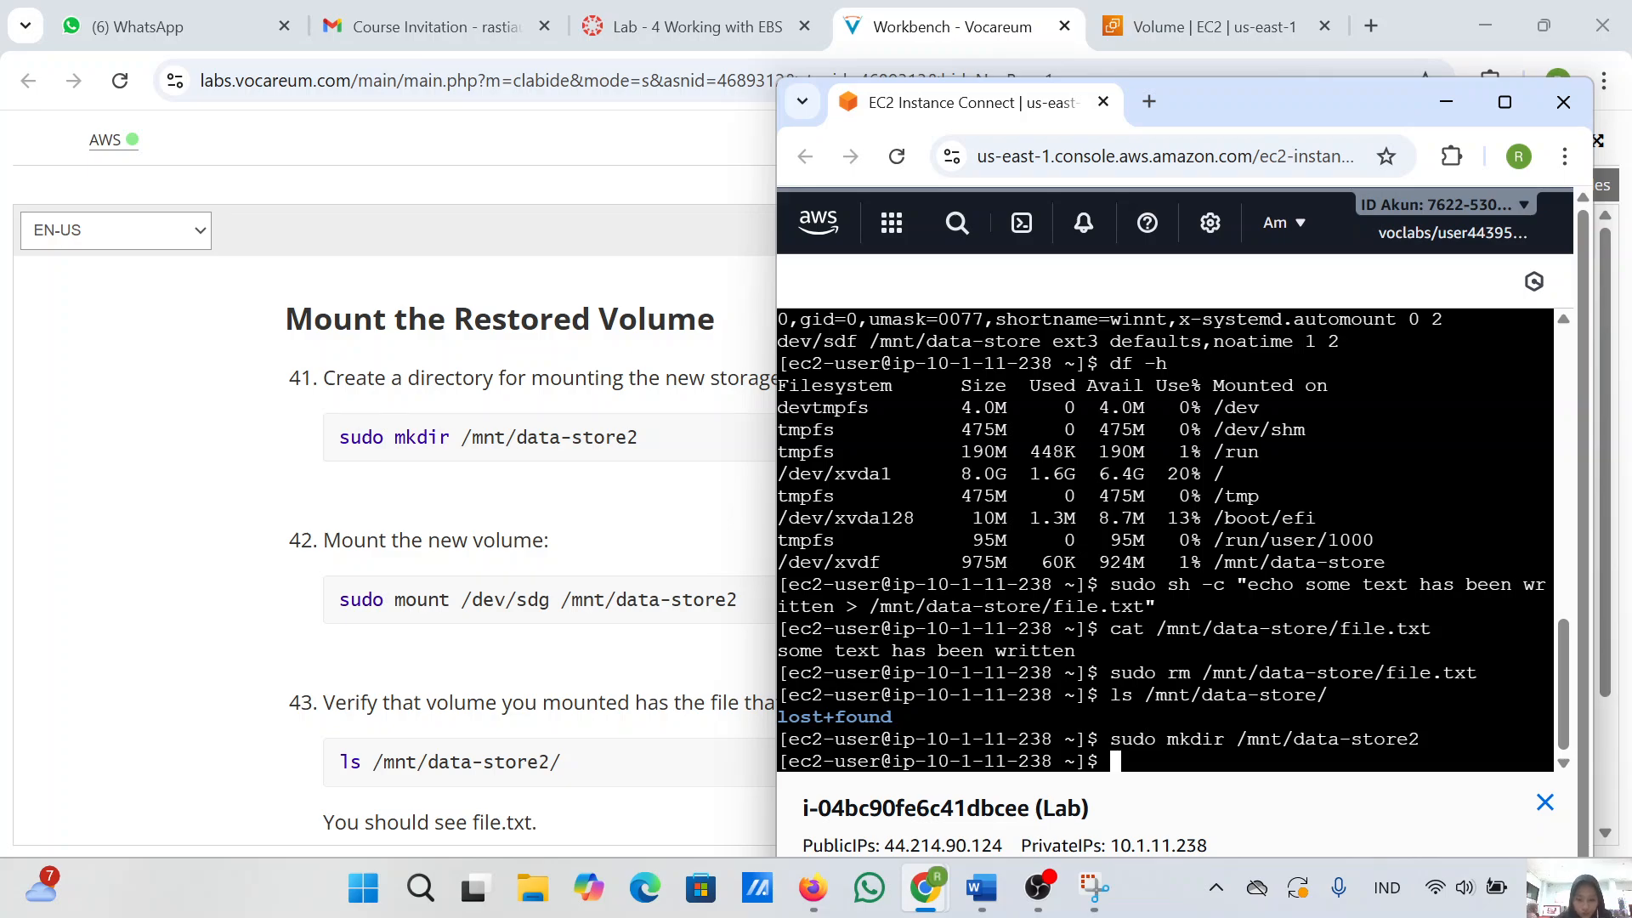
# - Mount the restored volume with sudo mount /dev/sdg /mnt/data-store2
pyautogui.write('sudo mou')
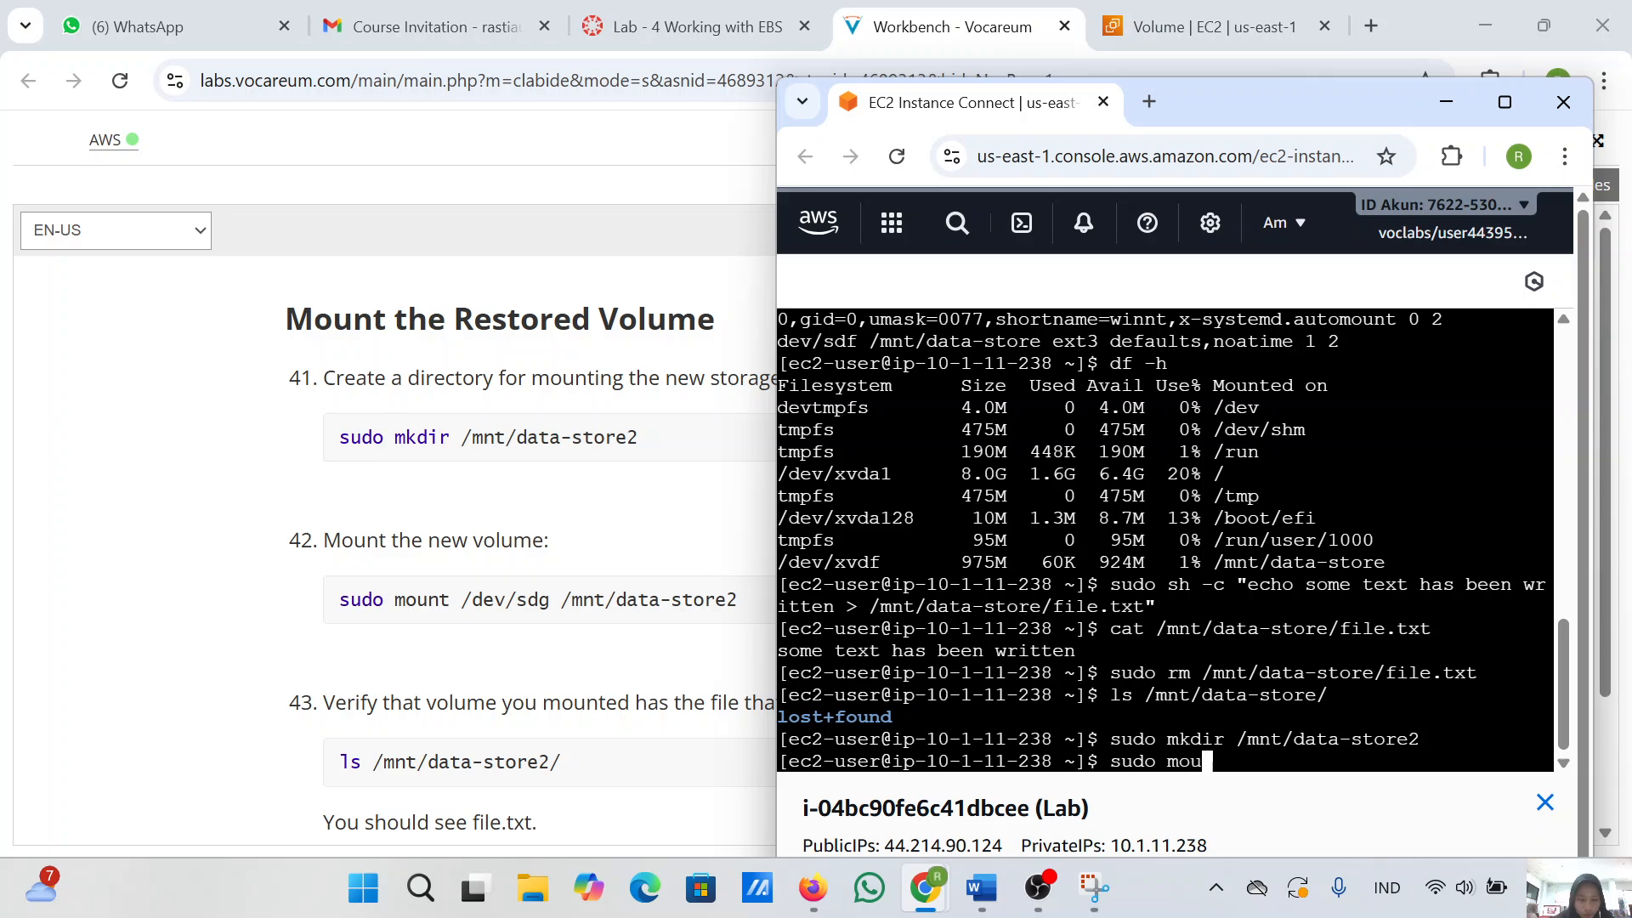
pyautogui.write('nt /dev/sdg')
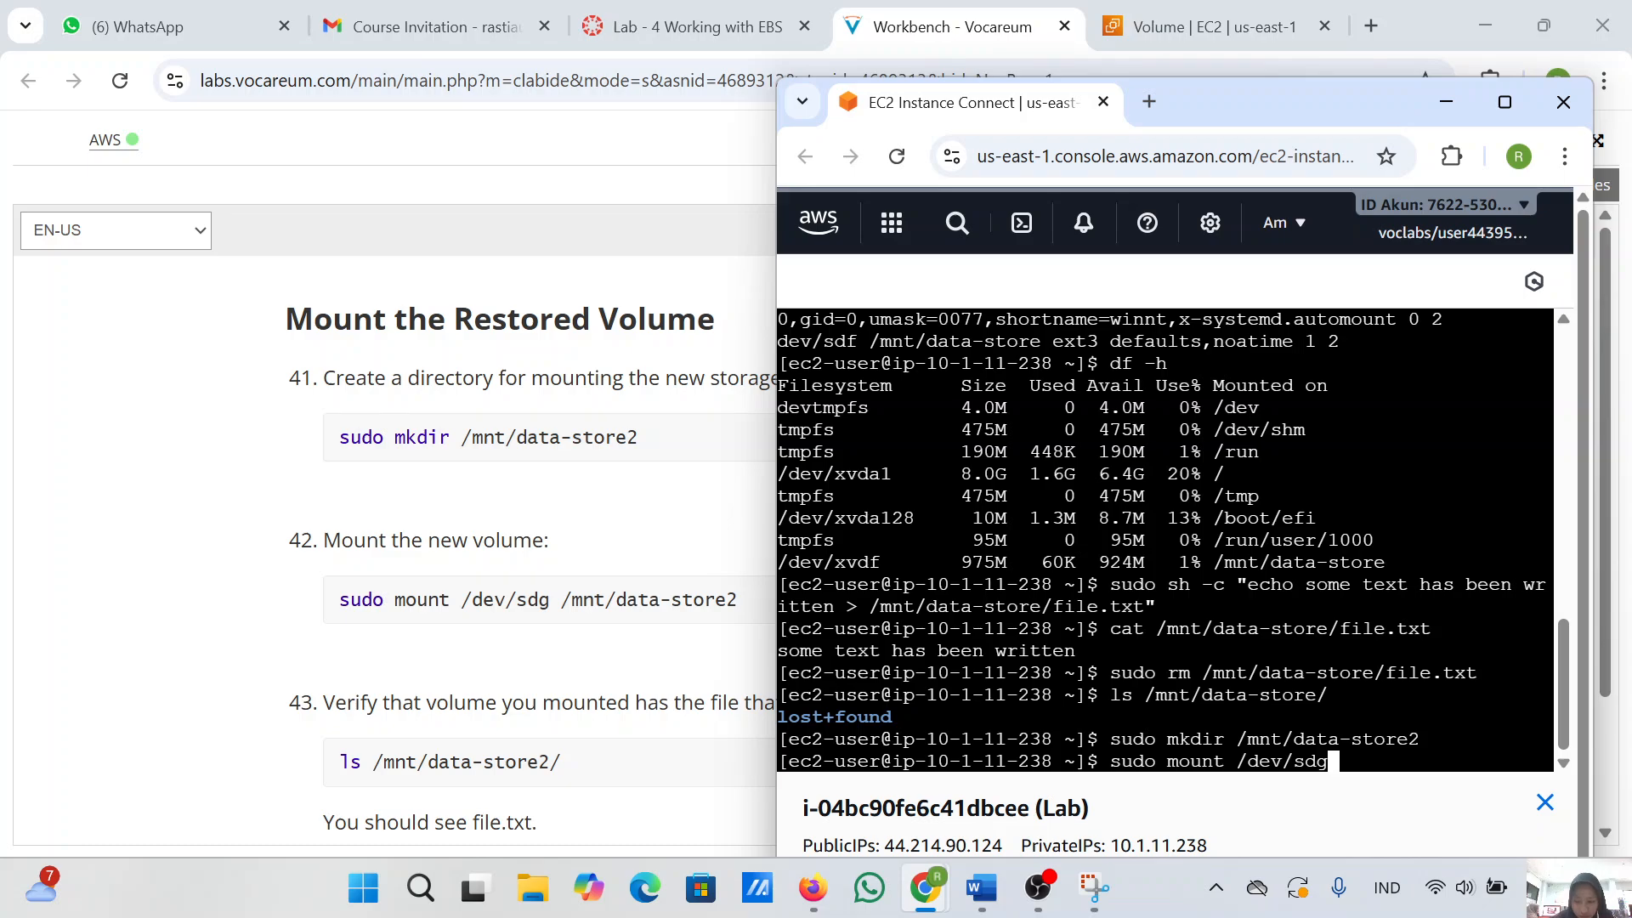
pyautogui.write(' /mnt/')
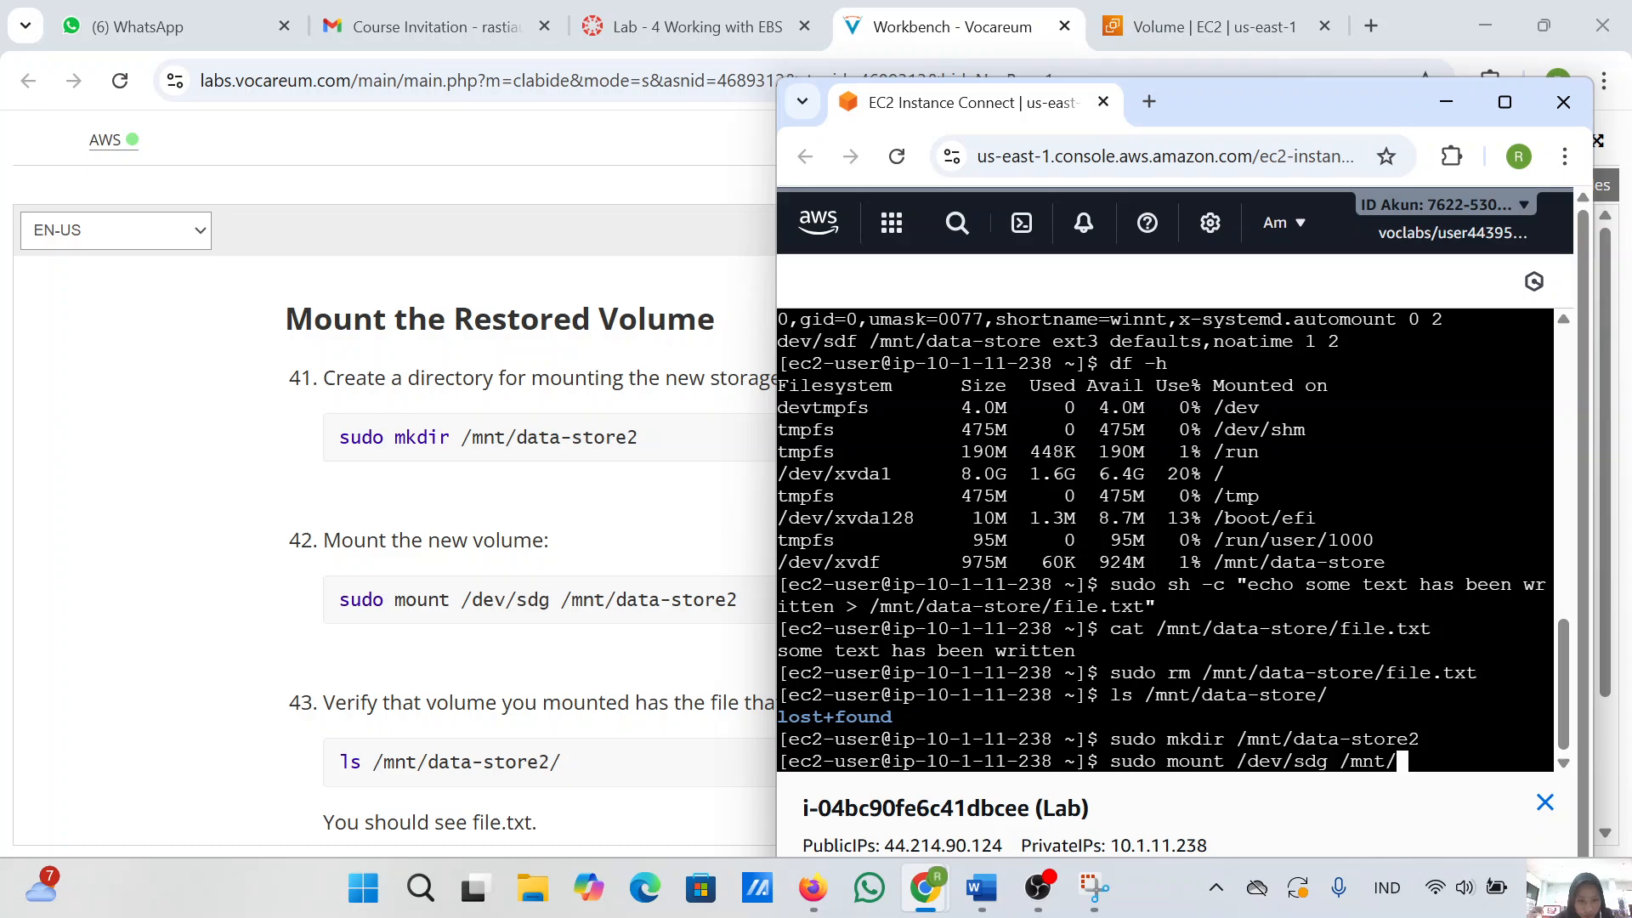
pyautogui.write('data-s')
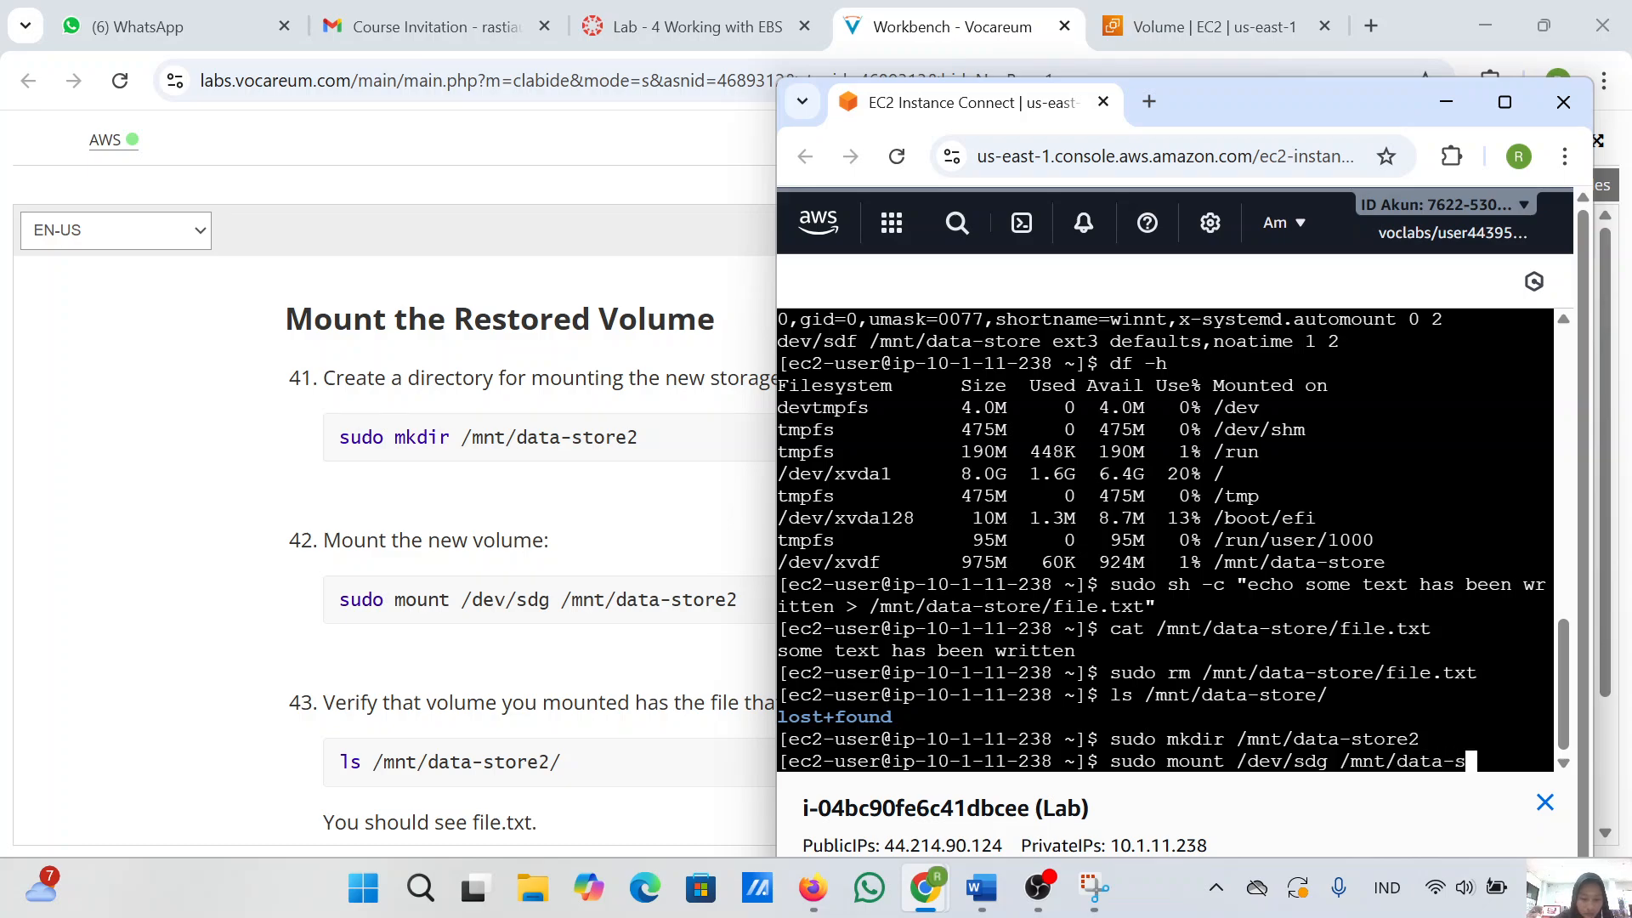
pyautogui.write('tore2')
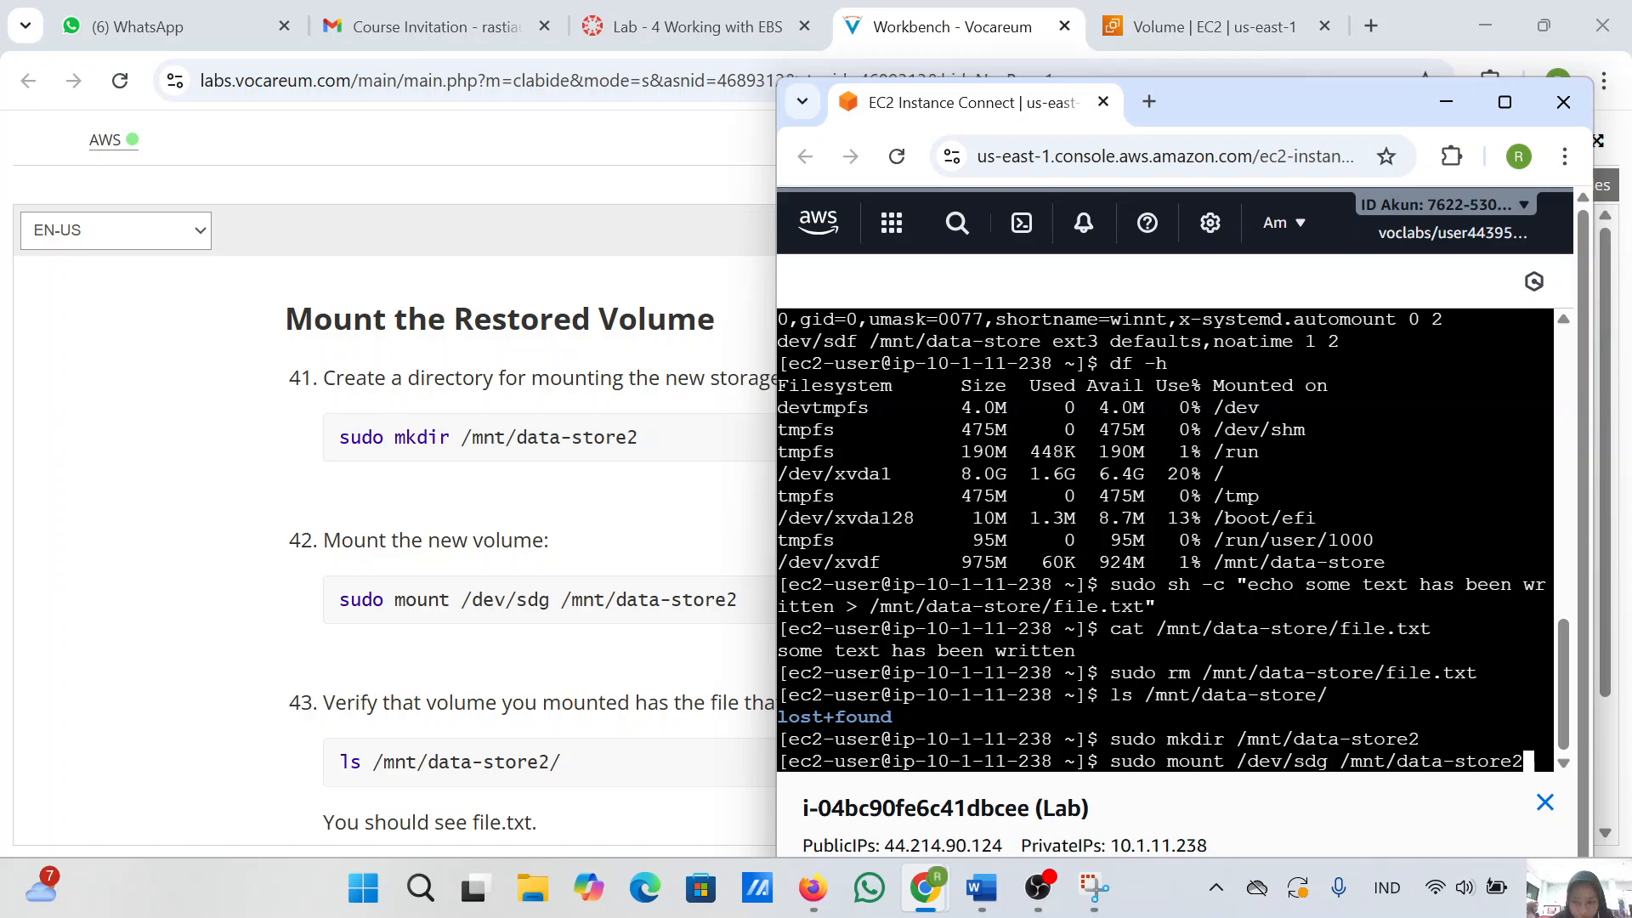
pyautogui.press('Return')
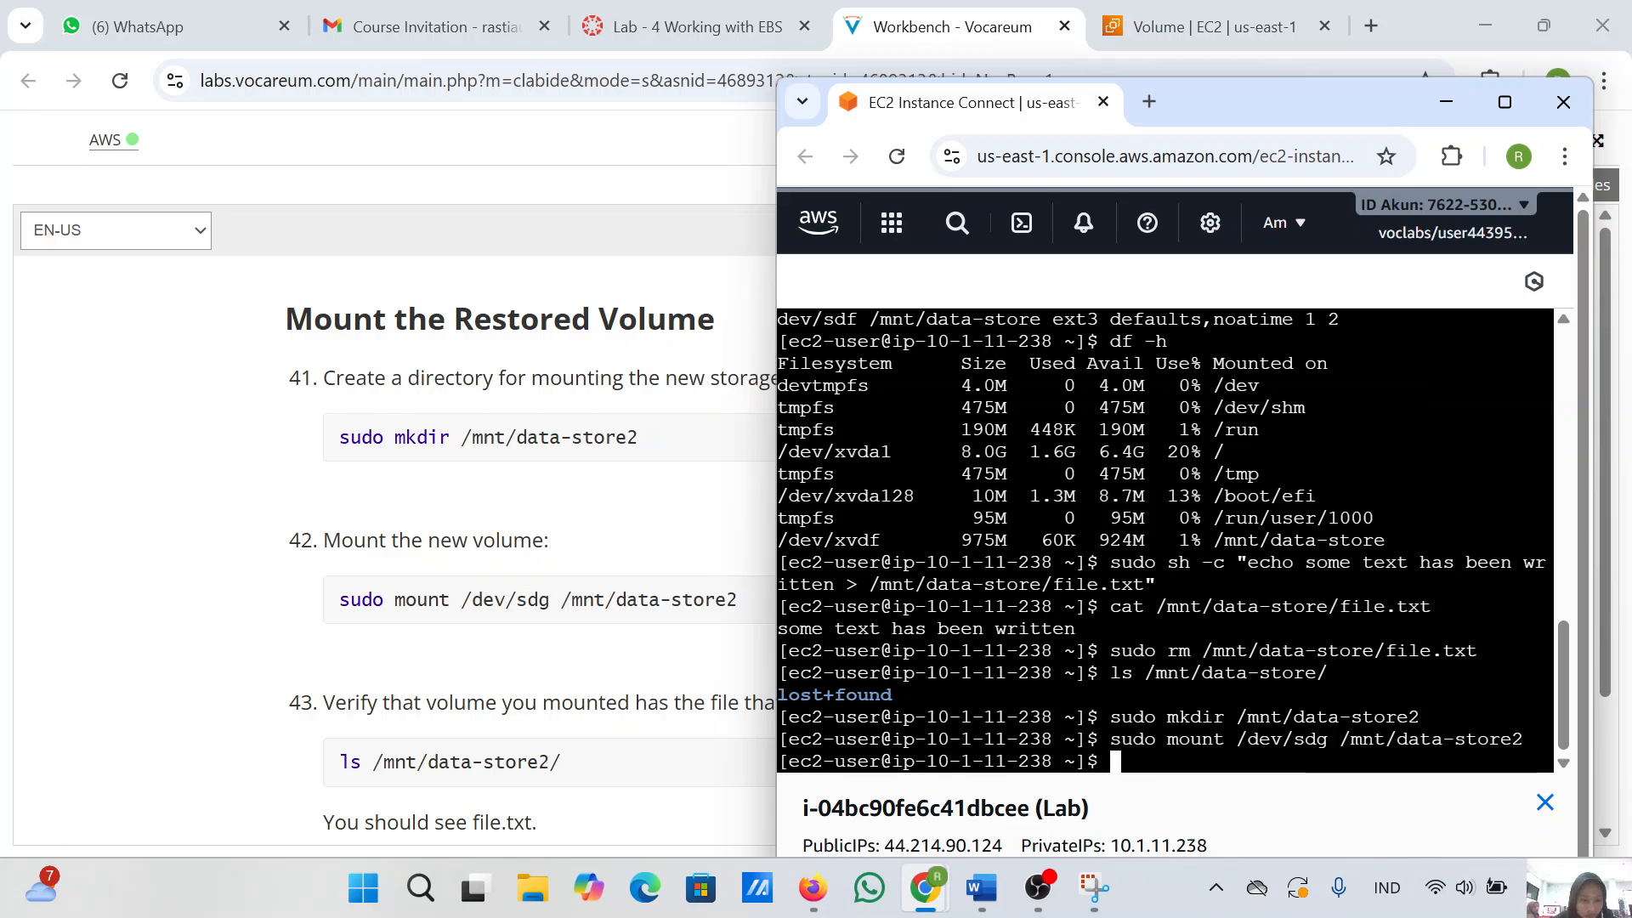
# - List the mounted volume's contents with ls /mnt/data-store2/ to check for file.txt
pyautogui.scroll(-2, 693, 620)
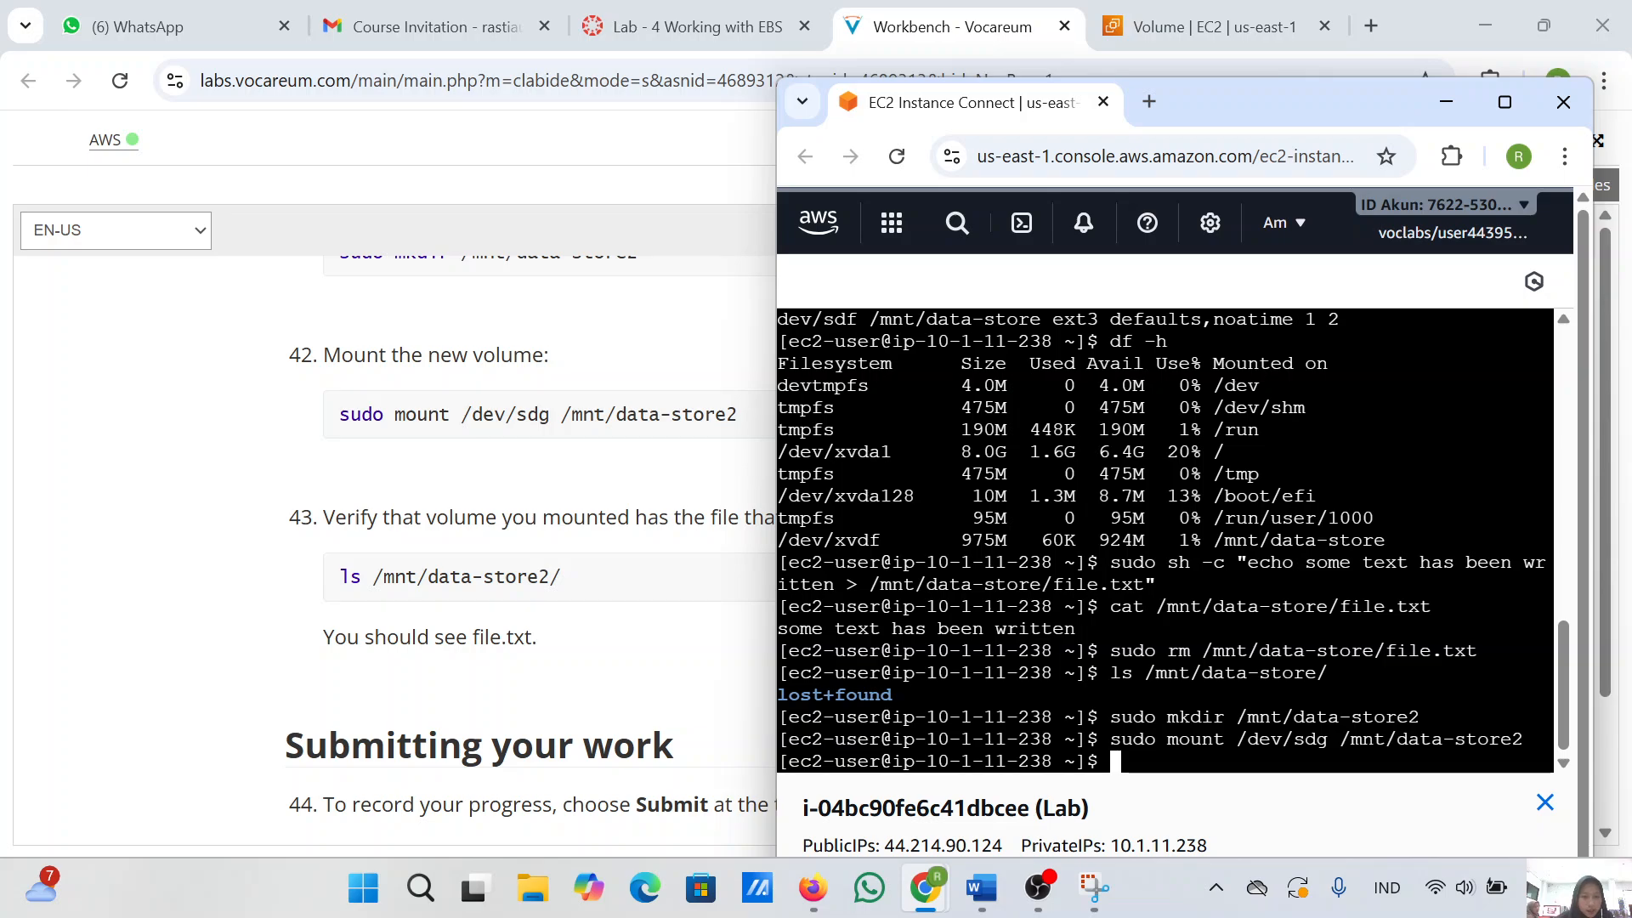
pyautogui.write('ls ')
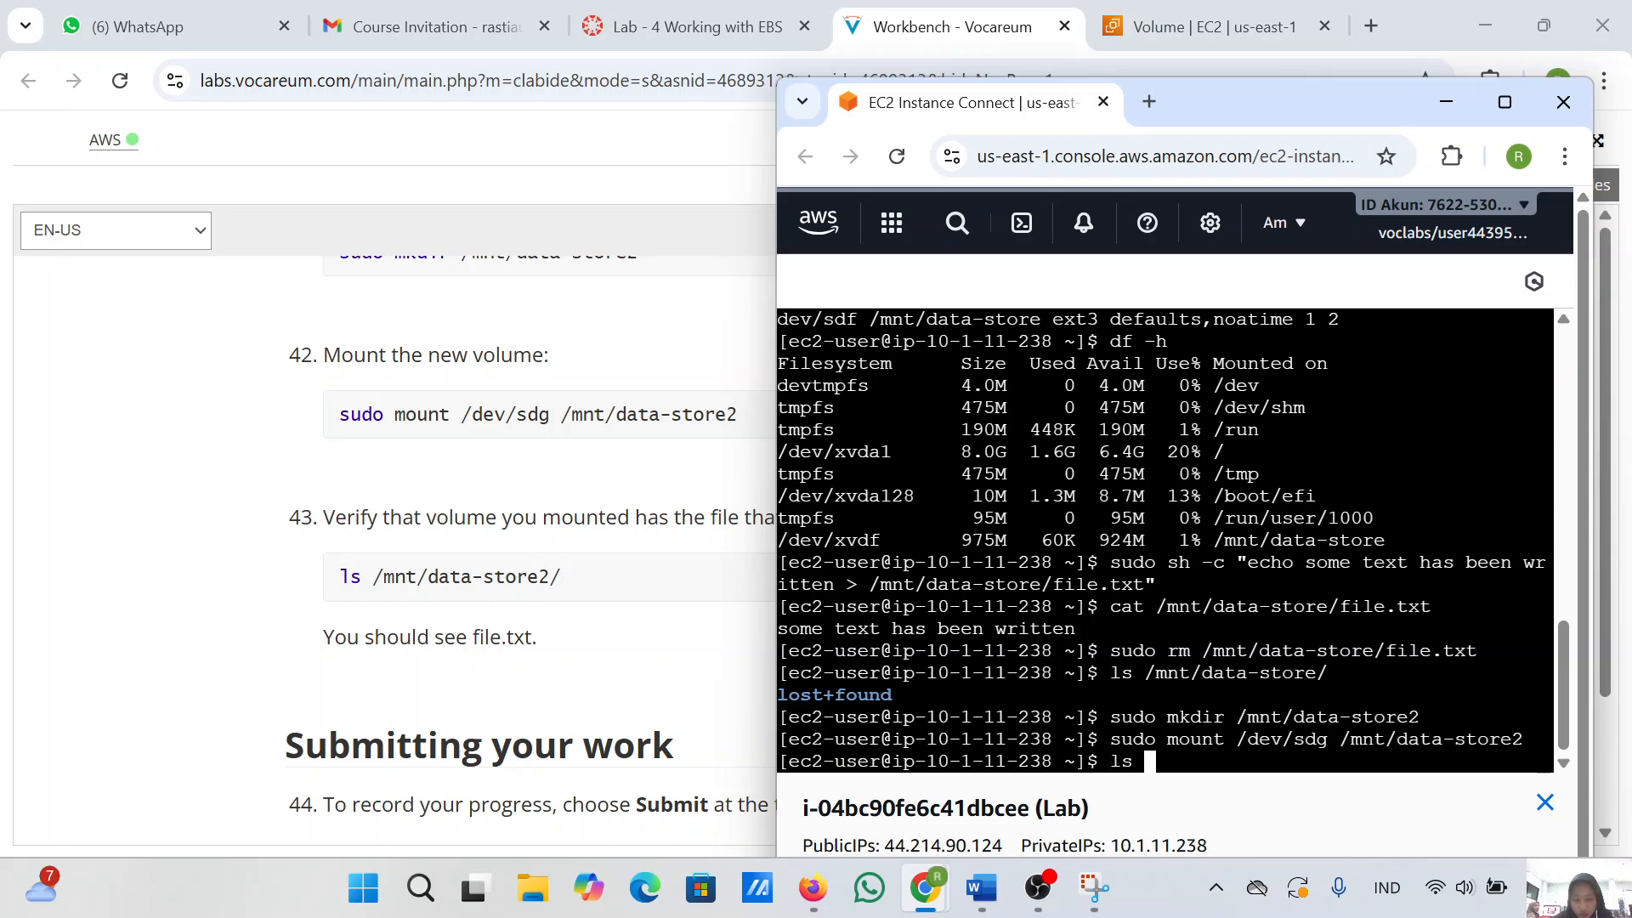
pyautogui.write('/mnt')
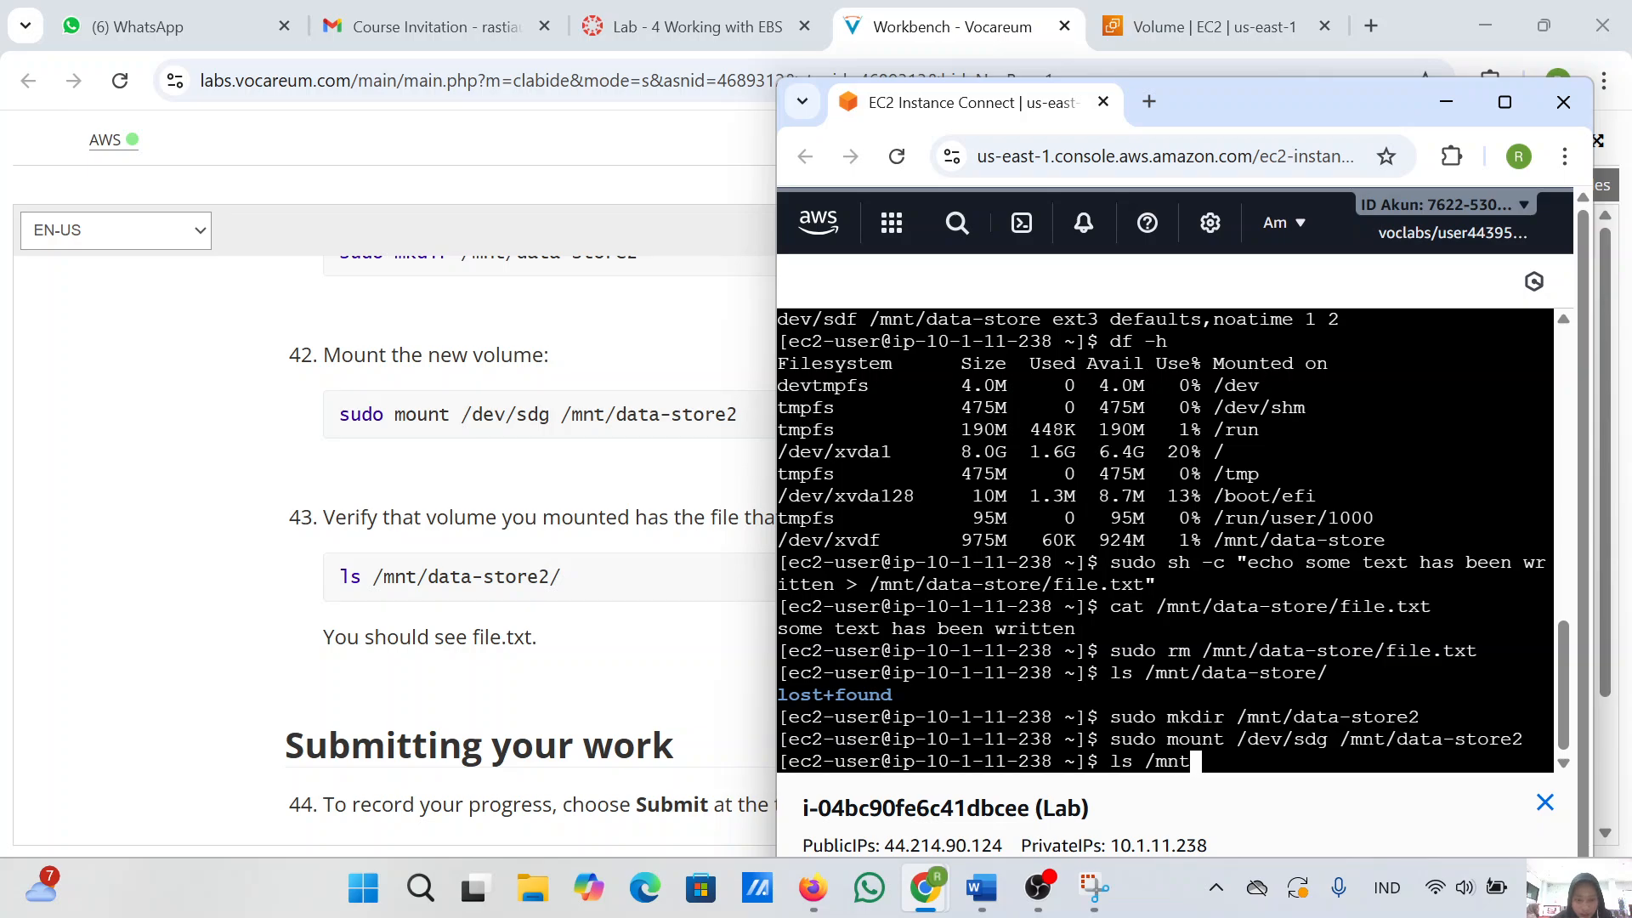
pyautogui.write('/data-store2/')
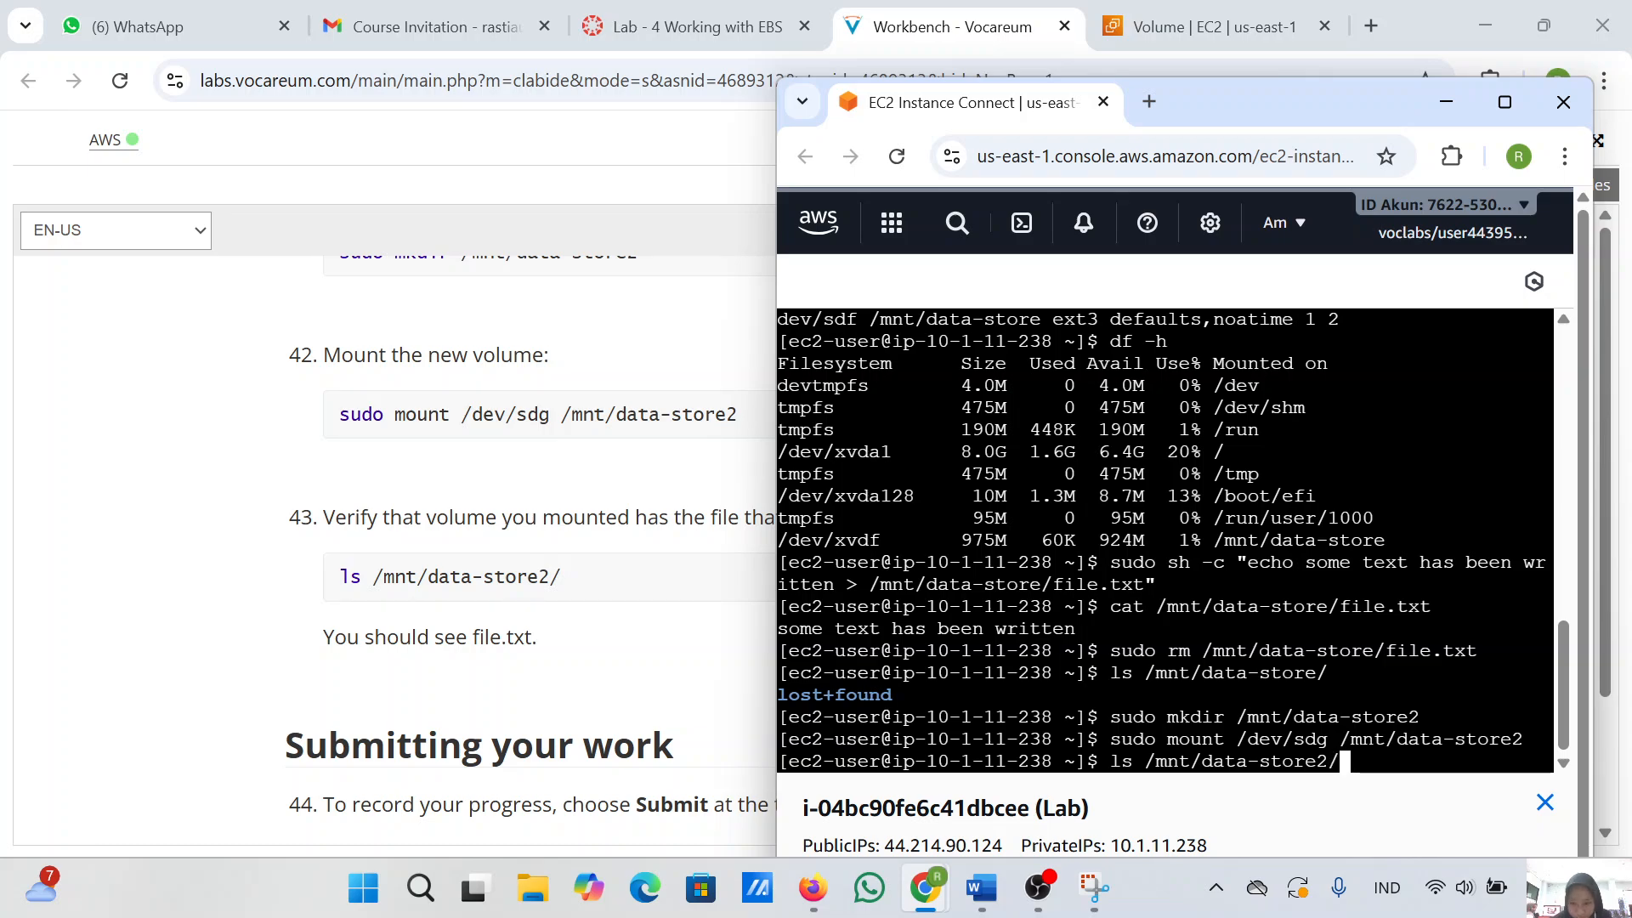
pyautogui.press('Return')
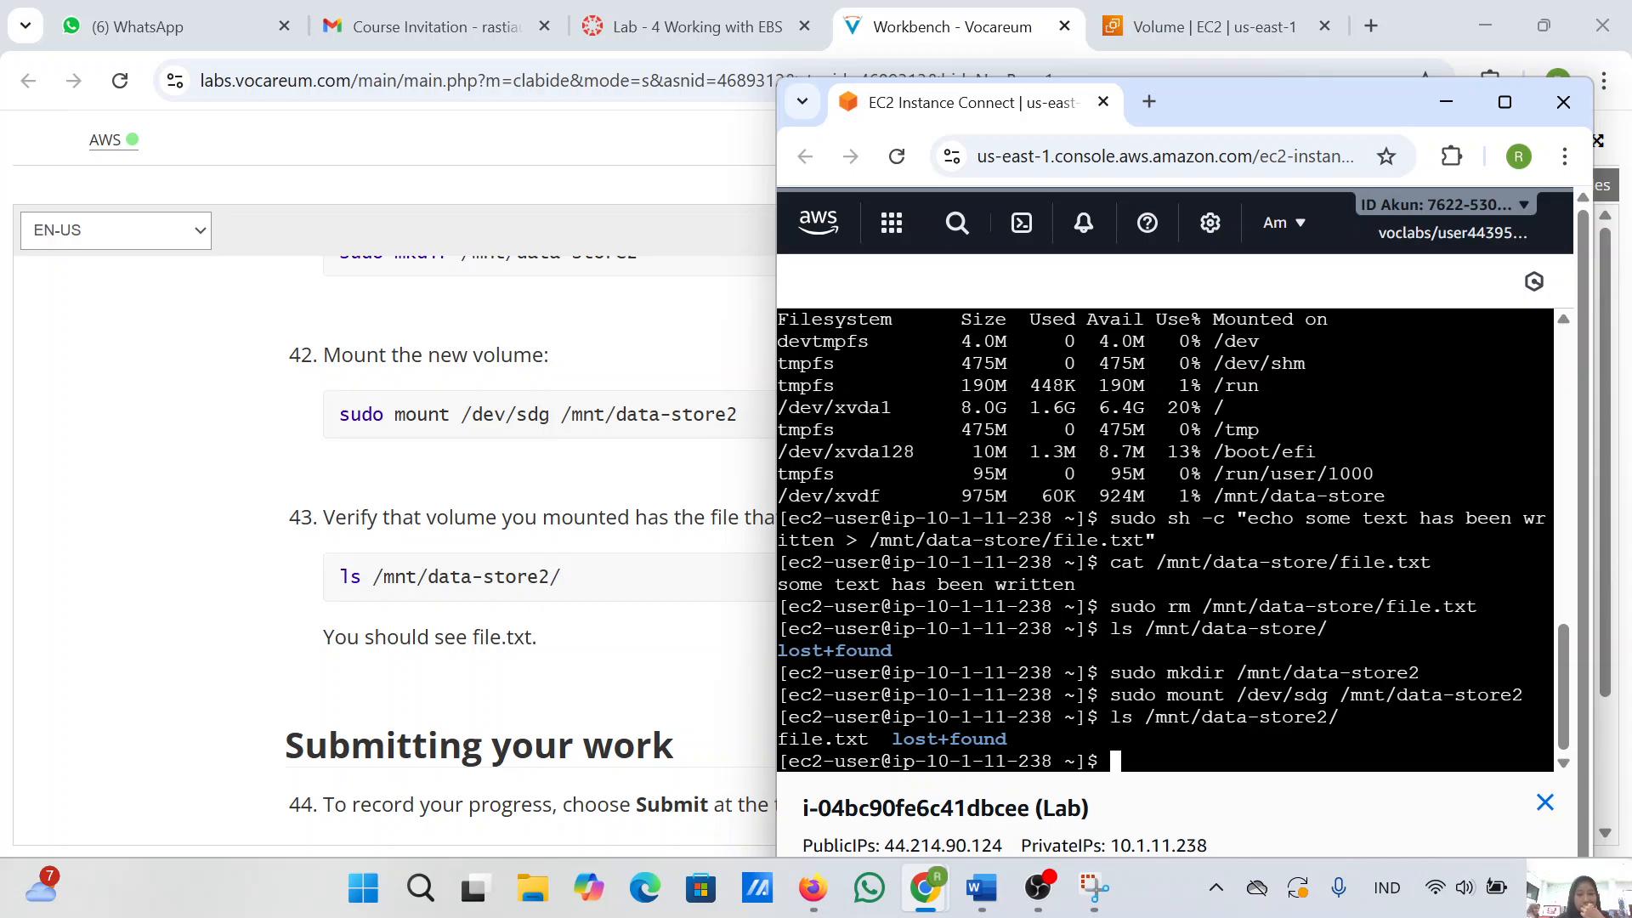
pyautogui.scroll(-2, 592, 557)
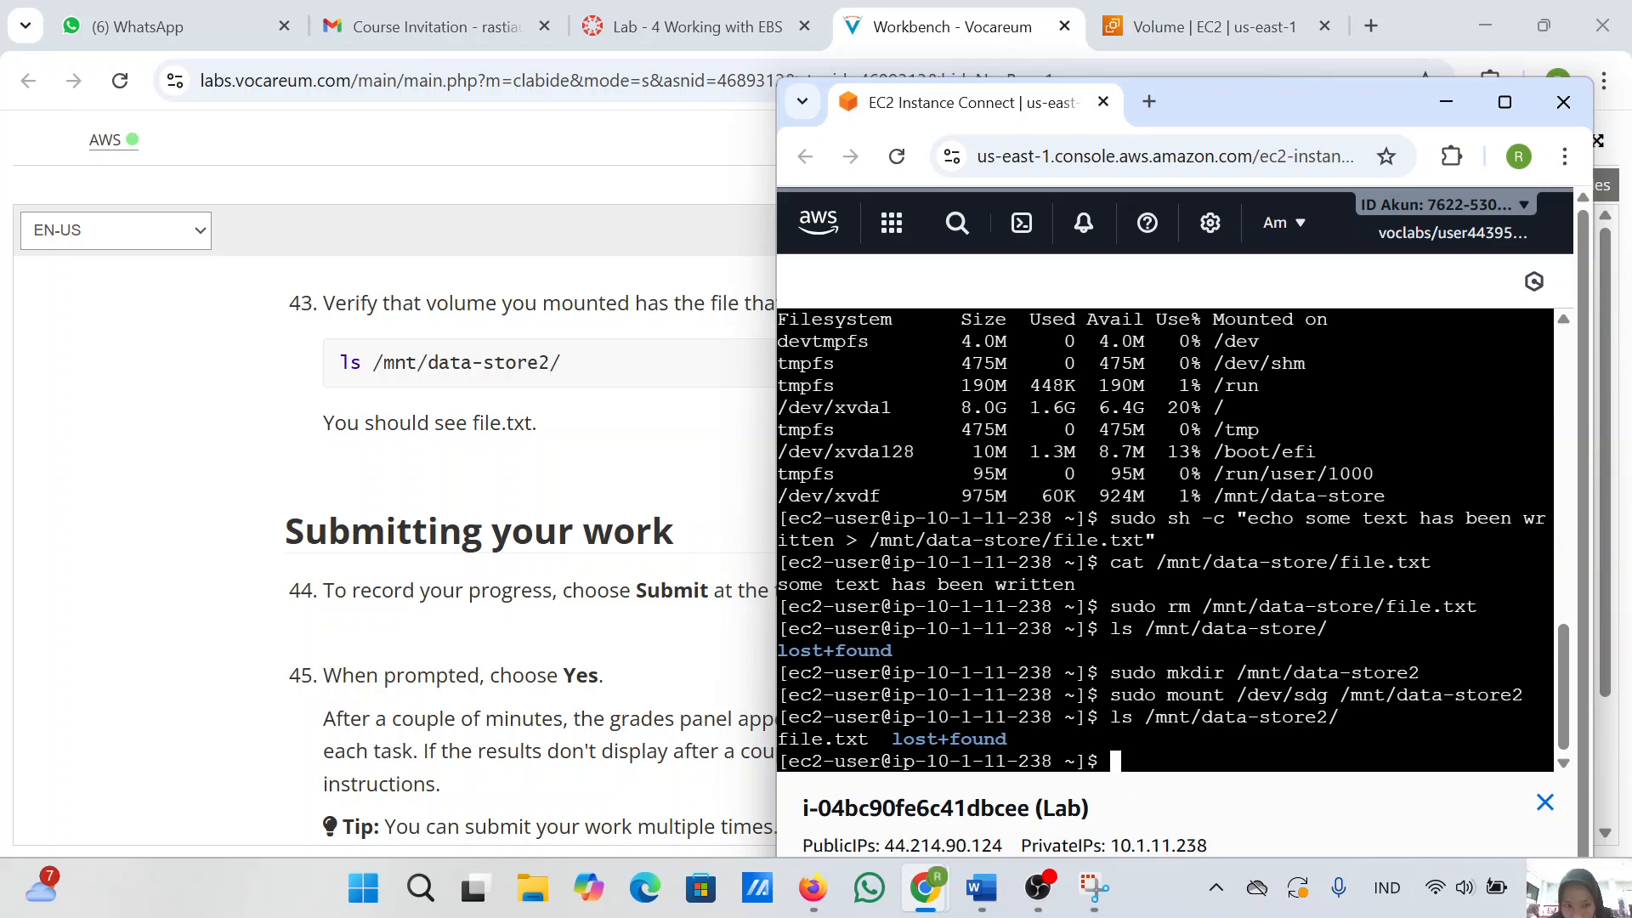
pyautogui.scroll(3, 527, 552)
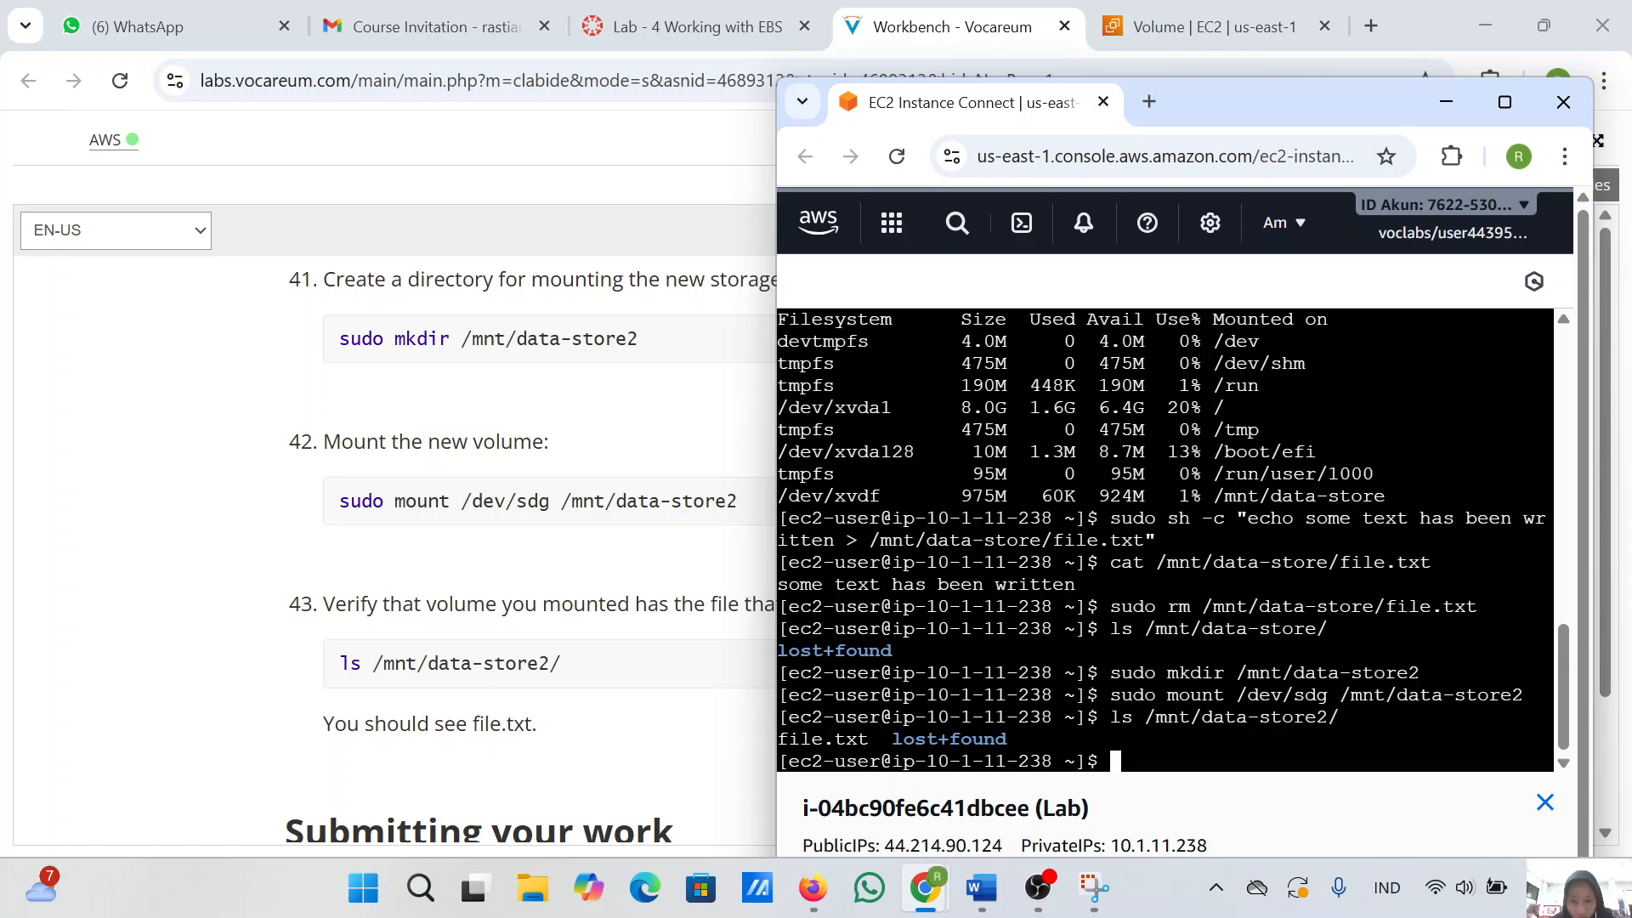
pyautogui.moveTo(1038, 888)
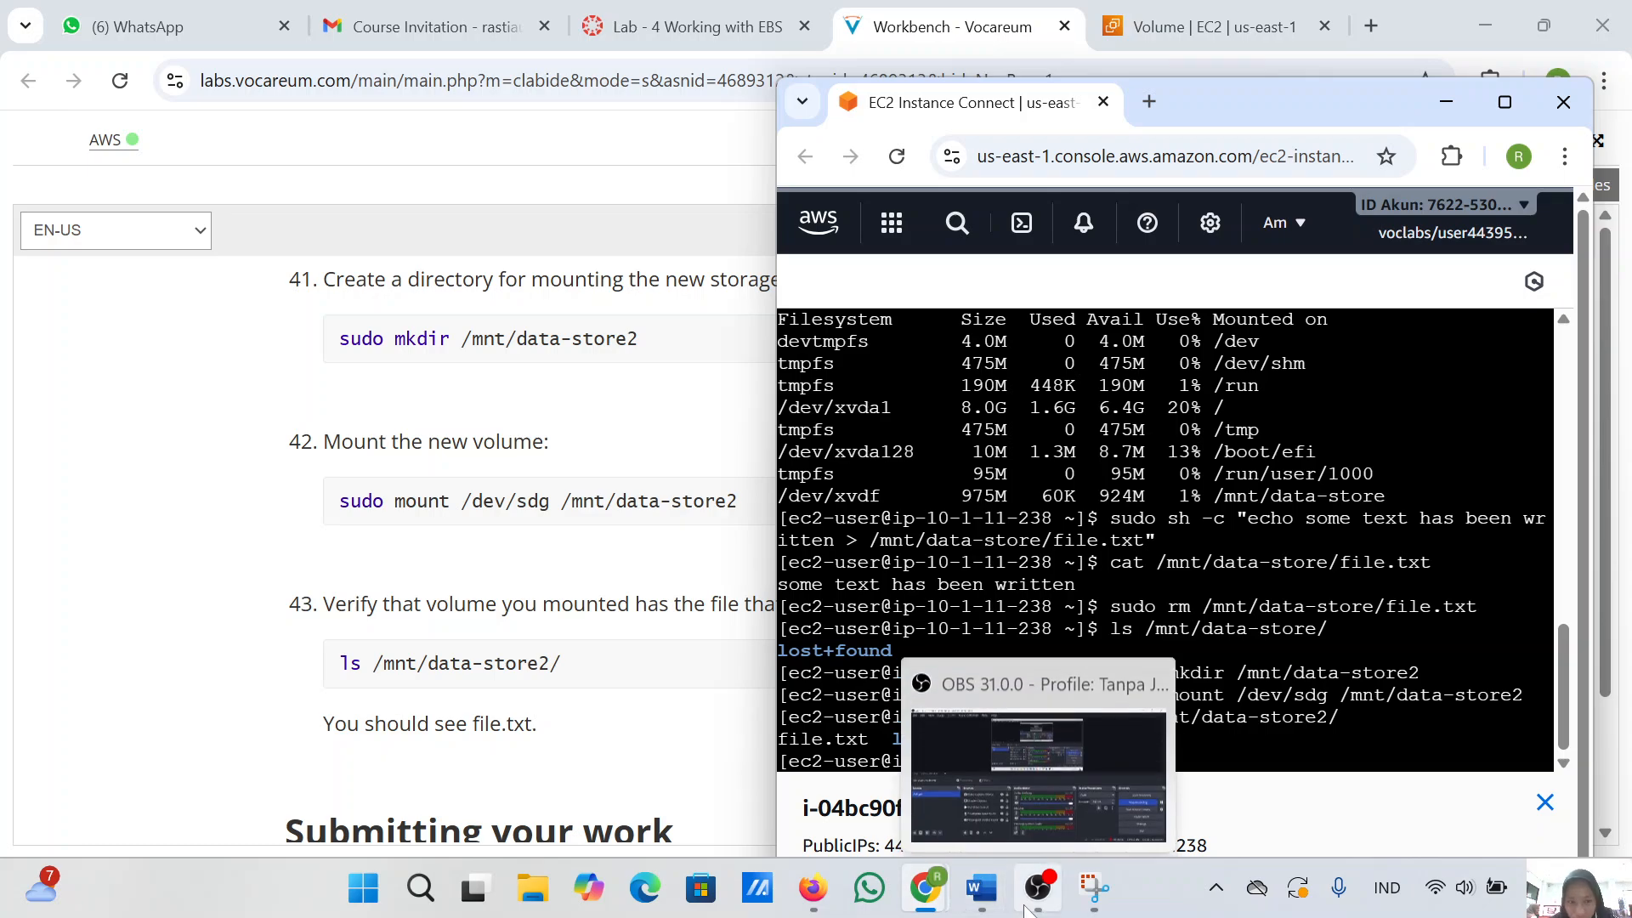
pyautogui.click(1025, 808)
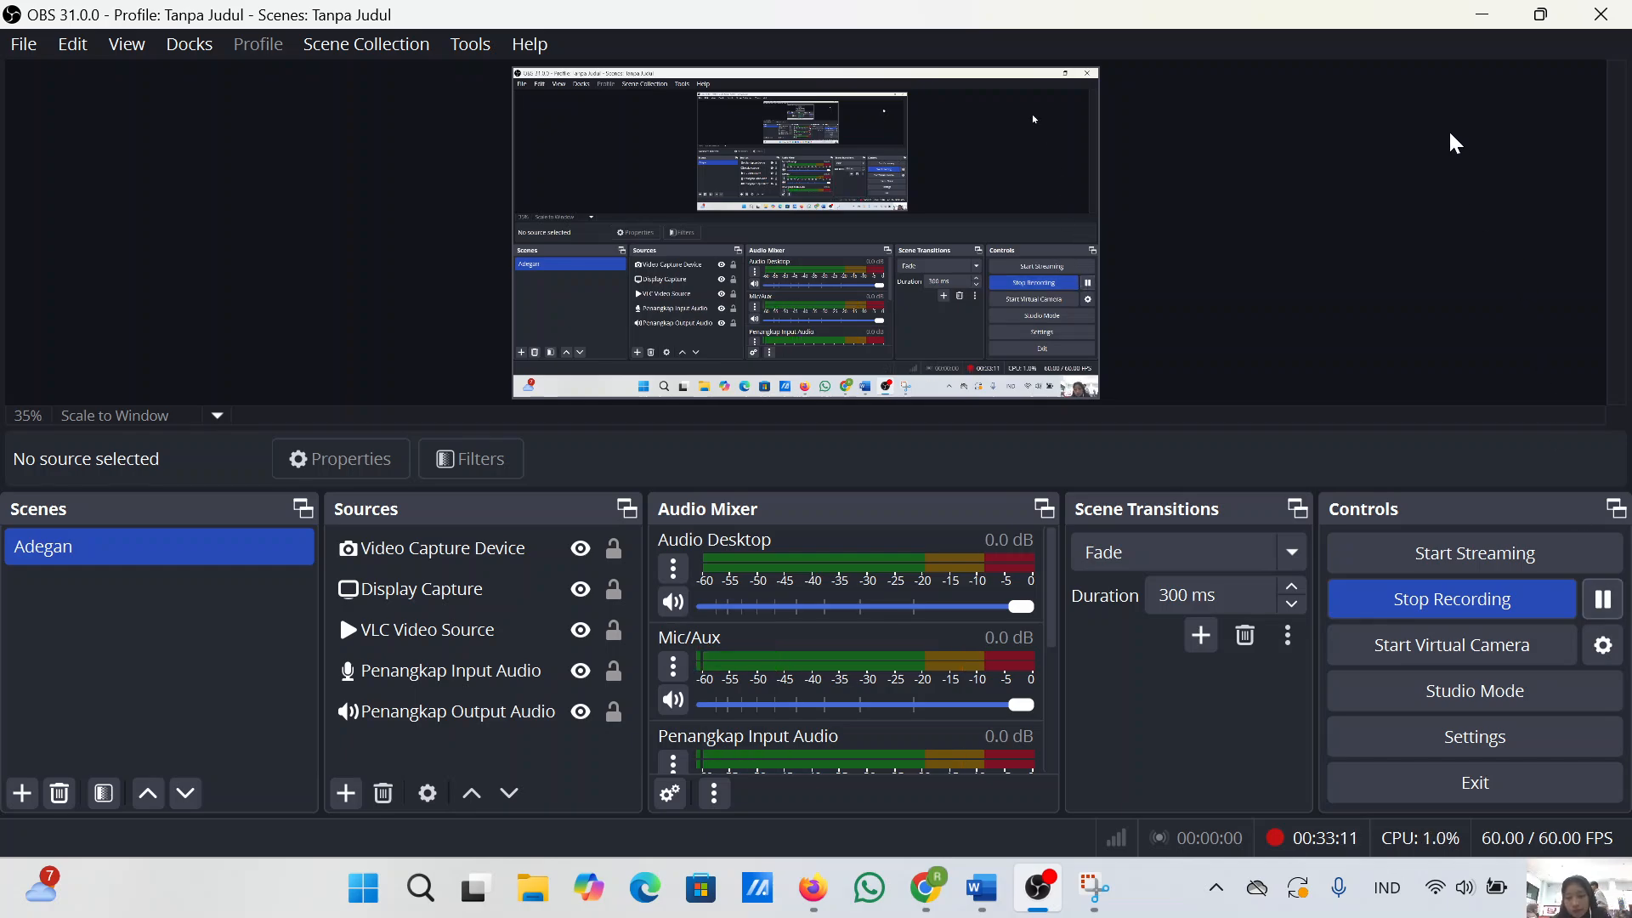
pyautogui.click(1484, 14)
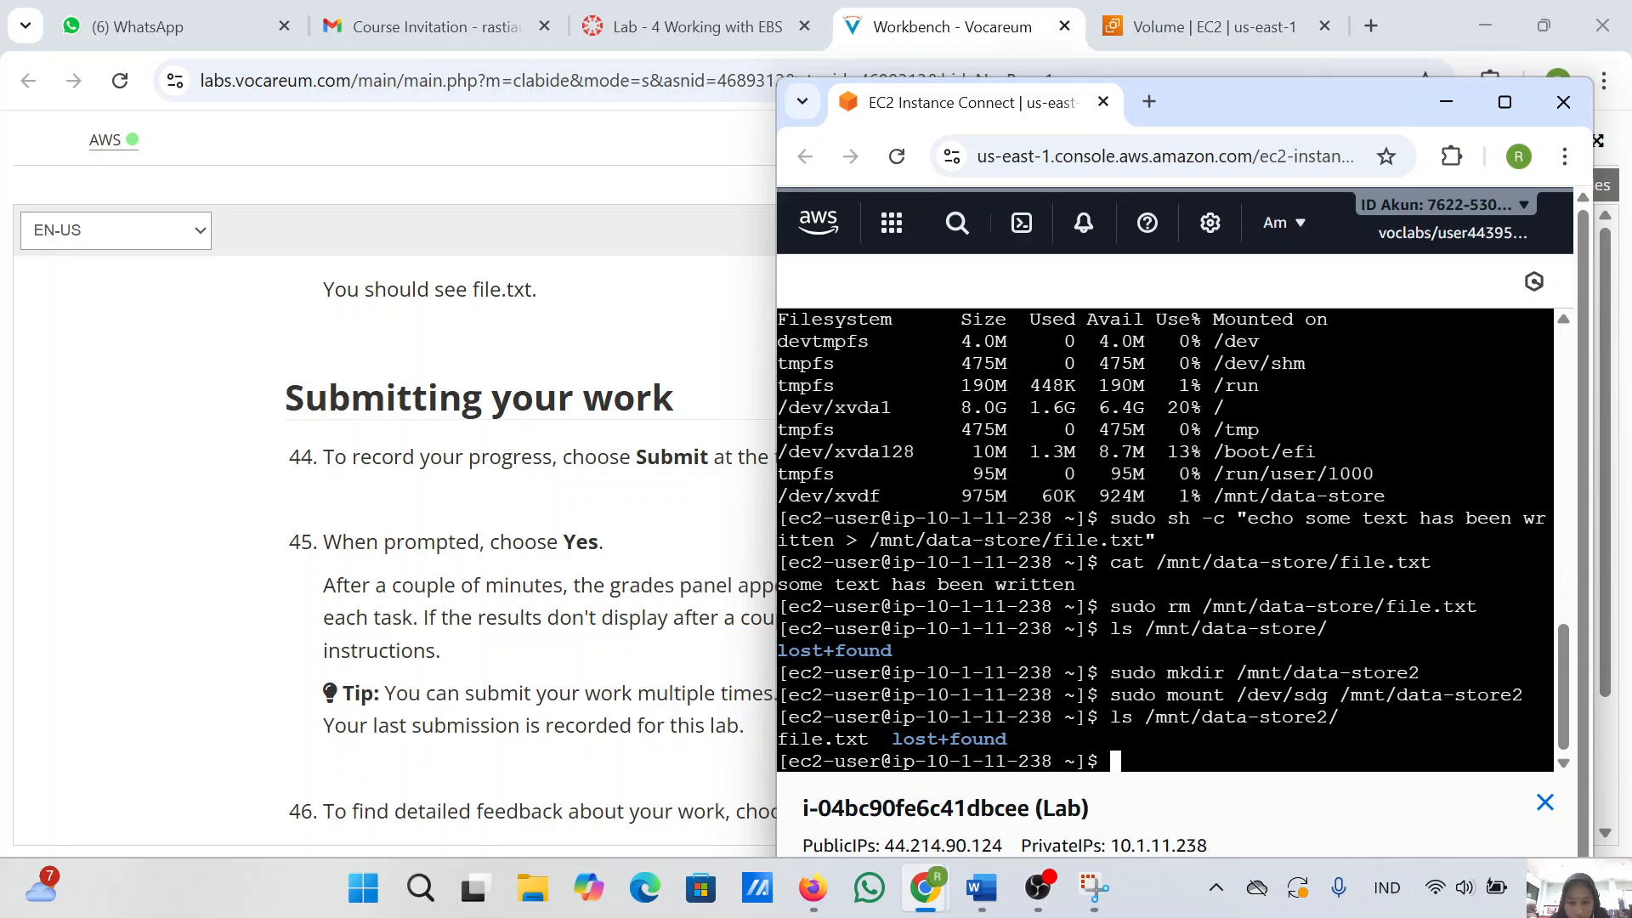
# - Read lab steps 44 to 46 on the Vocareum page and submit the lab work for grading, confirming the submission
pyautogui.click(544, 510)
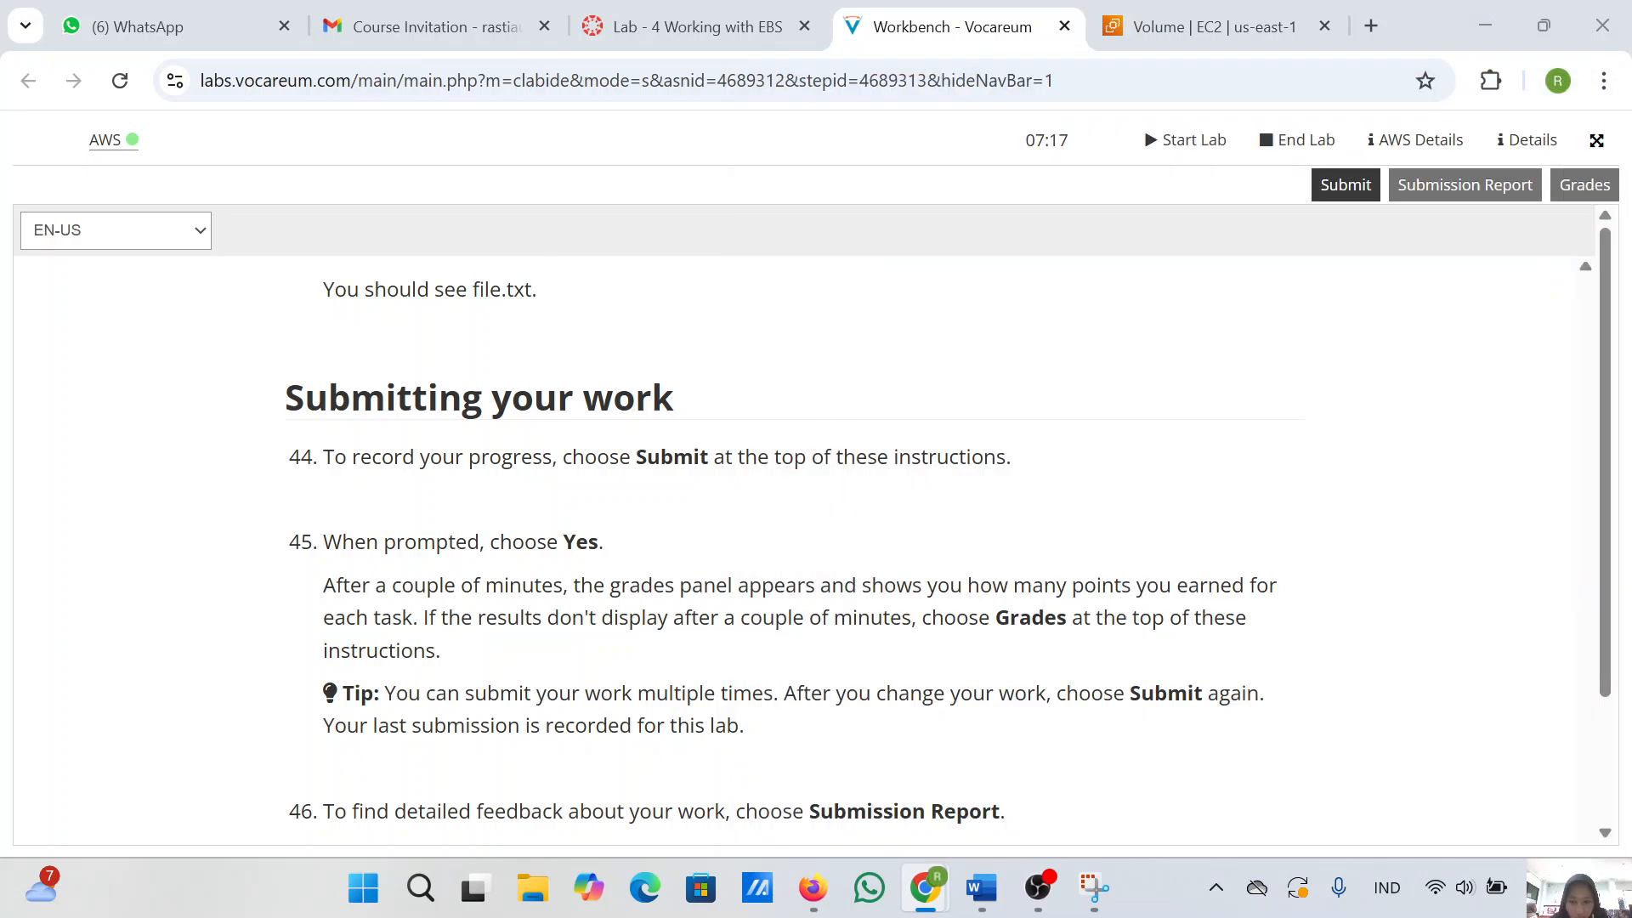
pyautogui.scroll(-3, 544, 510)
pyautogui.scroll(3, 544, 510)
pyautogui.scroll(1, 459, 596)
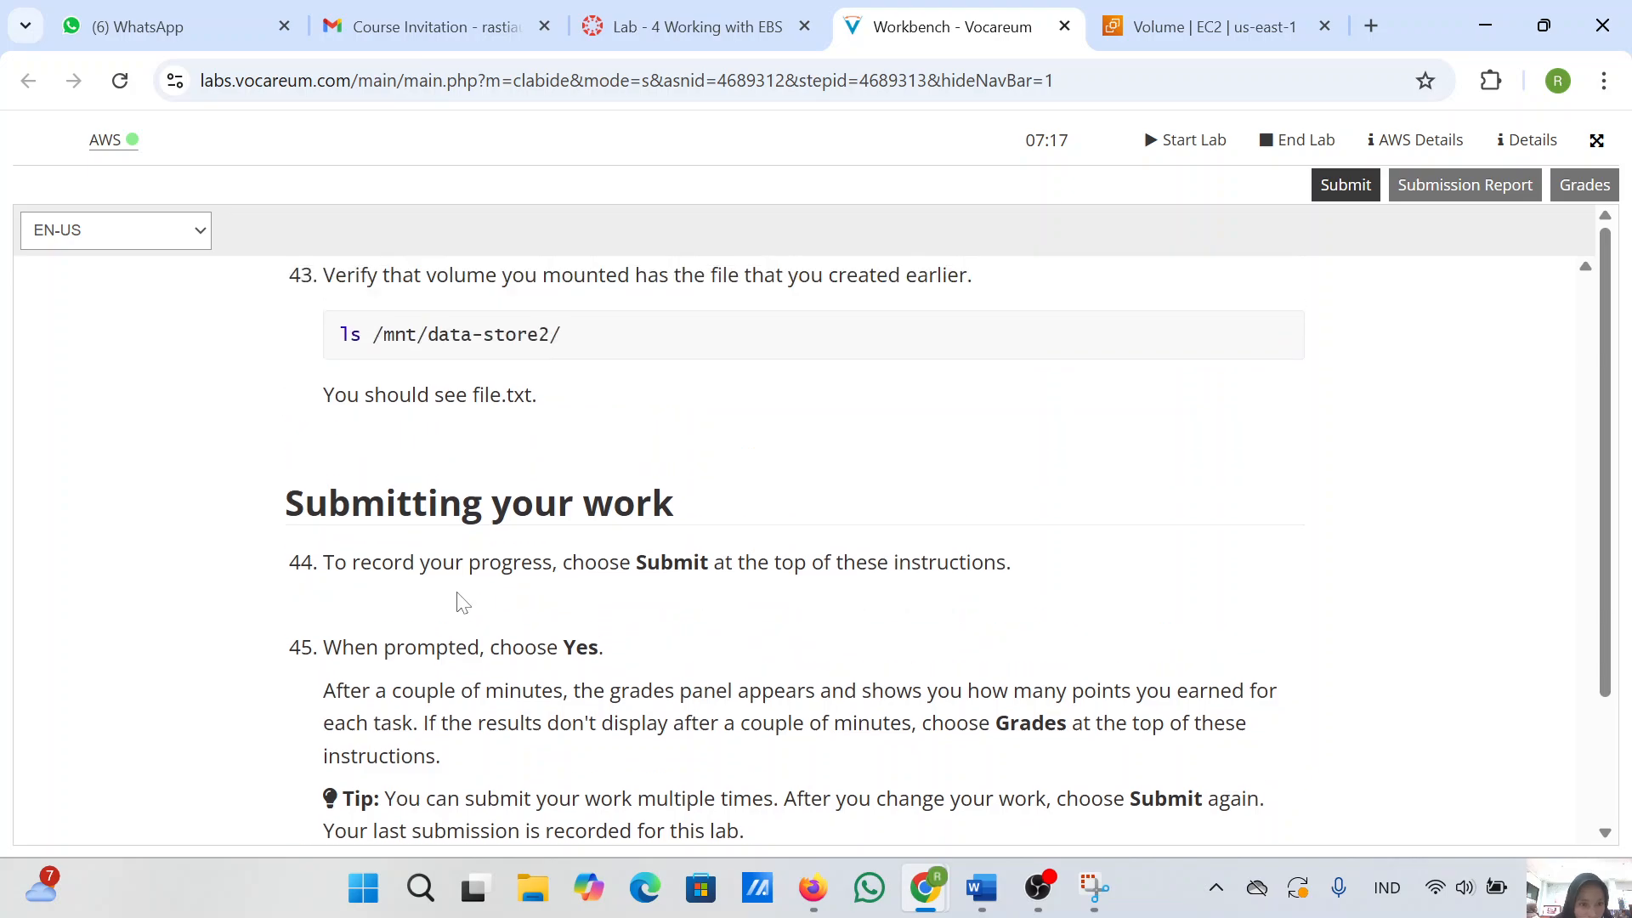
pyautogui.scroll(-8, 459, 595)
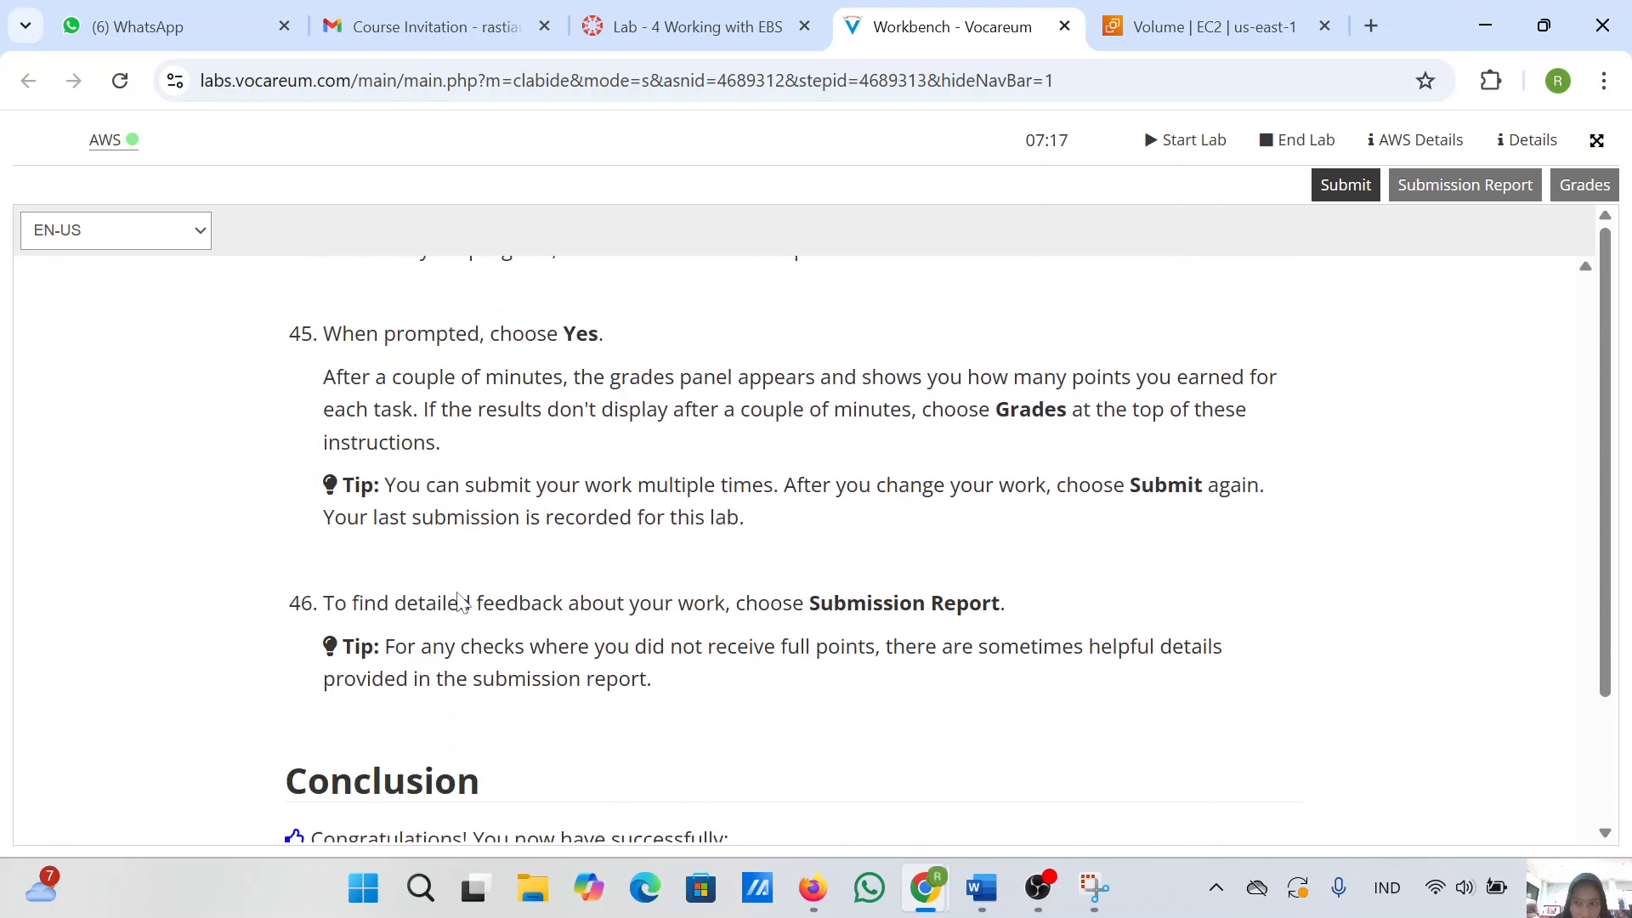
pyautogui.click(1344, 192)
pyautogui.click(1289, 290)
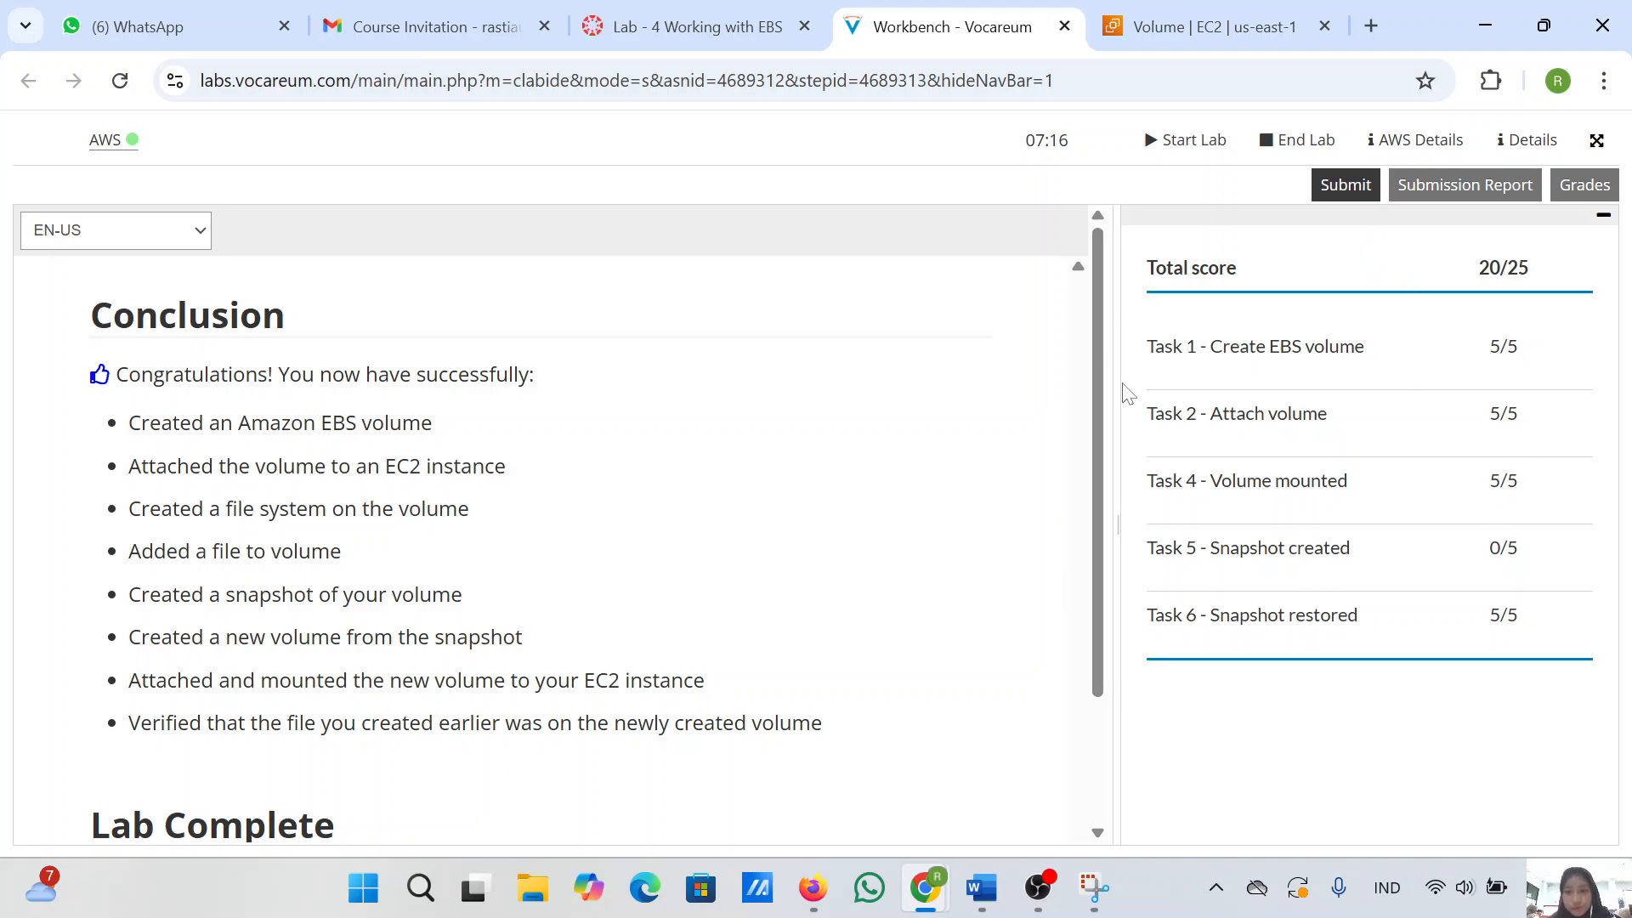
pyautogui.scroll(-1, 1017, 536)
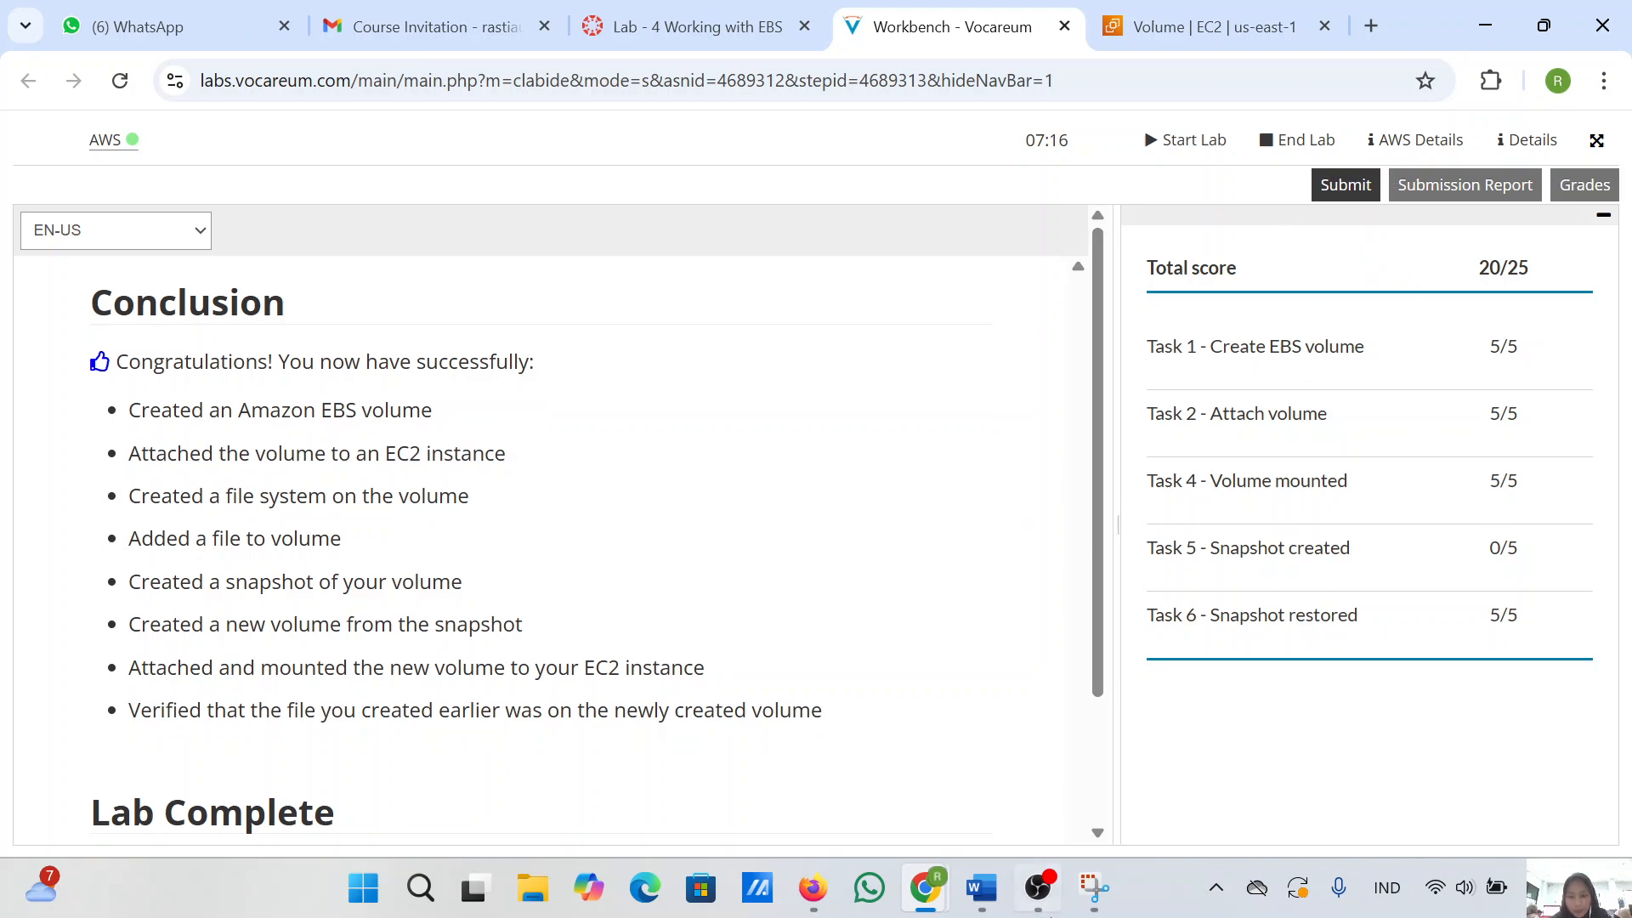